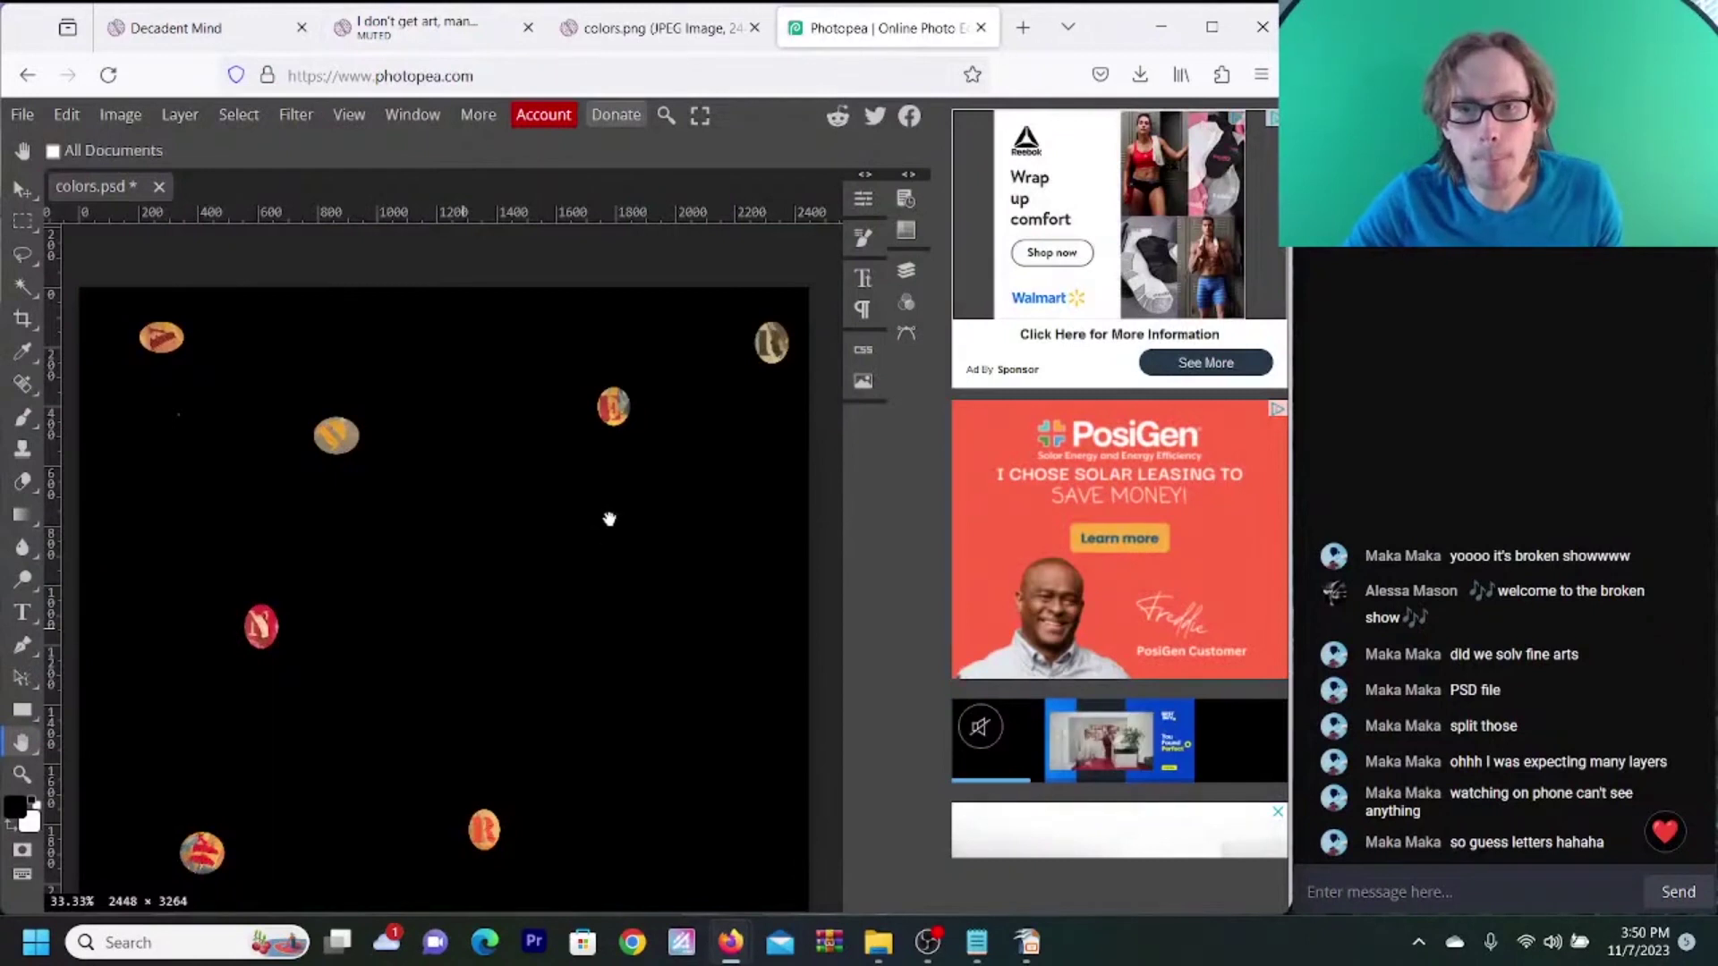
- Check the remaining circled letters in the colors.psd image, and search the web for "anagram solver" in a new tab
drag(606, 514, 603, 257)
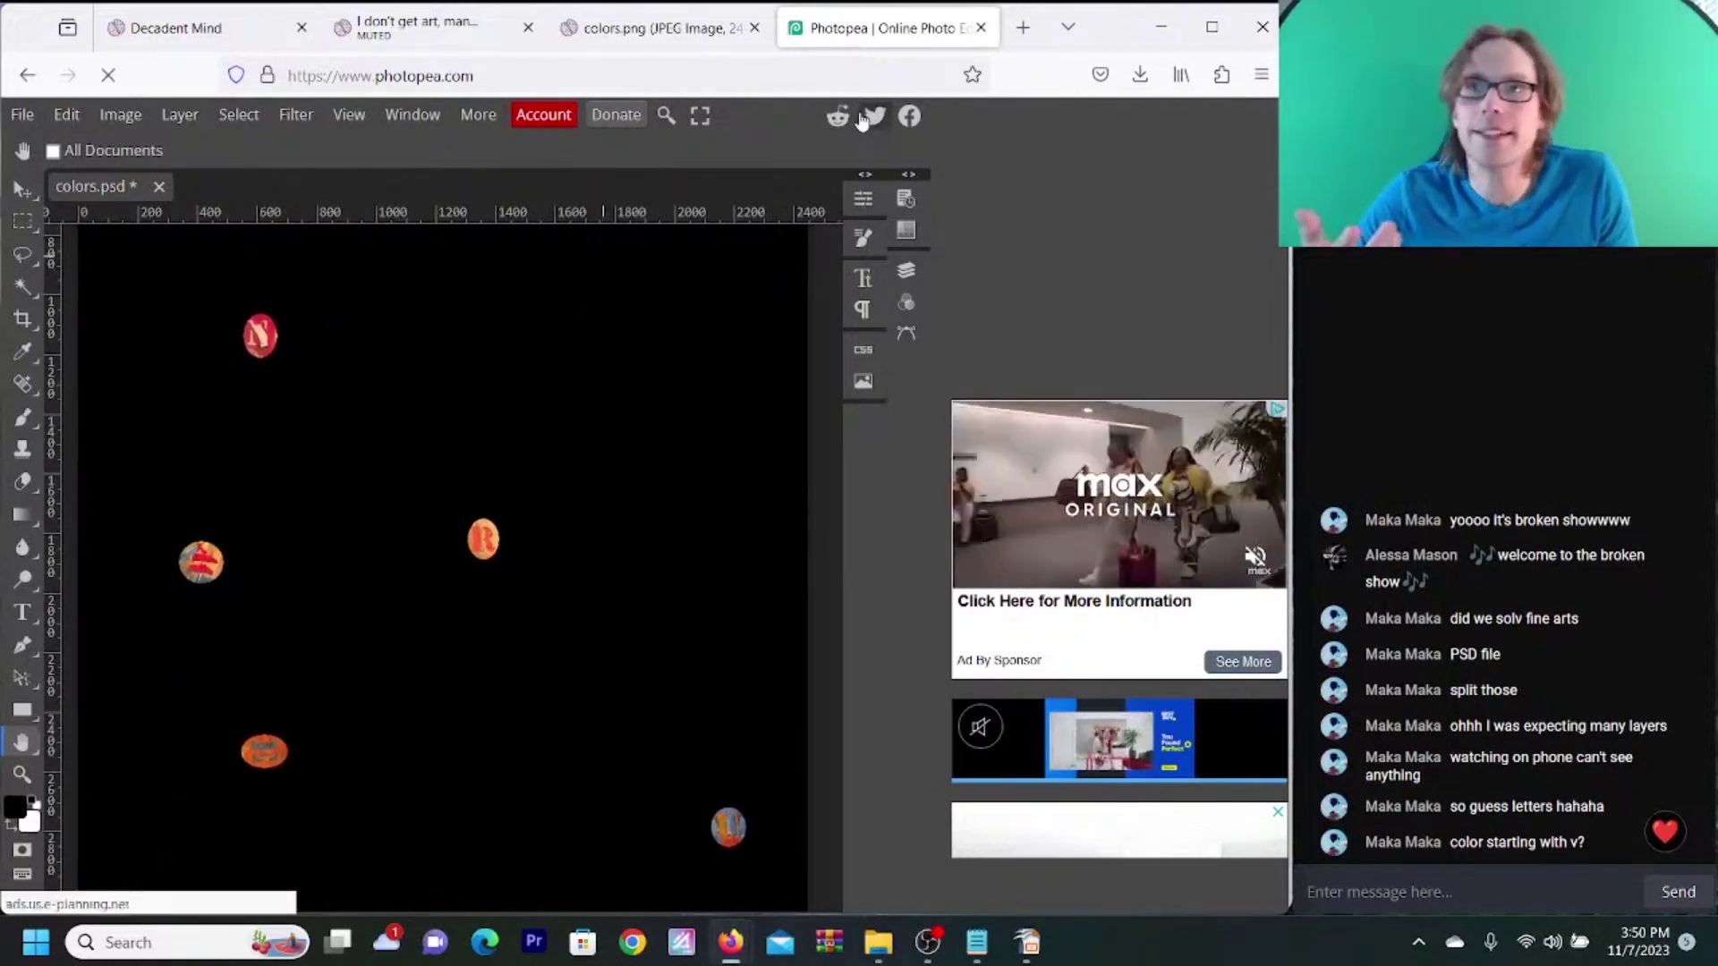
click(1018, 37)
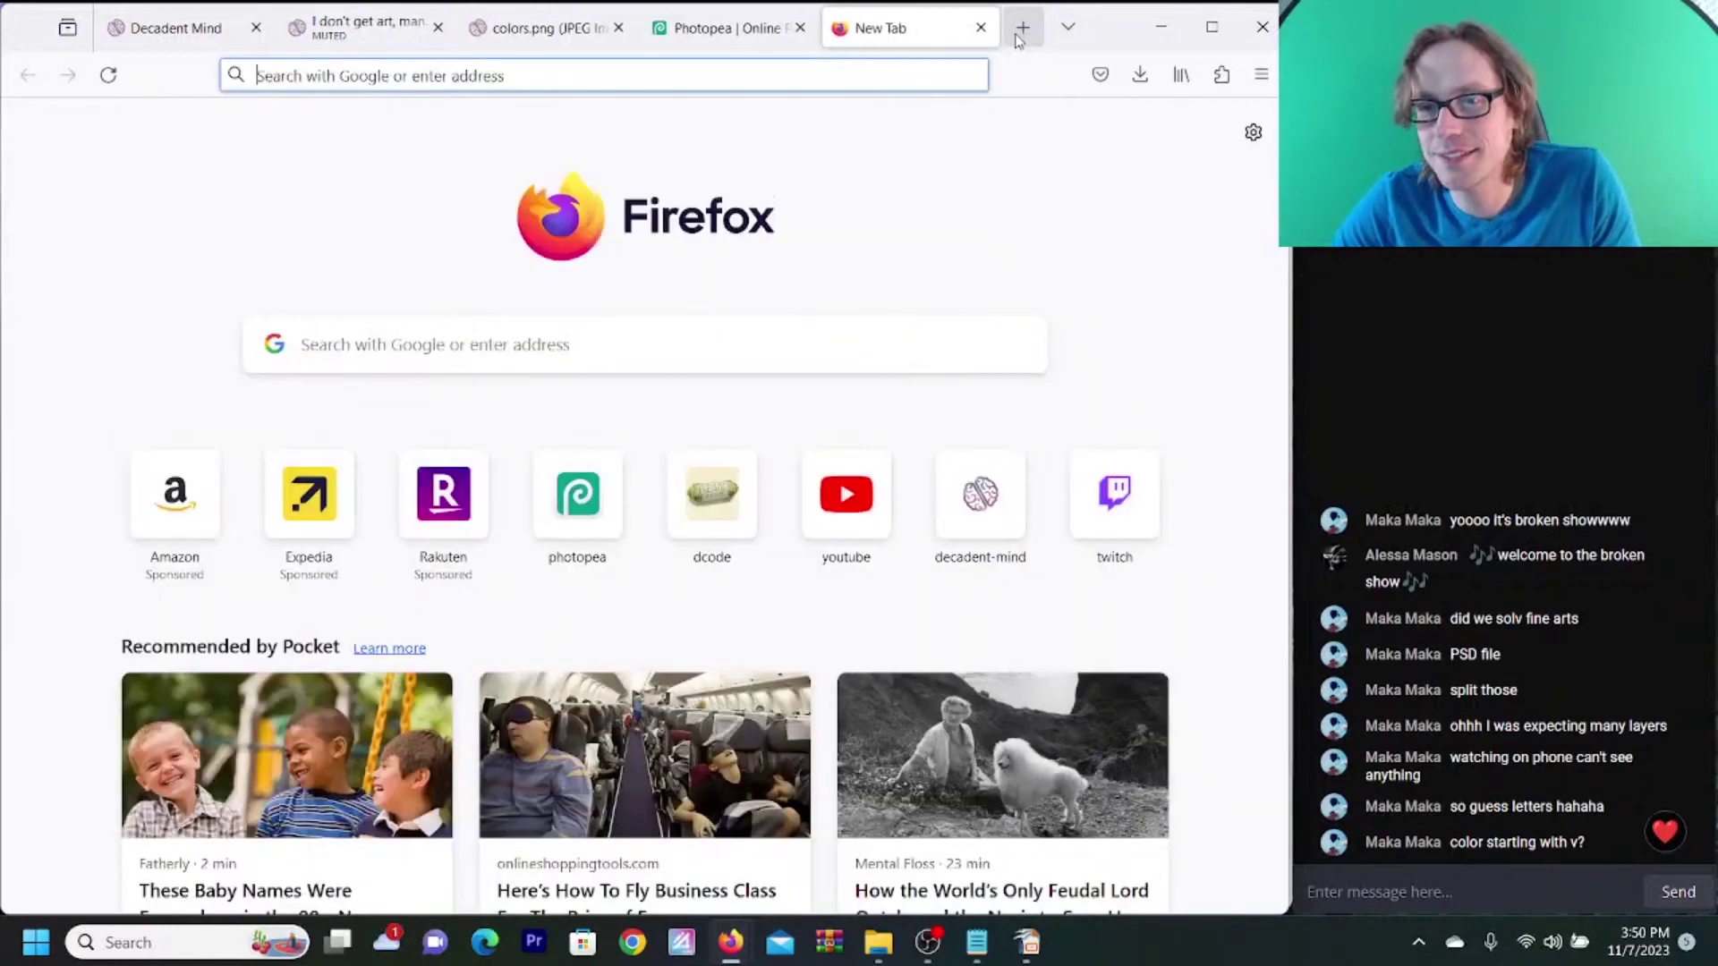
click(713, 77)
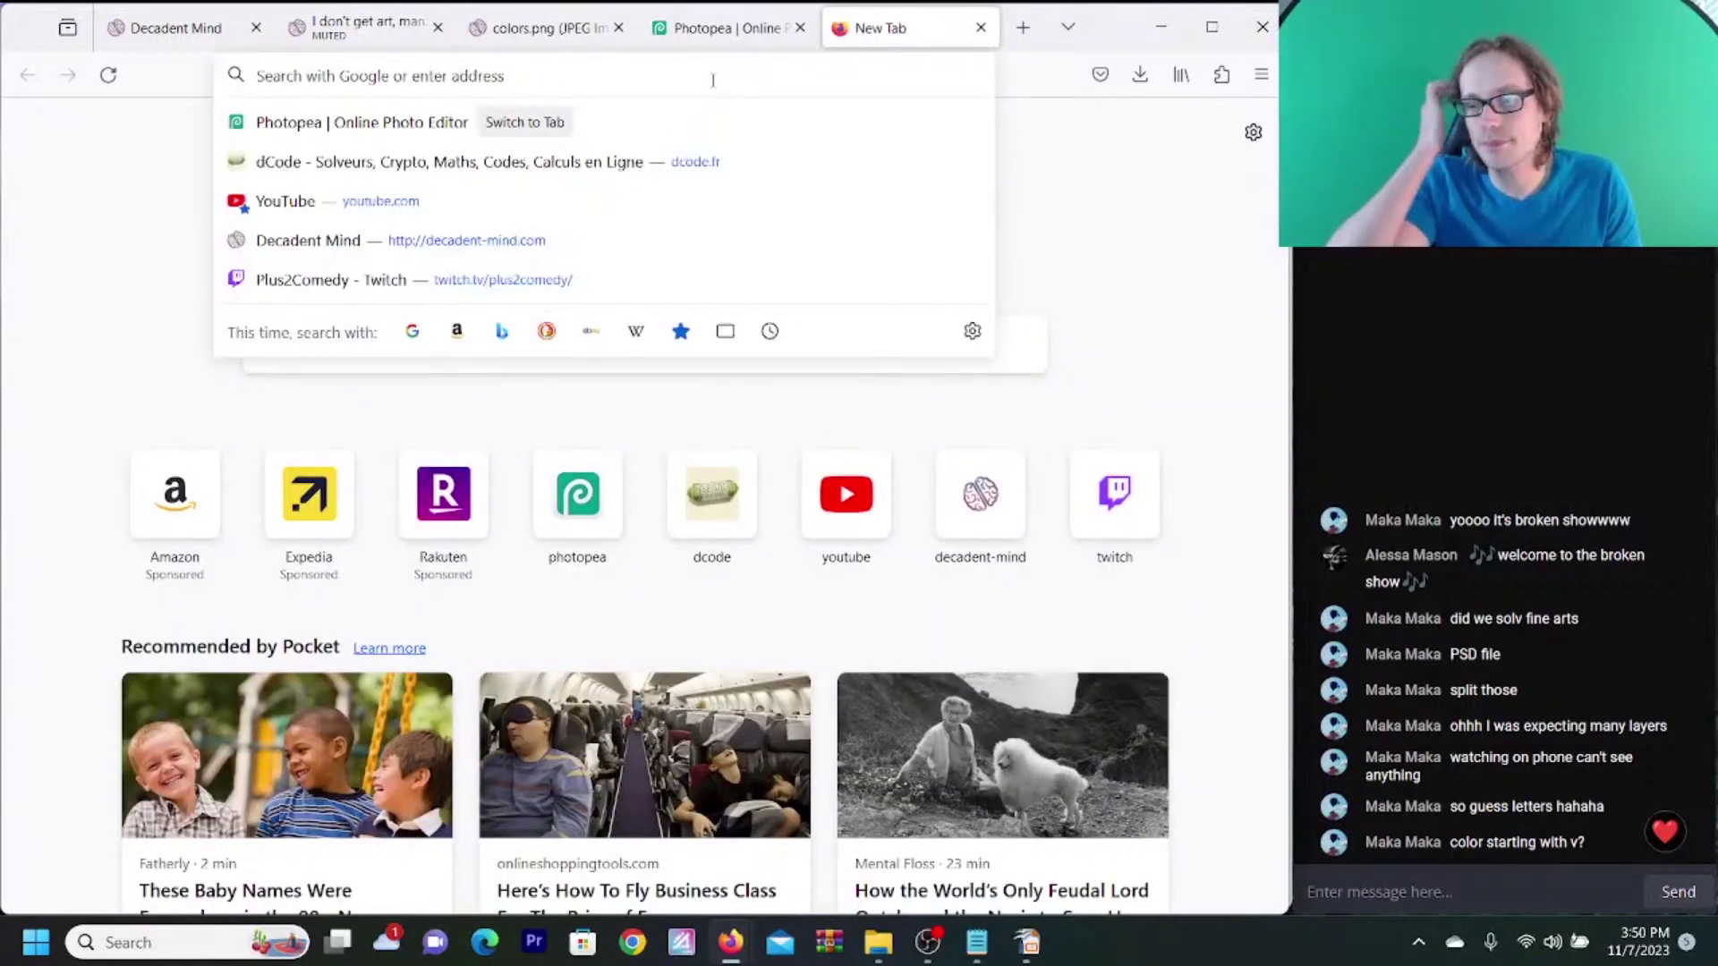
key(Tab)
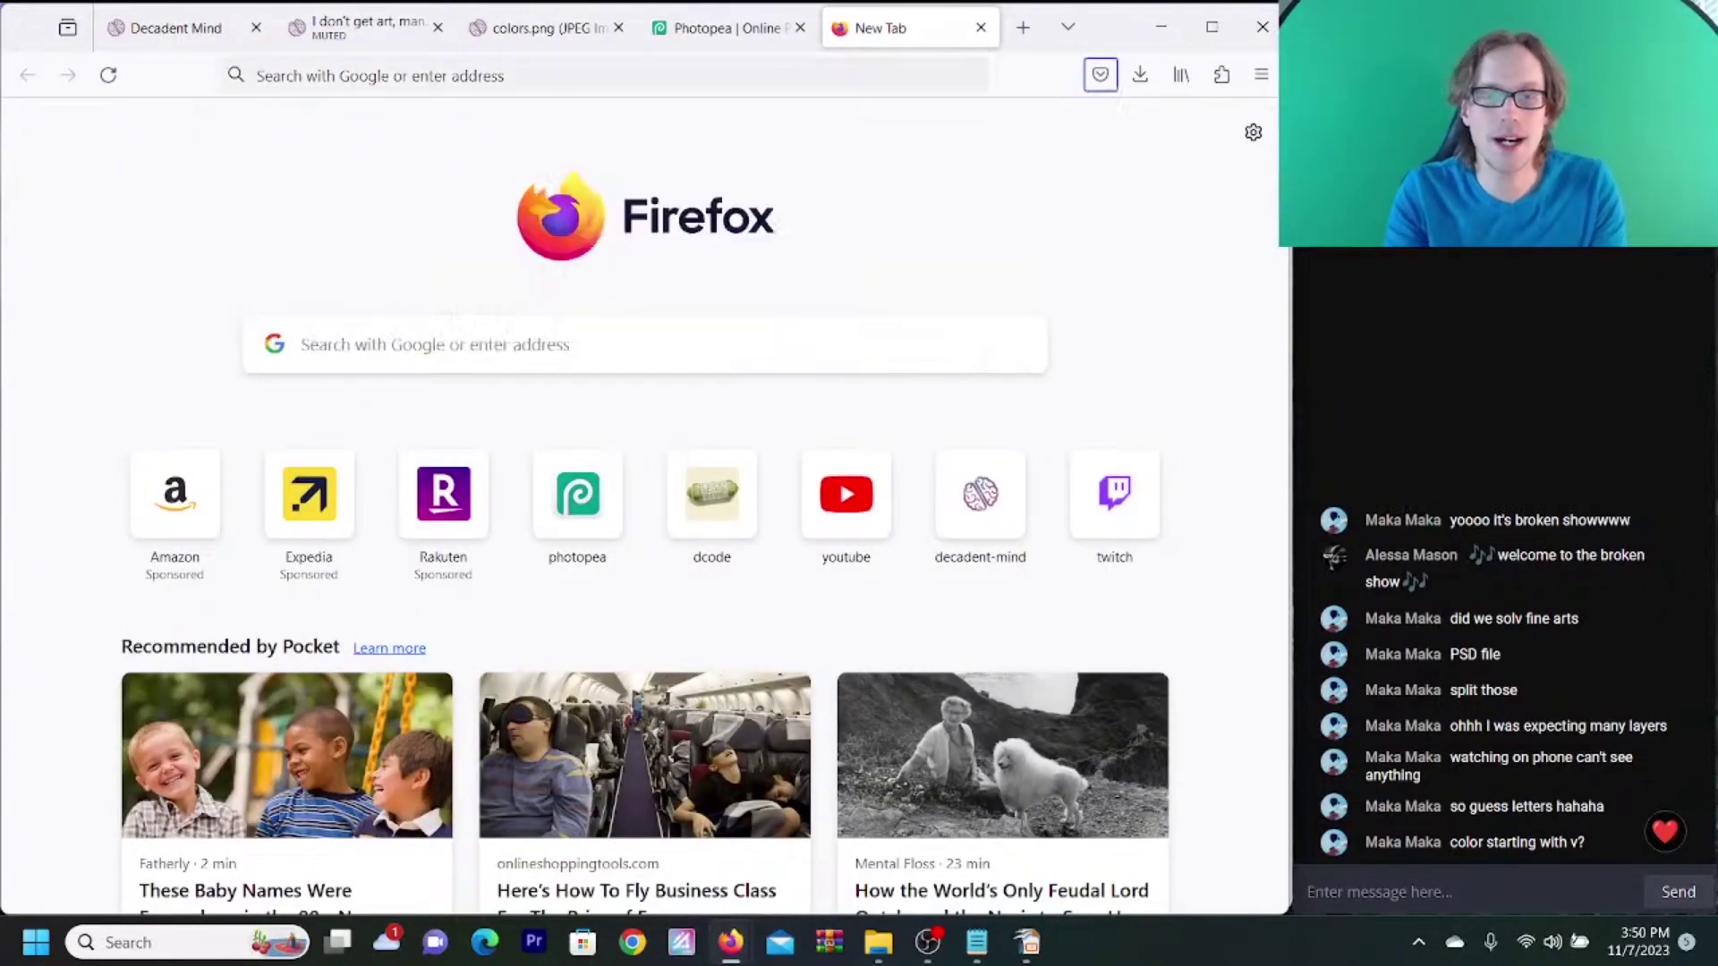
click(711, 76)
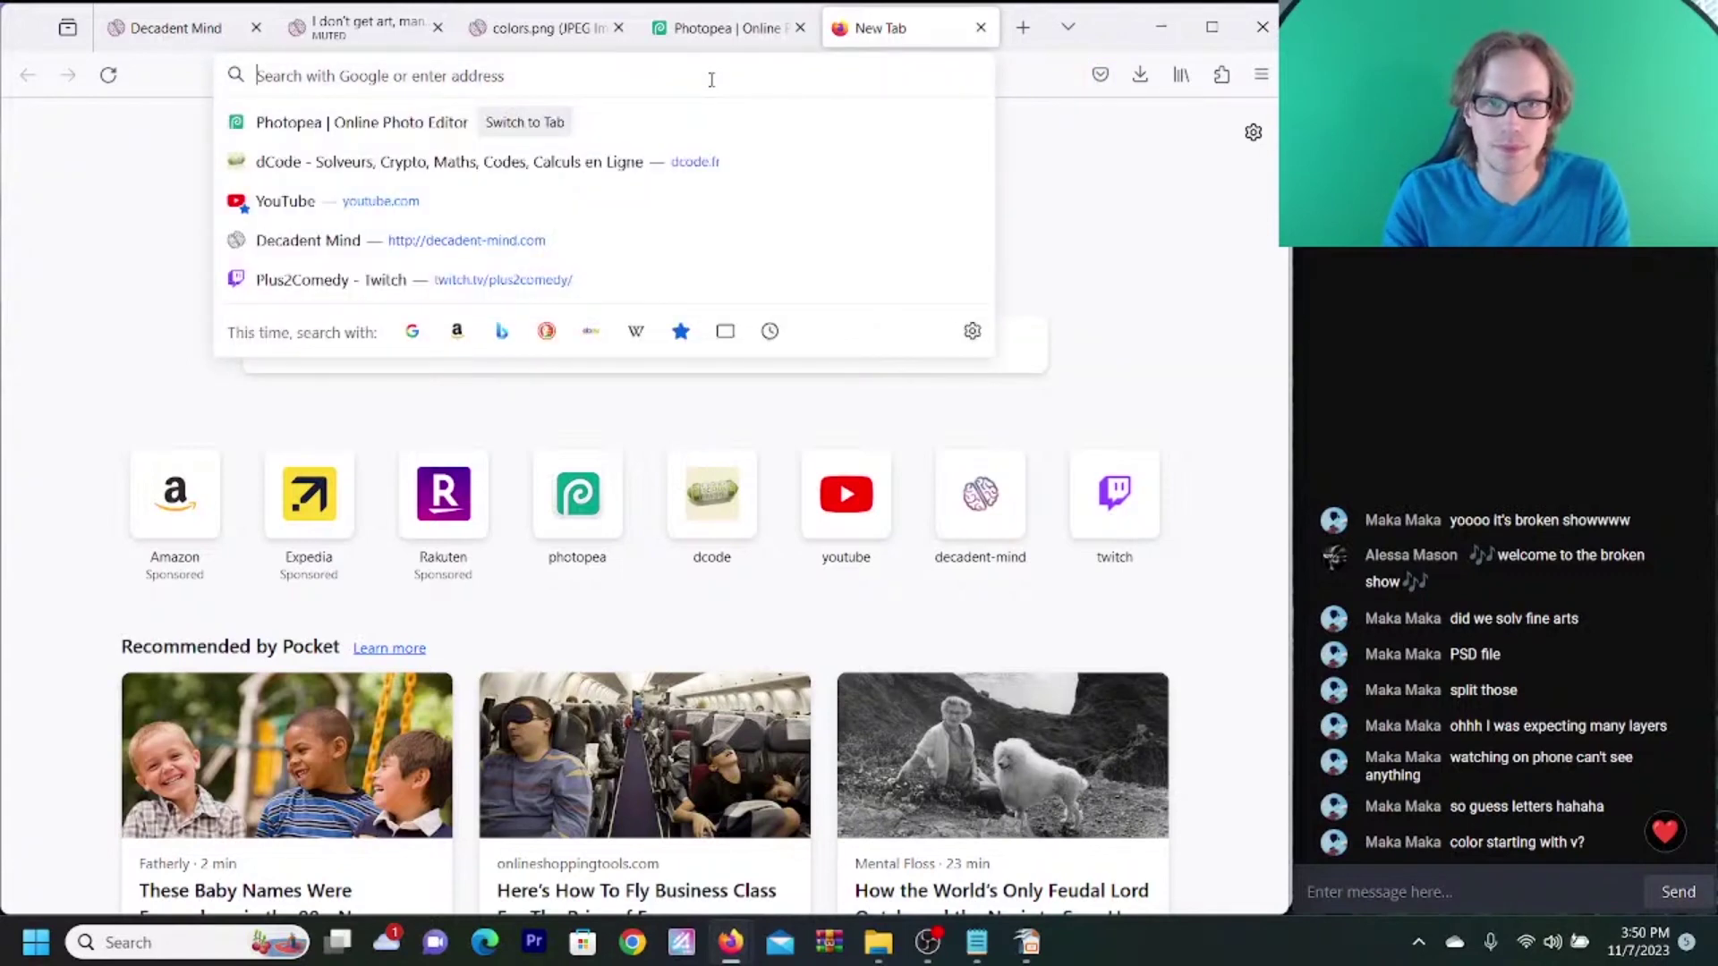
text(anagram-solver.net/)
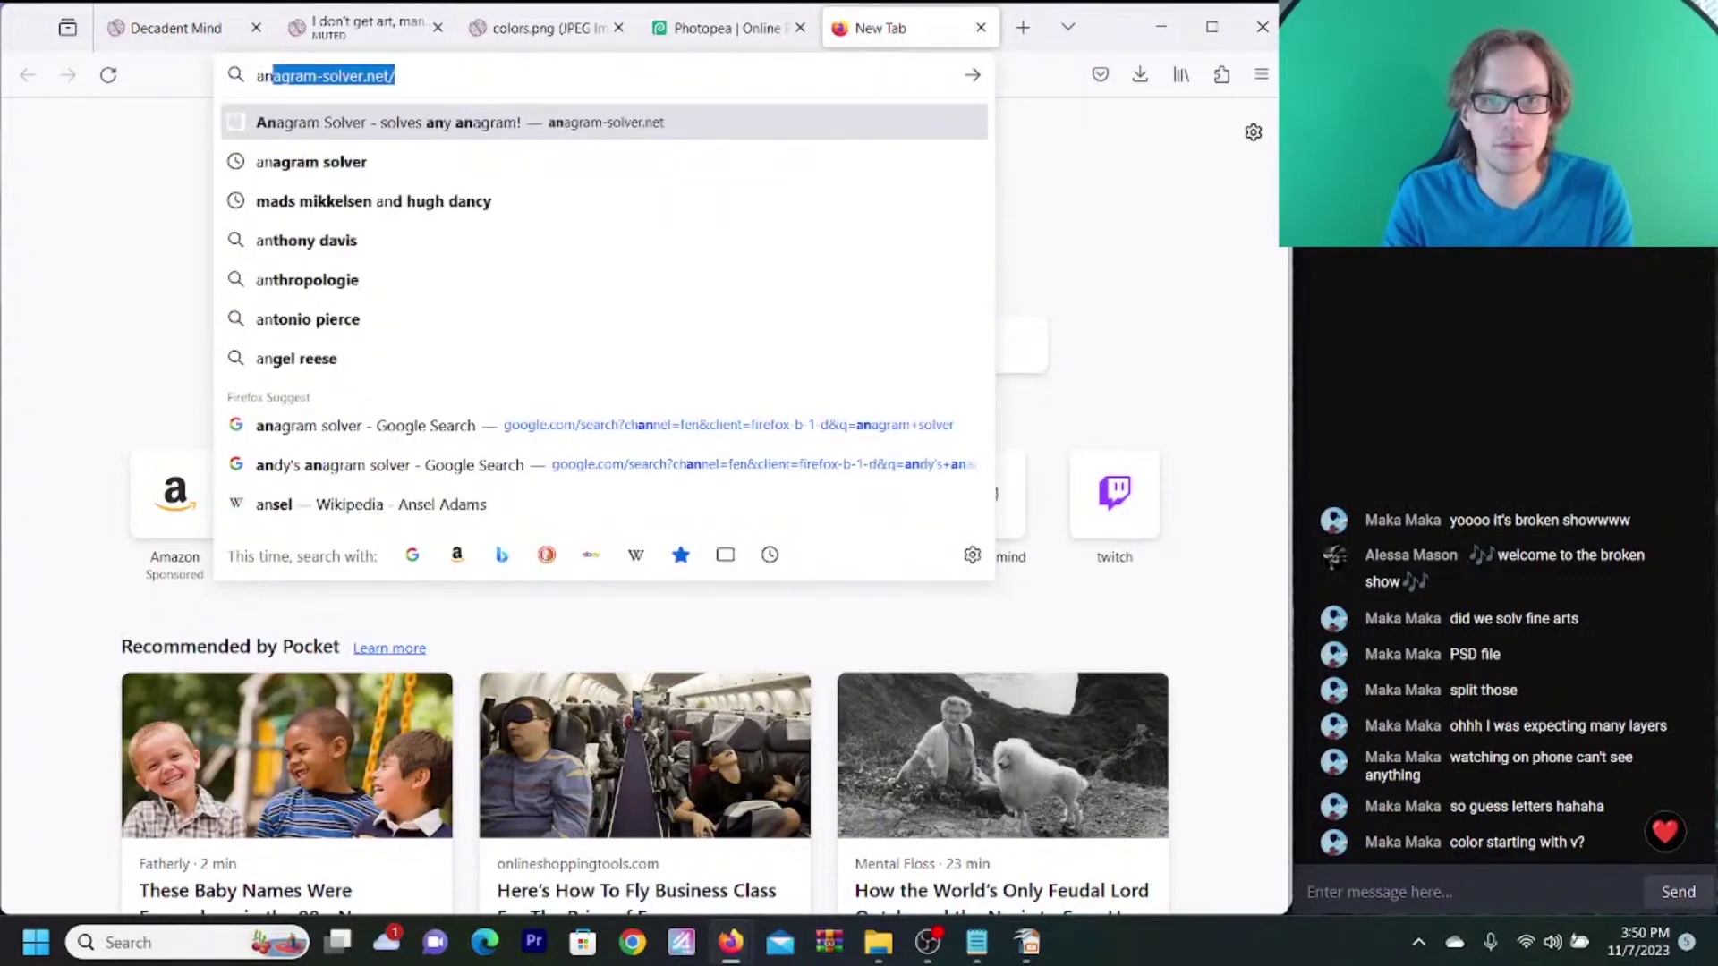
key(Down)
key(Return)
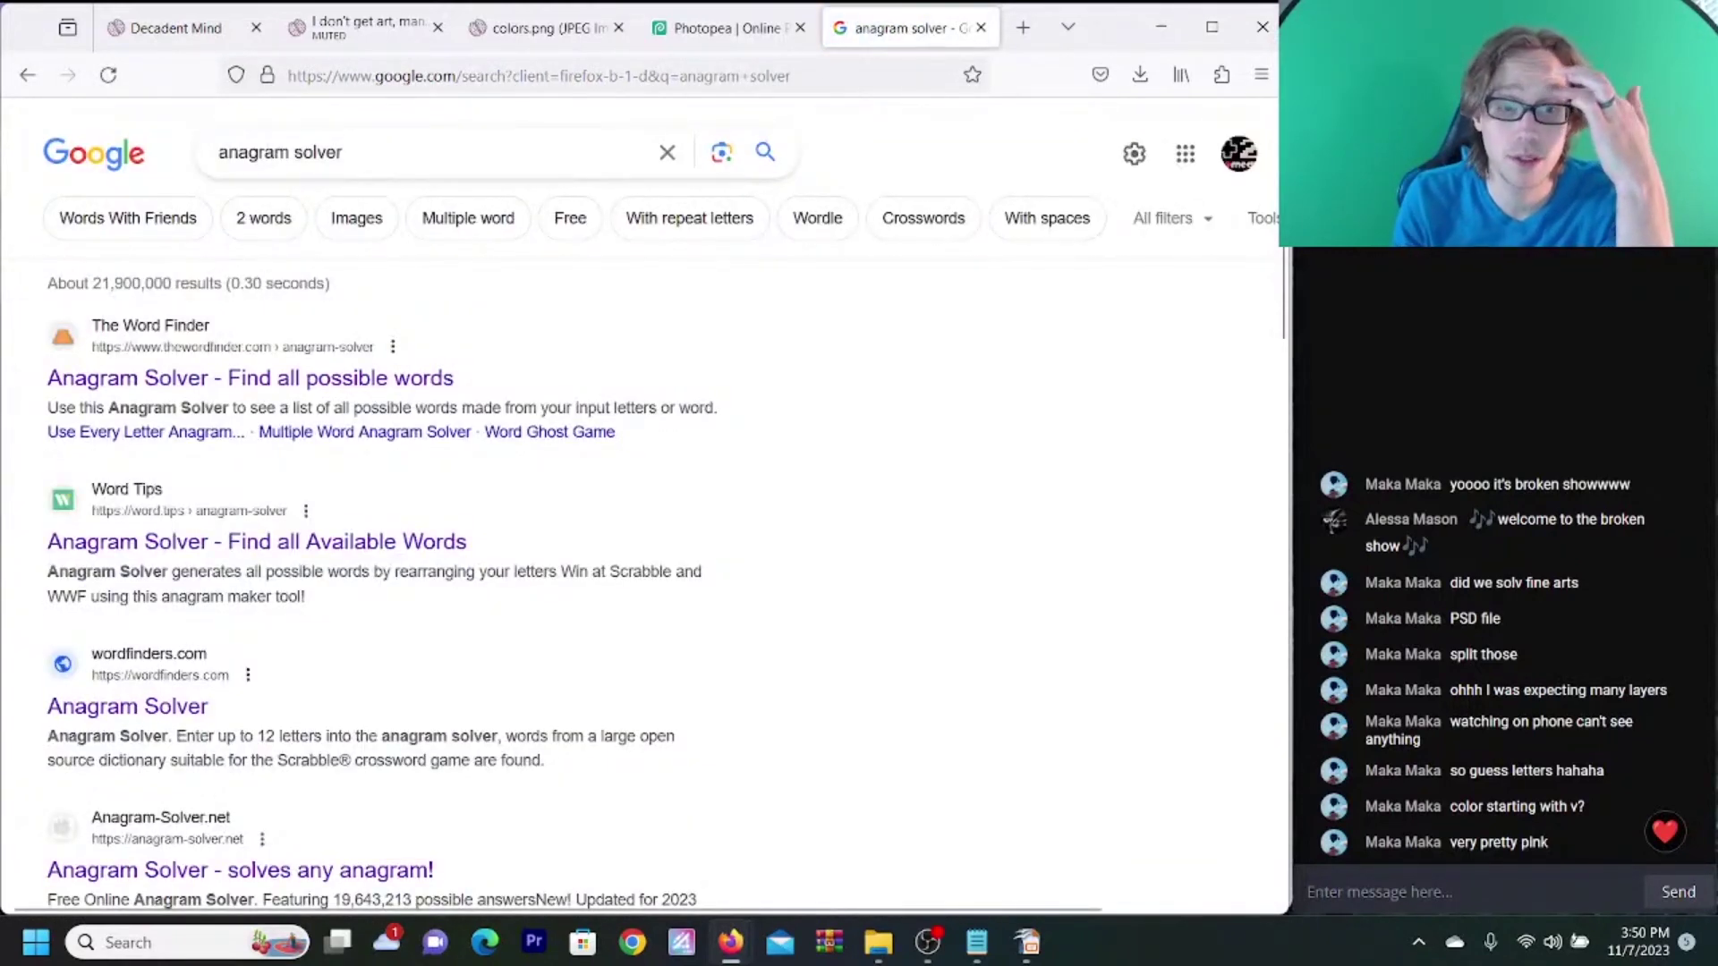
- Look through the search results and open the Anagram-Solver.net site
scroll(482, 484, down, 2)
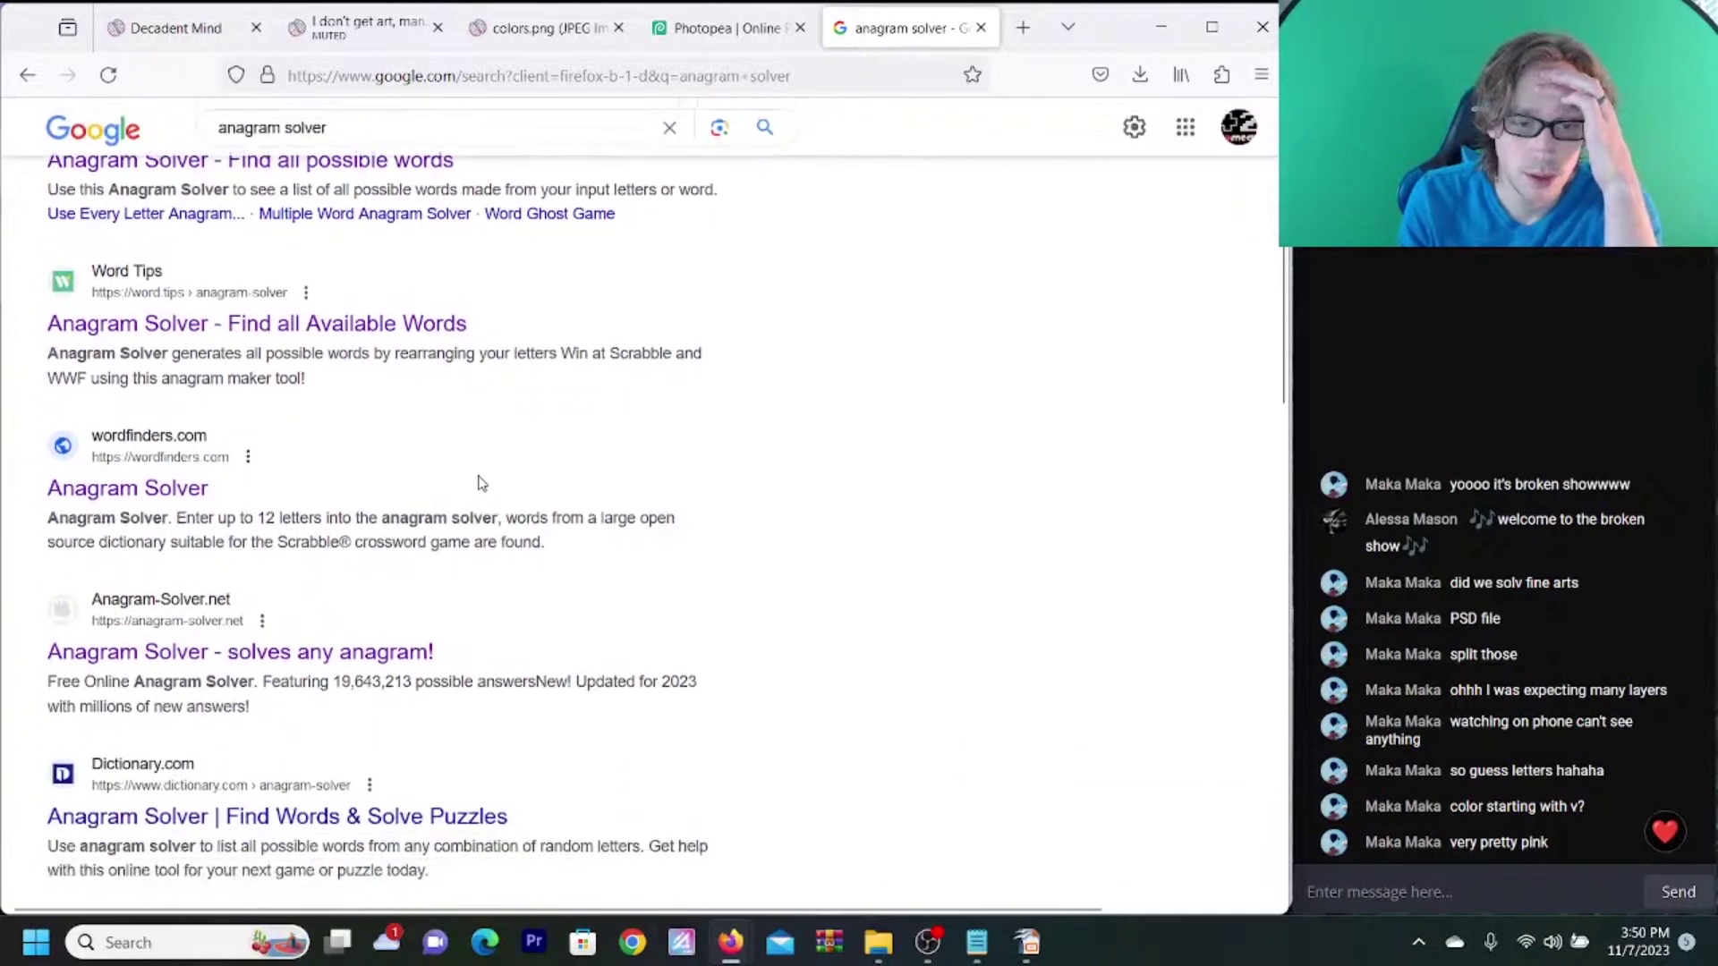
scroll(480, 479, down, 2)
scroll(479, 480, up, 2)
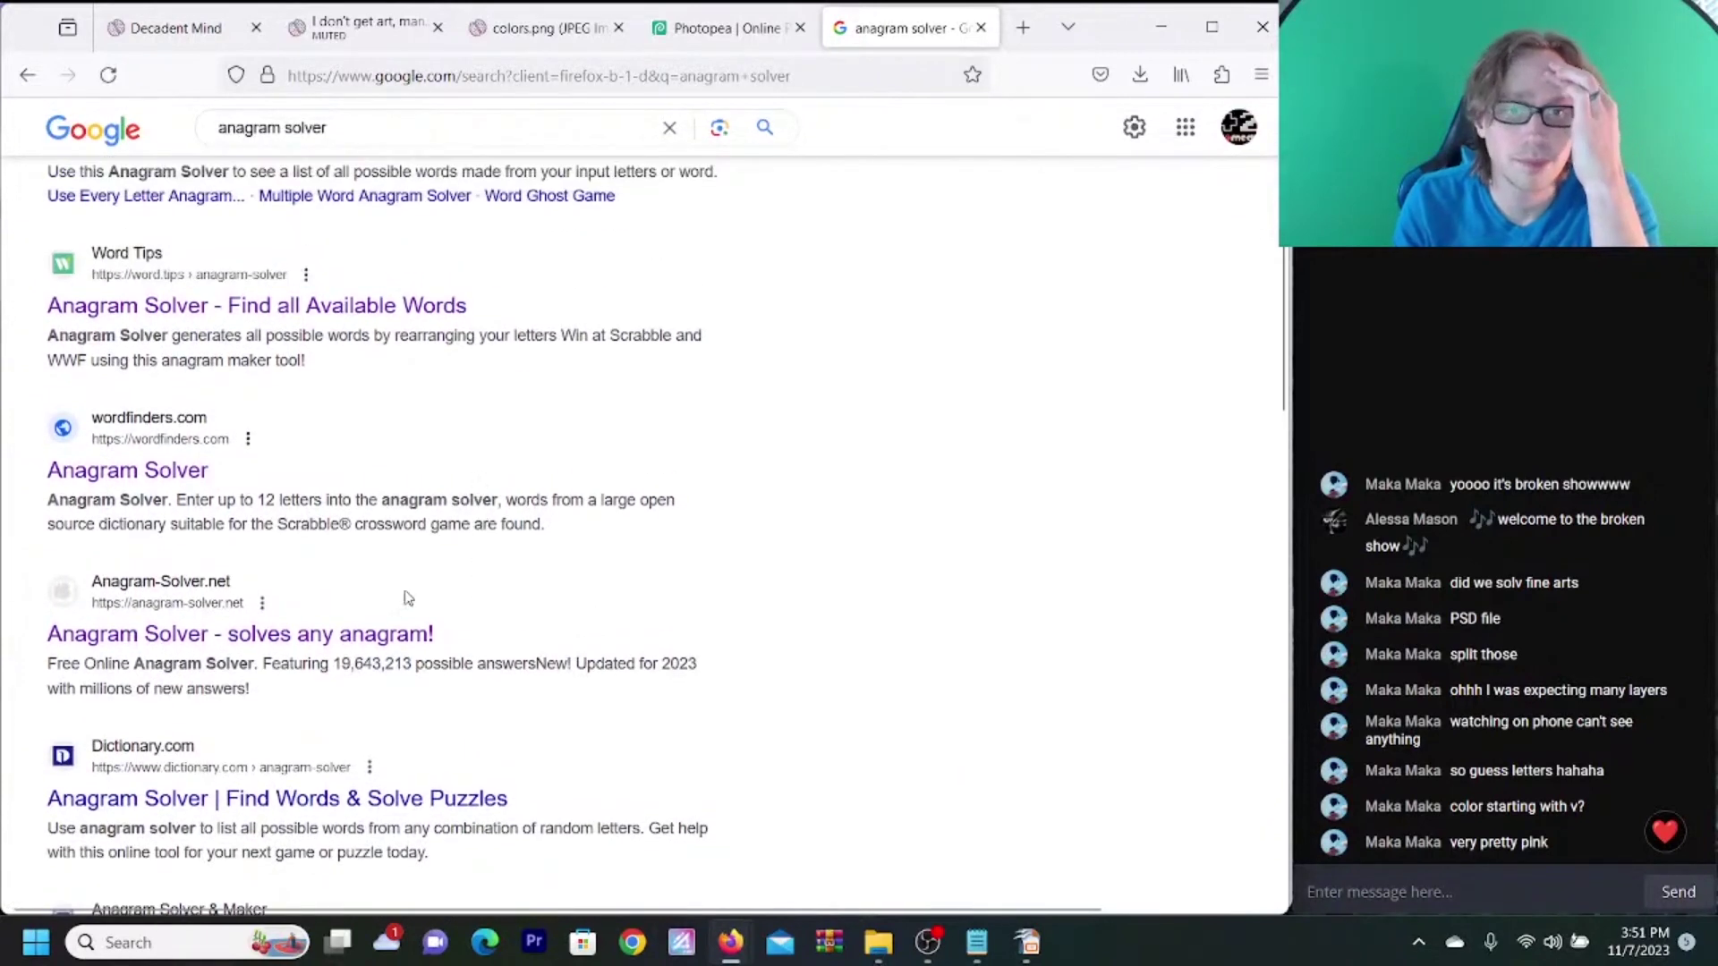
click(353, 635)
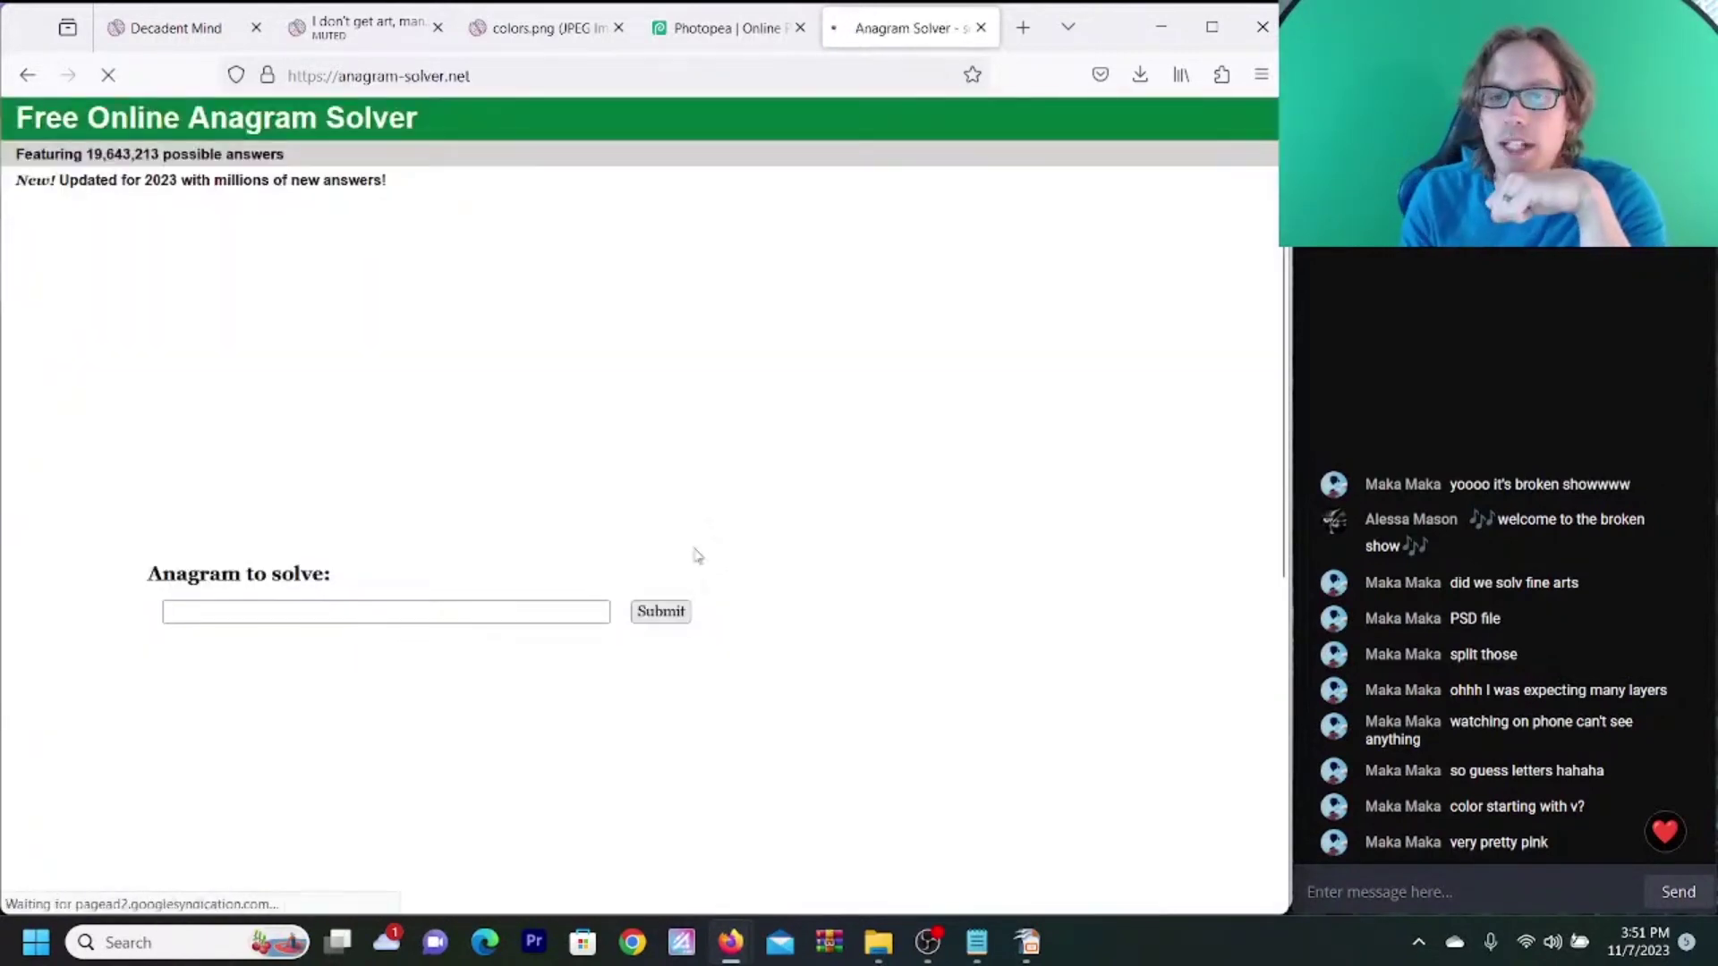
- Copy the letters "adernwreu" from the Notepad note, submit them to the anagram solver and review the answers
click(985, 949)
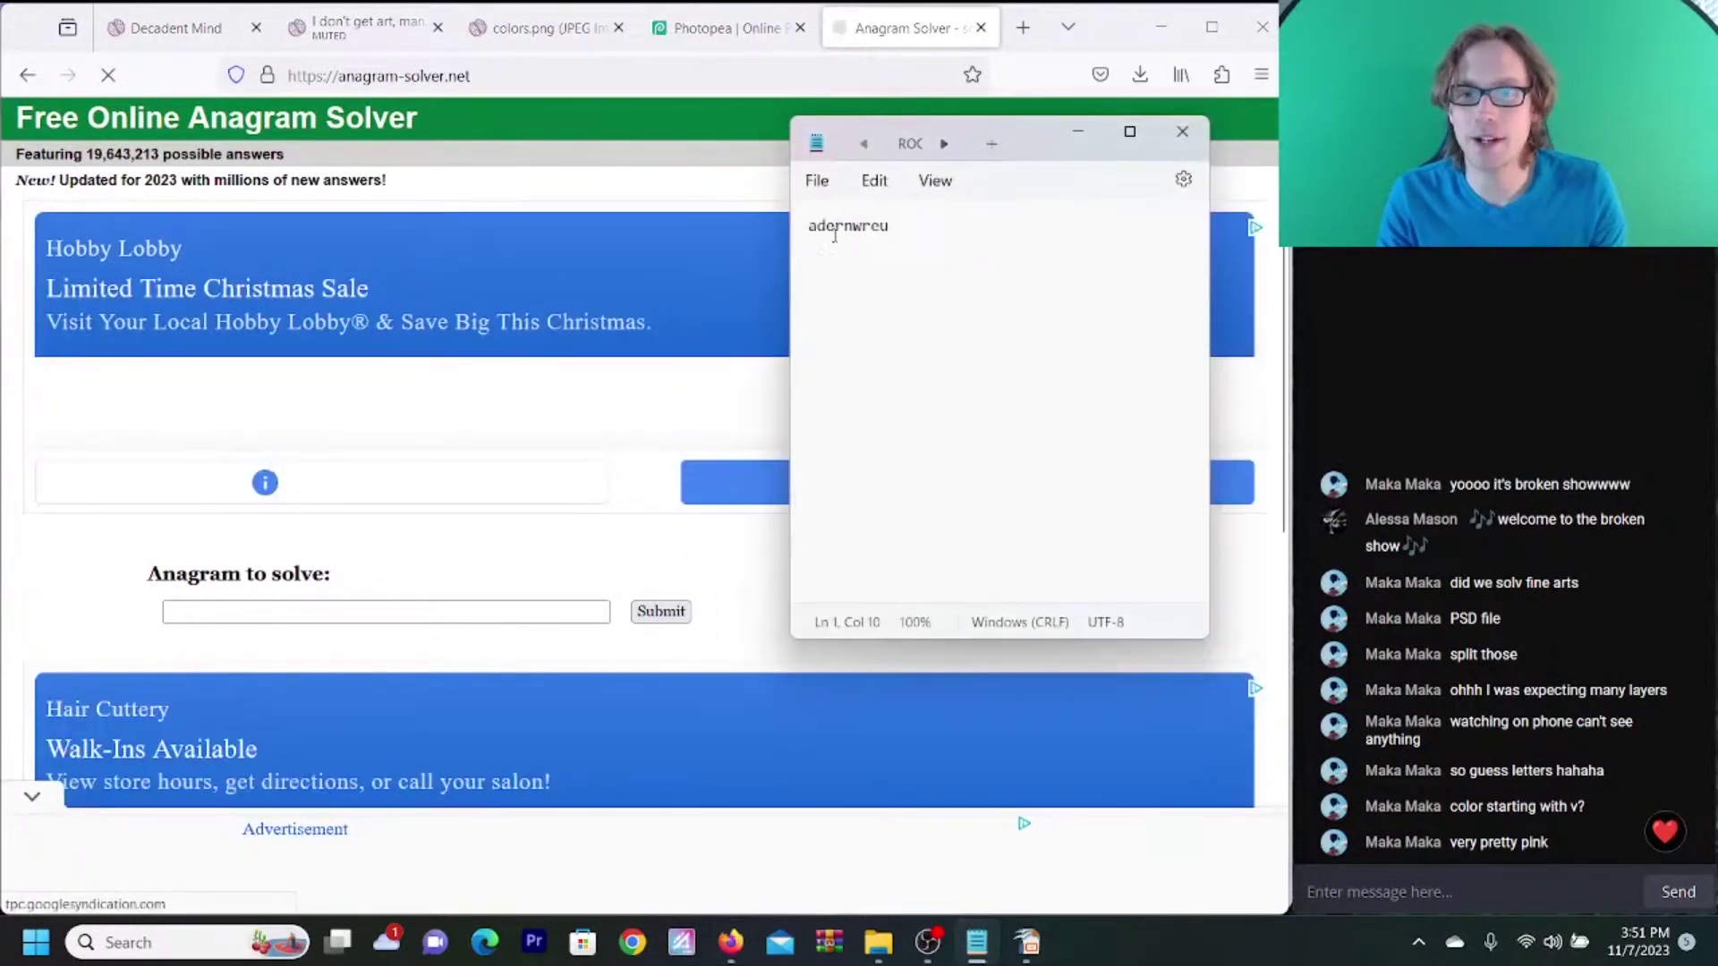
double_click(834, 231)
key(ctrl+c)
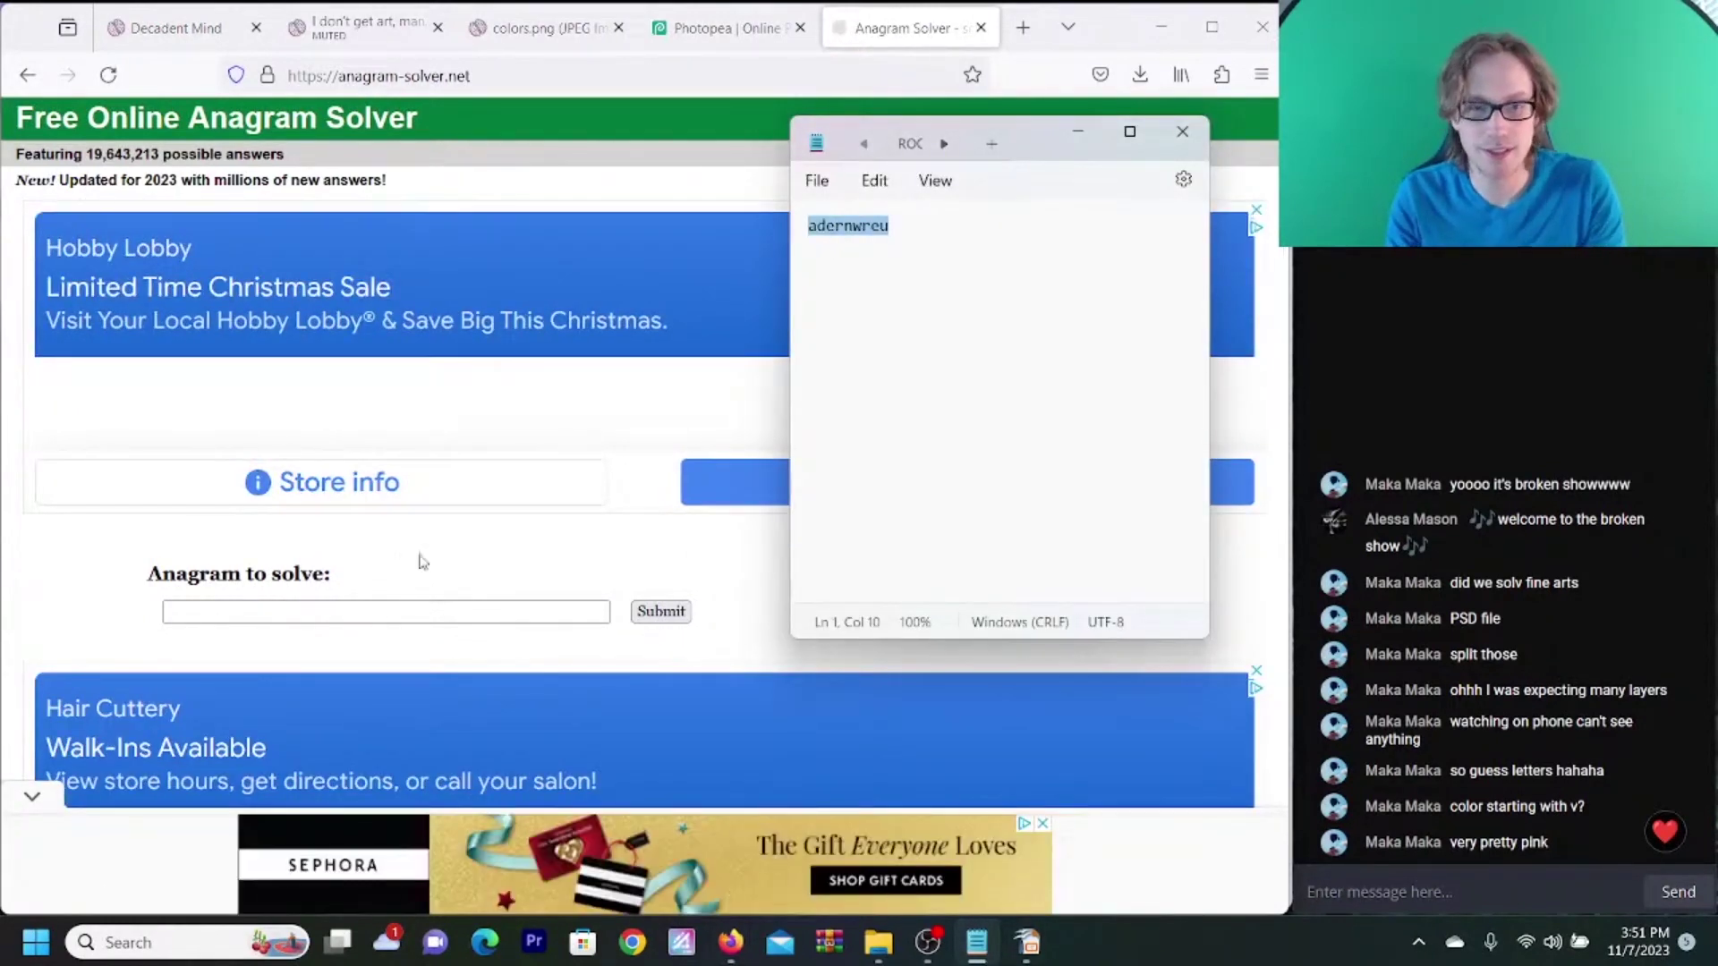
click(292, 610)
key(ctrl+v)
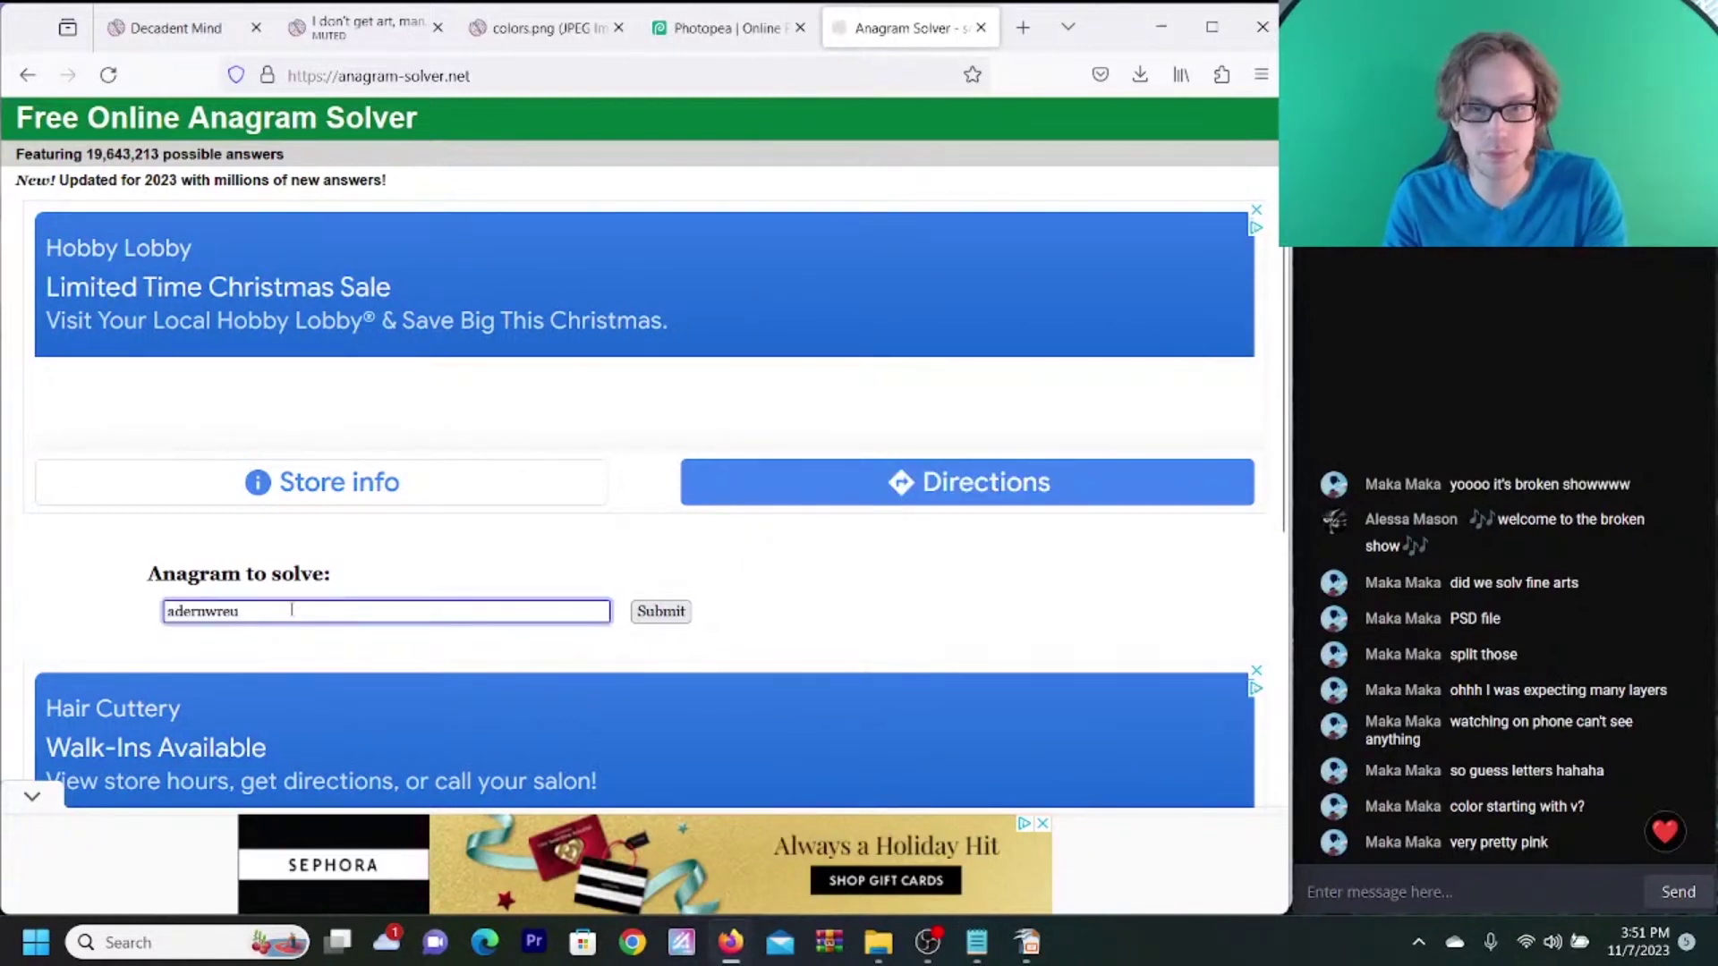
click(662, 613)
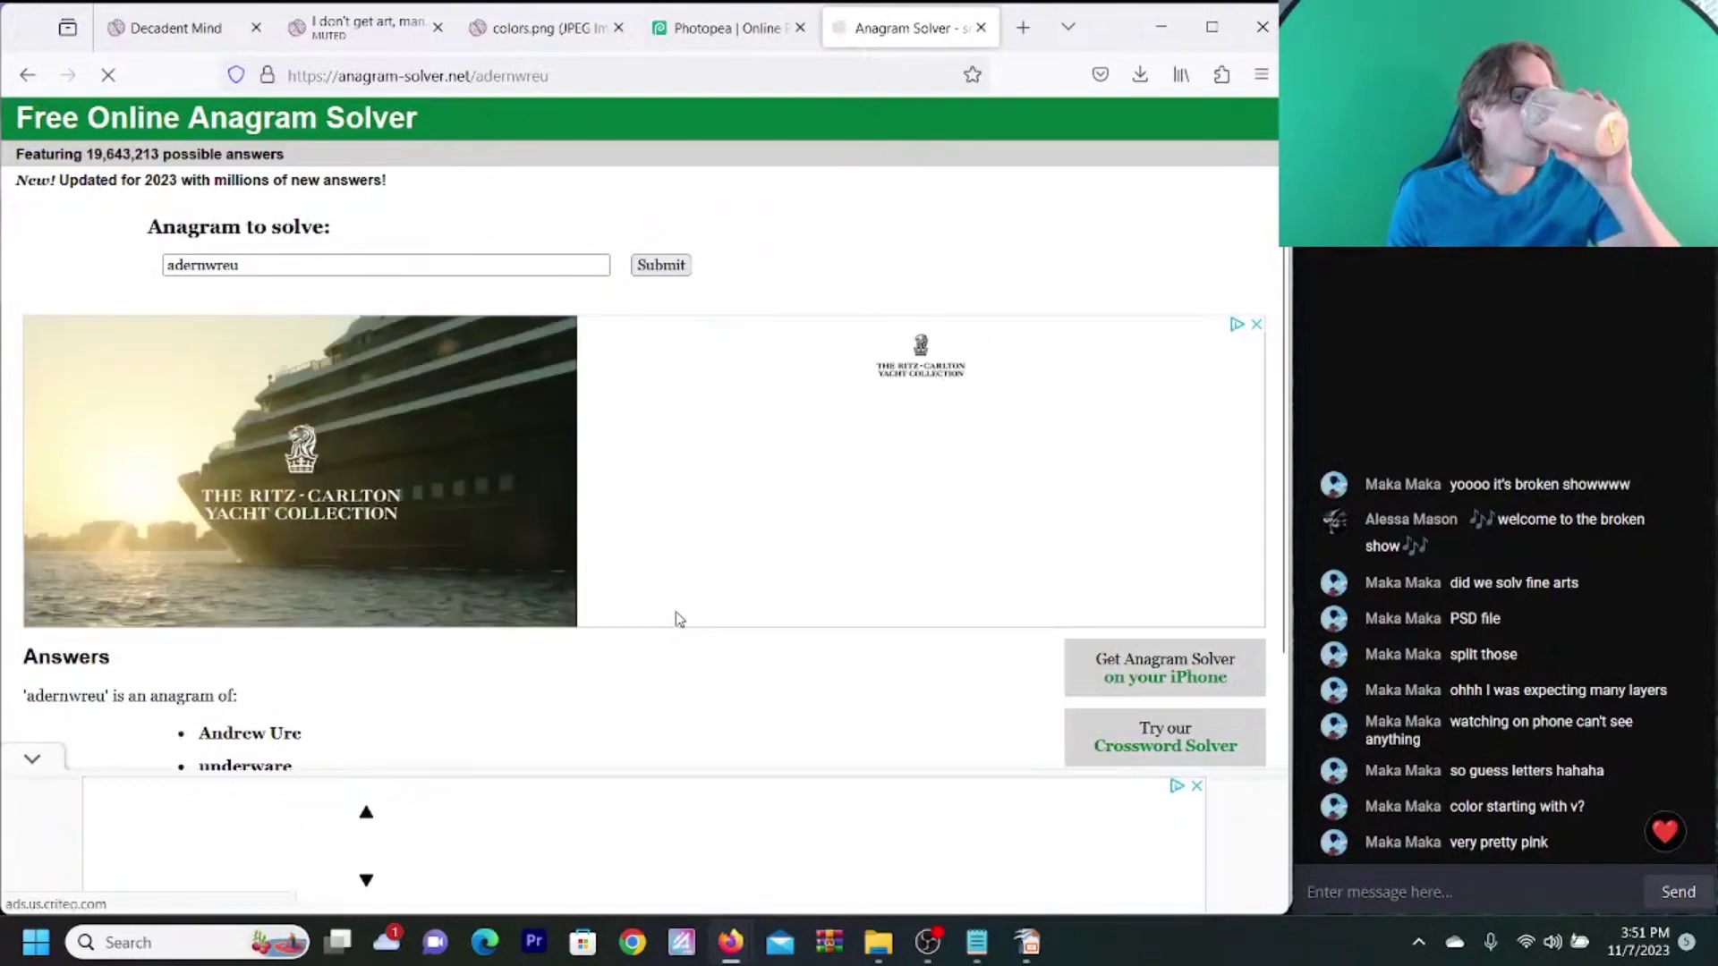
scroll(679, 619, down, 2)
scroll(679, 619, down, 2)
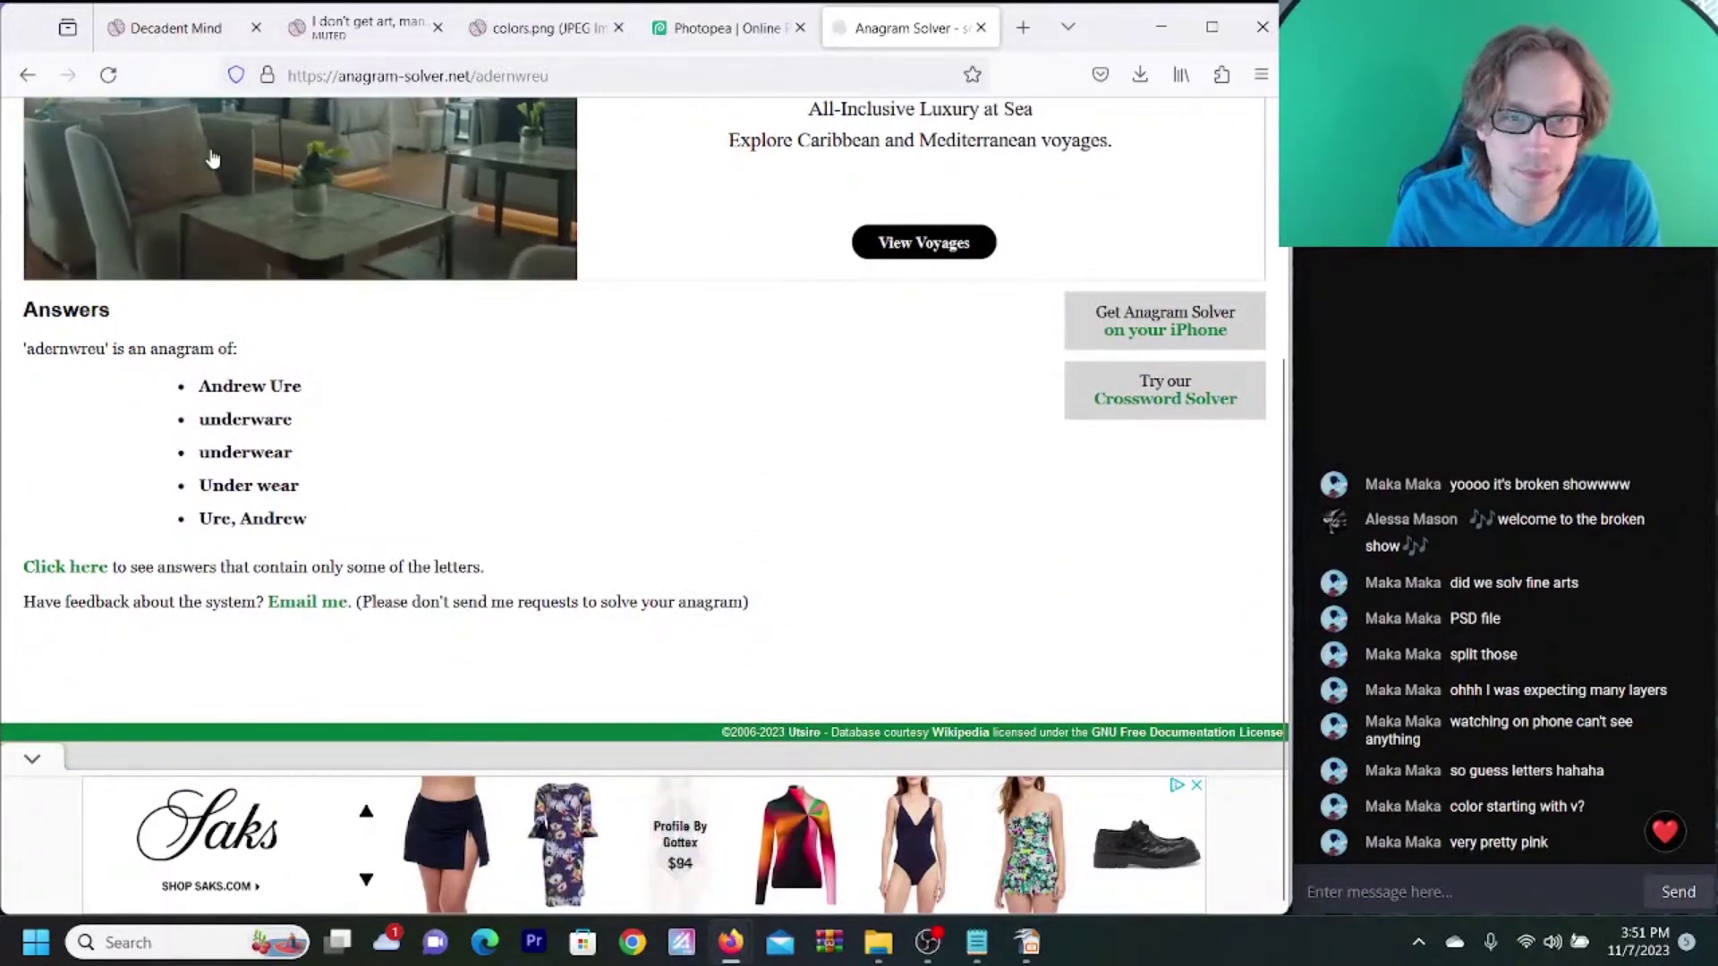
- Try "underware" as the page name in the Fine Arts level's .html address, and return to the level page
click(266, 41)
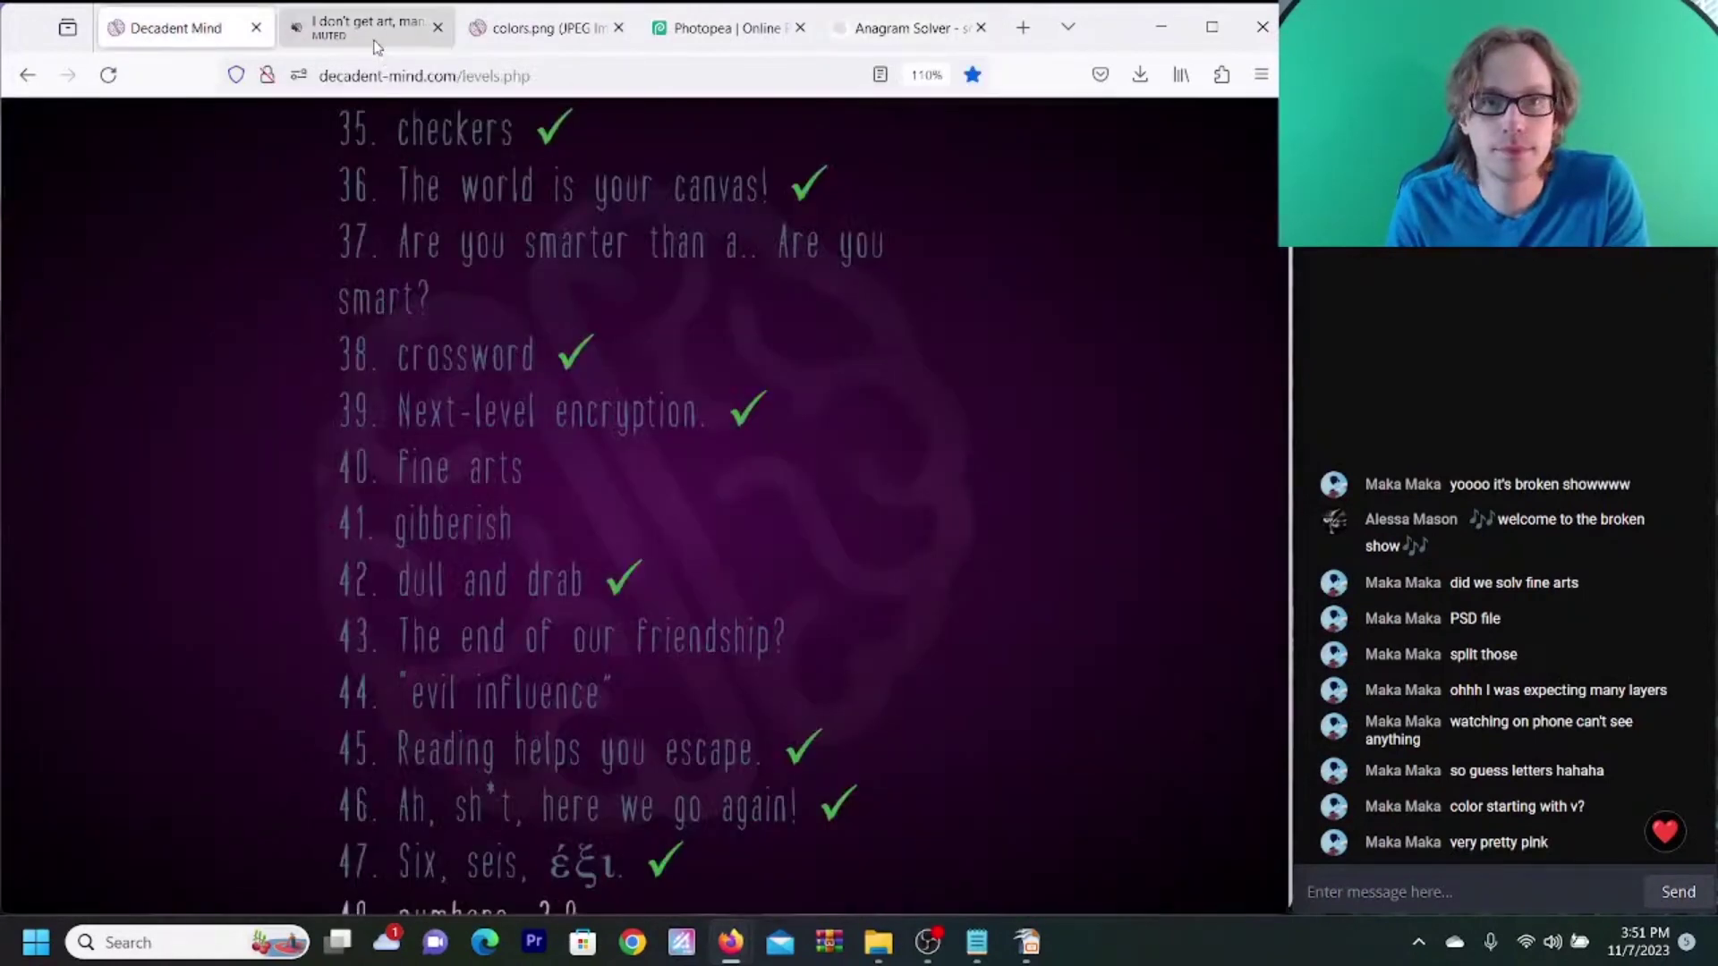
click(537, 34)
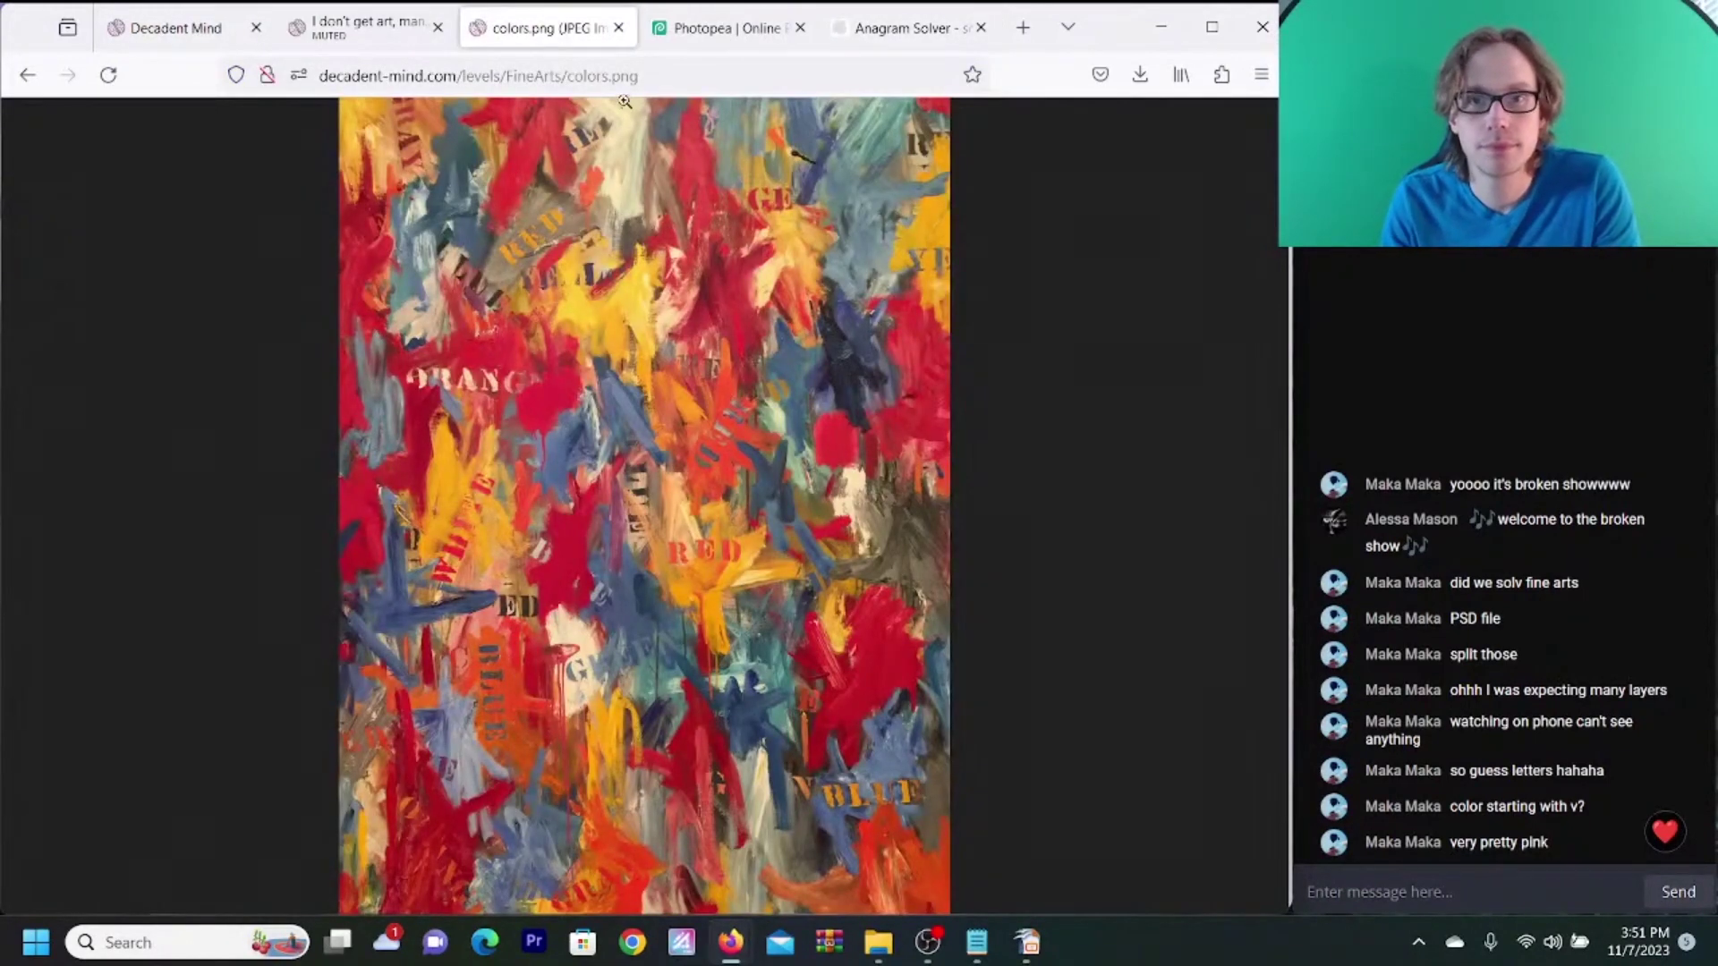
click(383, 33)
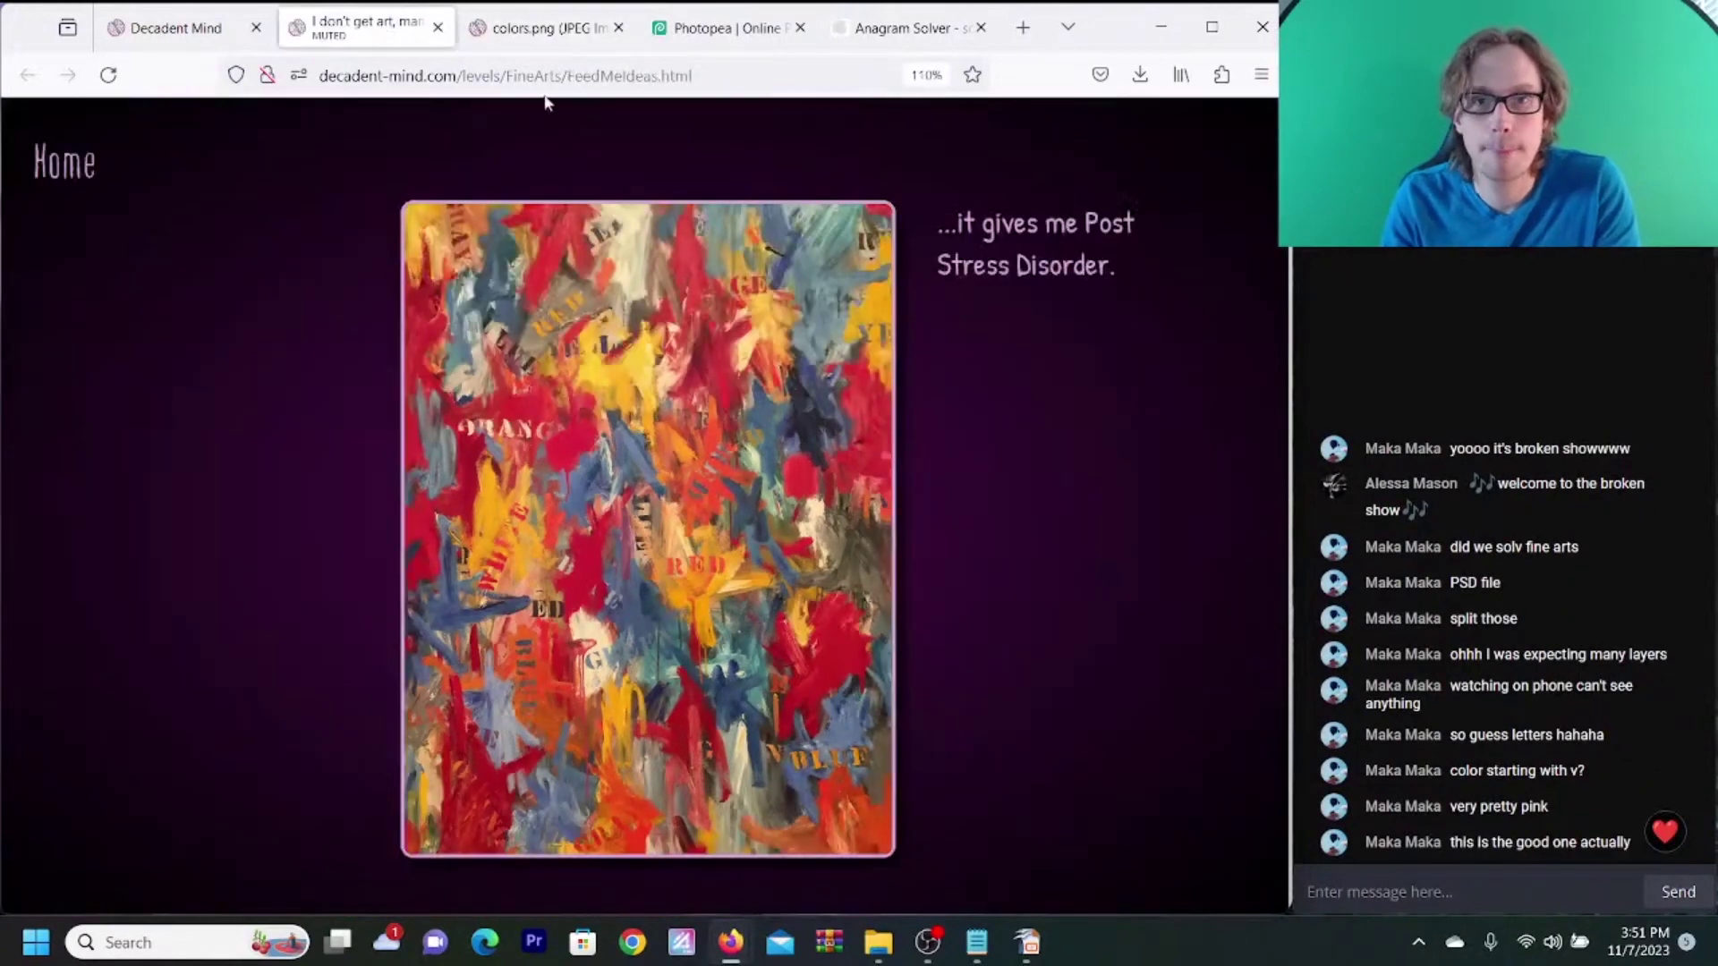
click(661, 76)
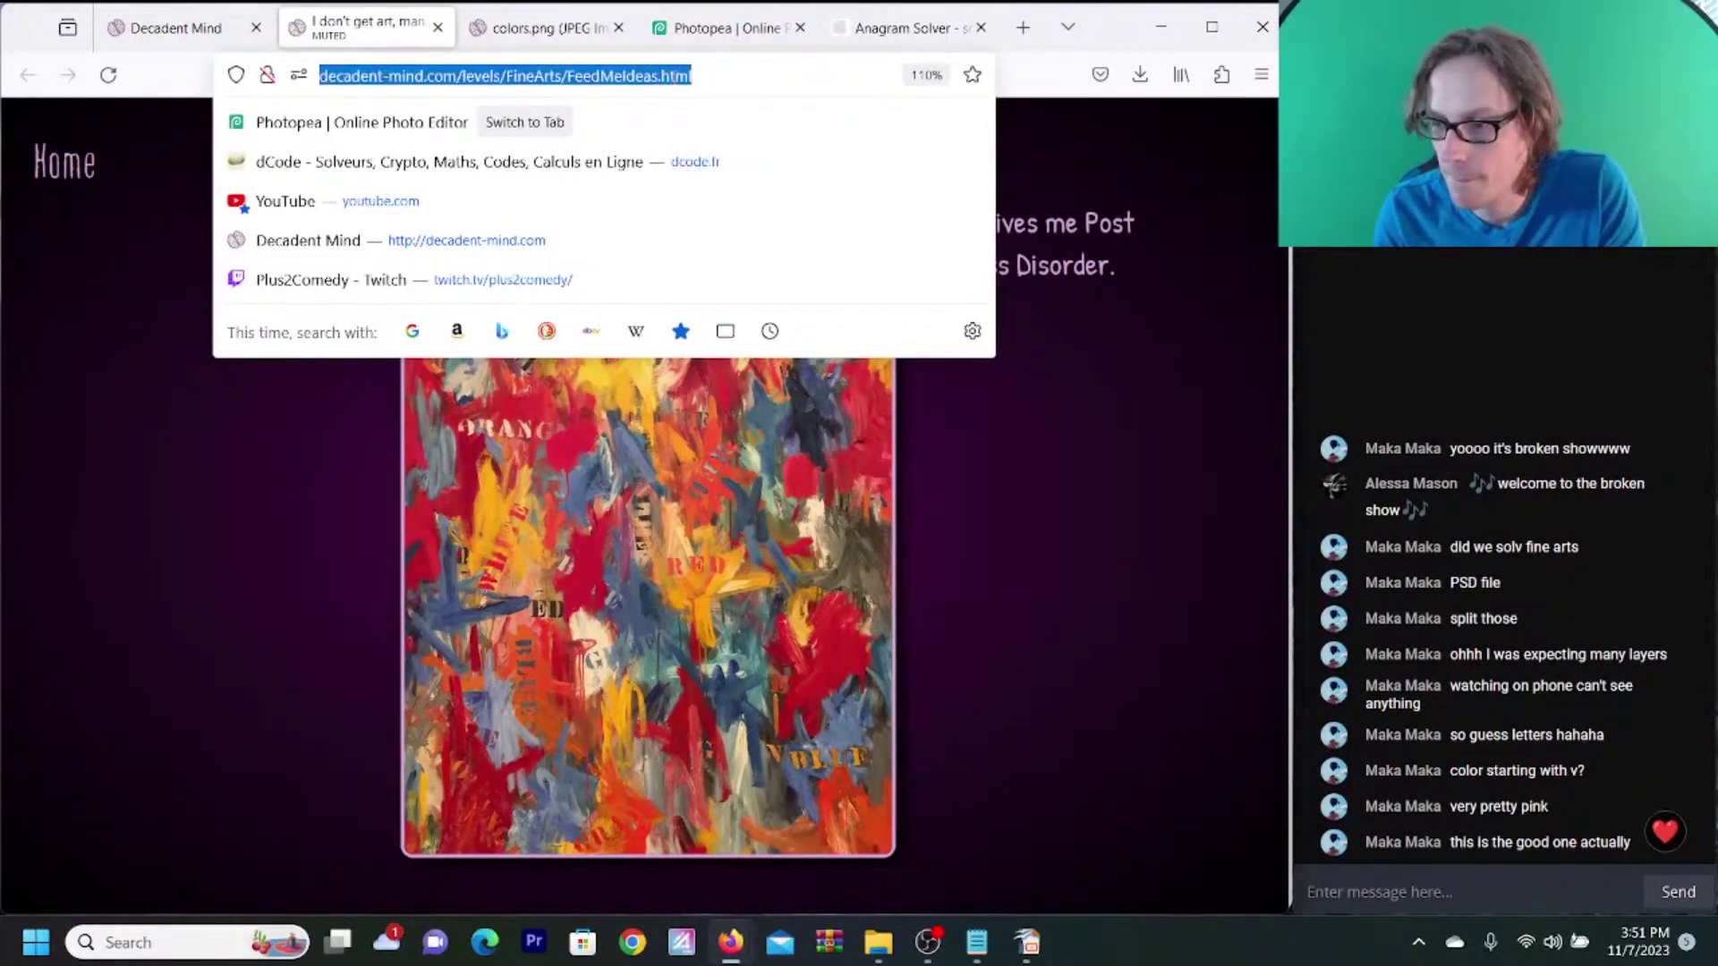
drag(659, 75, 567, 77)
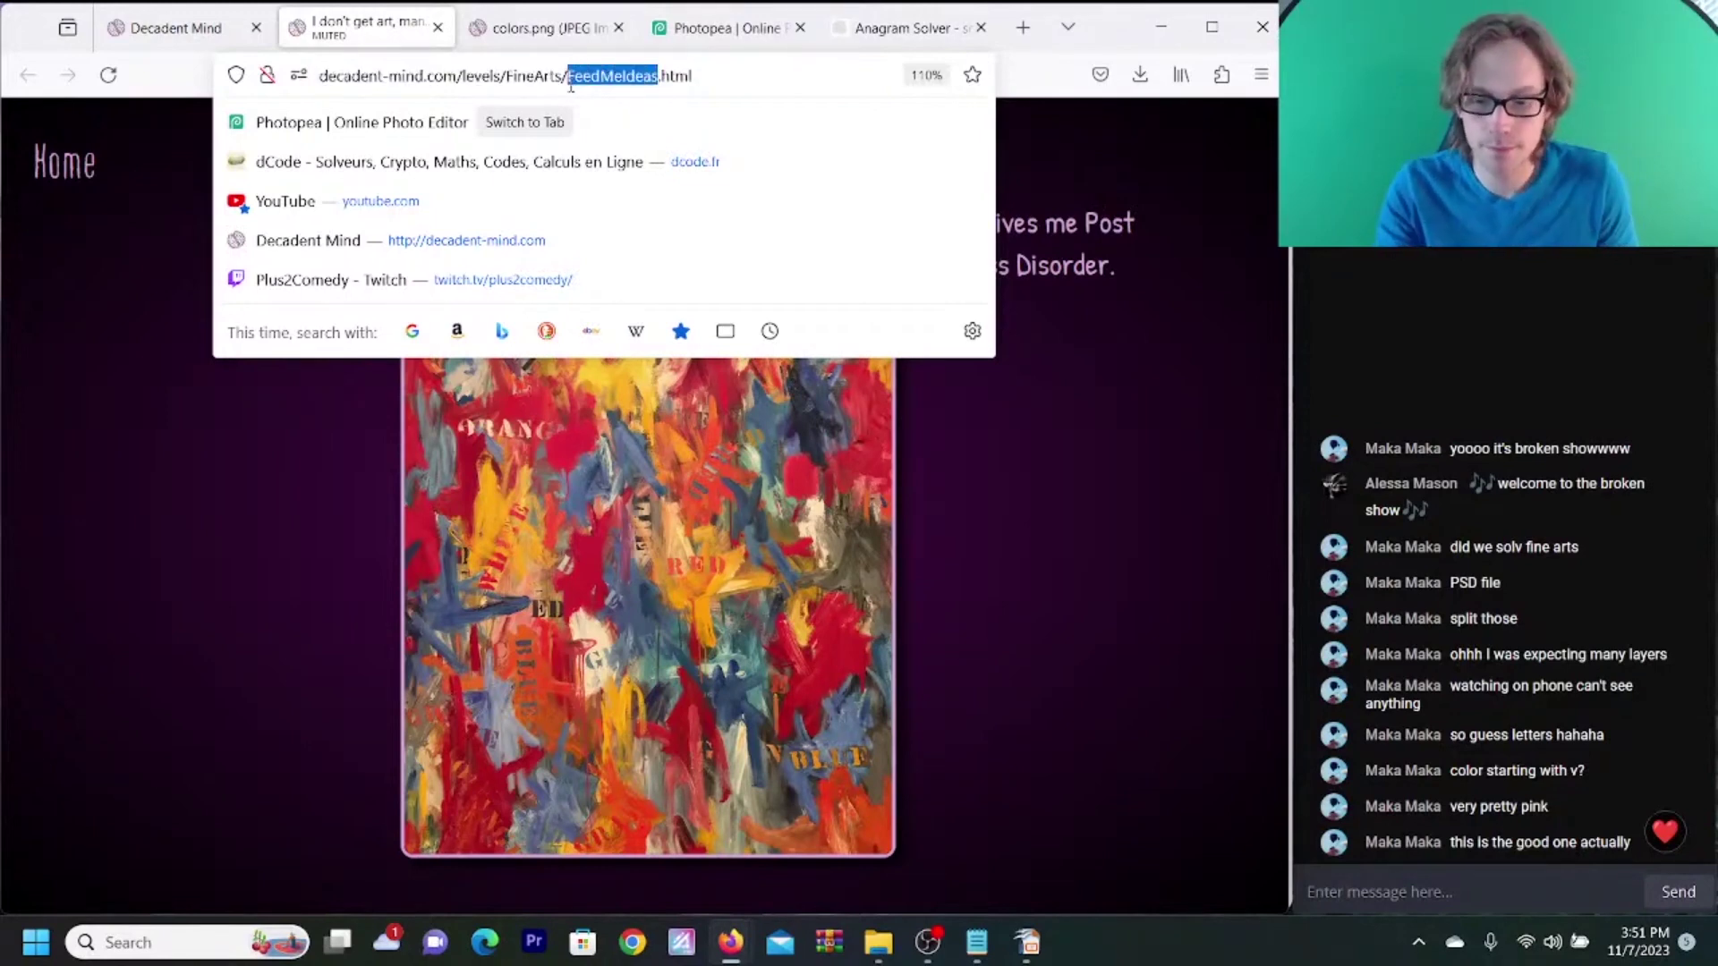
text(underware)
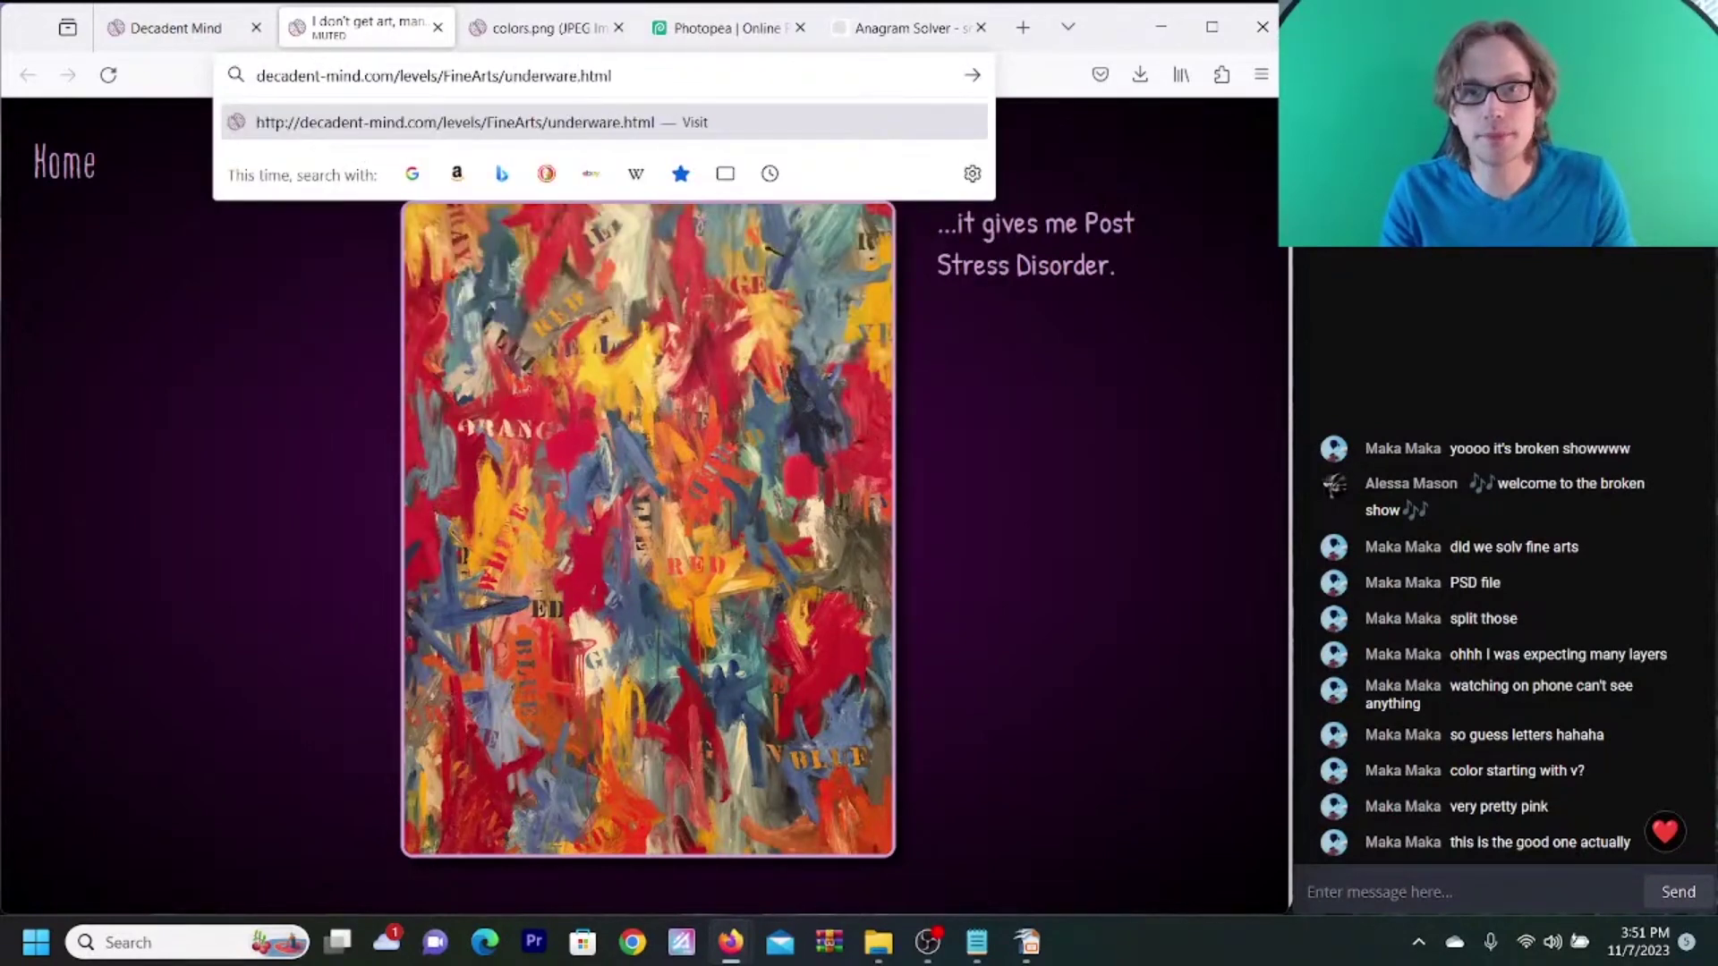
key(Return)
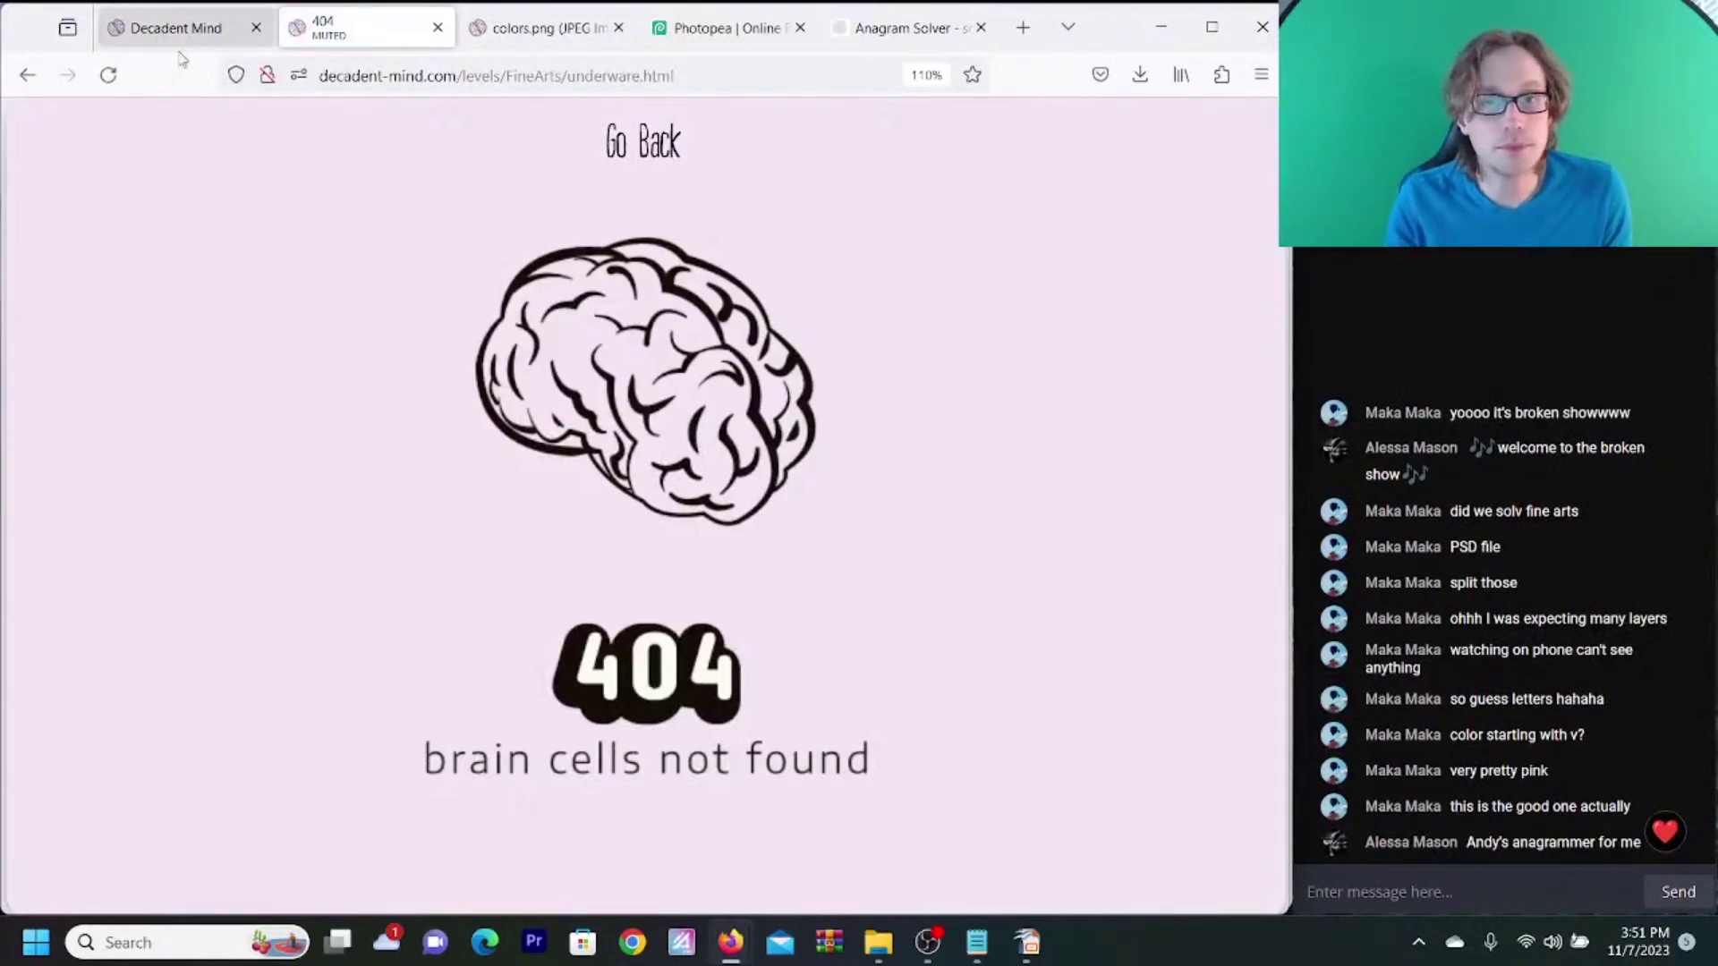
click(26, 76)
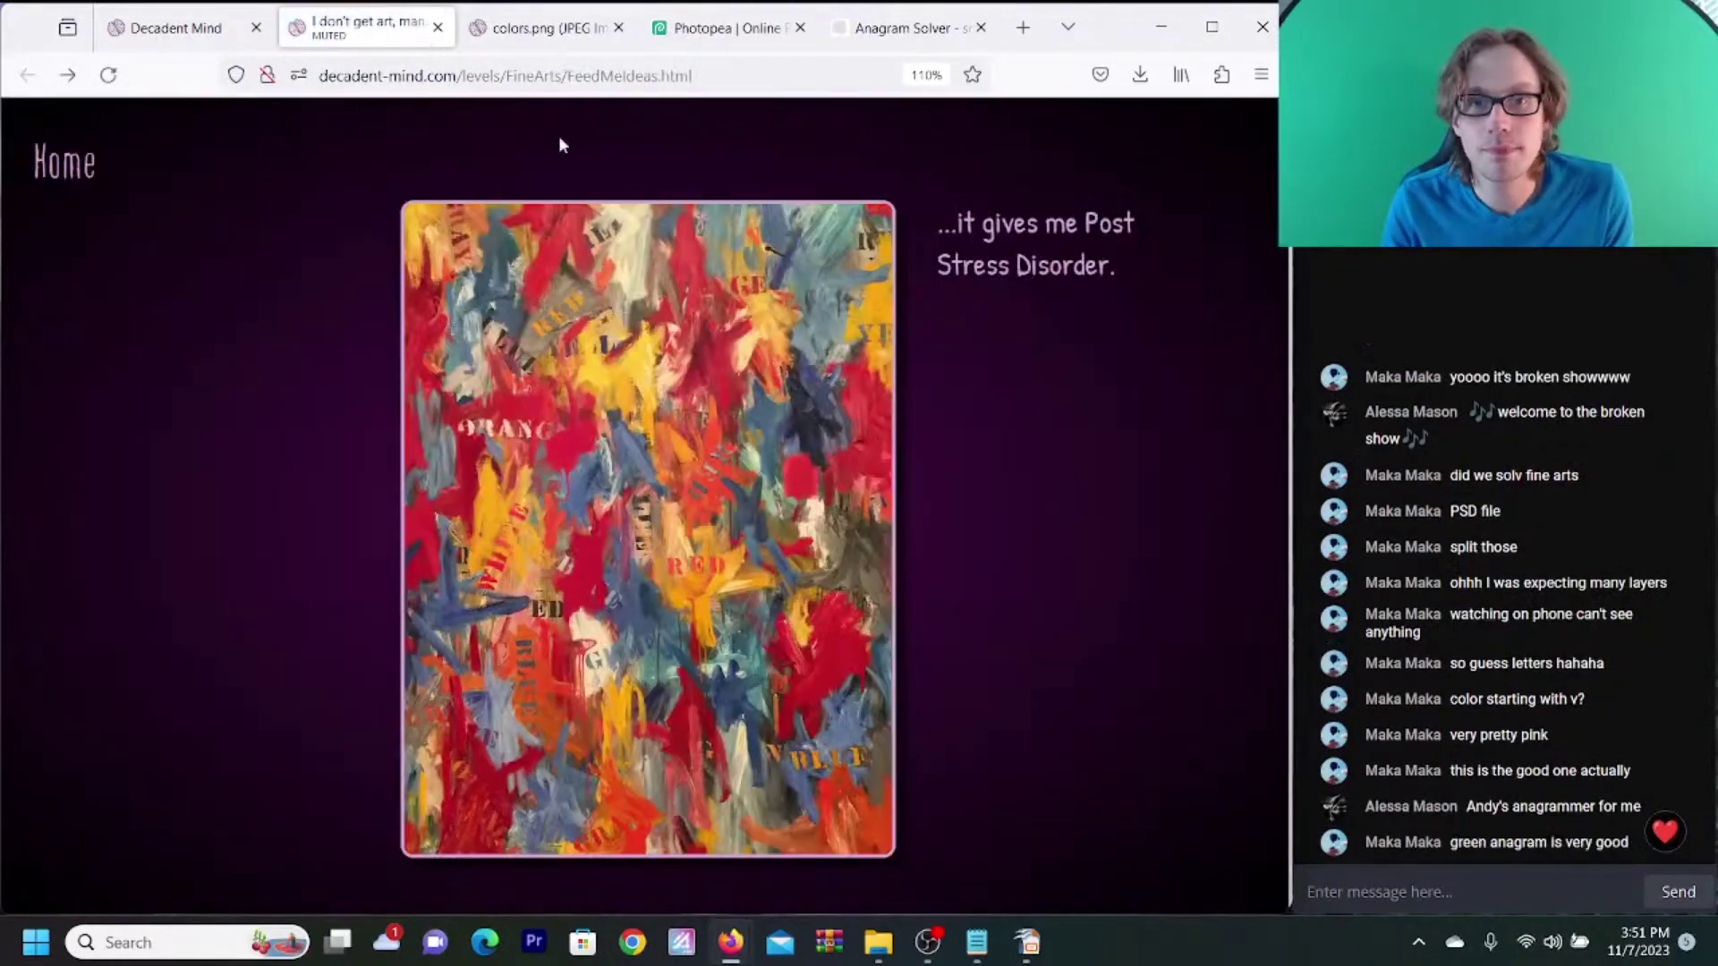
- Try "underware" as the file name in the colors.png image address, and return to the image
click(550, 32)
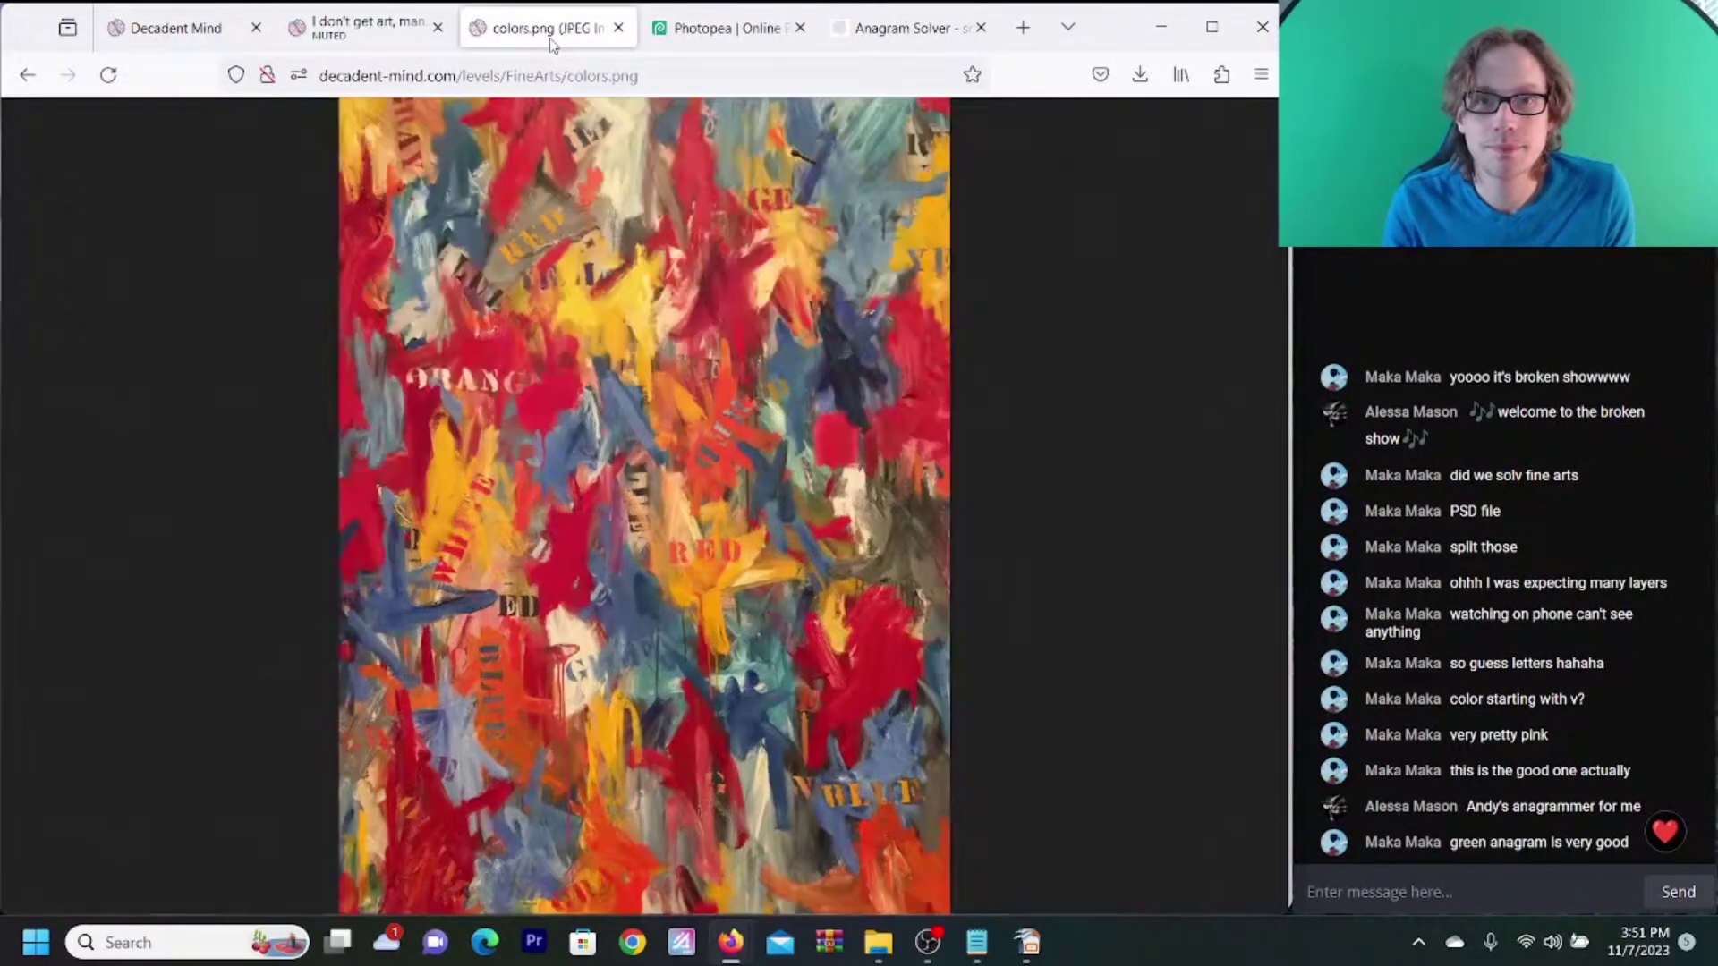
click(607, 78)
drag(607, 78, 574, 81)
text(underware)
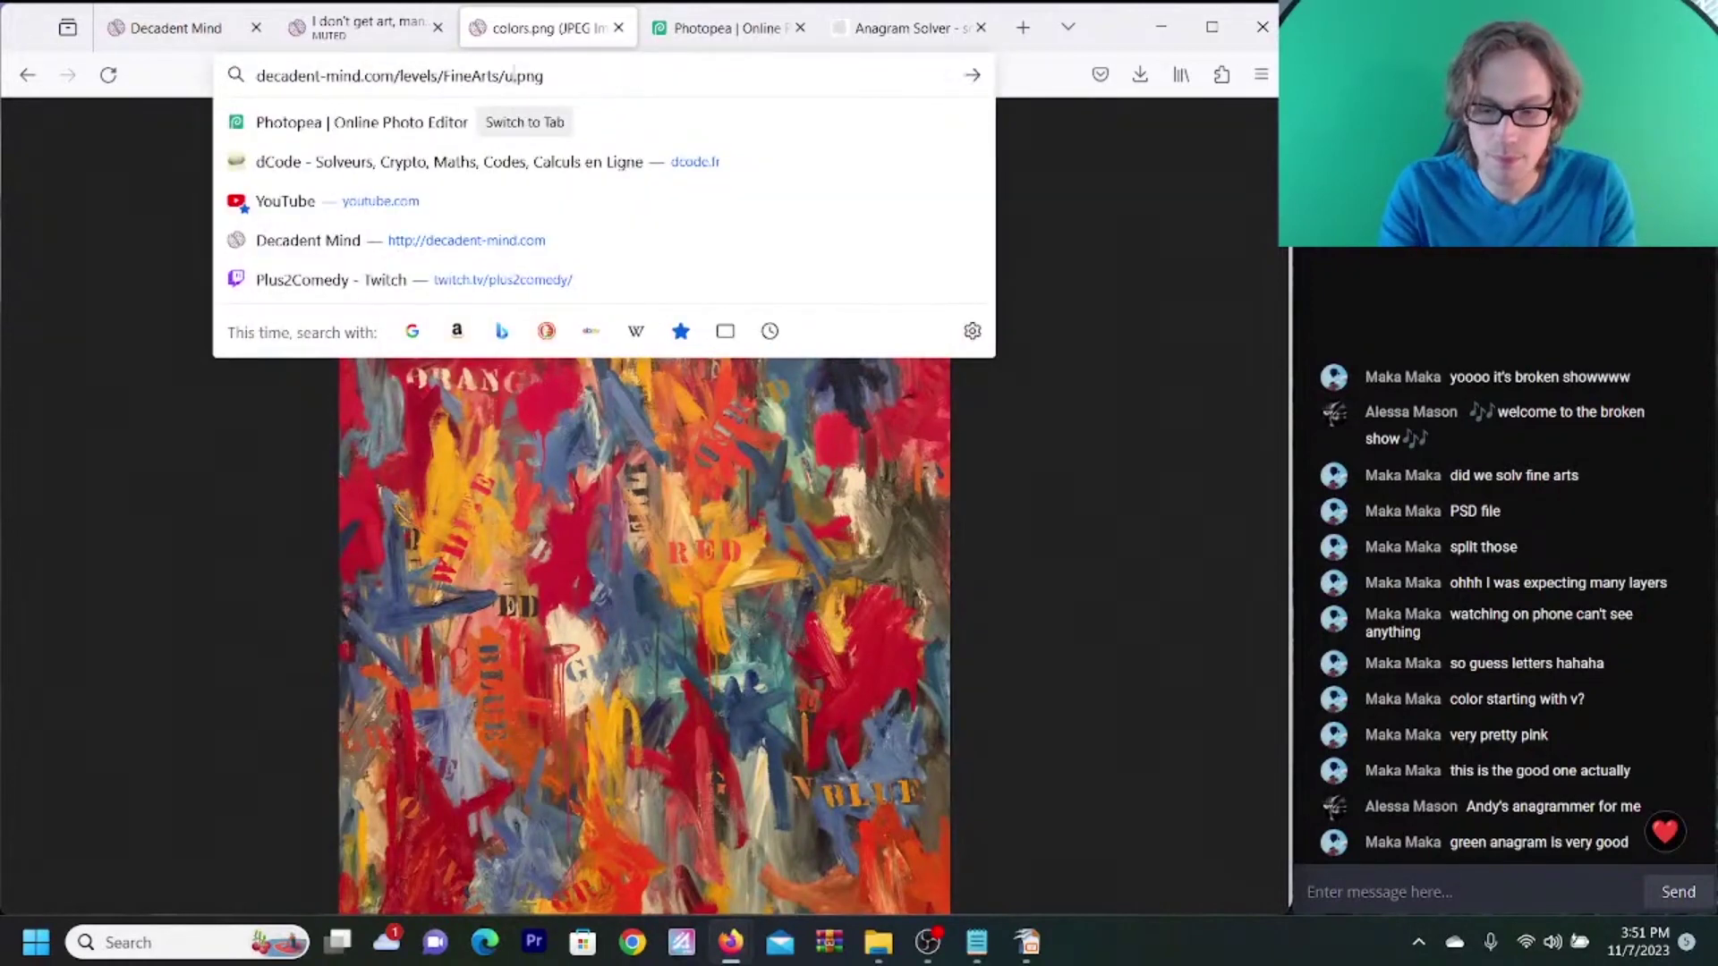
key(Return)
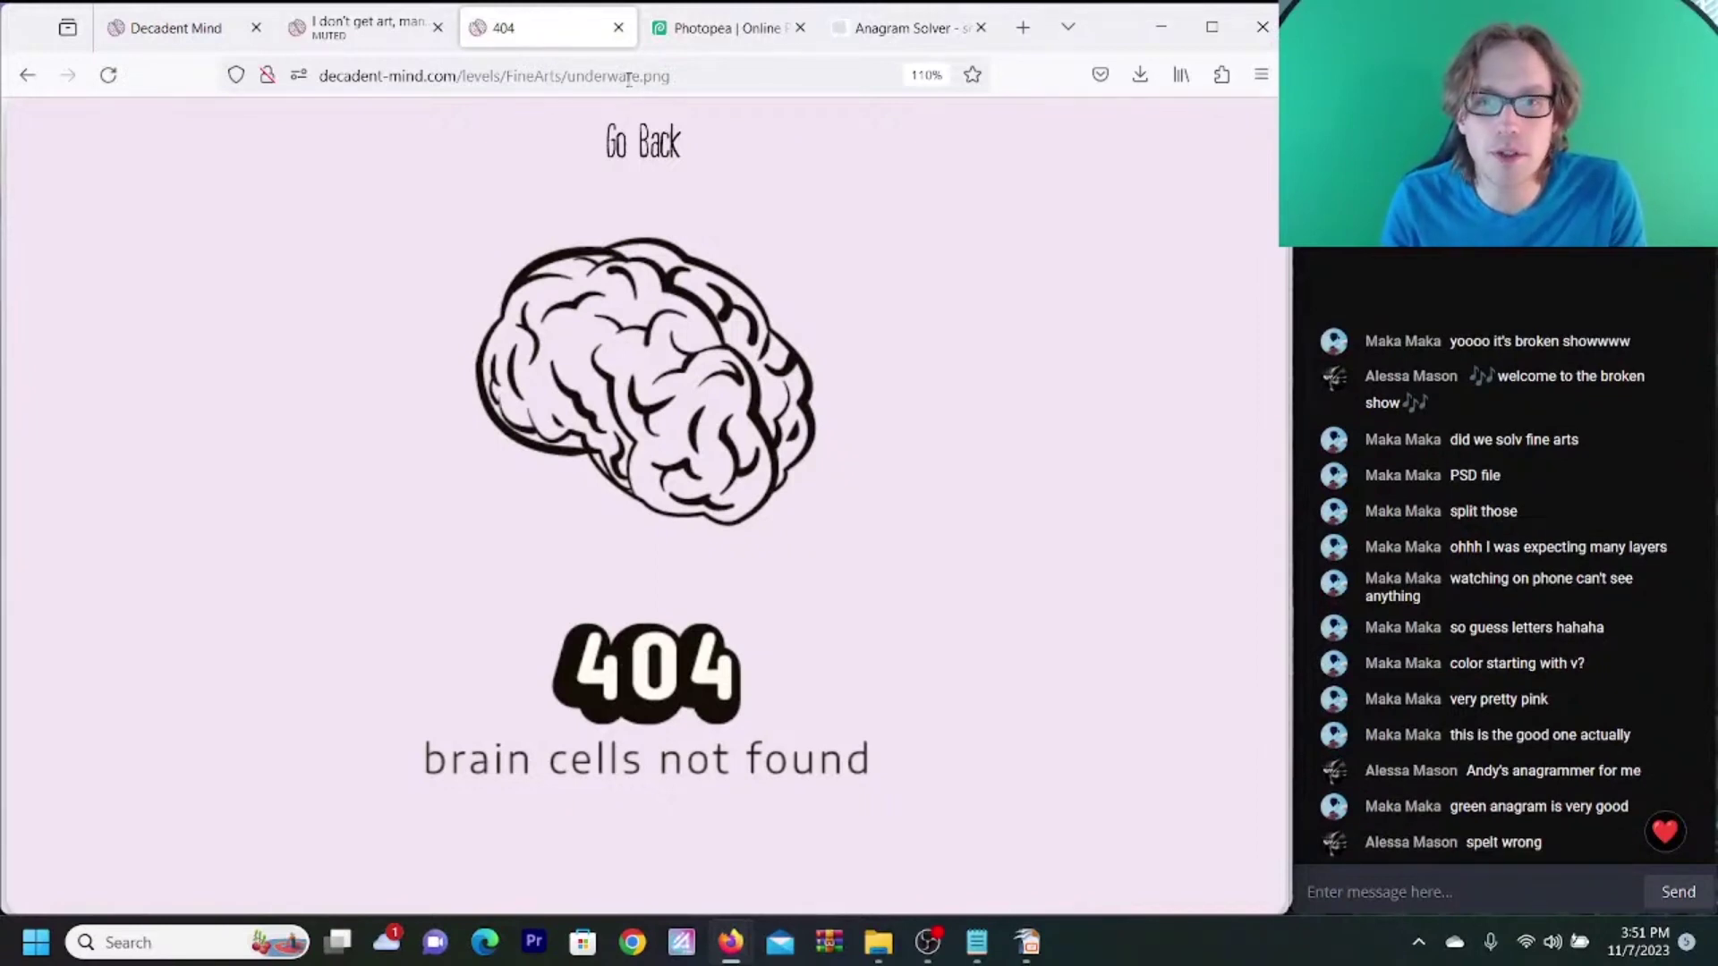
click(27, 74)
- Replace "FeedMeIdeas" with "underwear" in the Fine Arts level page's address and load it
click(364, 27)
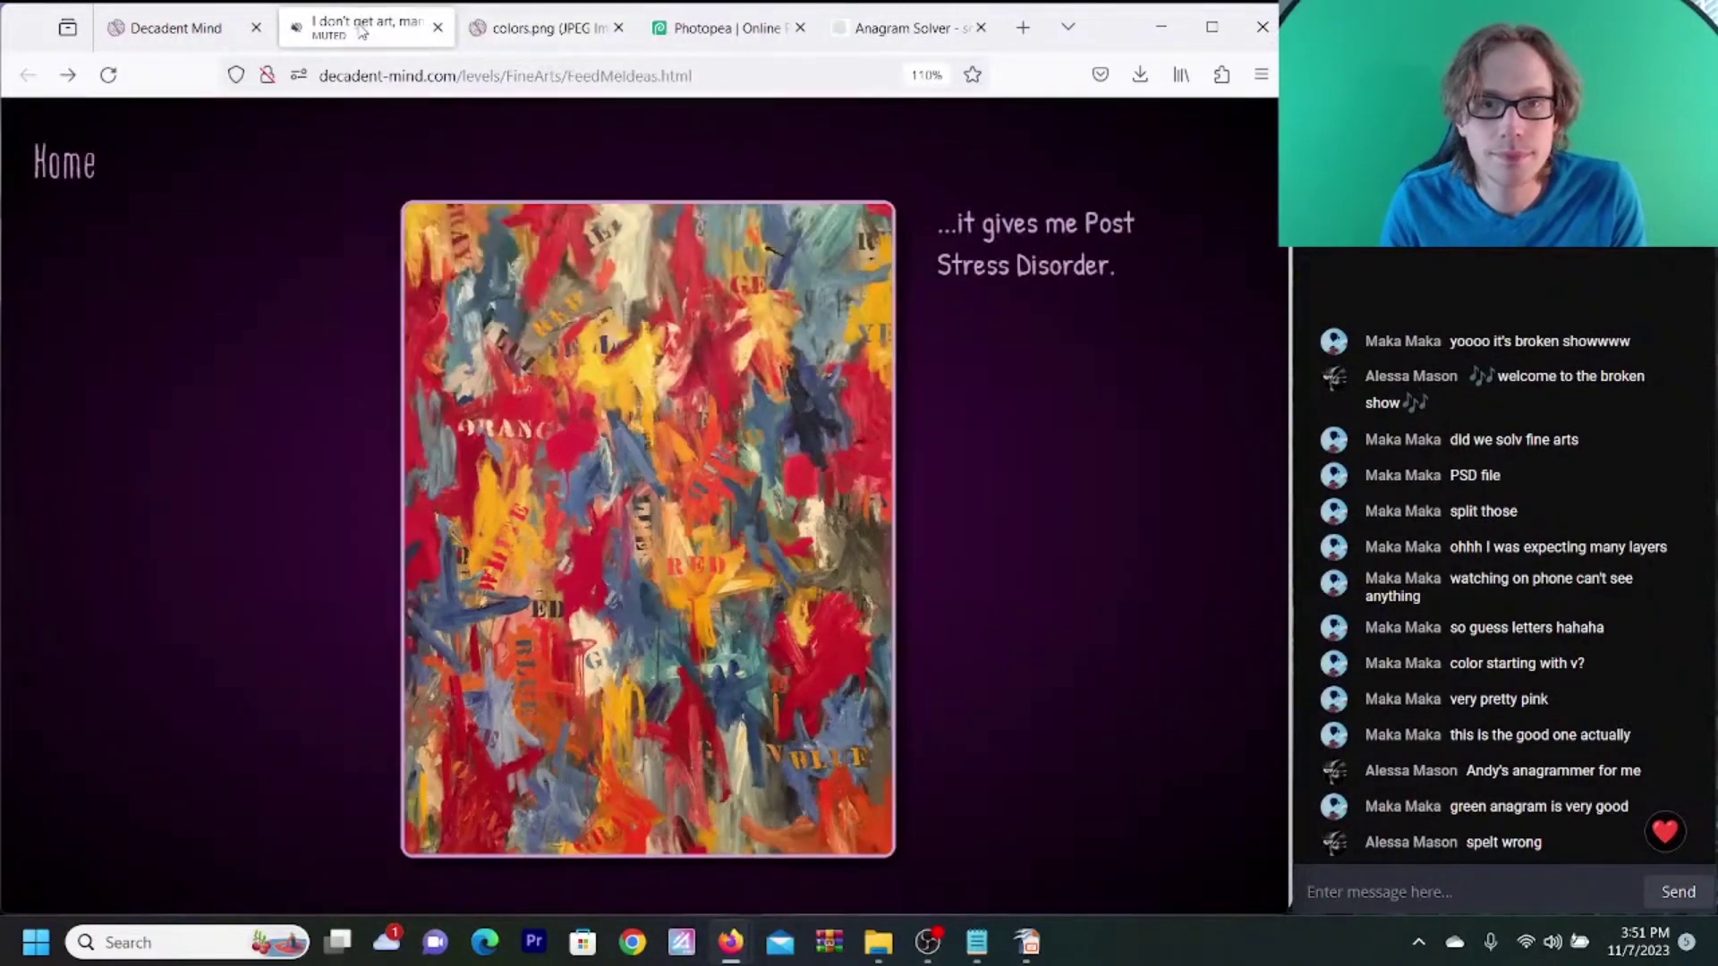
double_click(574, 79)
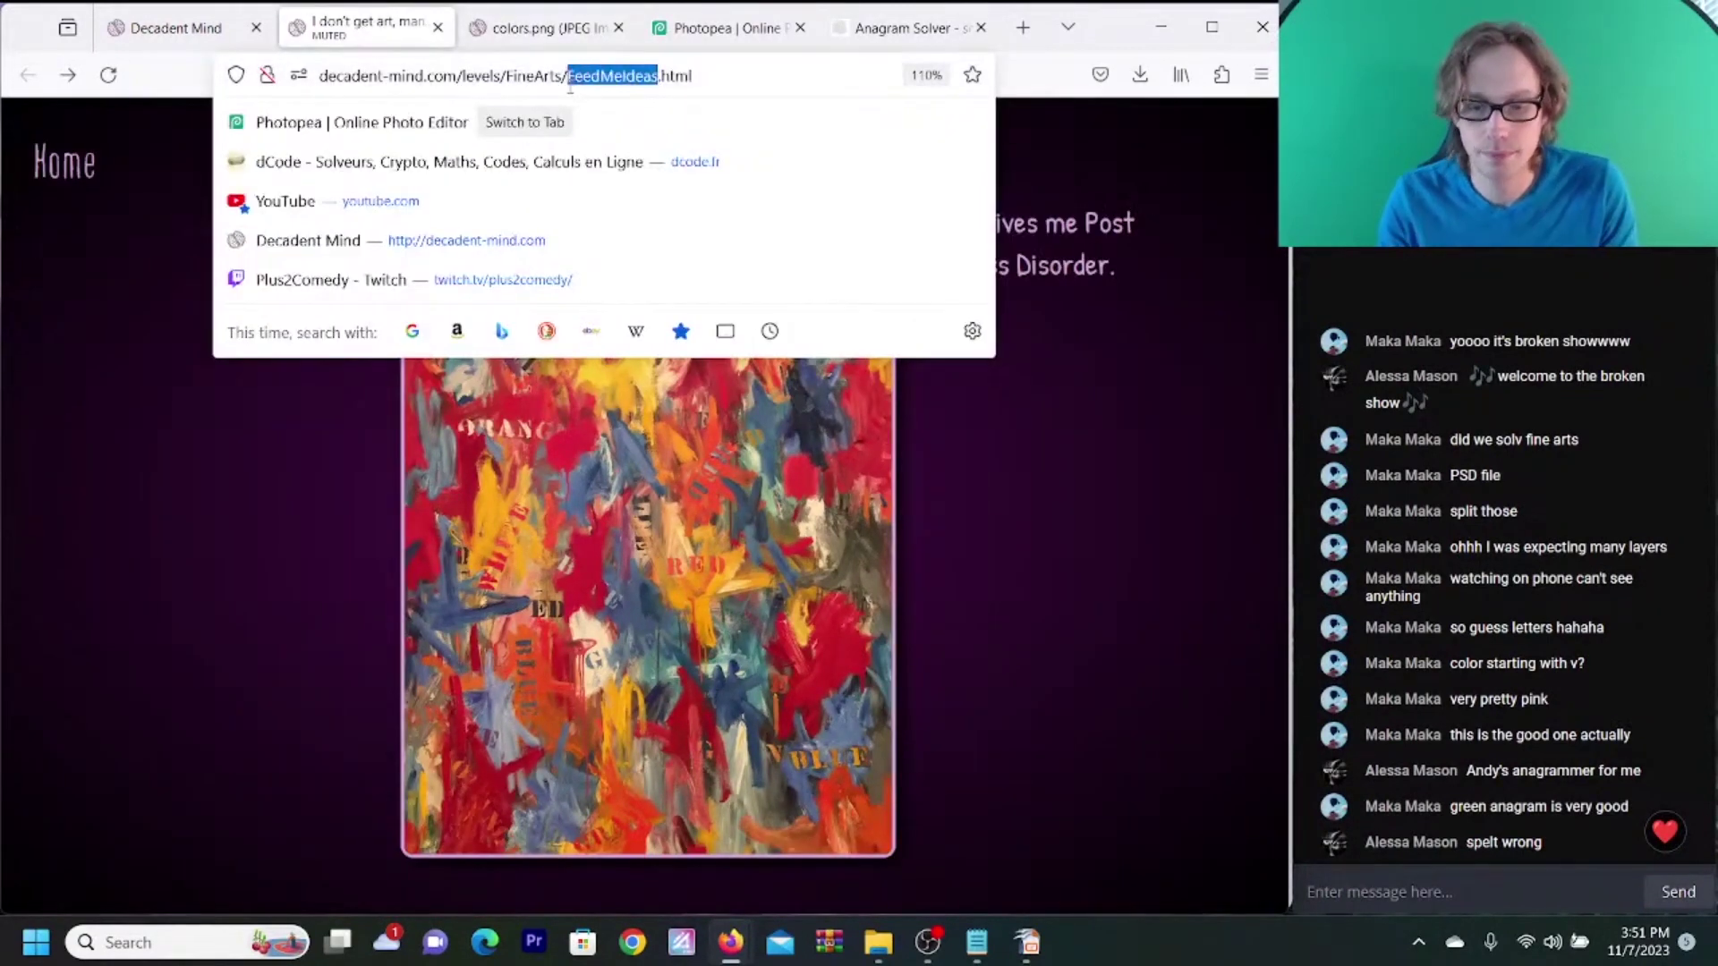
text(underwear)
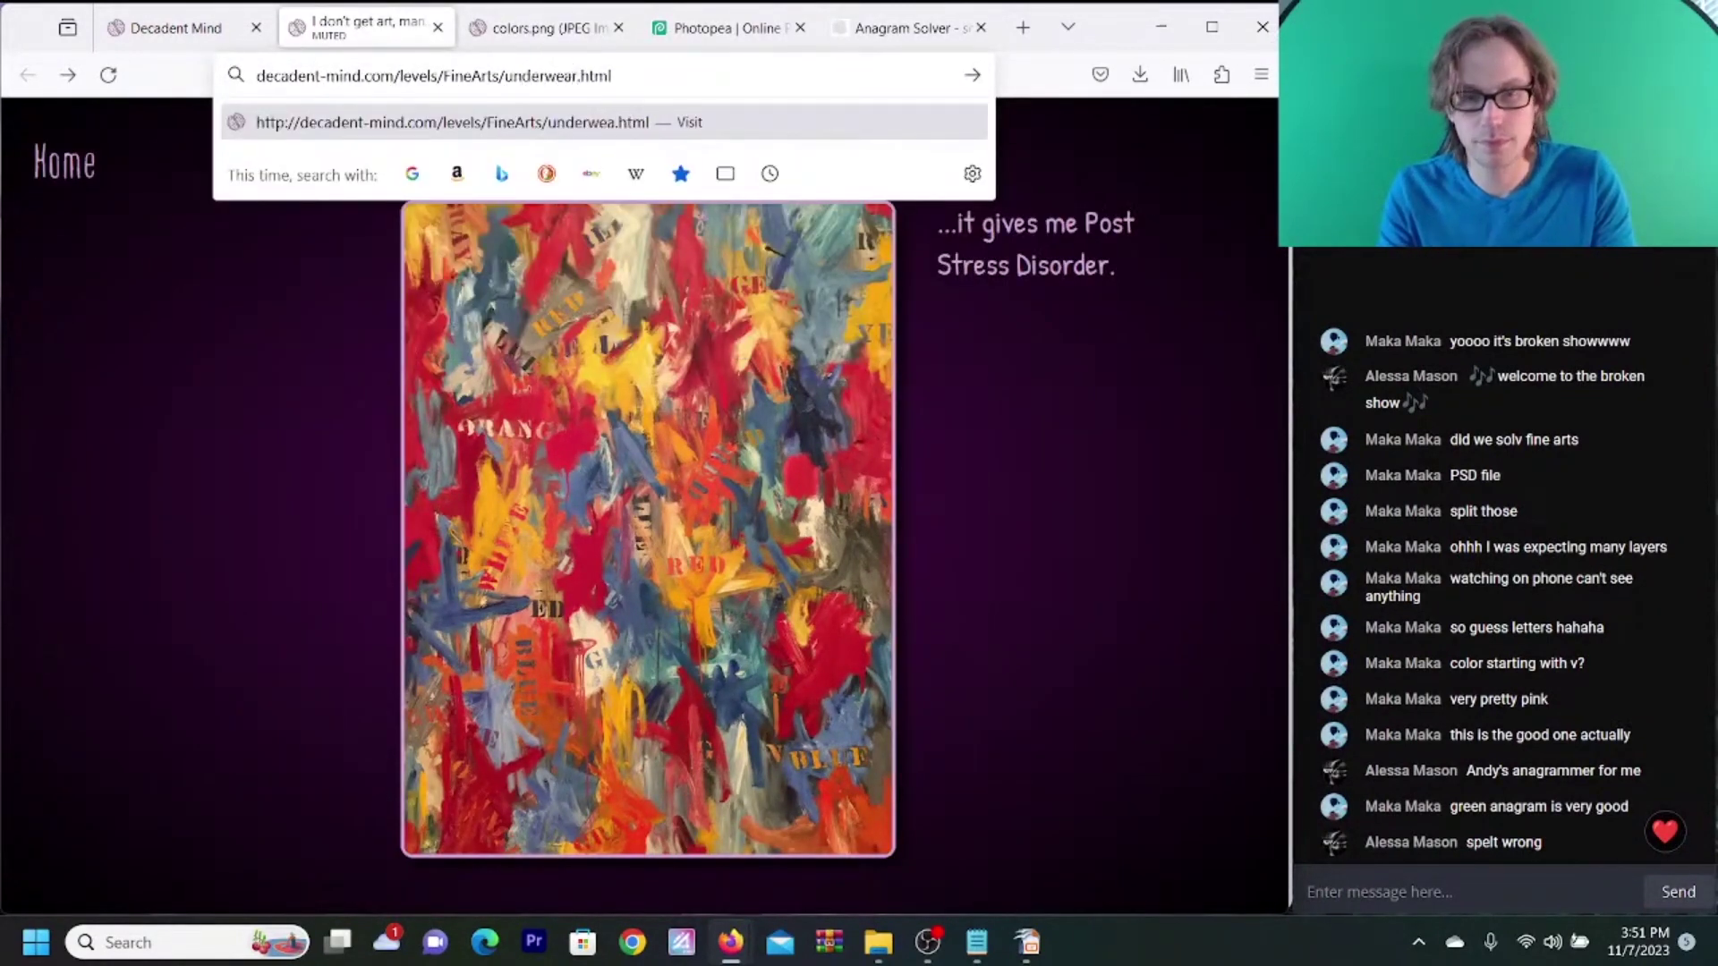
key(Return)
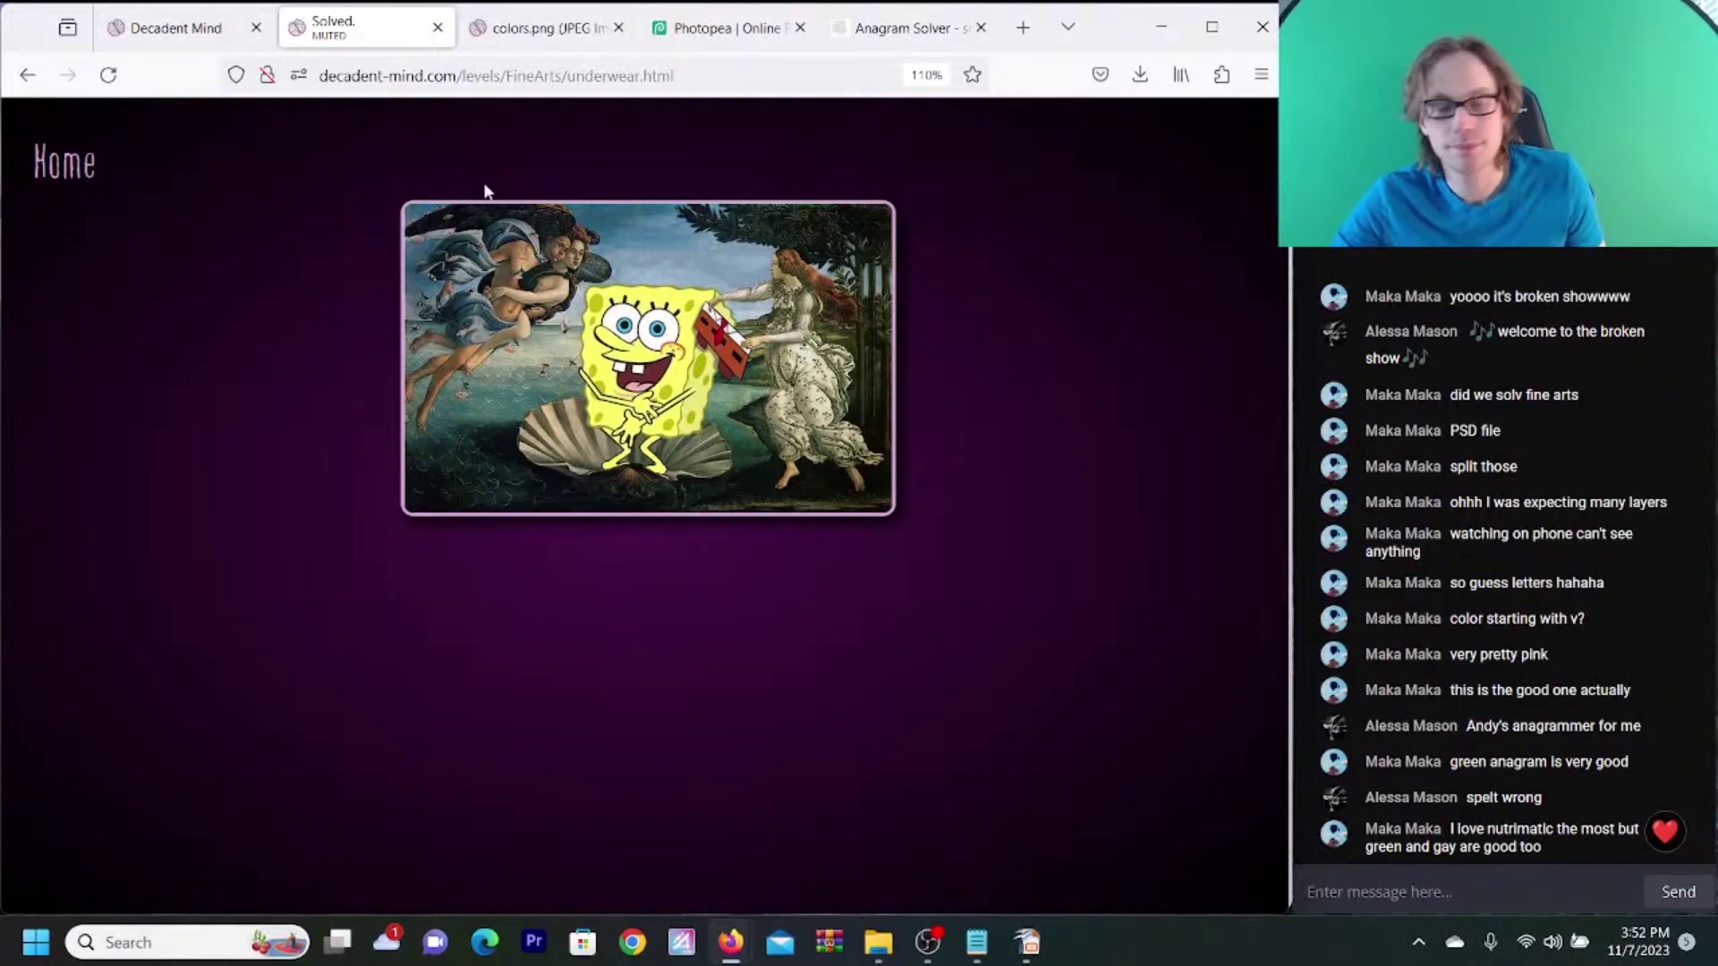
- Reload the Decadent Mind levels list and open level 16, "agenda"
click(170, 28)
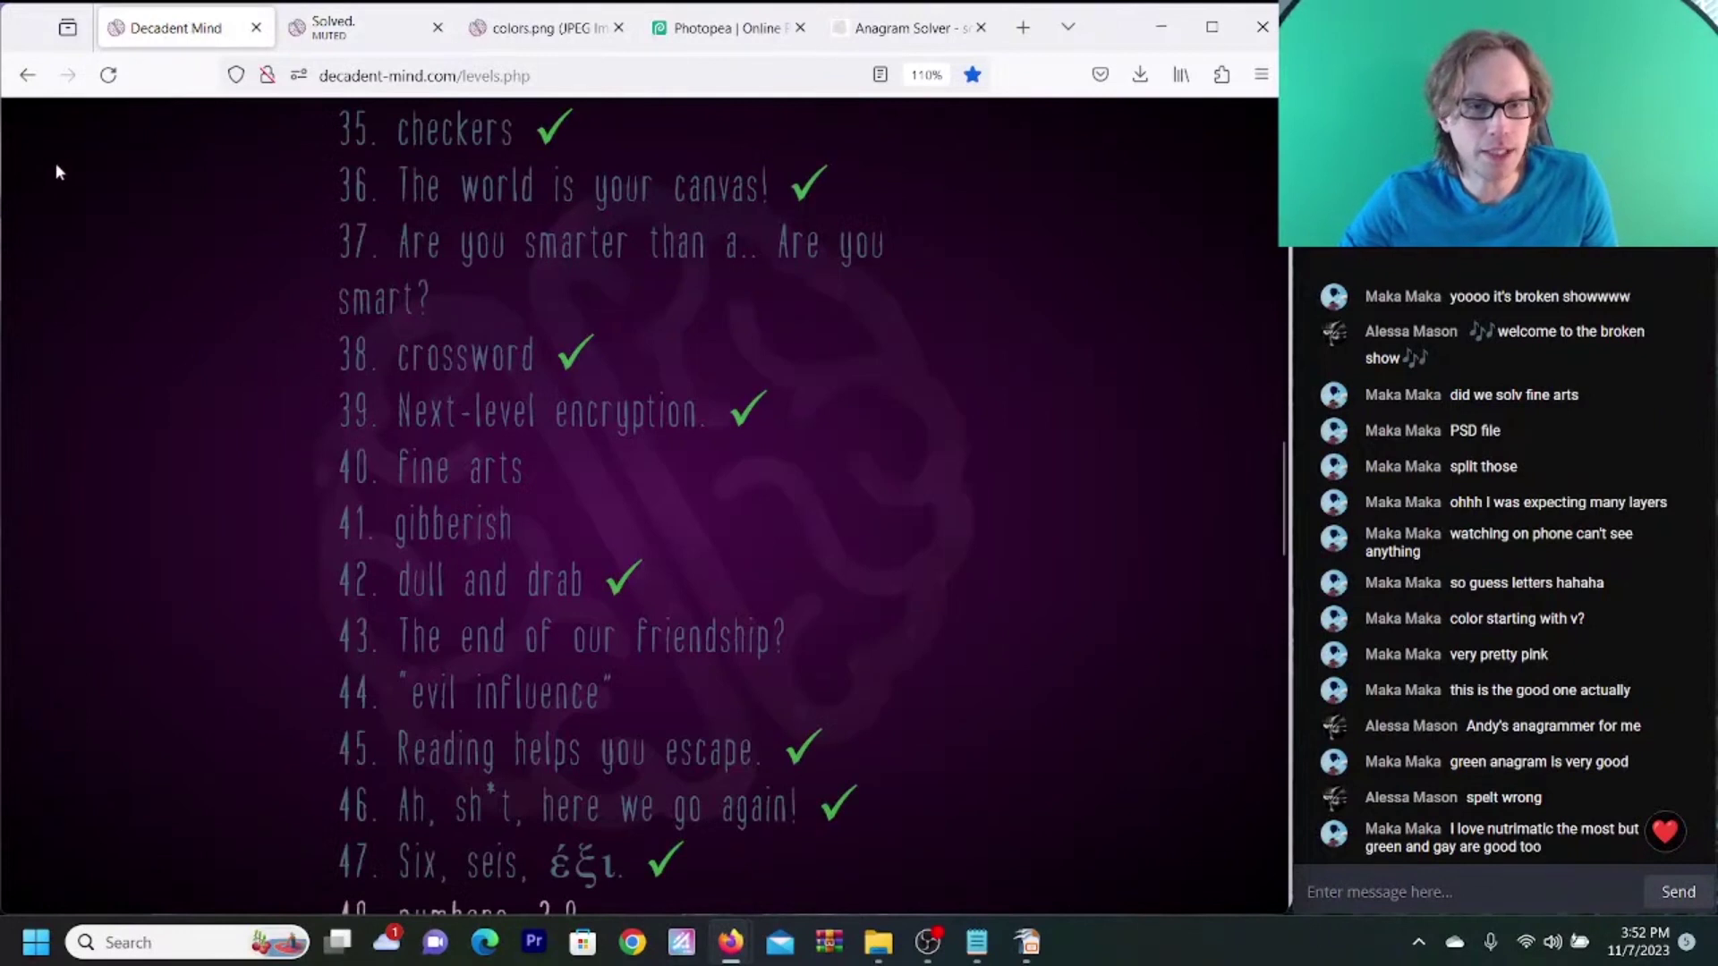
click(109, 77)
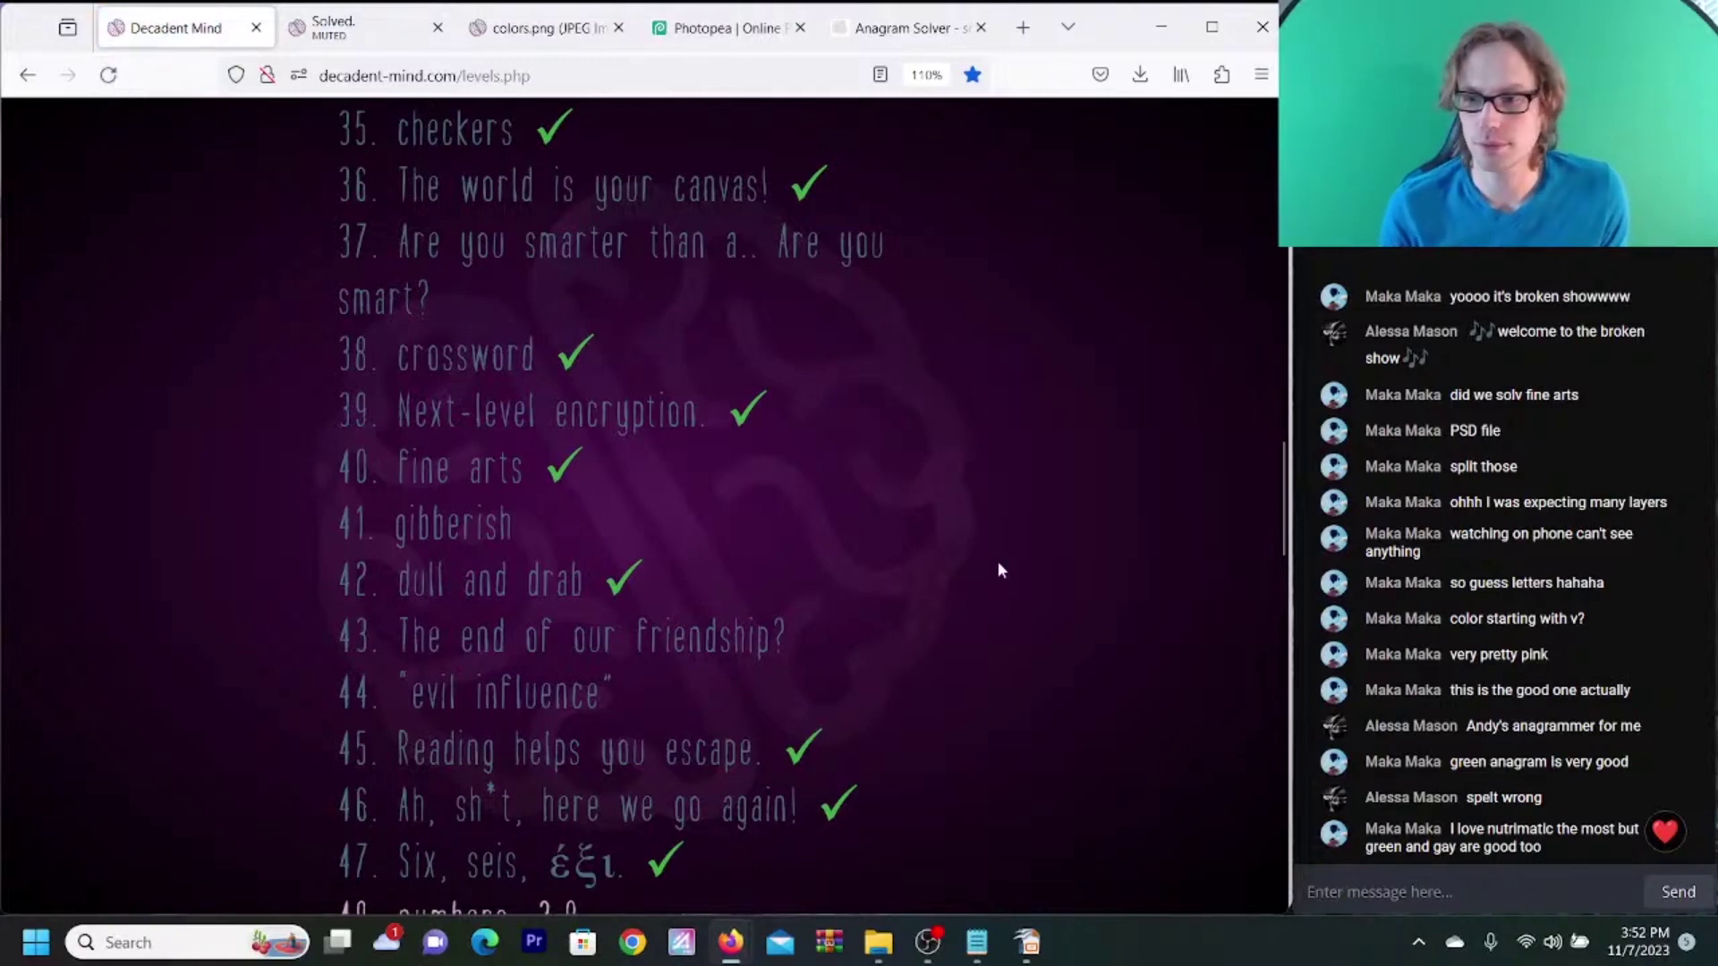
scroll(999, 560, down, 1)
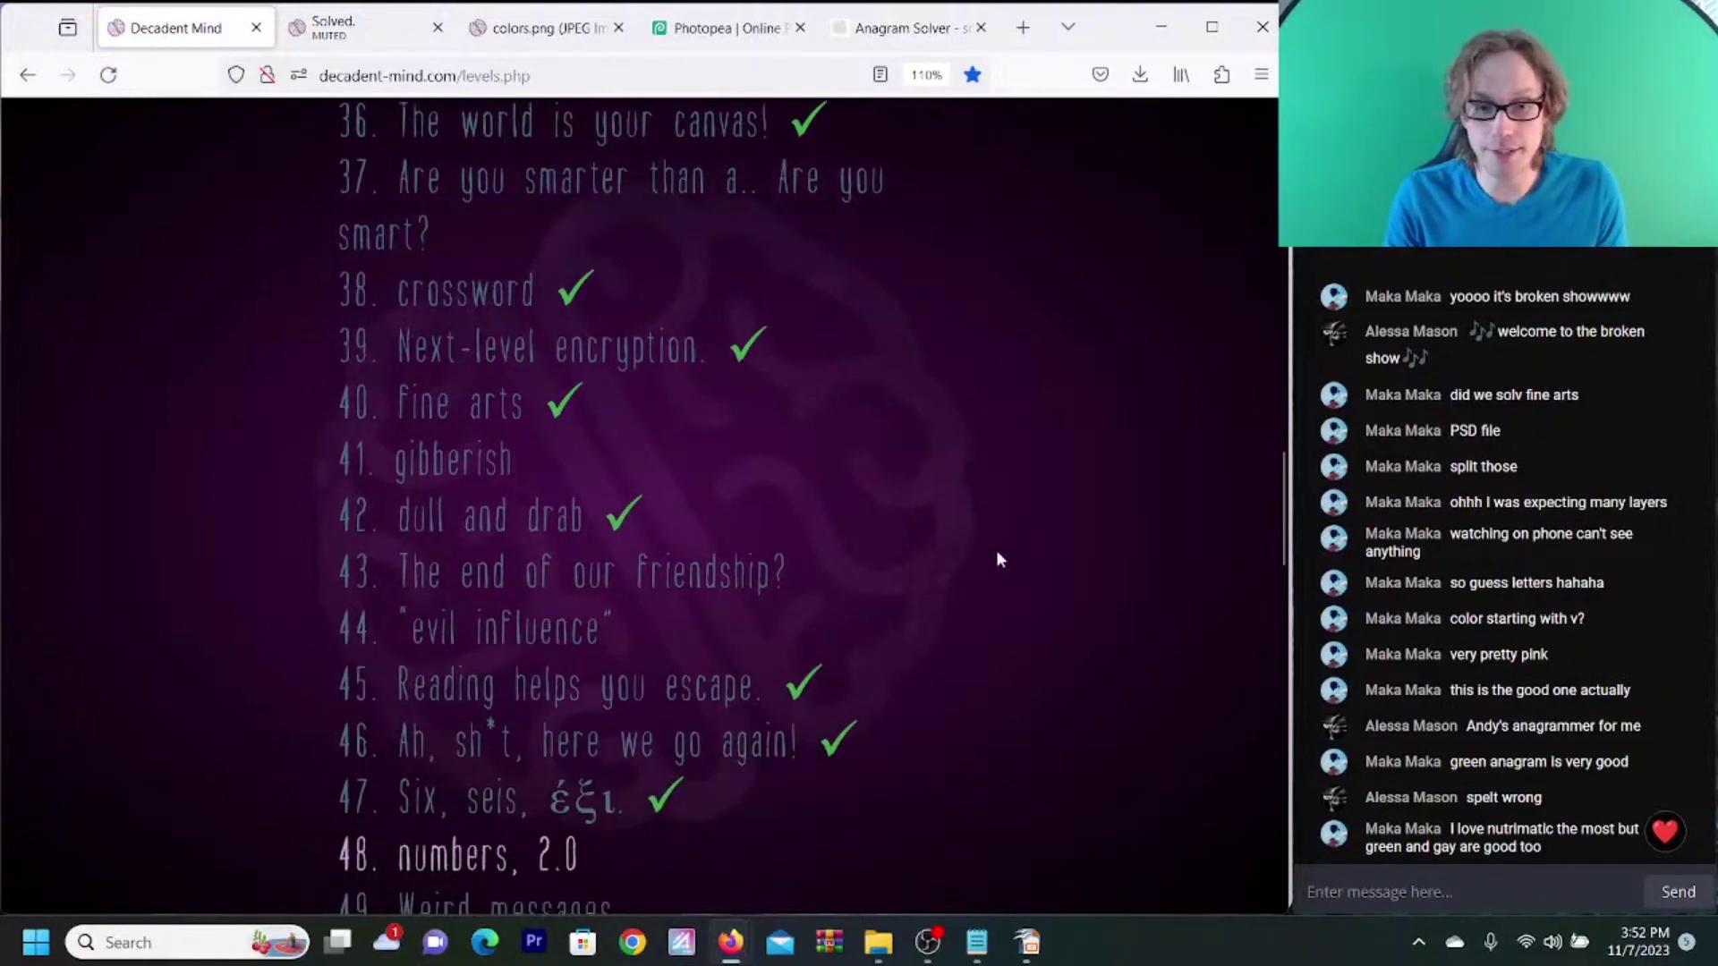
scroll(1000, 559, up, 5)
scroll(998, 555, up, 8)
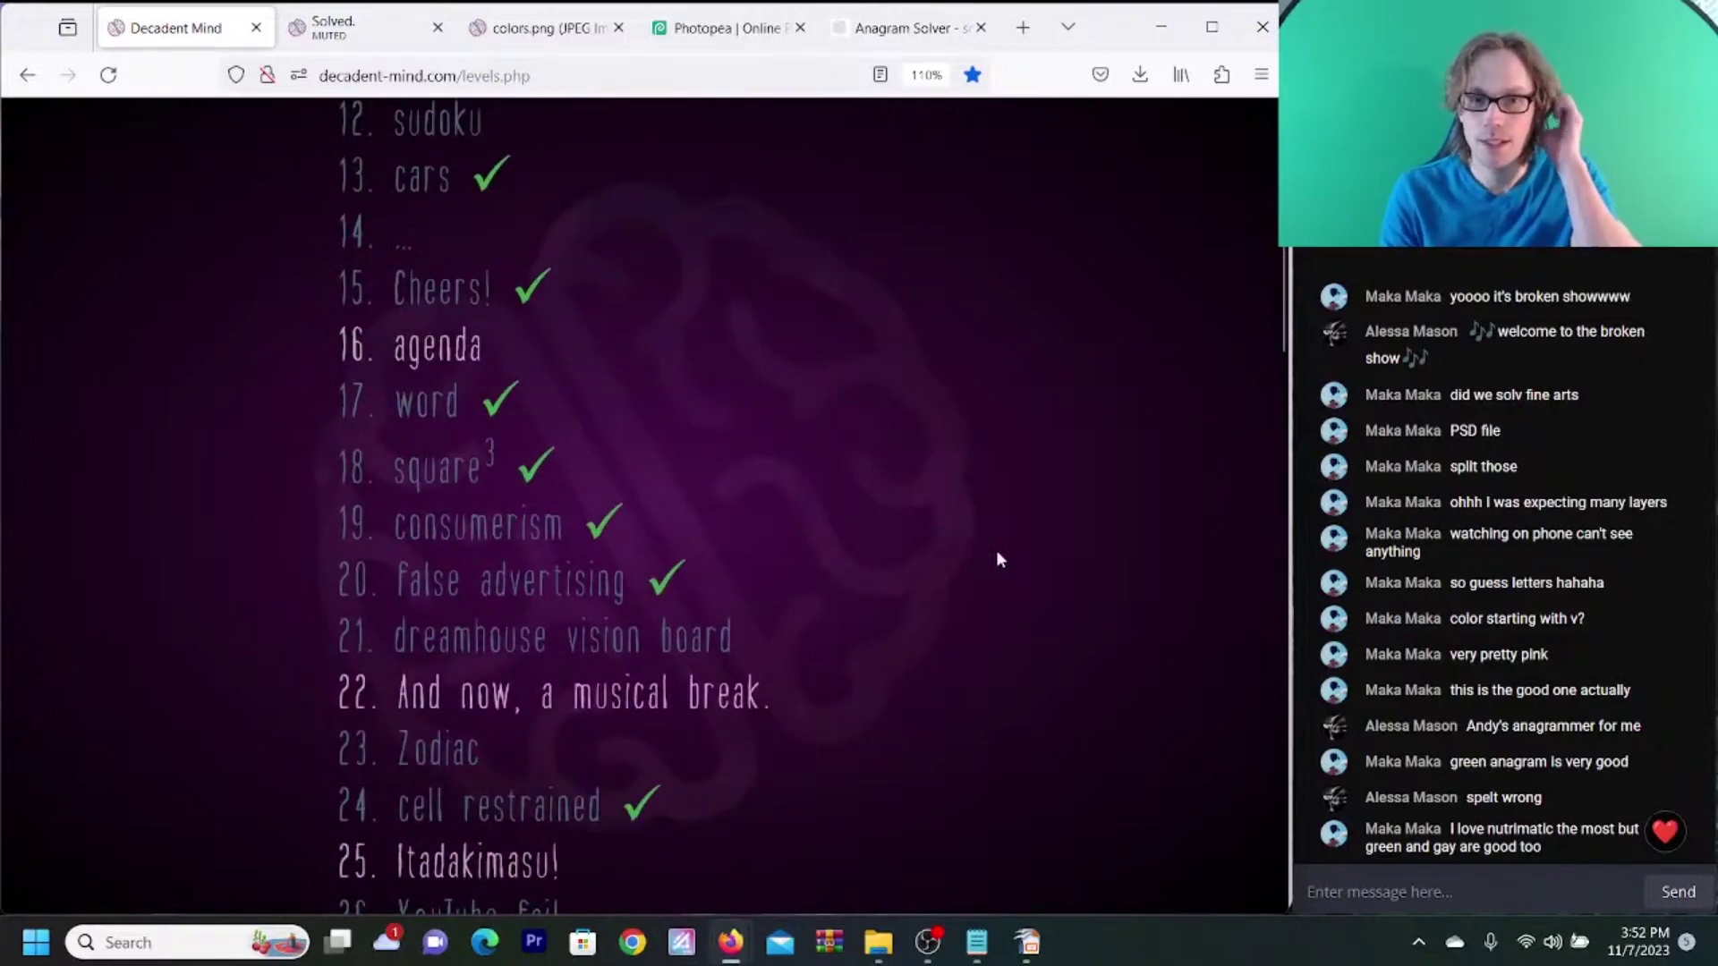
click(445, 354)
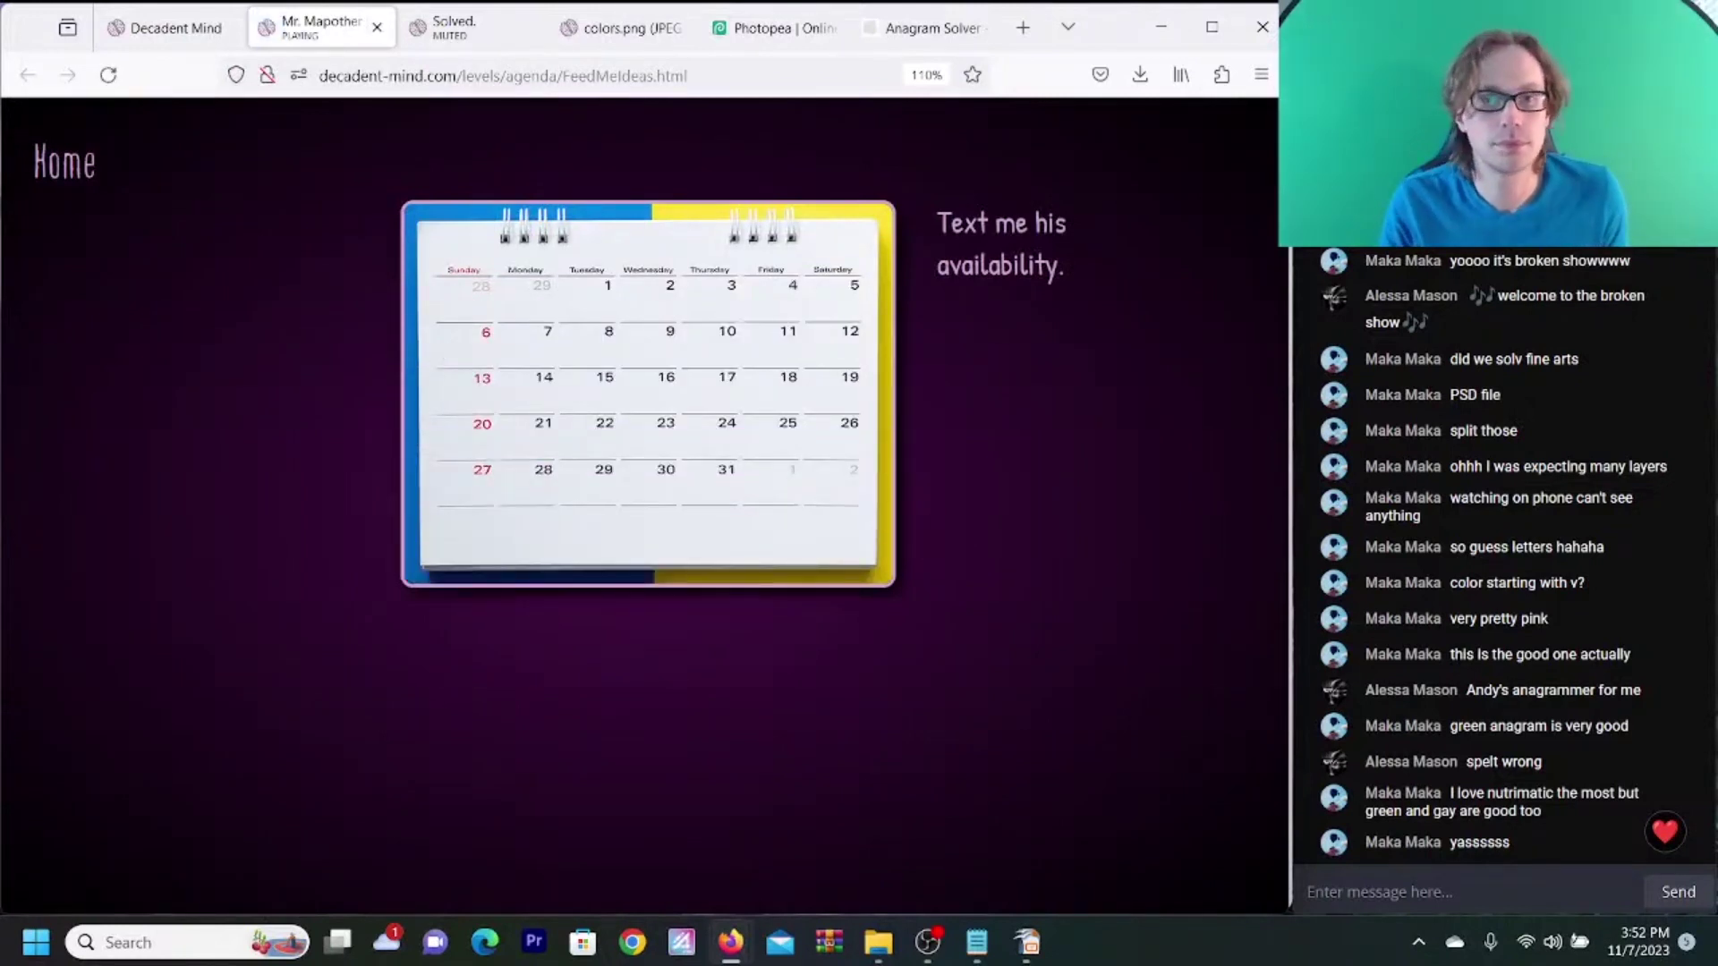
- Mute the agenda level page and close the "Solved." and colors.png pages
click(288, 33)
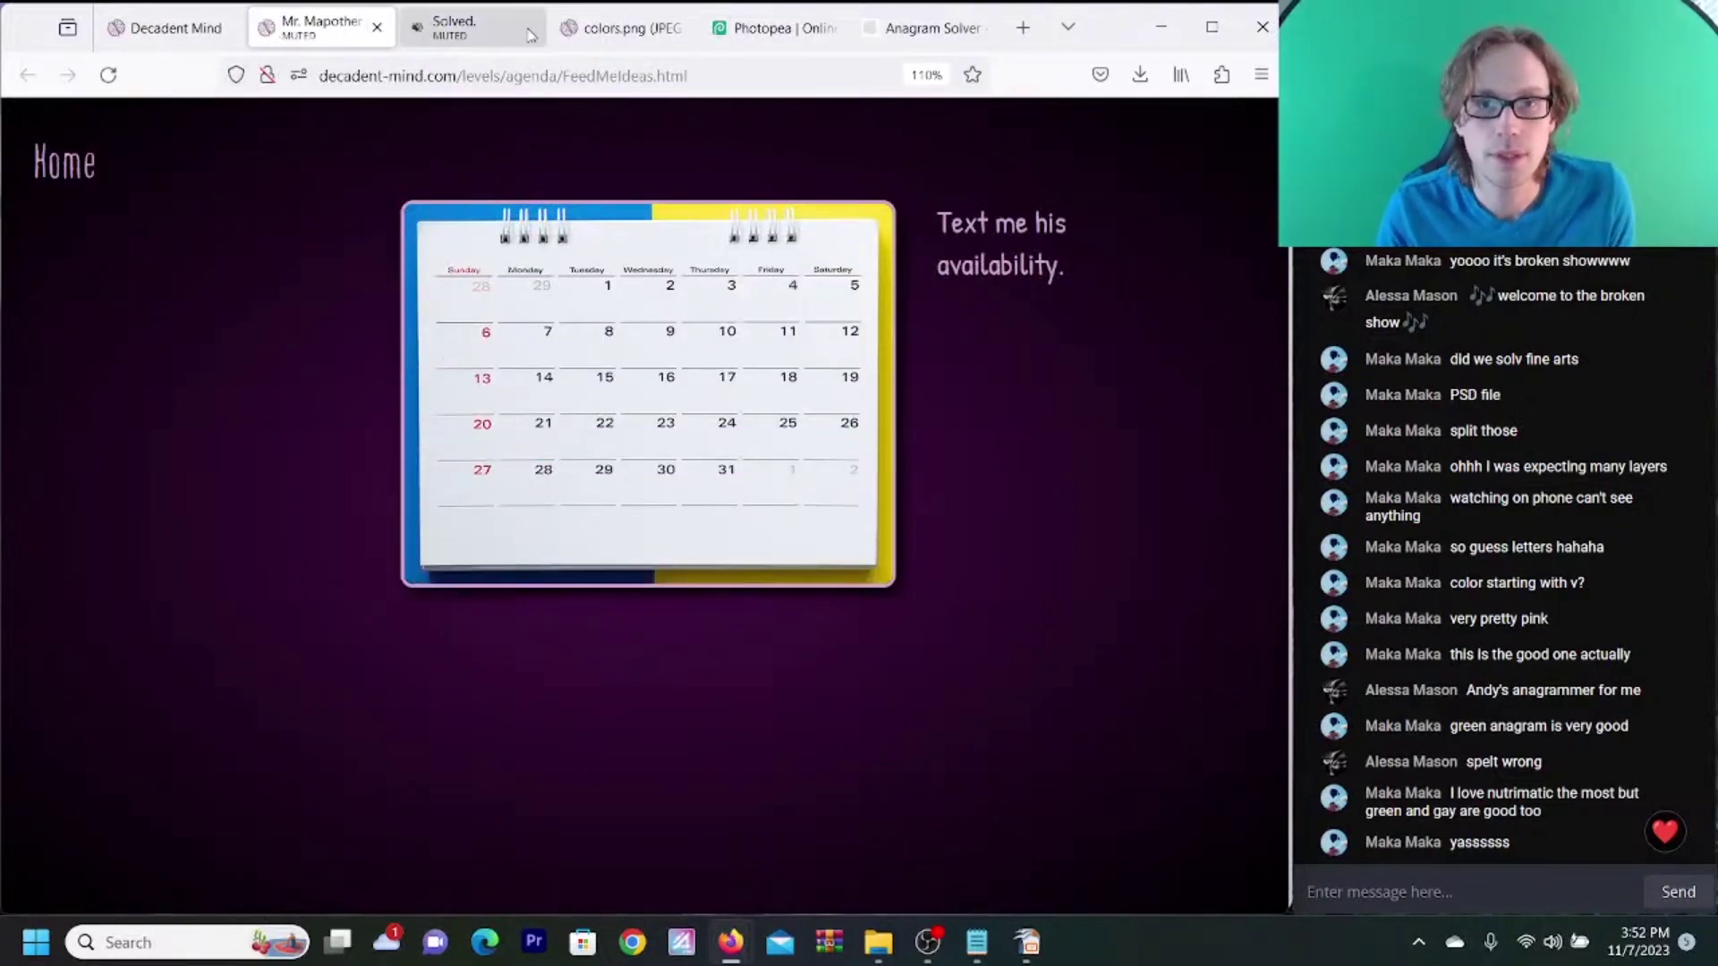
click(530, 31)
click(530, 29)
click(530, 30)
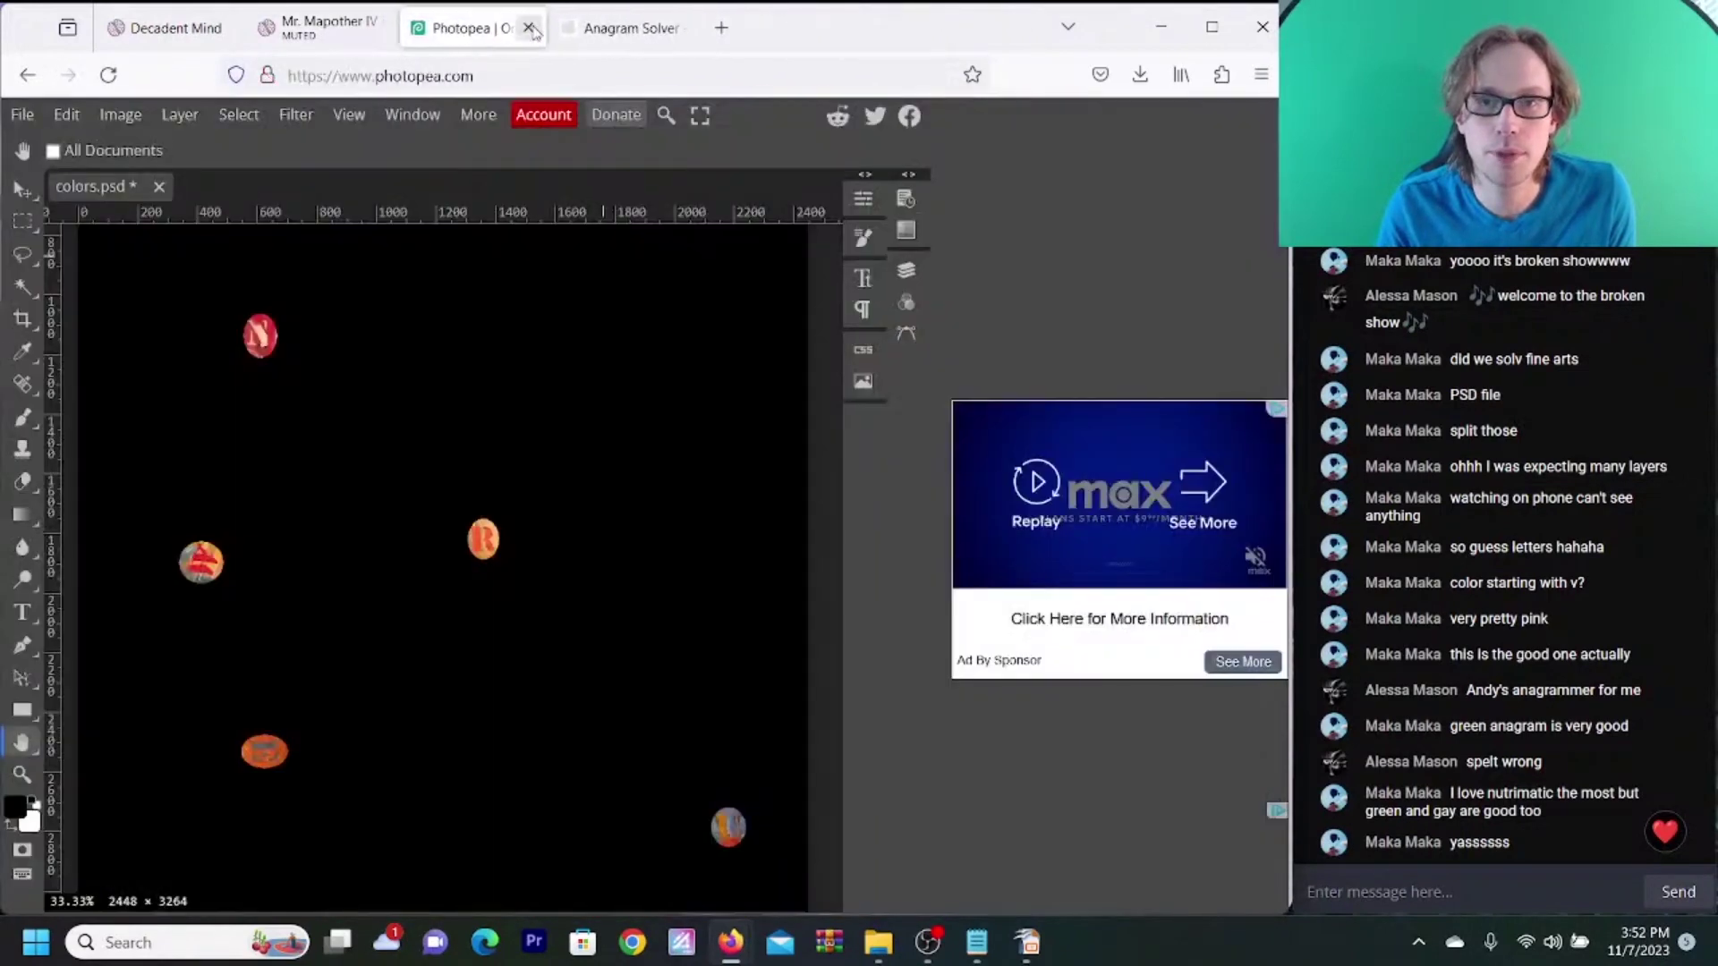
- Close colors.psd in Photopea without saving and close the Anagram Solver page
click(160, 187)
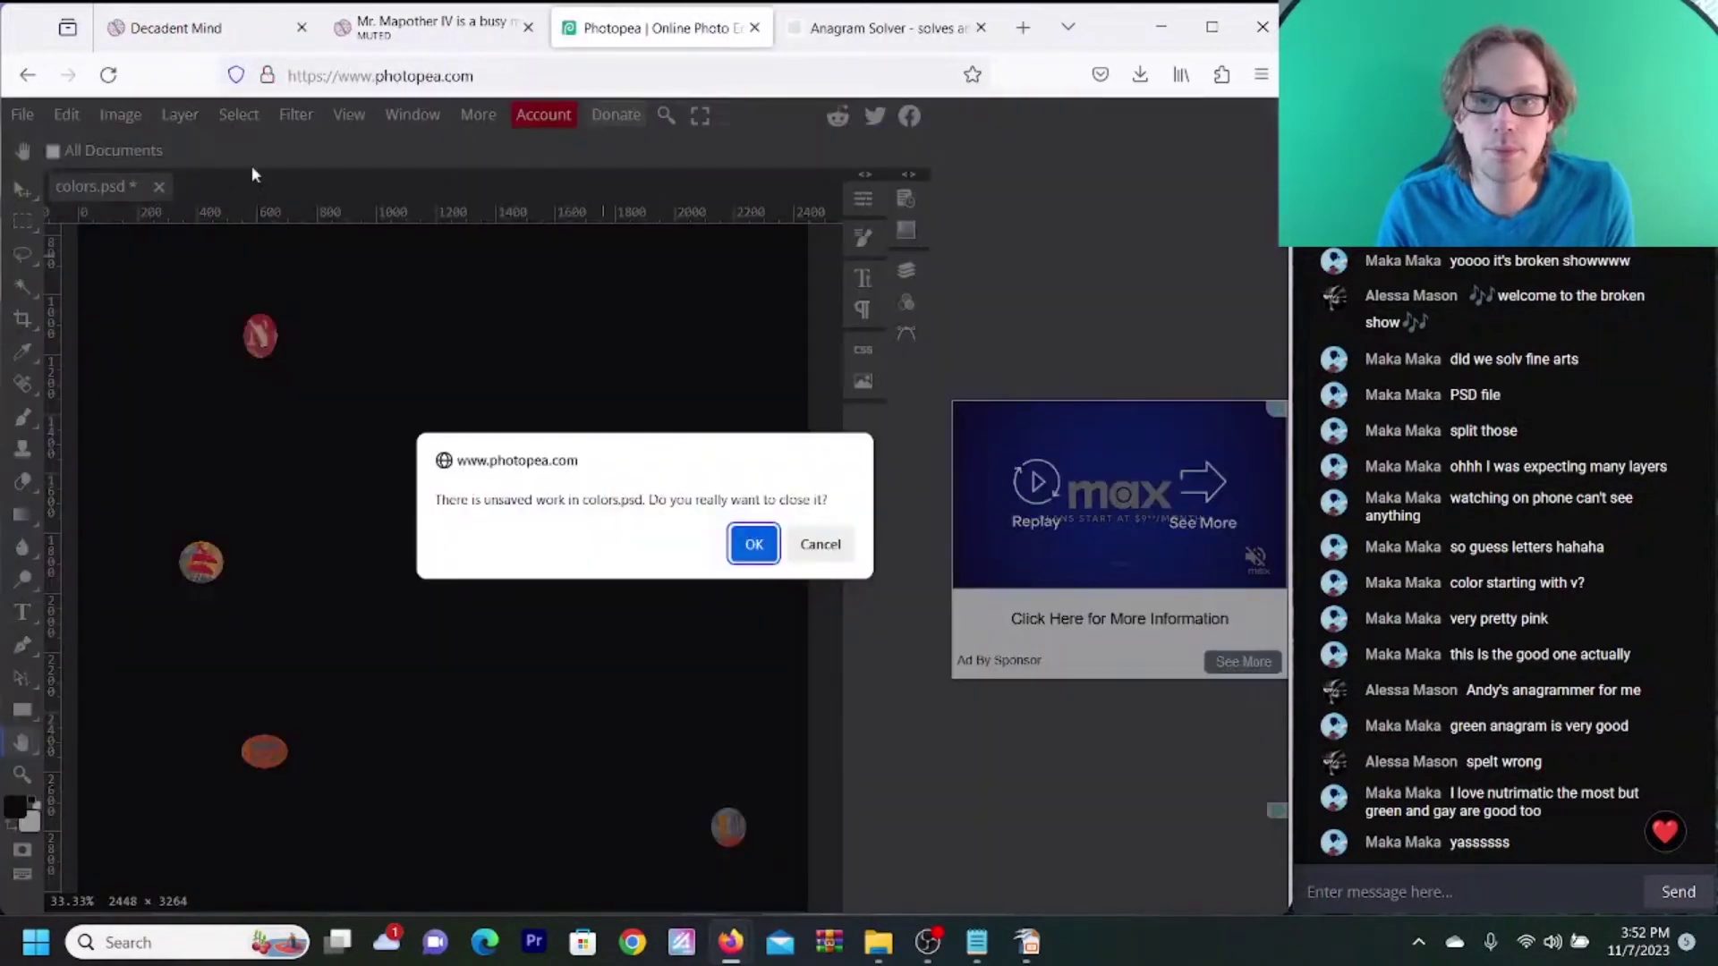
key(Return)
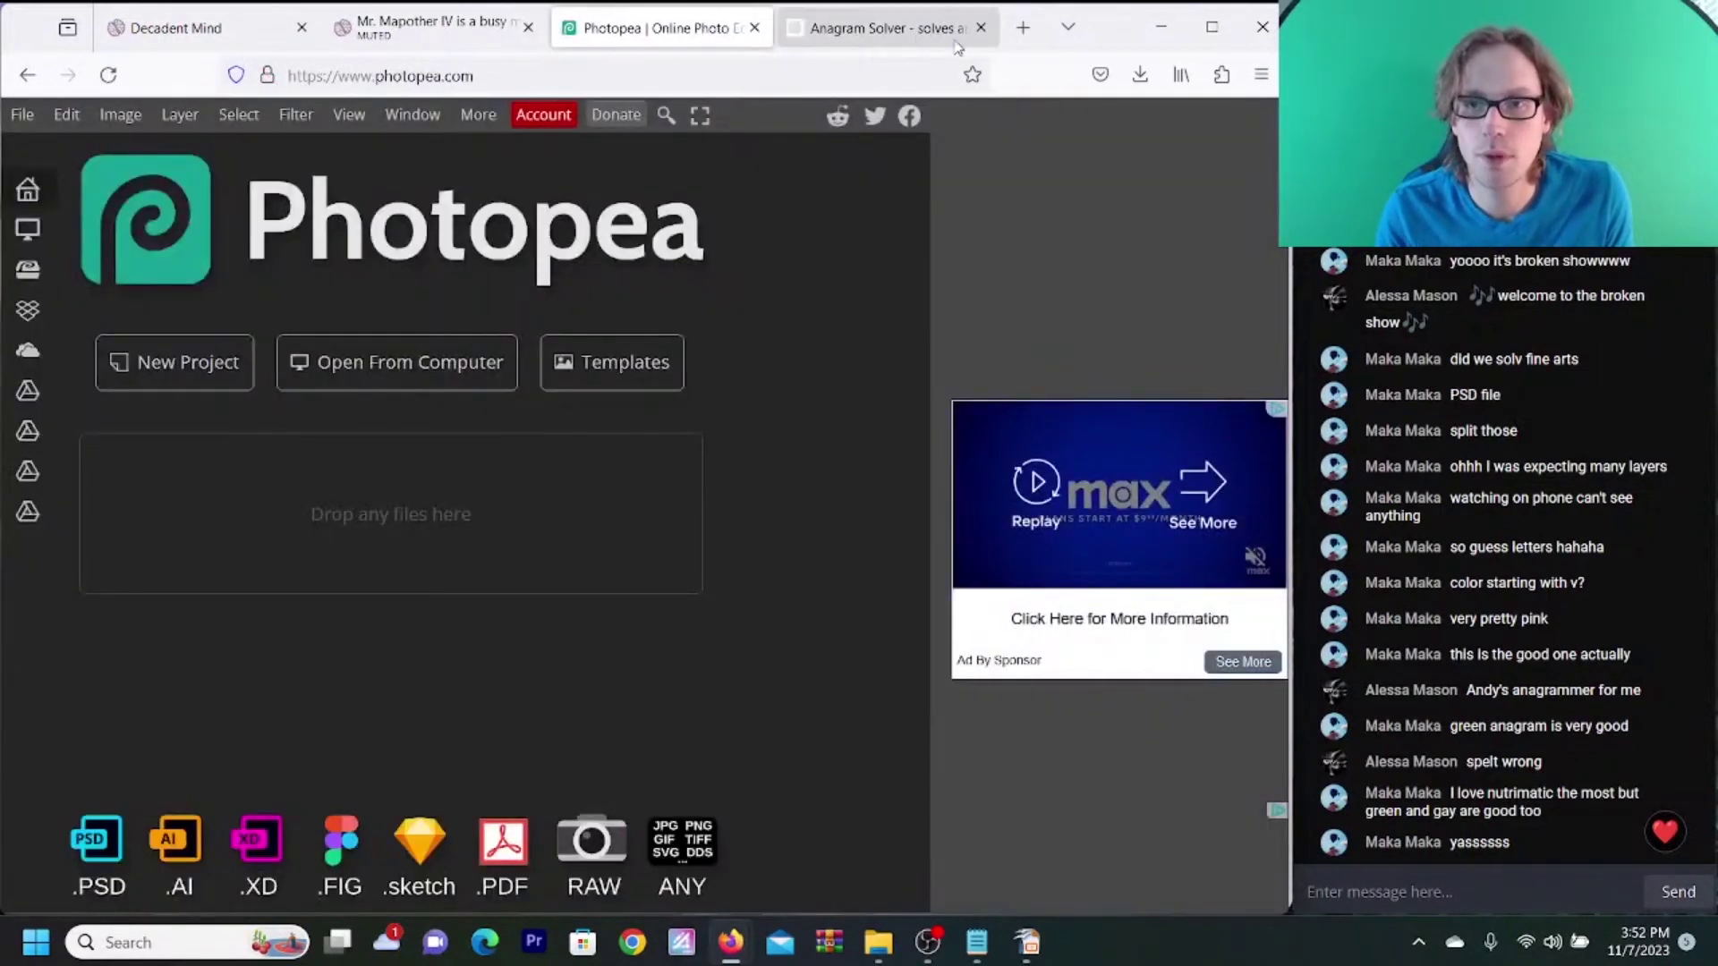
click(984, 28)
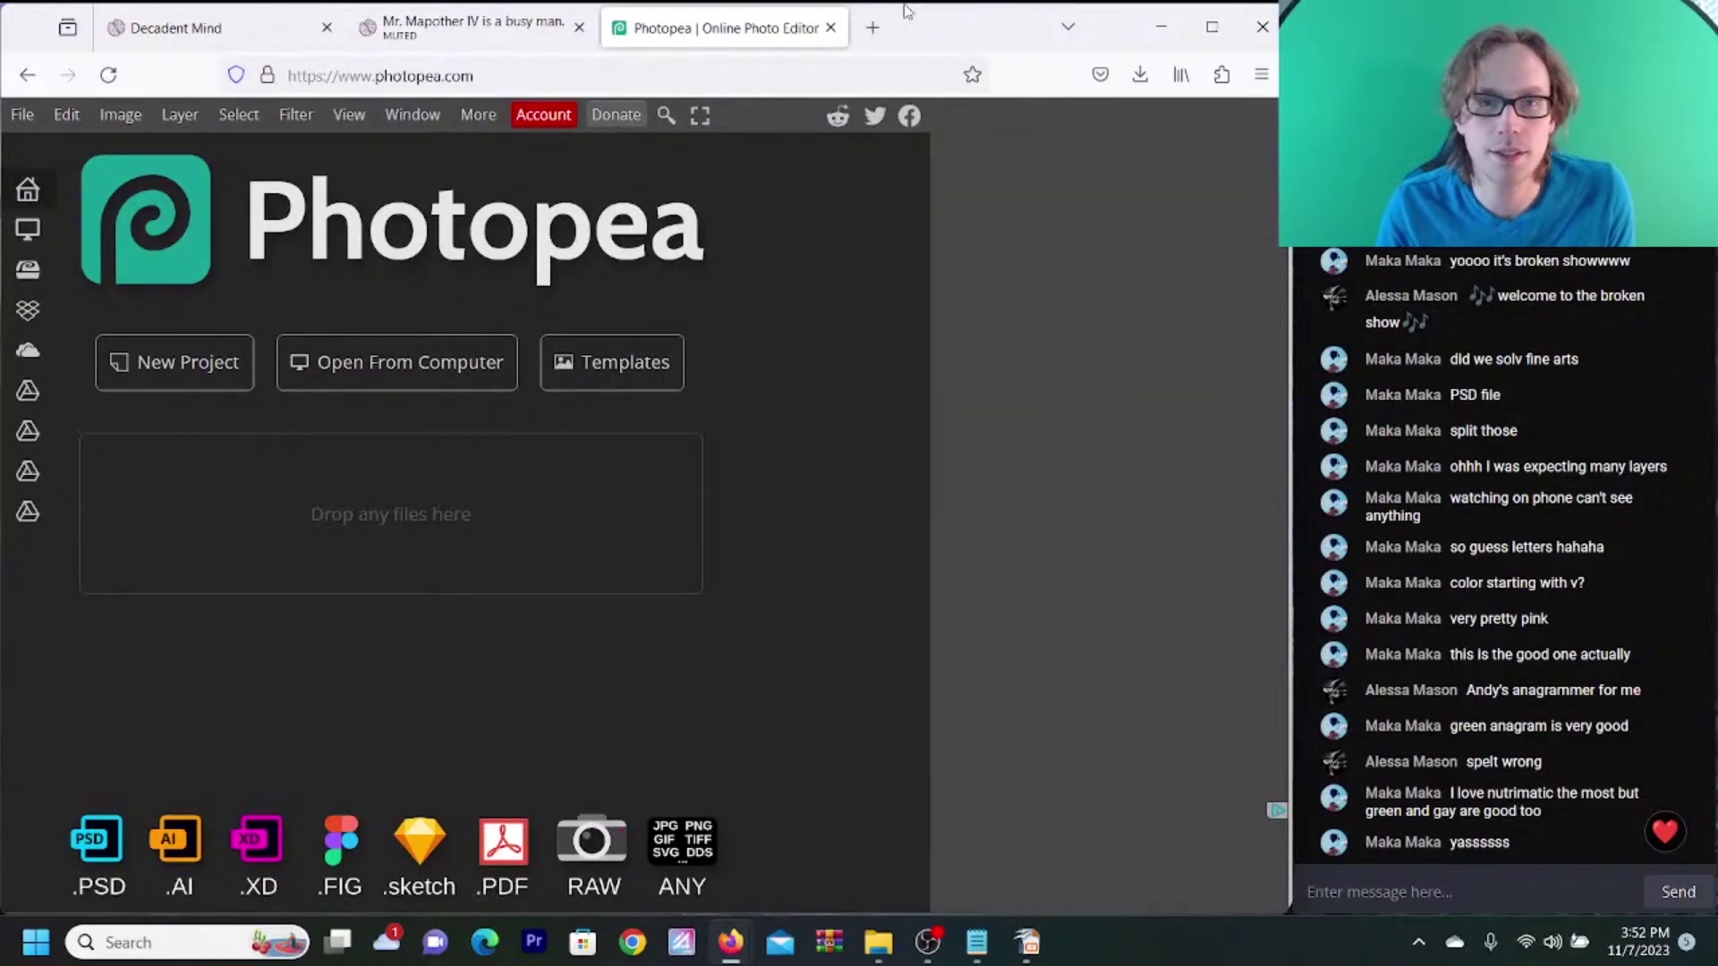
- View the agenda level's page source and copy "Mr. Mapother IV" from the page title
click(501, 38)
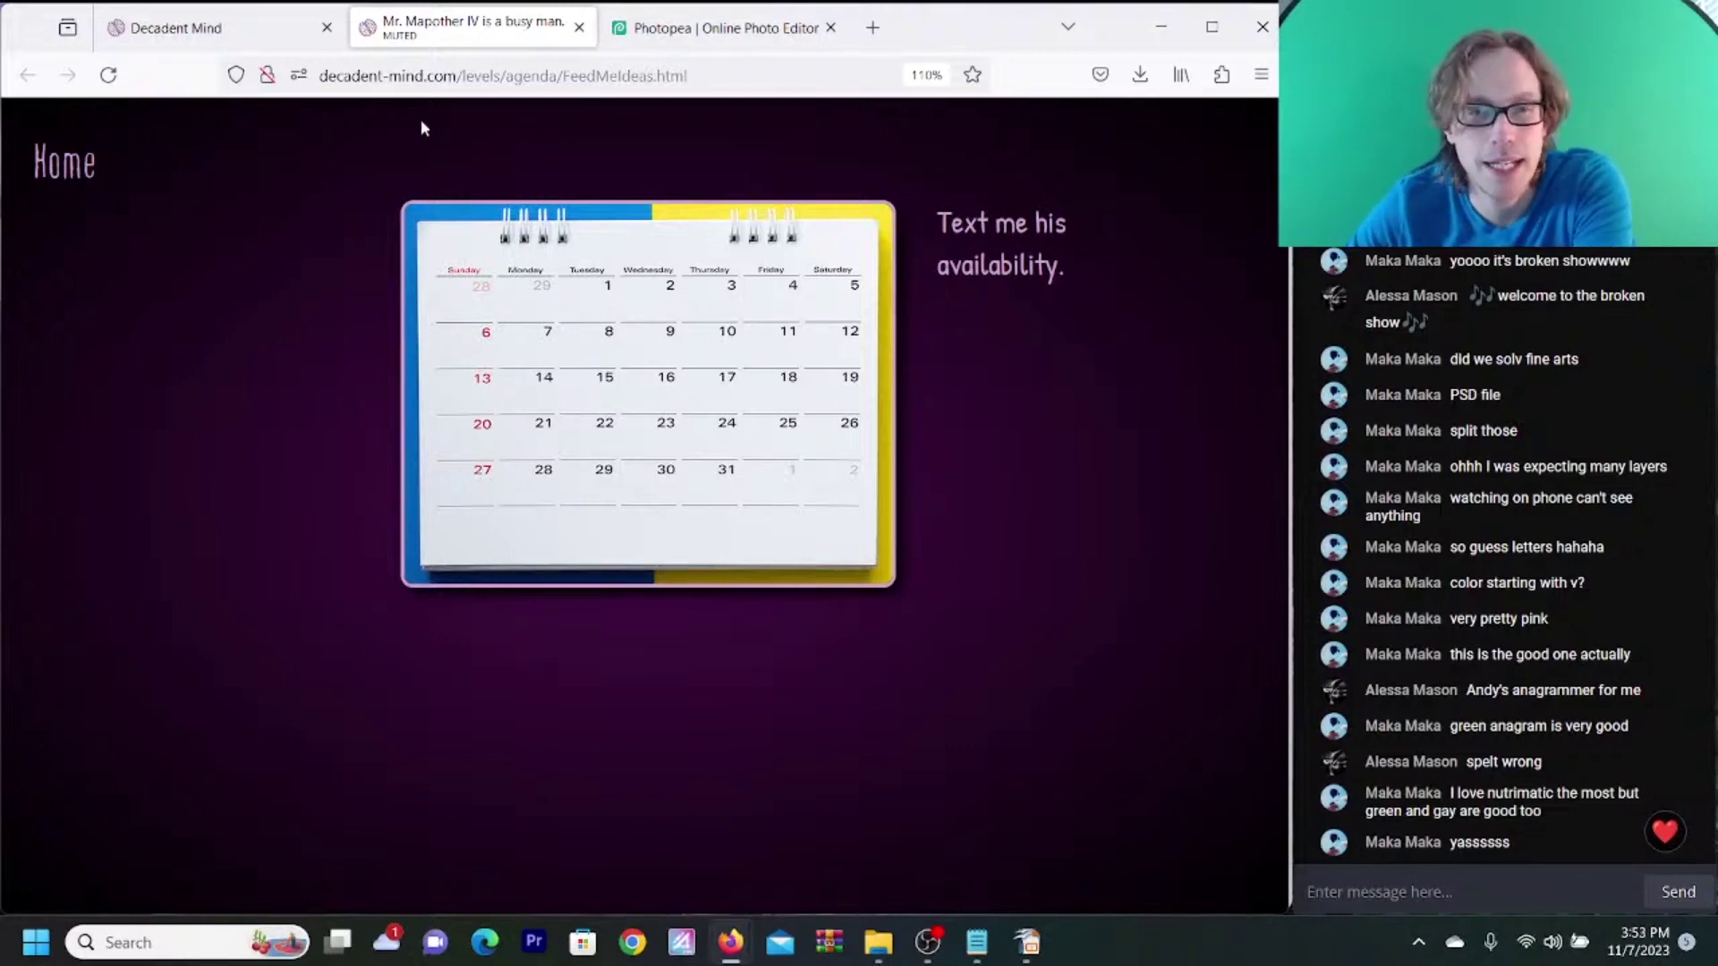
right_click(337, 166)
click(450, 390)
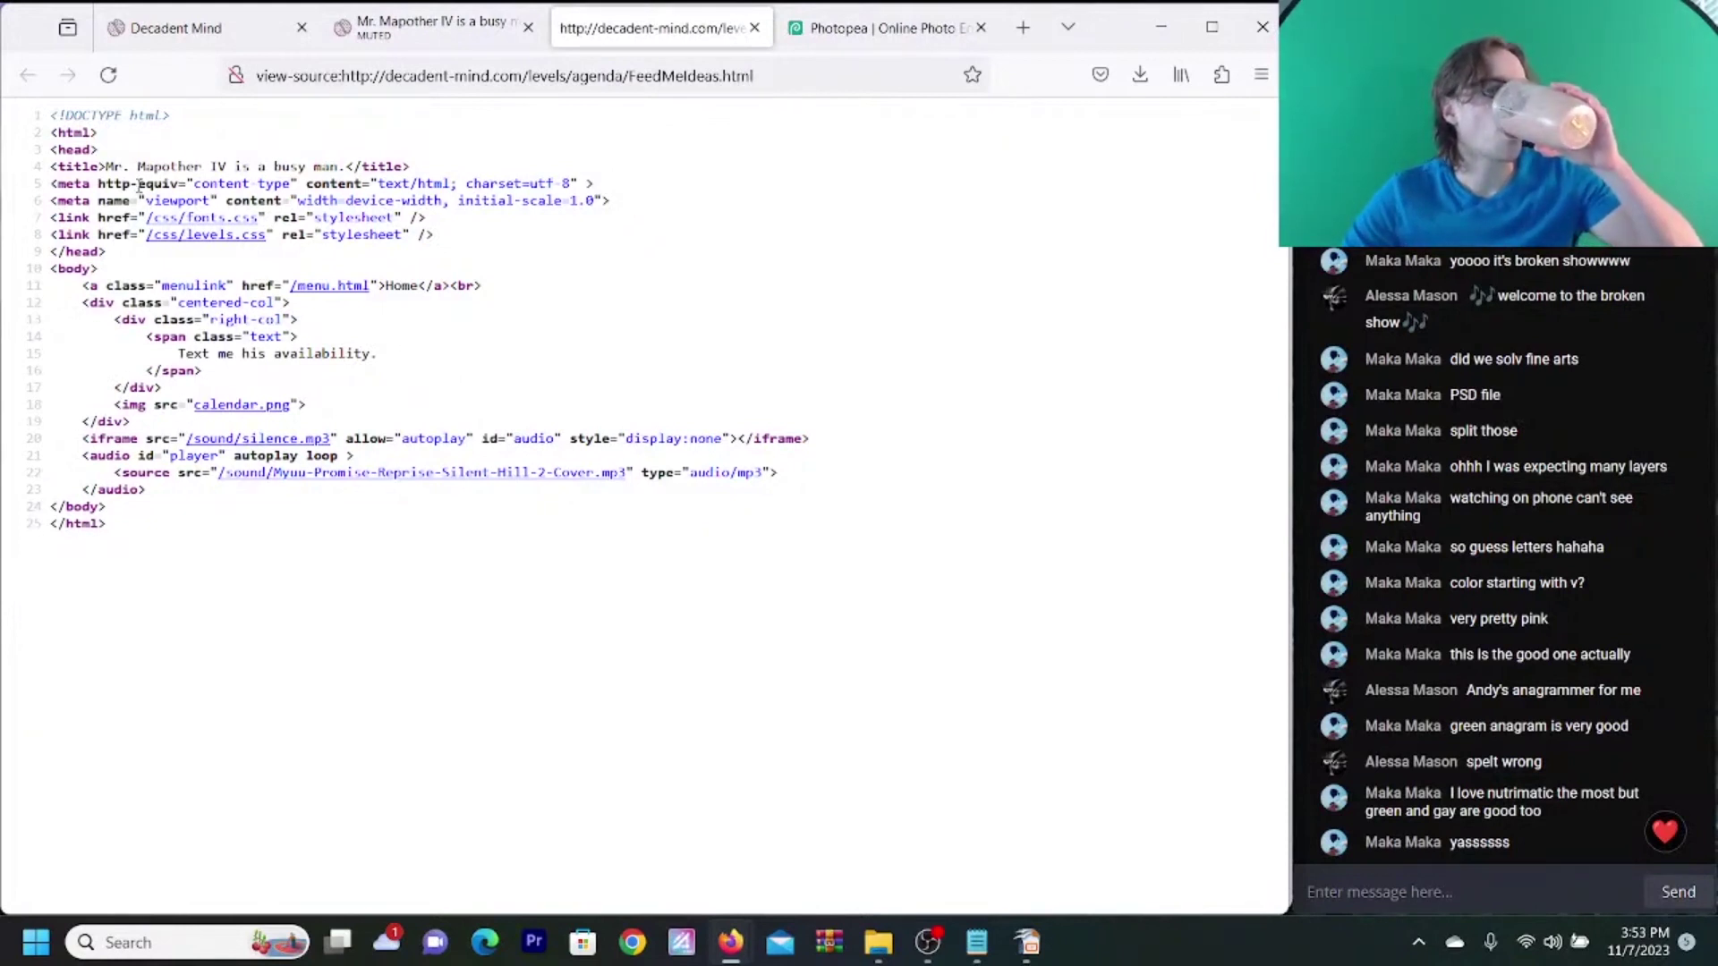
drag(232, 164, 105, 165)
key(ctrl+c)
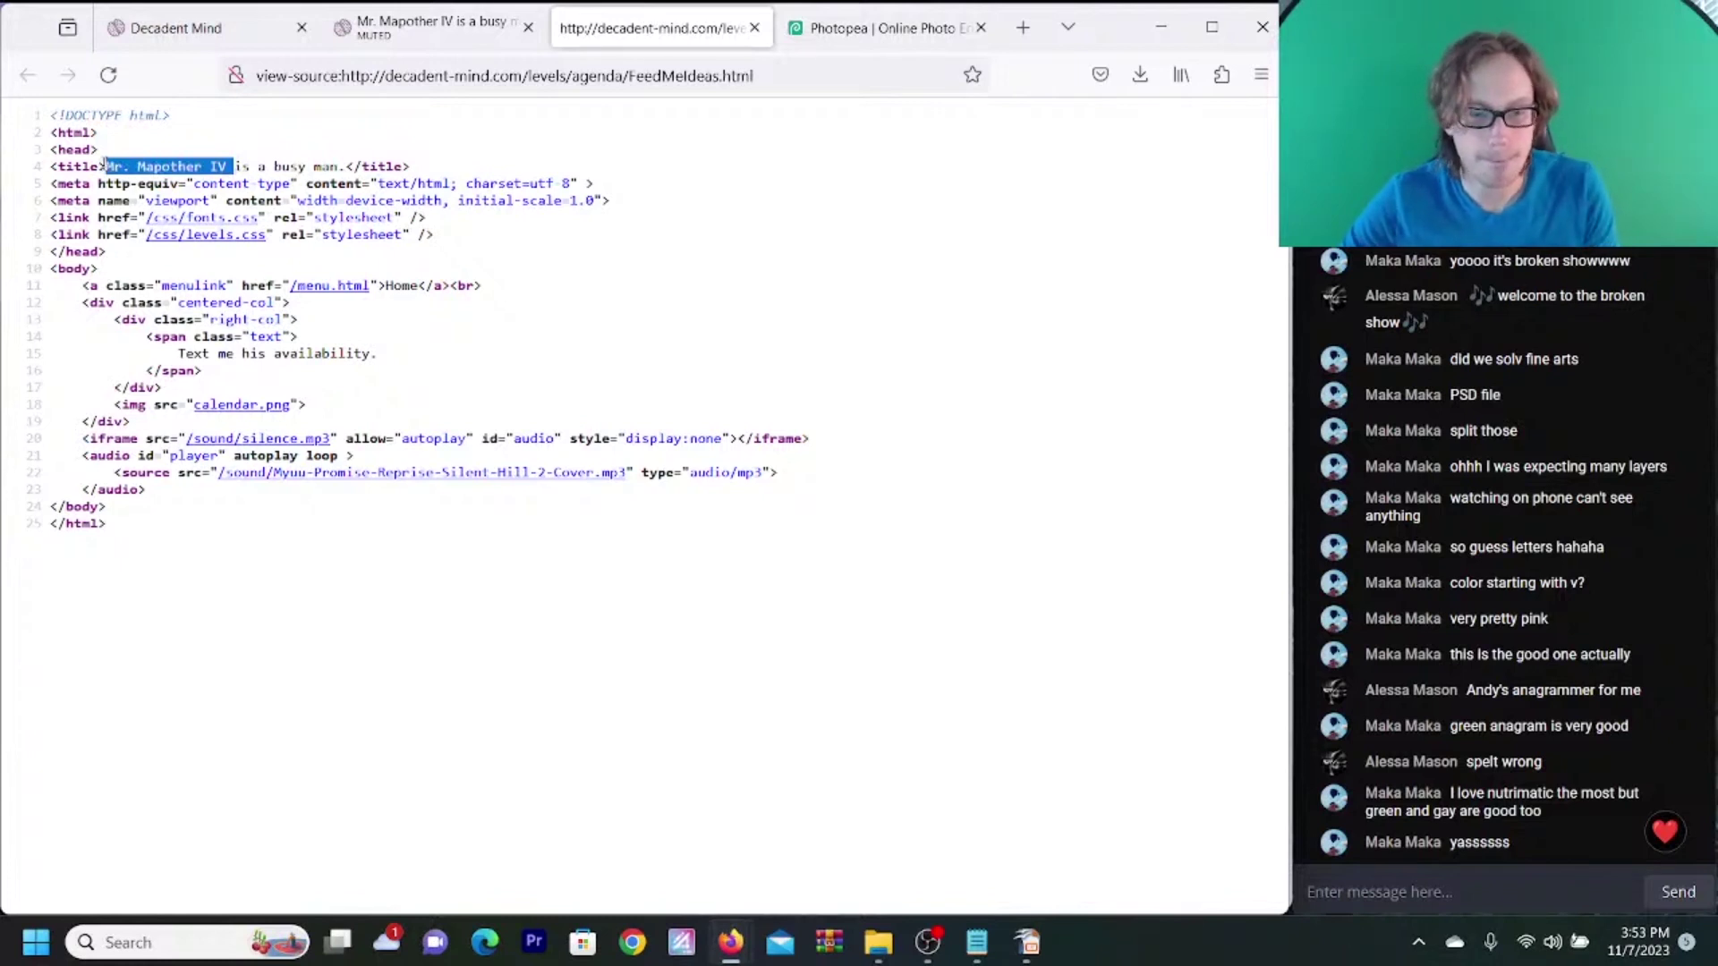
- Open the calendar.png image linked in the agenda level's page source
click(340, 33)
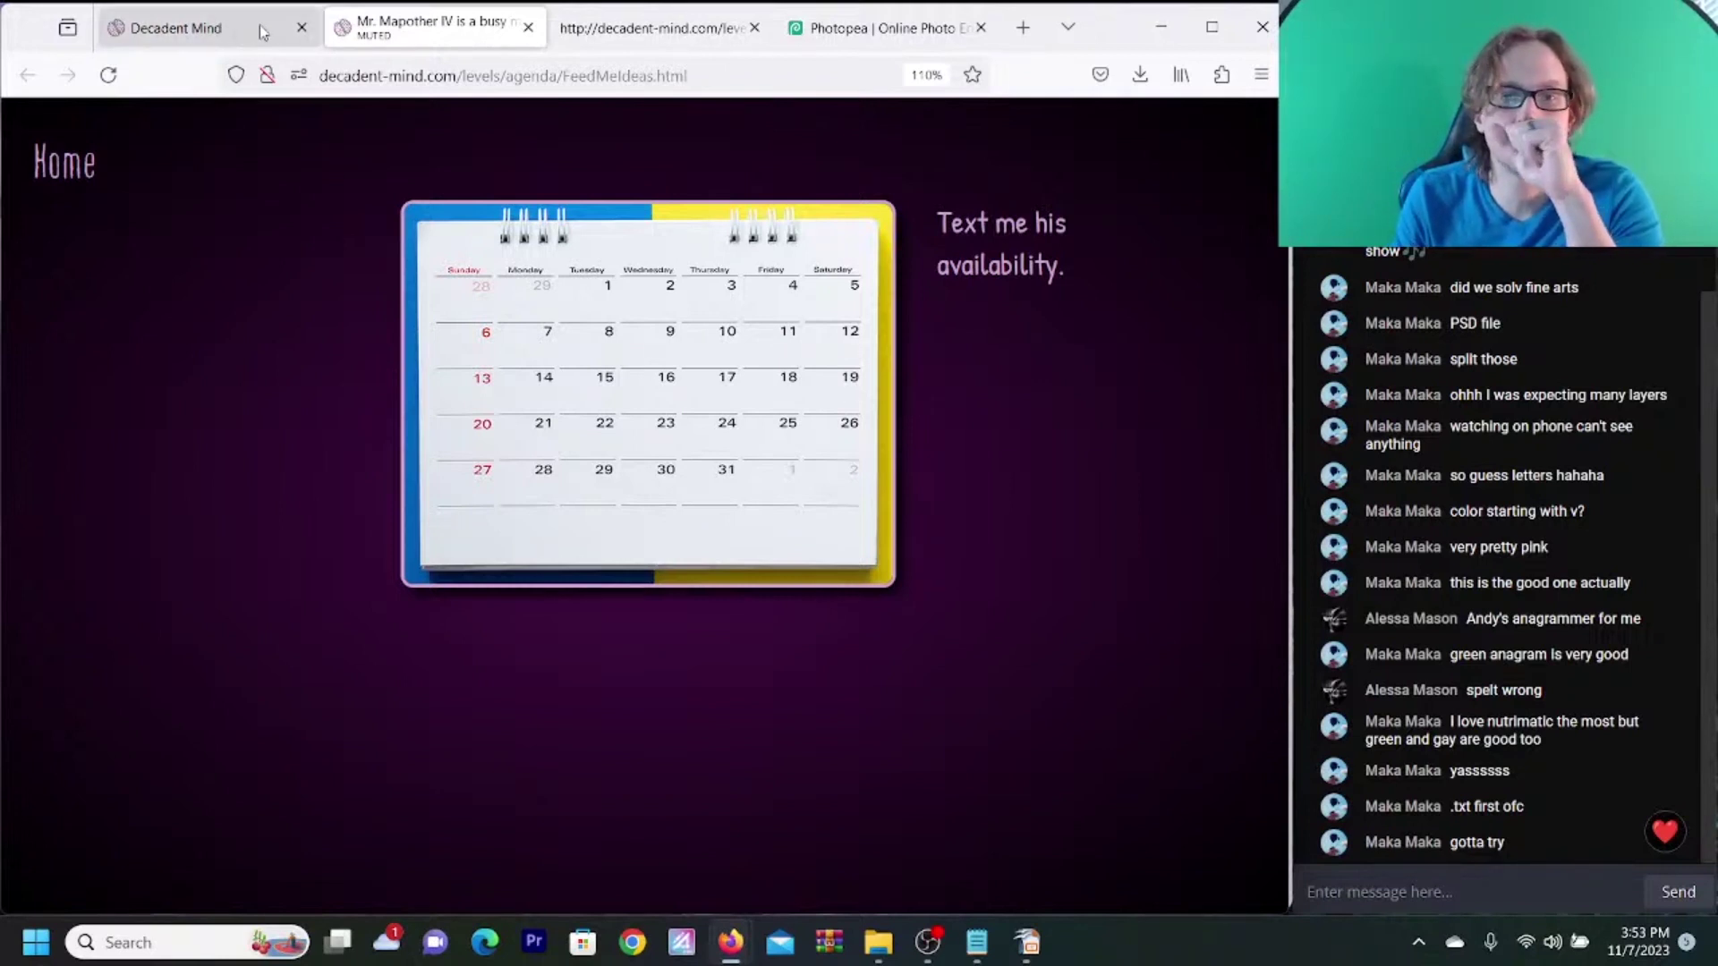
click(231, 32)
click(460, 31)
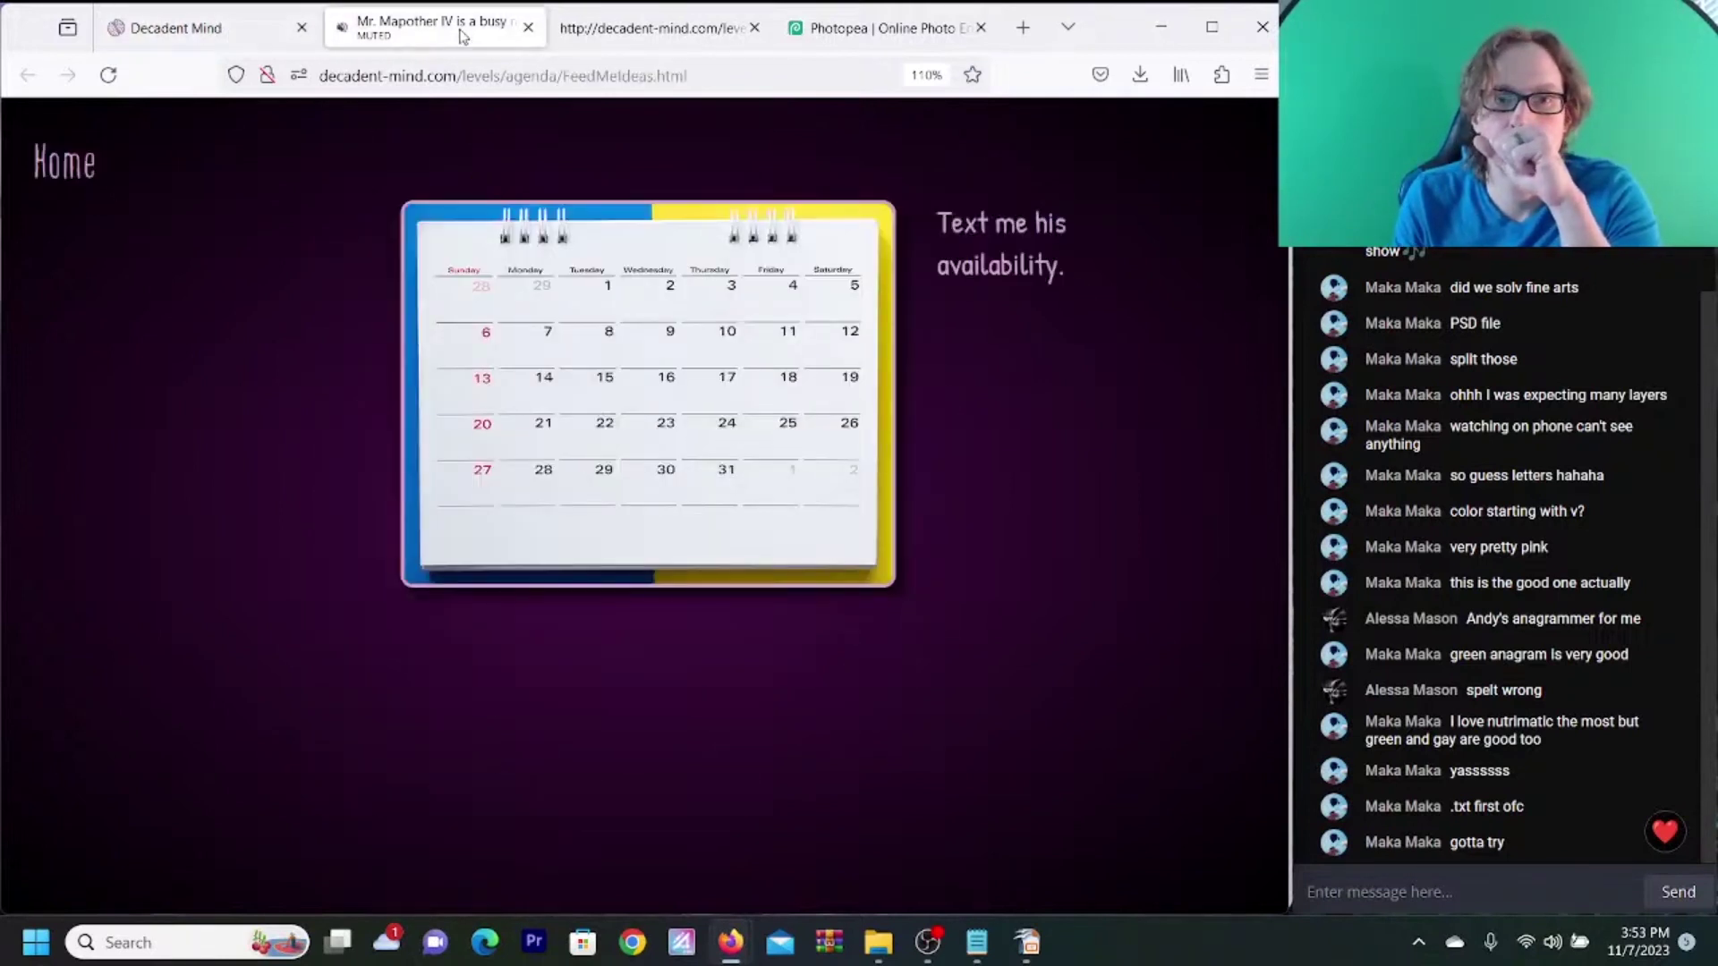
click(682, 31)
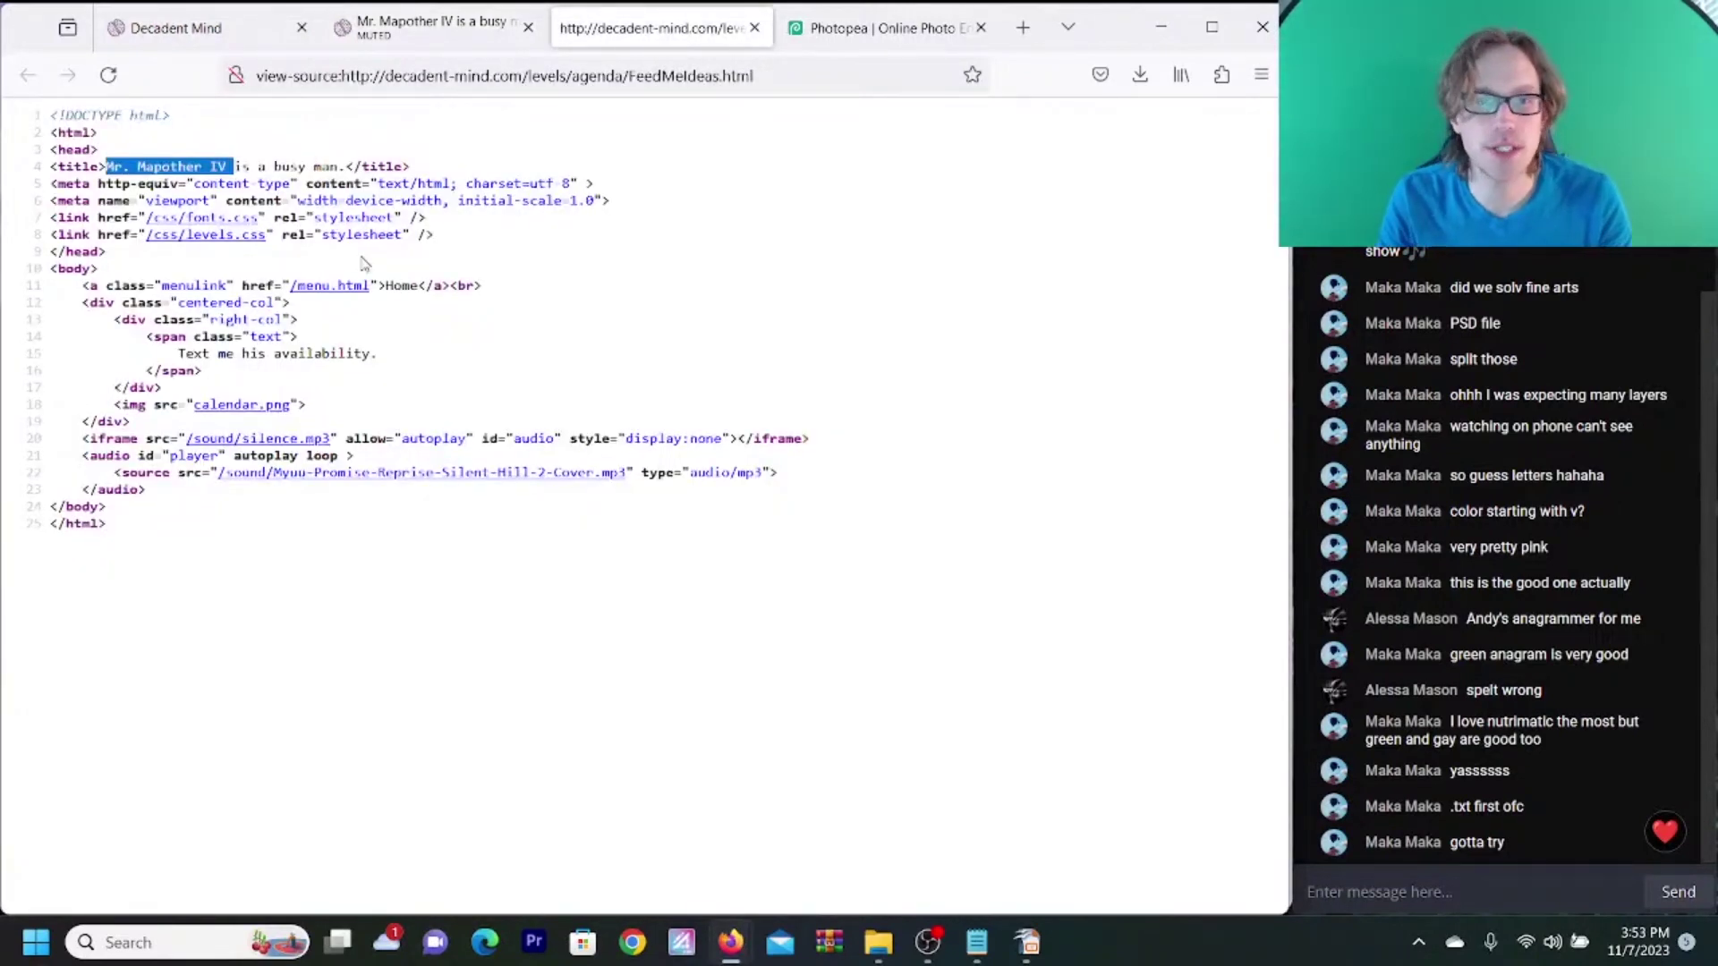
click(273, 407)
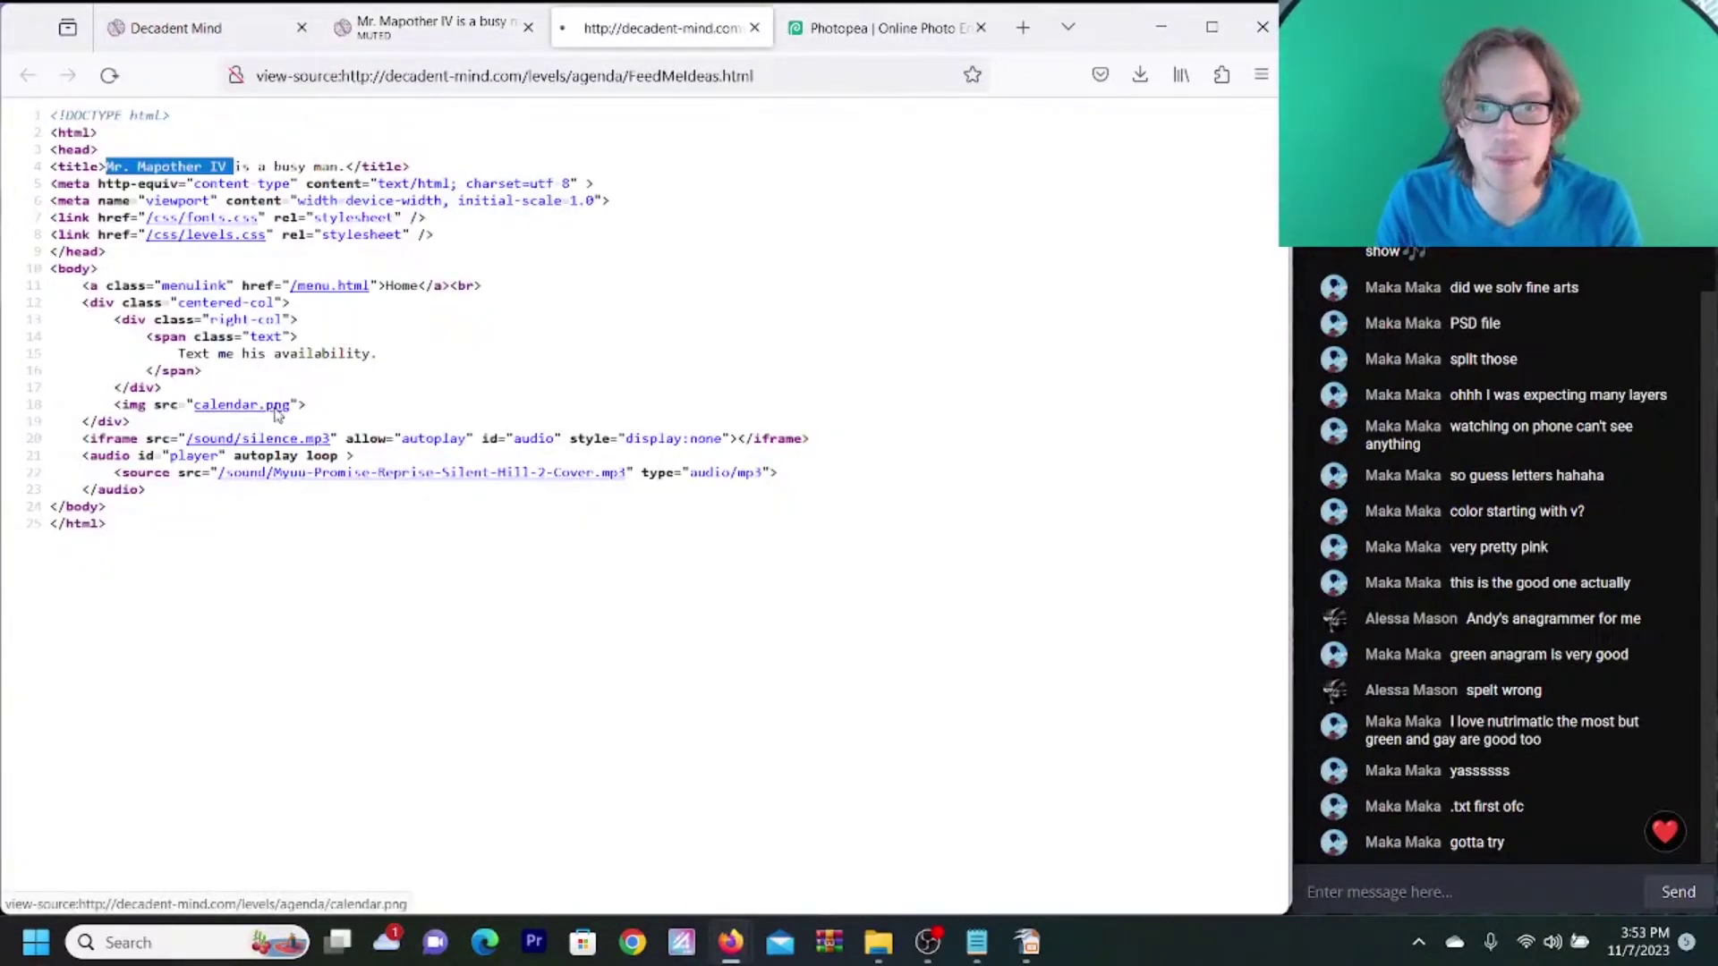
- Search Google for the copied "Mr. Mapother IV" in place of the Photopea page and view the results
click(891, 35)
click(844, 74)
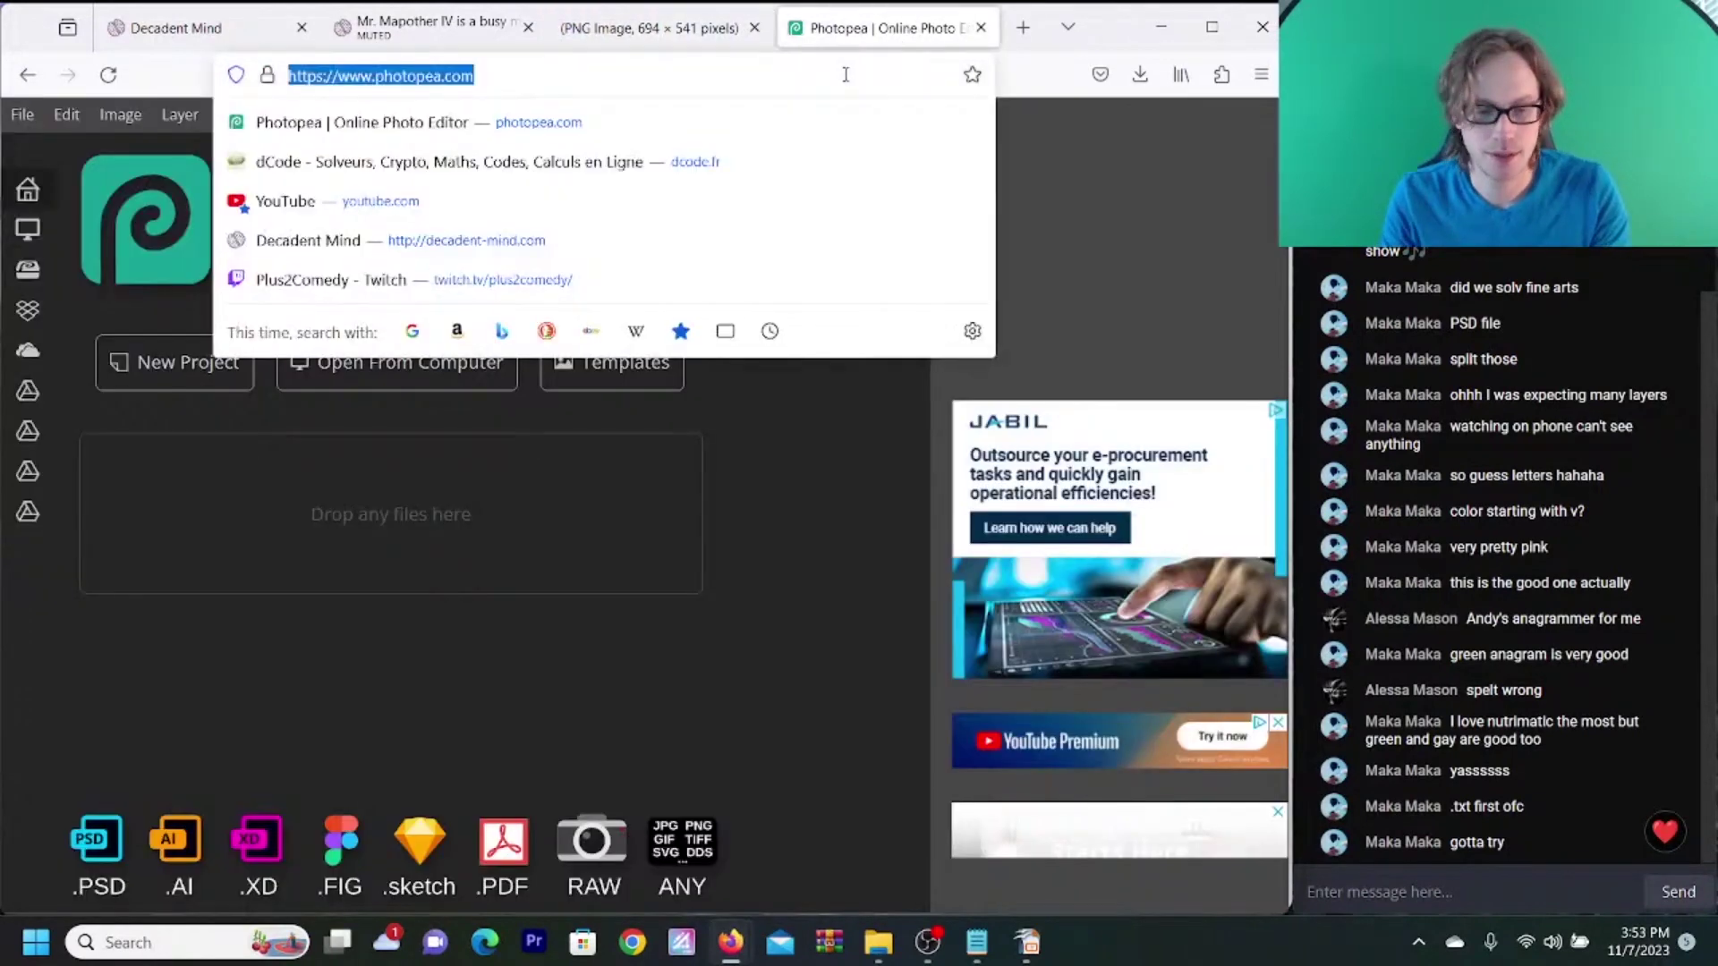
key(ctrl+v)
key(Return)
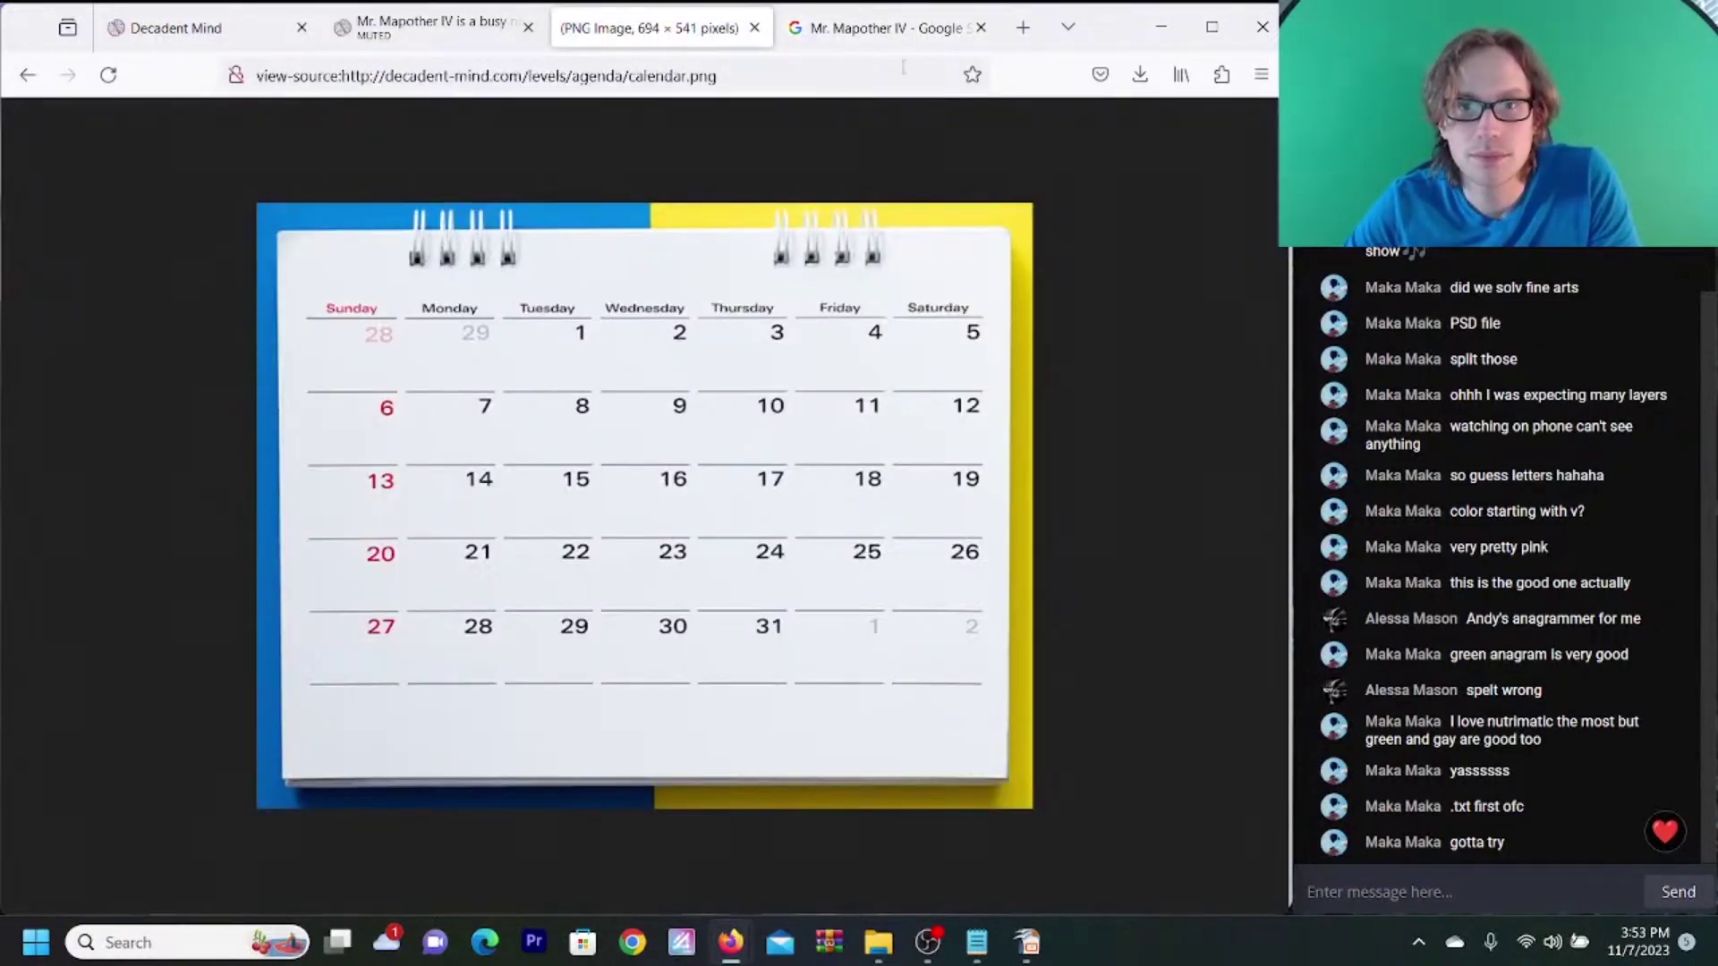
click(872, 31)
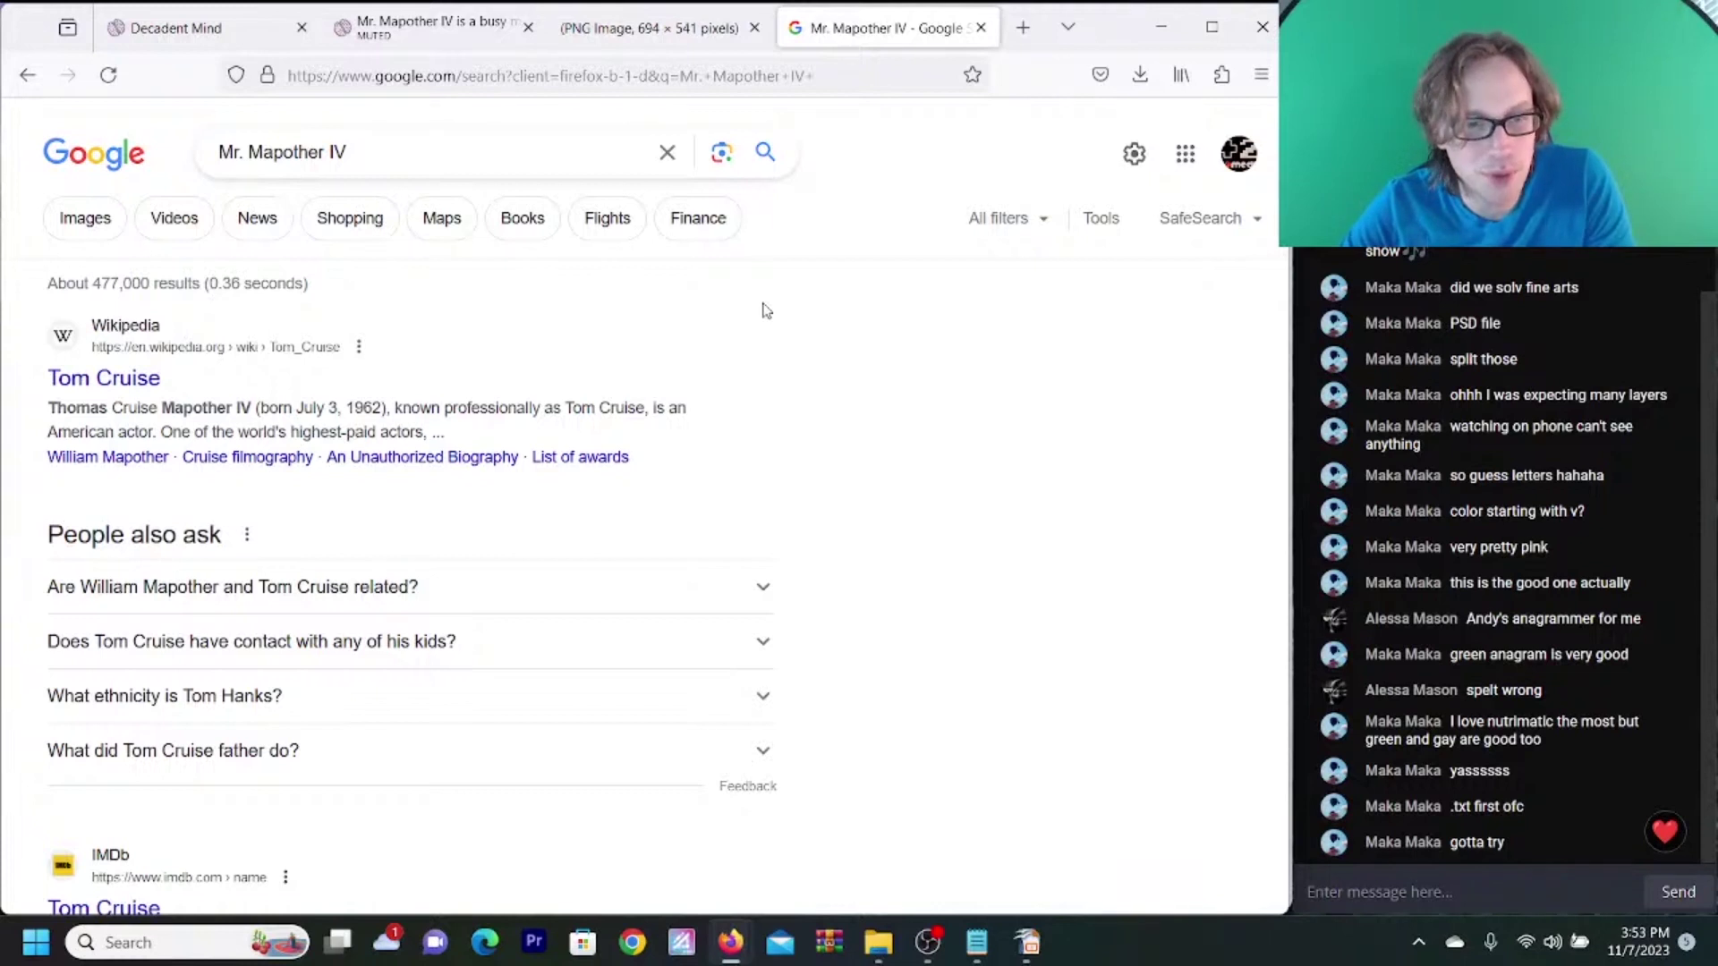
- Remove the "view-source:" prefix from the calendar.png image's address
click(608, 30)
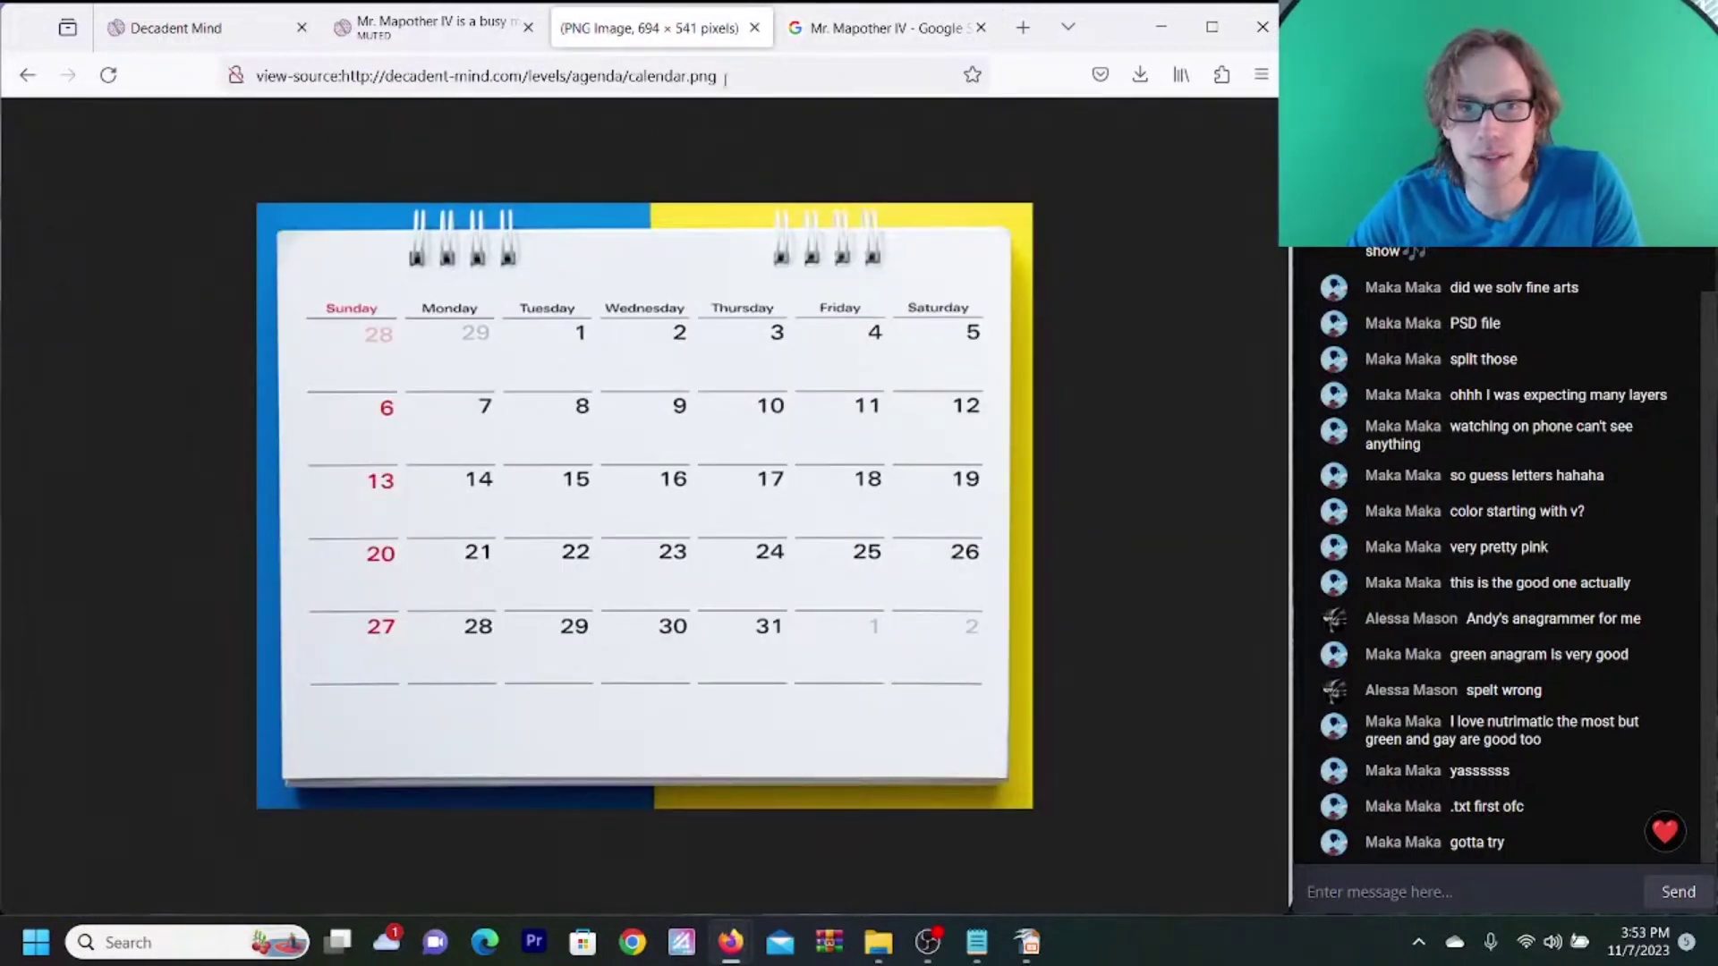
click(341, 78)
click(341, 76)
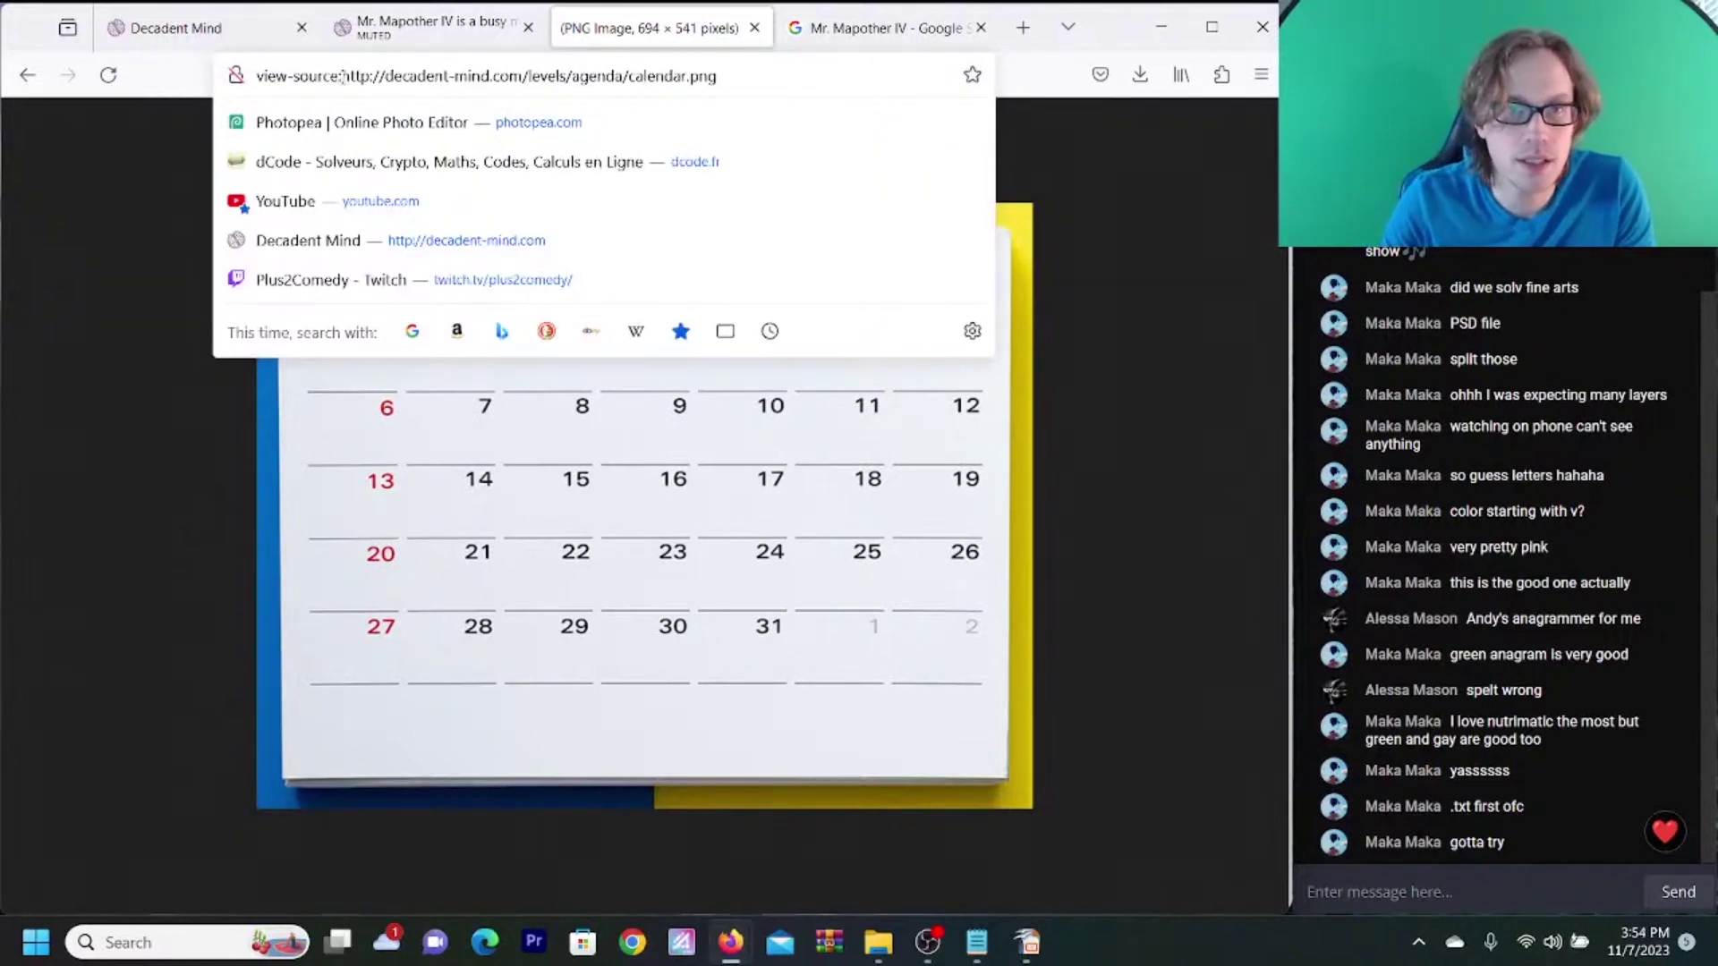
key(BackSpace)
key(BackSpace)
key(BackSpace)
key(BackSpace)
key(BackSpace)
key(BackSpace)
key(BackSpace)
key(BackSpace)
key(BackSpace)
key(BackSpace)
key(BackSpace)
key(BackSpace)
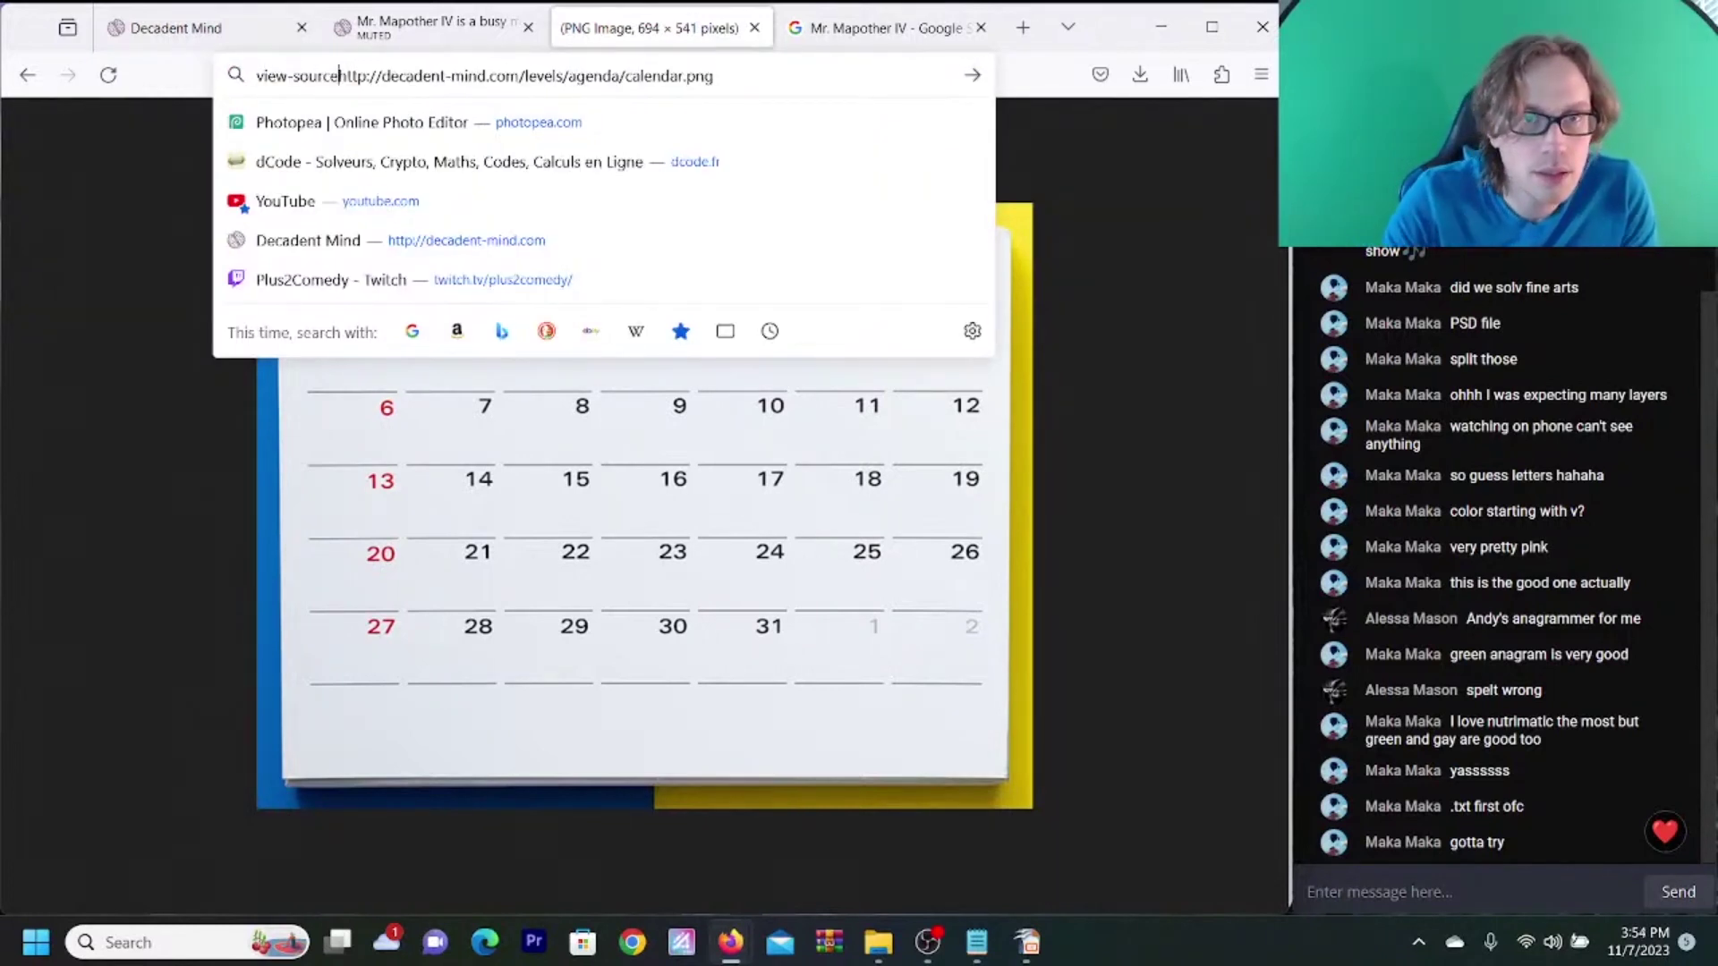
- Change the calendar file's extension in the address from png to txt and load calendar.txt
click(653, 75)
key(BackSpace)
key(BackSpace)
key(BackSpace)
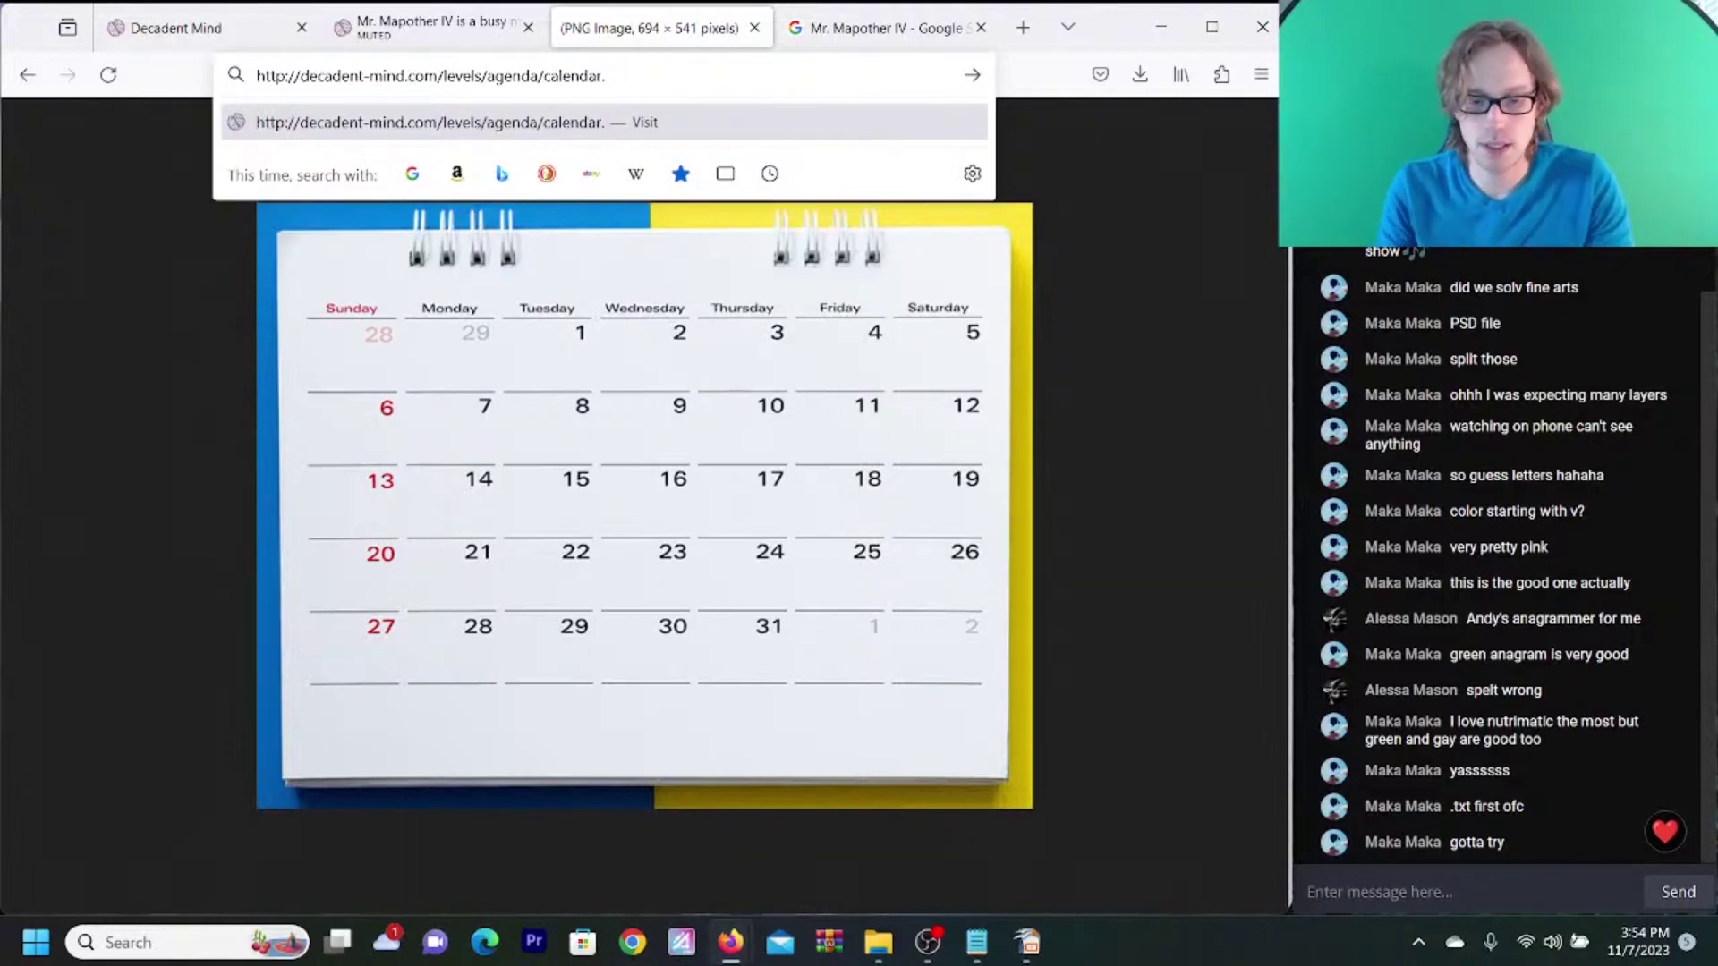
text(txt)
key(Return)
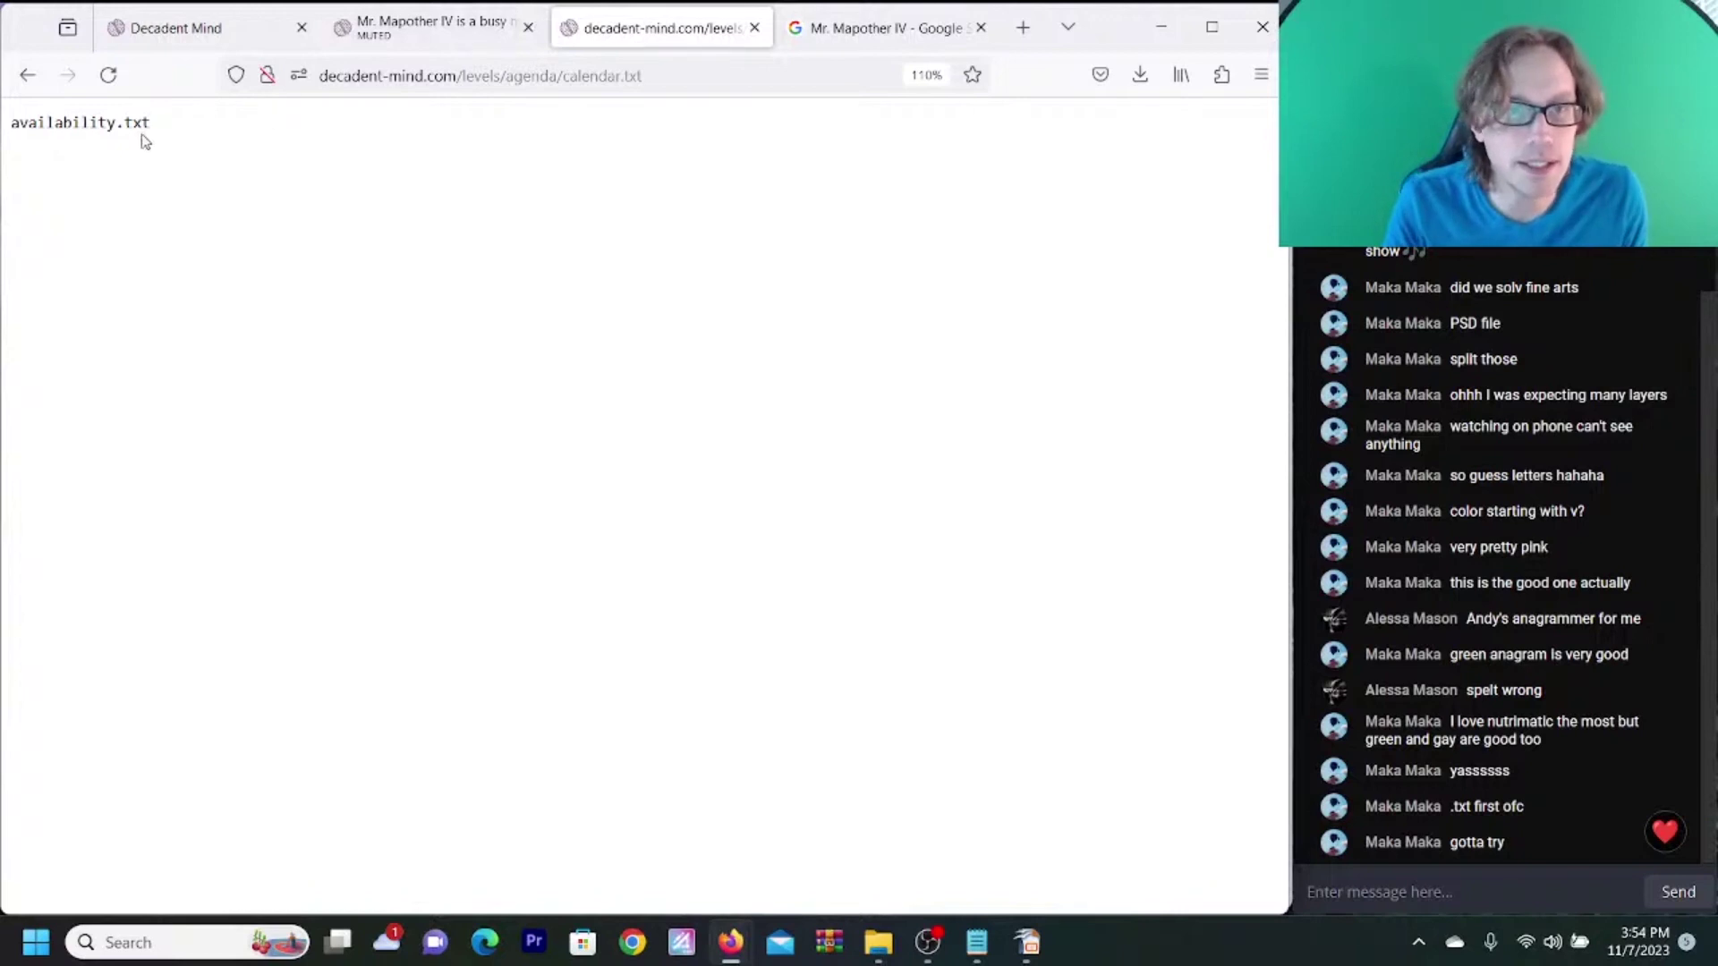
- Copy "availability.txt" from the page, replace "calendar.txt" with it in the address and load it
drag(154, 124, 12, 145)
key(ctrl+c)
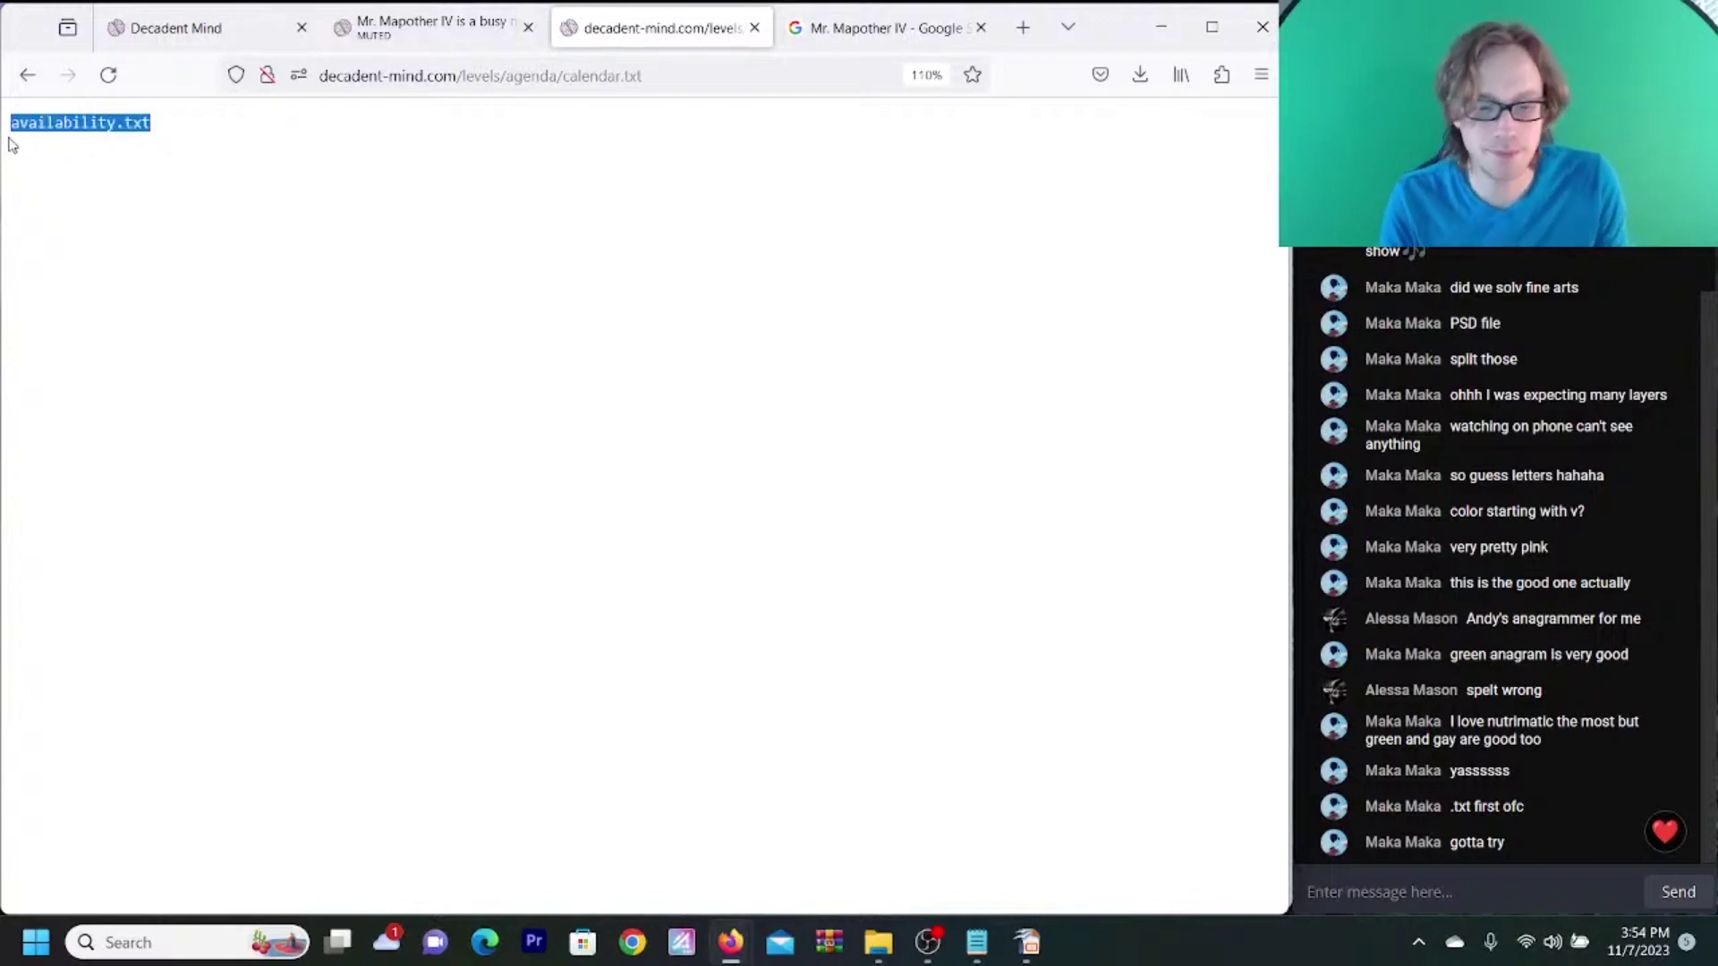
drag(664, 77, 562, 80)
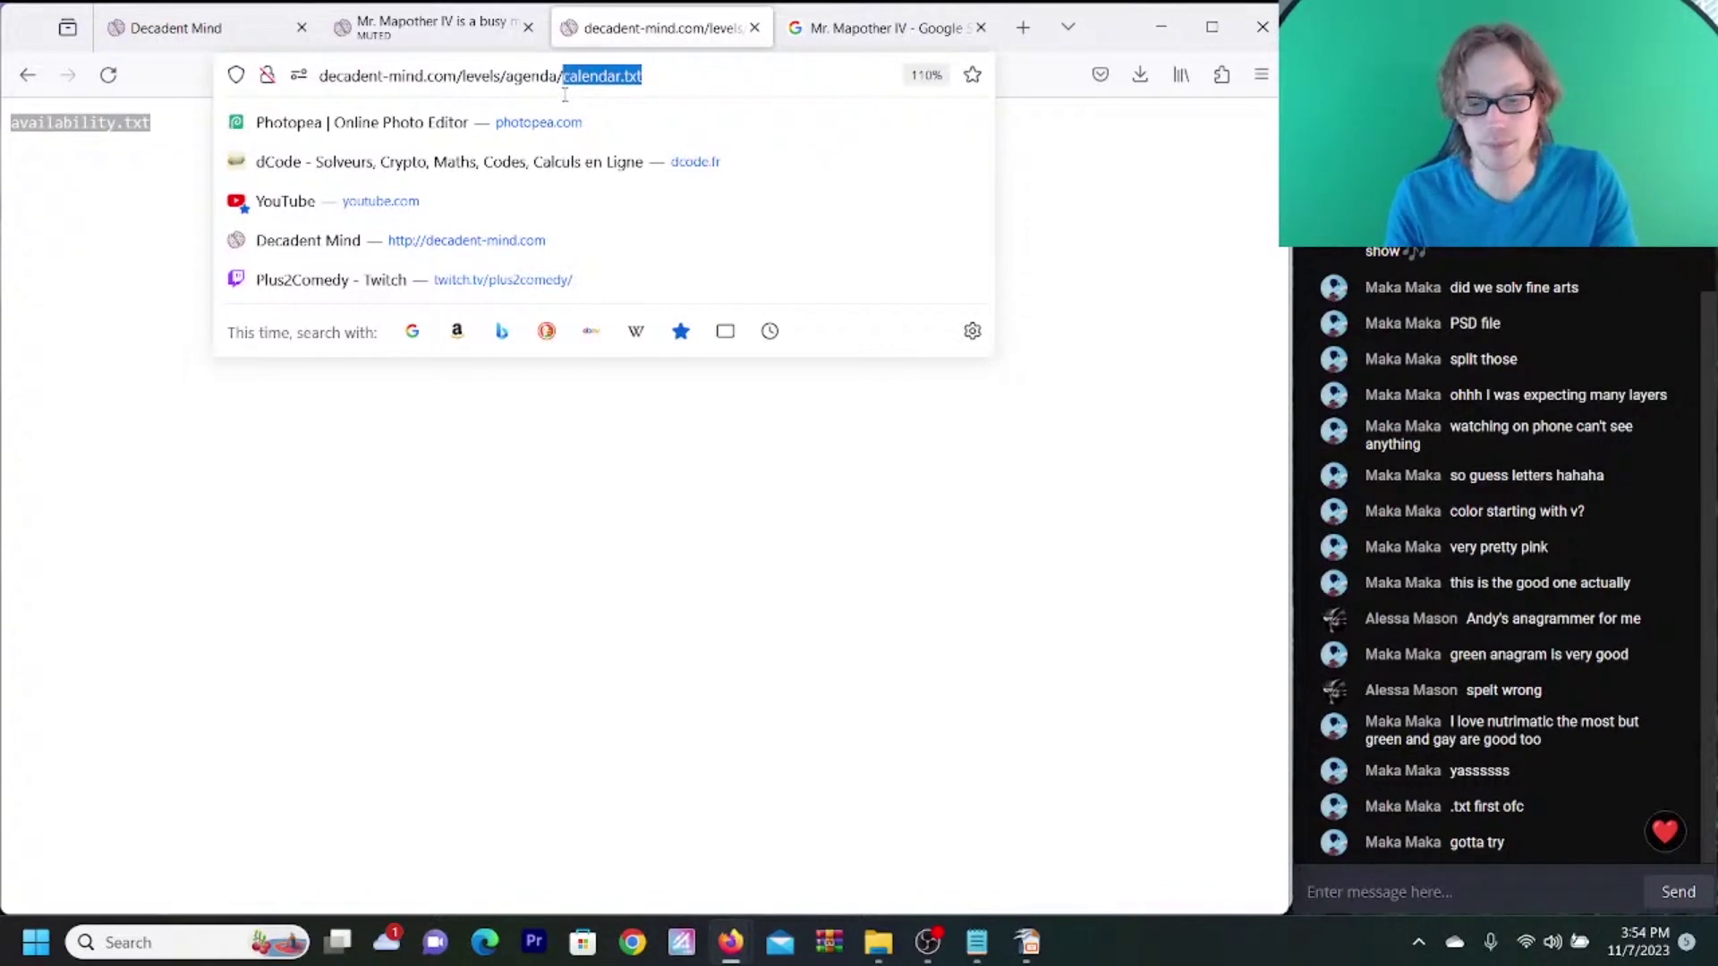
key(ctrl+v)
key(Return)
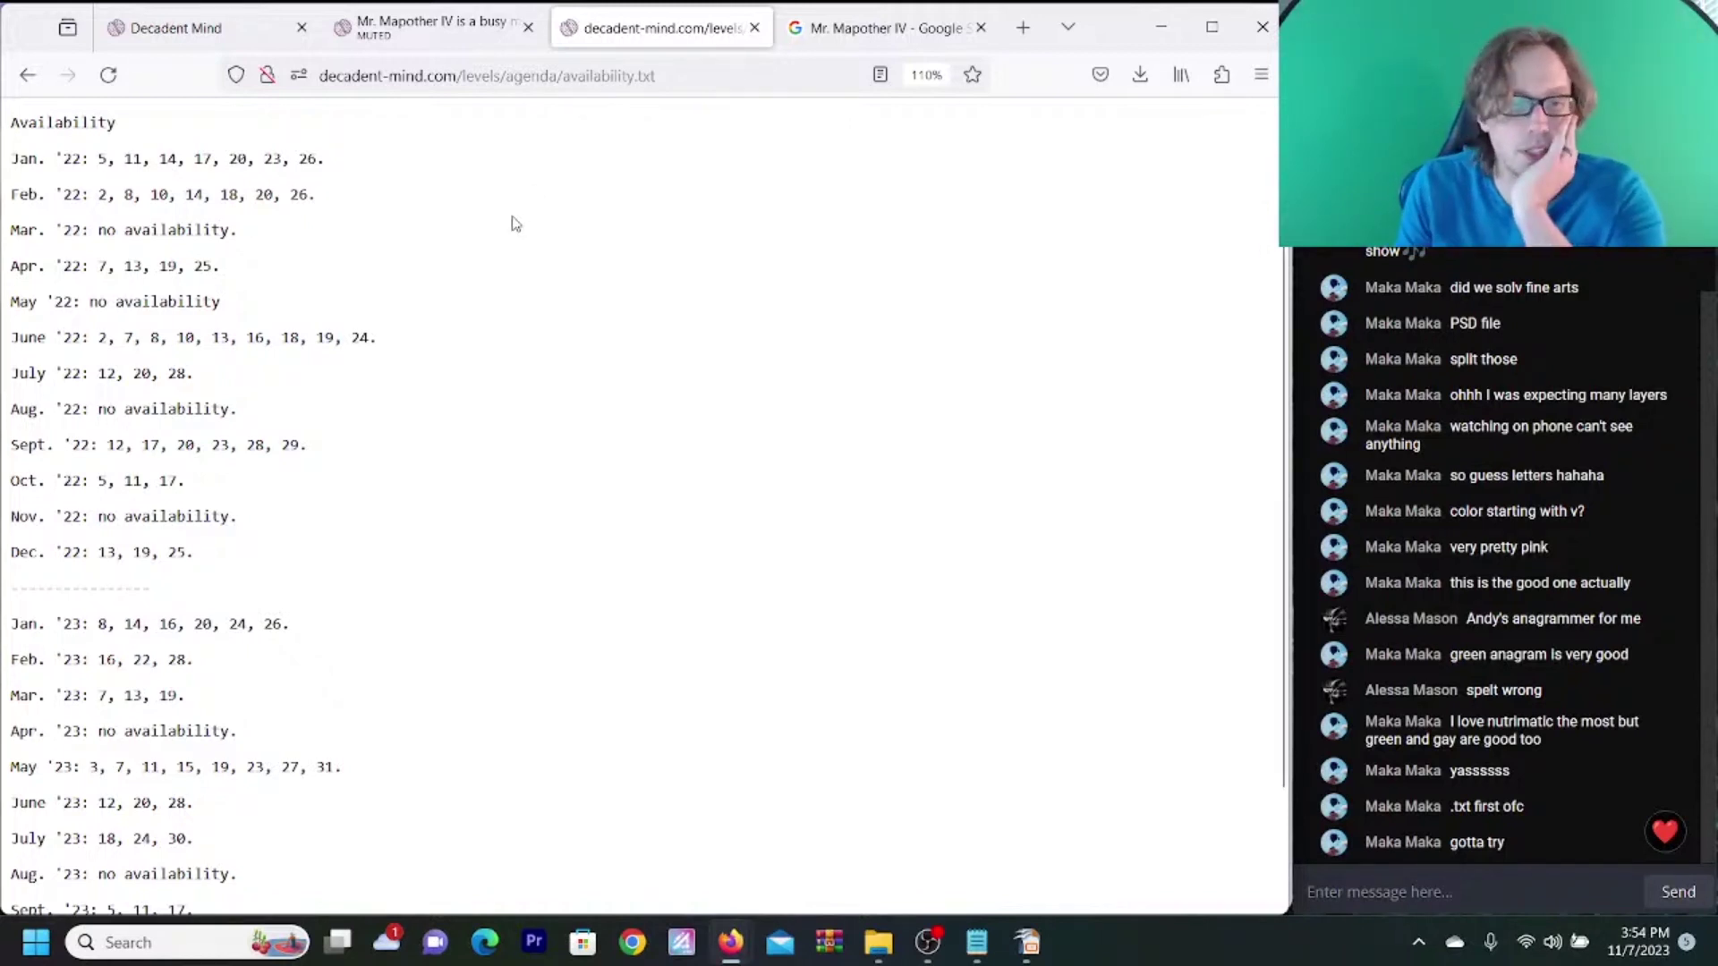
- Examine the monthly availability dates for '22 and '23, including the months without availability
scroll(515, 223, down, 3)
scroll(515, 223, up, 3)
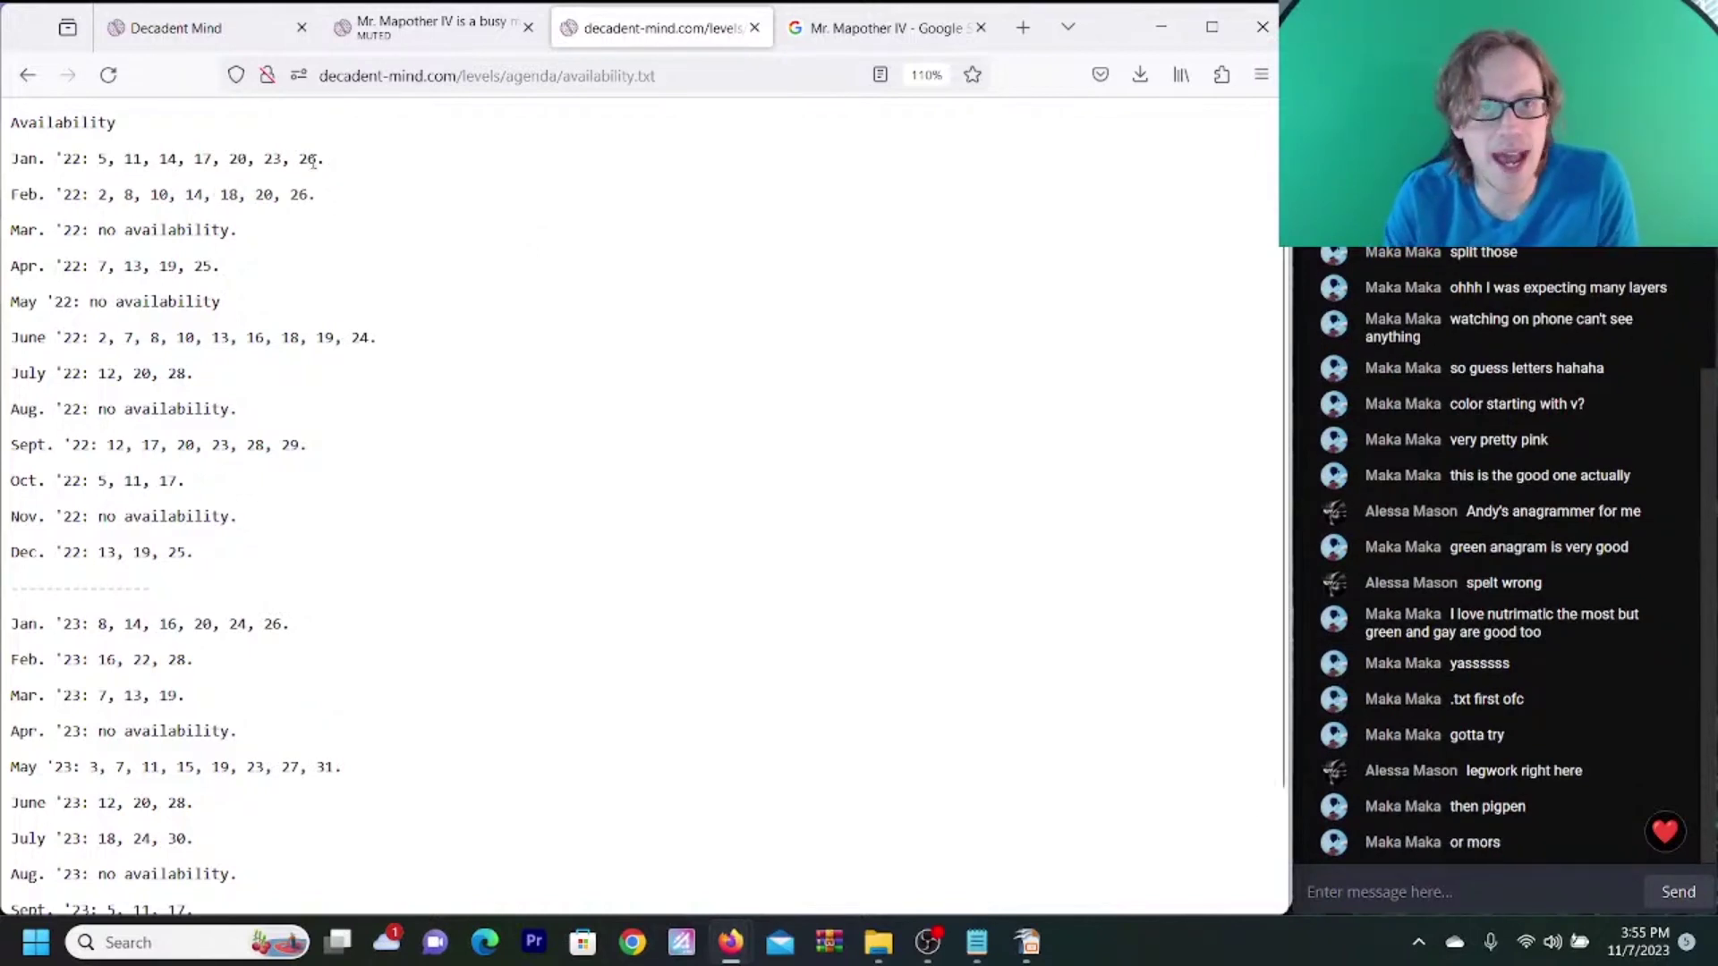
mouse_move(328, 161)
mouse_down()
mouse_move(103, 164)
mouse_move(102, 195)
mouse_move(317, 195)
mouse_move(312, 163)
mouse_up()
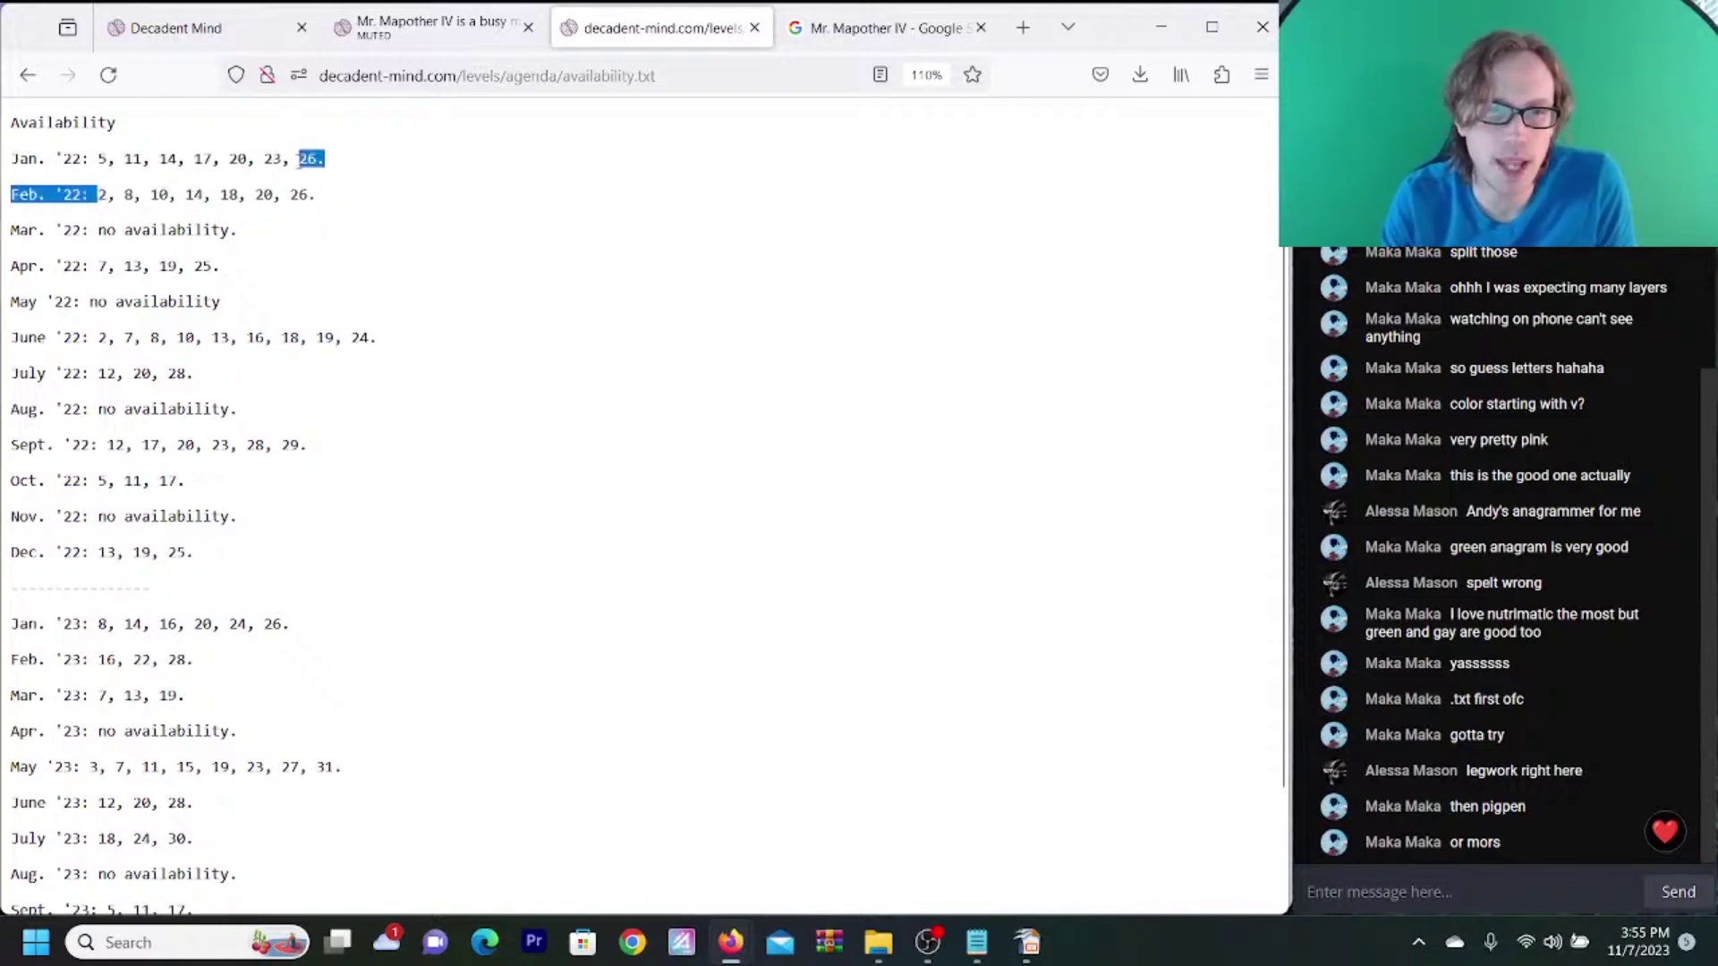
click(285, 252)
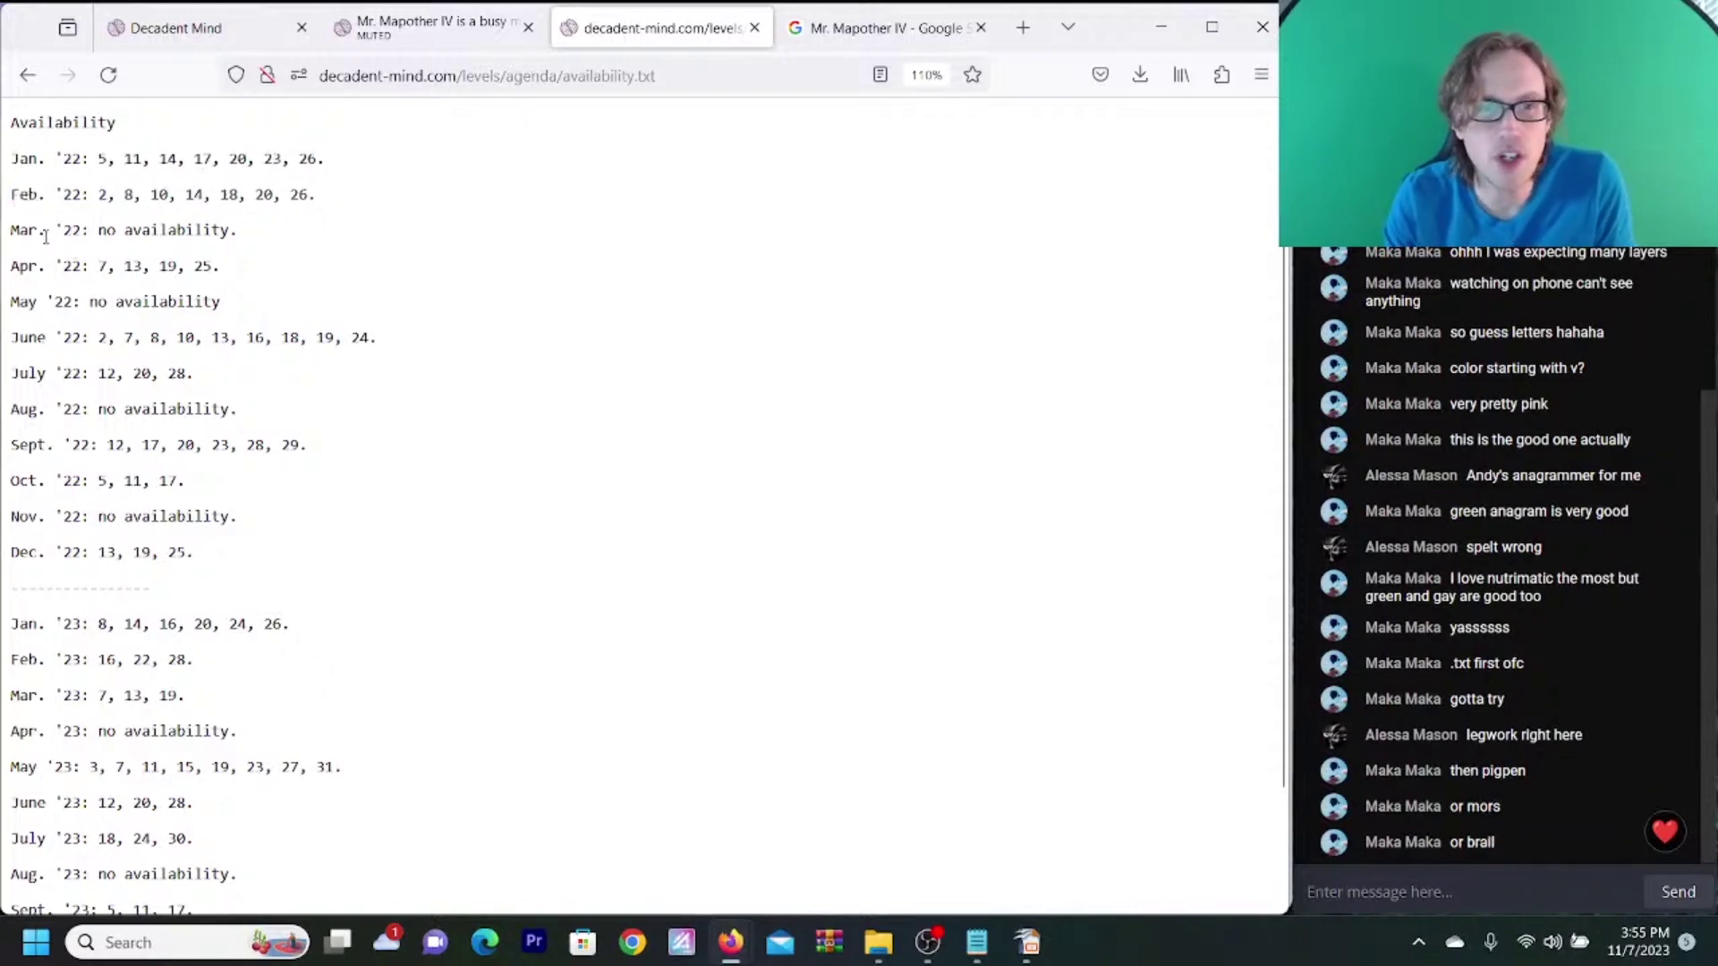
drag(16, 234, 282, 241)
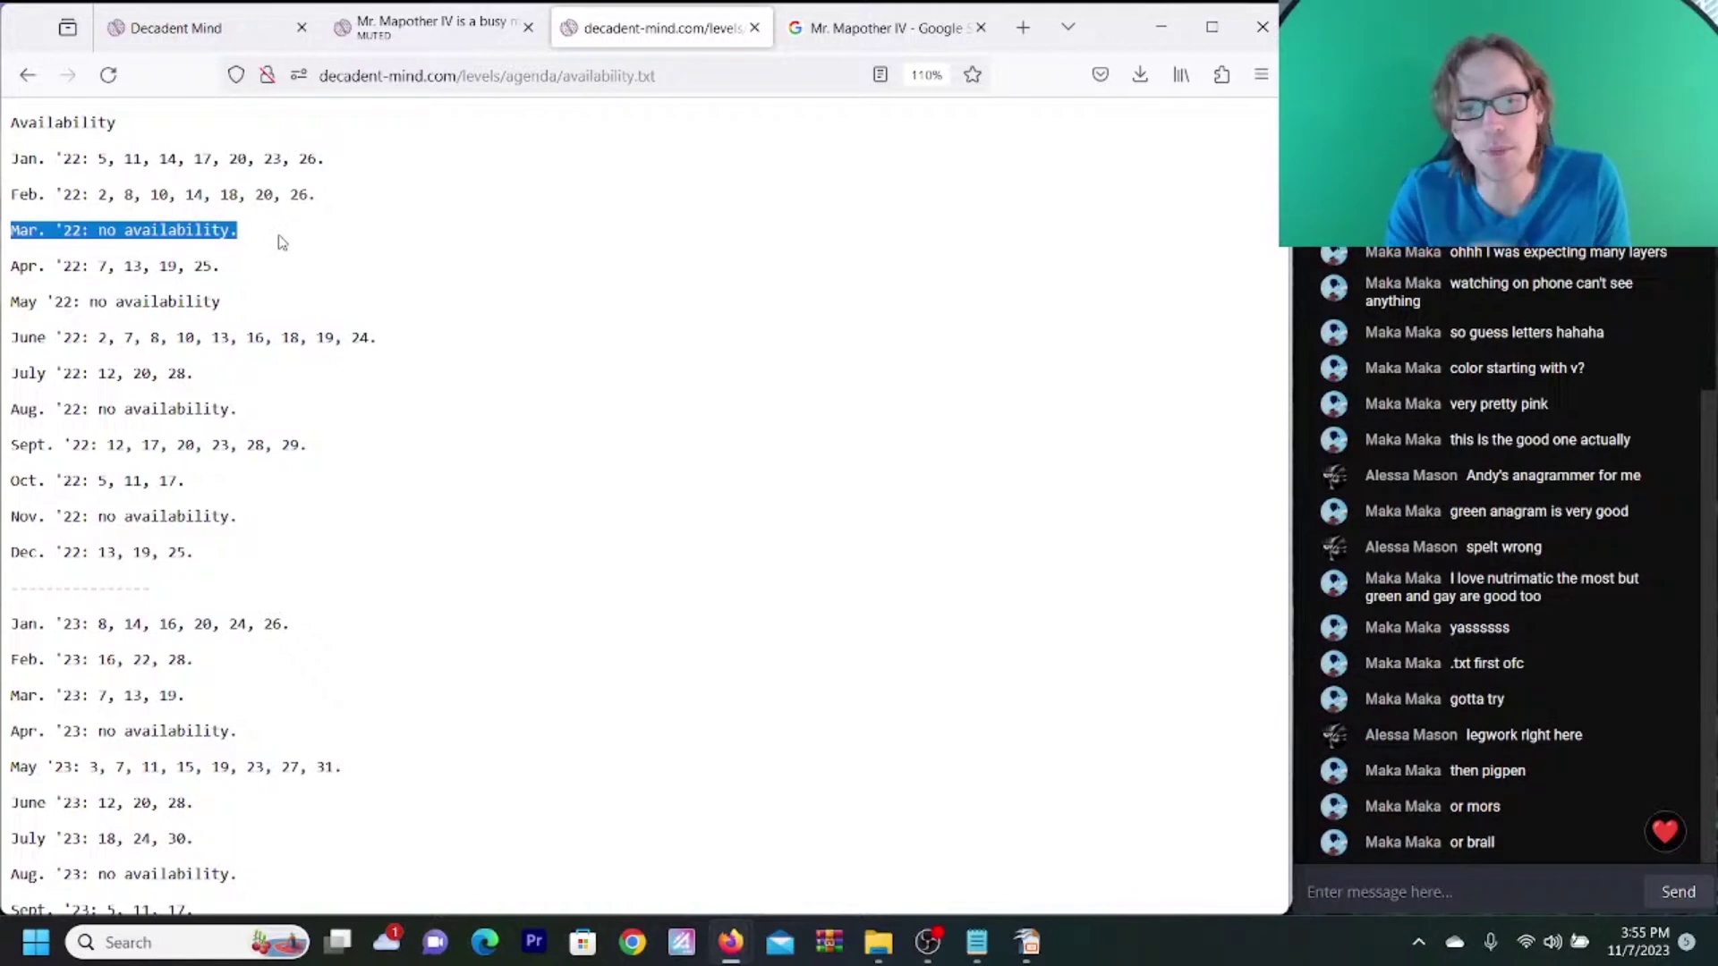
- Reopen the Photopea online editor in place of the Google results
click(830, 36)
click(779, 81)
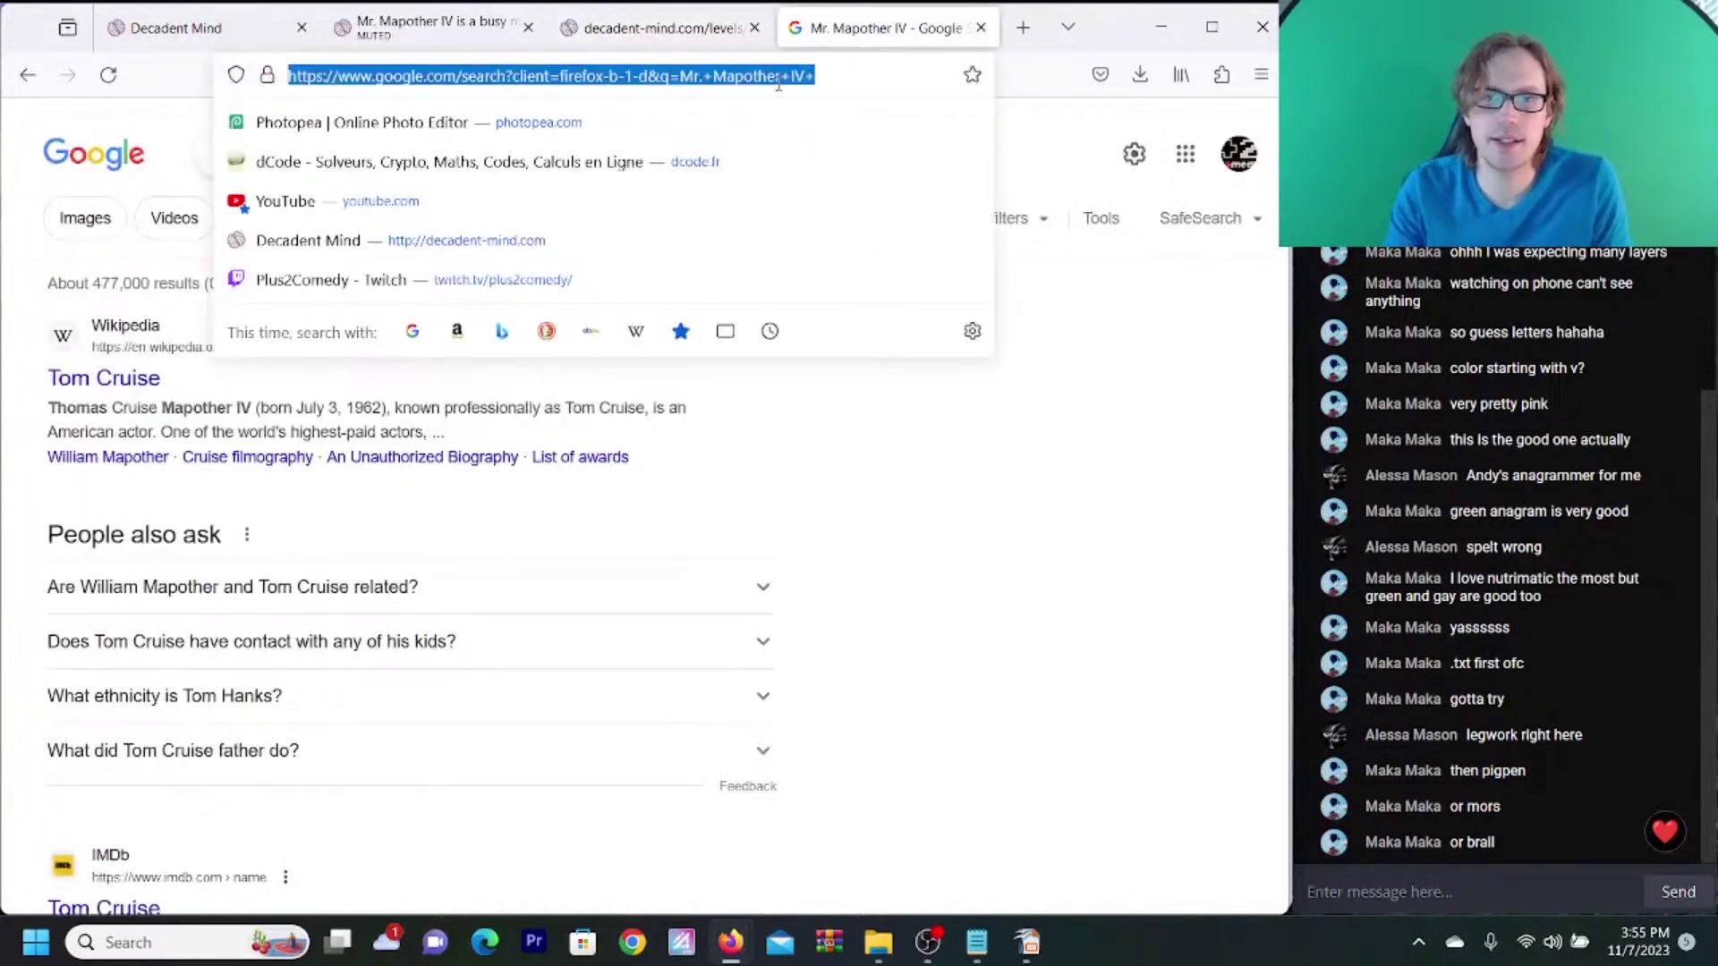
click(662, 133)
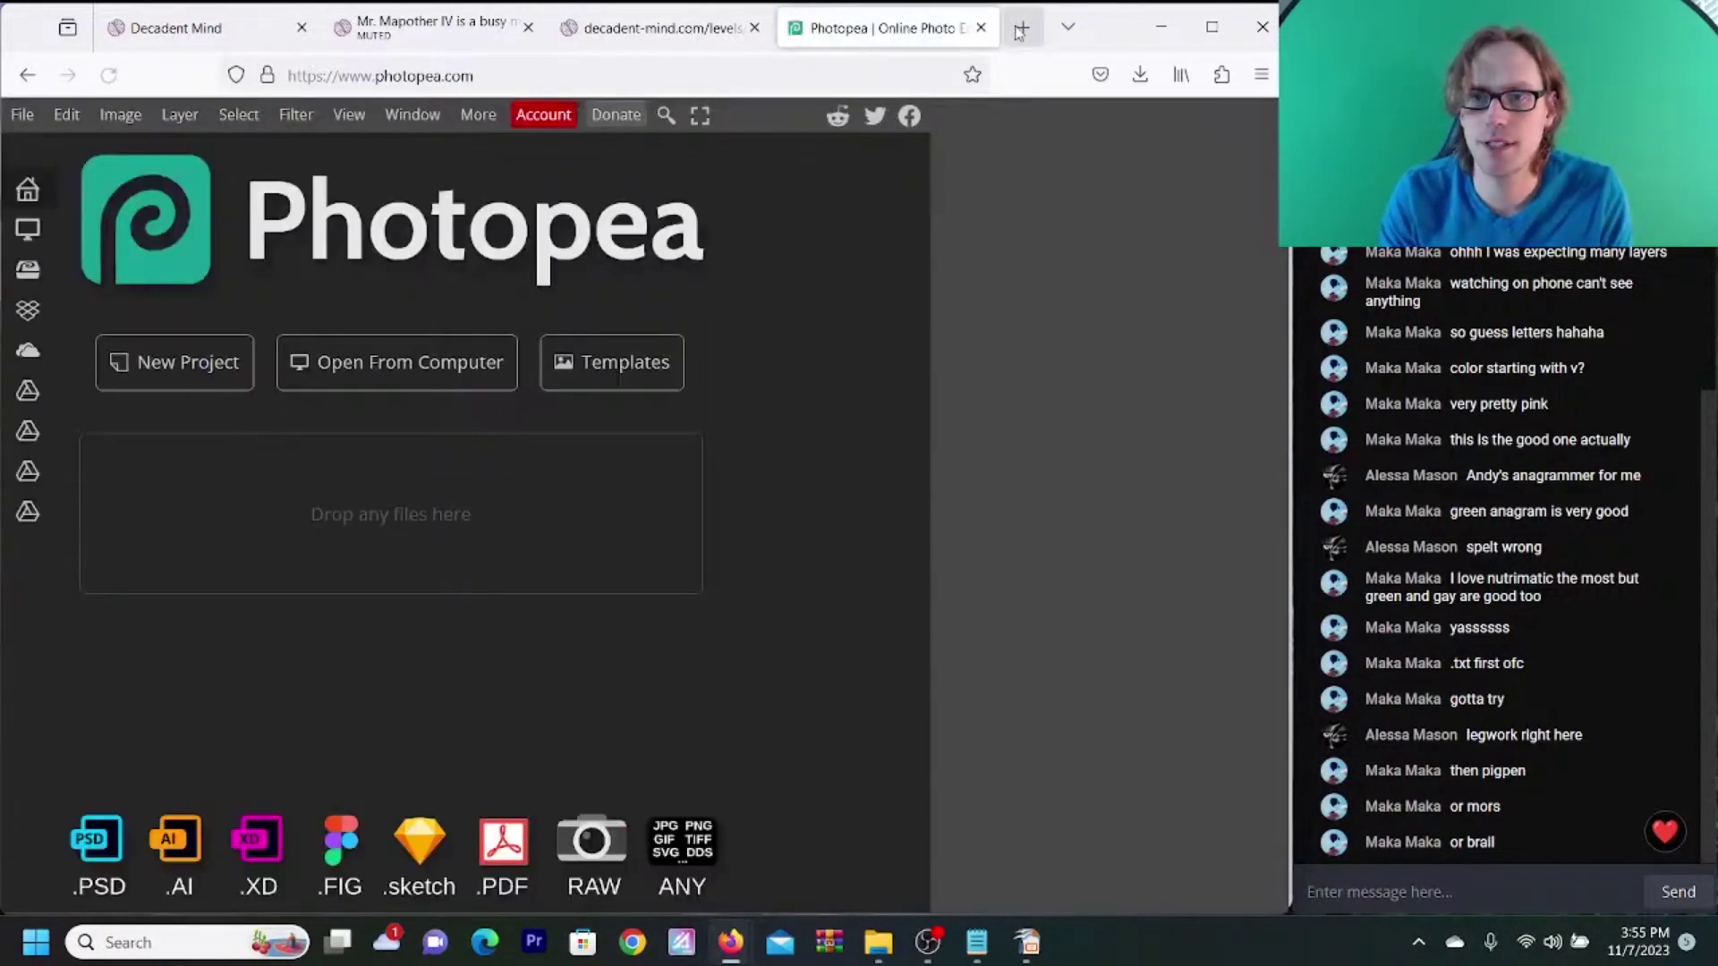
click(431, 29)
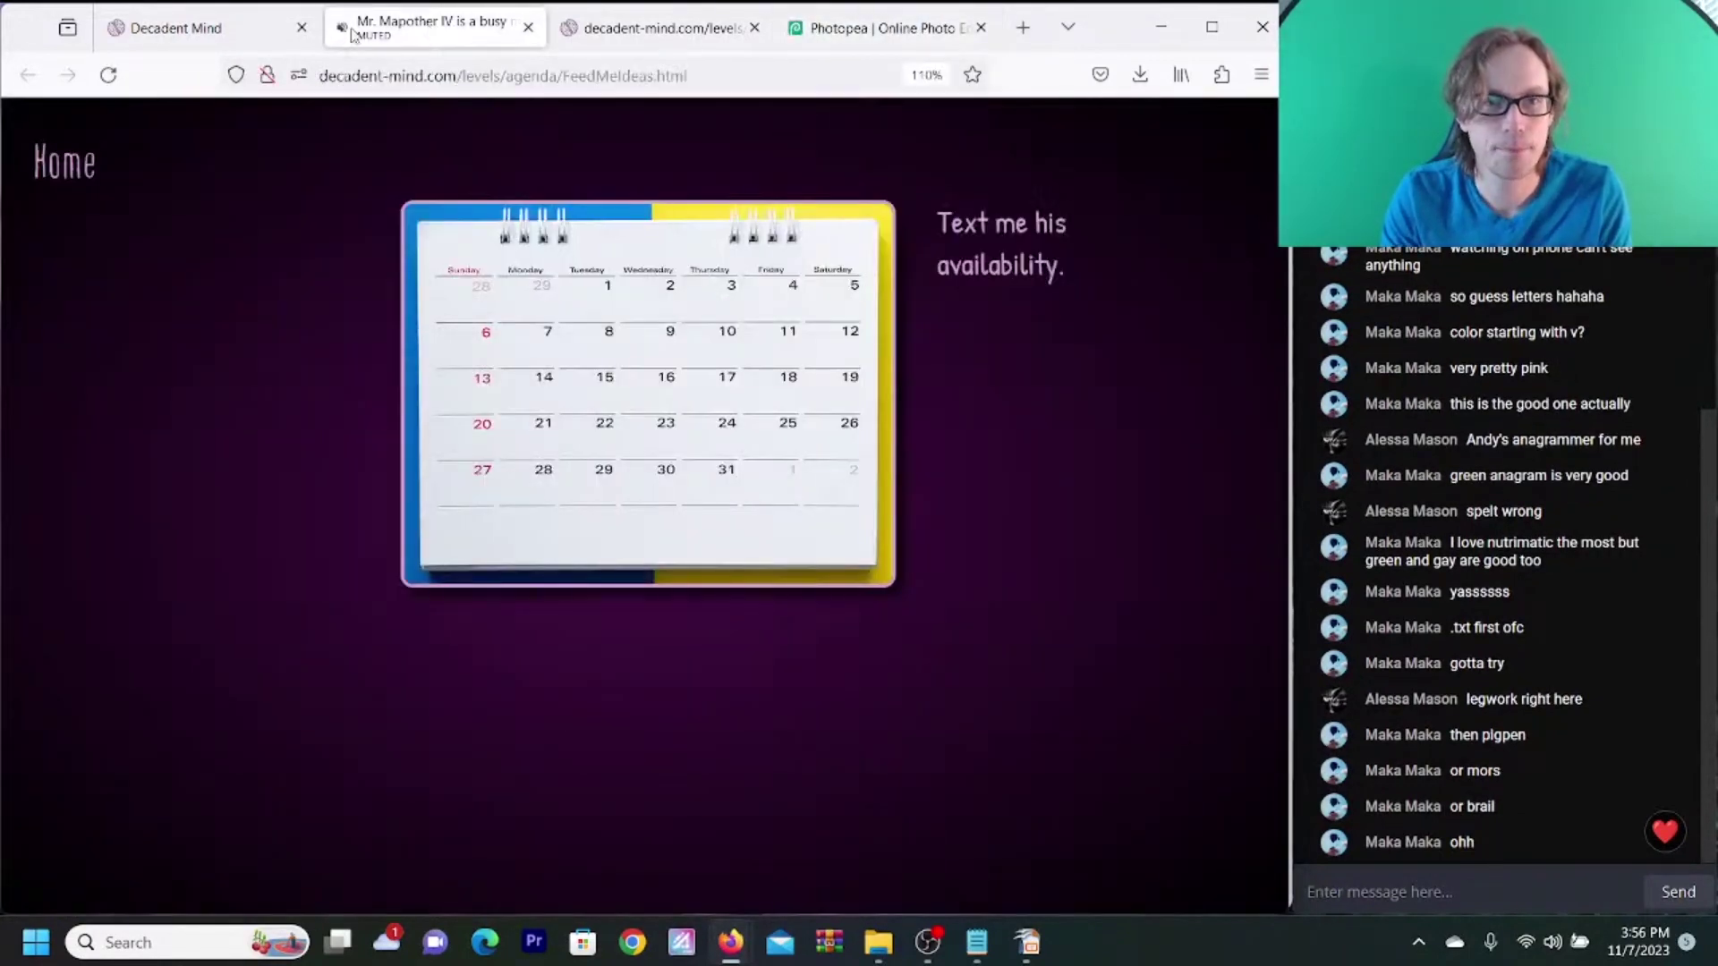
click(207, 30)
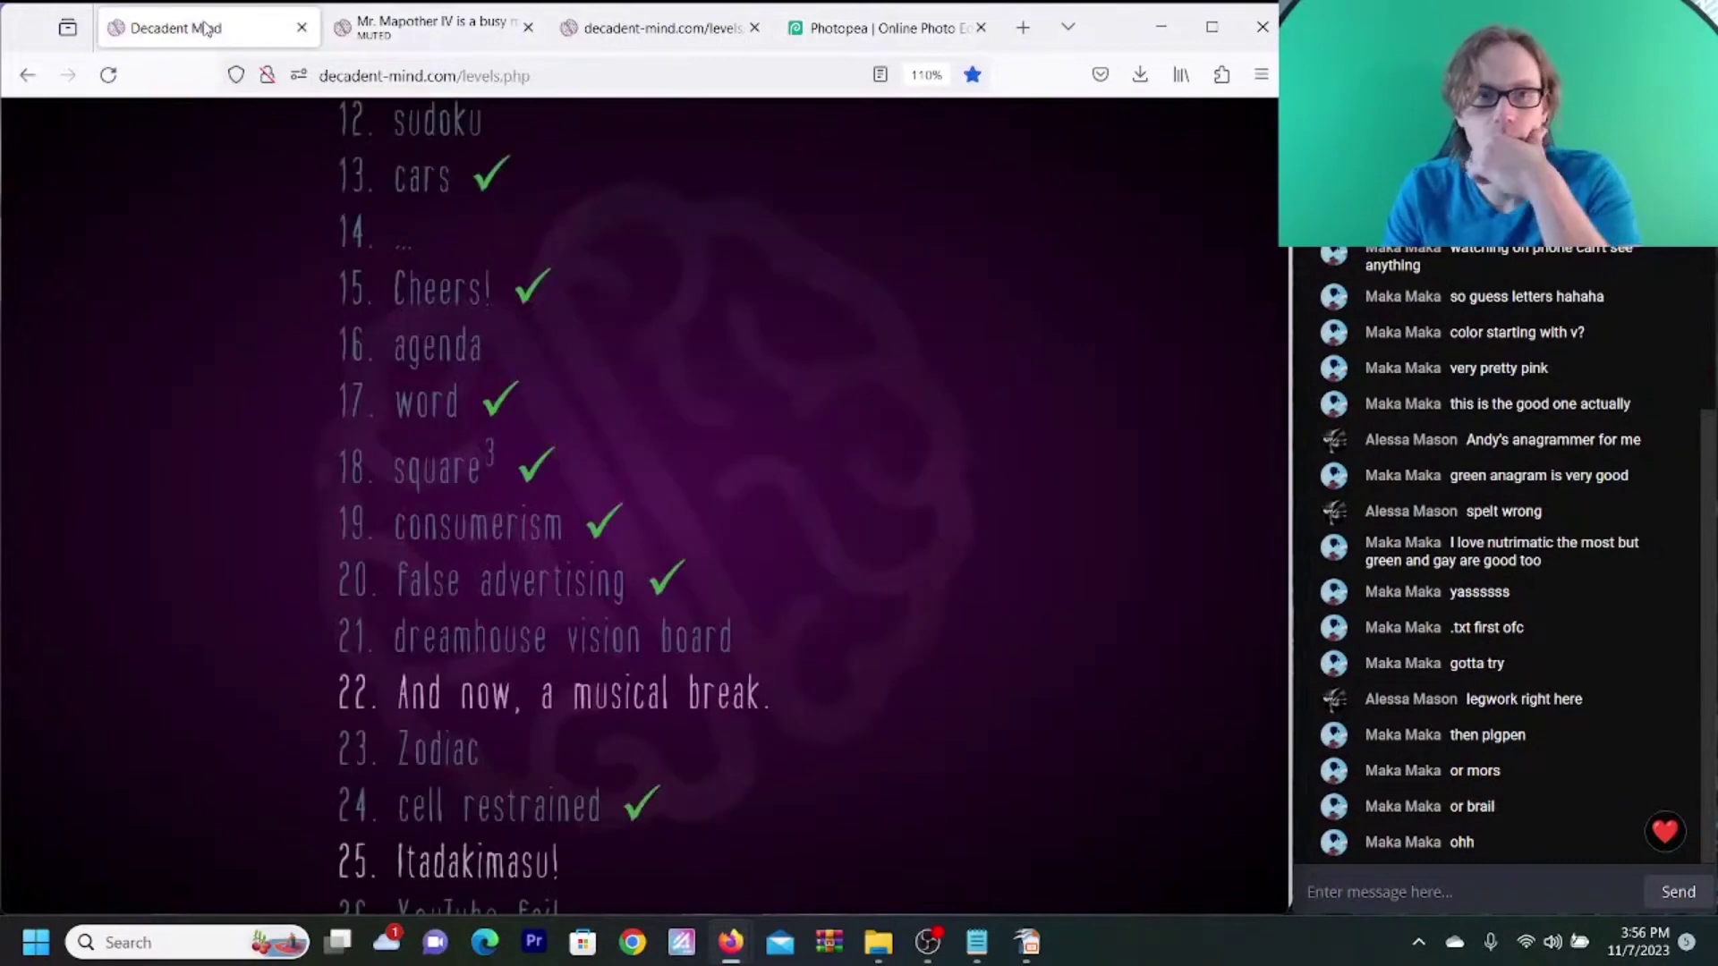
click(452, 32)
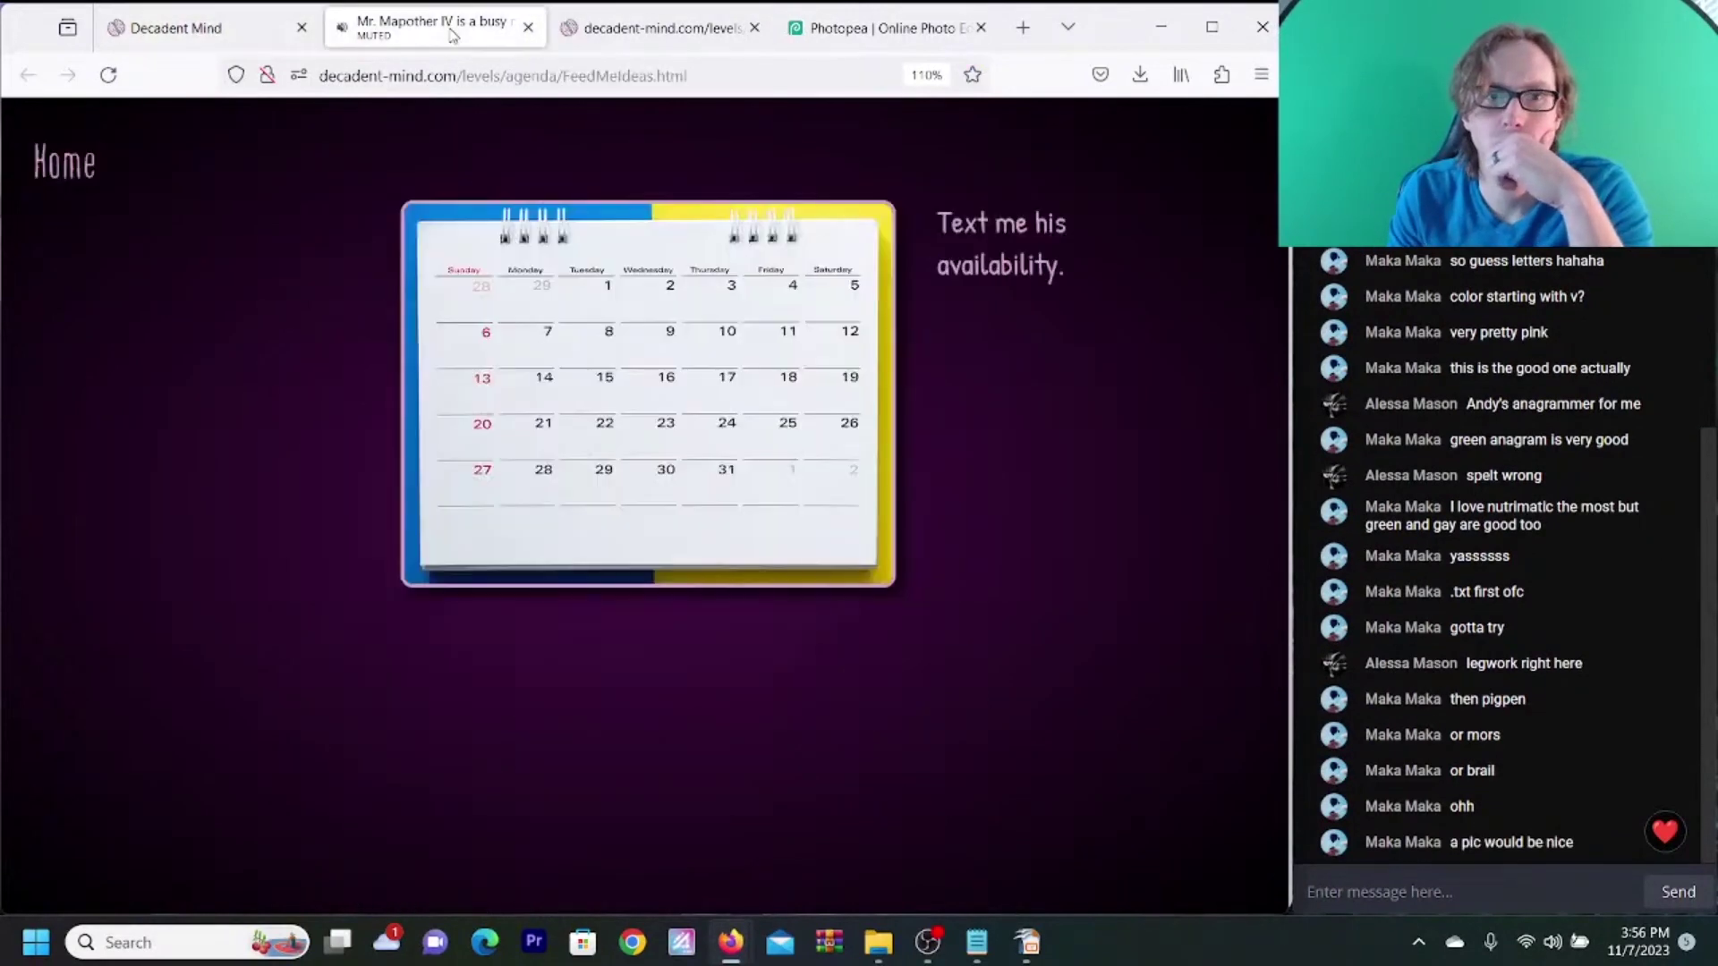
click(656, 36)
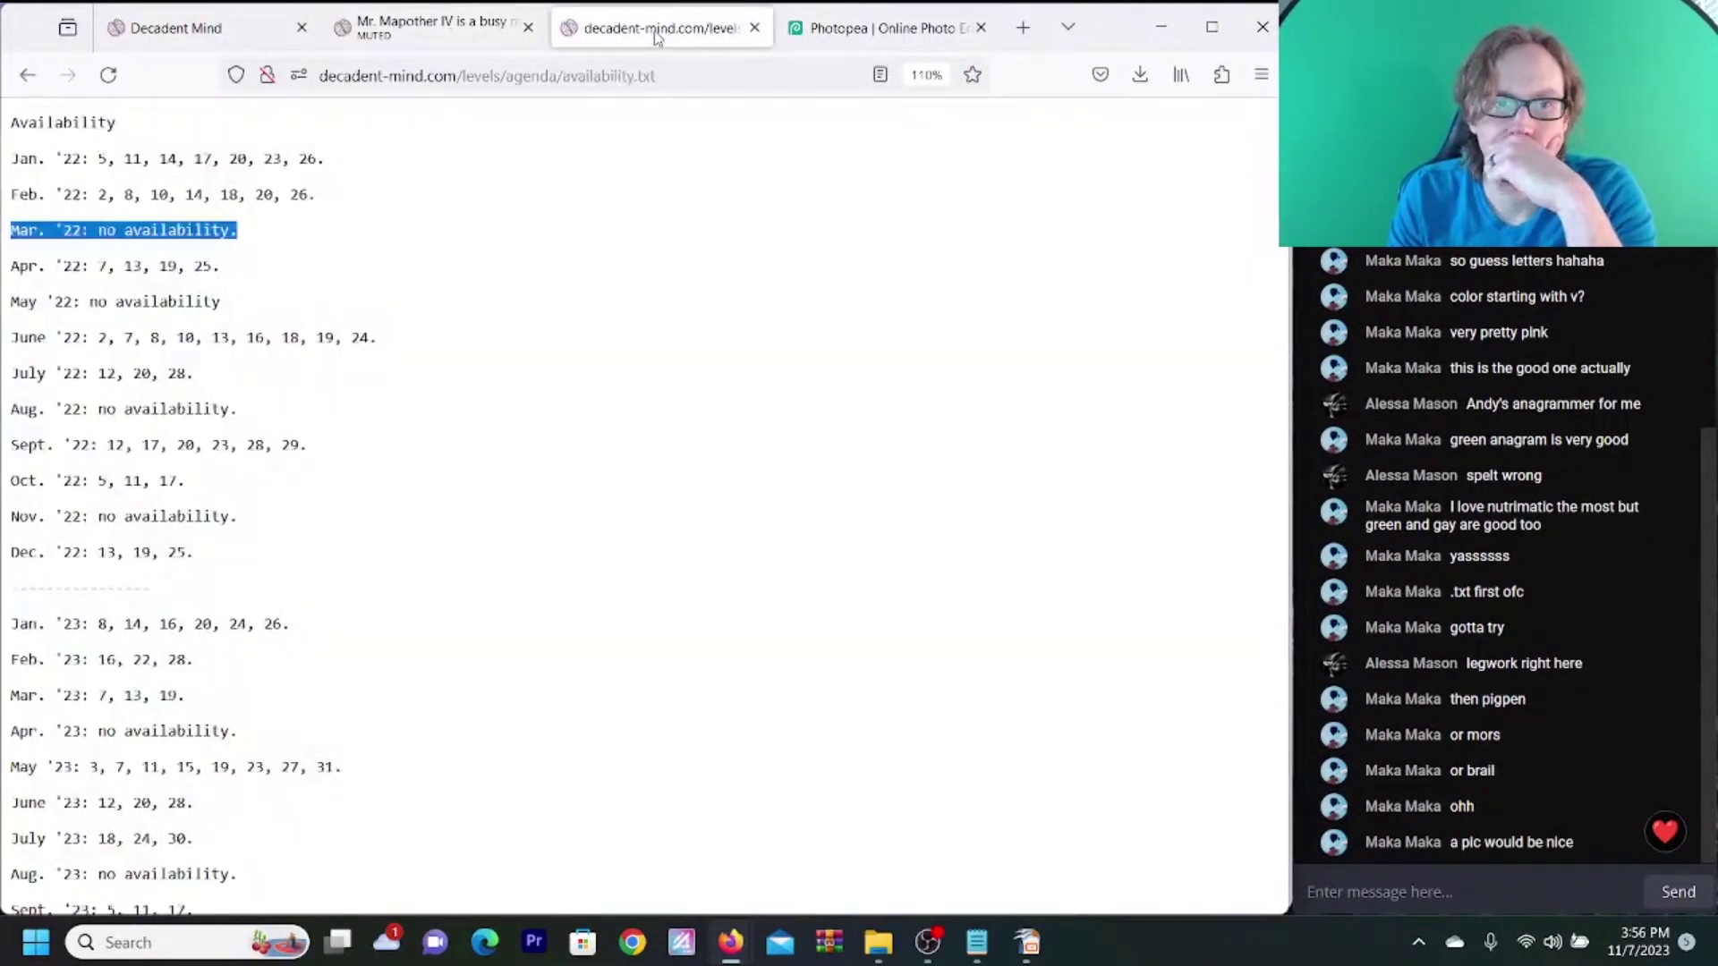
click(879, 40)
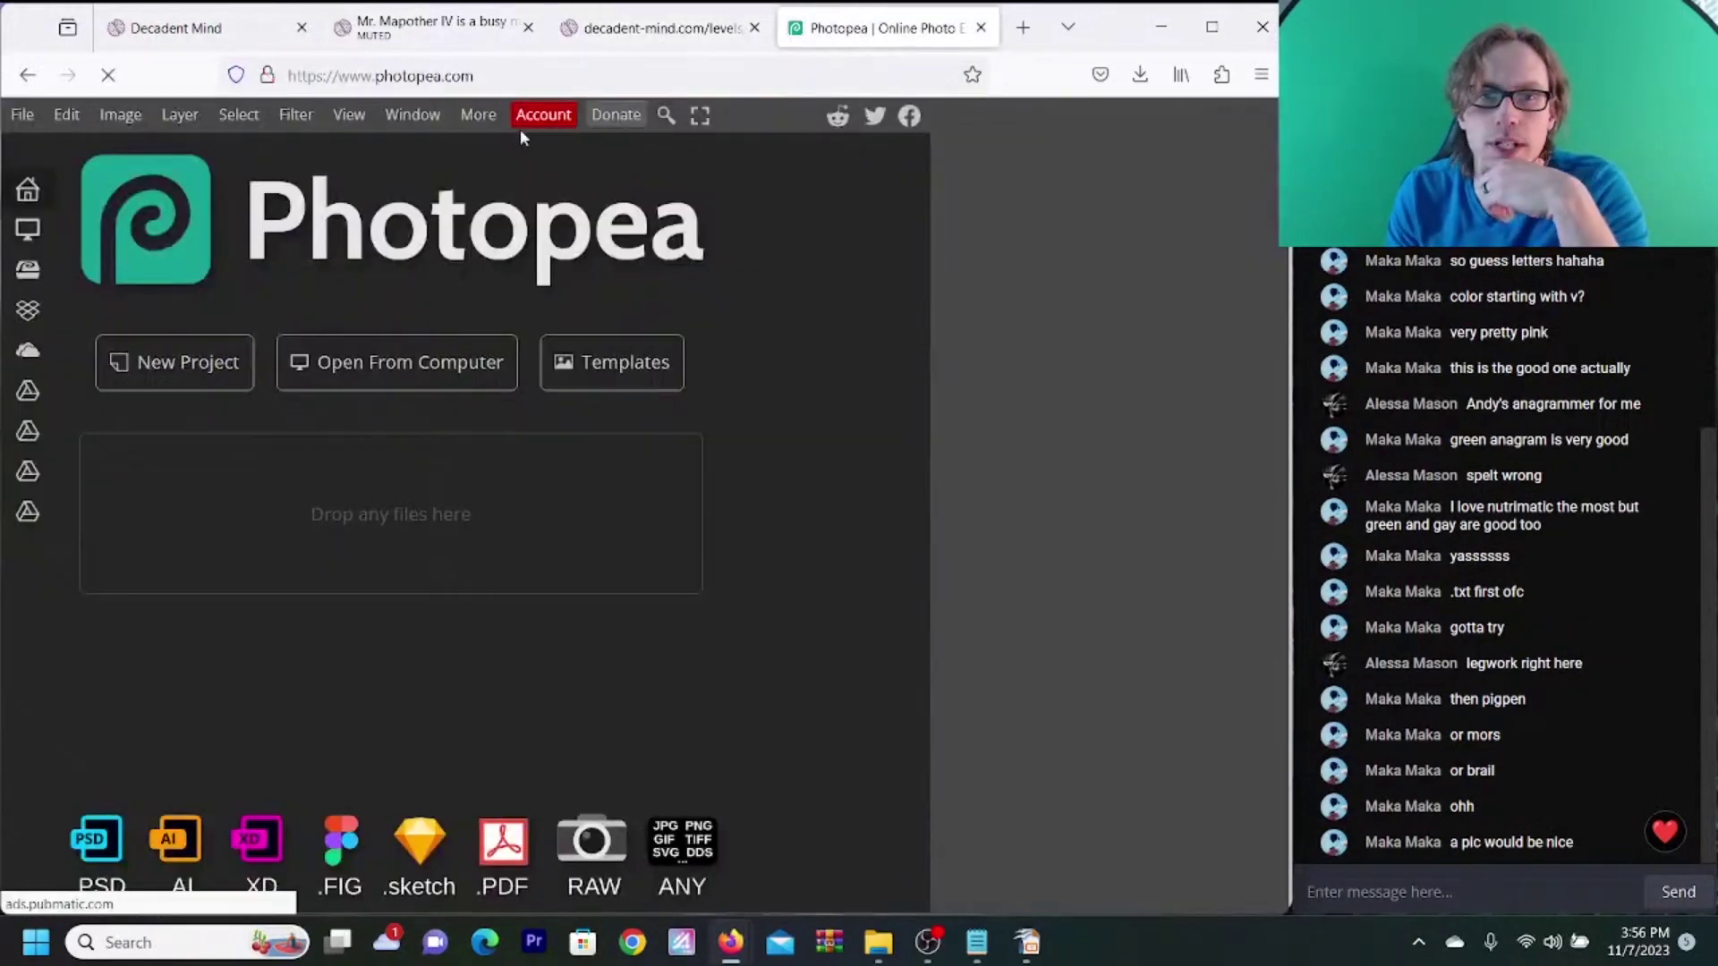
- Search Google Images for "jan 22 calendar" in a separate browser tab
click(1023, 27)
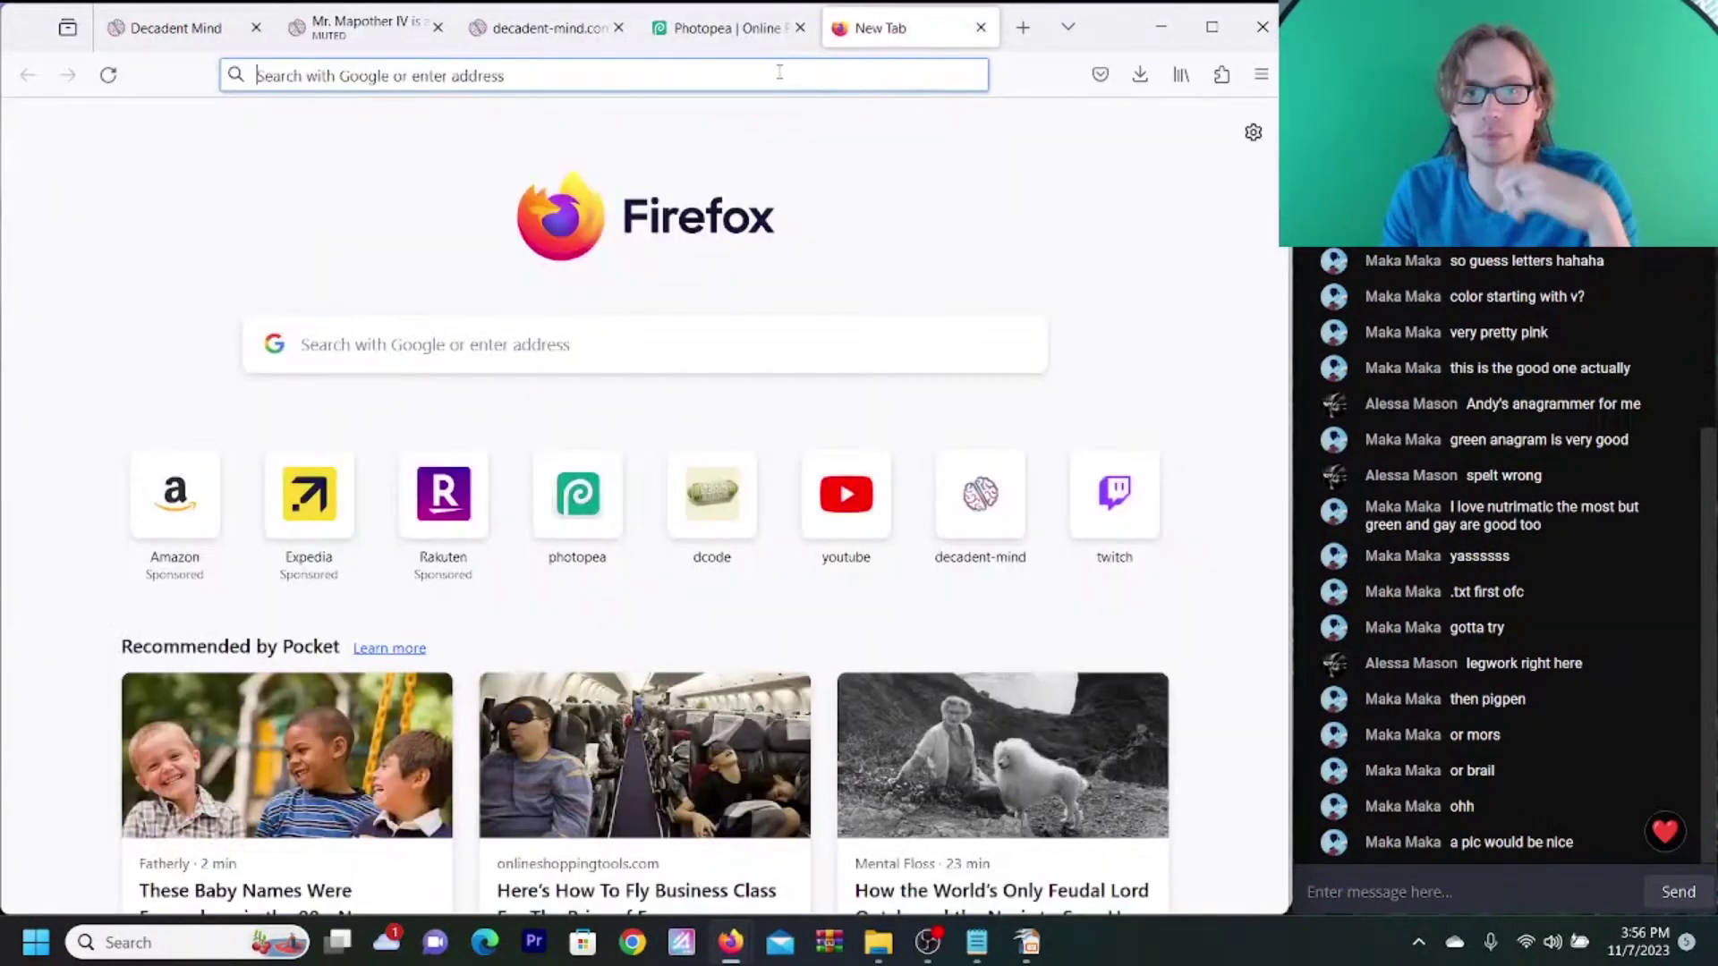
click(779, 72)
text(jan 22)
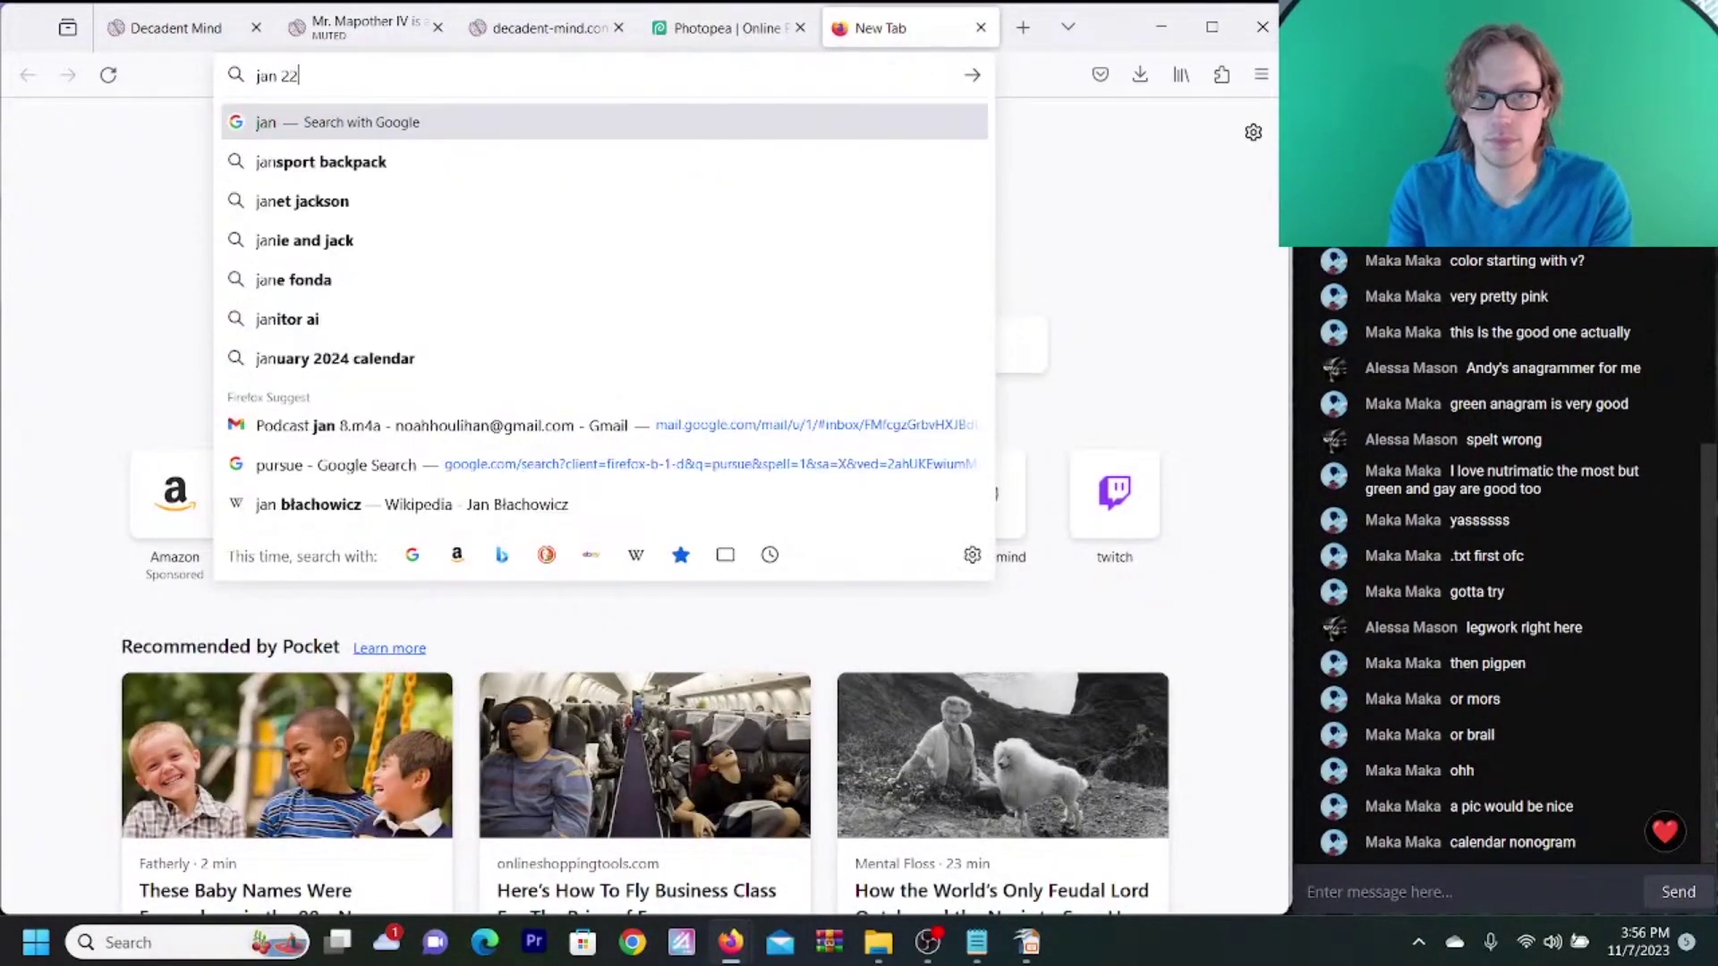
text( ca)
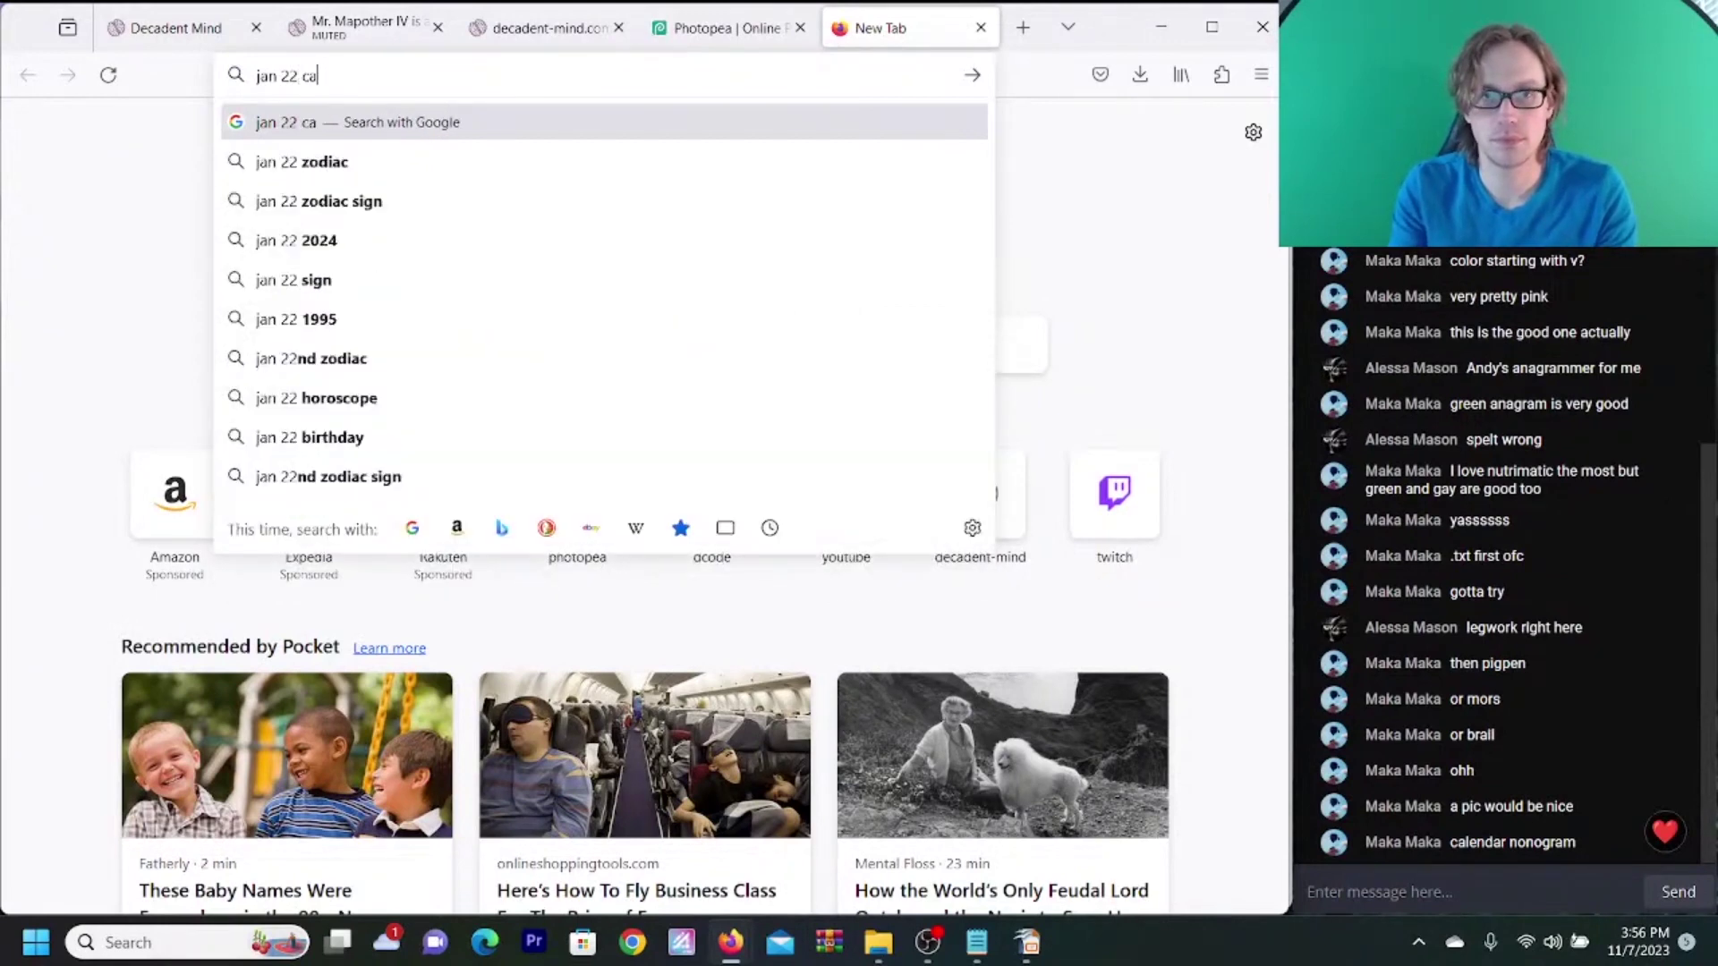
text(lendar)
key(Return)
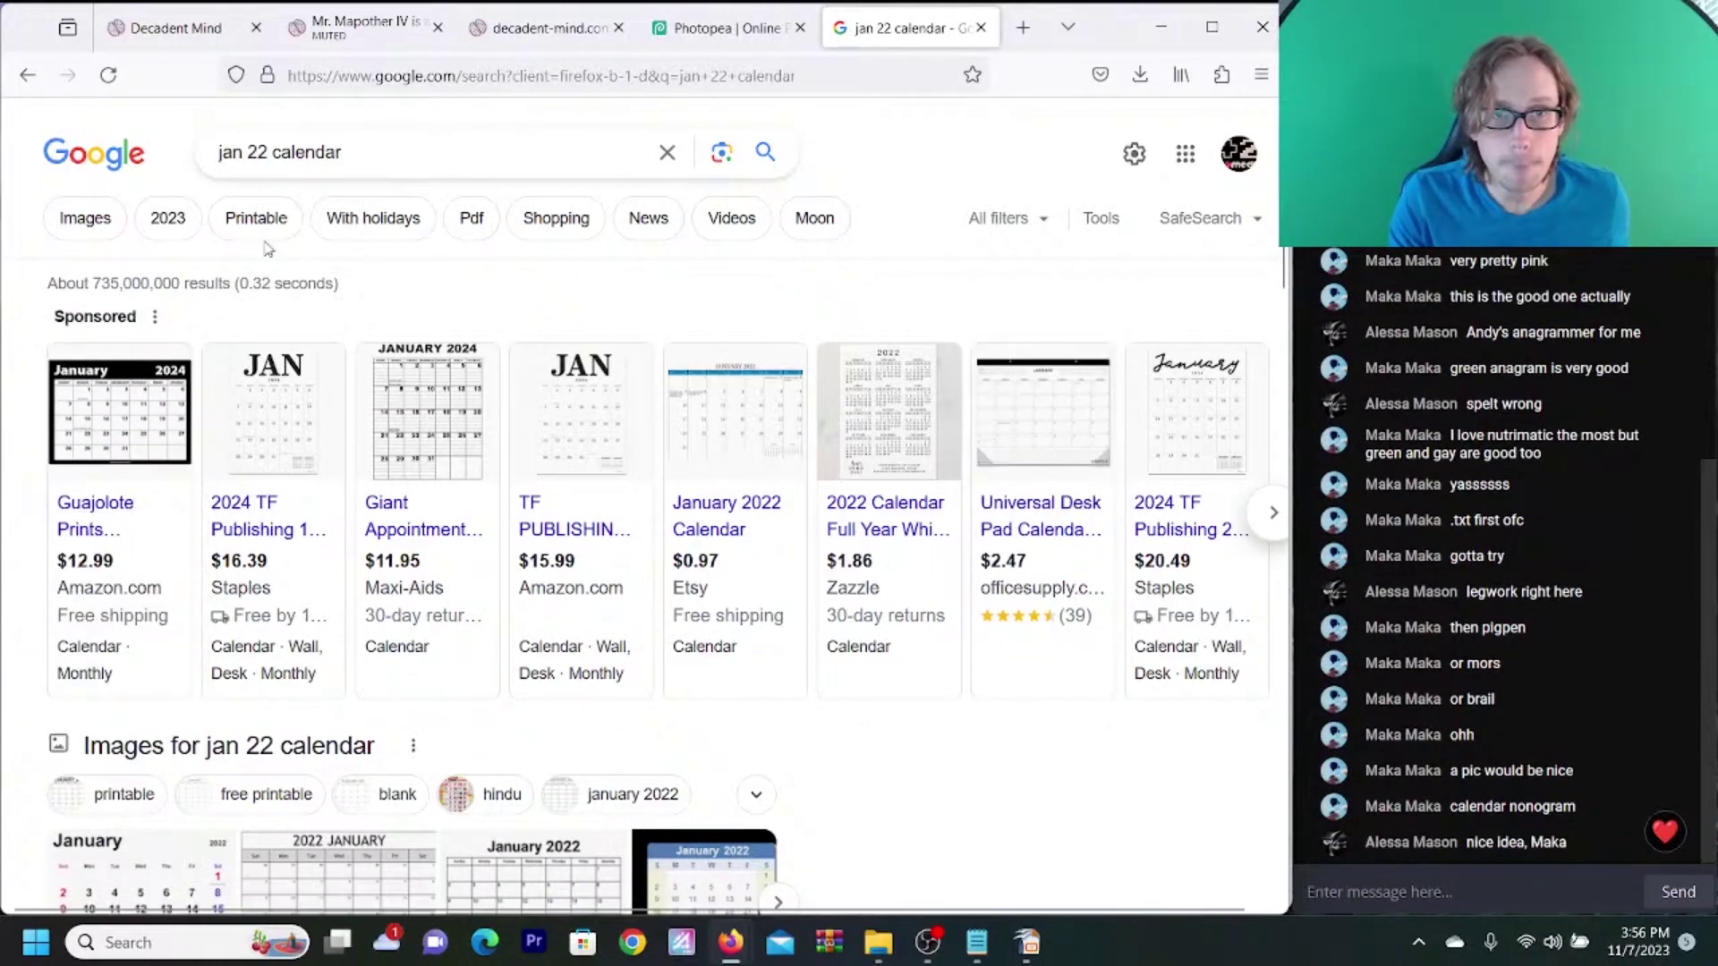
click(100, 229)
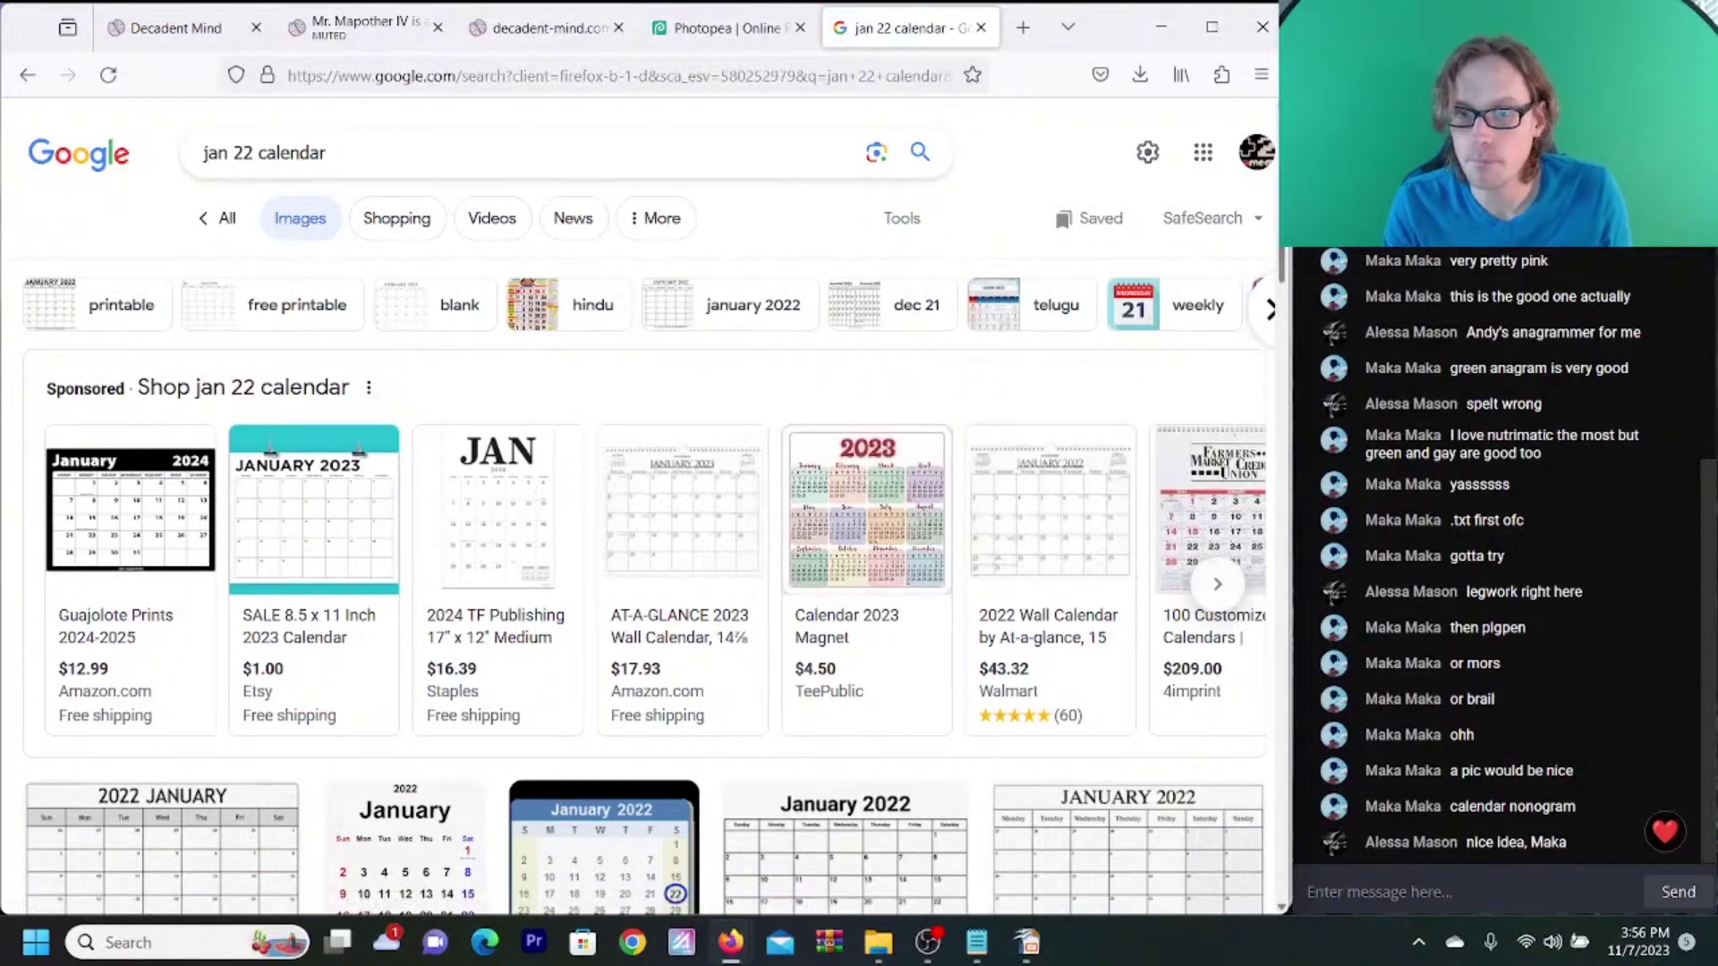
- Copy the Monday-first January 2022 calendar image from Dream Calendars and open it as a document in Photopea
scroll(1002, 613, down, 3)
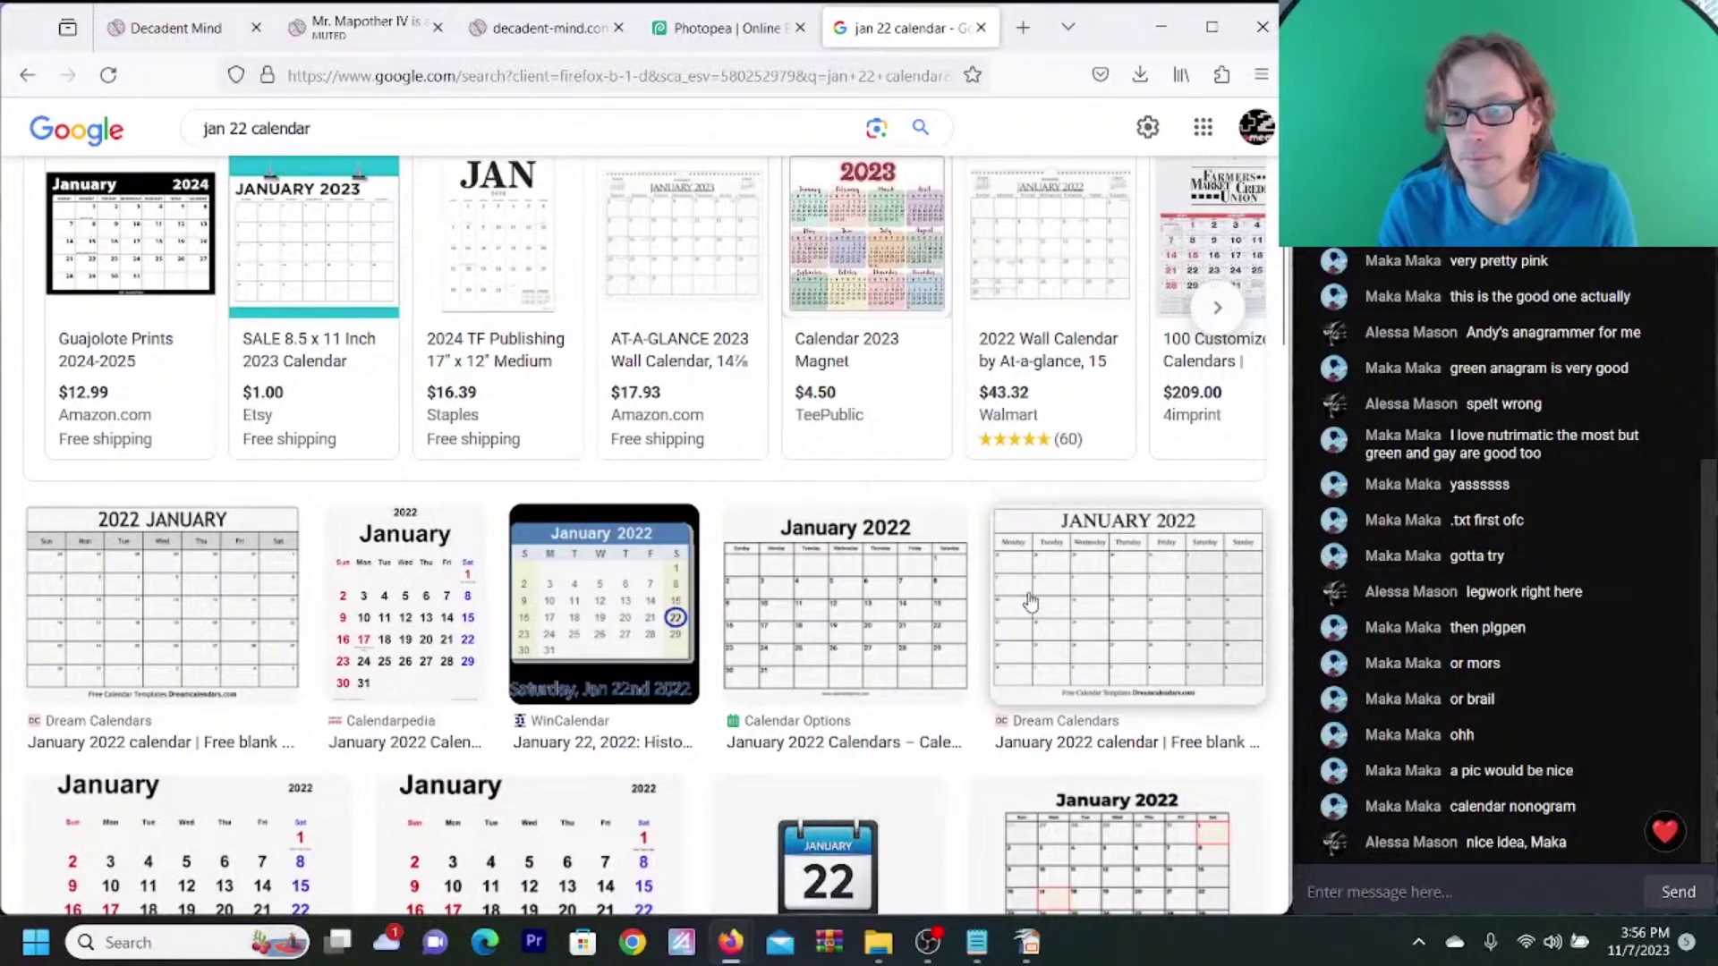
click(1031, 601)
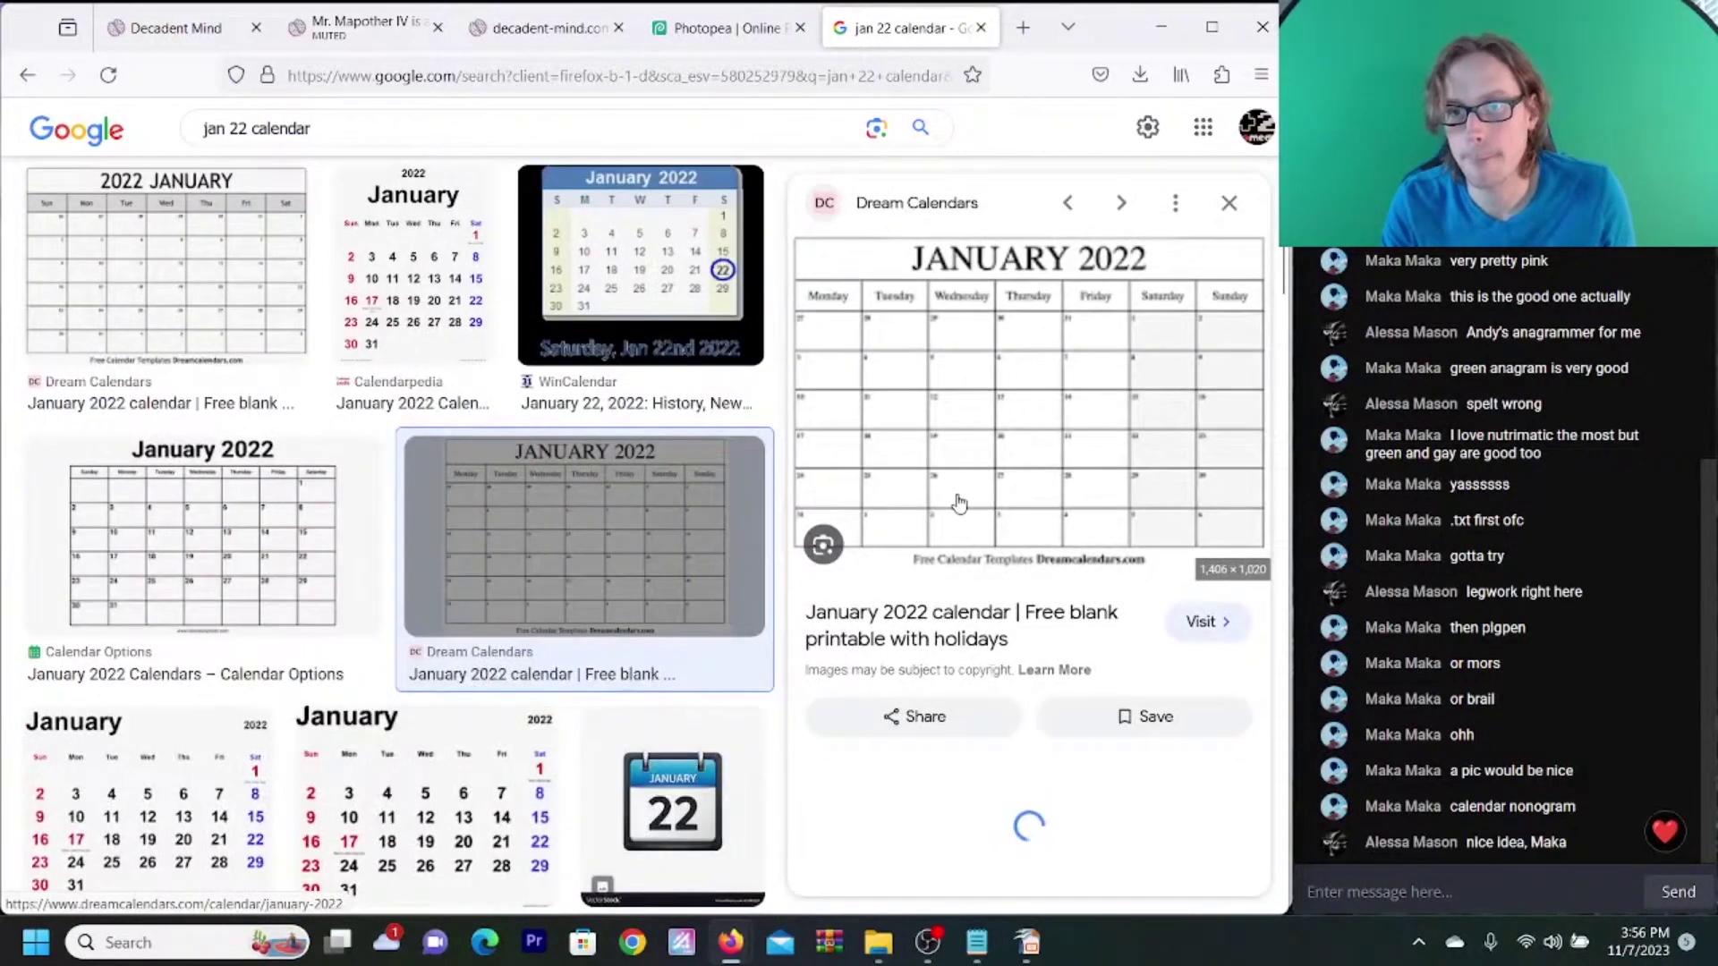
right_click(958, 503)
click(1025, 349)
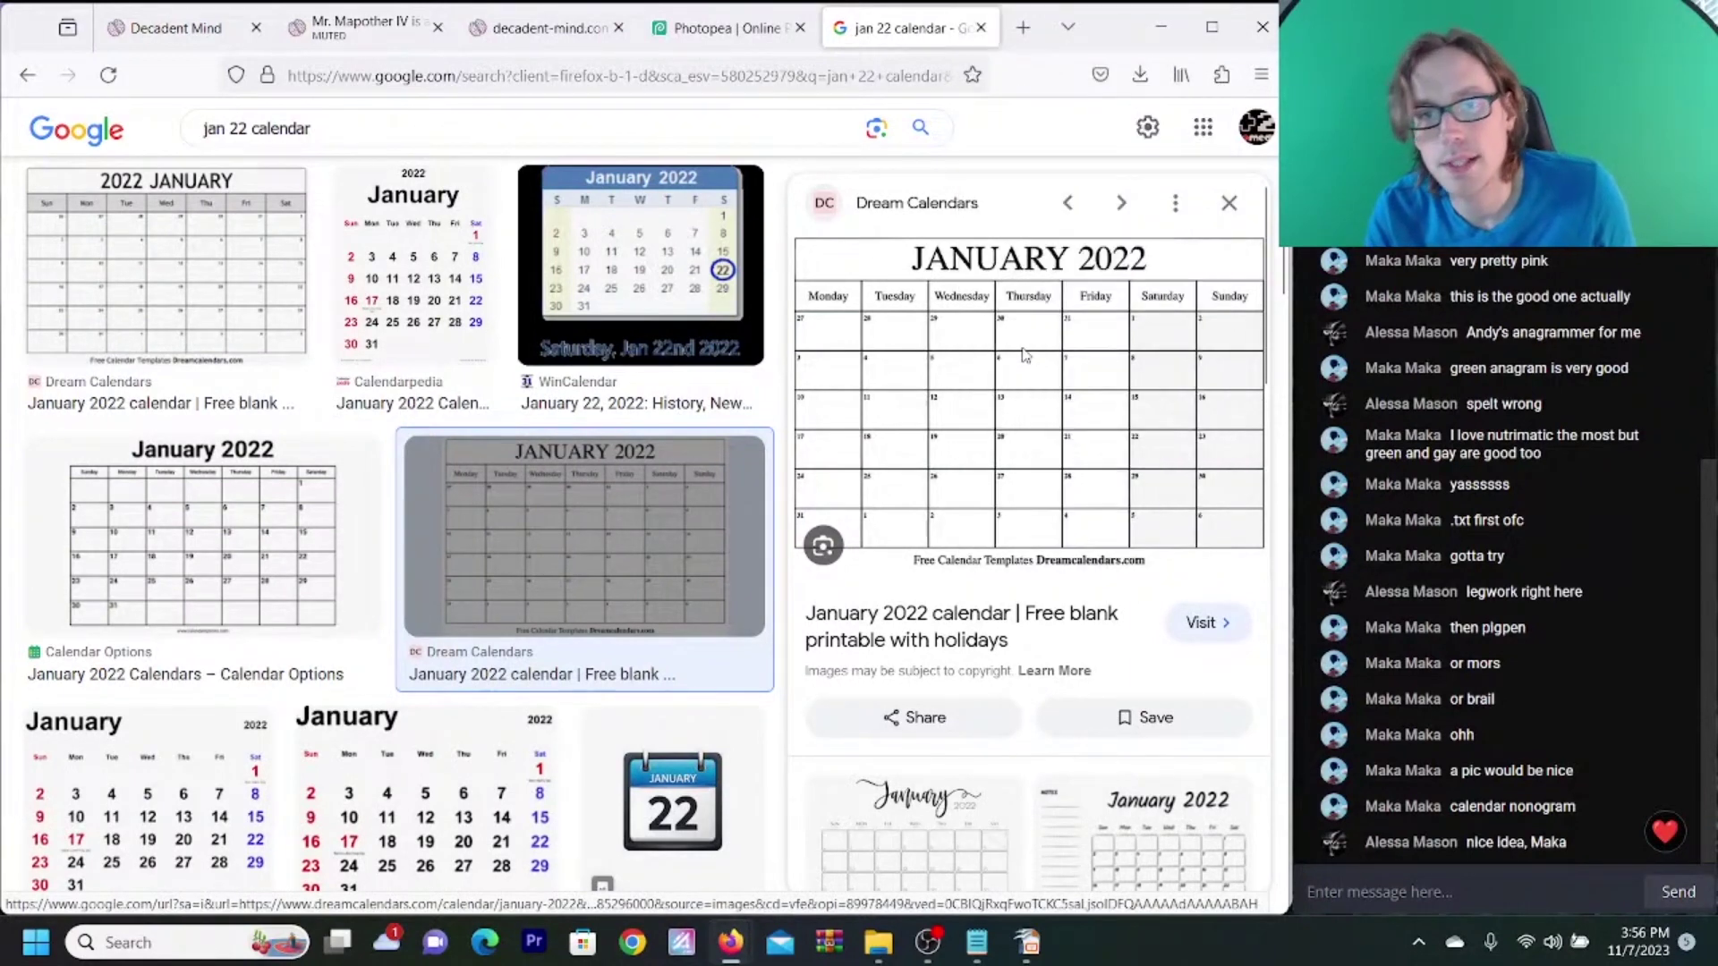
click(174, 27)
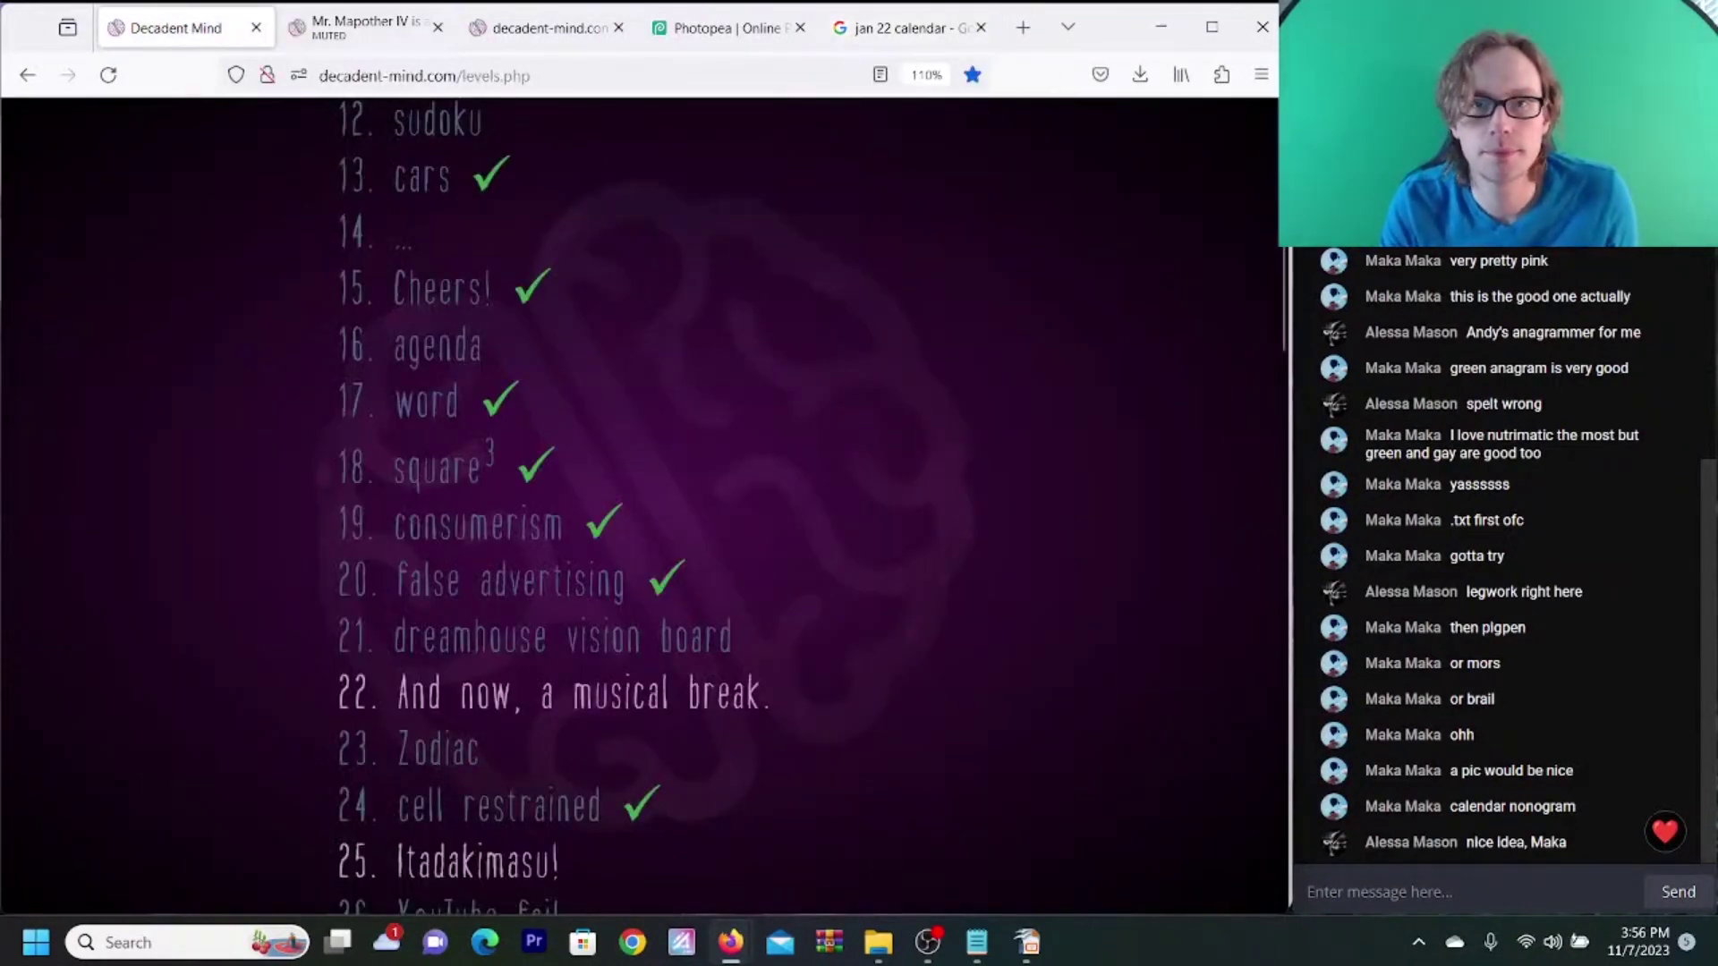
click(721, 28)
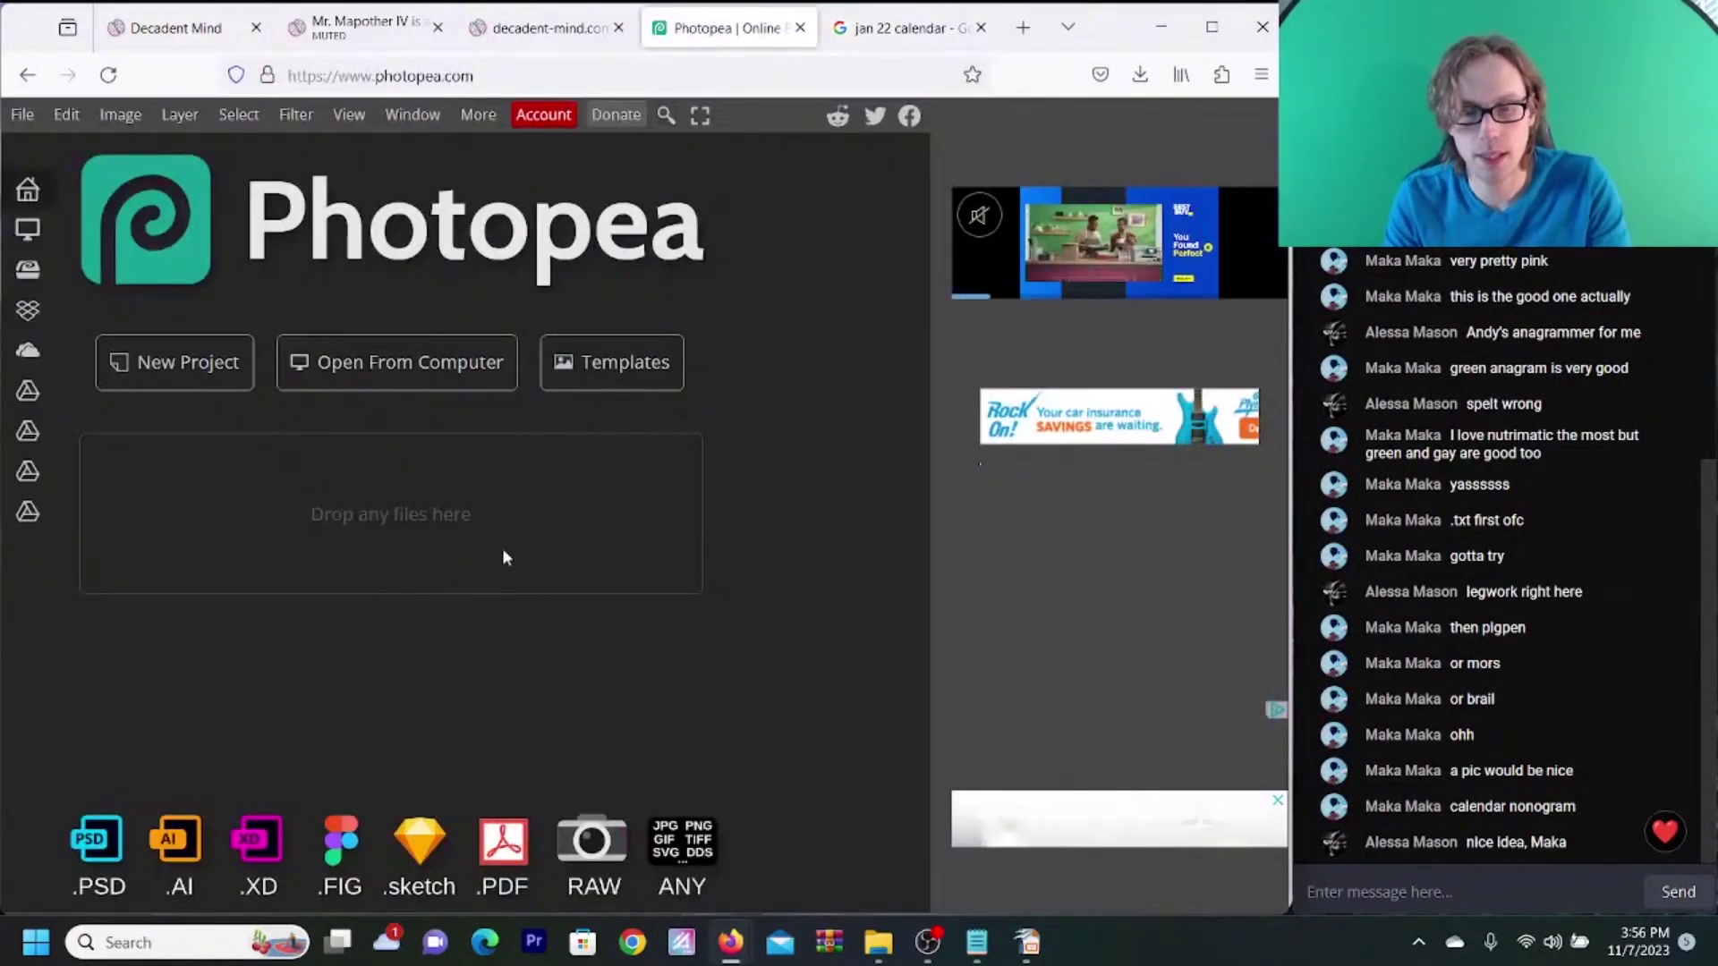
click(537, 40)
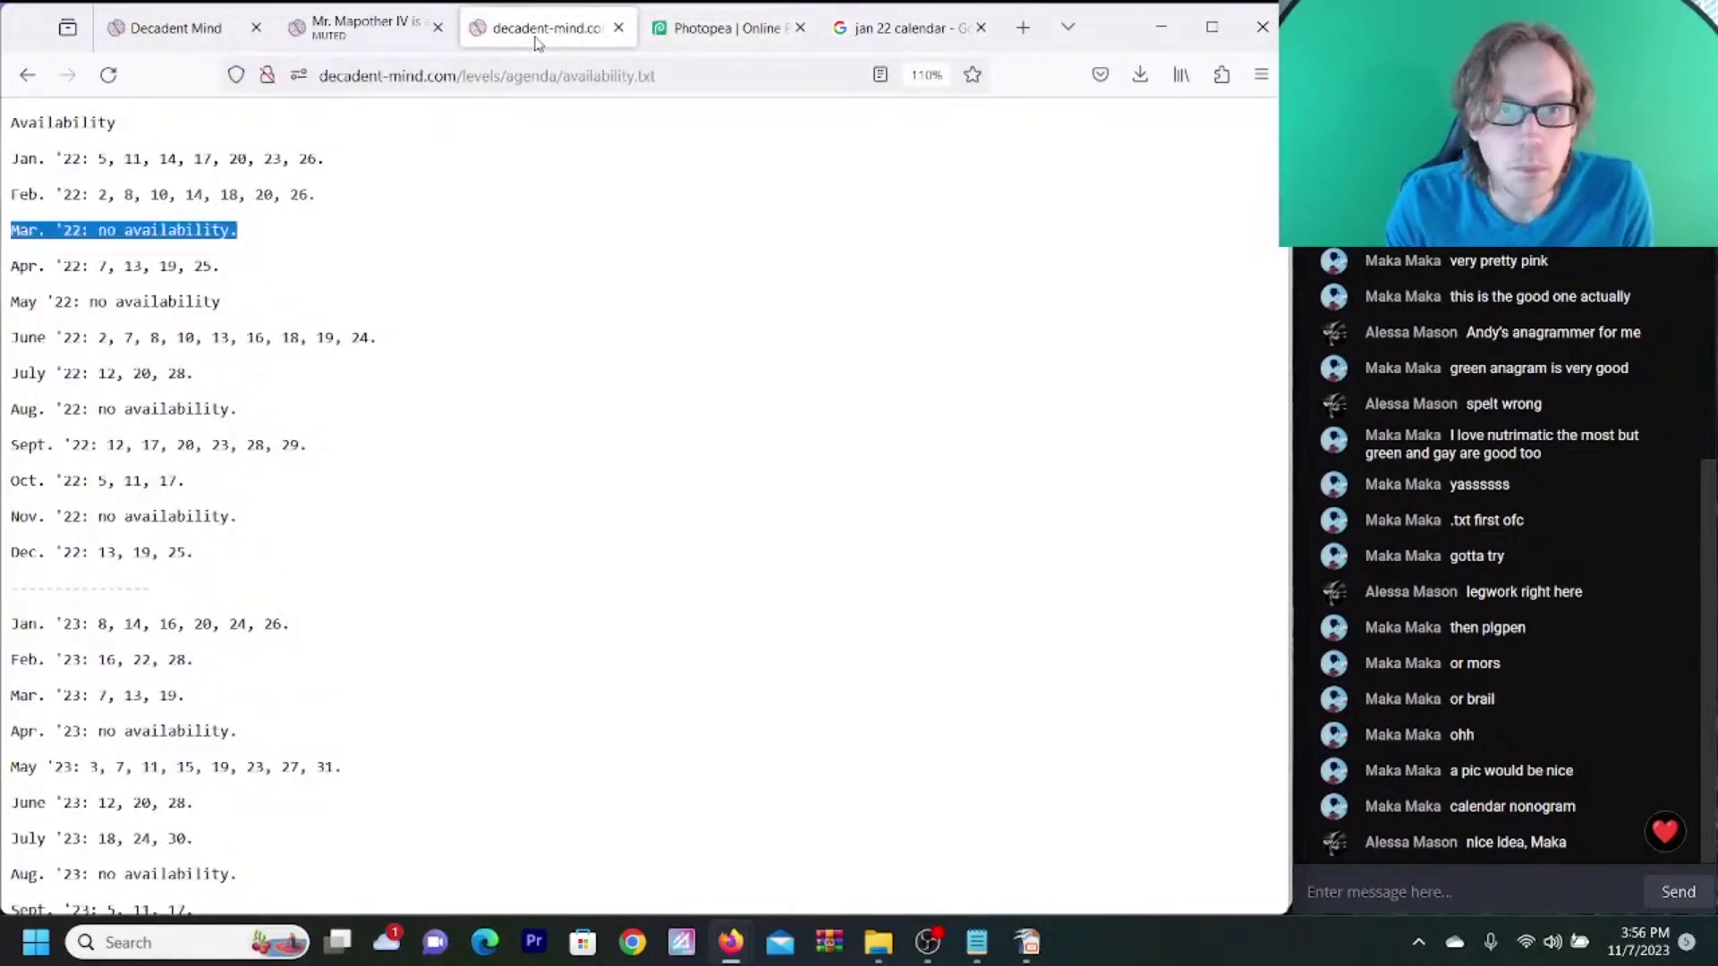
click(739, 34)
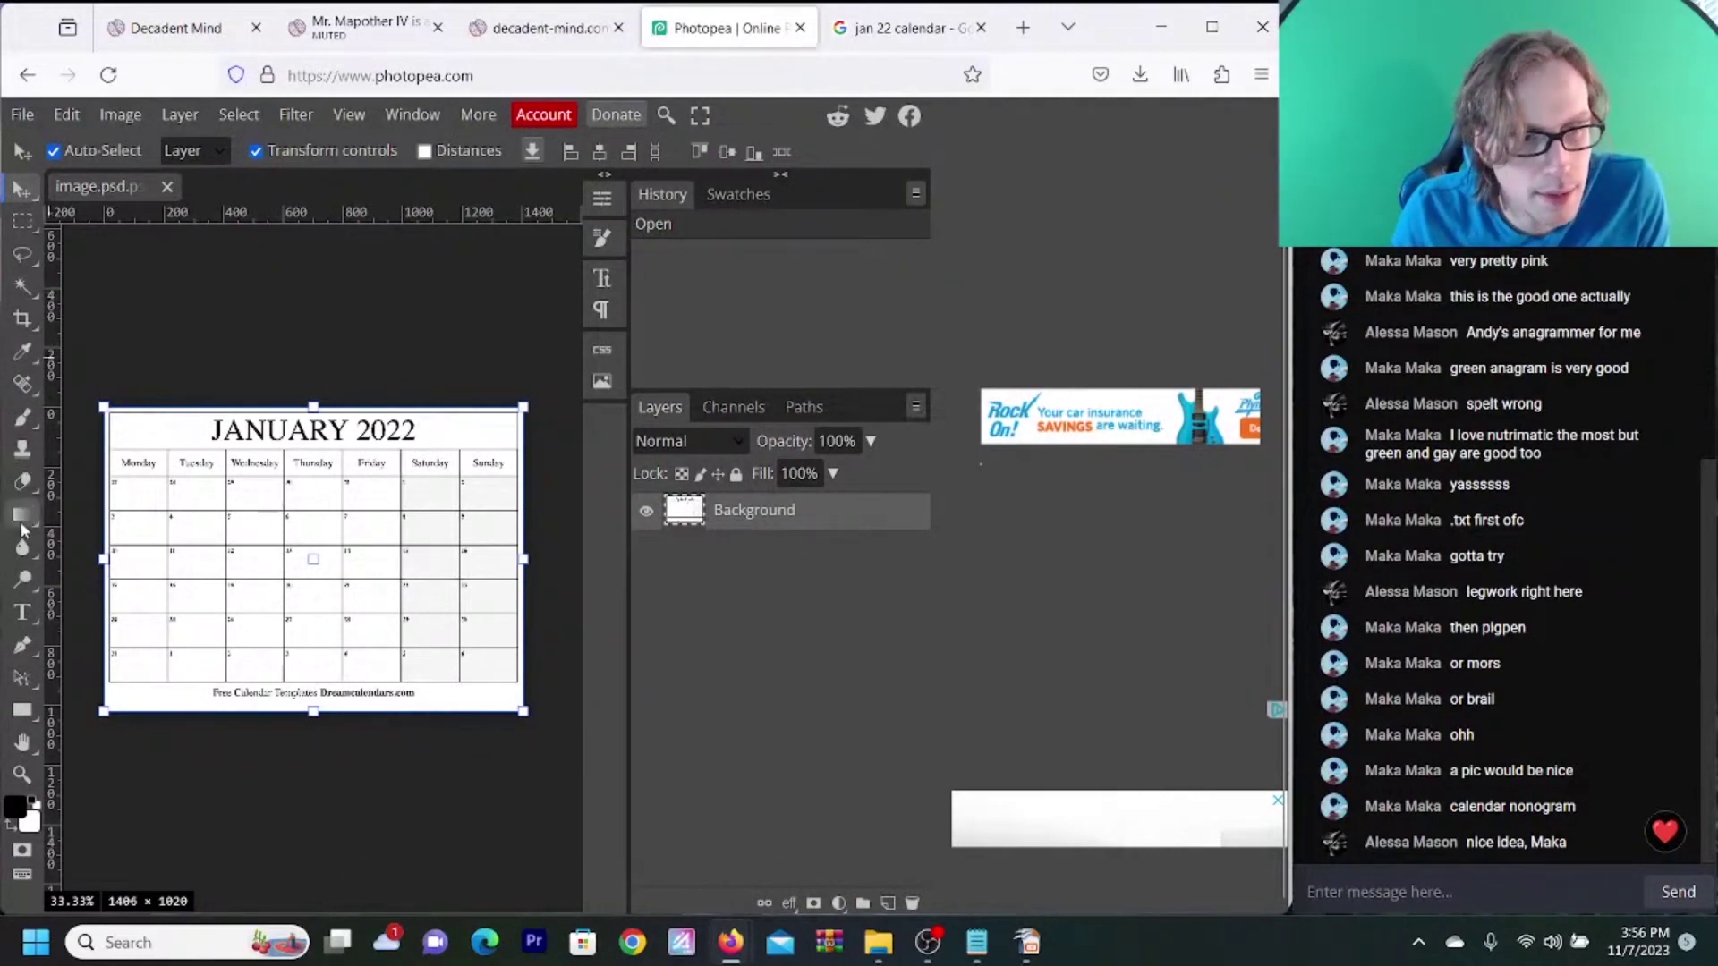
- Switch from the Gradient tool to the Paint Bucket tool
click(22, 524)
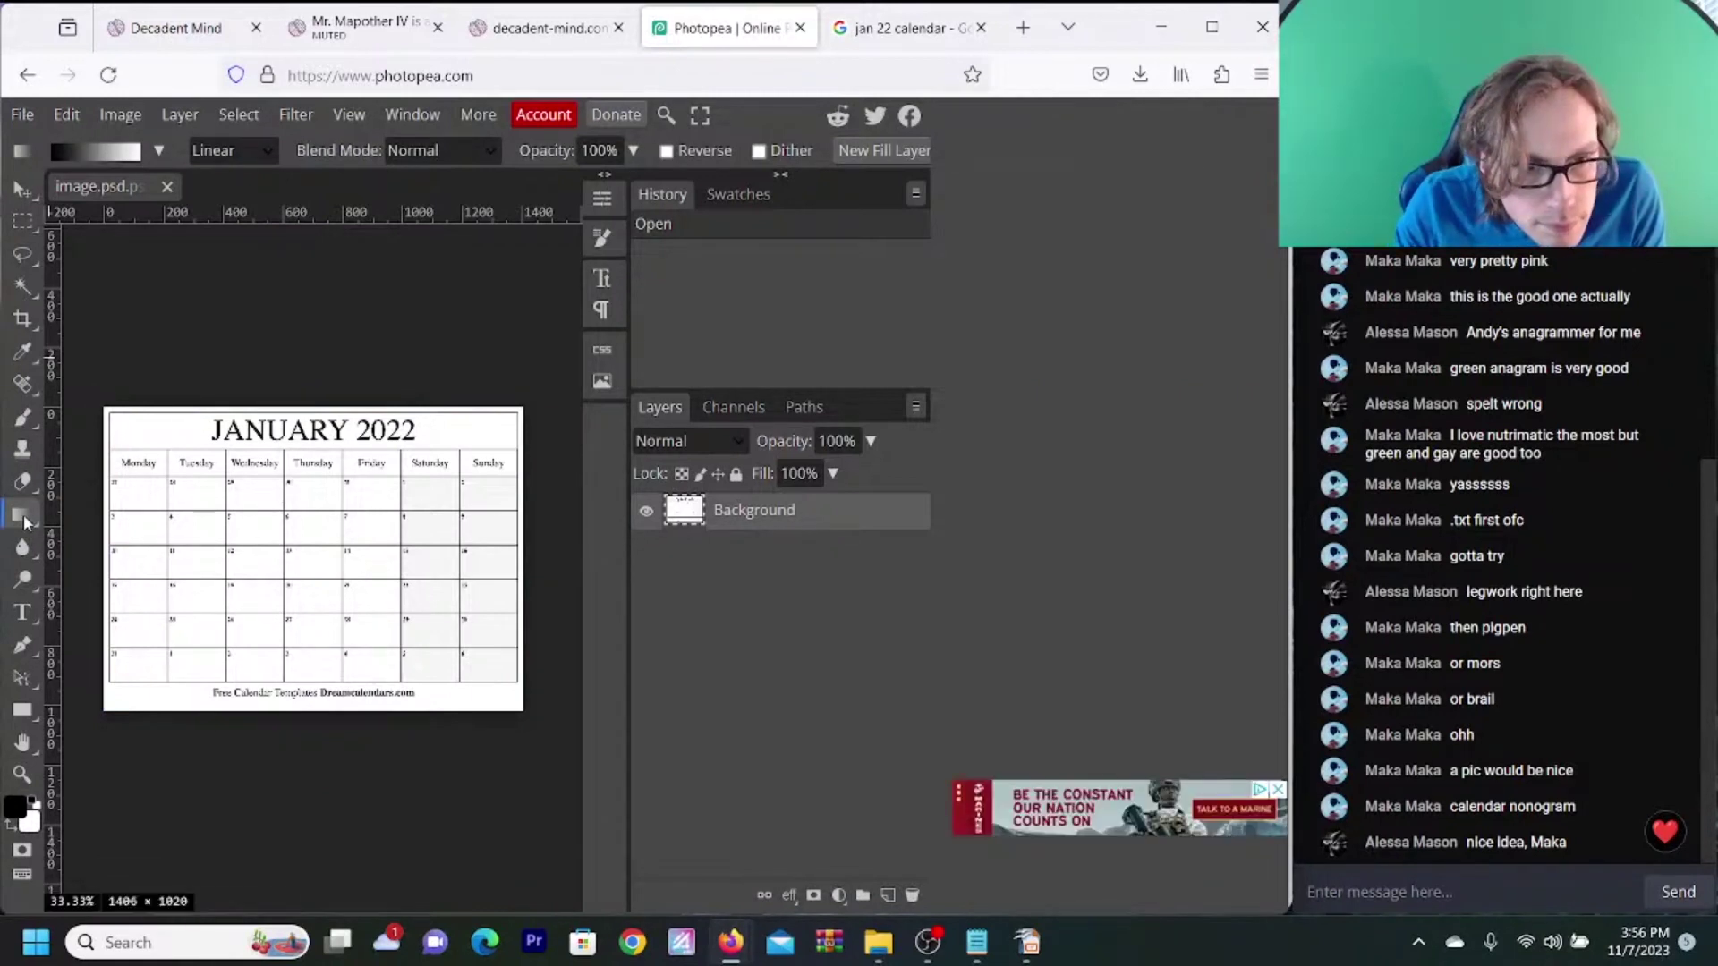
right_click(25, 522)
click(83, 556)
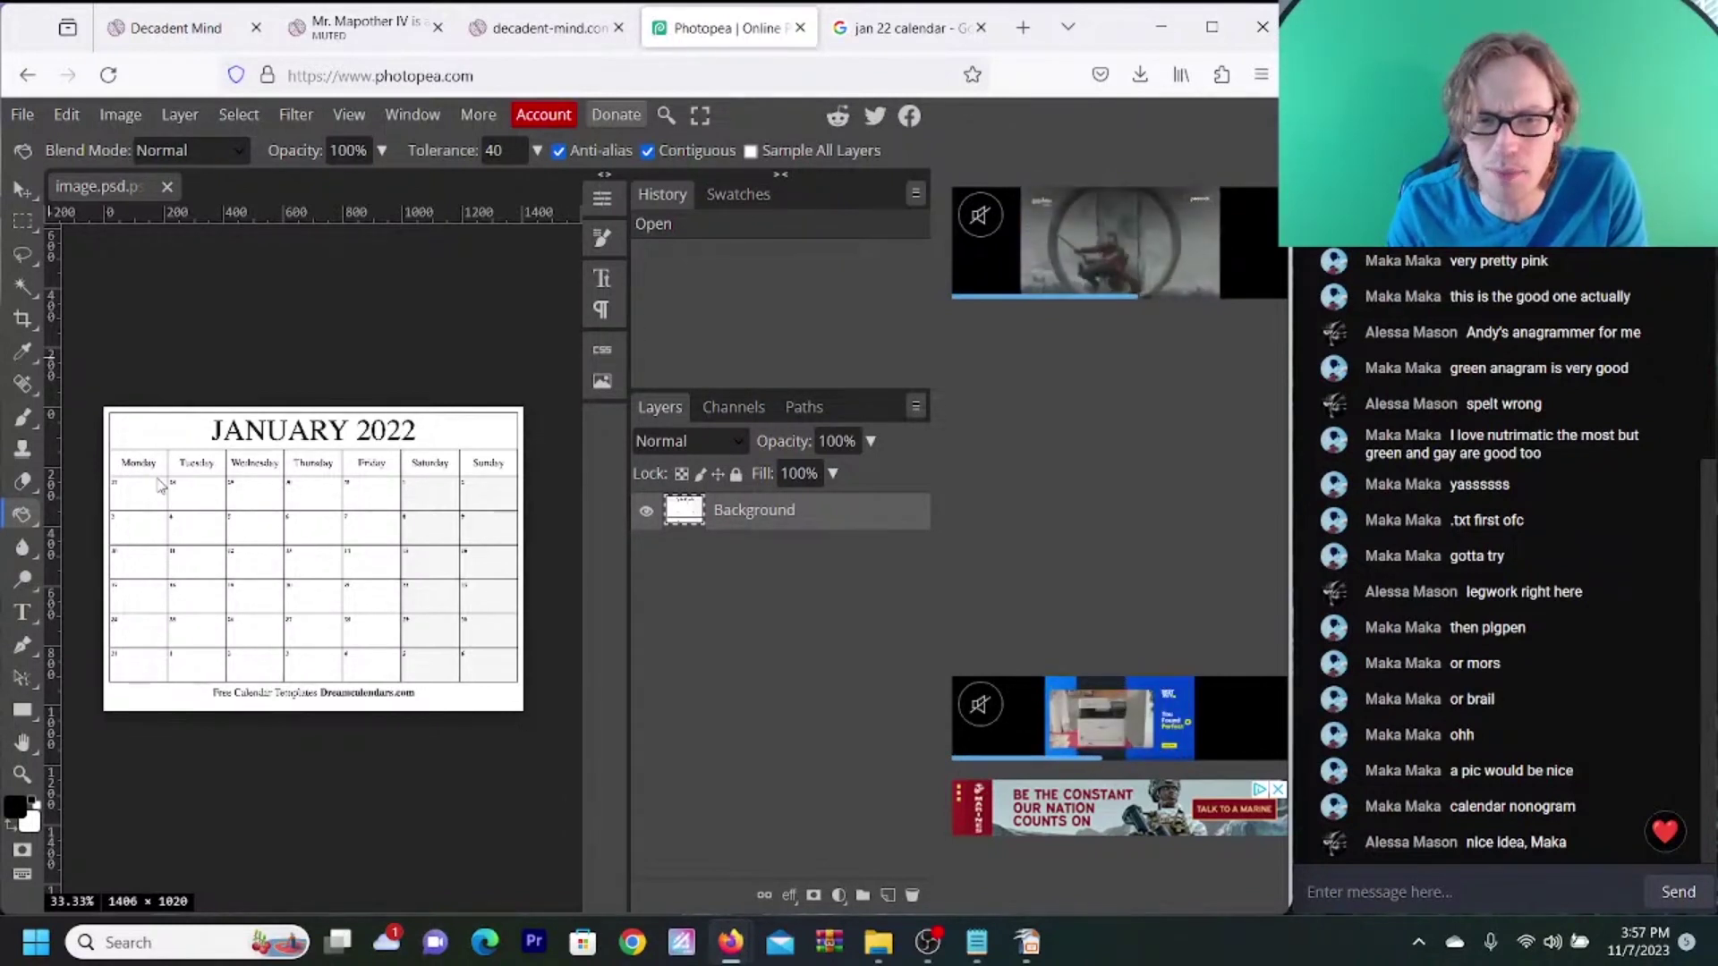
- Close the Monday-first calendar document and copy the Sunday-first January 2022 calendar image from the Calendar Options search result
click(167, 186)
click(575, 19)
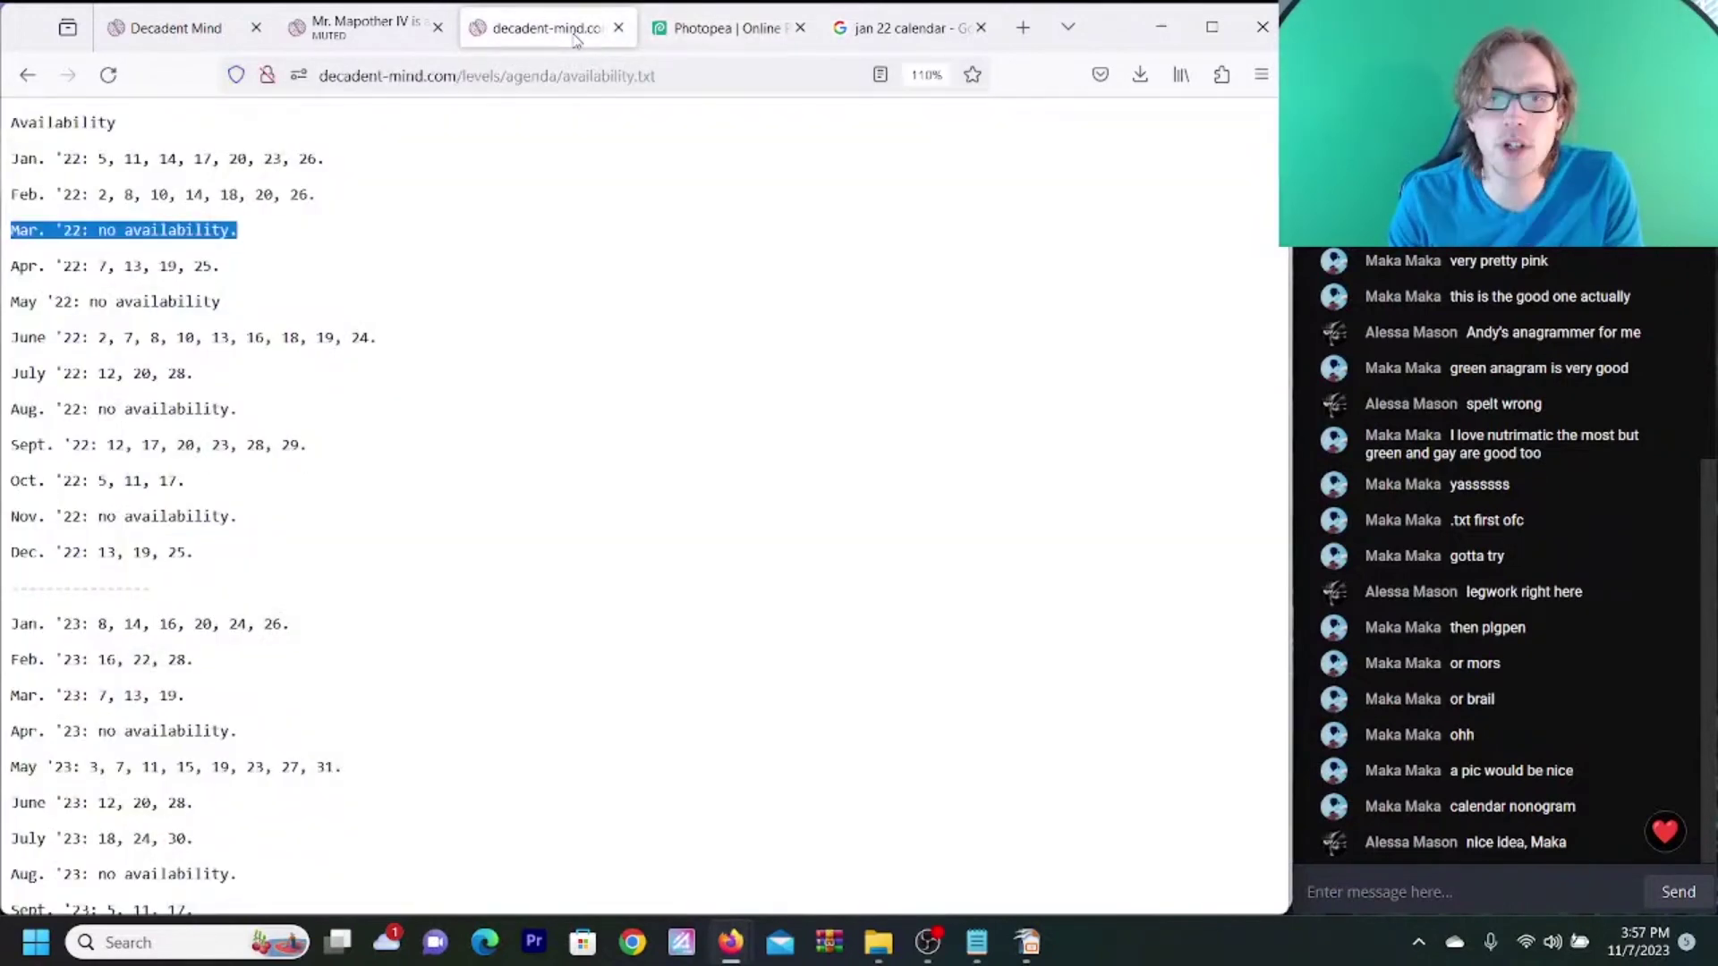
click(909, 34)
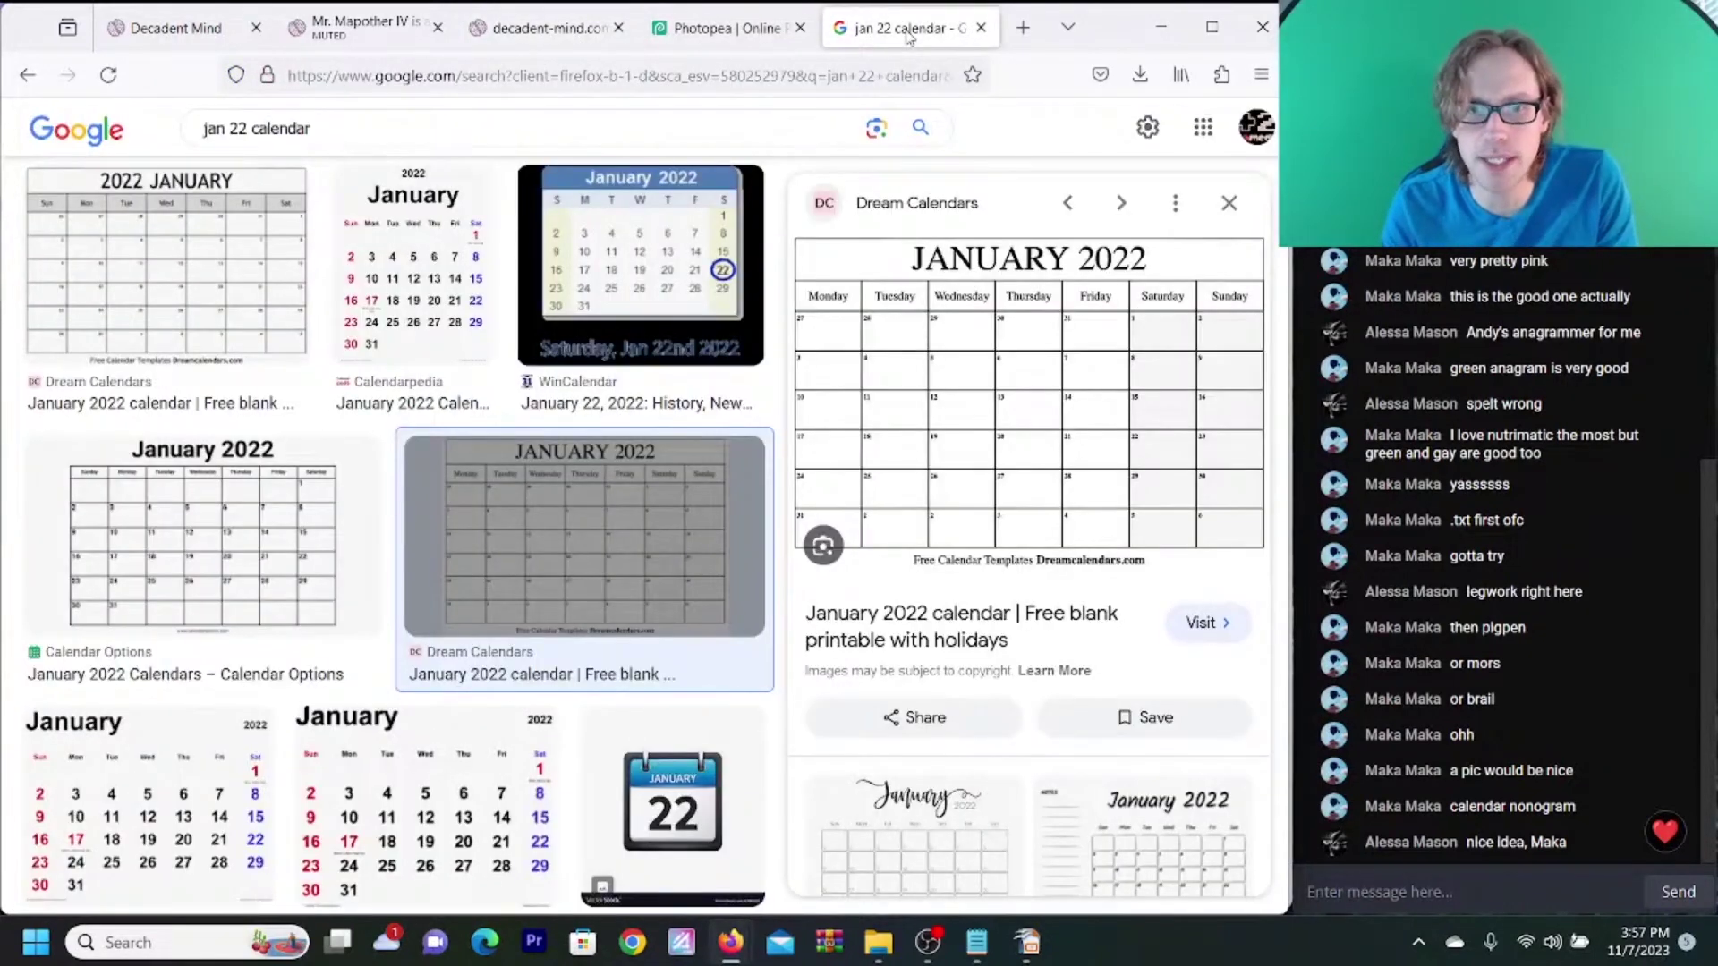
click(211, 498)
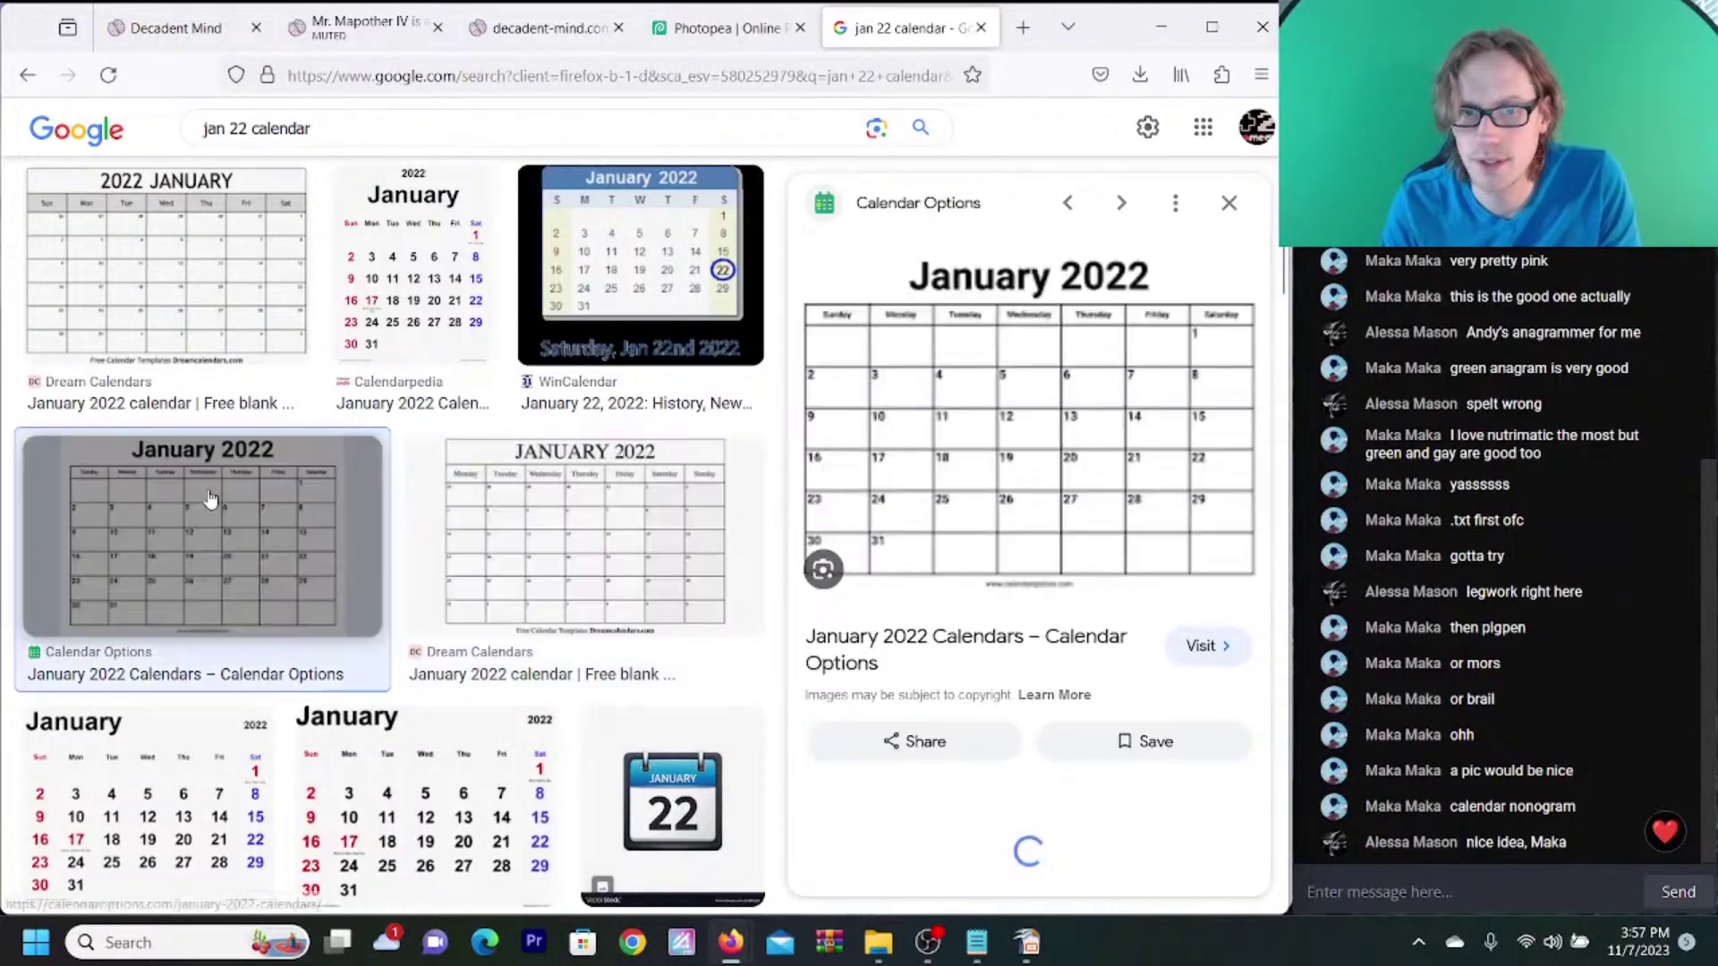
right_click(1014, 450)
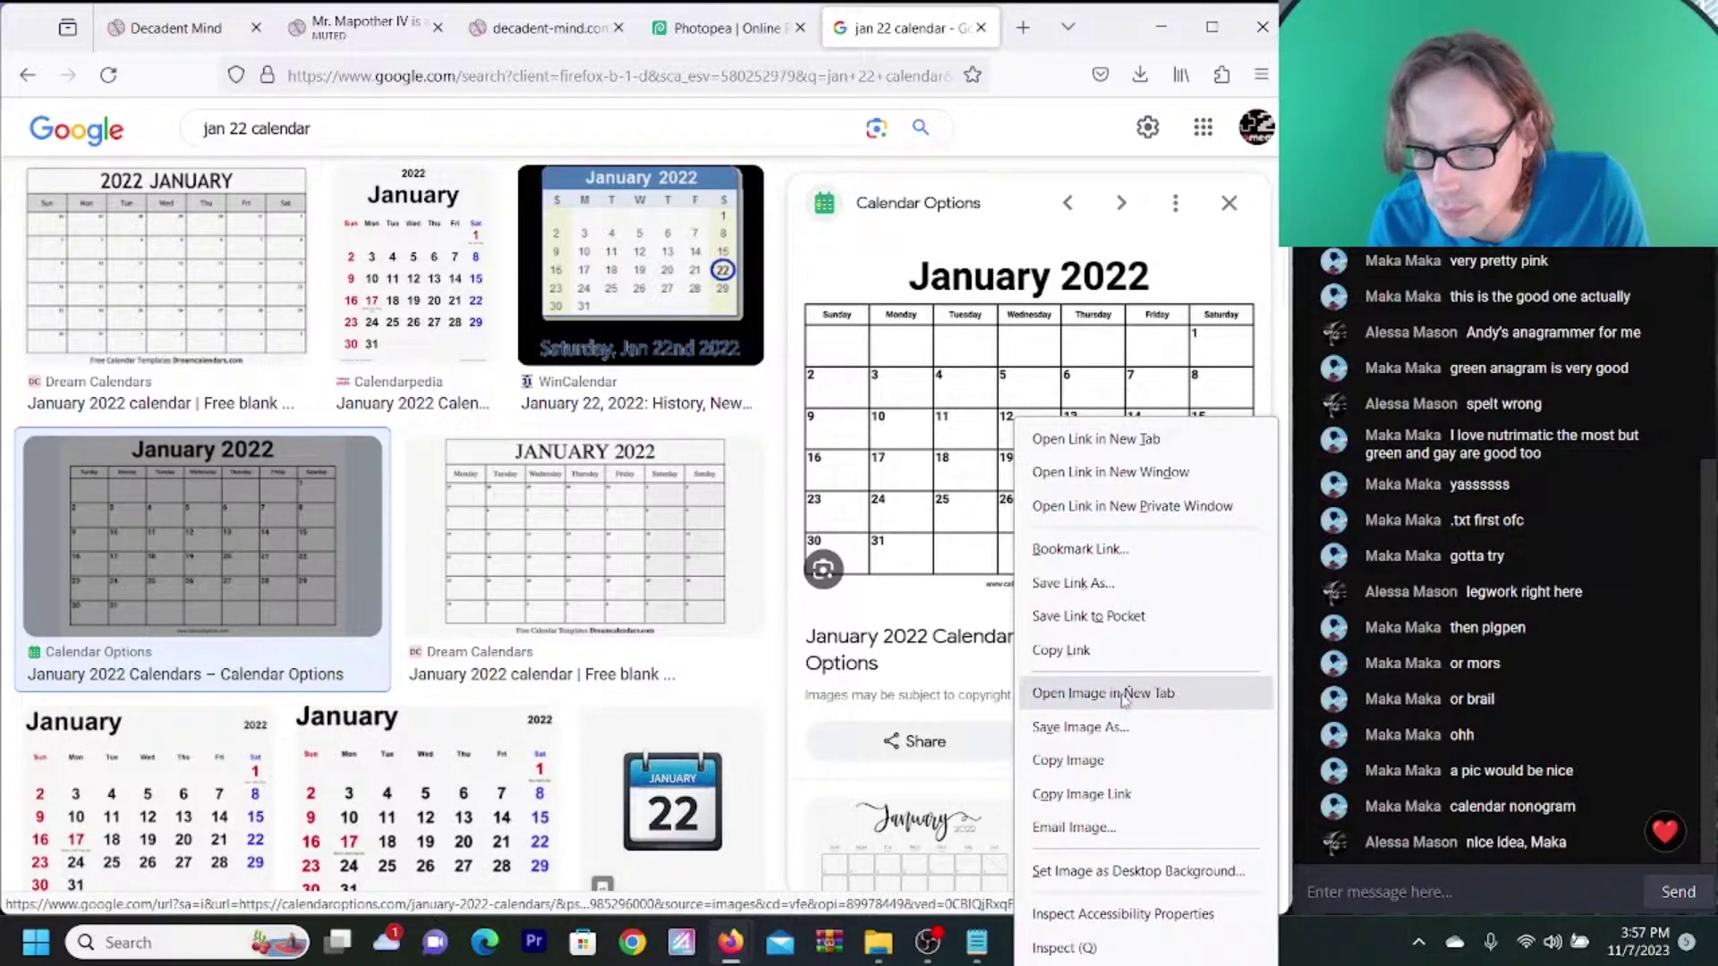
click(1069, 761)
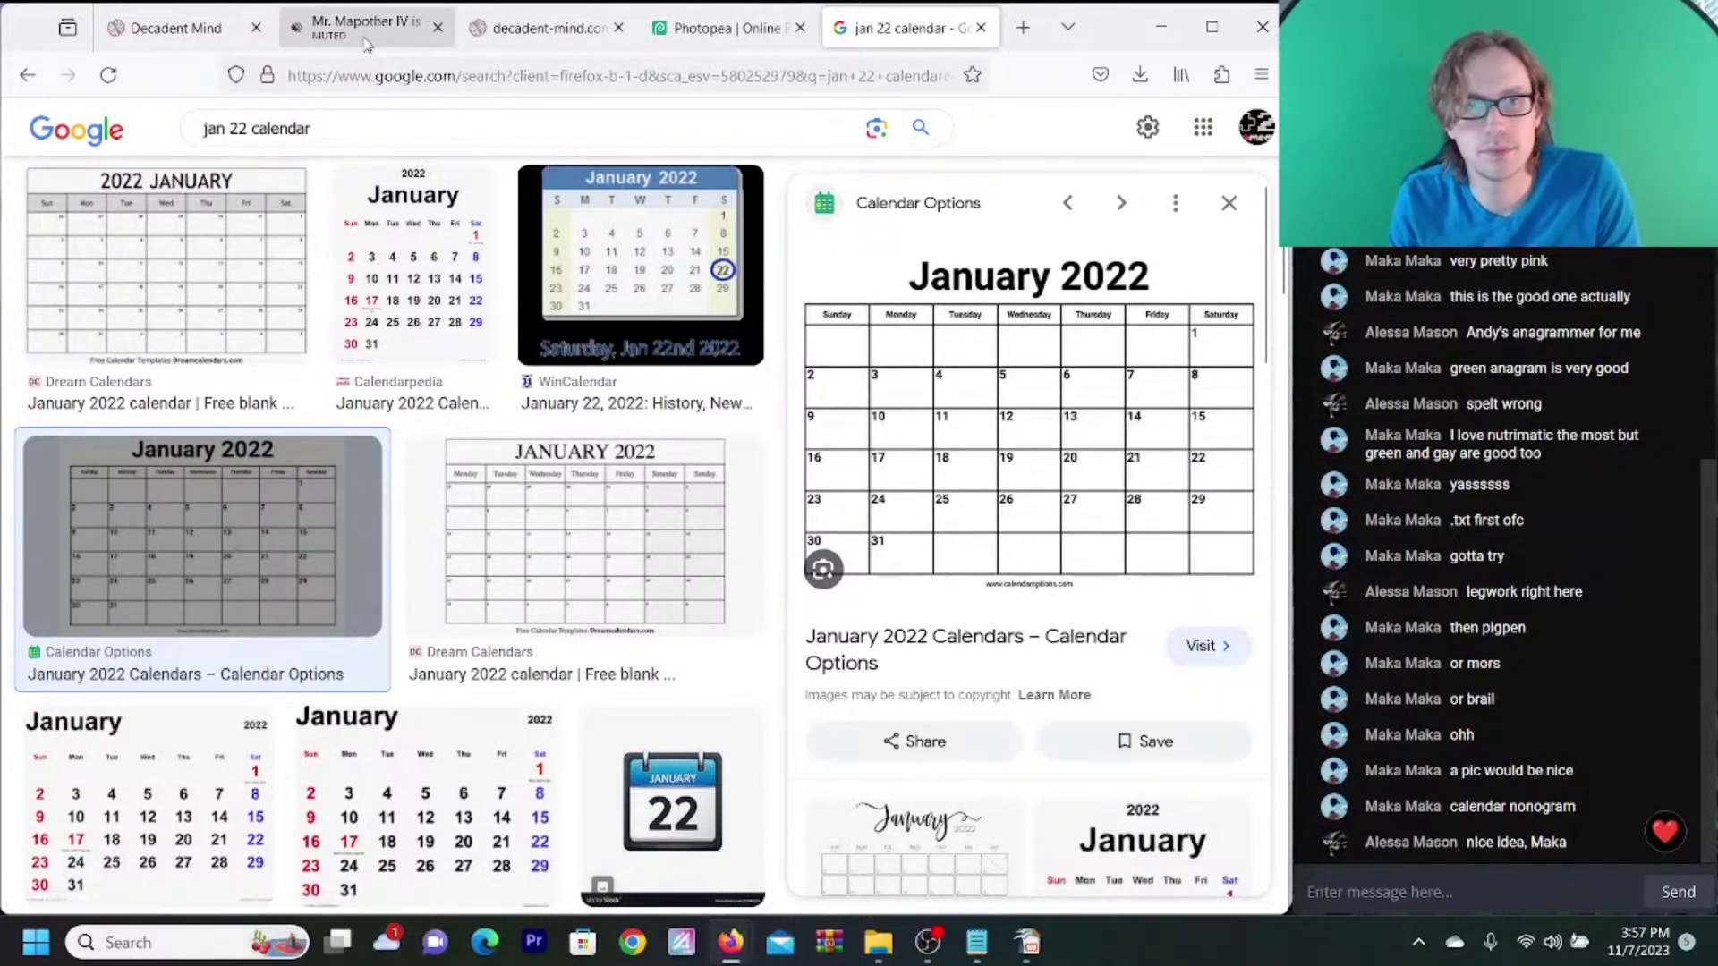
- Paste the Sunday-first January 2022 calendar into Photopea, discarding the unsaved document that holds the Monday-first calendar
click(680, 34)
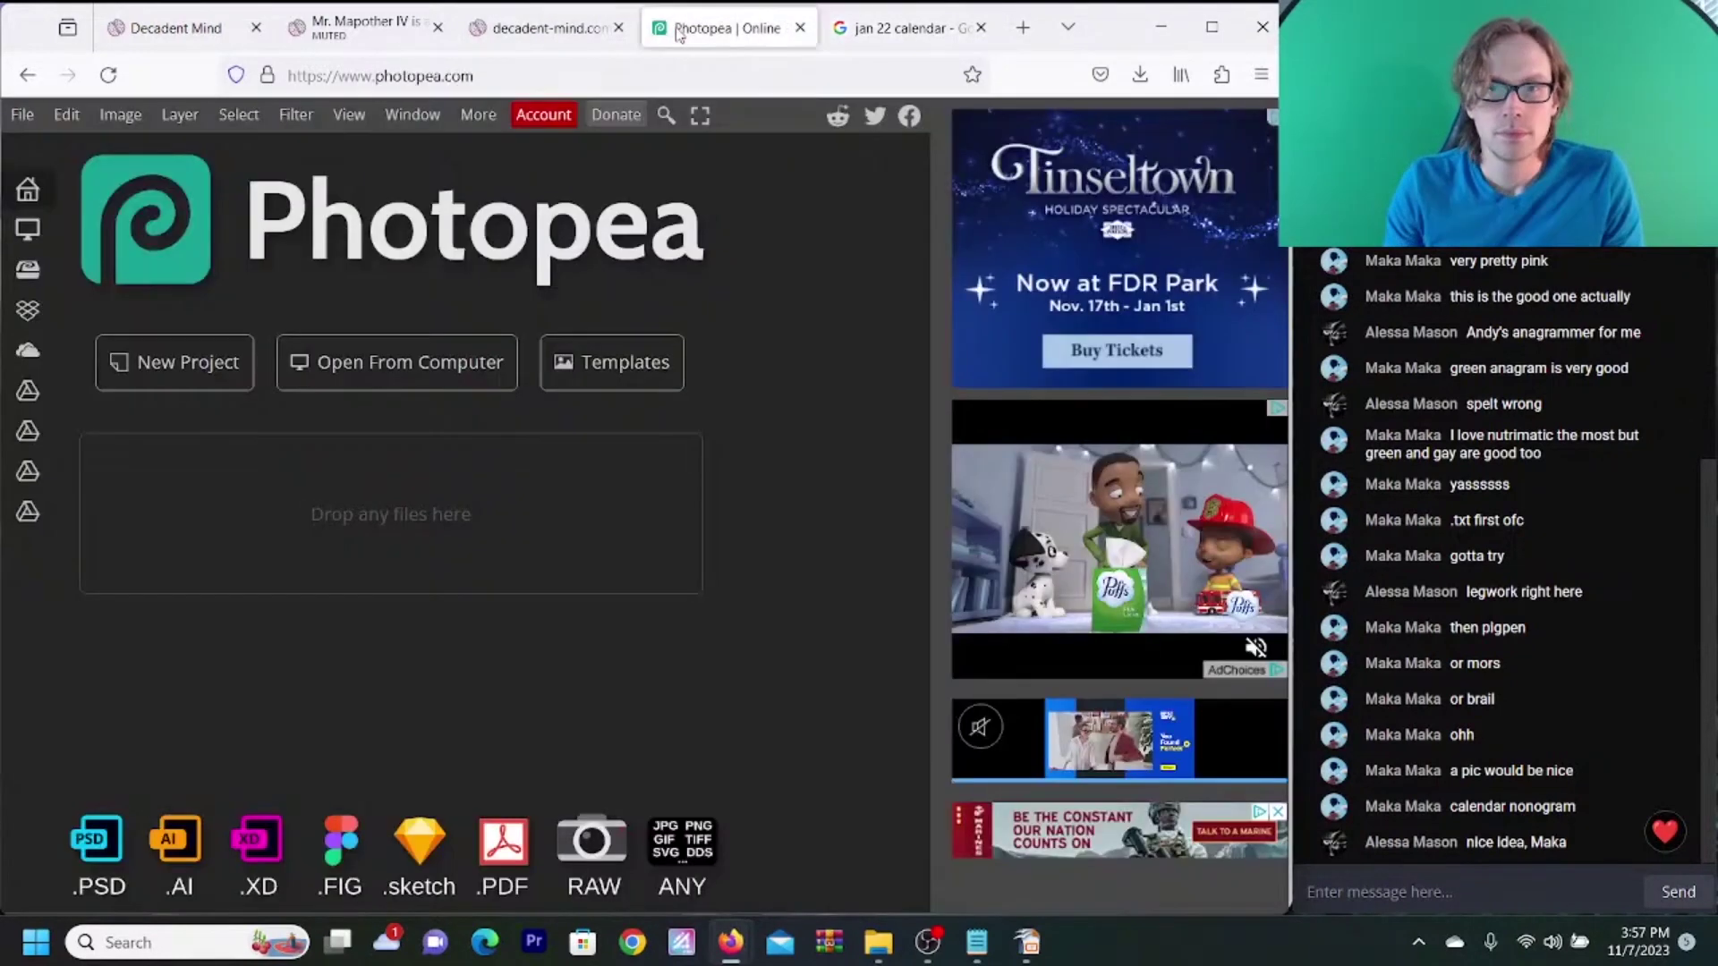
key(ctrl+v)
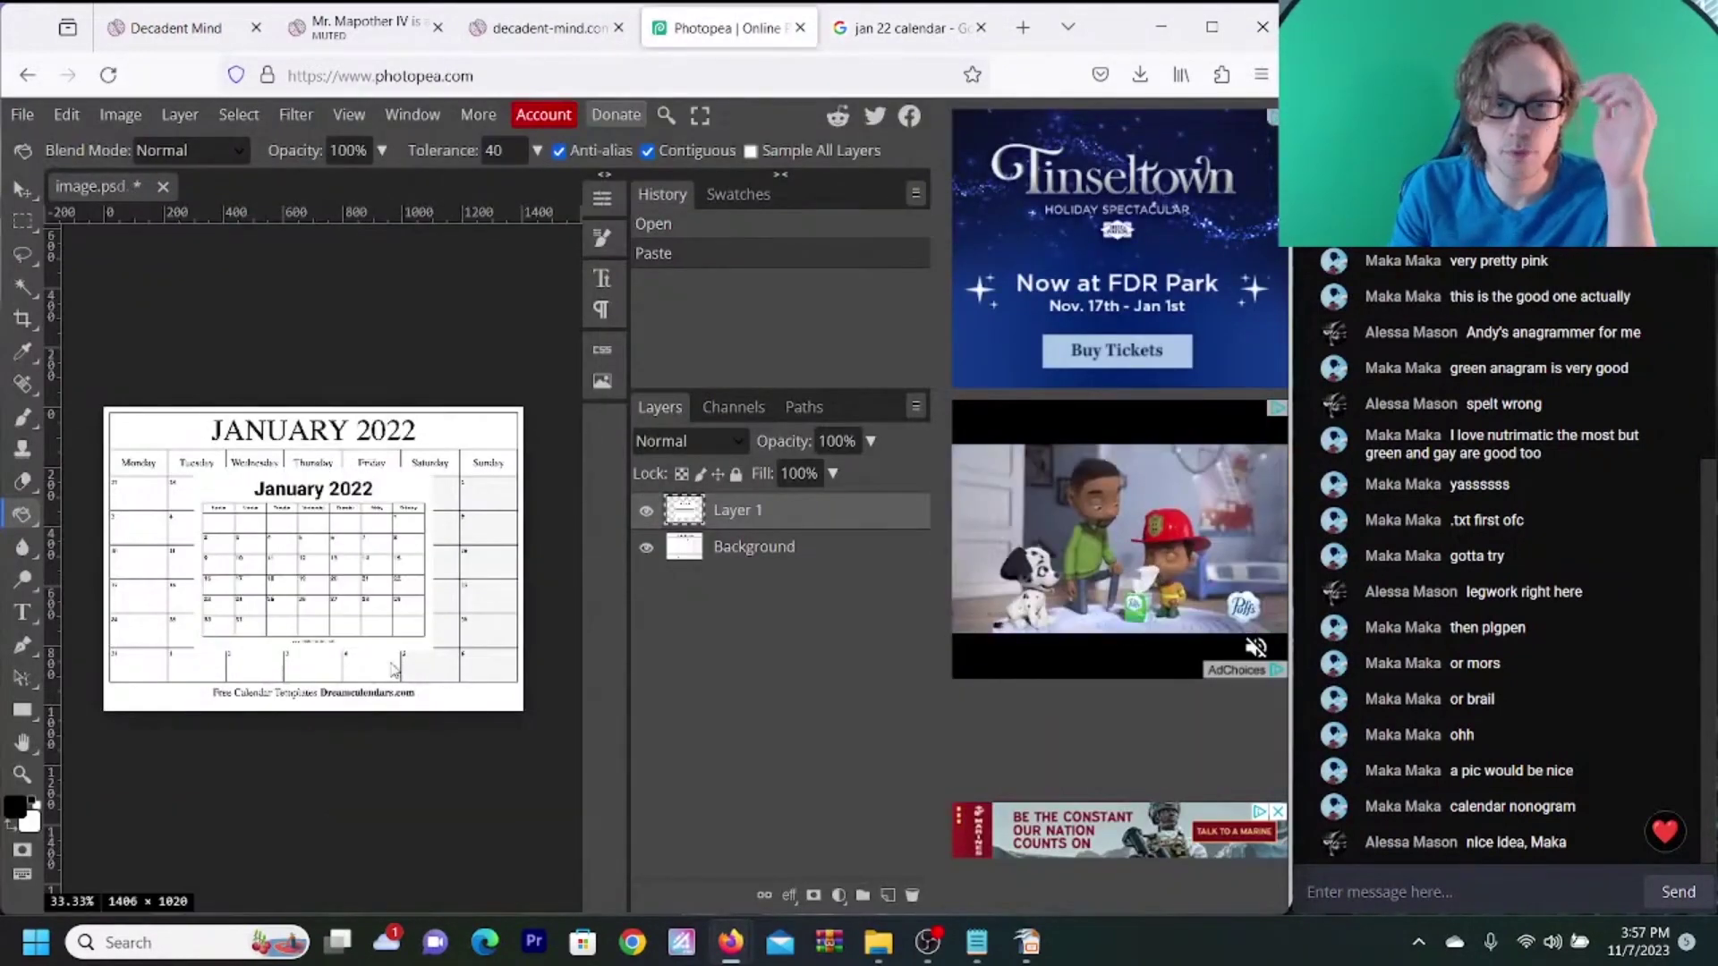
click(163, 186)
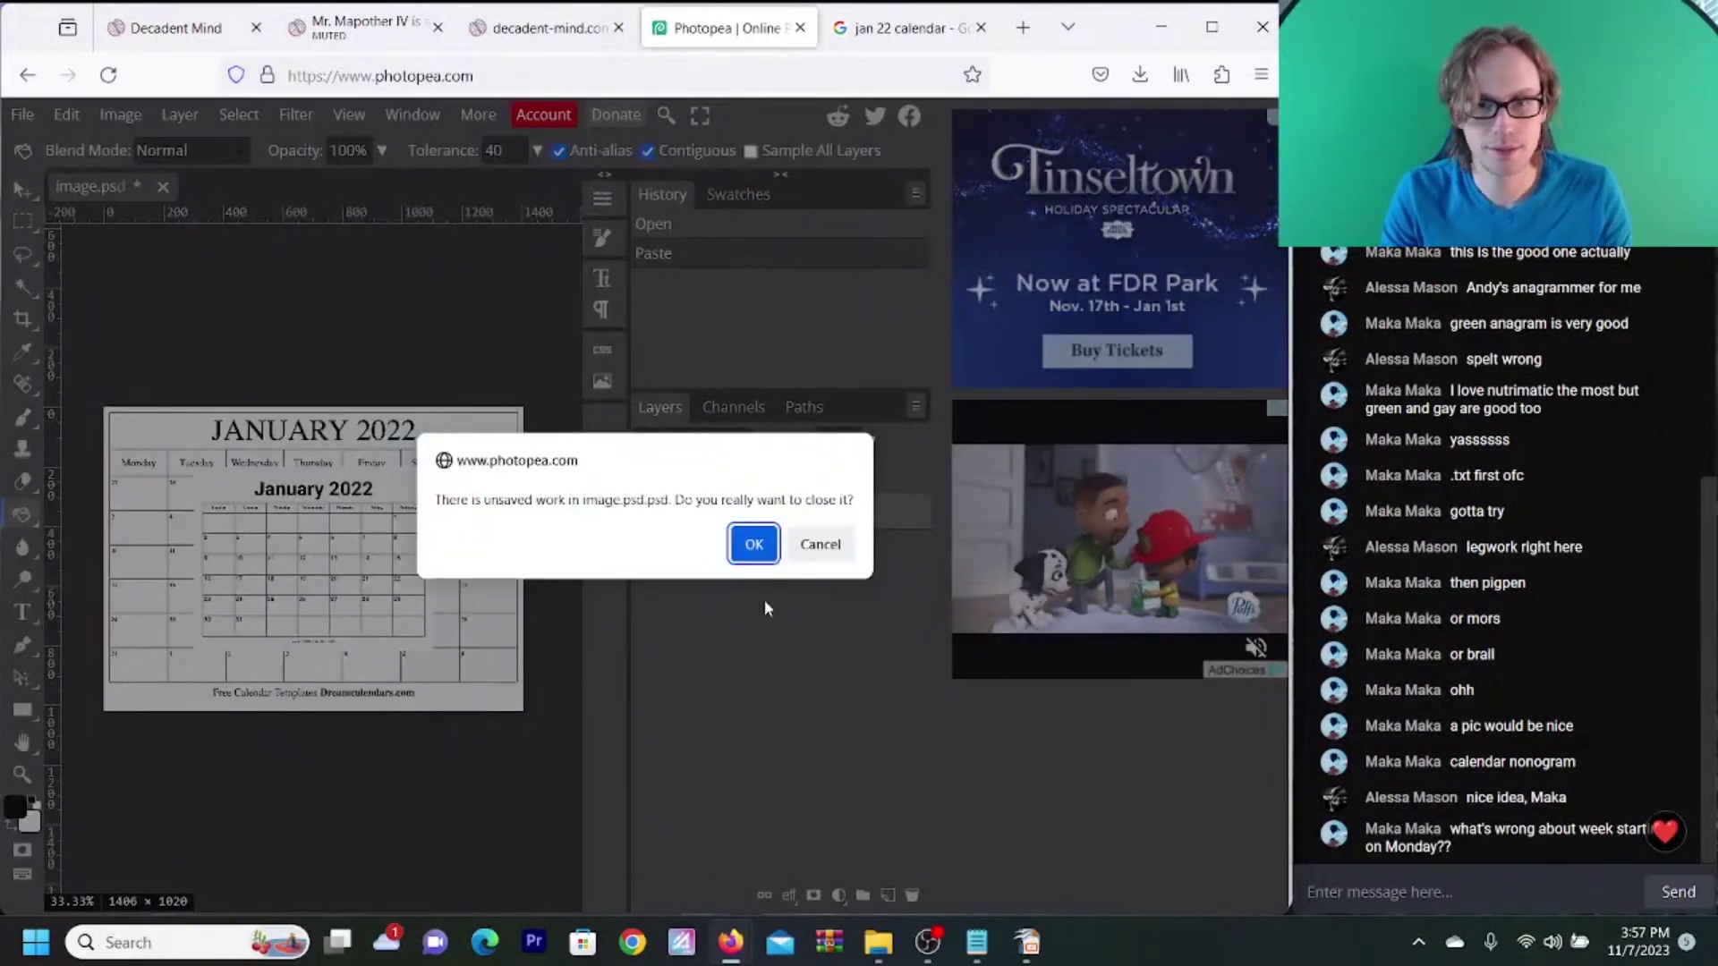
click(754, 542)
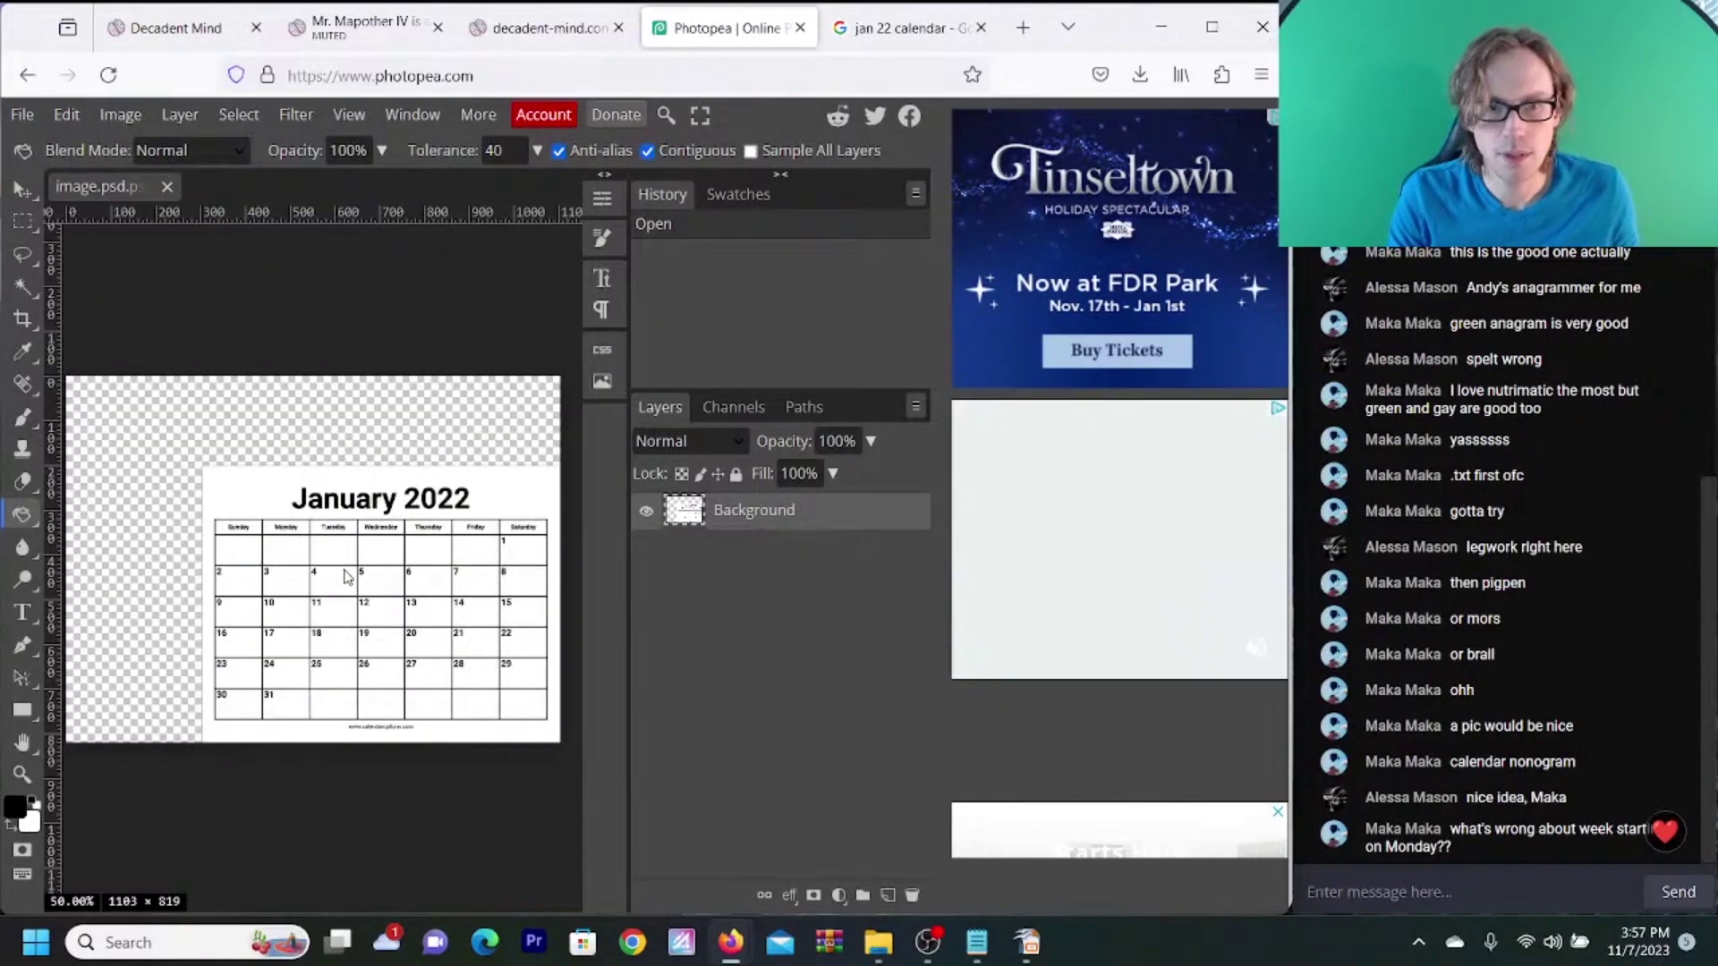
- Fill the 5 and 11 date cells of the January 2022 calendar with black, undoing the stray fill of the calendar's background
click(269, 512)
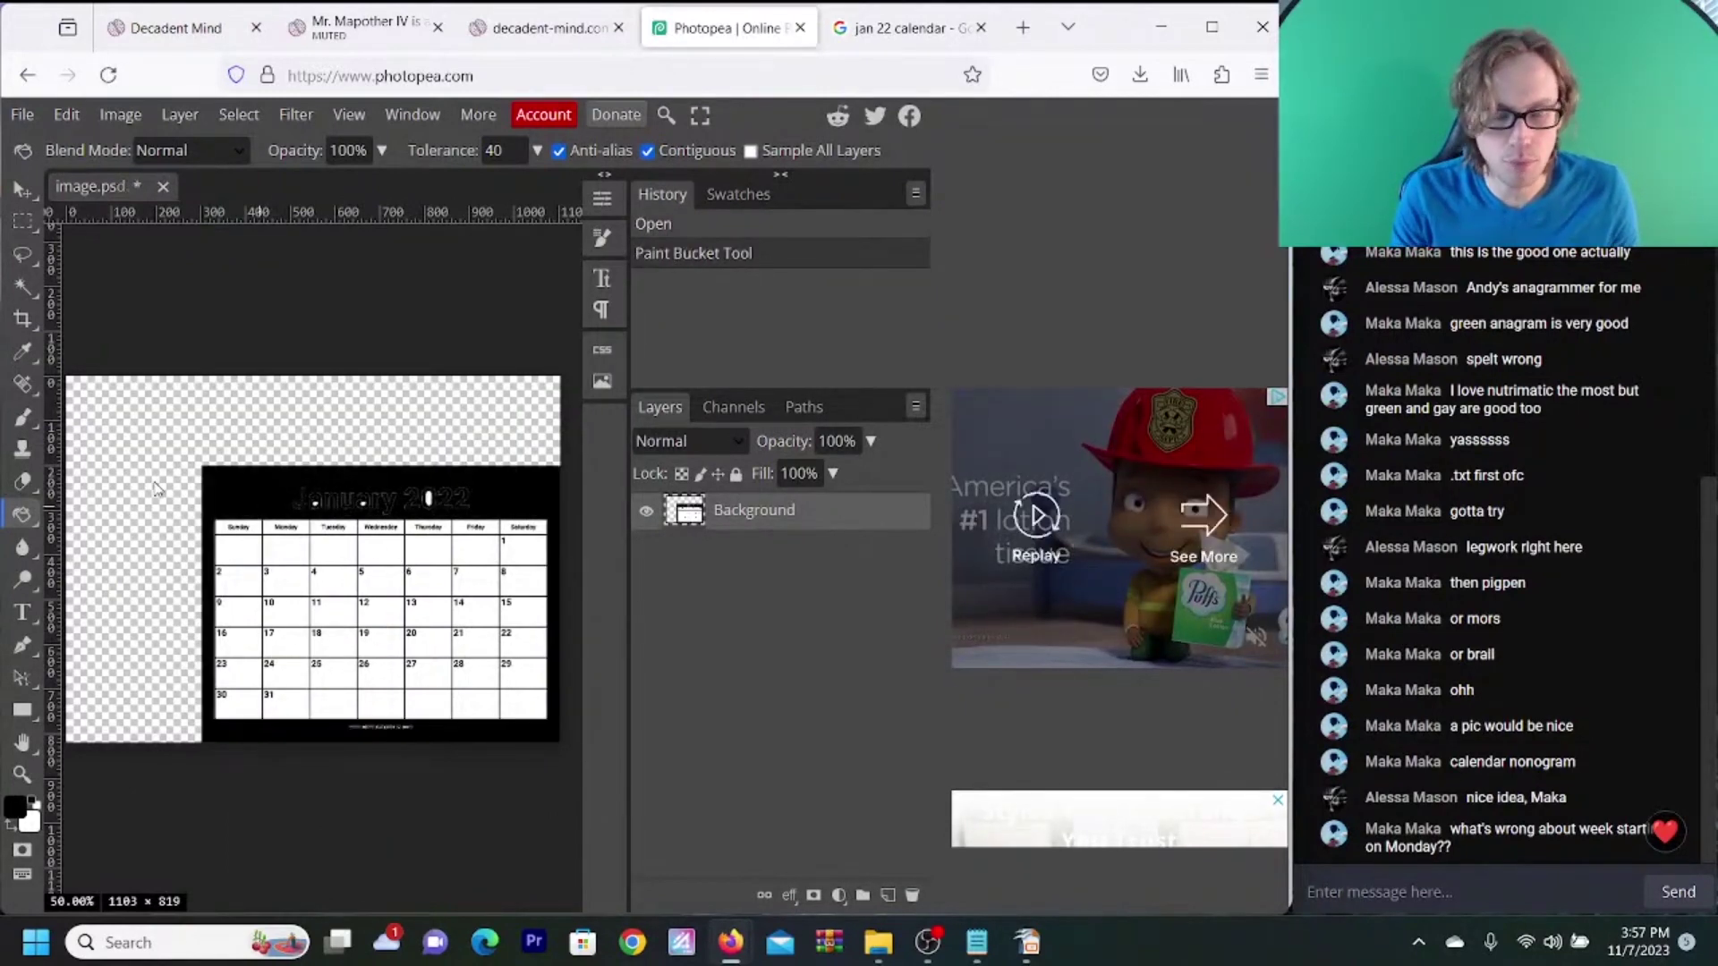
key(ctrl+z)
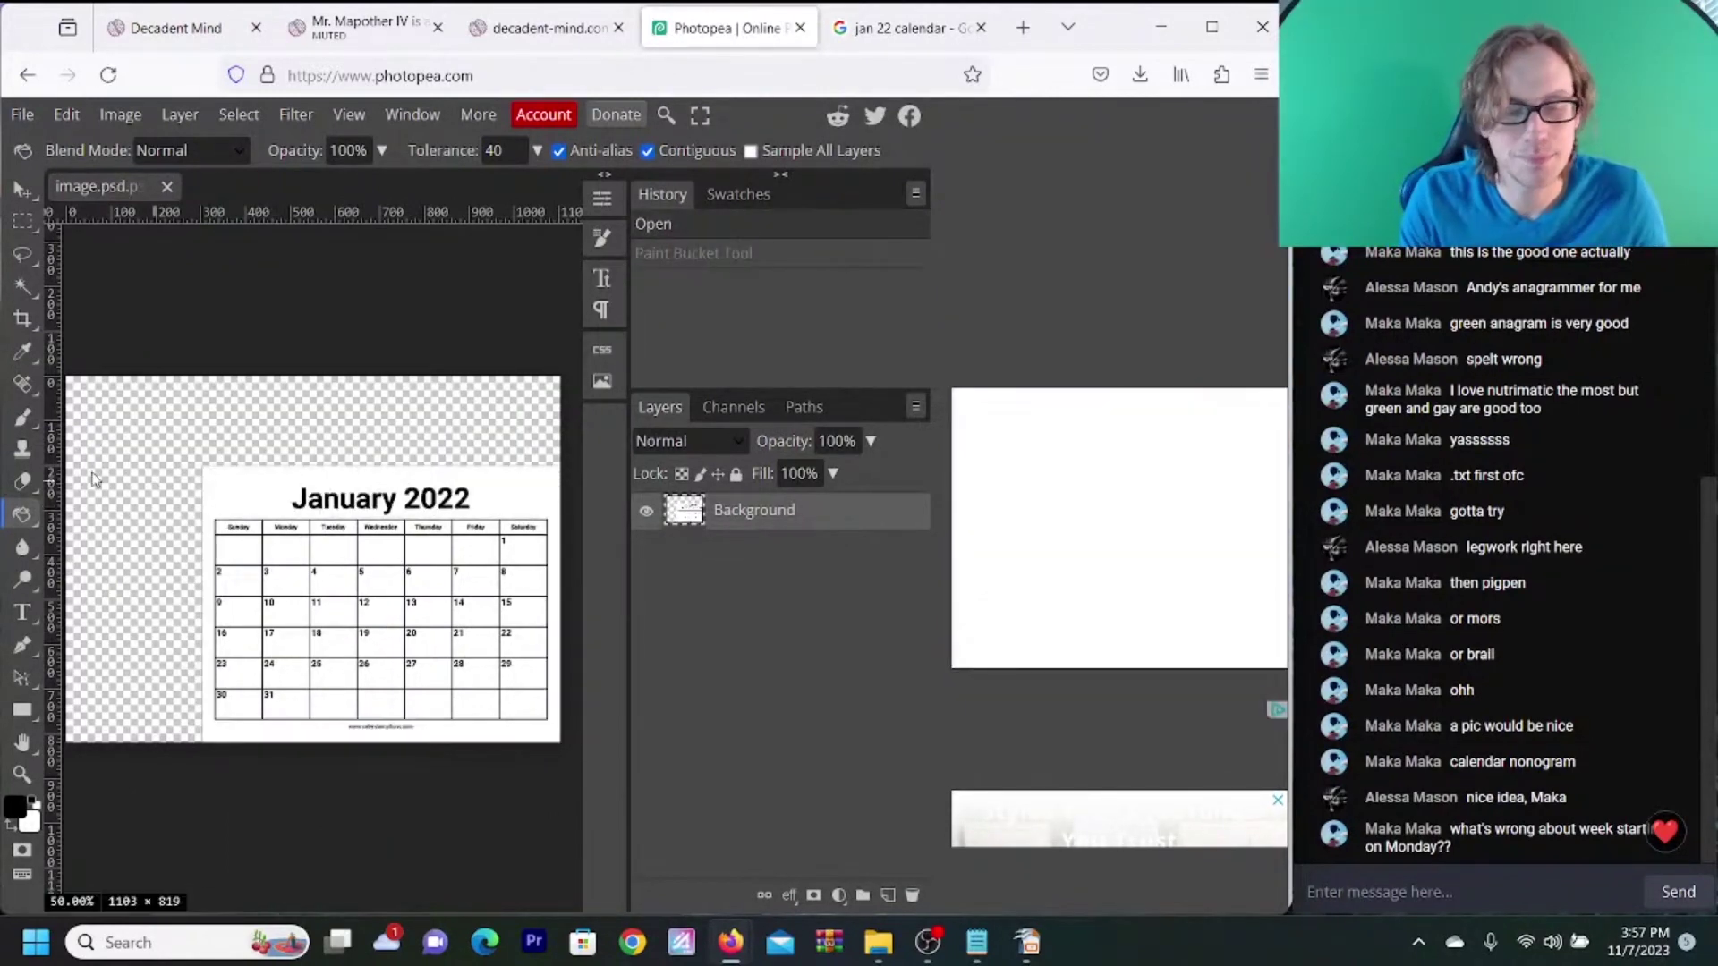
click(367, 587)
click(338, 621)
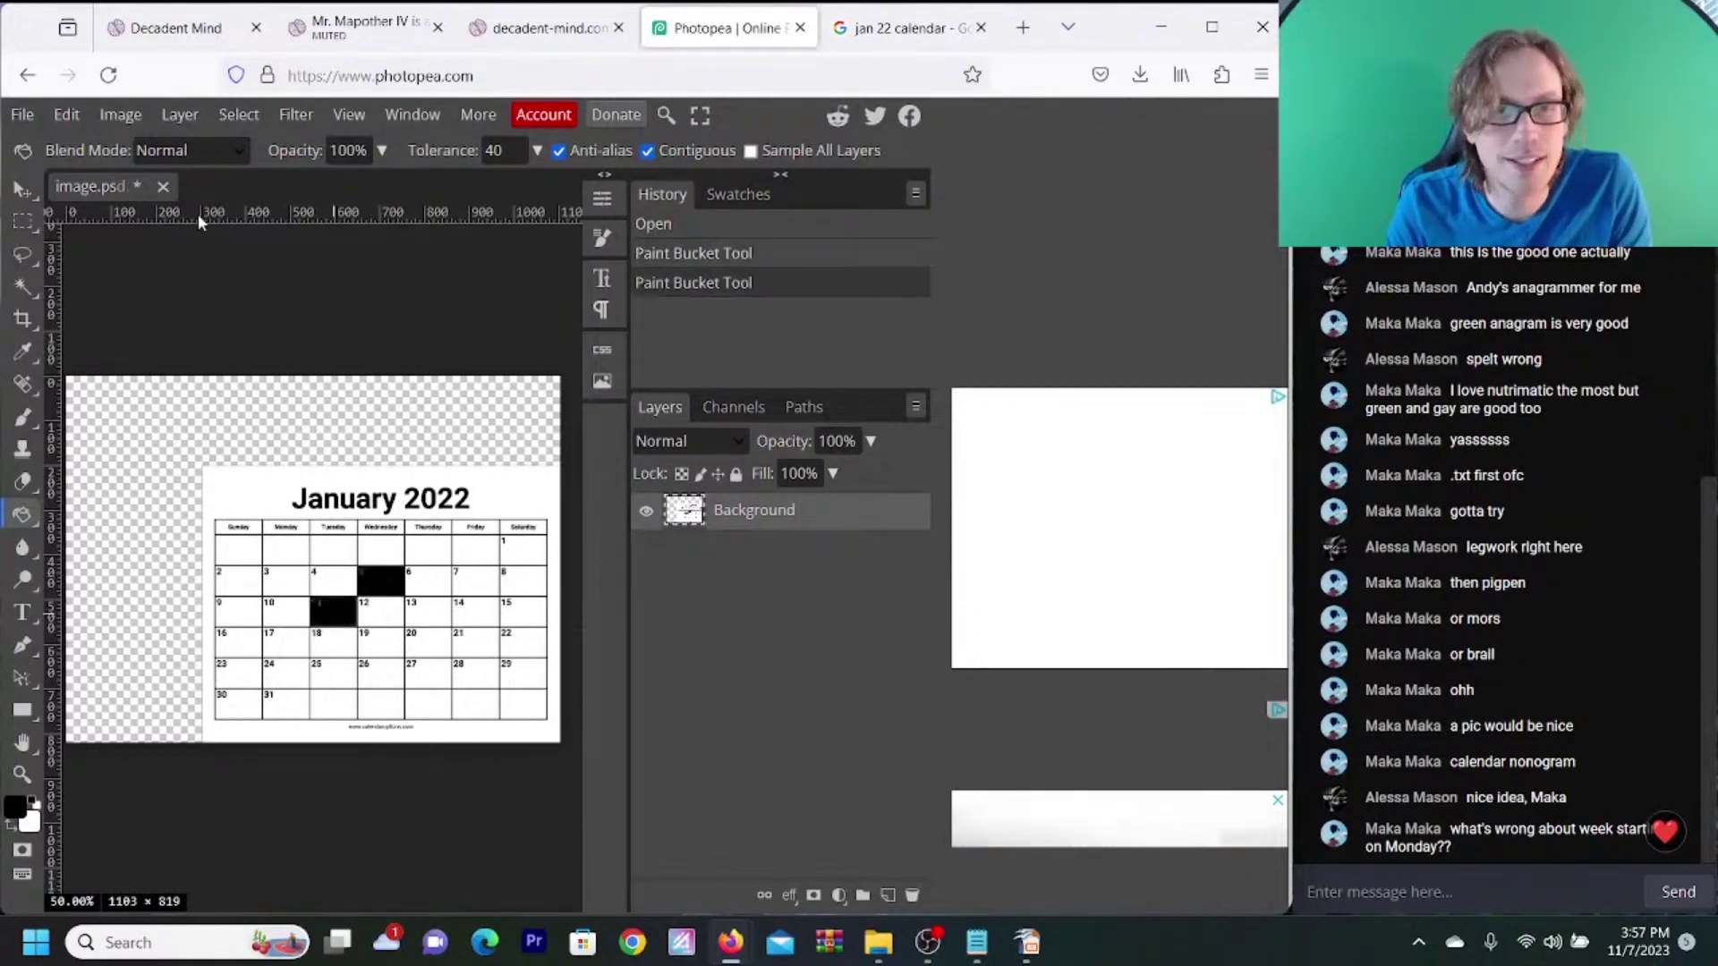
- Check the January '22 dates in availability.txt and fill the 14, 17 and 20 cells of the calendar with black
click(563, 43)
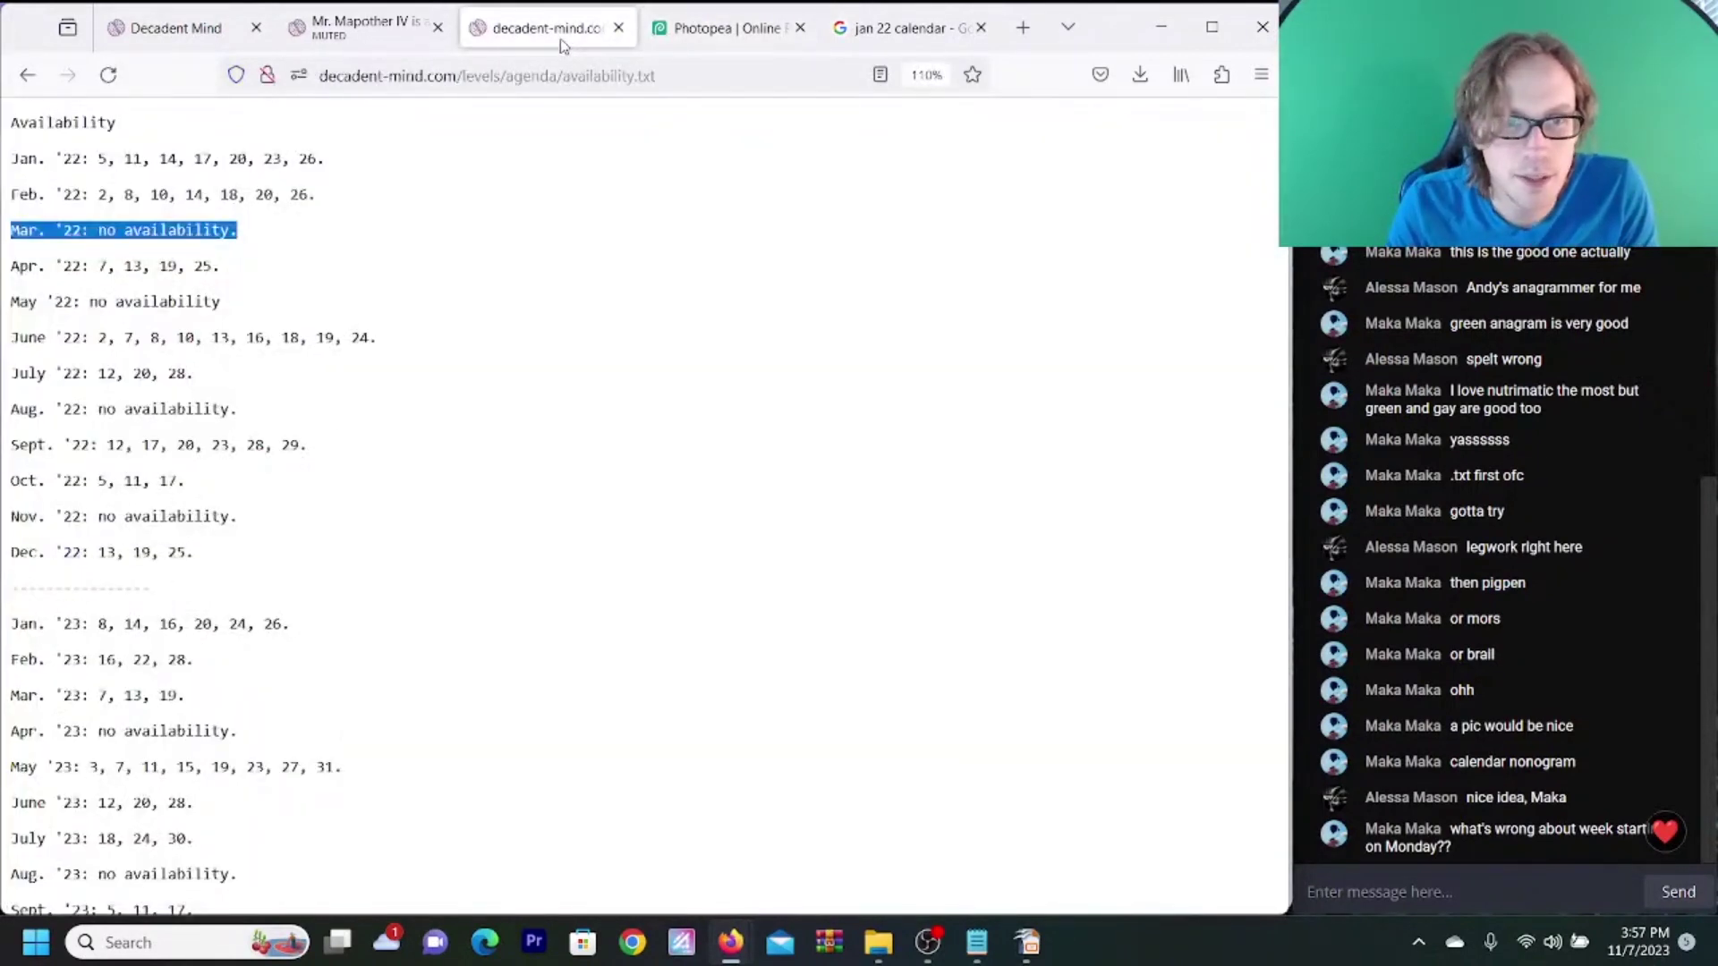
click(711, 34)
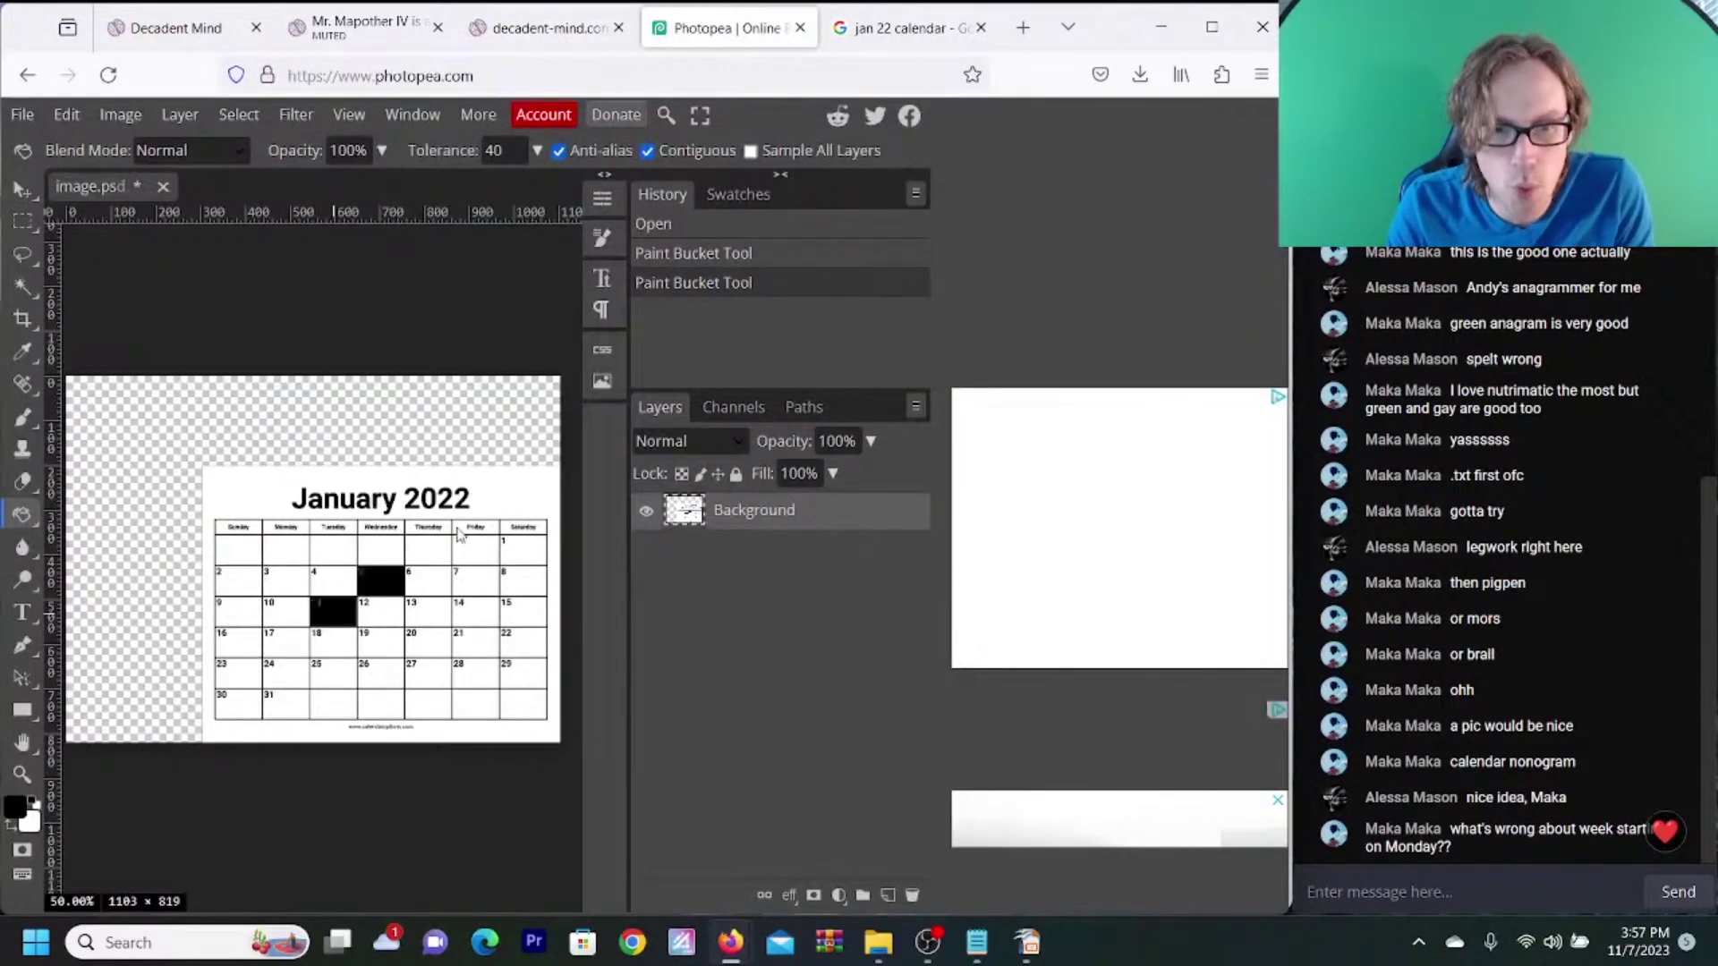
click(465, 620)
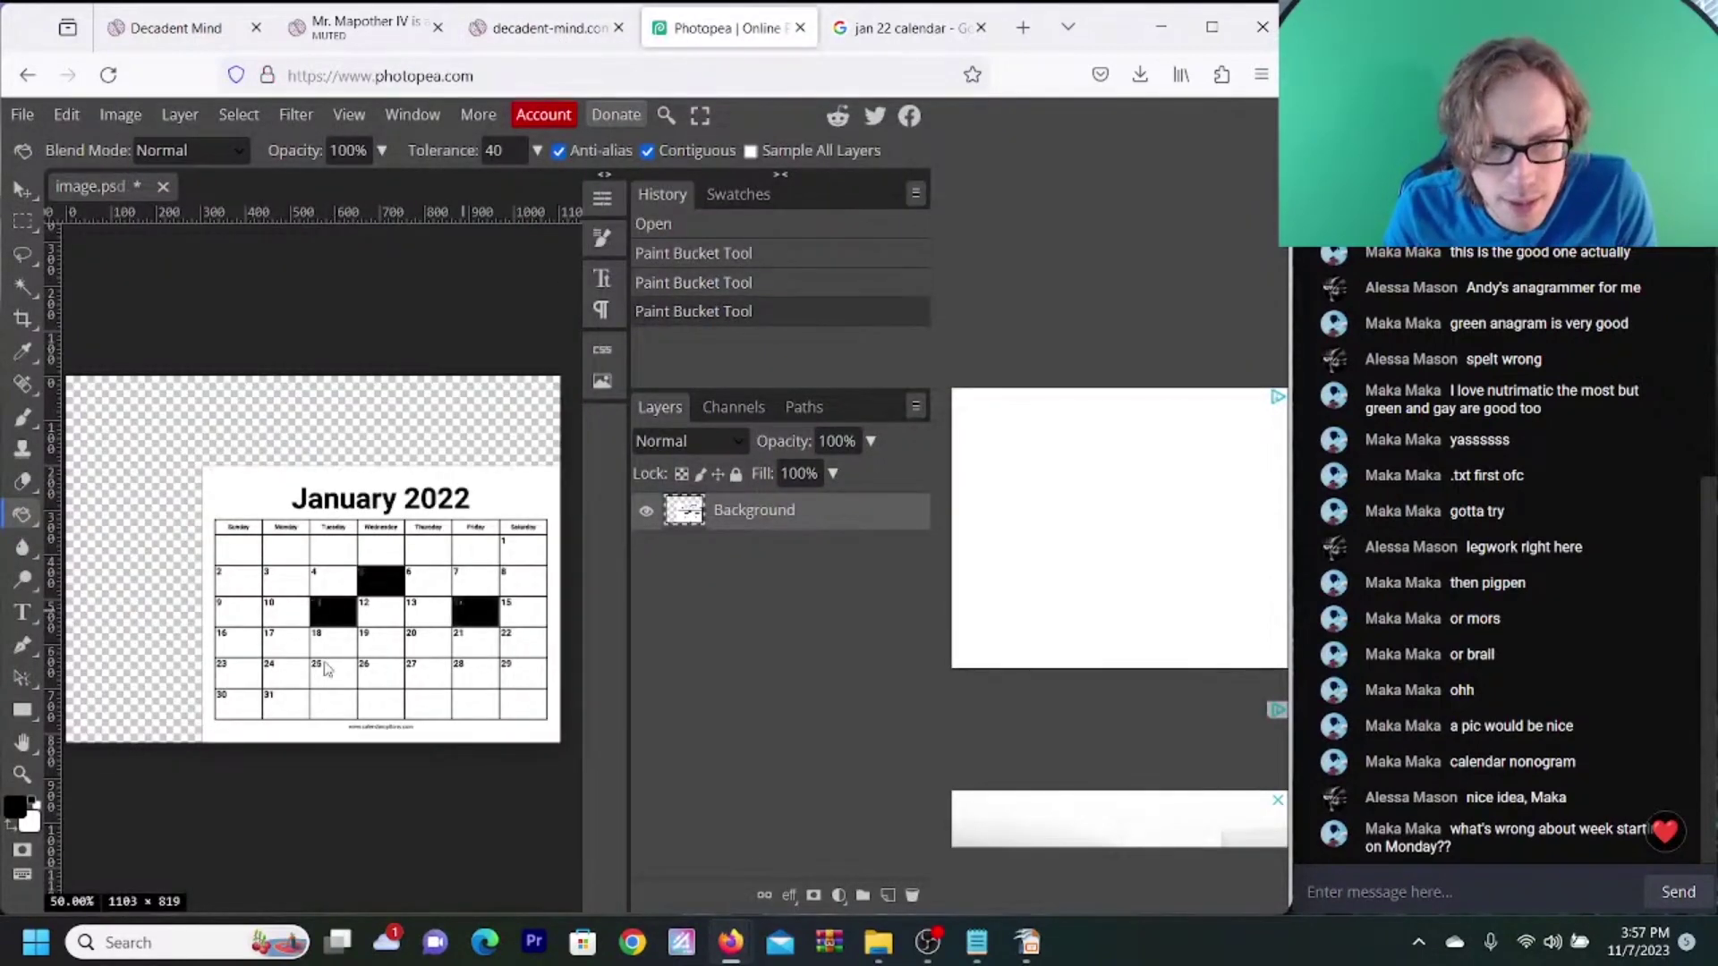
click(283, 649)
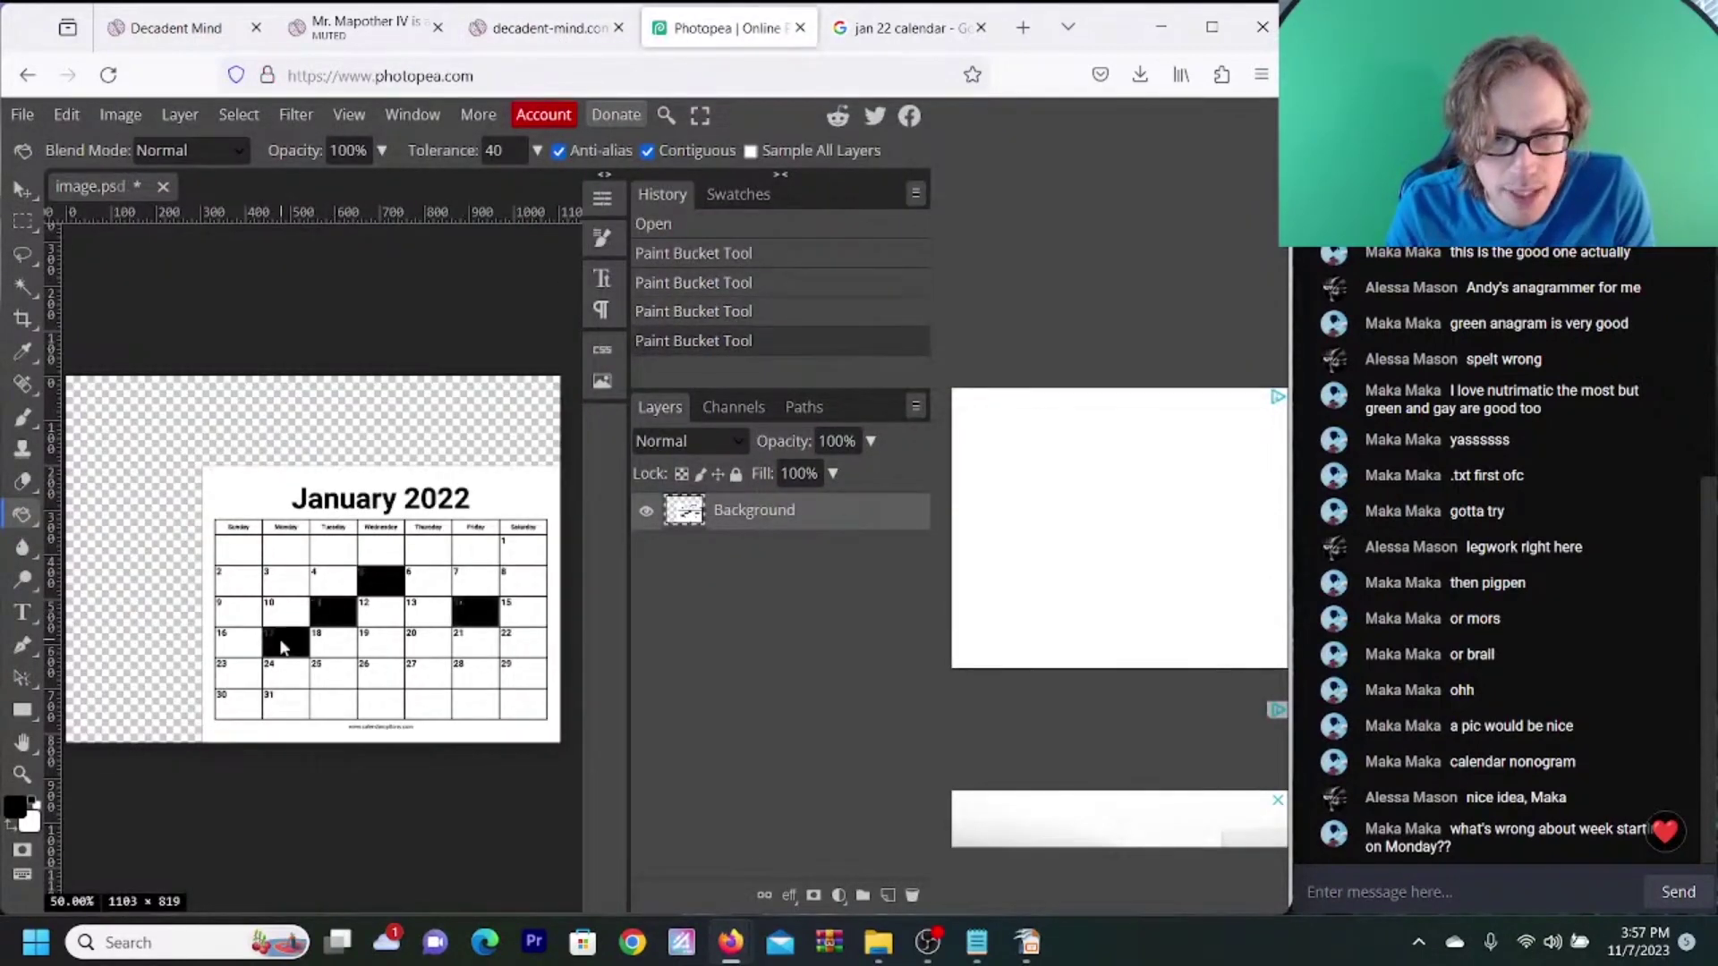
click(431, 653)
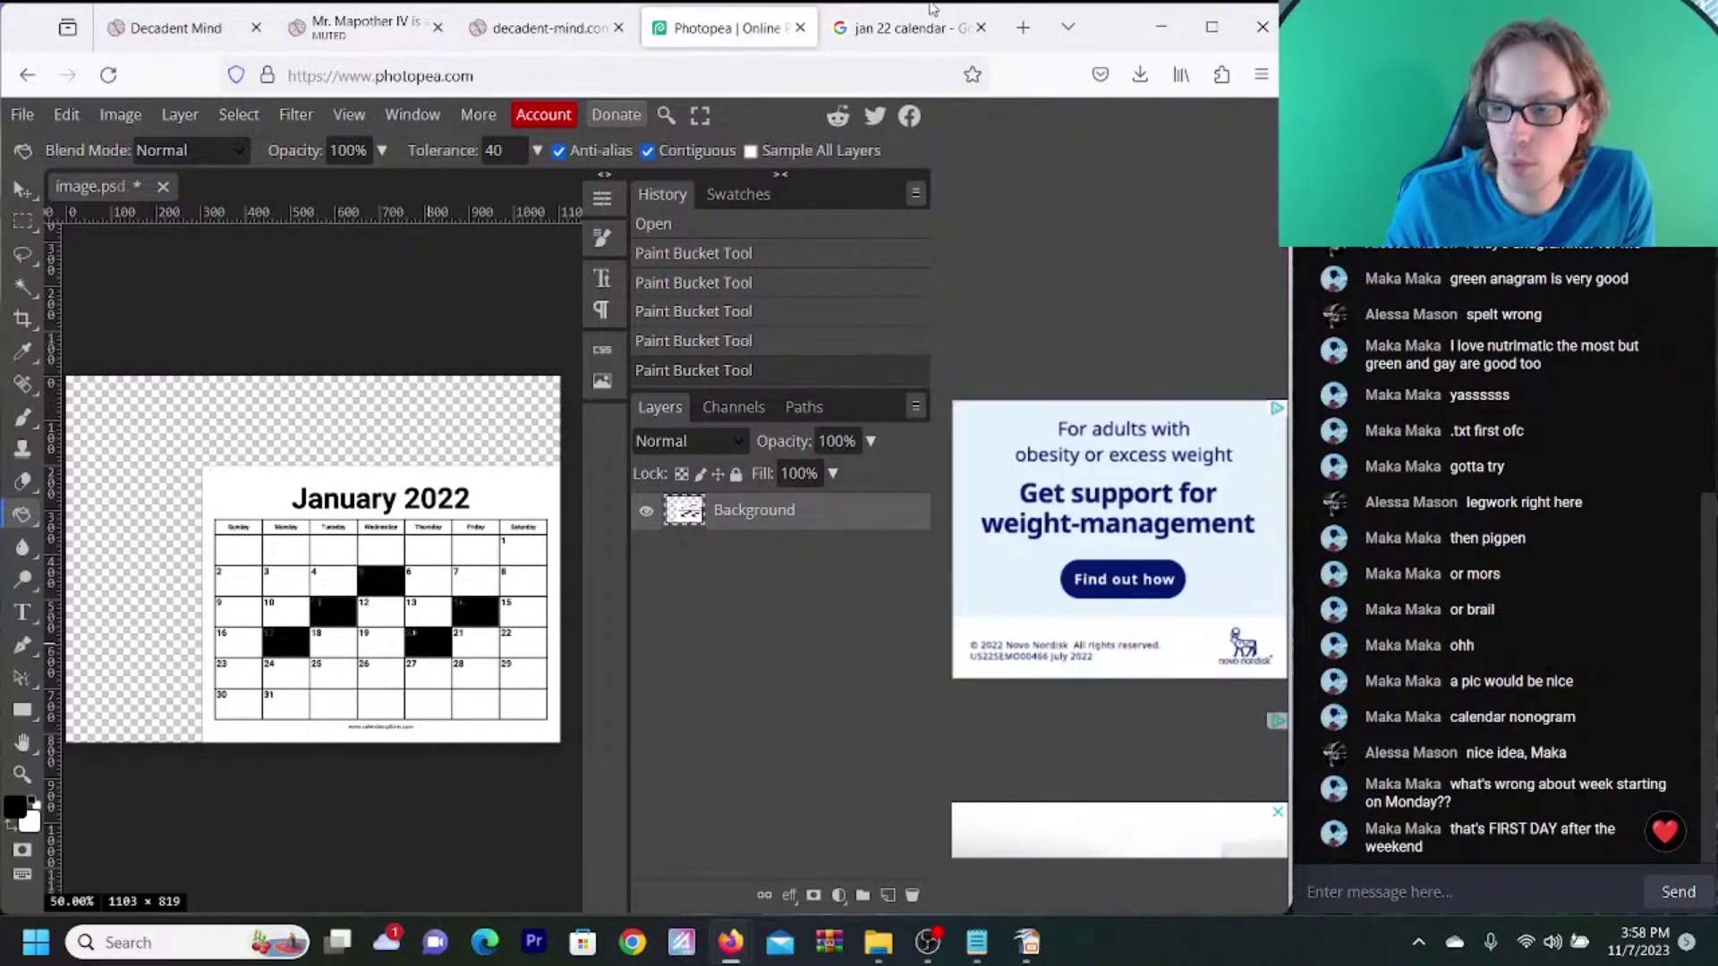
- Recheck the availability list and fill the remaining January 2022 dates, 23 and 26, with black
click(535, 36)
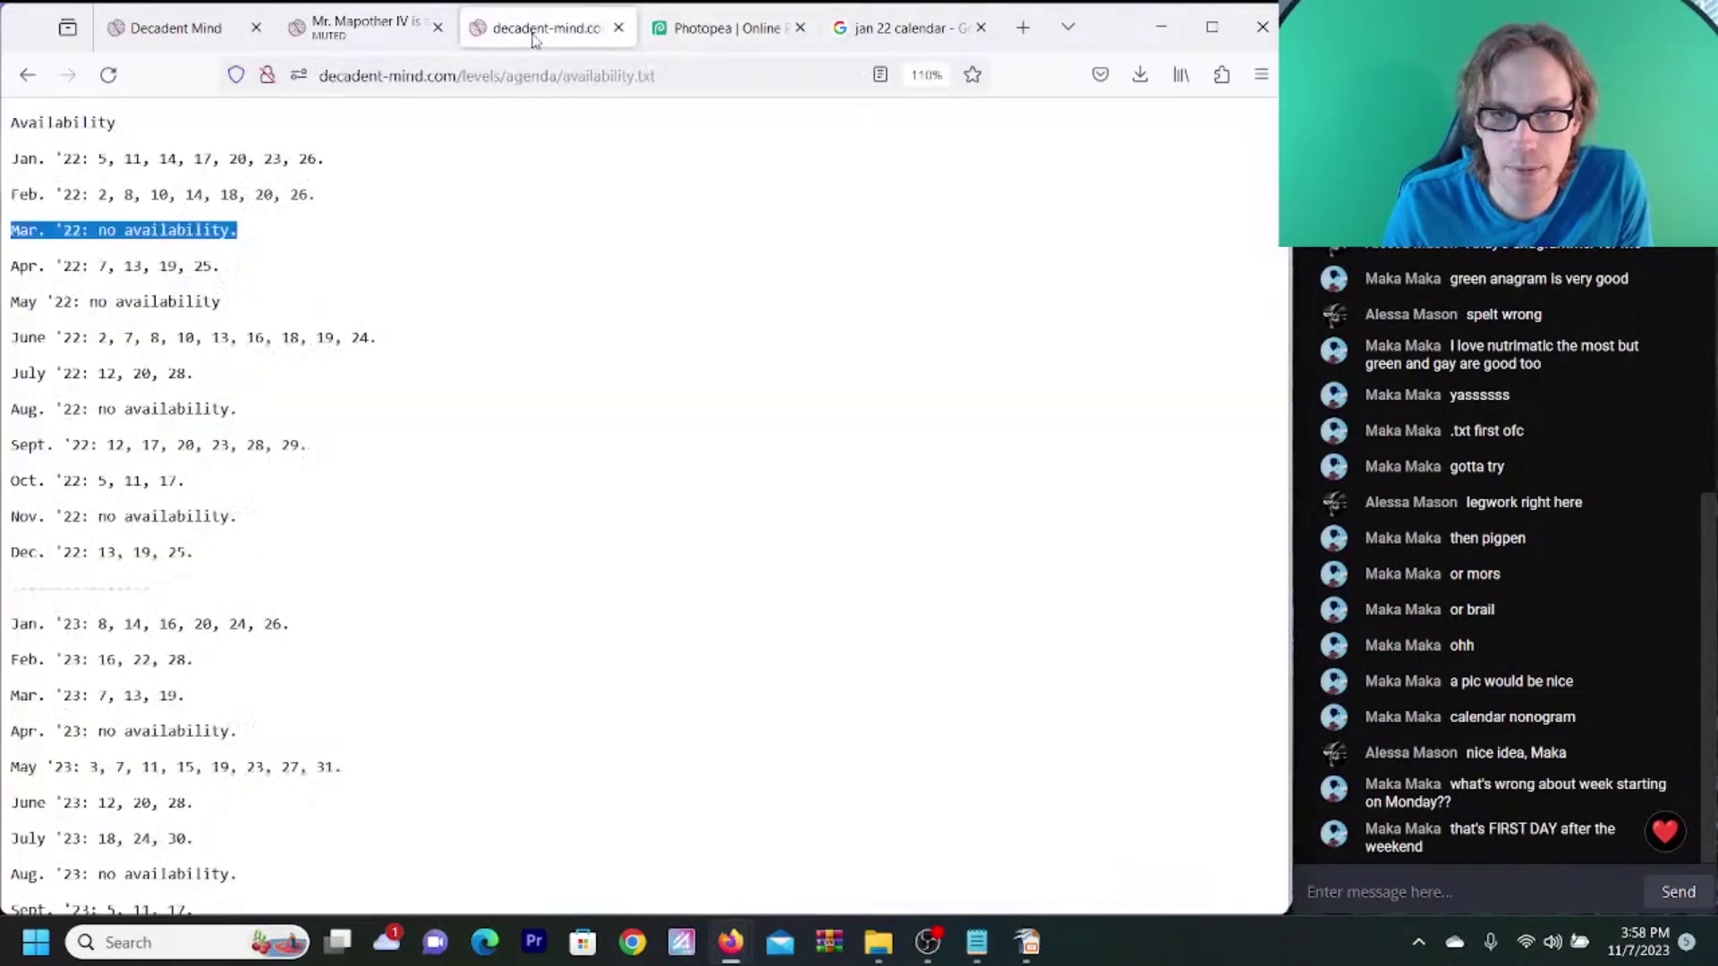
click(678, 36)
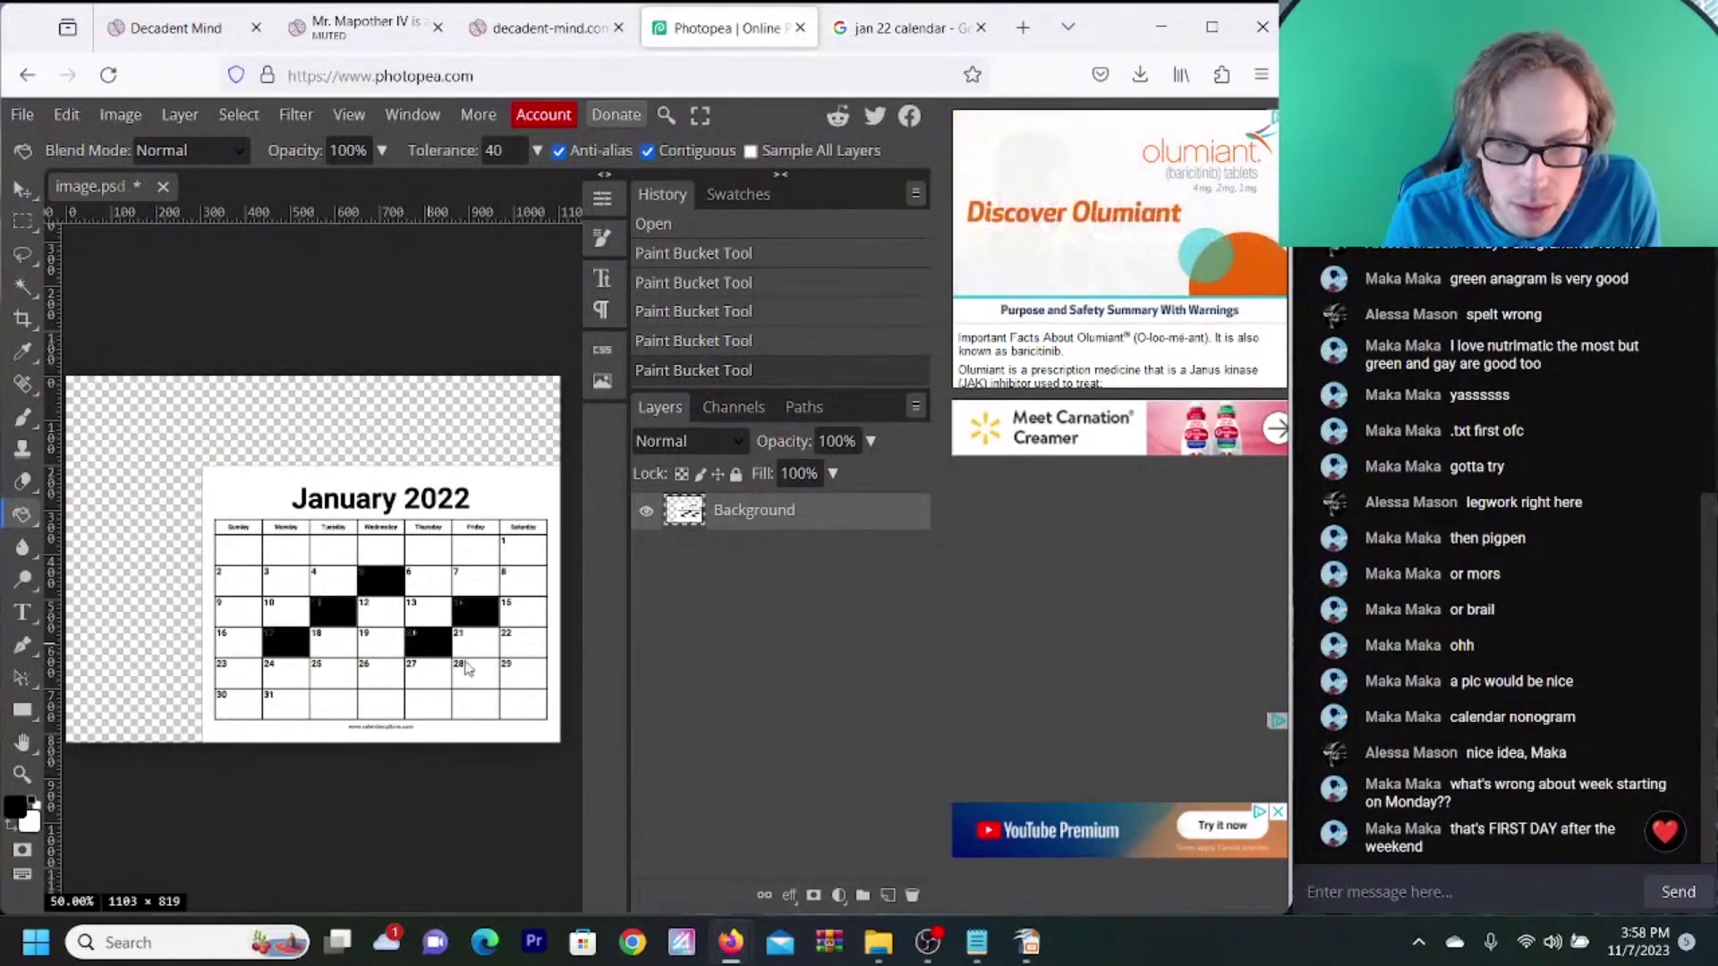
click(249, 685)
click(380, 683)
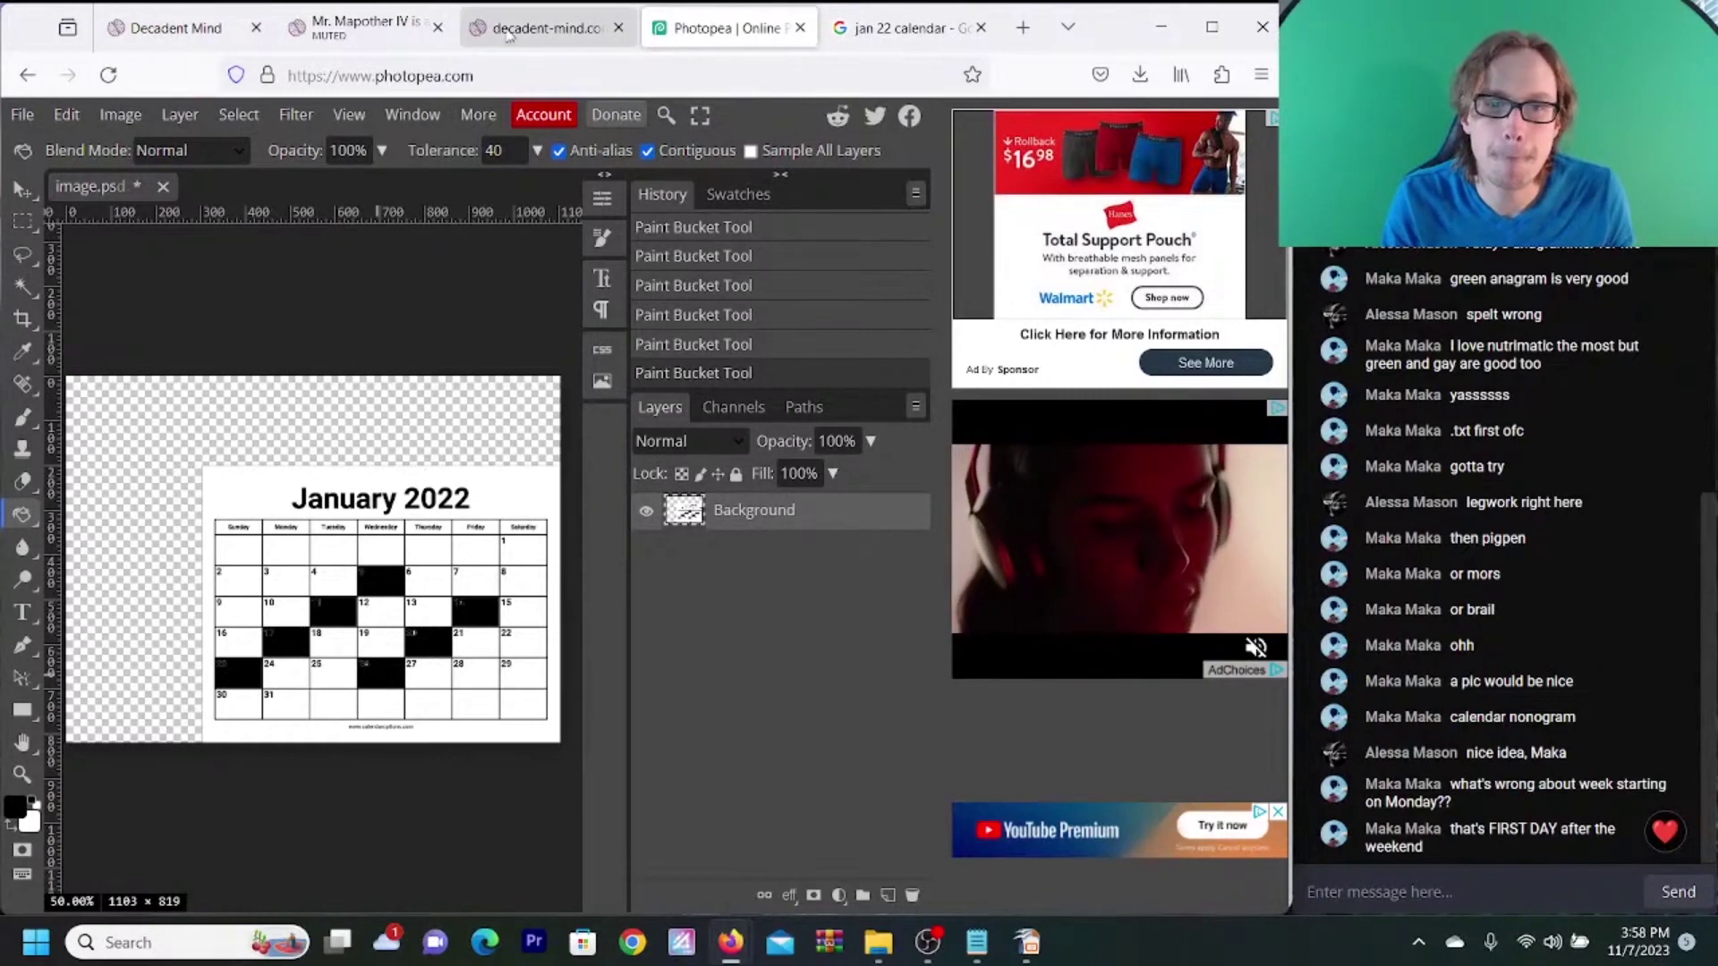
- Compare the shaded January pattern with the availability list, the riddle's calendar page and the source calendar in the image search
click(549, 28)
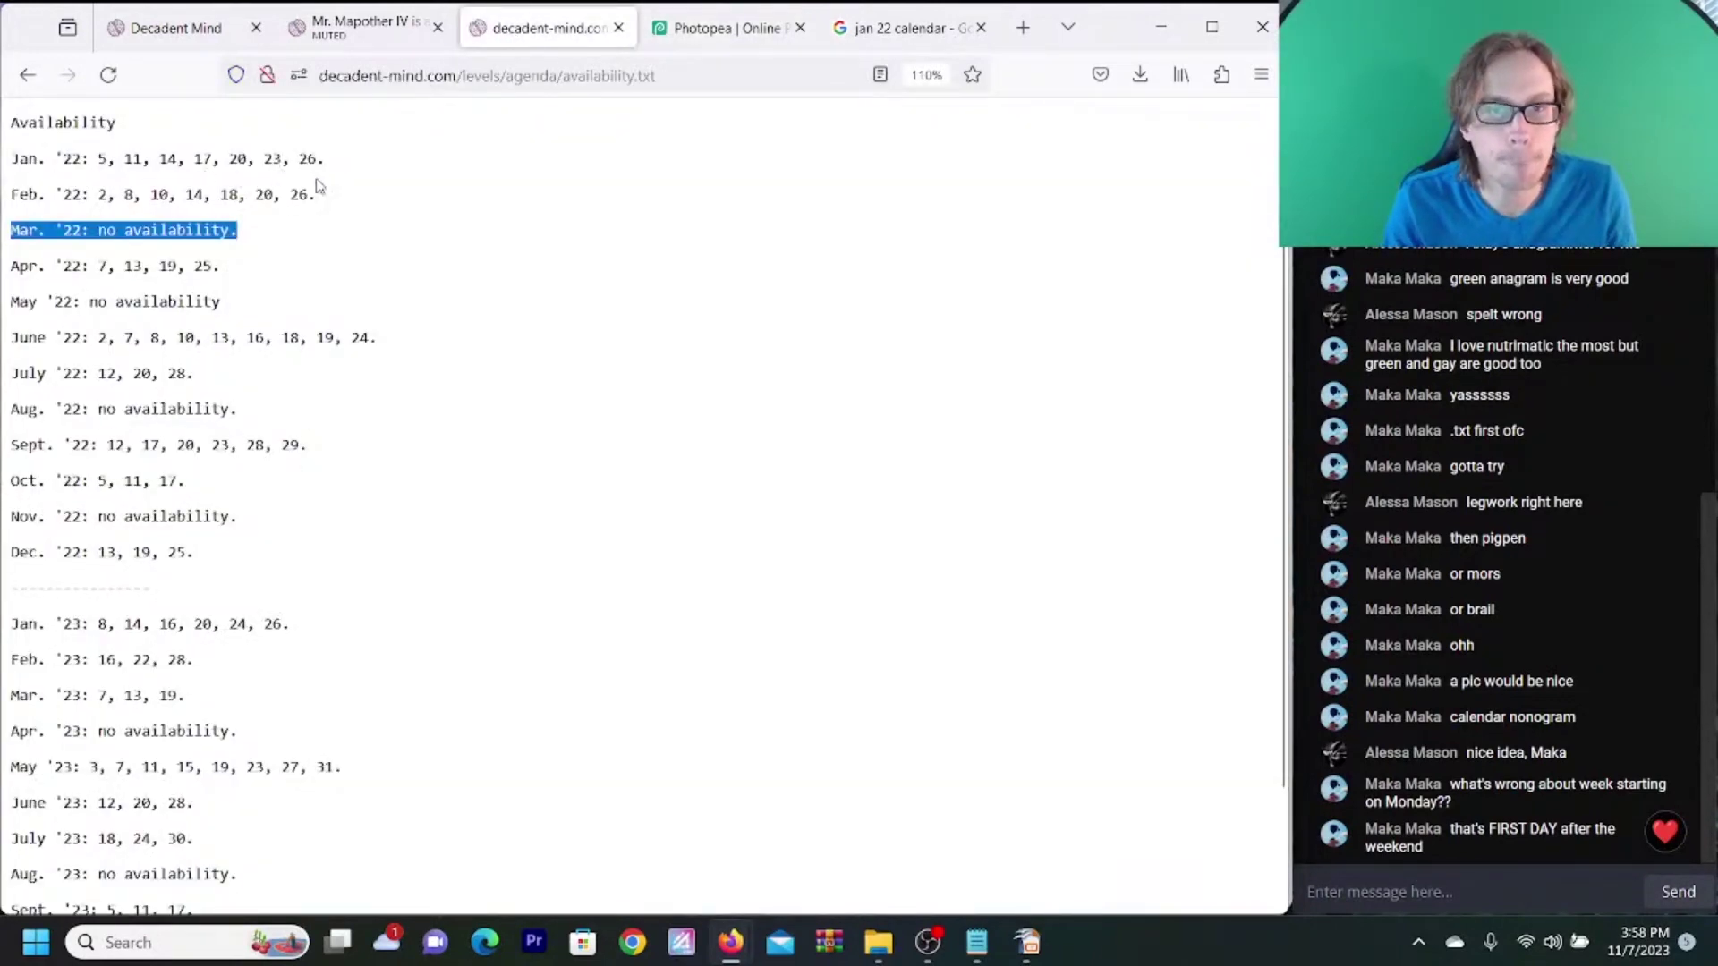
click(367, 27)
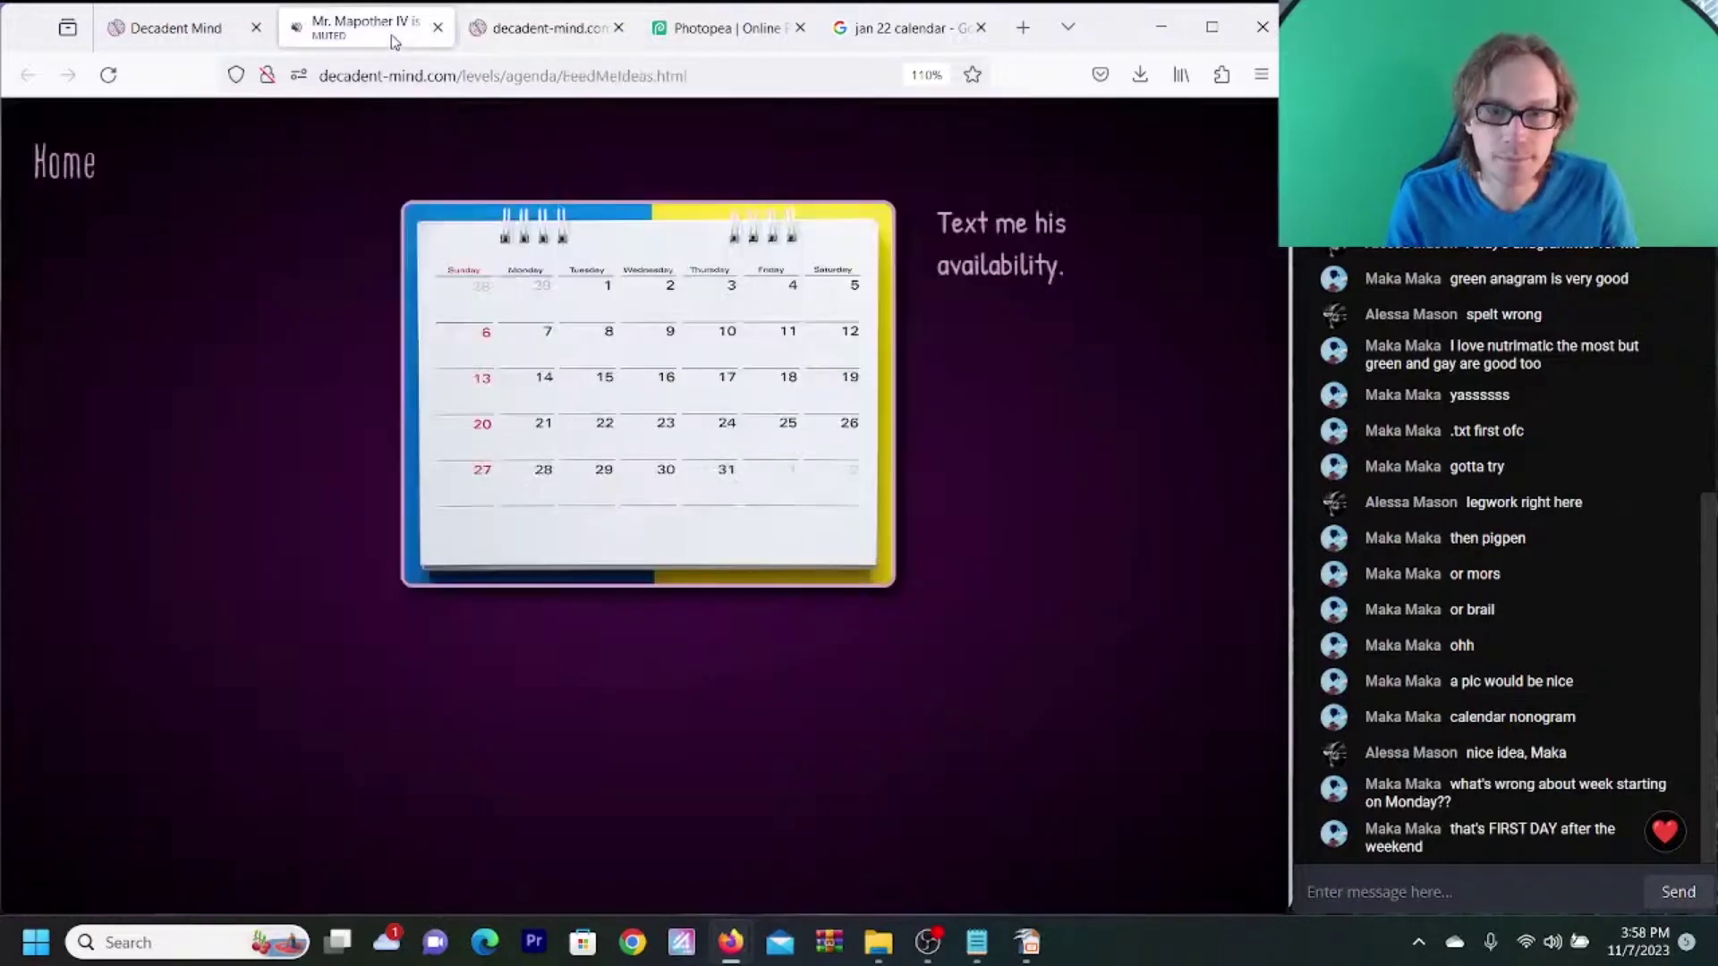
click(755, 45)
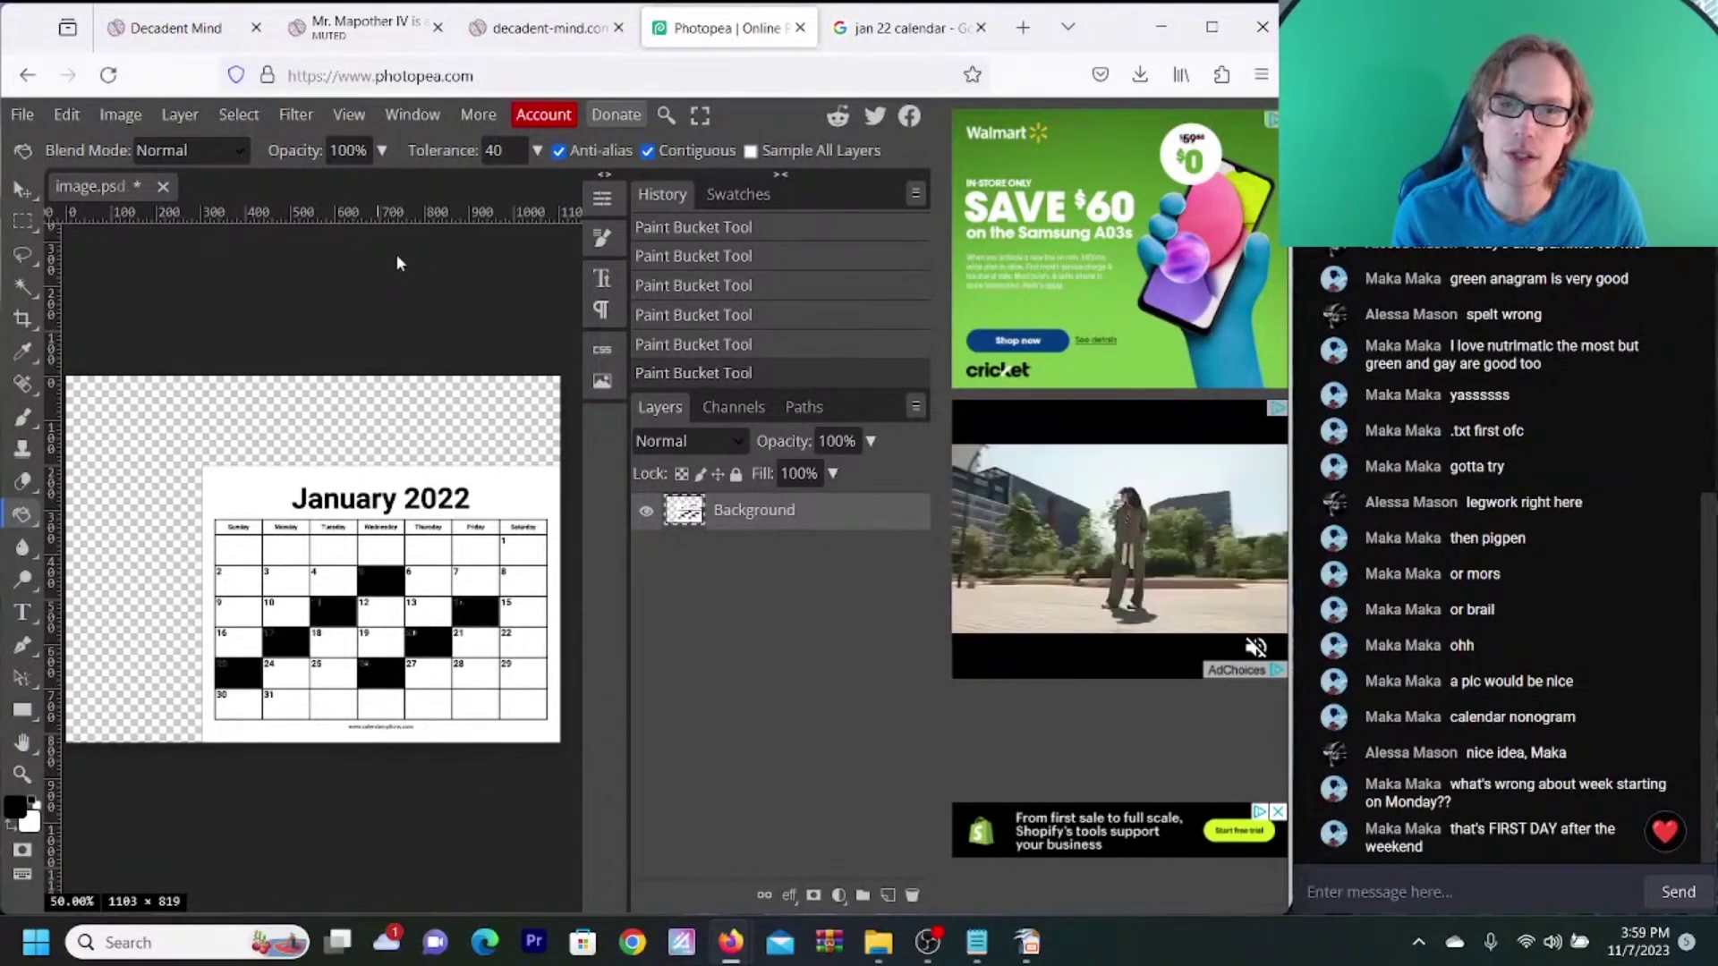
click(554, 43)
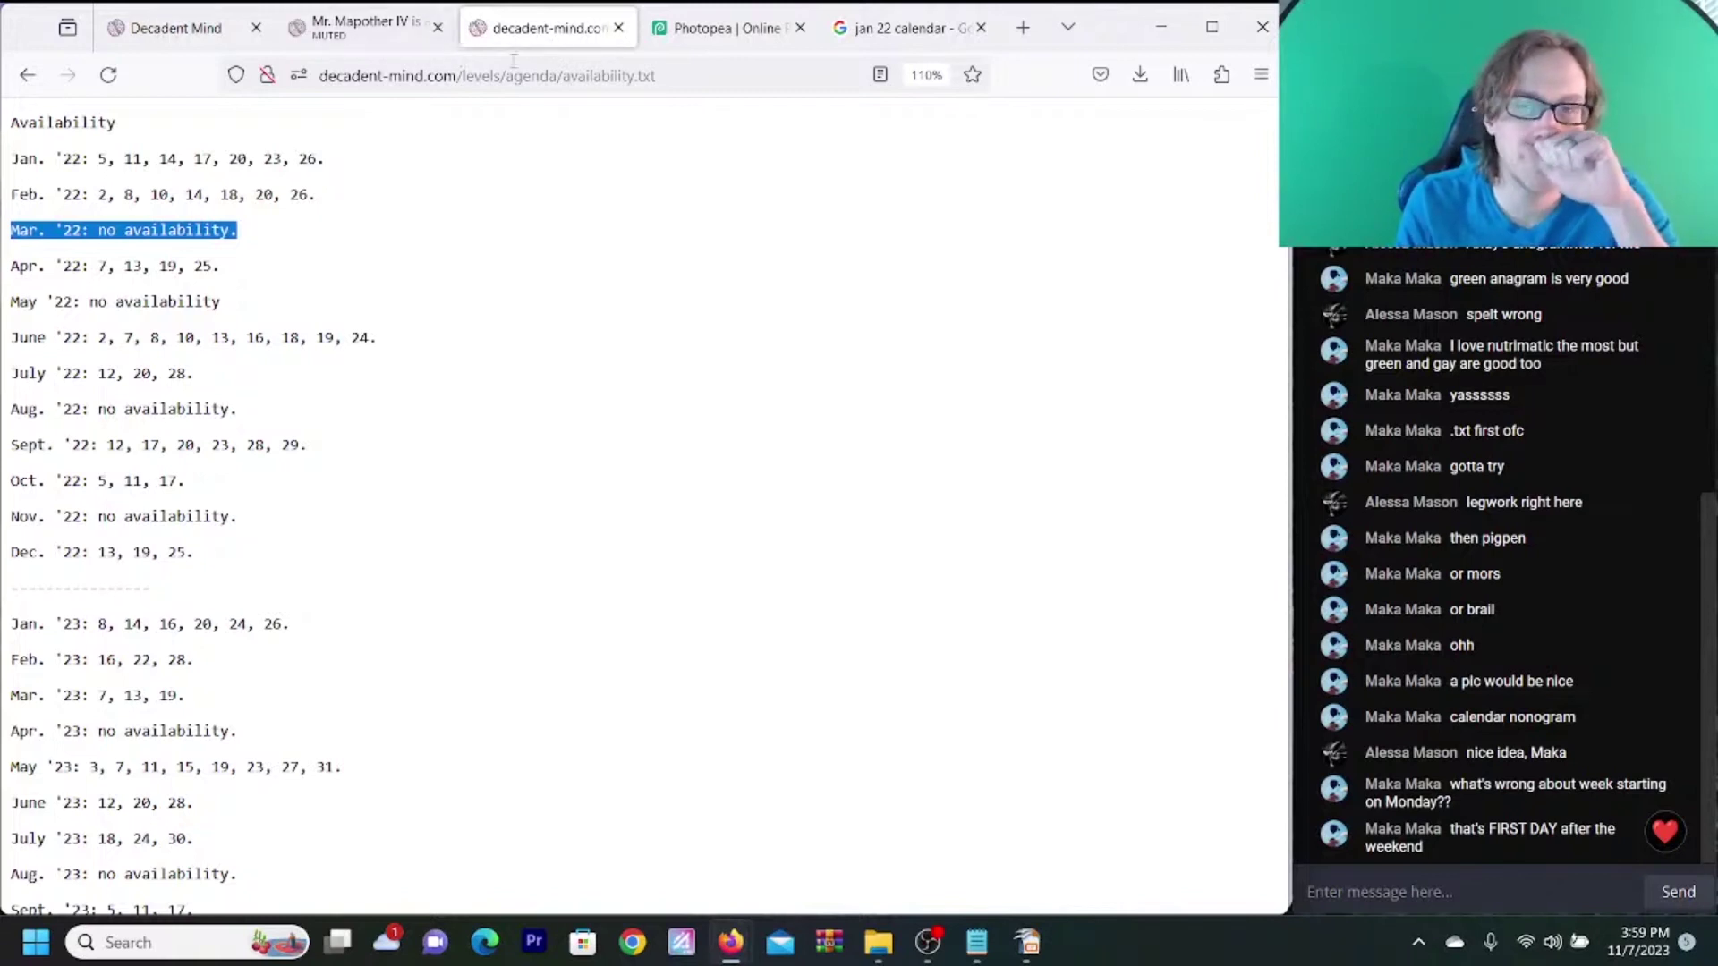
click(402, 39)
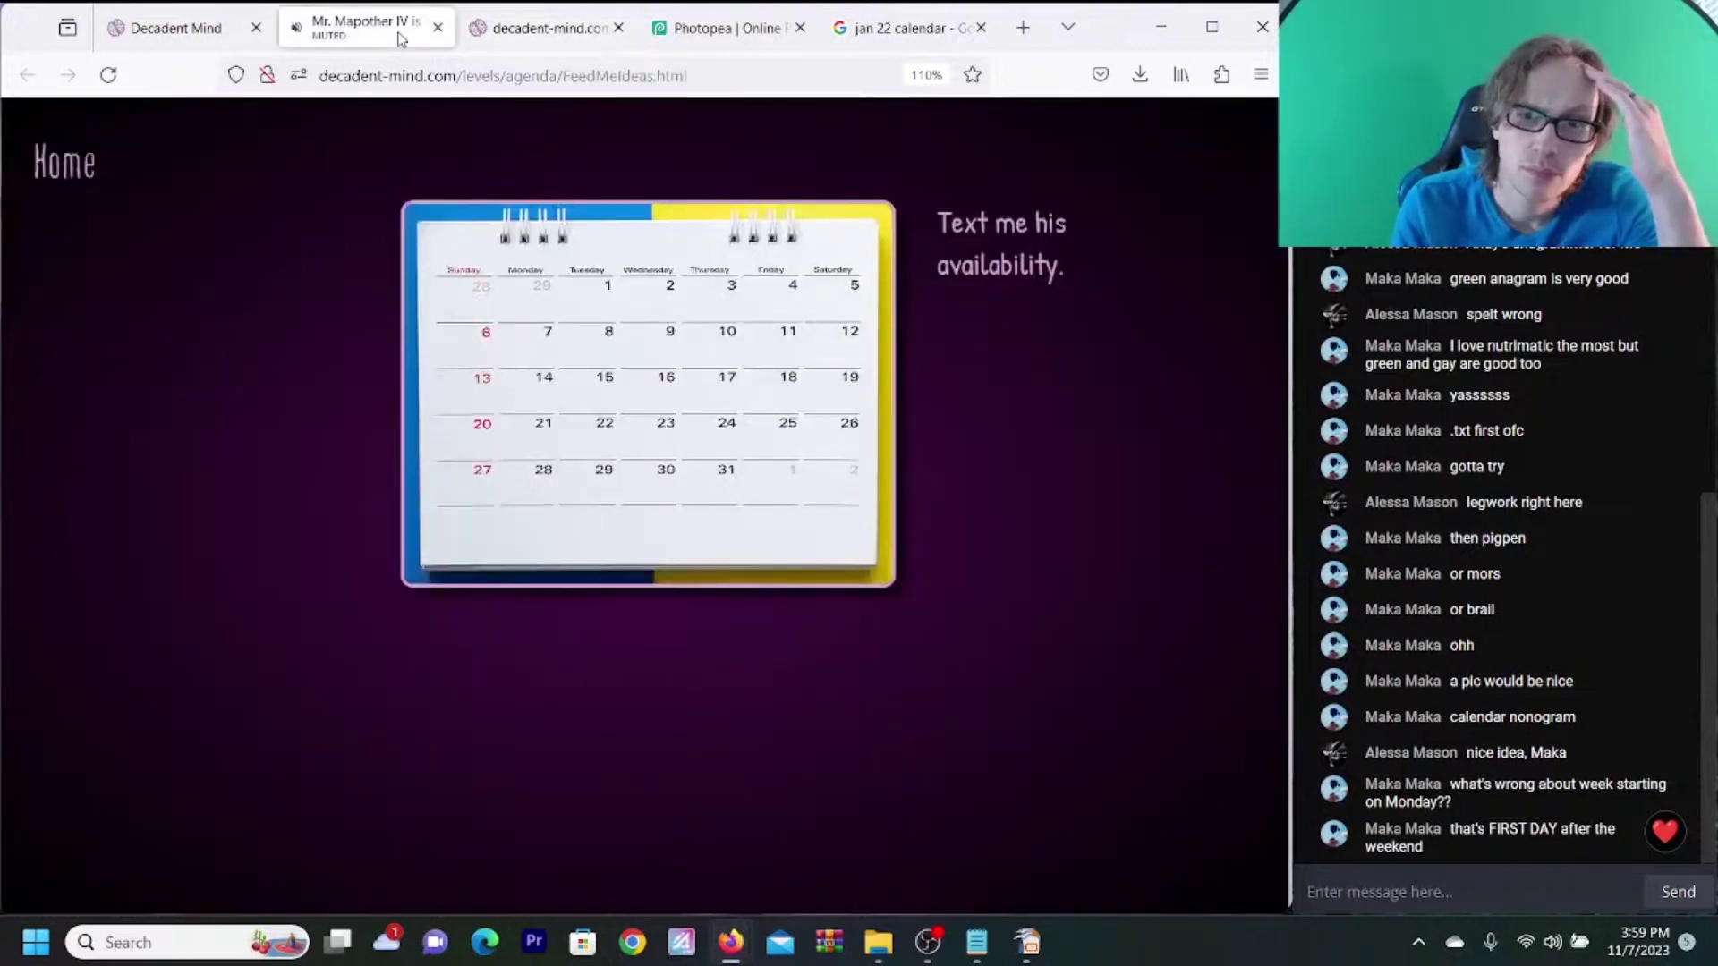
click(551, 37)
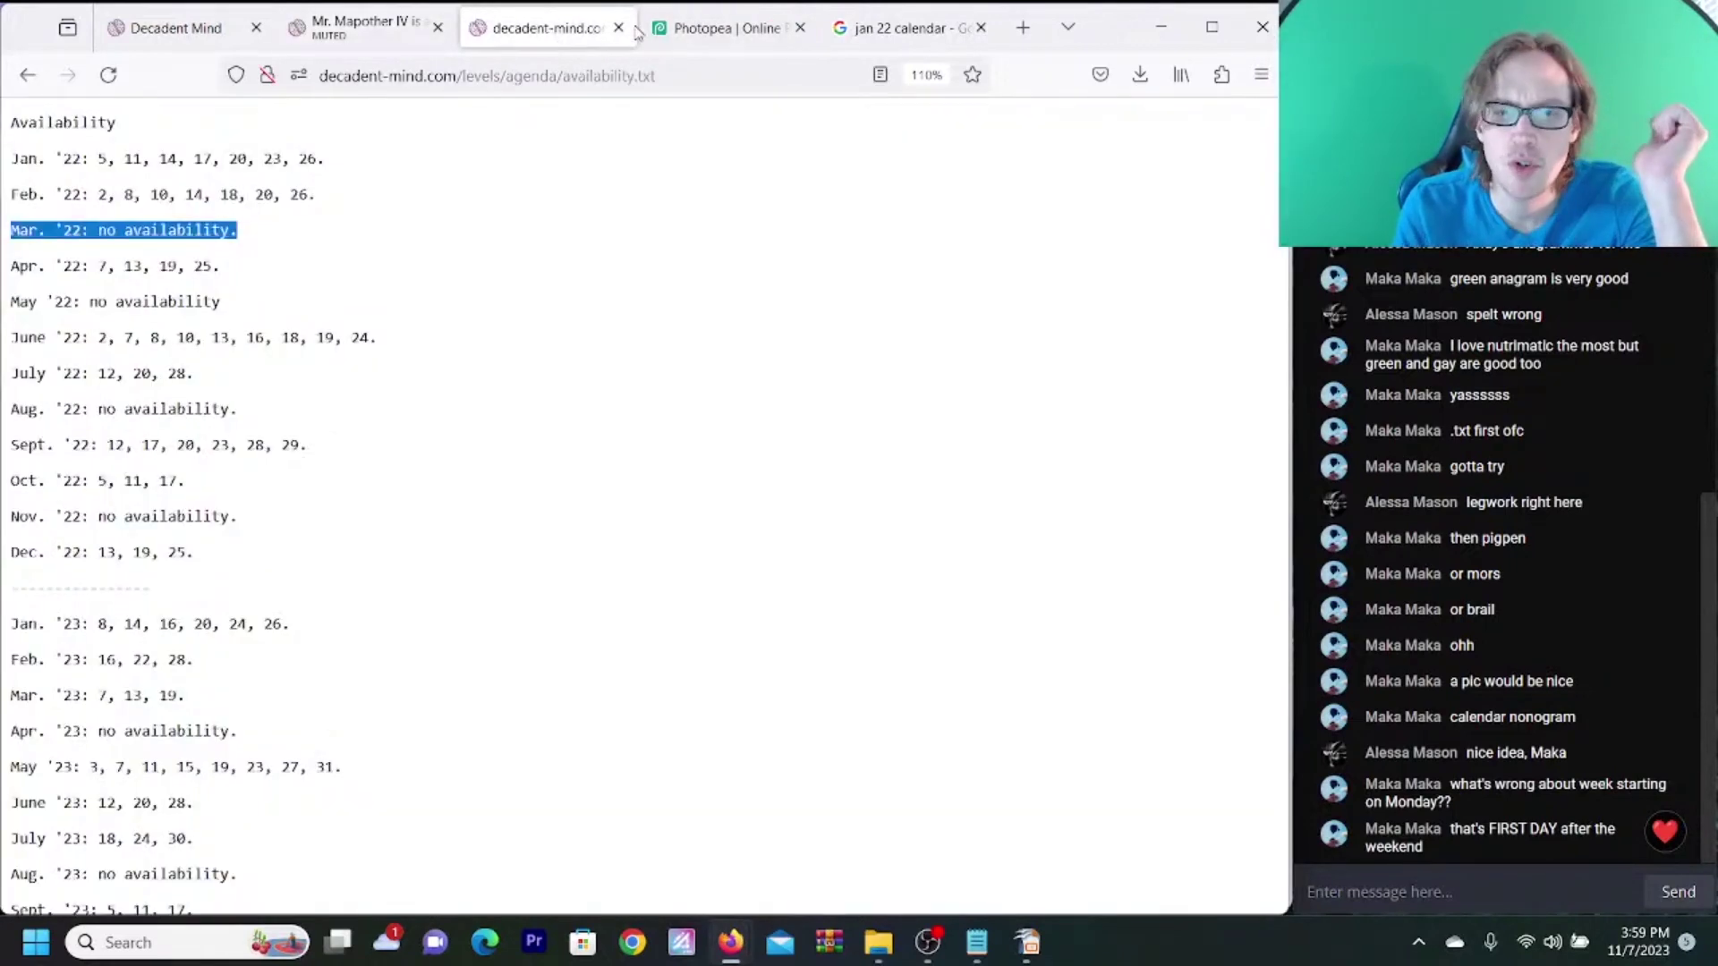
click(908, 34)
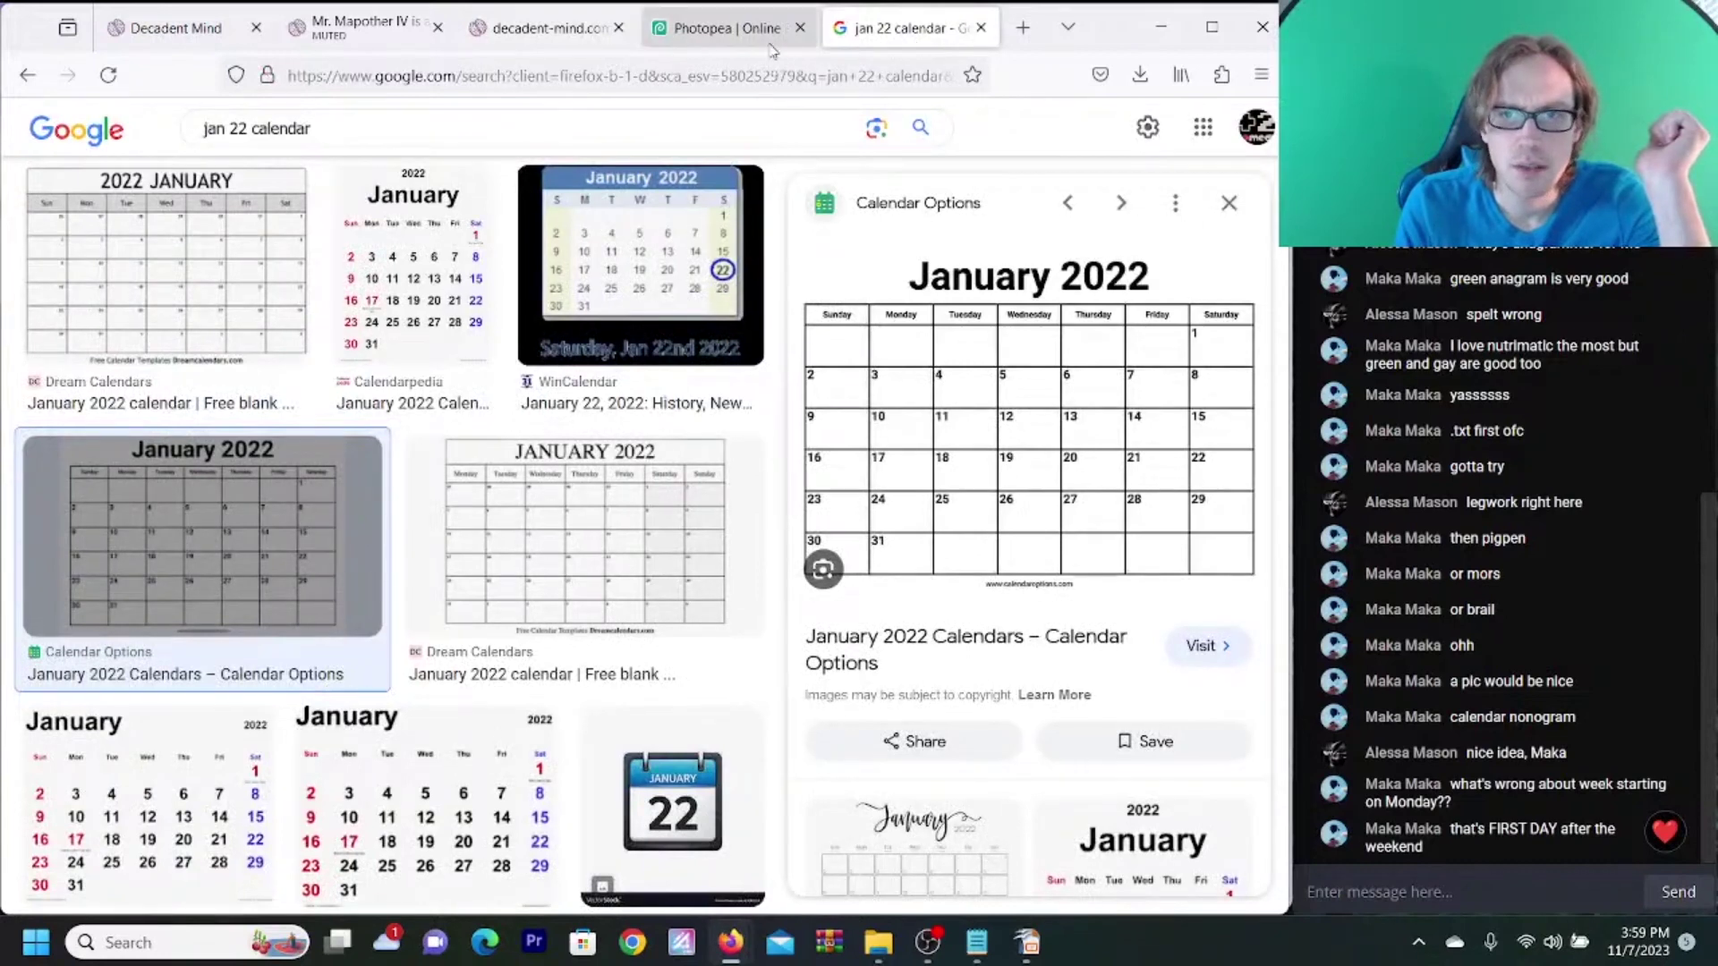
- Move the shaded January calendar up and left in the Photopea document so its weekday header row sits at the canvas's top edge
click(729, 30)
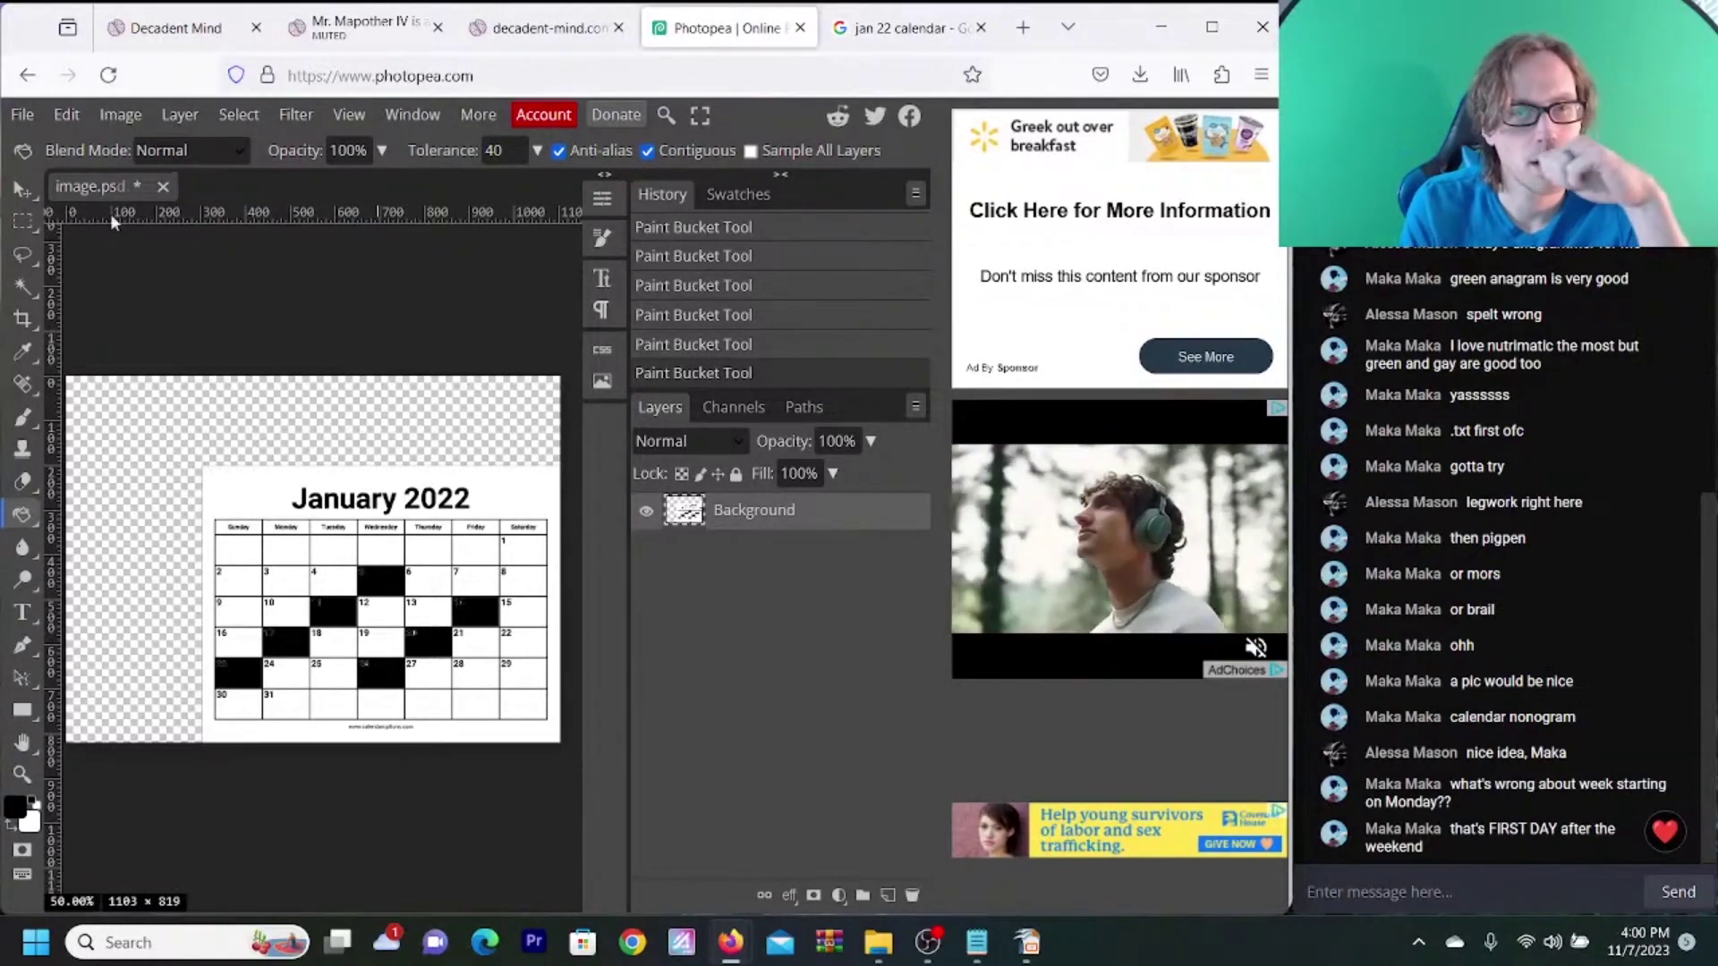
click(21, 189)
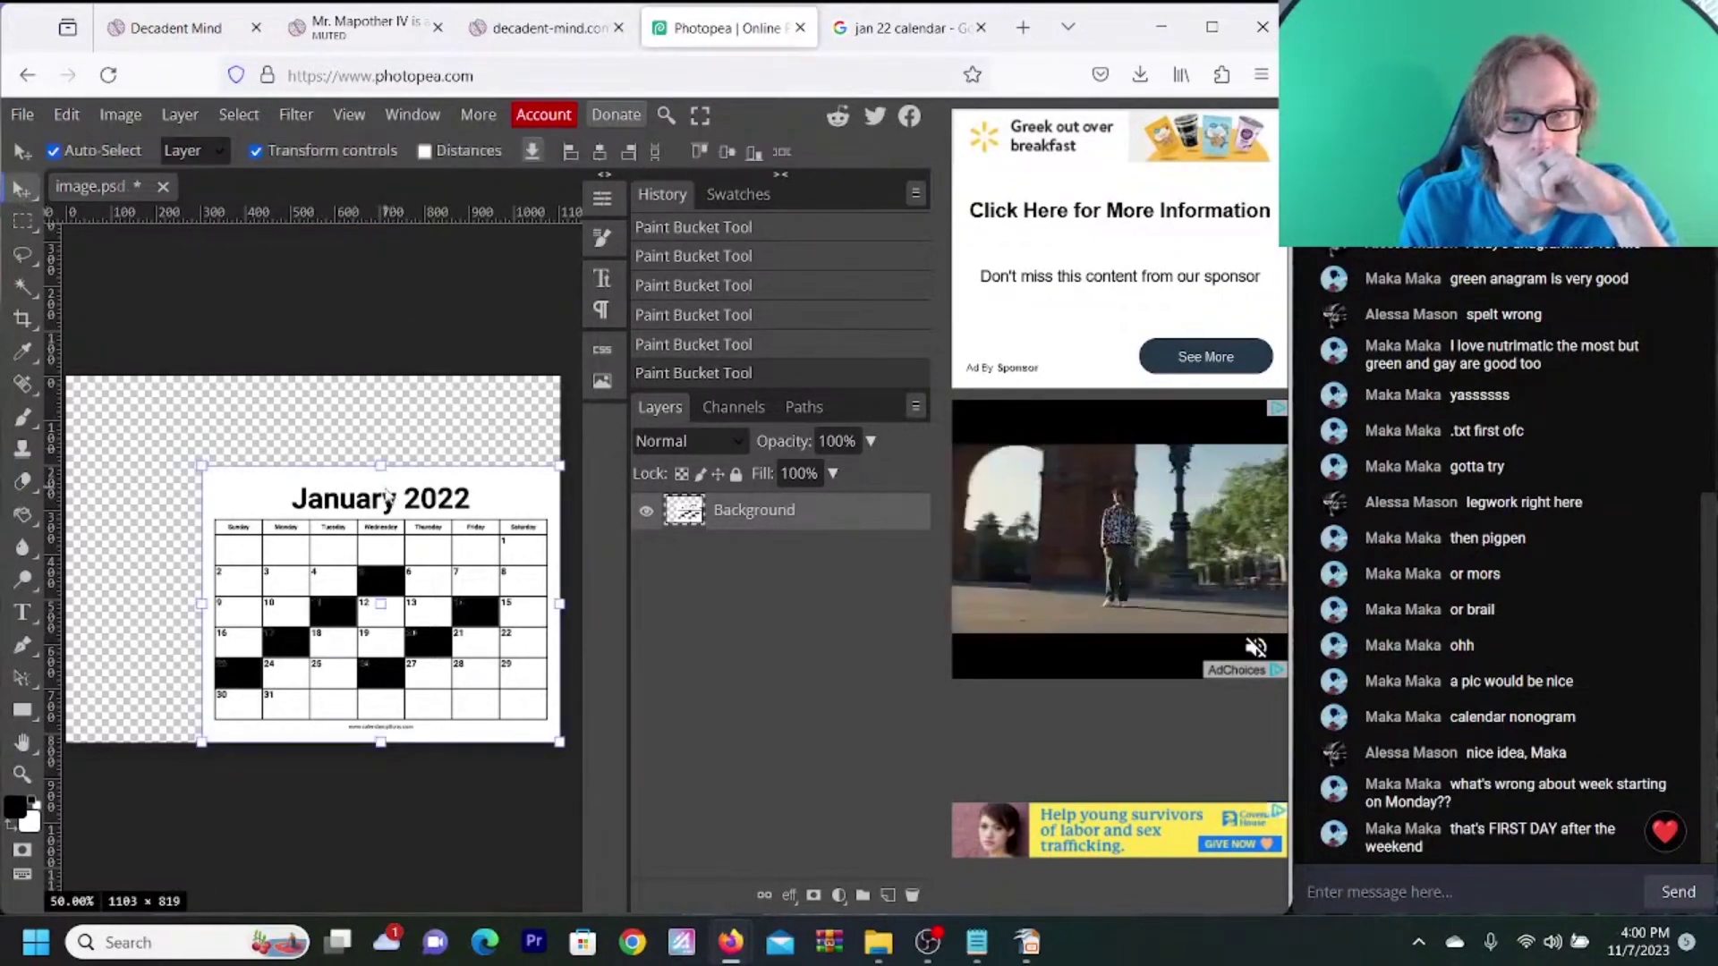
drag(395, 497, 304, 340)
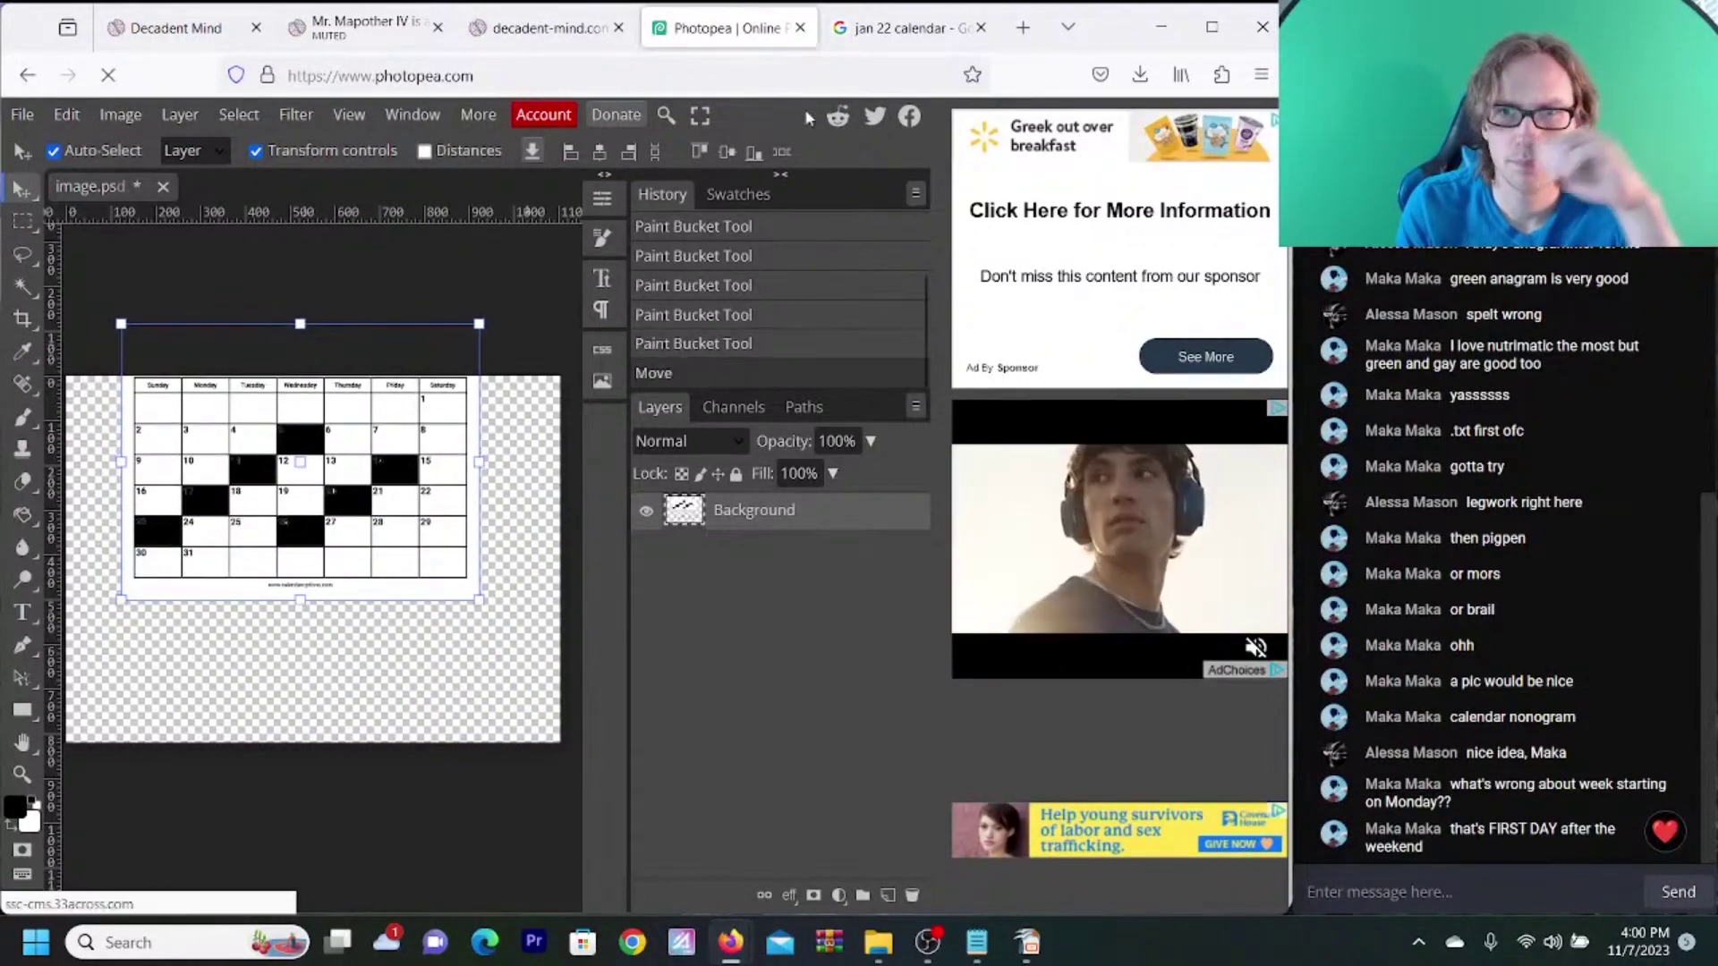
- Search Google Images for "feb 22 calendar" and open the Calendar Options February 2022 result
click(900, 28)
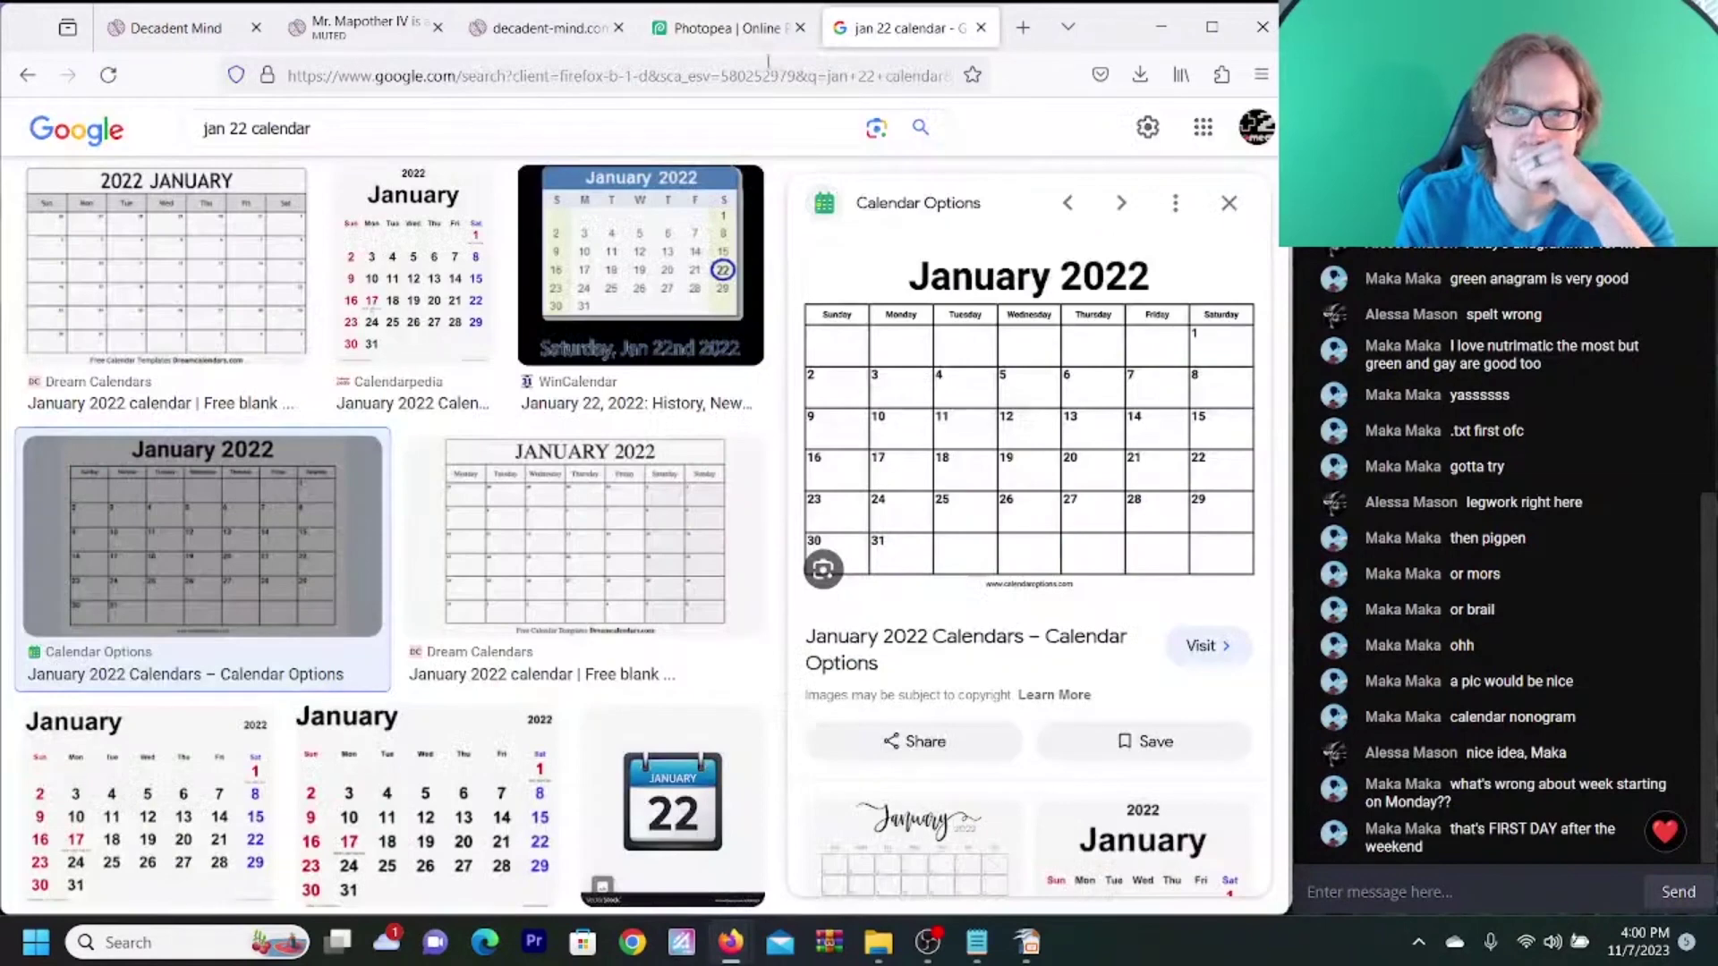
double_click(182, 135)
text(feb)
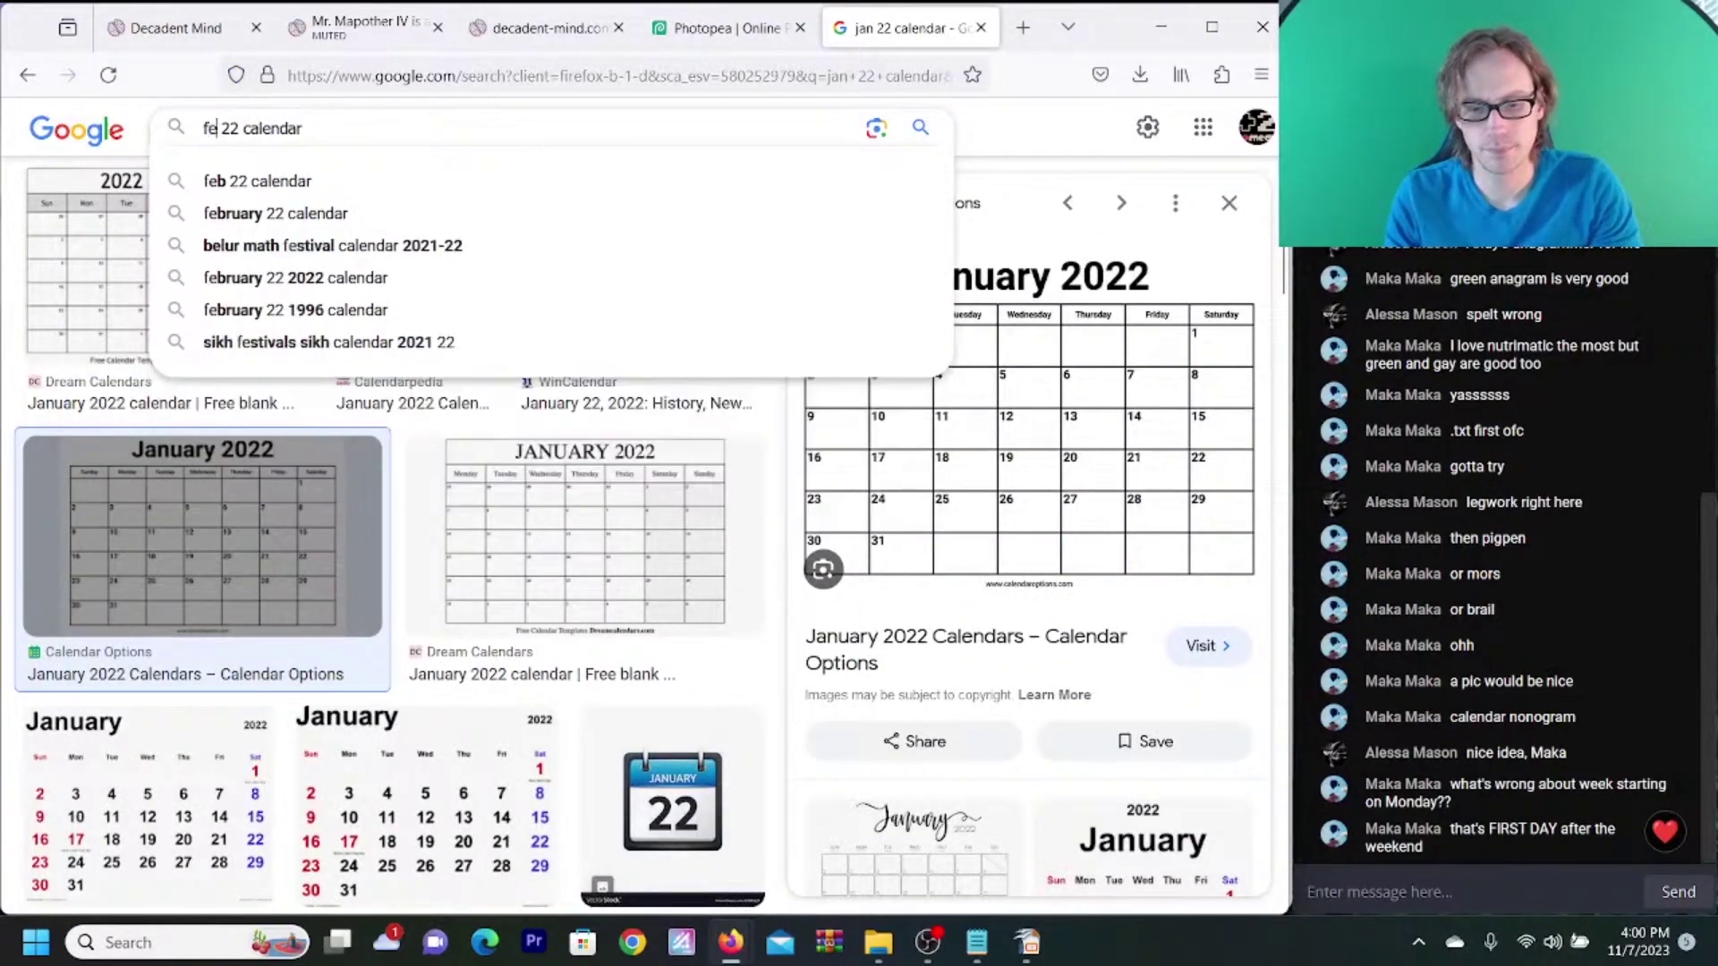
key(Return)
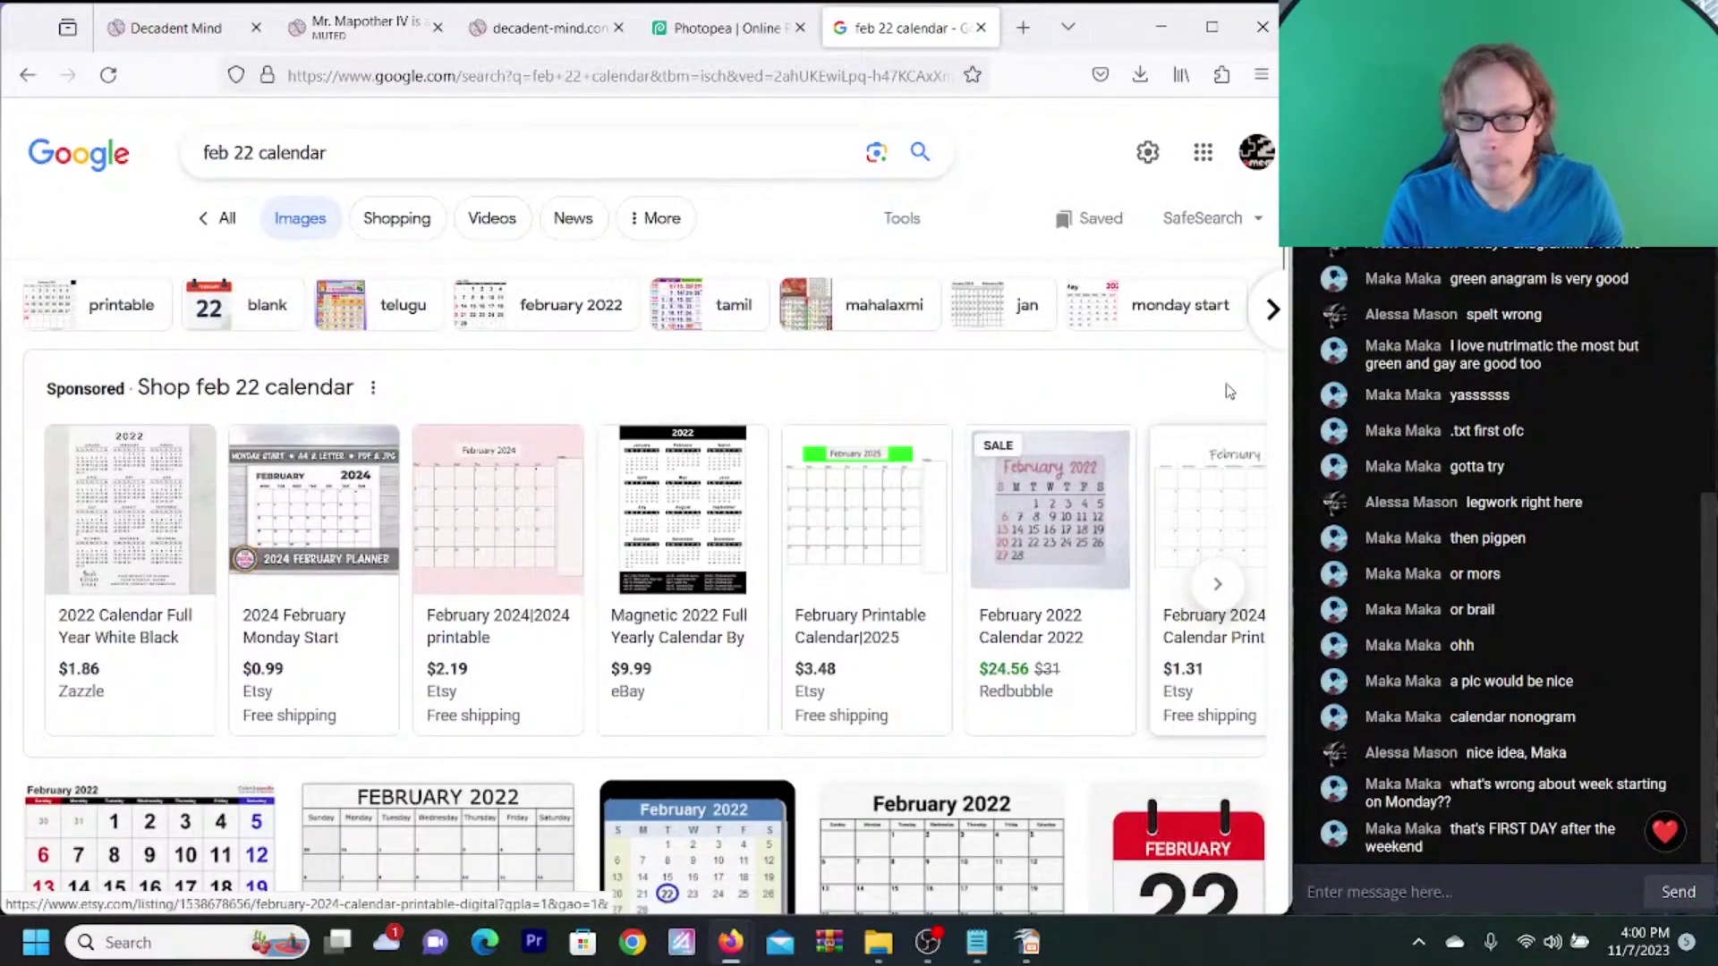
drag(1280, 249, 1281, 285)
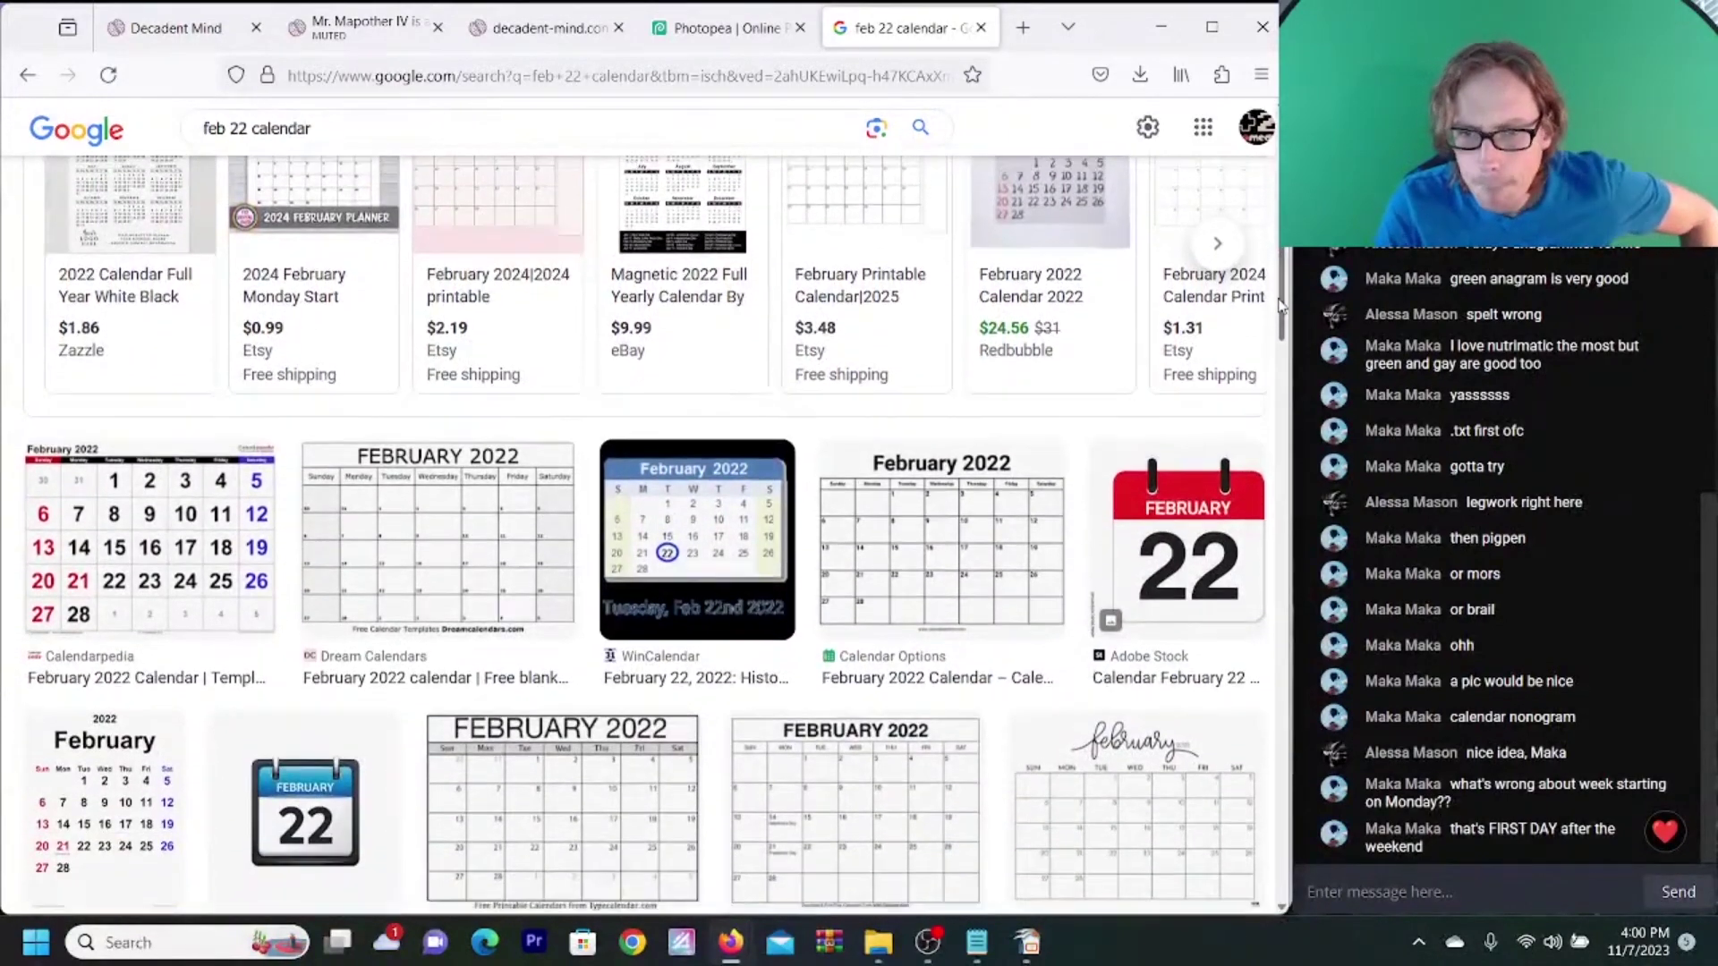
click(902, 604)
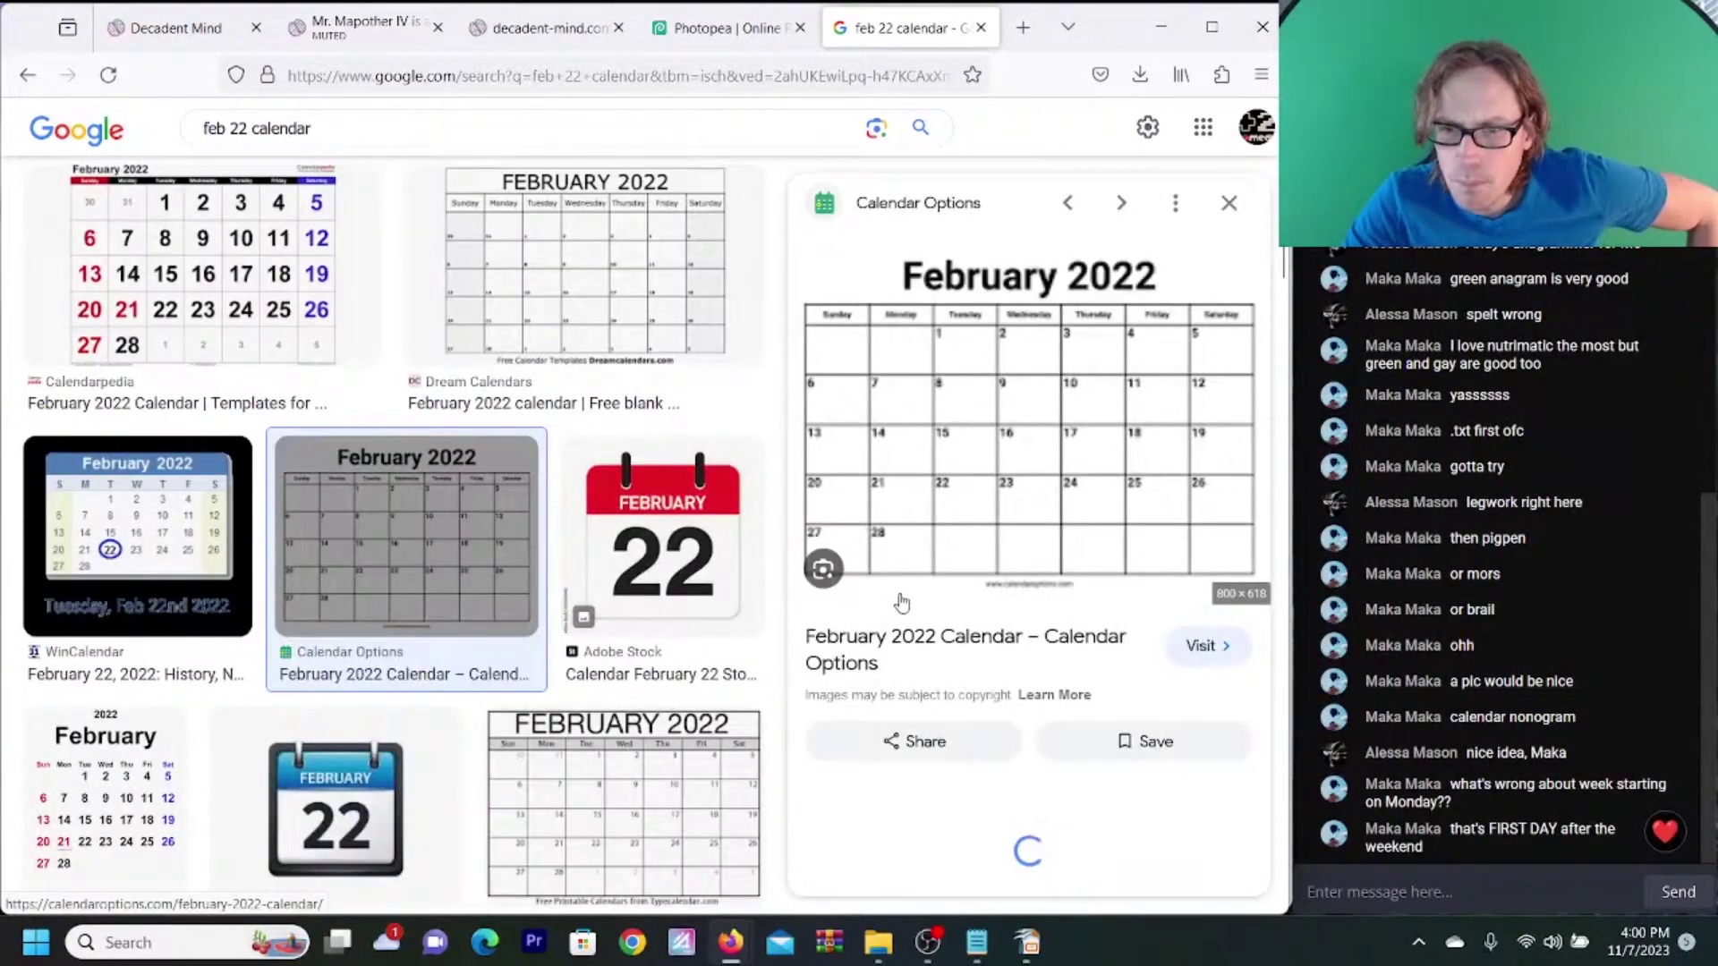
- Try to paste the February 2022 calendar into Photopea after copying its image link, and remove the pasted layer
right_click(971, 525)
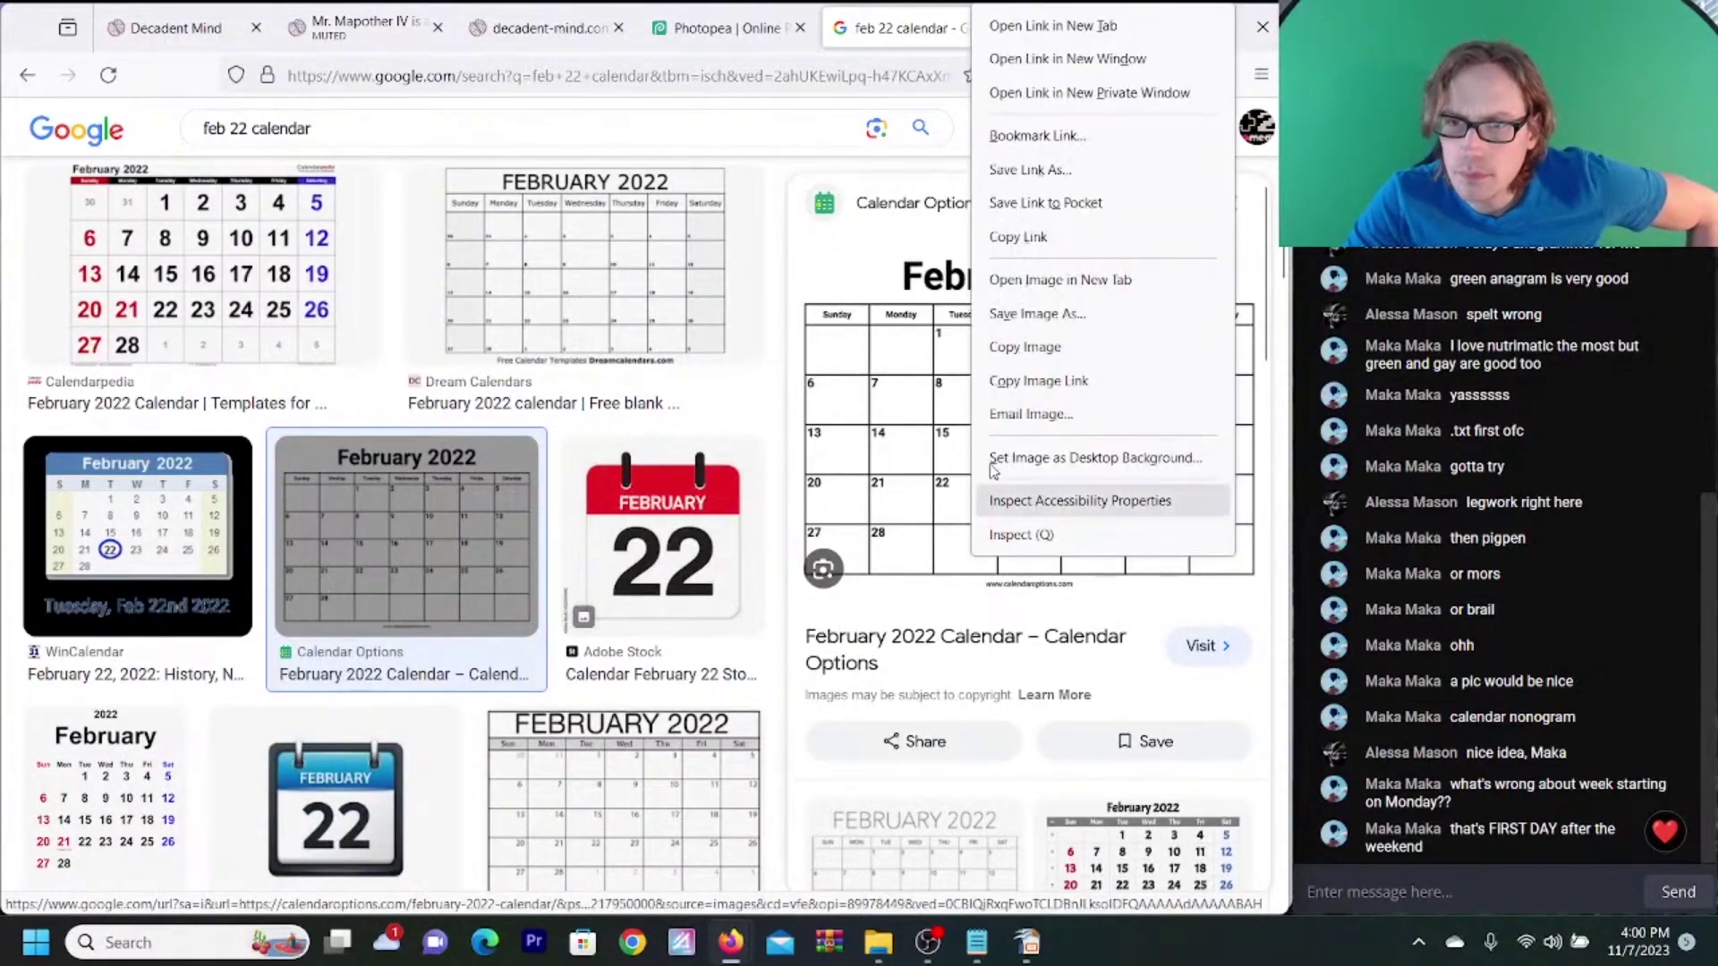
click(1035, 387)
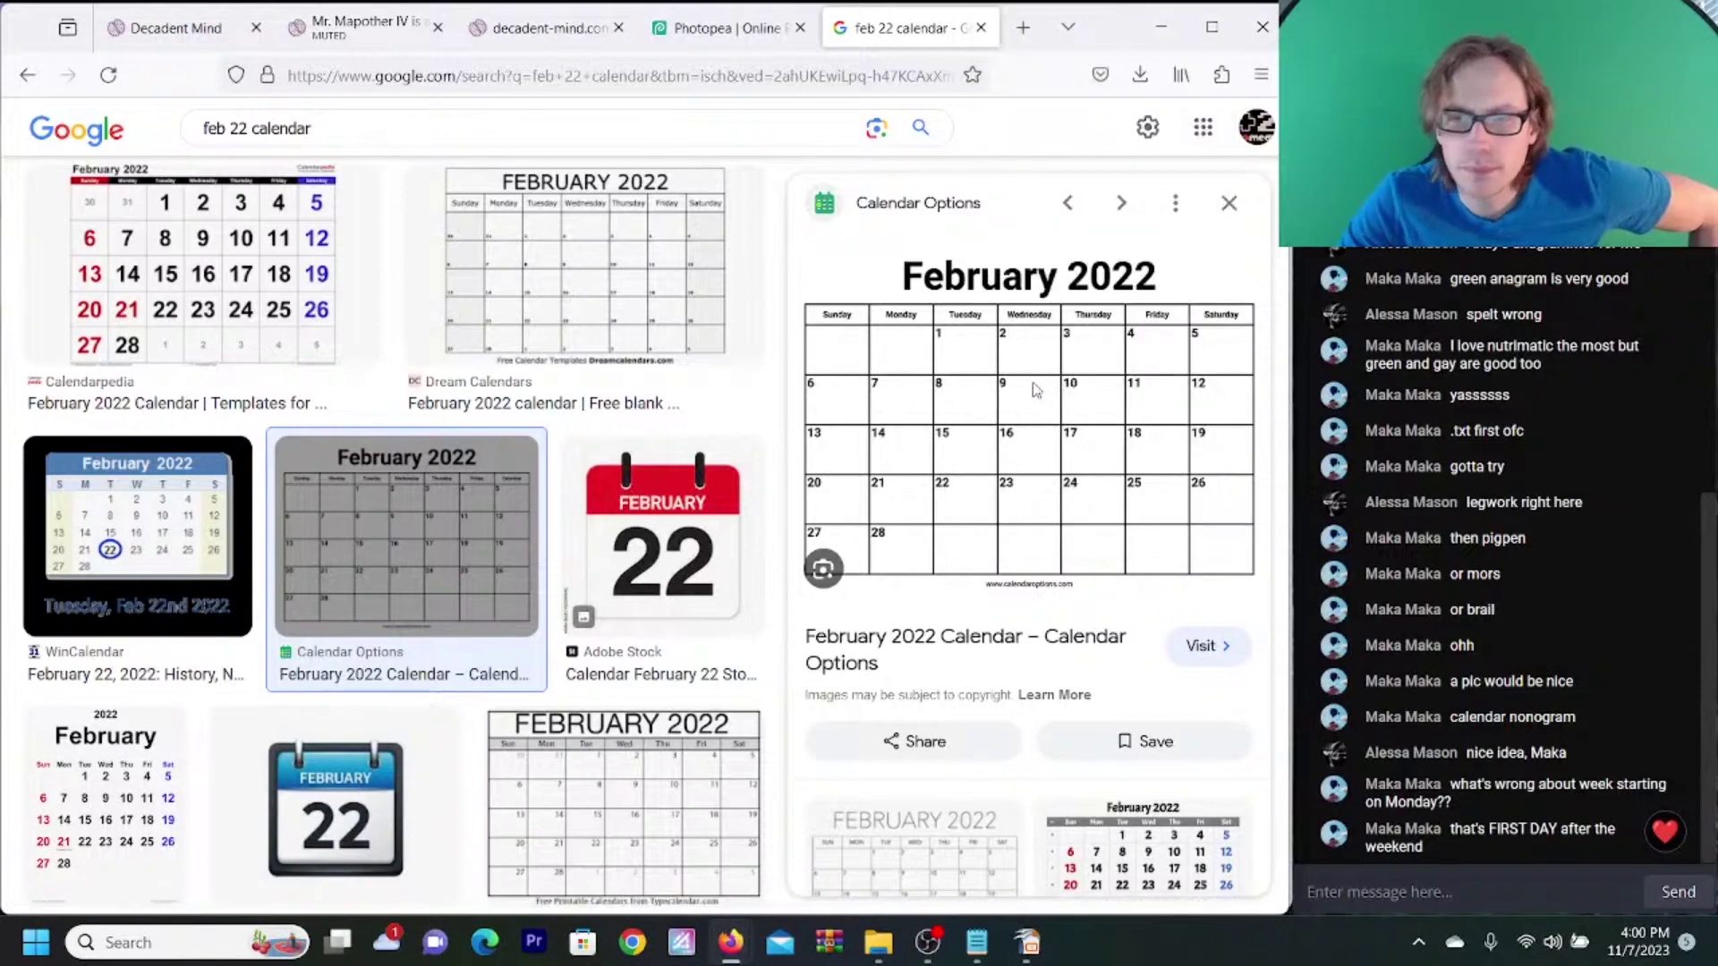
click(720, 27)
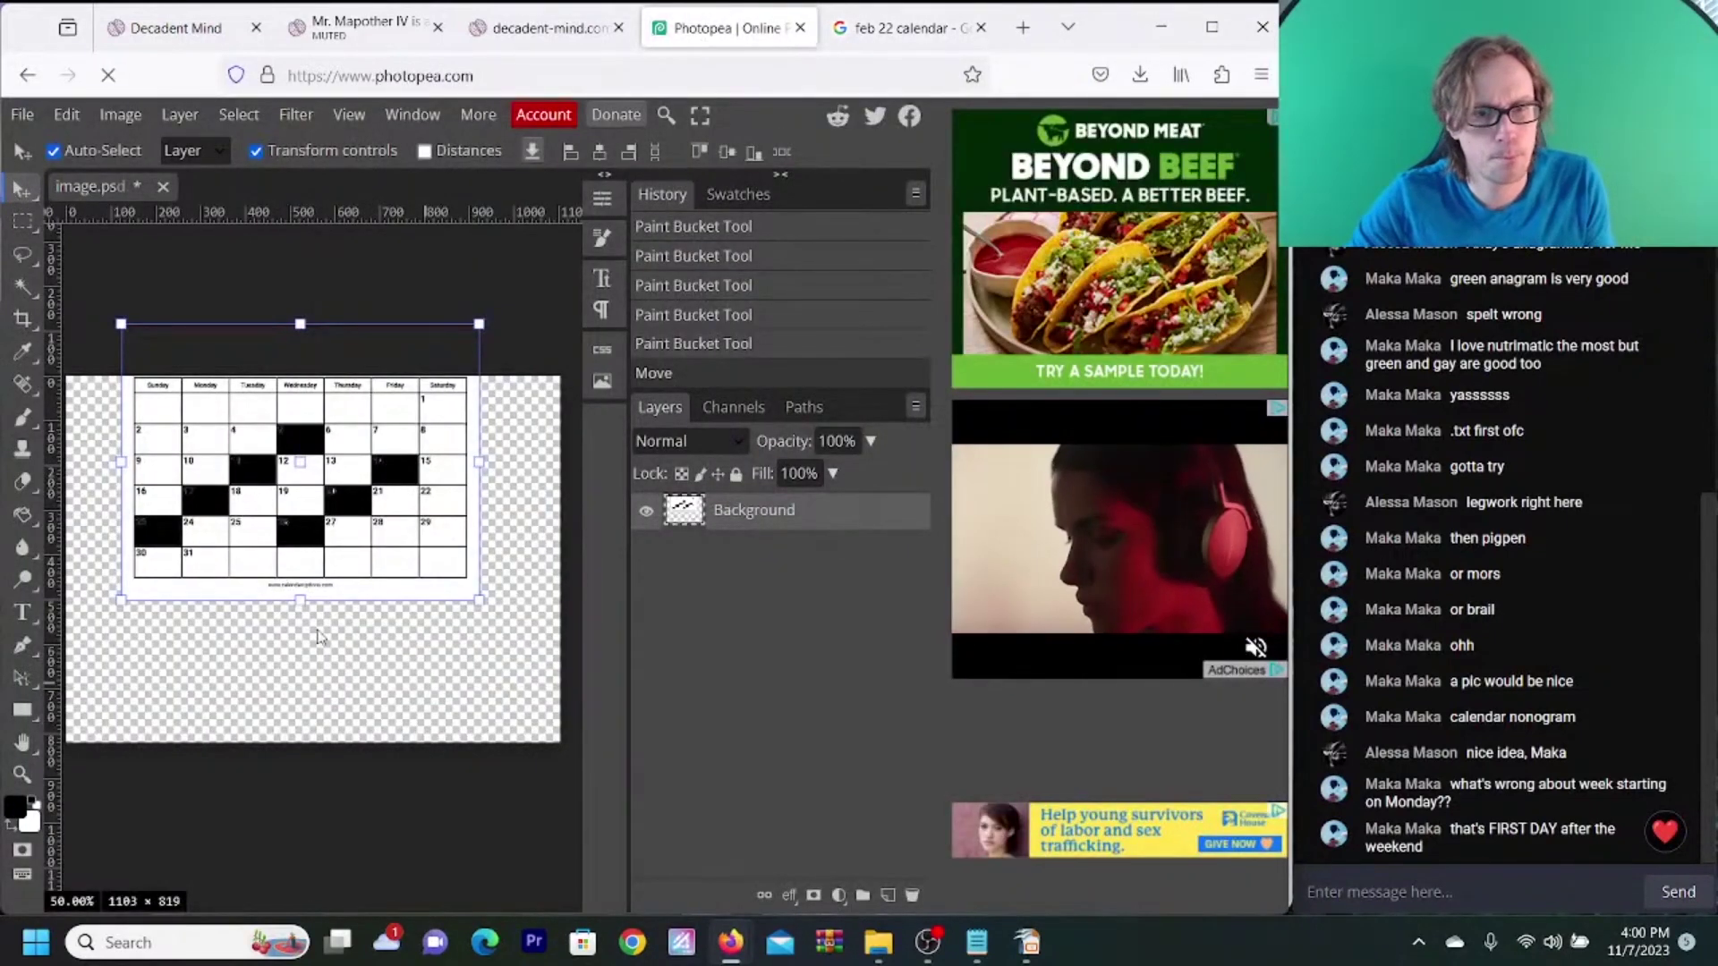
key(ctrl+v)
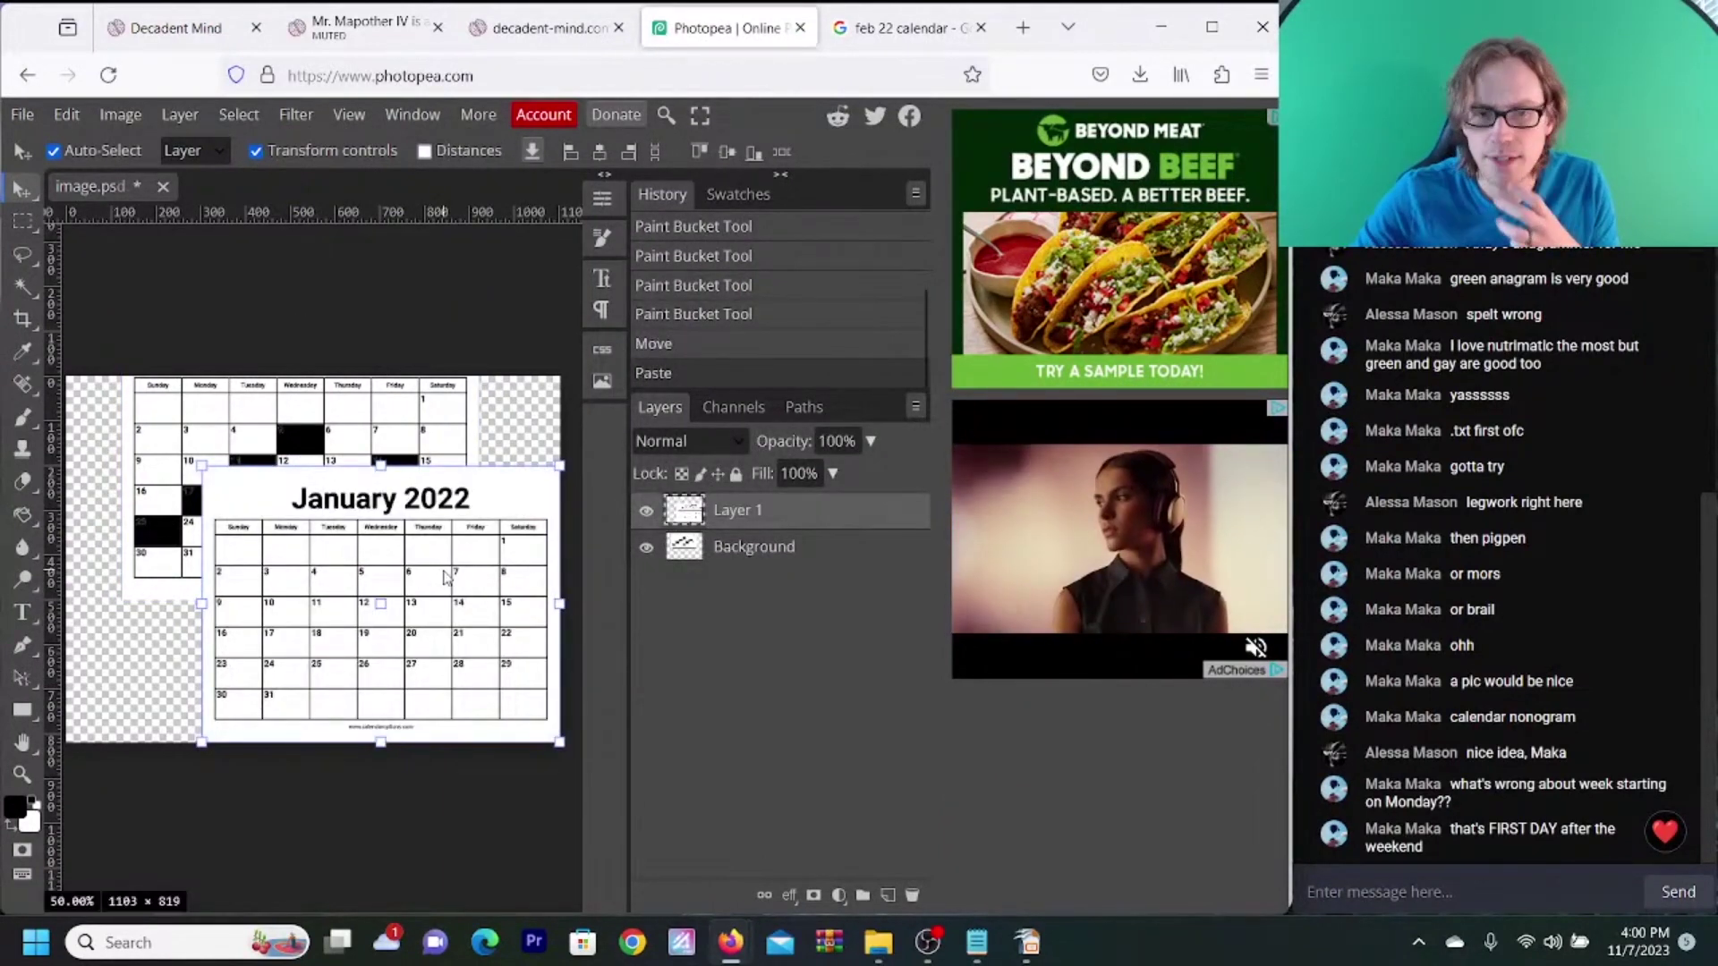
key(ctrl+z)
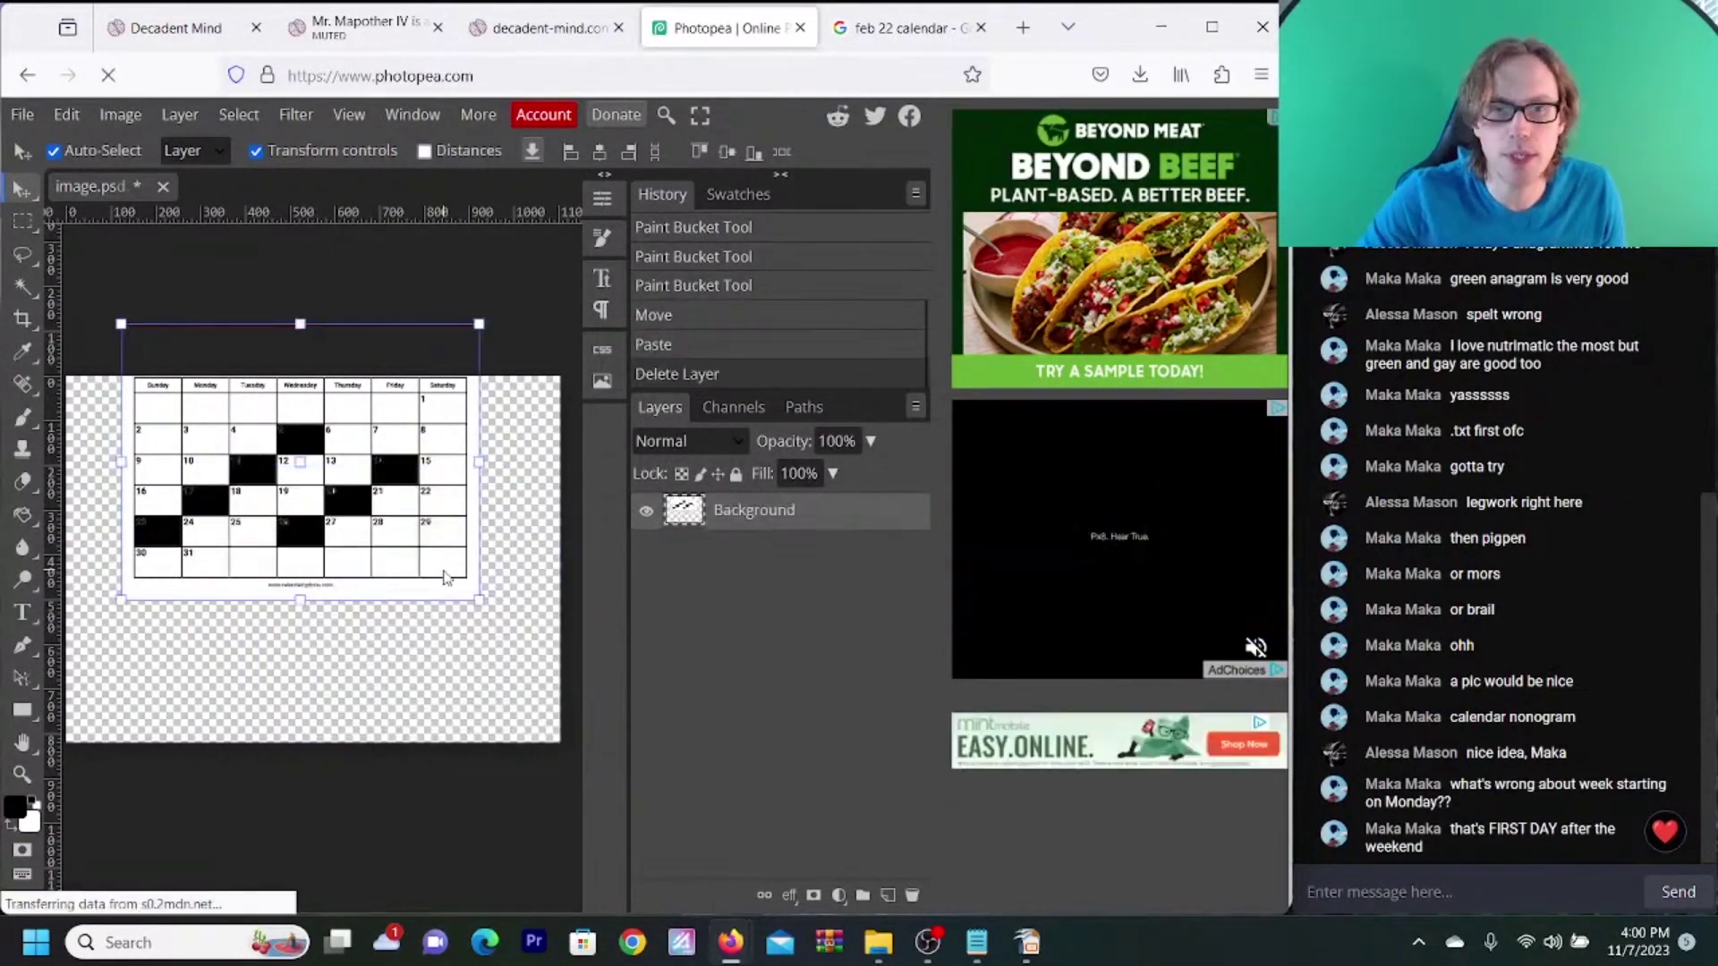
- Copy the February 2022 calendar image from the search result into Photopea and delete the stray January copy
click(850, 40)
right_click(1071, 369)
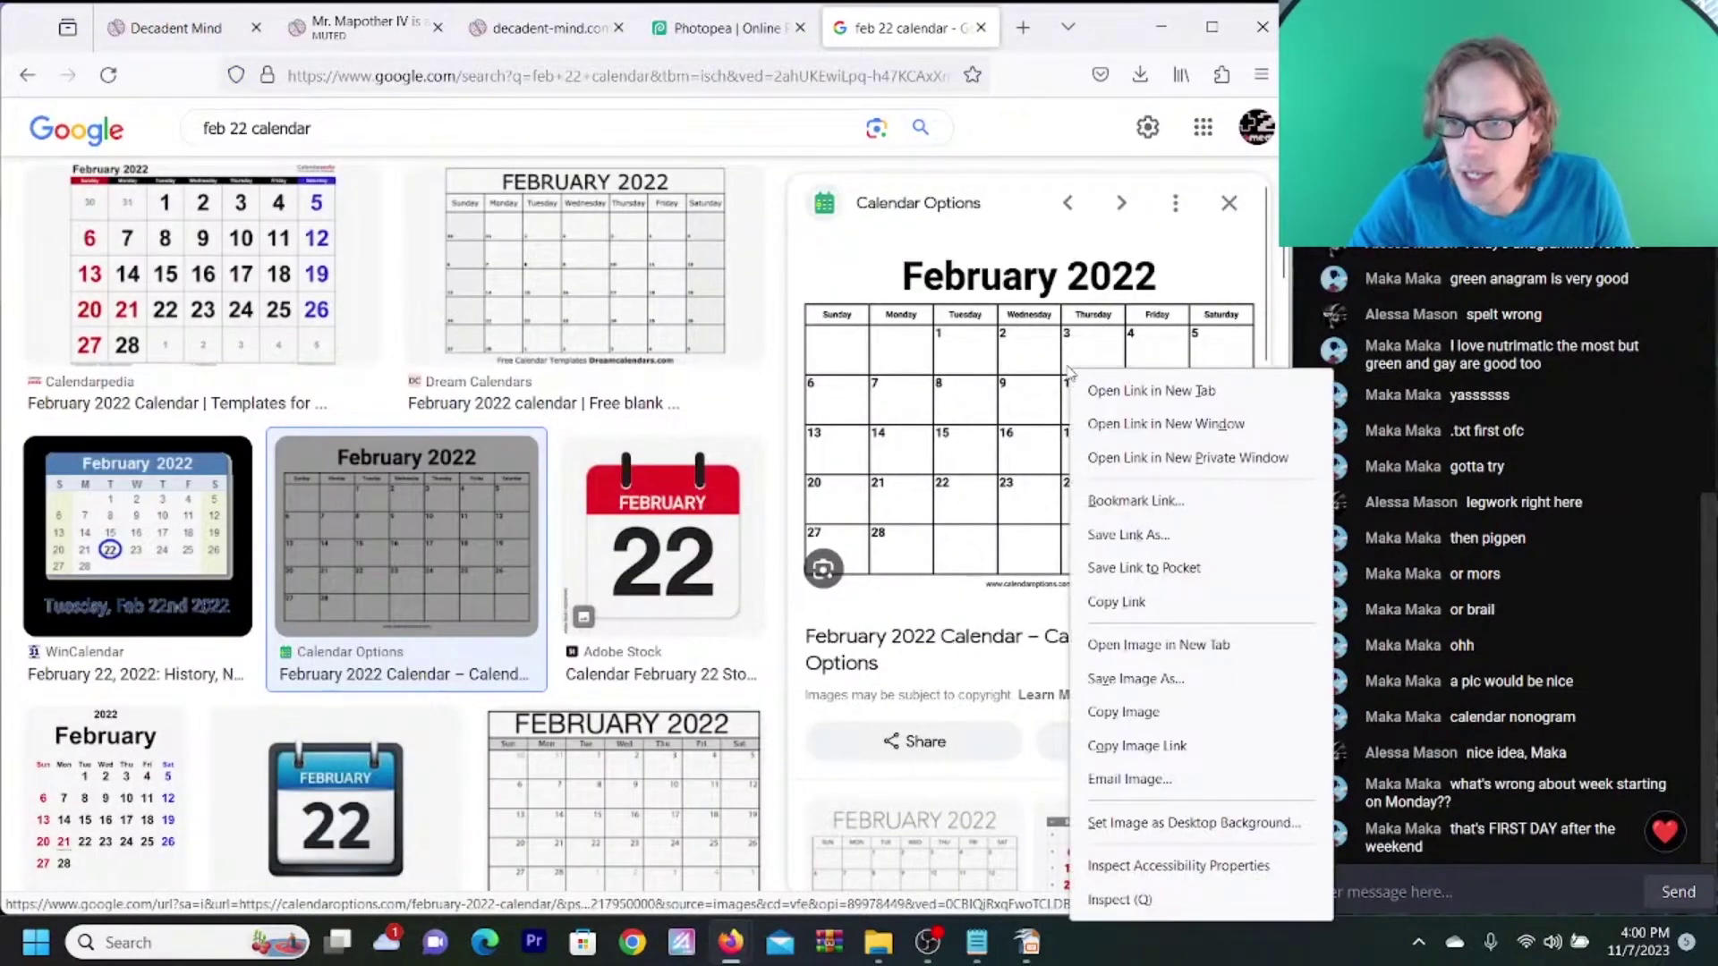
click(1126, 723)
click(727, 27)
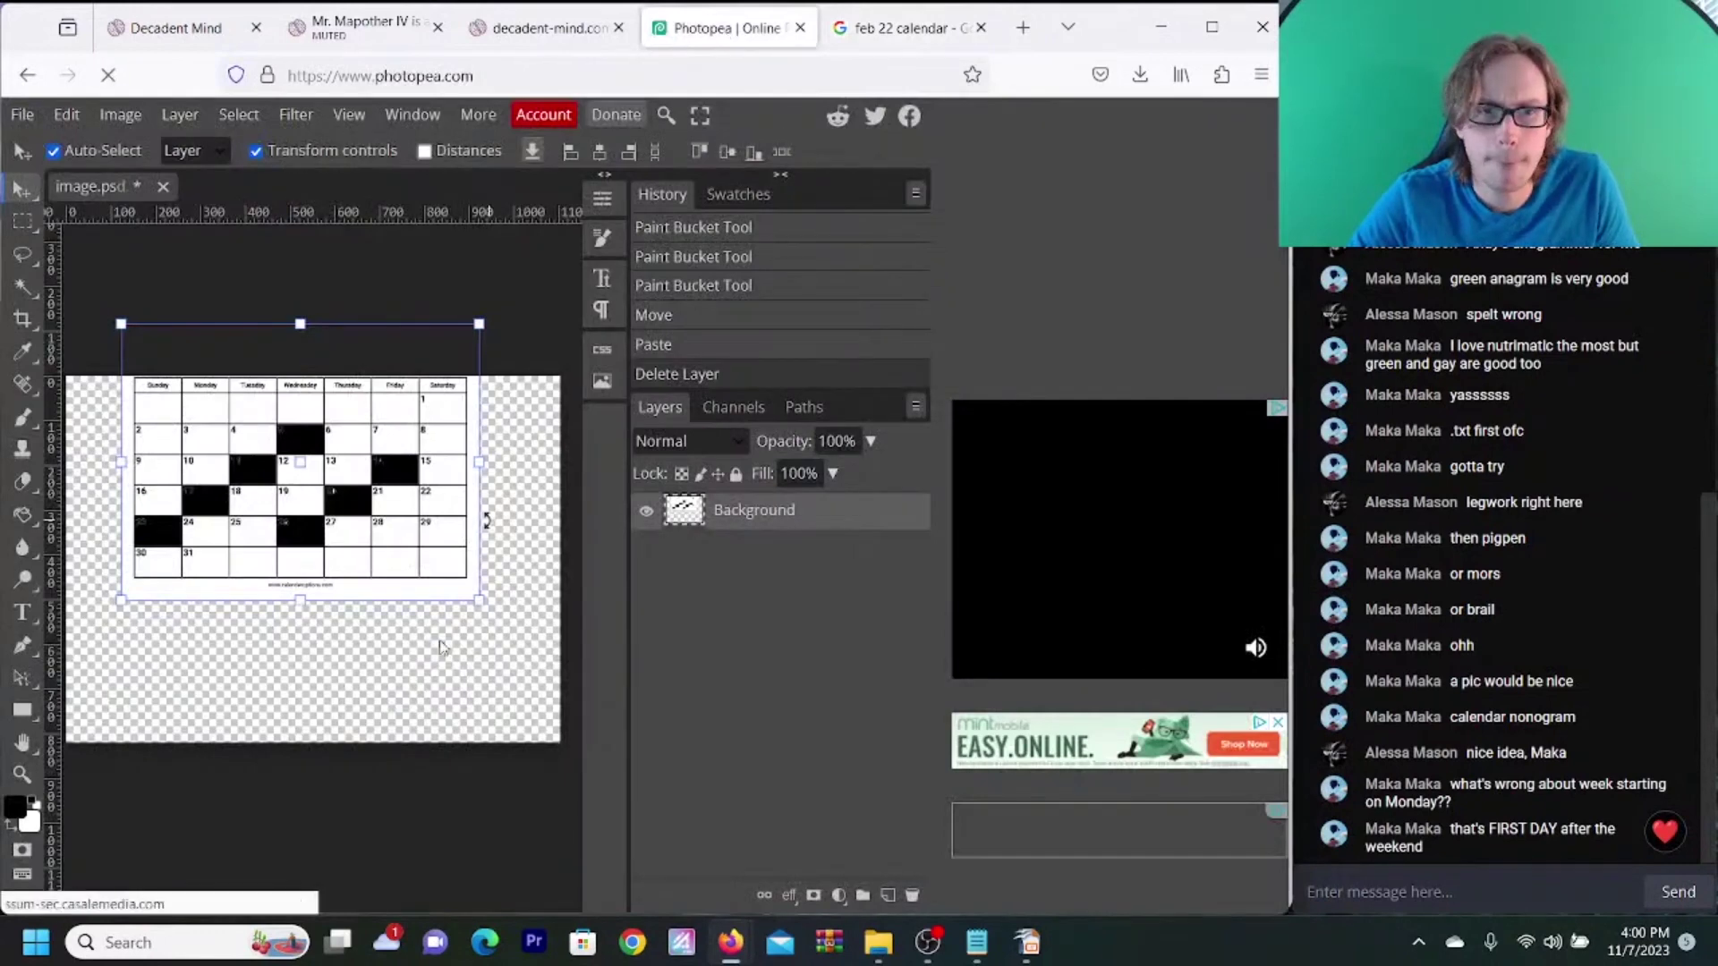
key(ctrl+v)
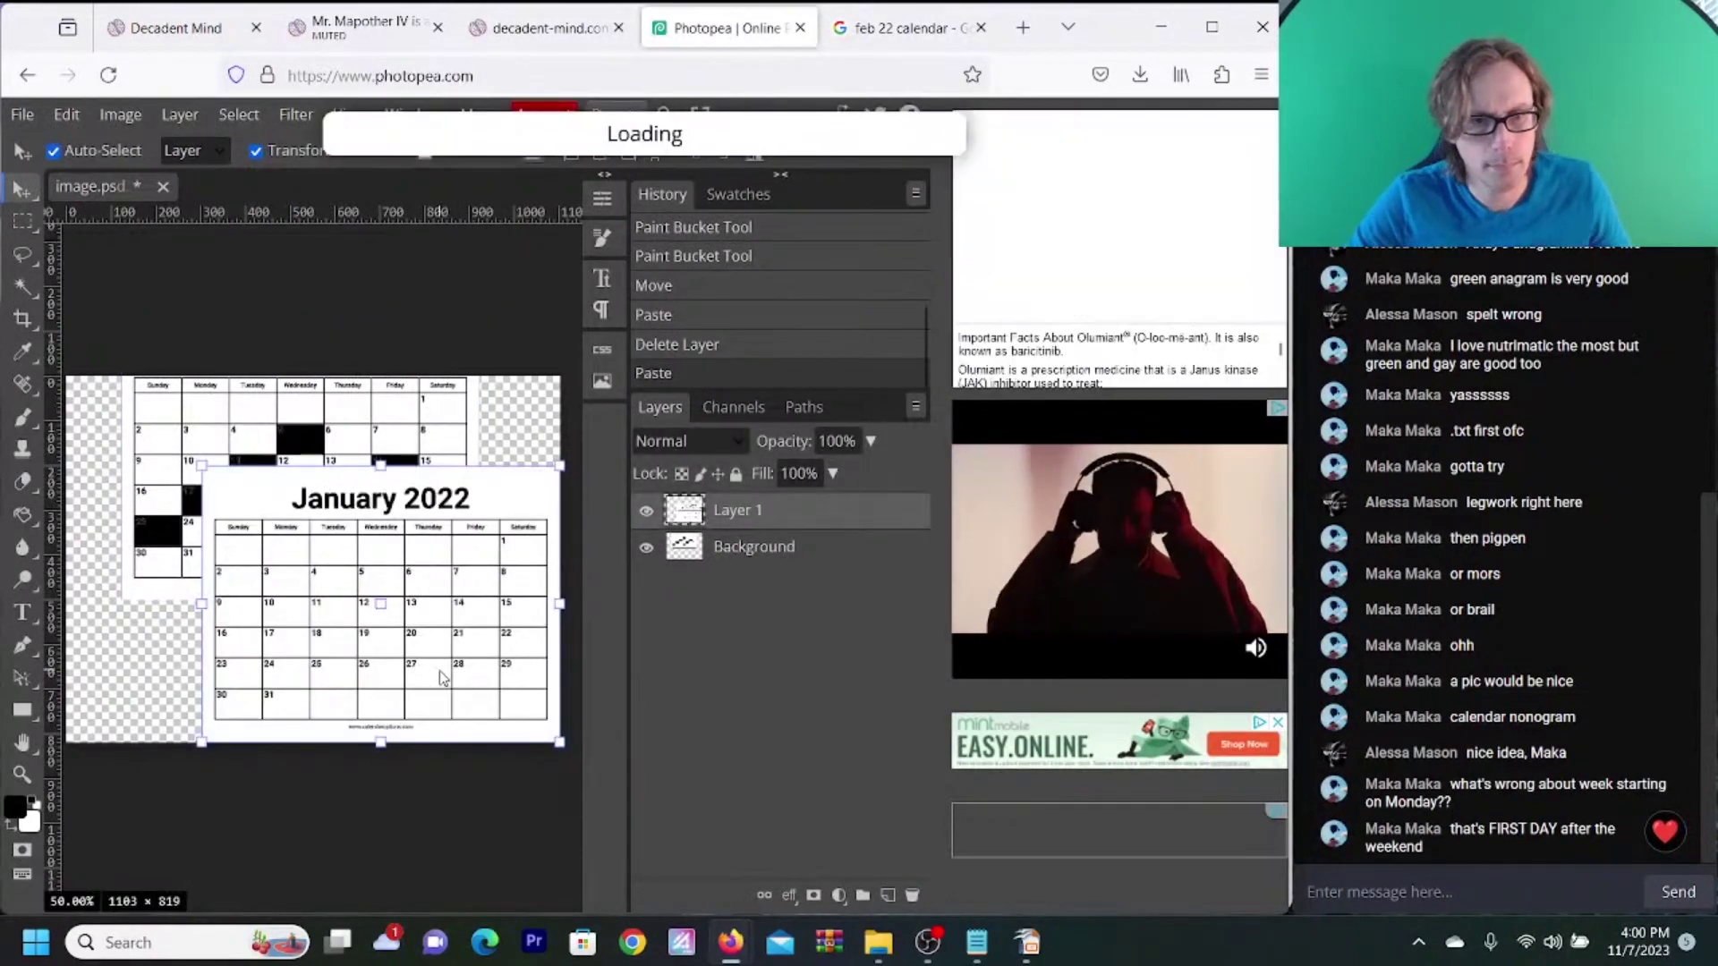
drag(322, 665, 258, 689)
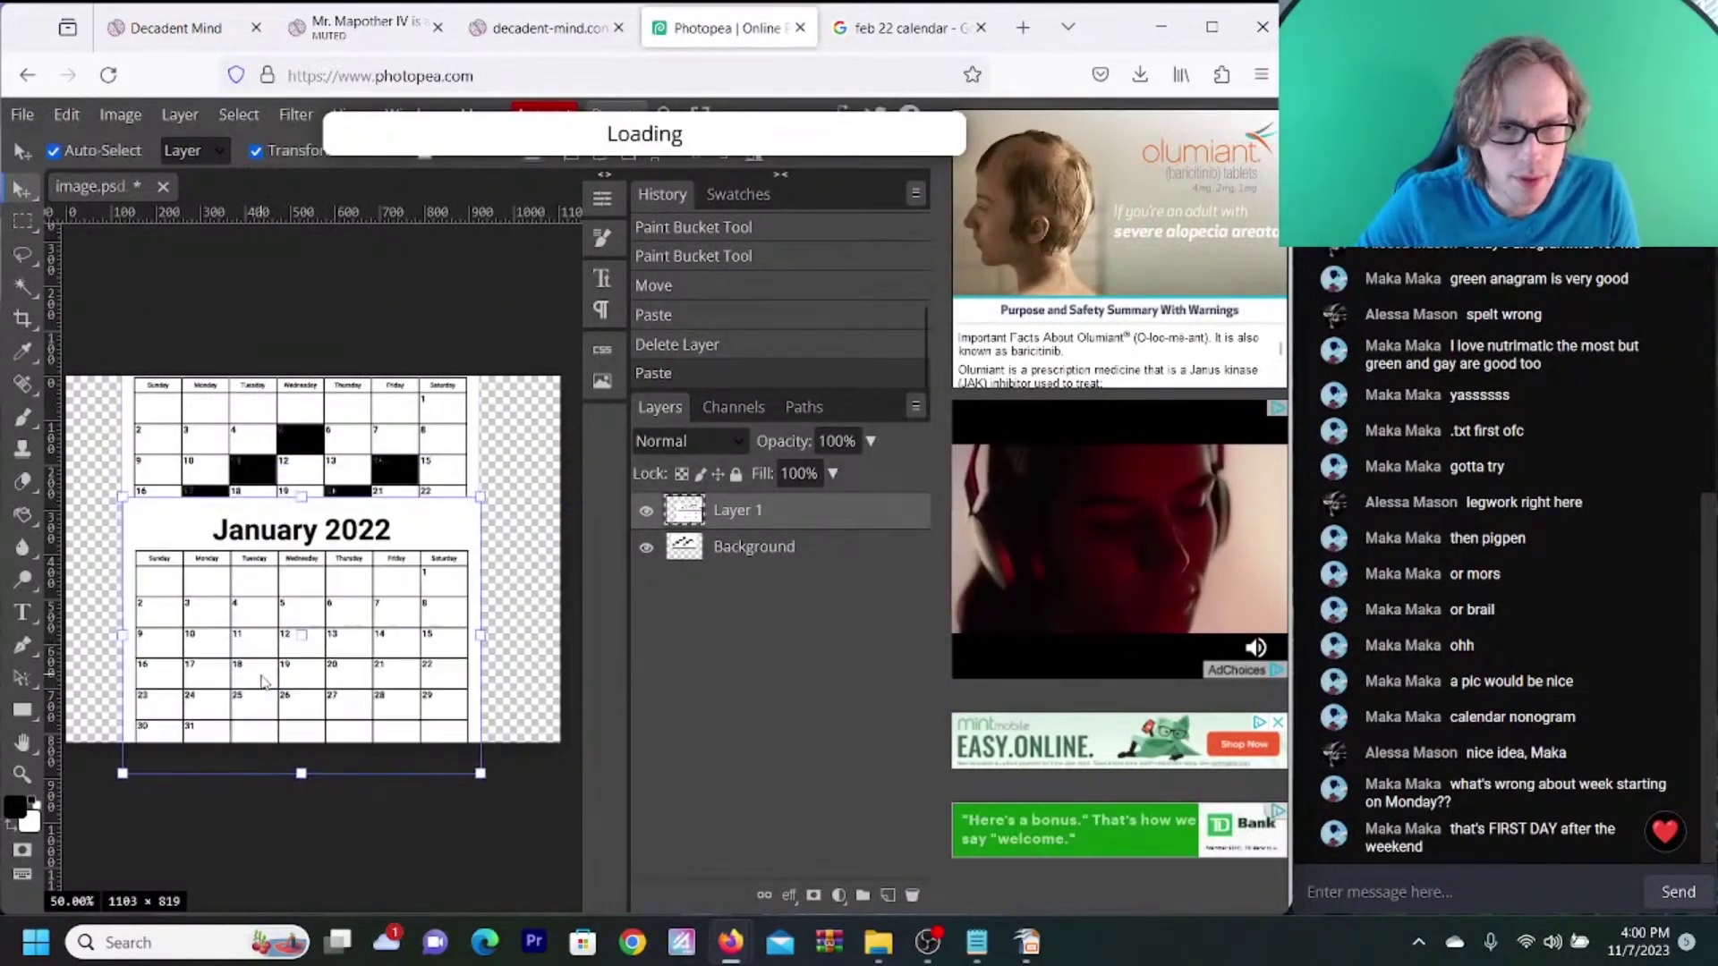
key(ctrl+v)
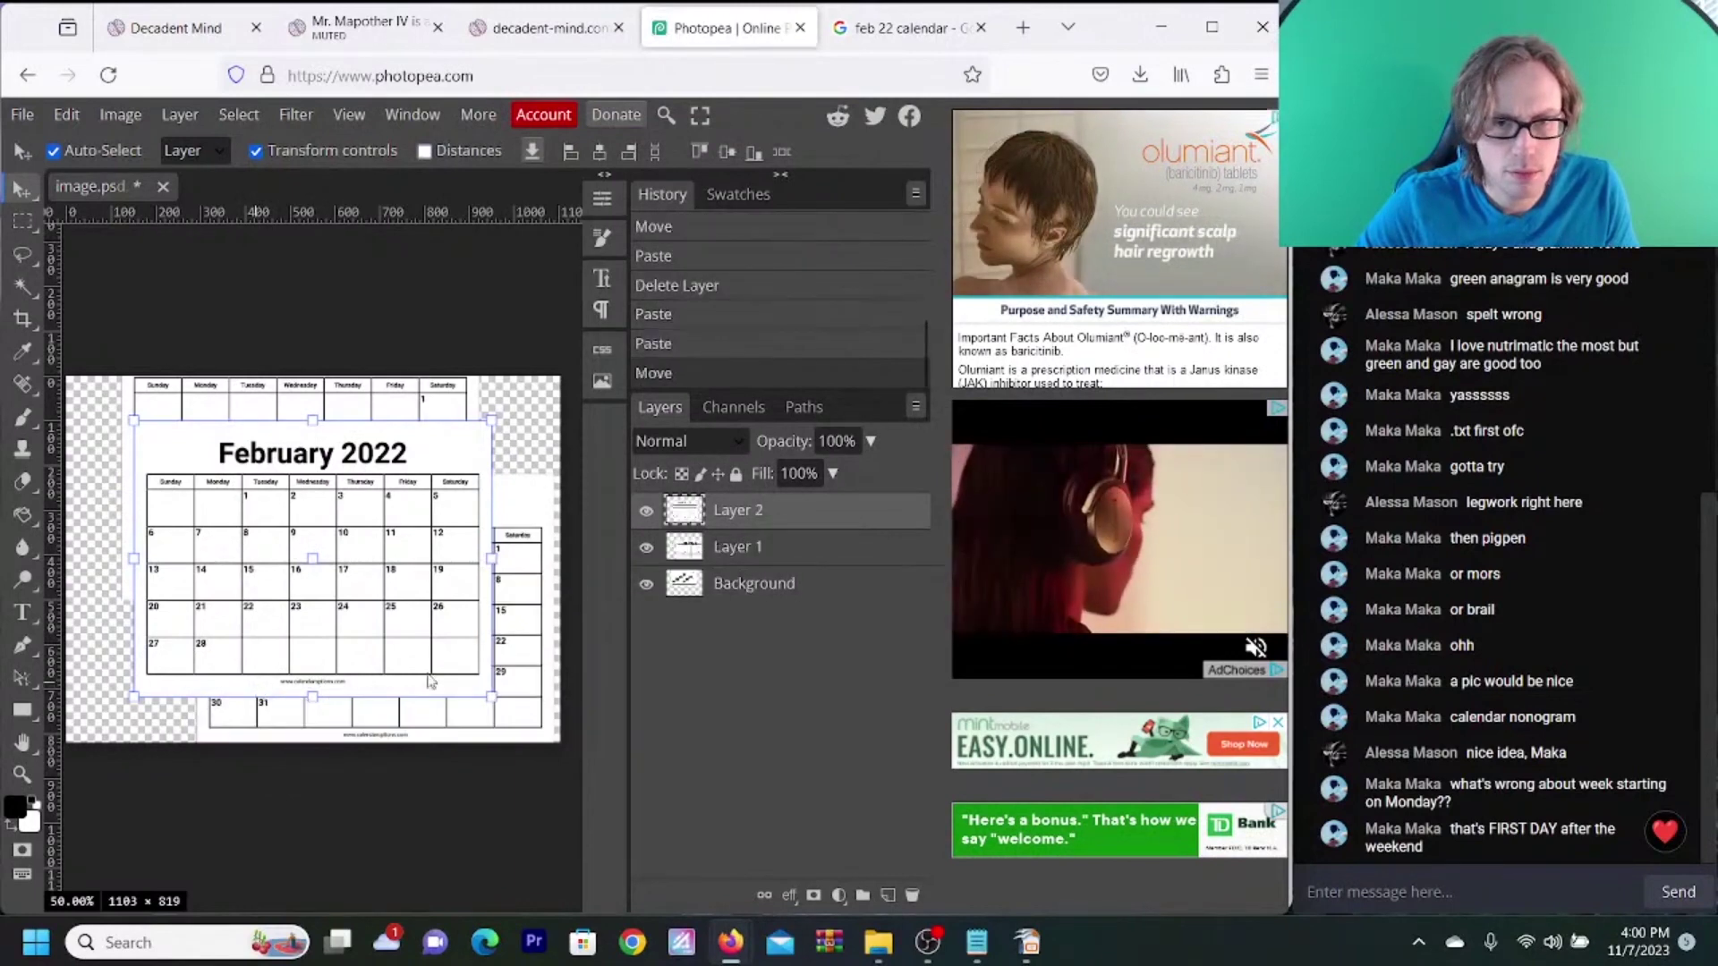
click(534, 662)
key(Delete)
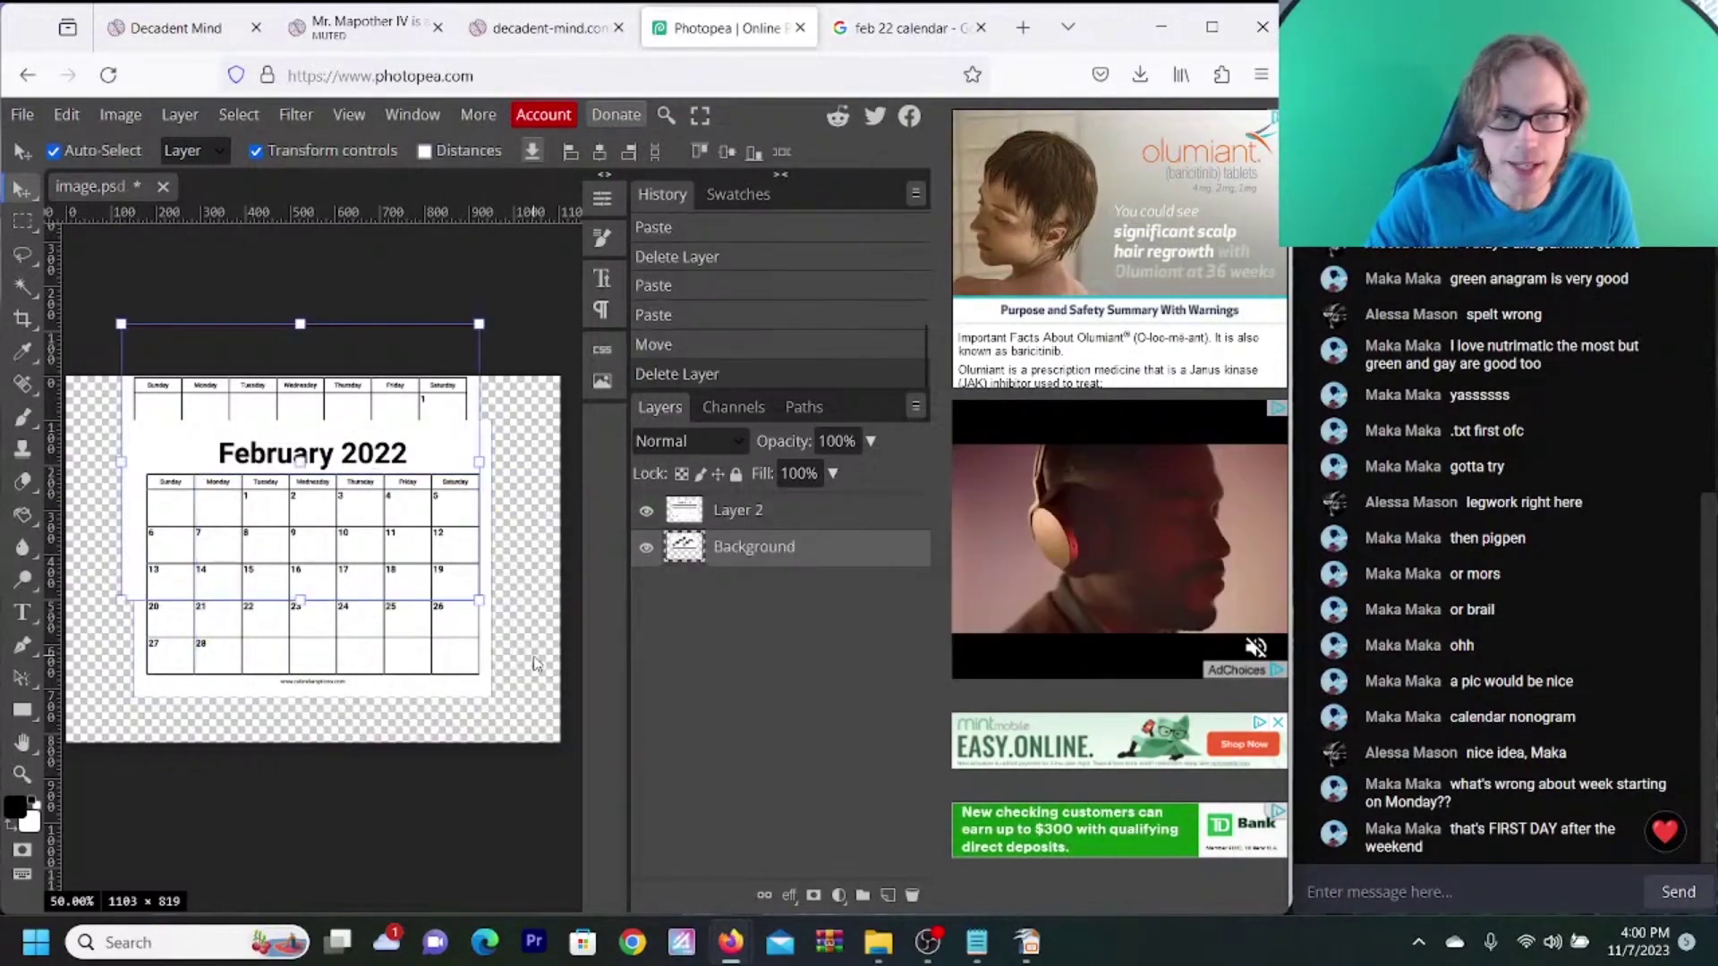
- Align the February calendar's columns under the shaded January grid and place its layer below the January layer
key(ctrl+t)
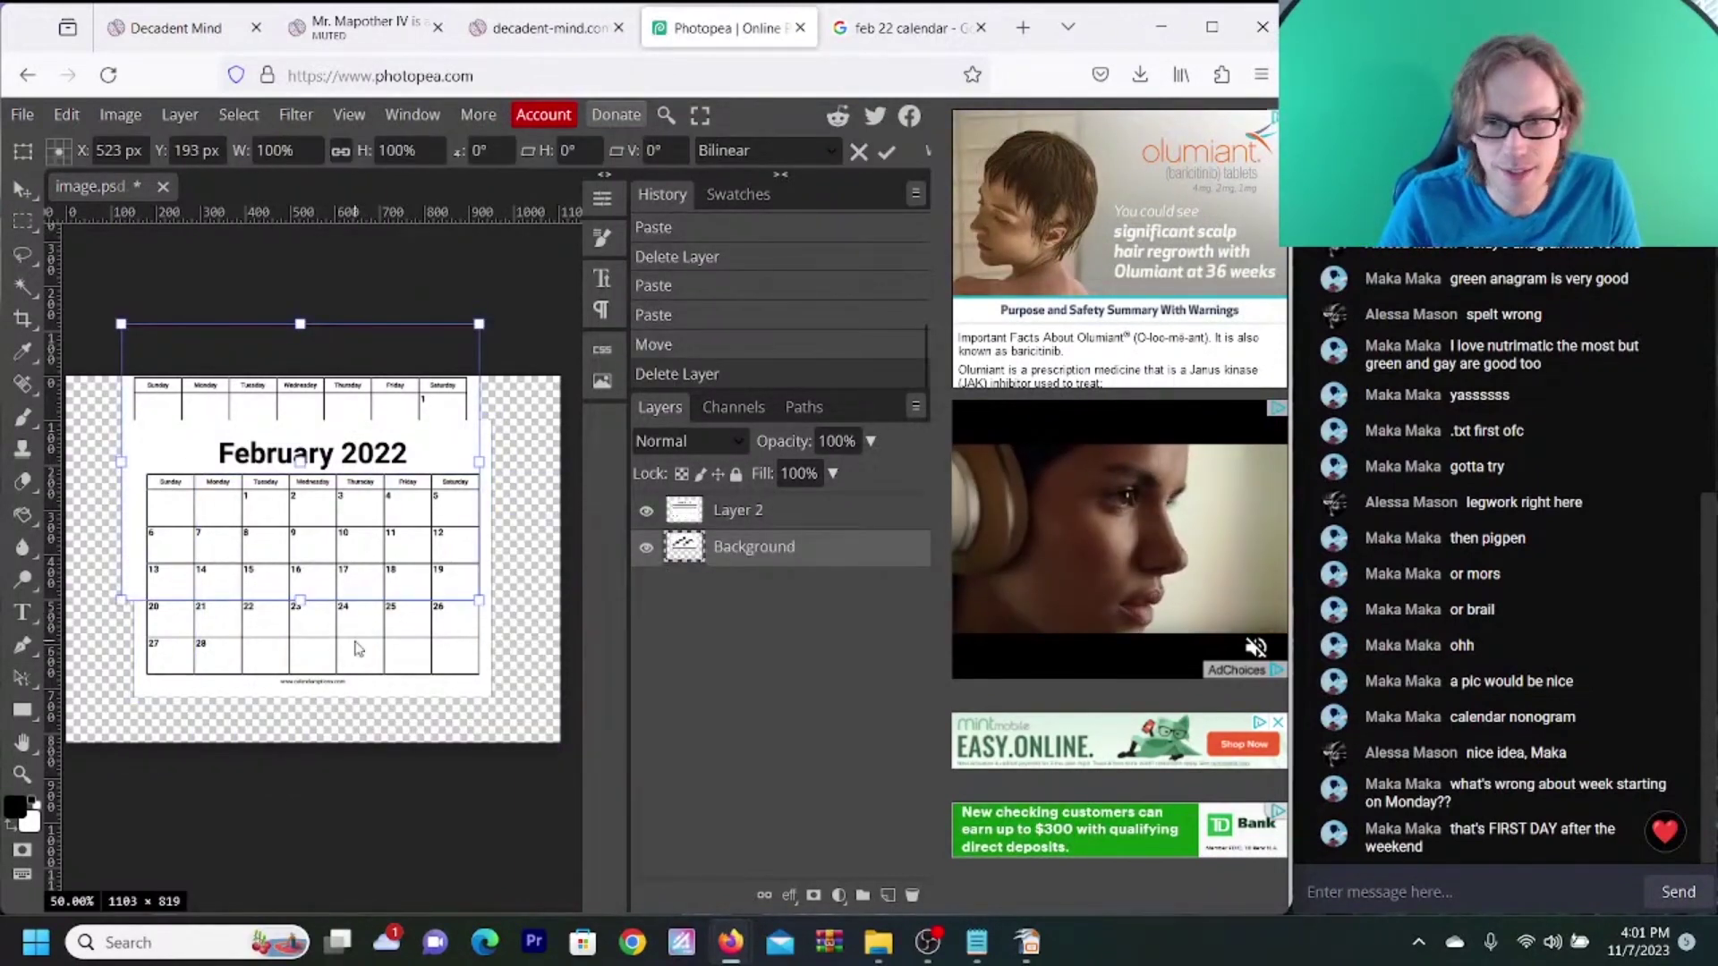
click(733, 511)
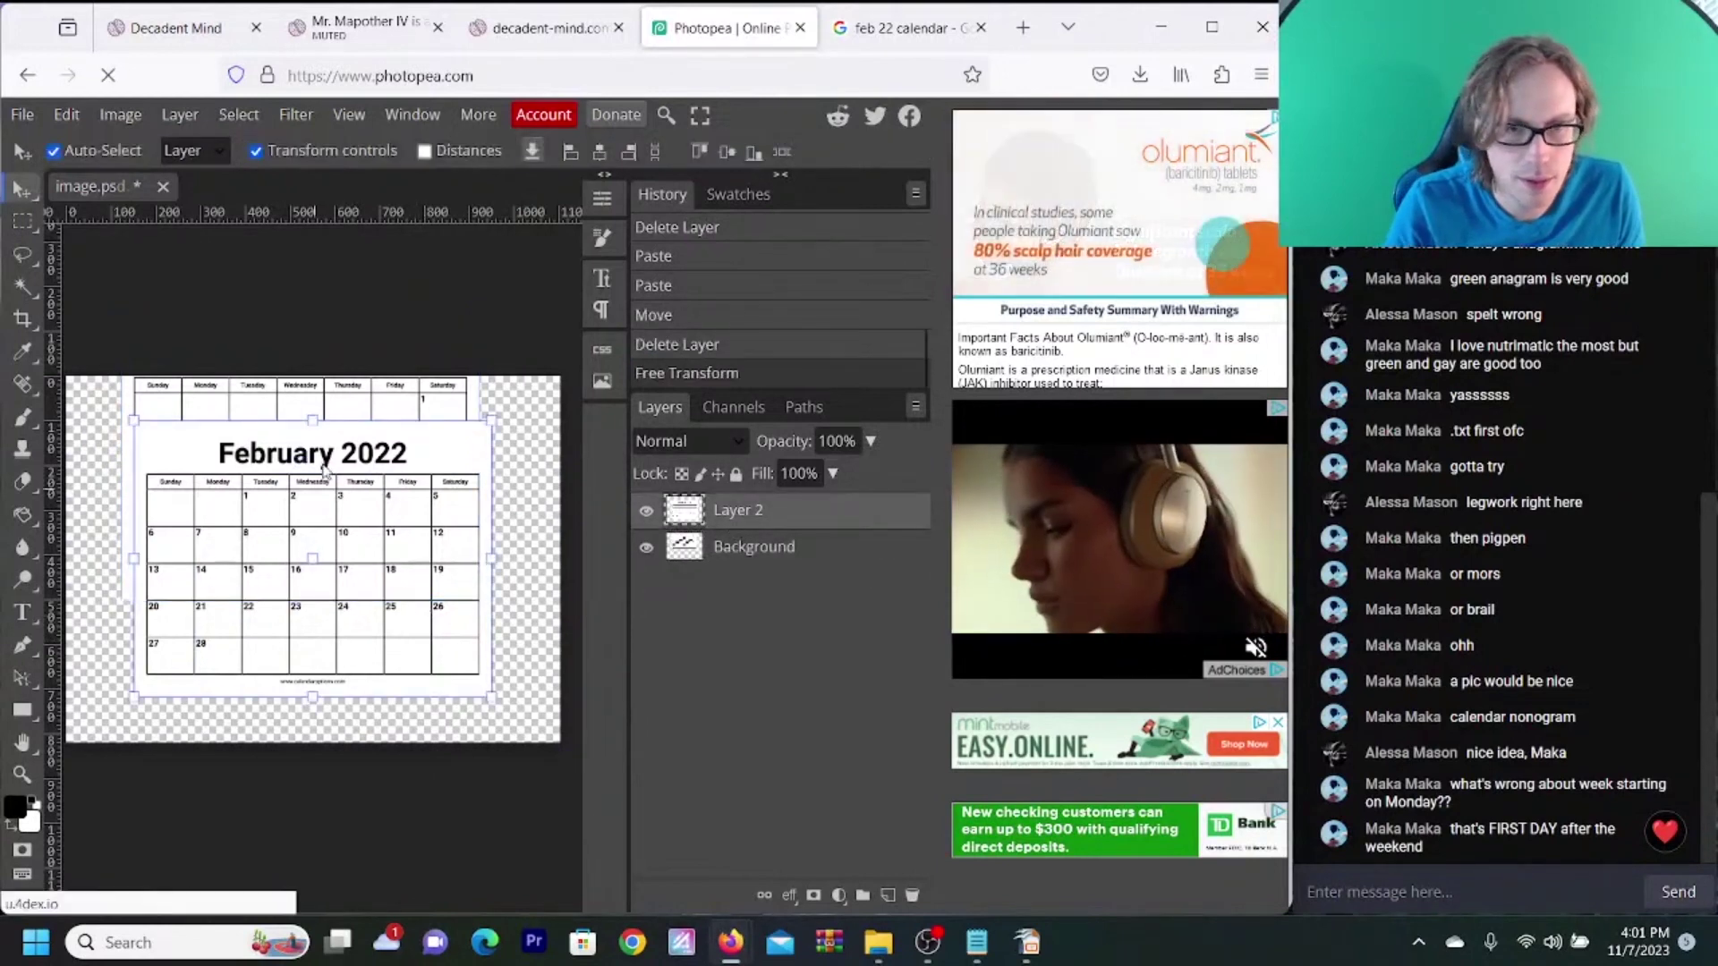
drag(319, 476, 306, 524)
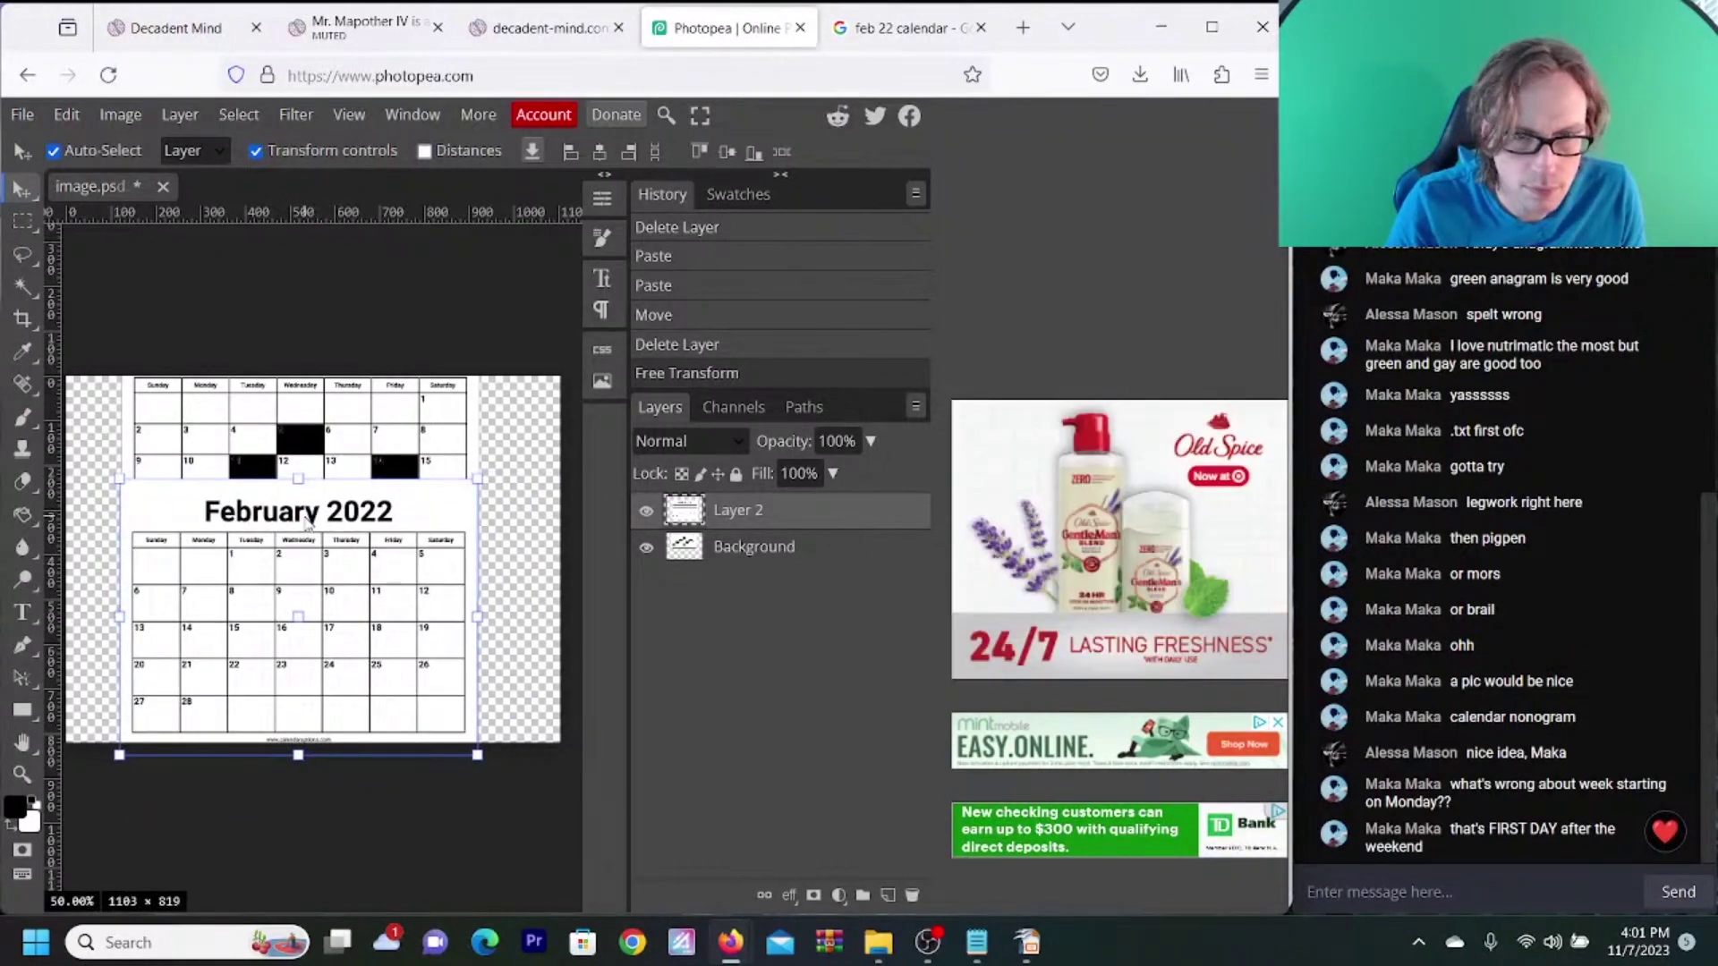
drag(307, 523, 310, 524)
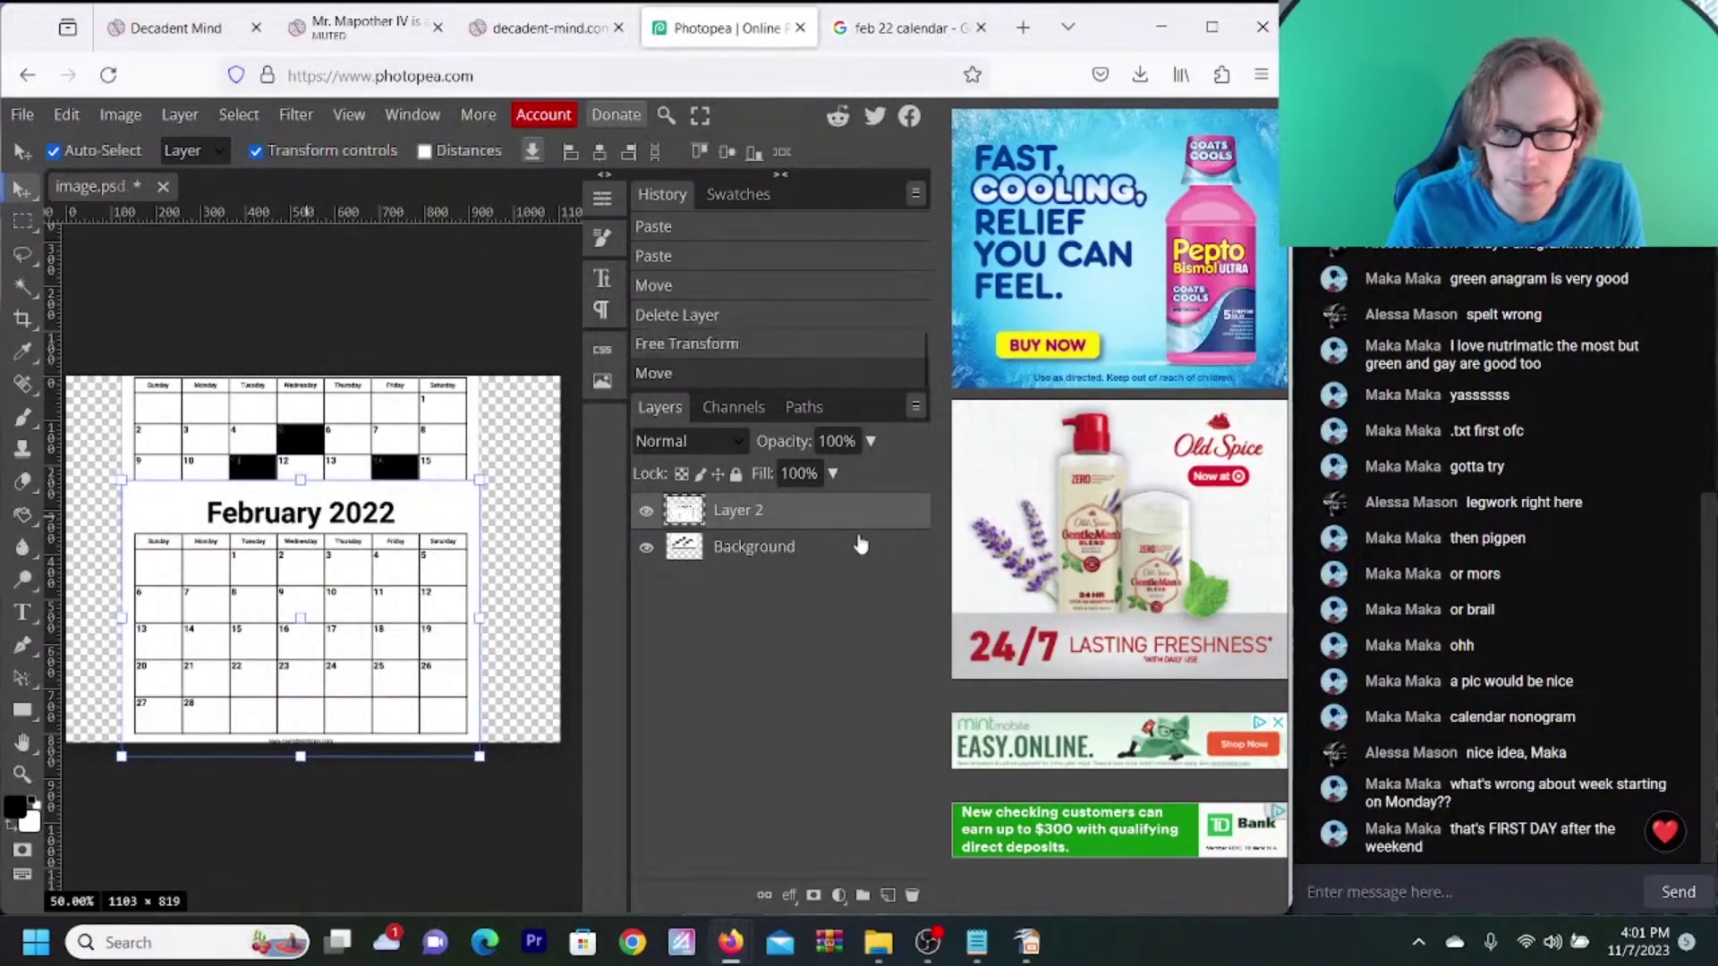
drag(767, 512, 690, 575)
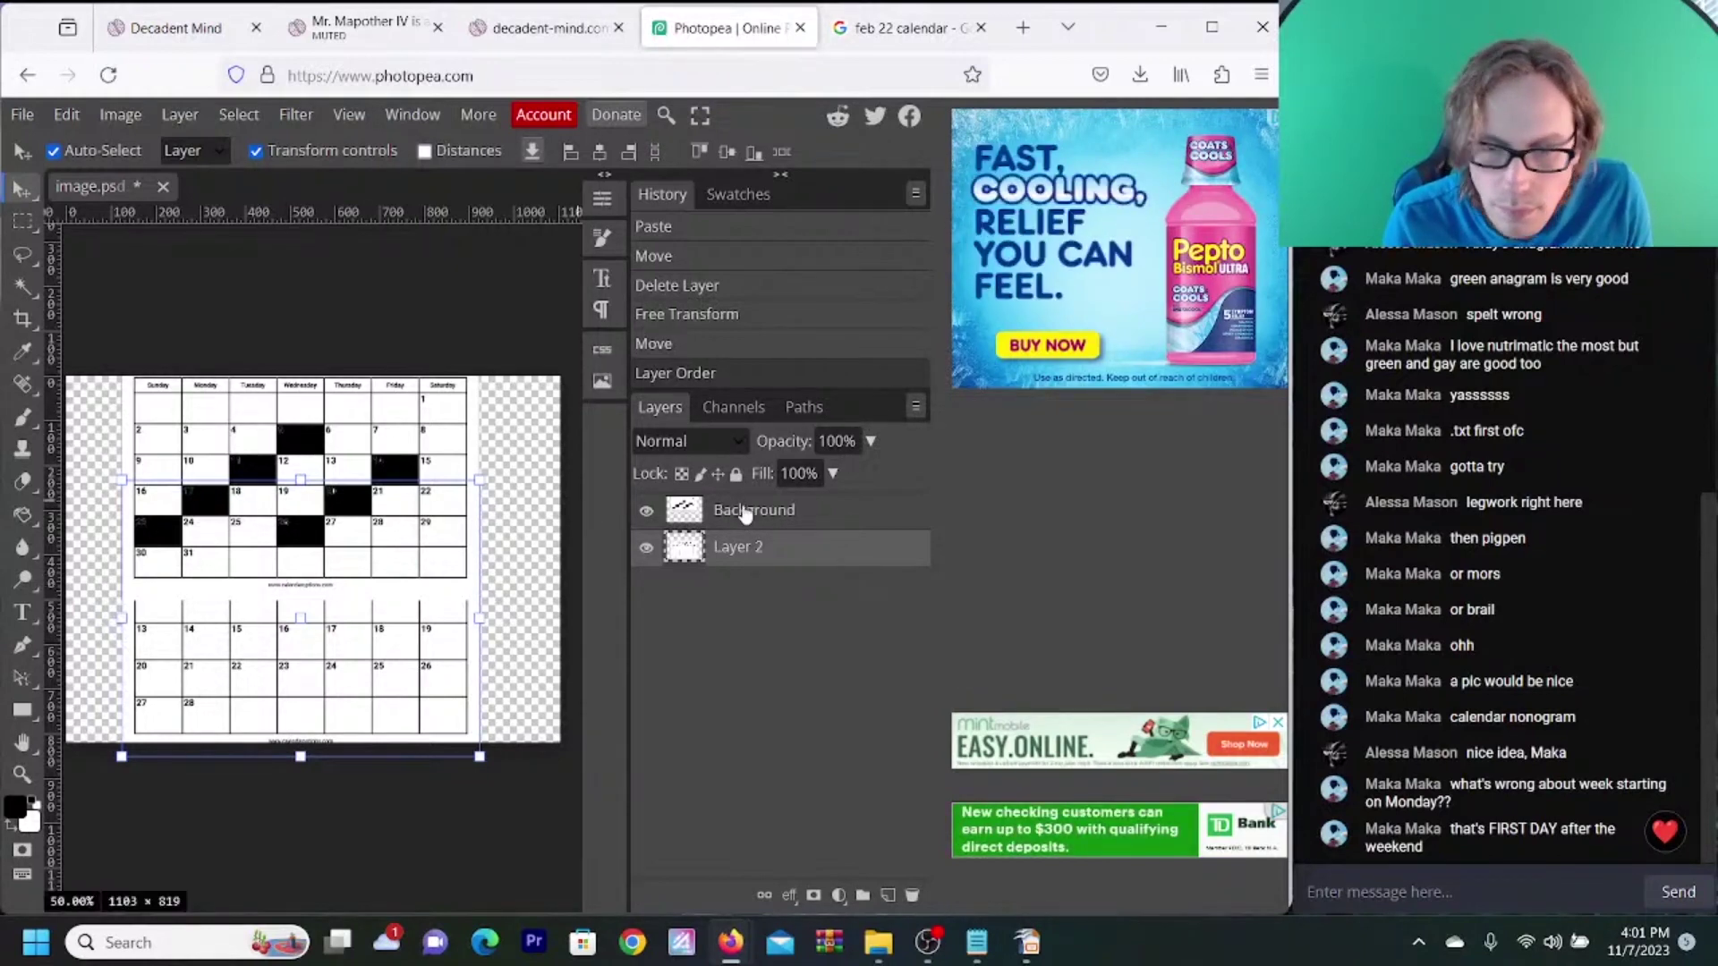
- Erase the strip beneath January's last row with a 70 px eraser to expose the February row starting with 6
click(383, 416)
click(24, 484)
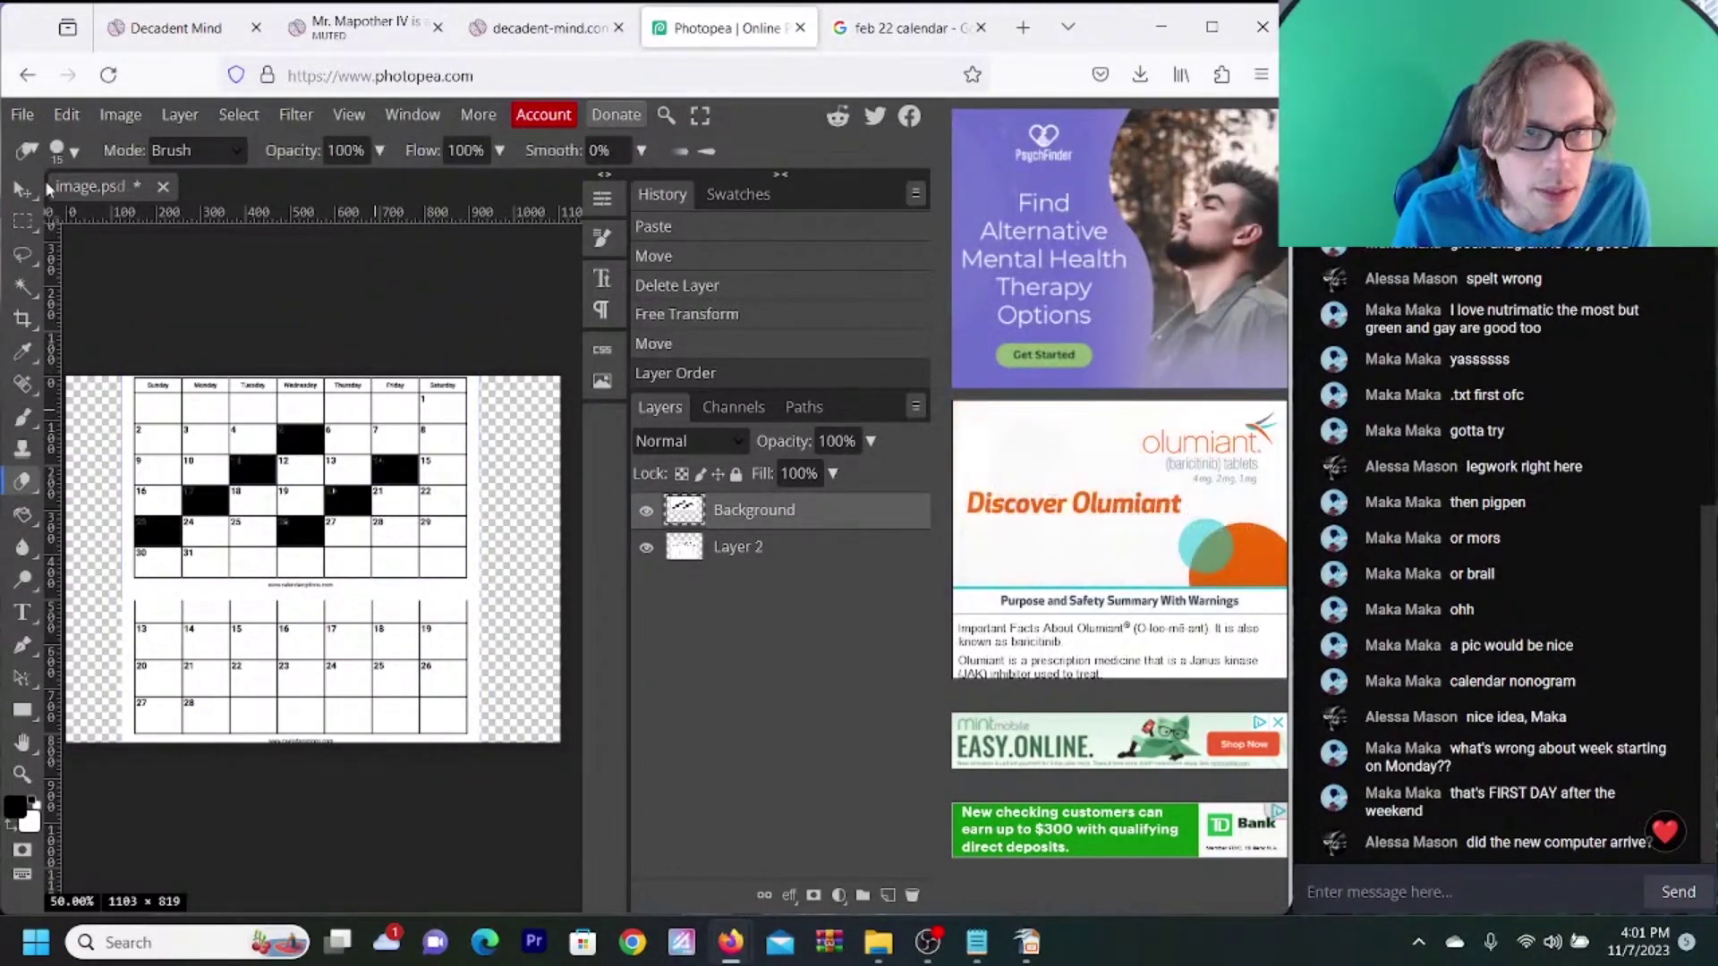
click(72, 159)
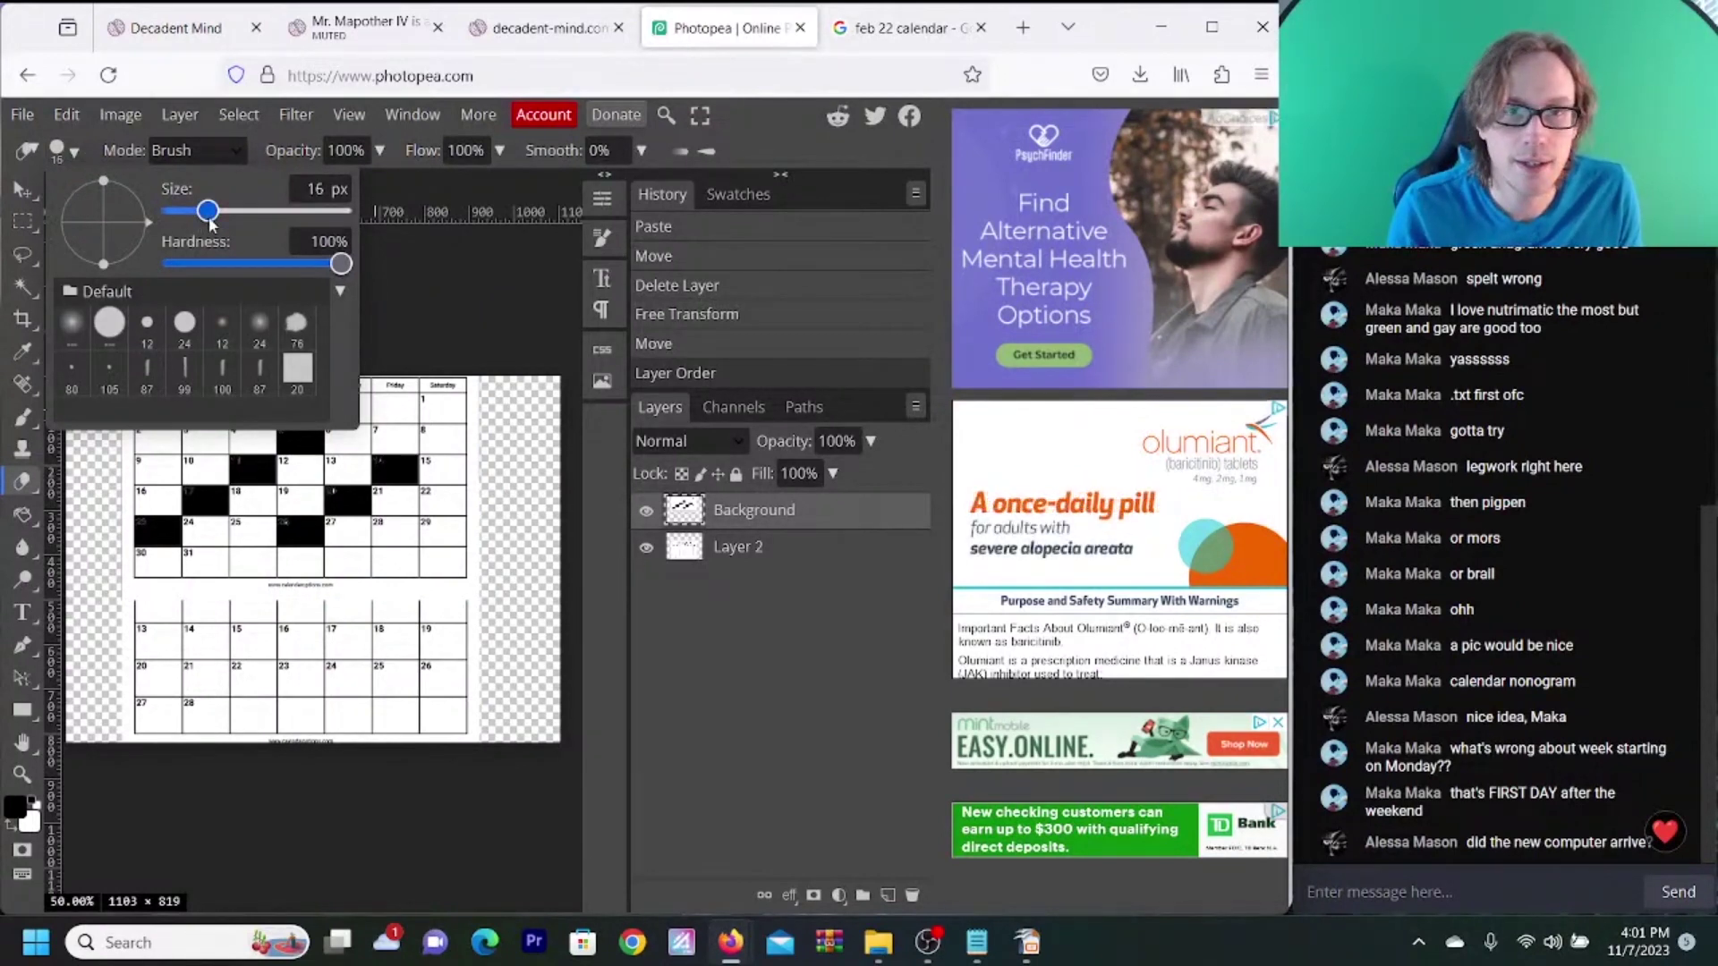
drag(210, 224, 238, 228)
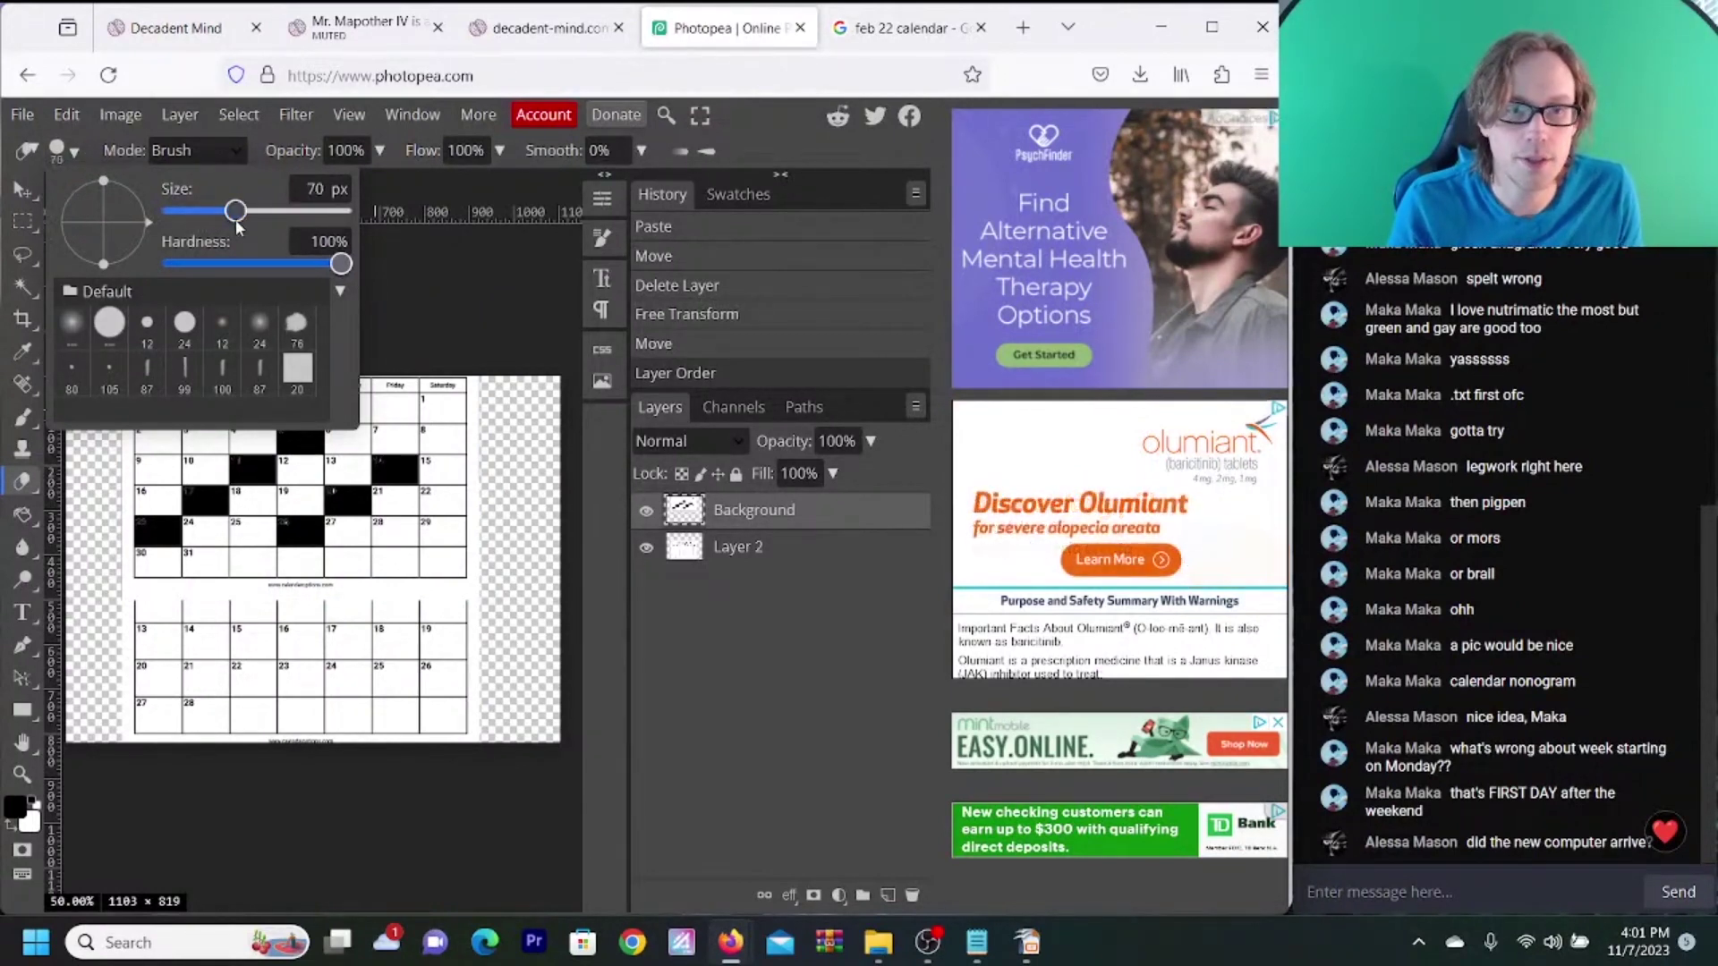
click(130, 592)
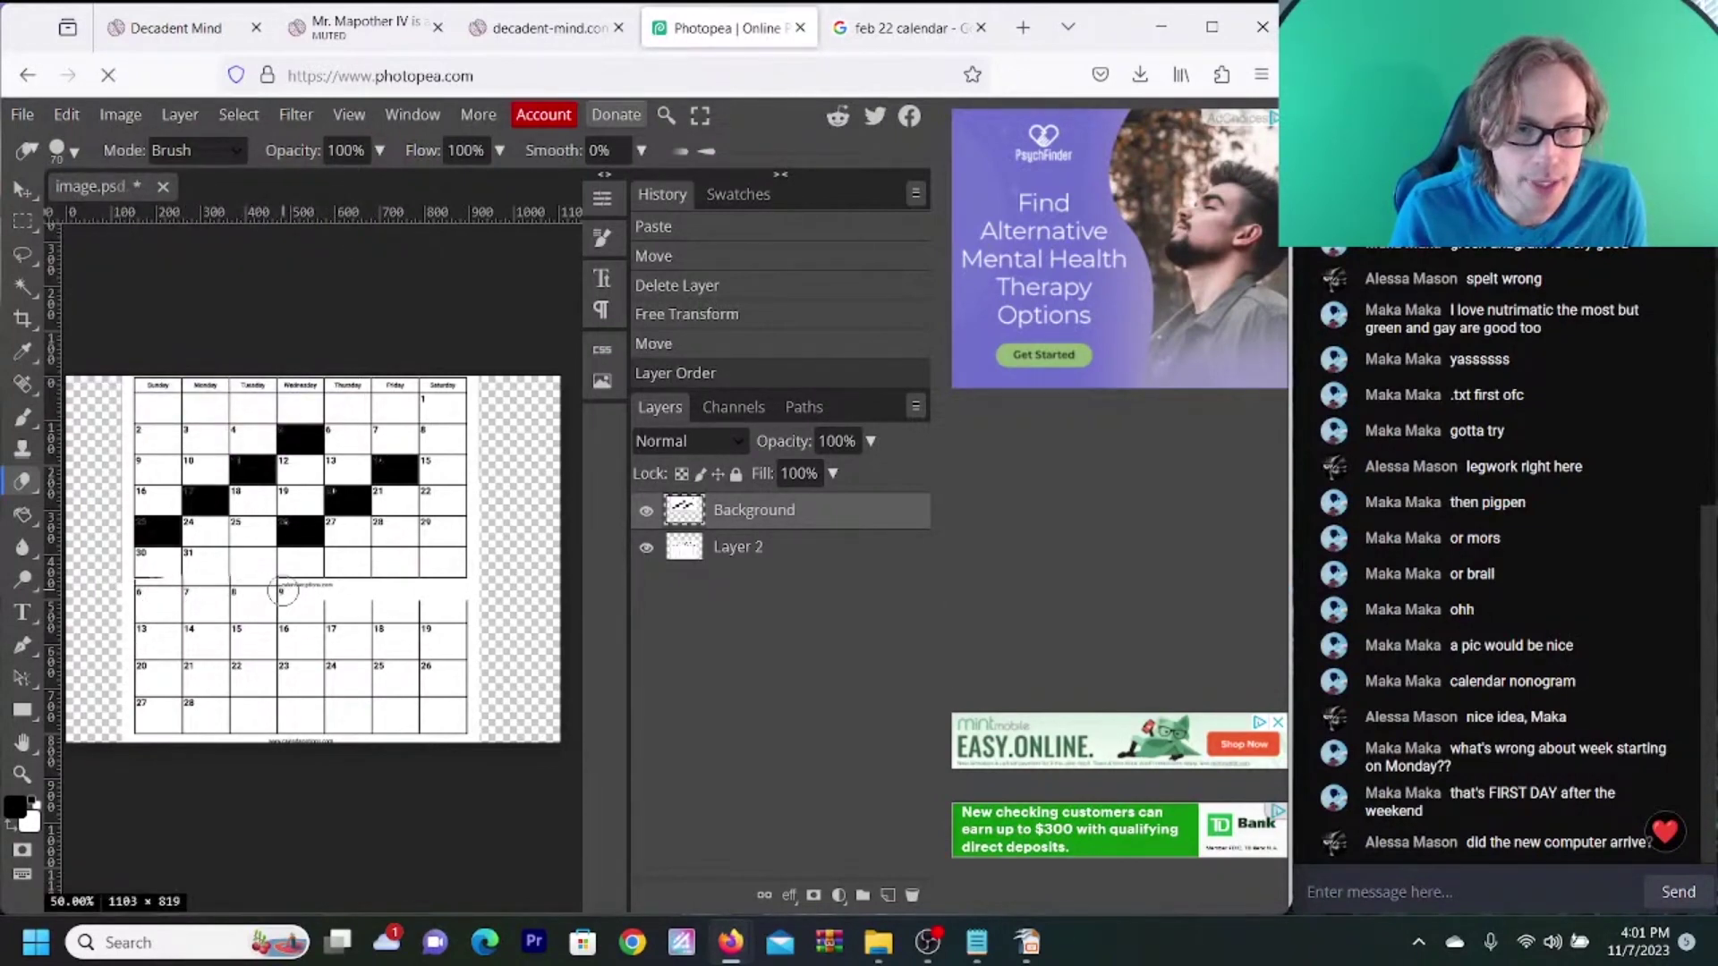
drag(283, 592, 484, 598)
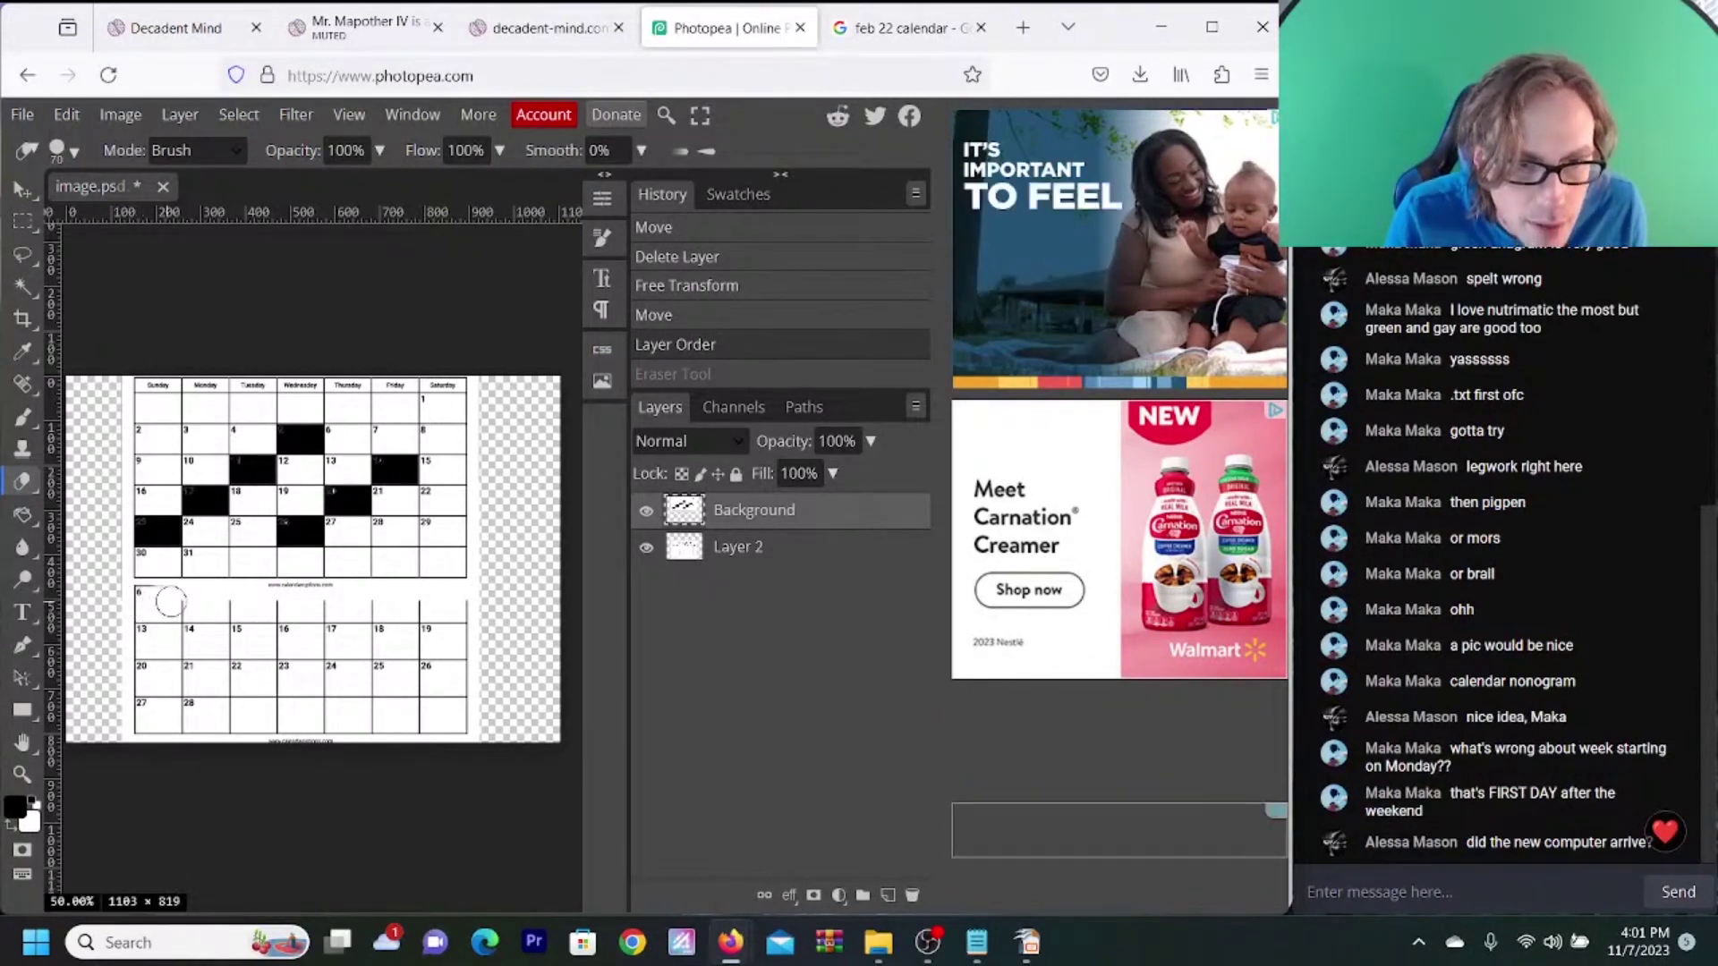
drag(143, 598, 486, 598)
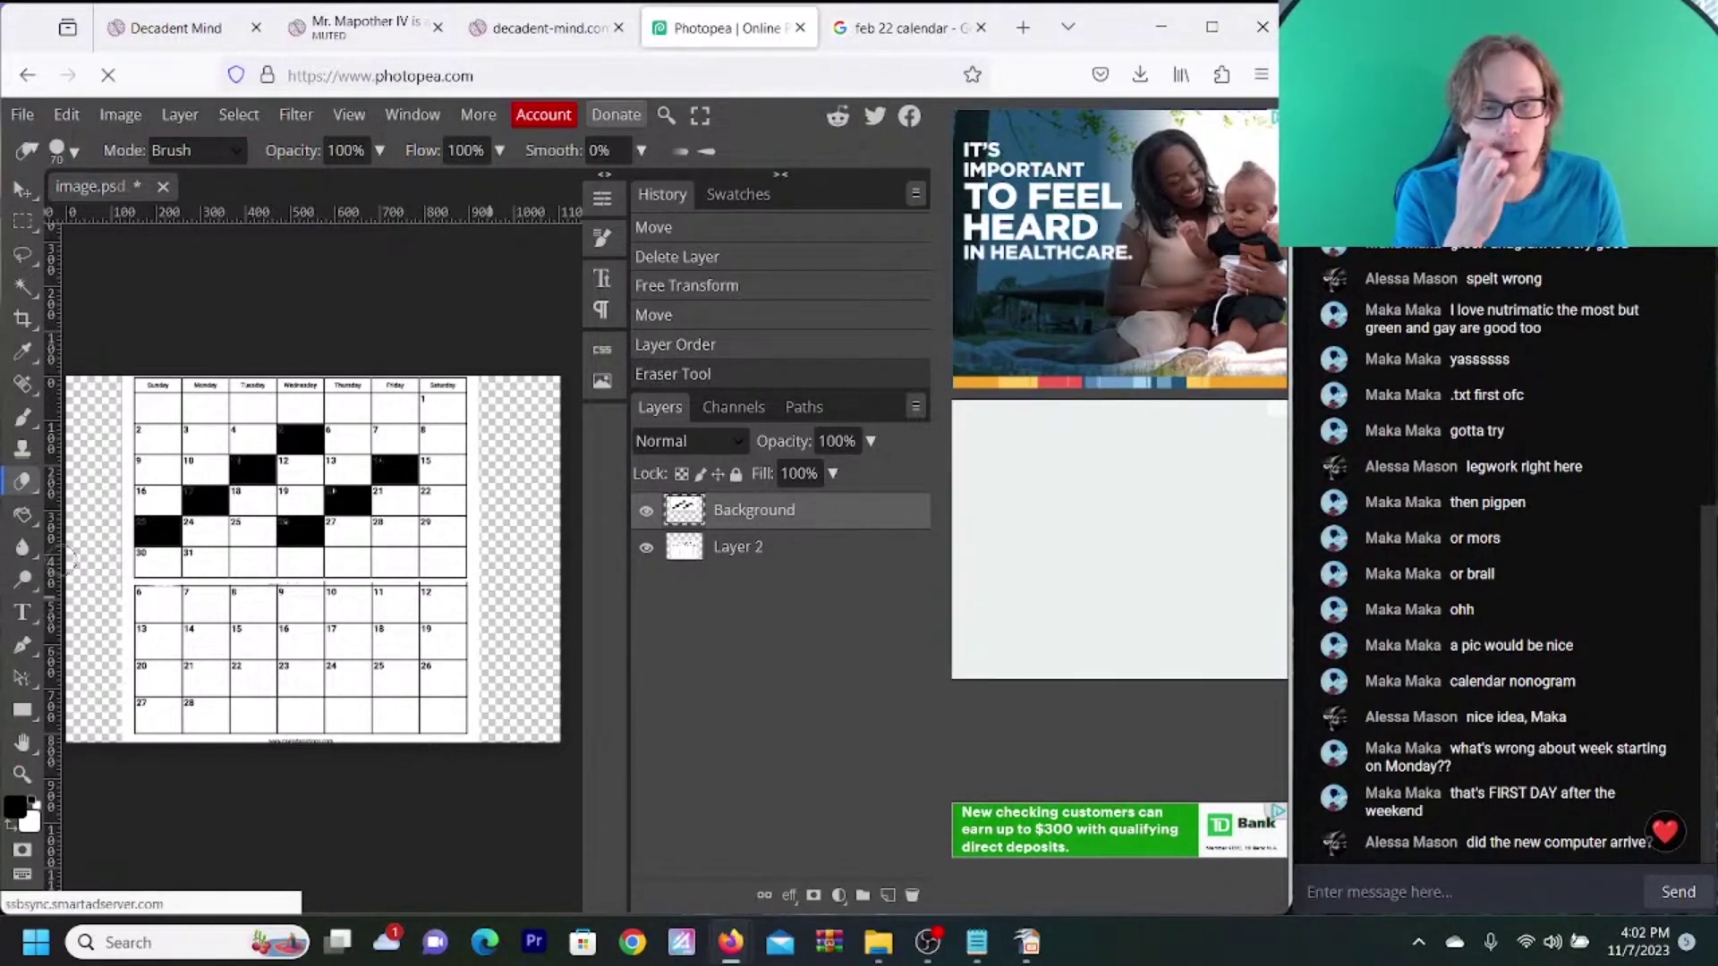
- Check the availability list, then fill the blank Tuesday cell after January 31 and February 8 and 10 with black
click(571, 40)
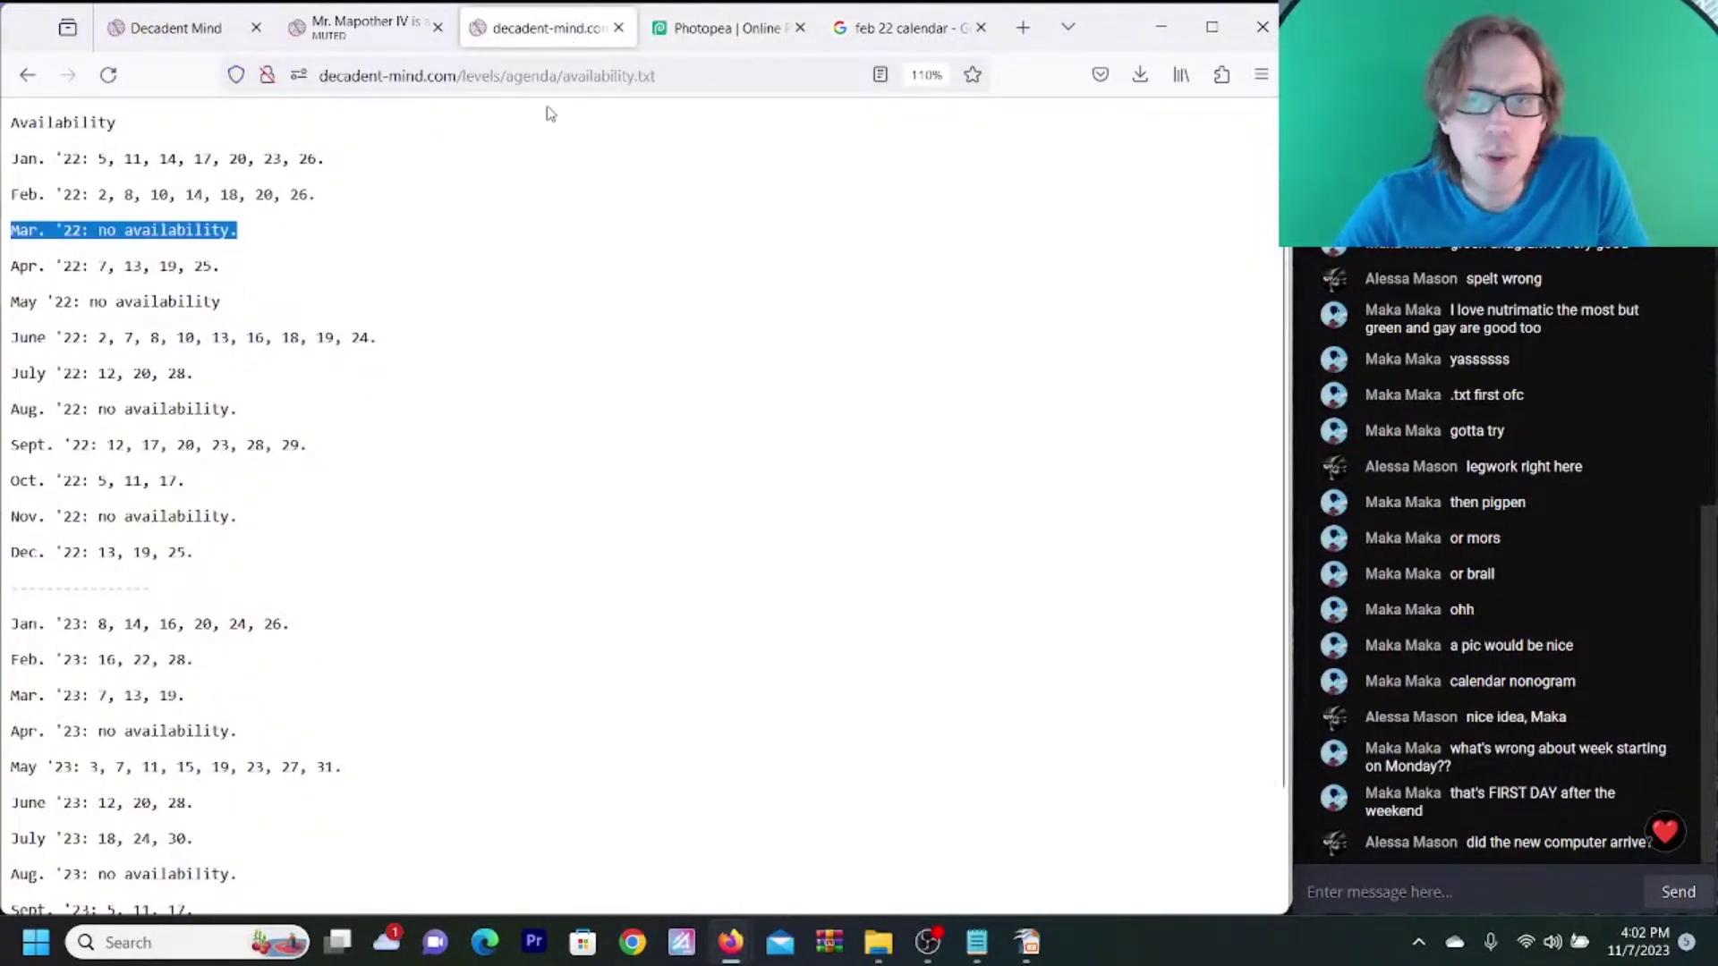
click(727, 28)
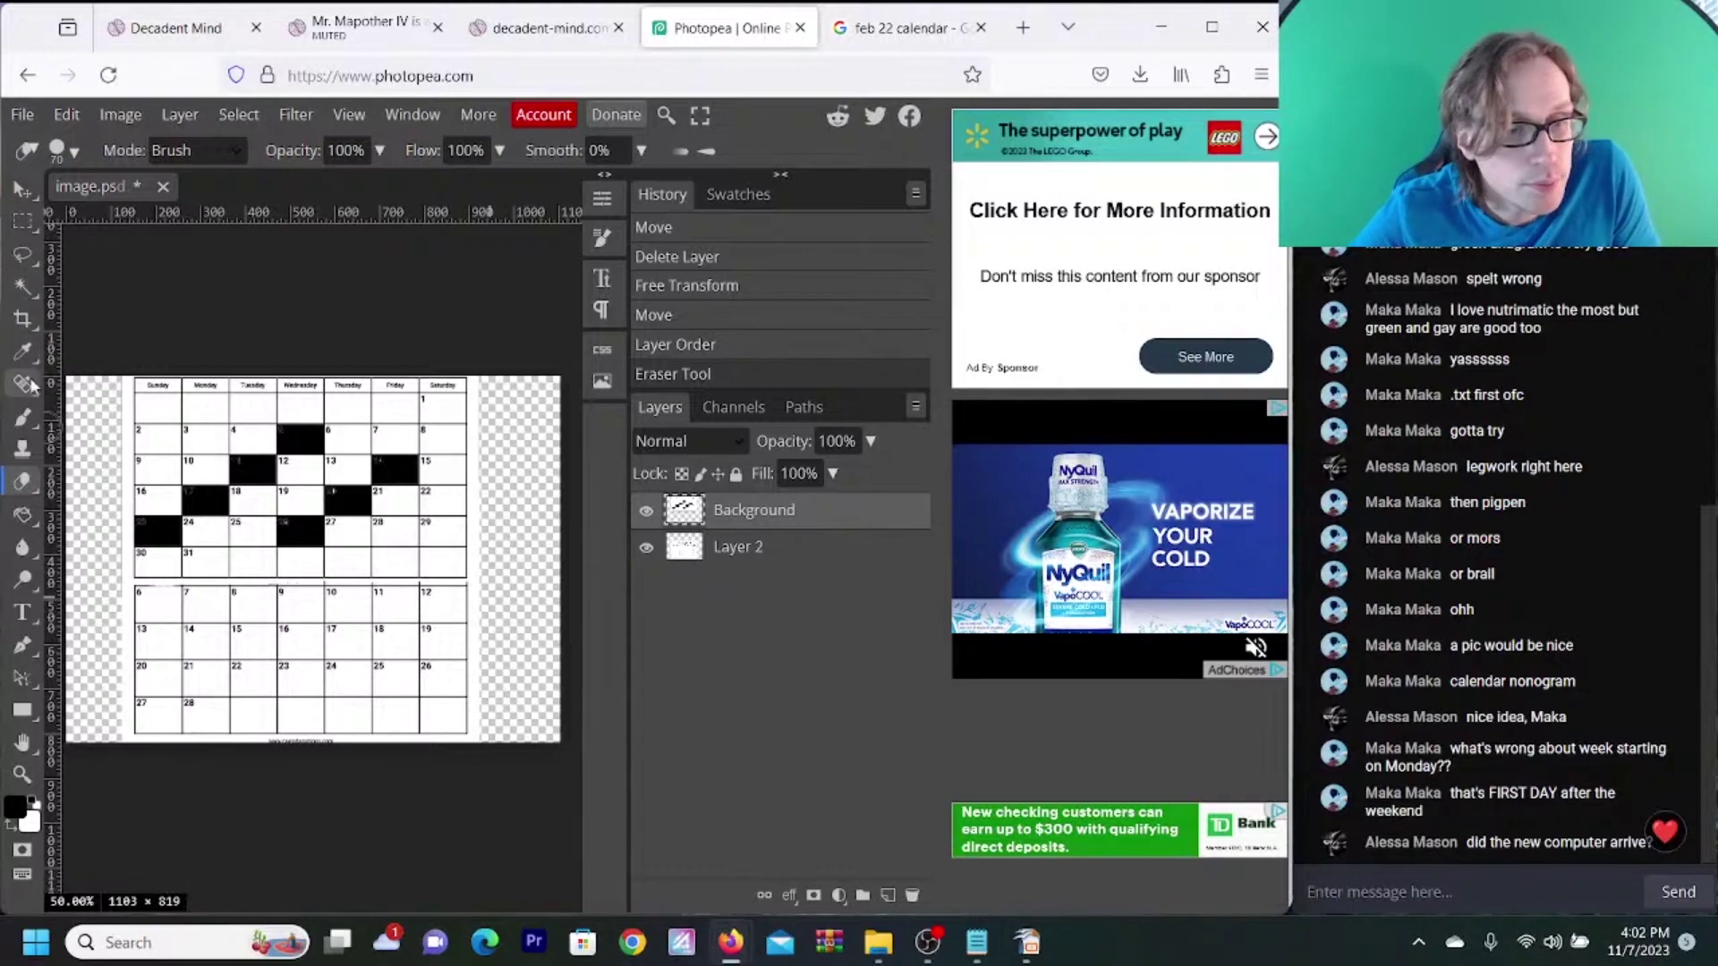
click(23, 515)
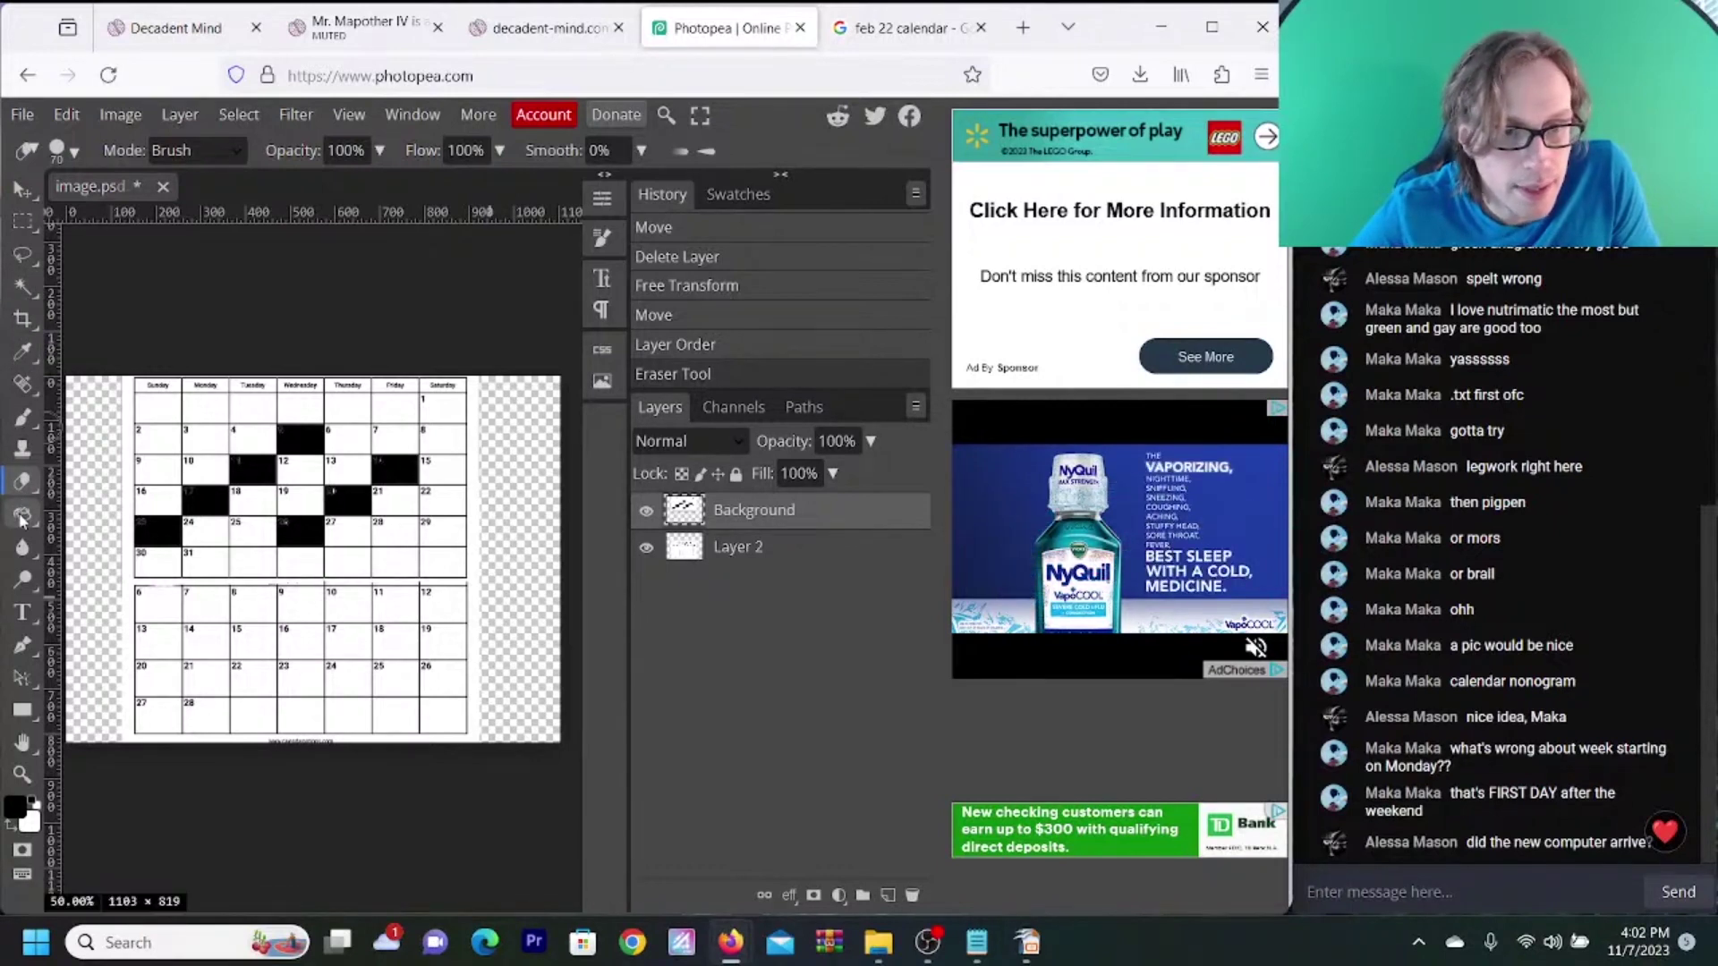
click(260, 573)
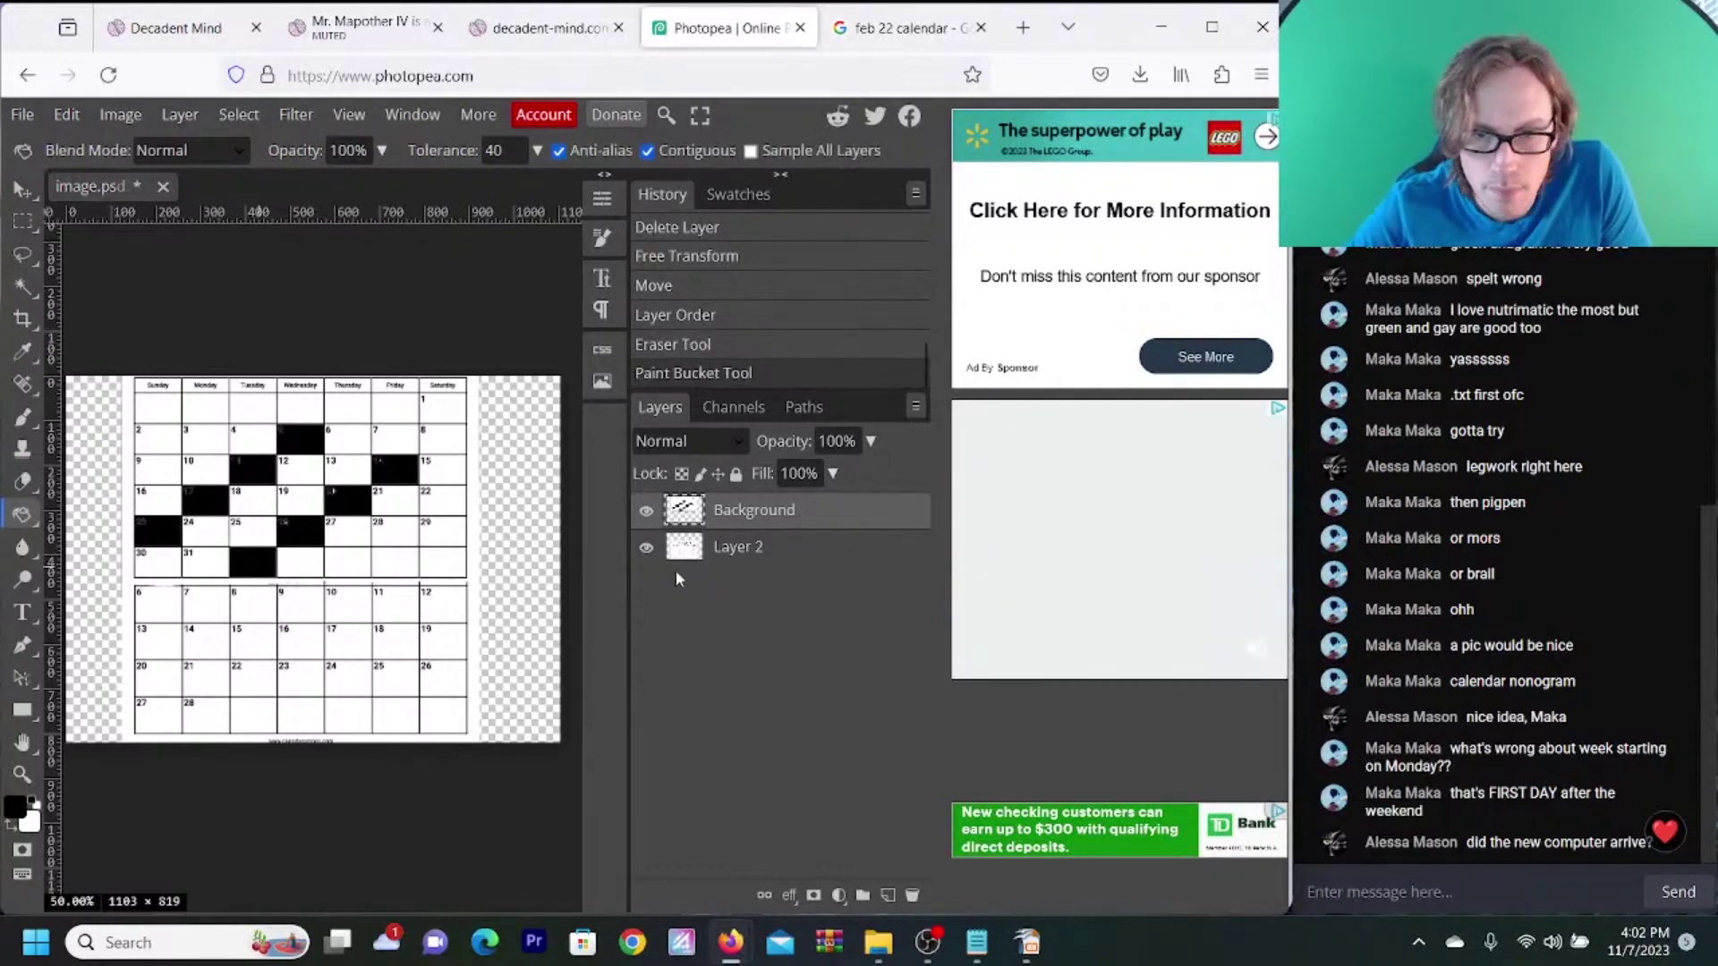
click(729, 553)
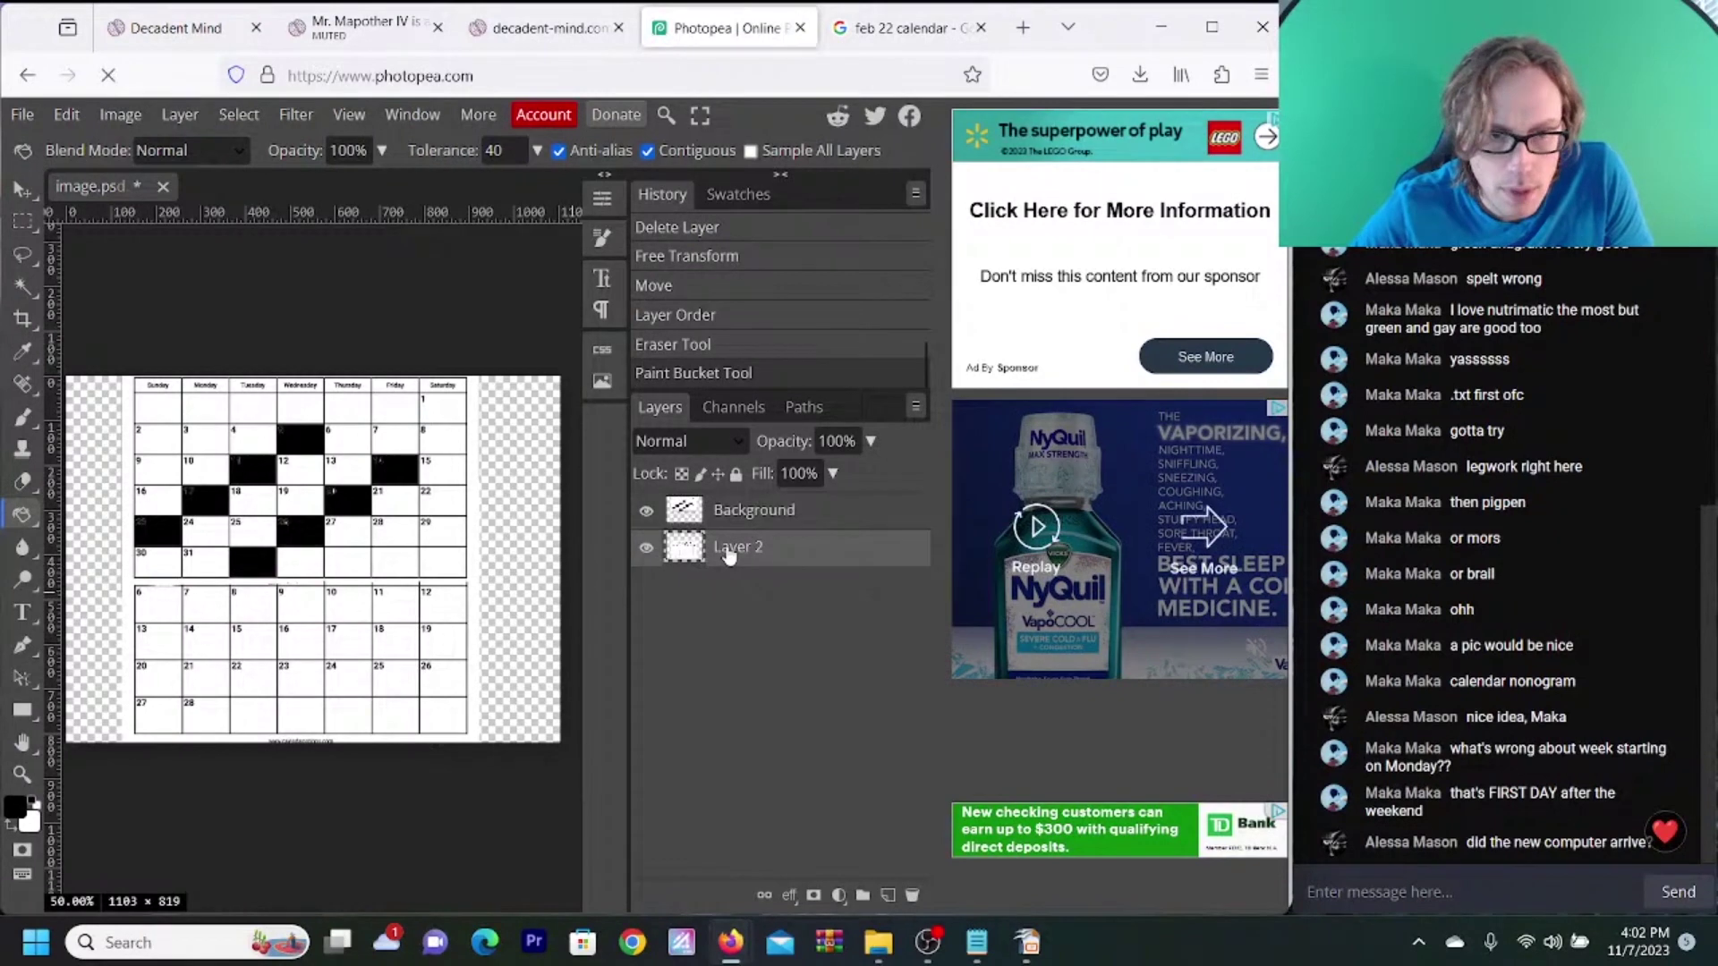
click(259, 608)
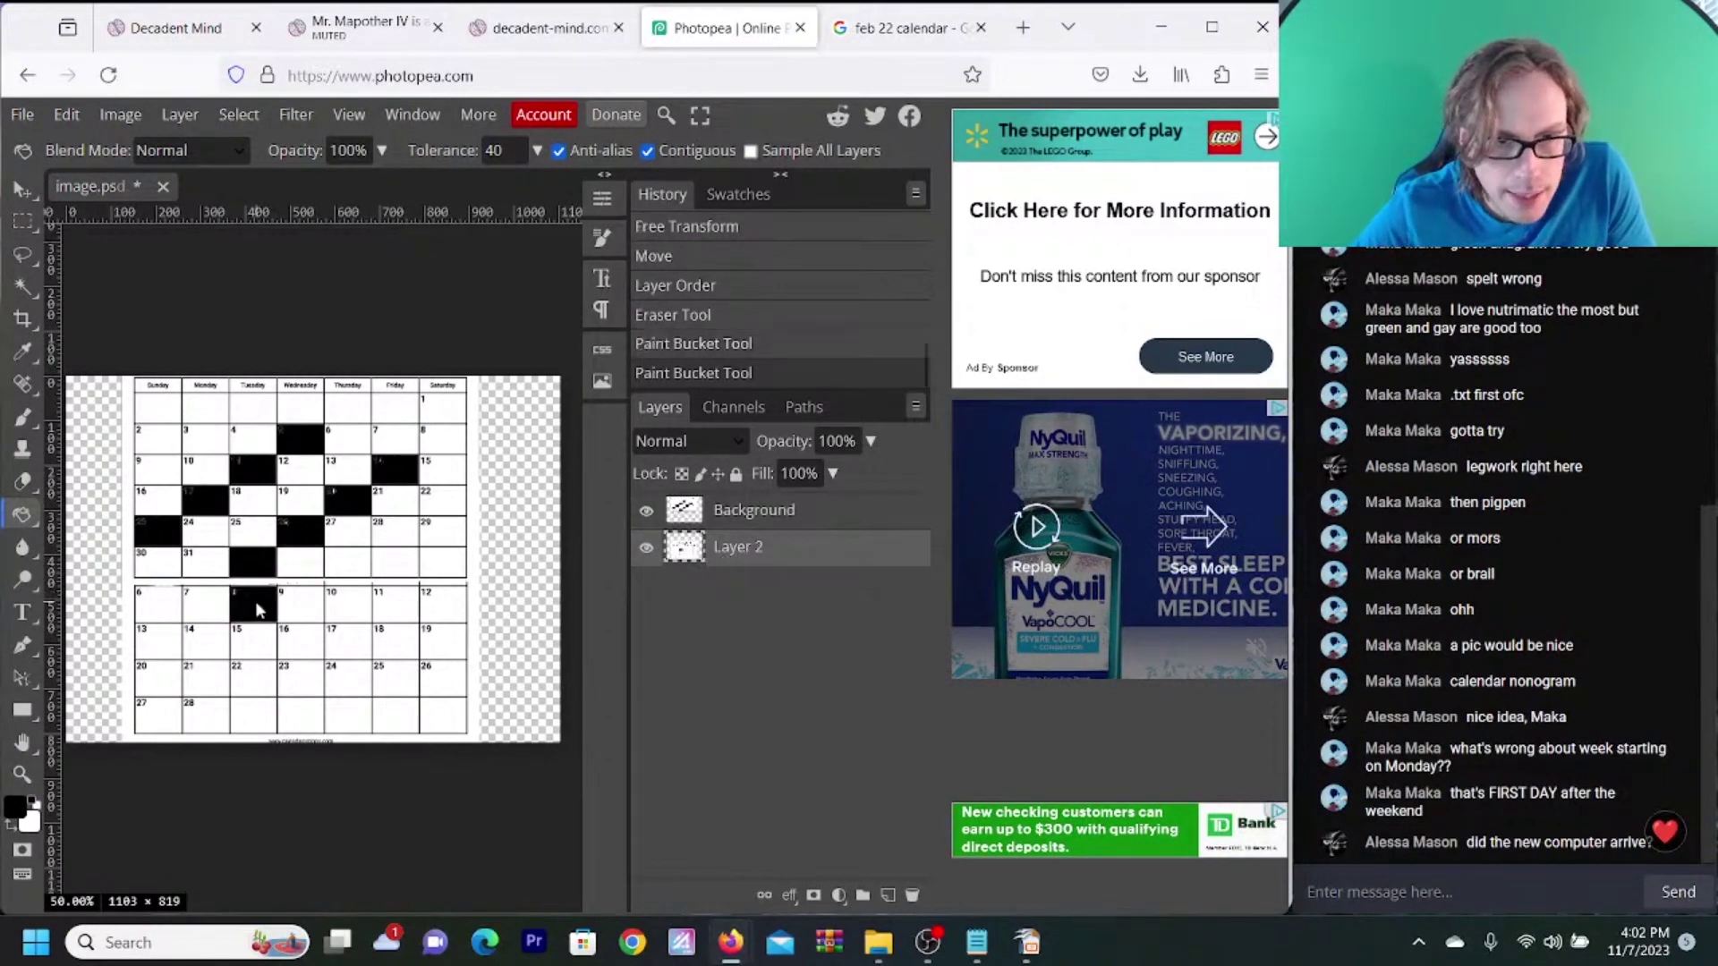
click(355, 616)
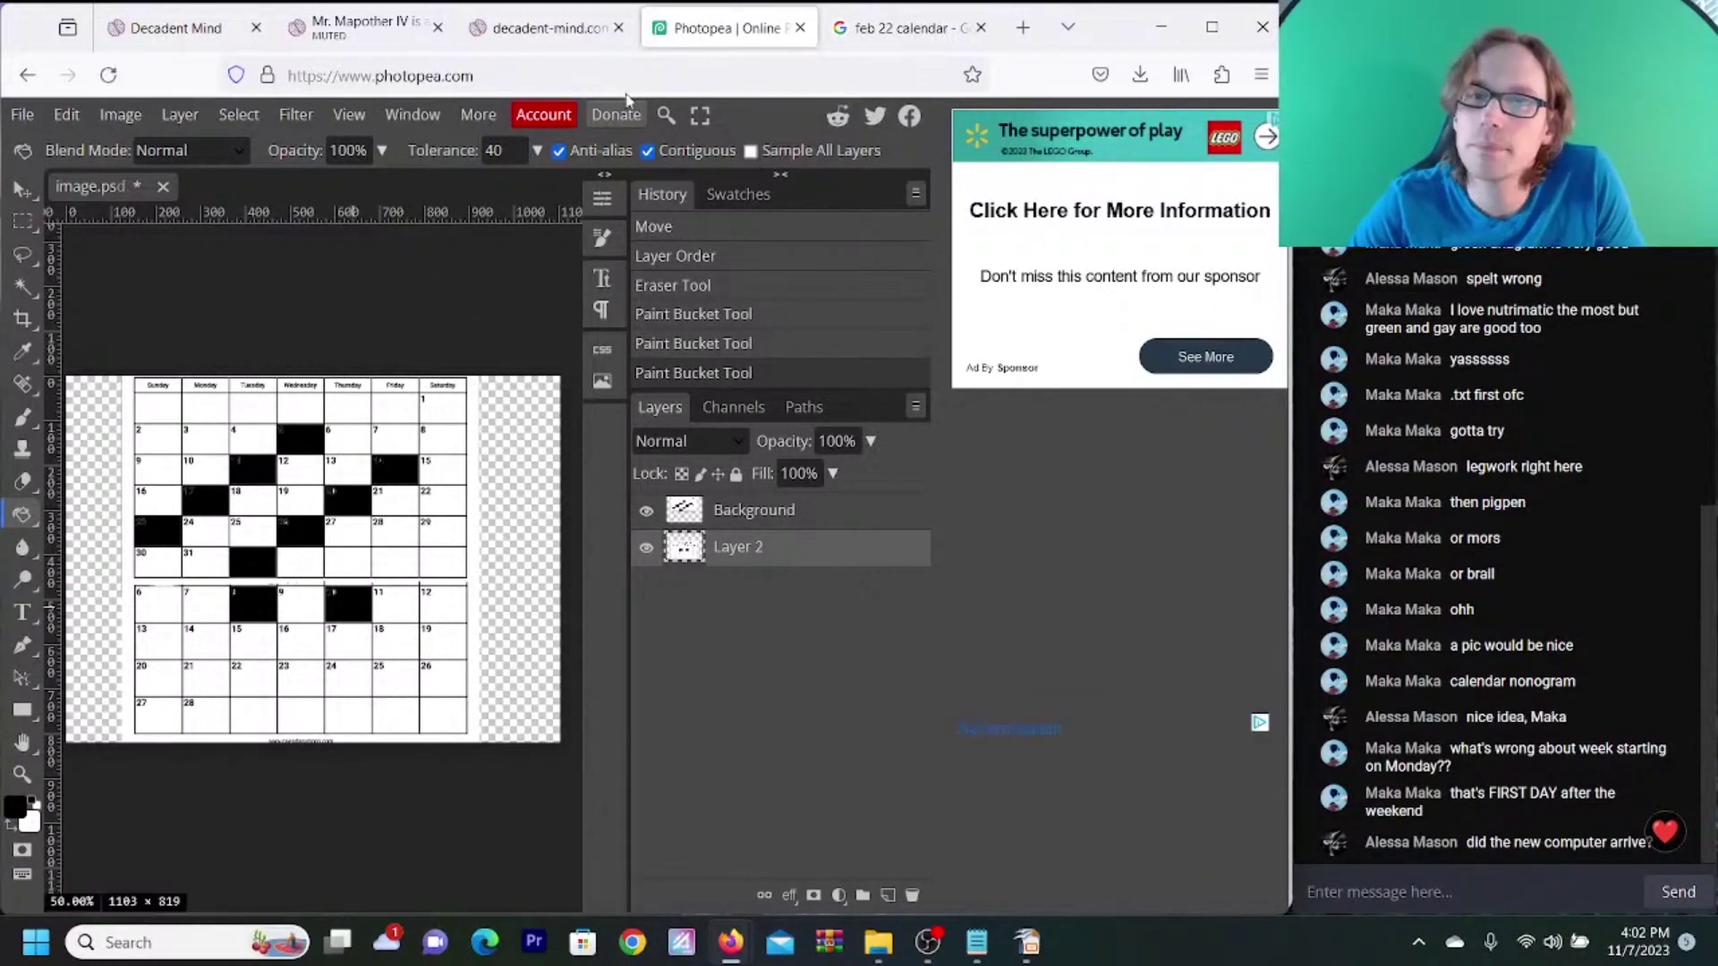
- Check the February 2022 calendar and availability list, then fill the cells for February 14, 18 and 20 with black
click(868, 34)
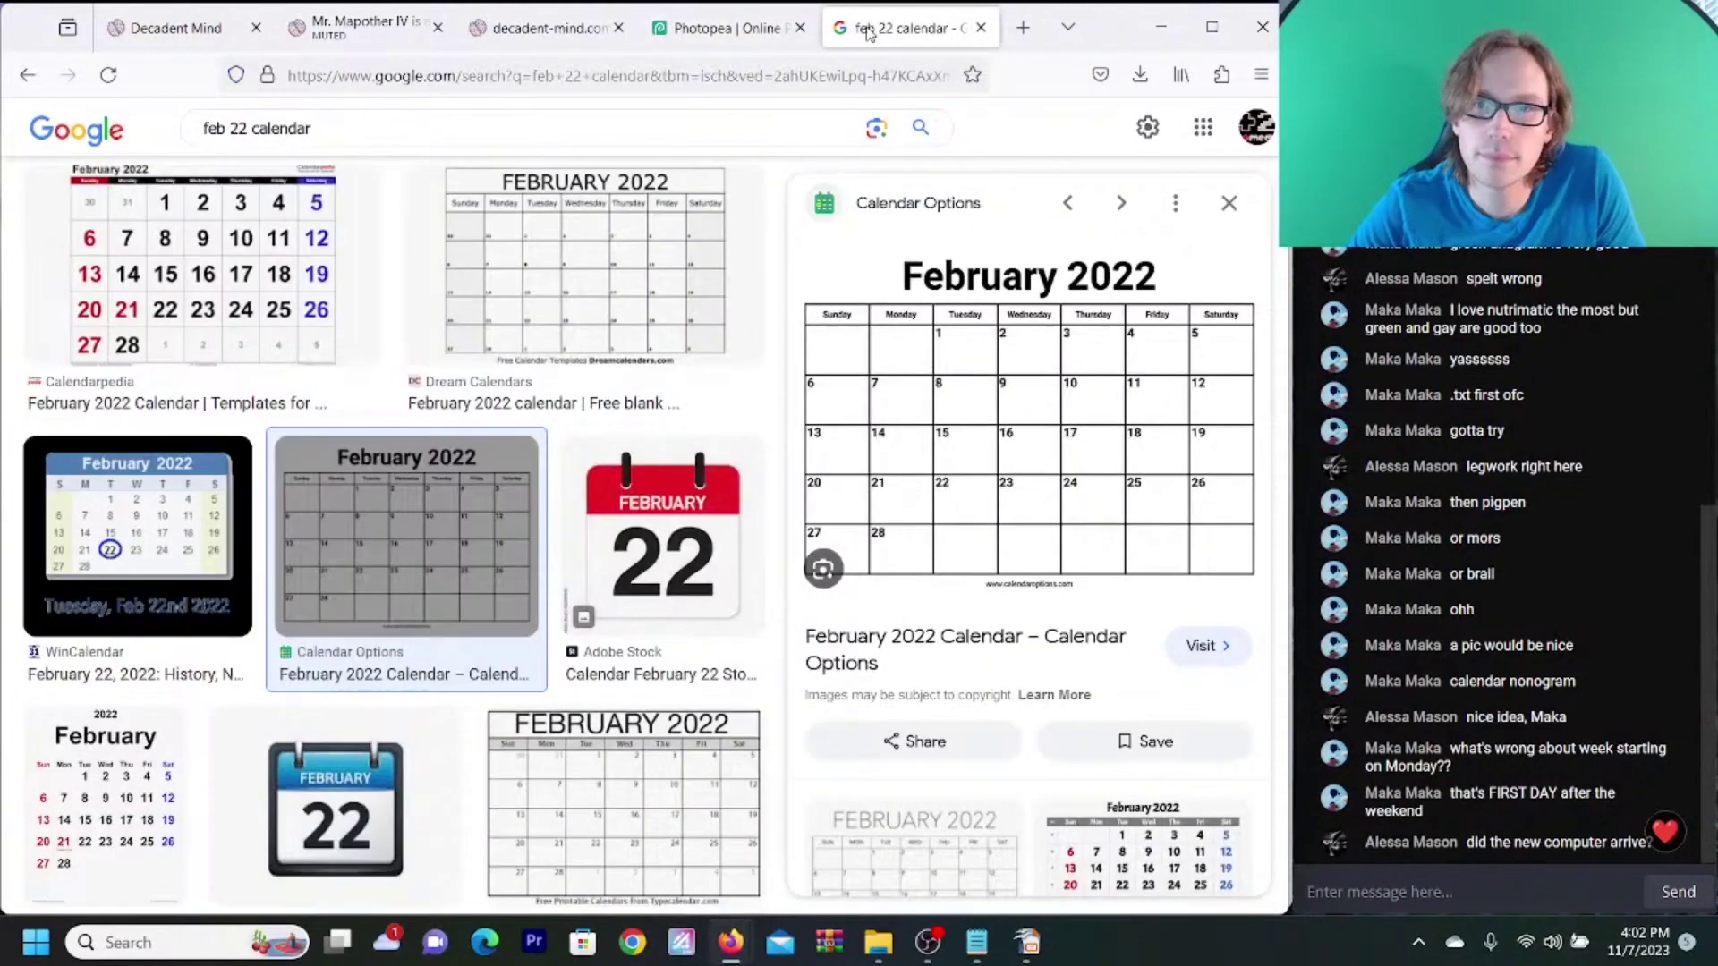
click(720, 29)
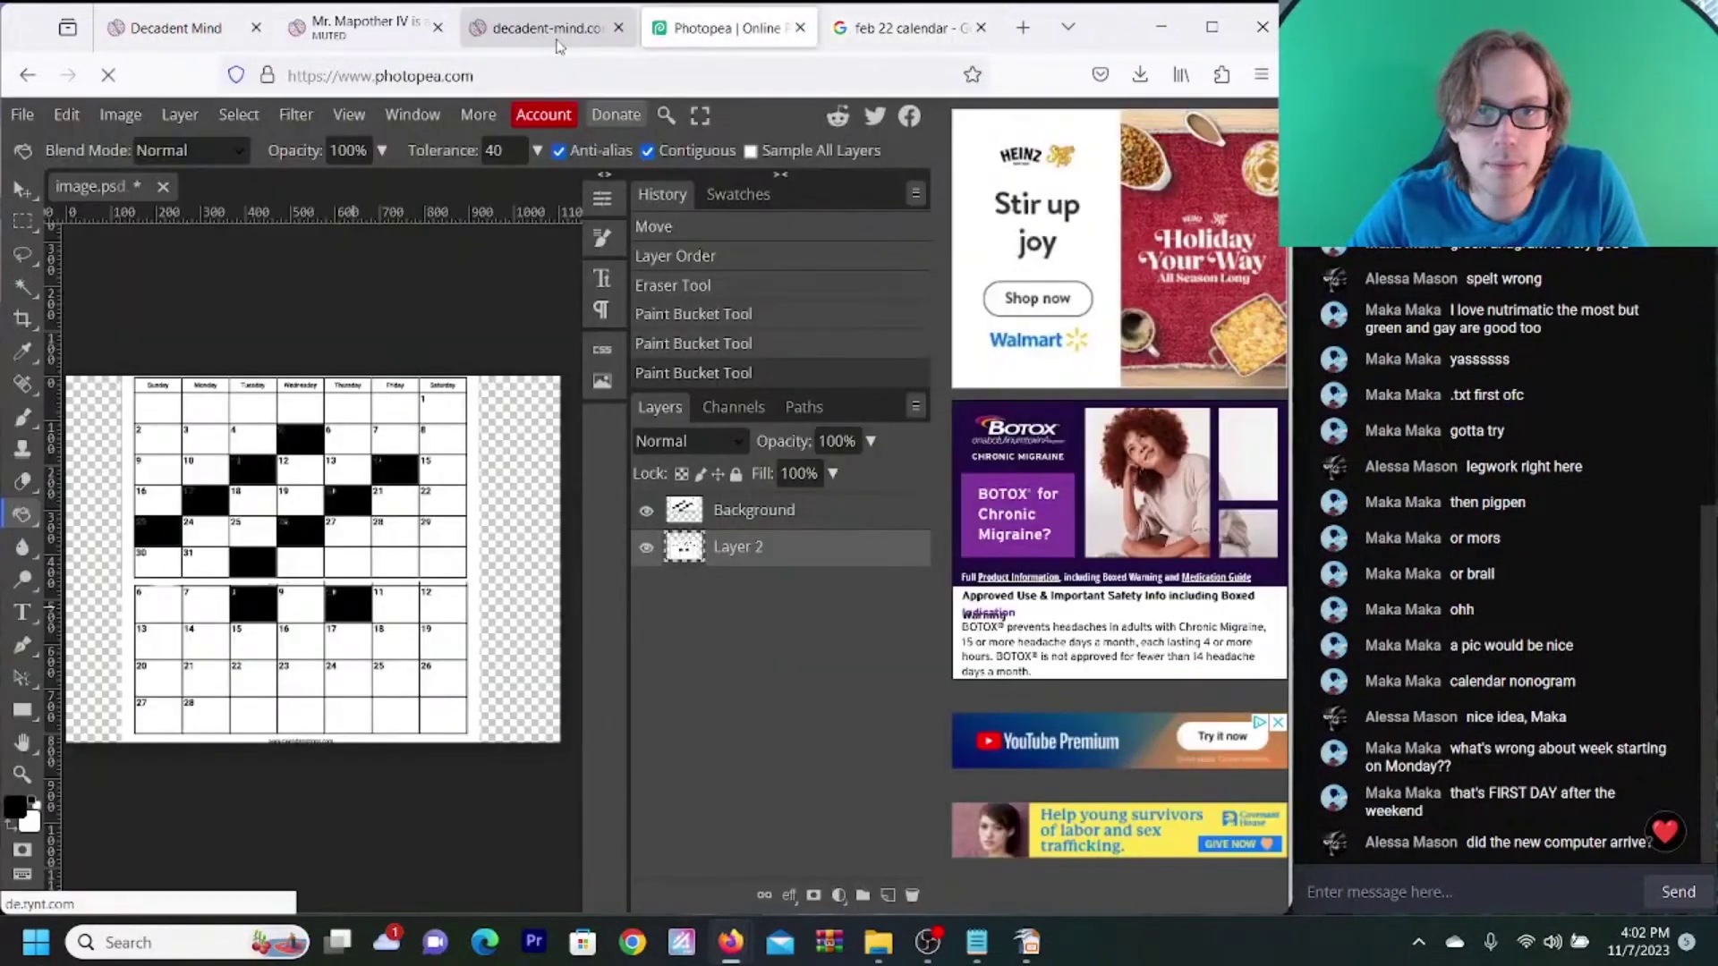
click(557, 35)
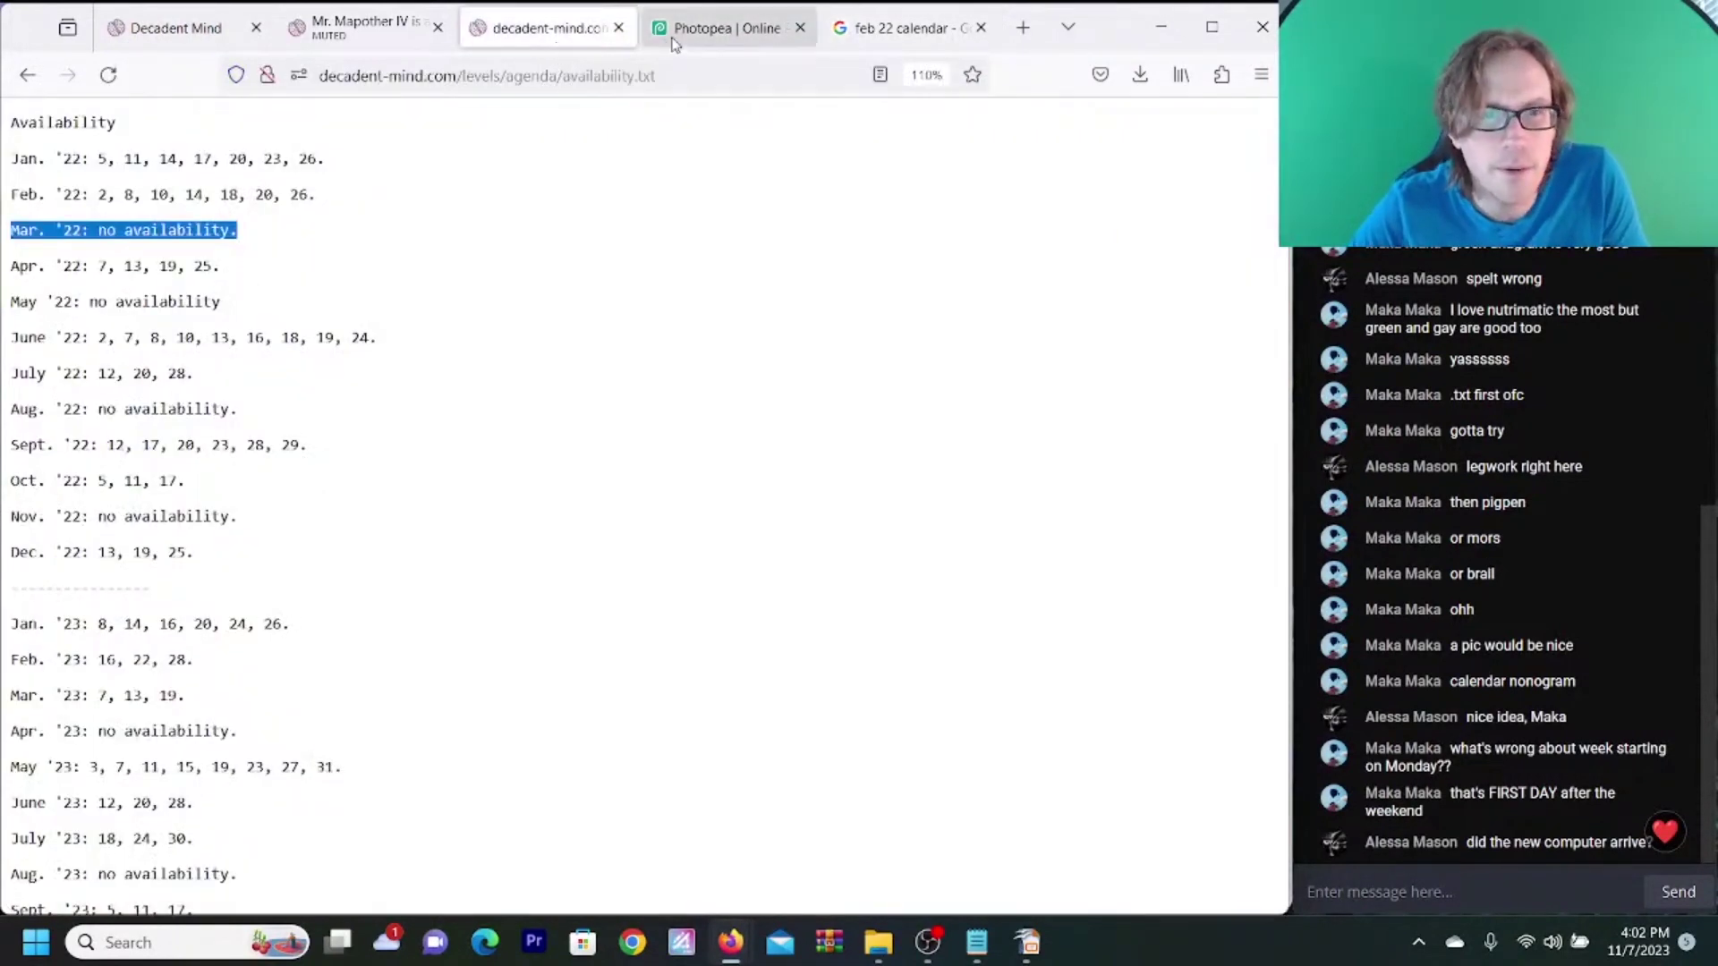
click(717, 34)
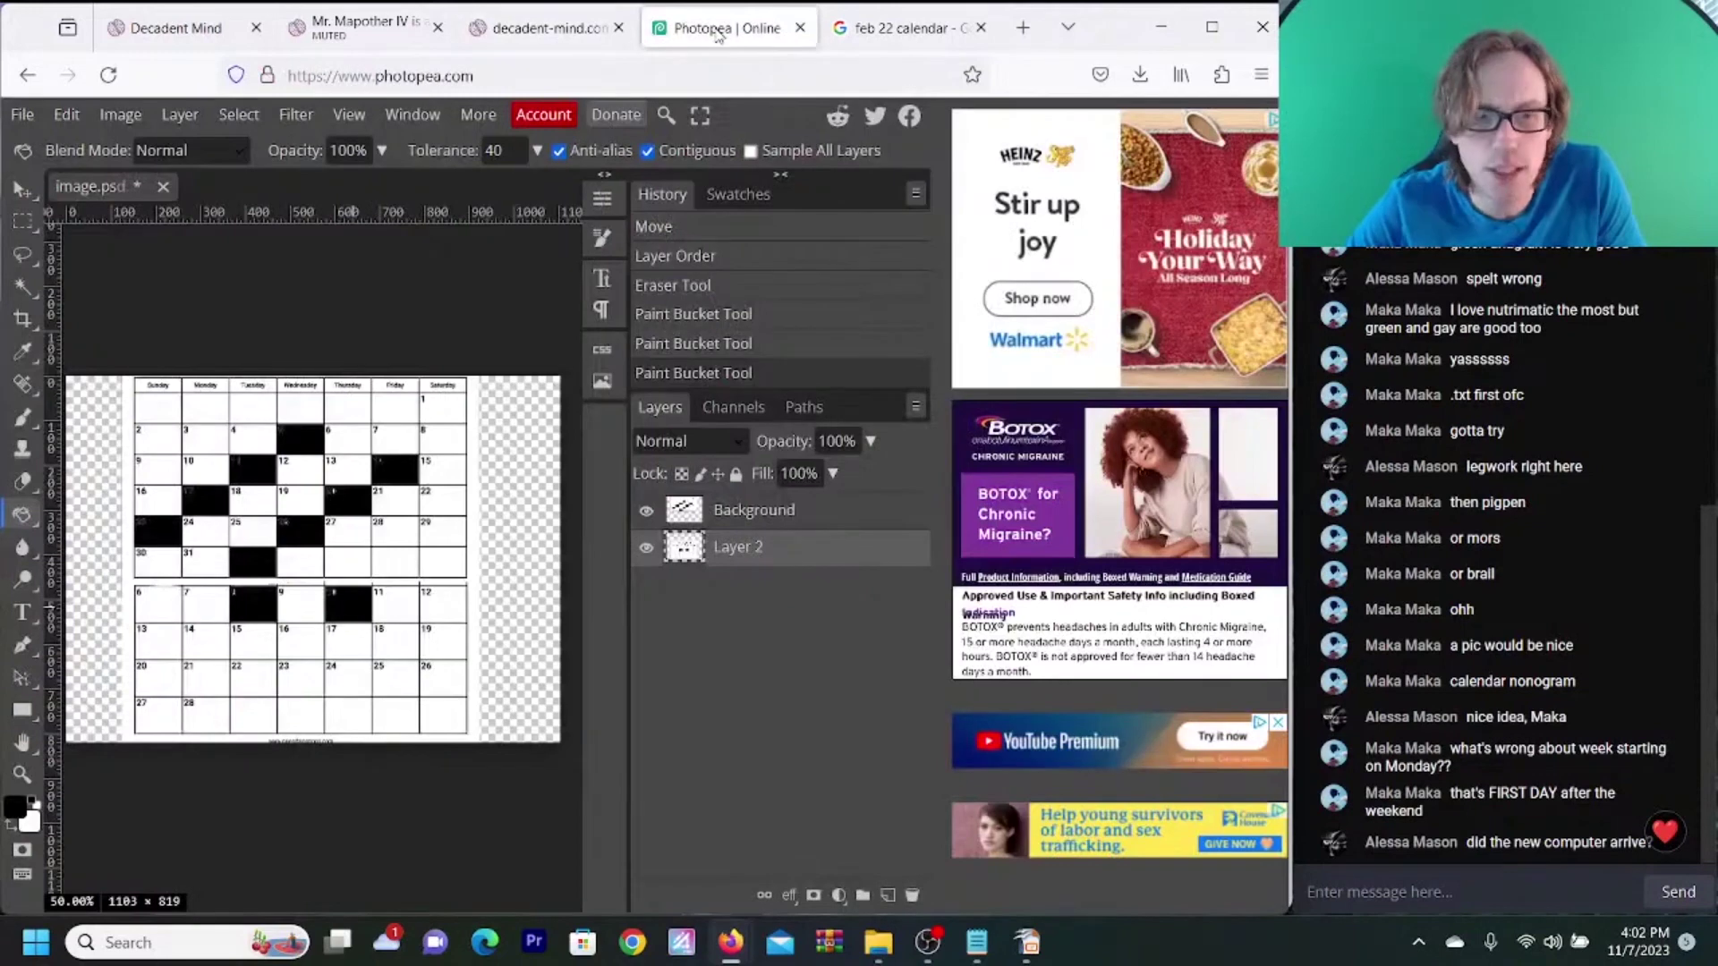
click(197, 641)
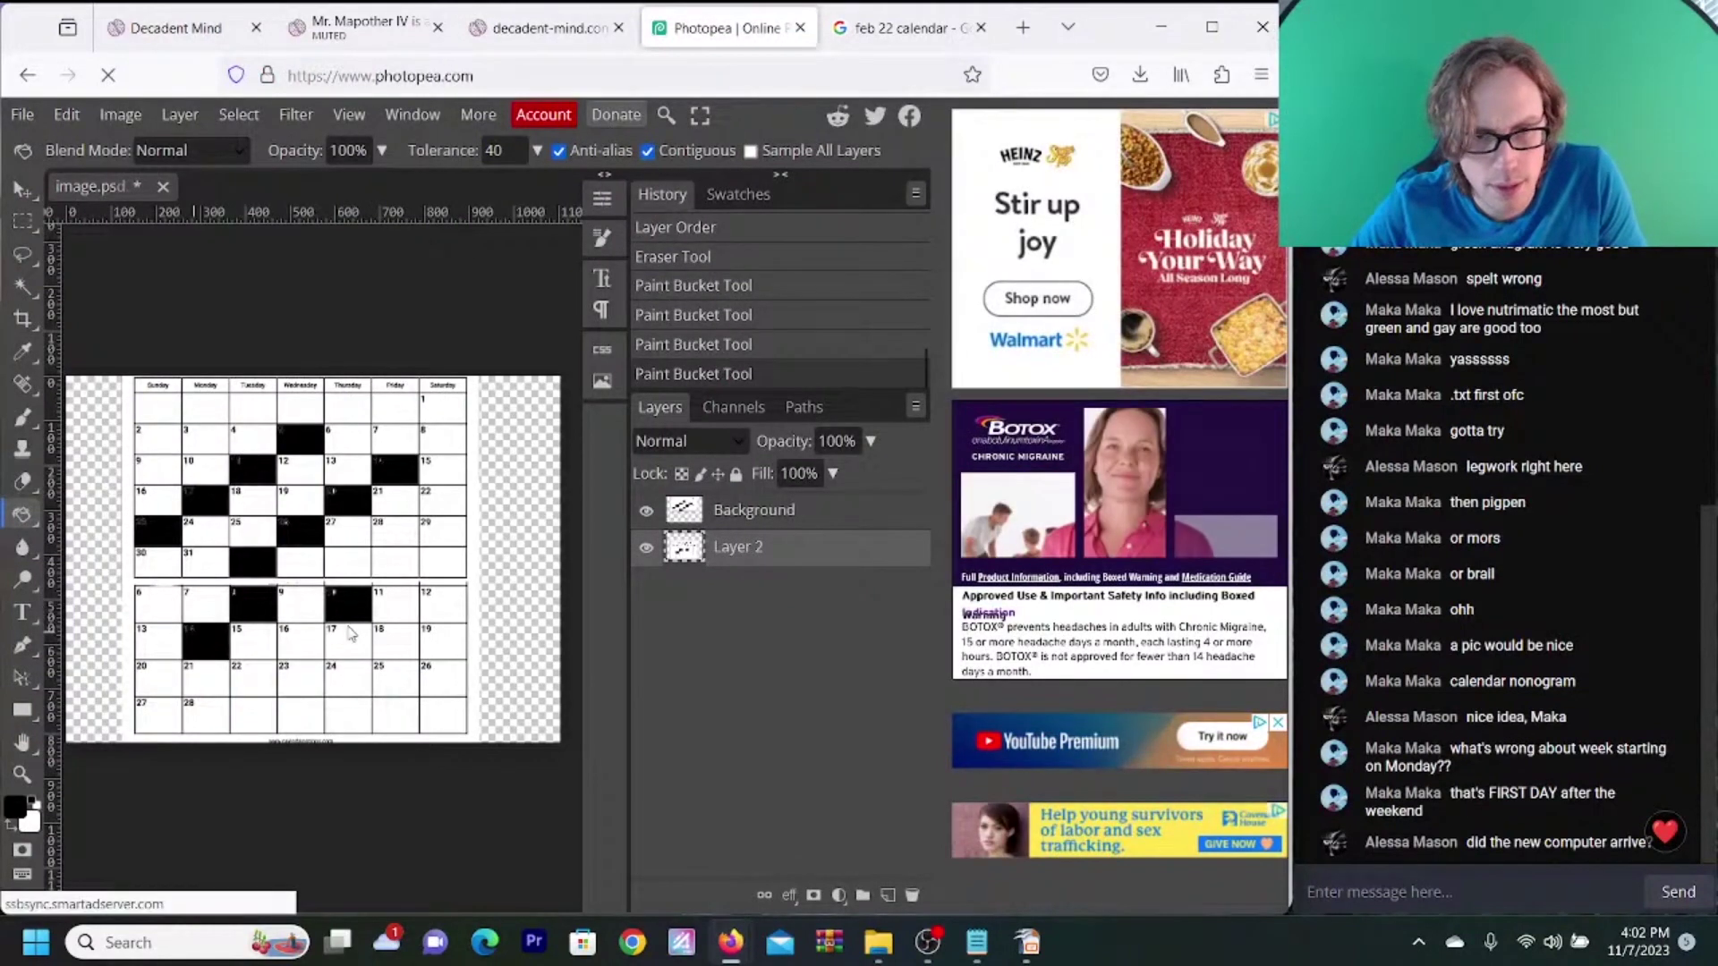
click(391, 647)
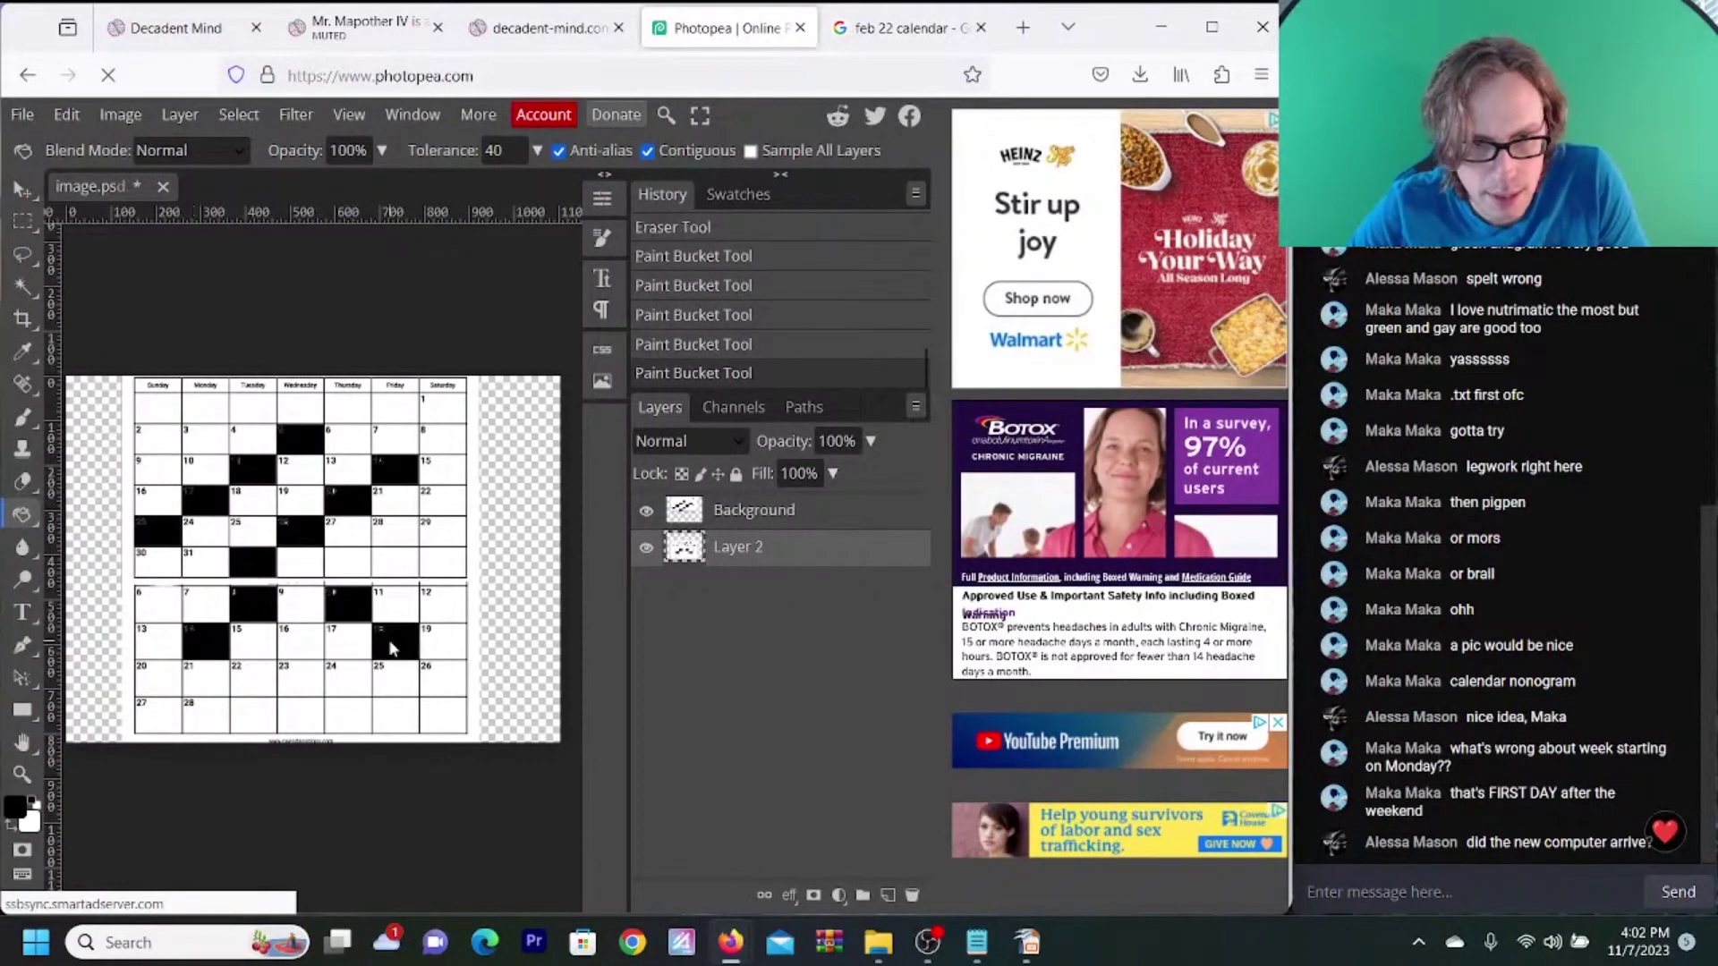
click(162, 689)
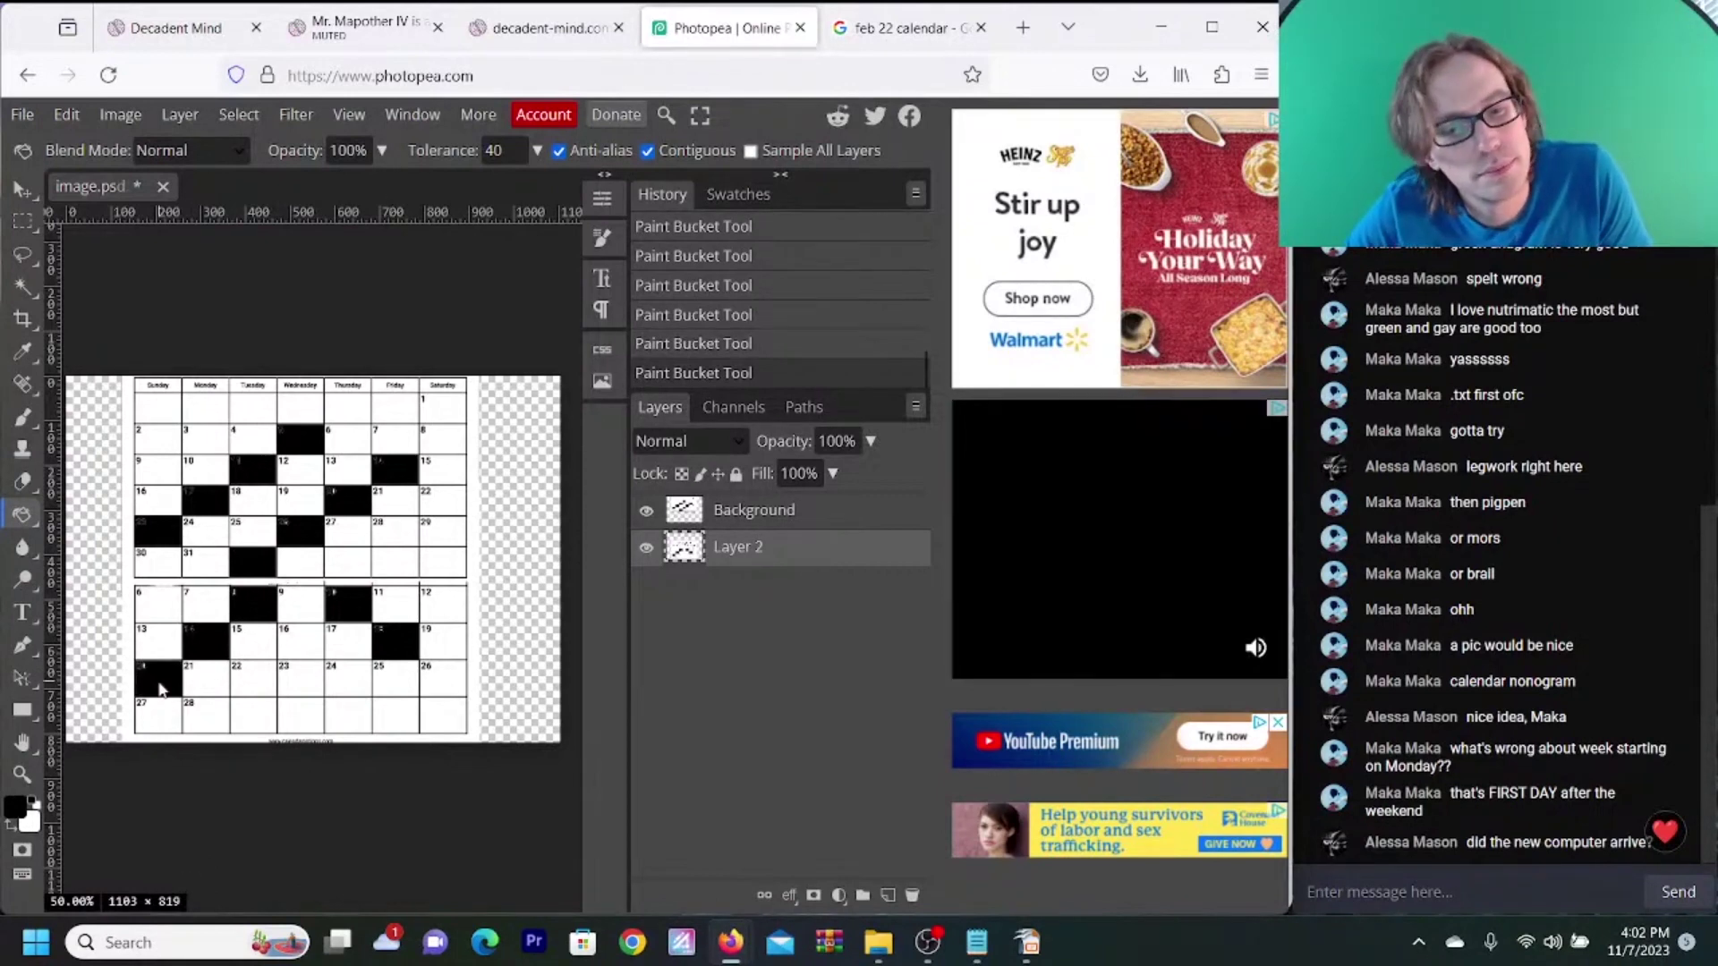
- Recheck the February availability dates and fill the February 26 cell with black
click(872, 36)
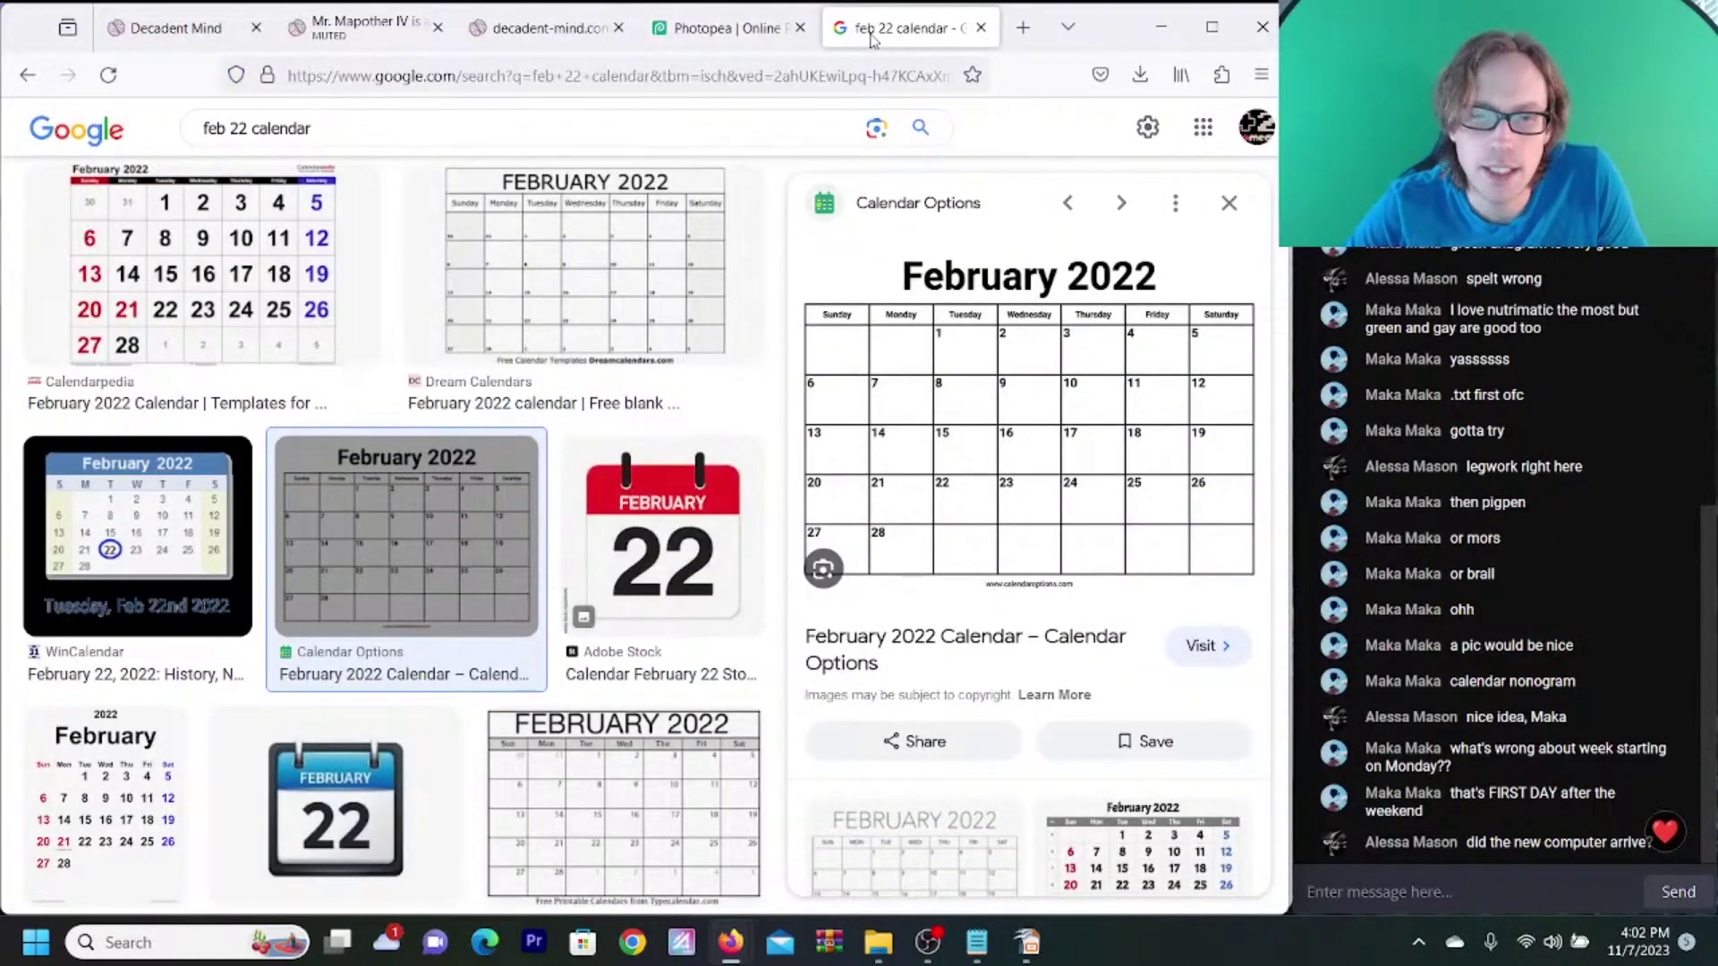
click(548, 34)
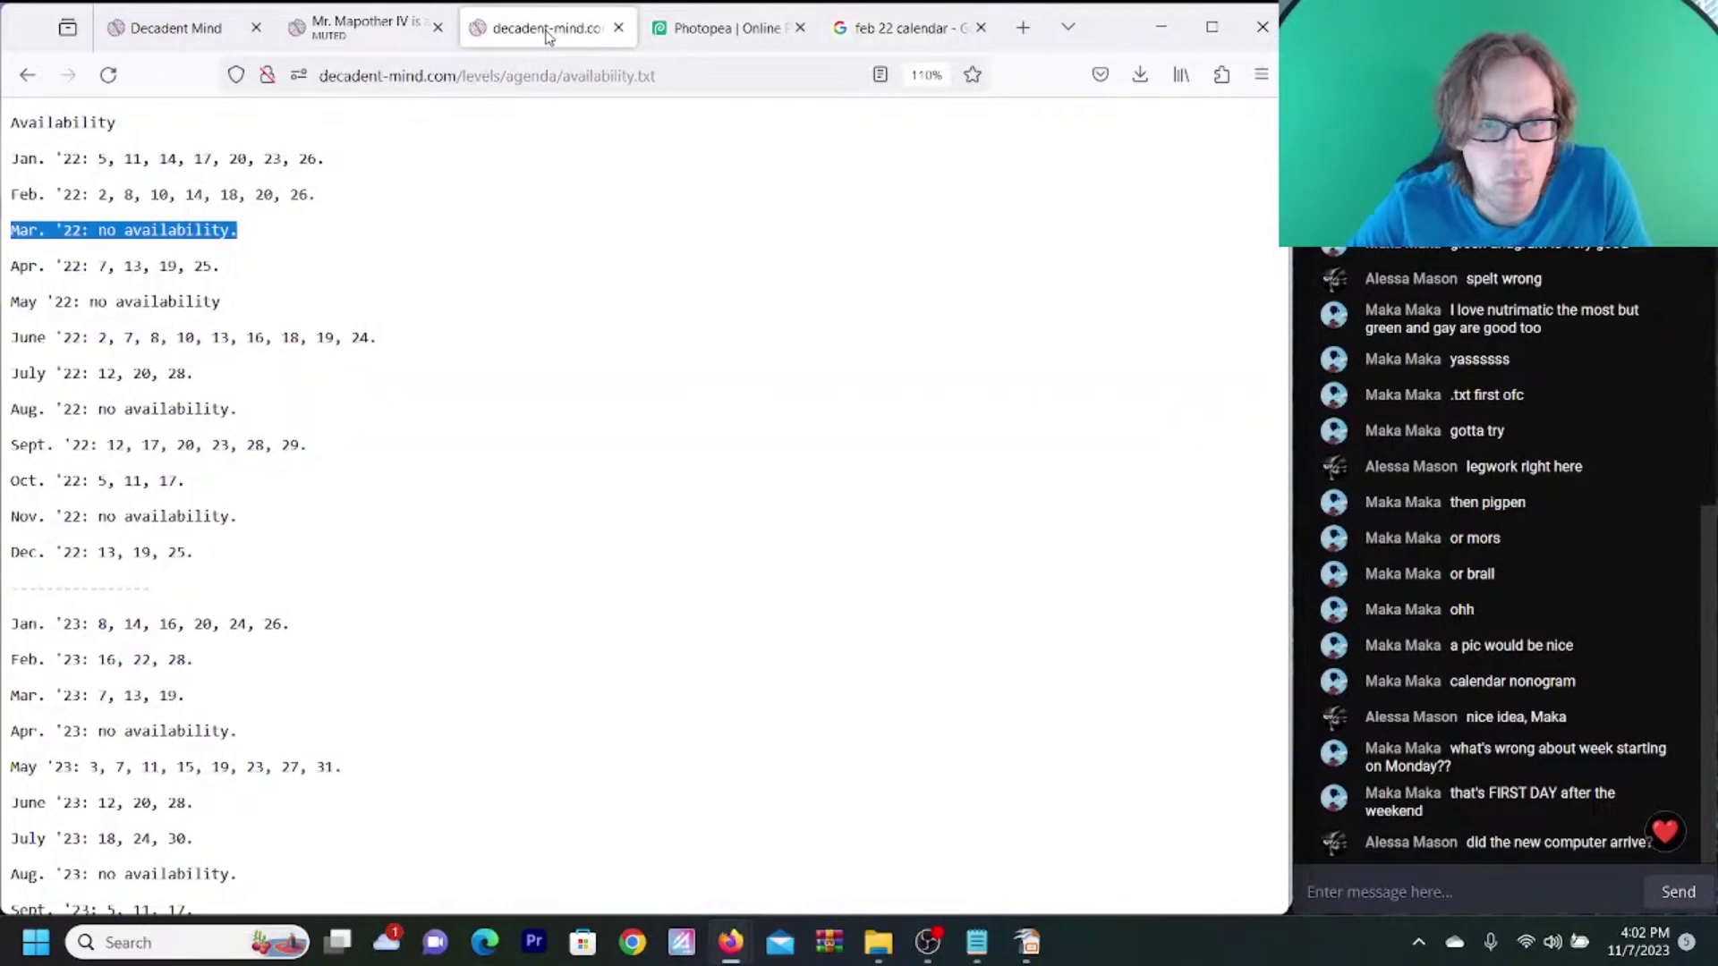
click(720, 27)
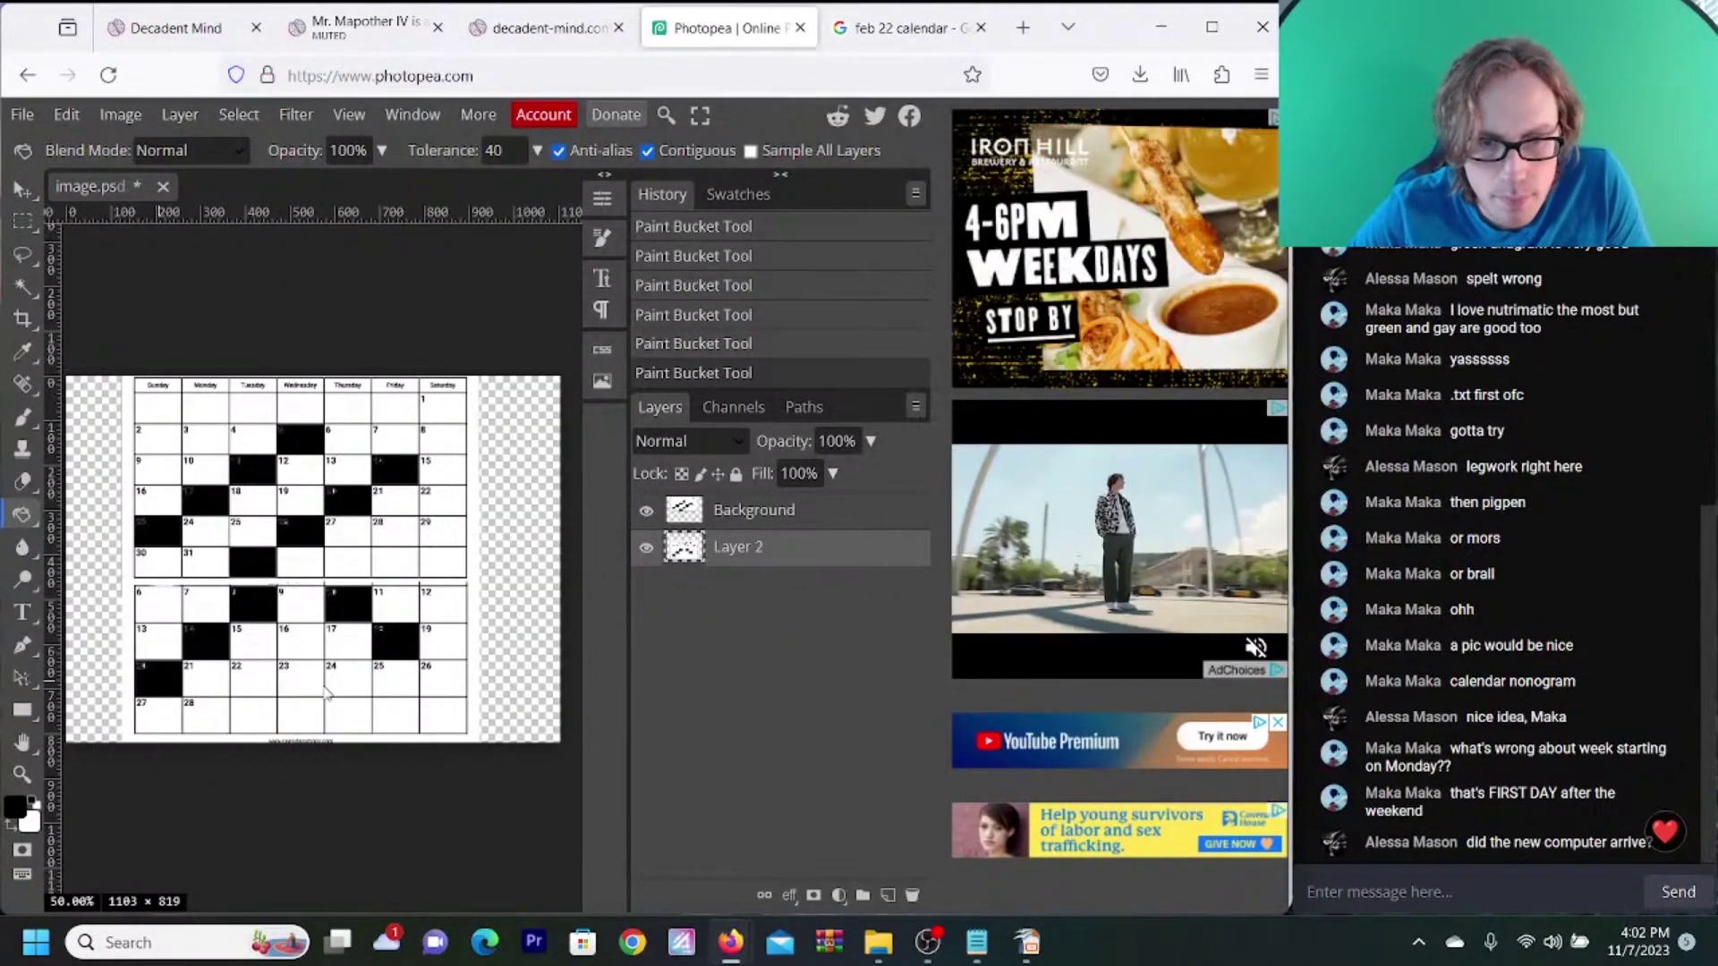
click(445, 689)
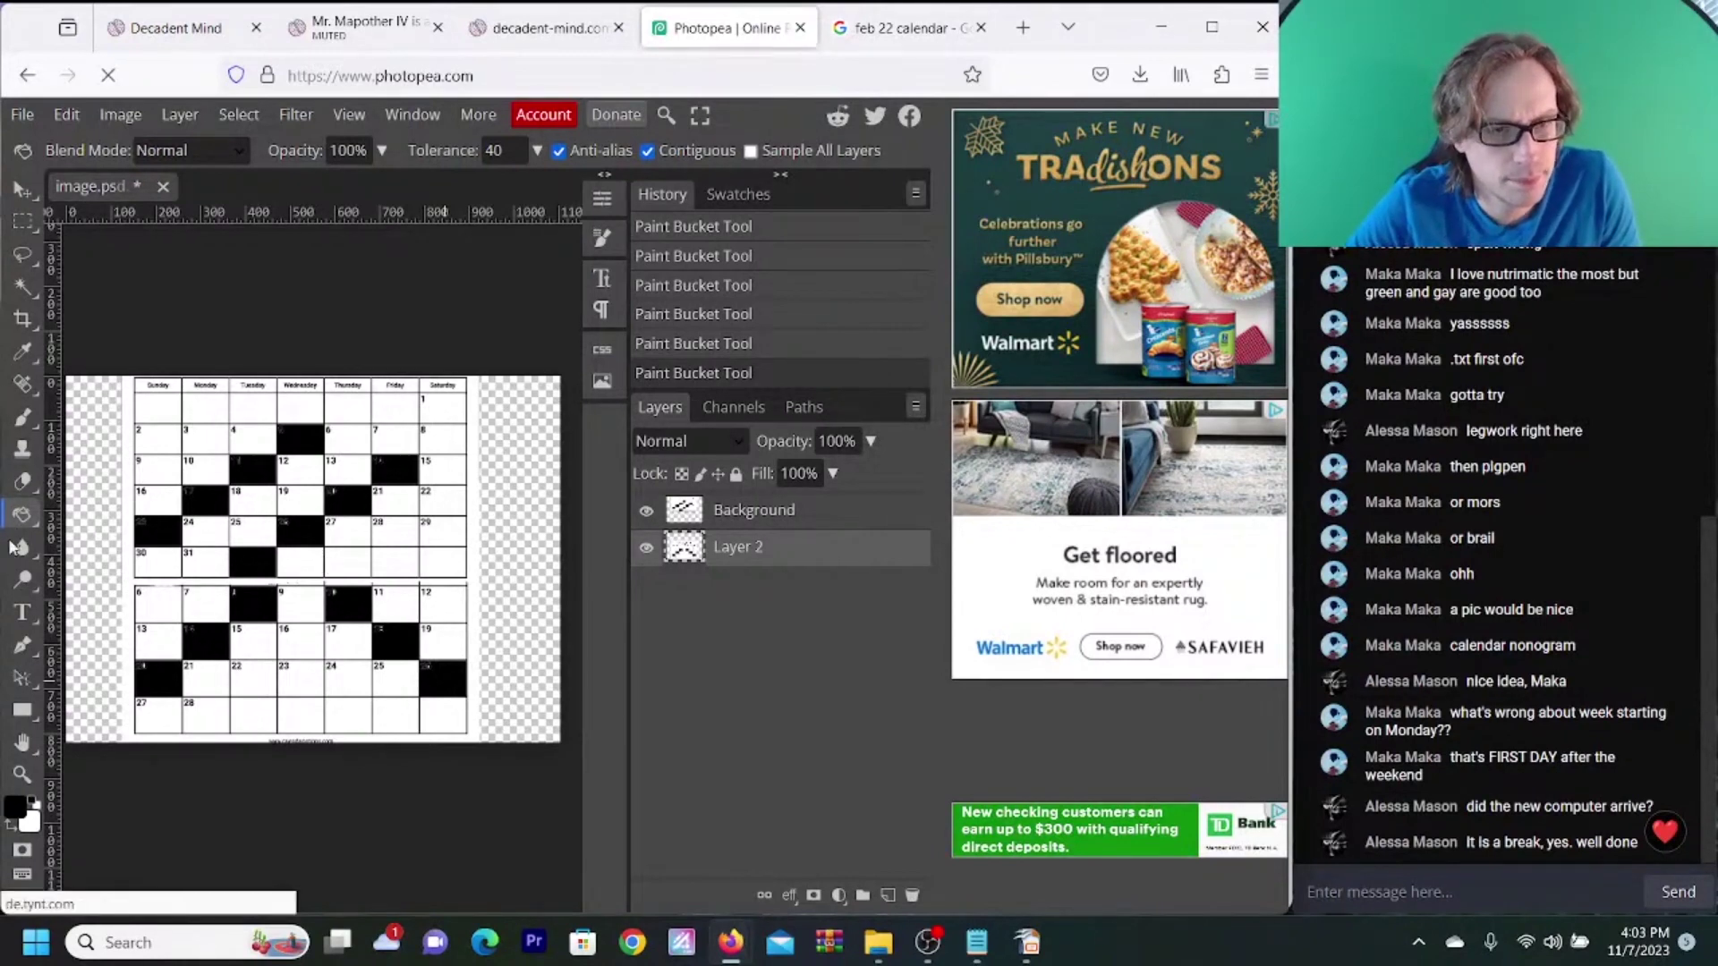
- Try to fill the black Tuesday cell after January 31 with white on the Background layer
click(33, 802)
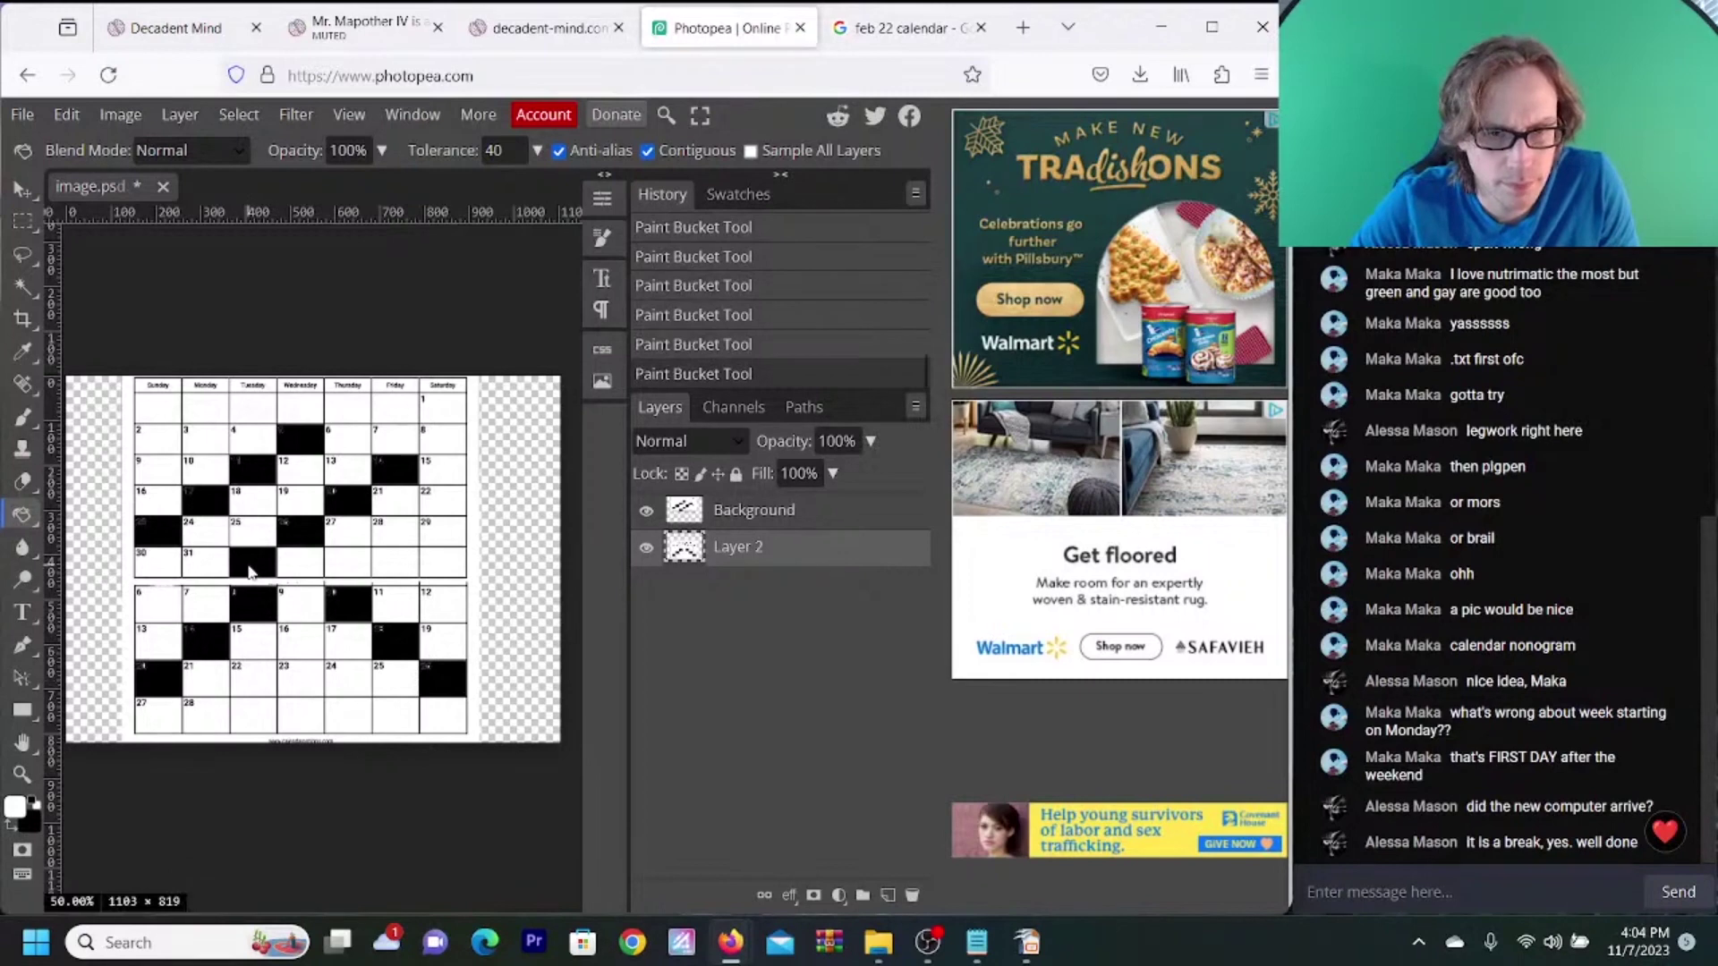
click(742, 512)
click(265, 575)
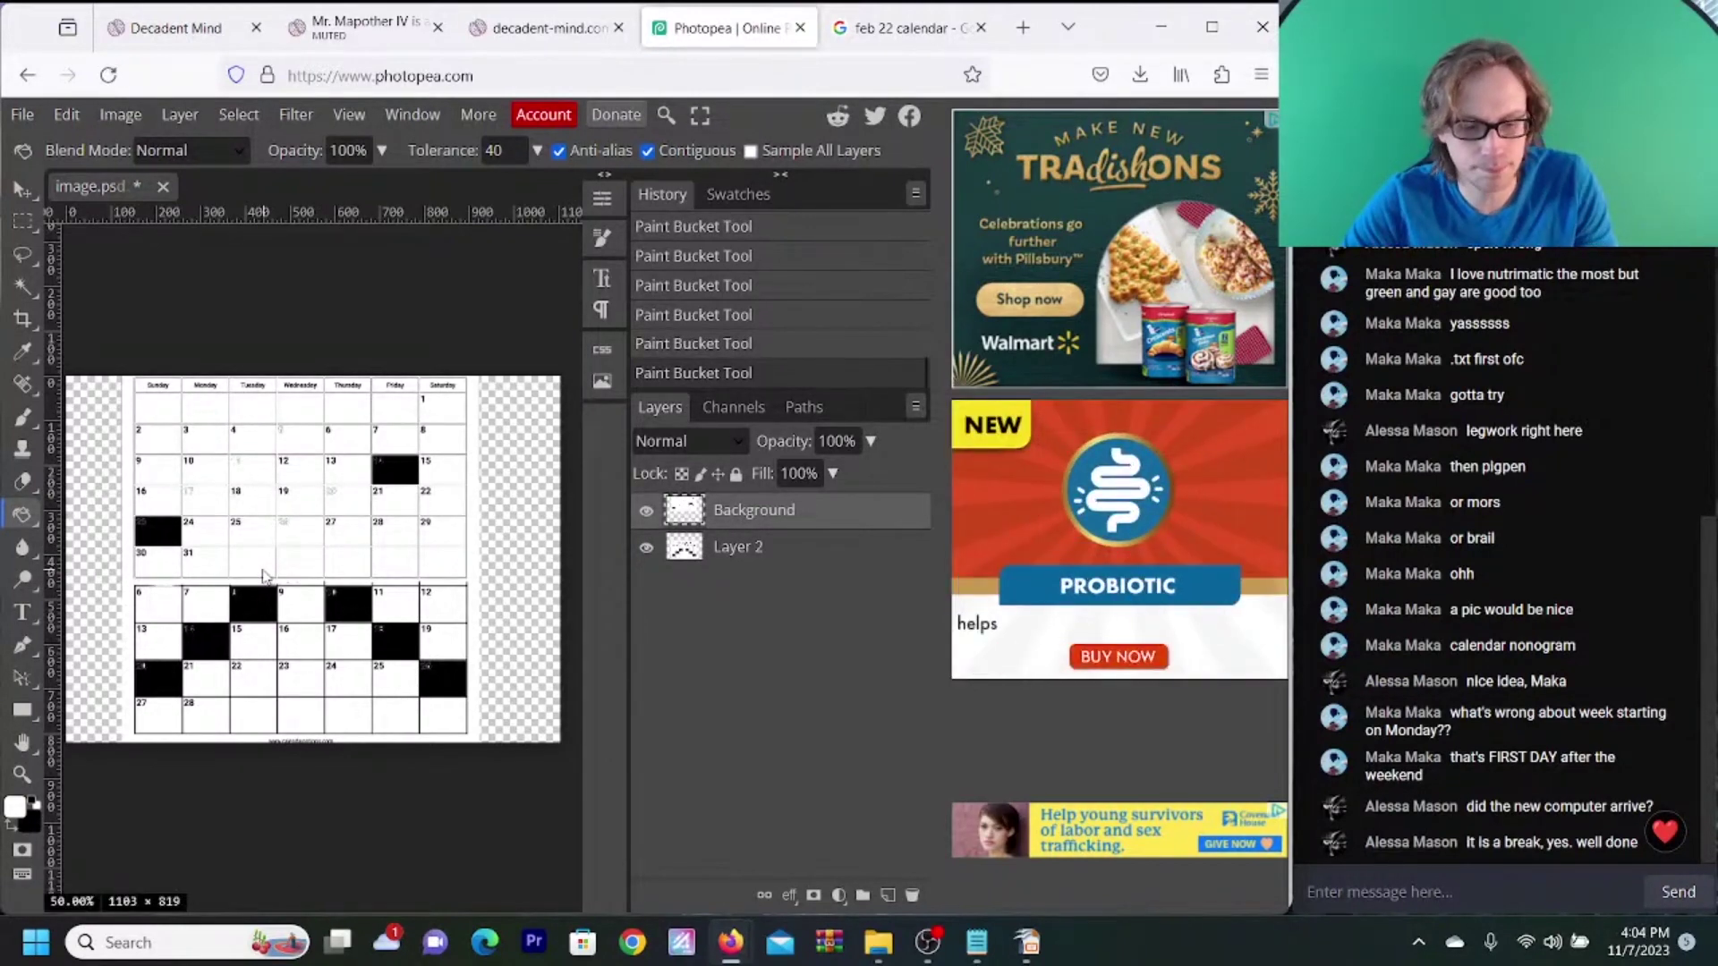
- Undo the fills back through the misplaced Tuesday cell, then fill the blank Wednesday cell below January 26 with black
key(ctrl+z)
key(ctrl+z)
key(ctrl+z)
key(ctrl+z)
key(ctrl+z)
key(ctrl+z)
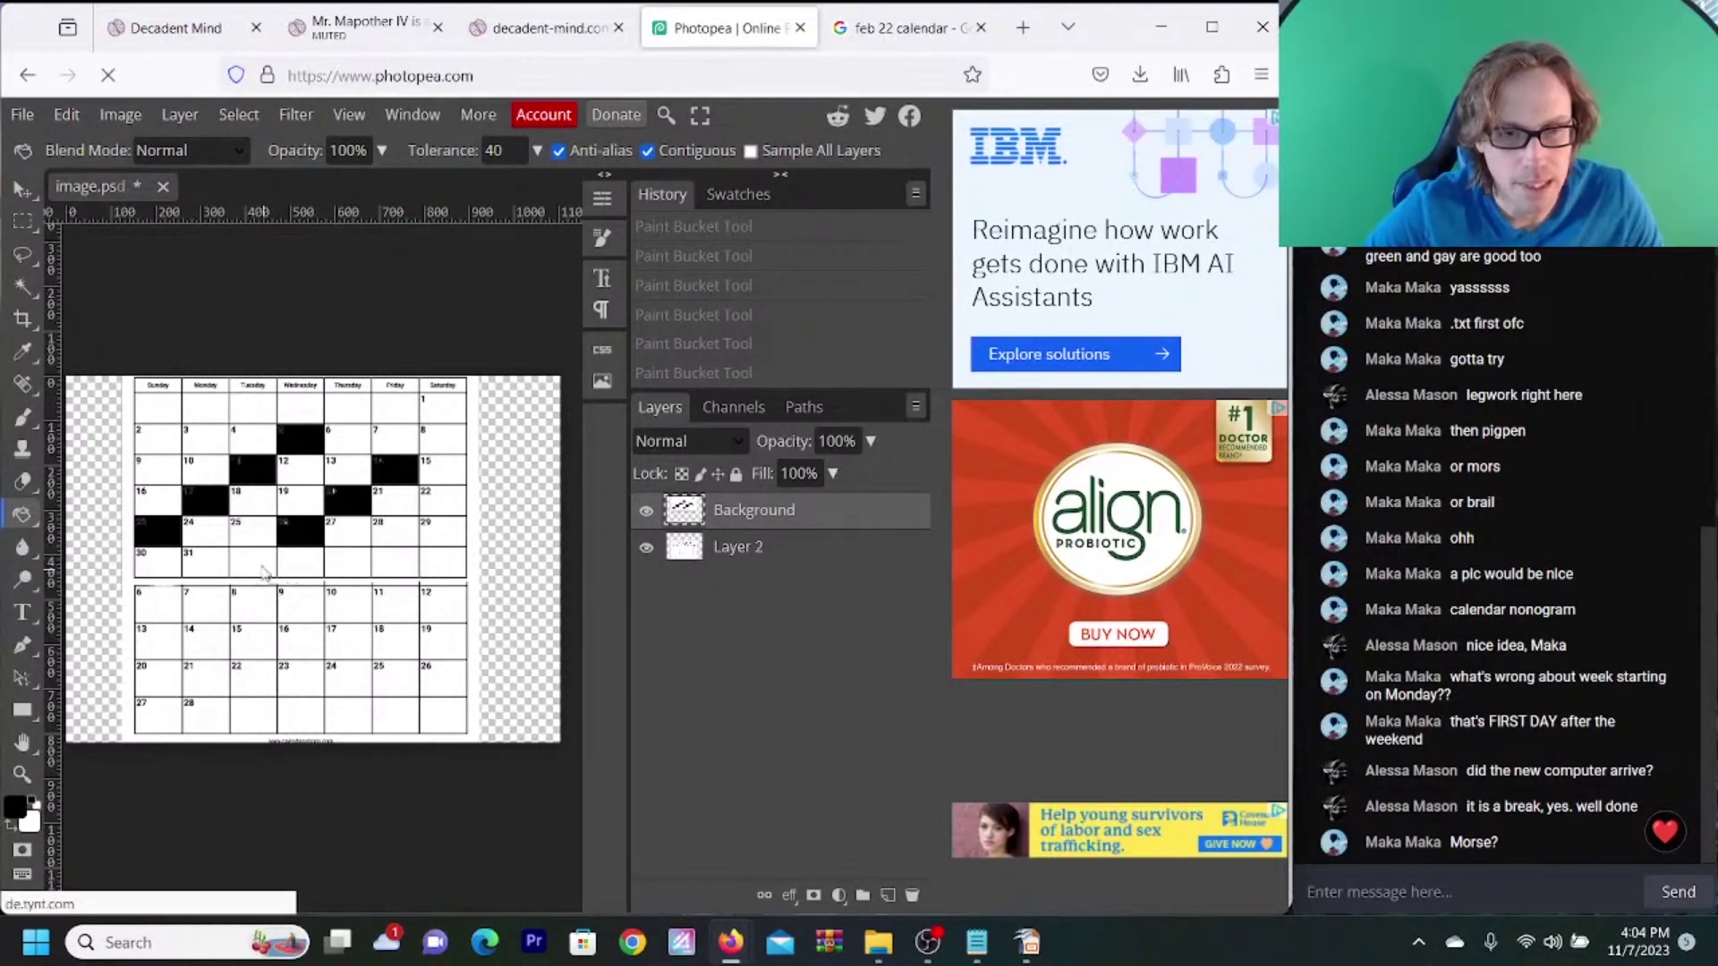
click(309, 566)
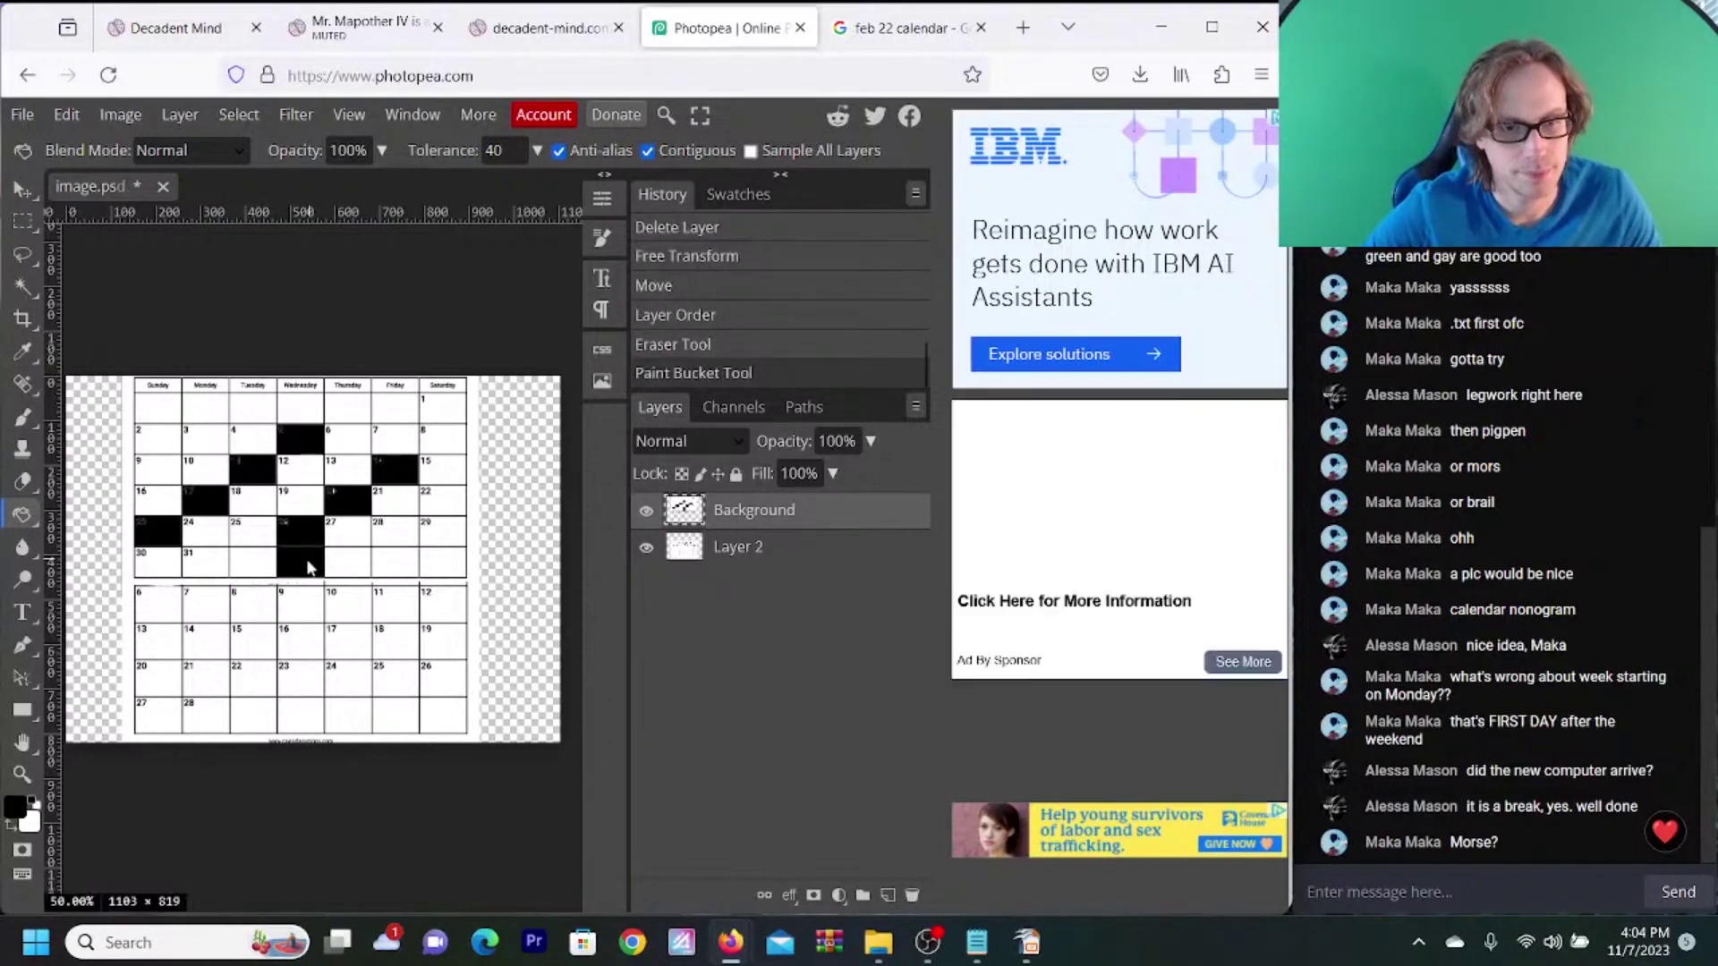
- Fill the February 8 and 10 cells on Layer 2 with black
click(251, 607)
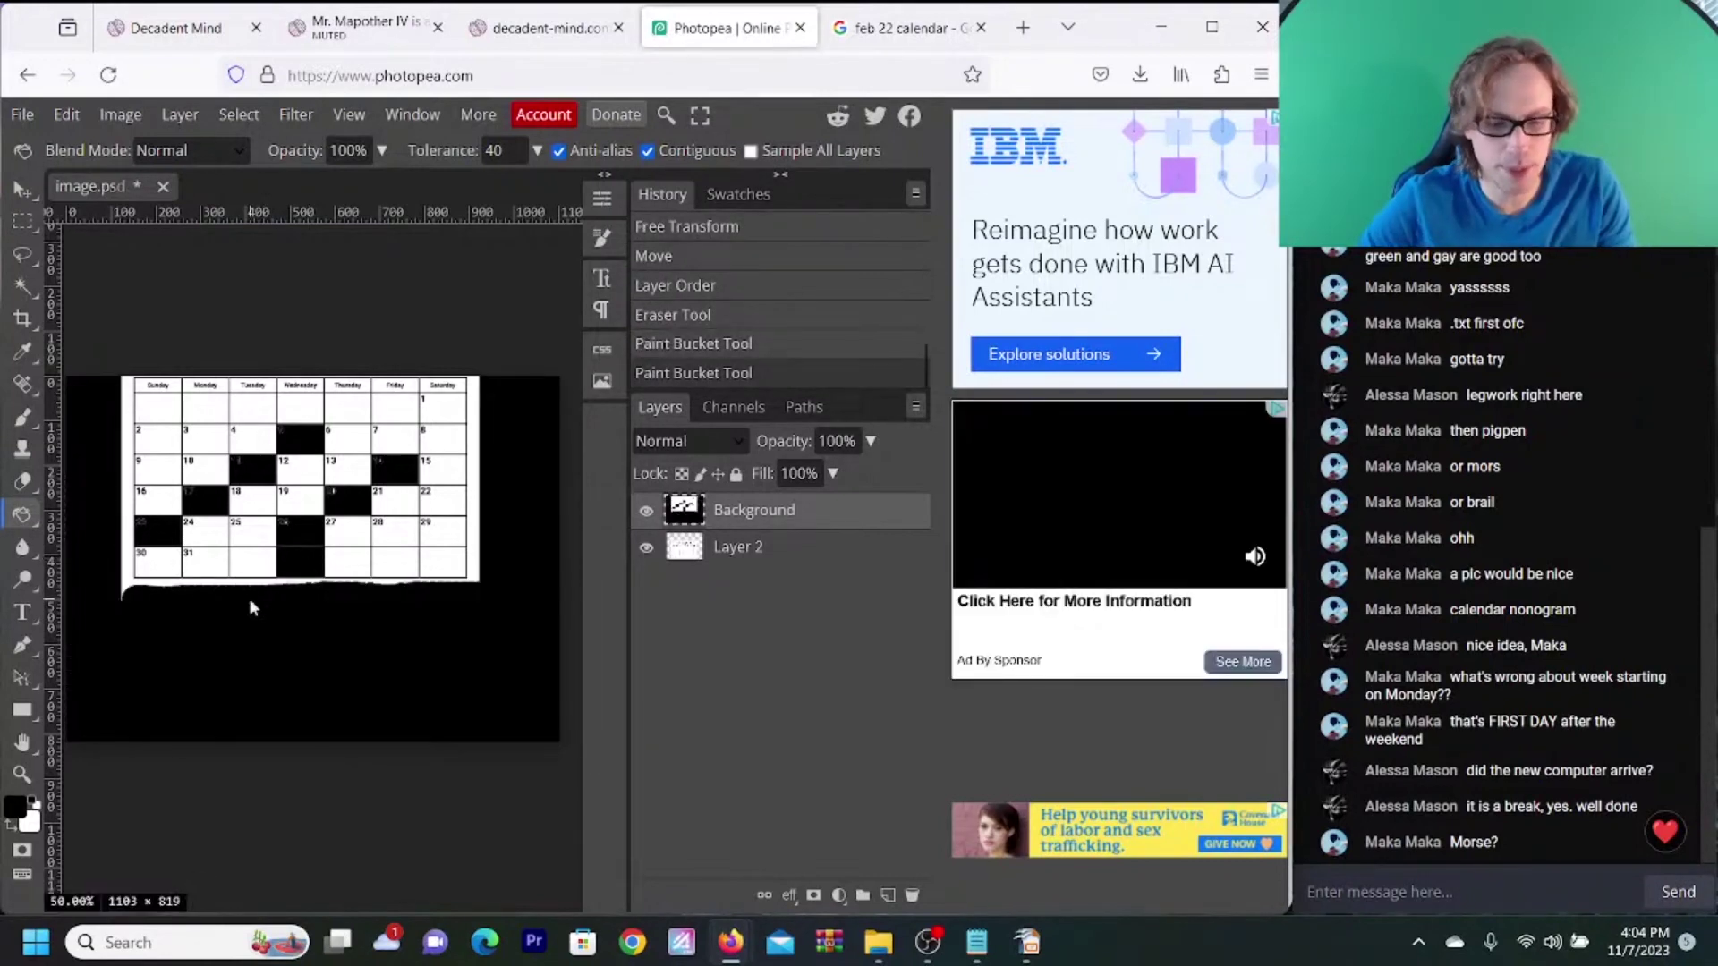
key(ctrl+z)
click(754, 555)
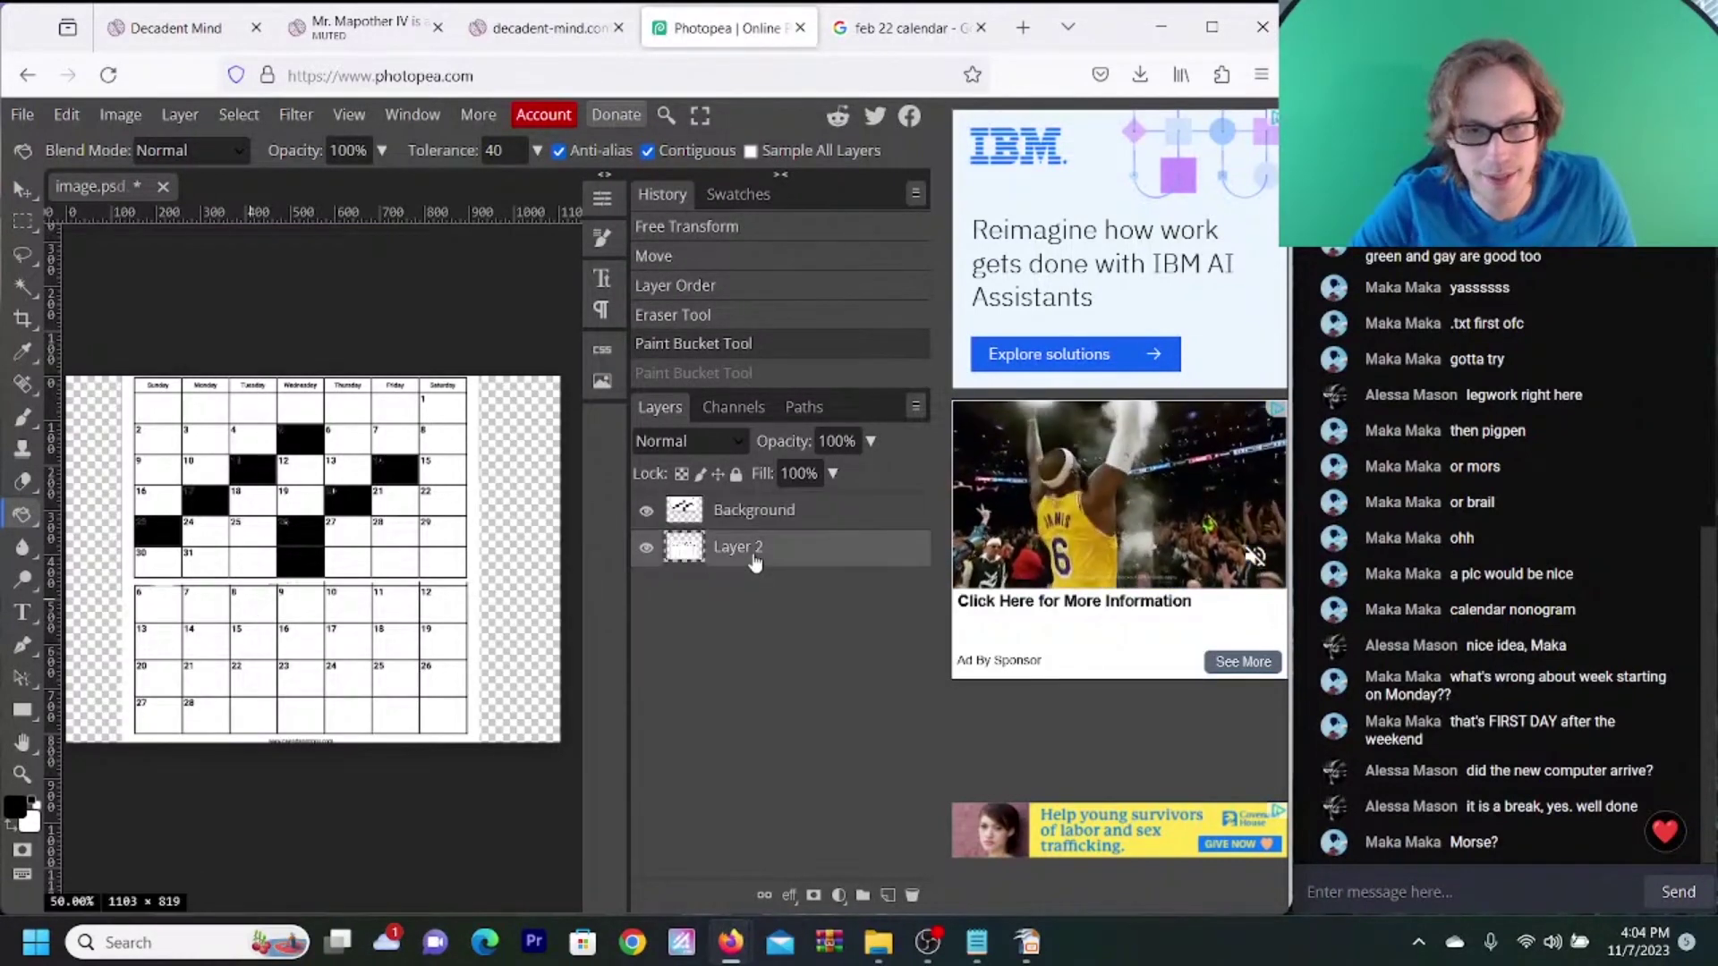
click(255, 612)
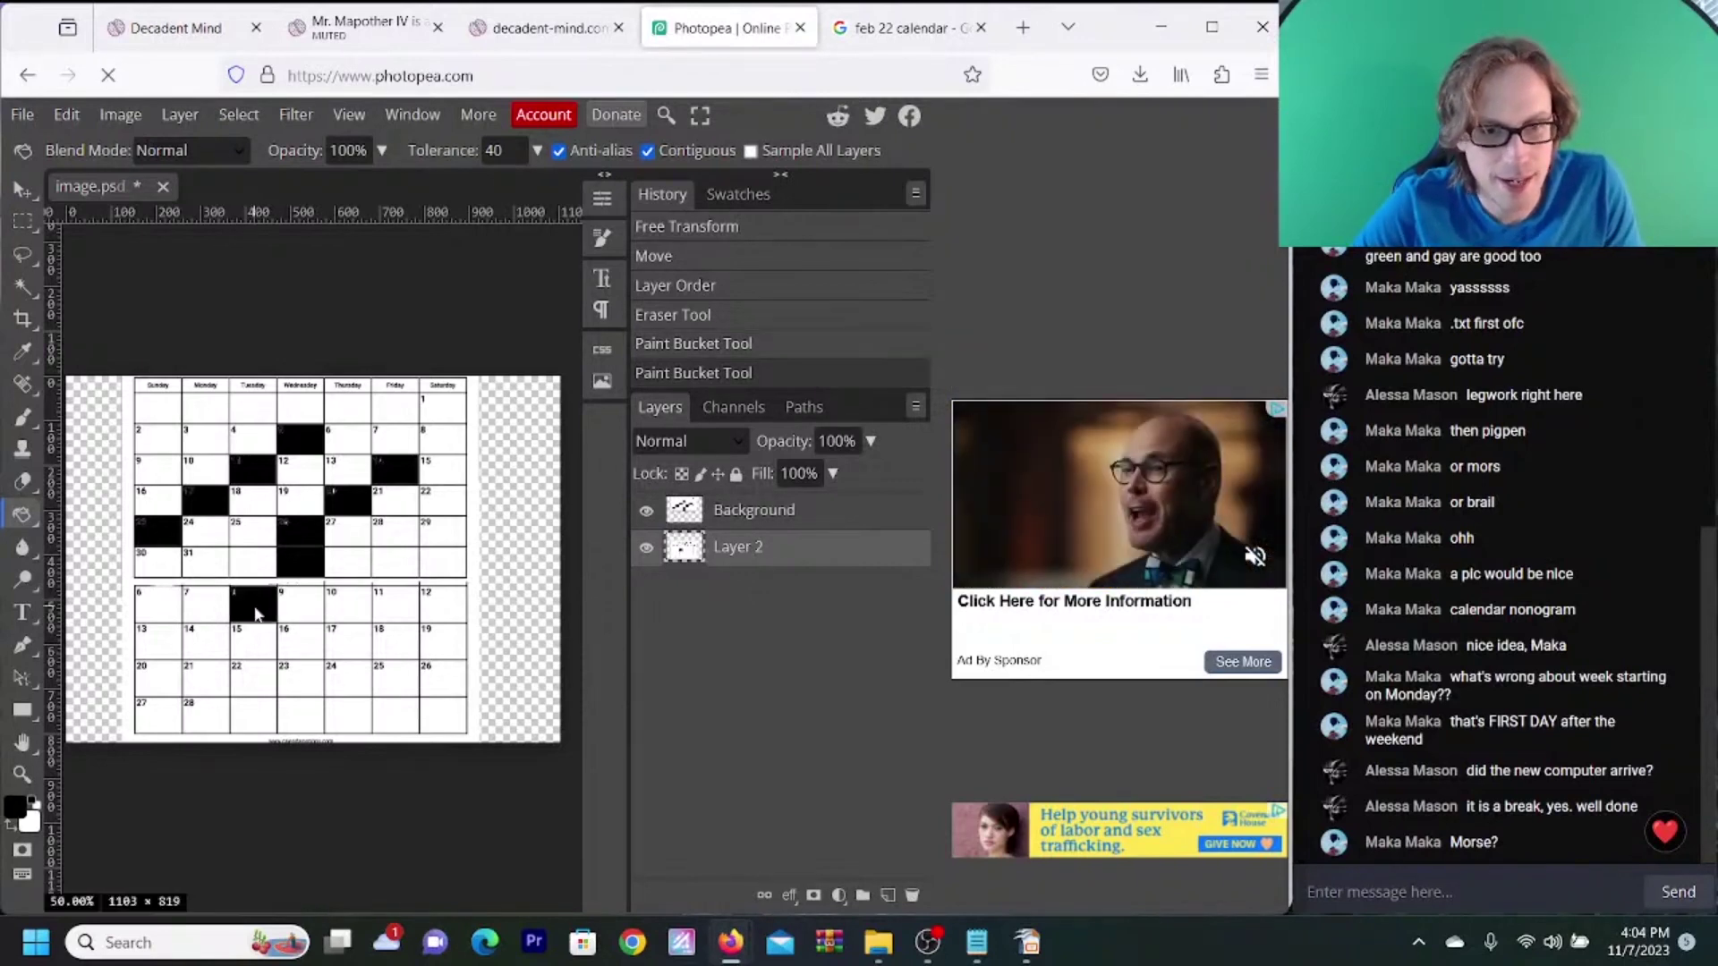
click(353, 607)
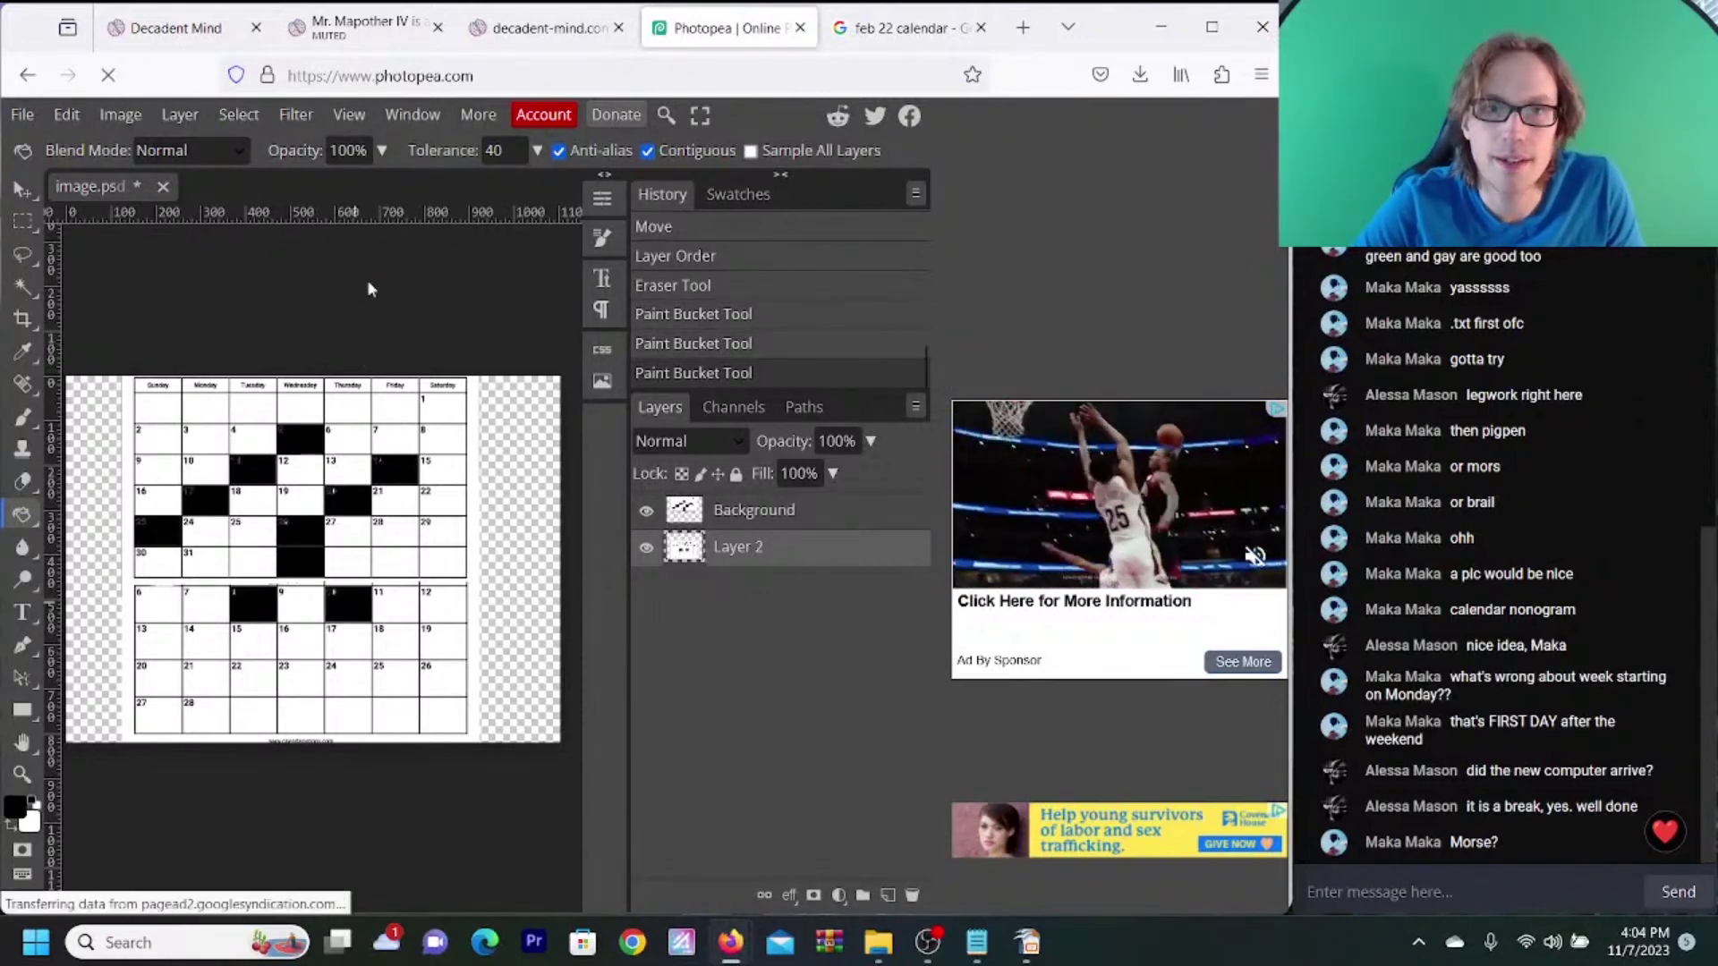
- Check the February 2022 availability dates and fill the February 14, 18, 20 and 26 cells with black
click(517, 34)
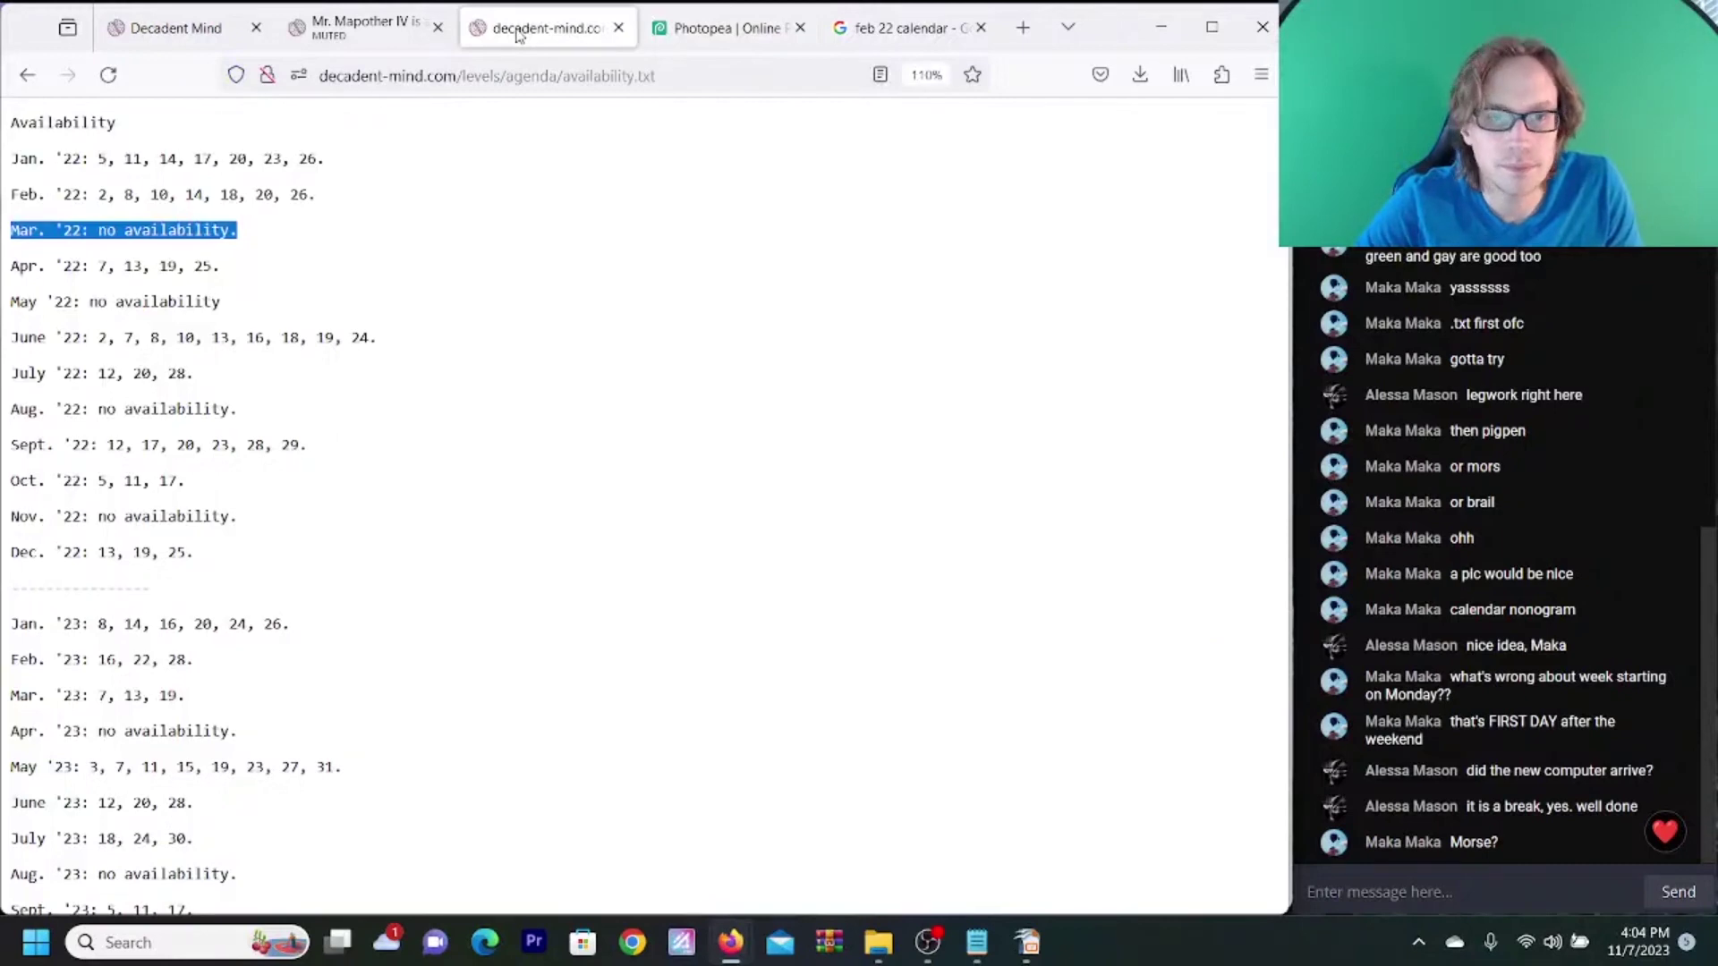
click(707, 30)
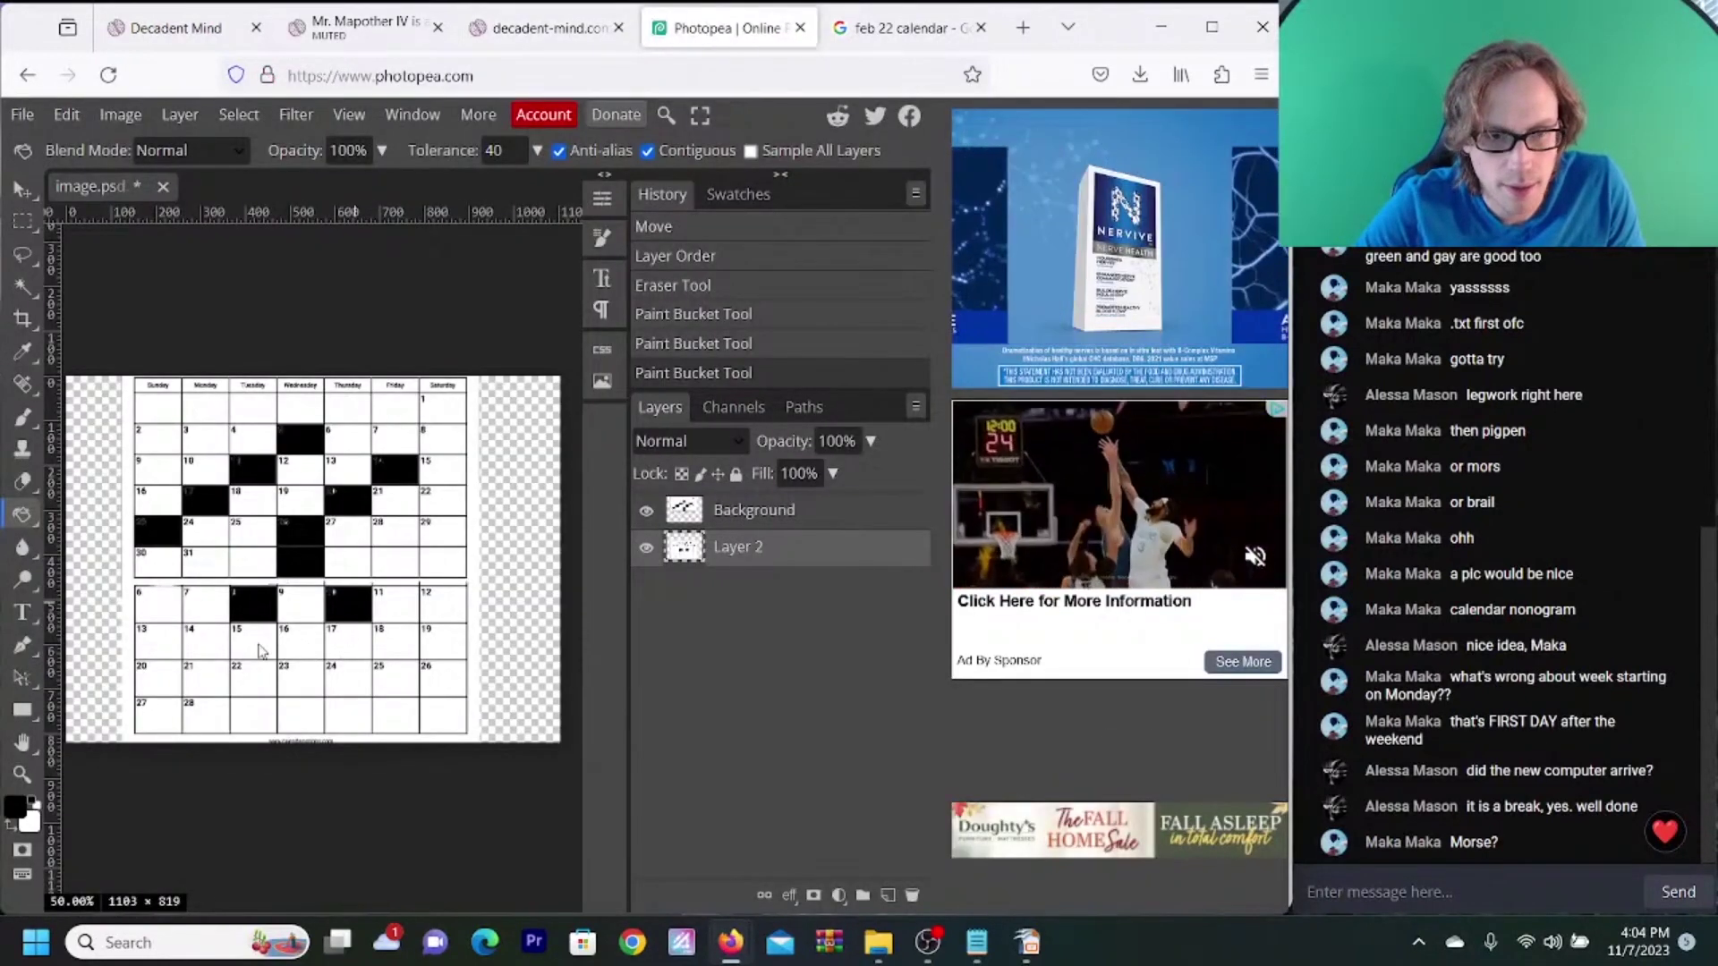
click(210, 650)
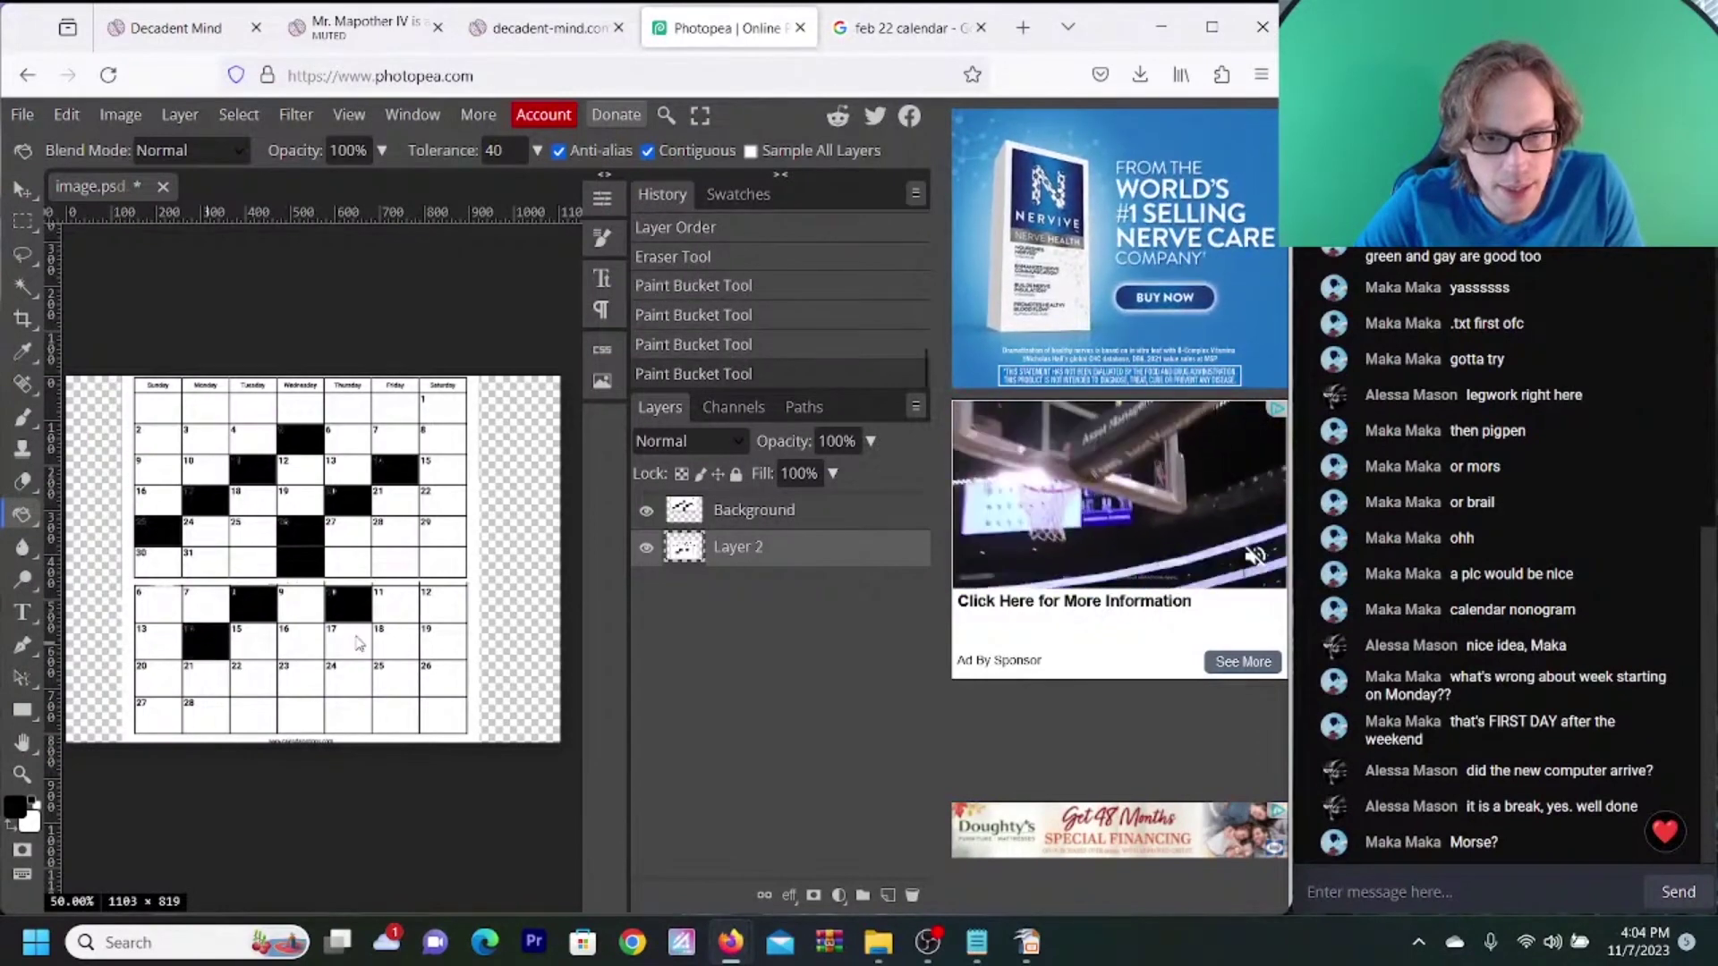
click(387, 639)
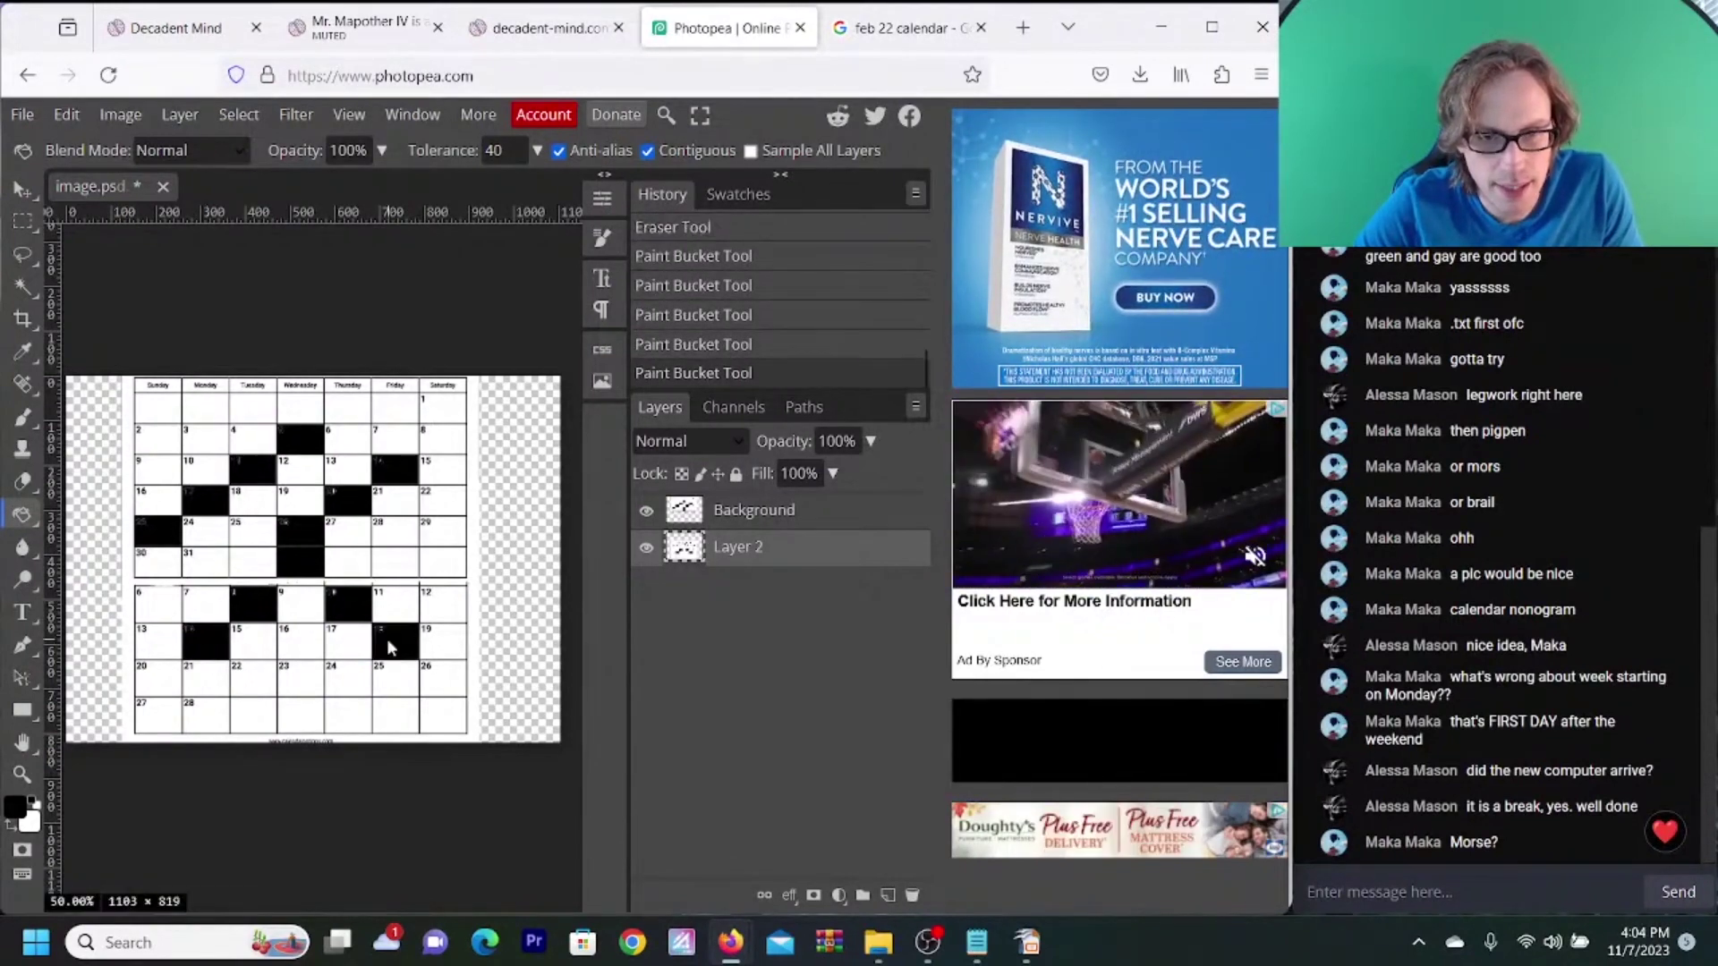
click(161, 682)
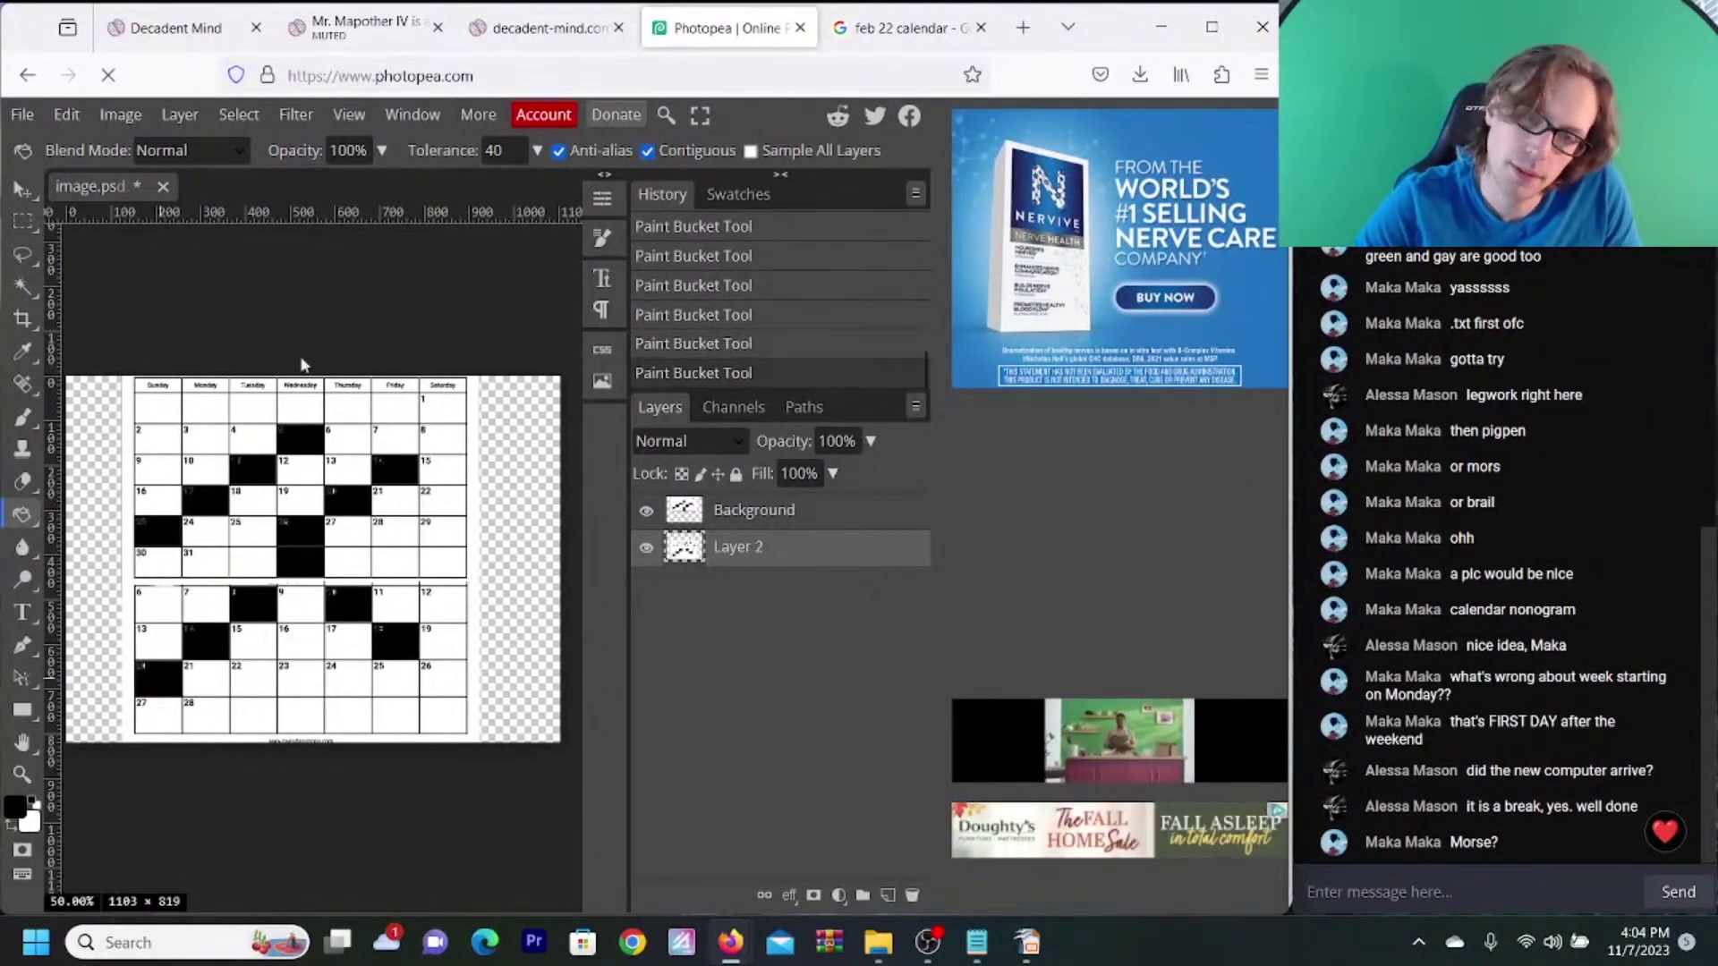
click(555, 27)
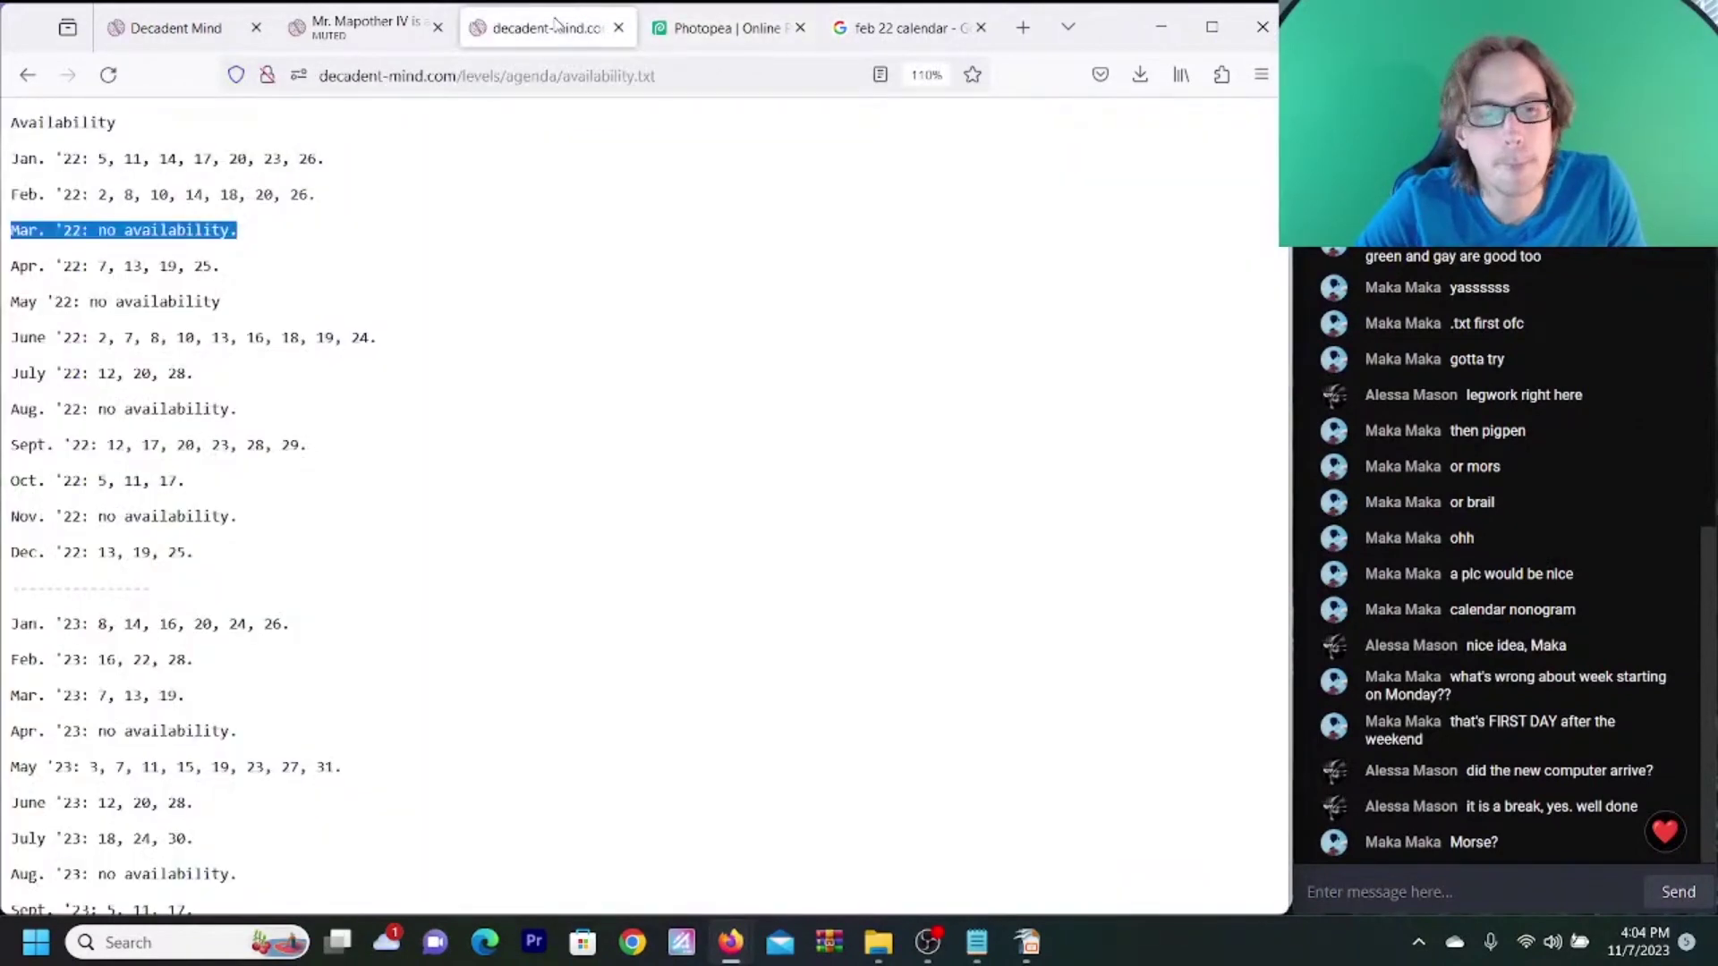
click(702, 31)
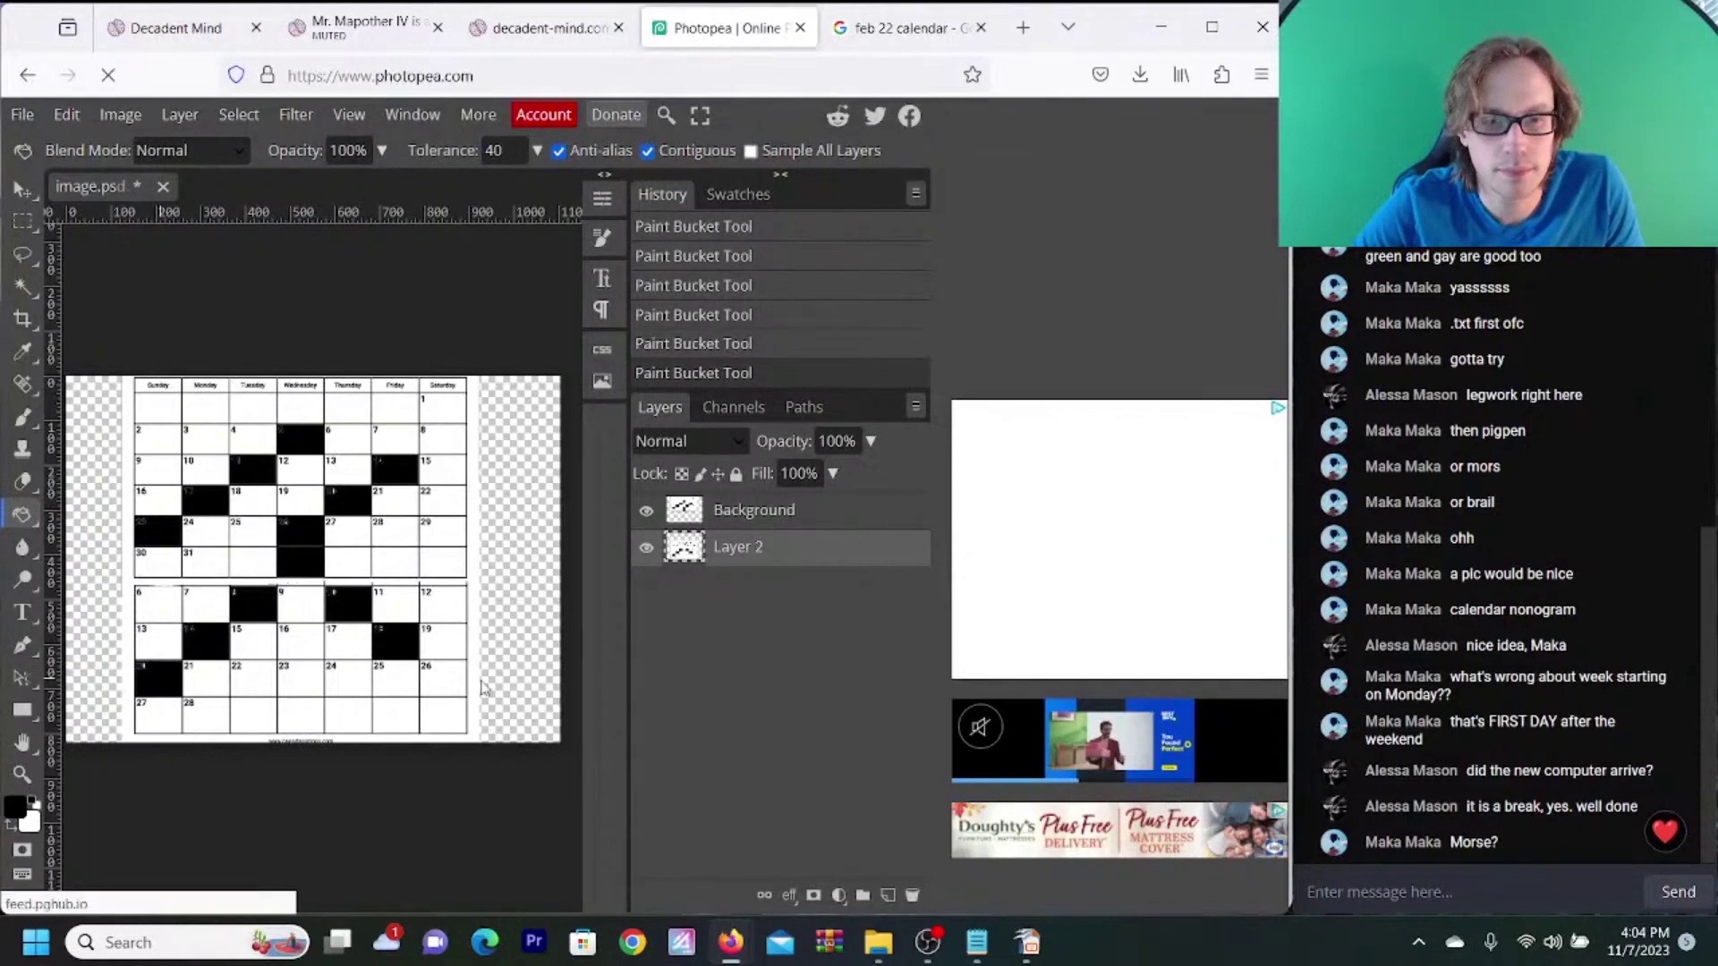
click(448, 687)
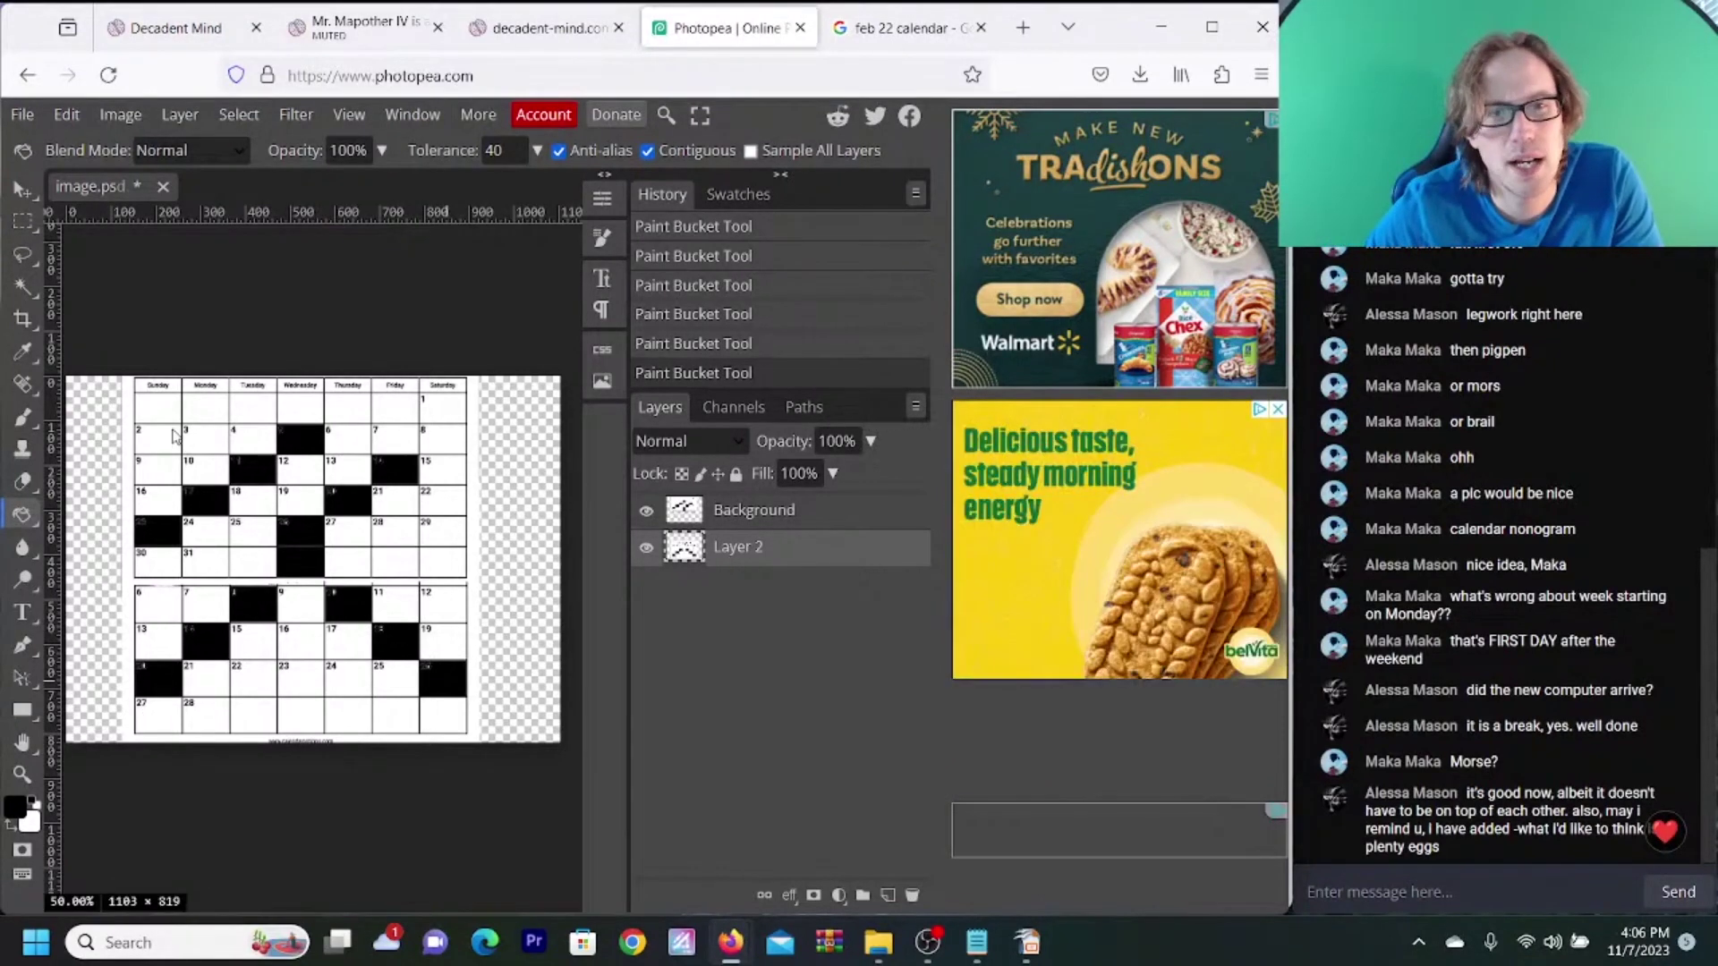
- Return to the agenda level page and load the answer address tomcruise.html in place of FeedMeIdeas.html
click(344, 36)
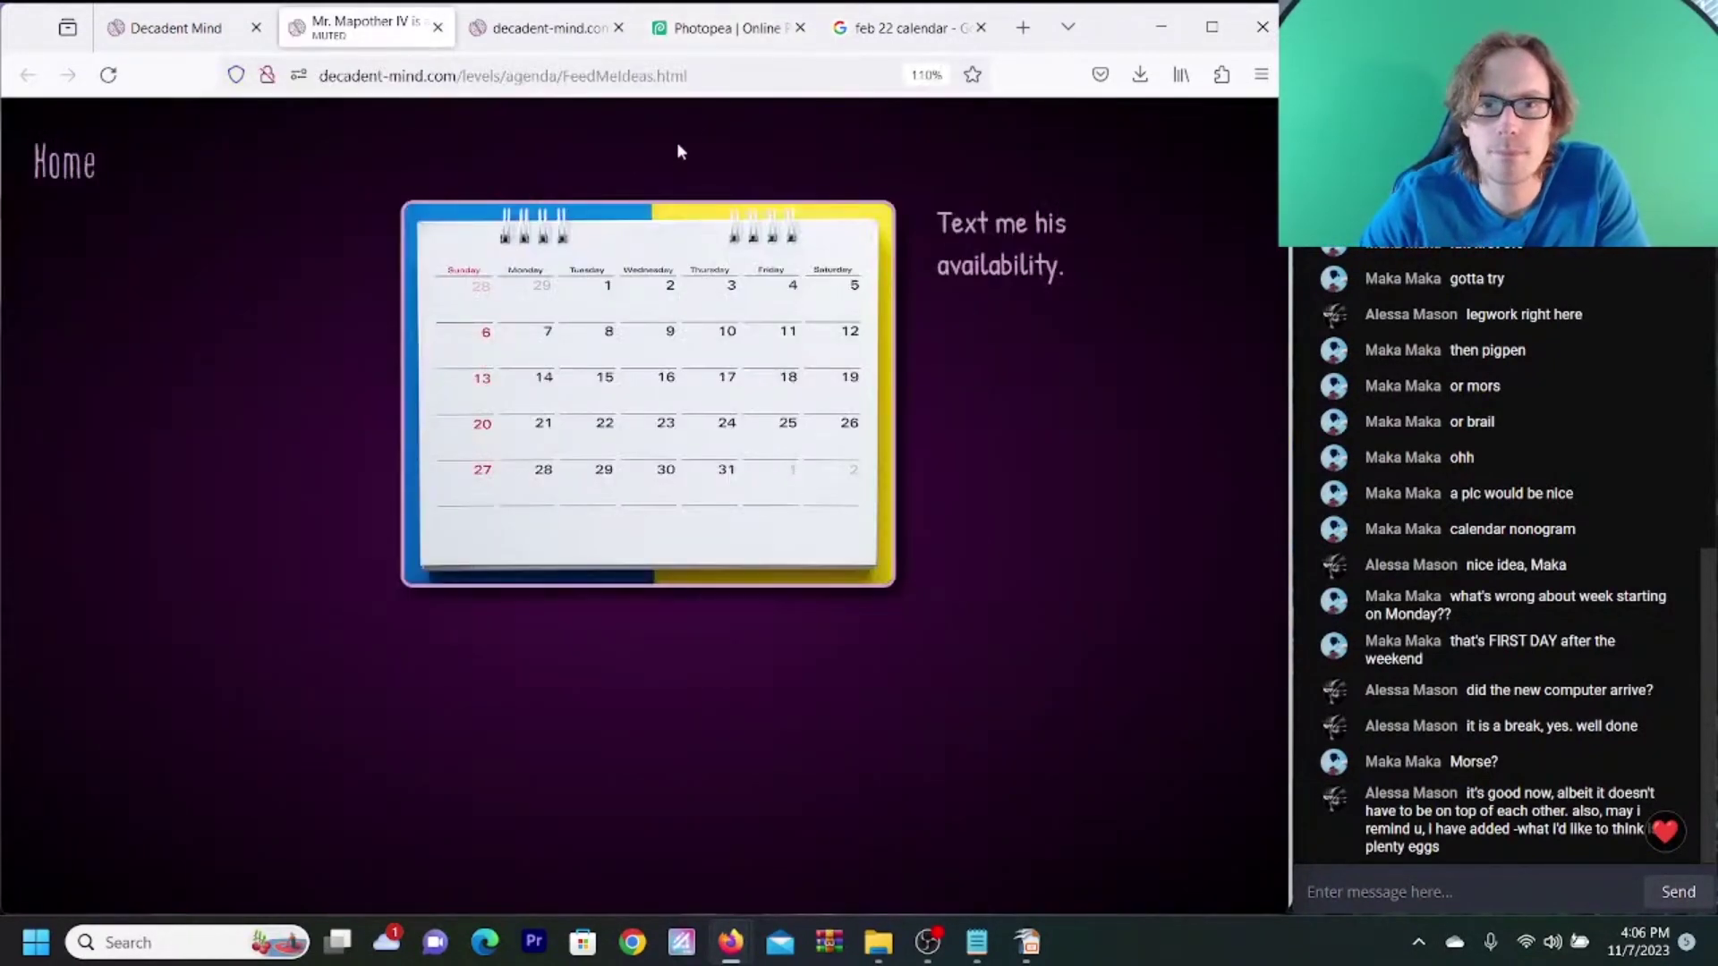
drag(655, 75, 630, 77)
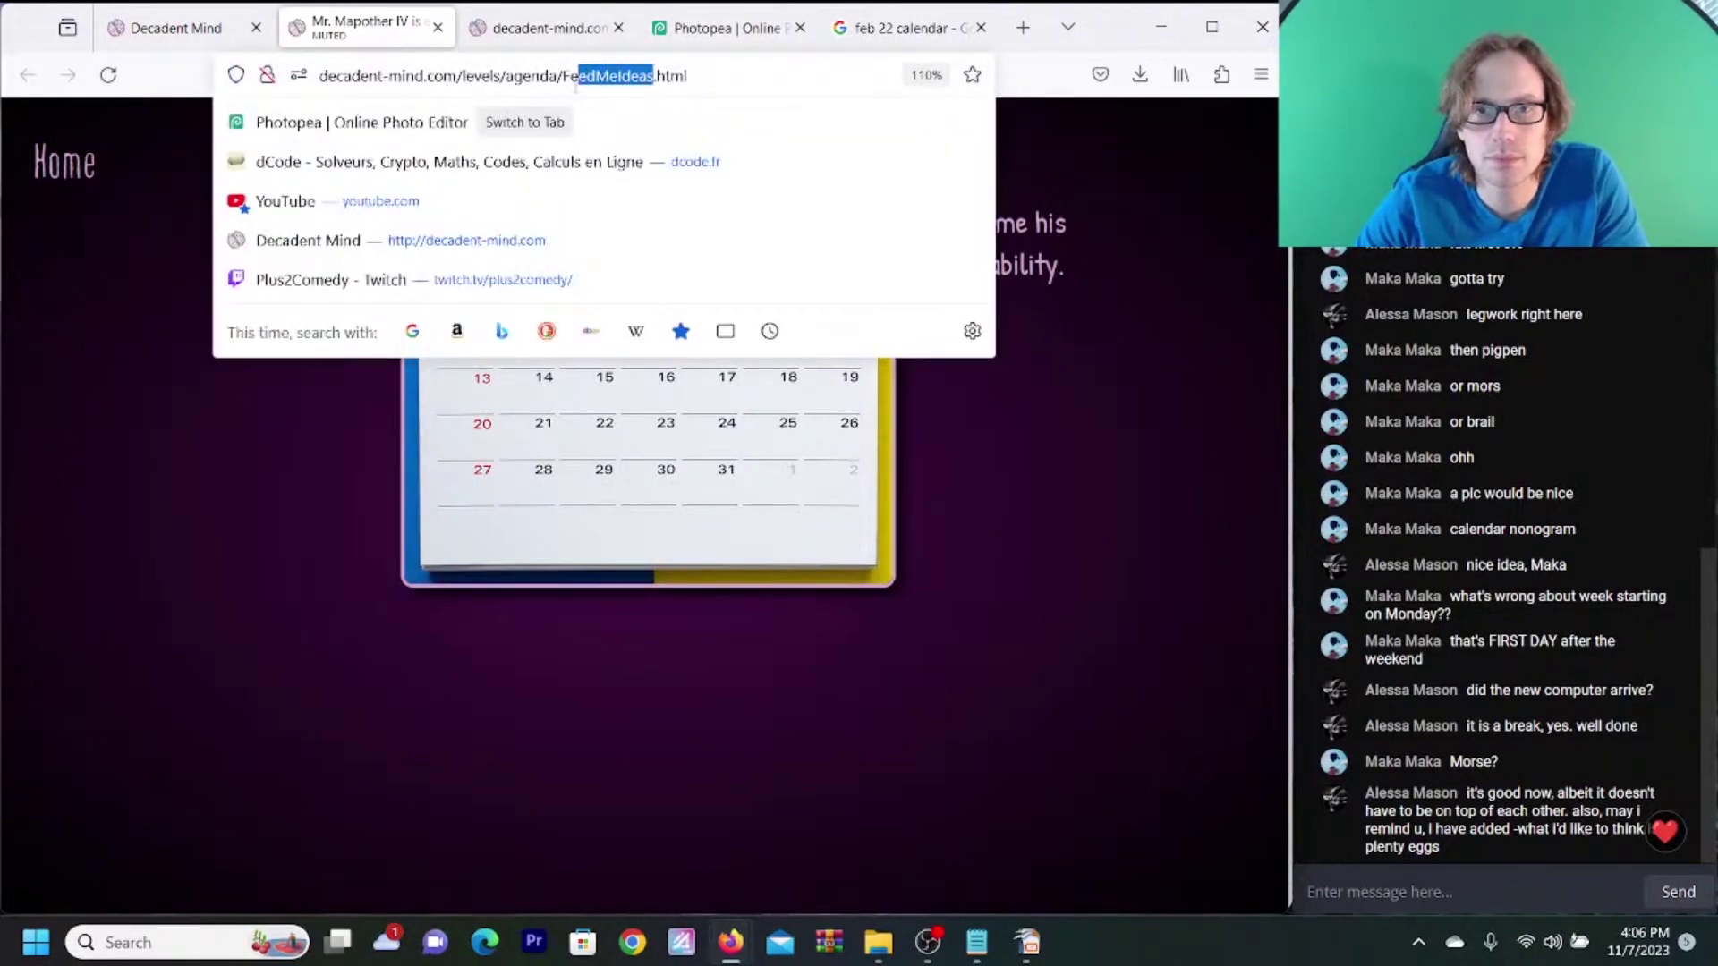
text(tomcru)
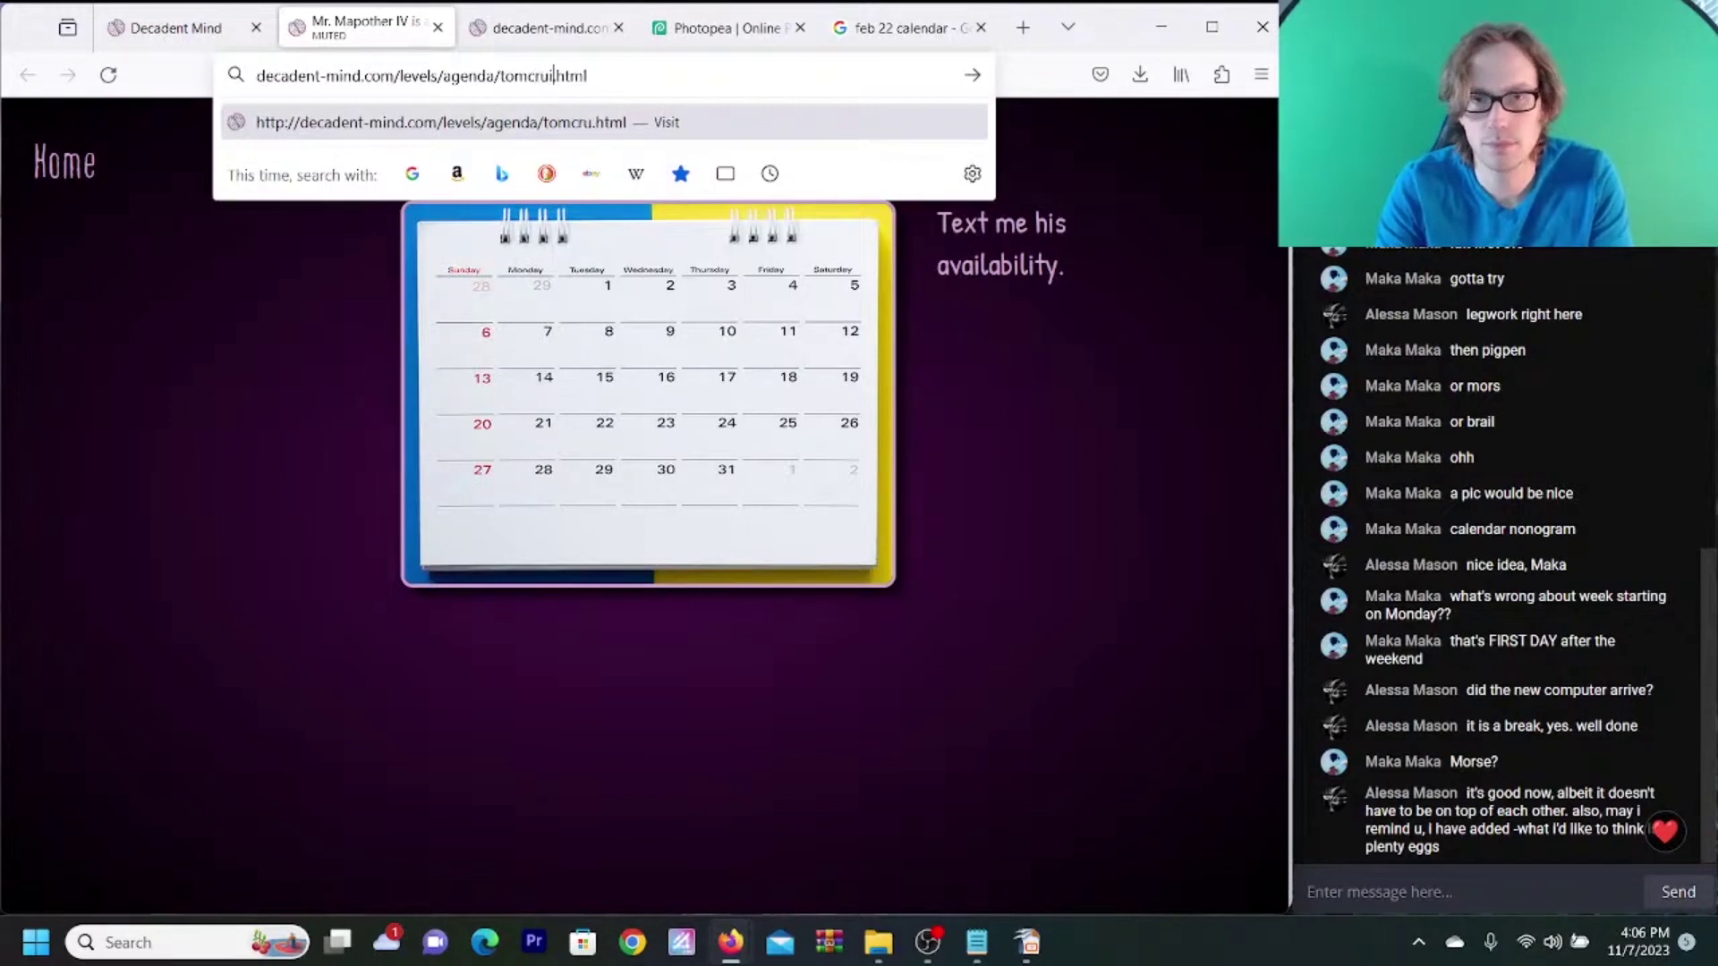
text(ise)
key(Return)
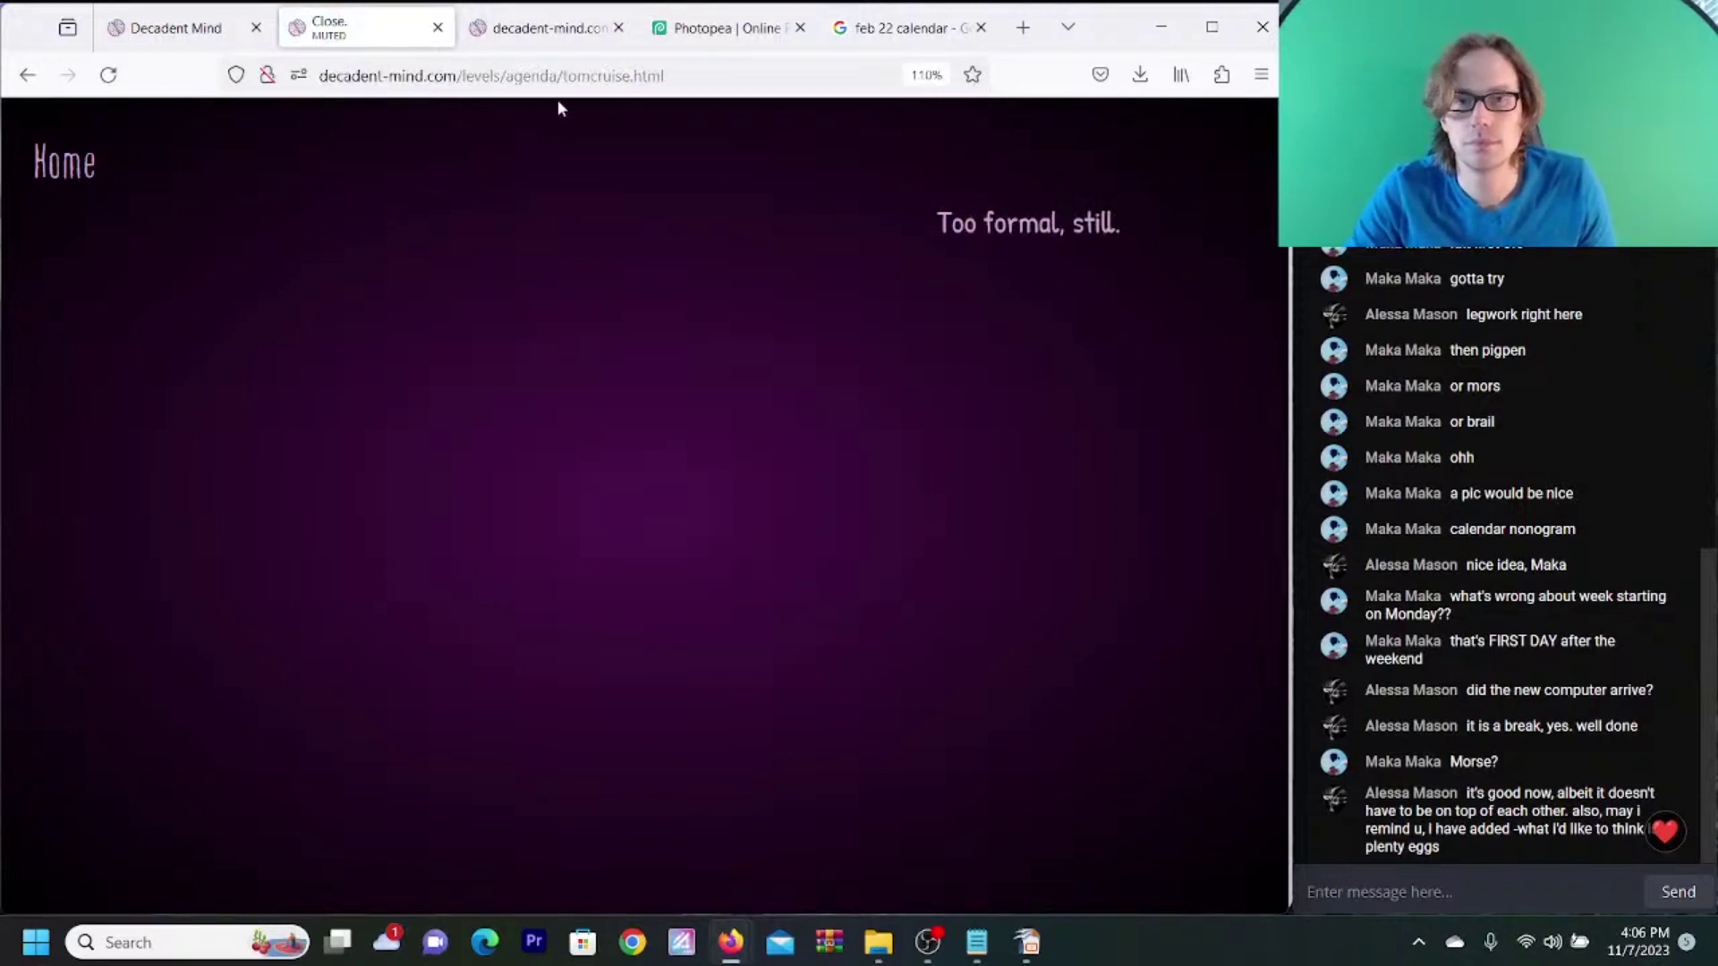
- Try the answer address tomascruise.html, then return to the tomcruise.html page
click(588, 79)
click(590, 77)
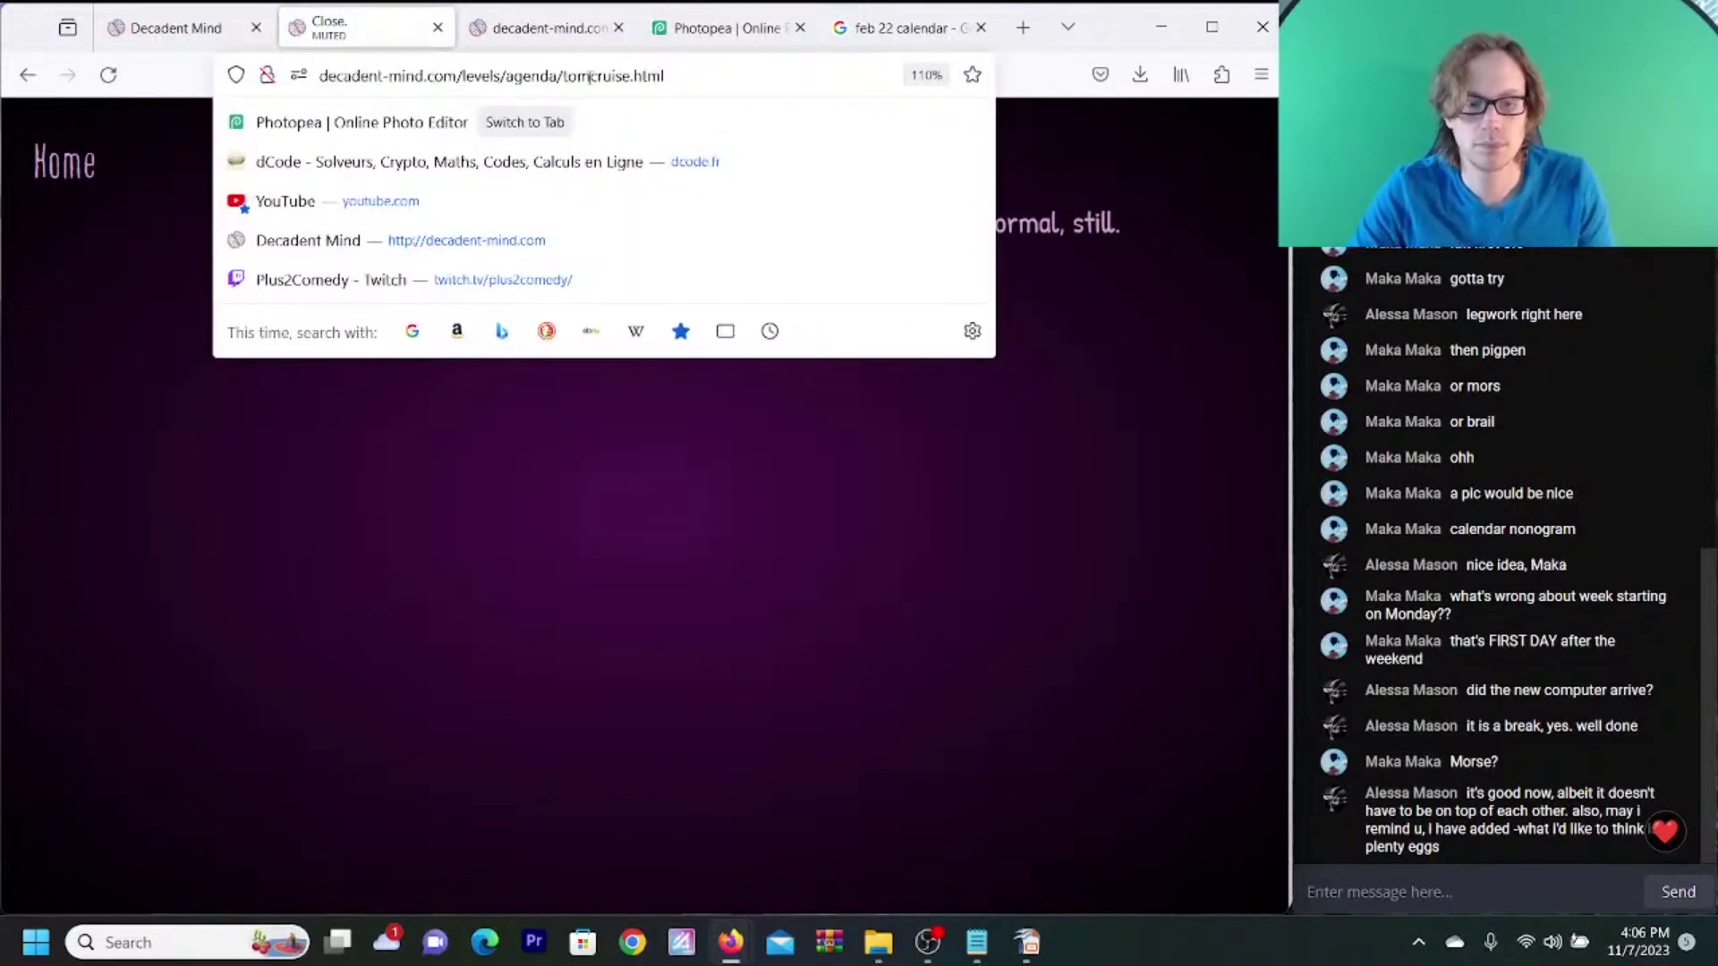
text(as)
key(Return)
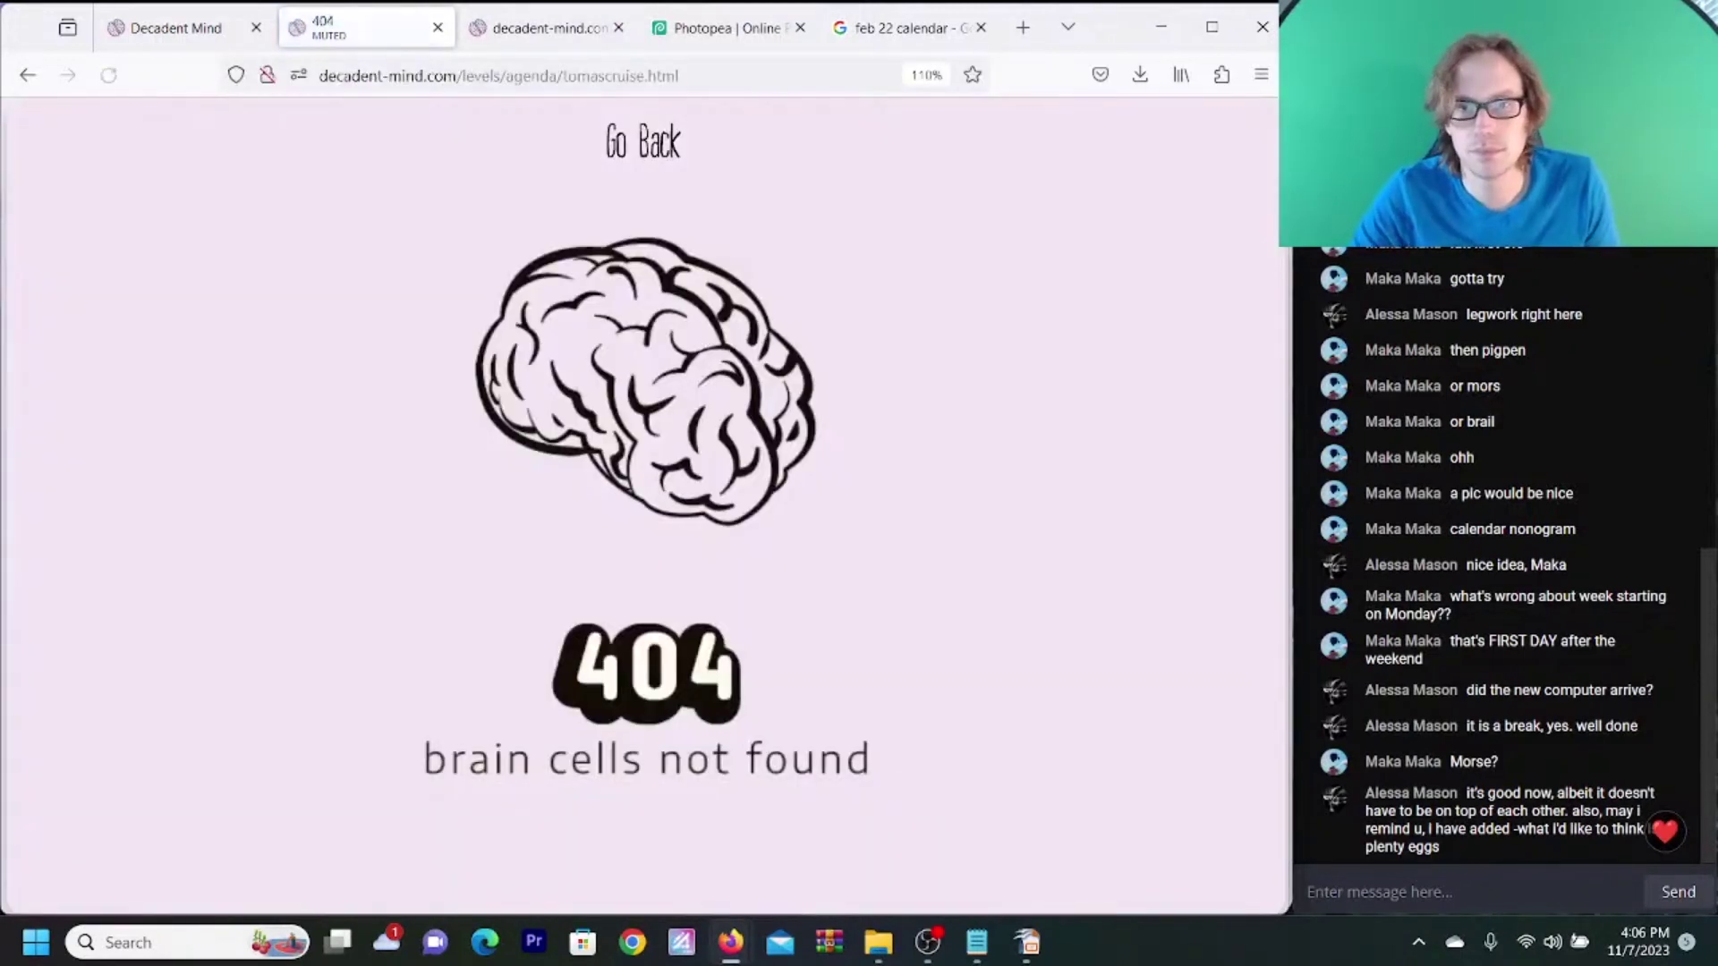
click(28, 77)
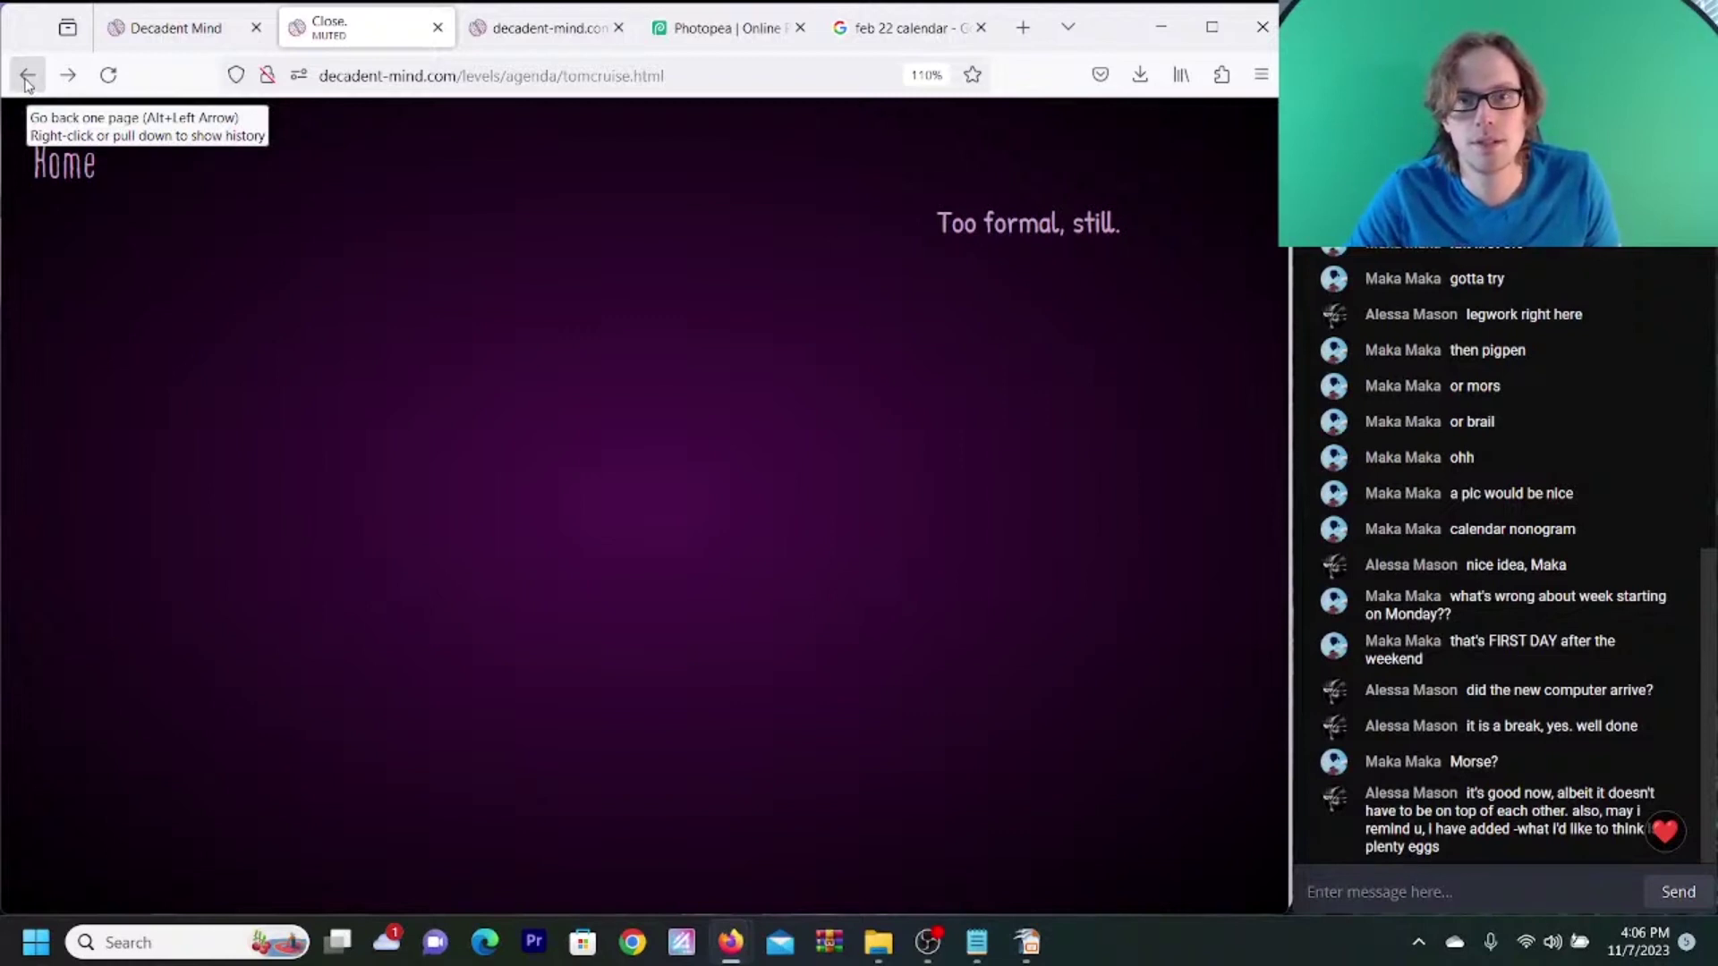
- Try the answer address mrtomcruise.html, then return to the tomcruise.html page
click(563, 76)
click(564, 77)
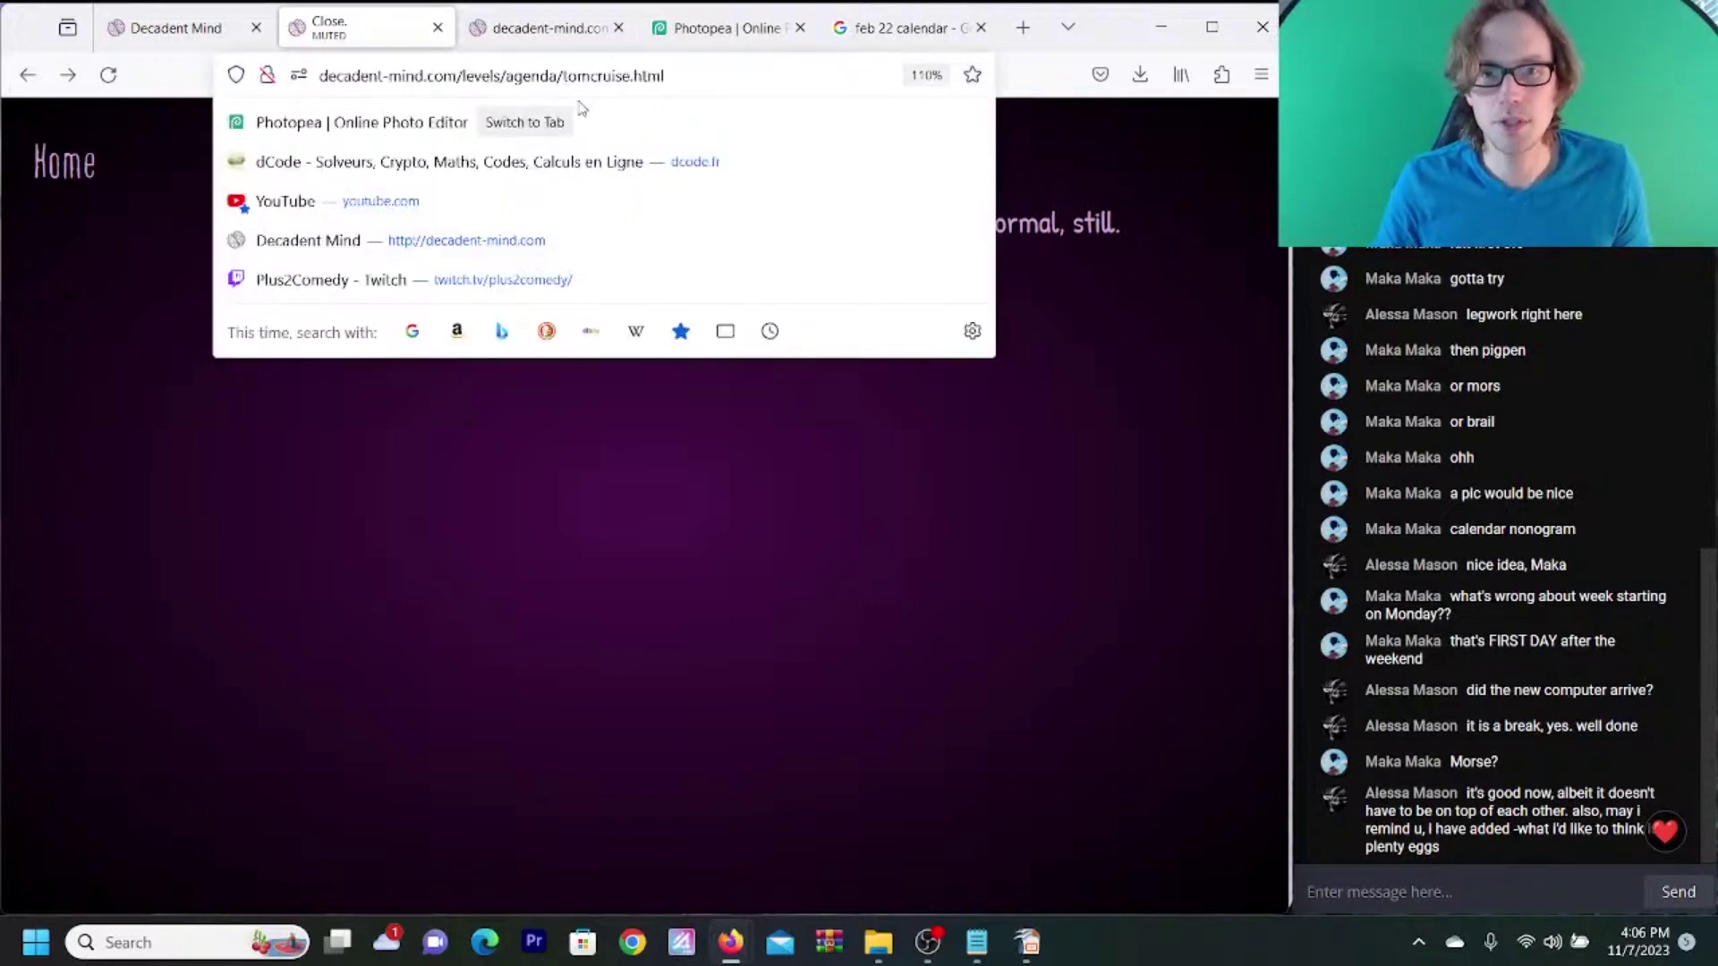
text(mr)
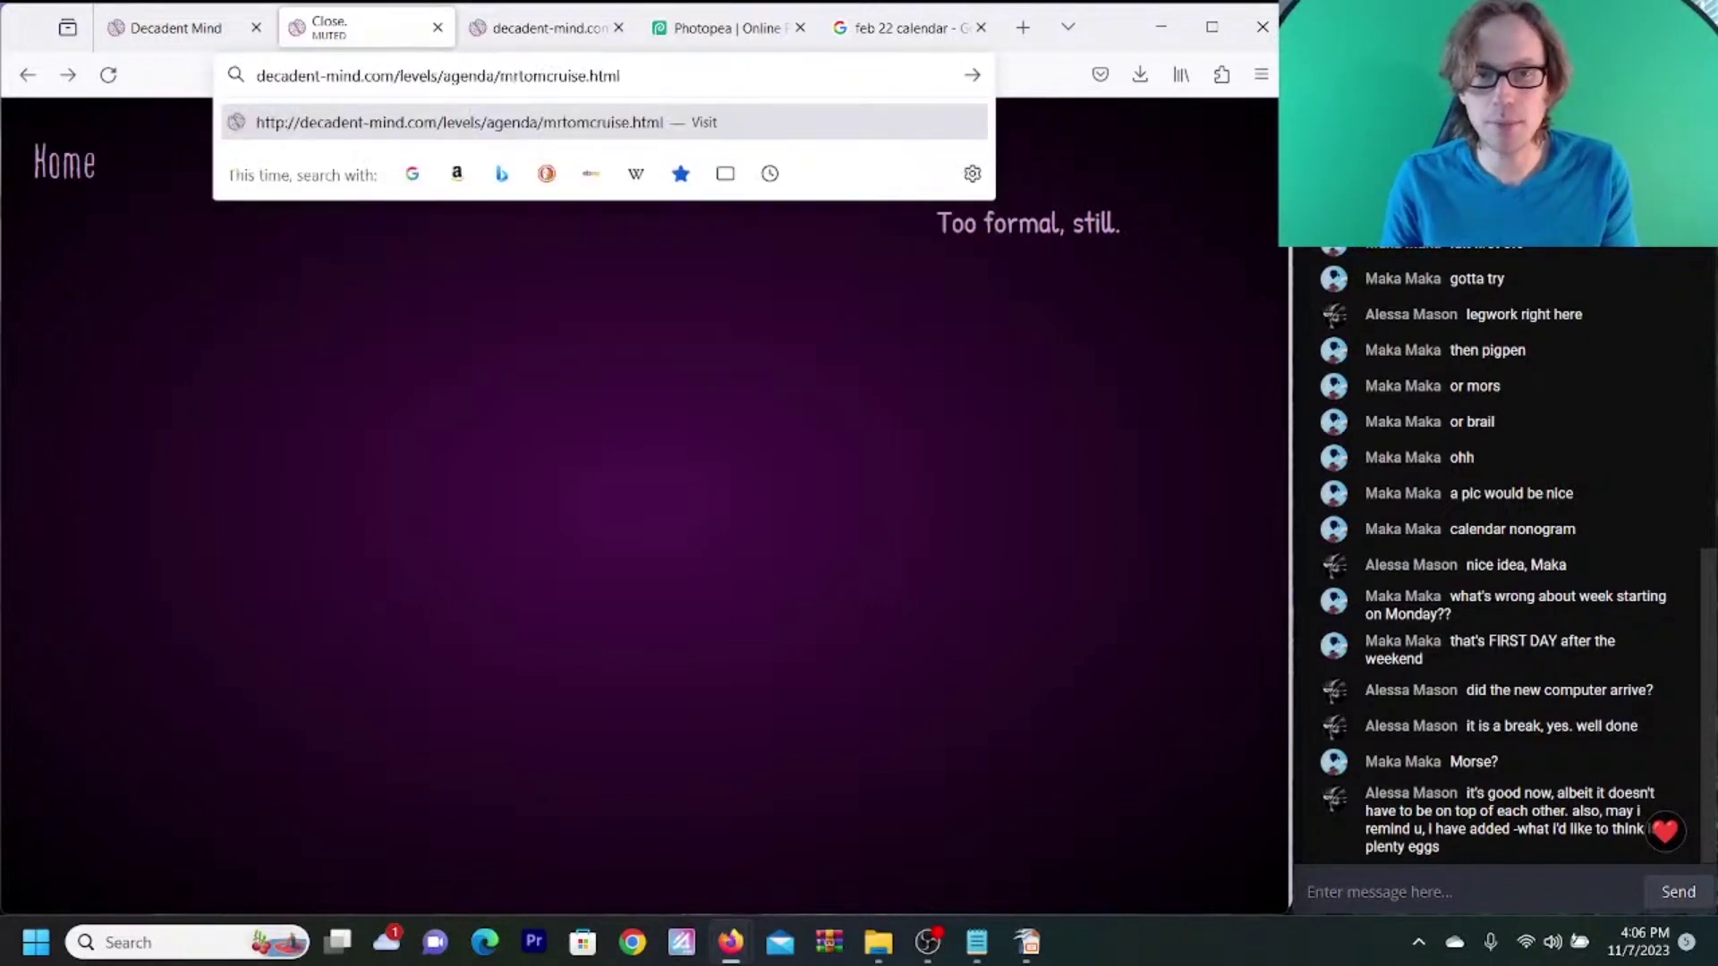
key(Return)
click(27, 76)
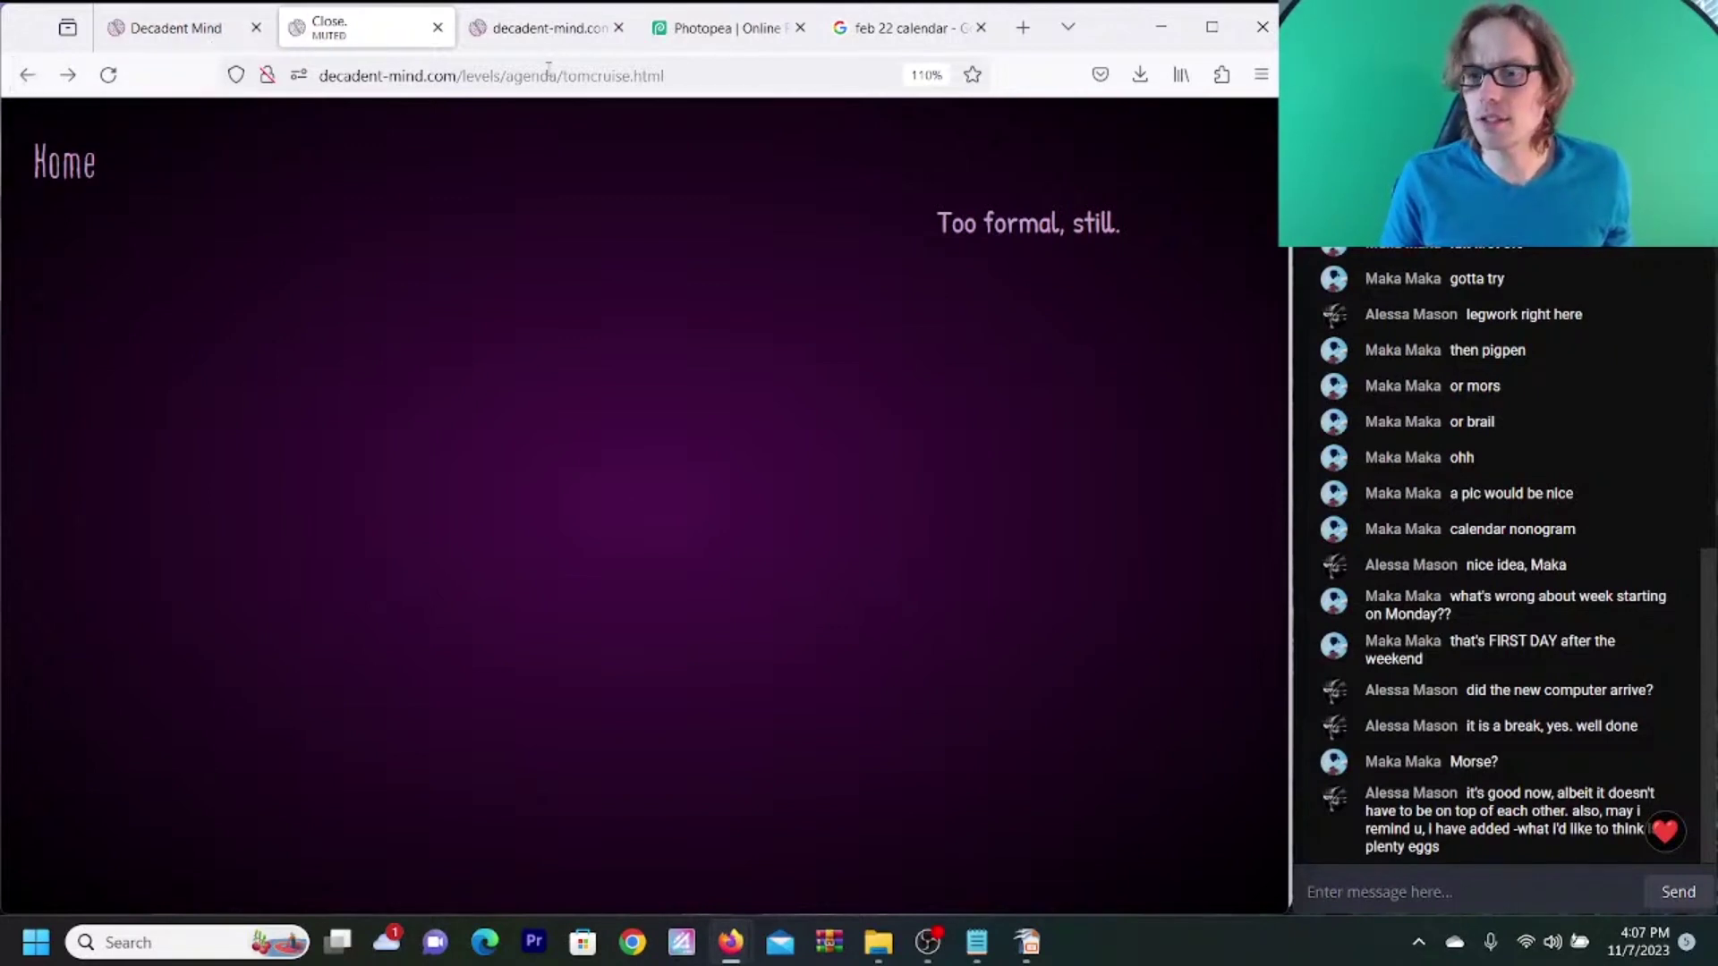
- Try the answer address tommycruise.html, then return to the tomcruise.html page
click(604, 78)
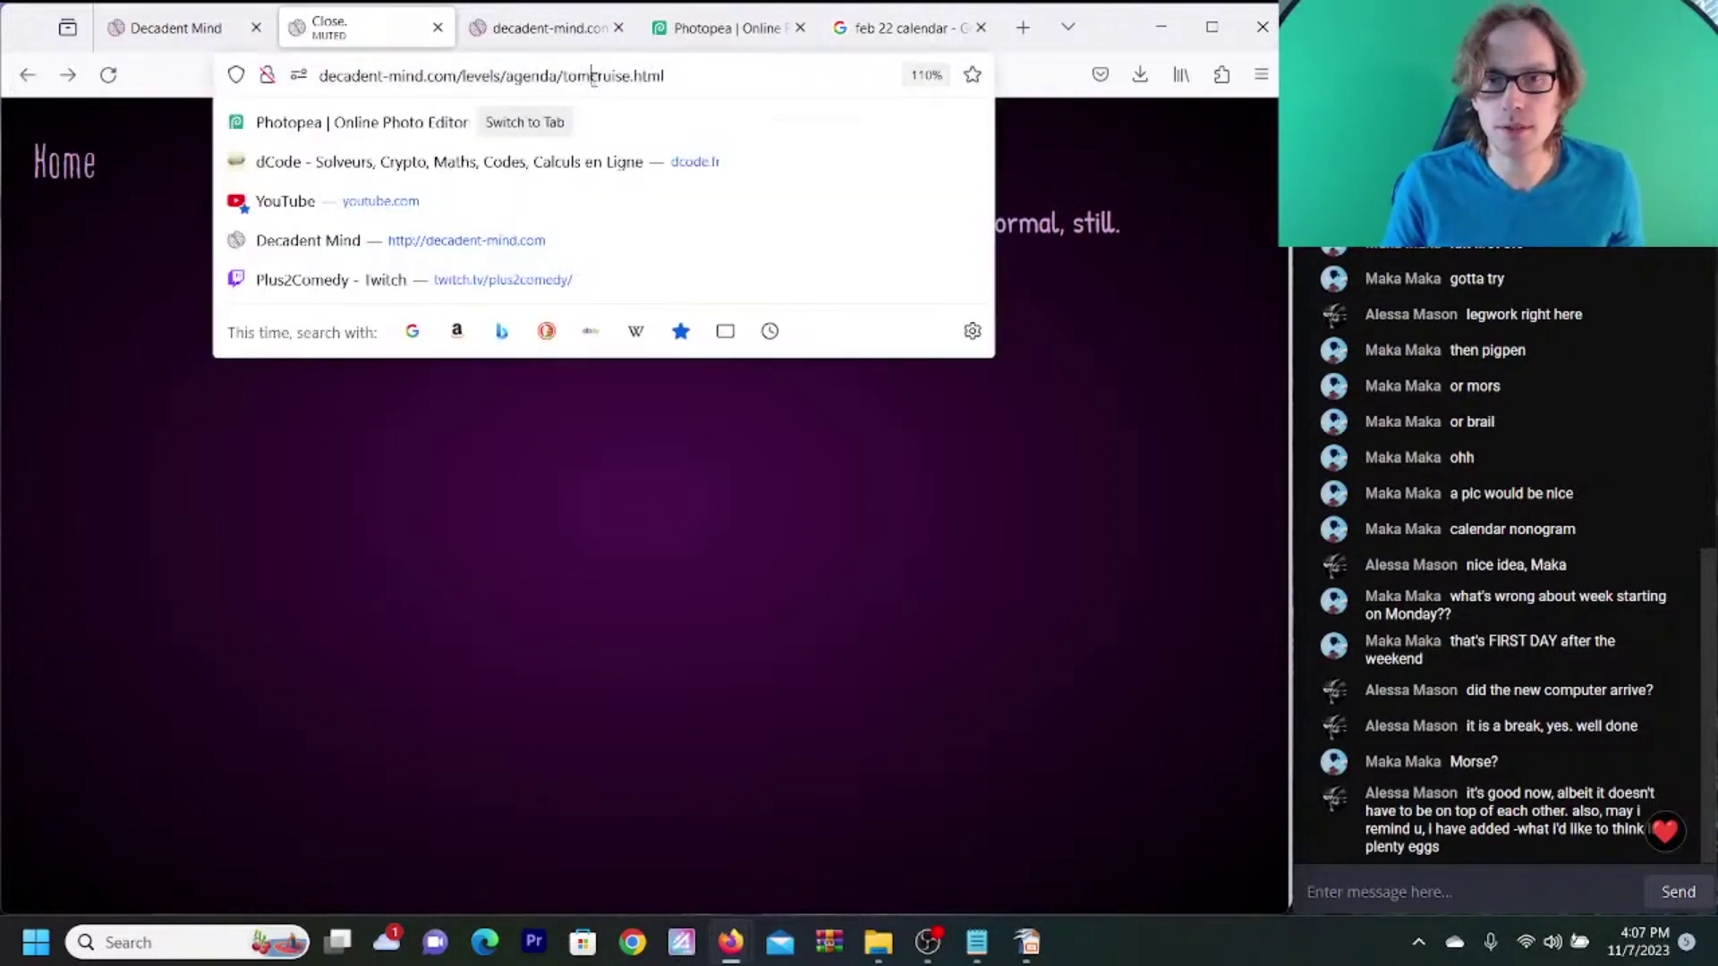
click(531, 76)
text(my)
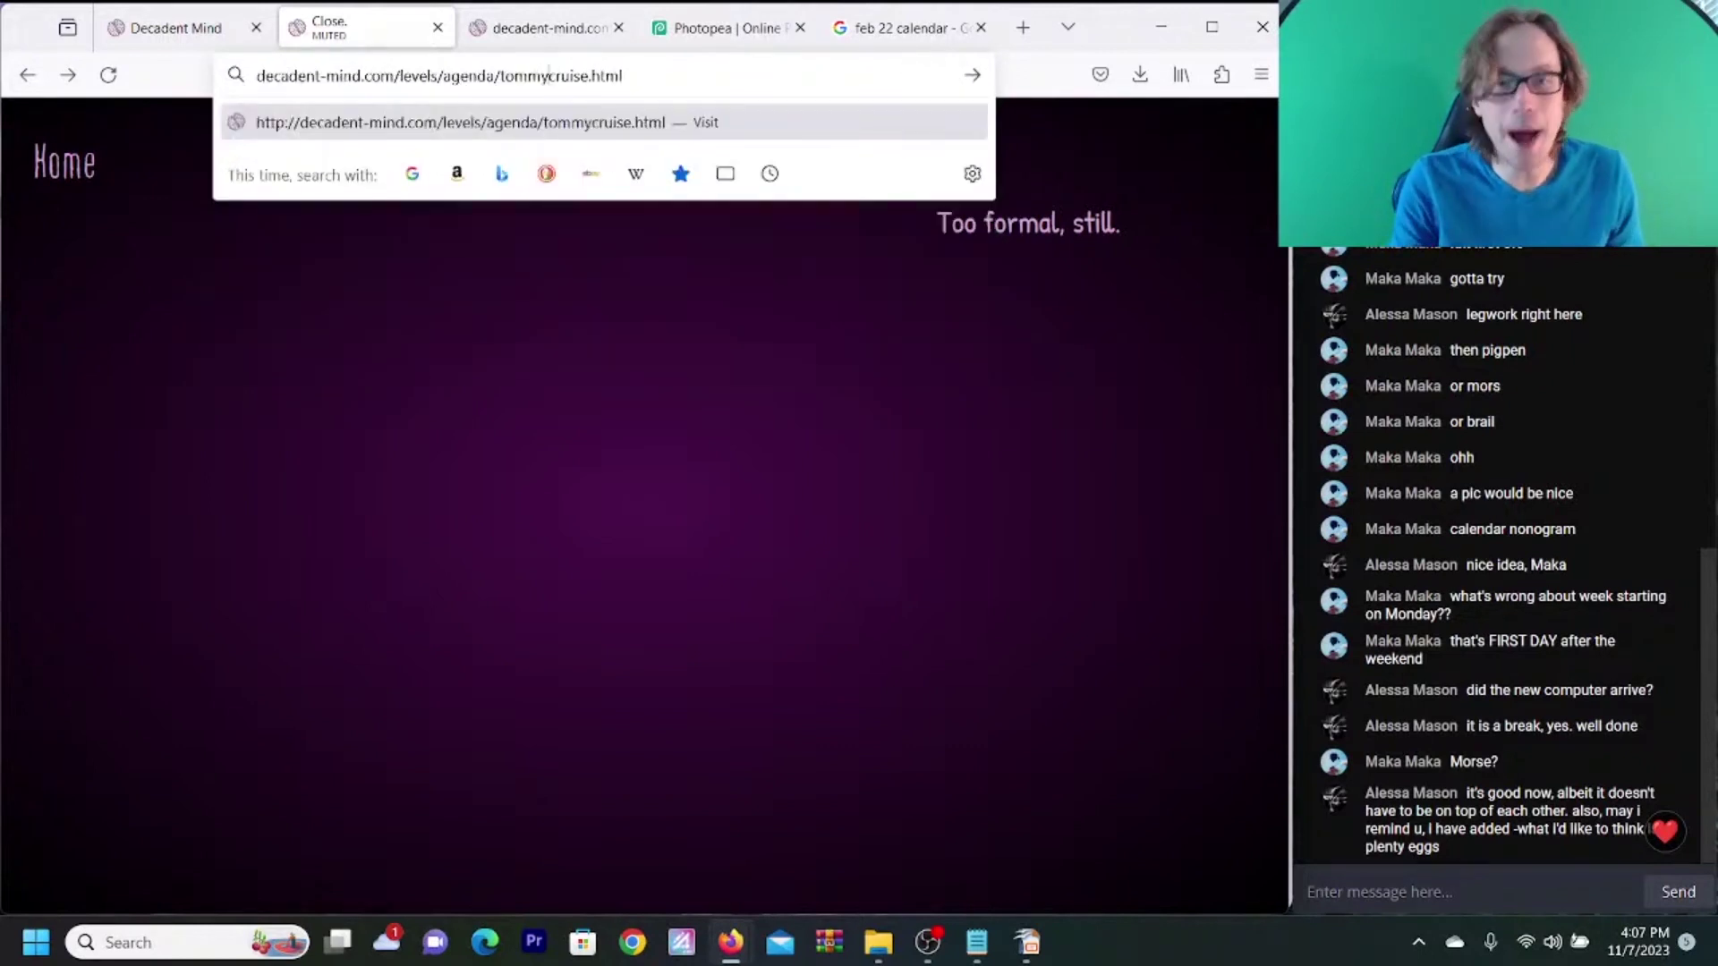
key(Return)
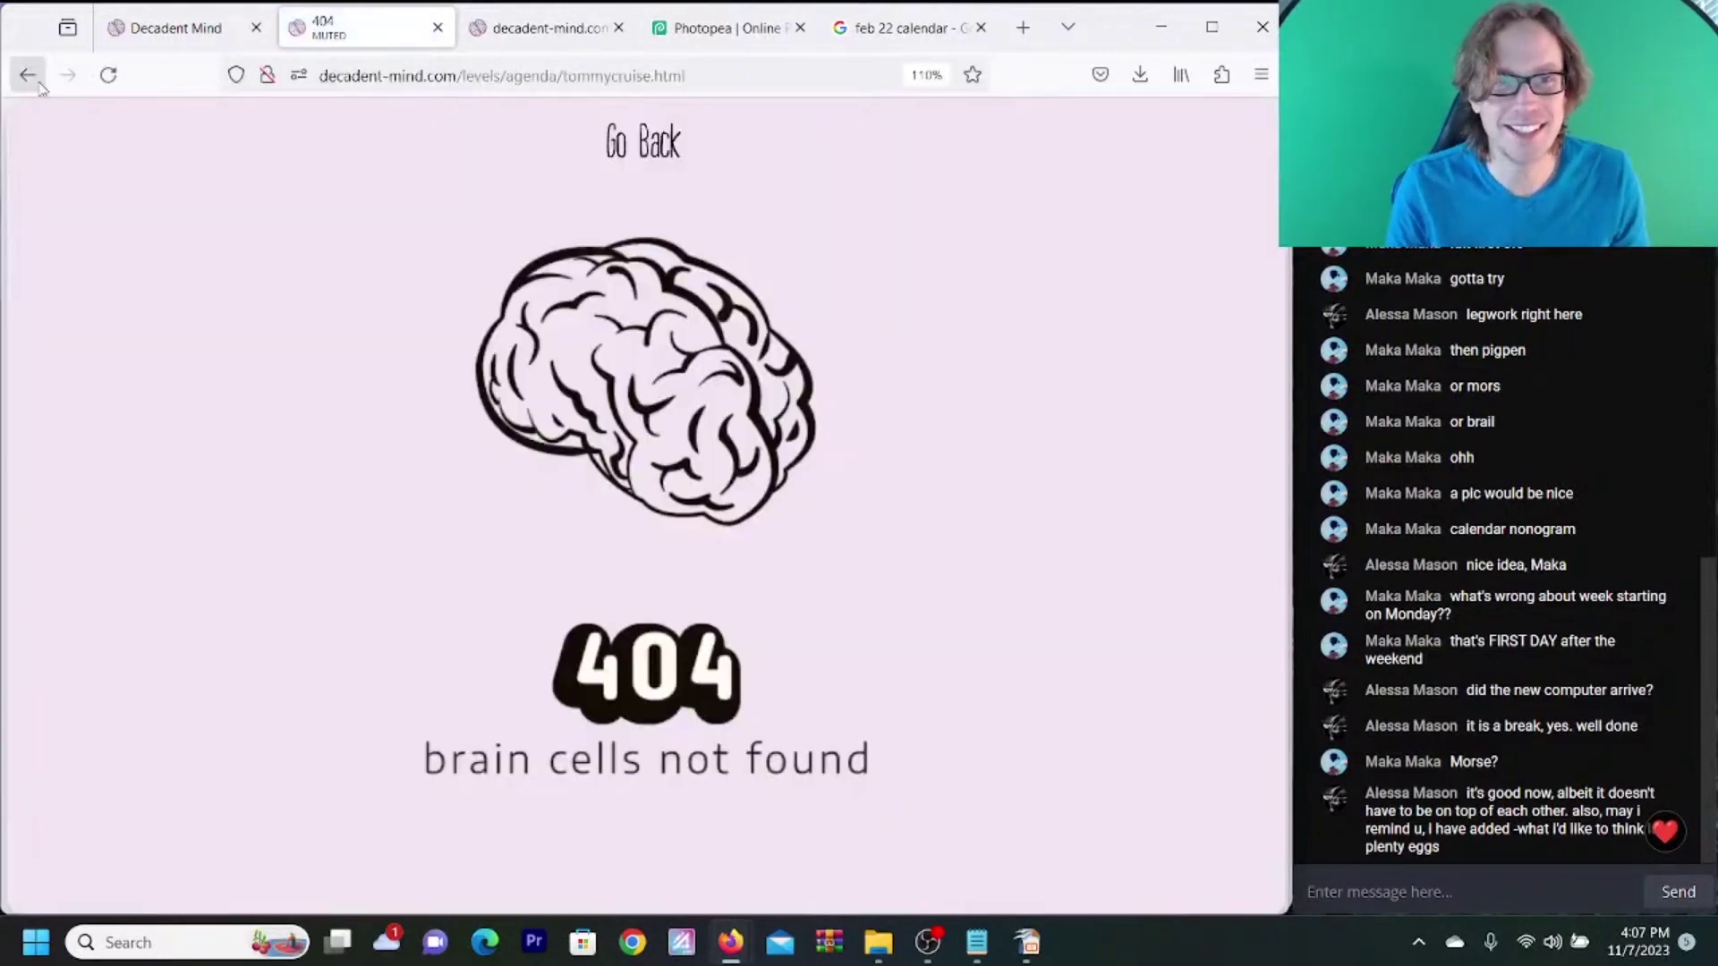
click(36, 80)
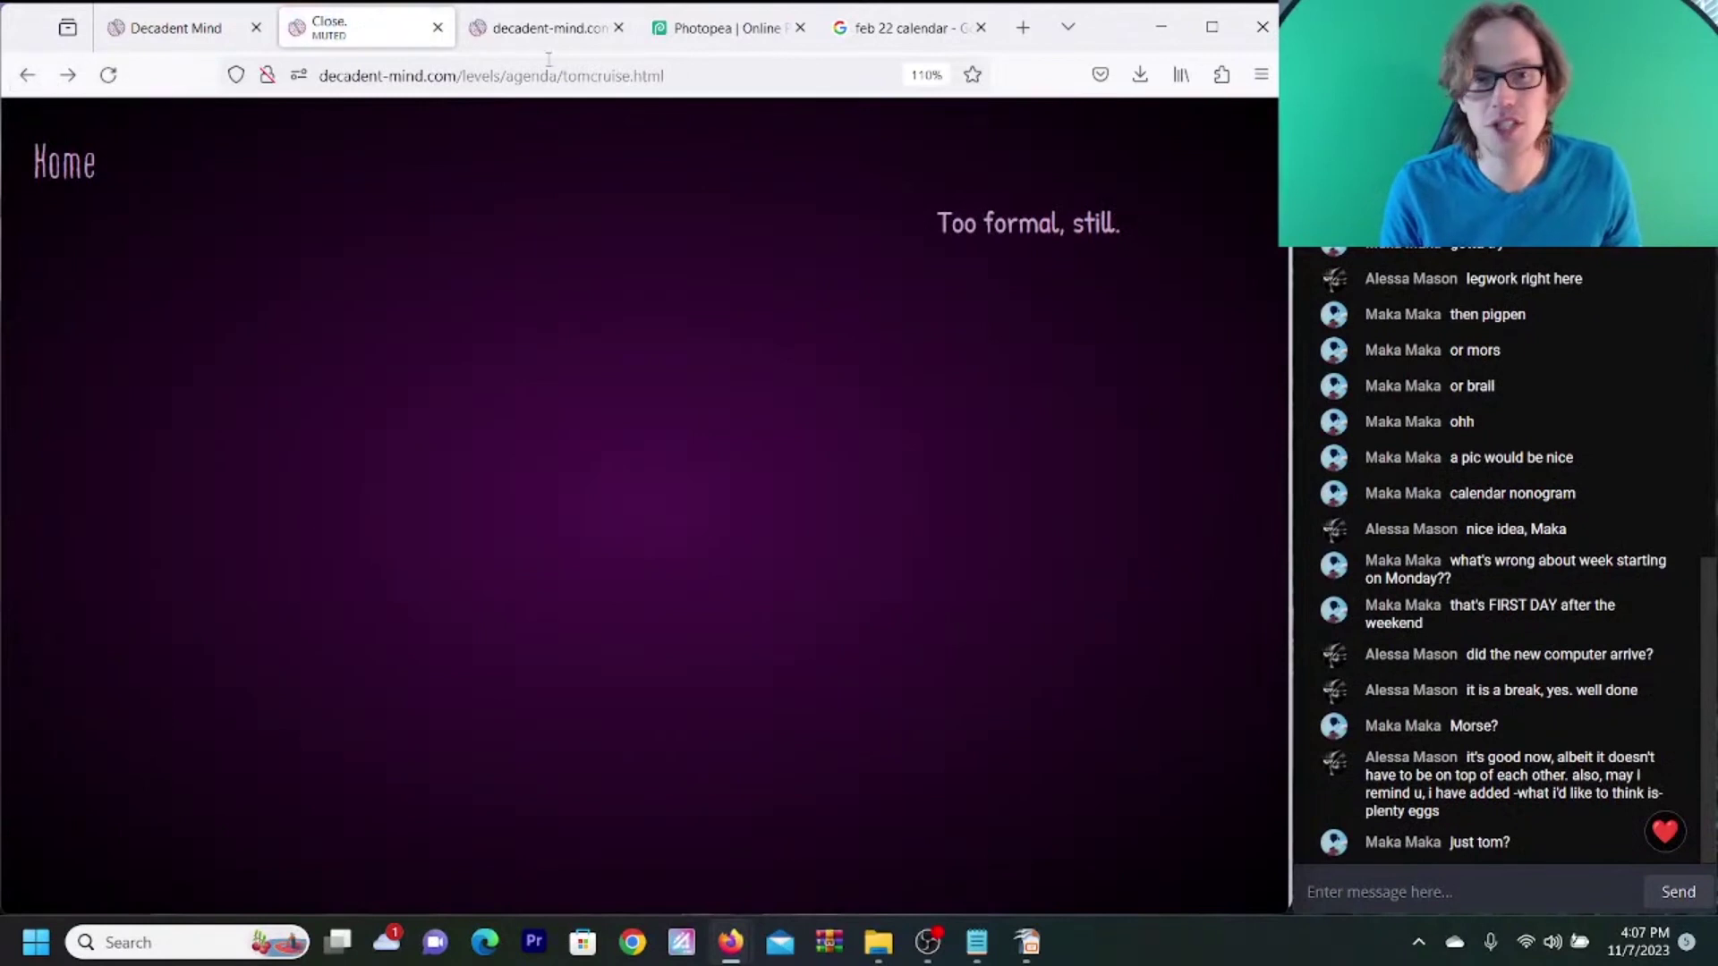
- Shorten the answer address by removing the surname and load tom.html in the agenda level
click(623, 79)
click(628, 78)
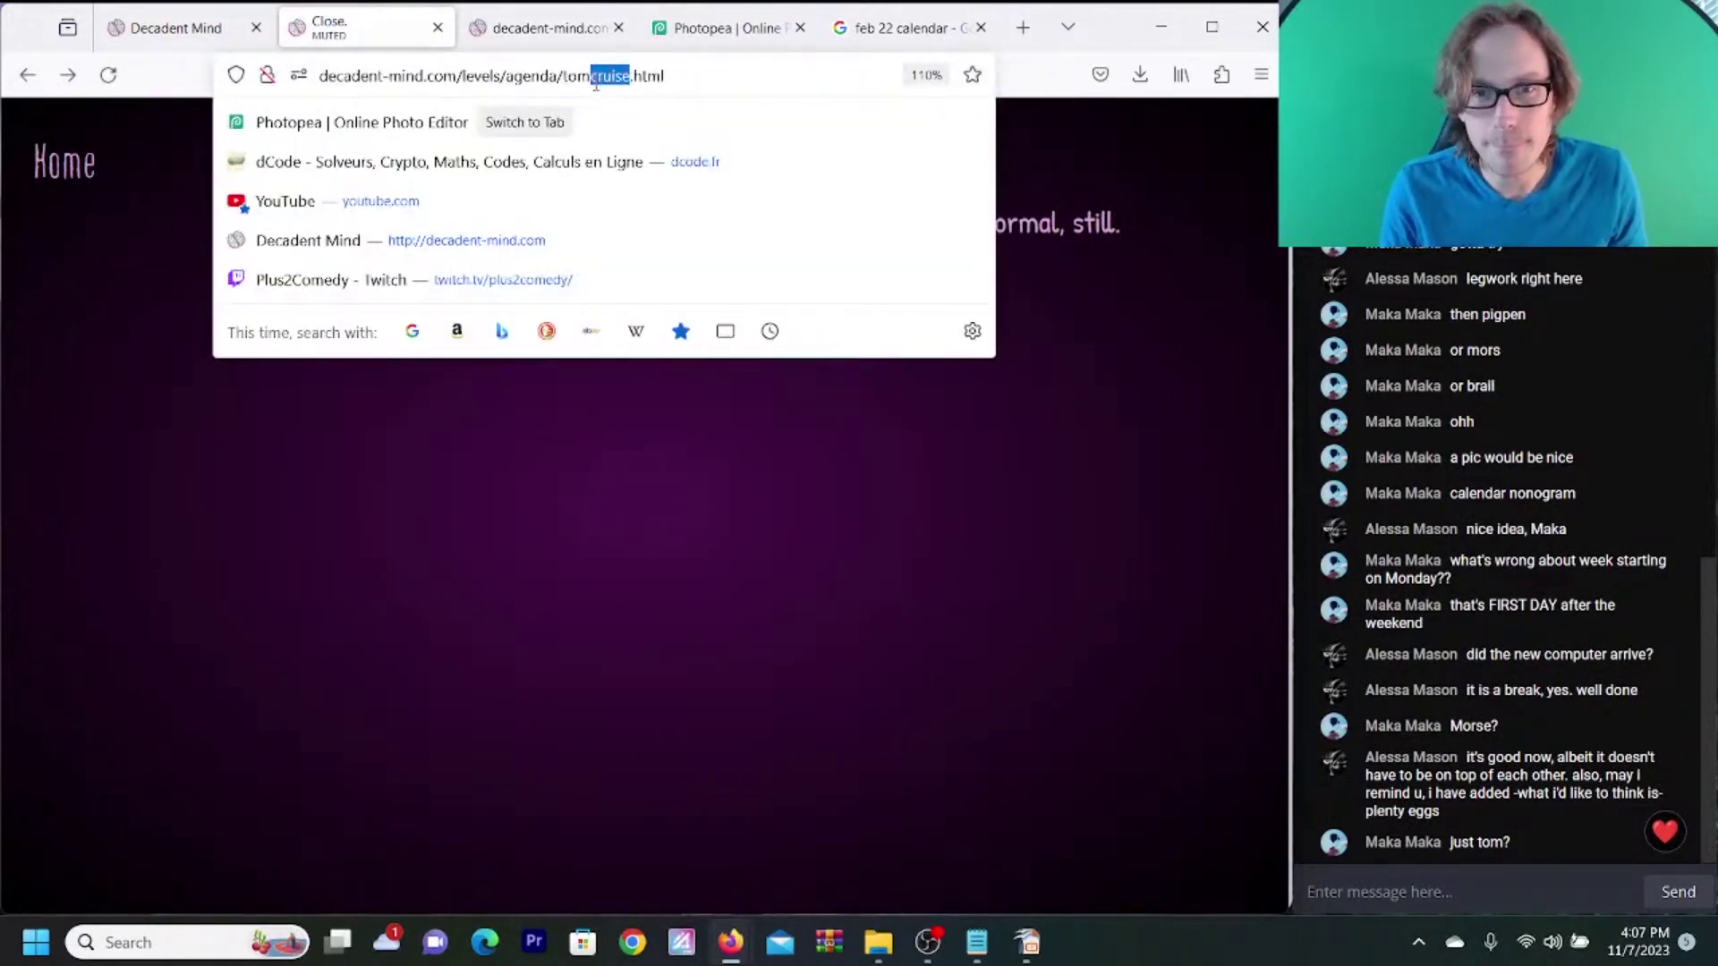
key(BackSpace)
key(Return)
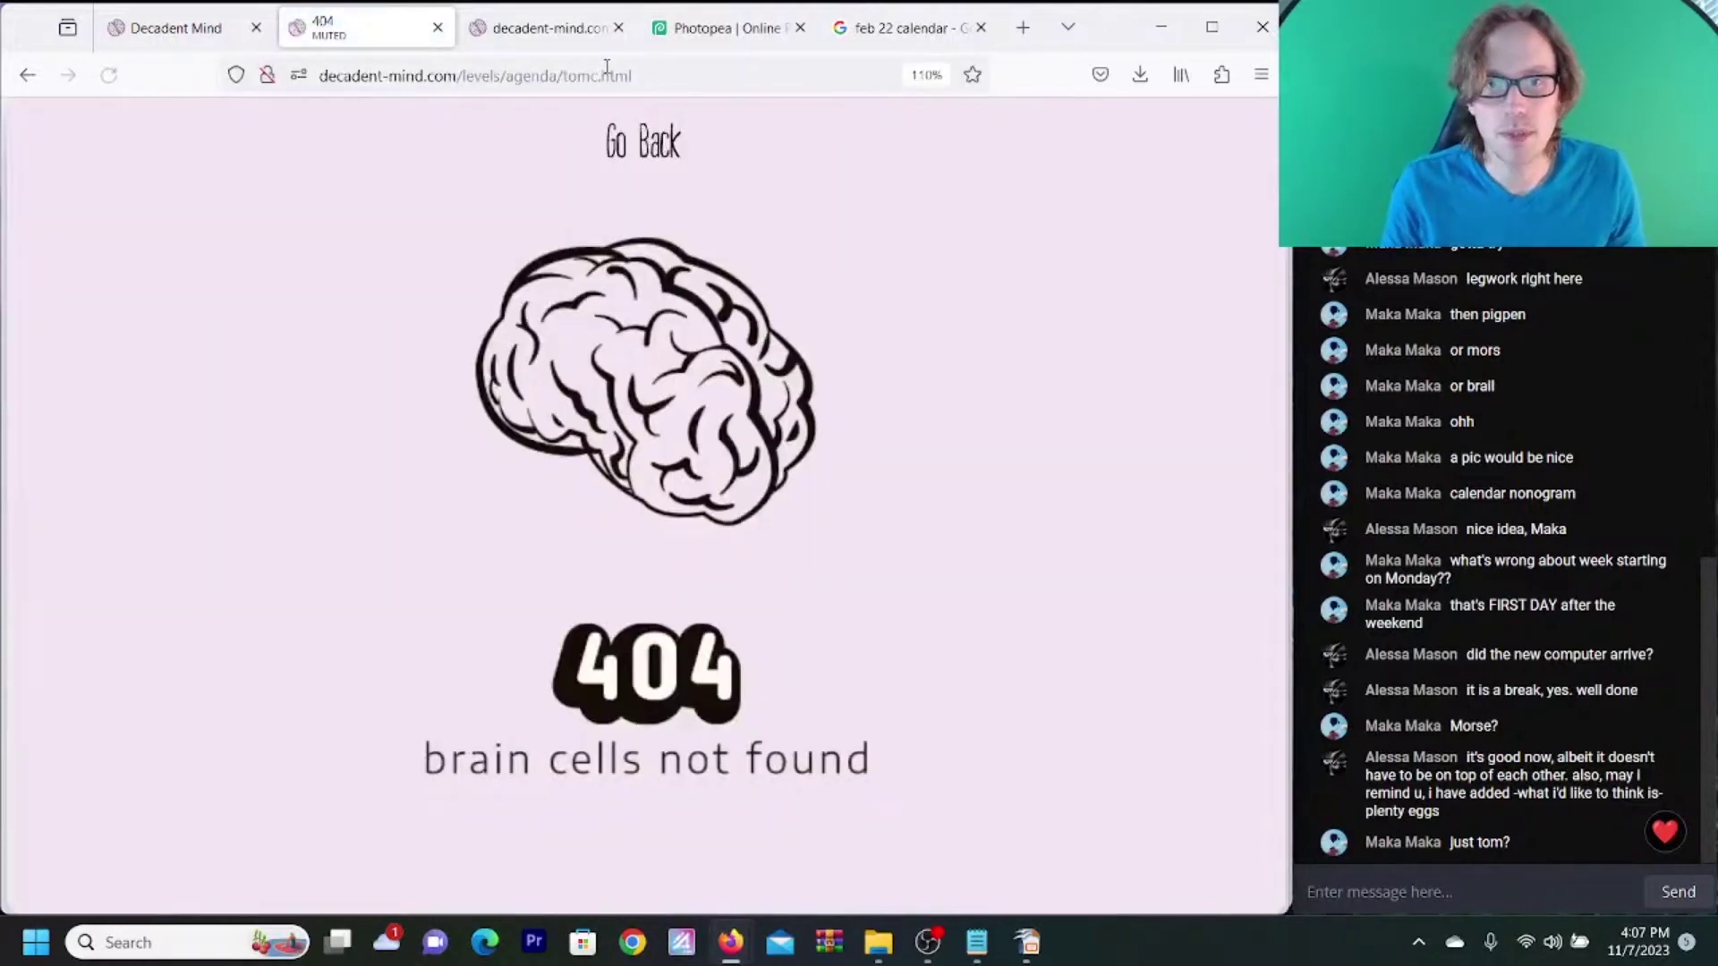
click(602, 78)
click(599, 77)
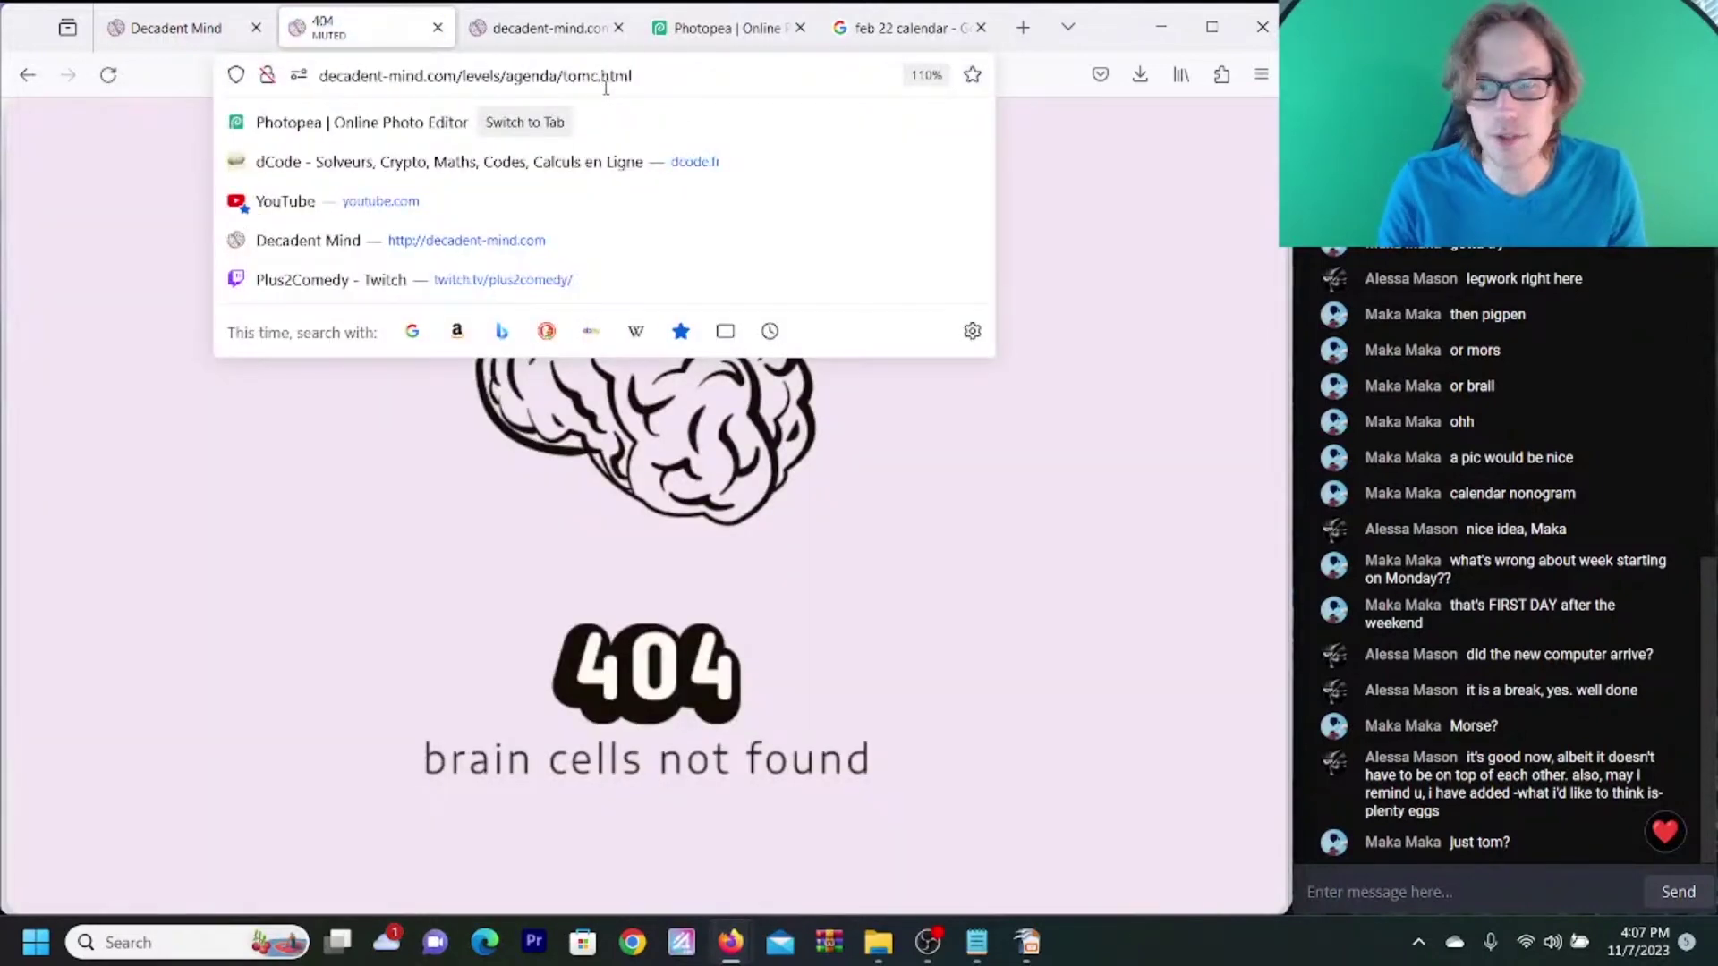
key(BackSpace)
key(Return)
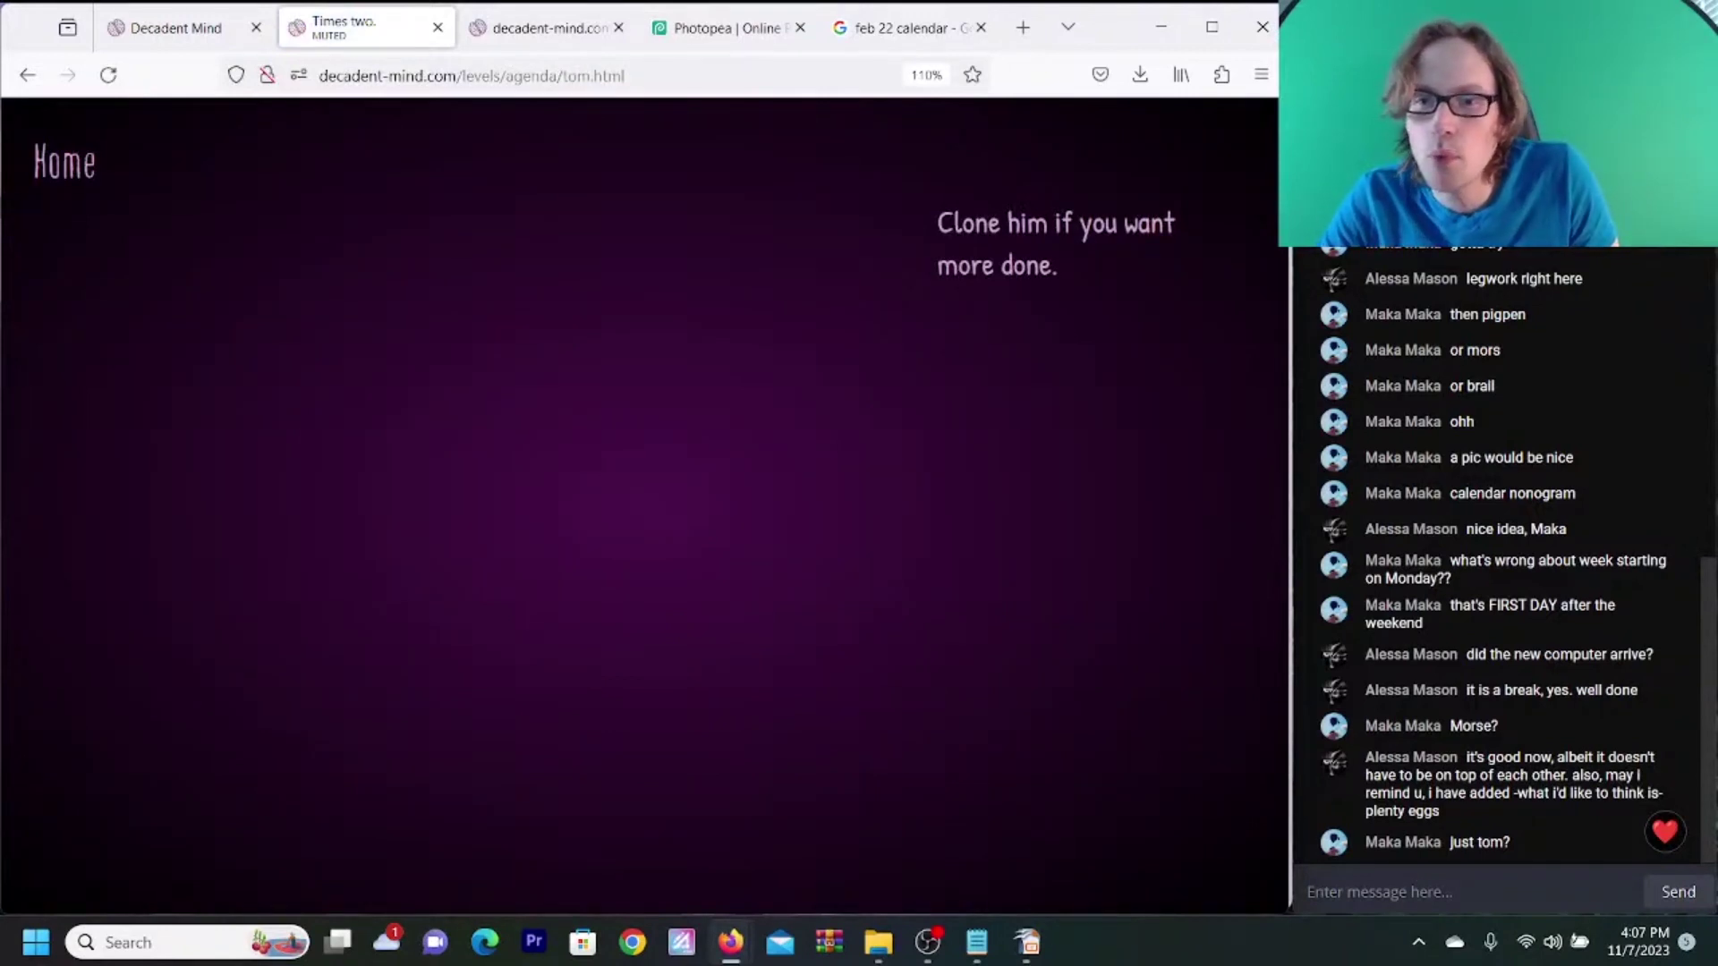
- Double the name in the agenda level's address and load the answer page tomtom.html
click(588, 76)
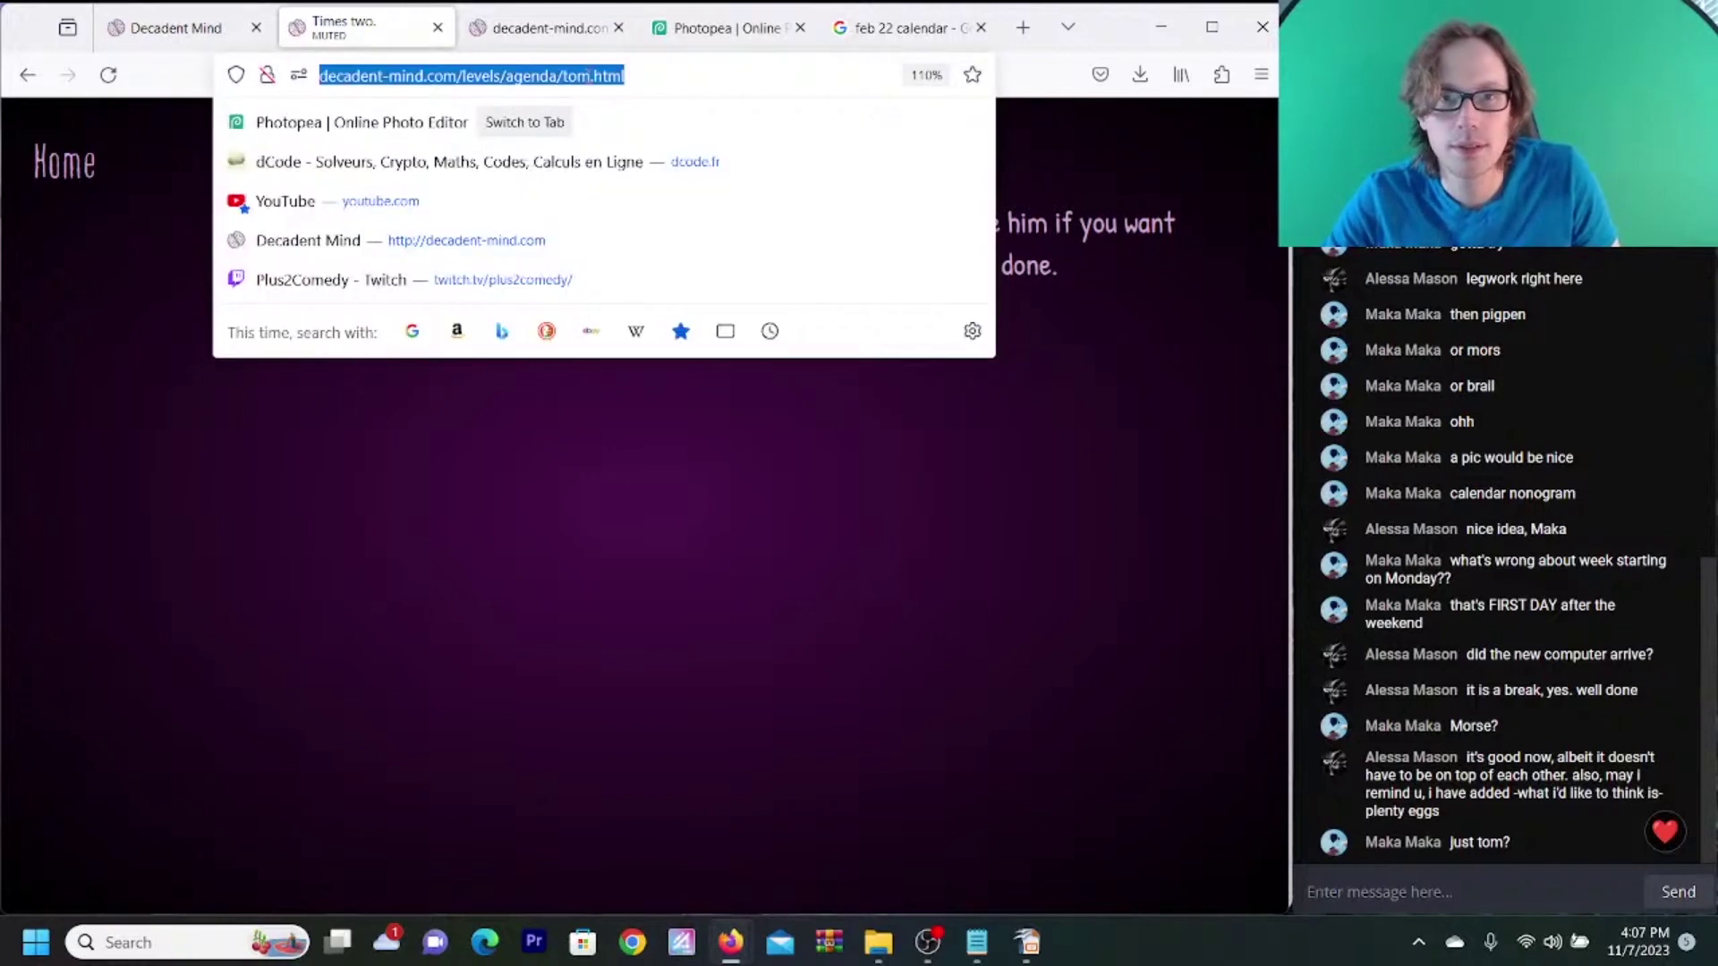
click(589, 76)
text(tom)
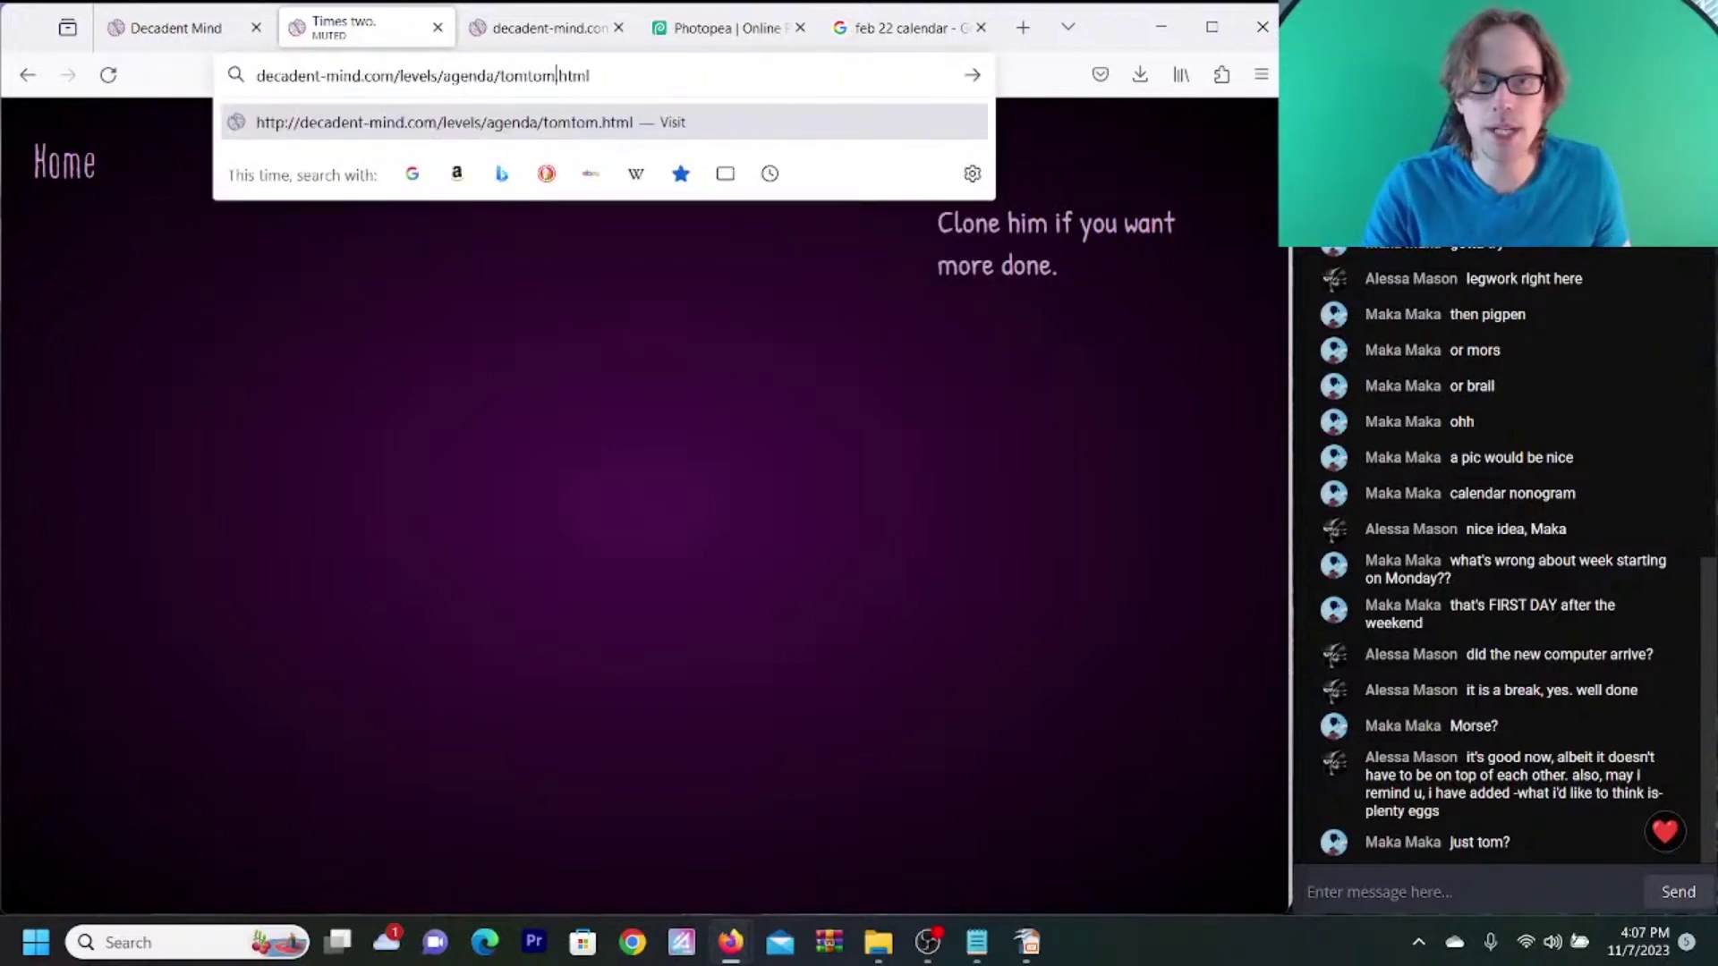
key(Return)
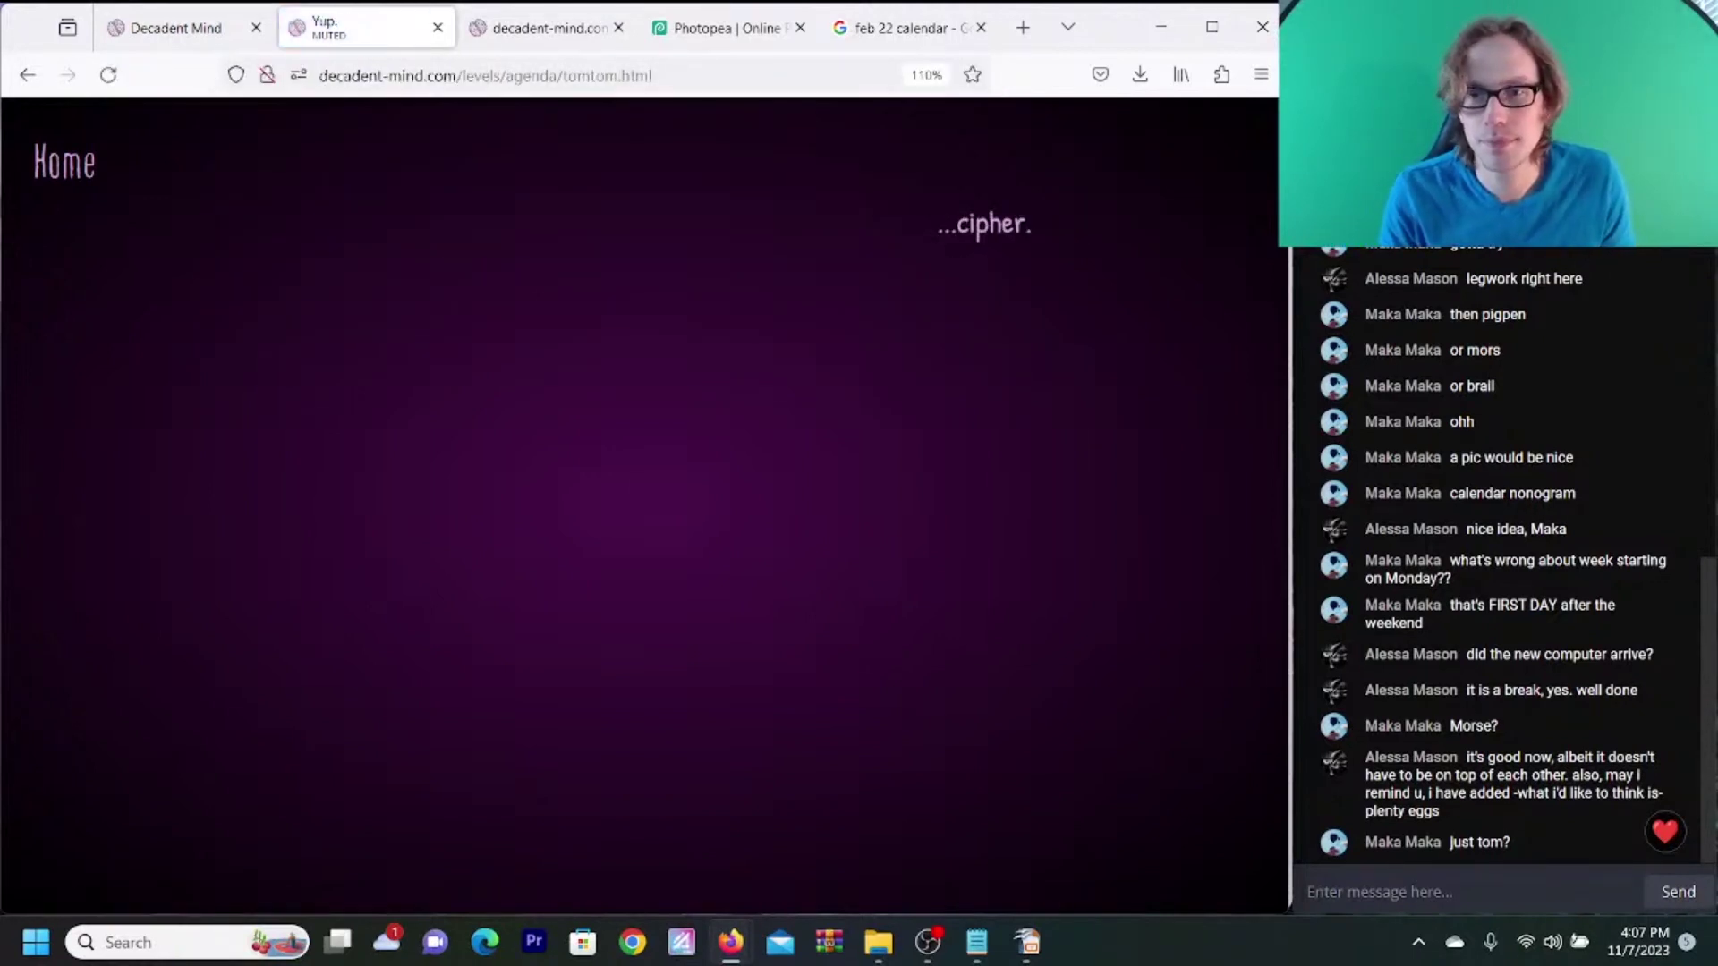
- Search Google for "tom tom cipher" in a new tab and open dCode's Tom-Tom Code page
click(902, 43)
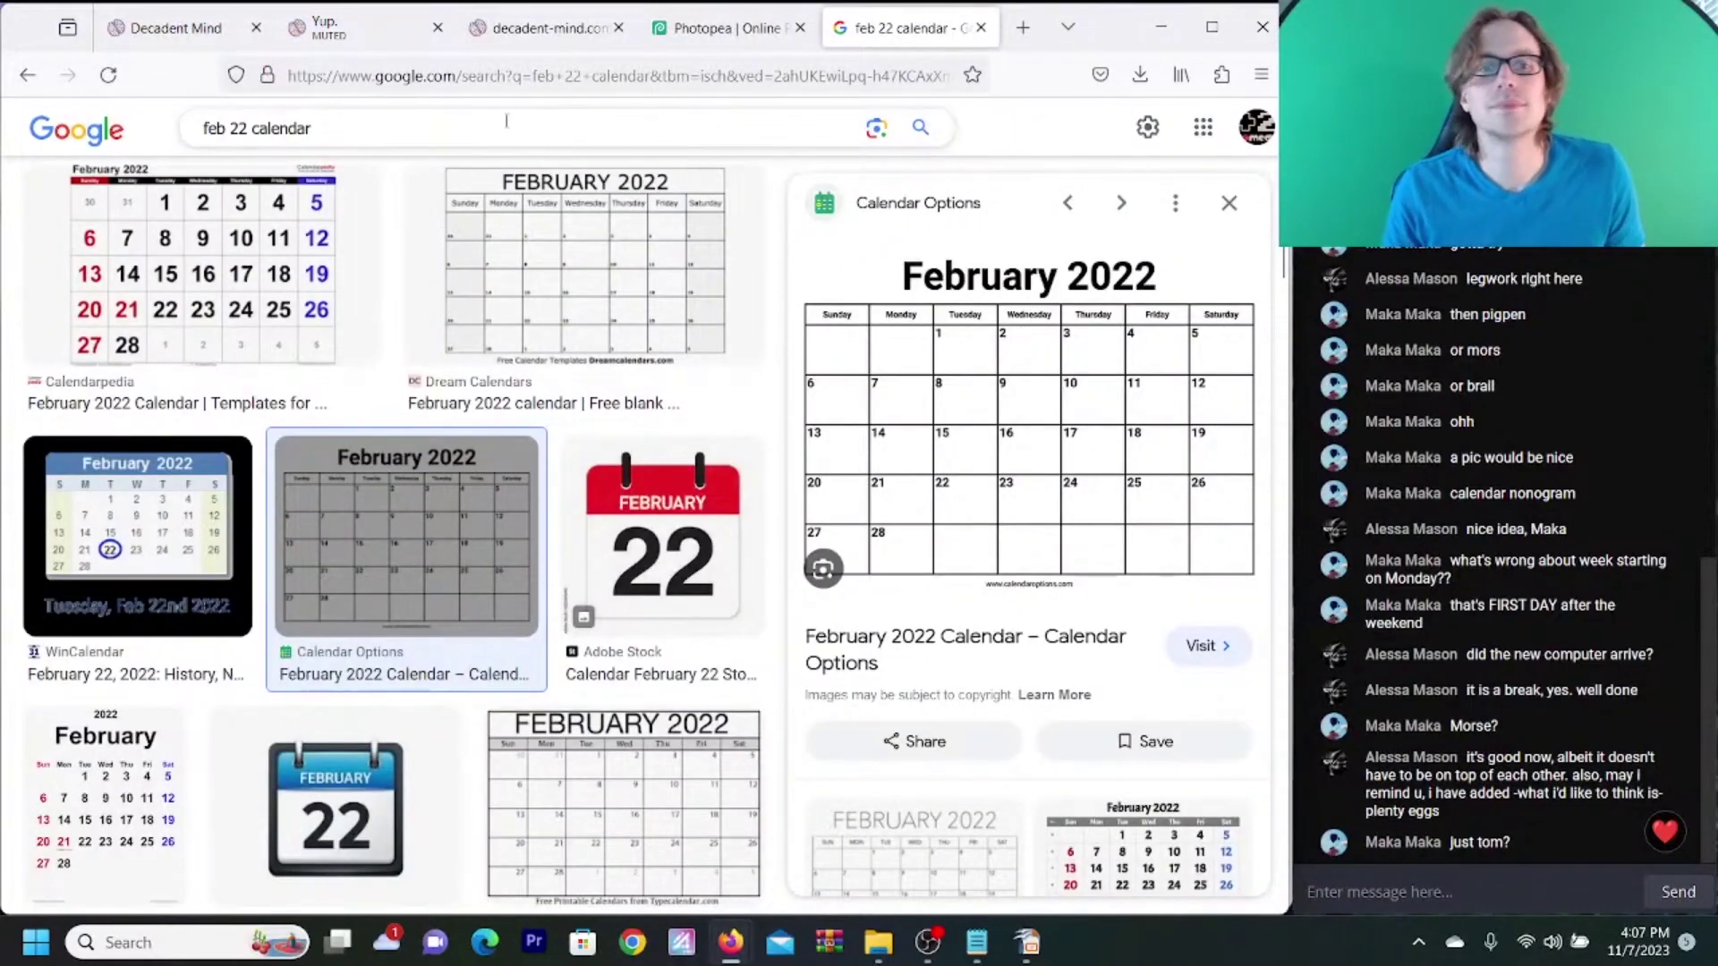
click(456, 127)
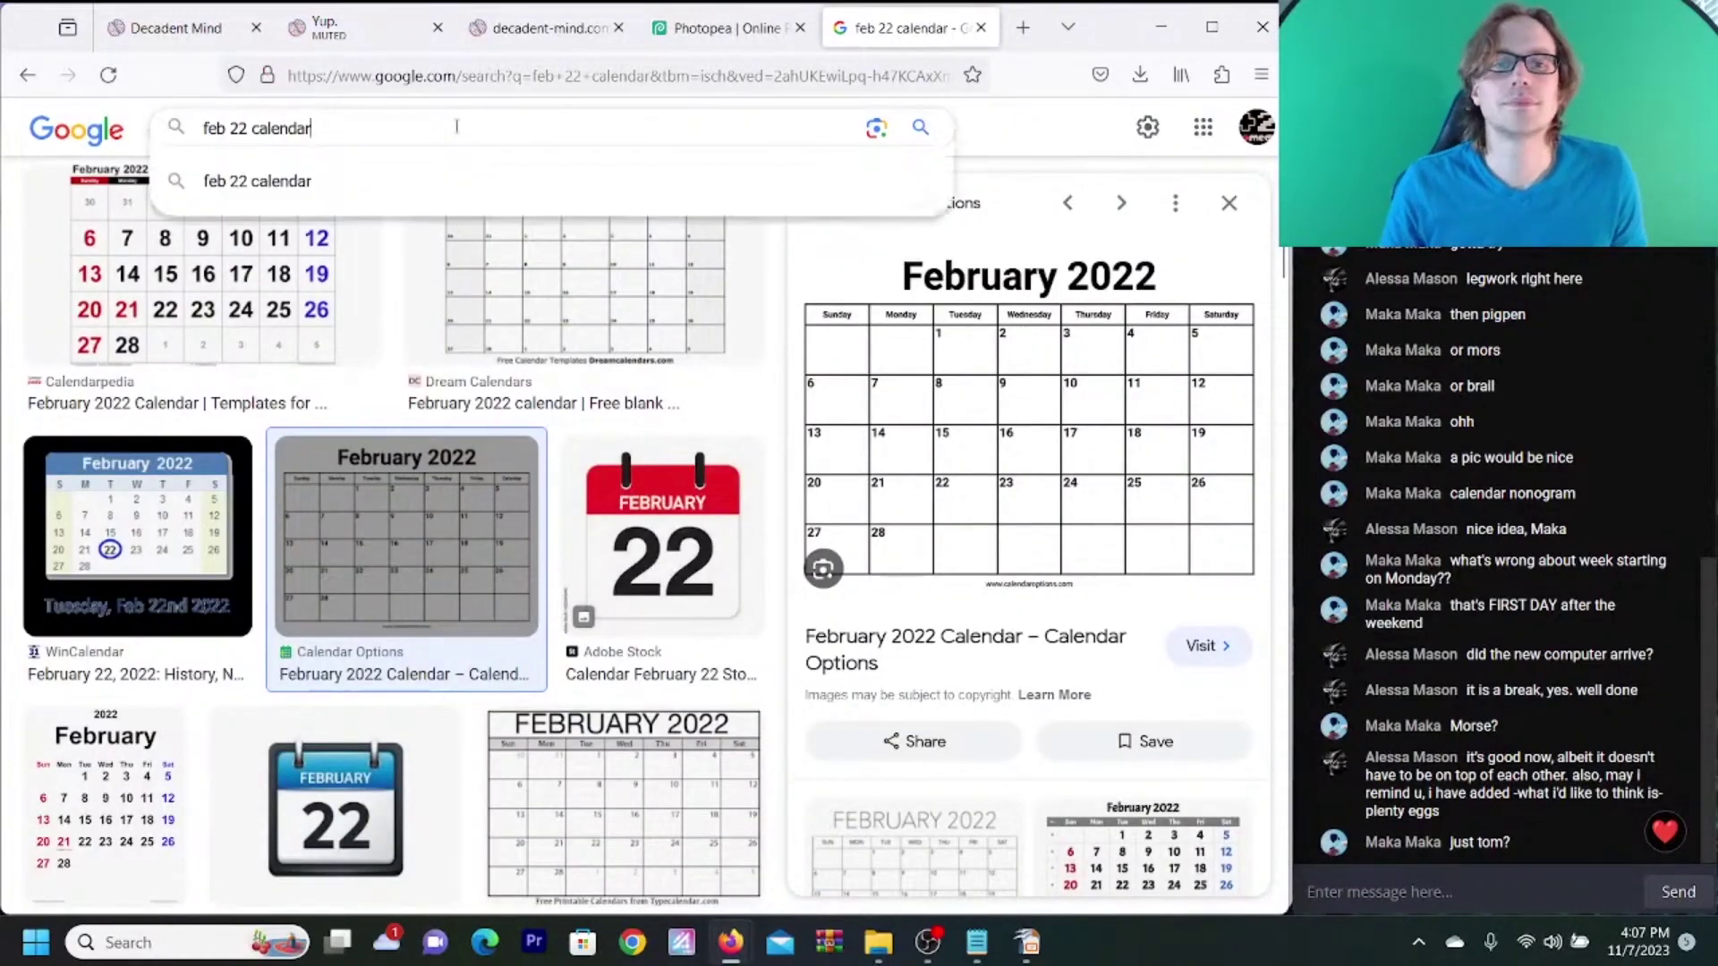
click(1024, 29)
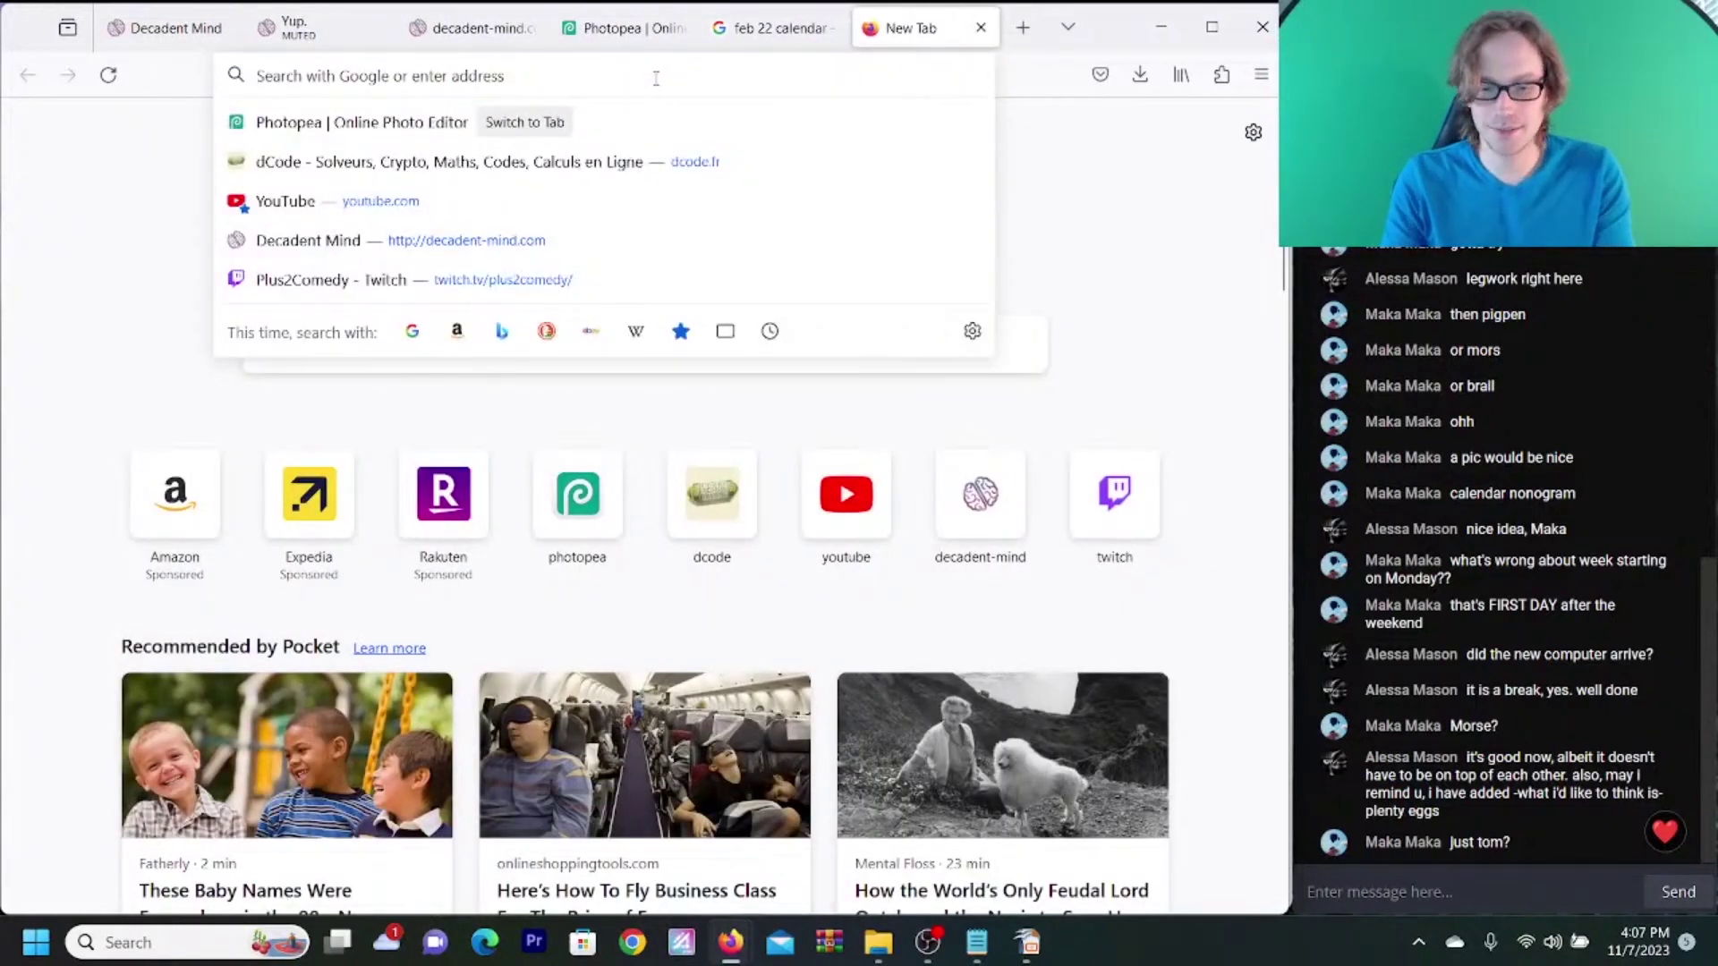
text(tom tom c)
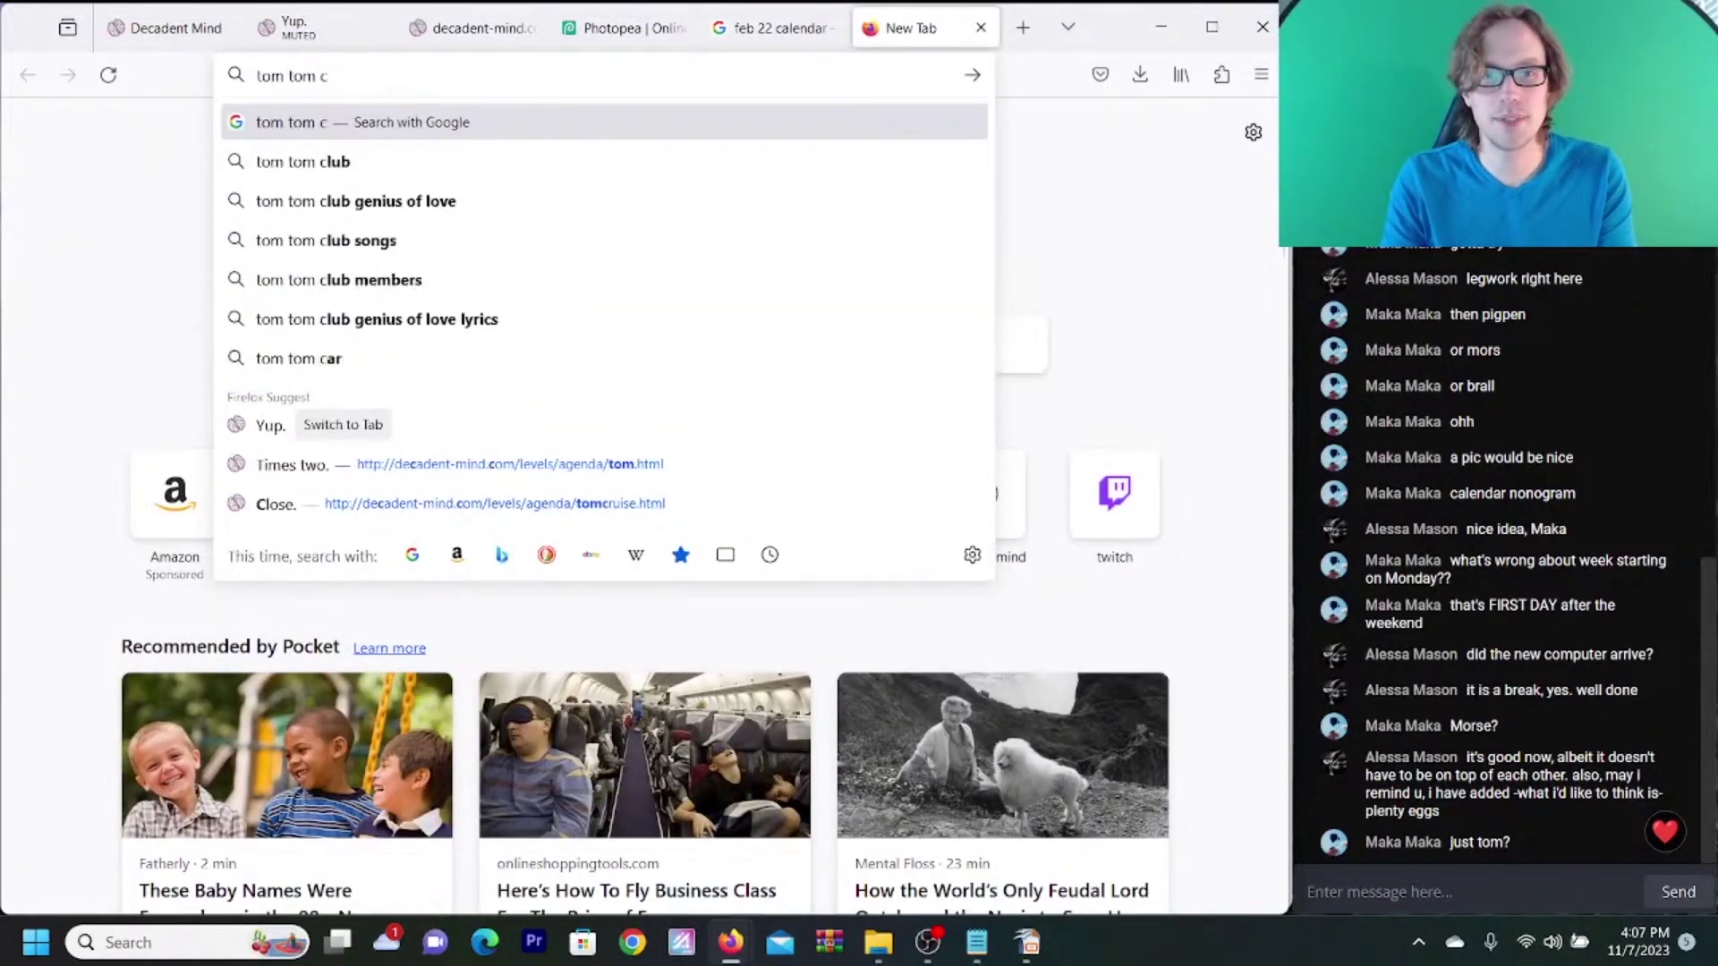
text(i)
key(Down)
key(Return)
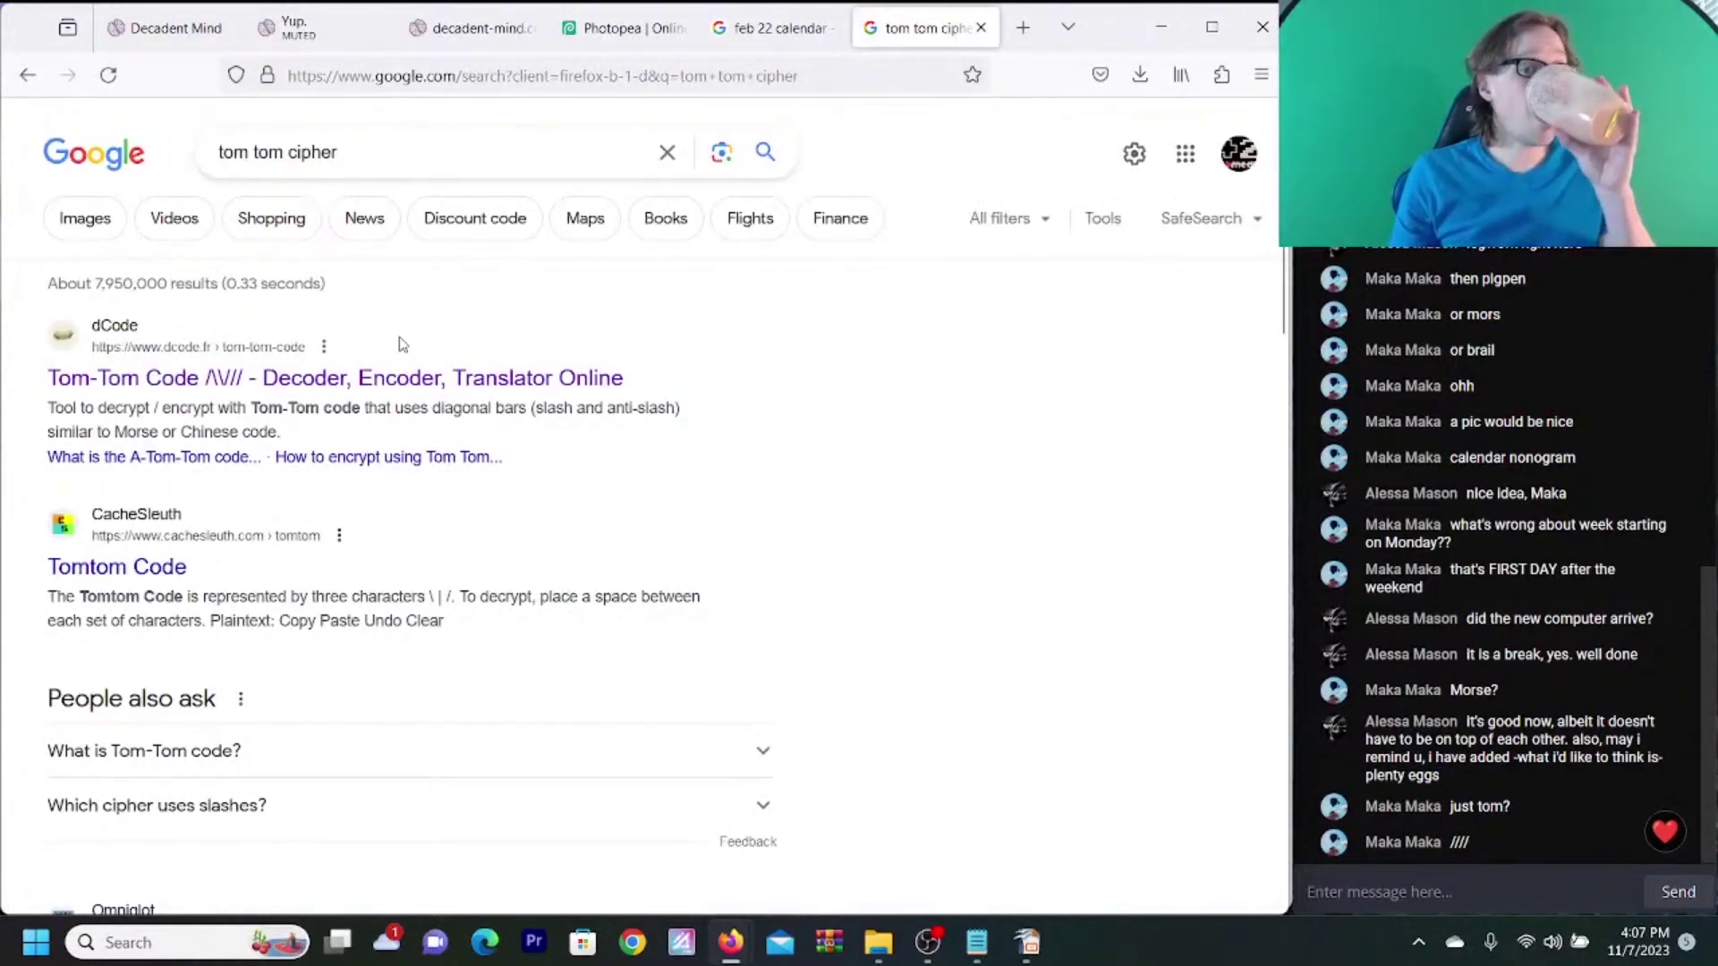
click(359, 380)
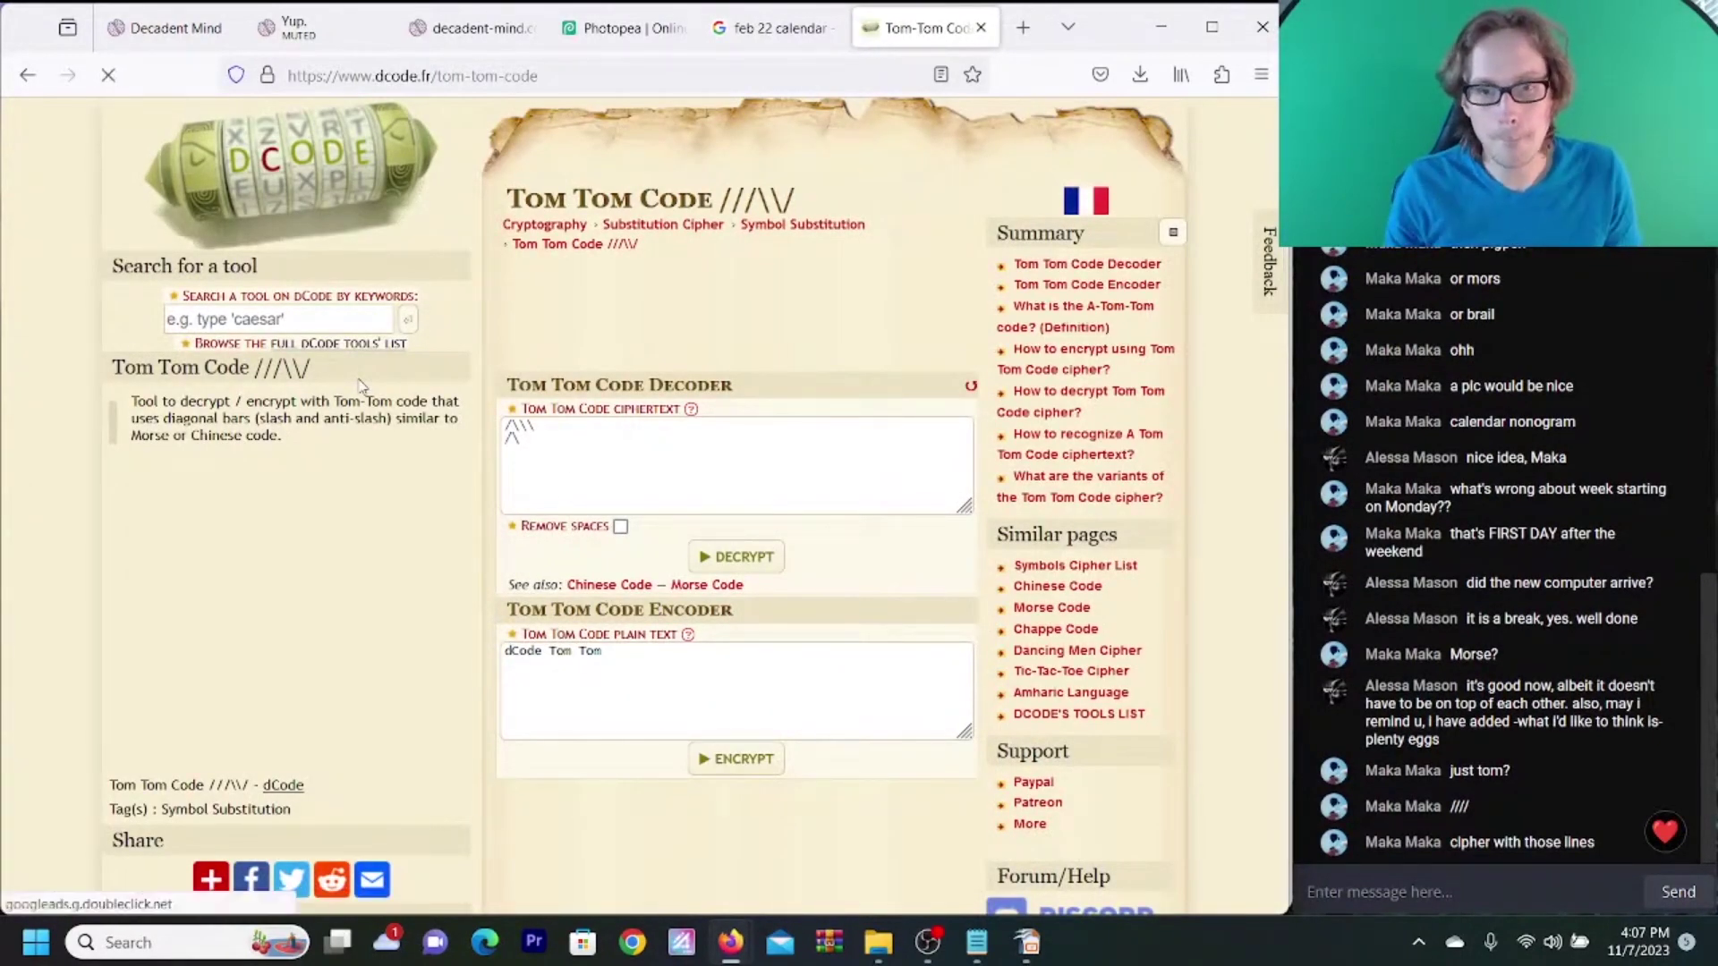
- Replace the sample text in the Tom Tom Code decoder with ///\ and decrypt it
drag(546, 447, 492, 424)
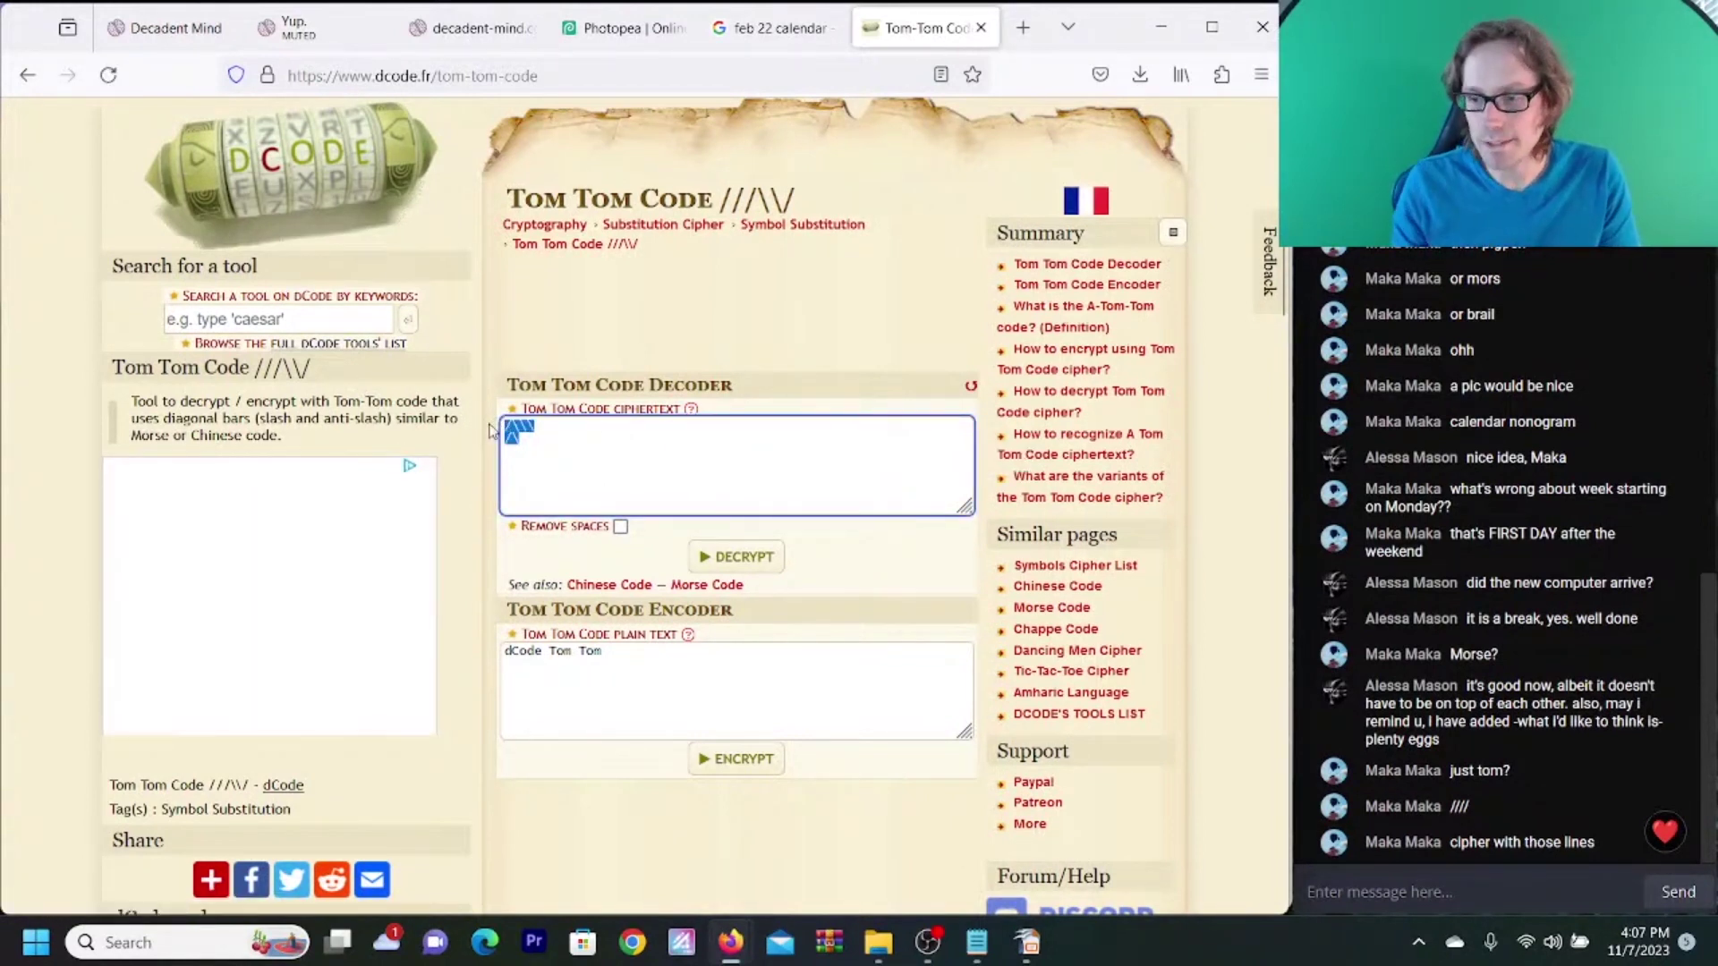
text(/)
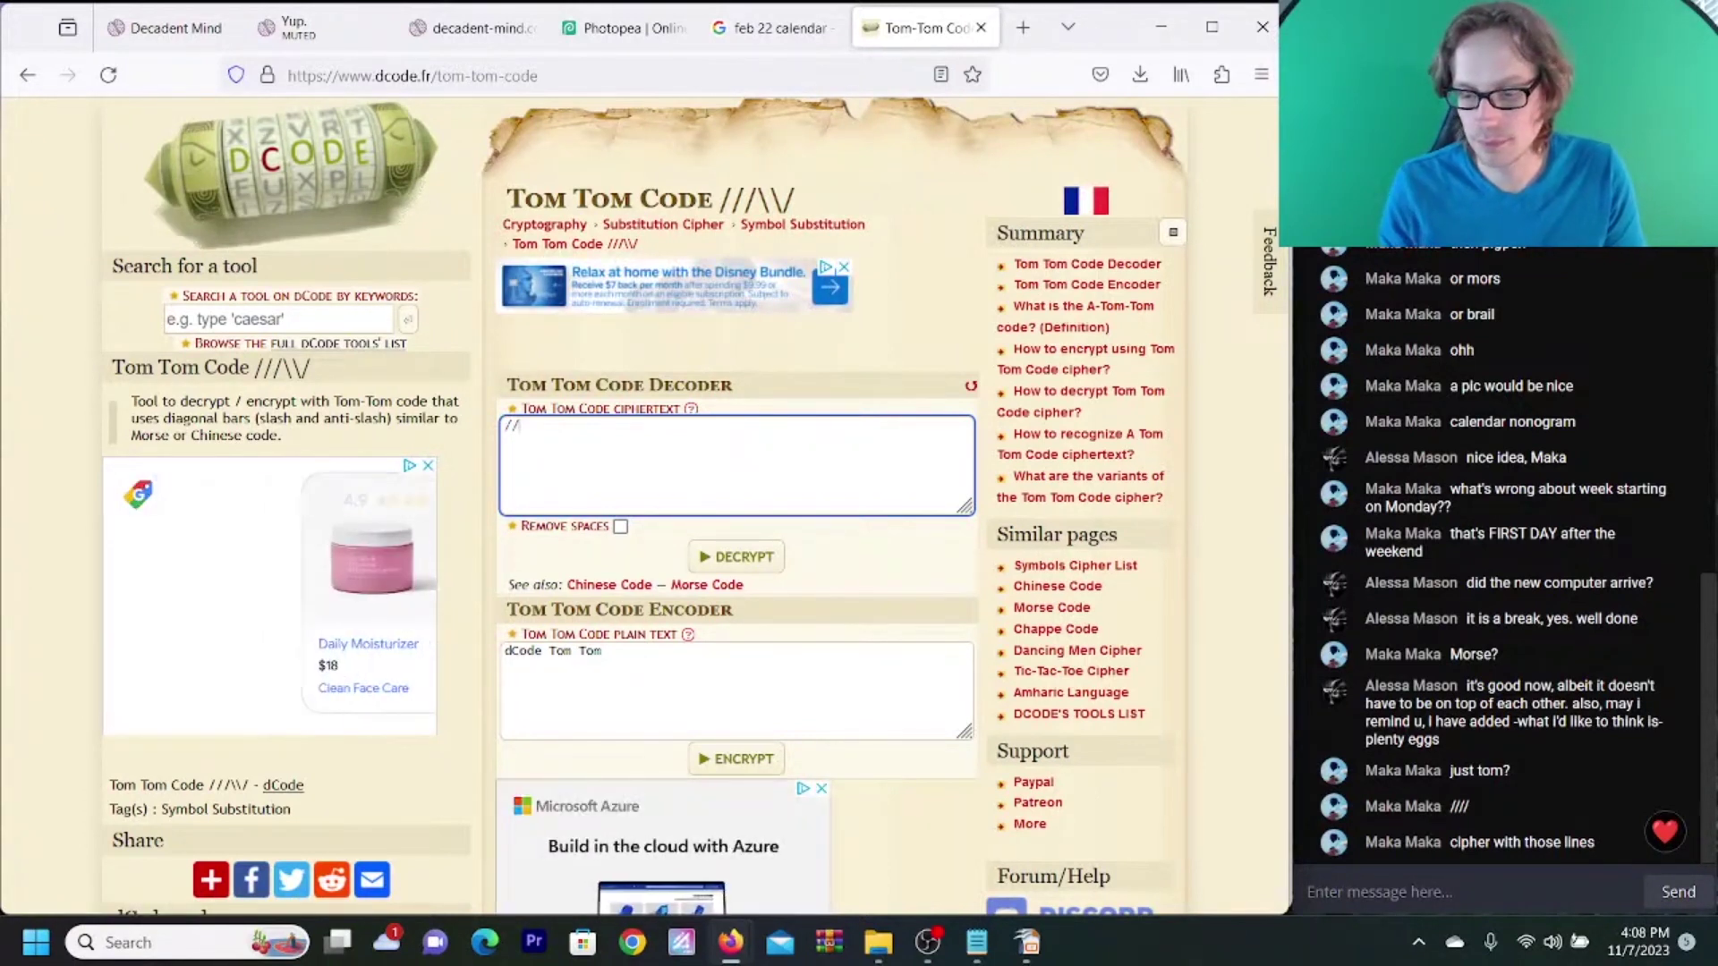
text(//)
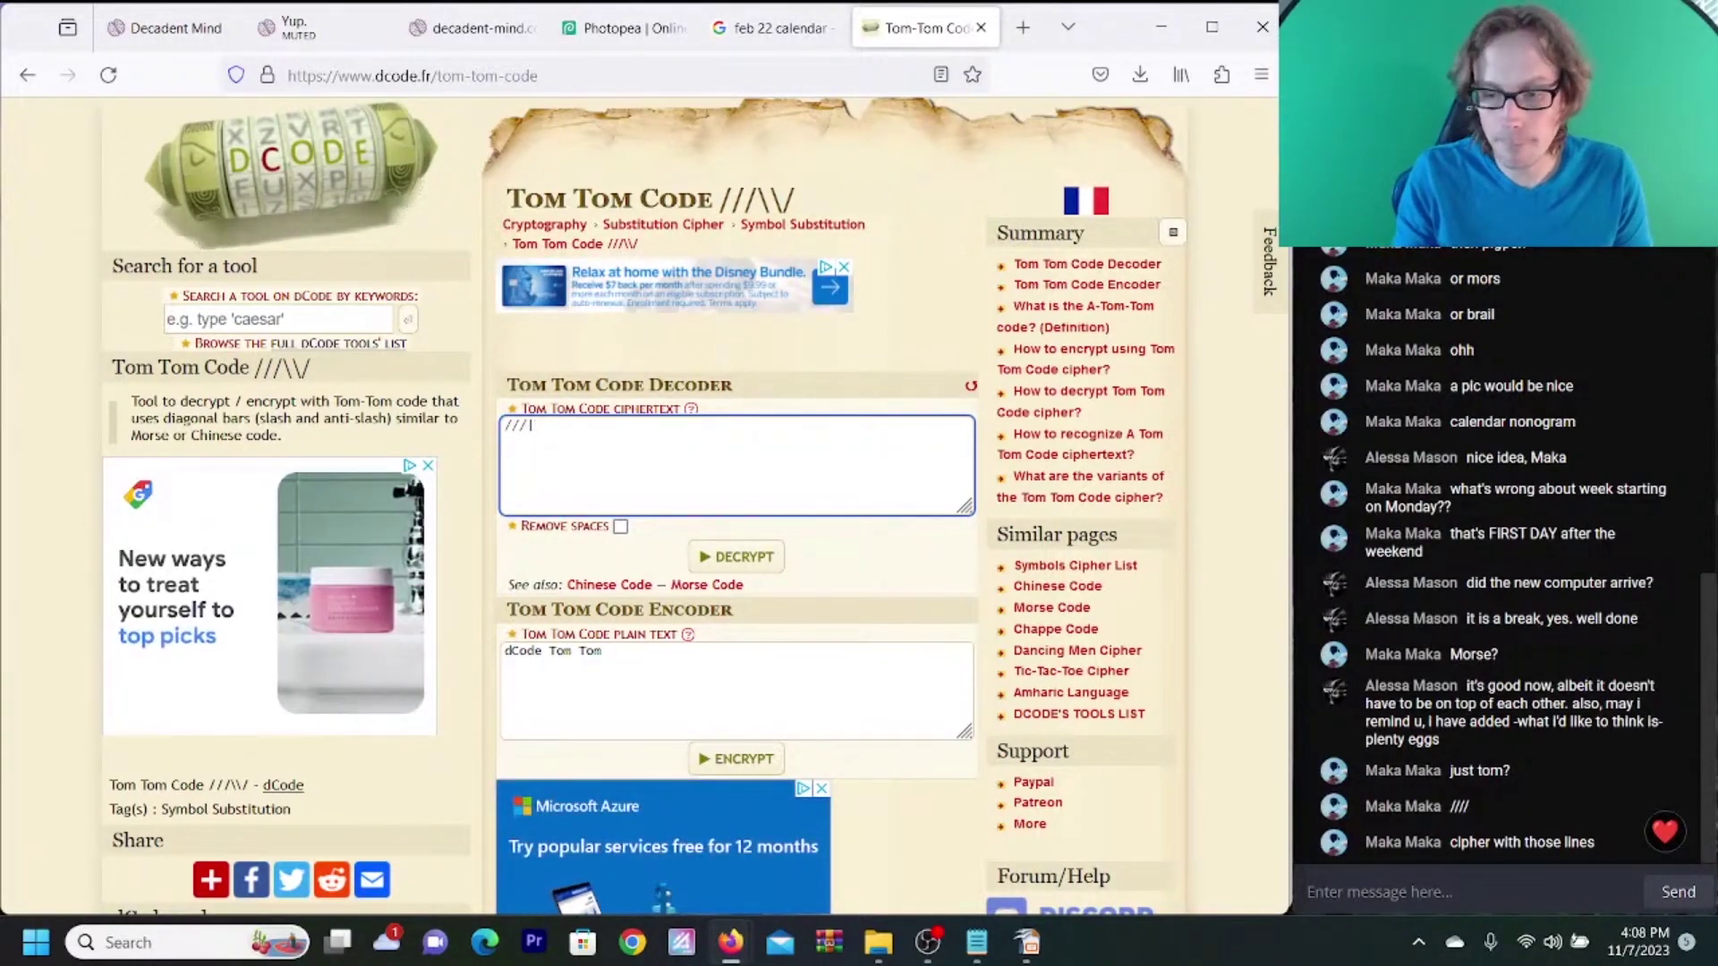
text(\)
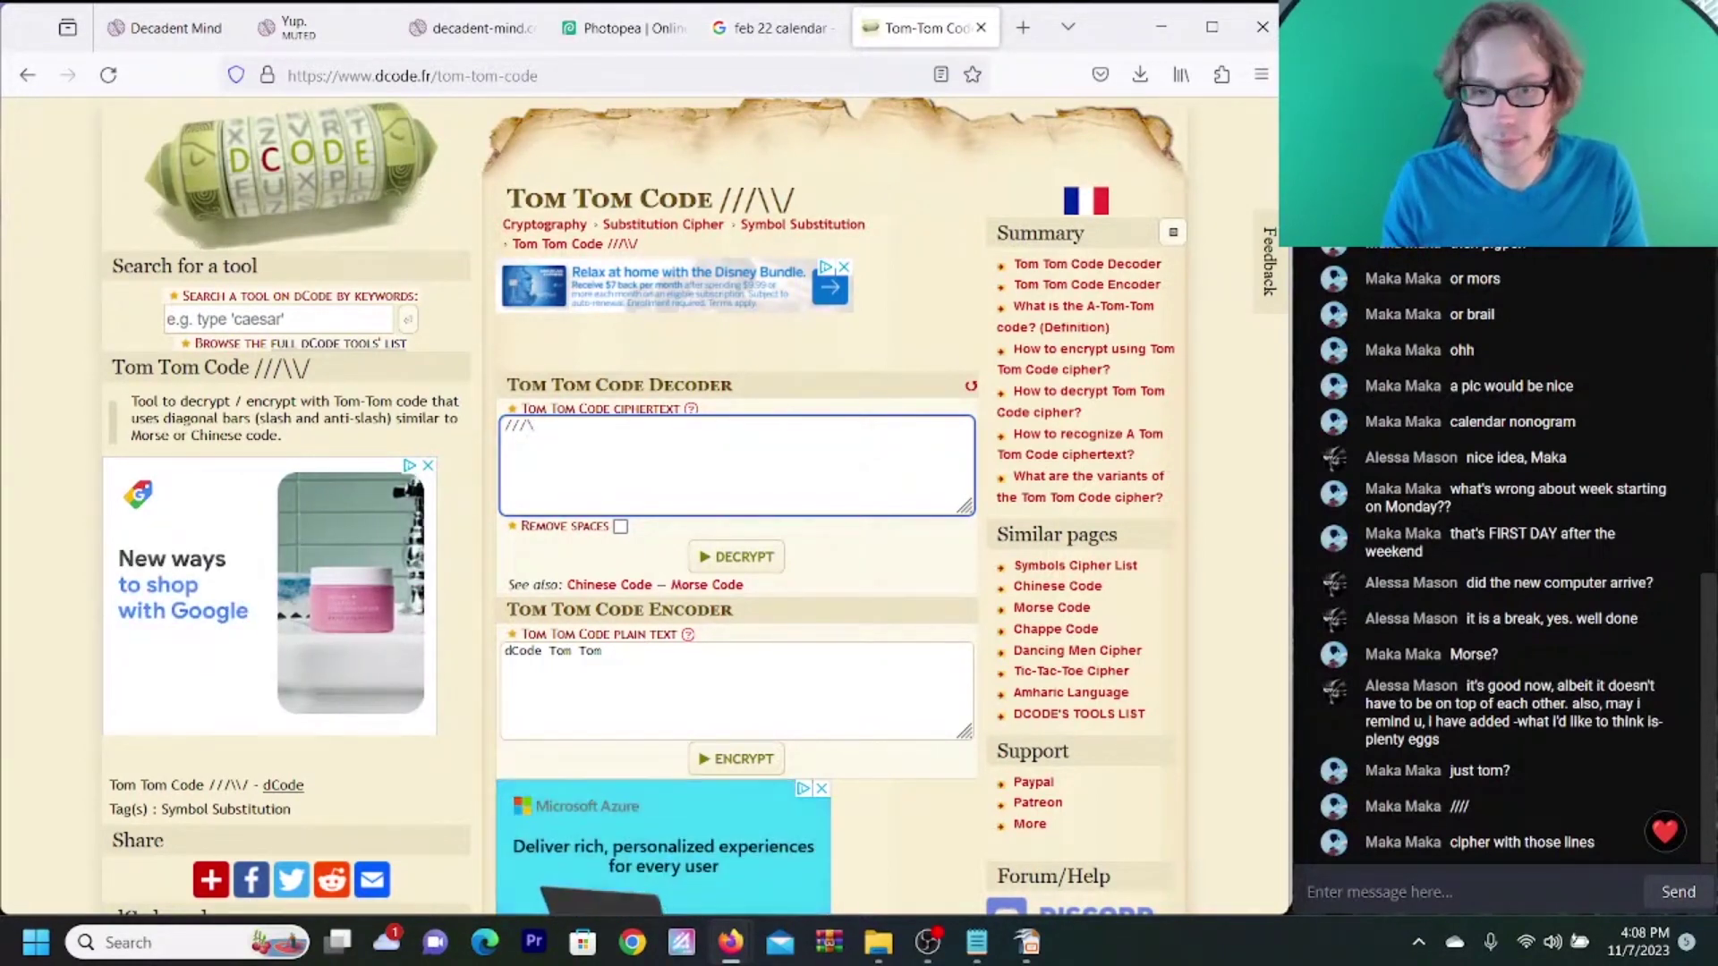
click(734, 547)
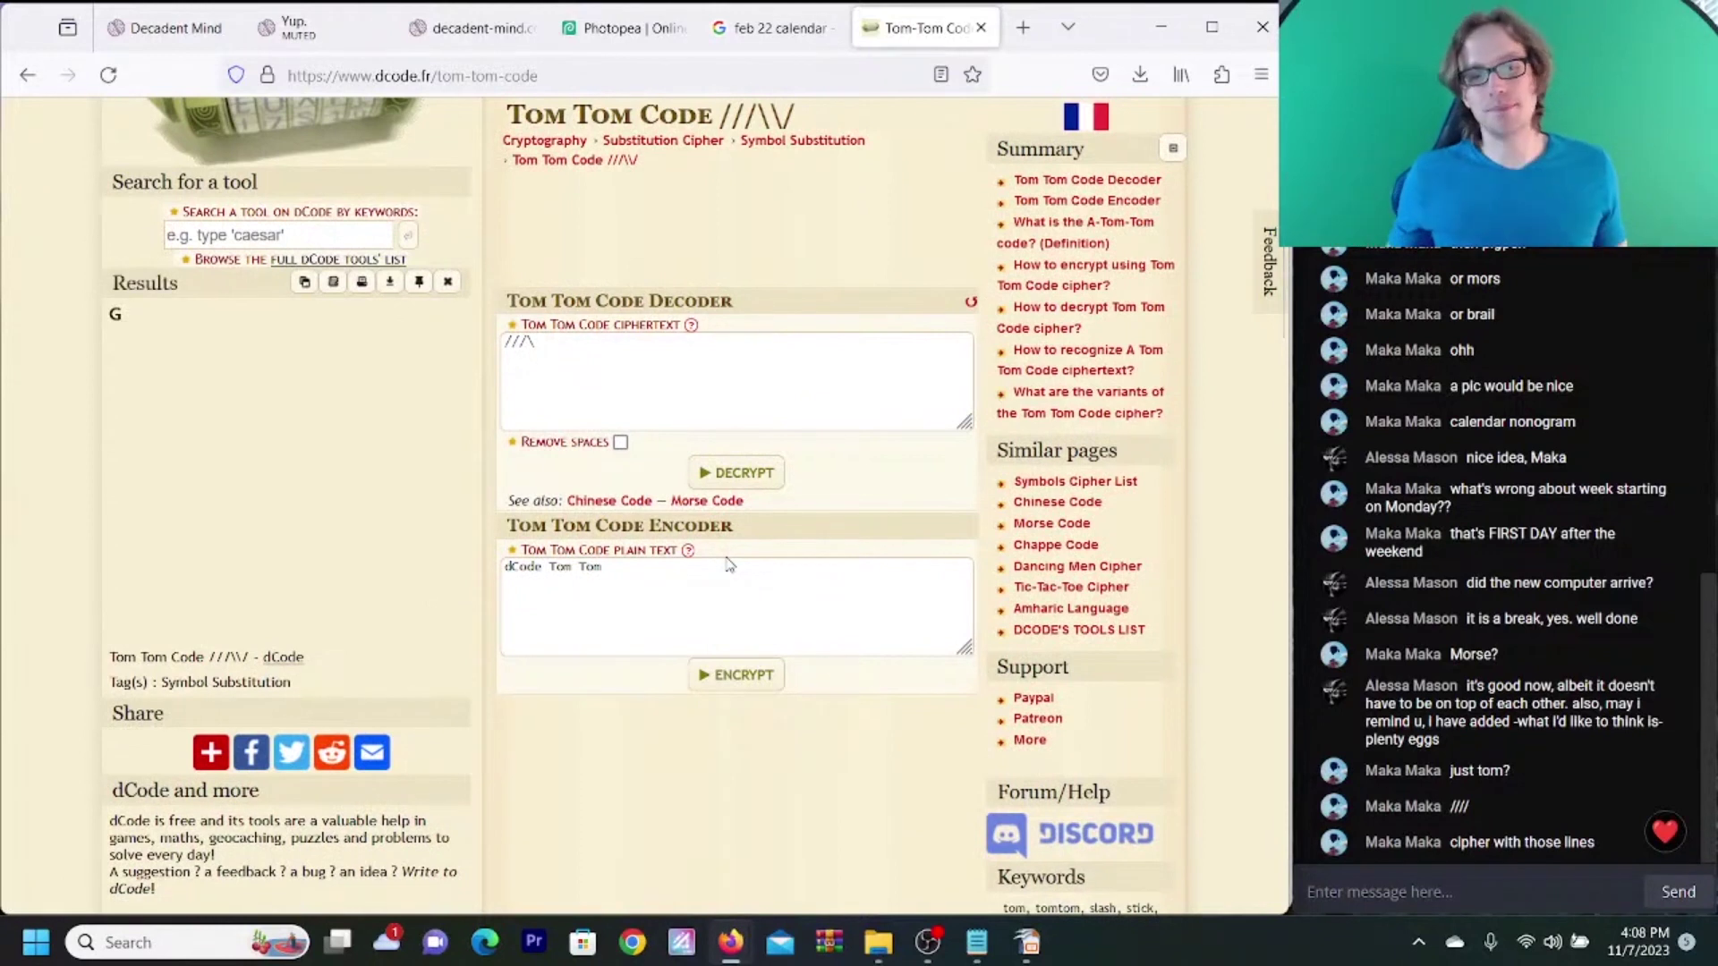
mouse_move(928, 944)
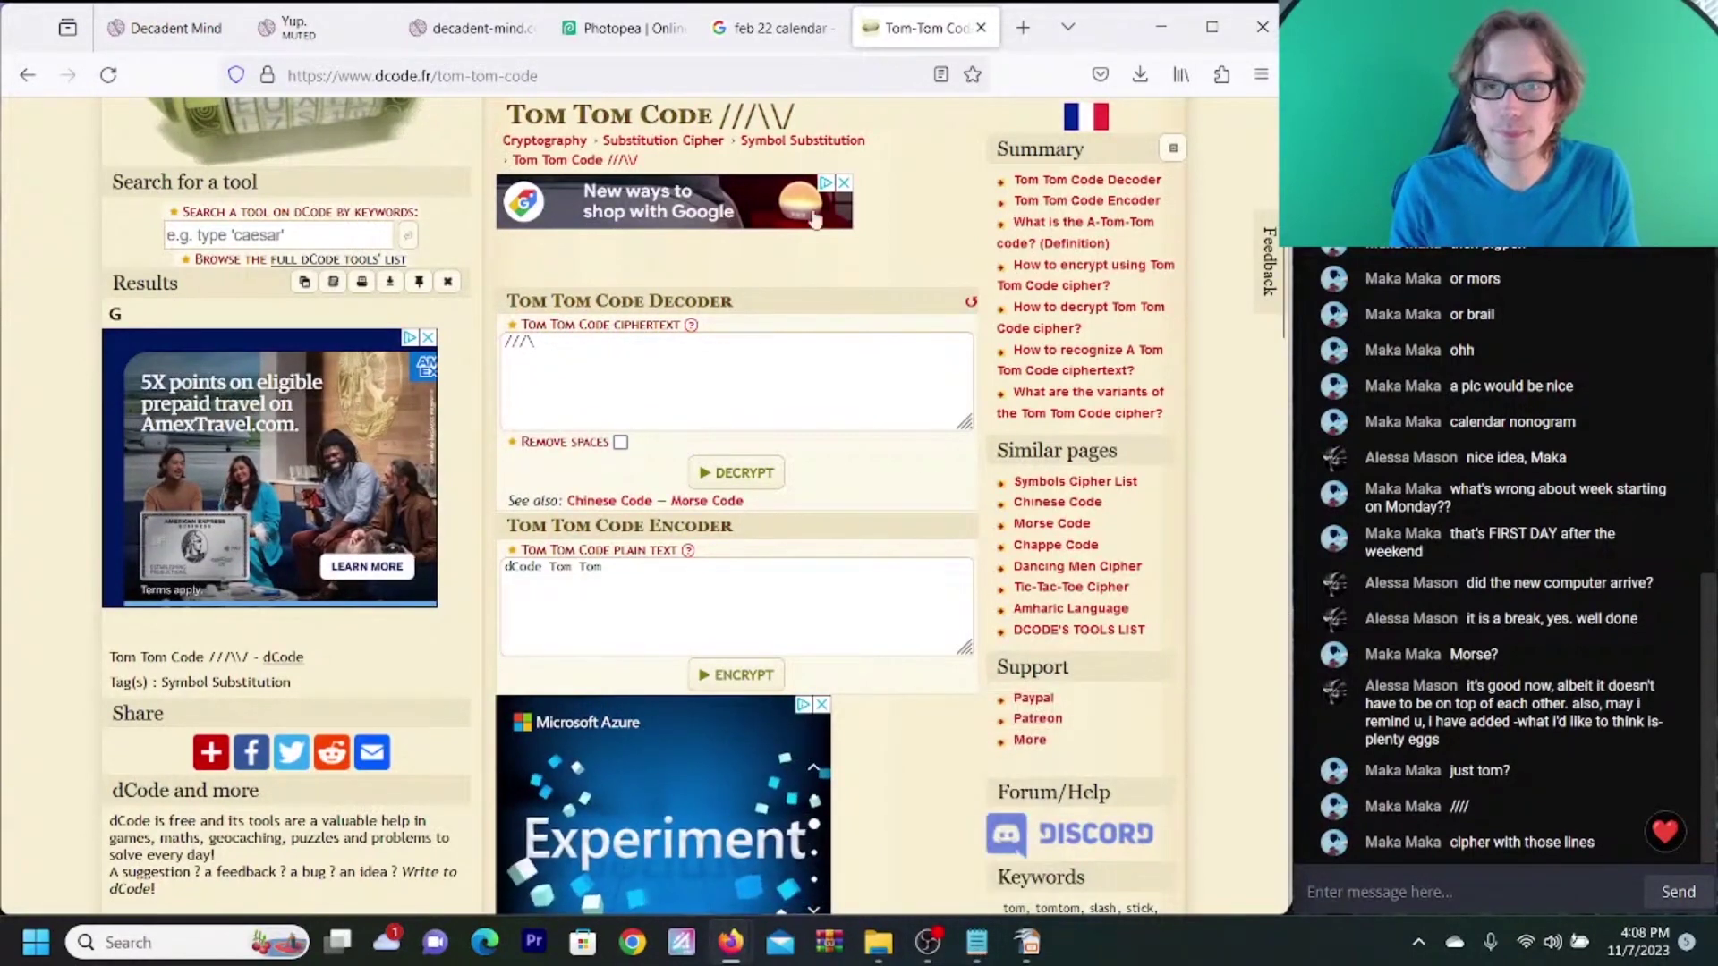
- Switch to Photopea and hide both shaded calendar layers, Background and Layer 2
click(624, 28)
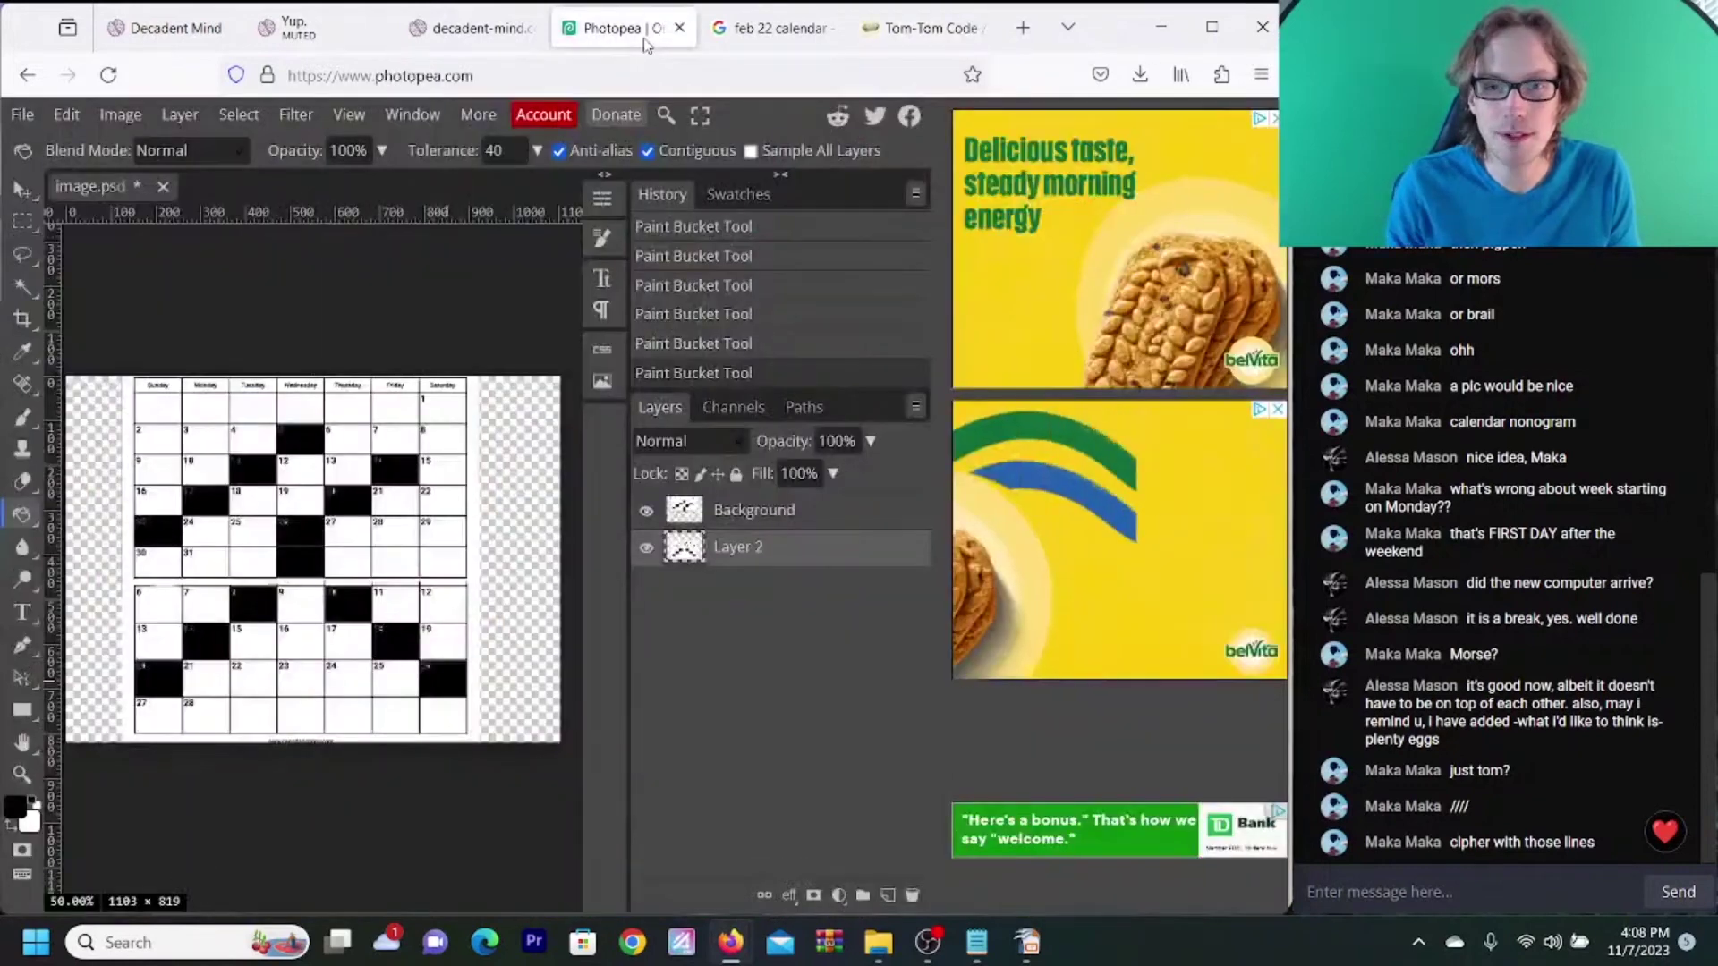
click(22, 191)
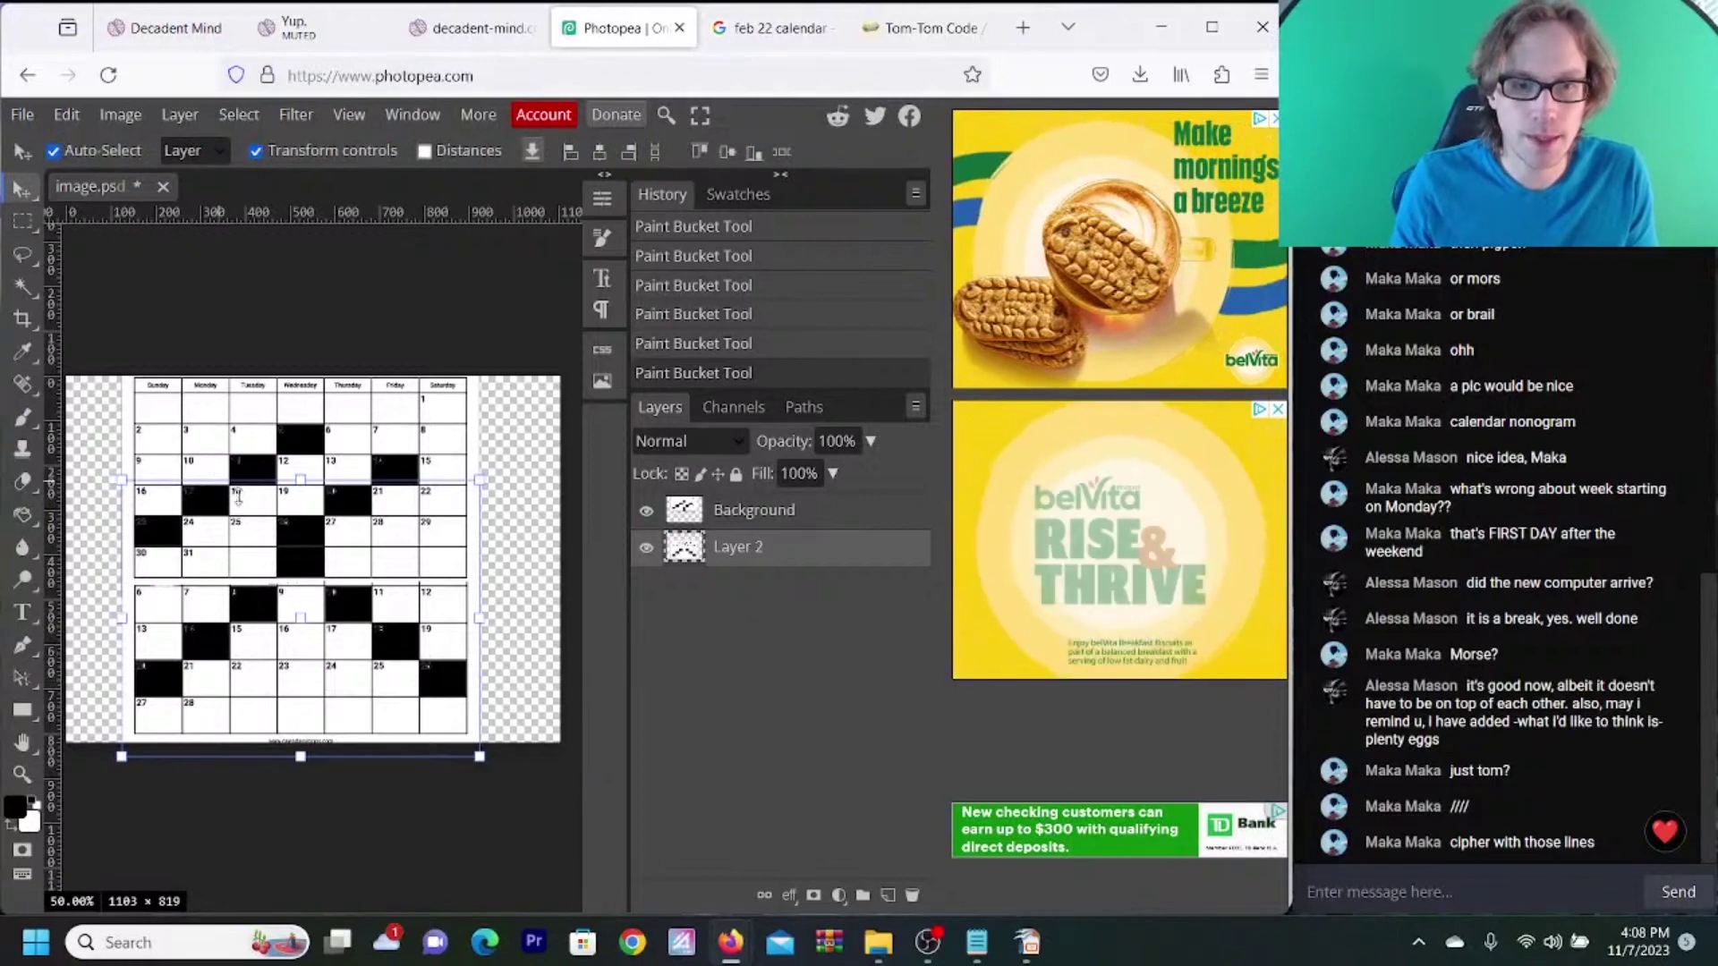
click(233, 558)
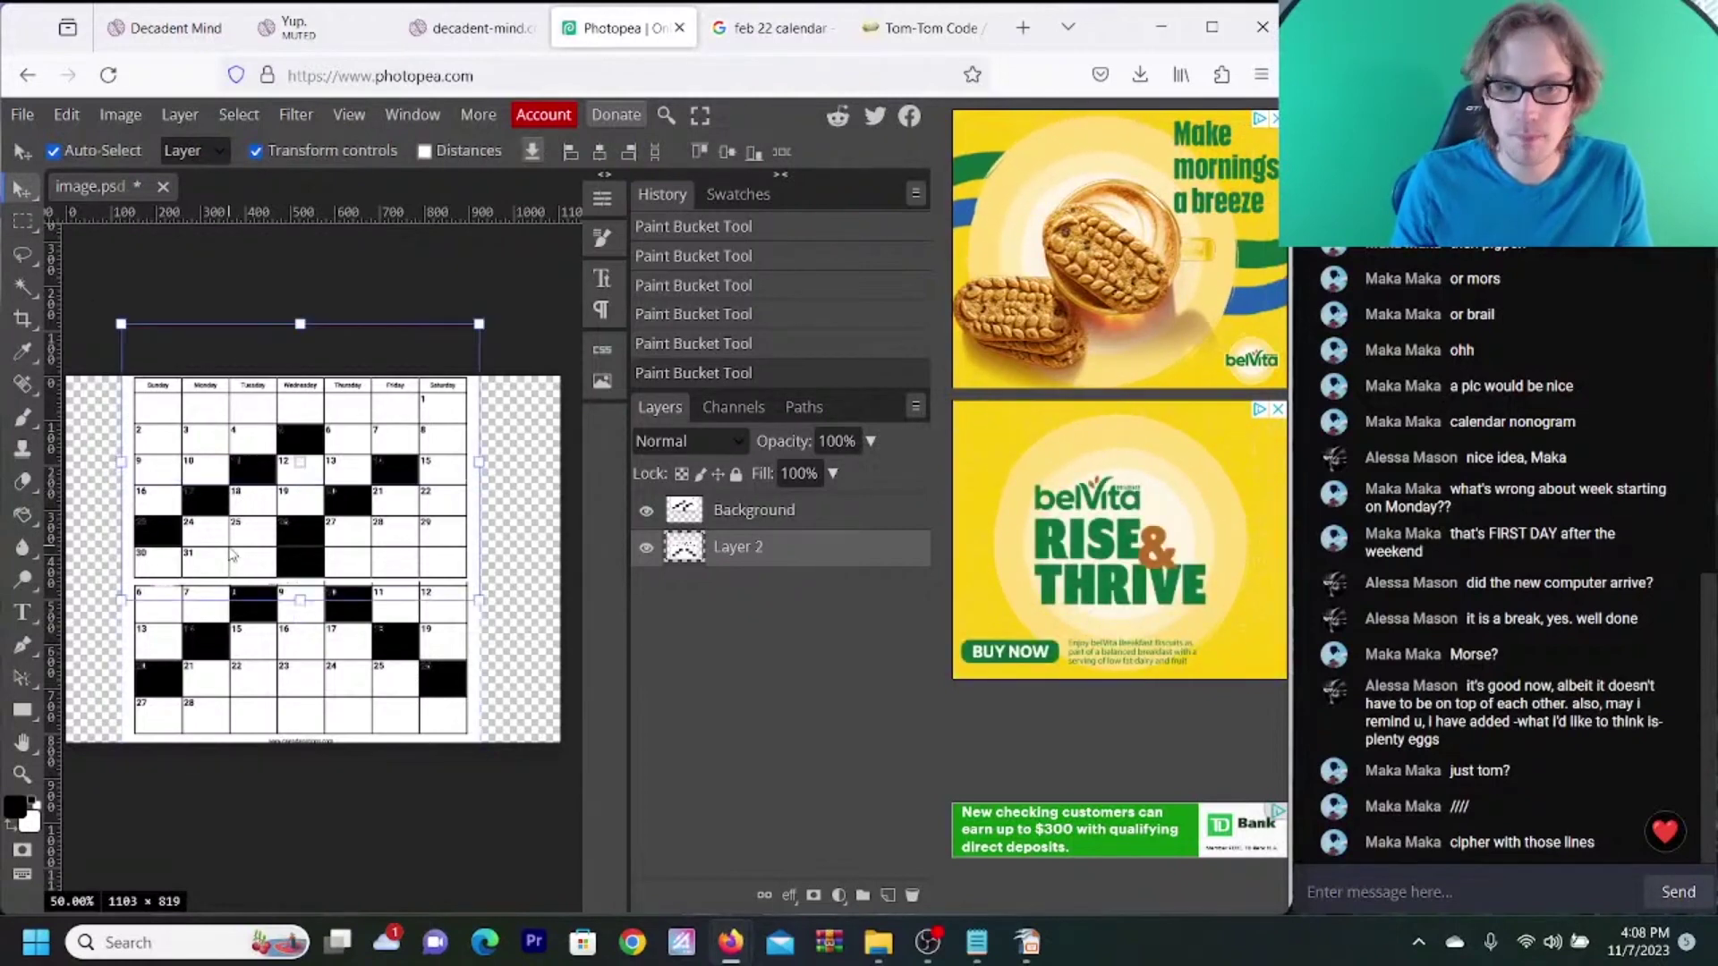
click(646, 512)
click(647, 549)
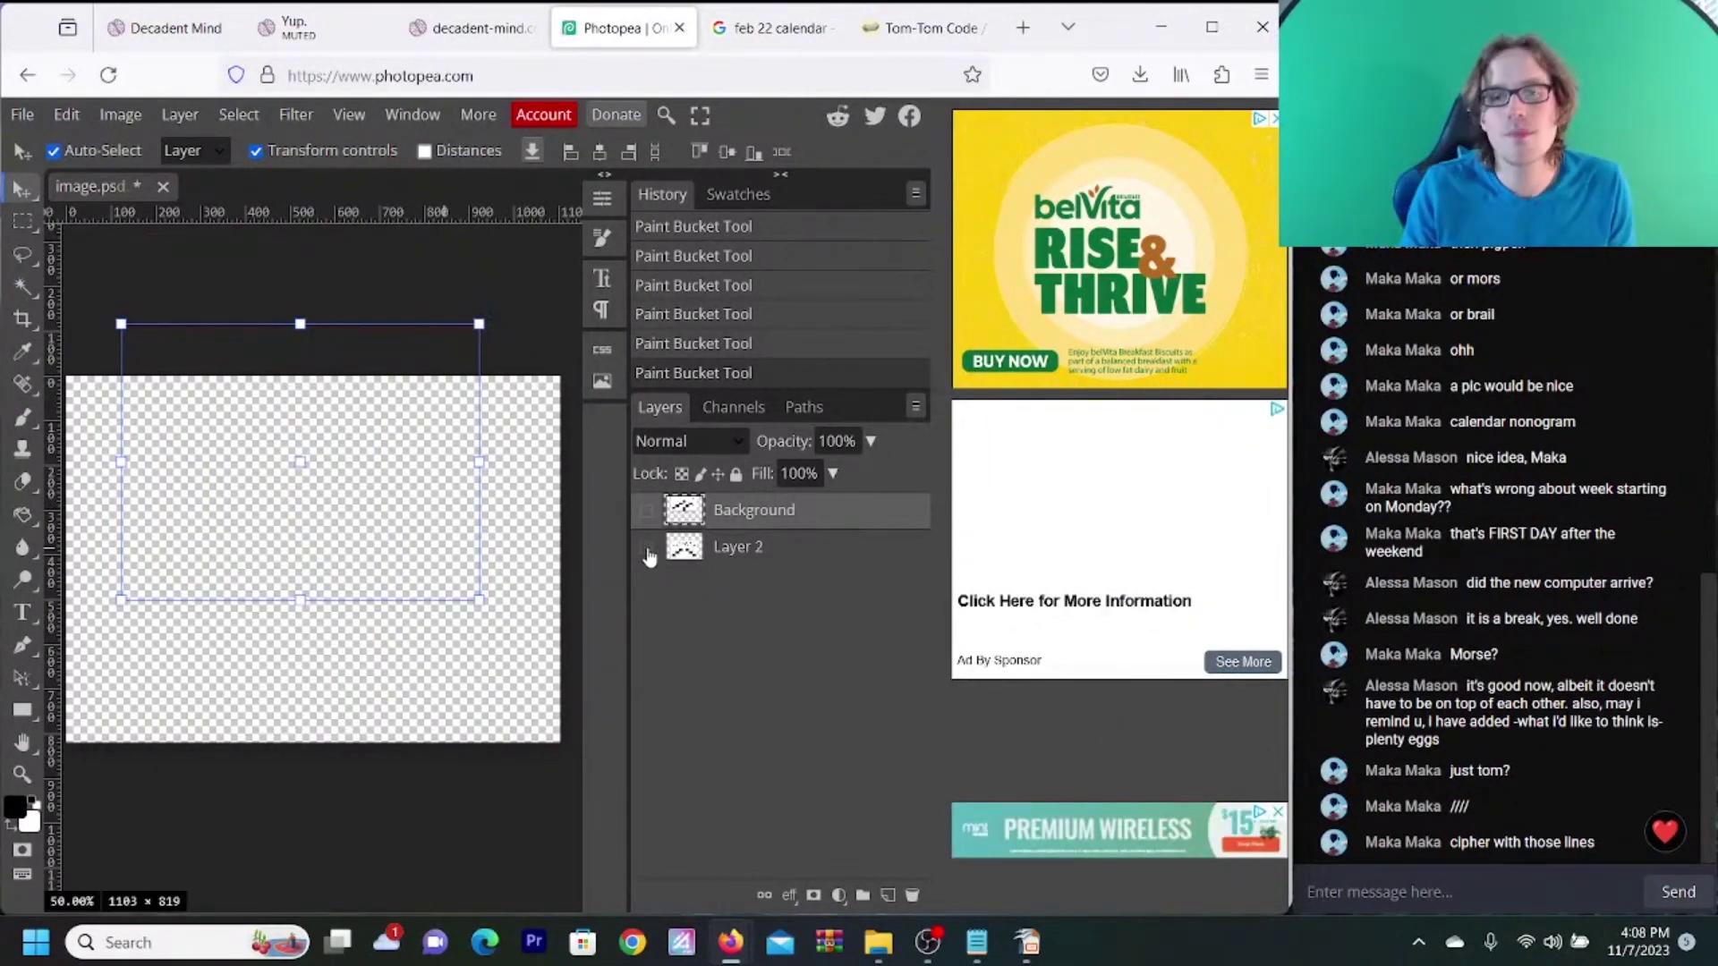
- Check the availability list for the next month with dates and search Google Images for "april 22 calendar"
click(498, 33)
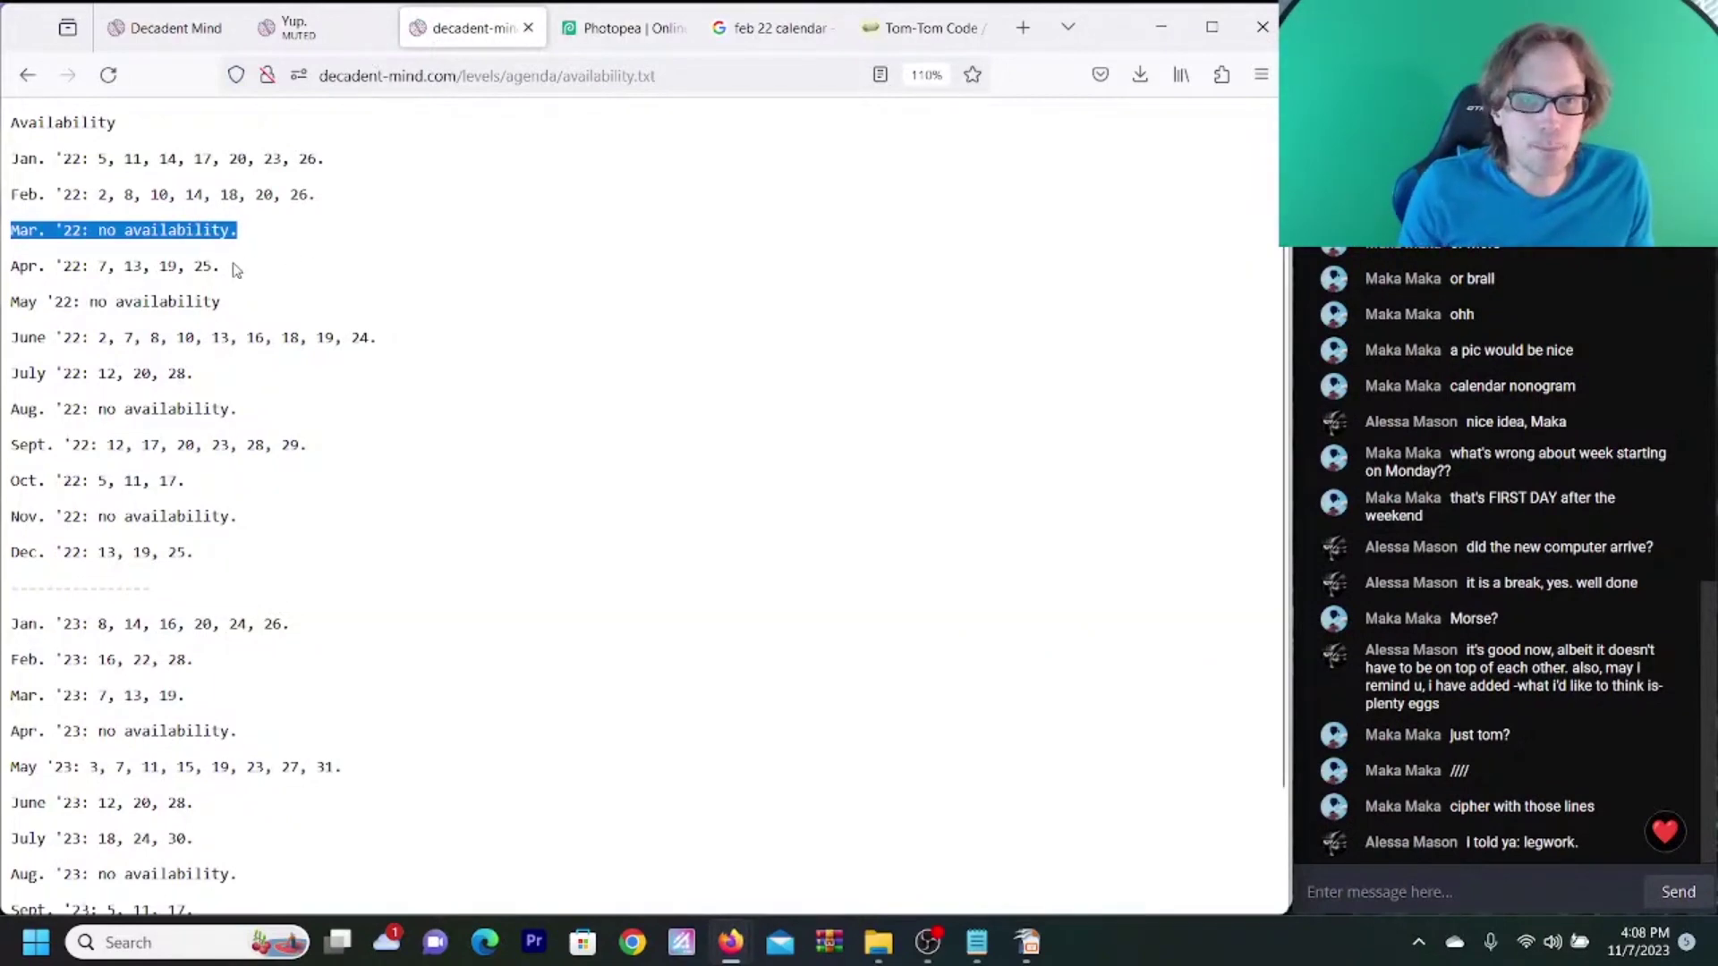
click(795, 38)
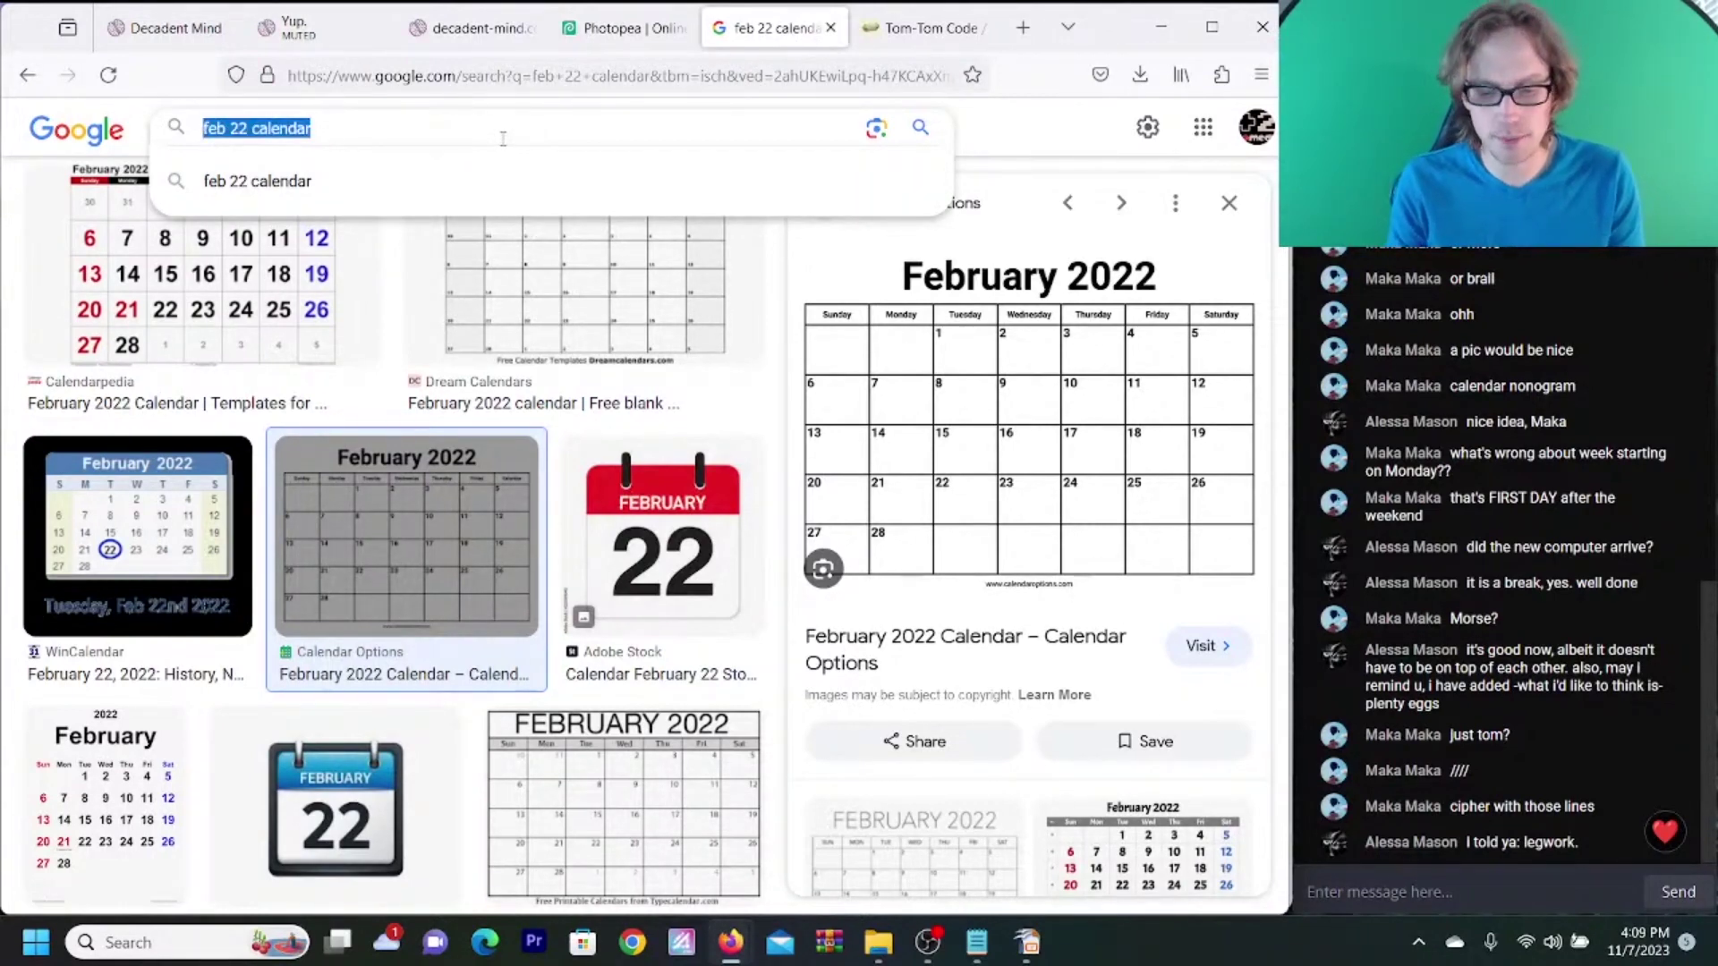
text(ap)
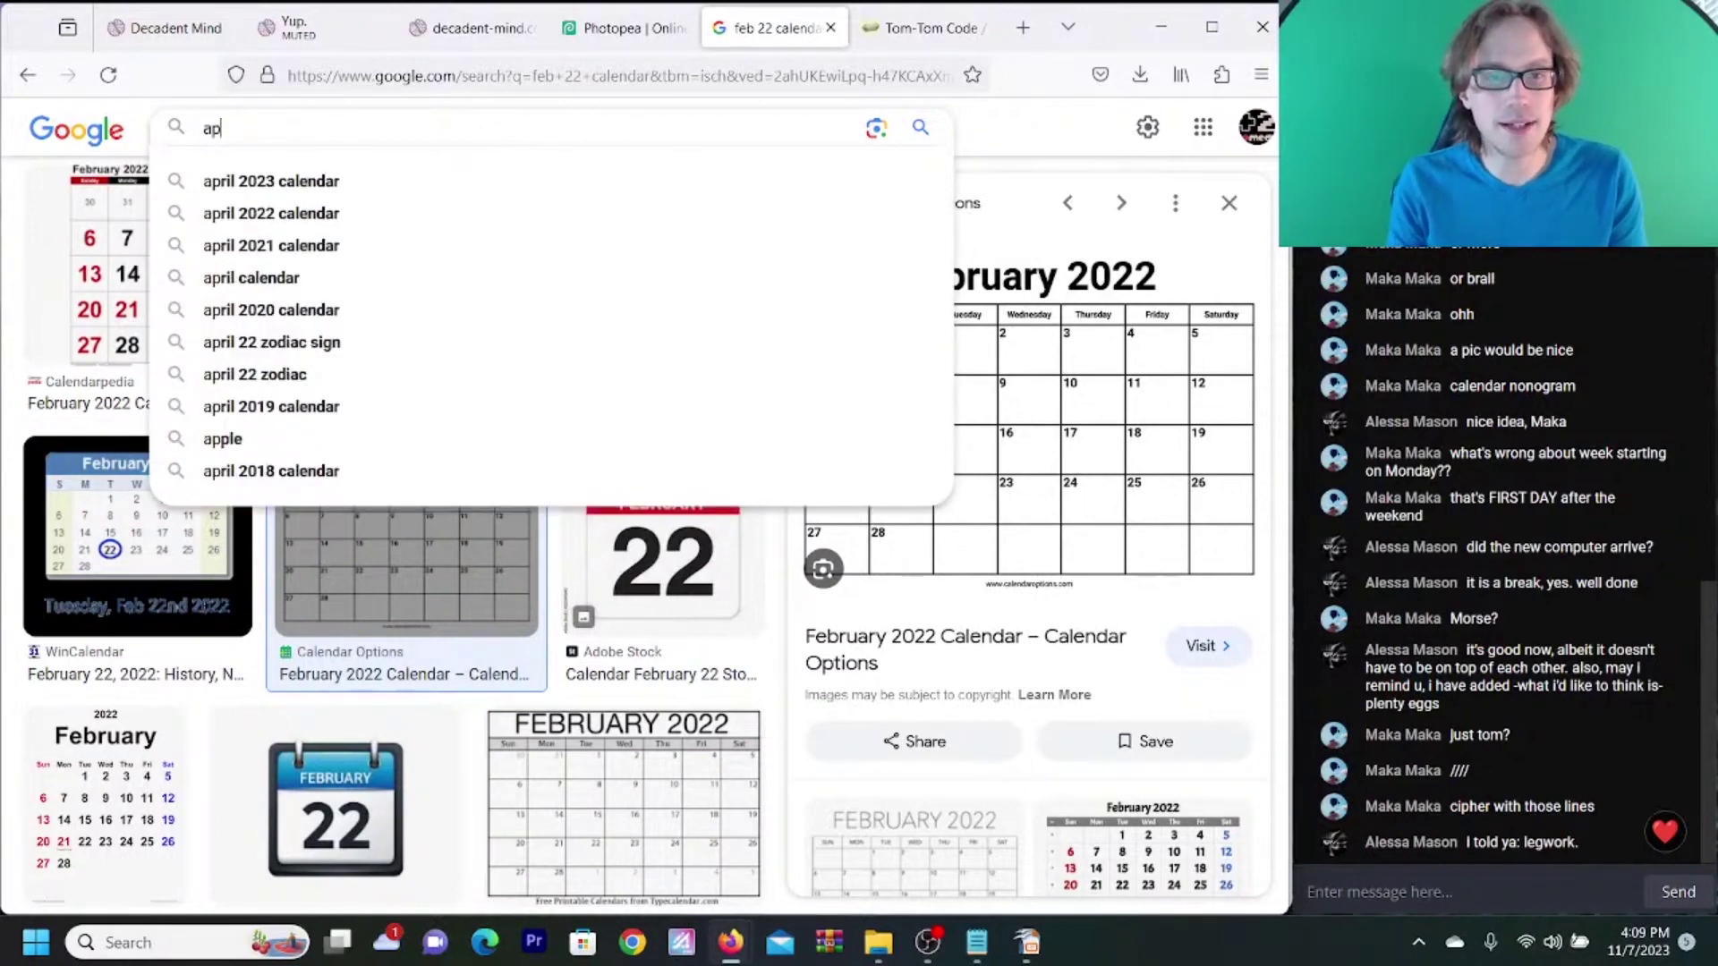
text(ril )
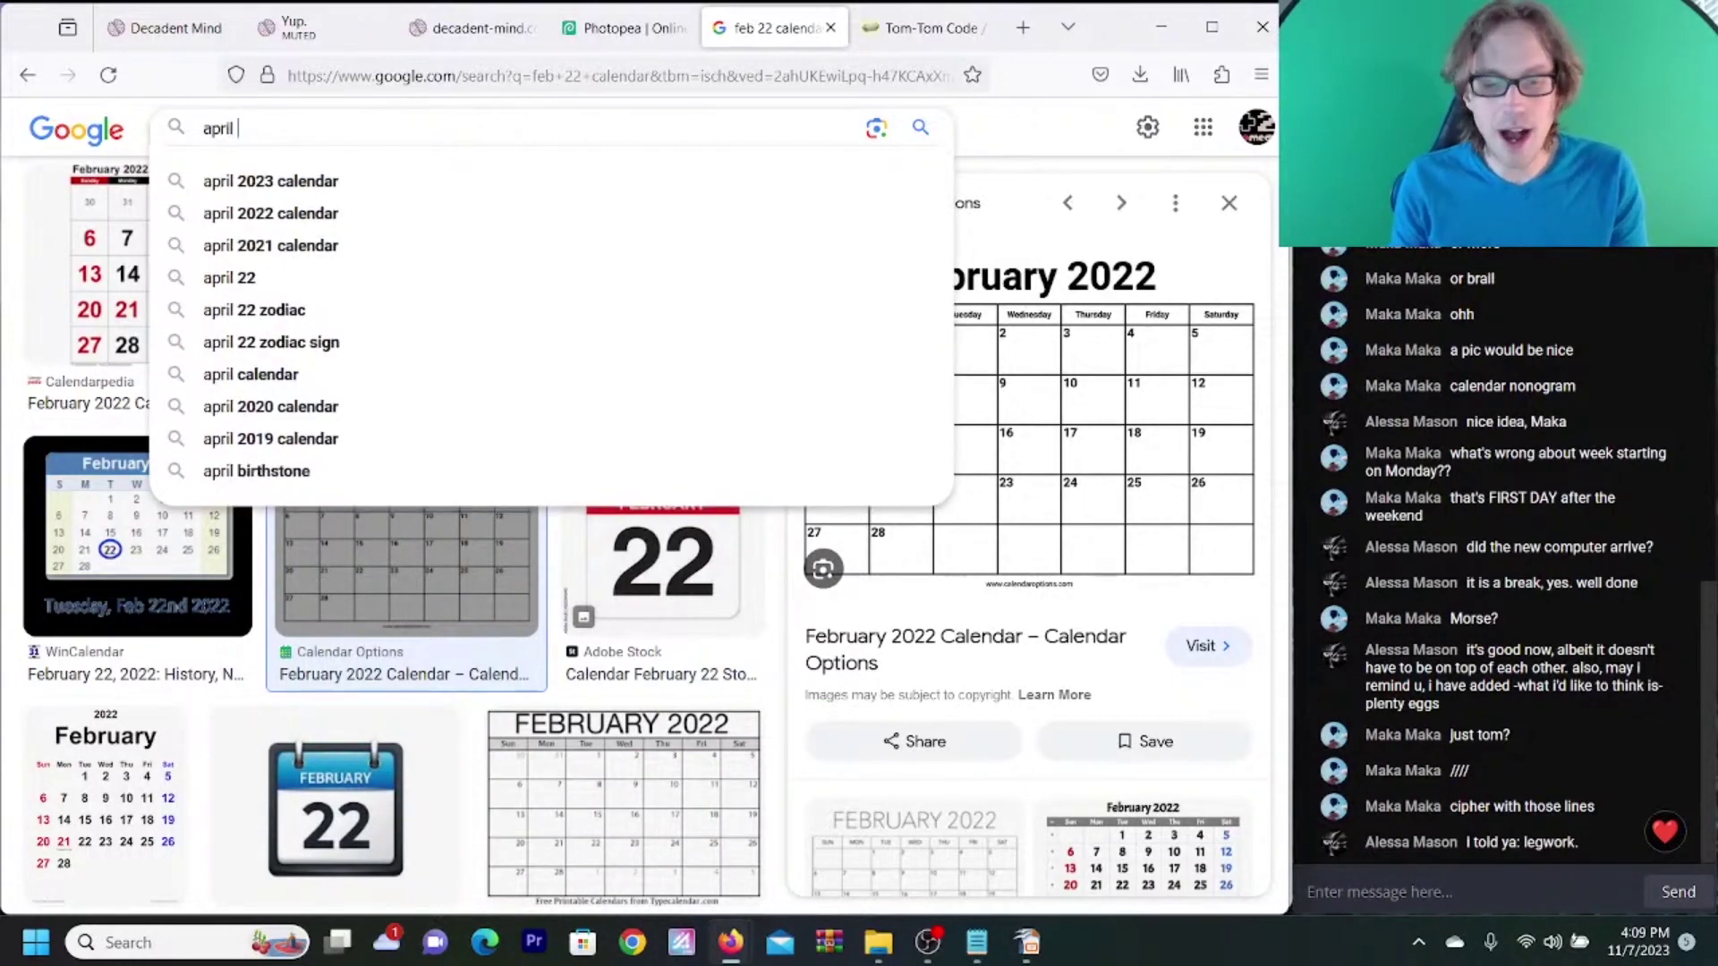
text(22)
key(Return)
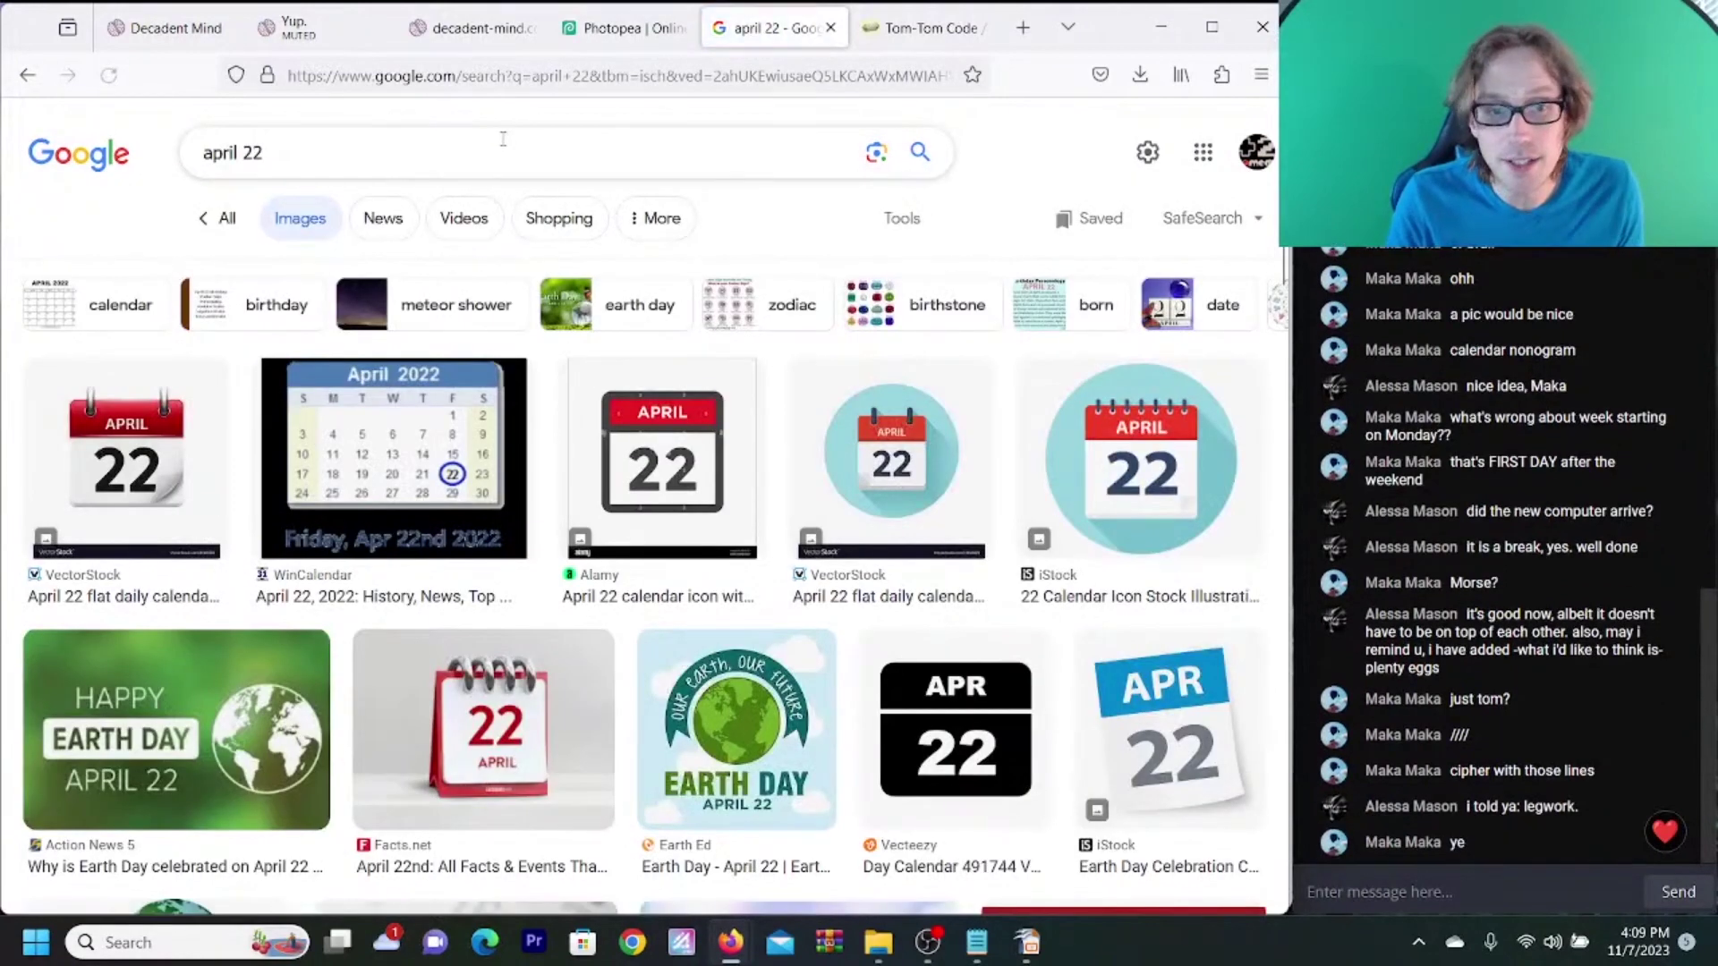
click(495, 143)
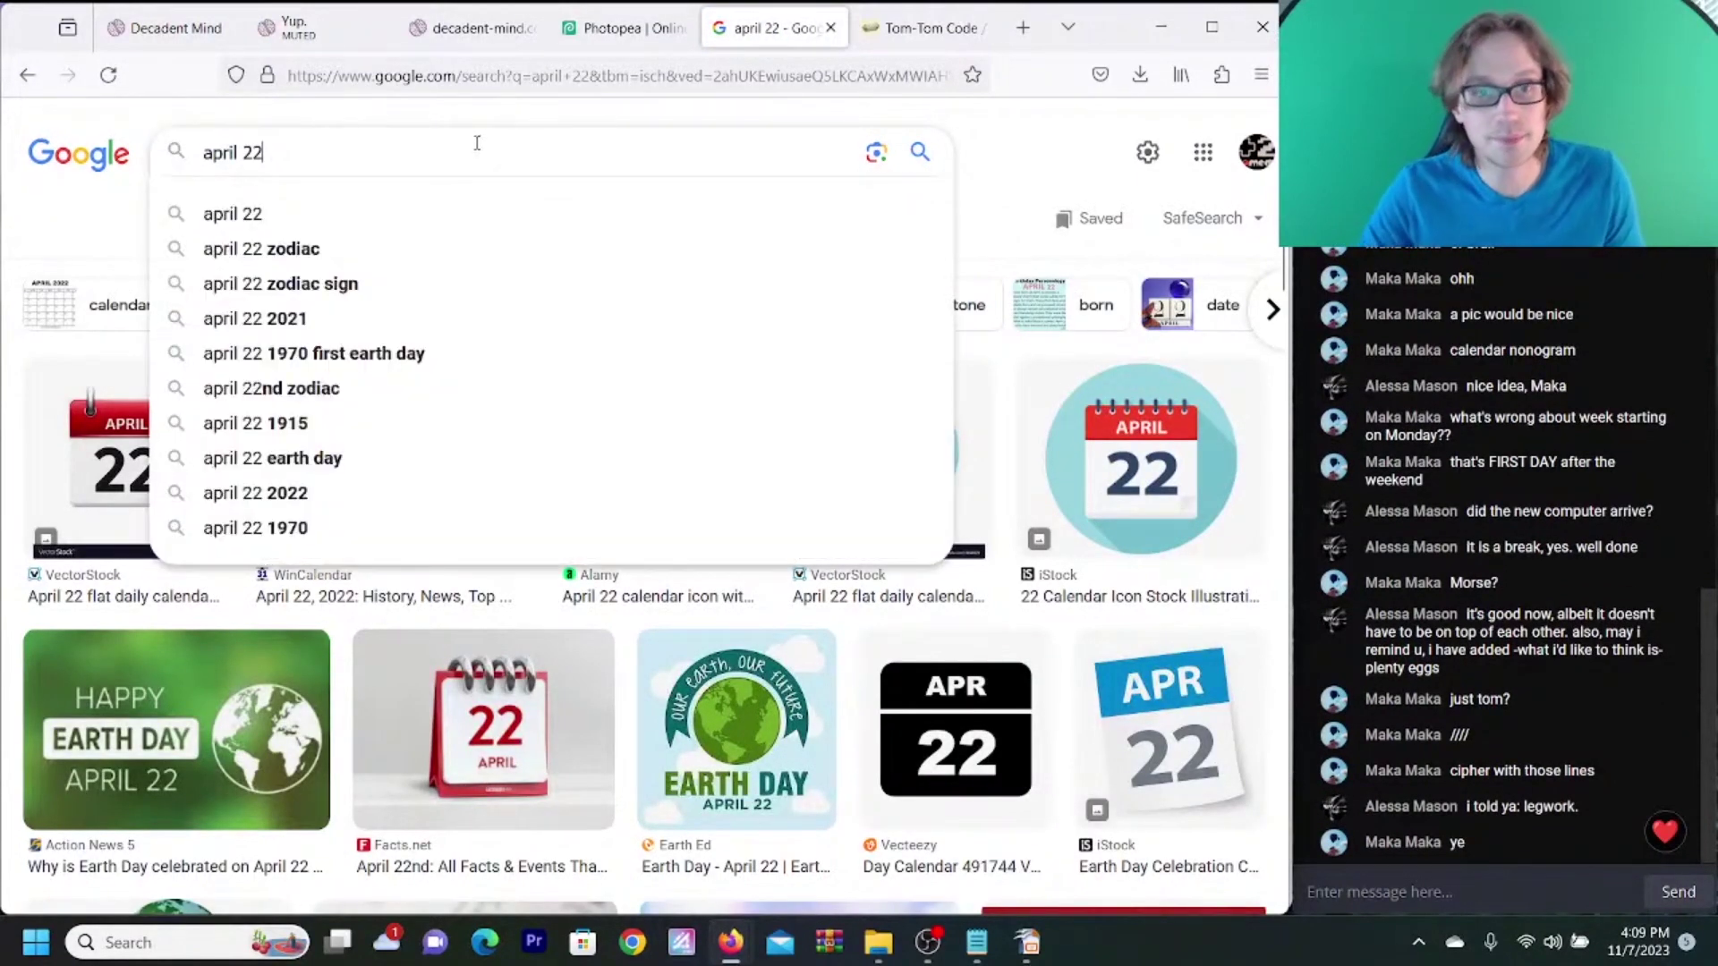
text(cal)
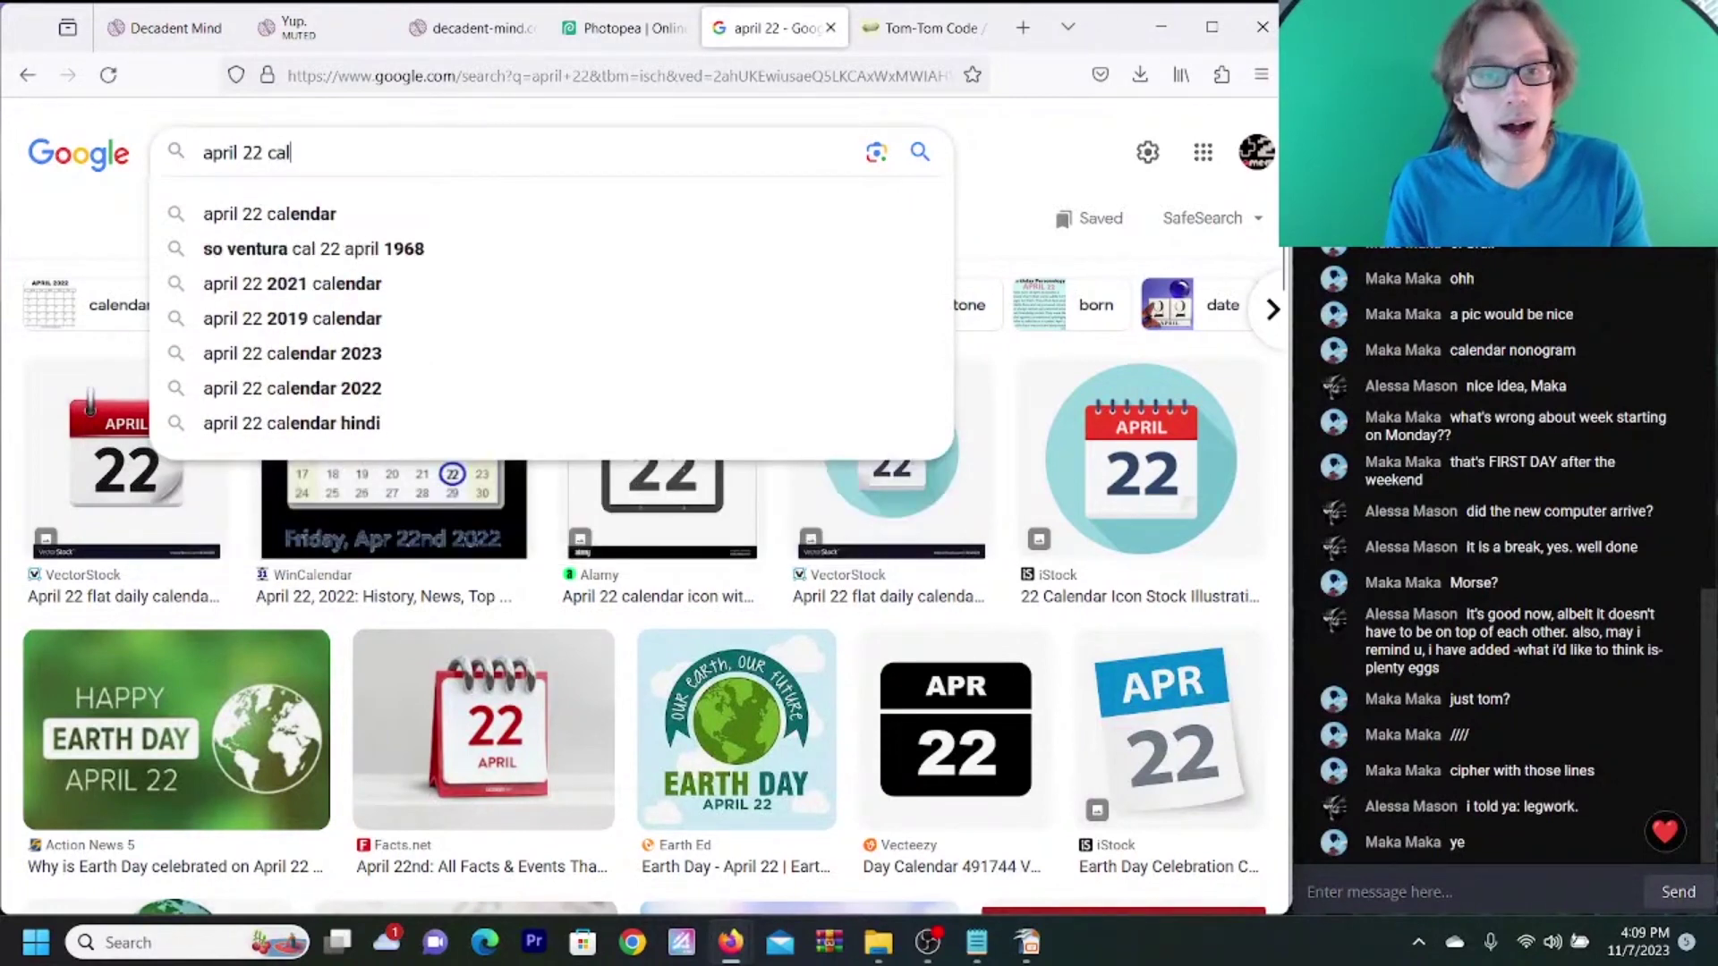
text(endar)
key(Return)
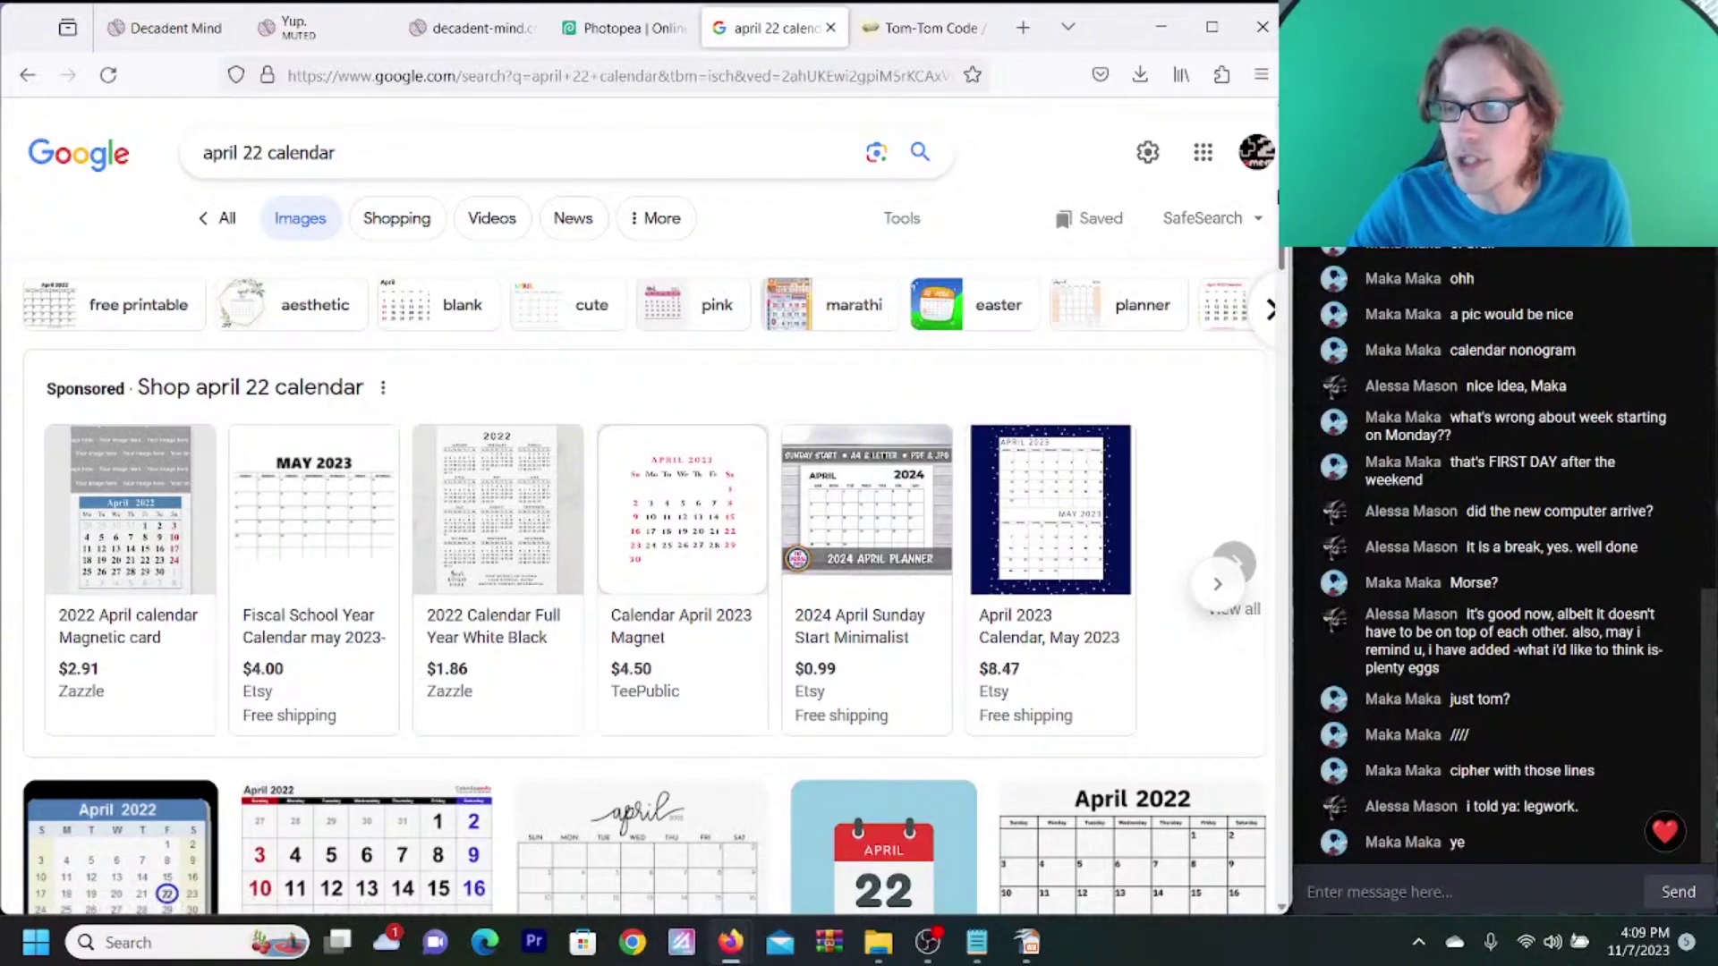
- Open the April 2022 calendar from Free Printable Calendars 2024 in the image results and copy its image
scroll(1190, 548, down, 3)
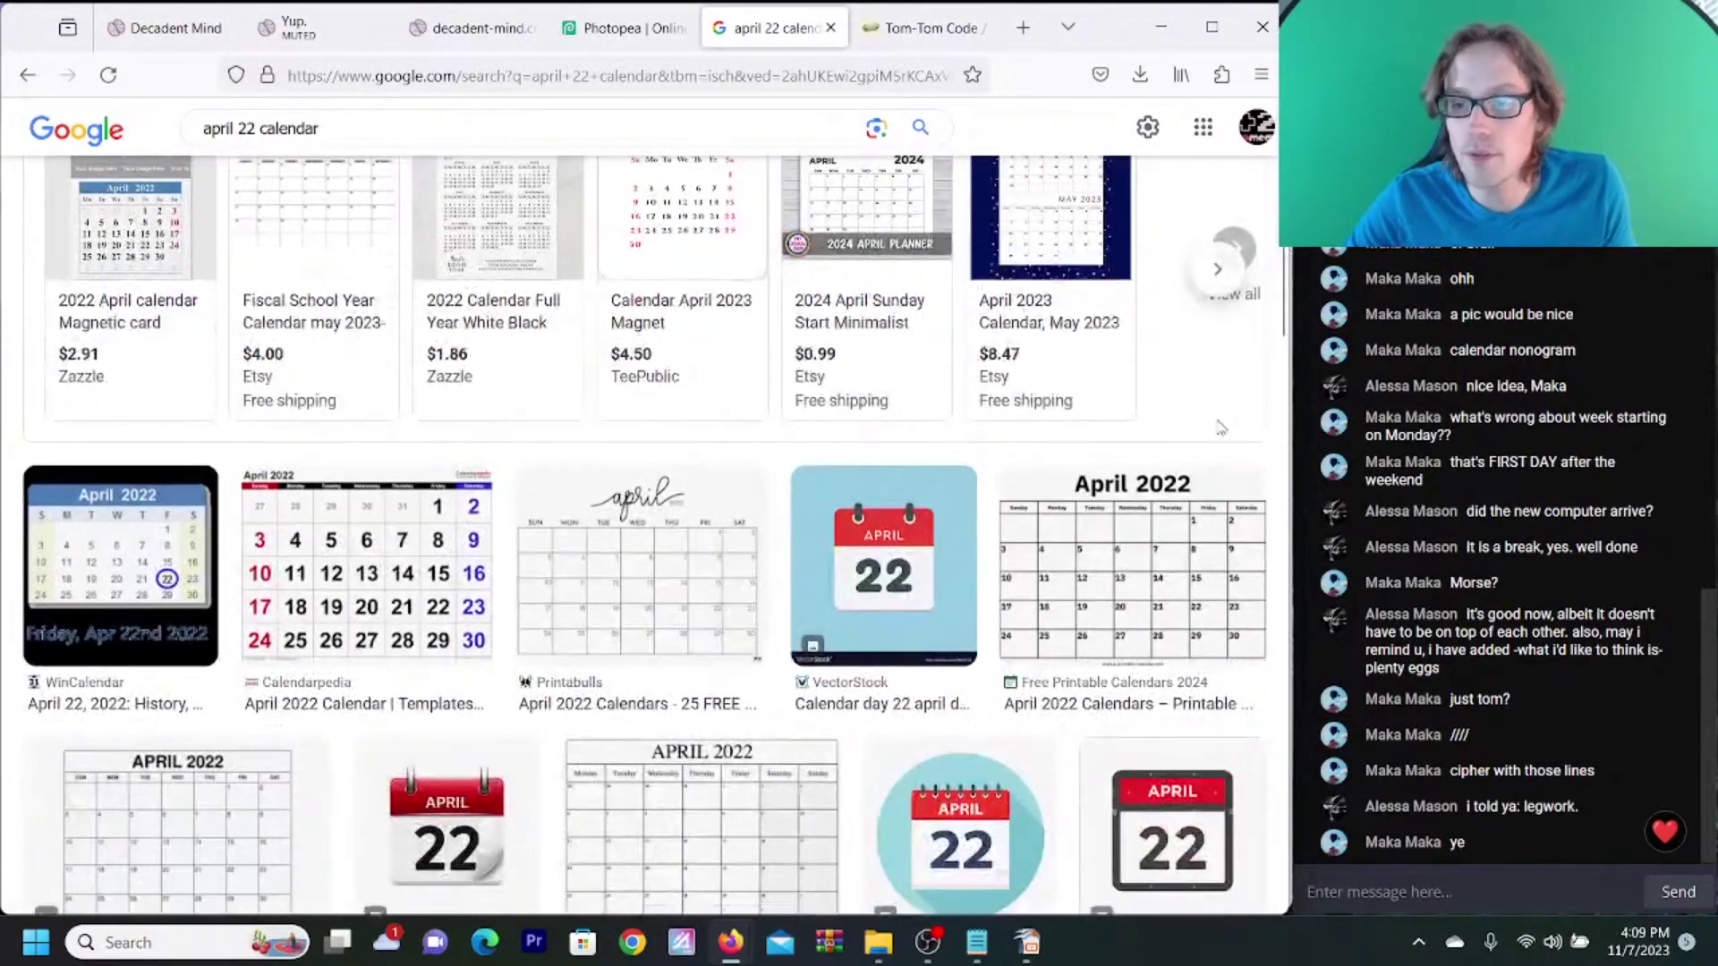
click(1135, 571)
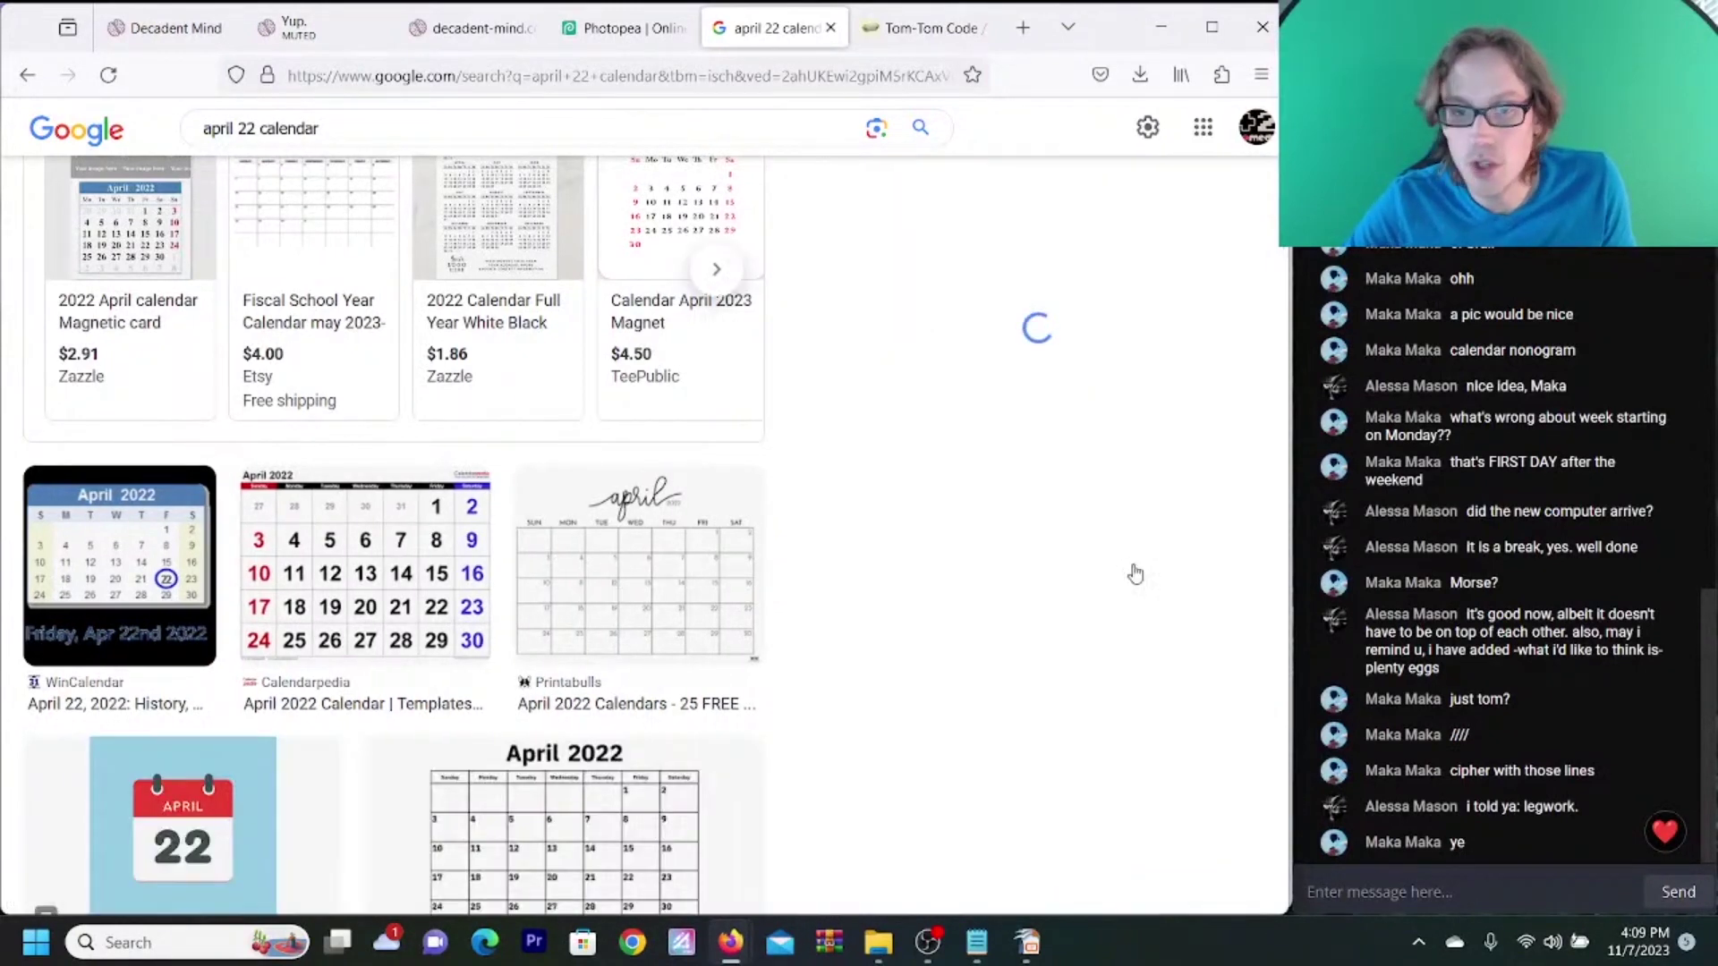
right_click(1019, 503)
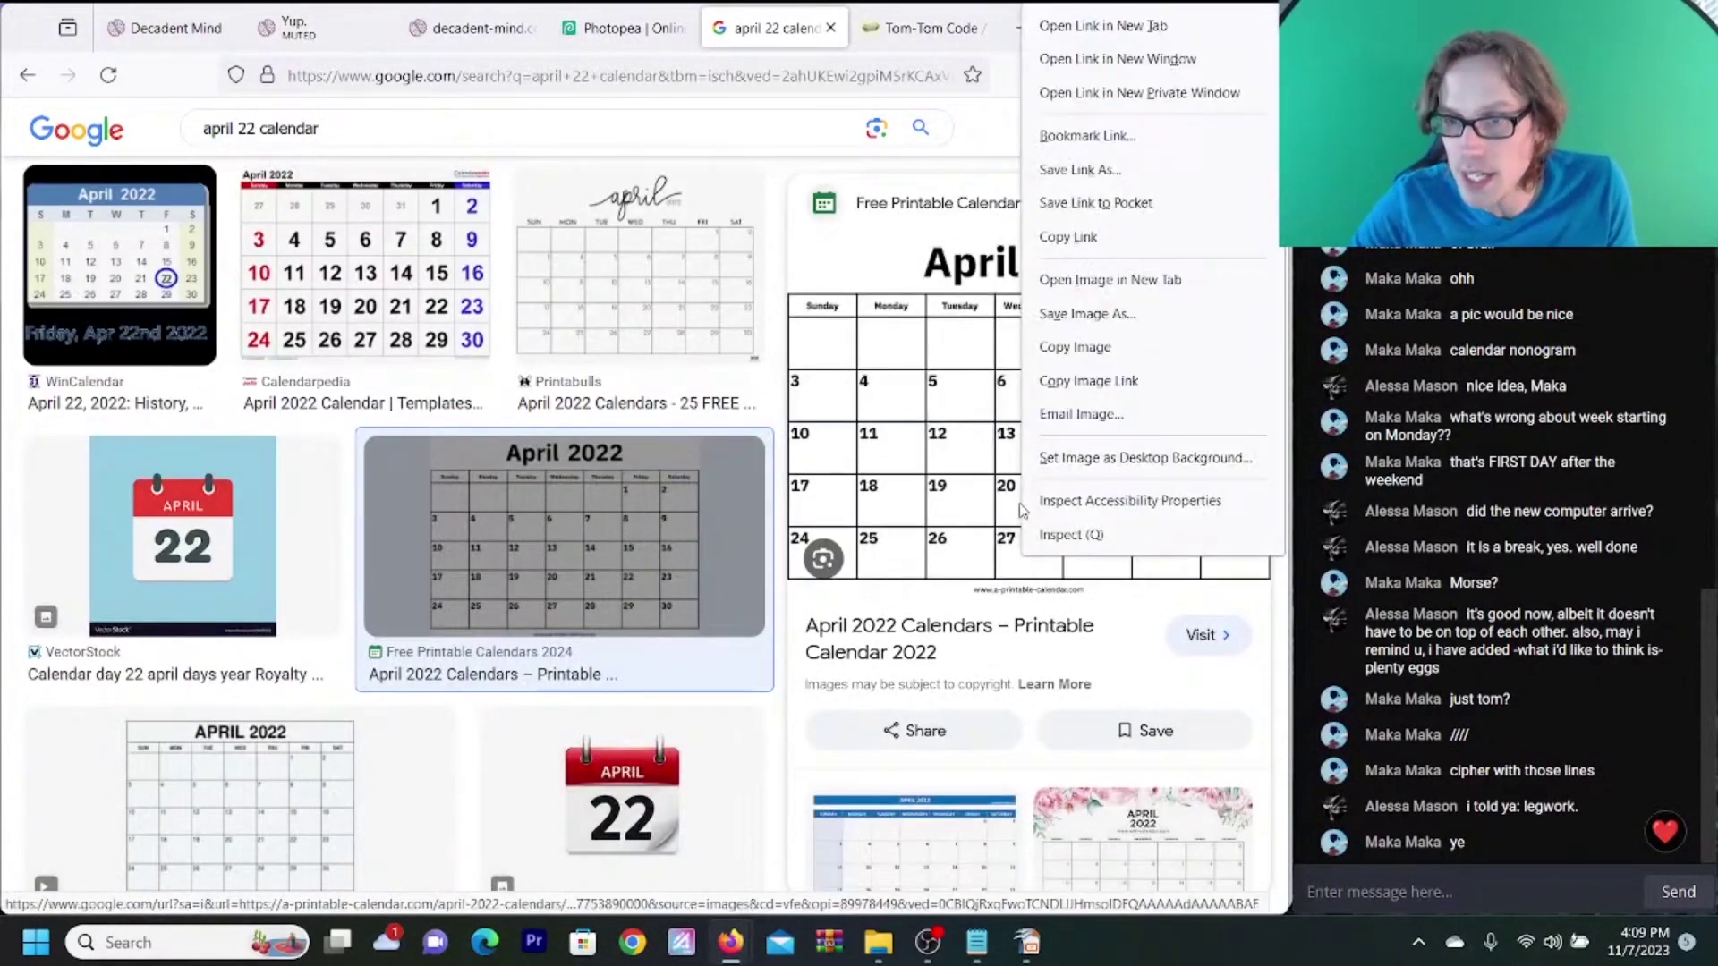
click(1109, 349)
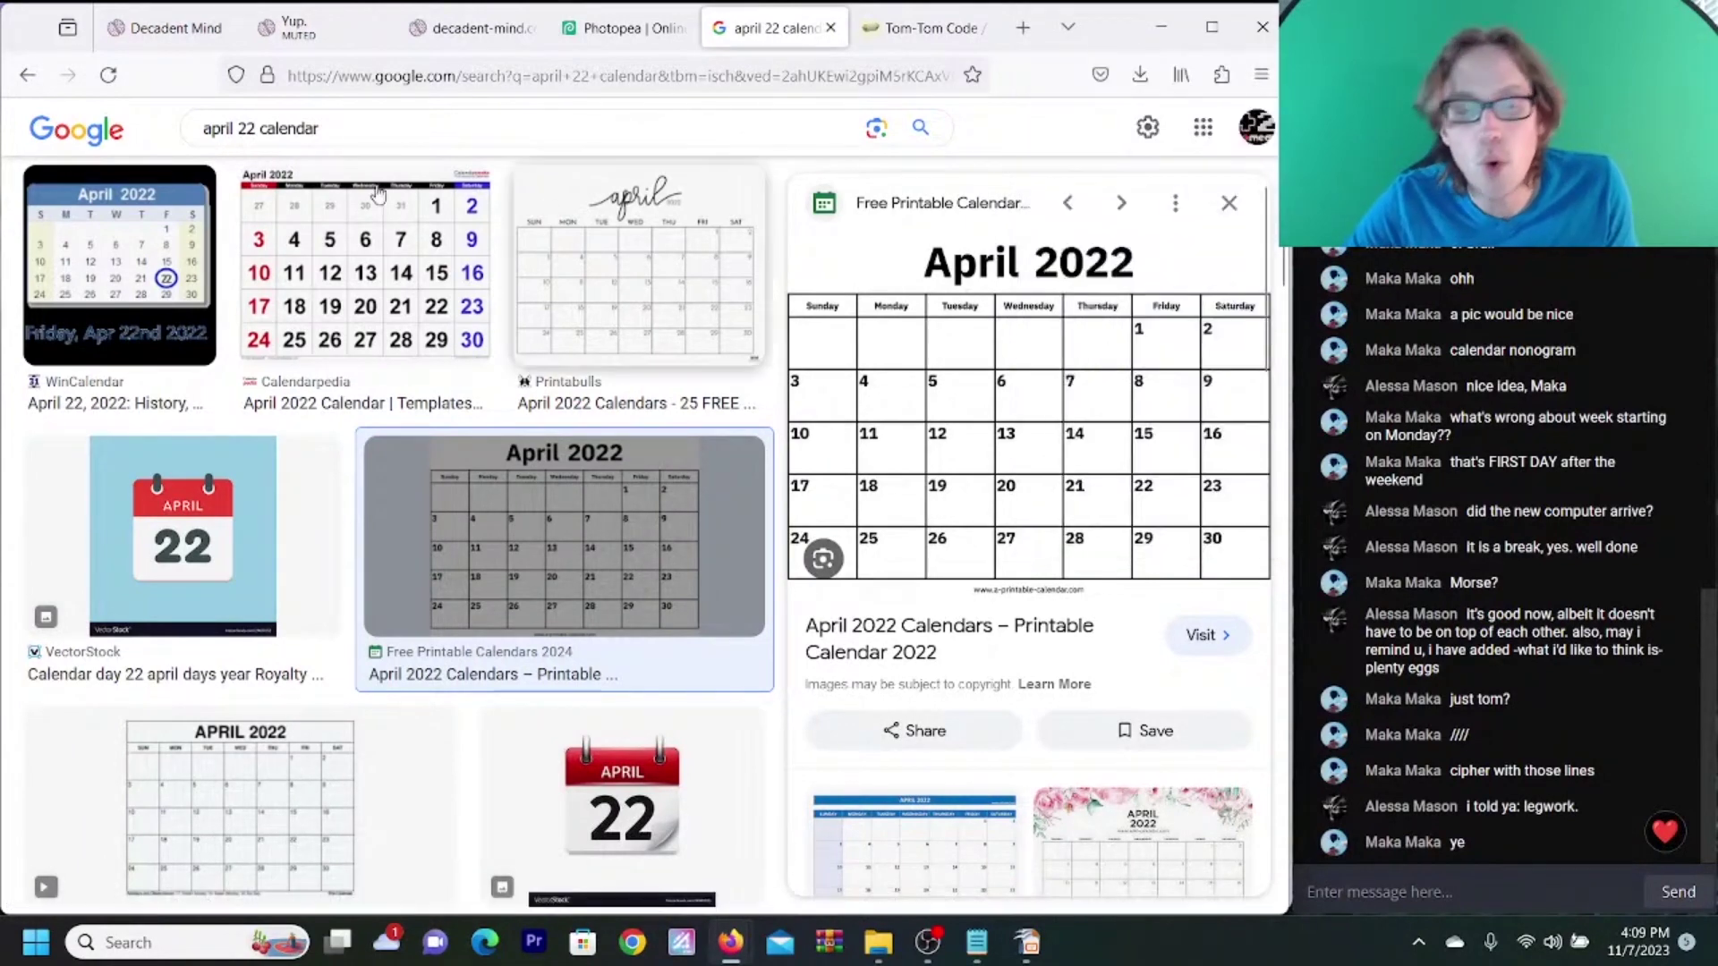
- Return to Photopea and paste the April 2022 calendar into image.psd as a new layer
click(319, 36)
click(473, 32)
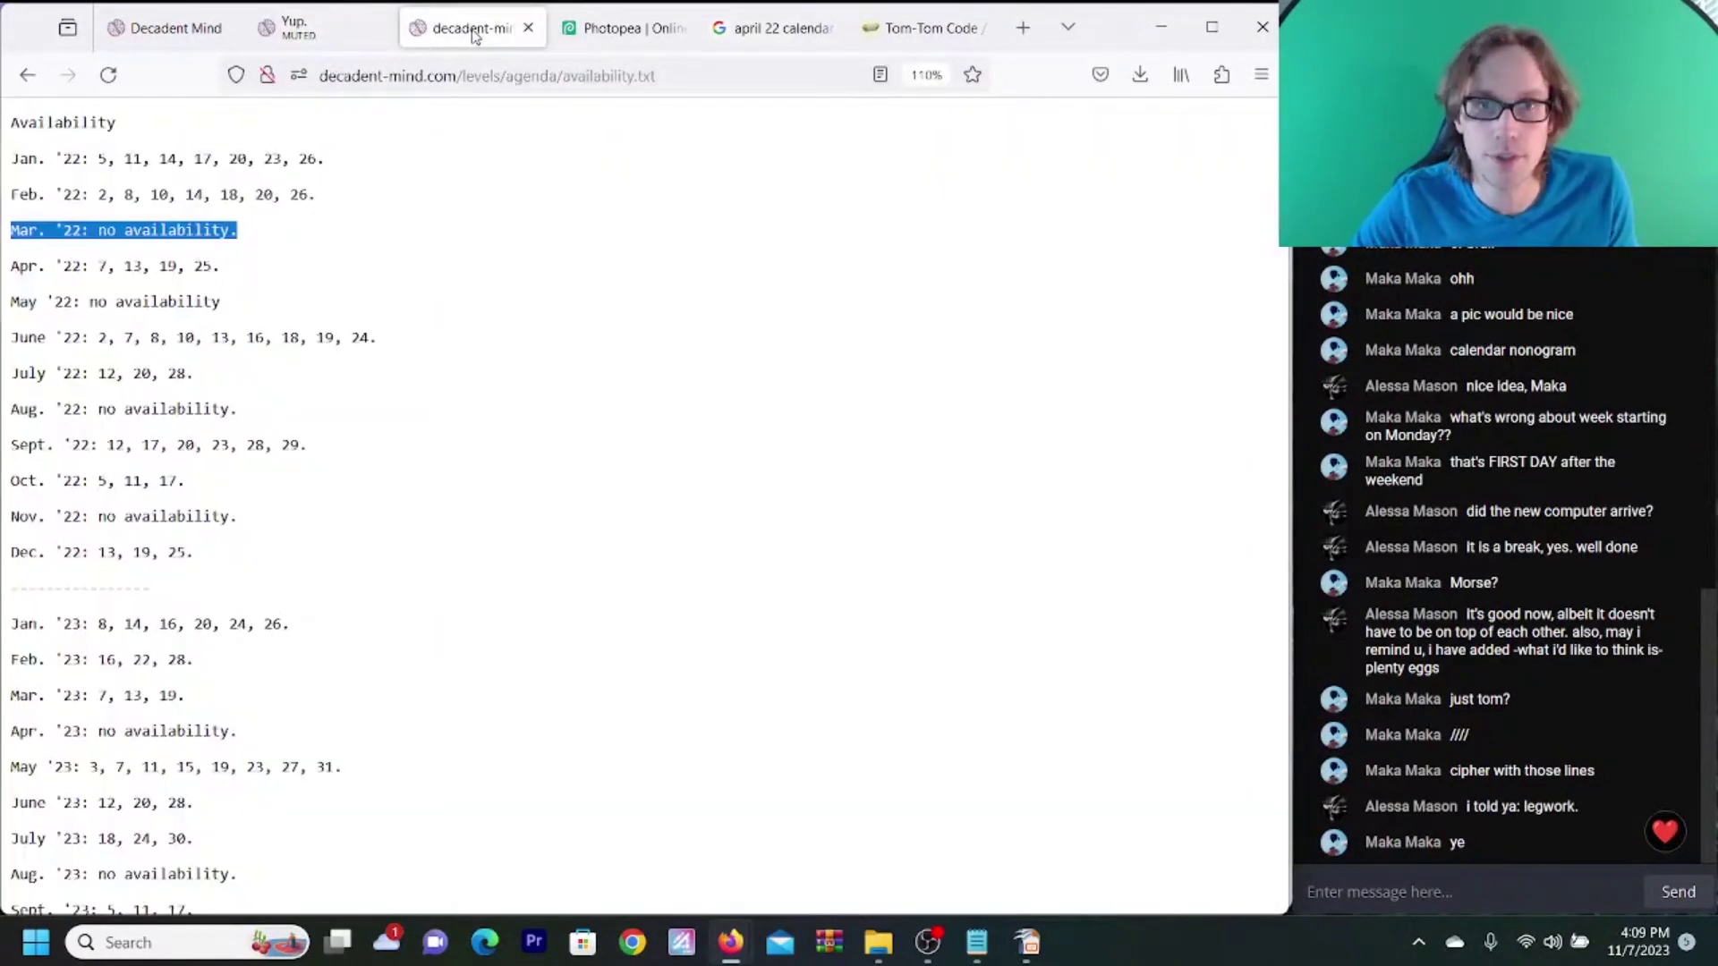
click(202, 32)
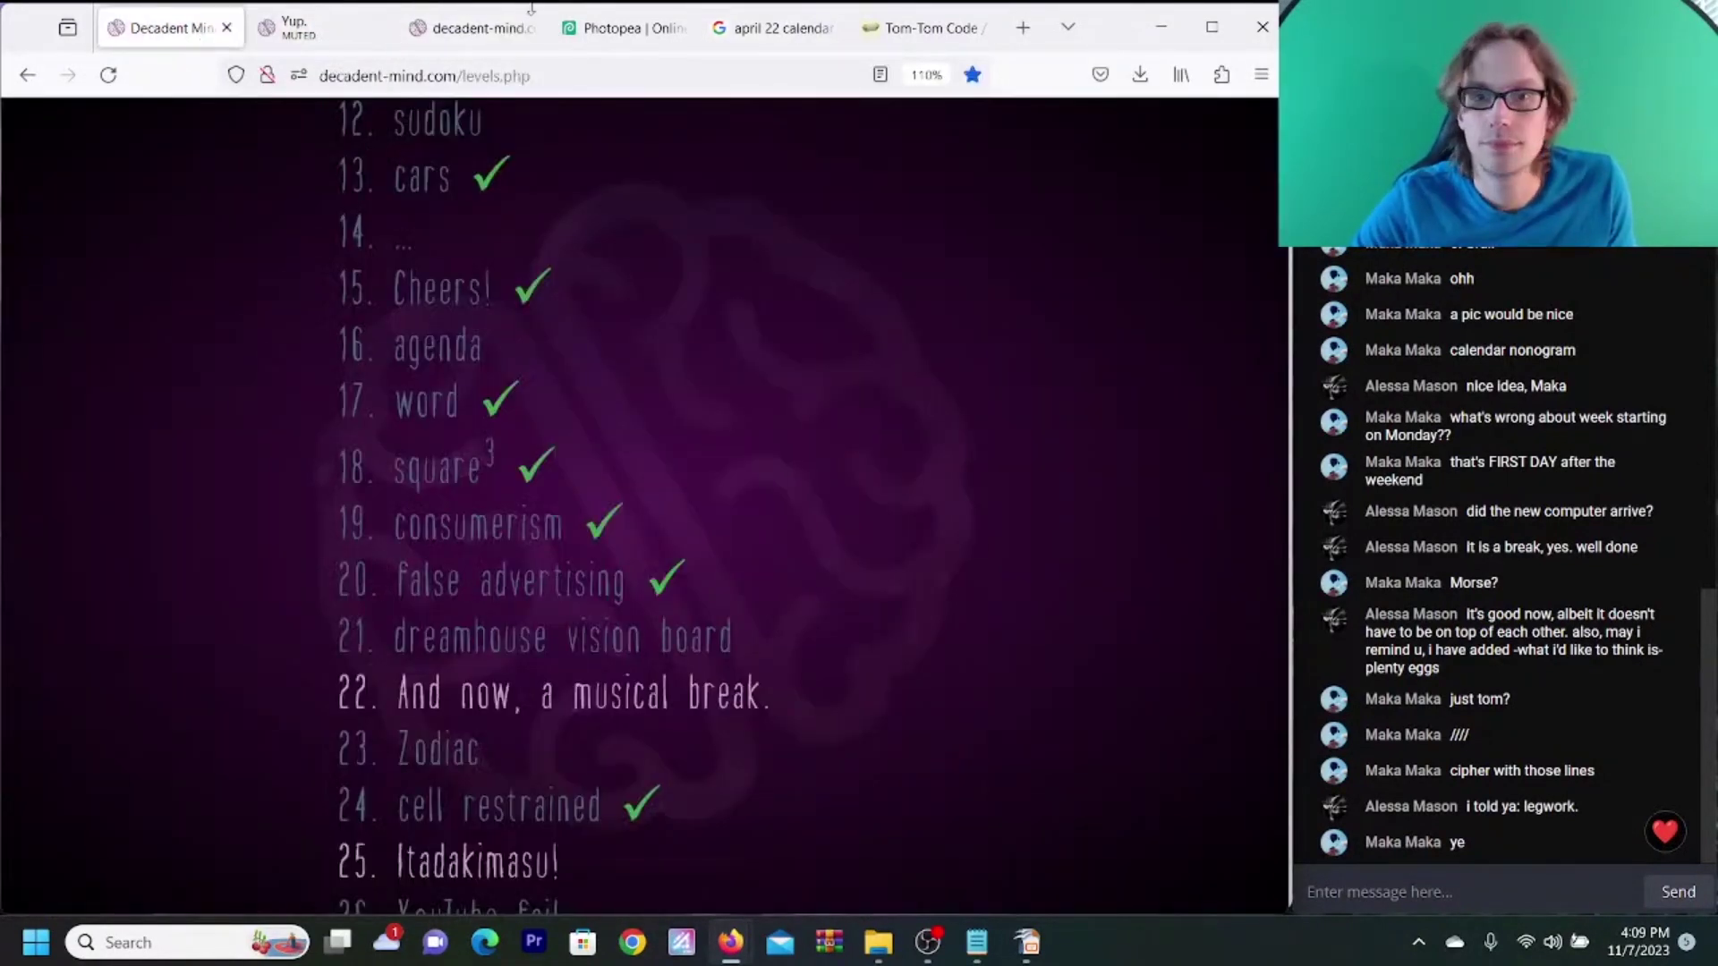
click(618, 28)
key(ctrl+t)
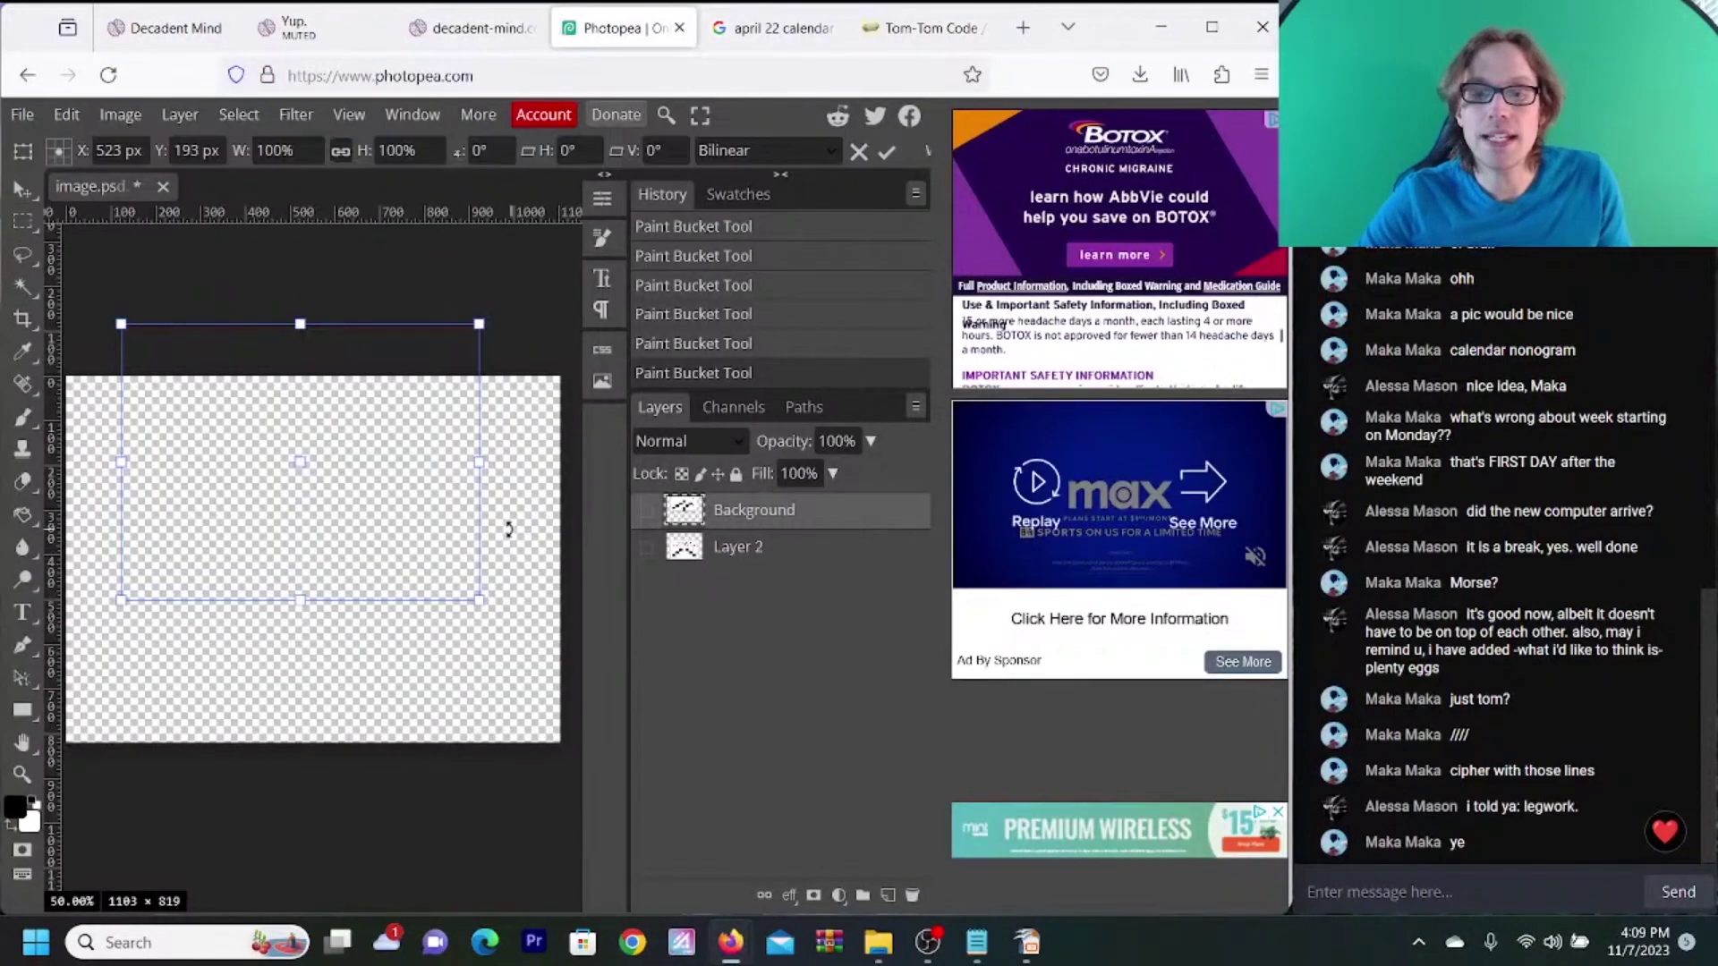
key(Return)
key(ctrl+v)
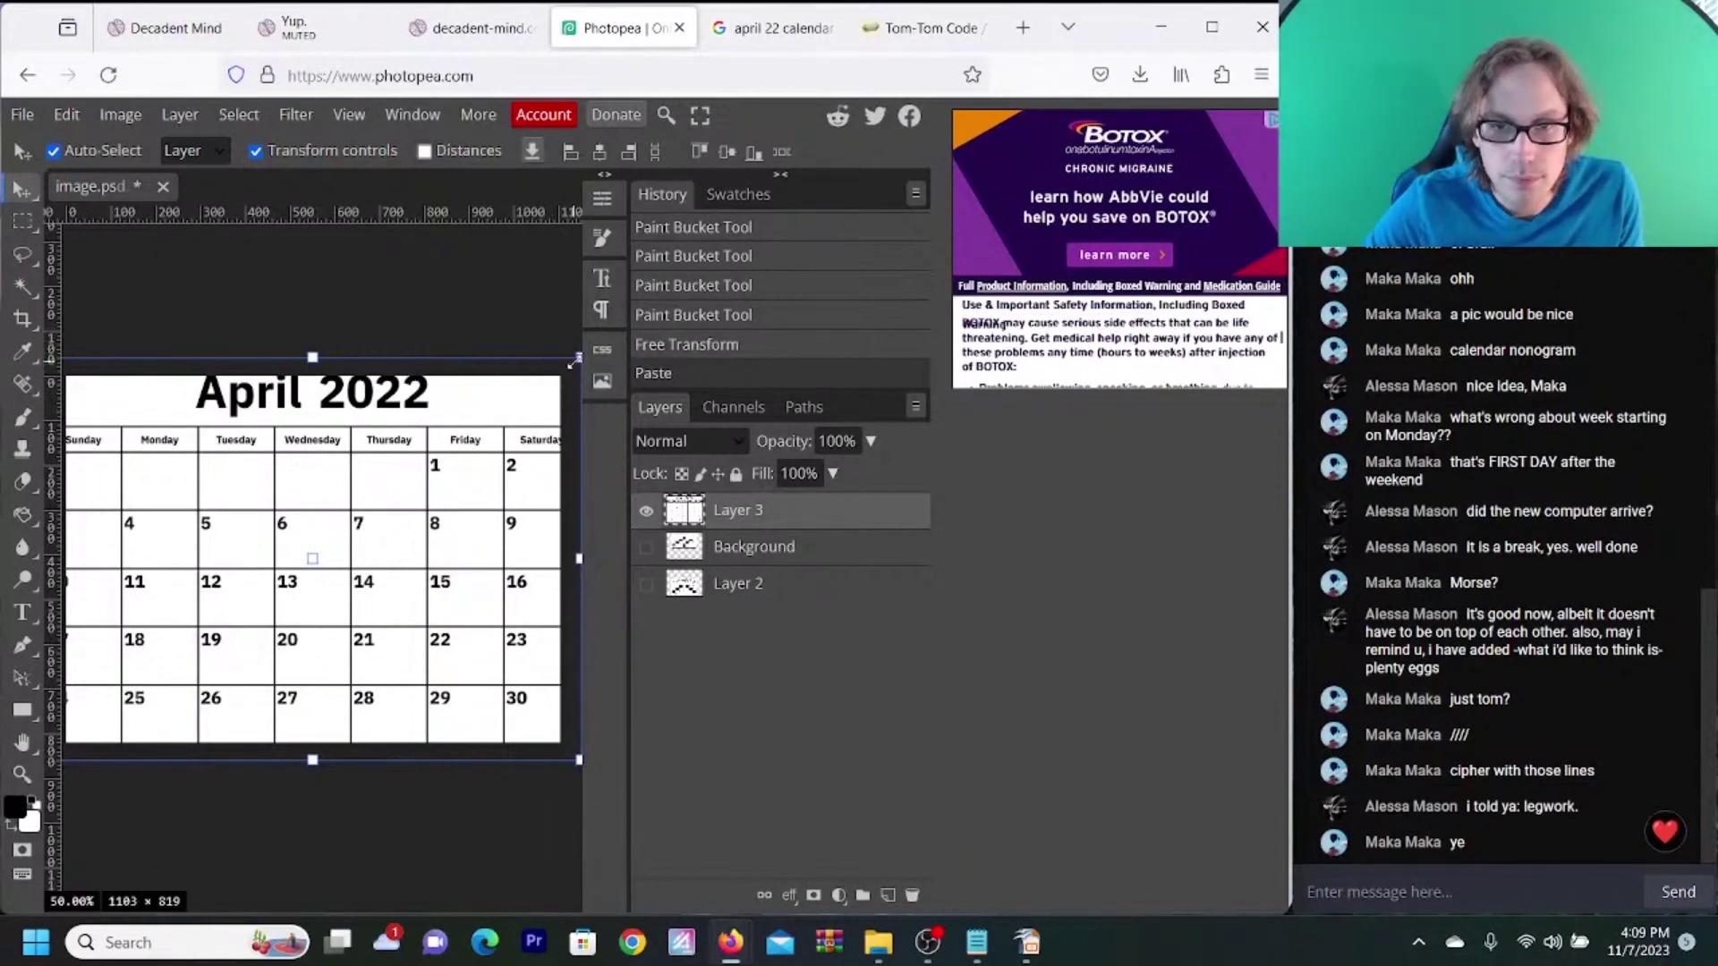
- Scale the pasted April 2022 calendar layer to 93.73% and shift it to line up with the canvas
key(ctrl+t)
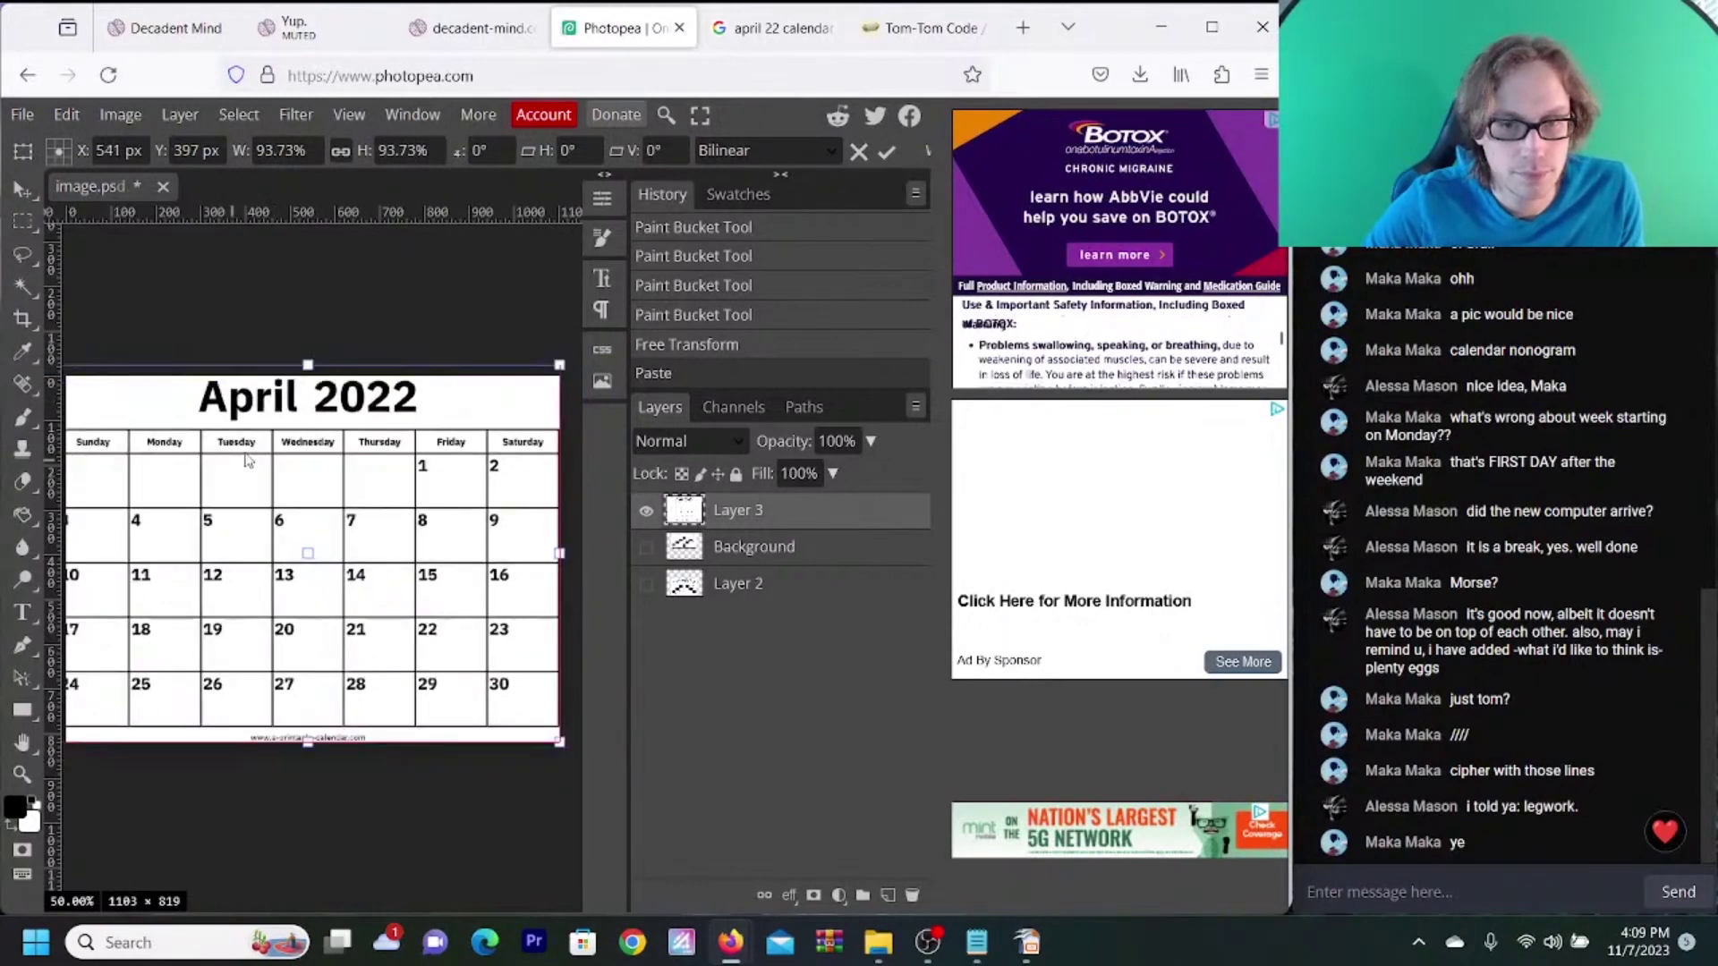
drag(223, 490, 239, 477)
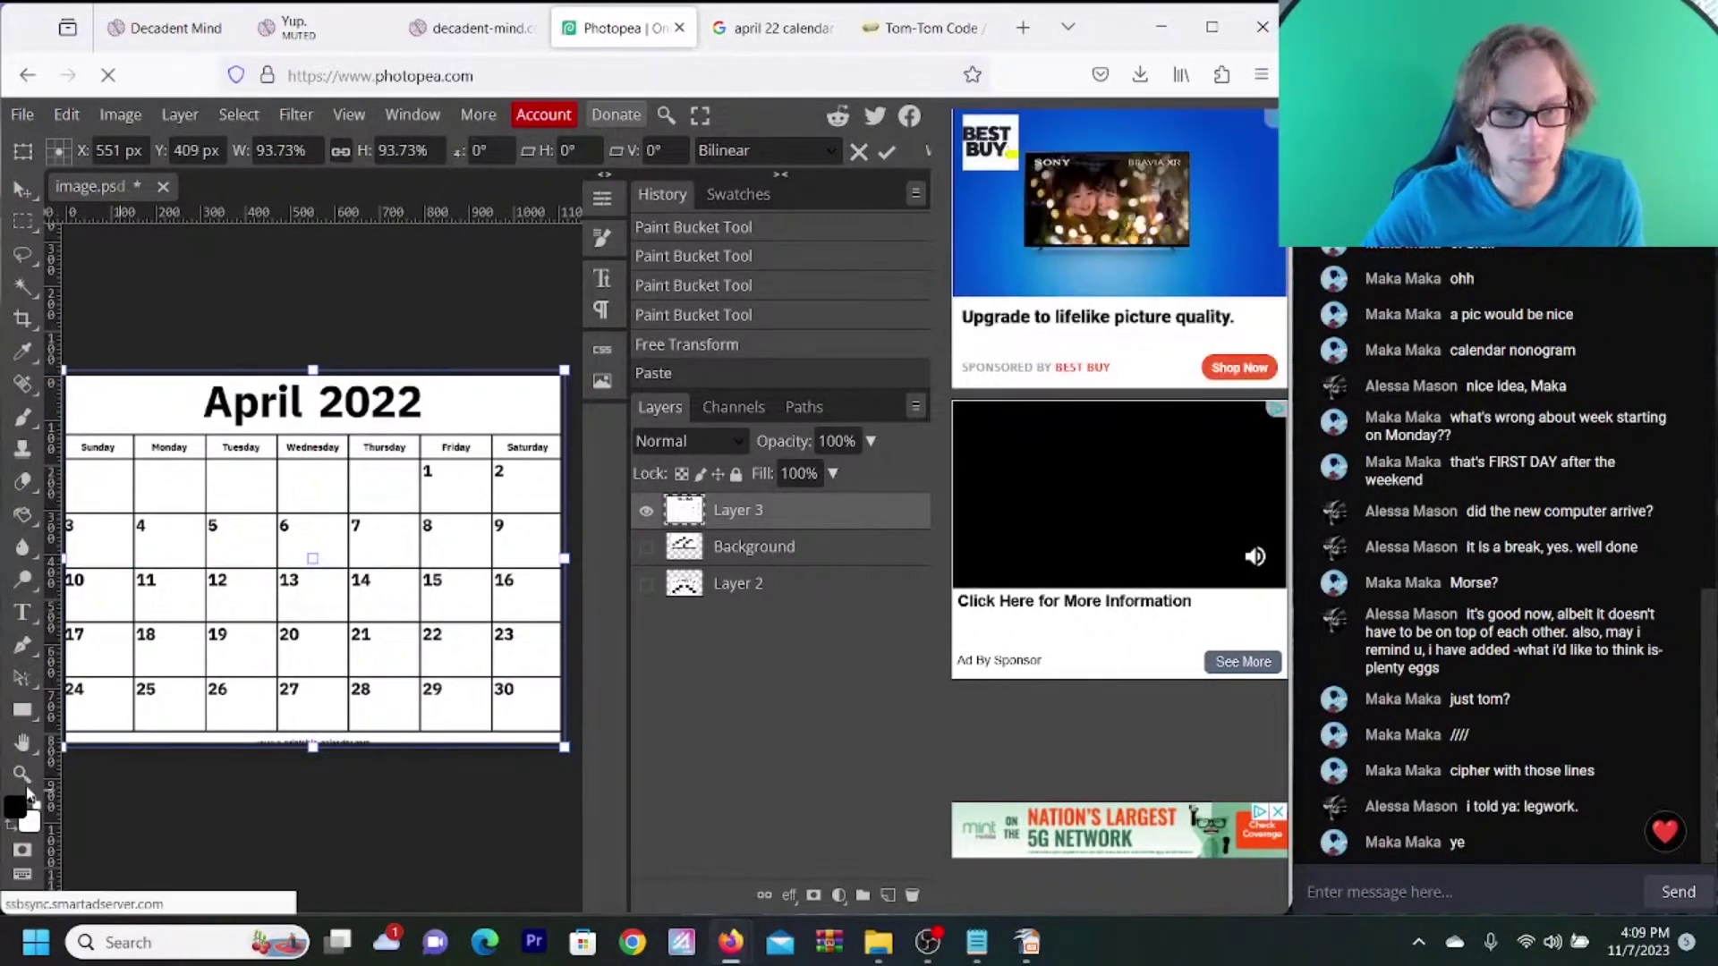
key(Return)
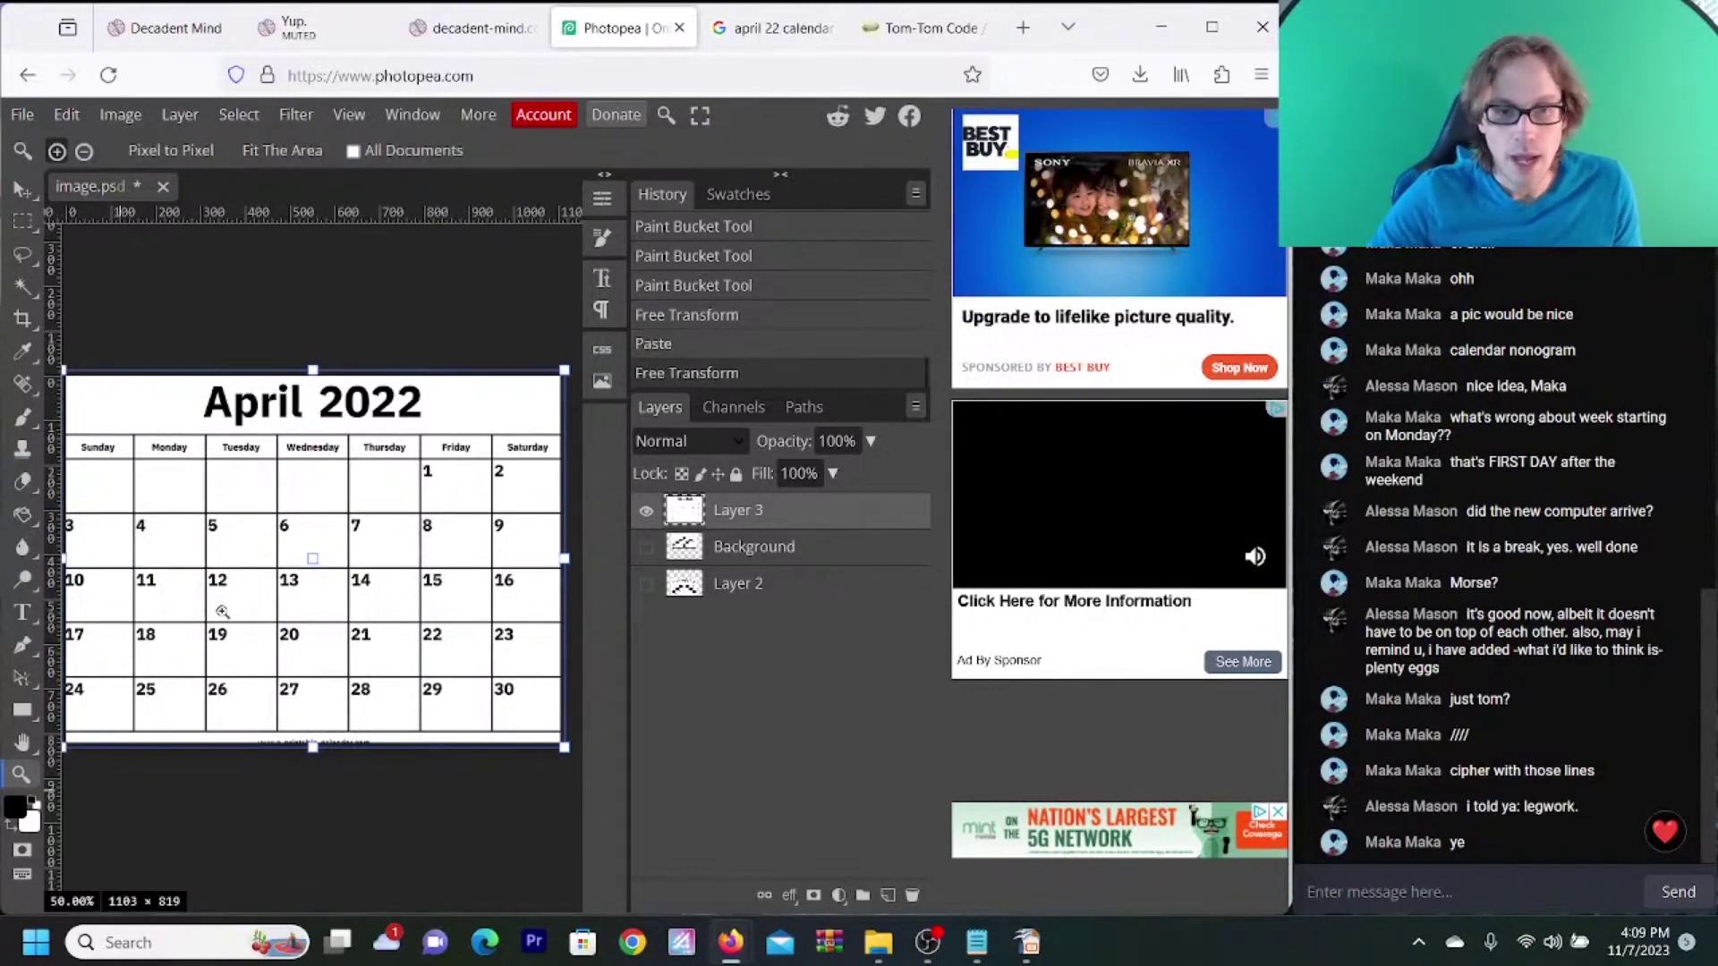
key(ctrl+minus)
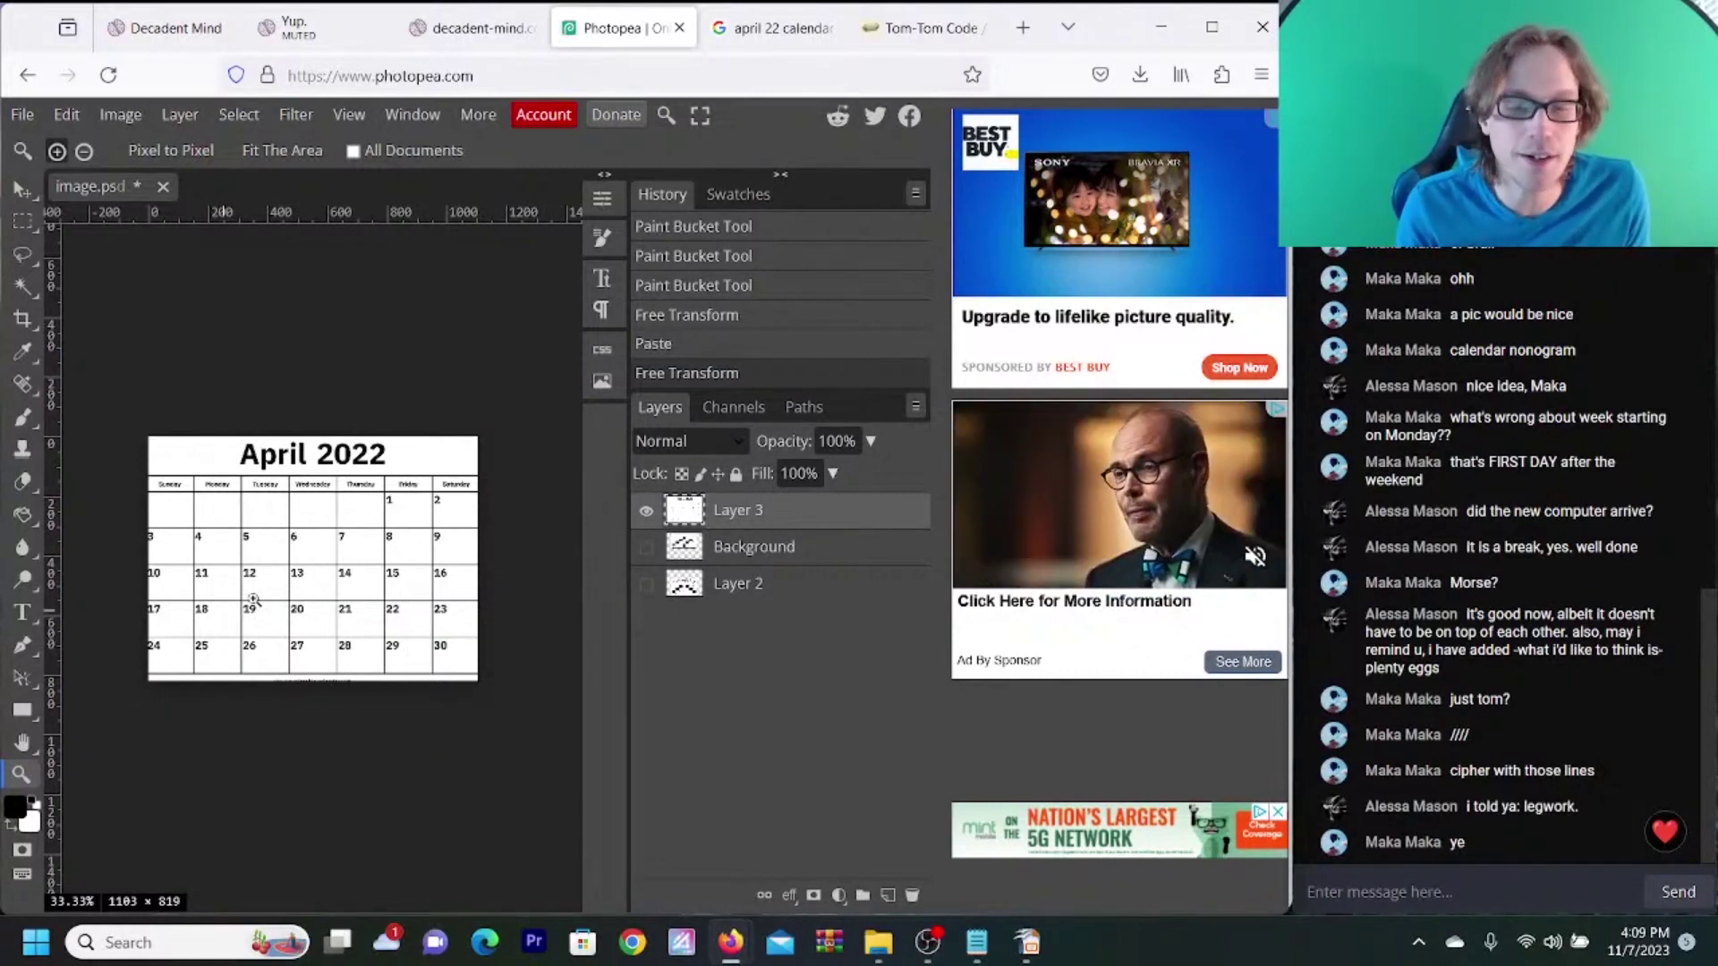
- Scale the April 2022 layer again to 96.66% and center it so the whole calendar fits inside the canvas
click(26, 195)
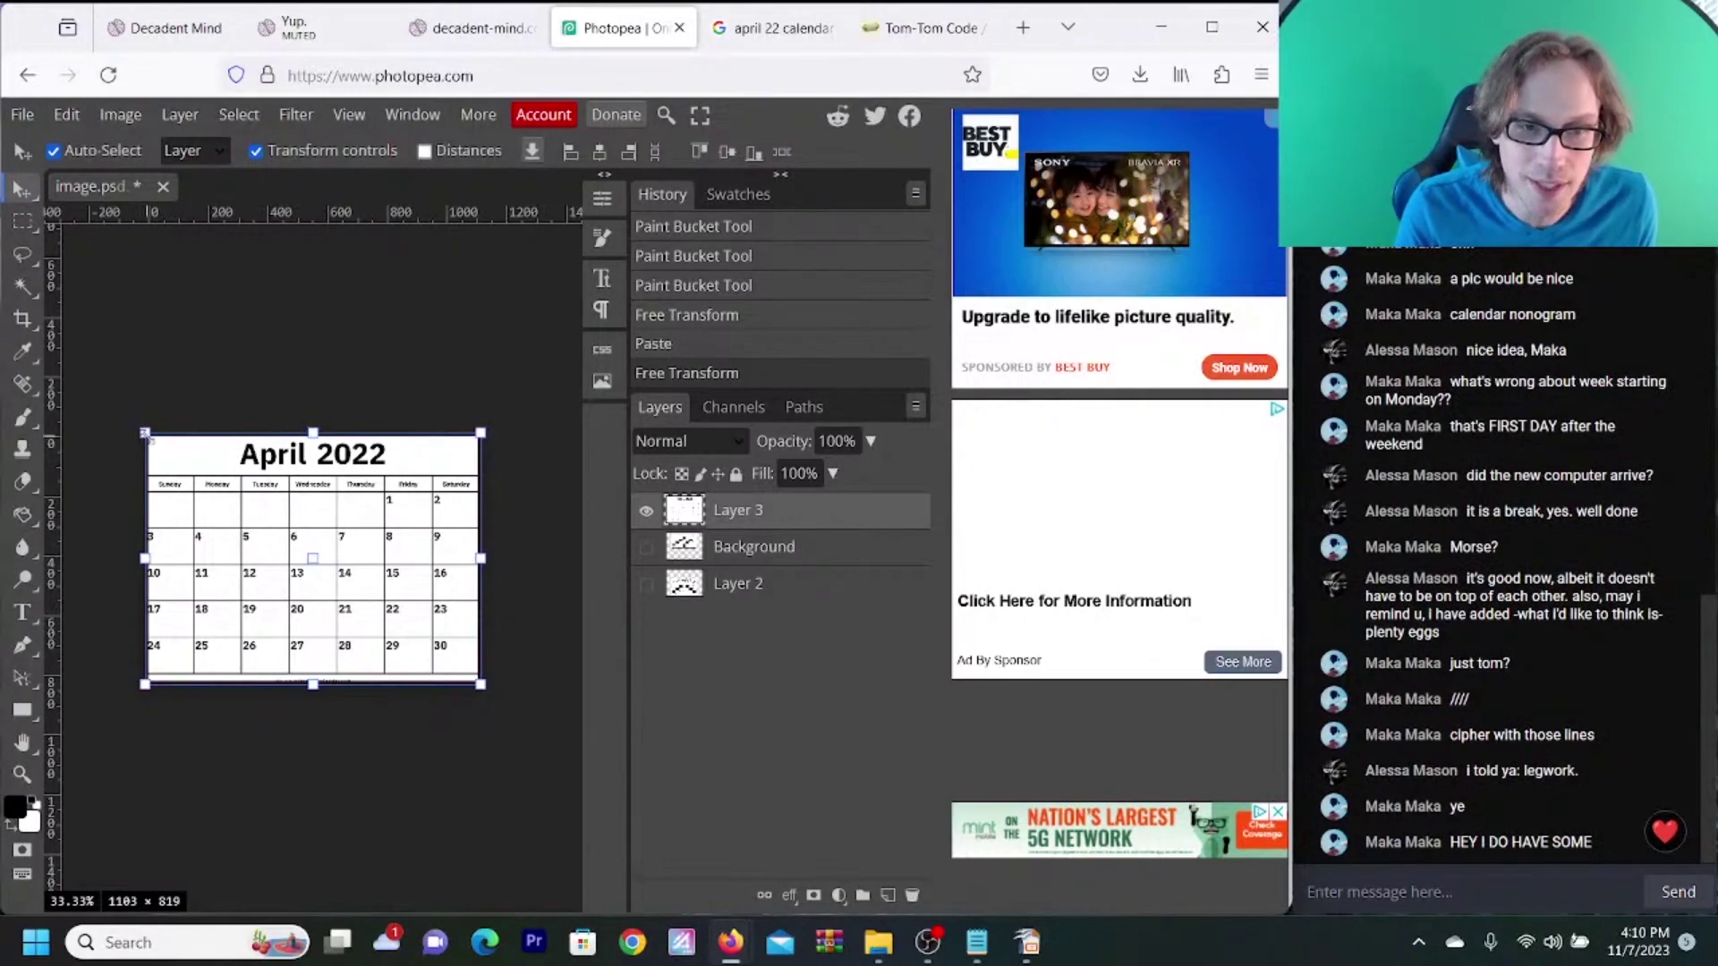
drag(147, 434, 156, 440)
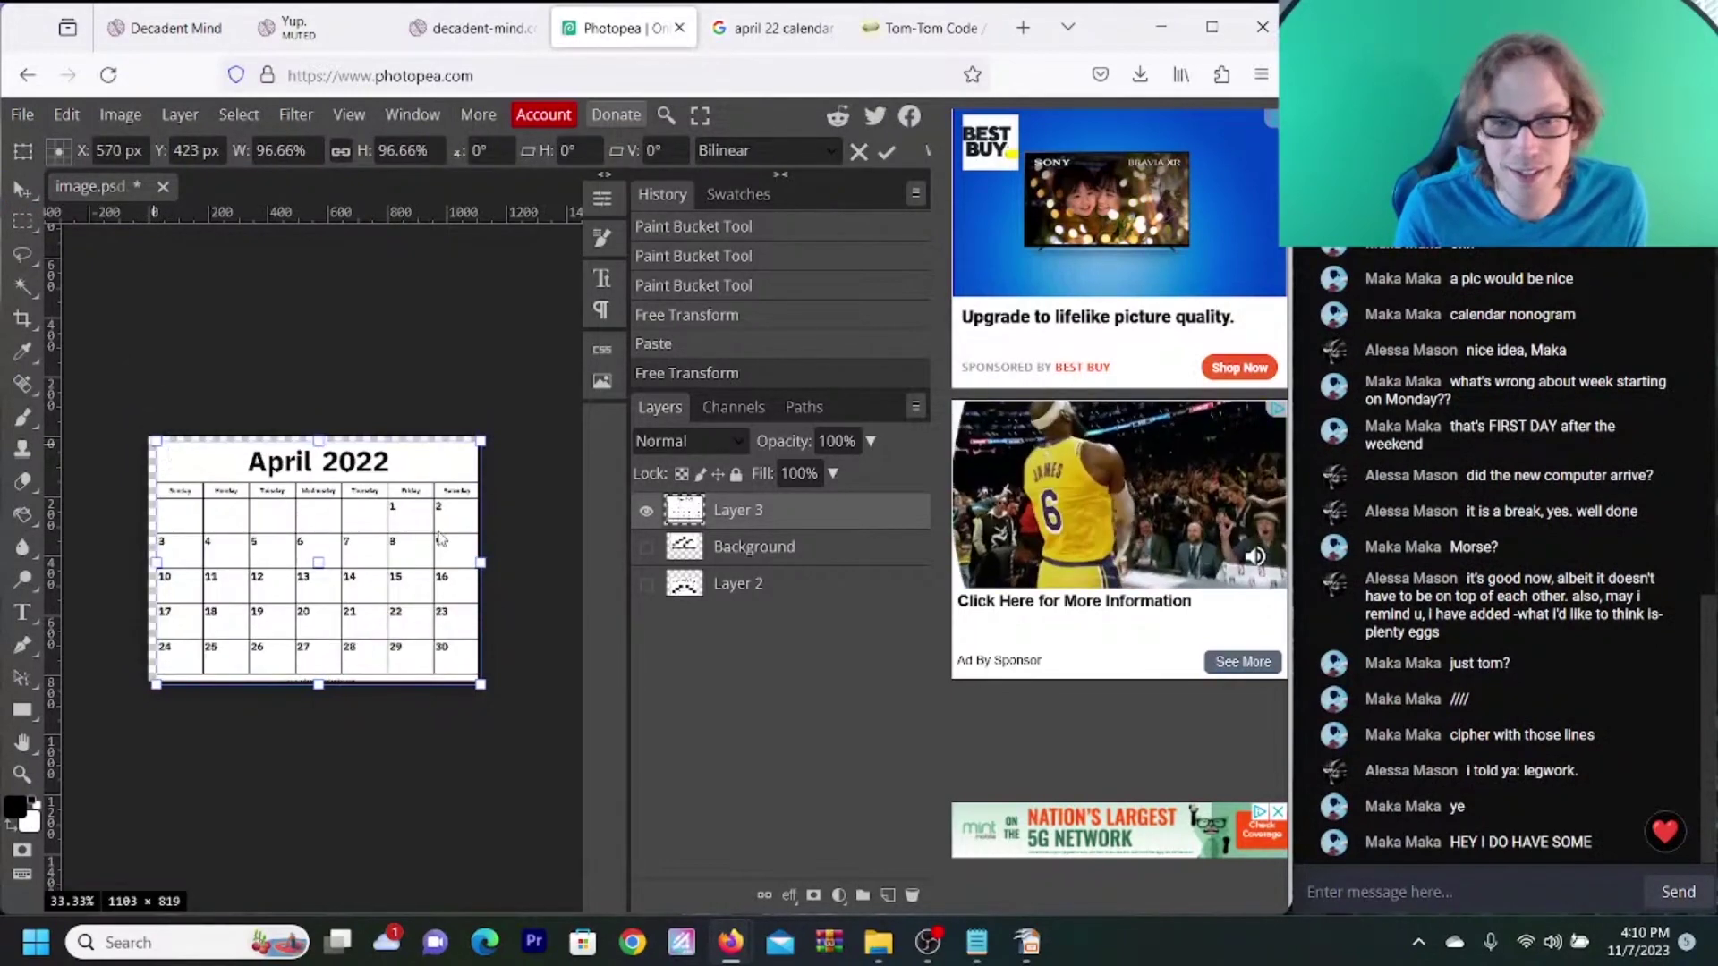
drag(426, 474, 419, 471)
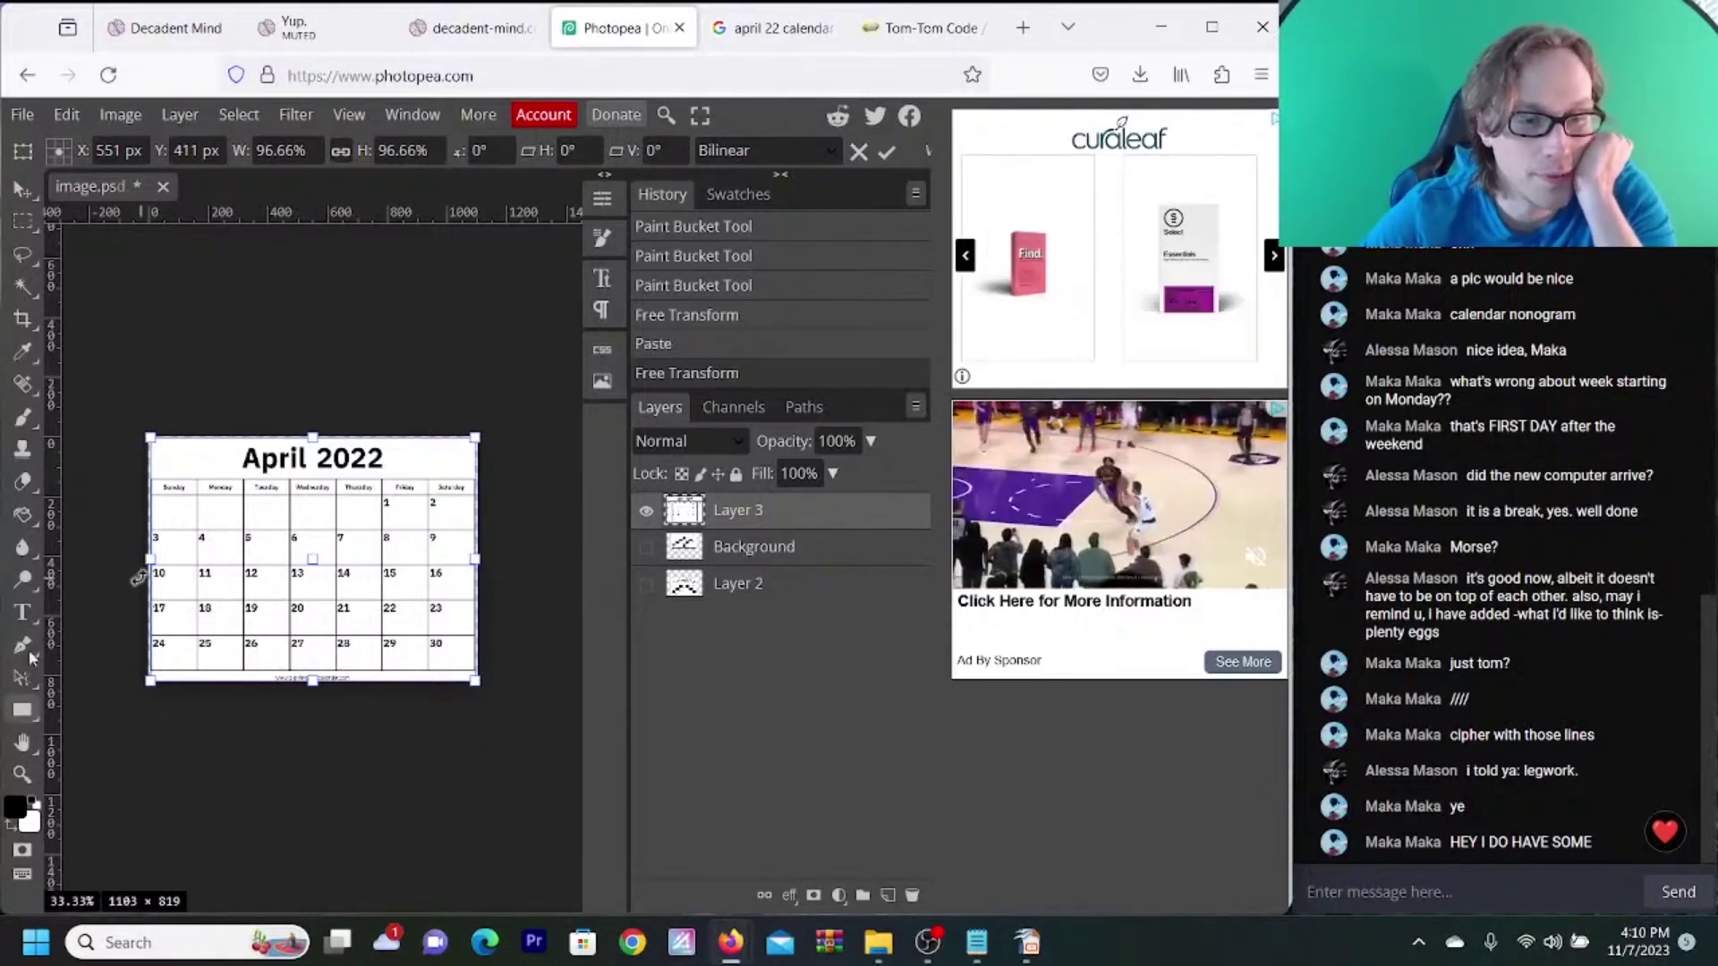
- Choose the Paint Bucket tool and check the April '22 dates in the availability list
click(34, 516)
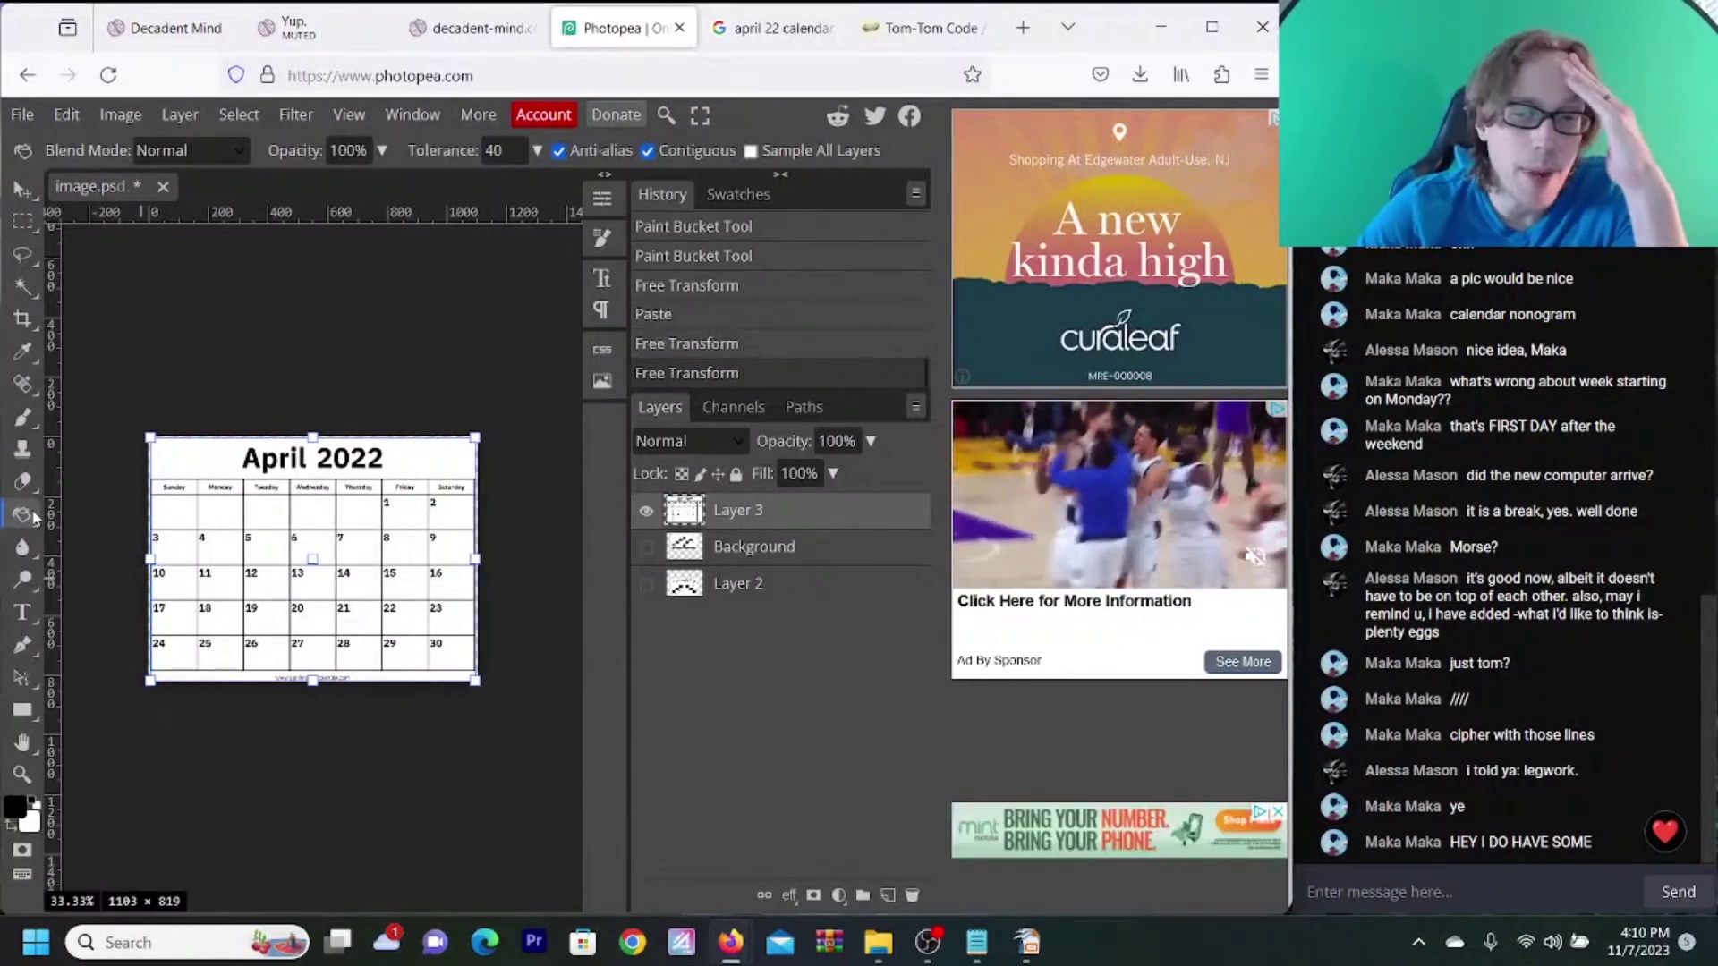
right_click(34, 517)
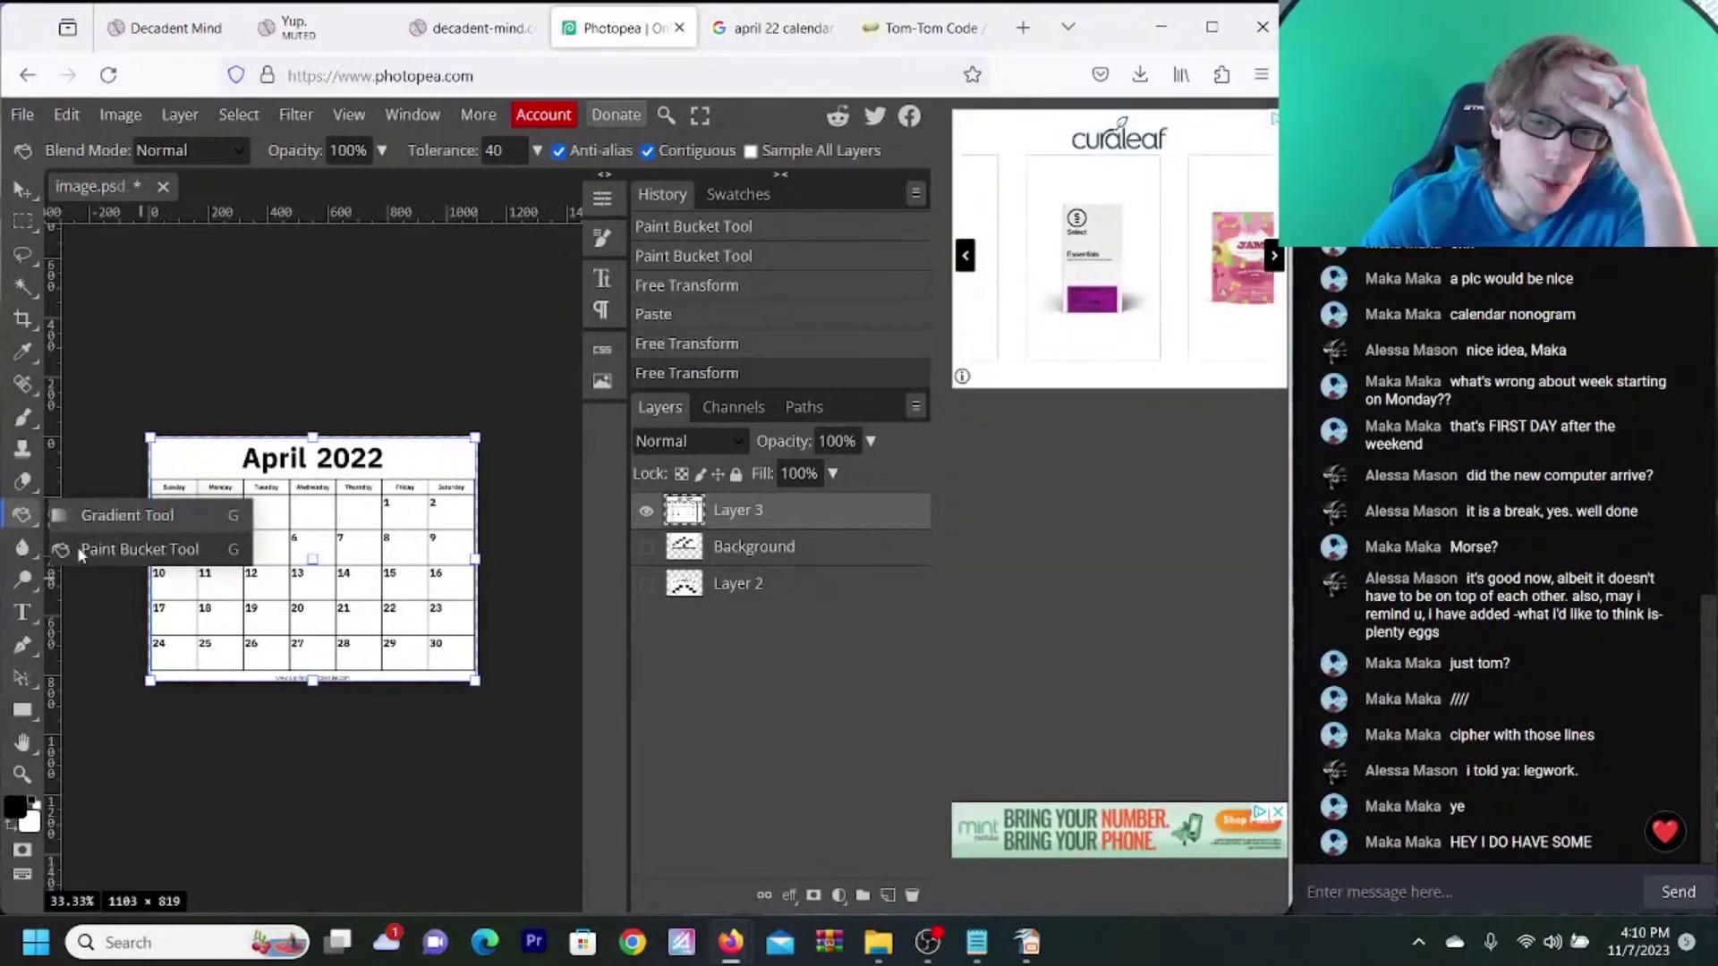
click(471, 34)
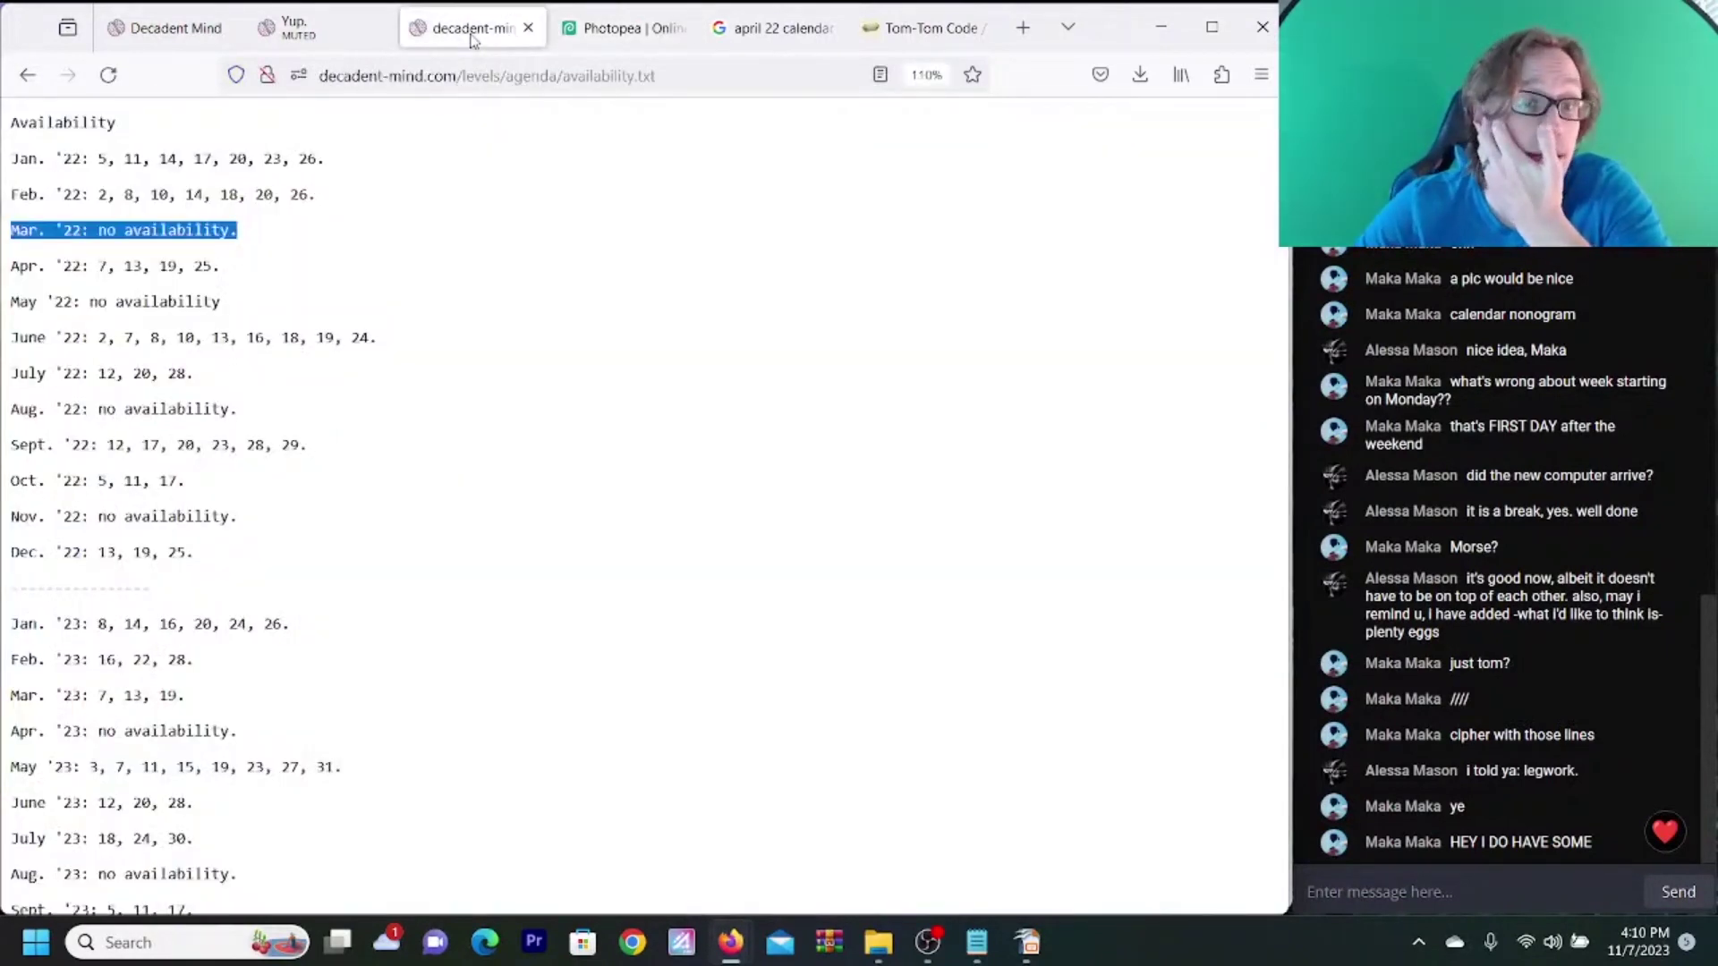
click(631, 29)
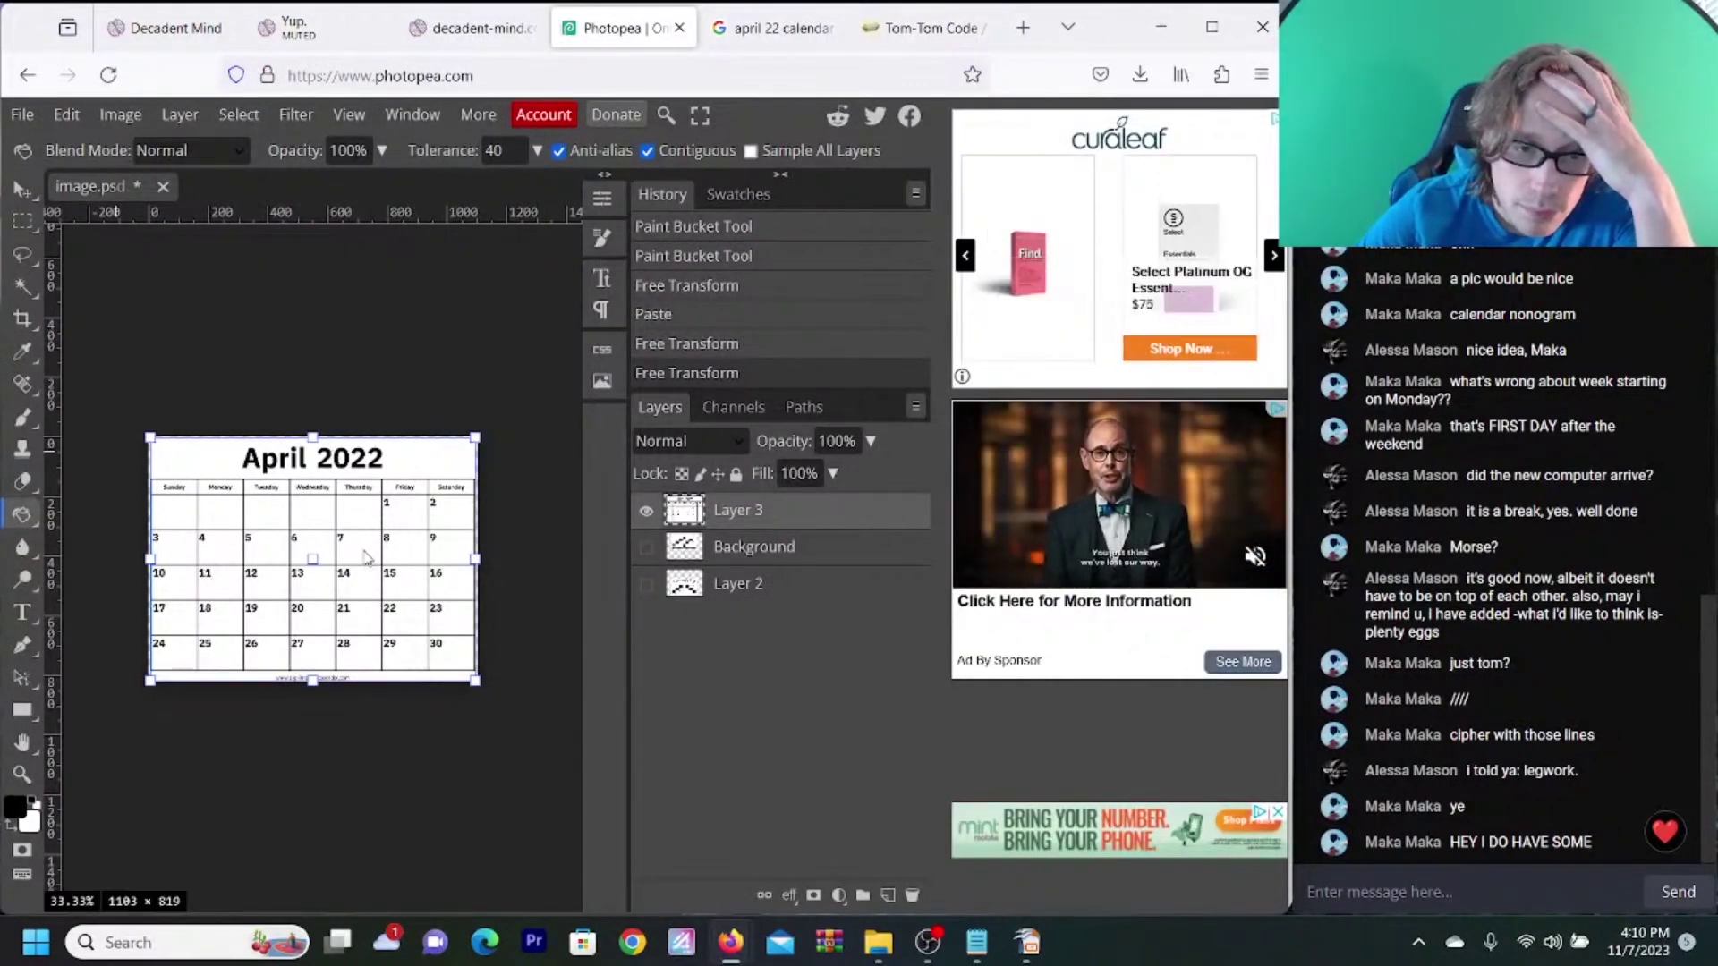
- Switch to dCode's Tom Tom Code decoder and decrypt a single "/"
click(744, 45)
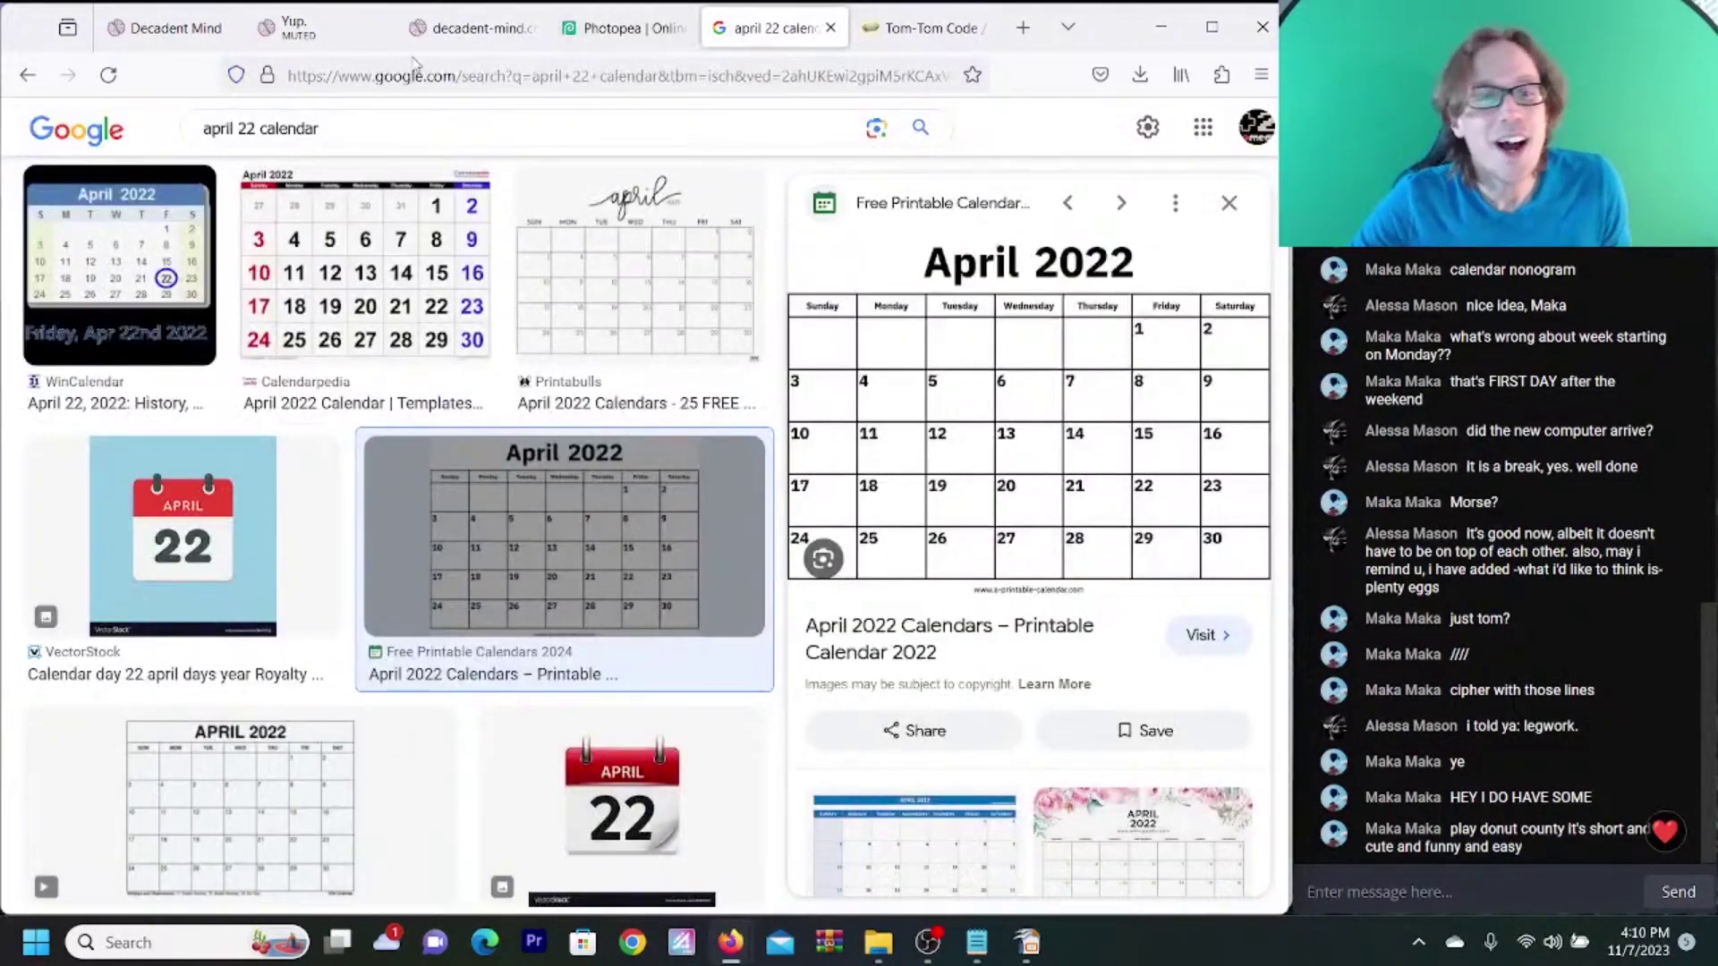
click(201, 40)
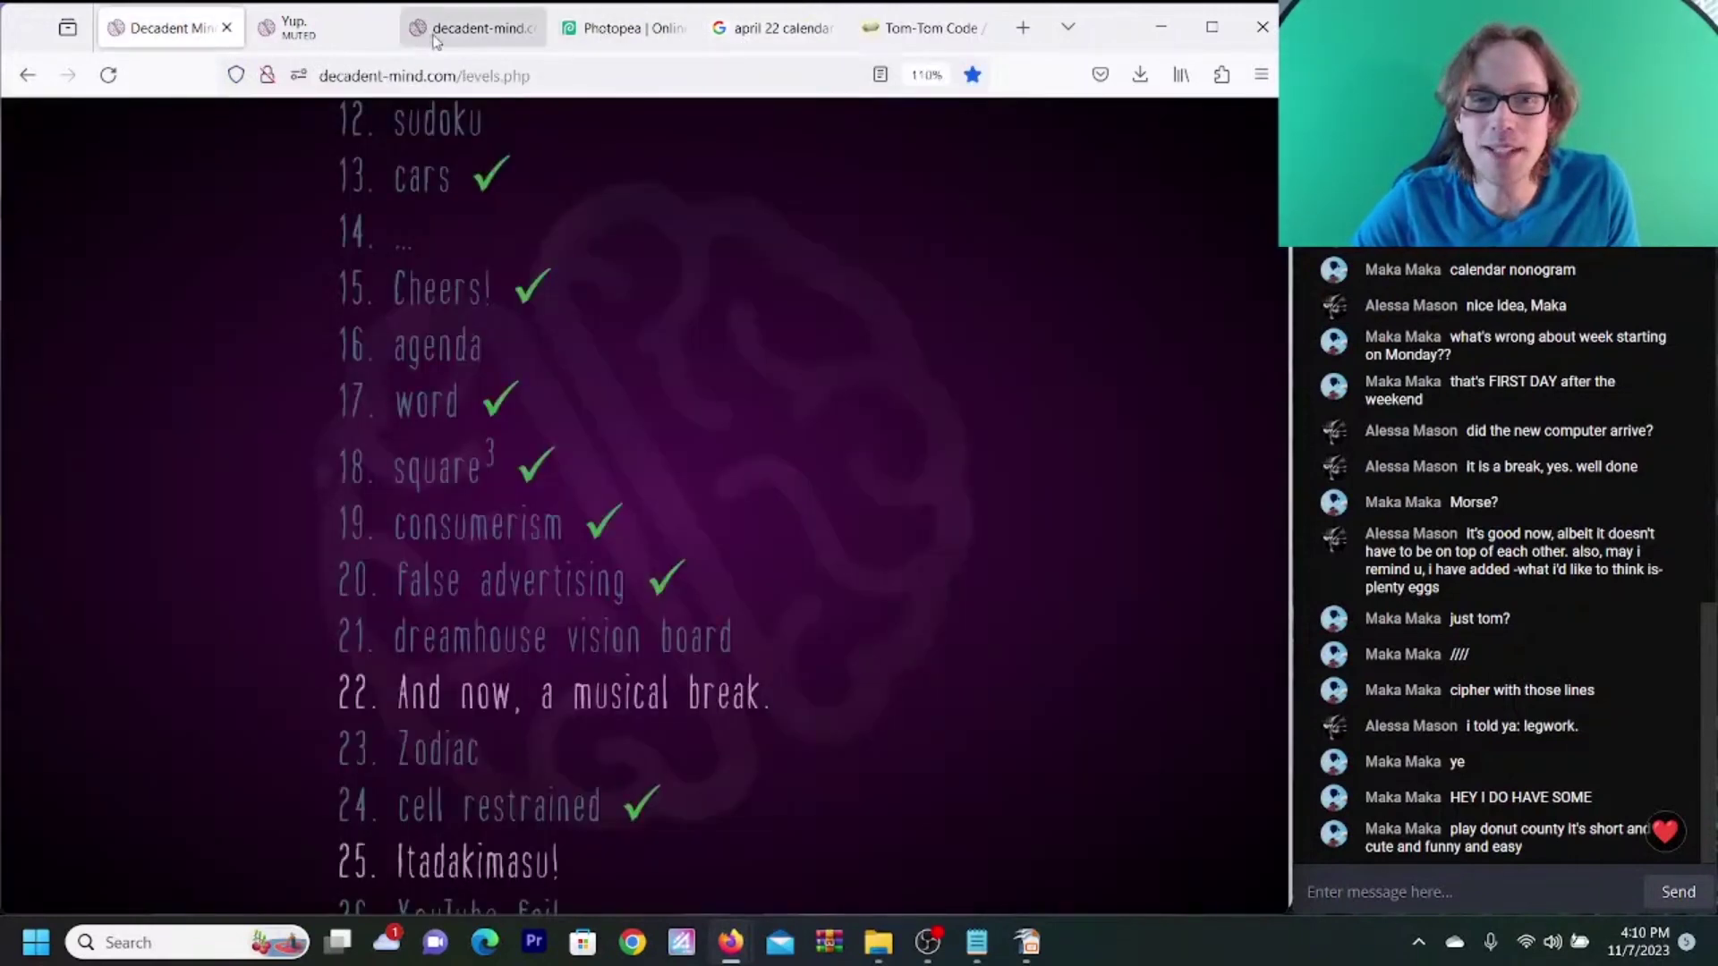
click(387, 38)
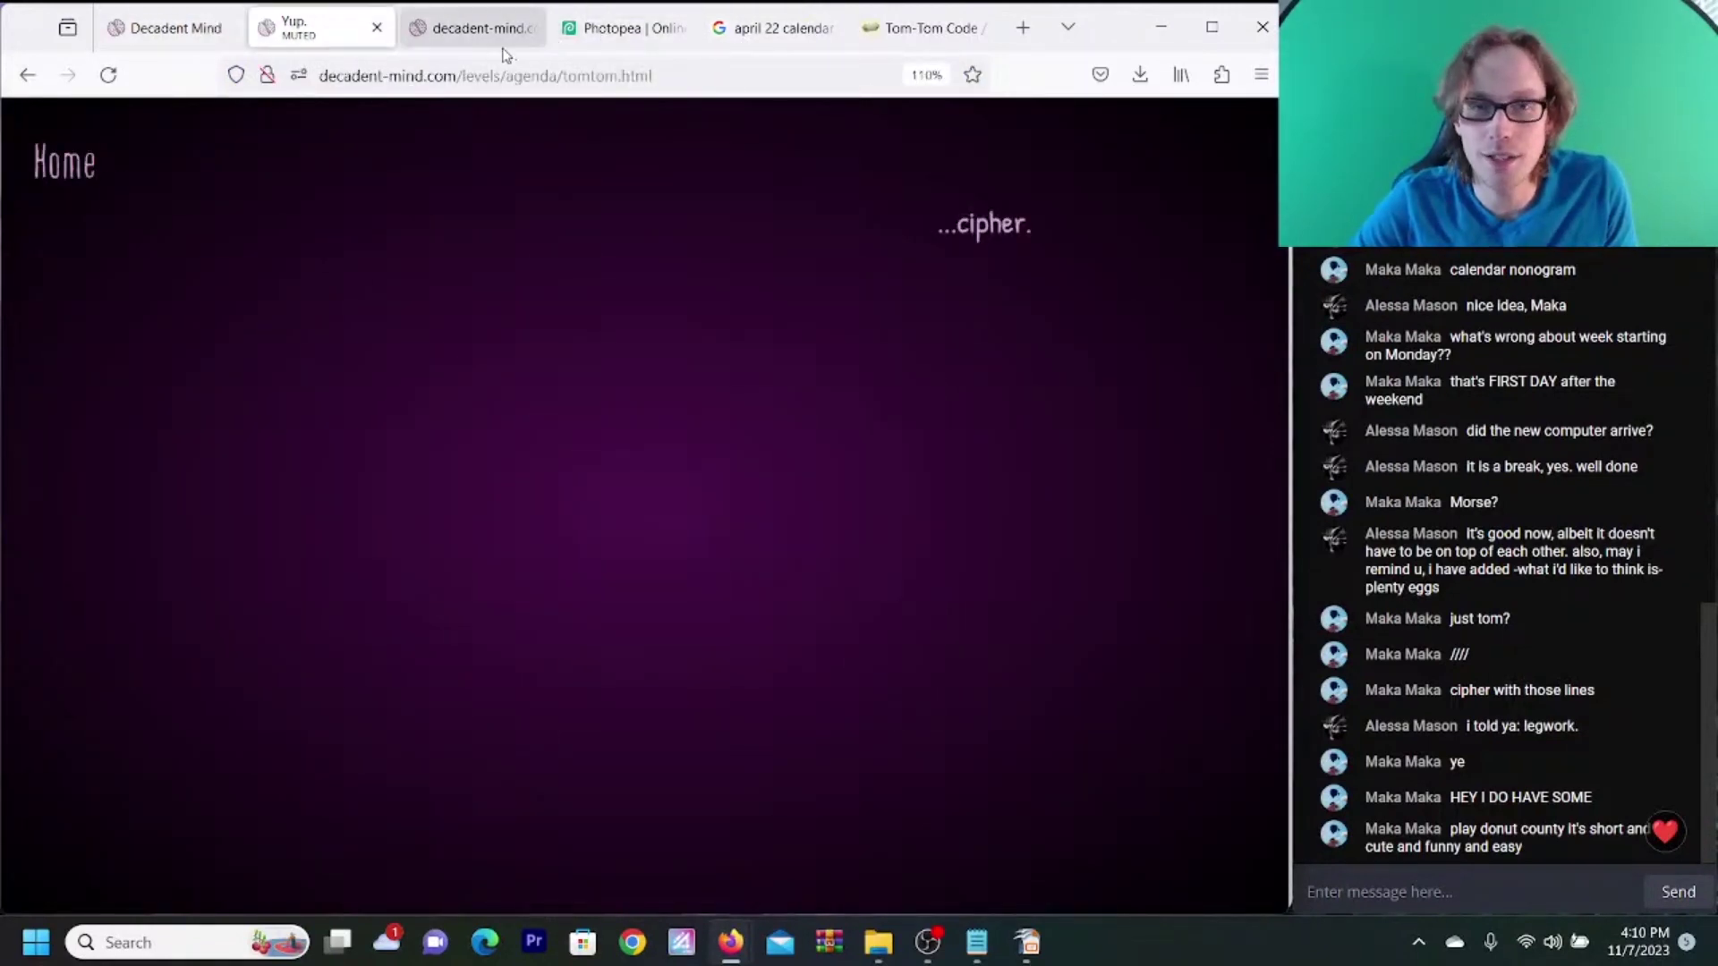
click(930, 27)
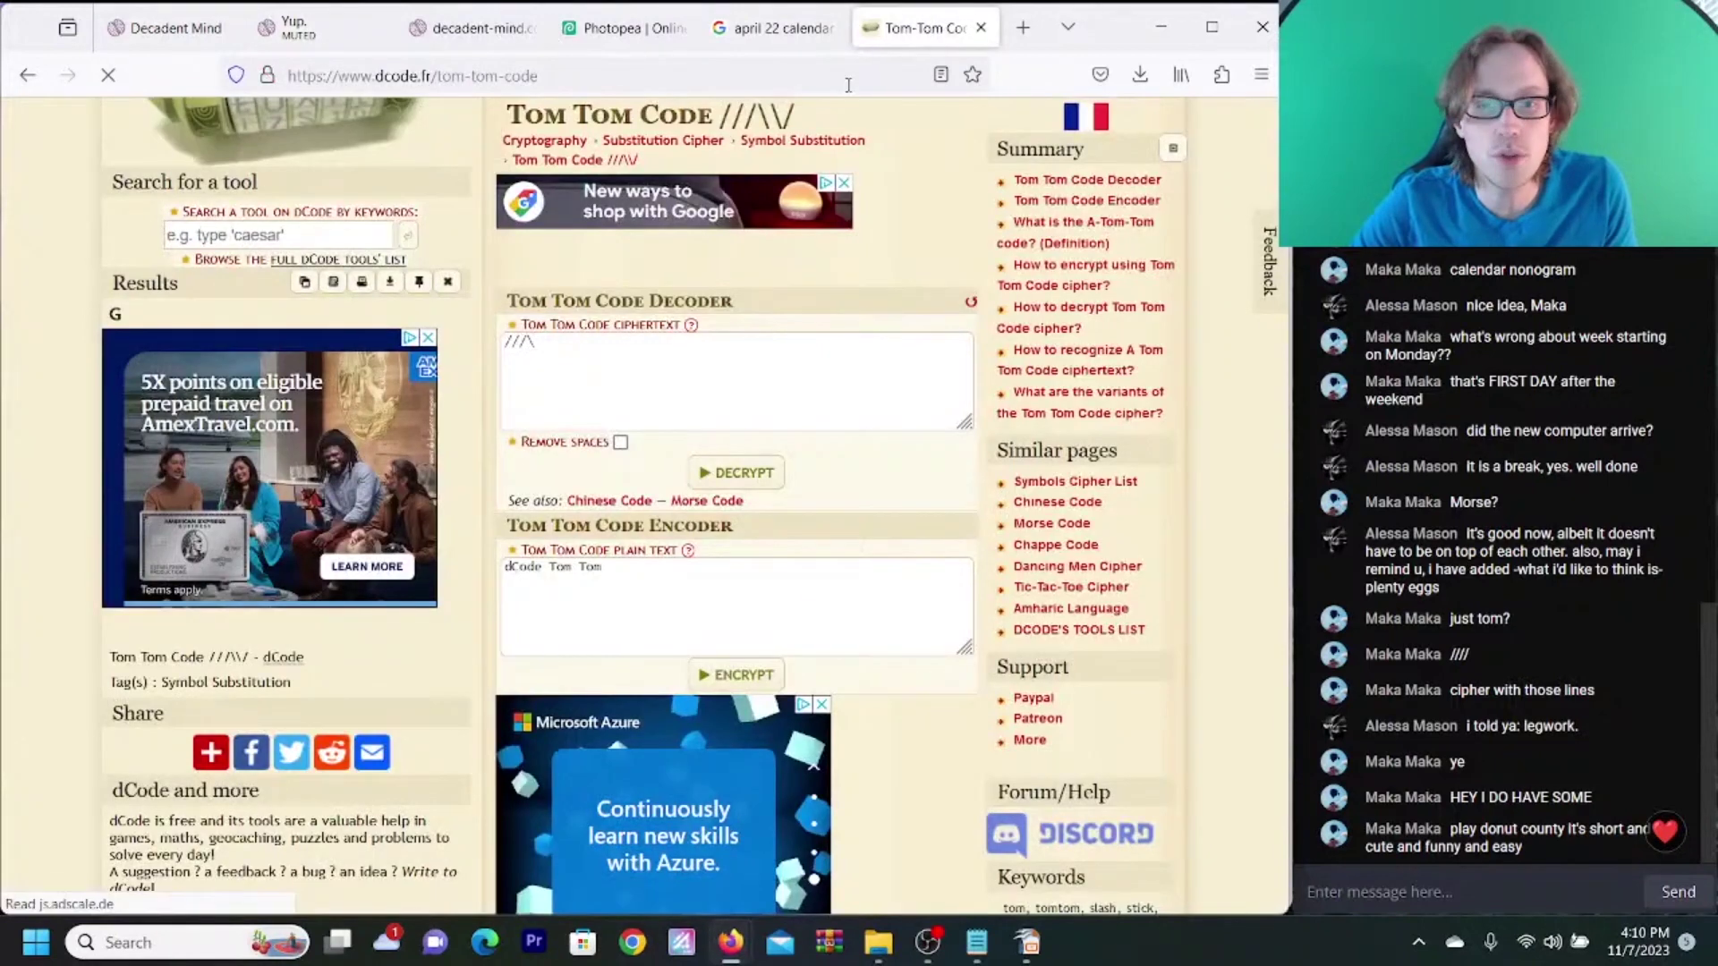
click(550, 345)
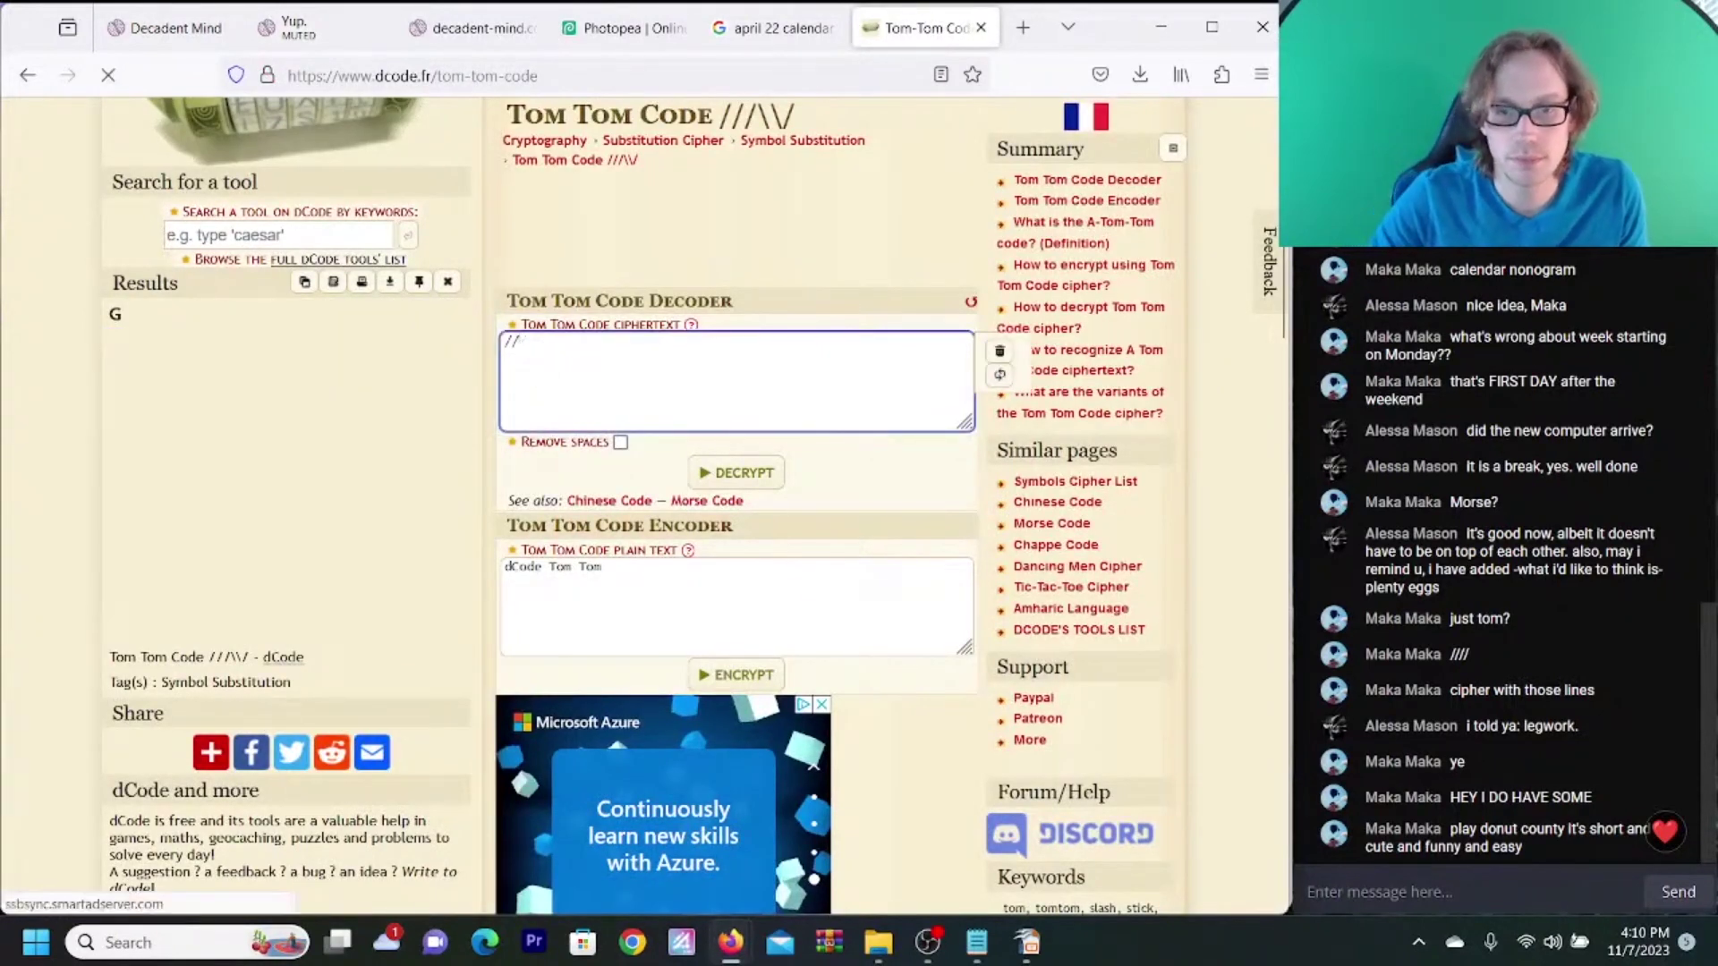
text(/)
click(736, 472)
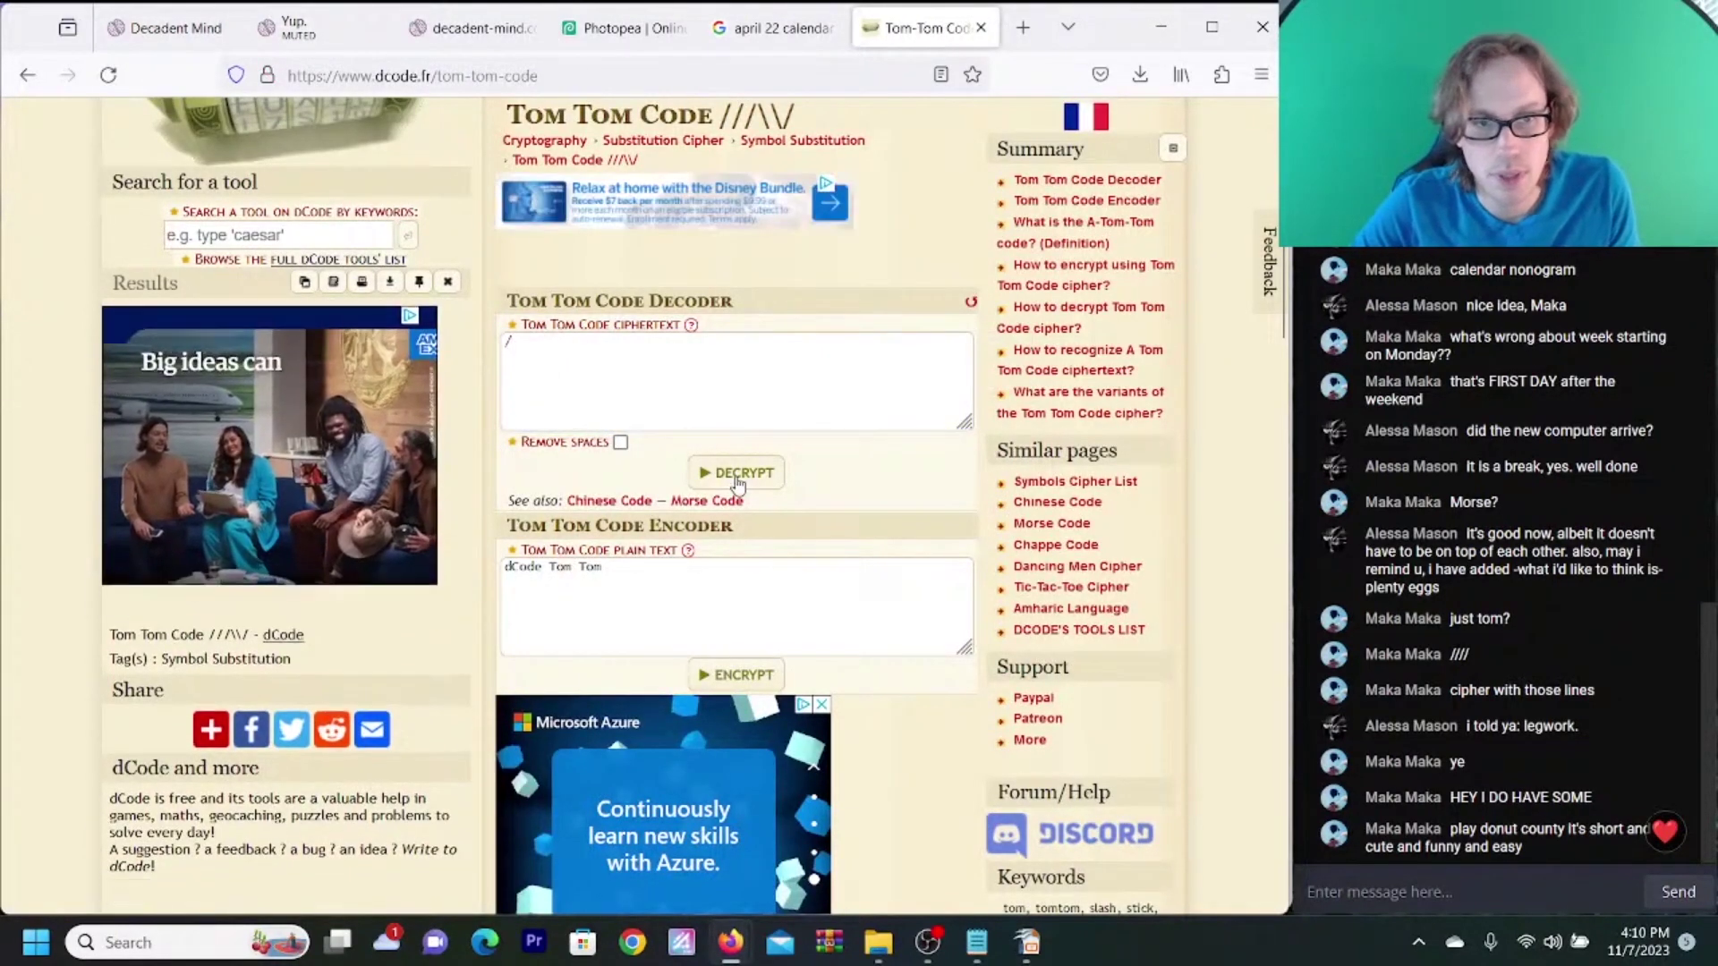
- Switch to Notepad and note the decoded letters "GA" on a new line below "adernwreu"
key(alt+Tab)
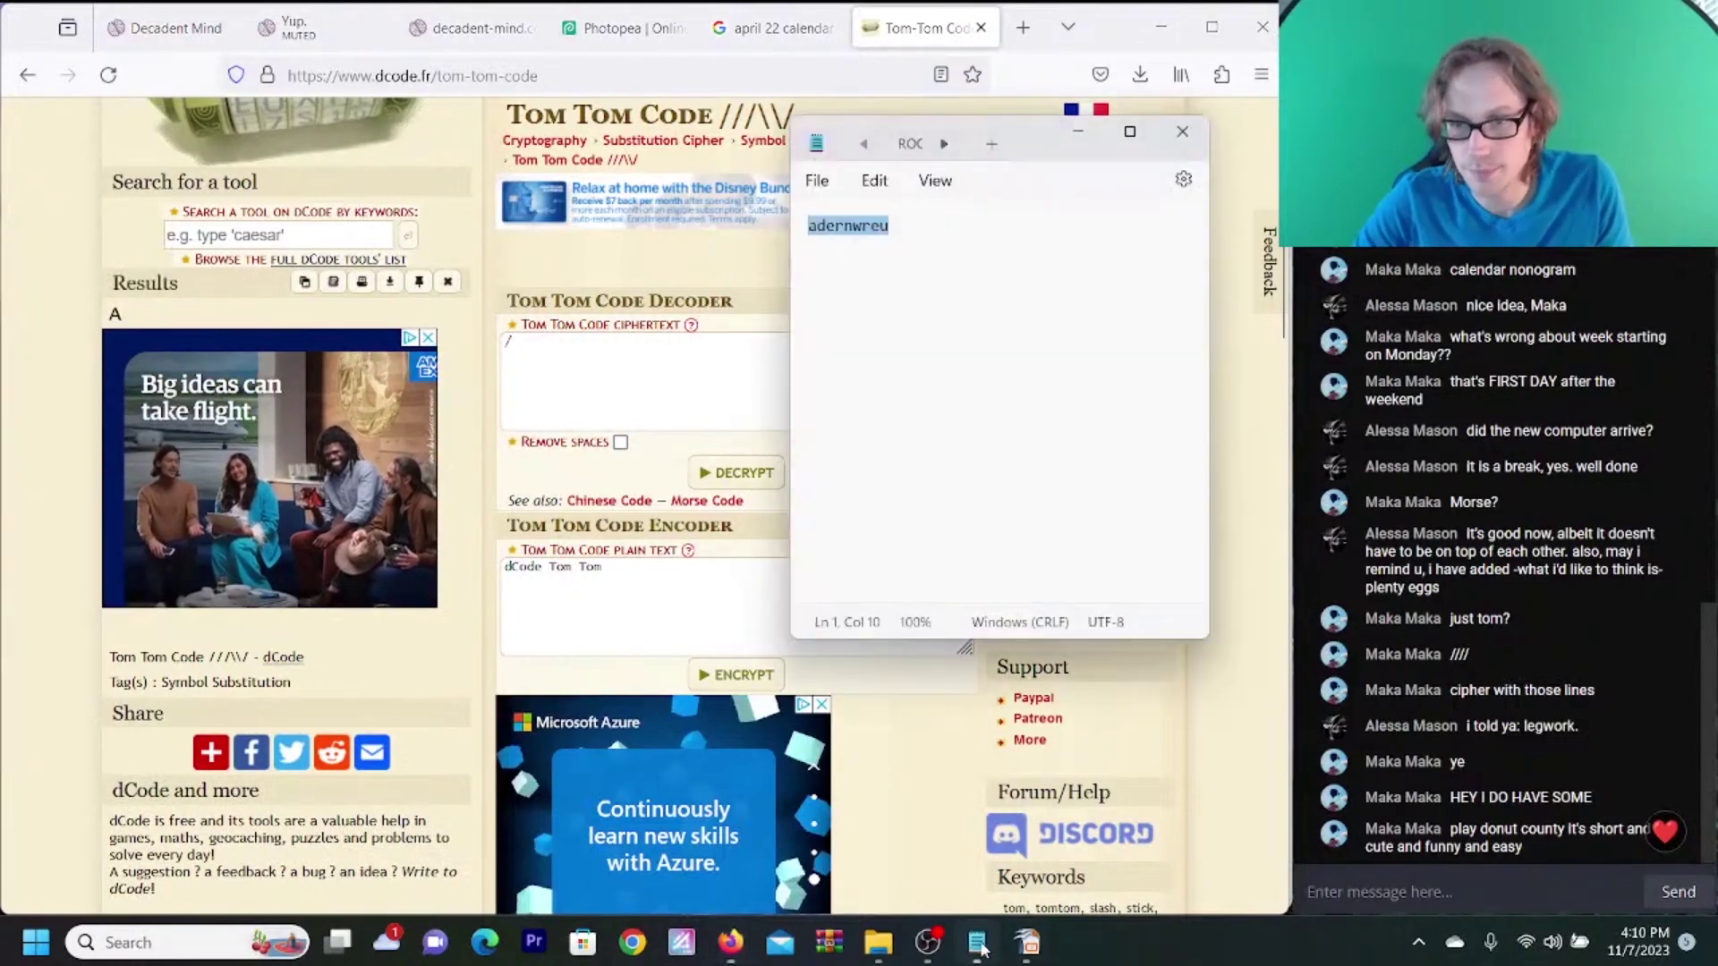
click(868, 280)
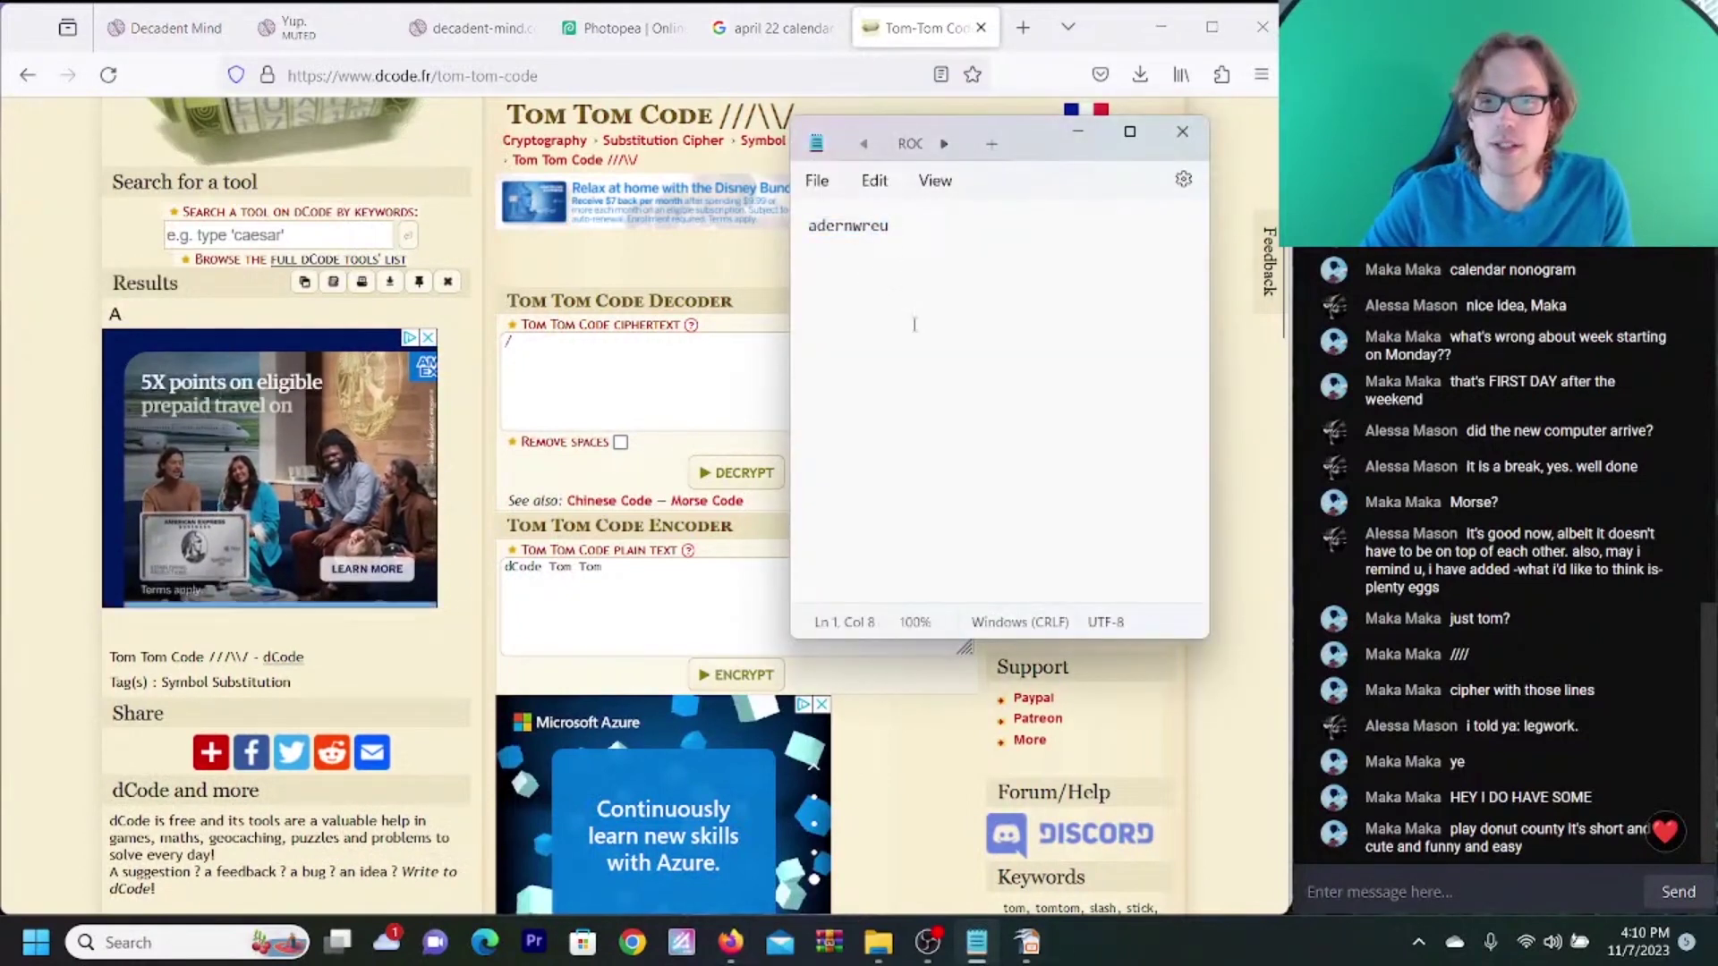
key(End)
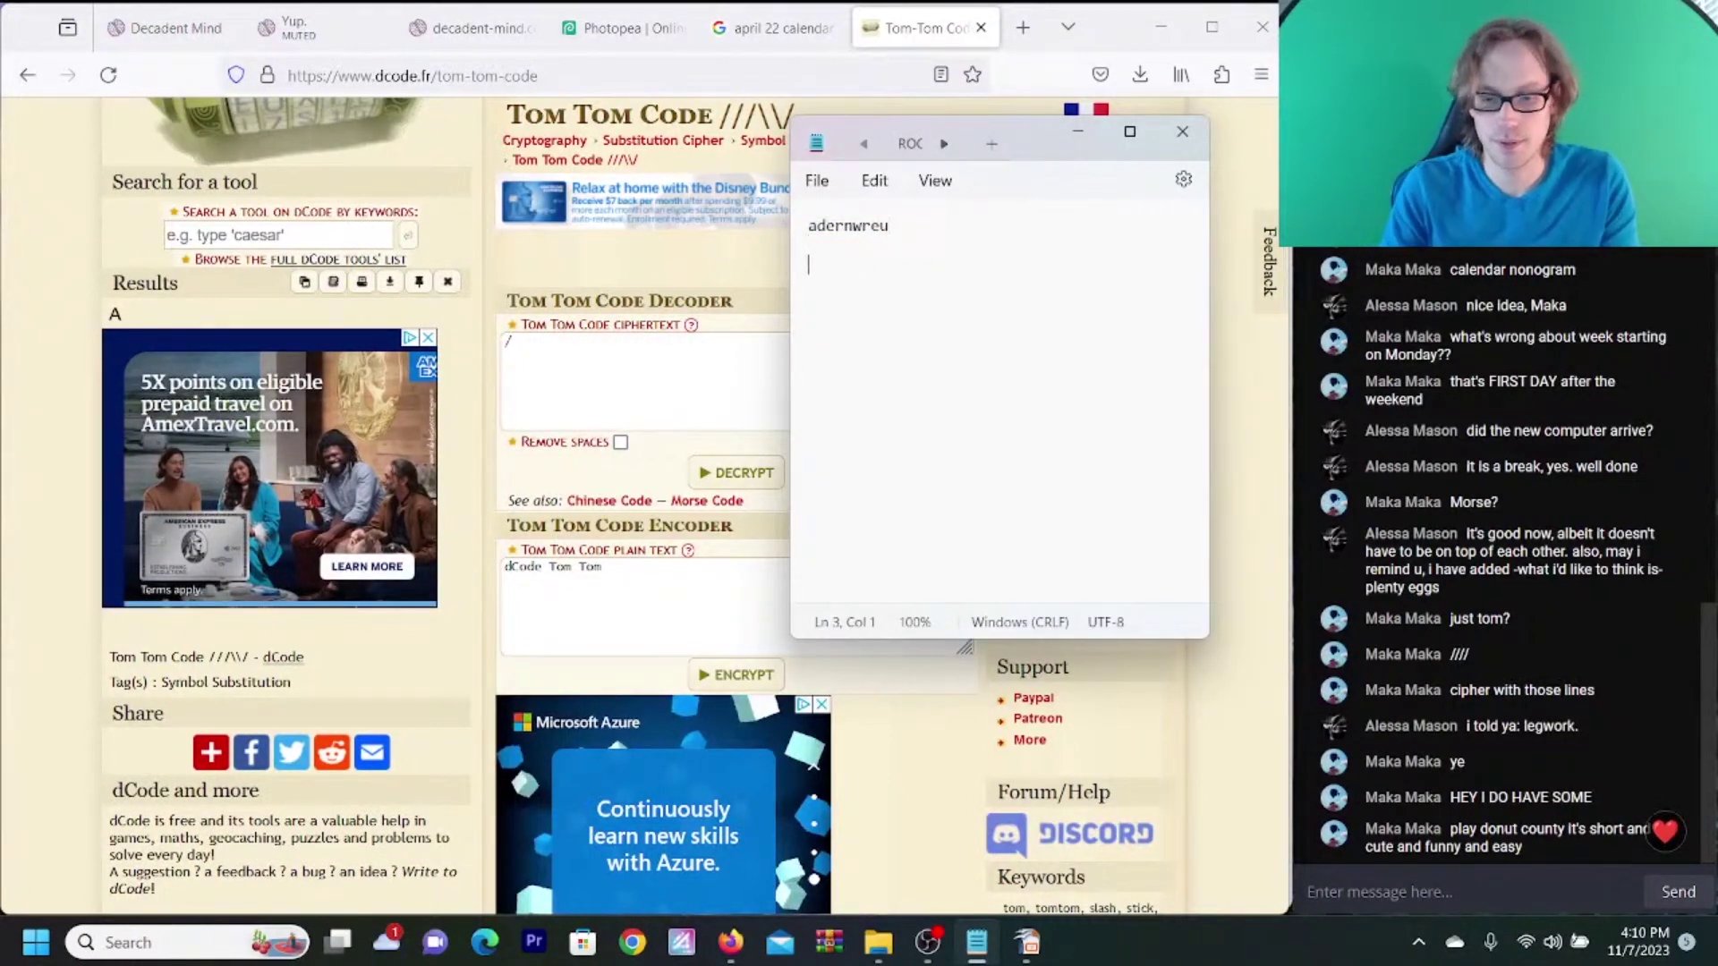
text(GA)
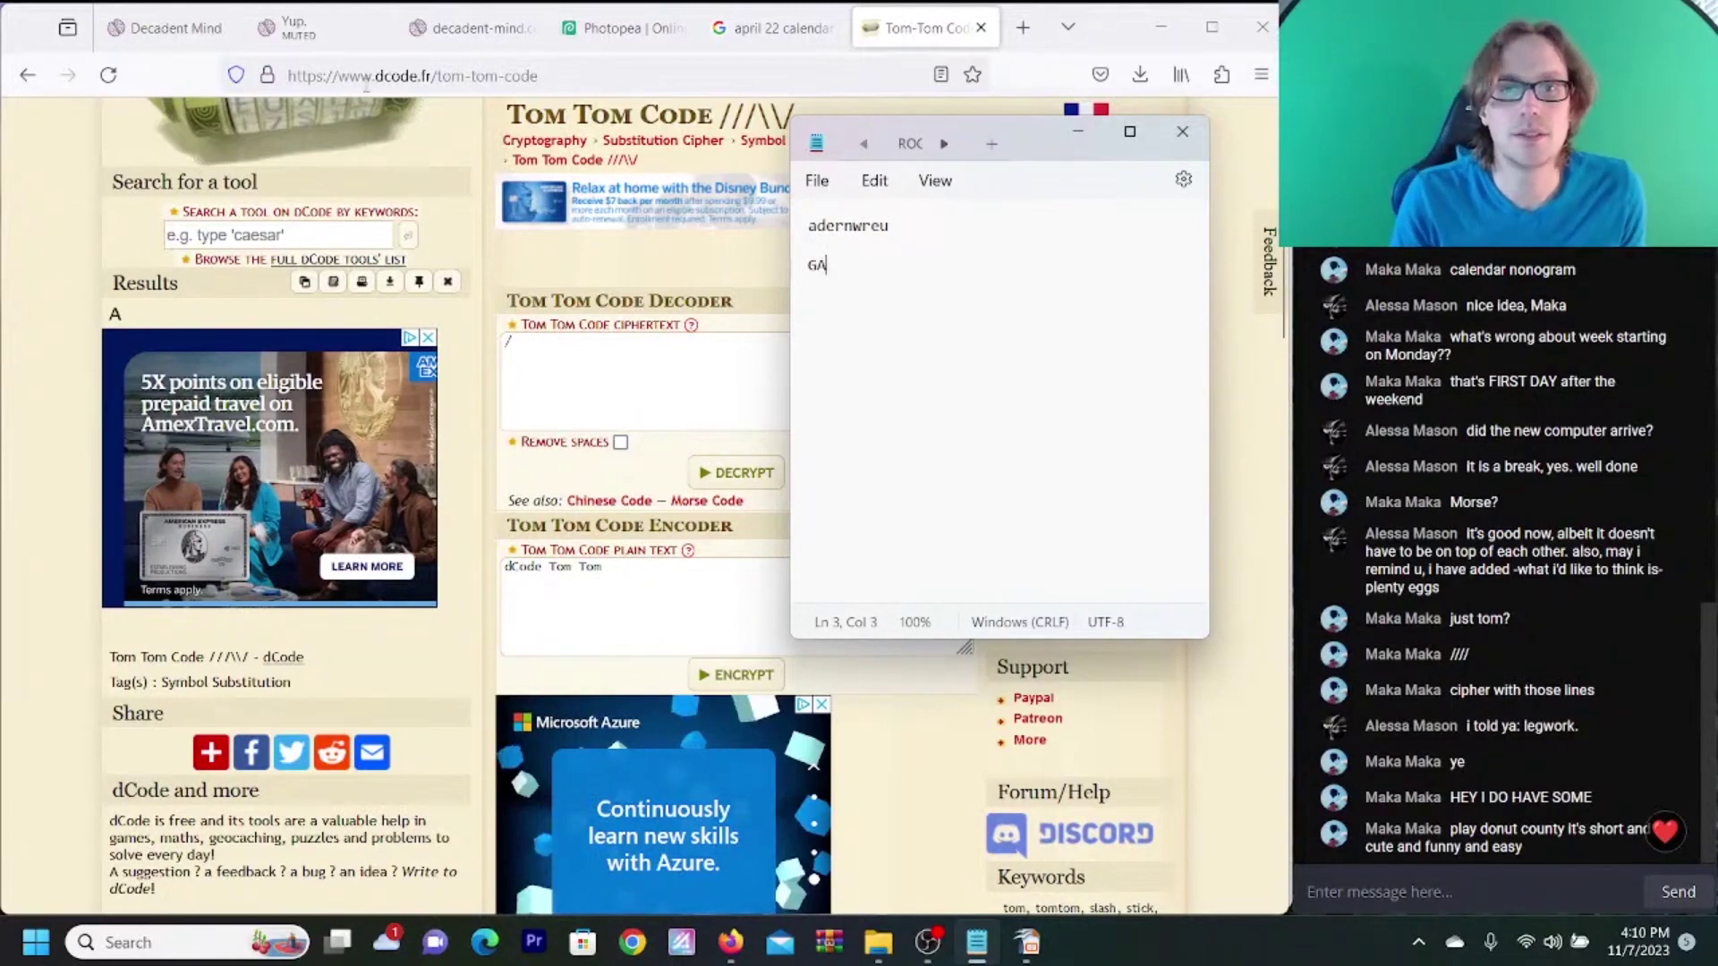
- Check the availability list for the next month with dates and search Google Images for "JUNE 22 calendar"
click(474, 27)
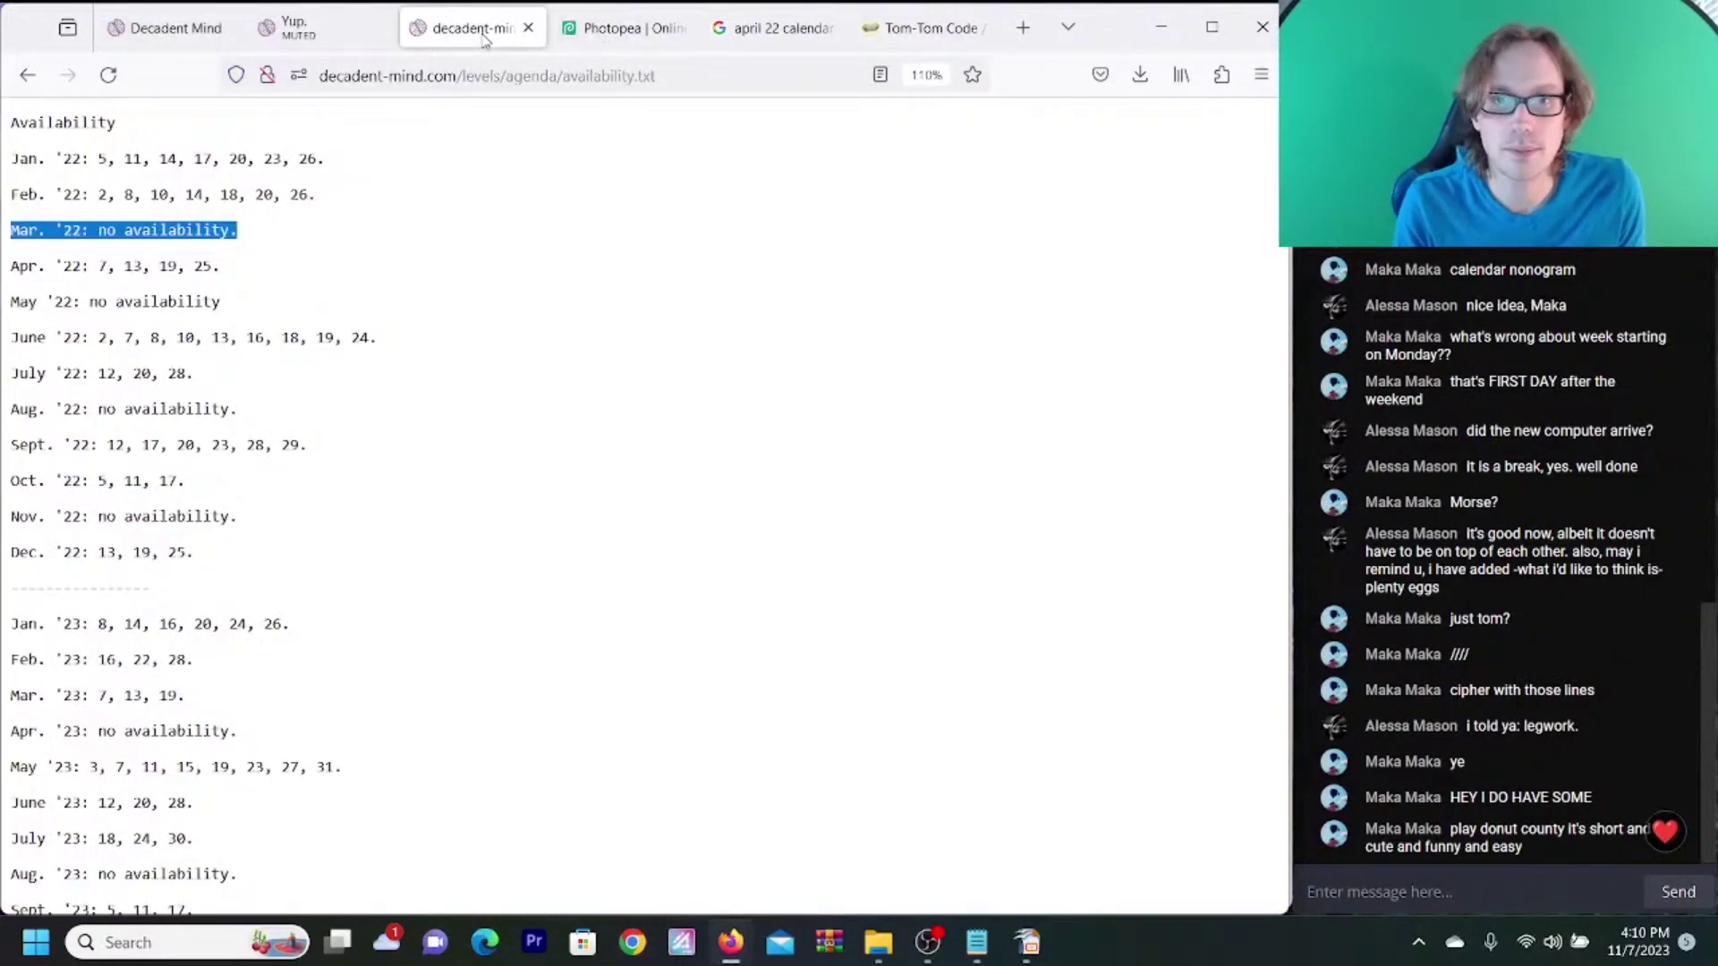
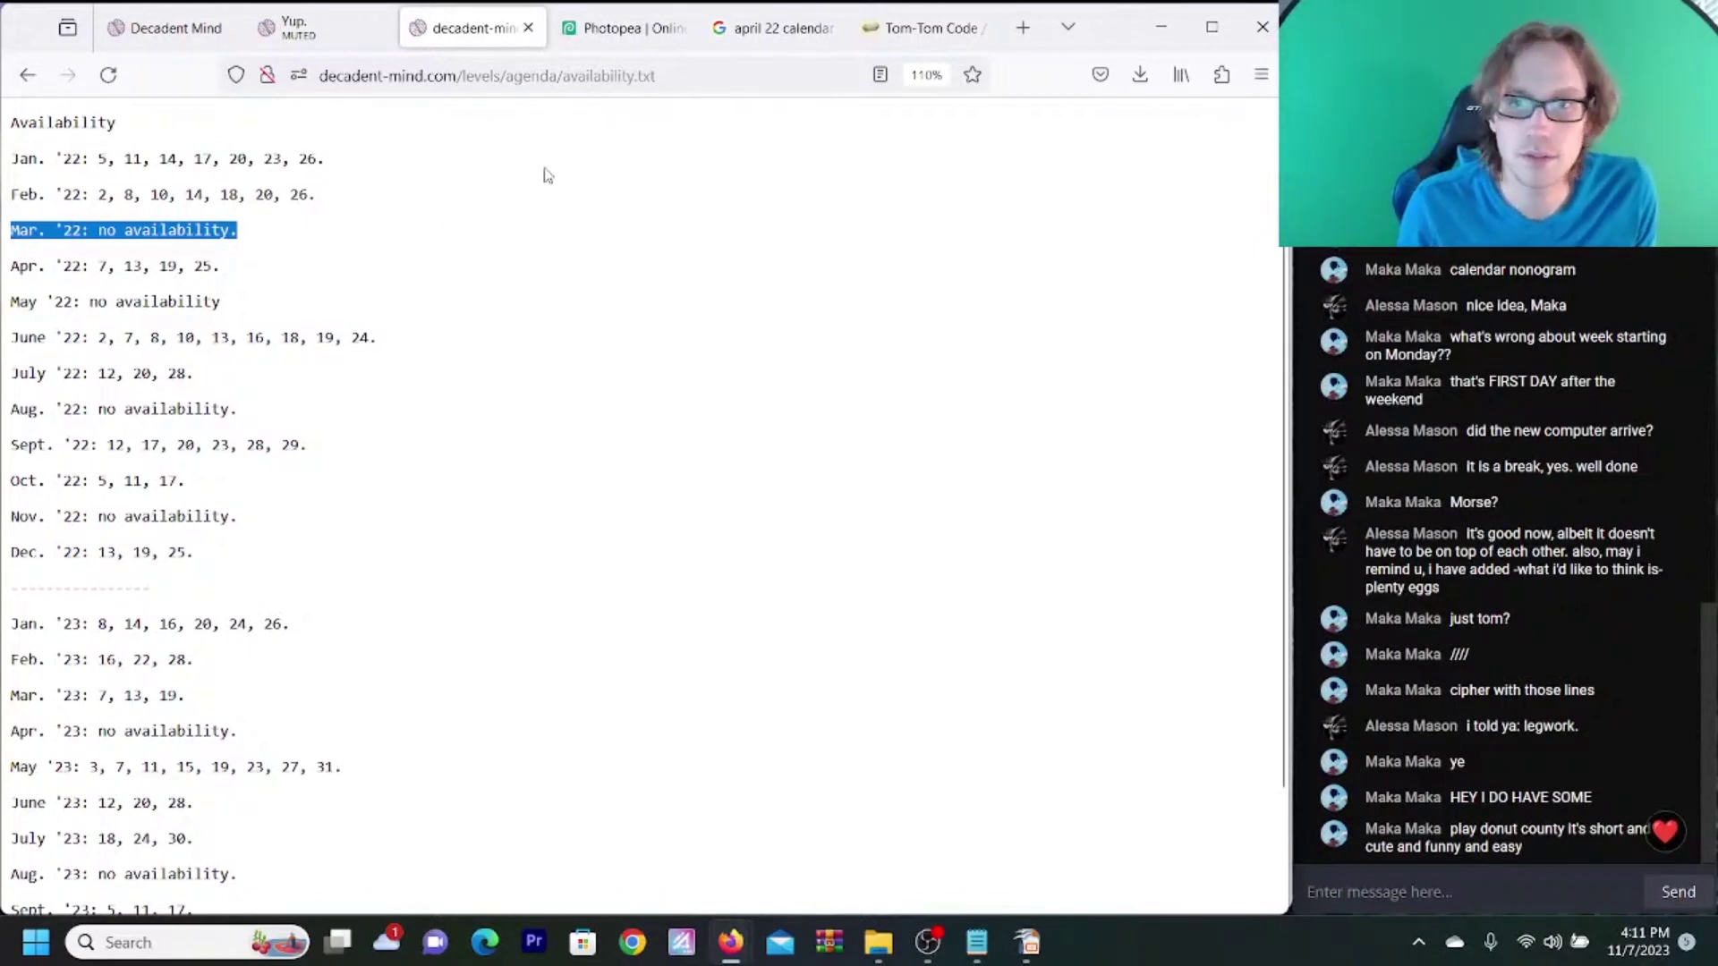
click(923, 28)
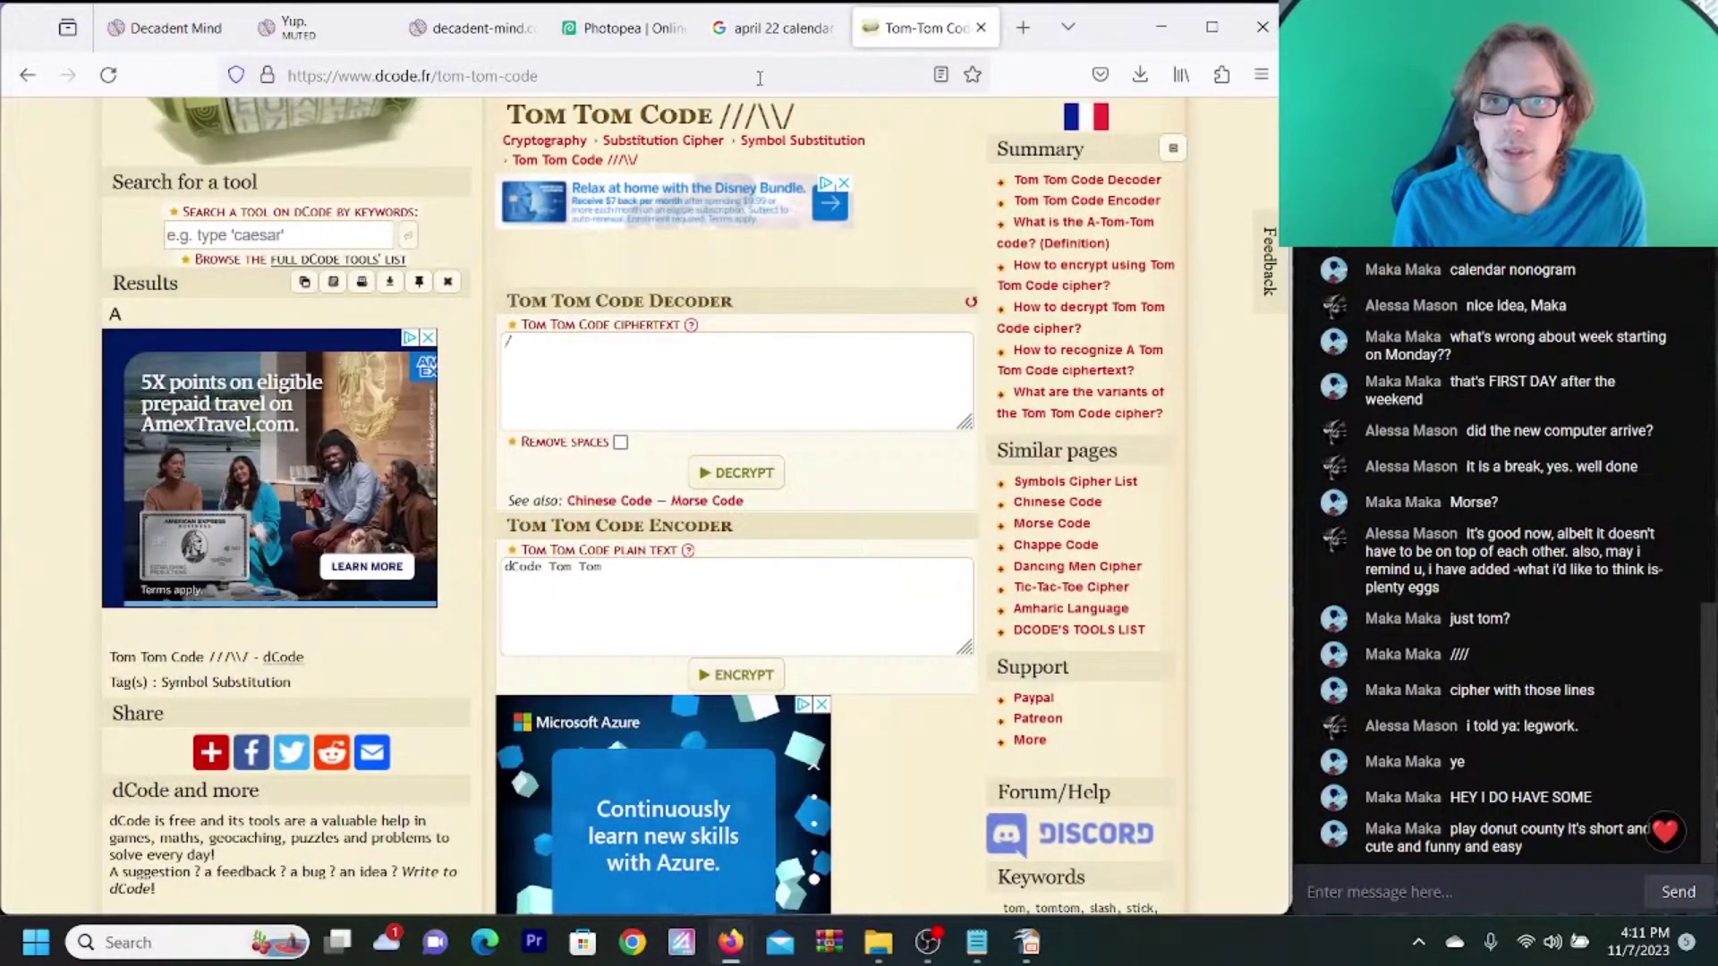
click(772, 29)
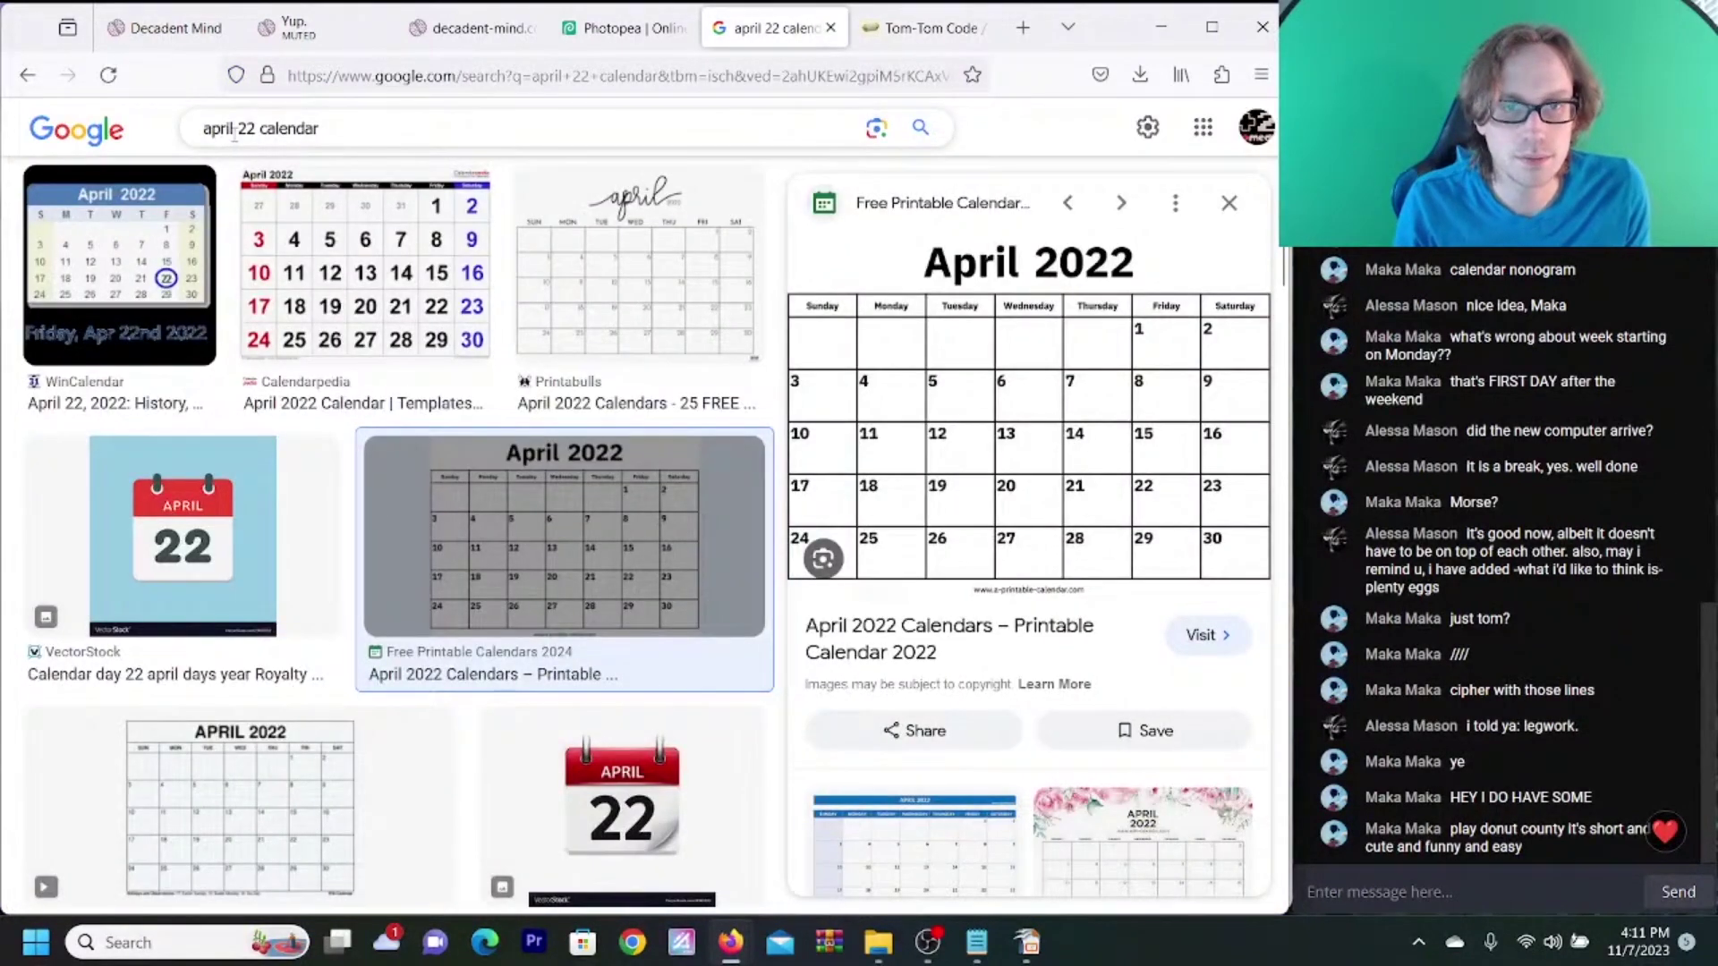
drag(238, 130, 159, 130)
text(JUNE)
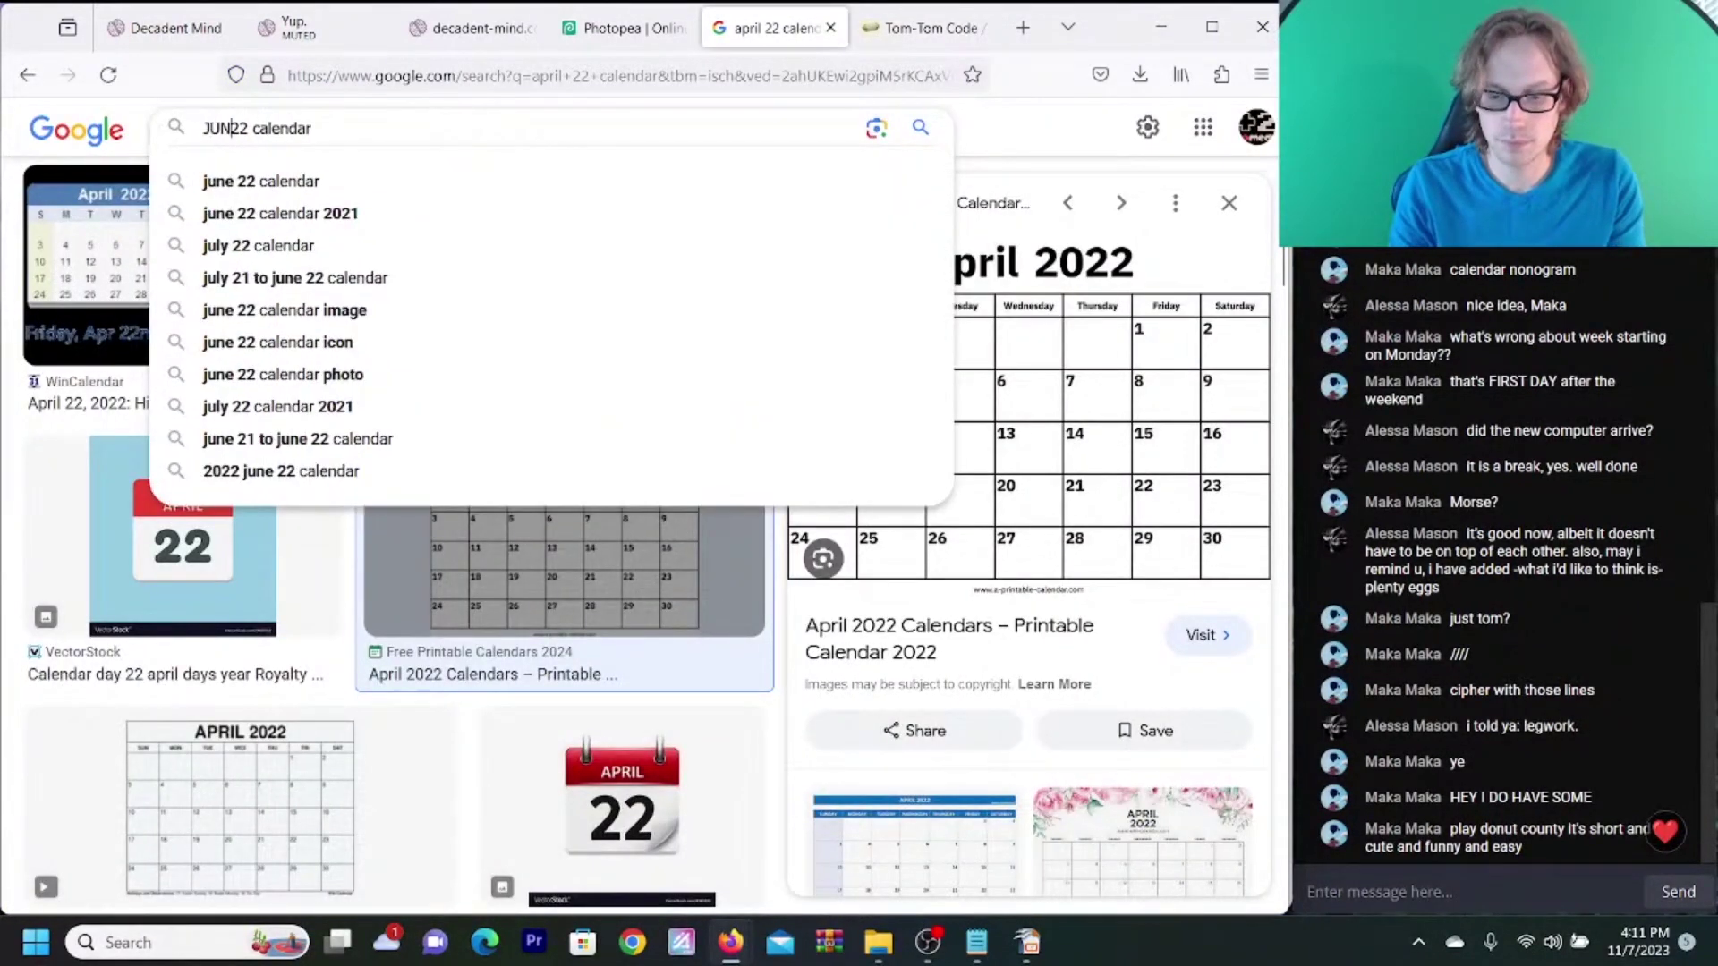
key(Return)
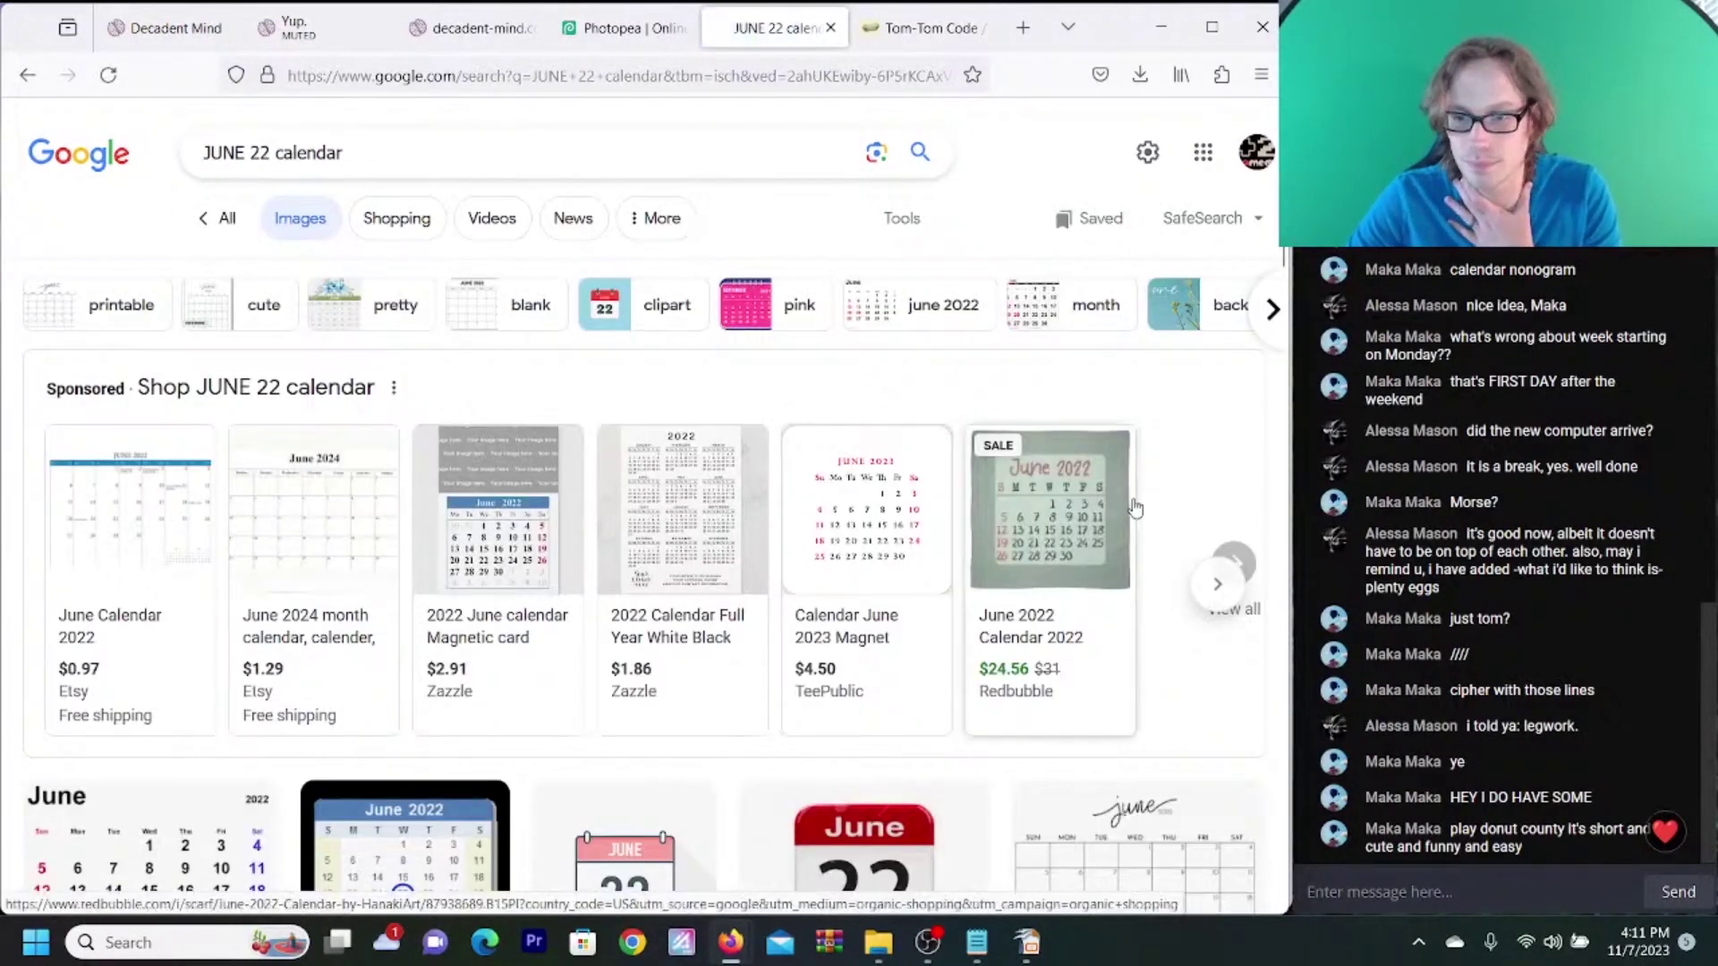
- Open the Printabulls June 2022 calendar, compare it with the June '22 availability dates, and copy its image
click(1103, 848)
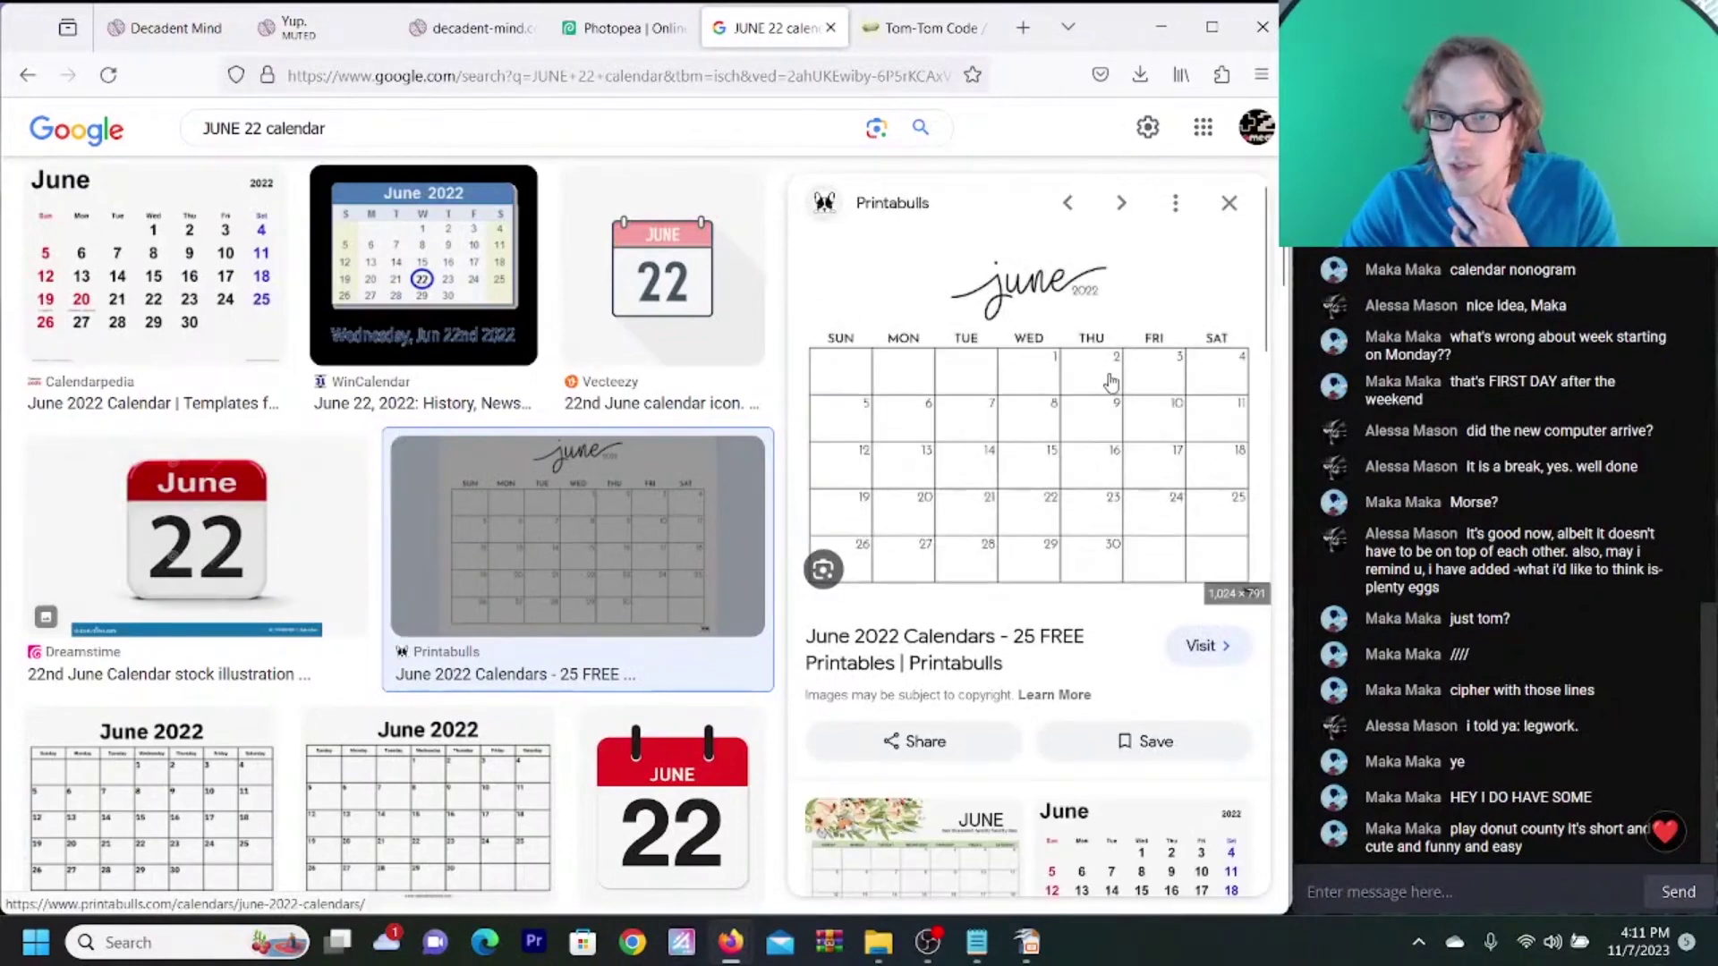
scroll(975, 431, up, 5)
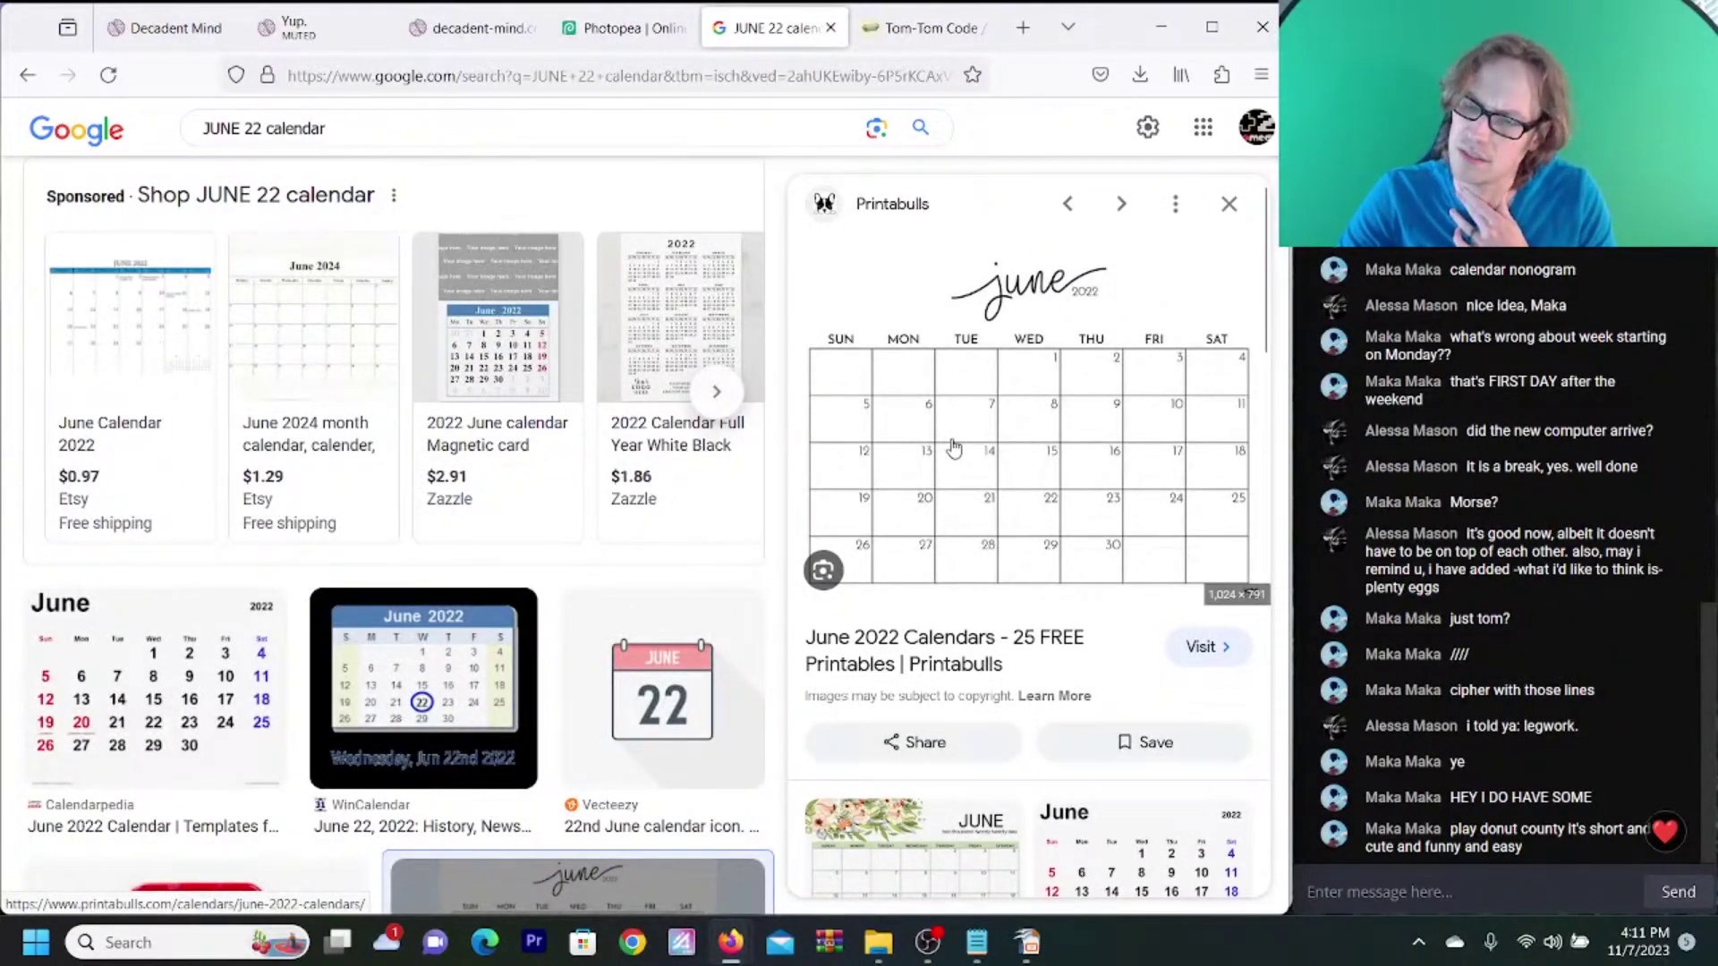
click(475, 29)
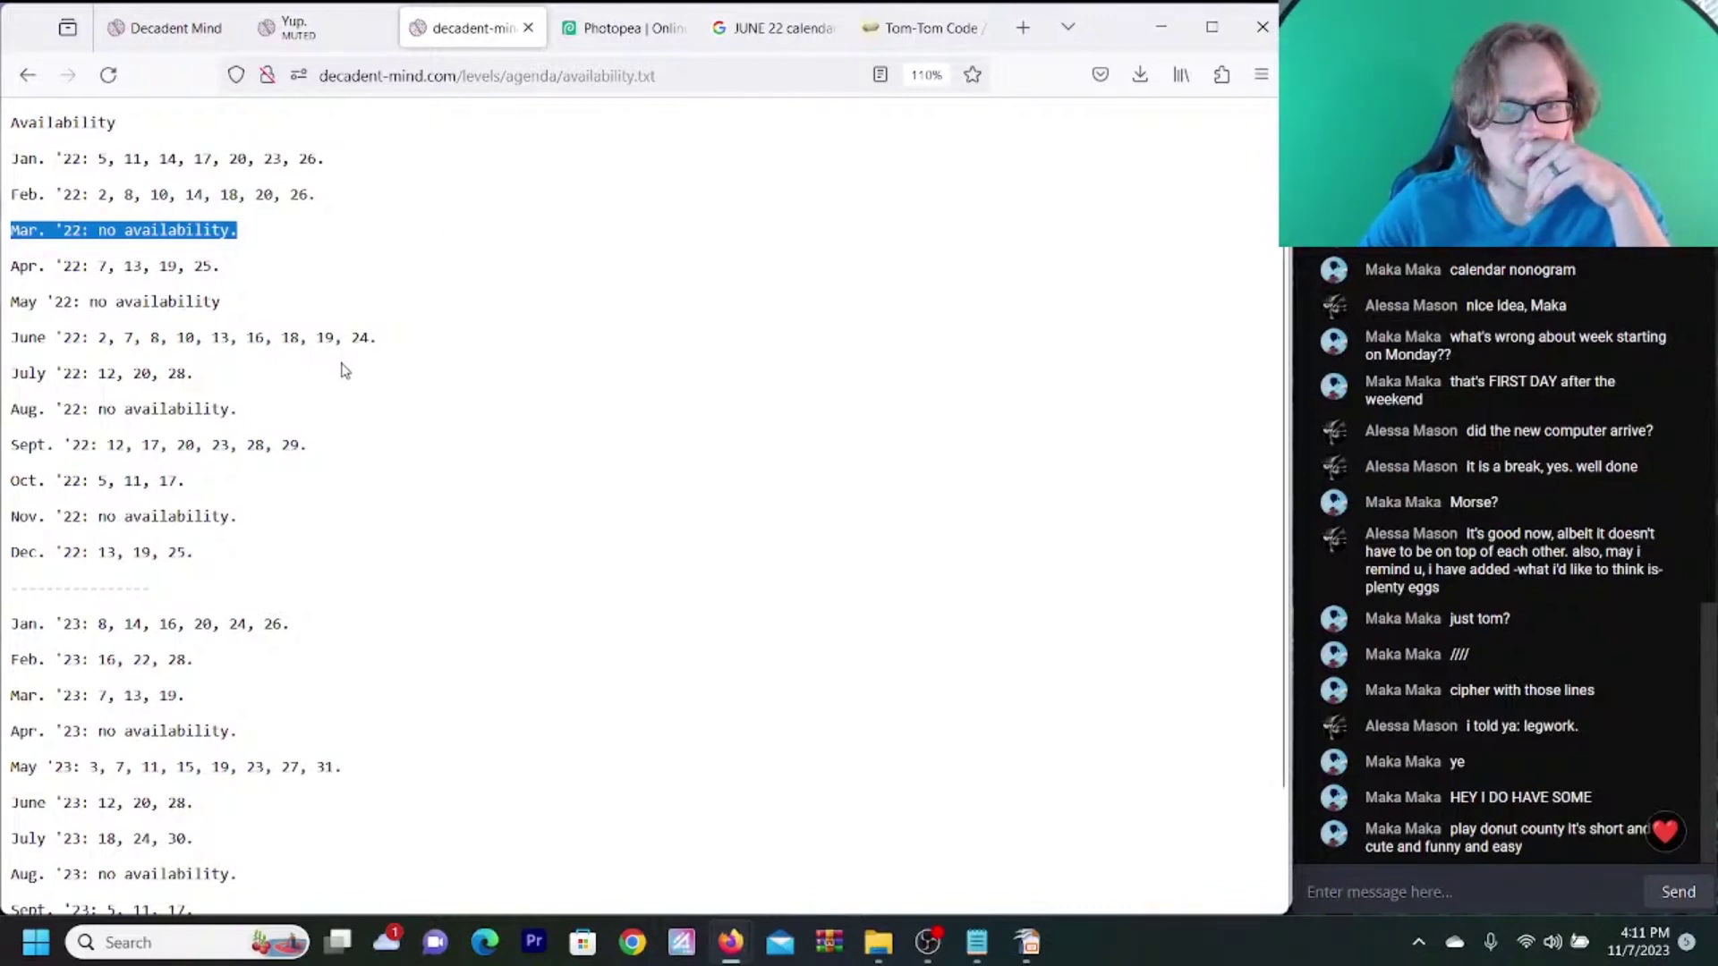
click(796, 32)
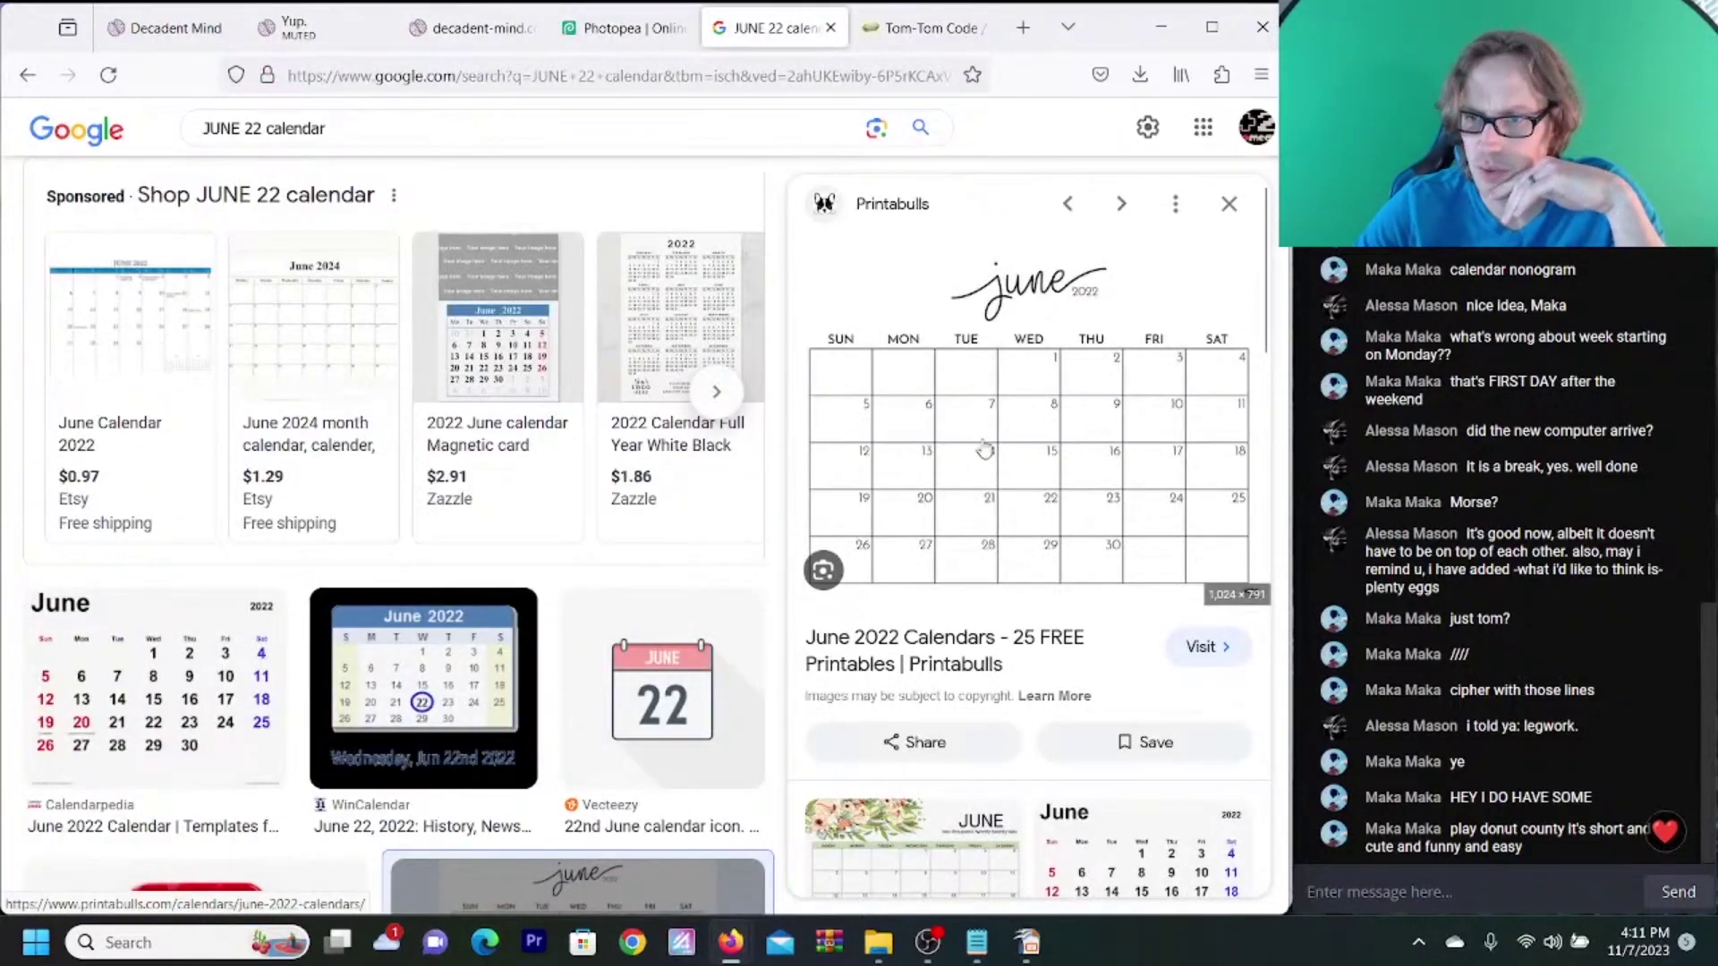
right_click(1162, 424)
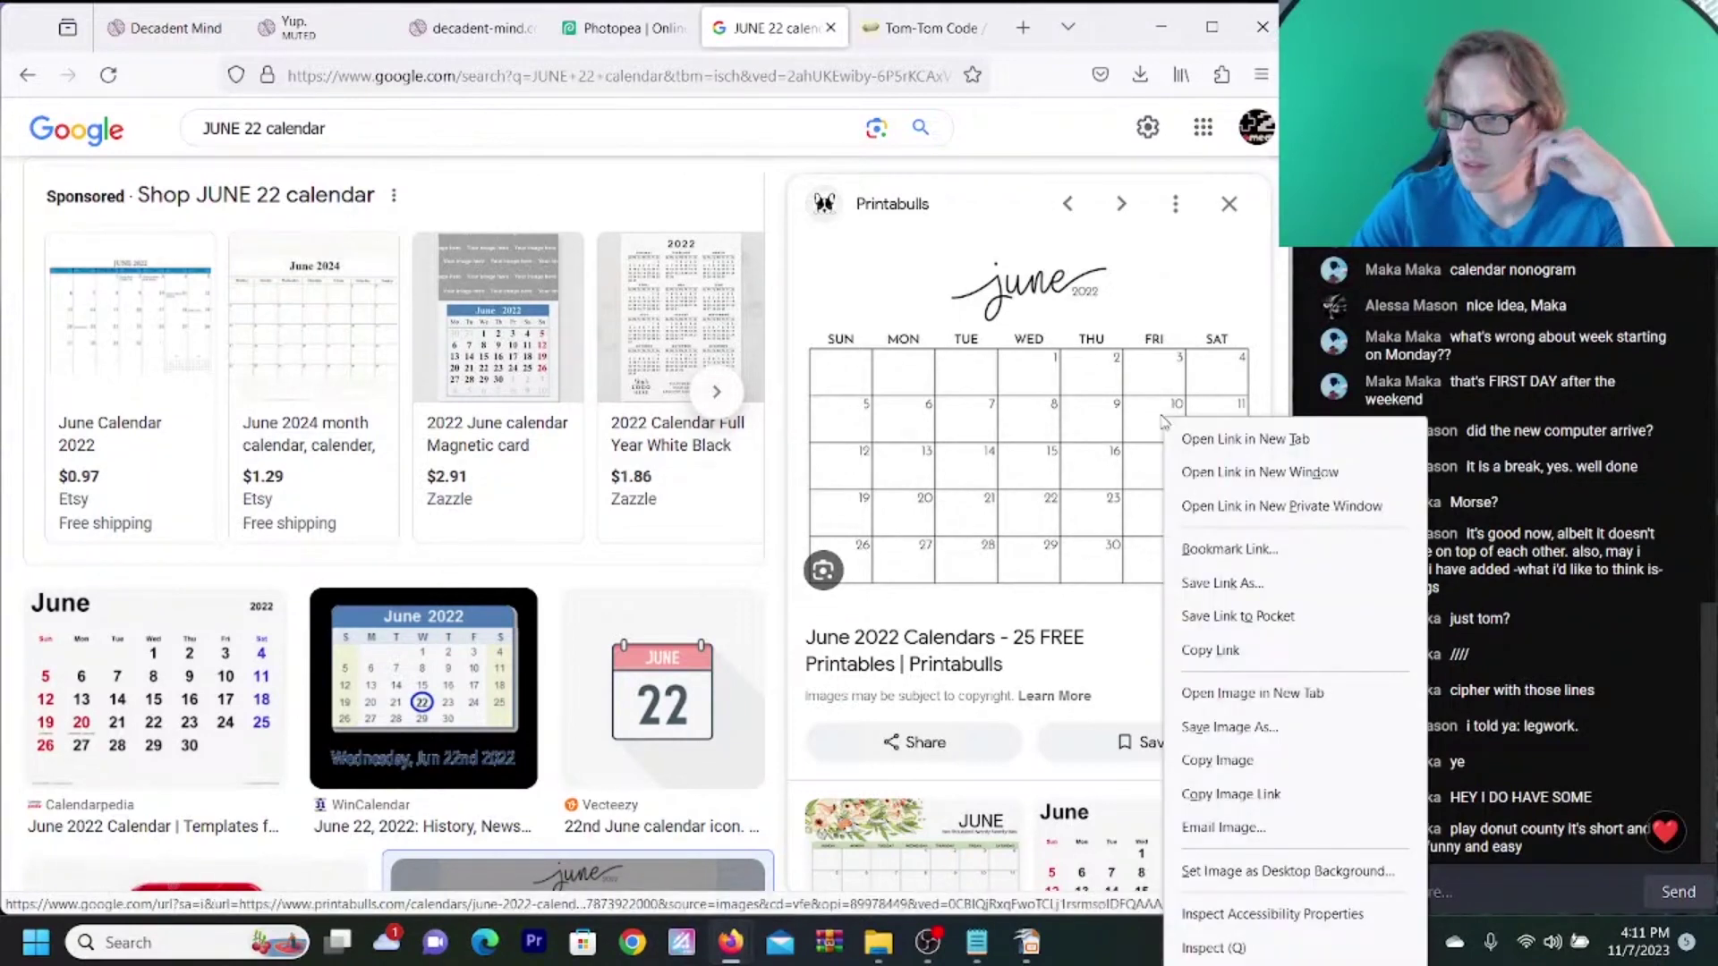
click(1238, 762)
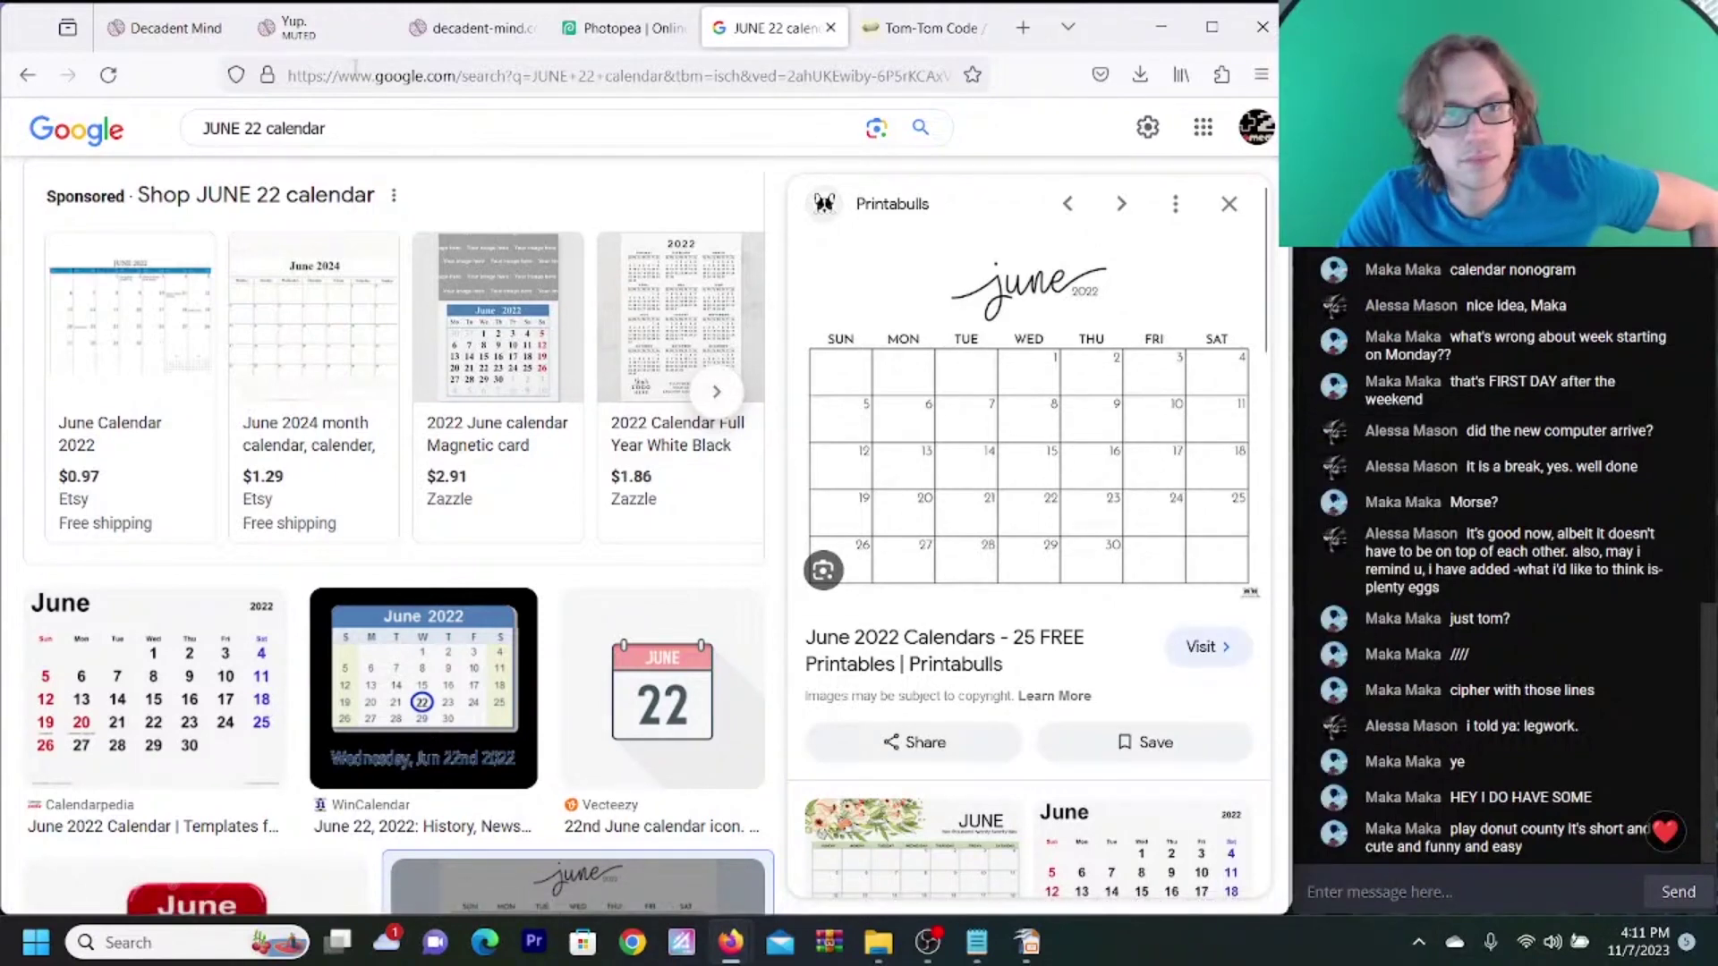
- Switch to Photopea and close the April 2022 calendar document, discarding its unsaved changes
click(624, 27)
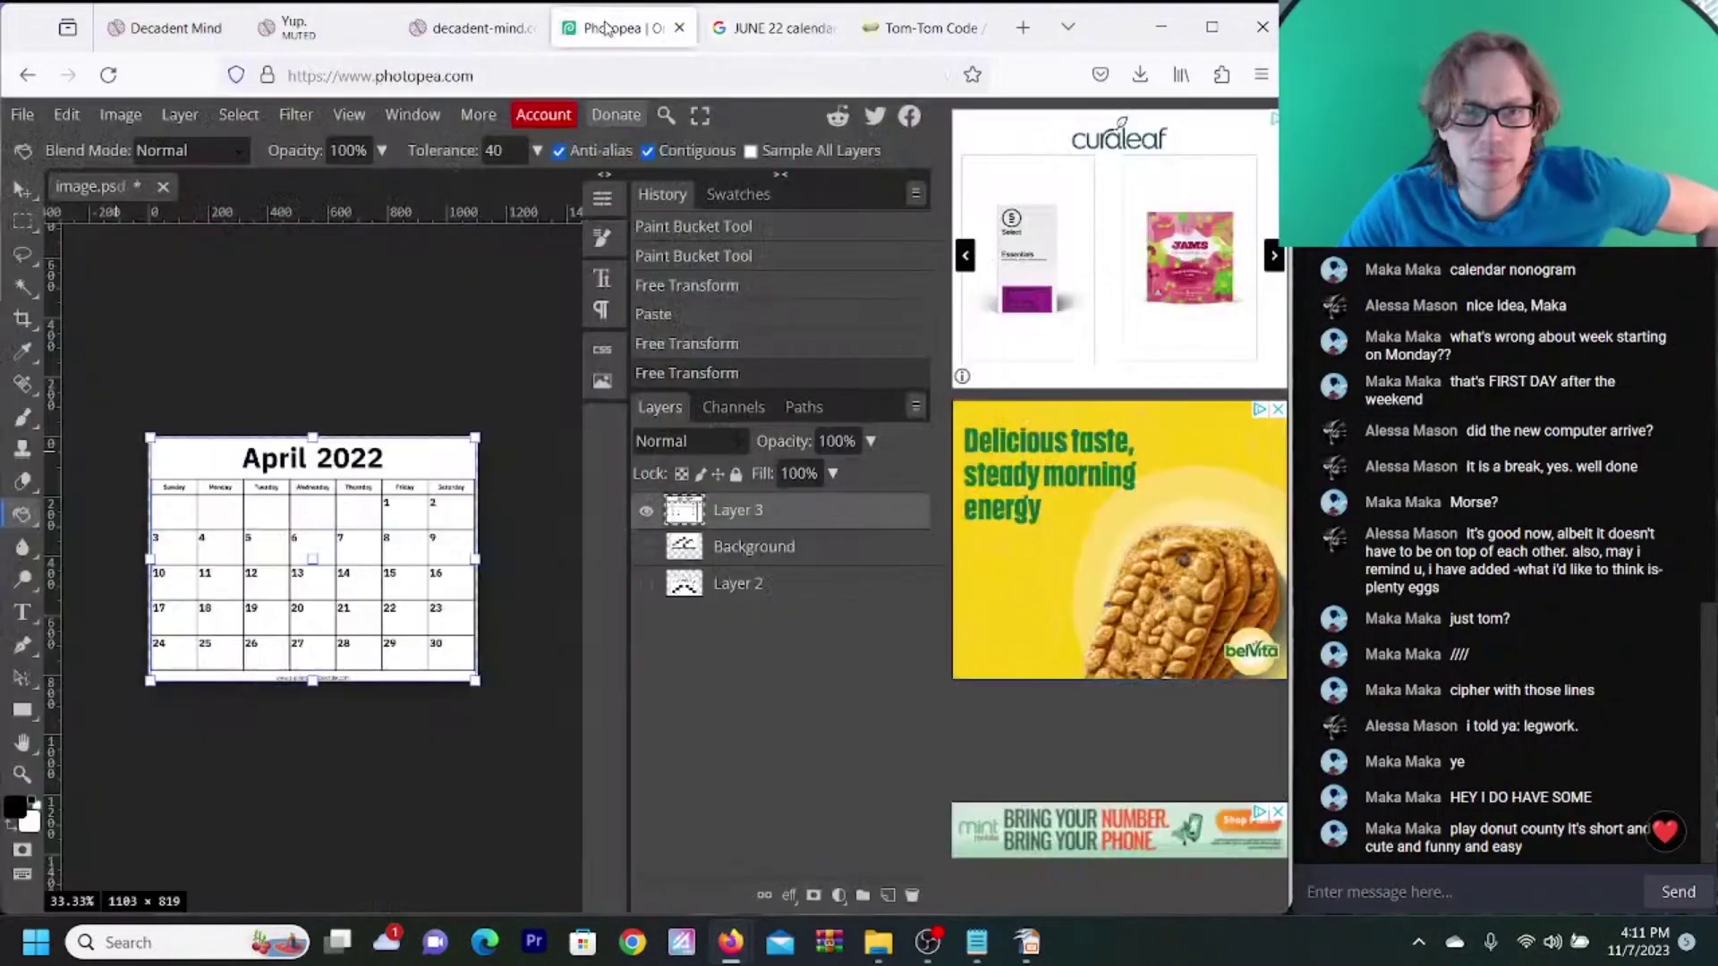
click(369, 524)
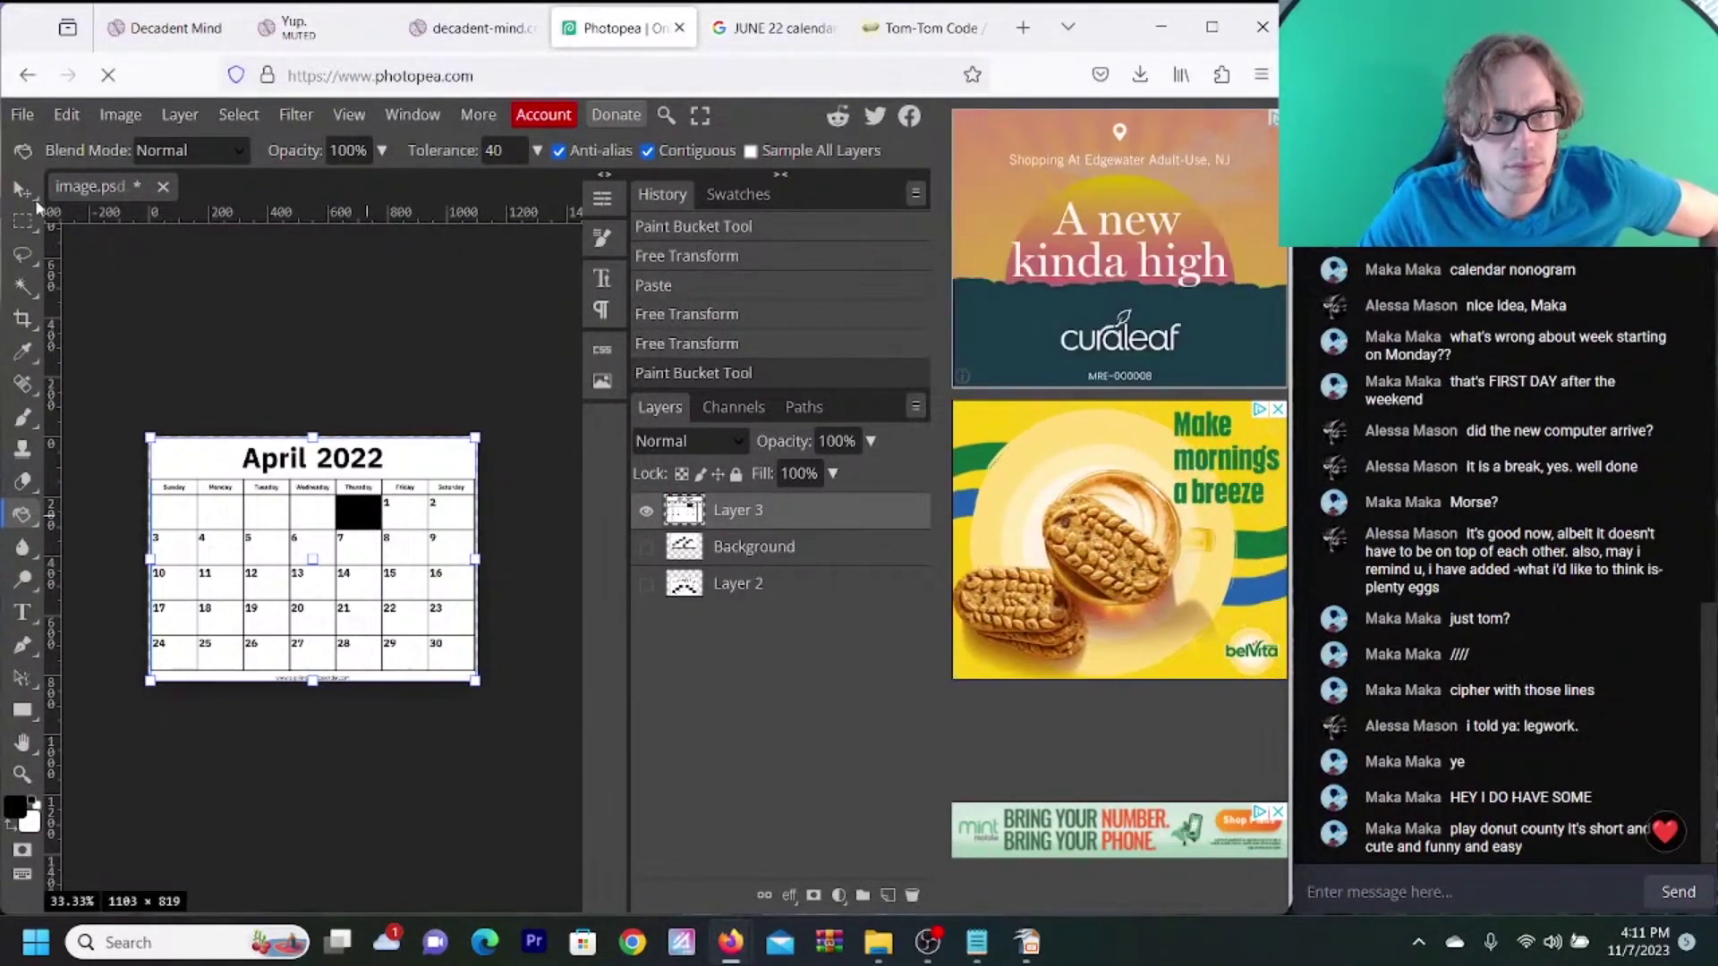
click(24, 190)
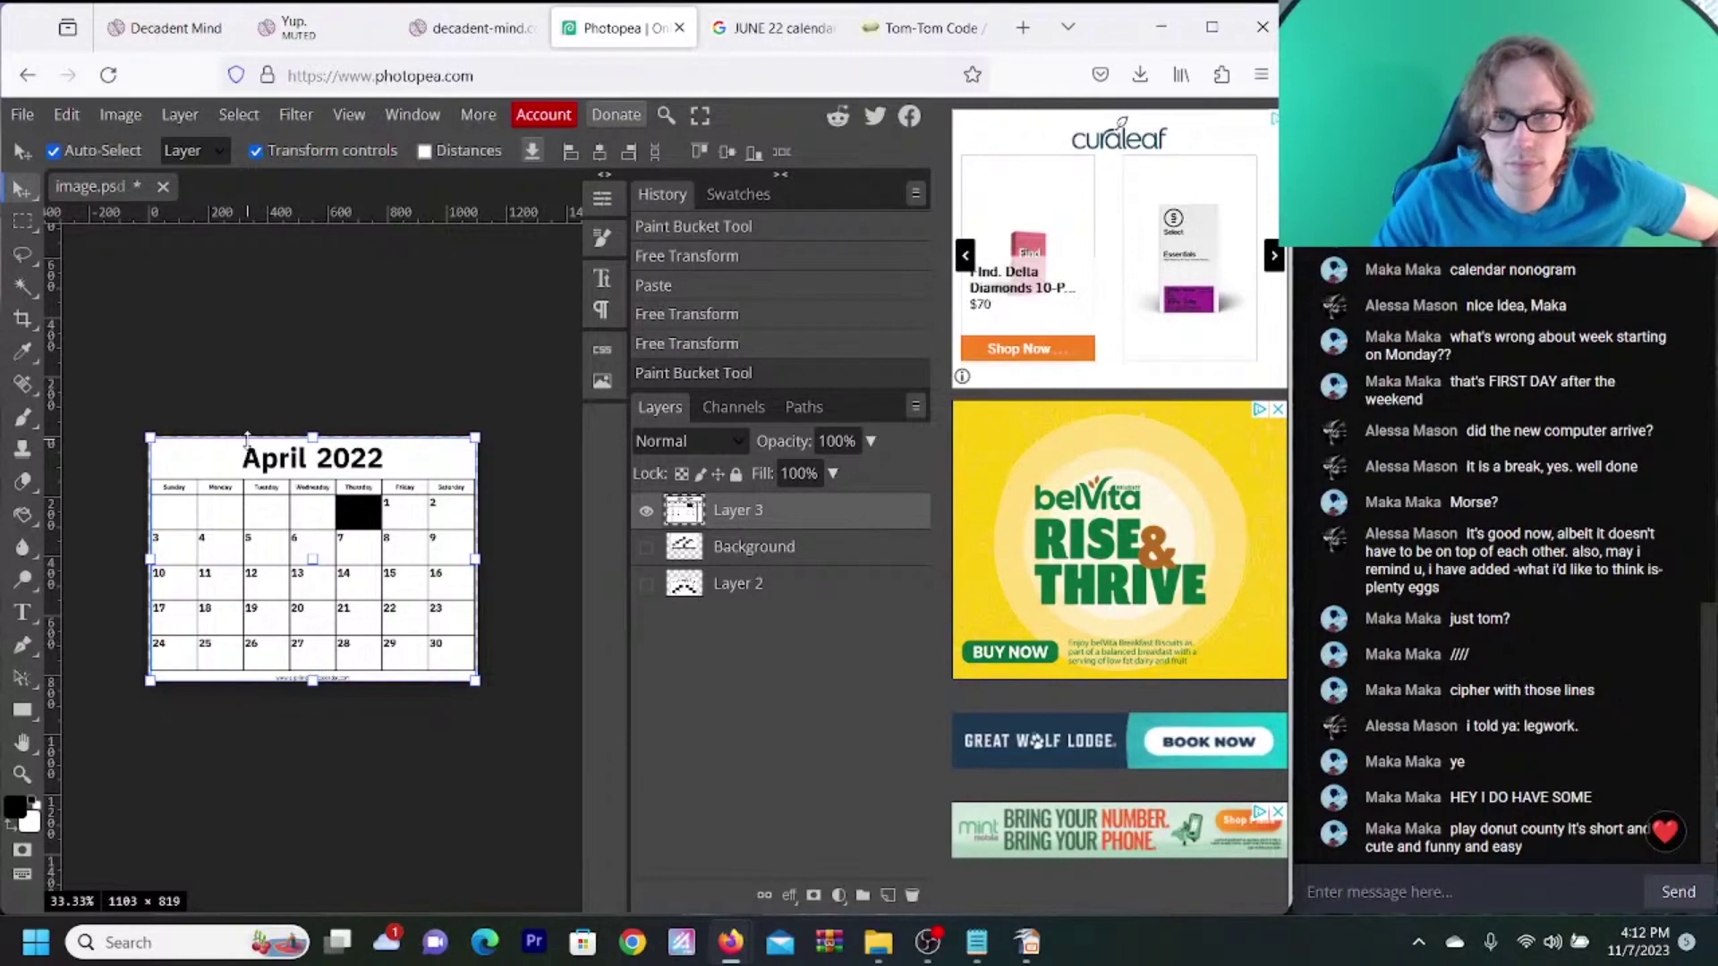
click(163, 187)
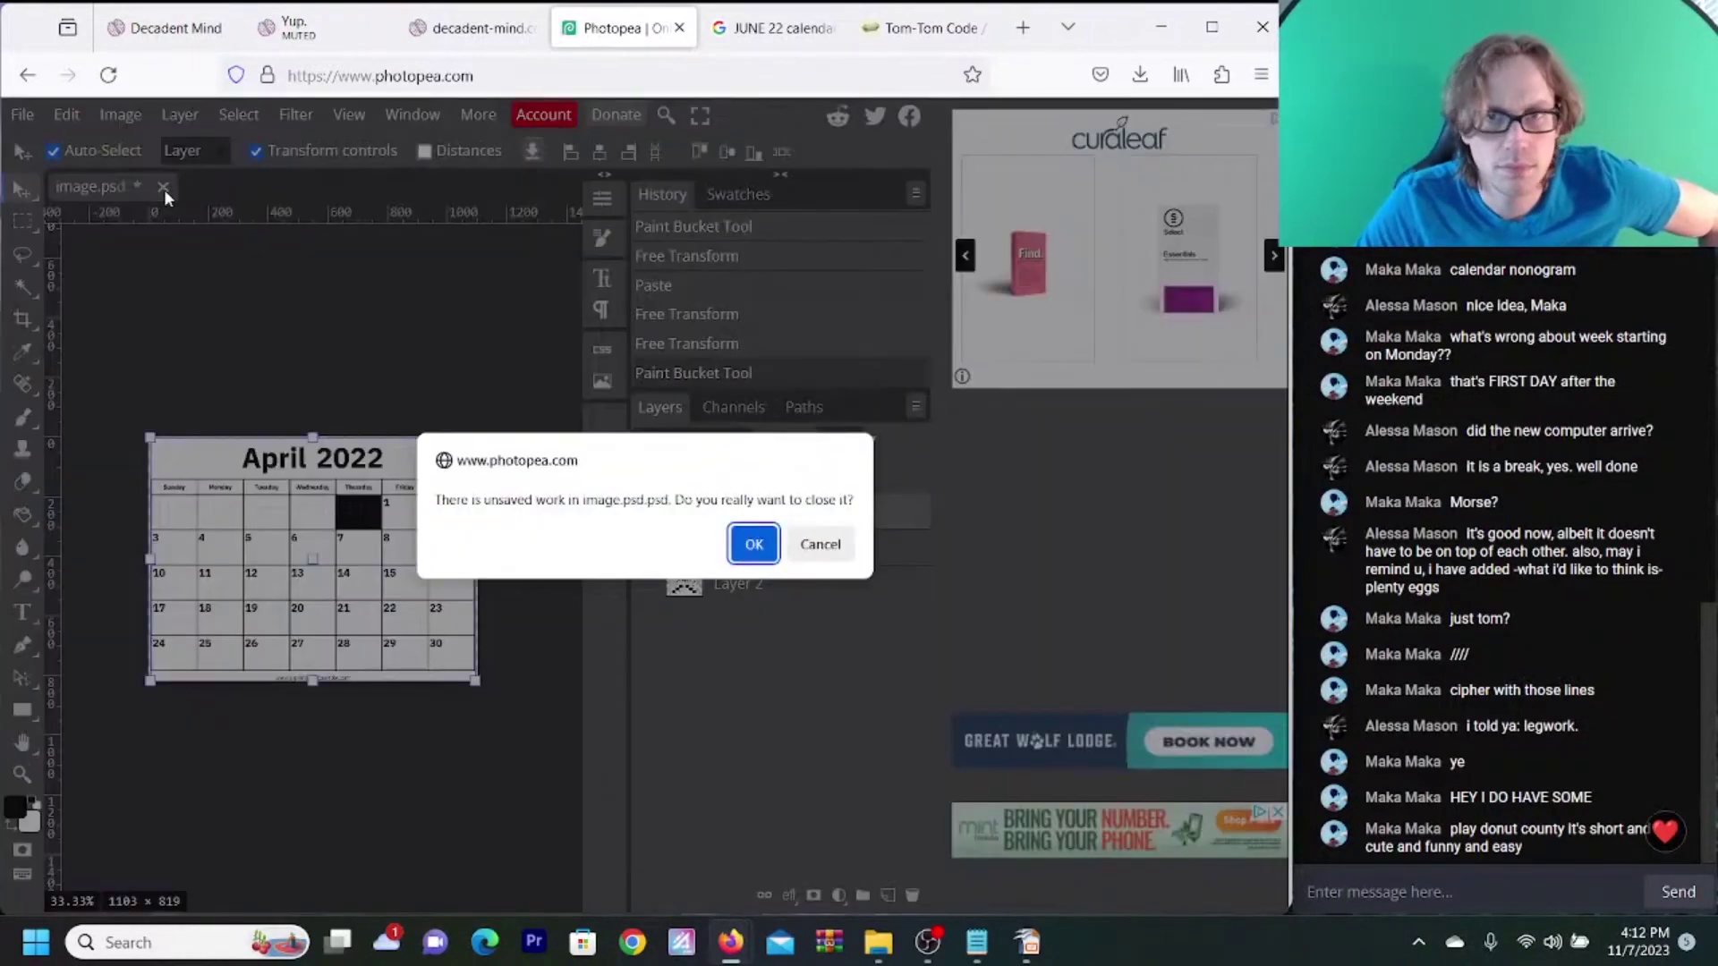
click(754, 544)
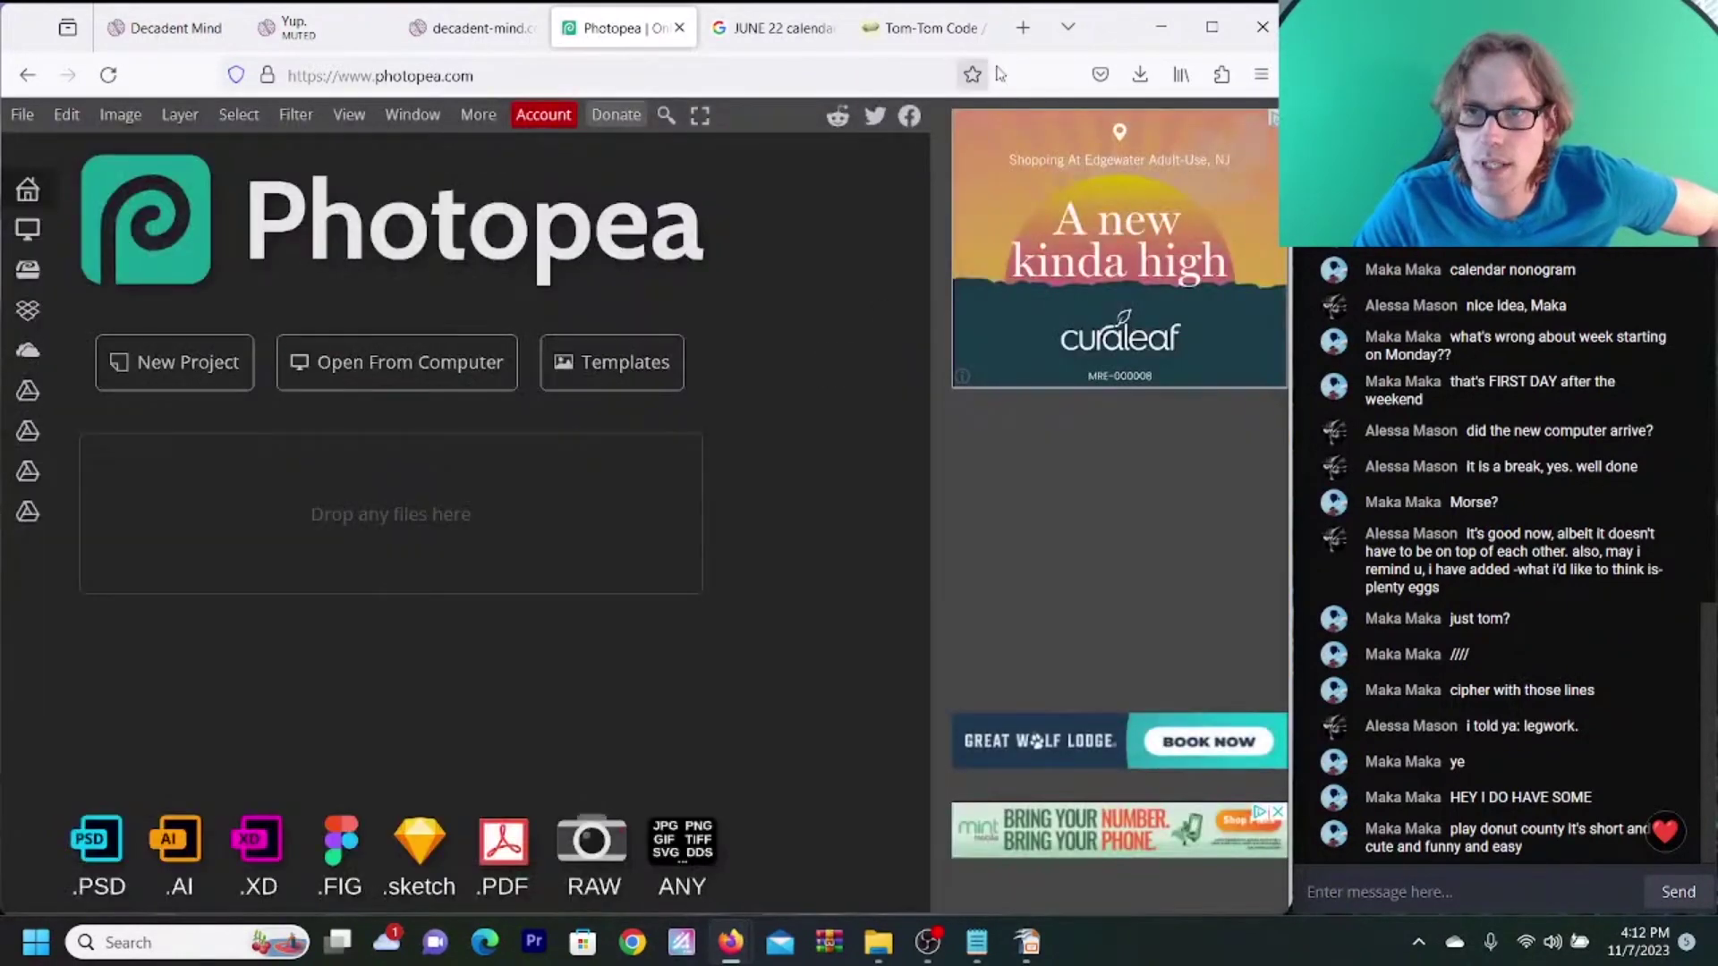
- Copy the Printabulls June 2022 calendar image from Google Images again and paste it into Photopea as a layer over the April calendar
click(944, 36)
click(797, 29)
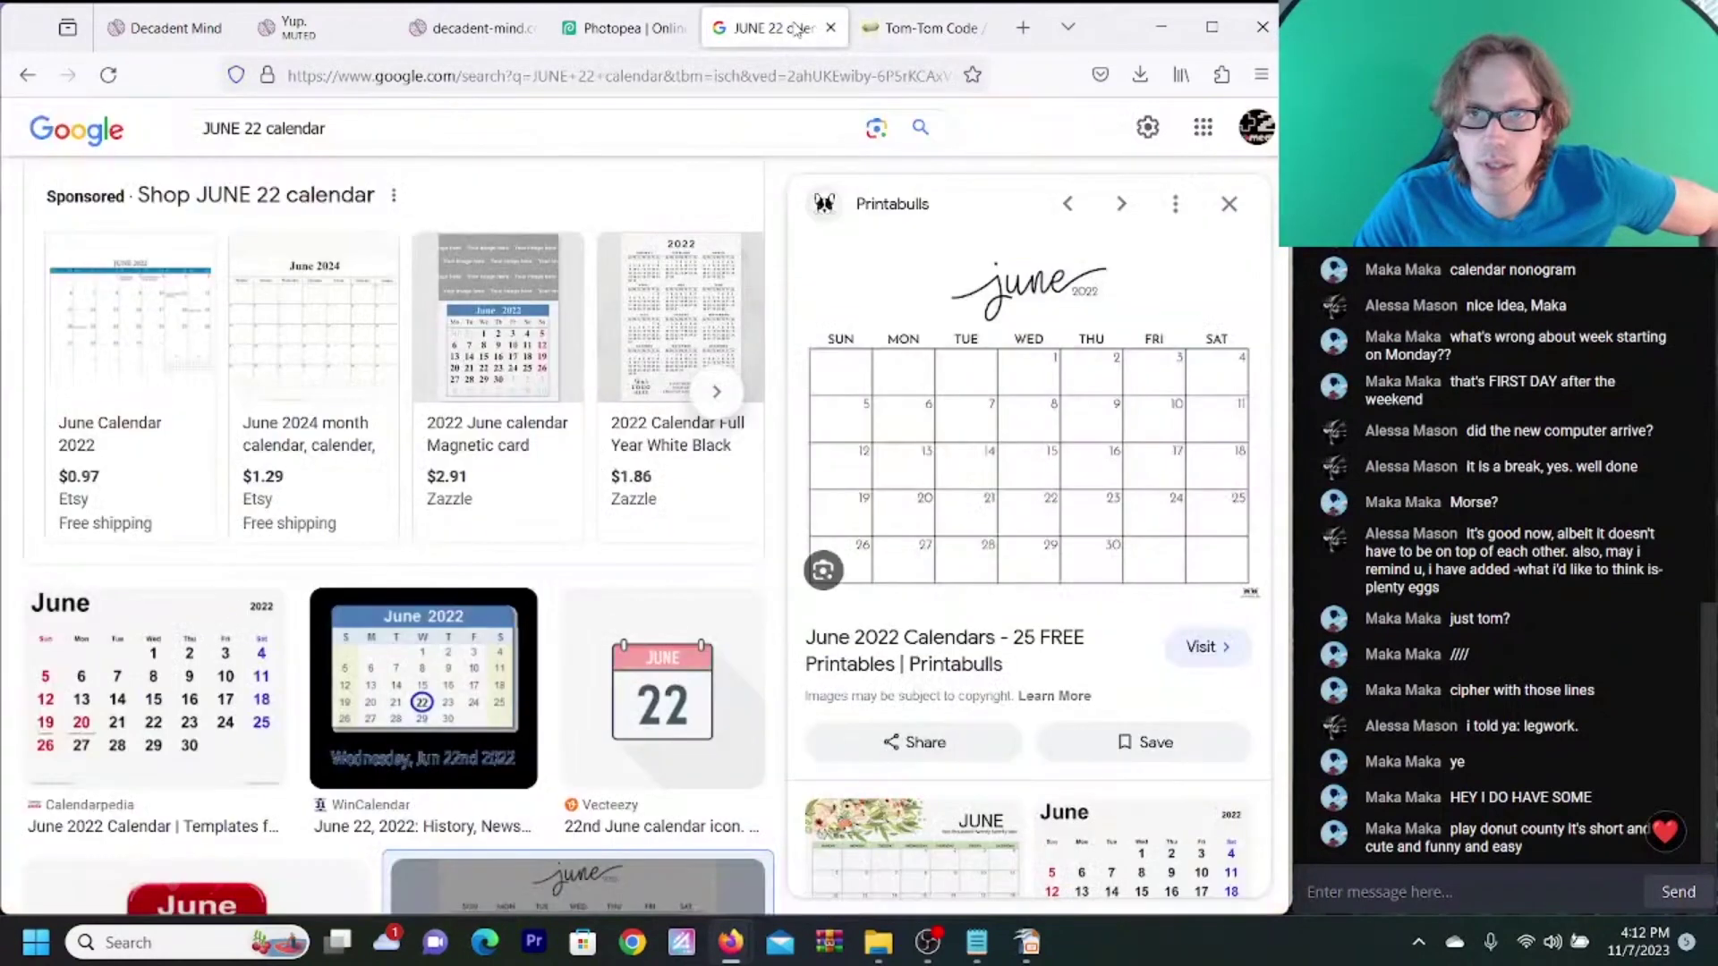
right_click(902, 374)
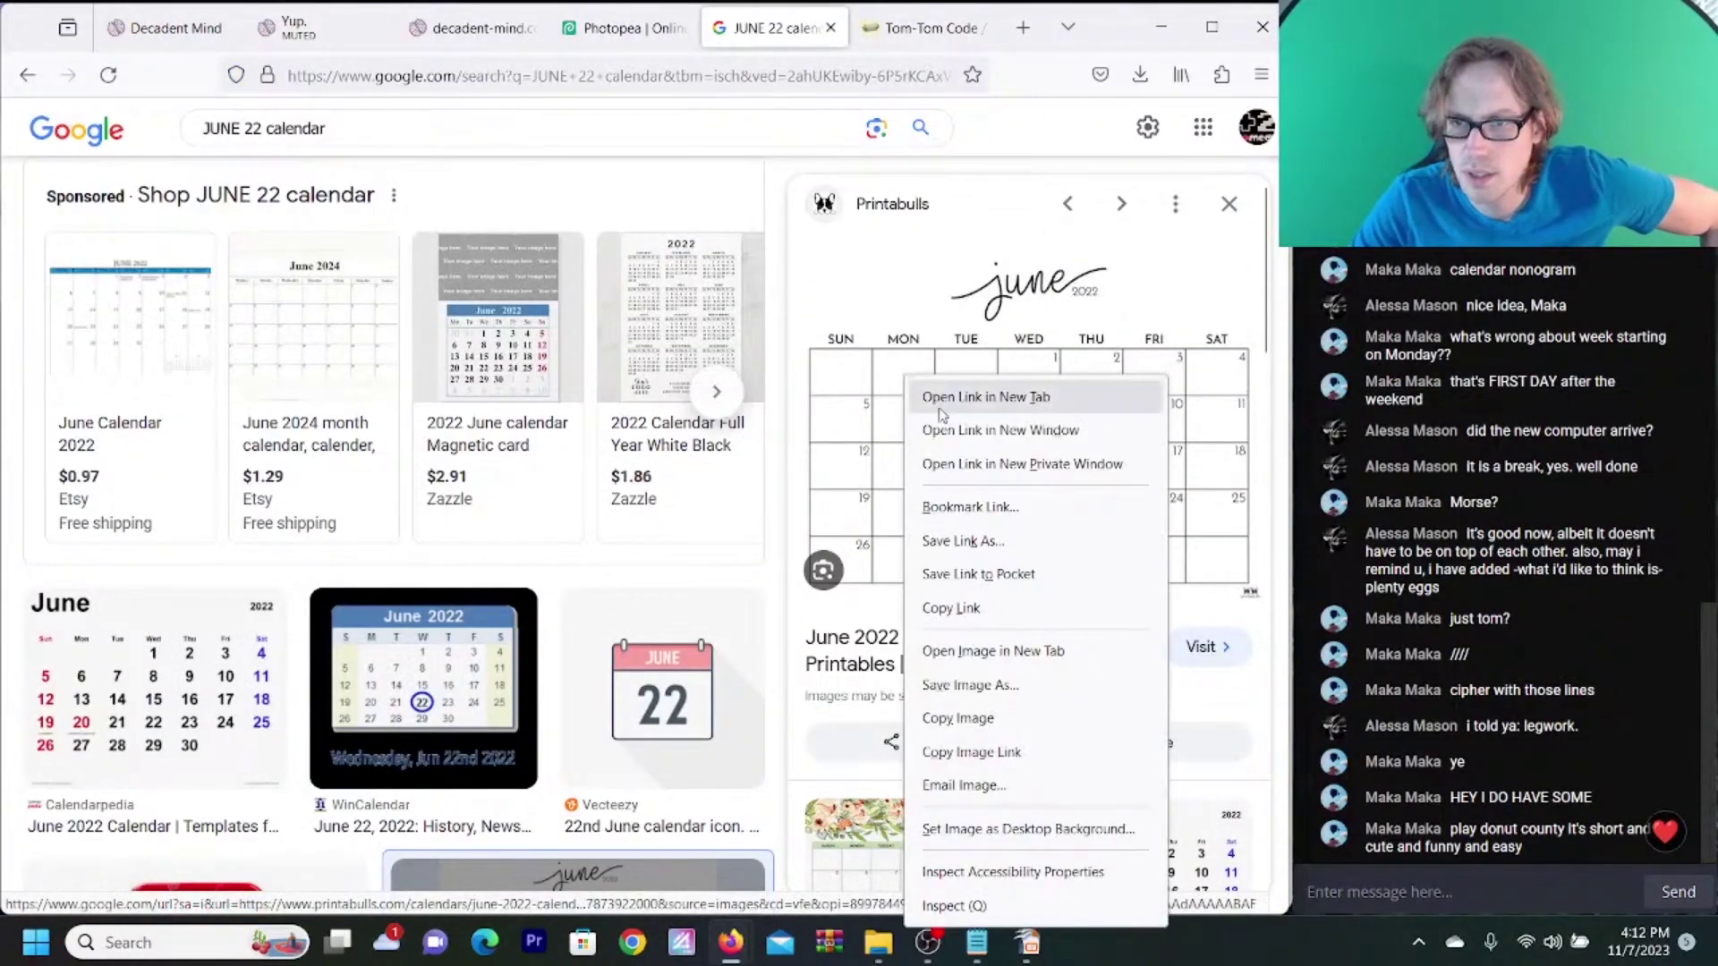
click(988, 721)
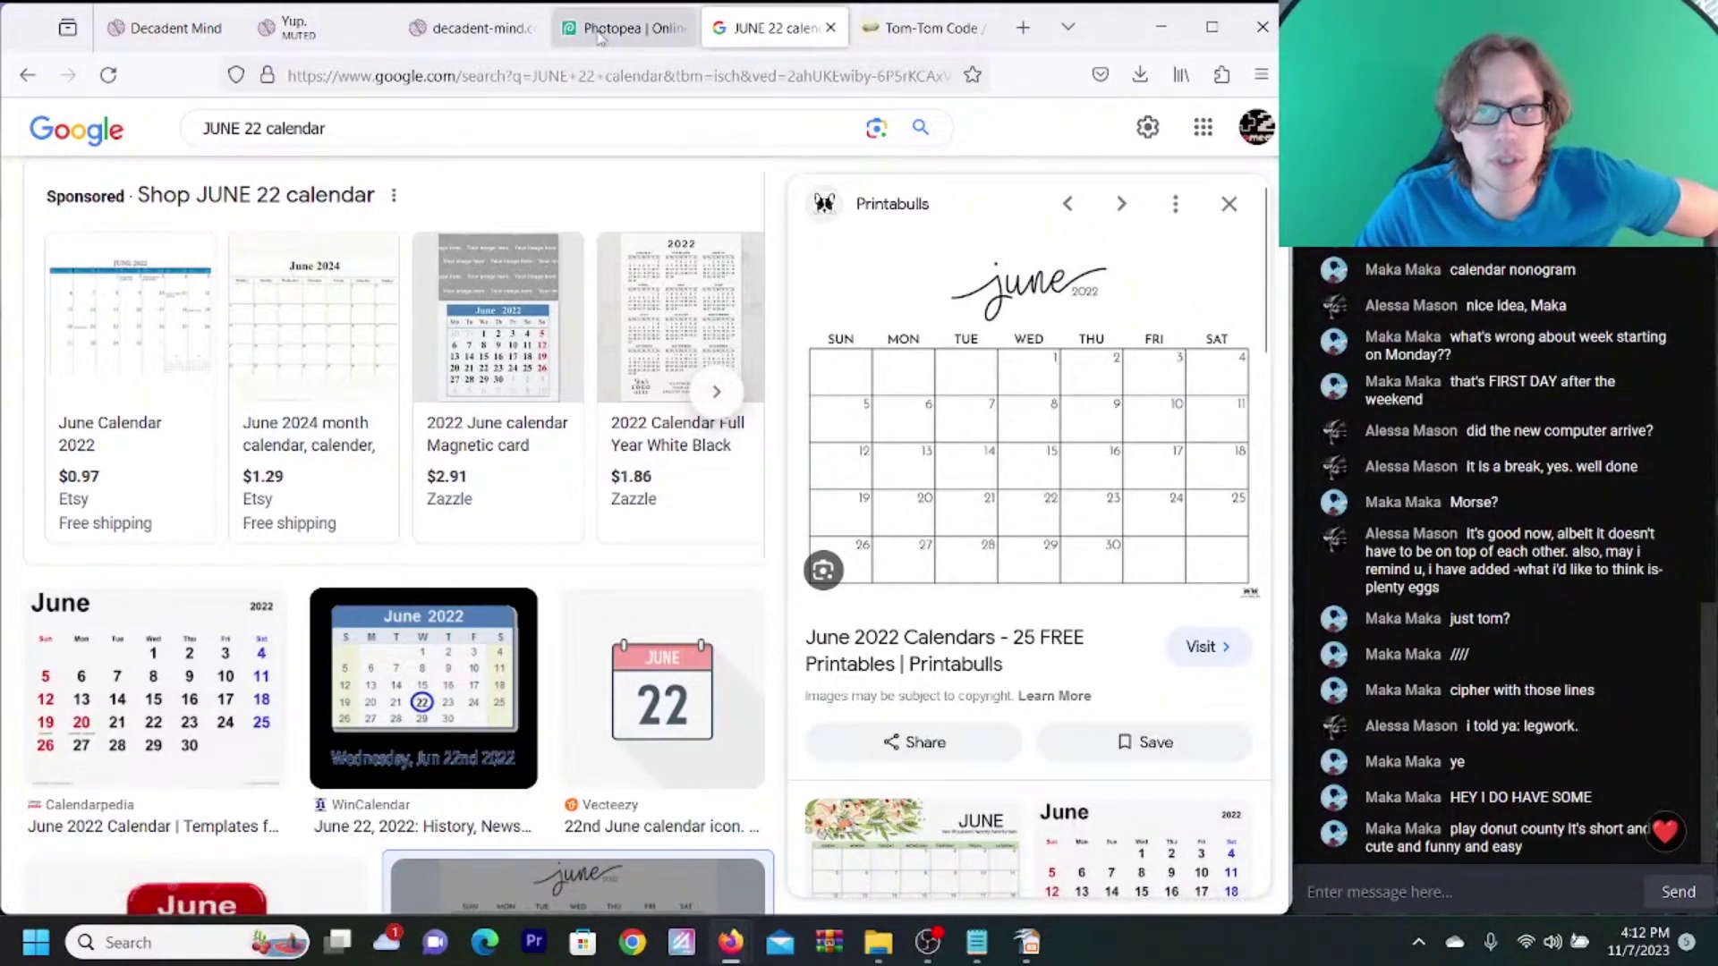
click(623, 27)
key(ctrl+v)
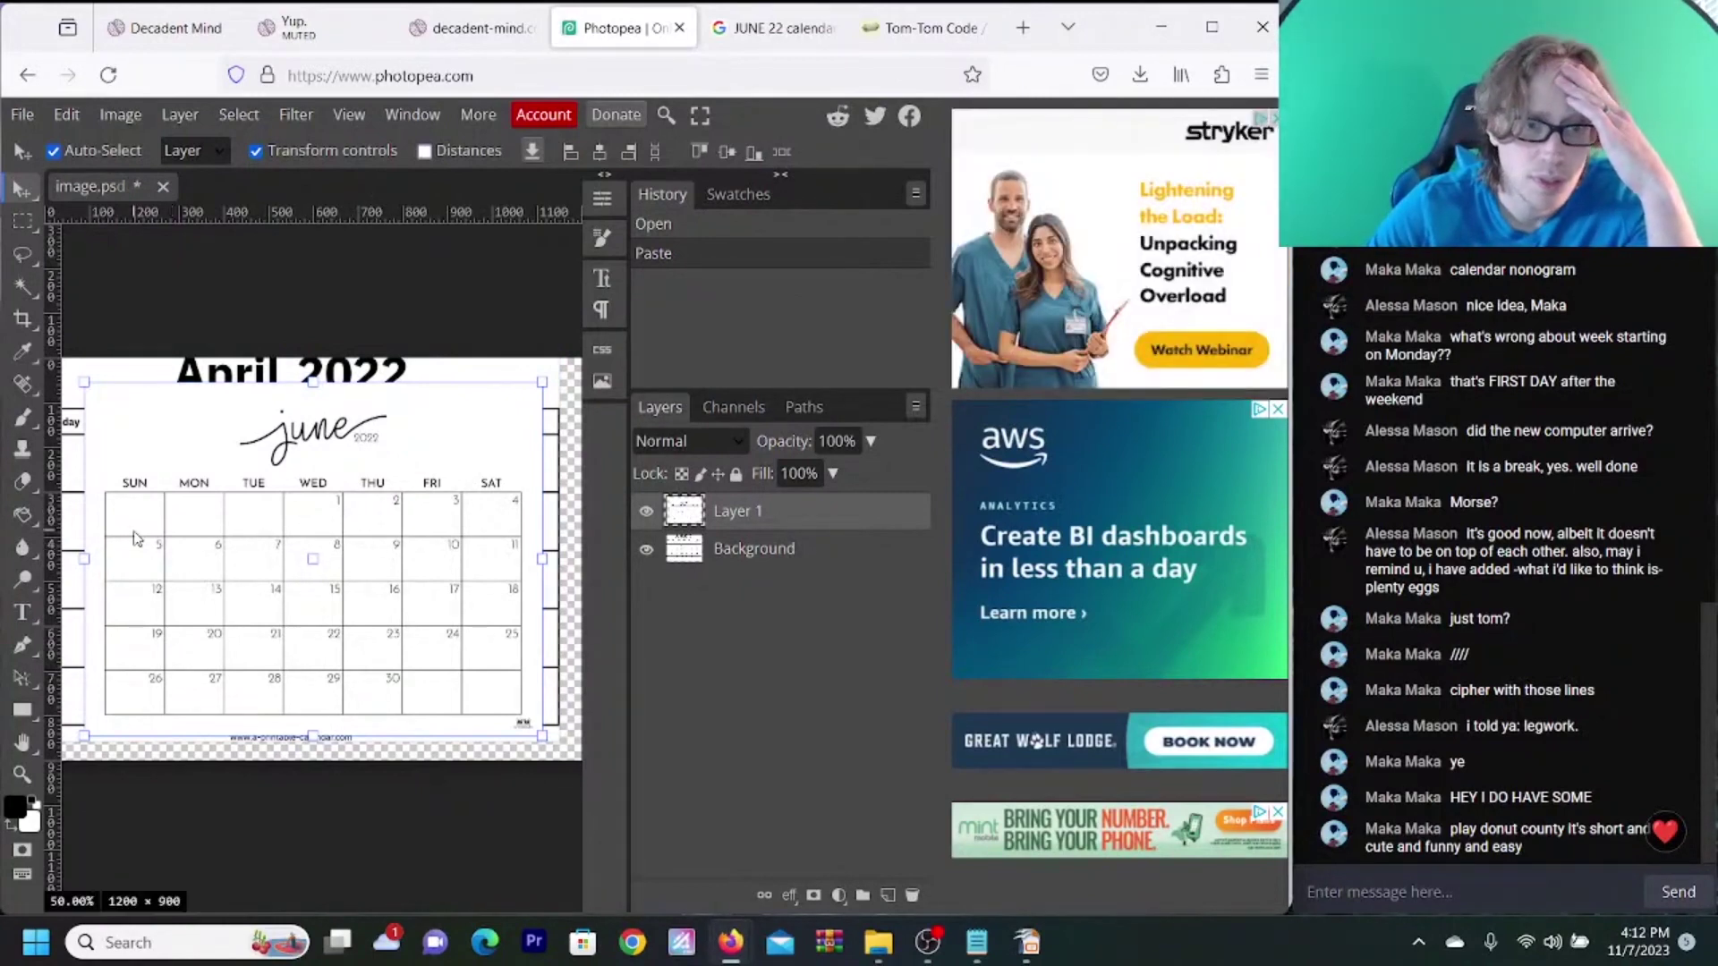
- Fill the June 2, 7, 8 and 10 cells of the calendar black with the Paint Bucket tool
key(g)
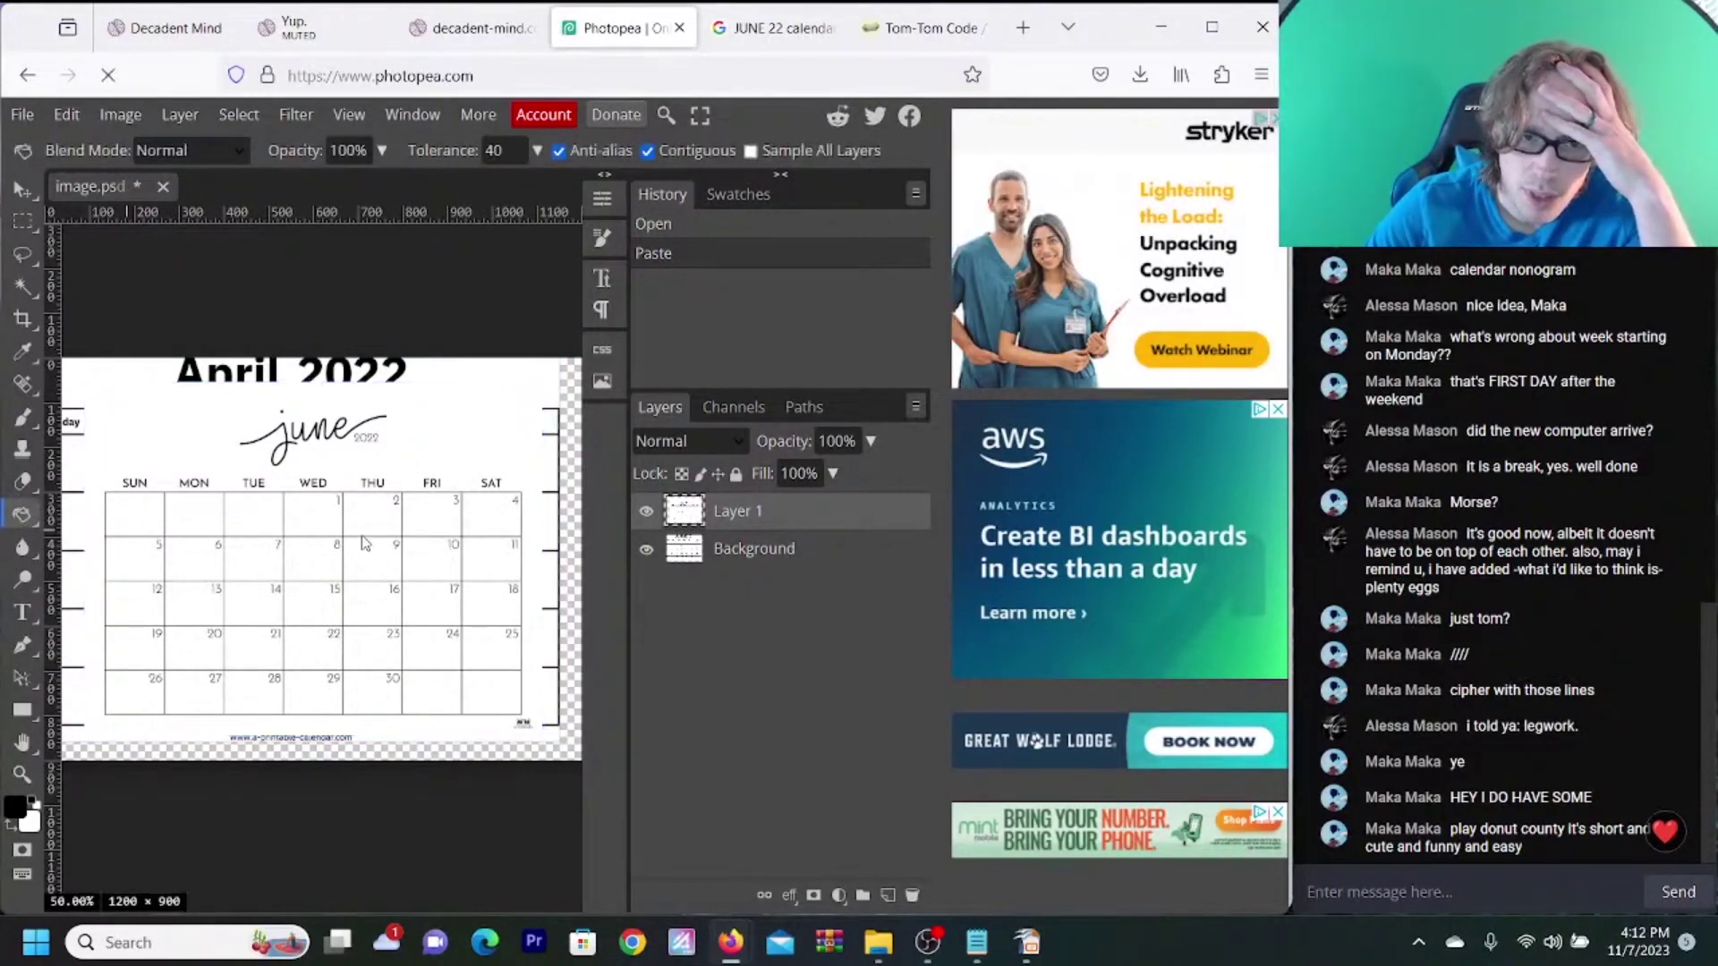
click(363, 526)
click(264, 568)
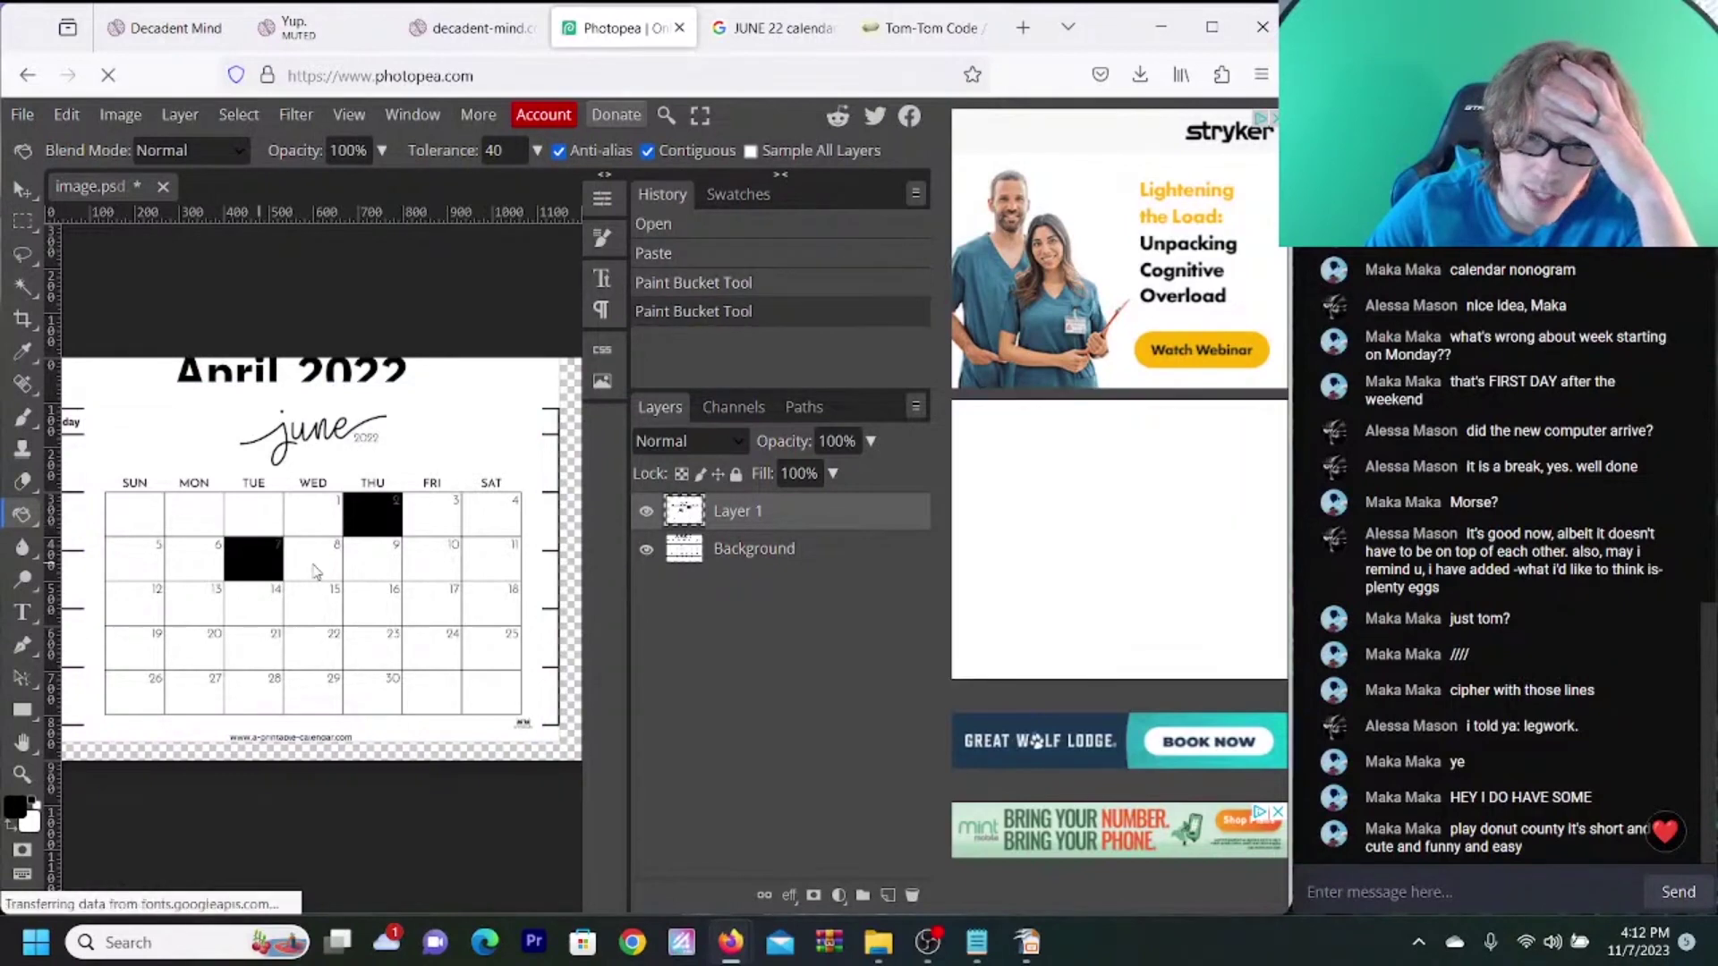
click(315, 571)
click(437, 567)
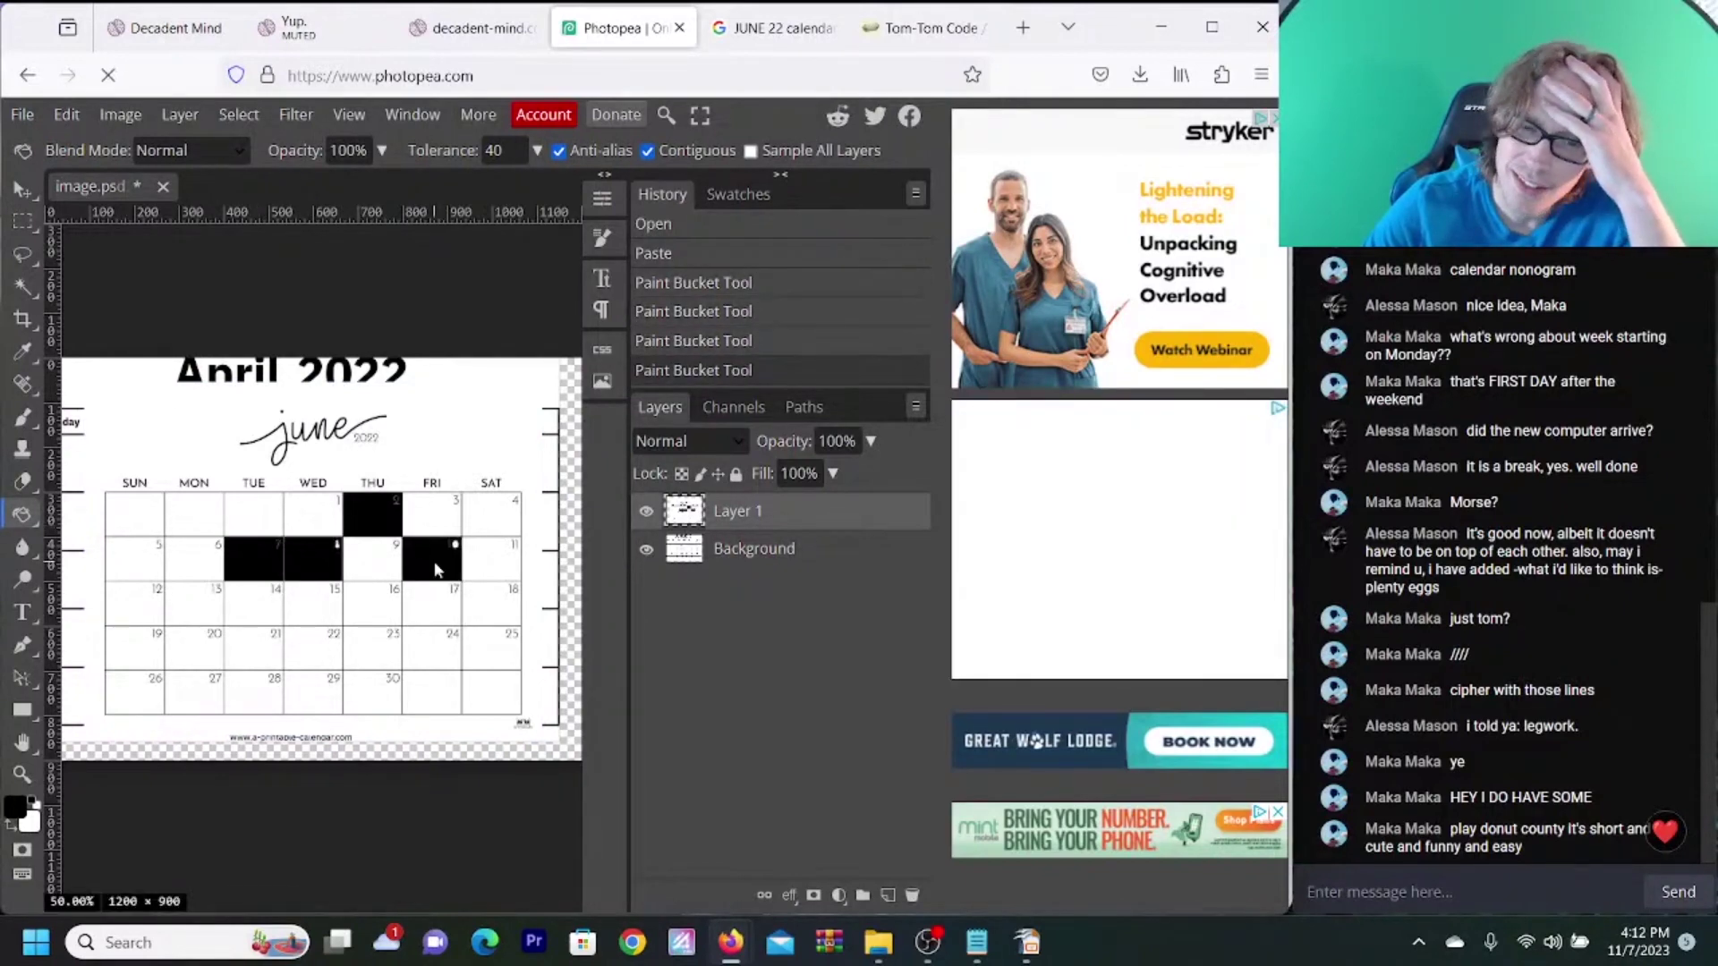
- Check the June '22 dates in the availability list and fill the June 13, 16 and 18 cells black
click(459, 29)
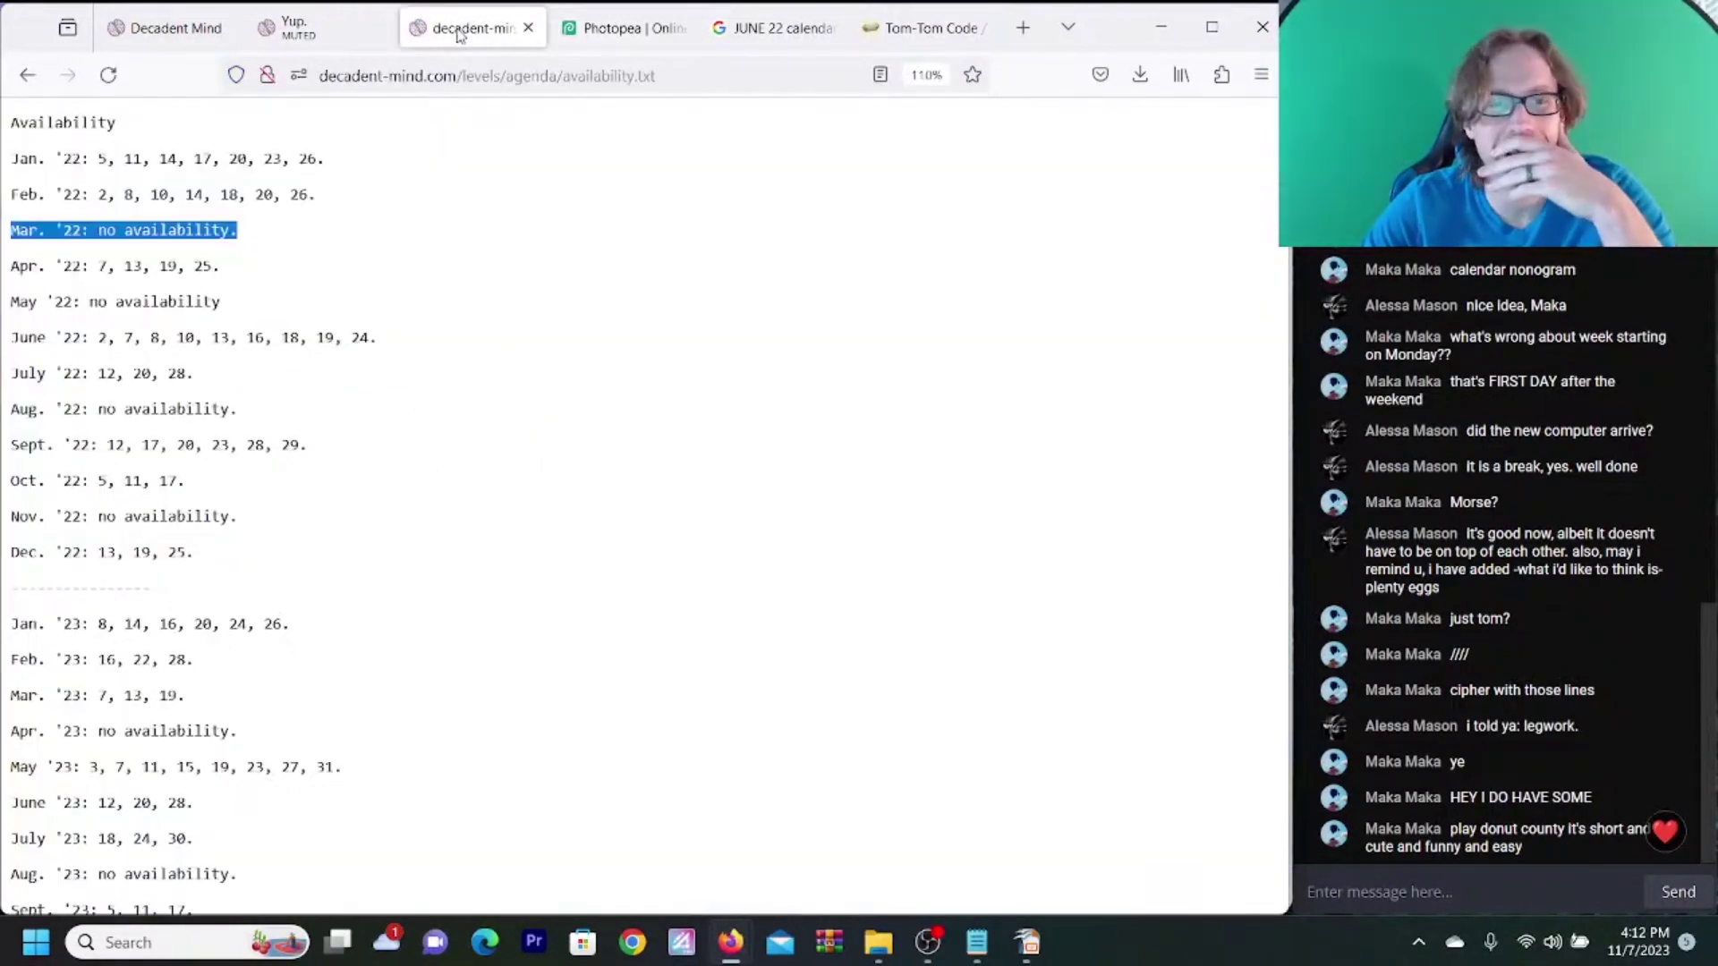
click(618, 27)
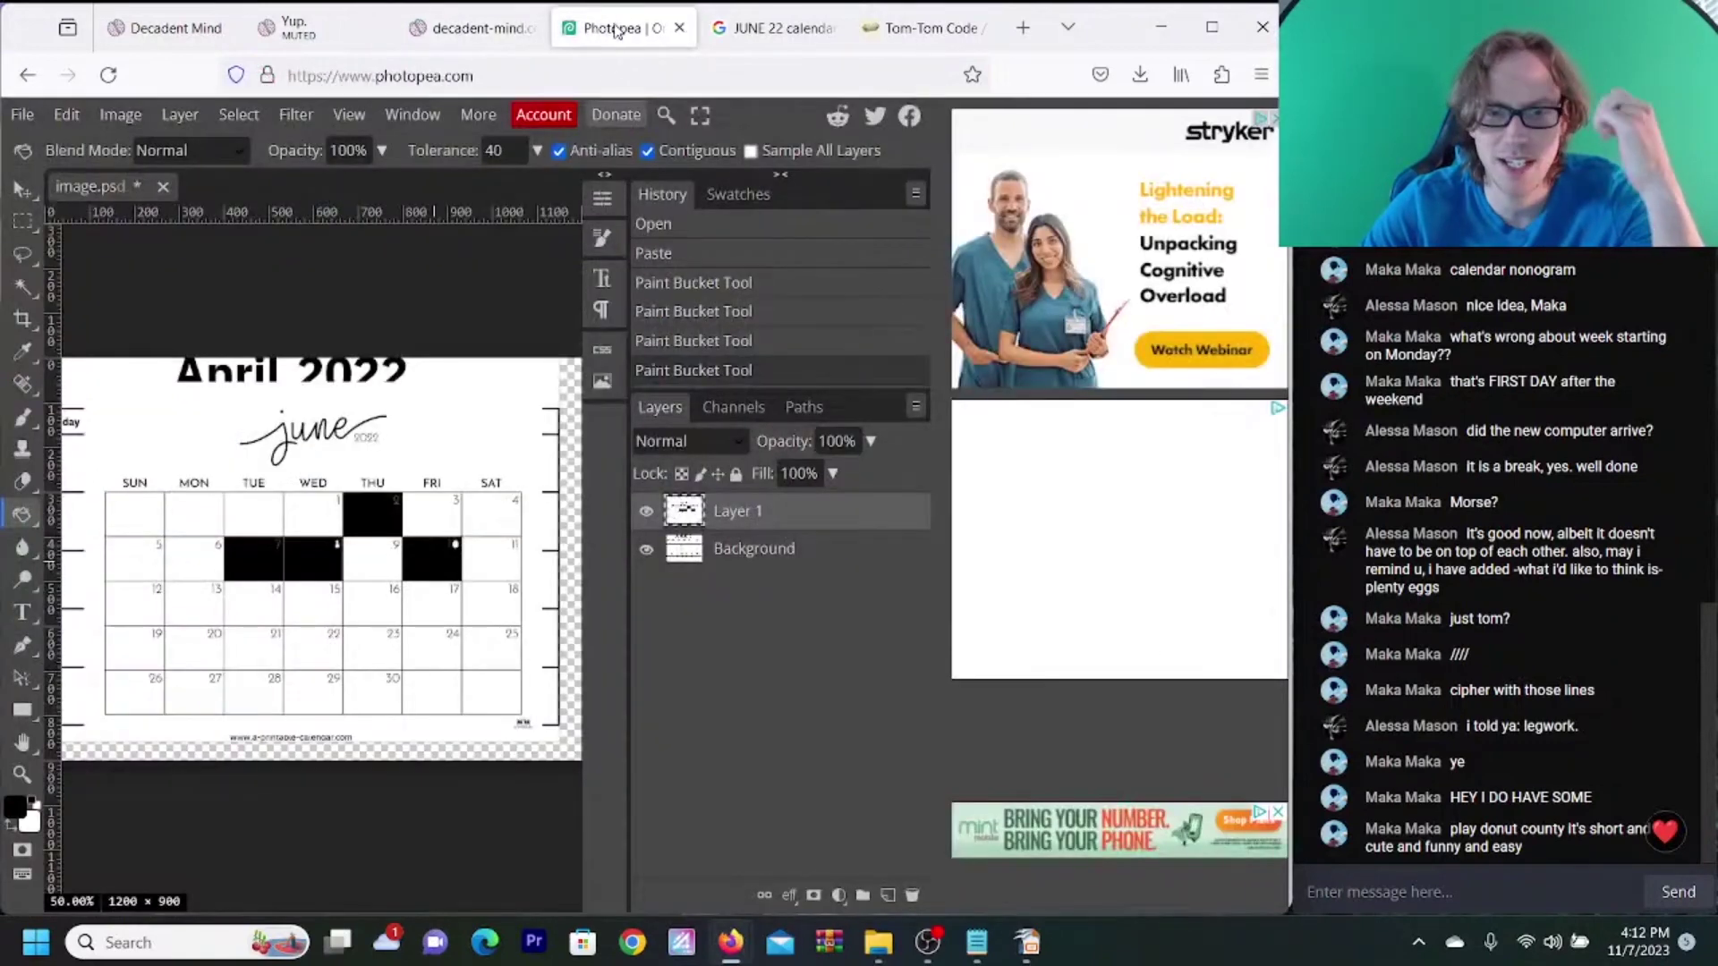
click(195, 604)
click(371, 619)
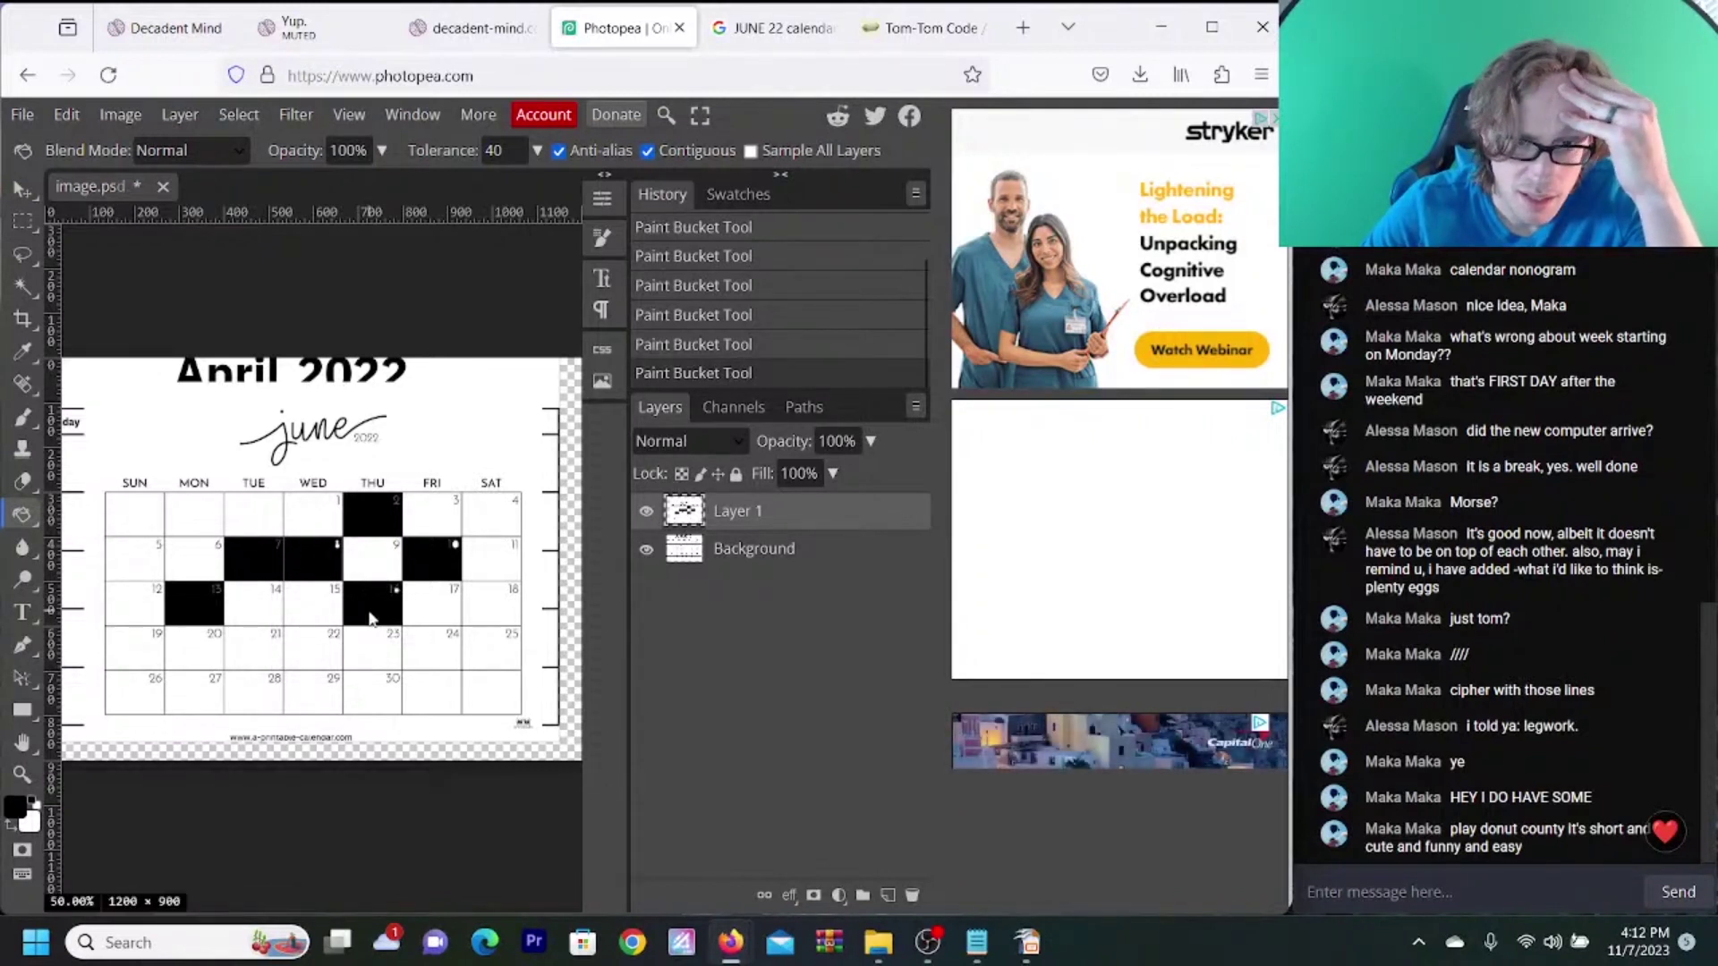
click(491, 603)
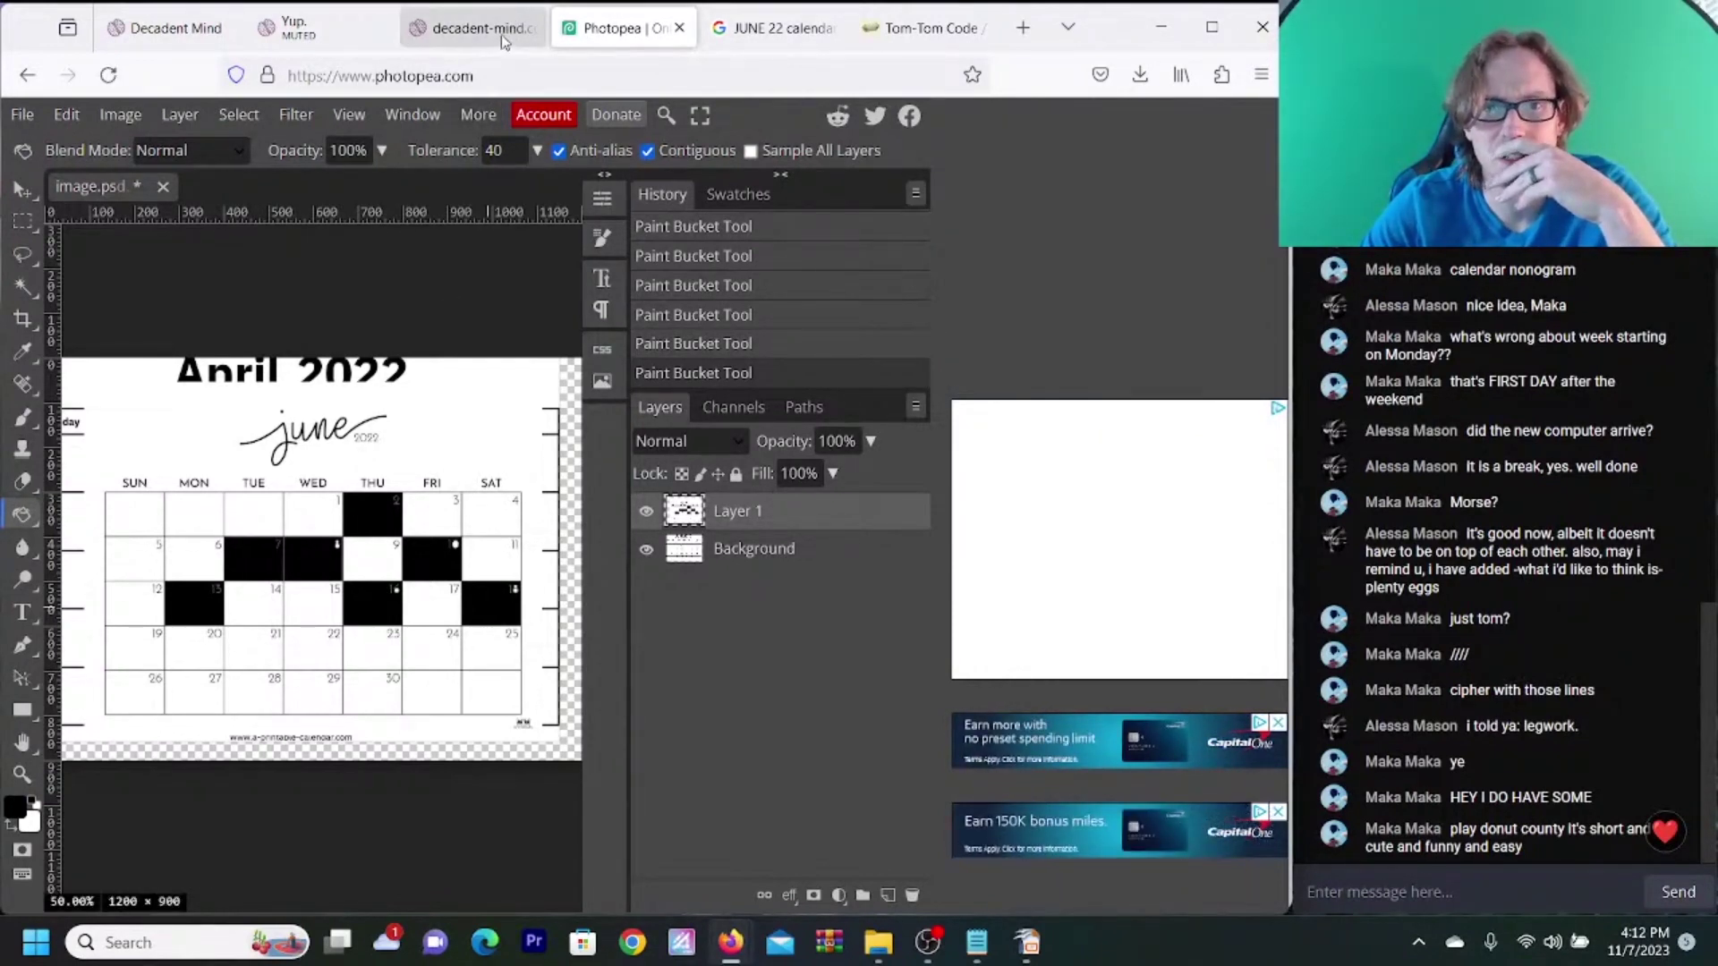
- Recheck the June '22 availability dates and fill the June 19 and 24 cells of the calendar black
click(474, 28)
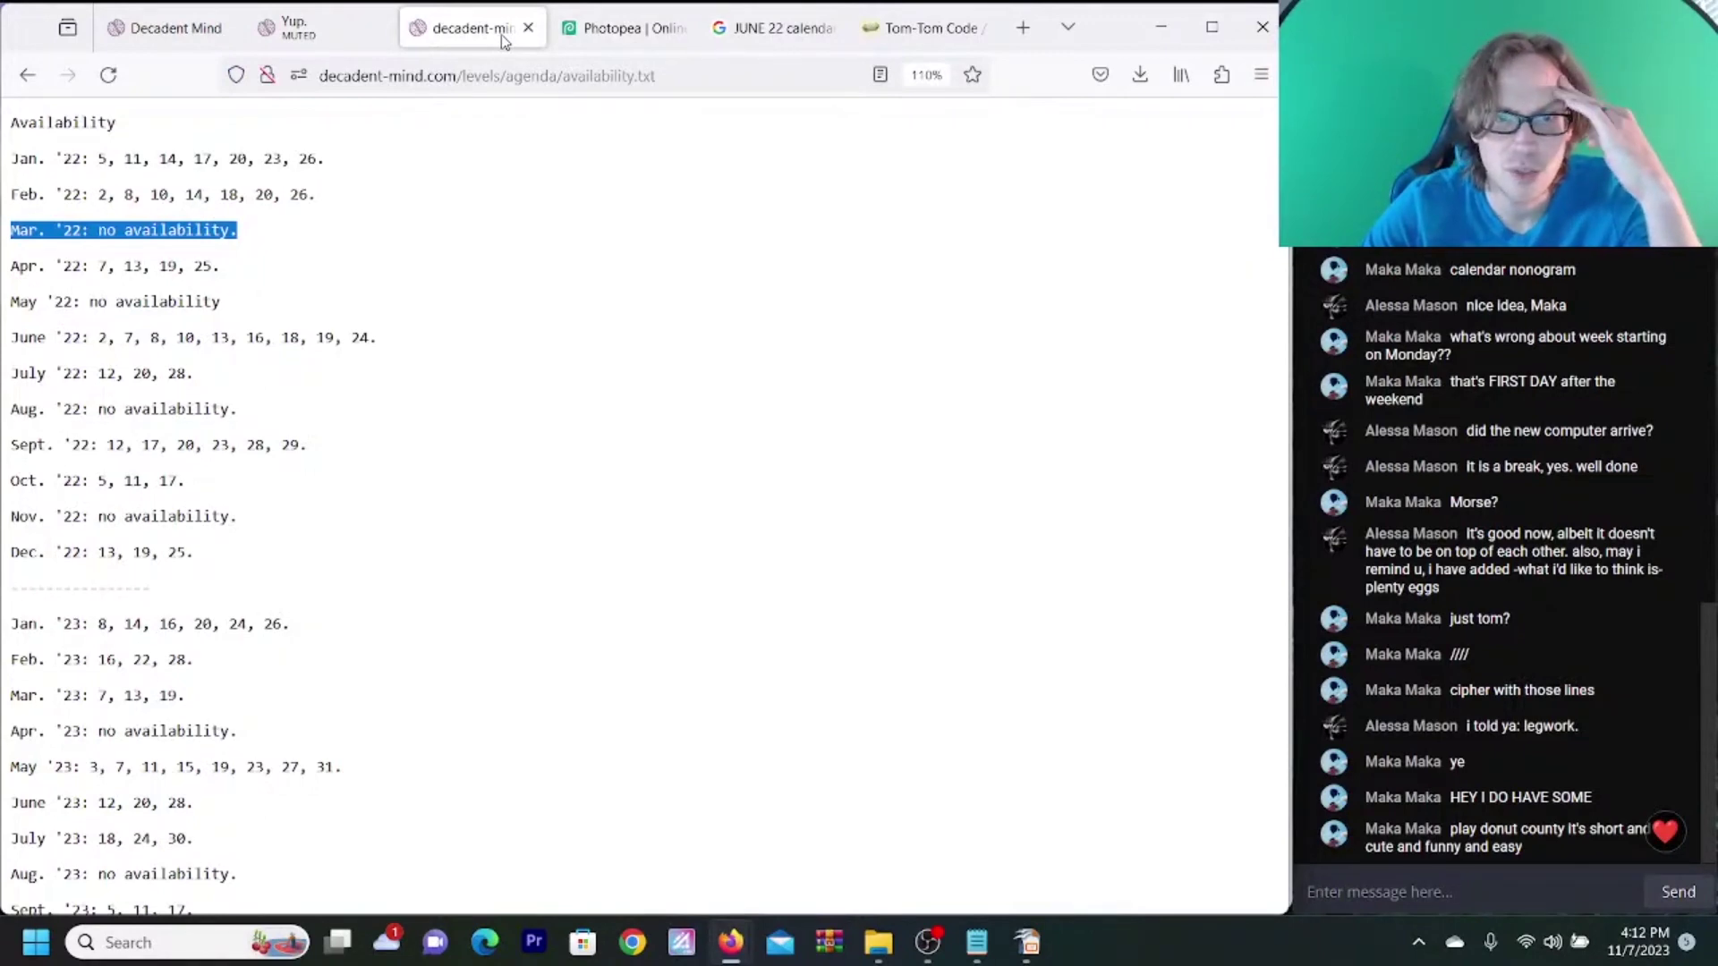
click(747, 36)
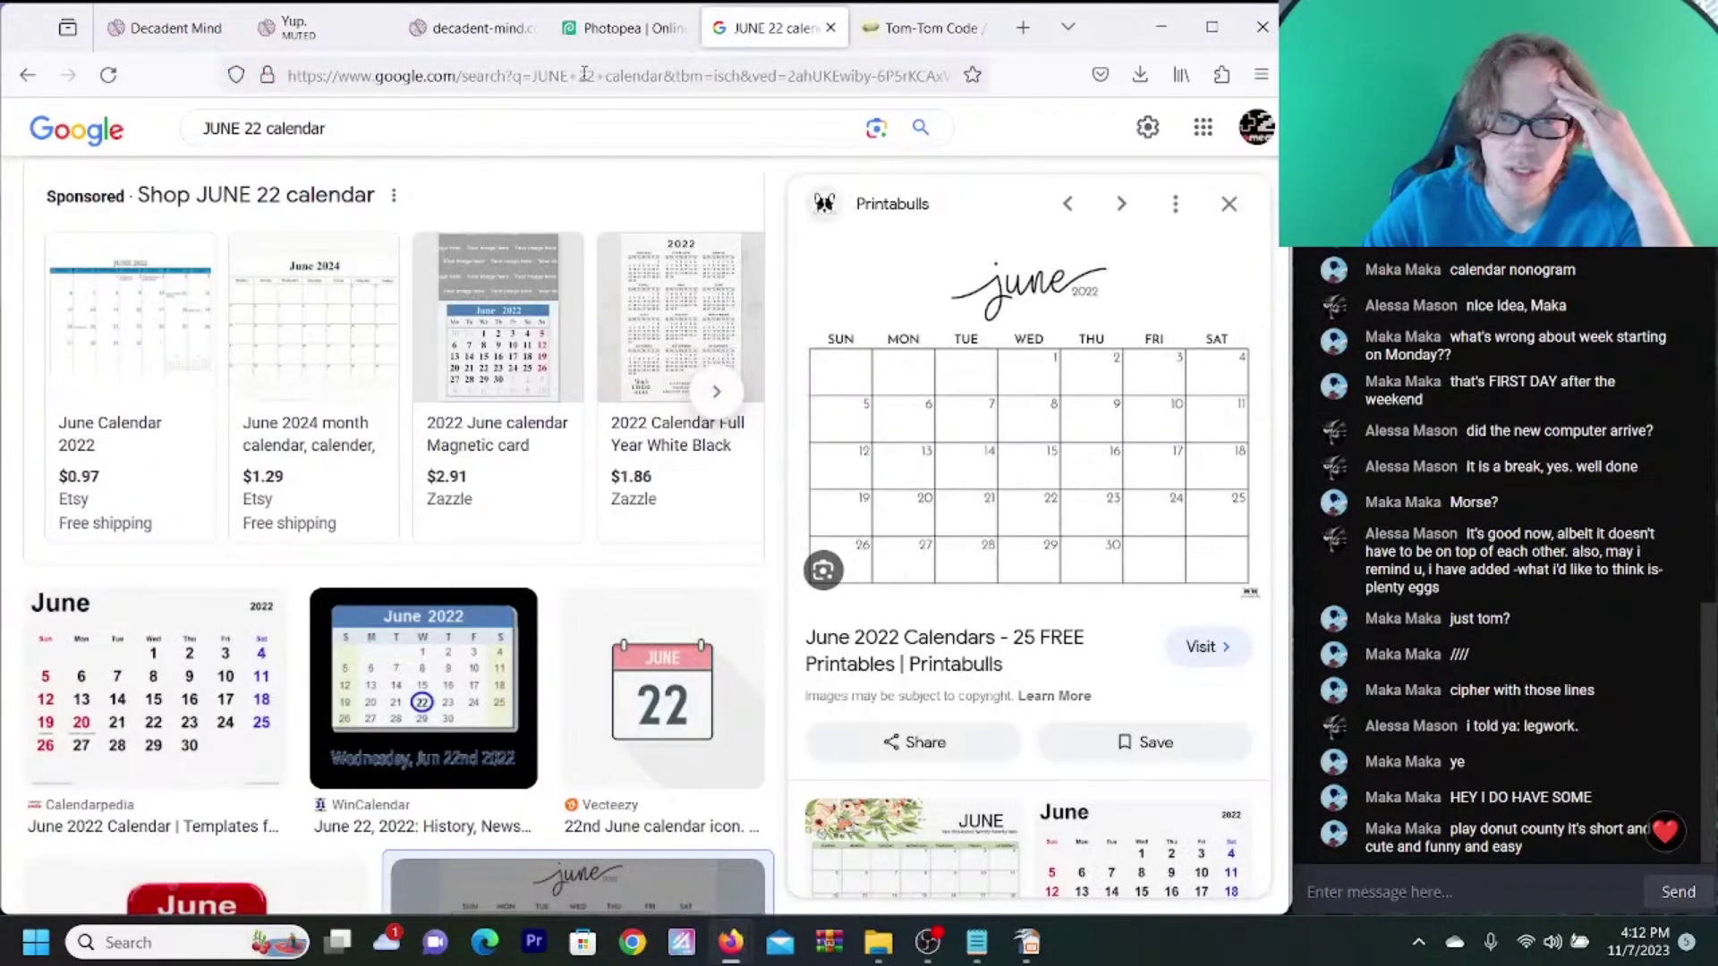
click(630, 29)
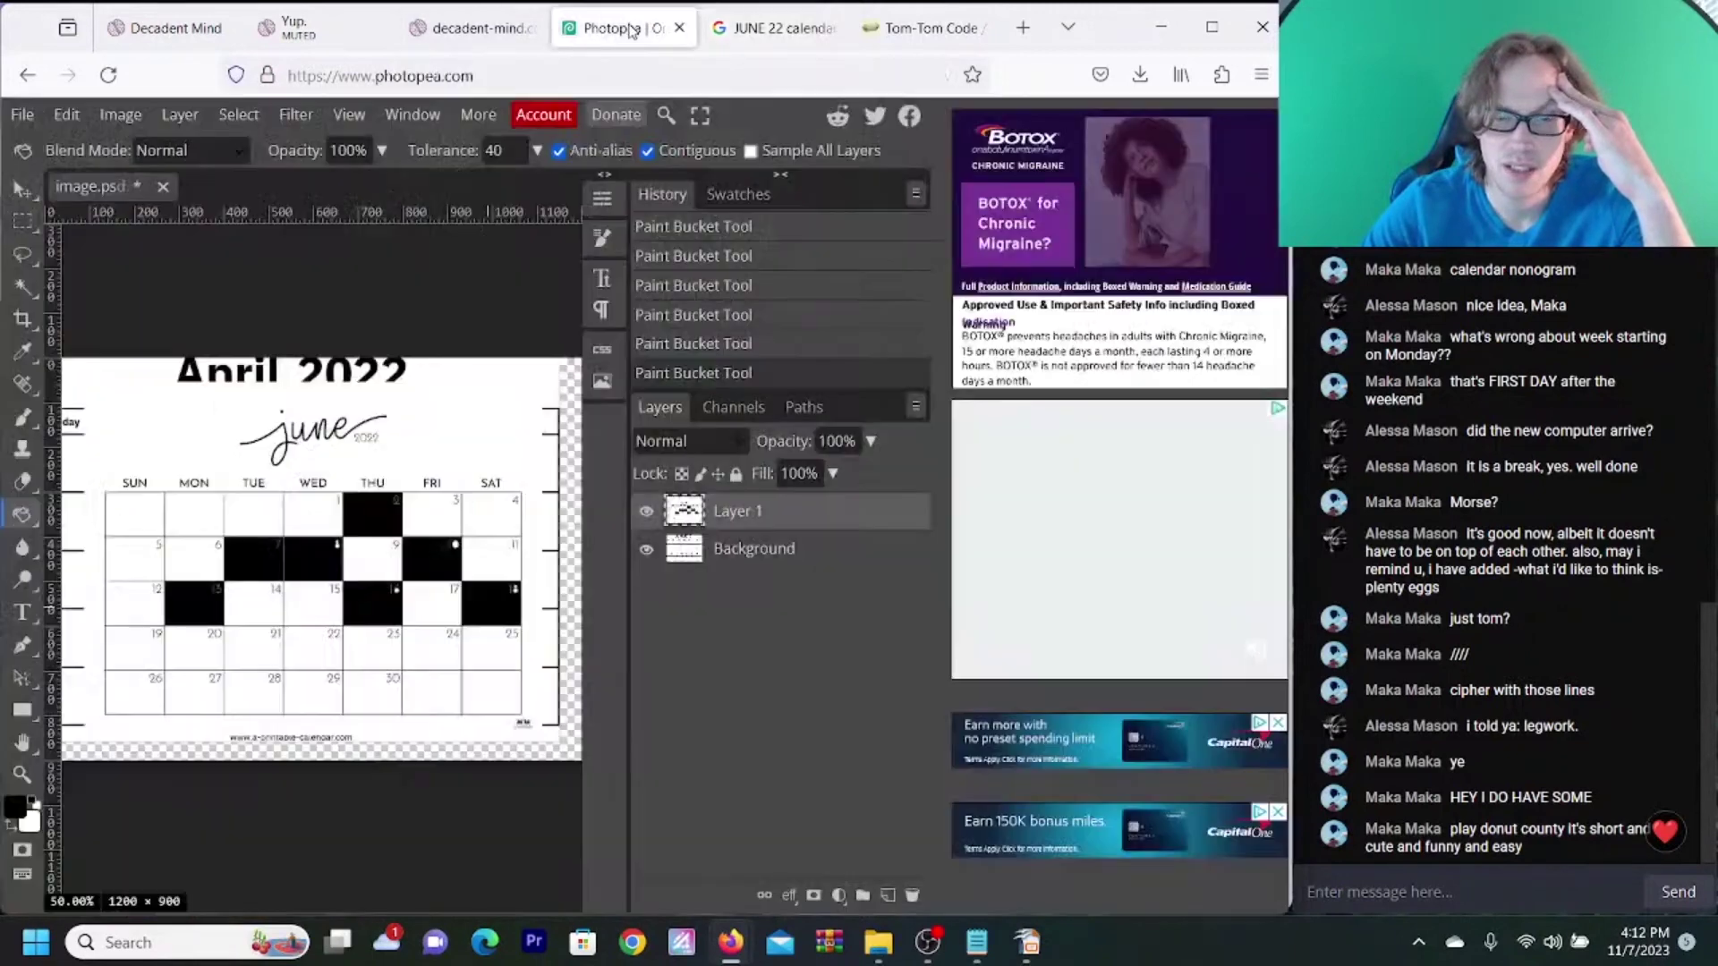
click(142, 653)
click(413, 646)
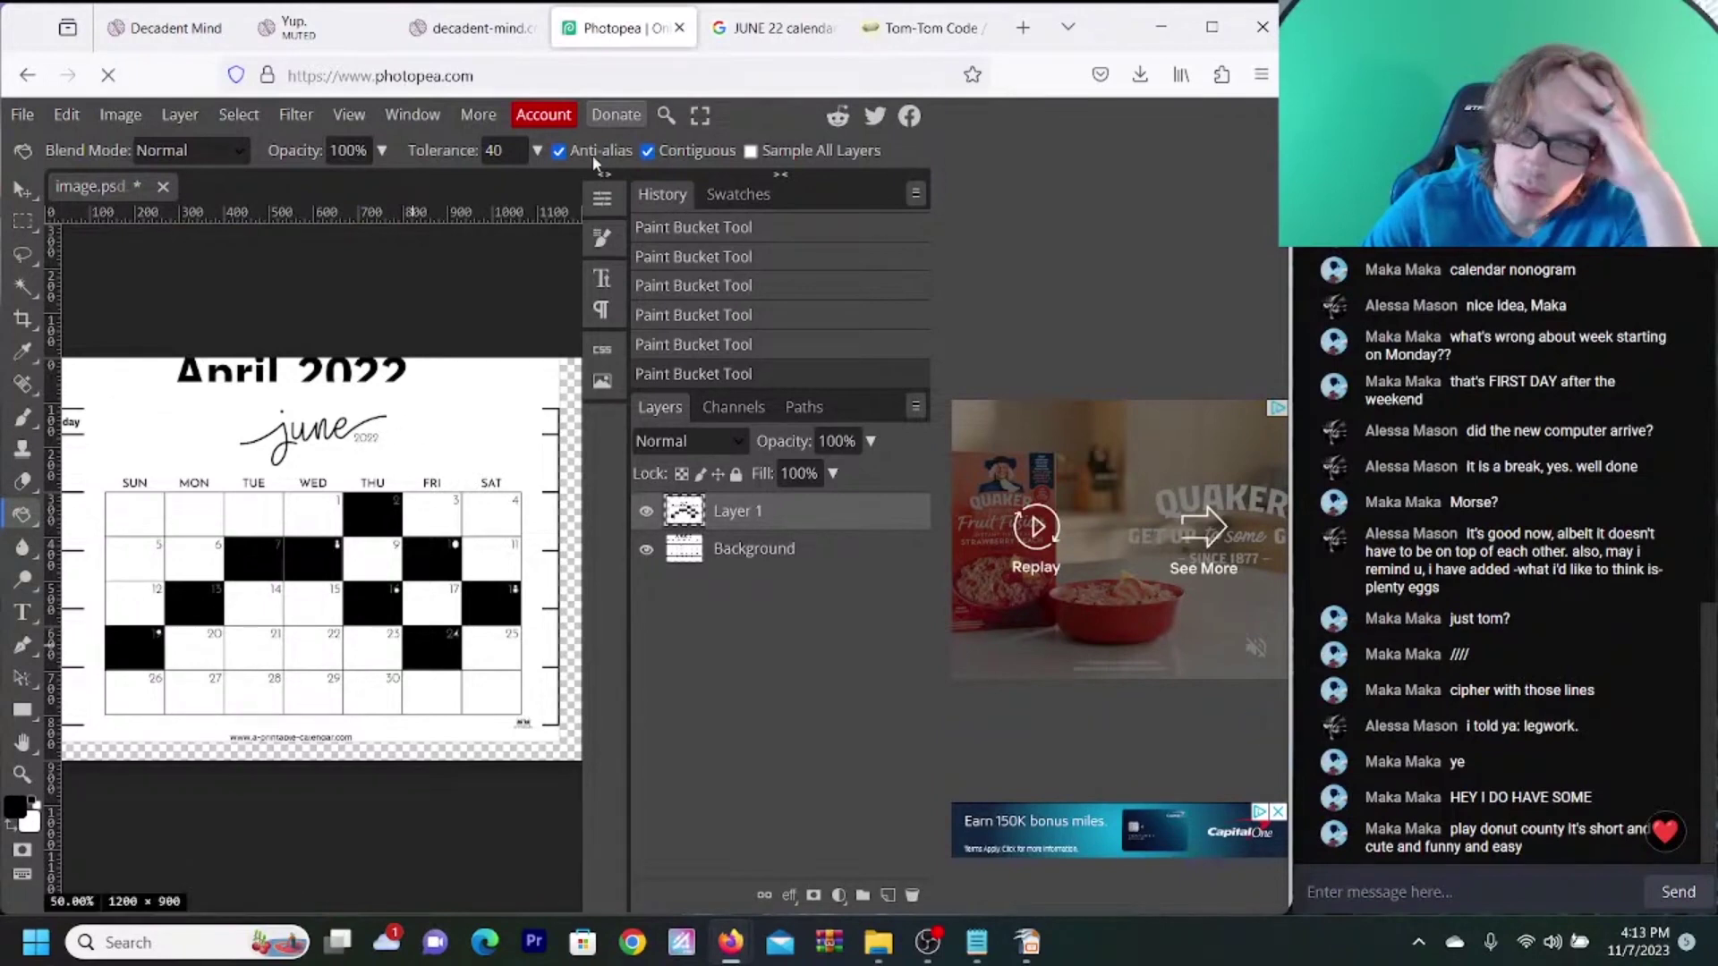
- Verify the shaded June calendar cells against the June '22 dates in the availability list
click(472, 28)
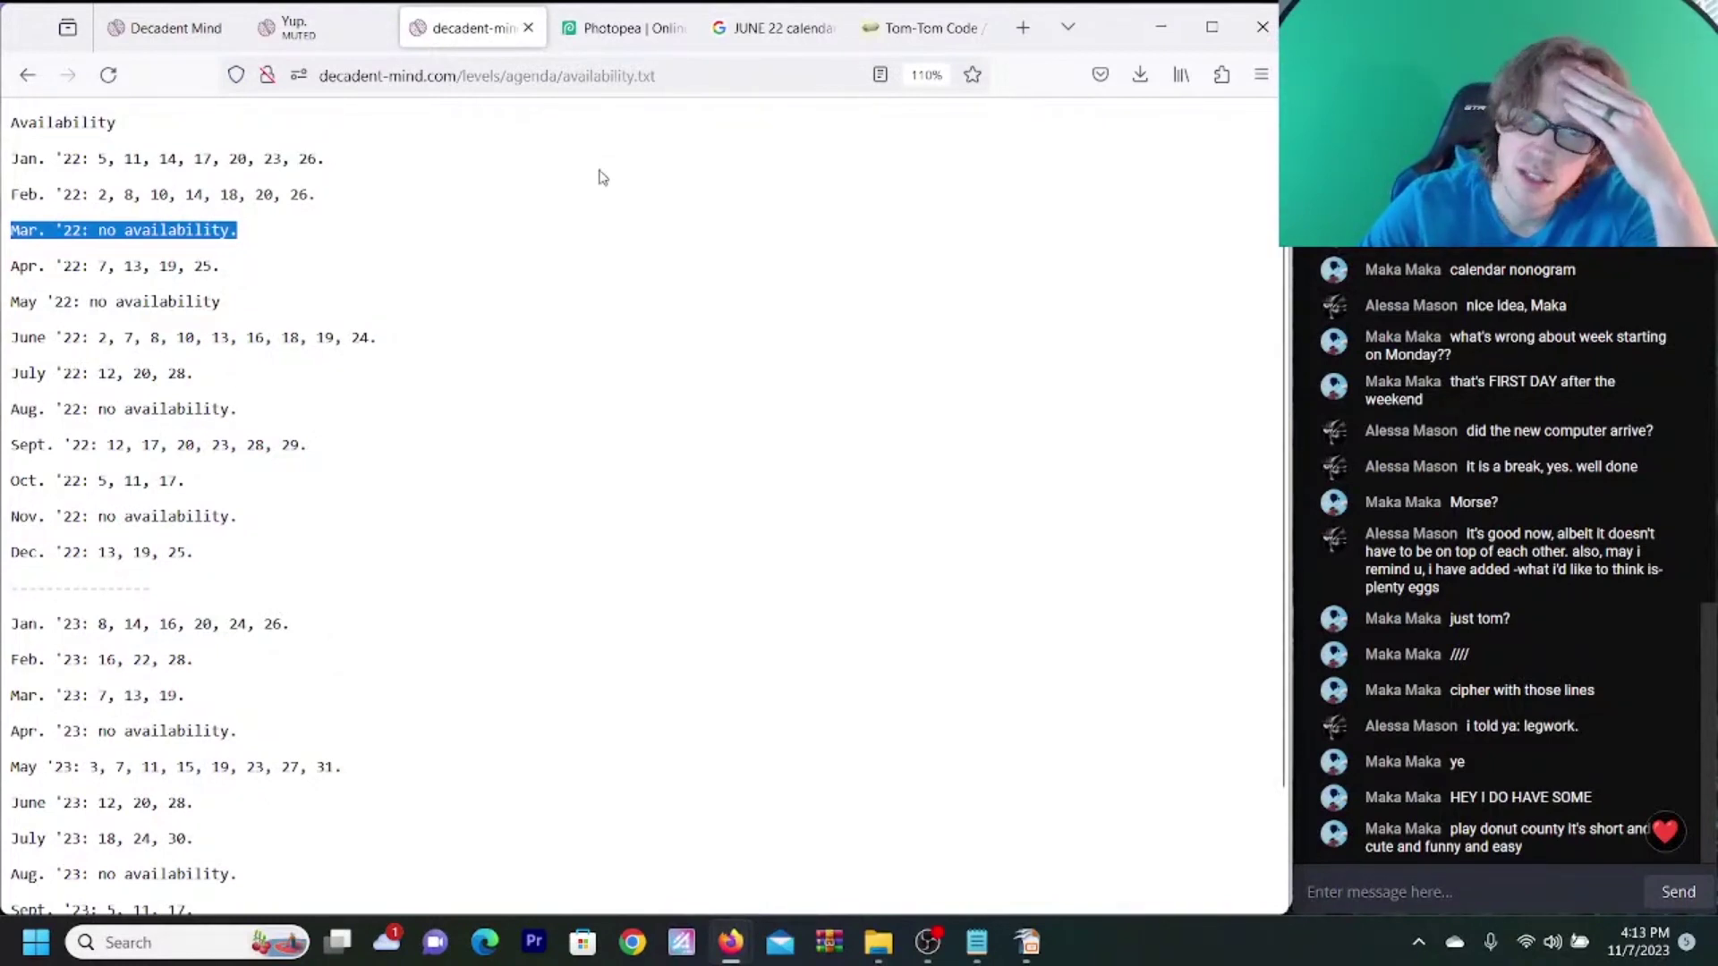
click(763, 30)
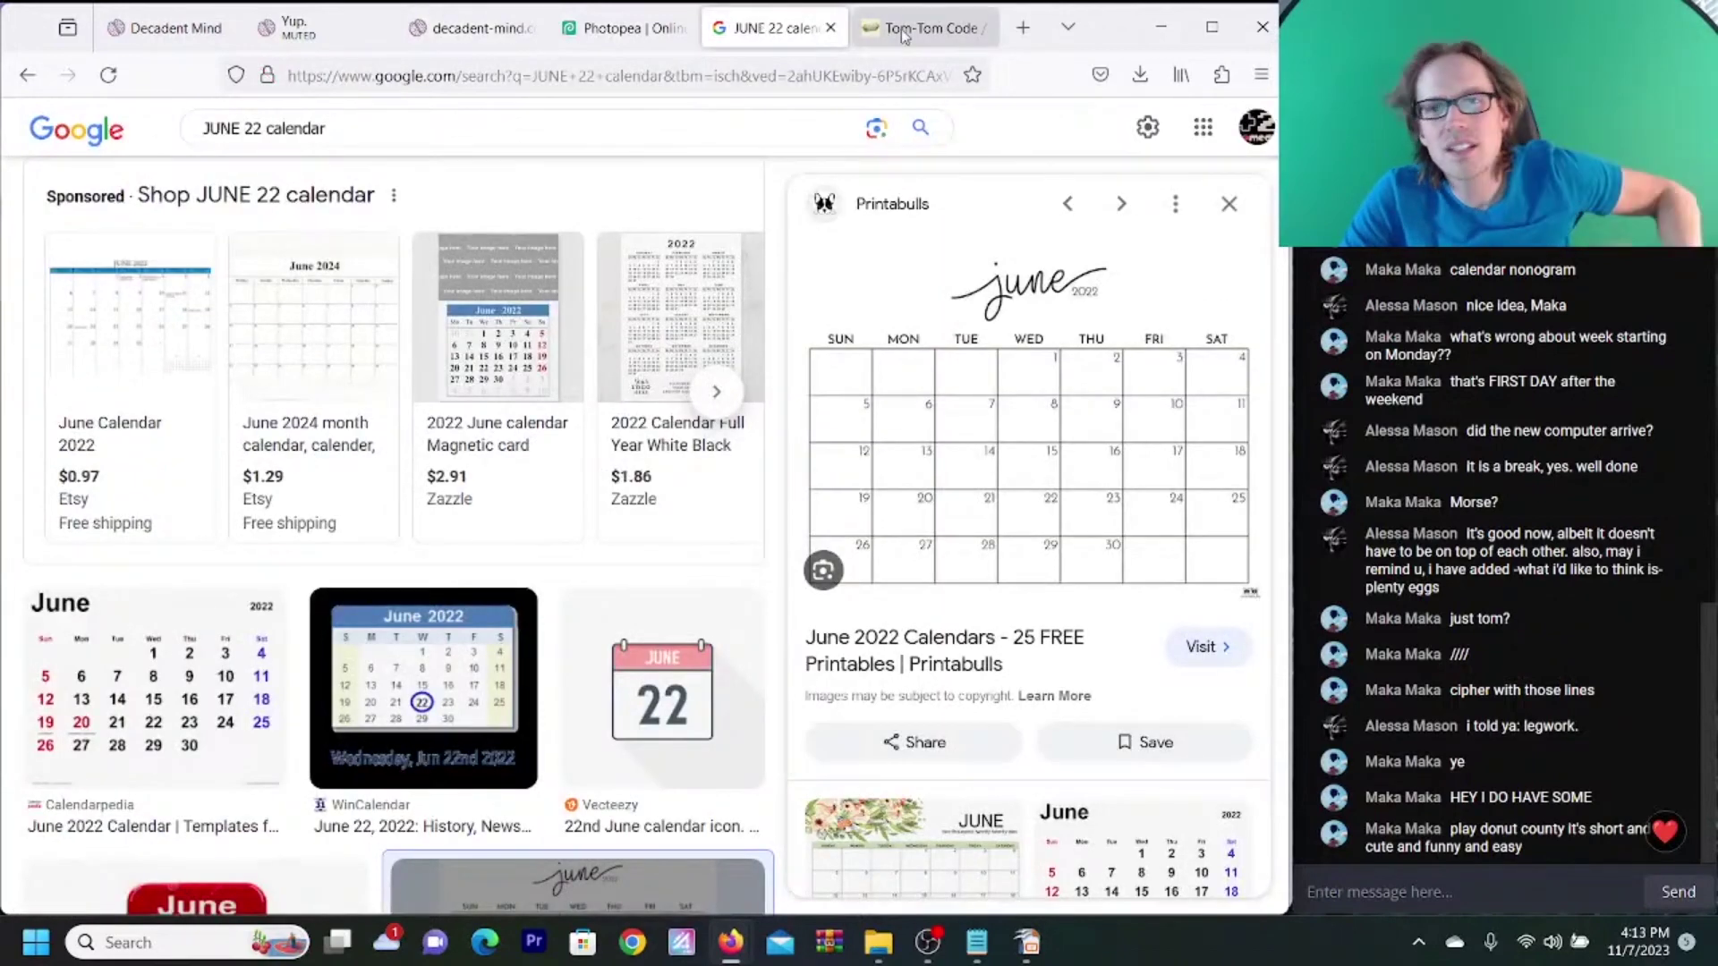
click(627, 29)
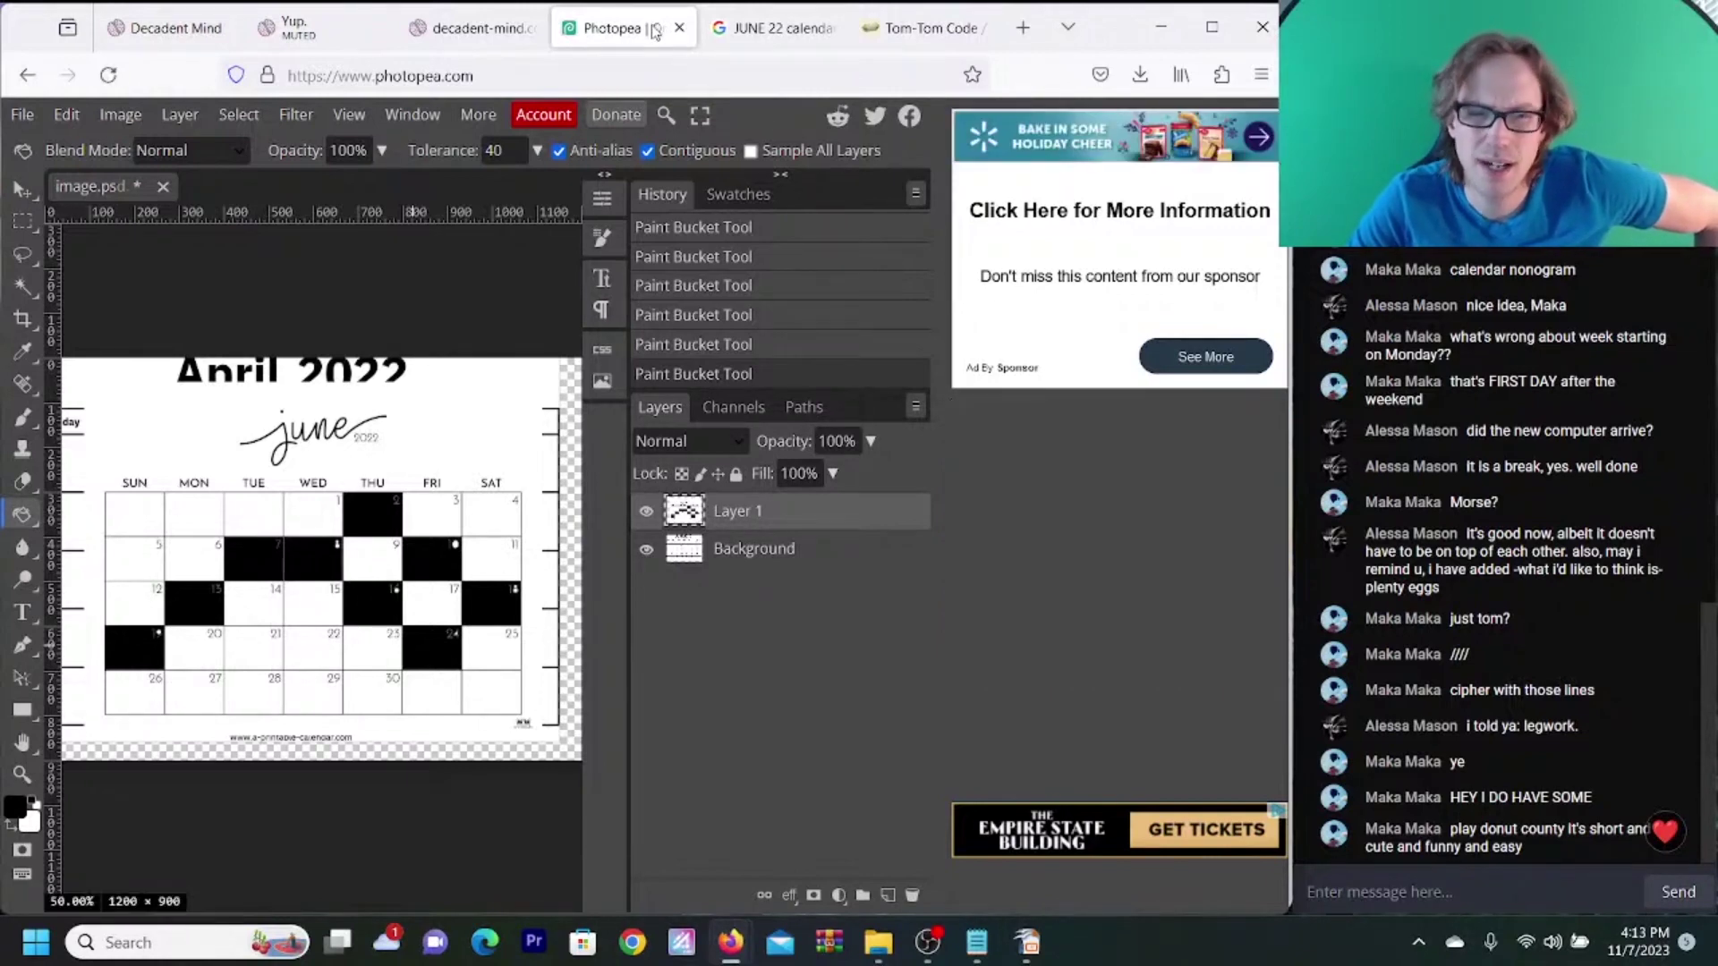
- Compare the shaded June pattern in Photopea with dCode's Tom Tom Code decoder and its ciphertext
click(907, 29)
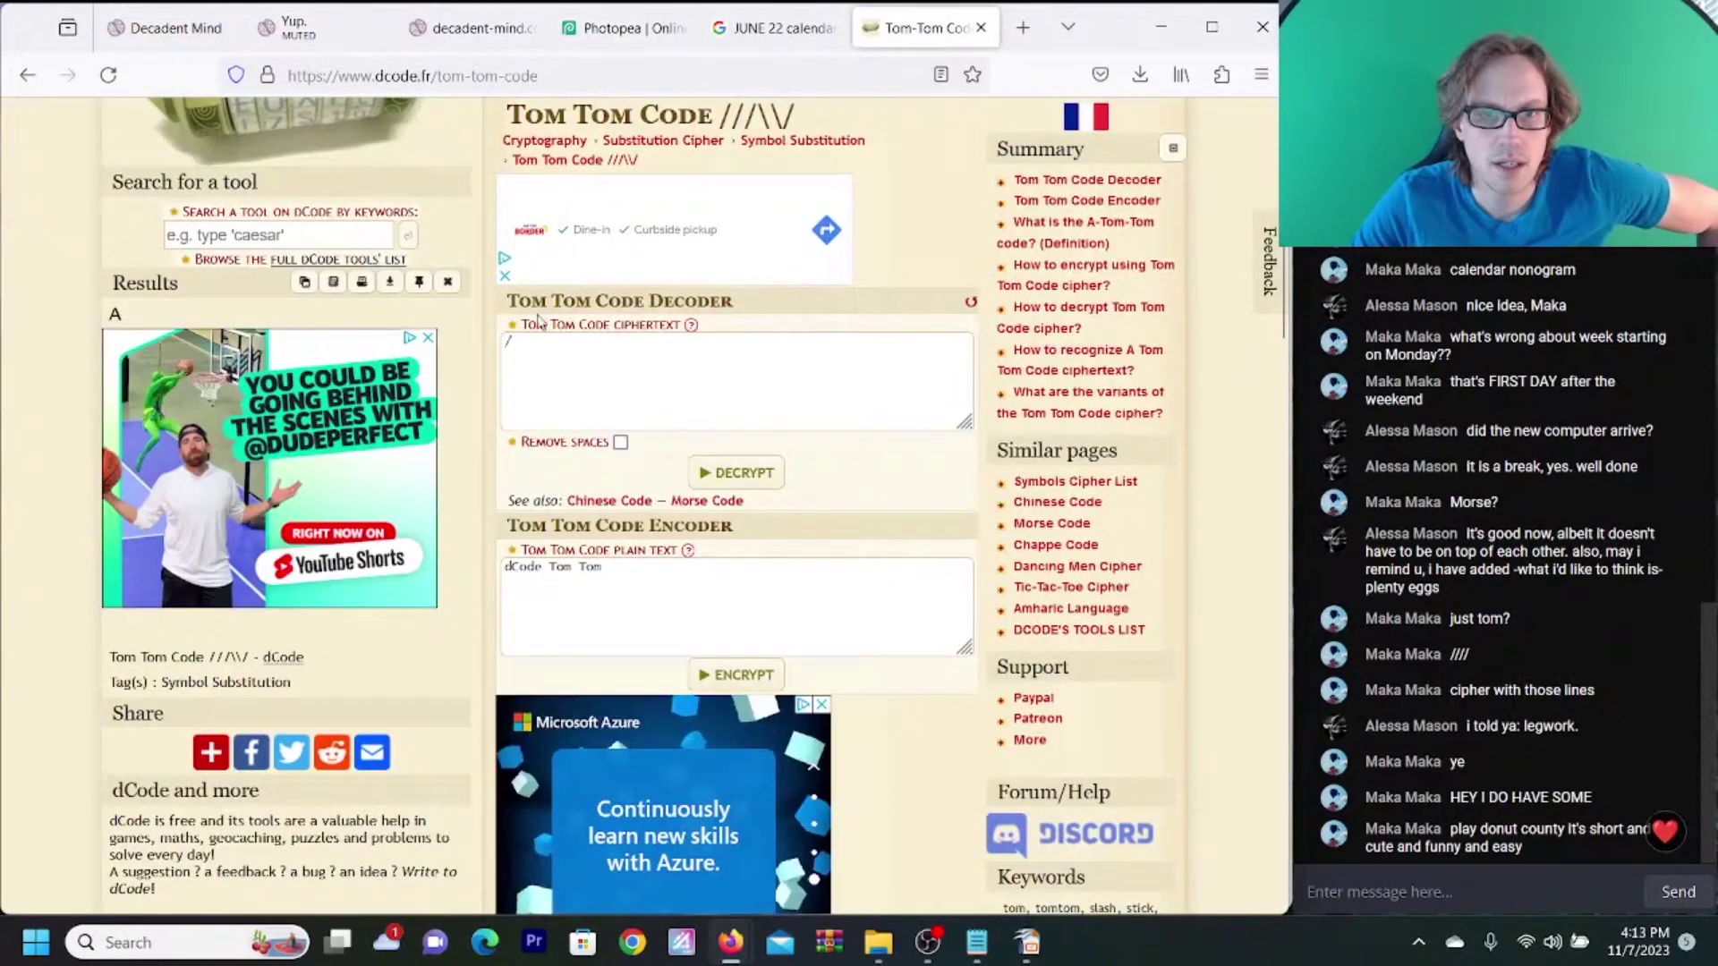
click(624, 27)
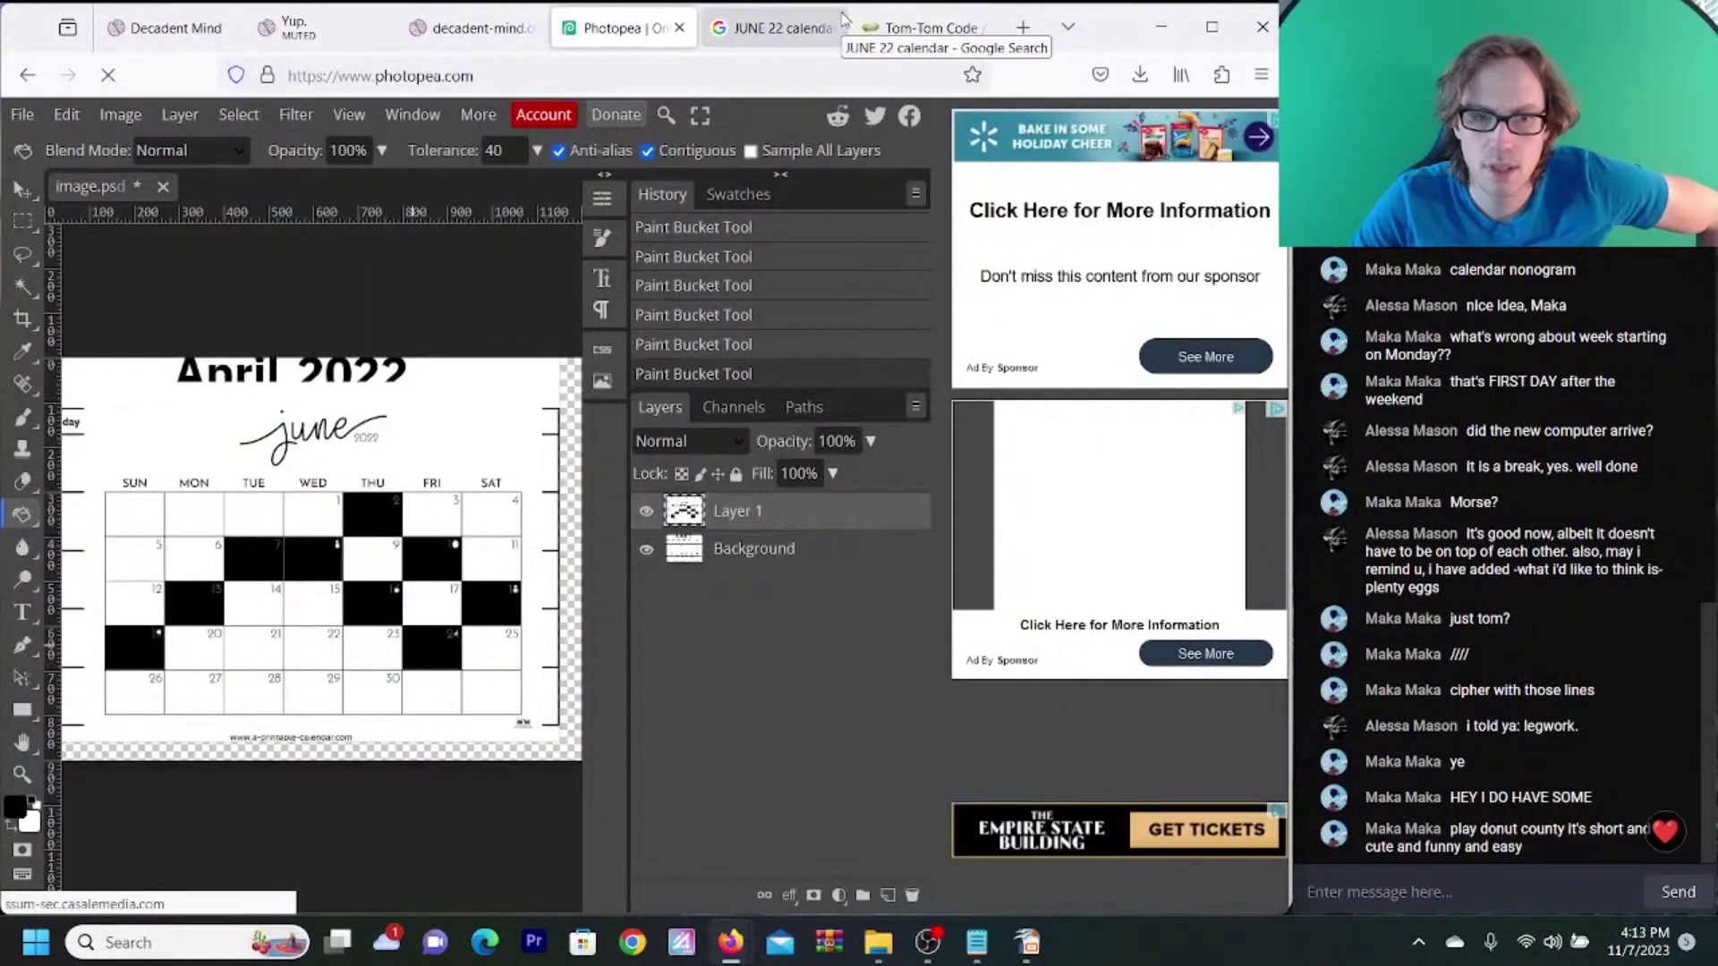
click(907, 28)
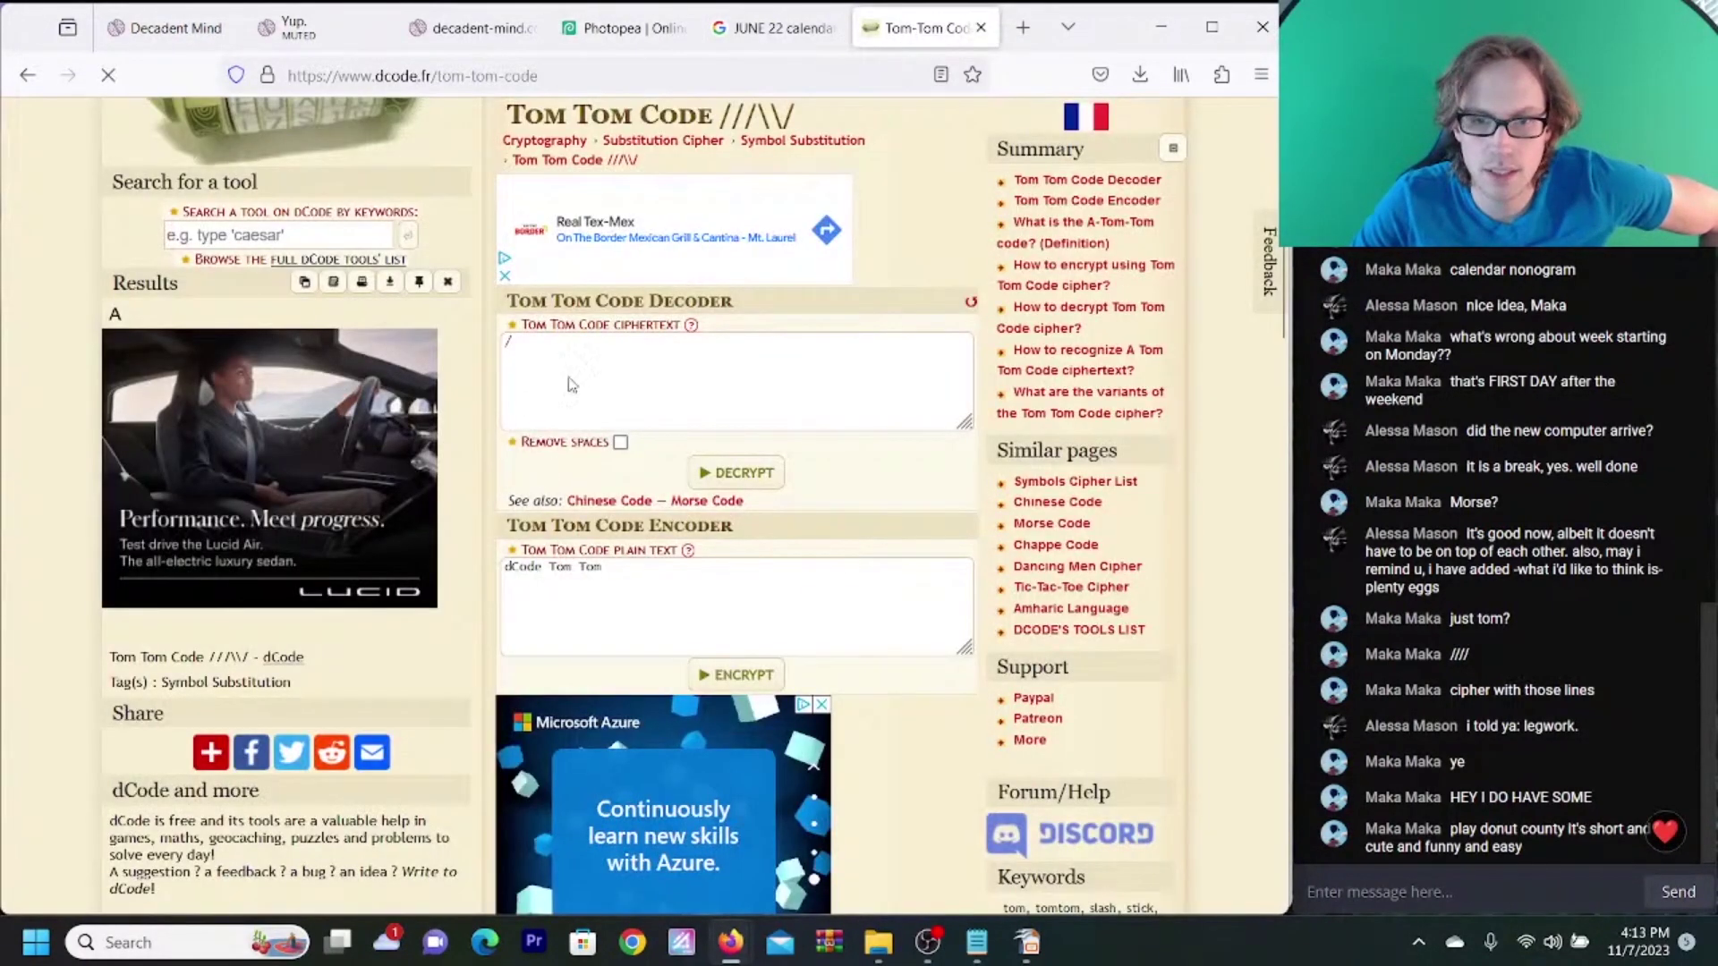
click(561, 352)
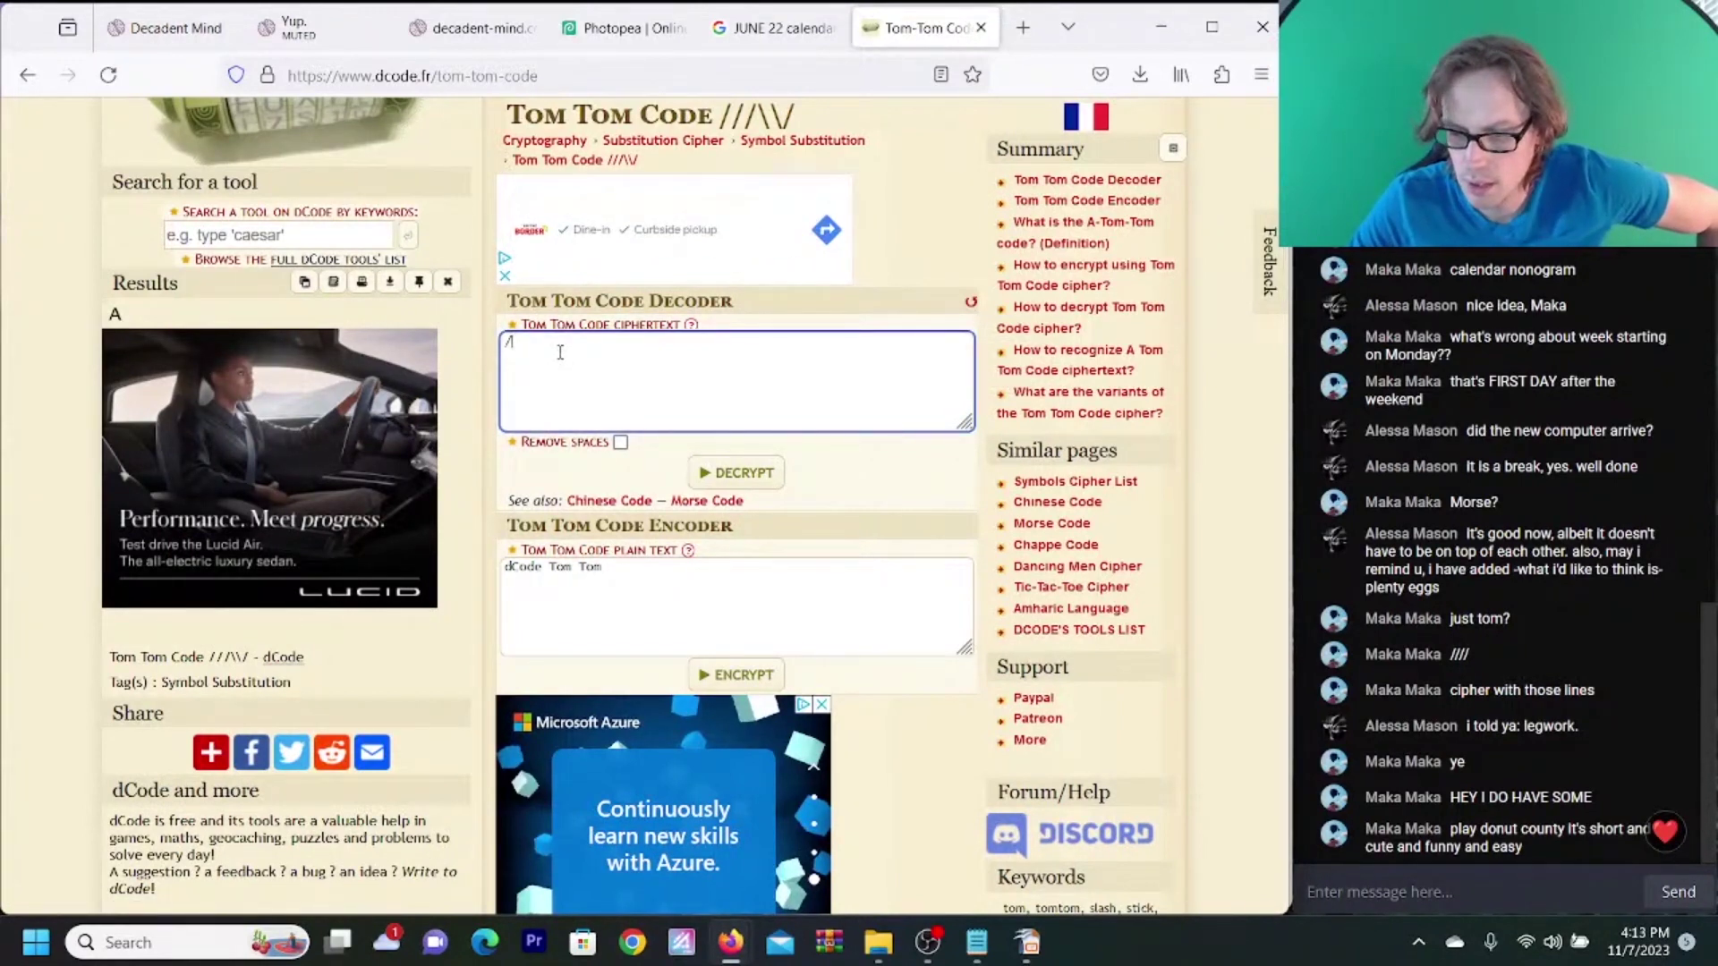
click(765, 34)
click(617, 28)
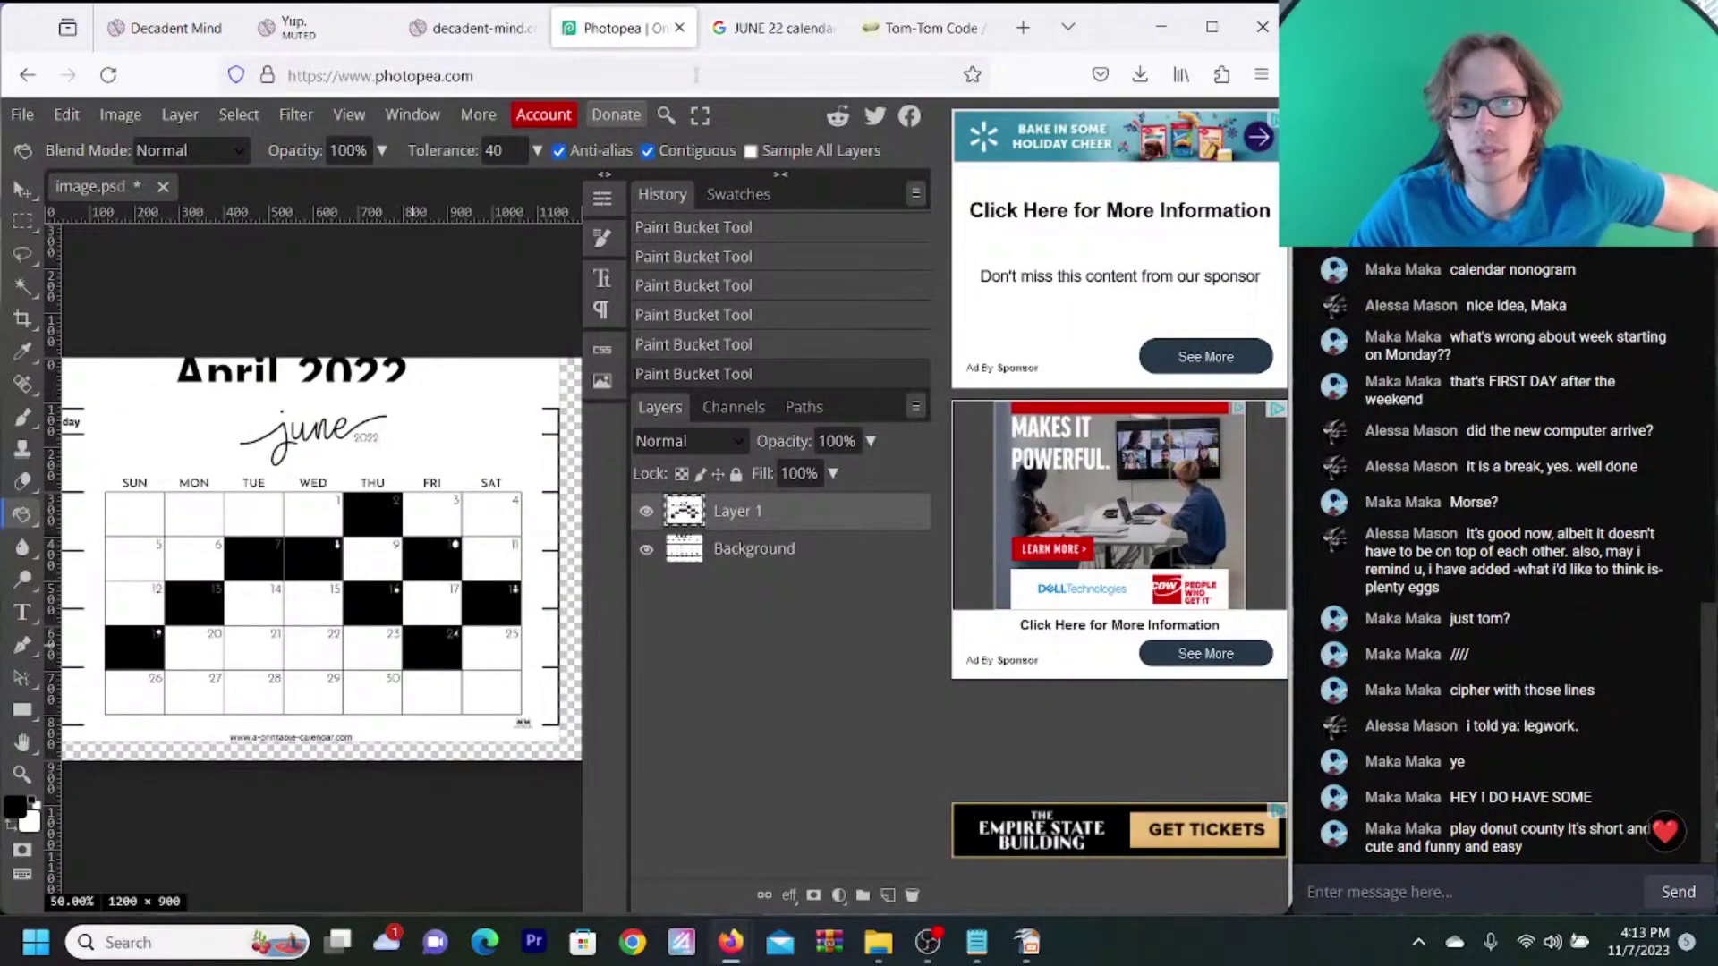
- Search Google Images for "JULY 22 calendar" and open the preview of the July 2022 printable calendar
click(494, 36)
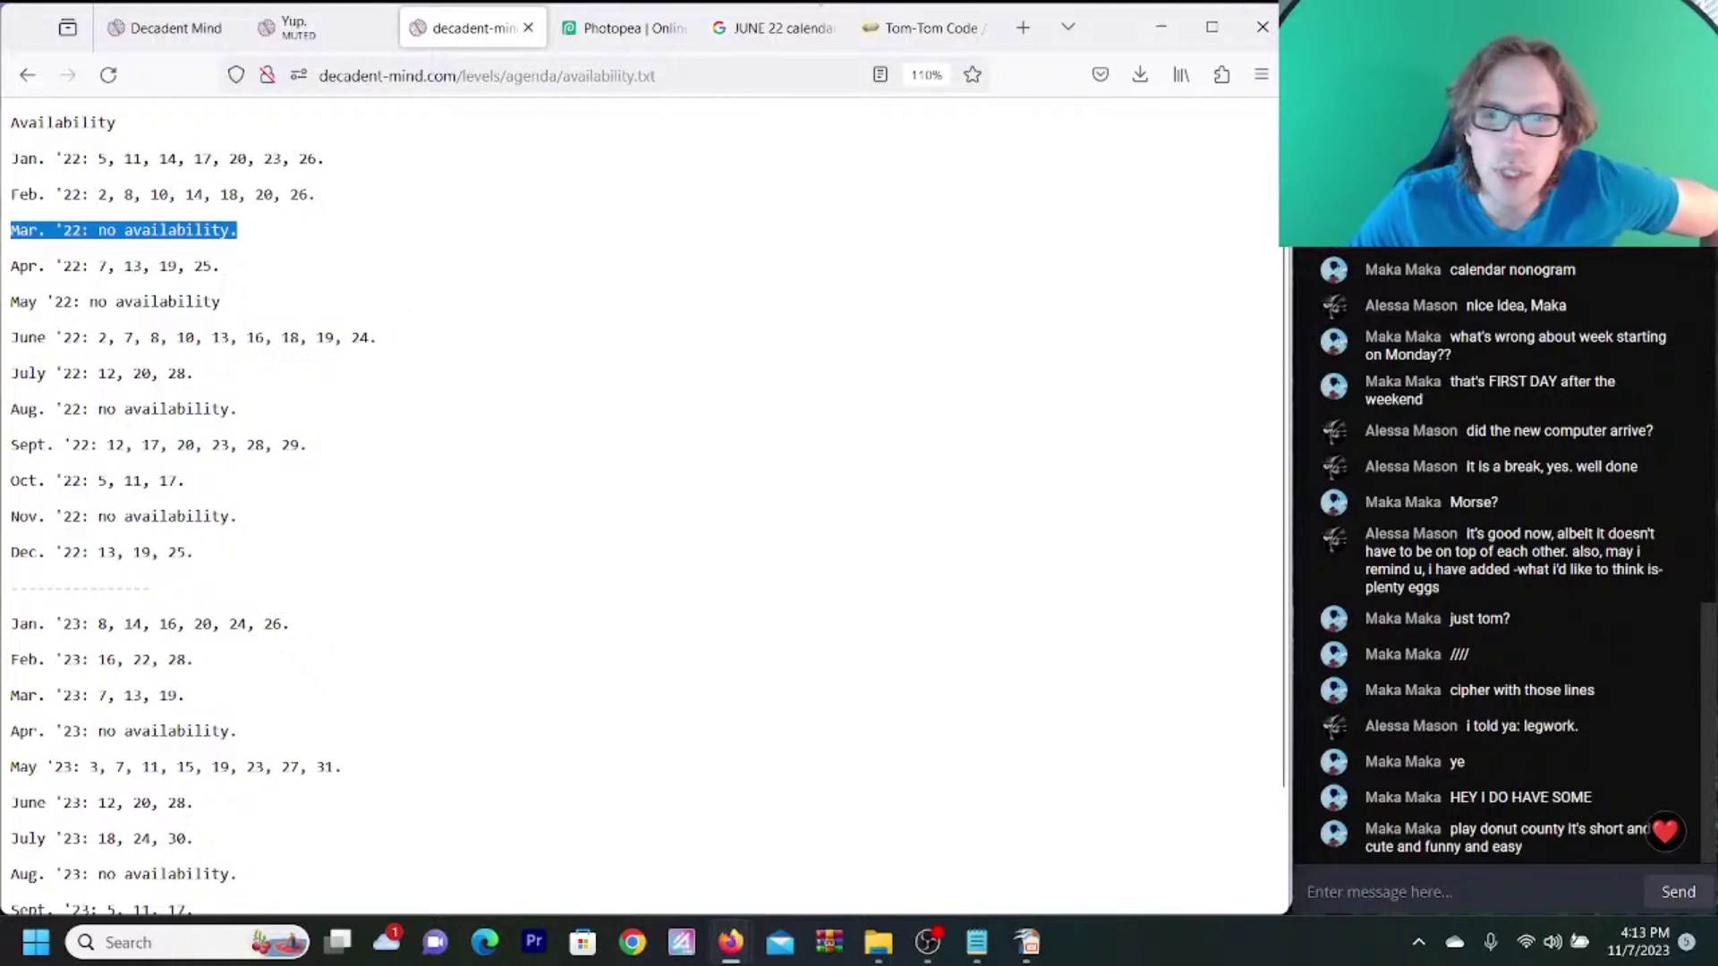
click(922, 28)
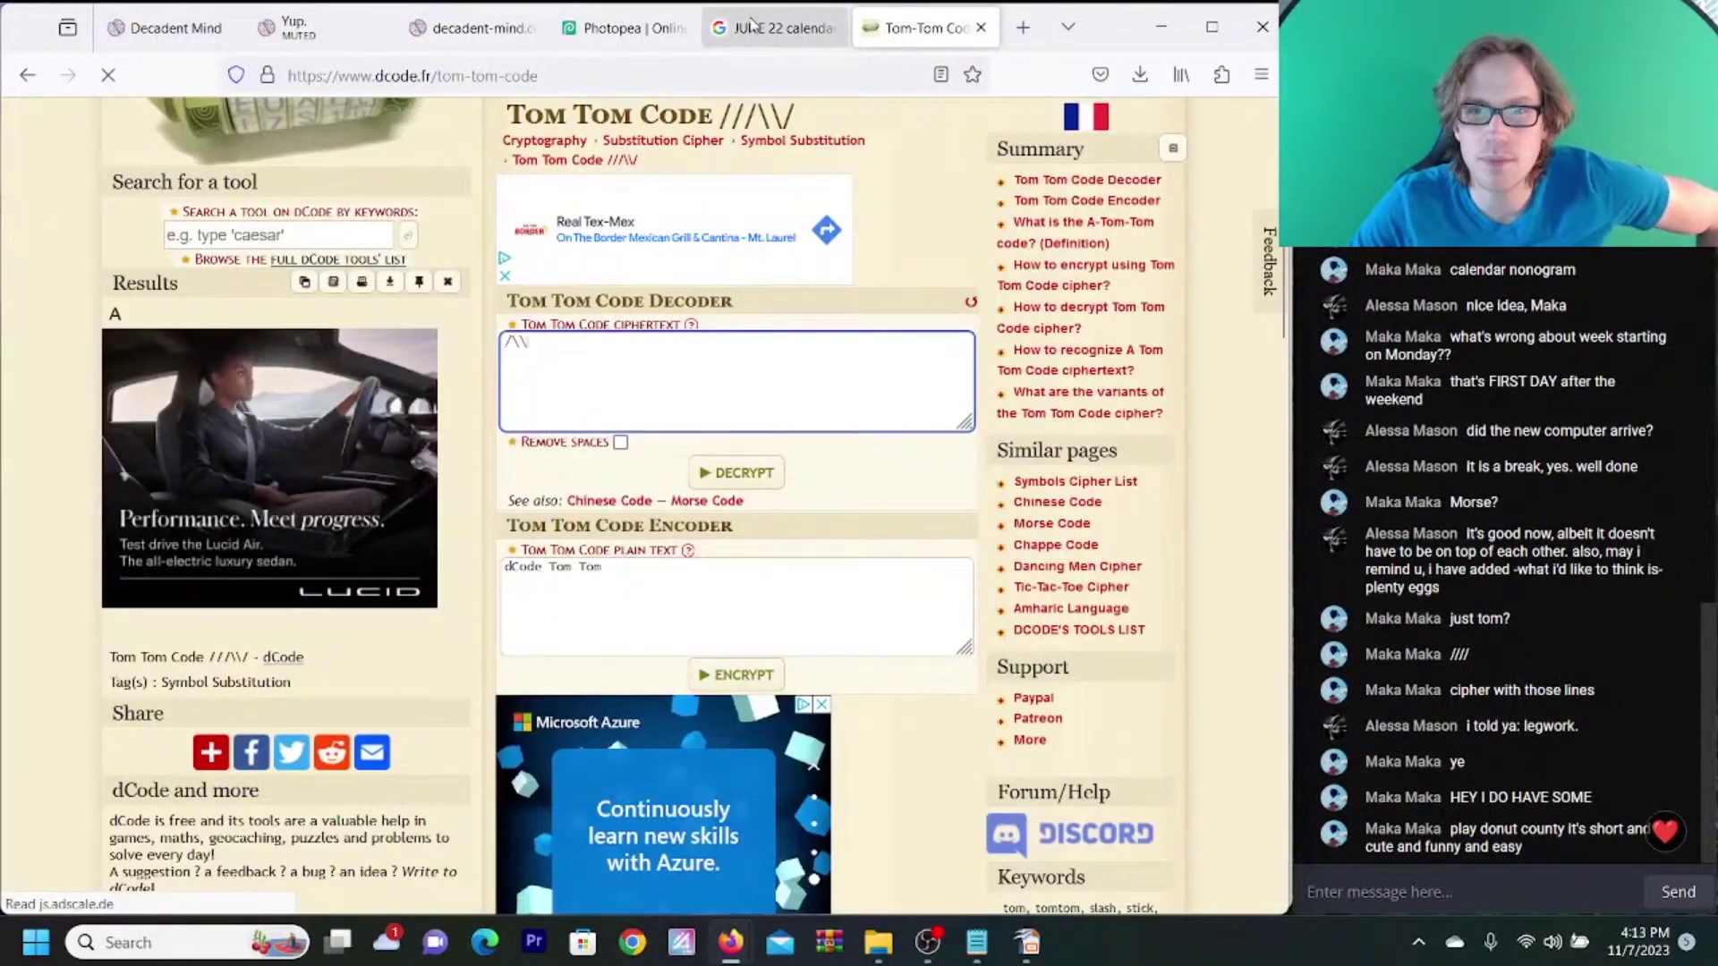
click(755, 28)
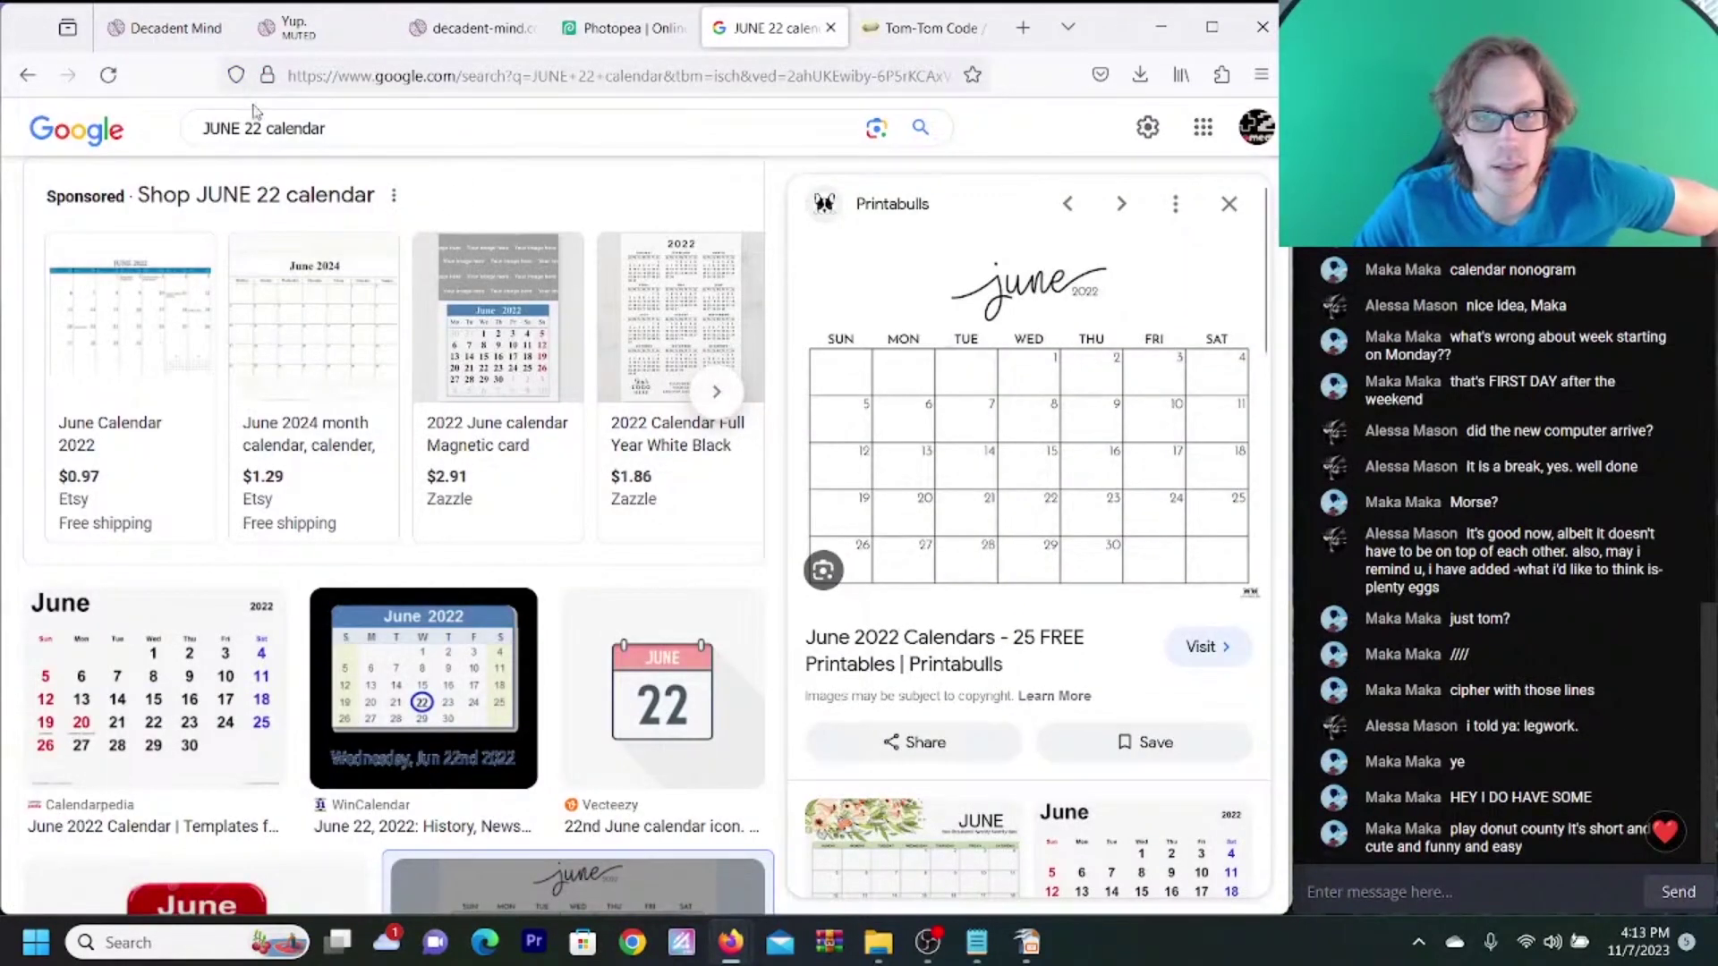
click(234, 126)
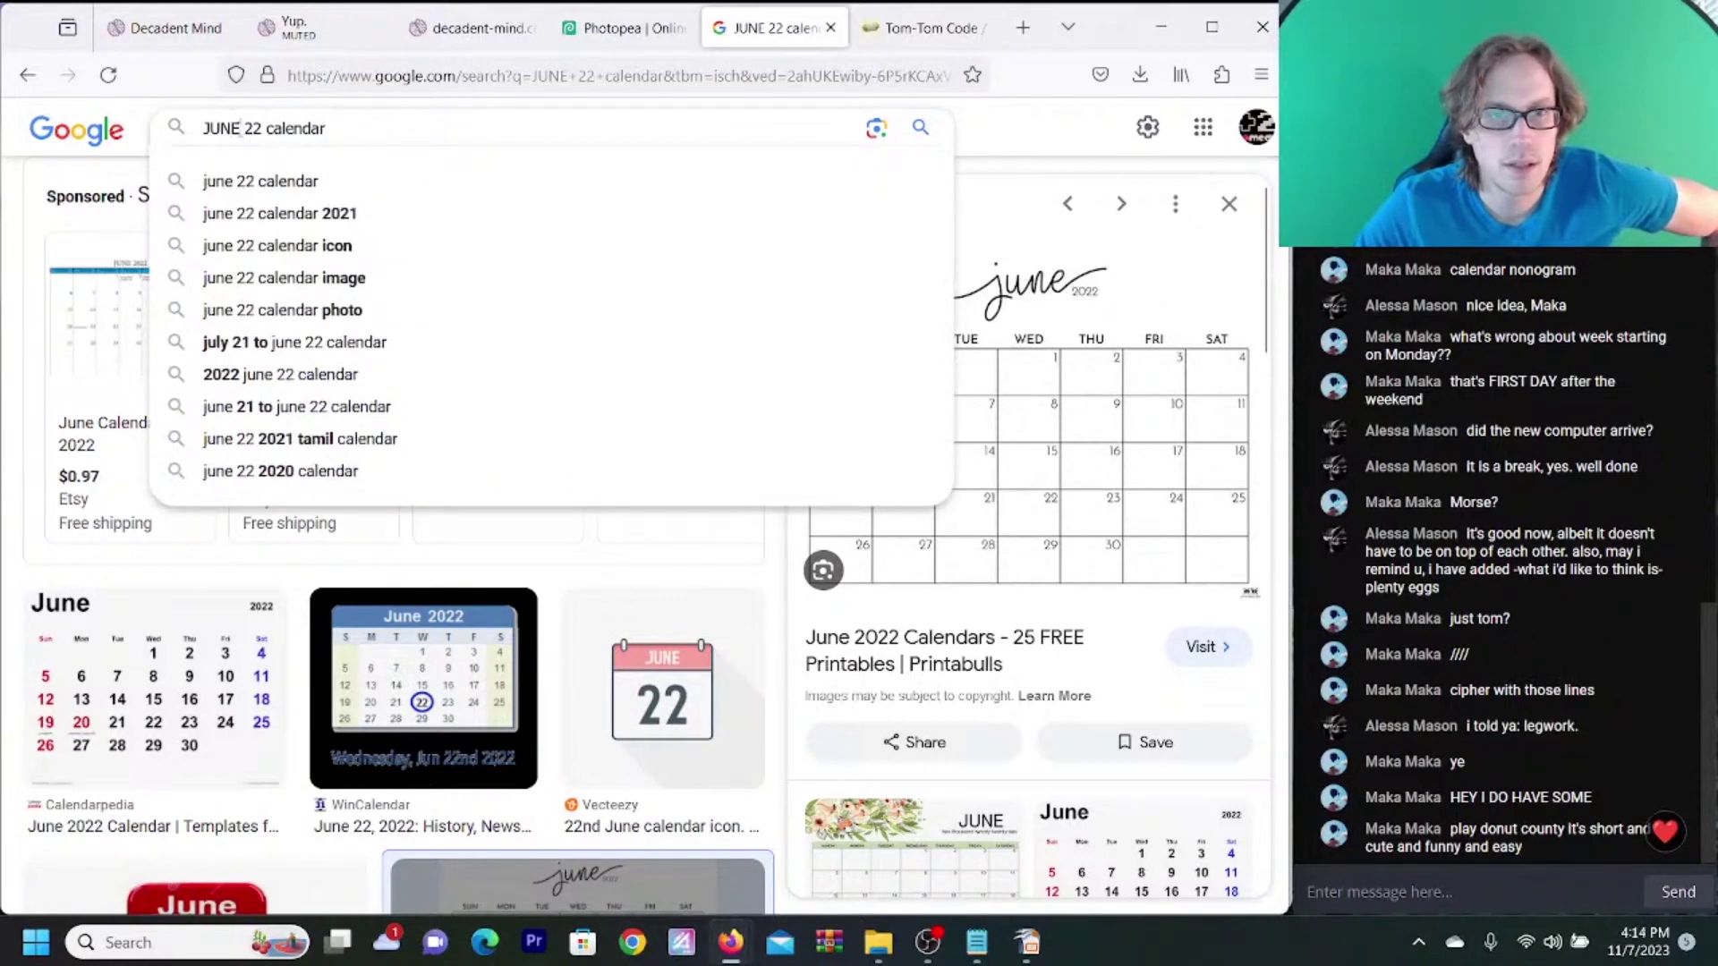
drag(240, 128, 164, 154)
text(JULY)
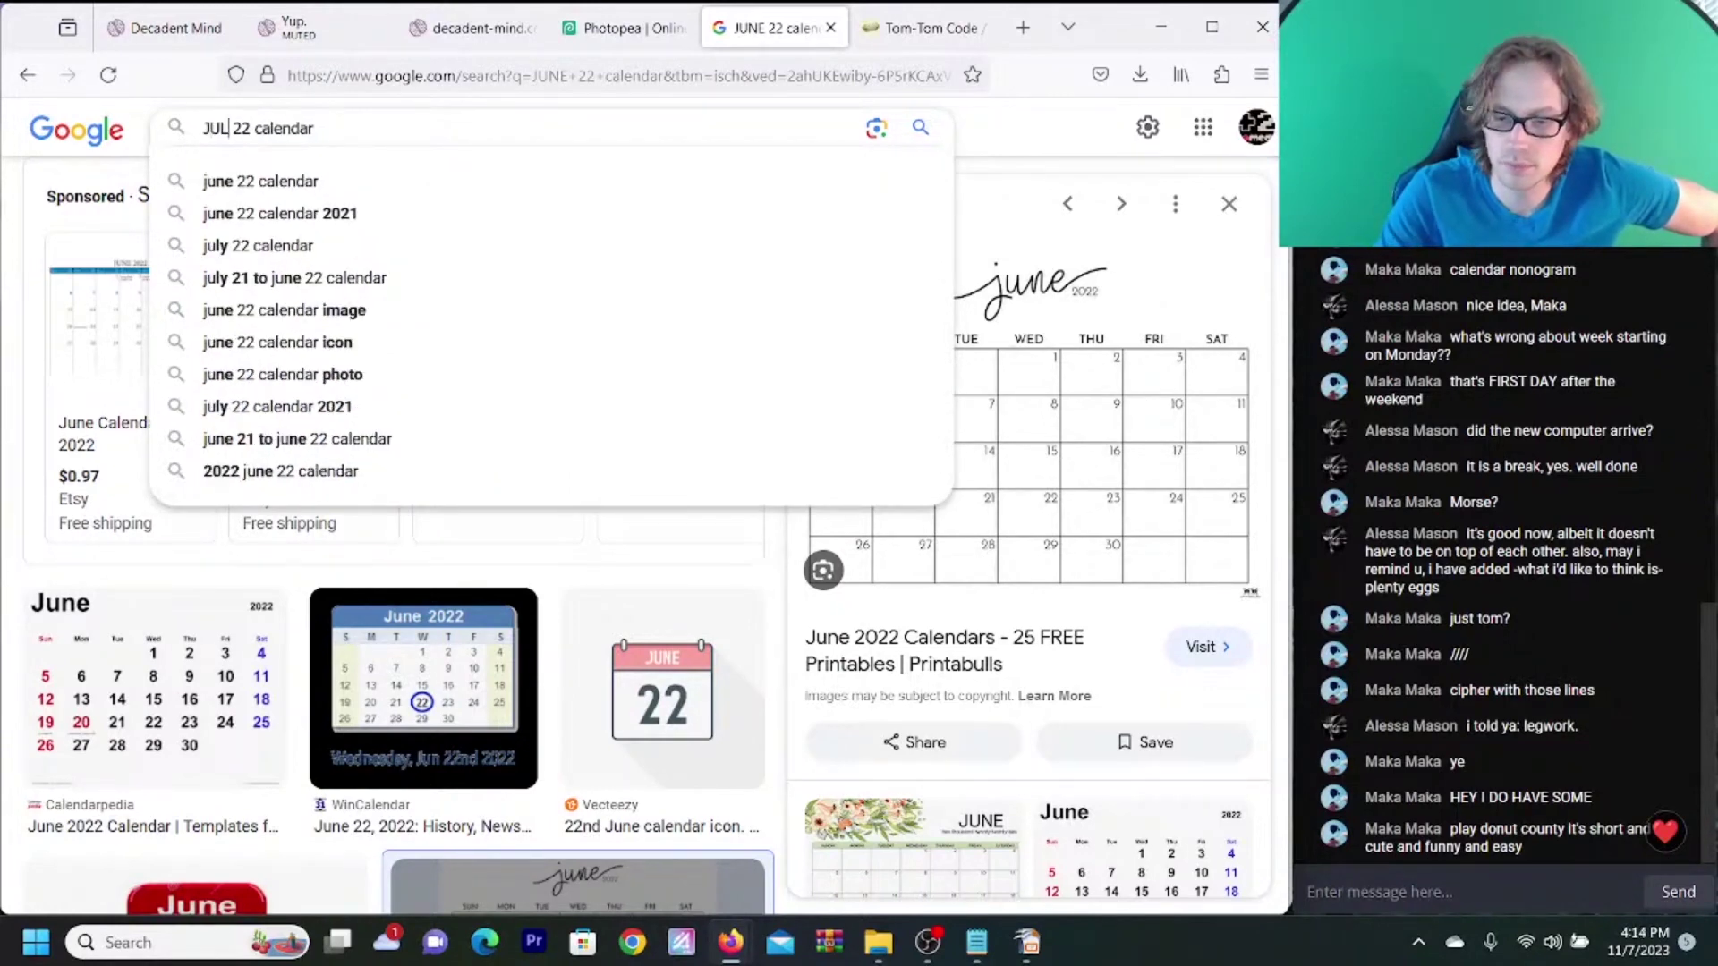
key(Return)
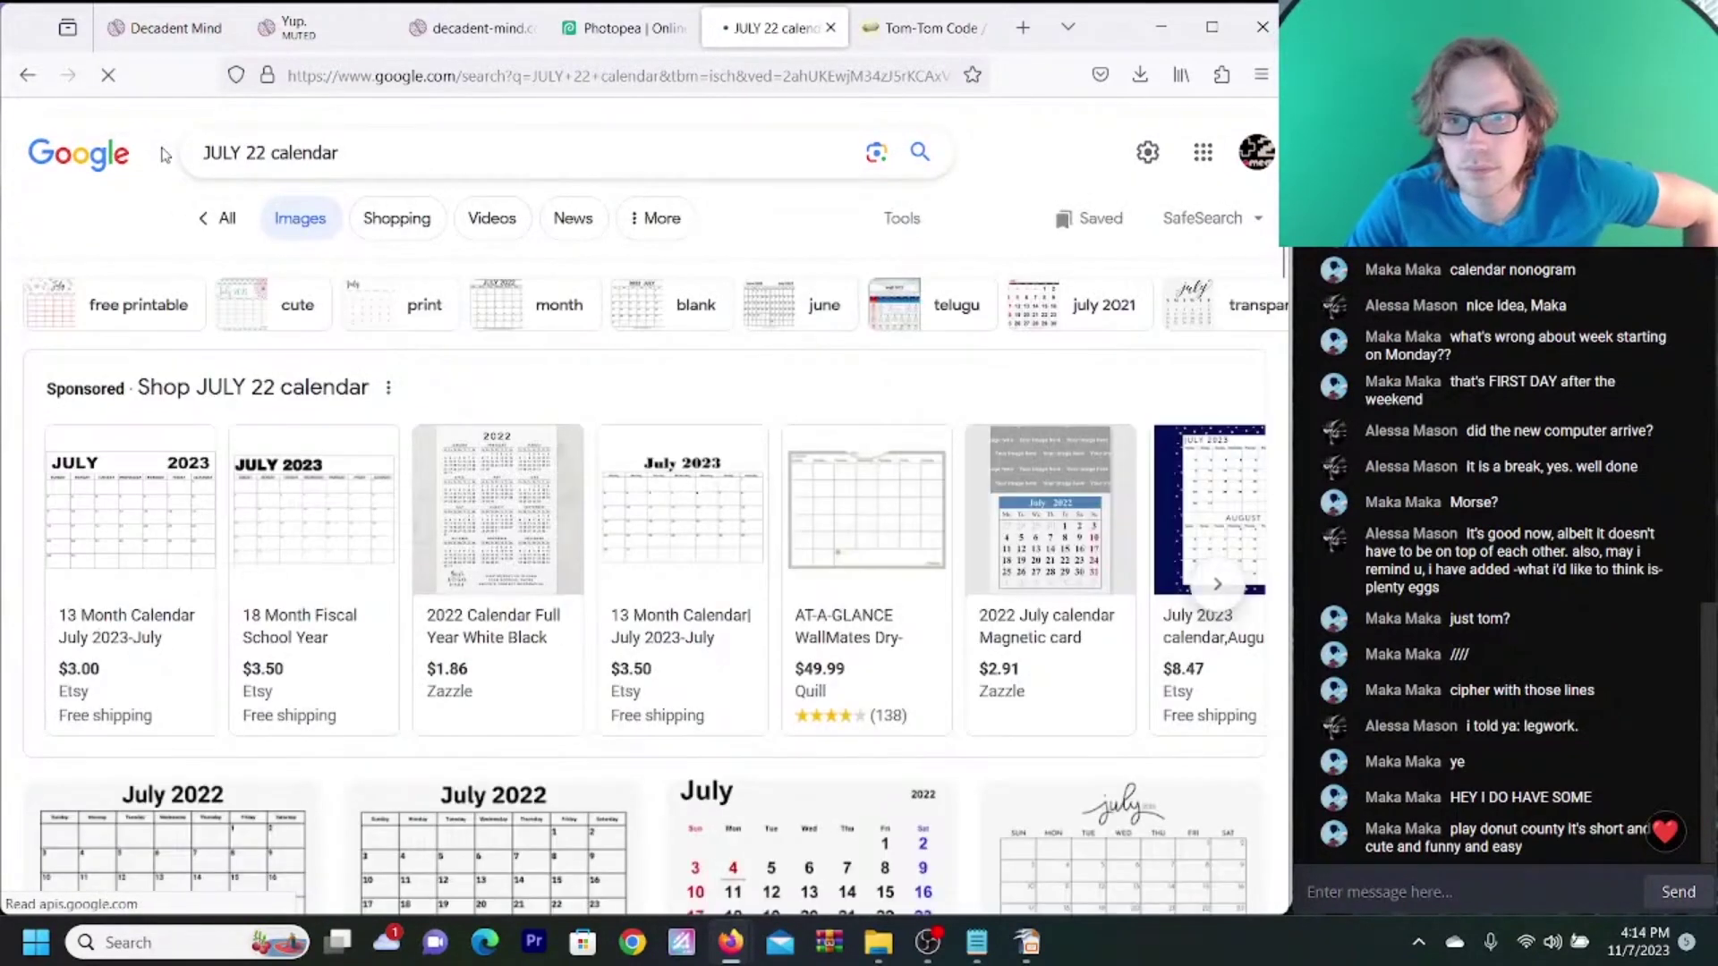
click(400, 822)
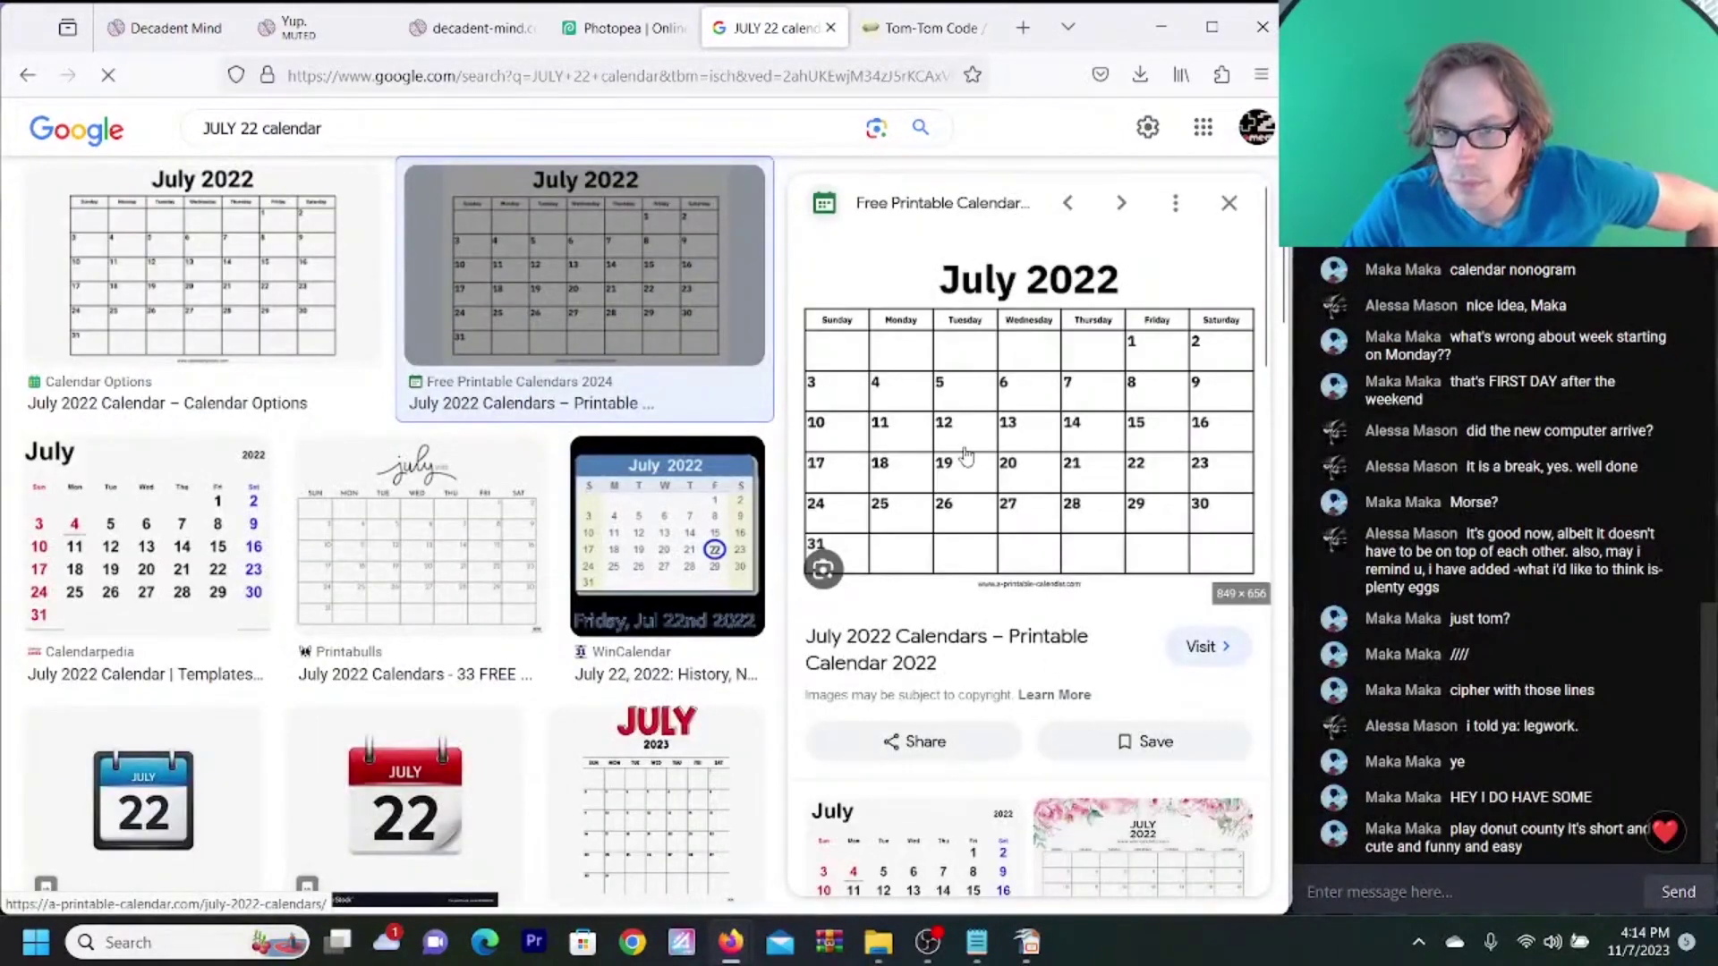
- Decrypt the ciphertext /\\\ with the Tom Tom Code decoder and append the letter I to the notes in Notepad
click(913, 28)
mouse_move(619, 347)
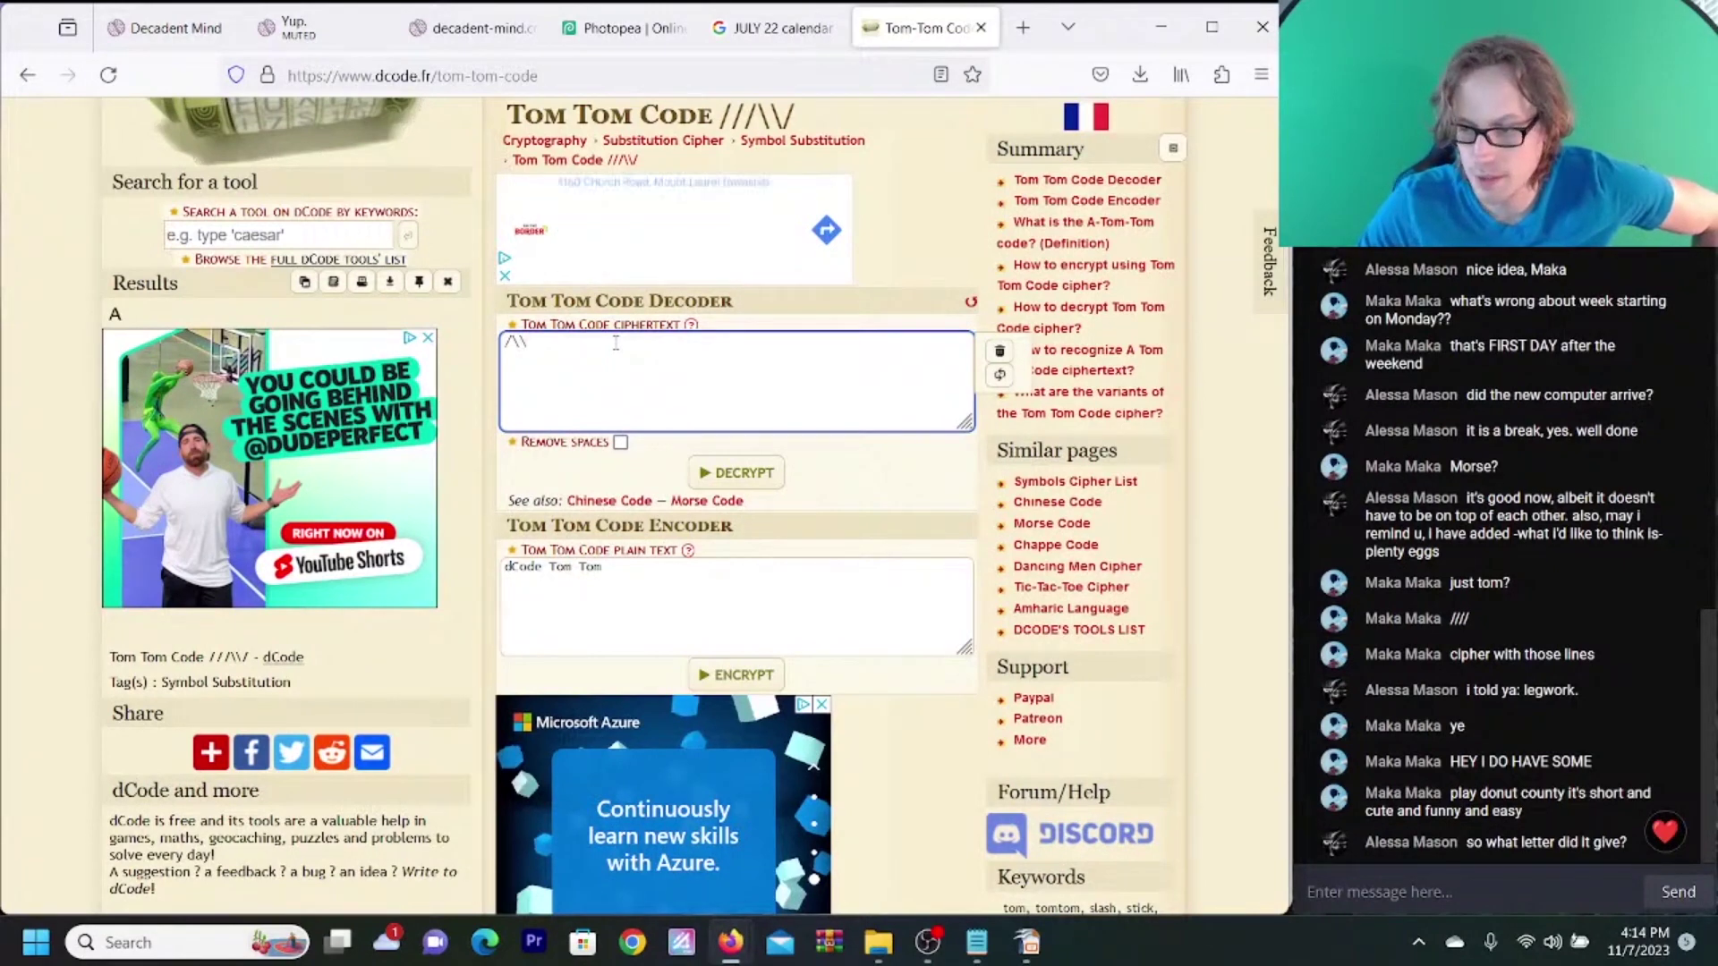
text(\)
click(764, 33)
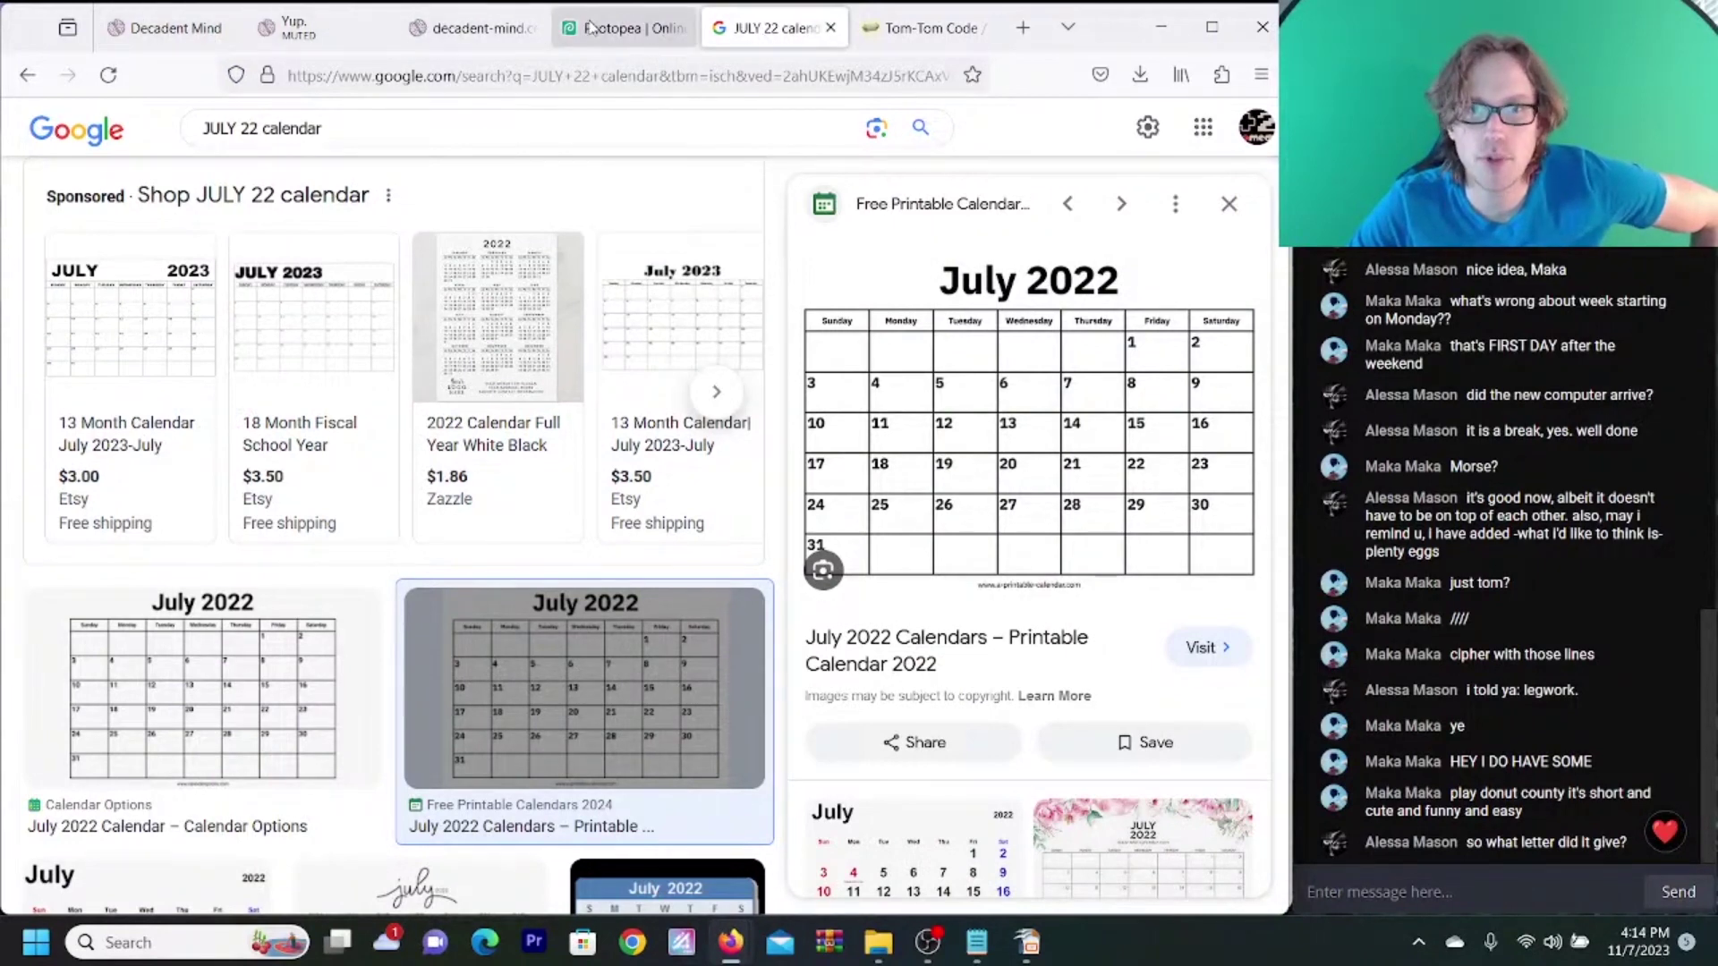
click(466, 30)
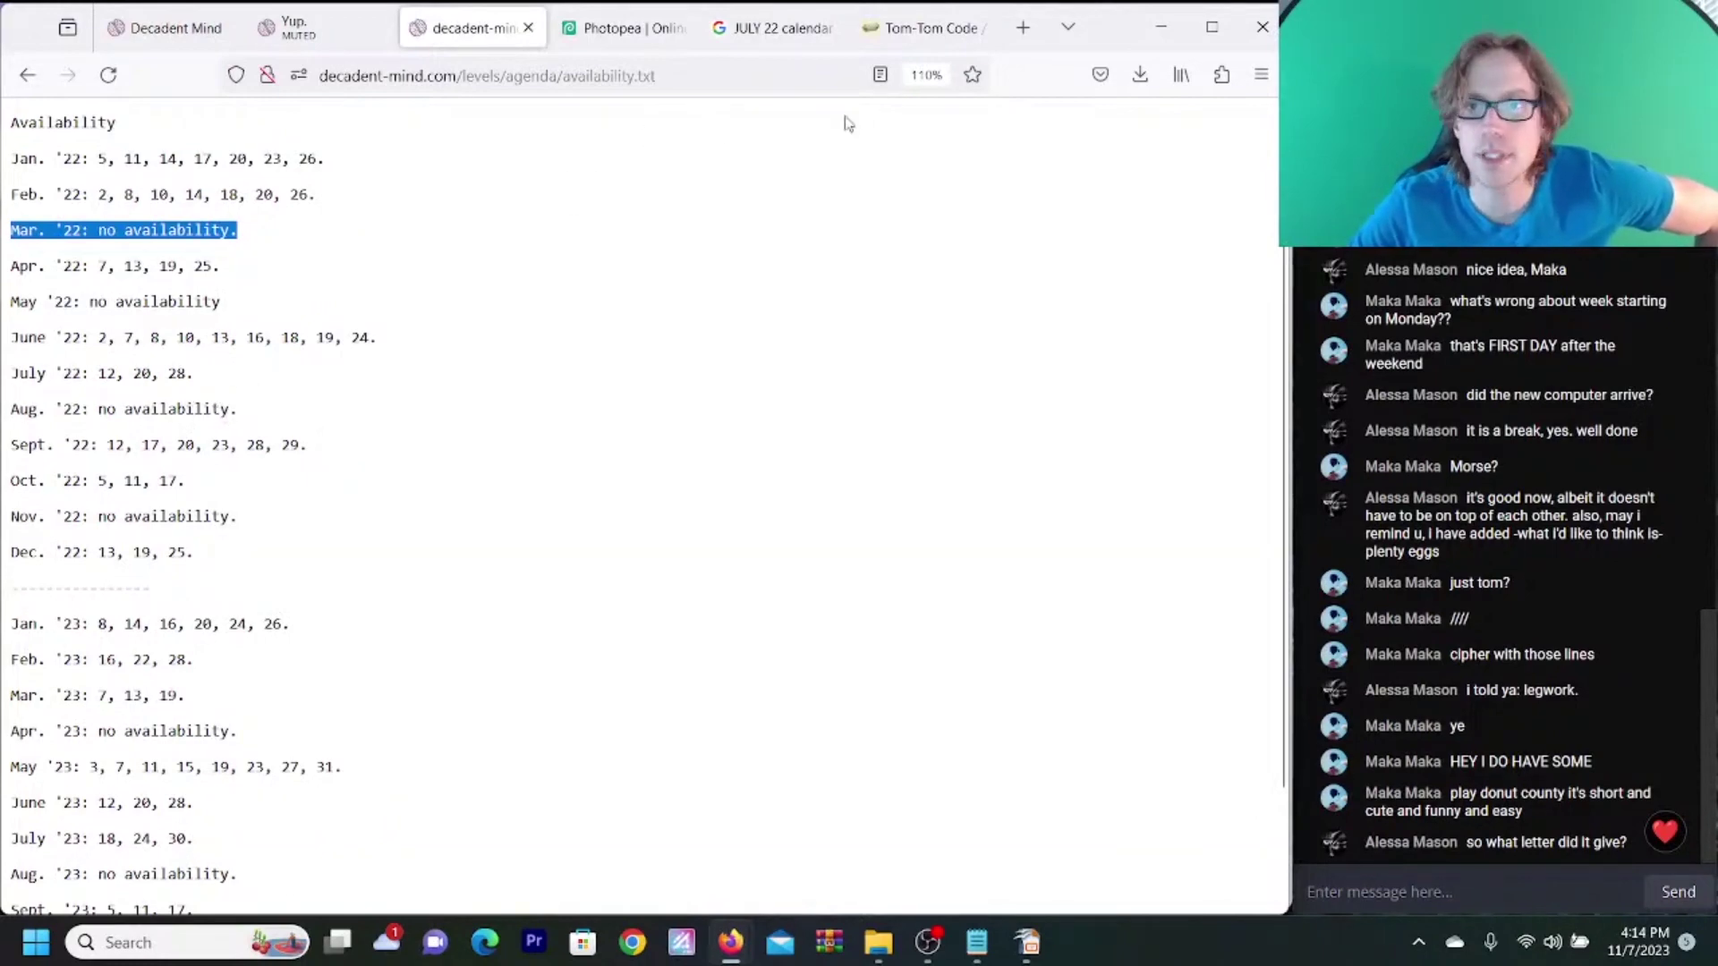
click(922, 28)
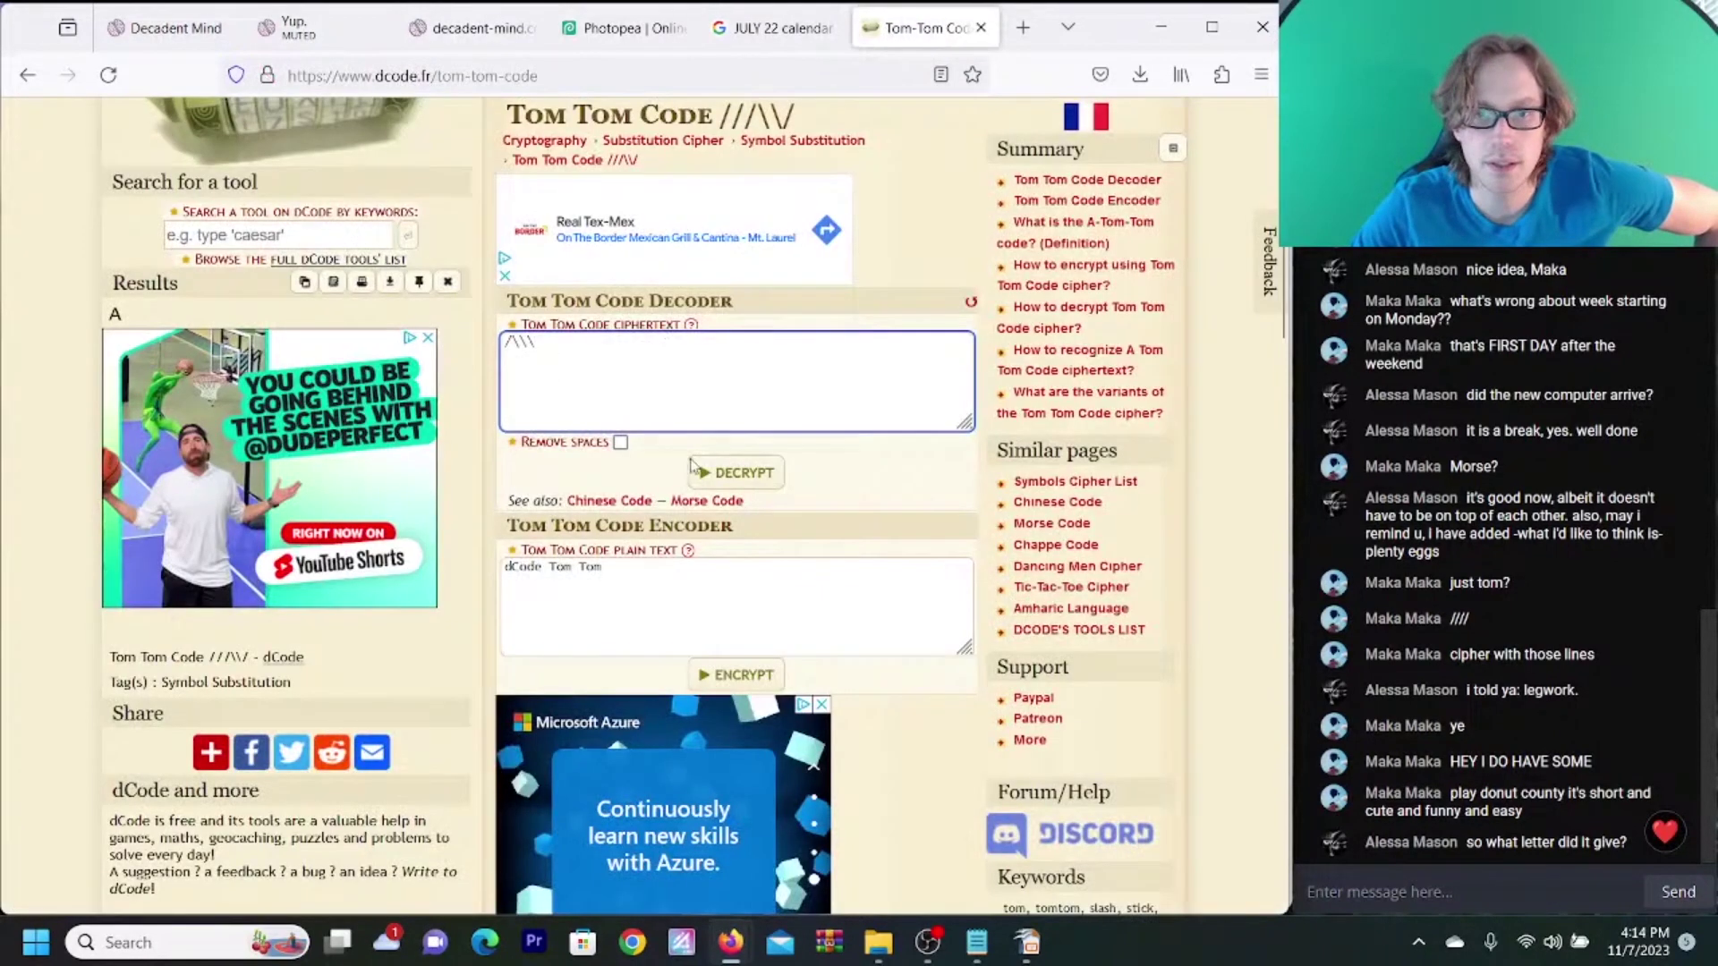
click(727, 472)
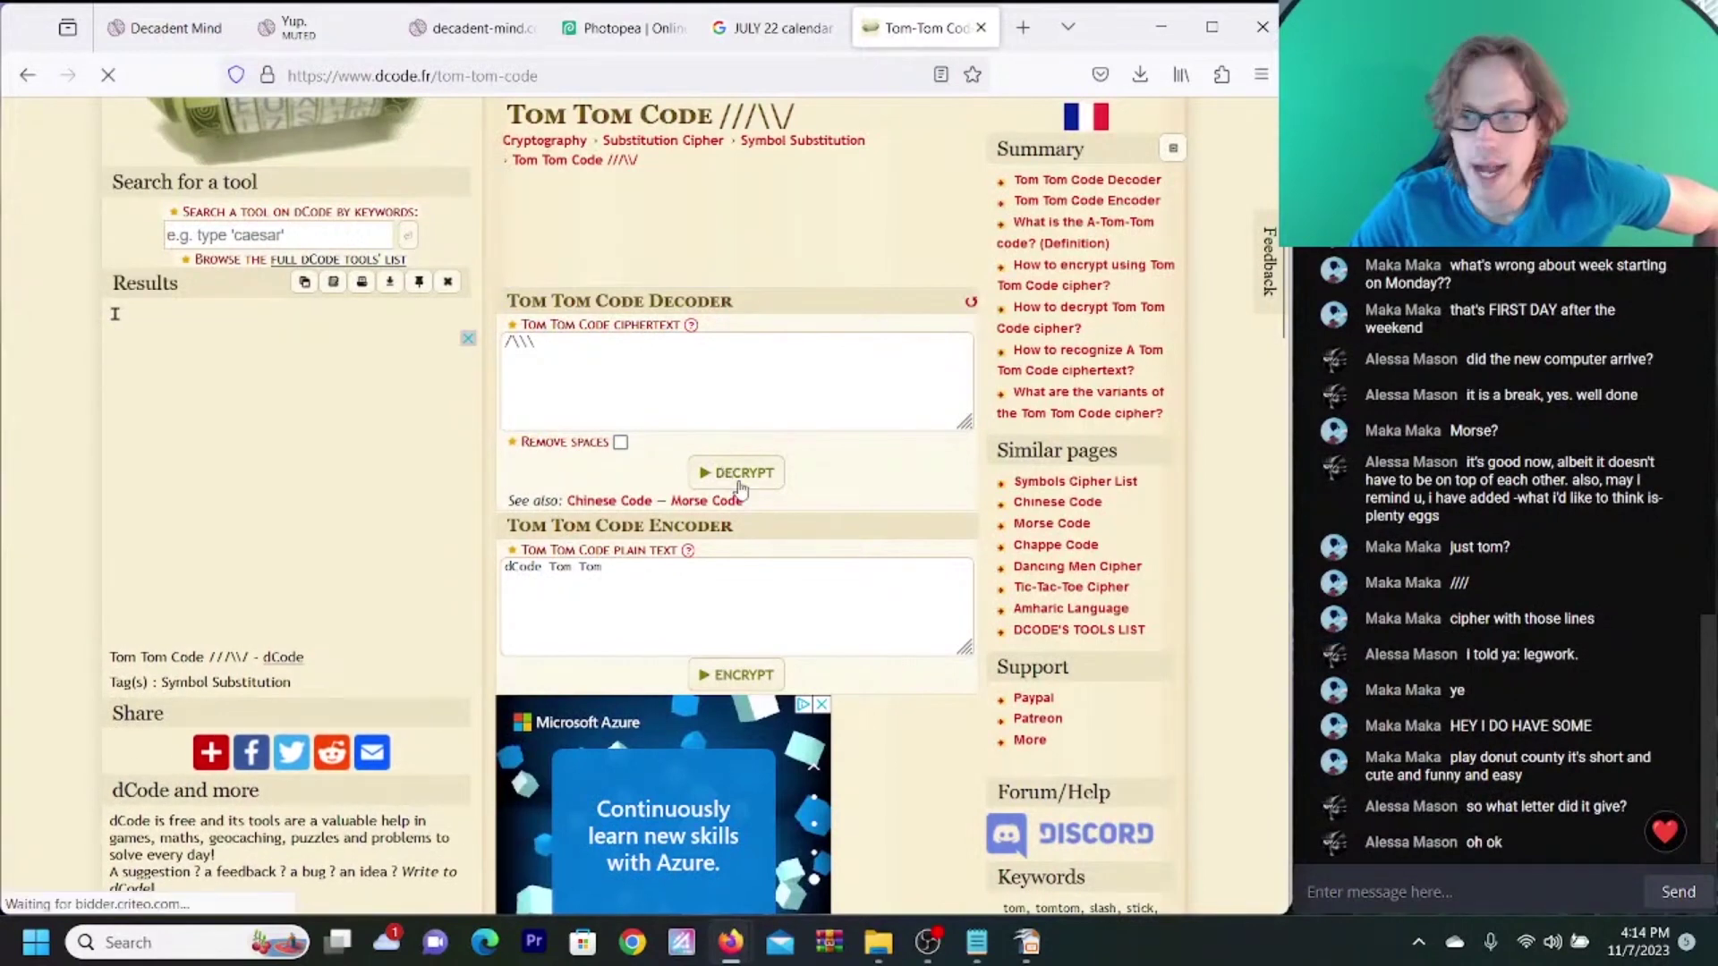
click(977, 943)
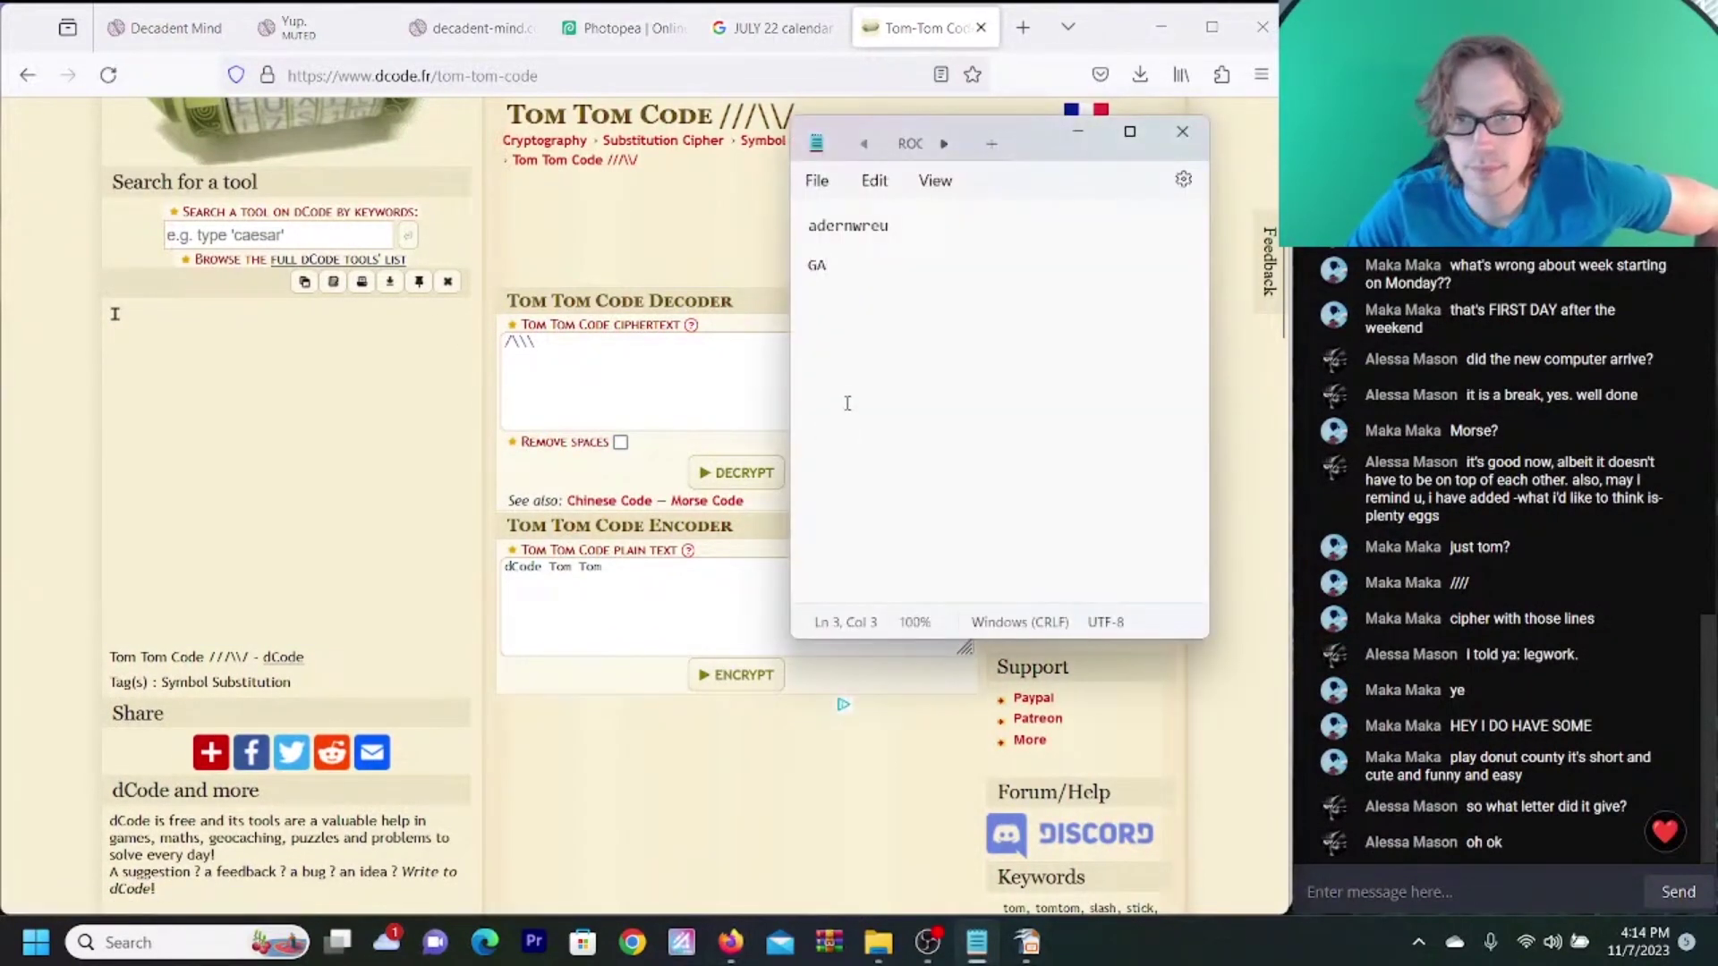
text(T)
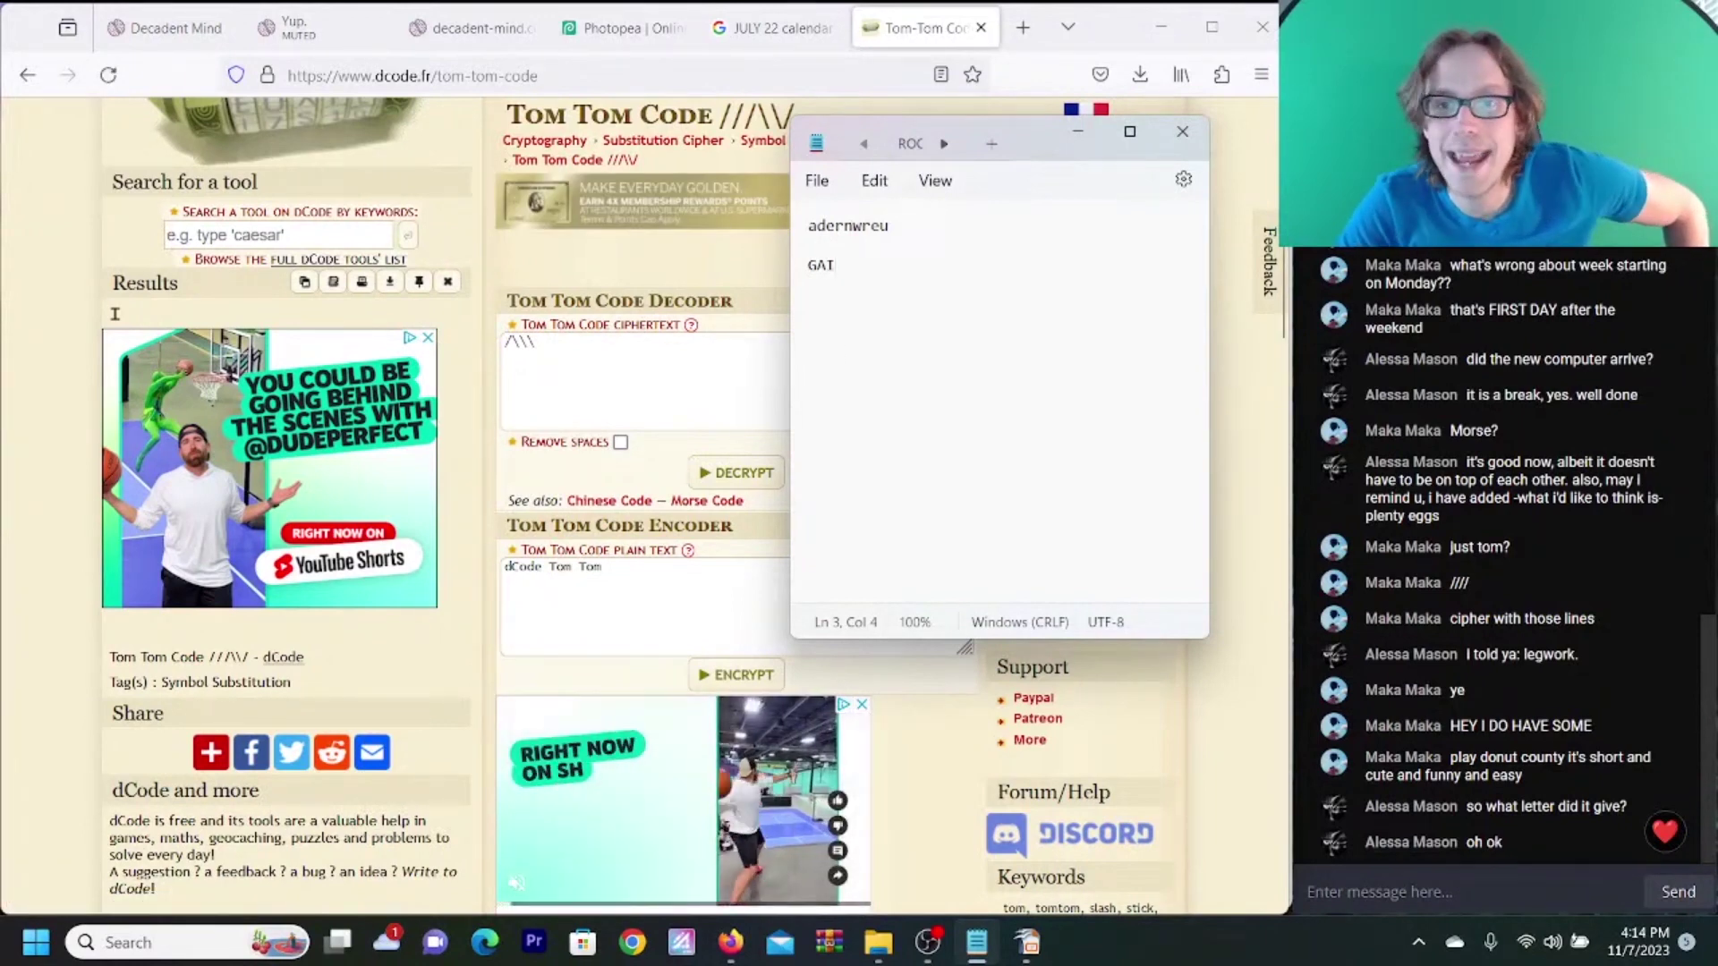
- Highlight the Sept. '22 entry in the availability list and review the remaining dates through Dec. '23
click(767, 33)
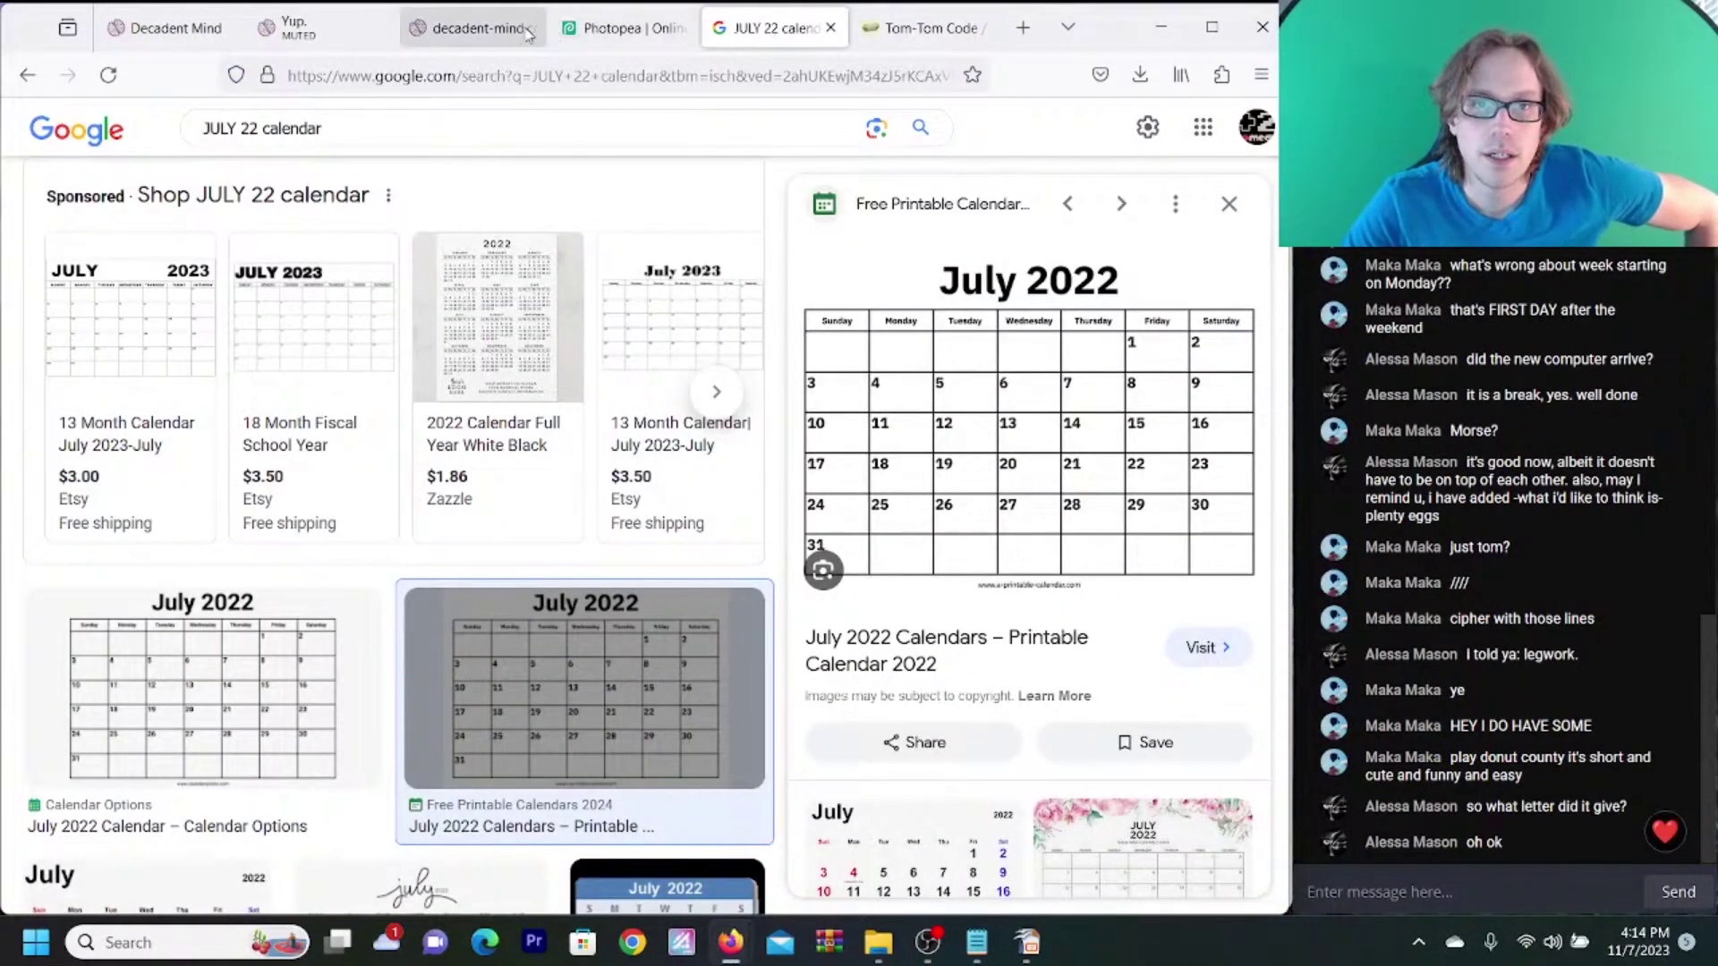
click(475, 28)
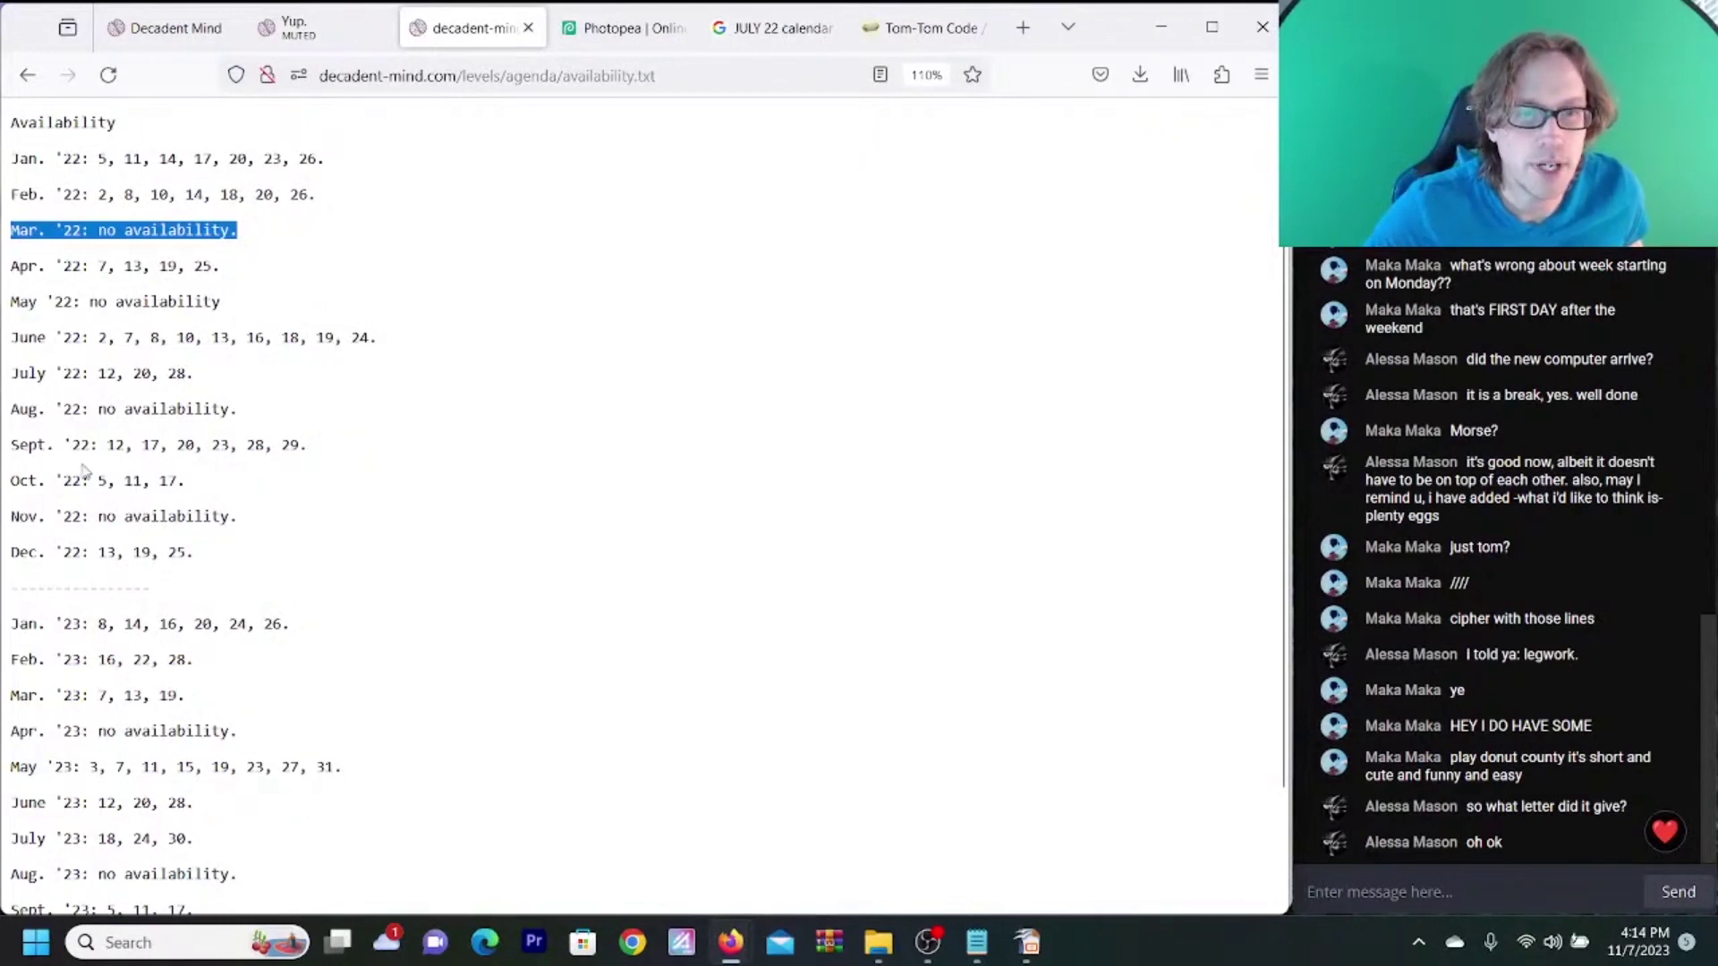
click(41, 477)
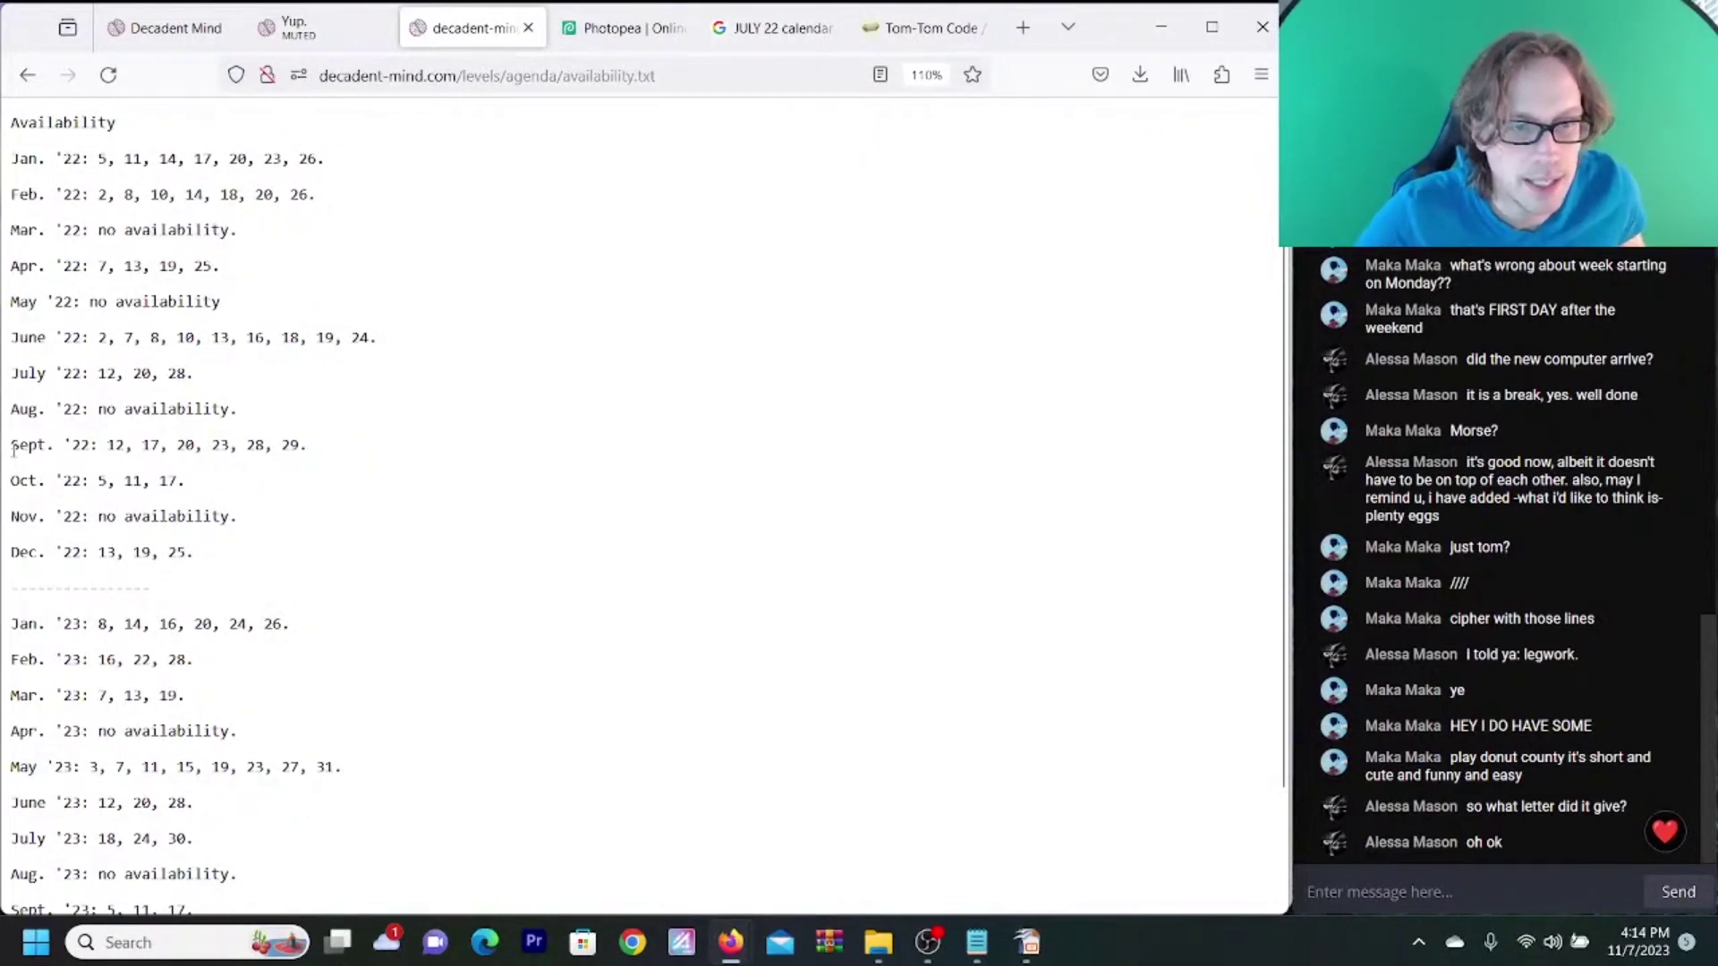
drag(12, 448, 308, 449)
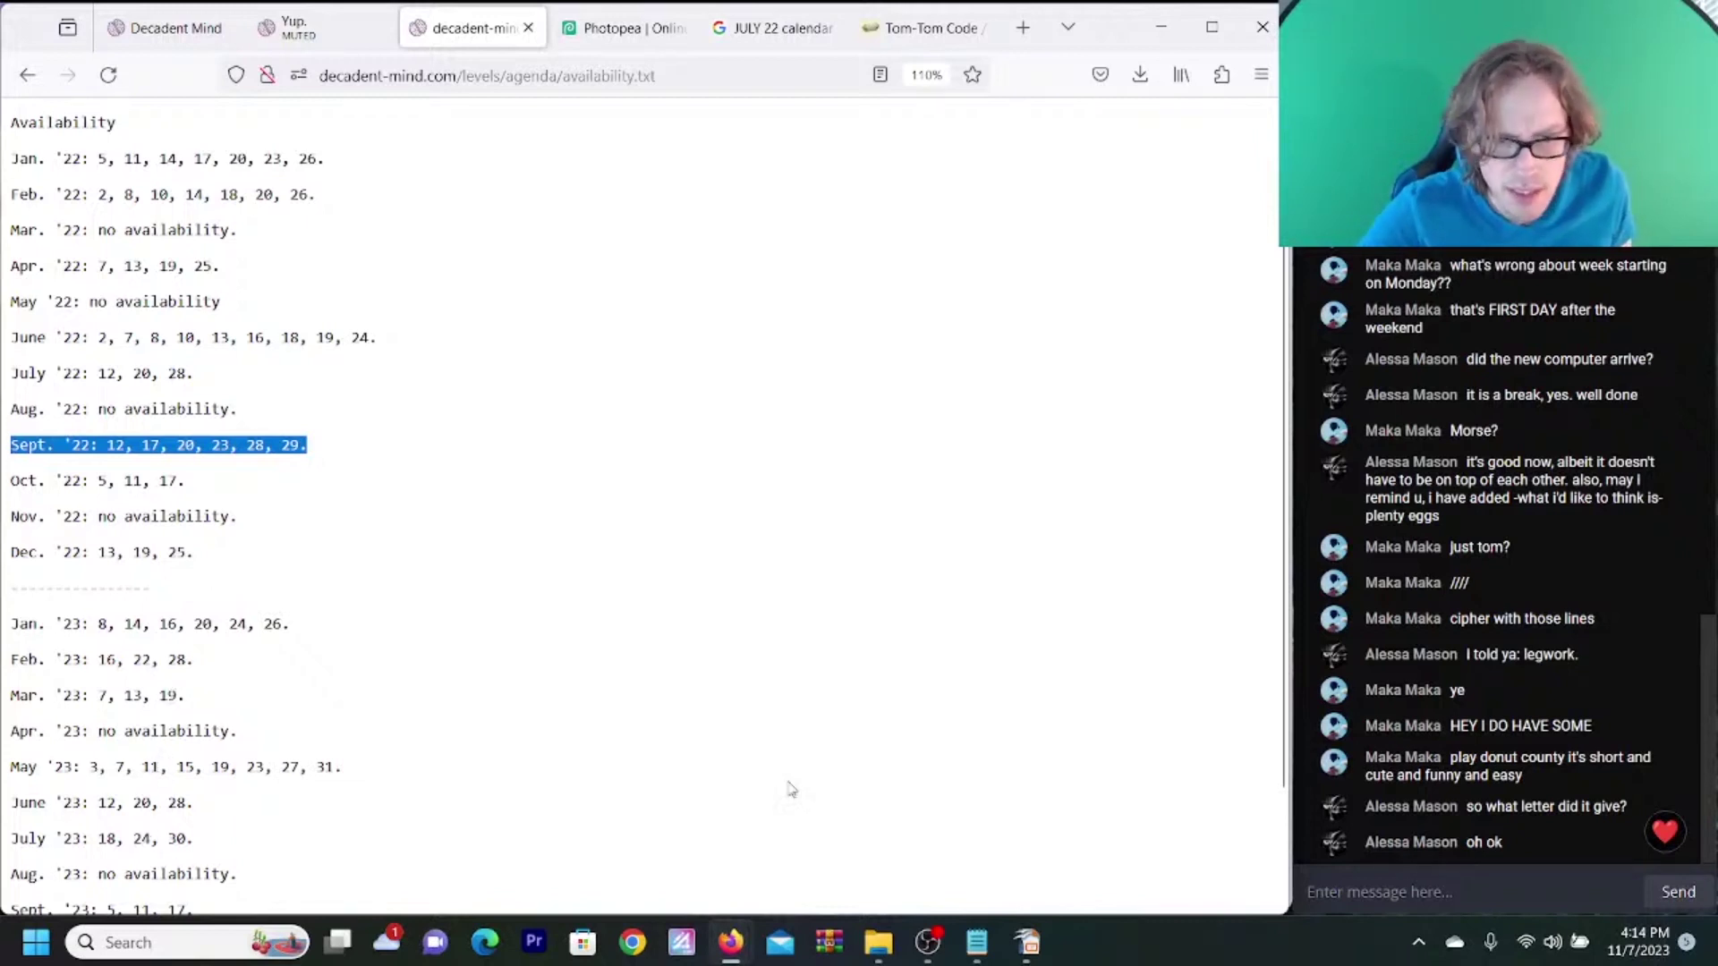
drag(1282, 483, 1297, 598)
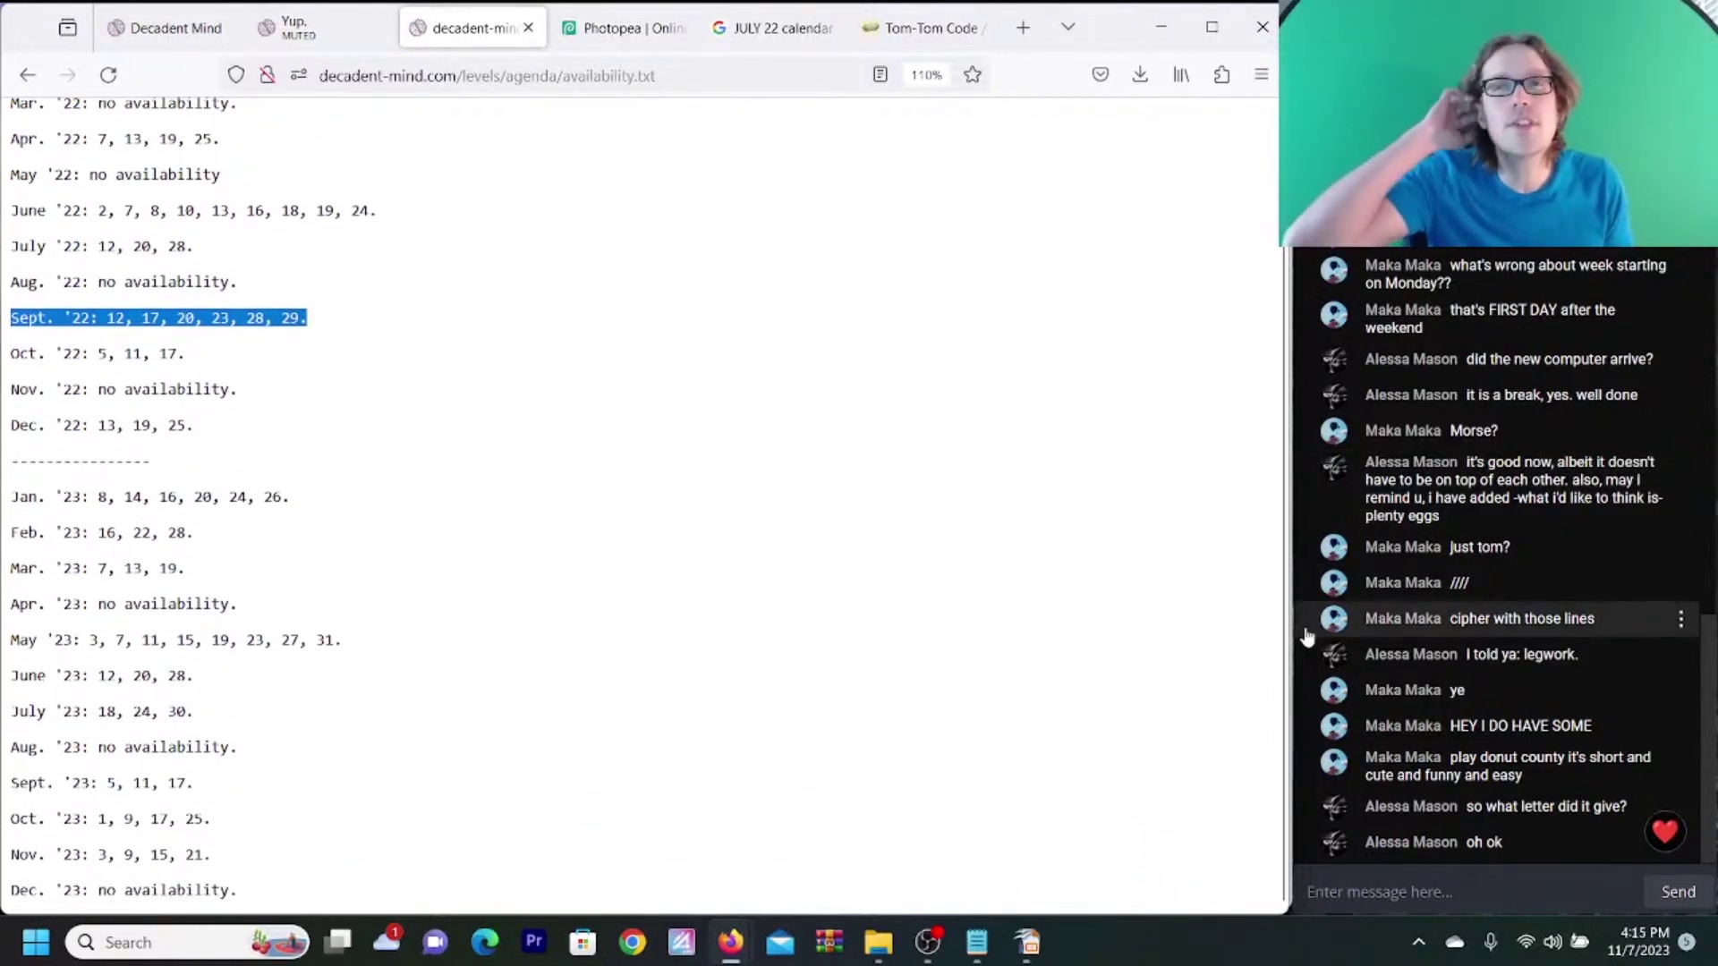
- Try the answer "gaining" as the page name in the agenda level's address, and return to the tomtom.html page
click(199, 27)
click(296, 28)
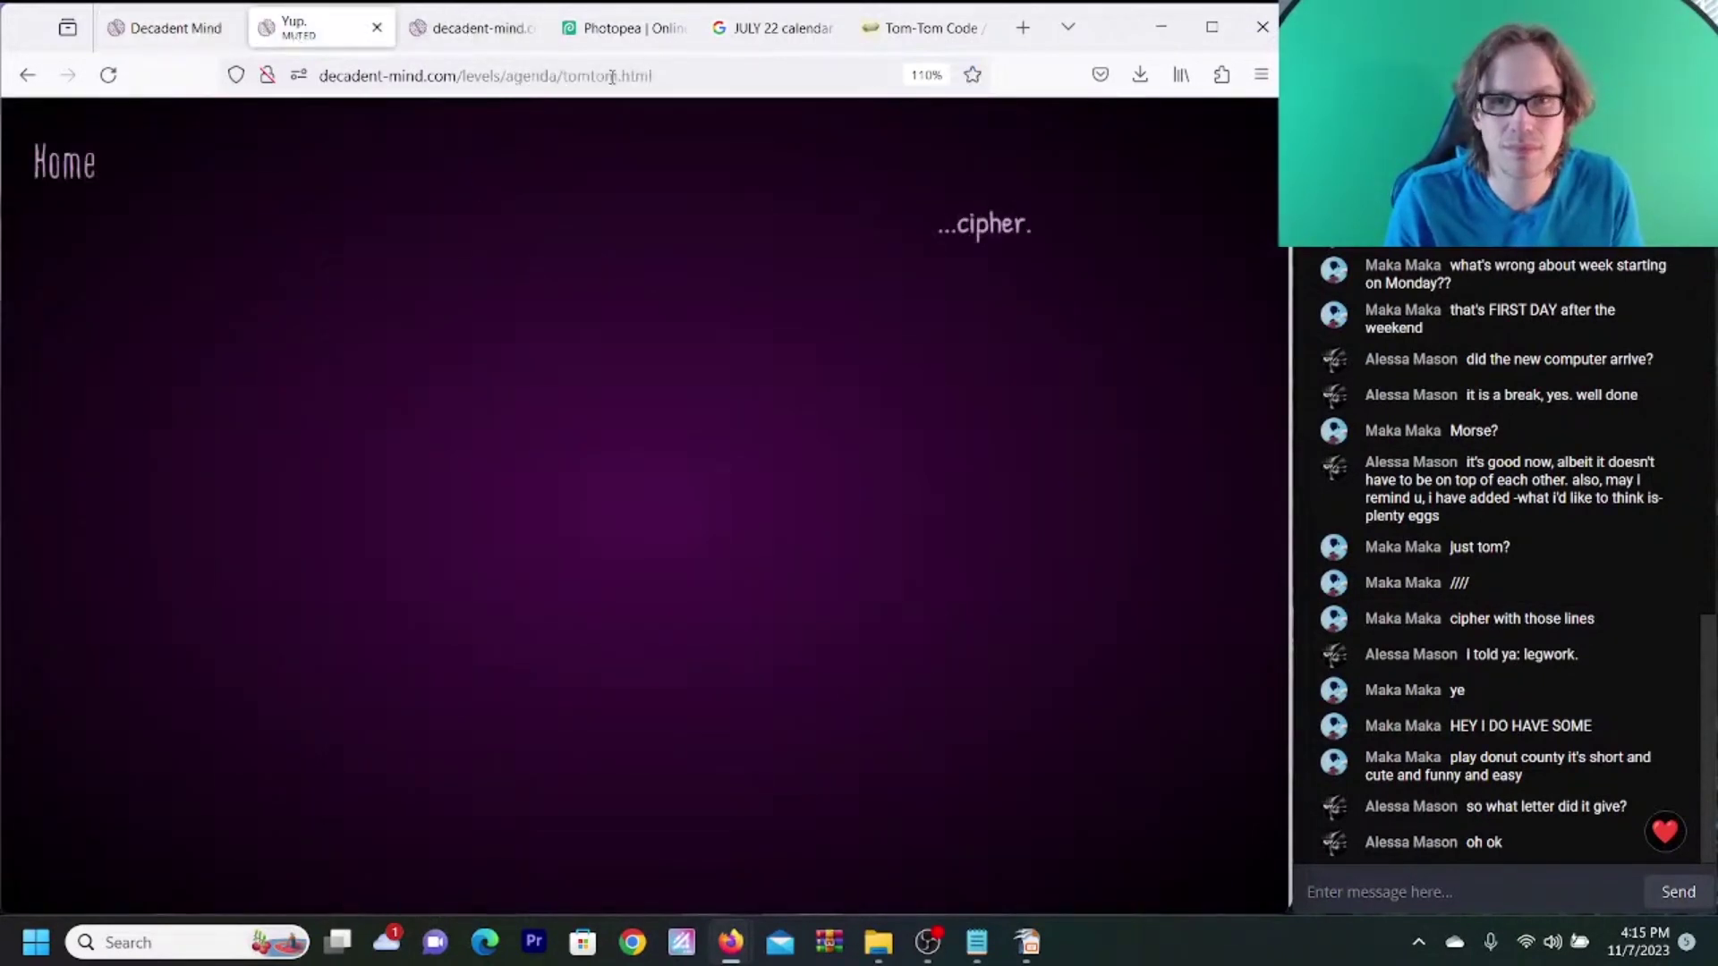
drag(617, 79, 575, 79)
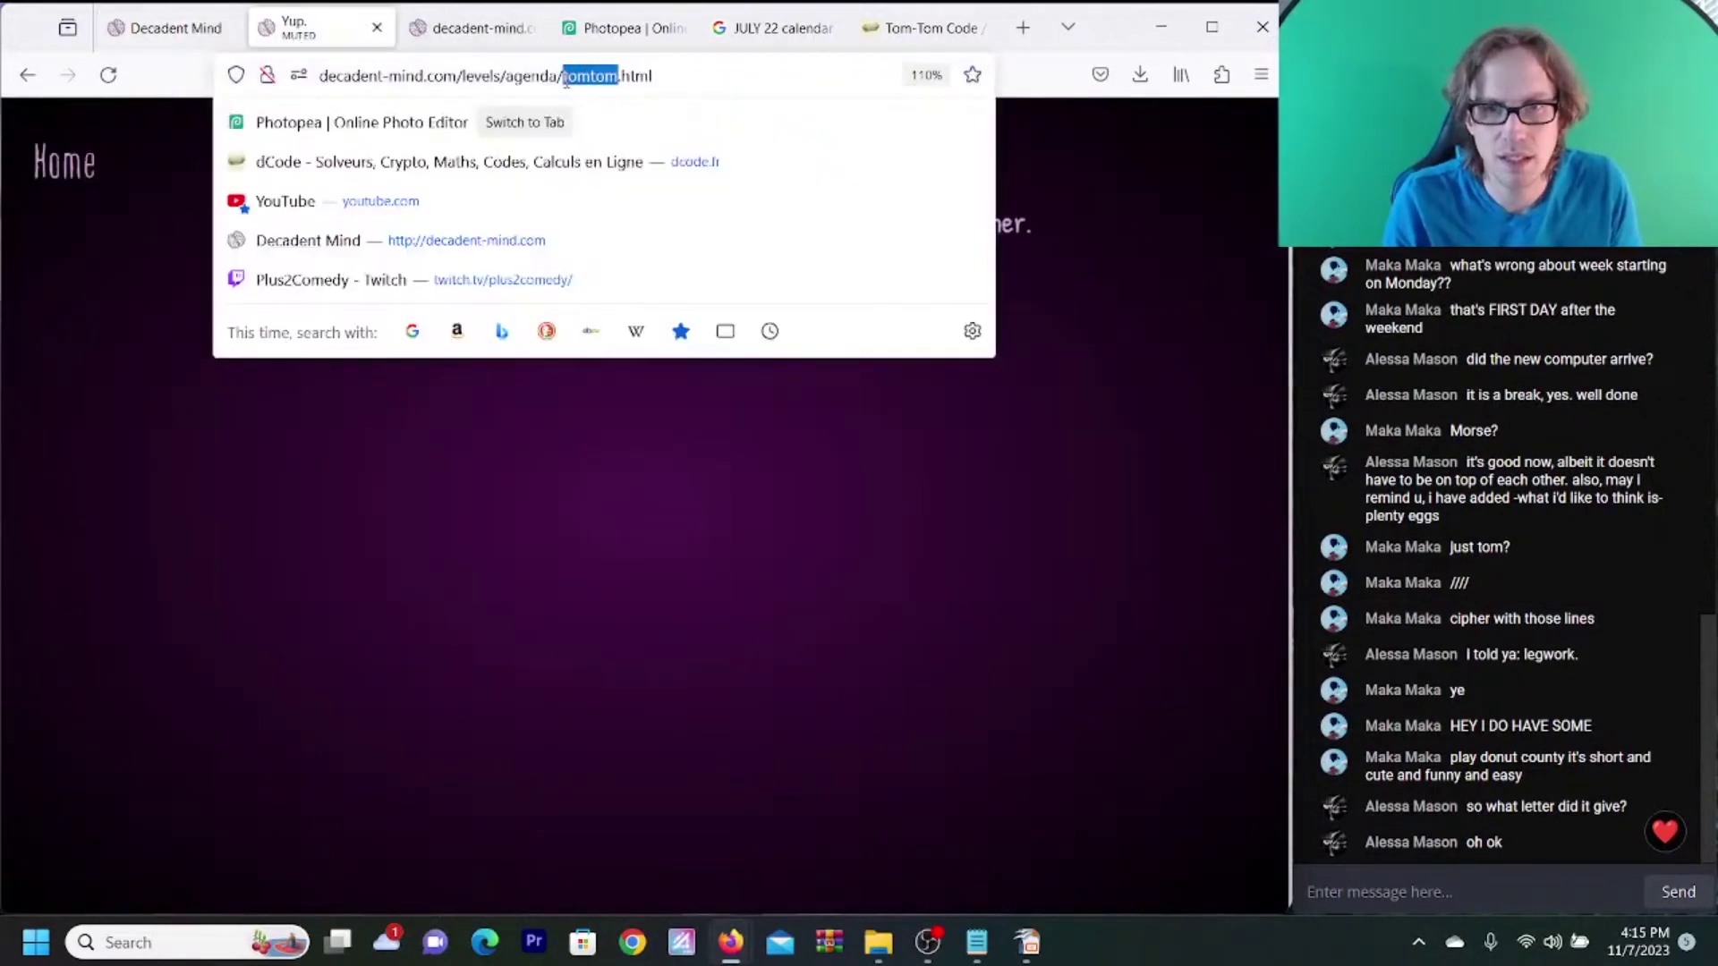
key(BackSpace)
text(GAININ)
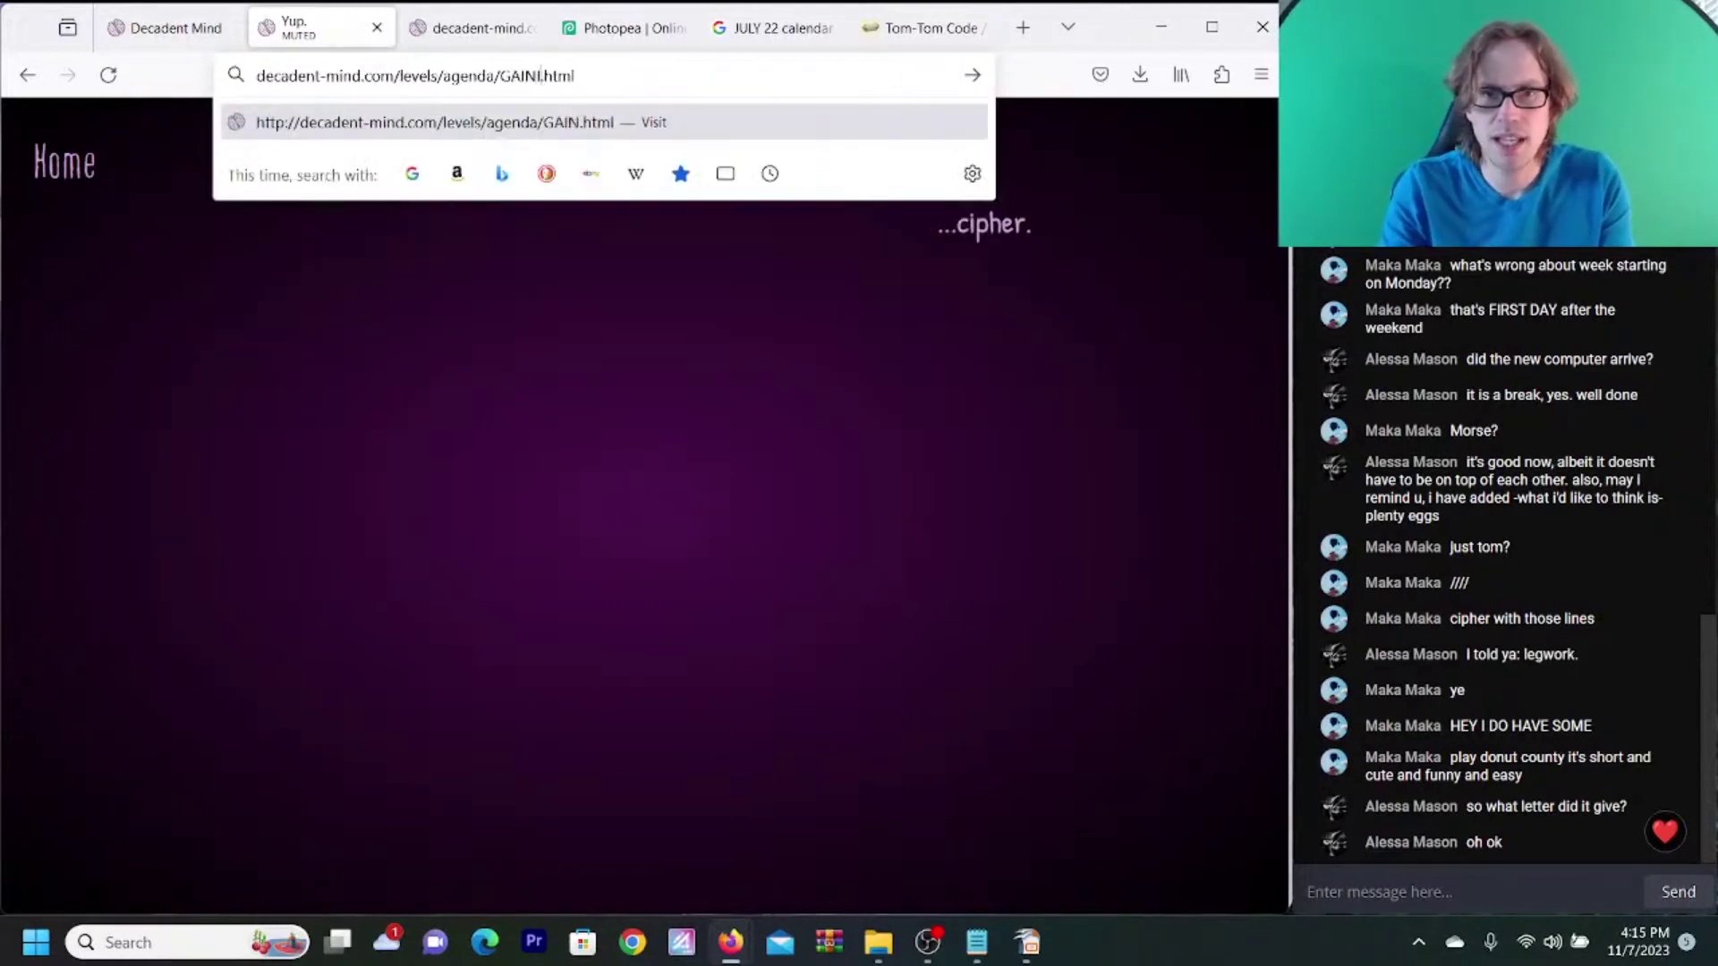
key(BackSpace)
key(BackSpace)
key(BackSpace)
key(BackSpace)
key(BackSpace)
key(BackSpace)
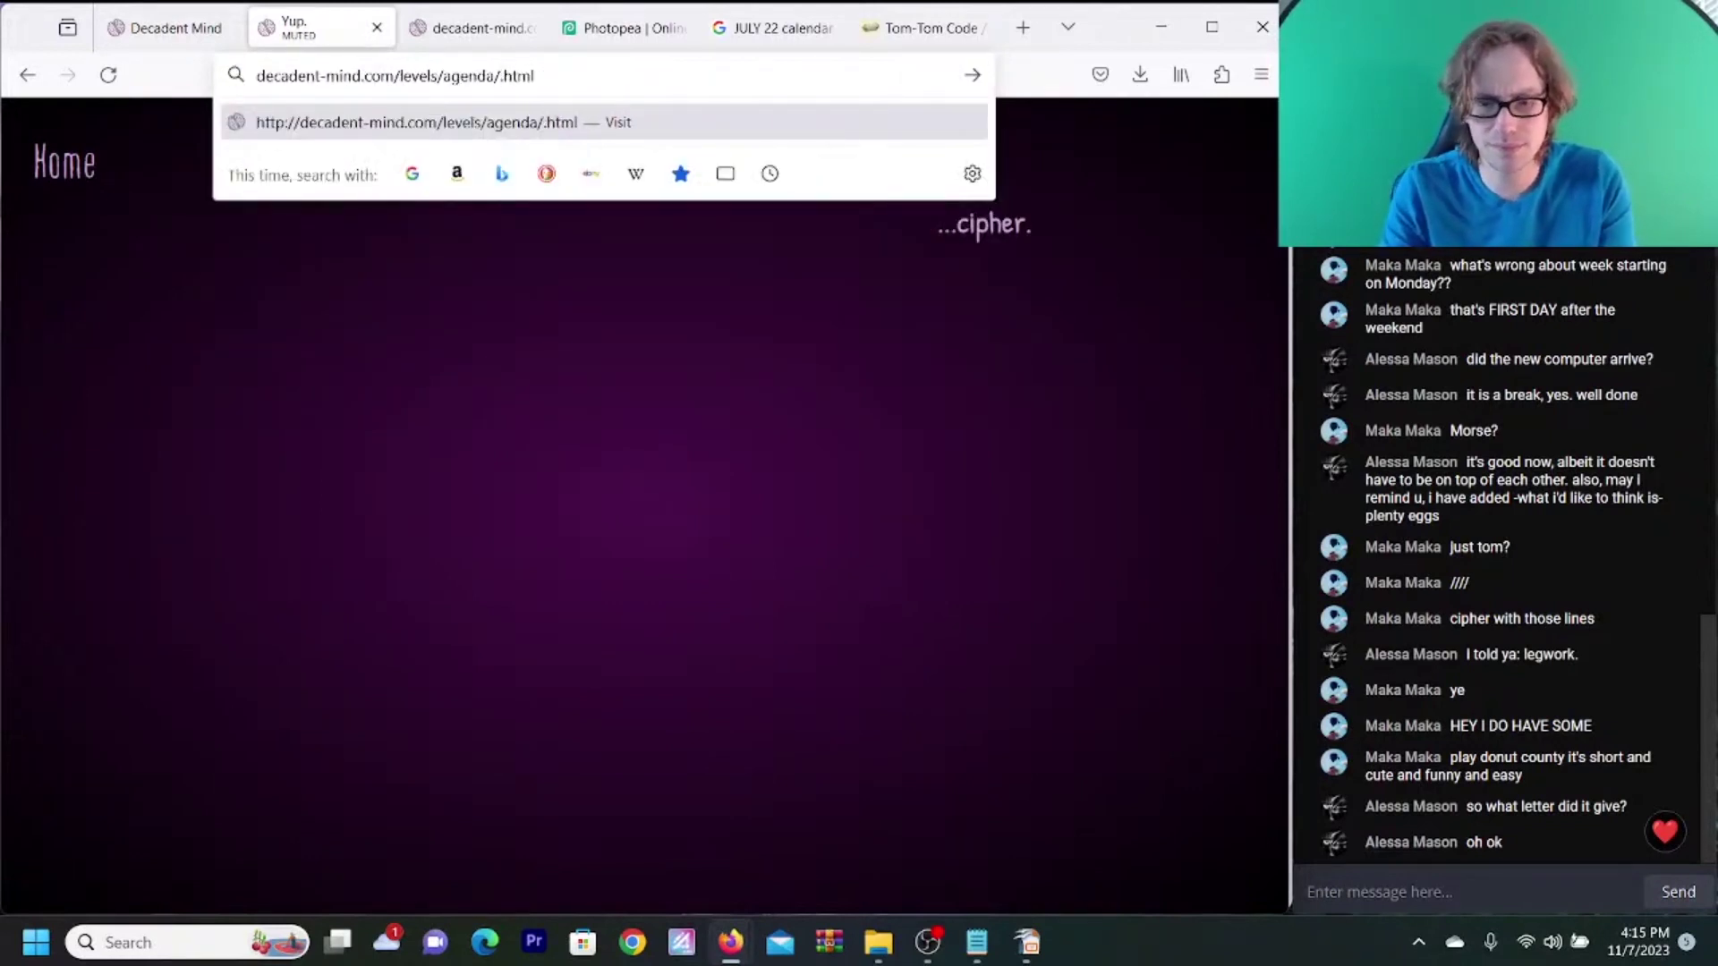
text(gaining)
key(Return)
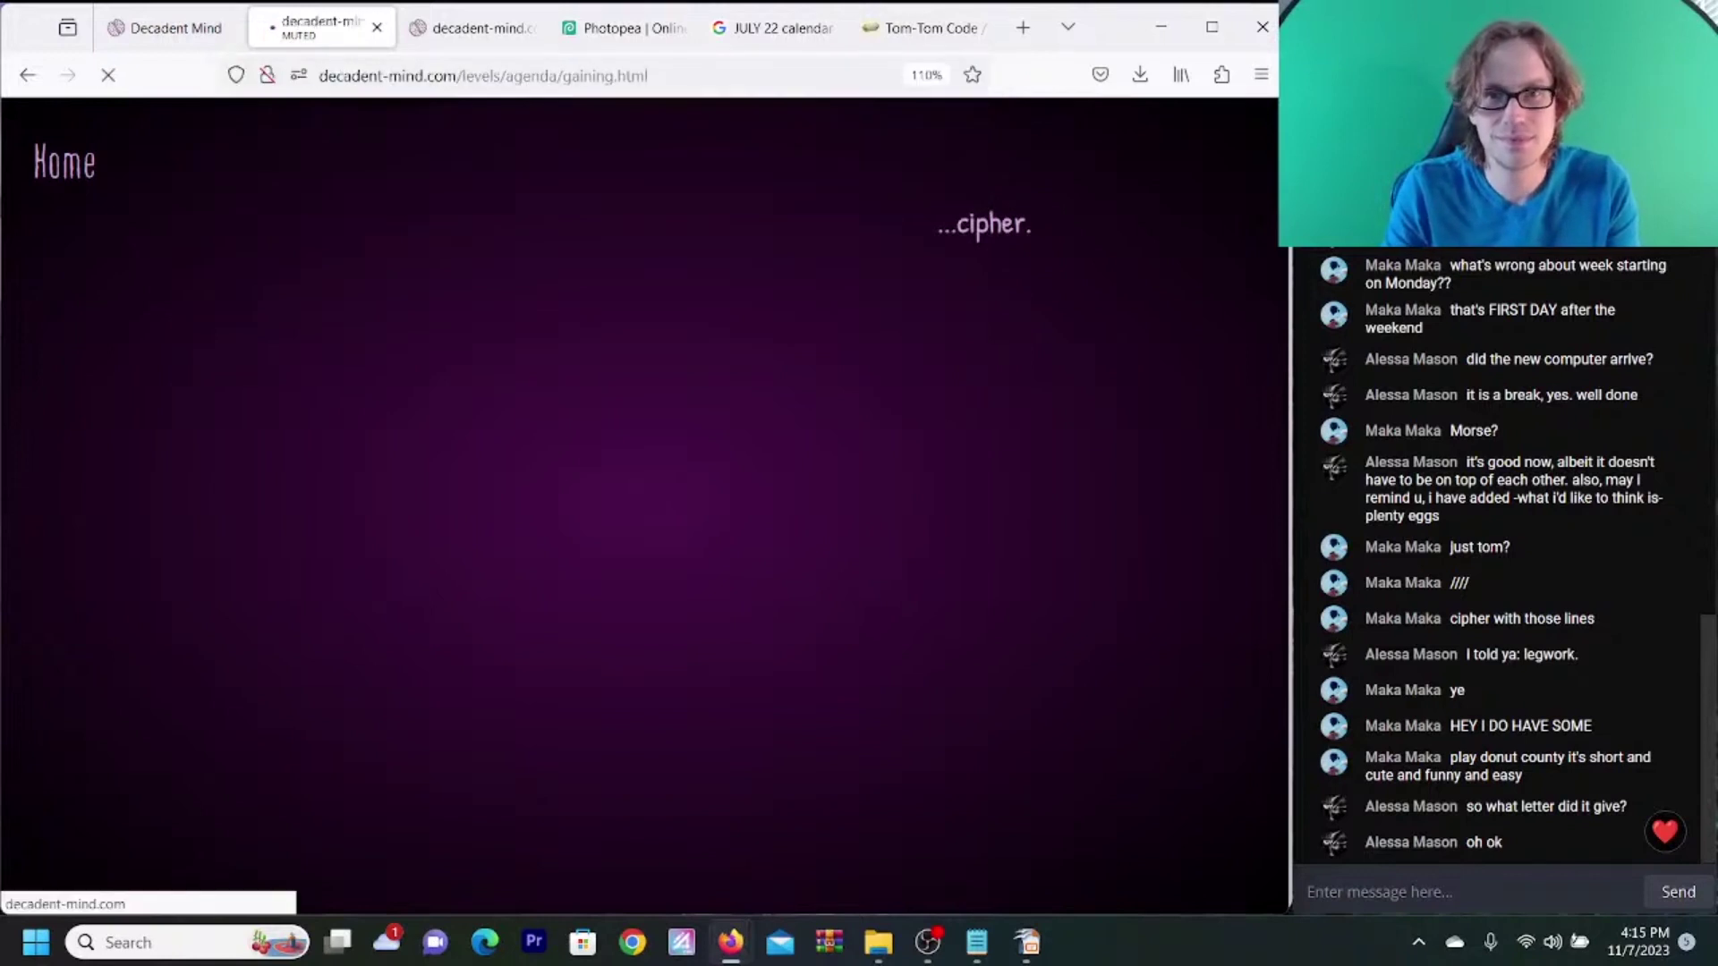
click(28, 75)
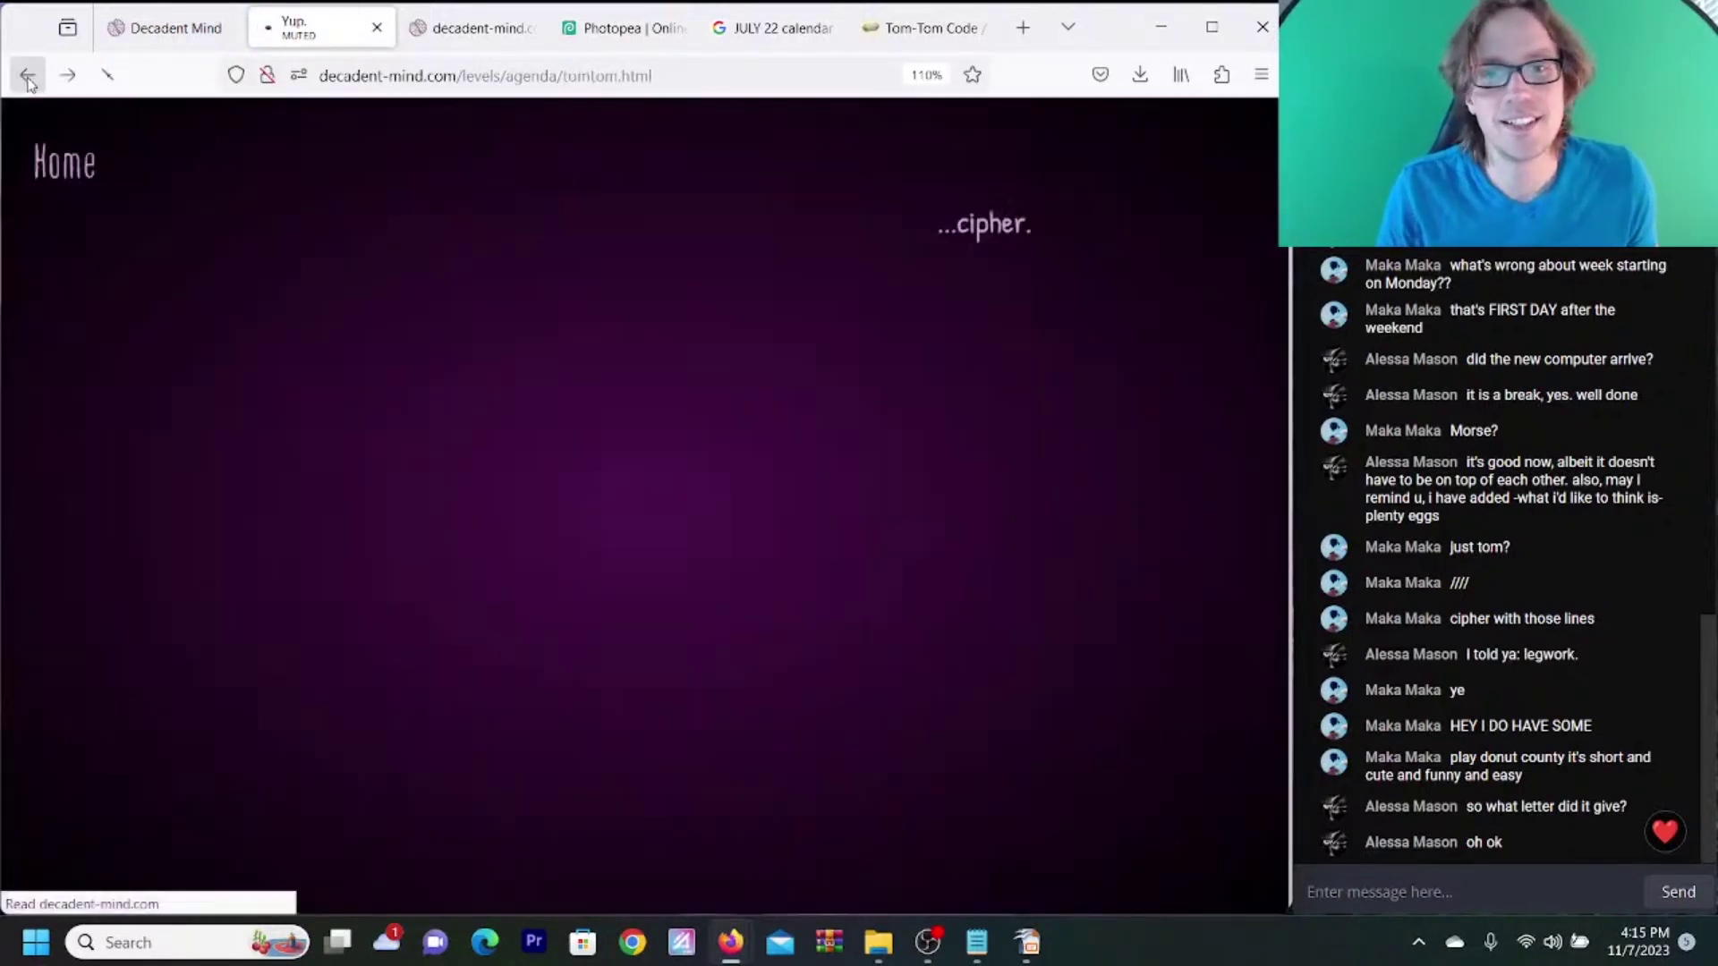
- Check the decoded letters in Notepad and the Sept. '22 dates in the availability list
click(975, 954)
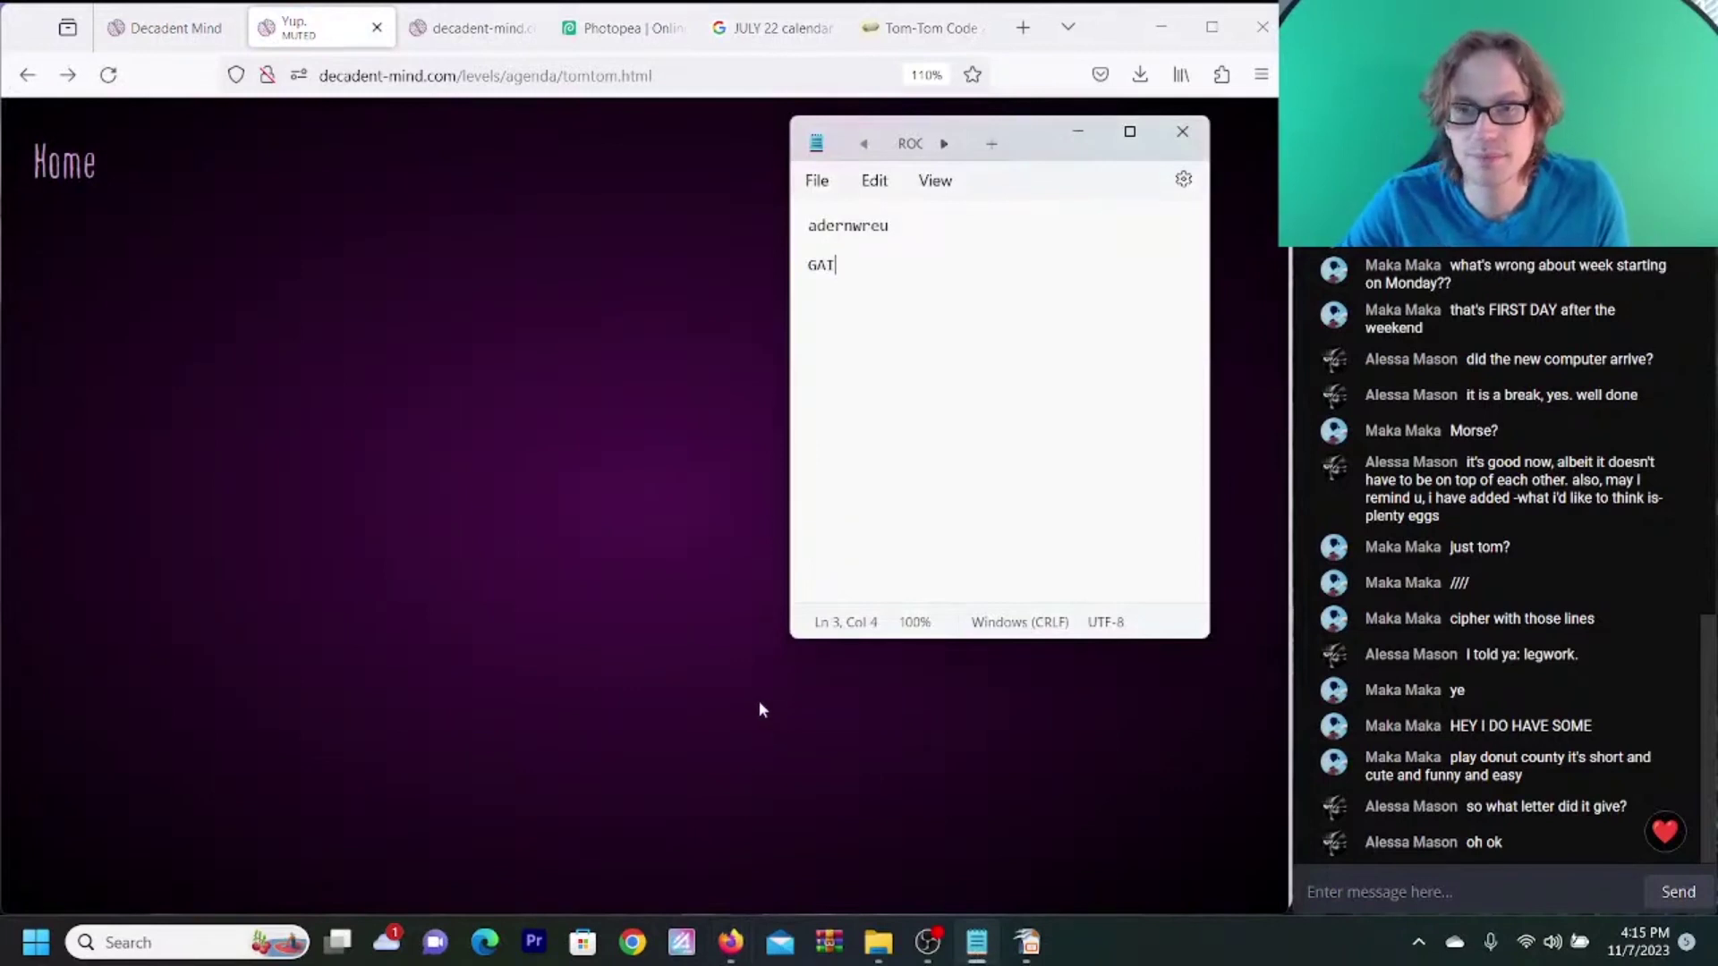
click(759, 701)
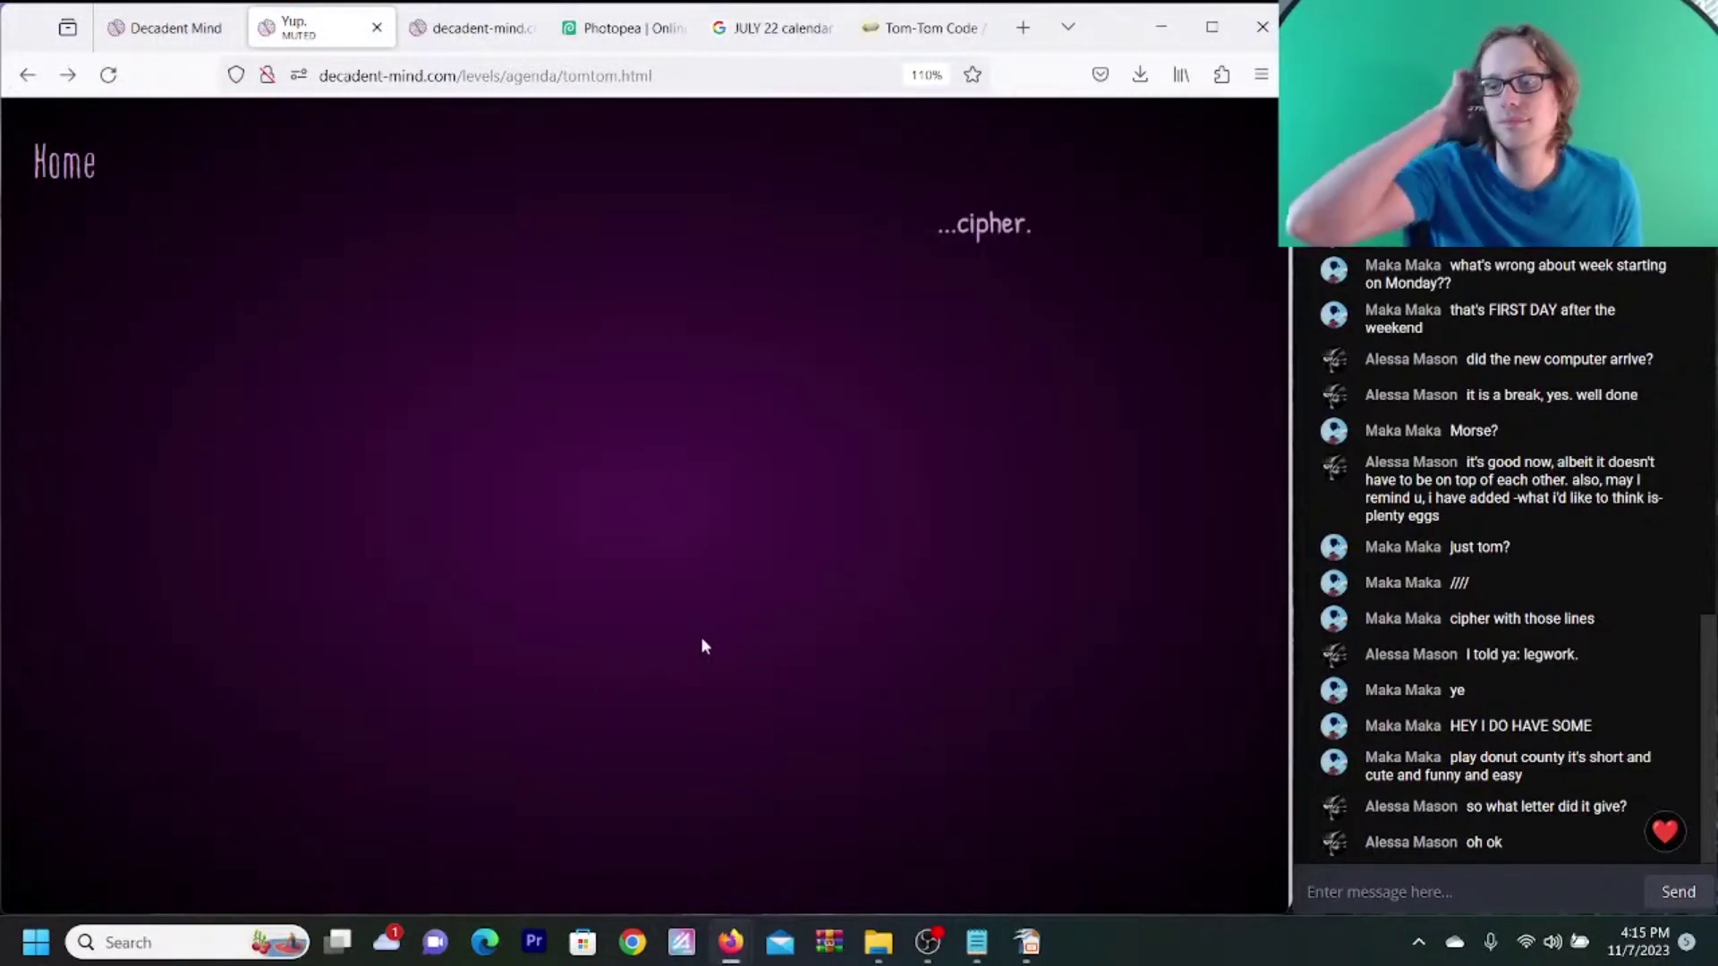
click(611, 27)
click(469, 29)
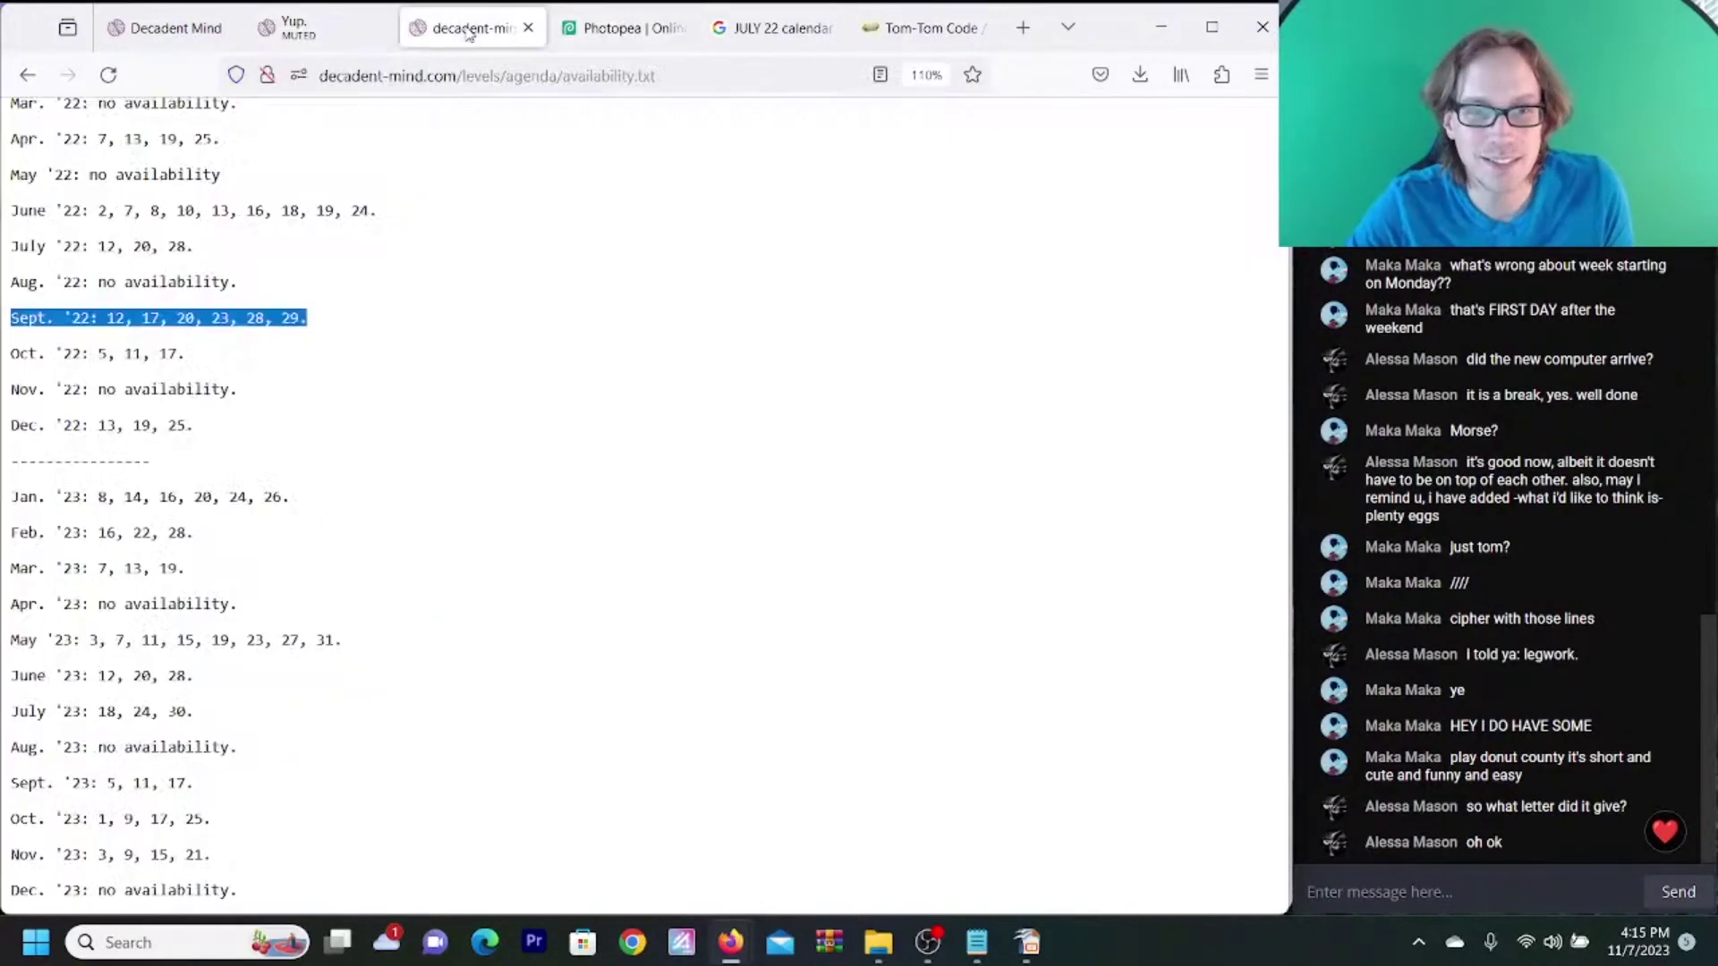
click(978, 39)
- Search Google Images for "sept 22 calendar", preview the September 2022 printable calendar and compare it with the Sept. '22 availability dates
click(804, 33)
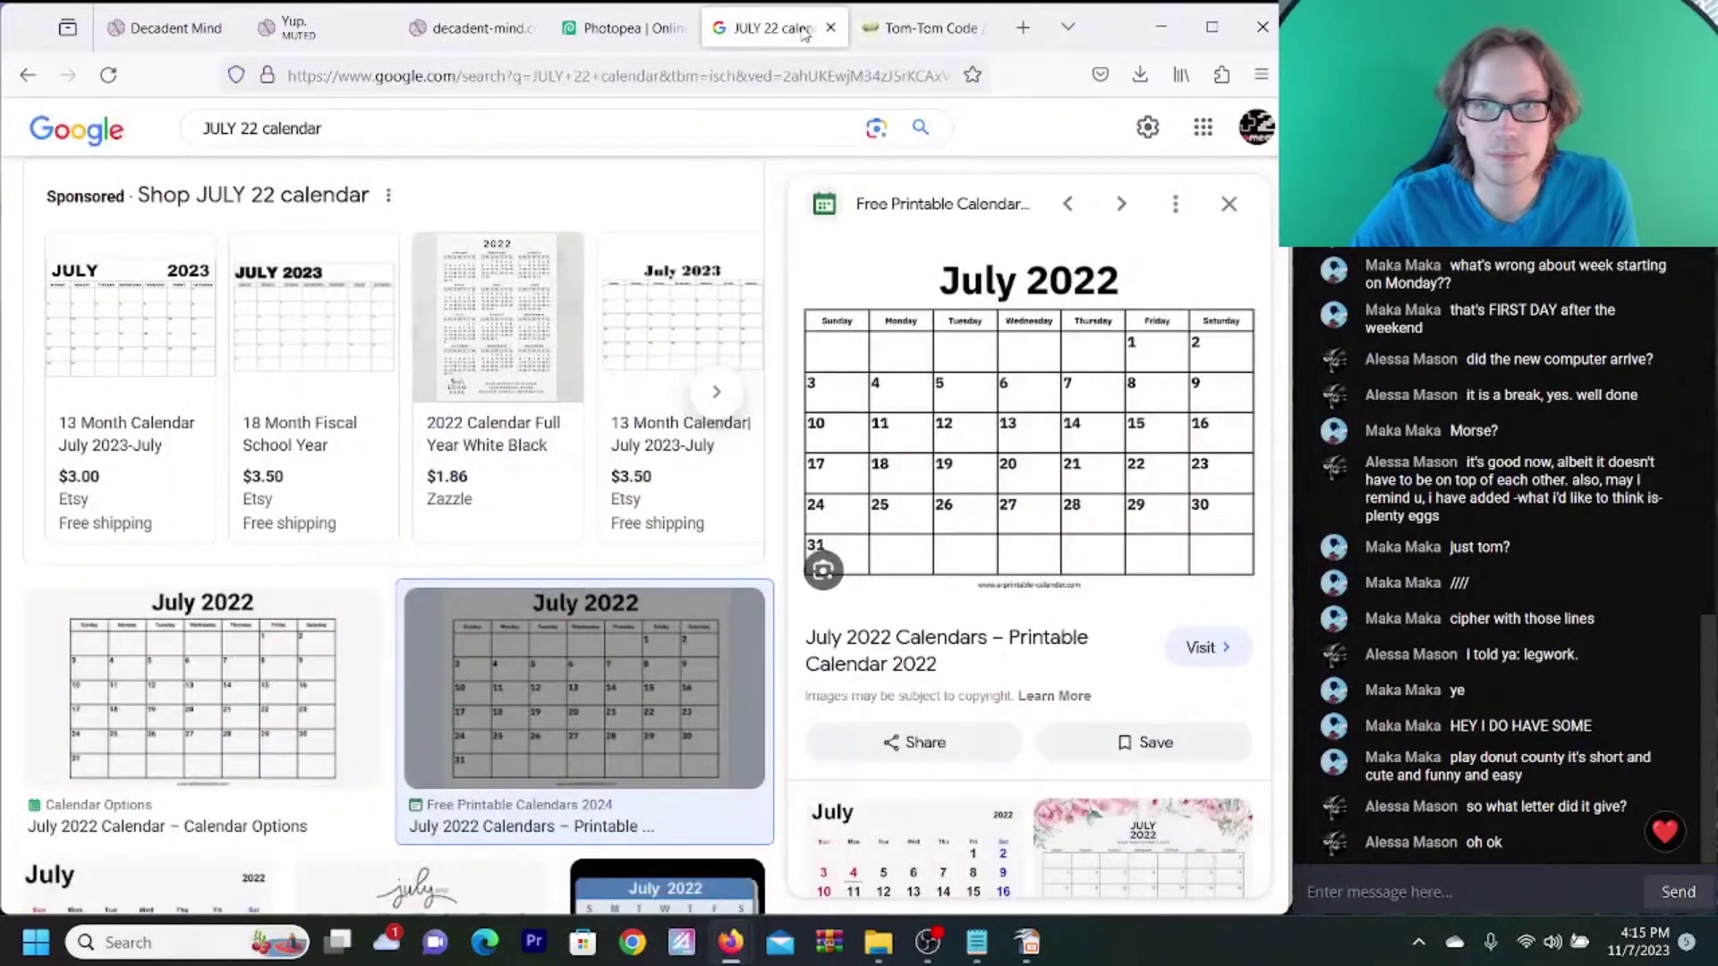
click(241, 128)
double_click(220, 127)
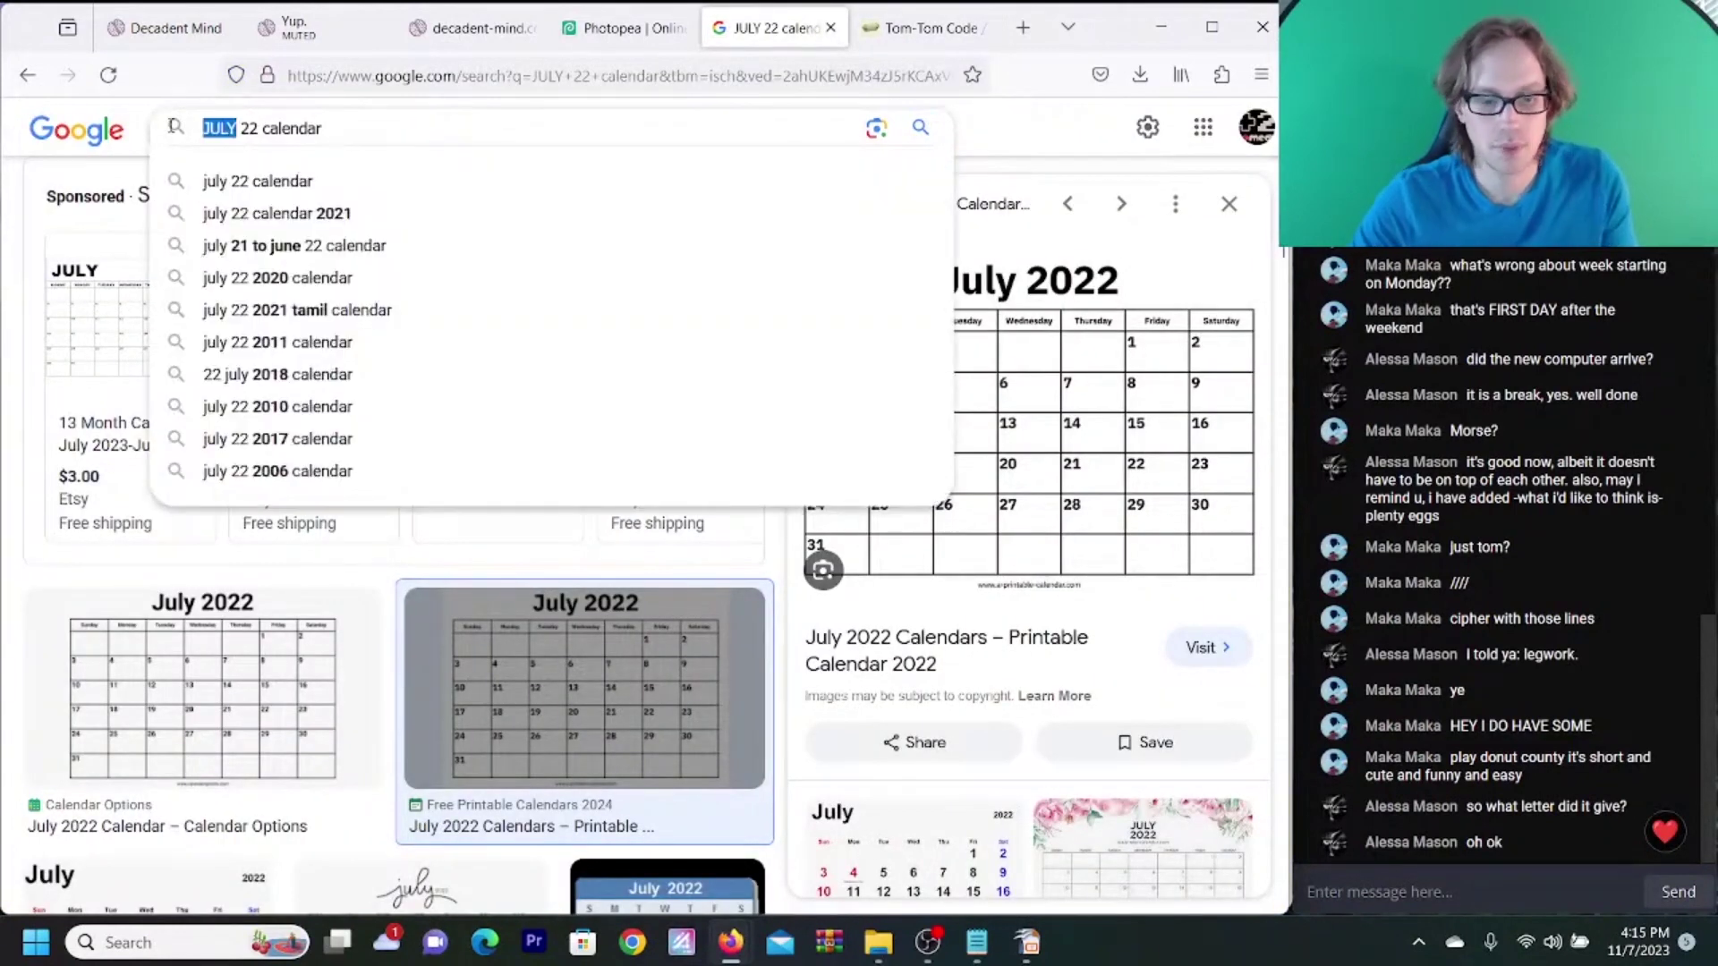
text(sept)
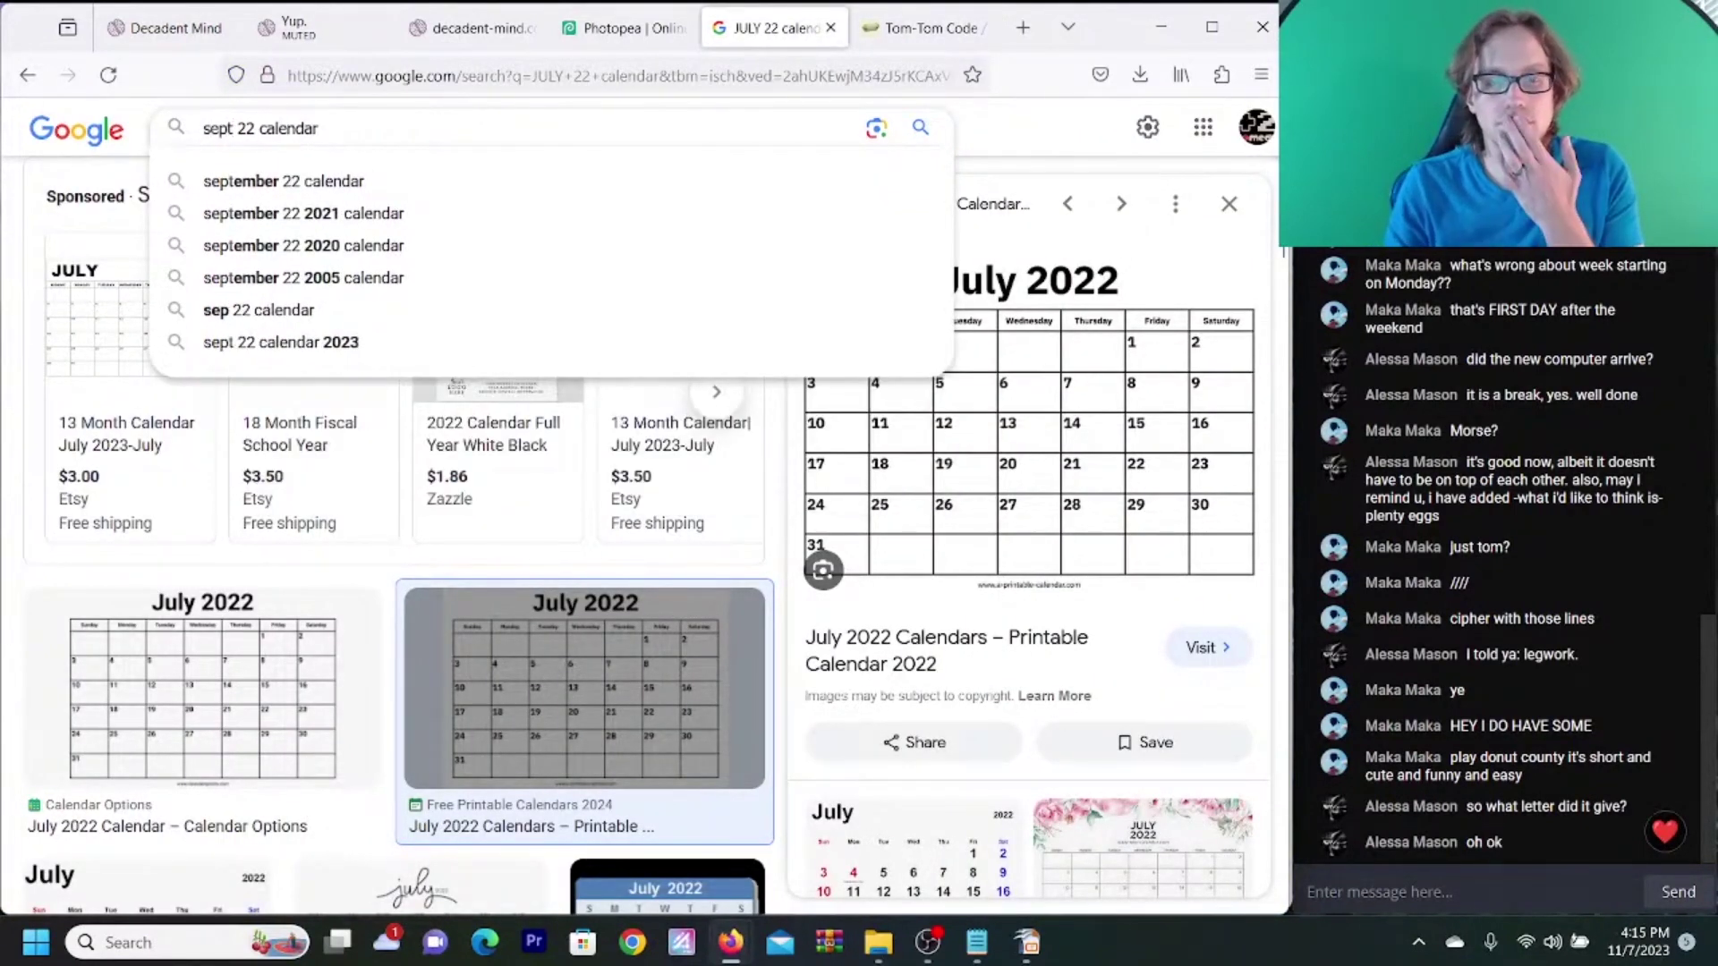
key(Return)
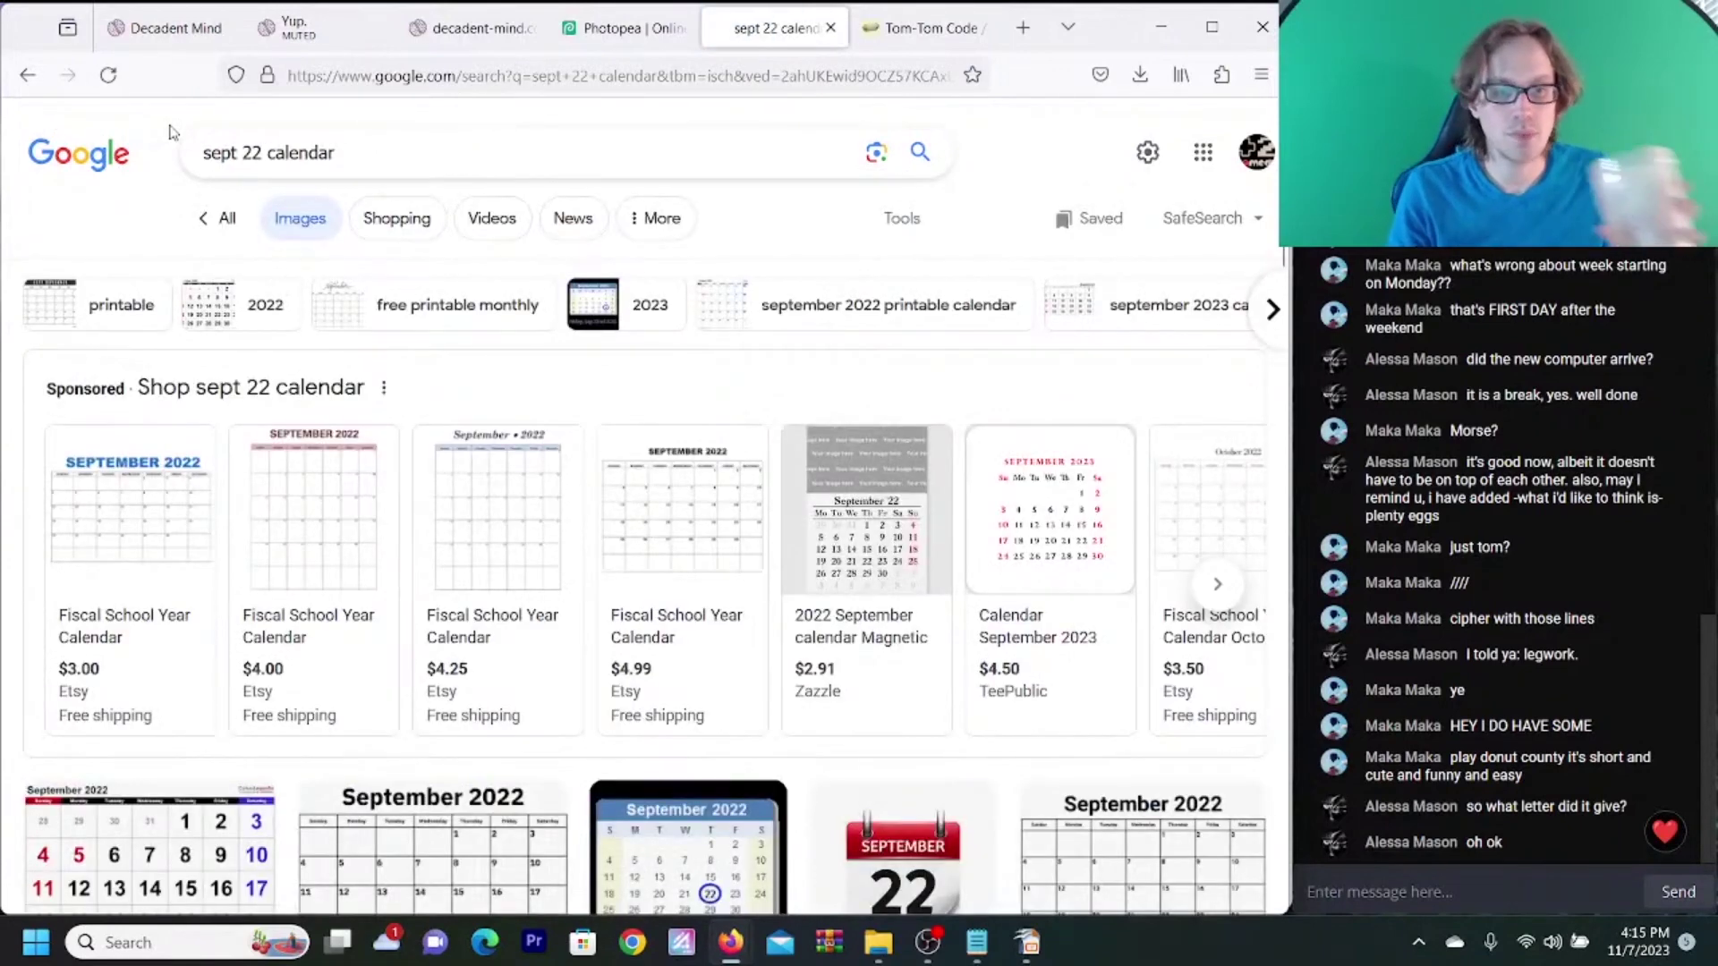
click(347, 820)
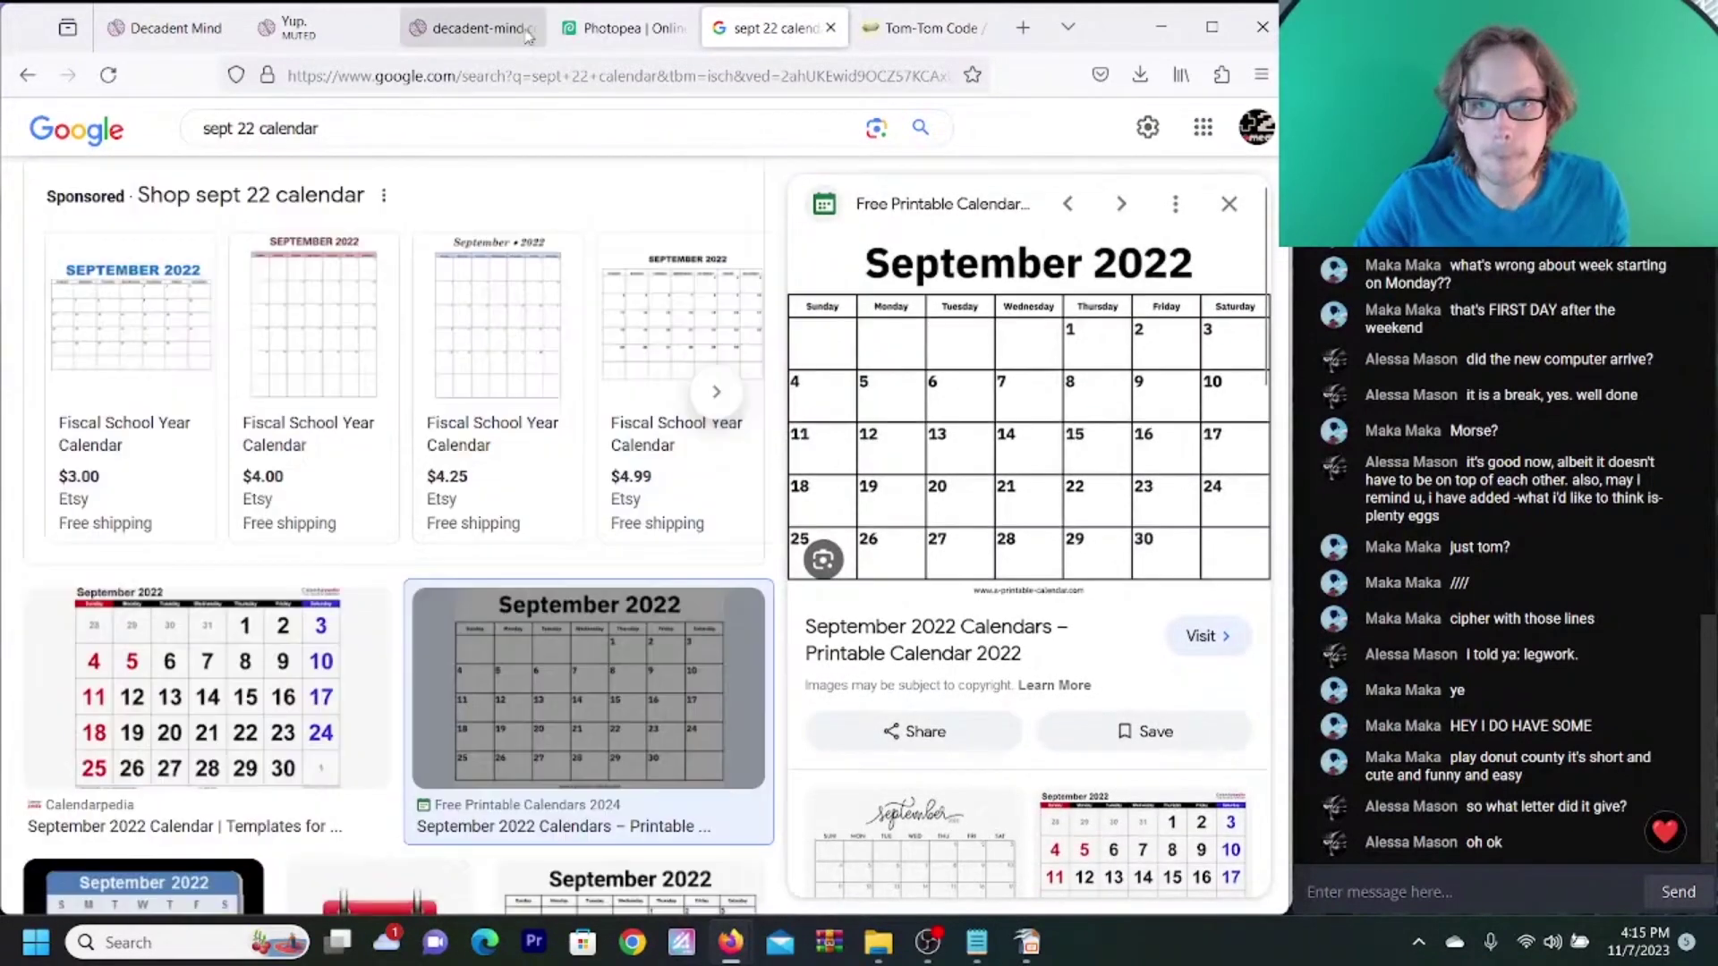
click(474, 33)
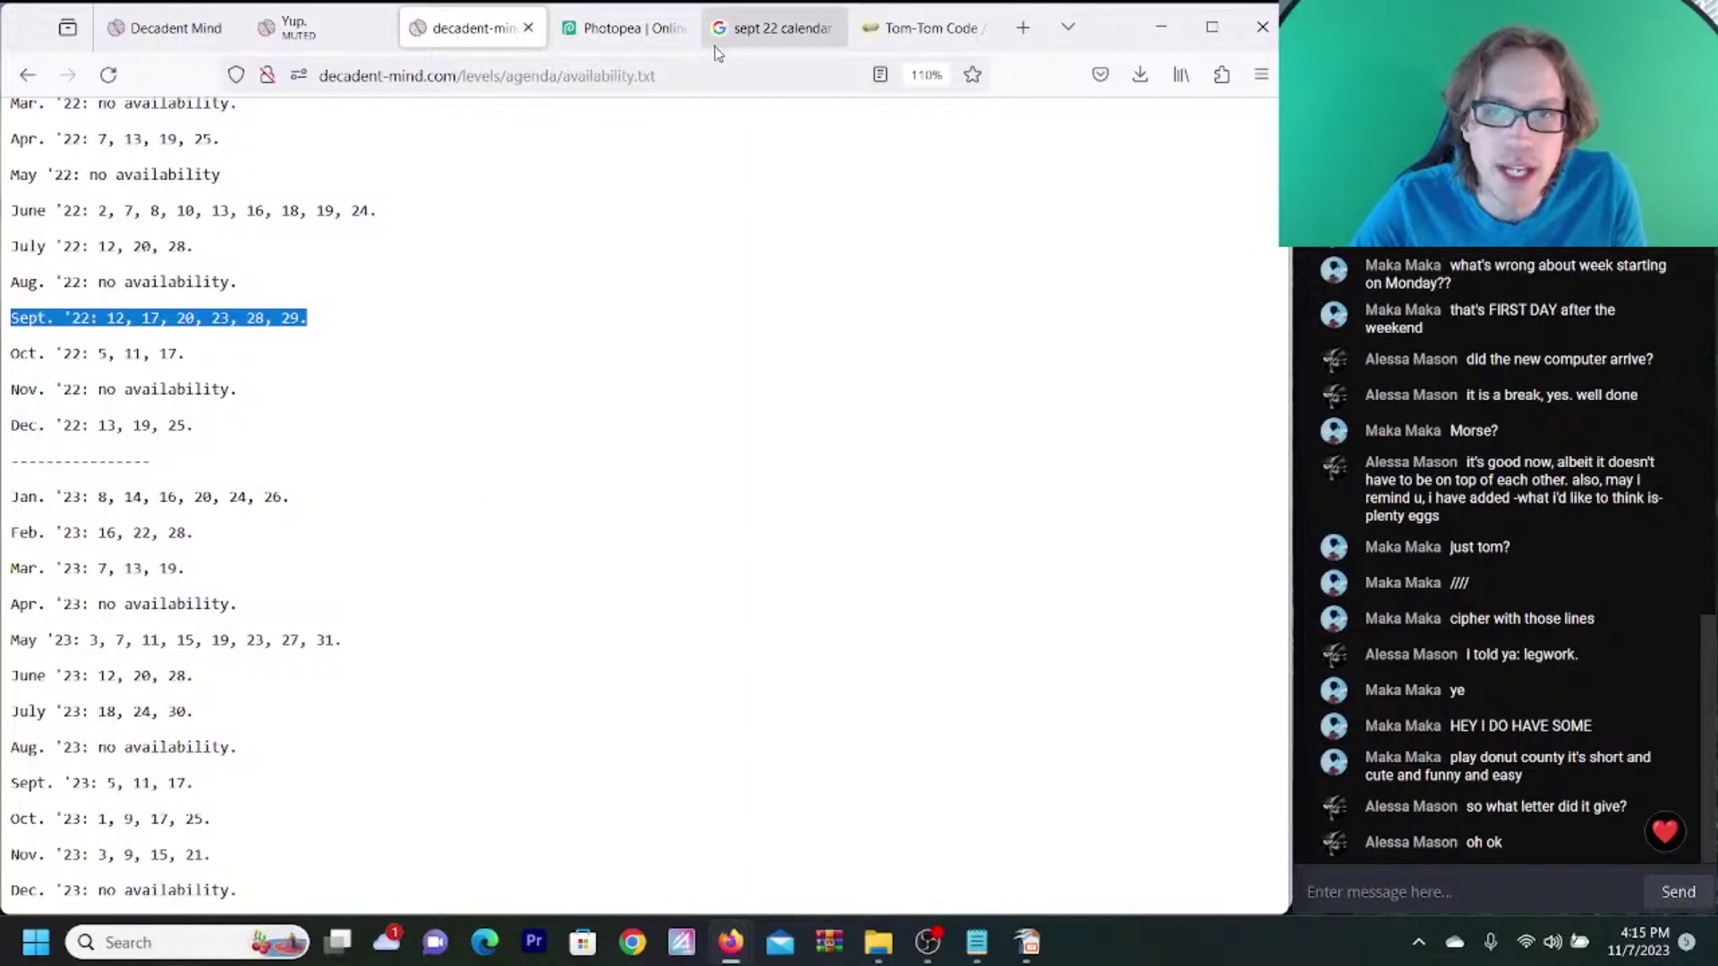
click(748, 35)
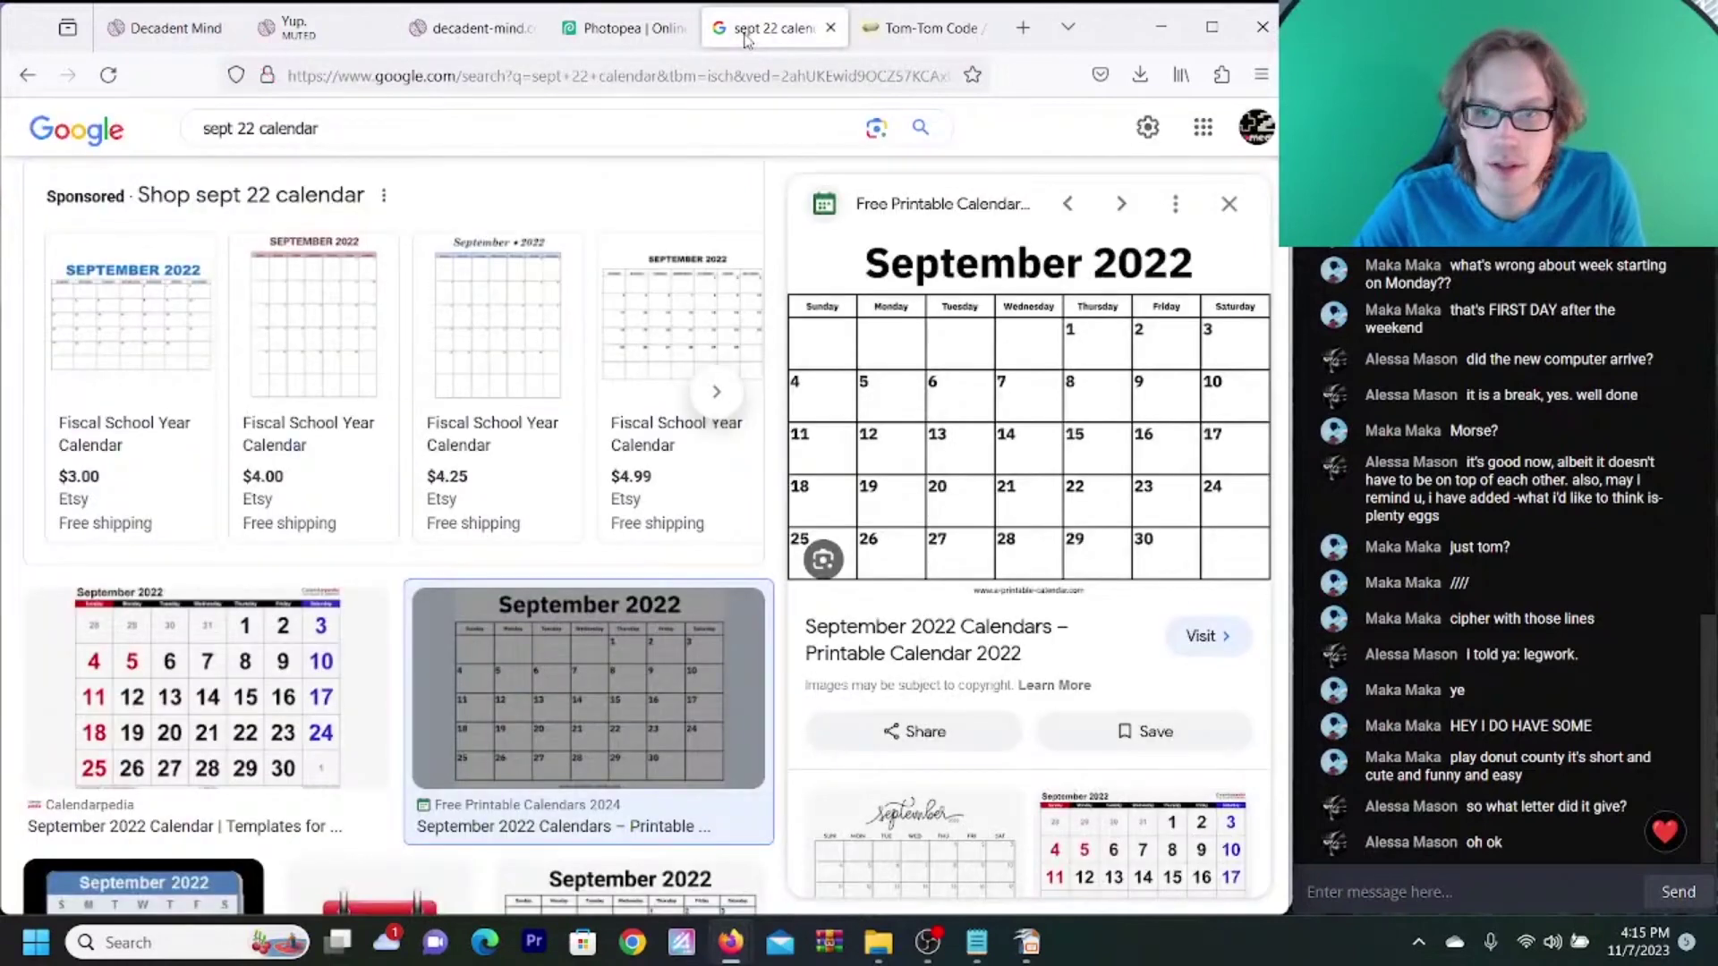
- Copy the previewed September 2022 calendar image and paste it as a new layer over the June calendar in Photopea
right_click(956, 430)
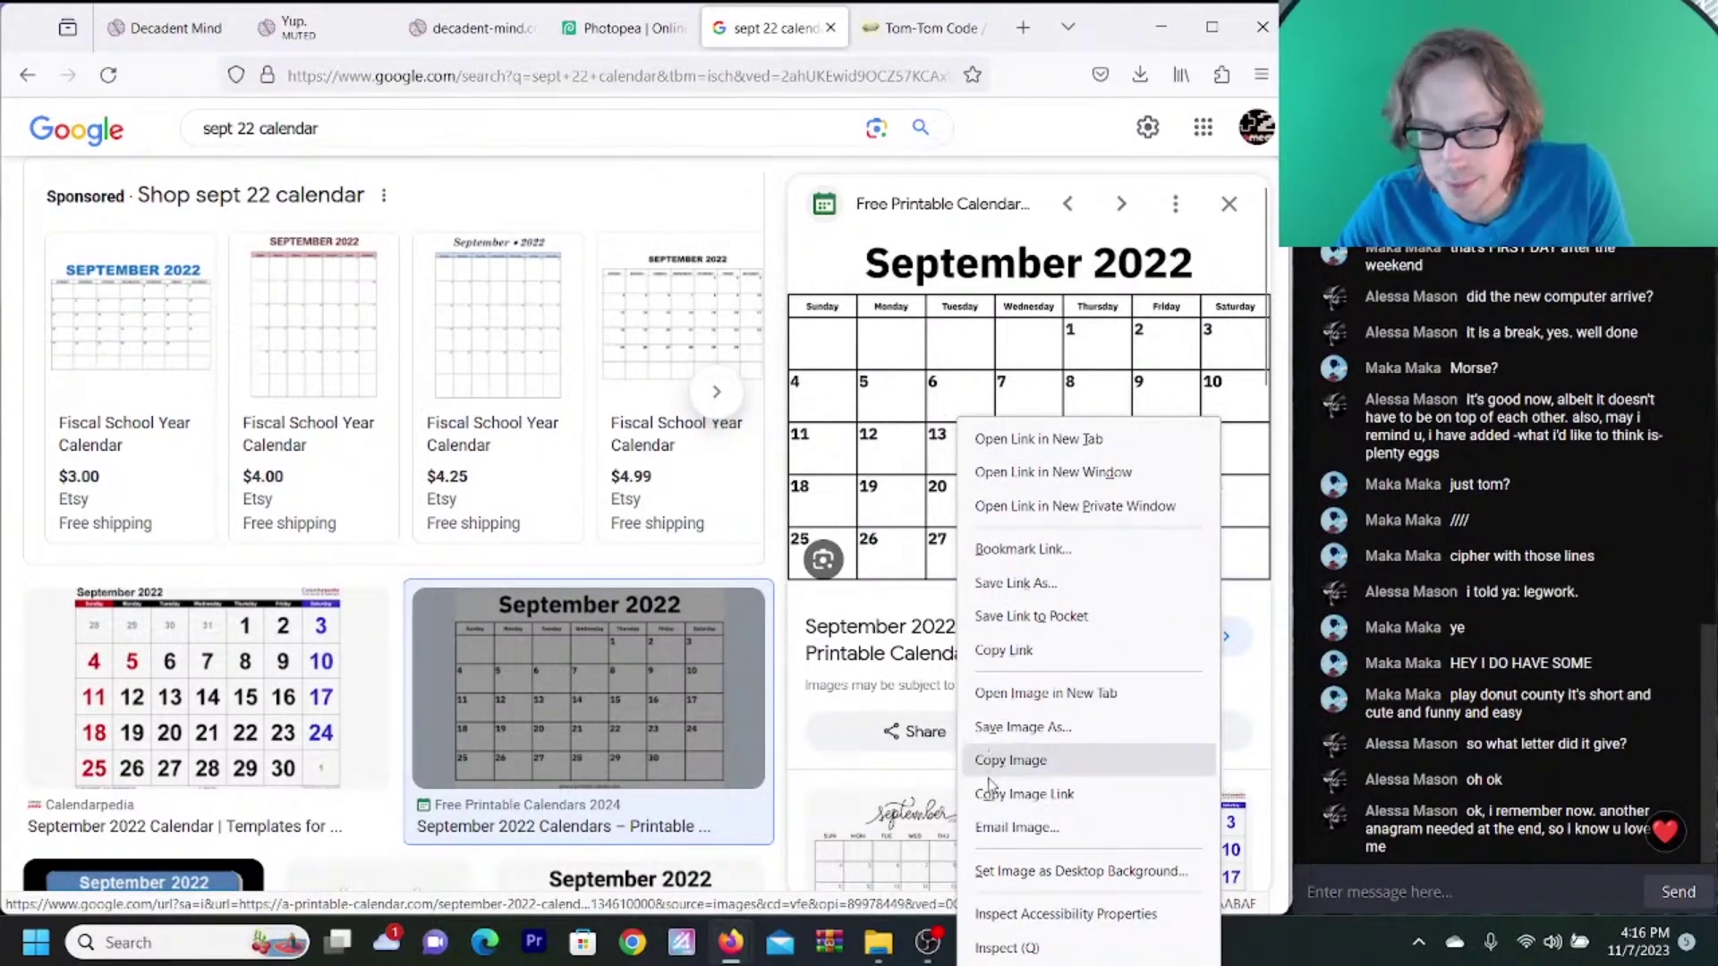
click(1008, 760)
click(595, 31)
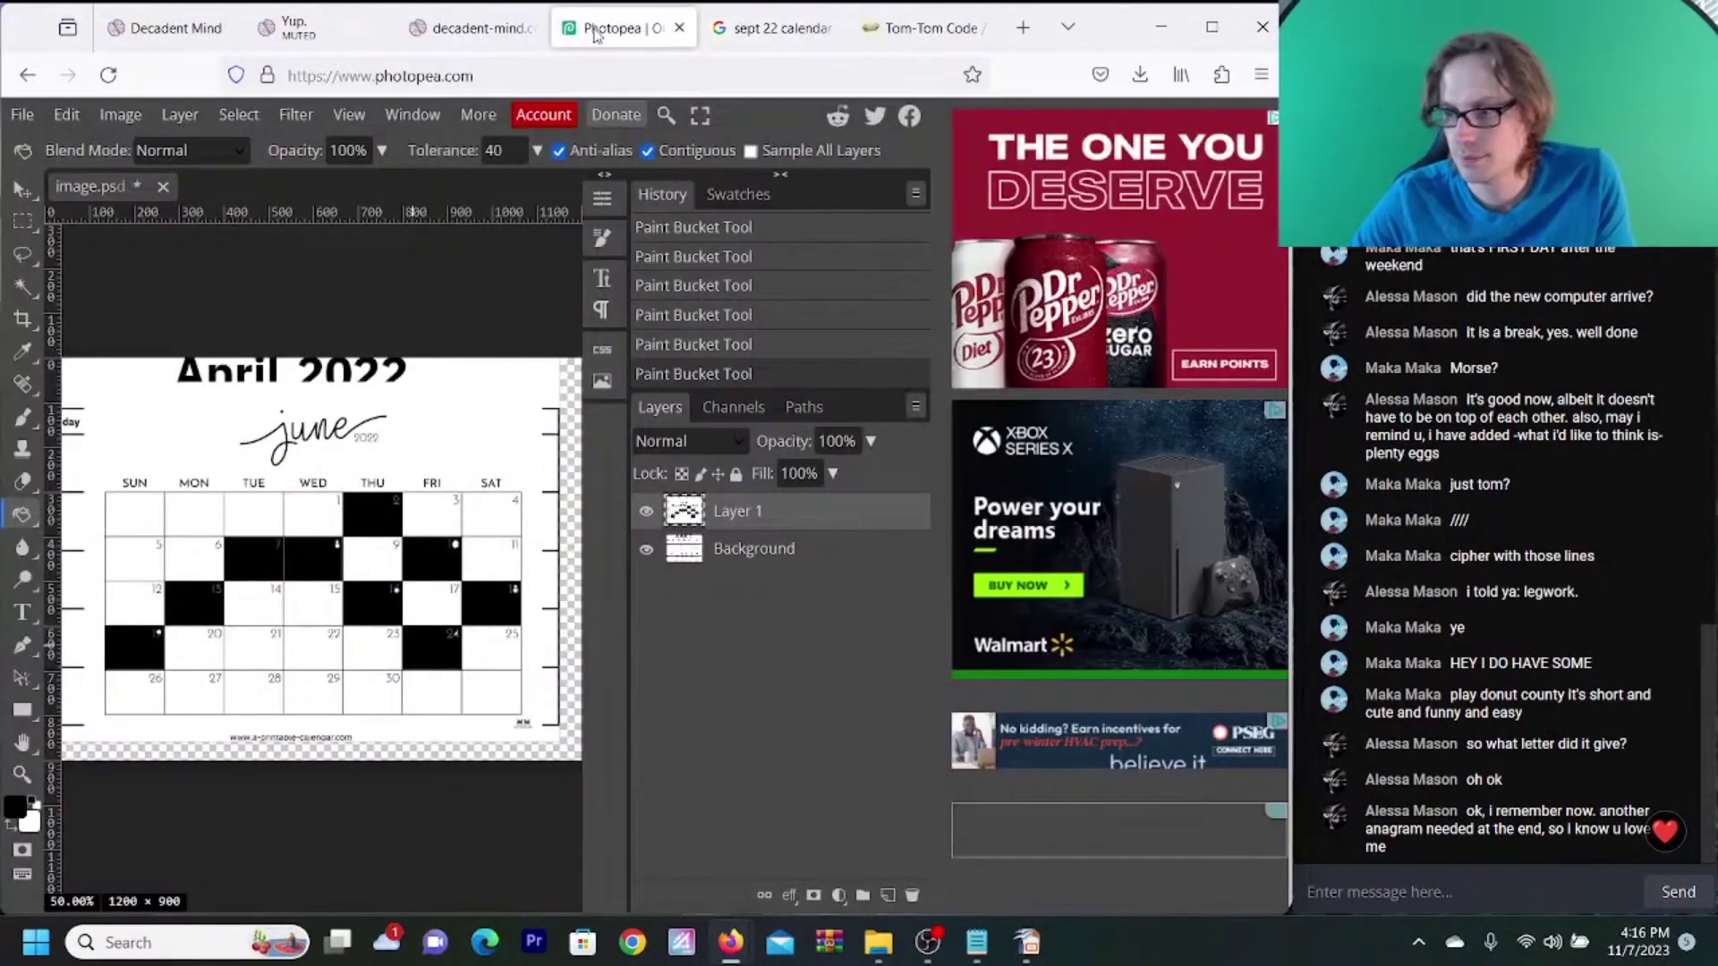
click(387, 419)
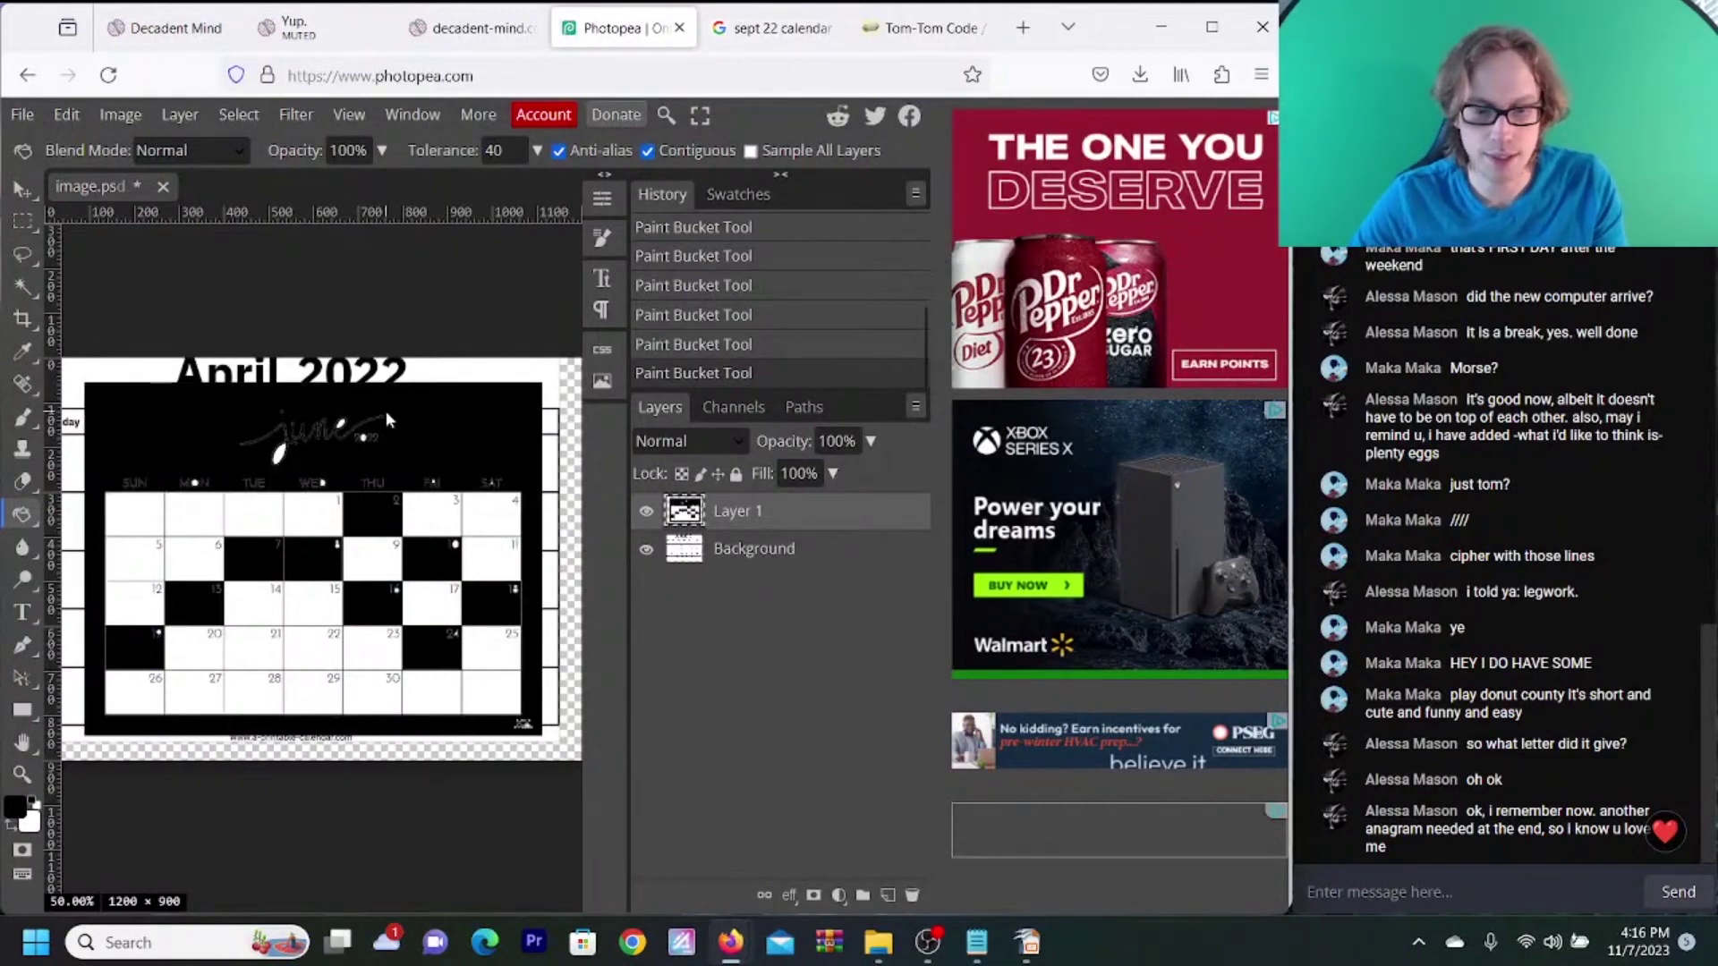
key(ctrl+v)
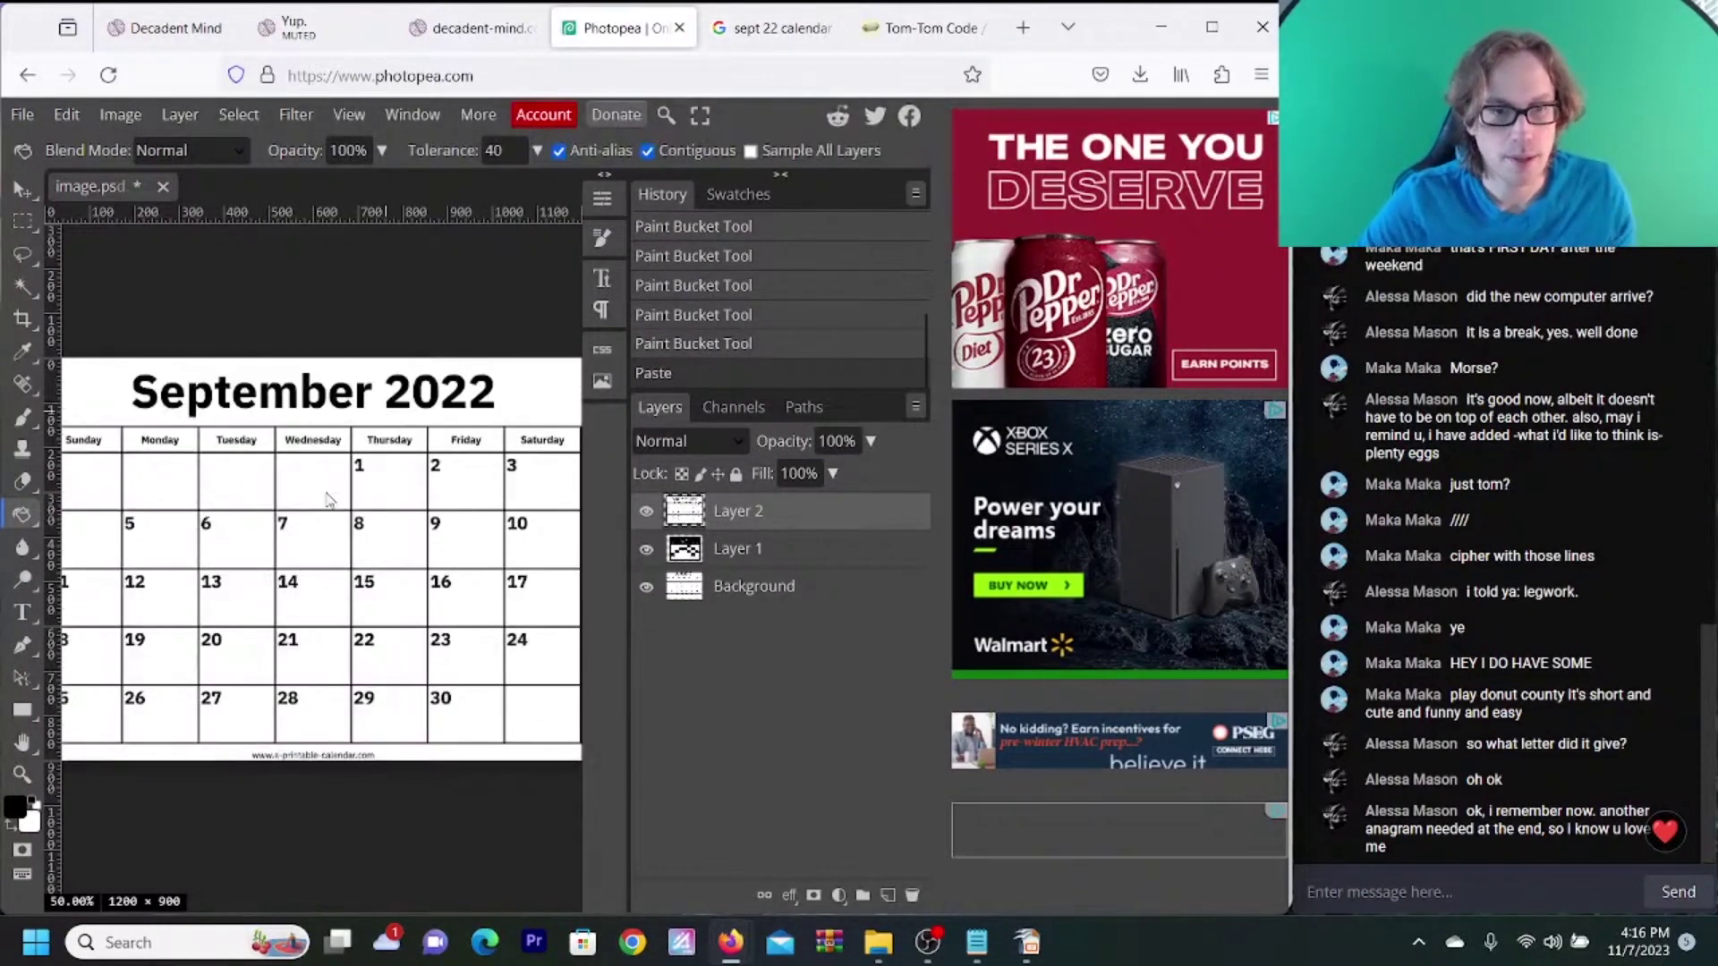
- Fill the cells for 12, 17, 20, 23, 28 and 29 with black on the September calendar, following the Sept. '22 availability entry
click(483, 34)
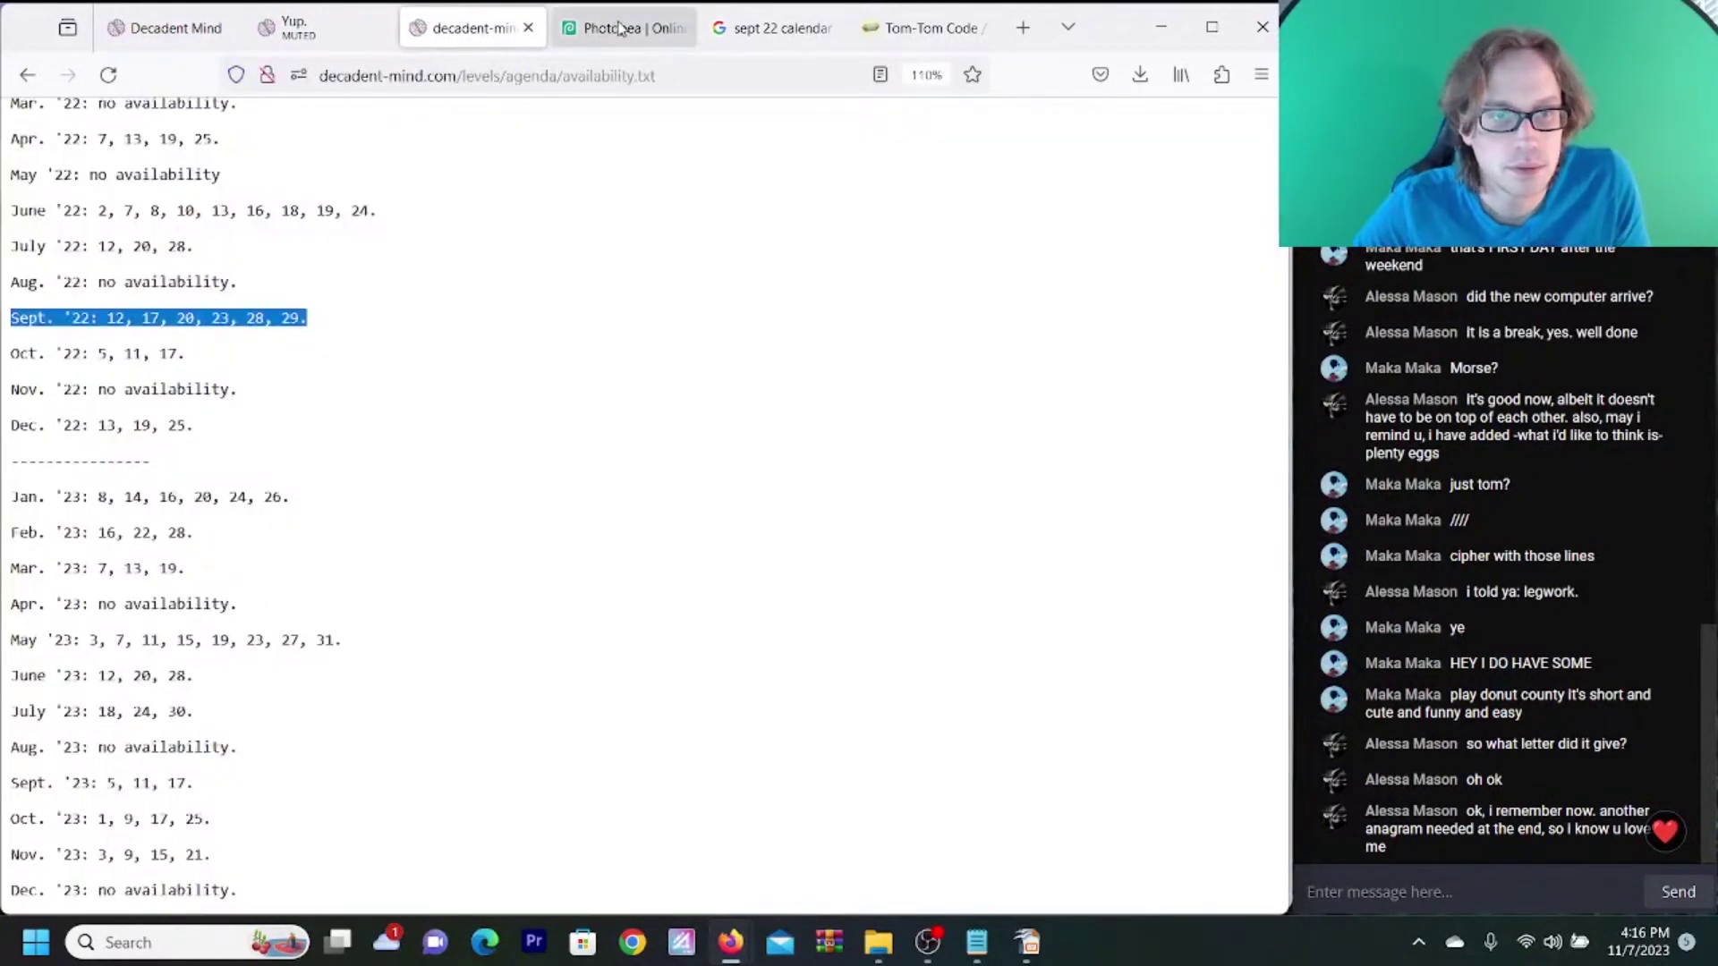
click(652, 32)
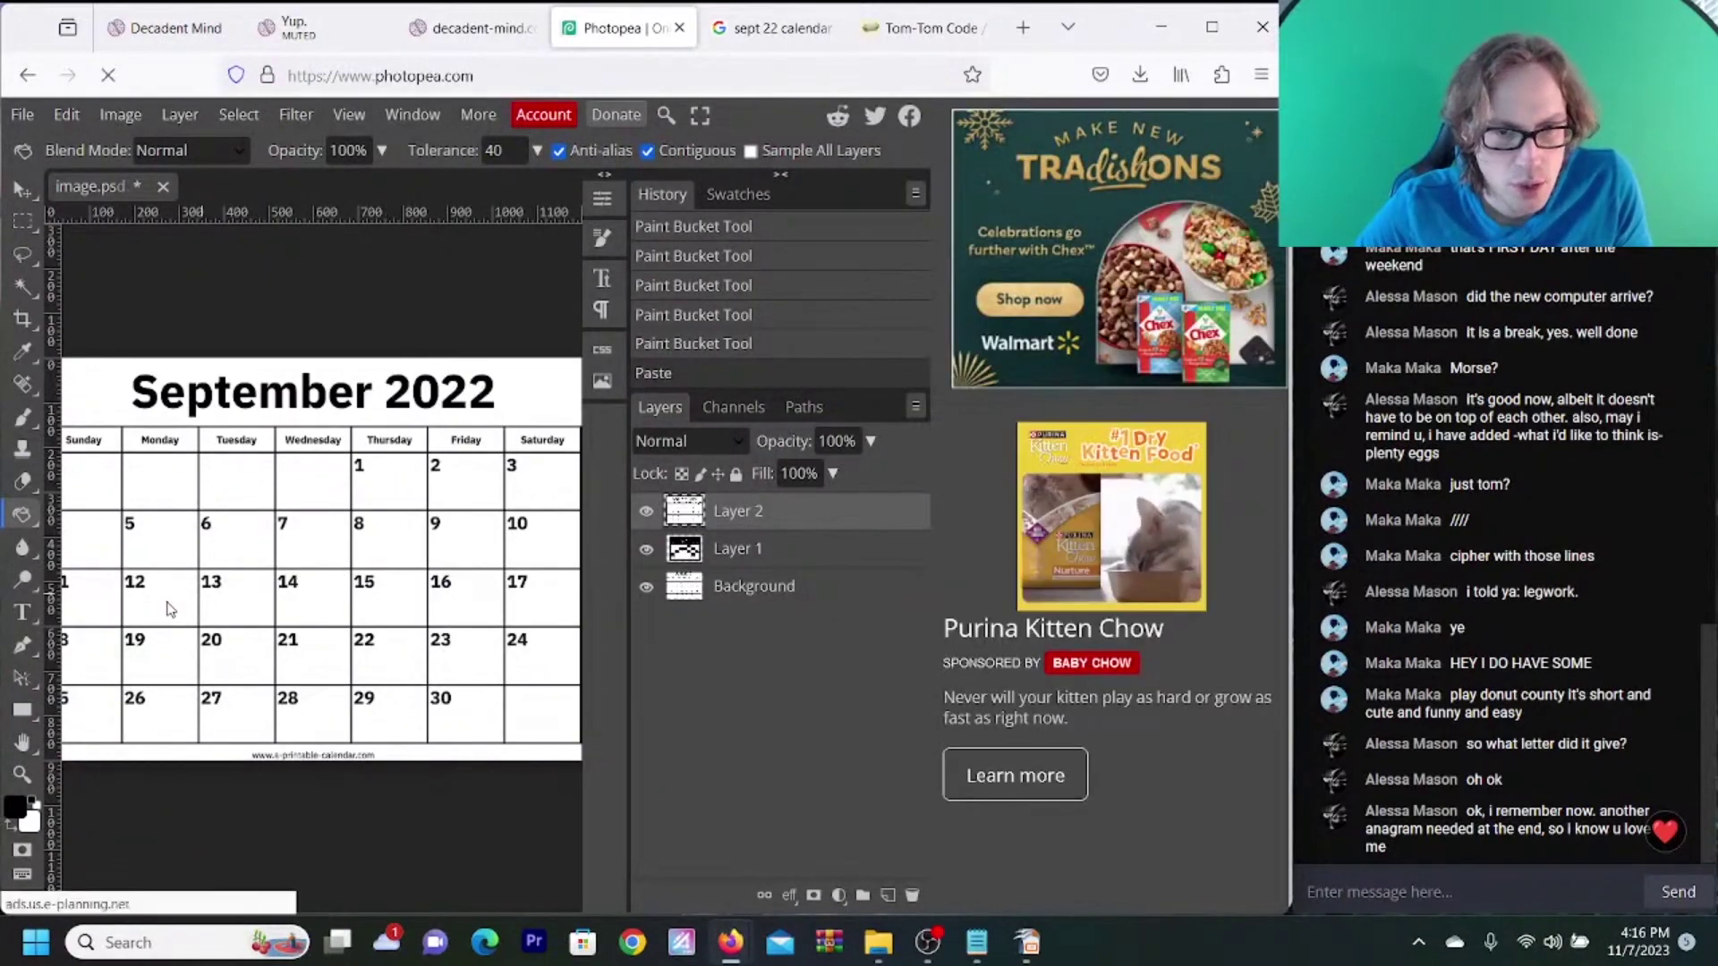
click(165, 605)
click(537, 605)
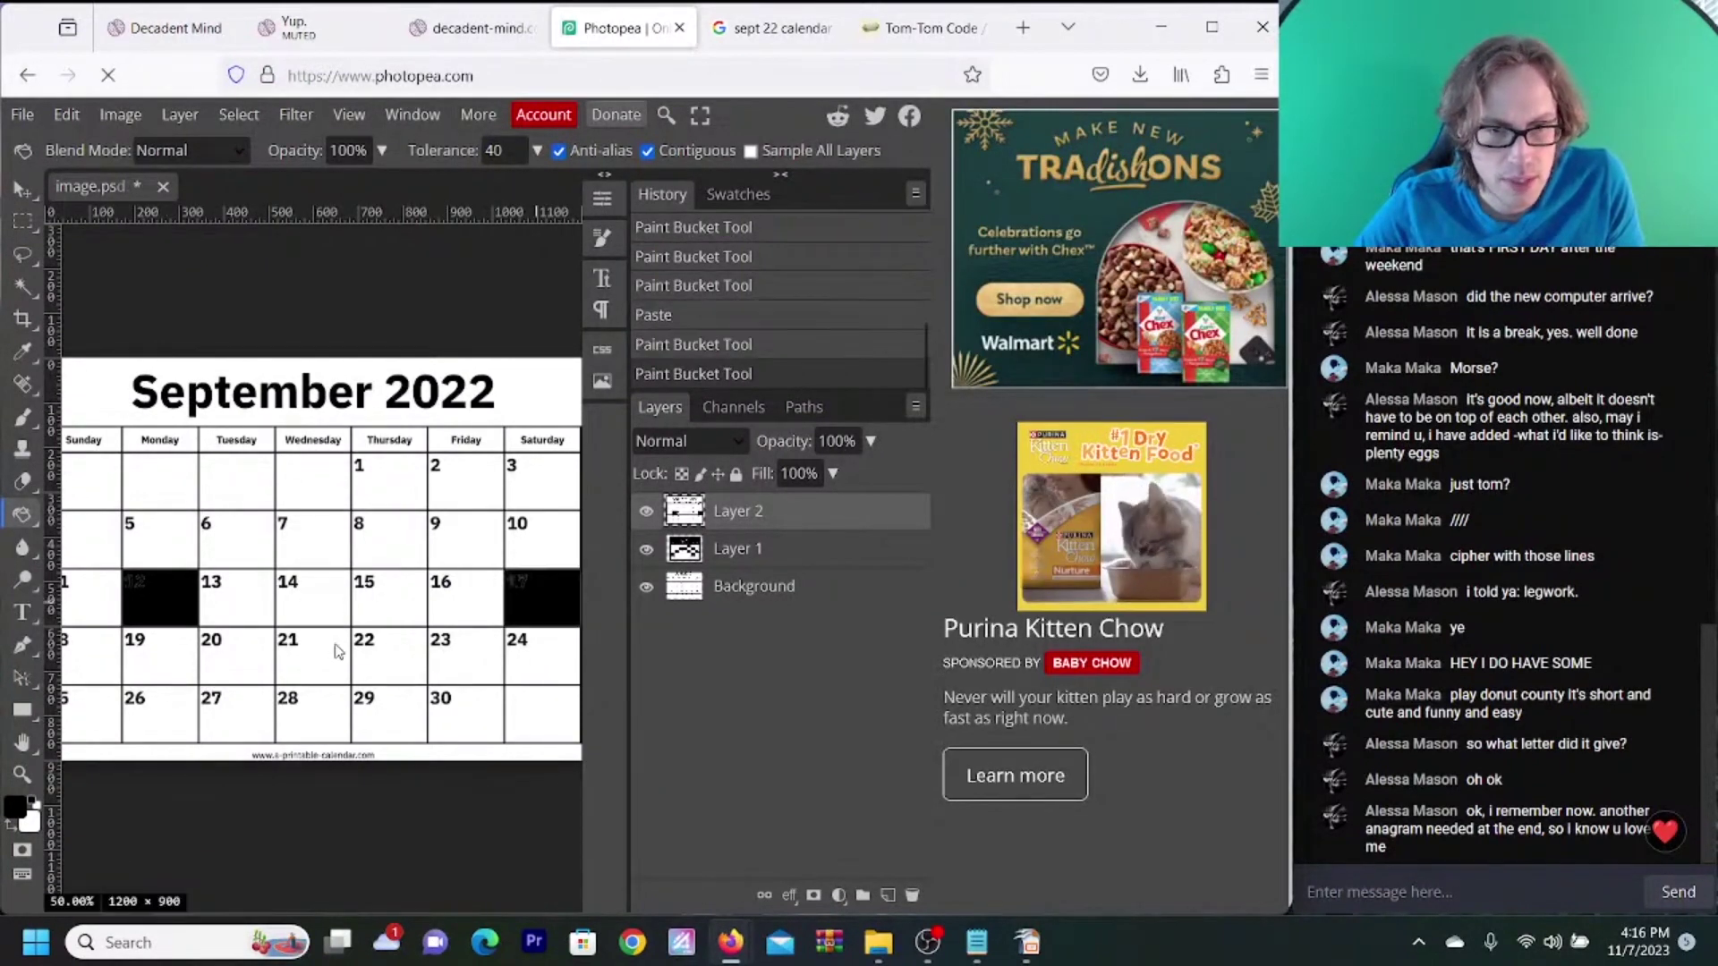
click(221, 672)
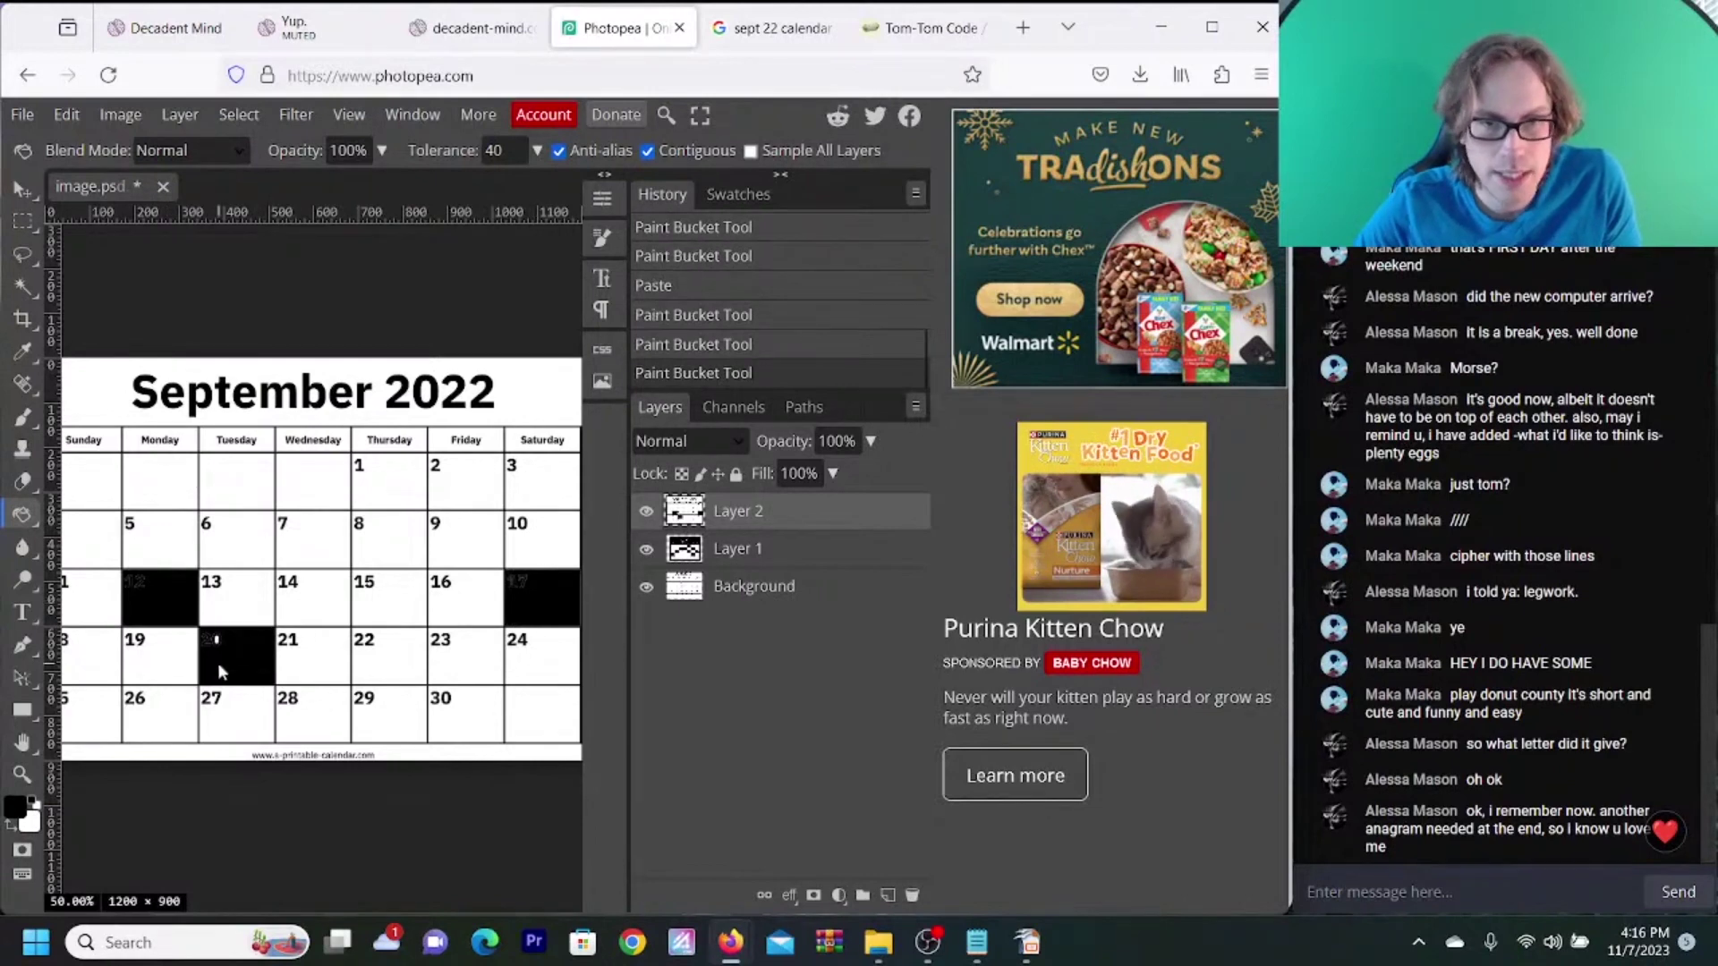
click(482, 40)
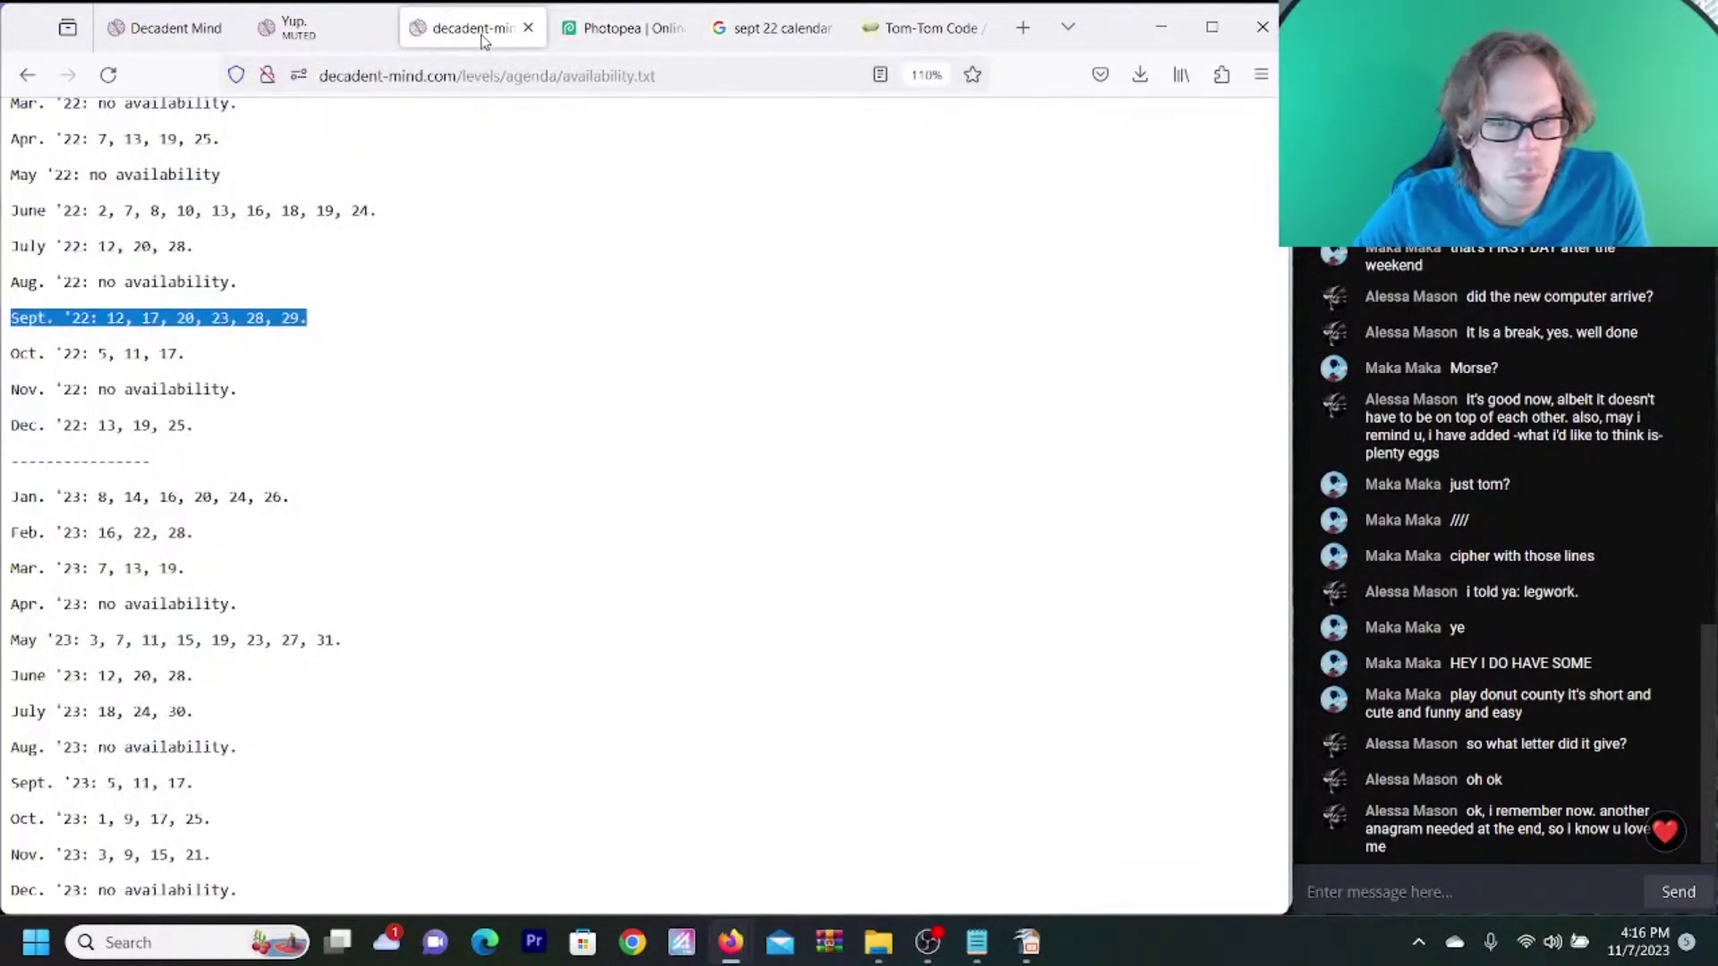
click(619, 28)
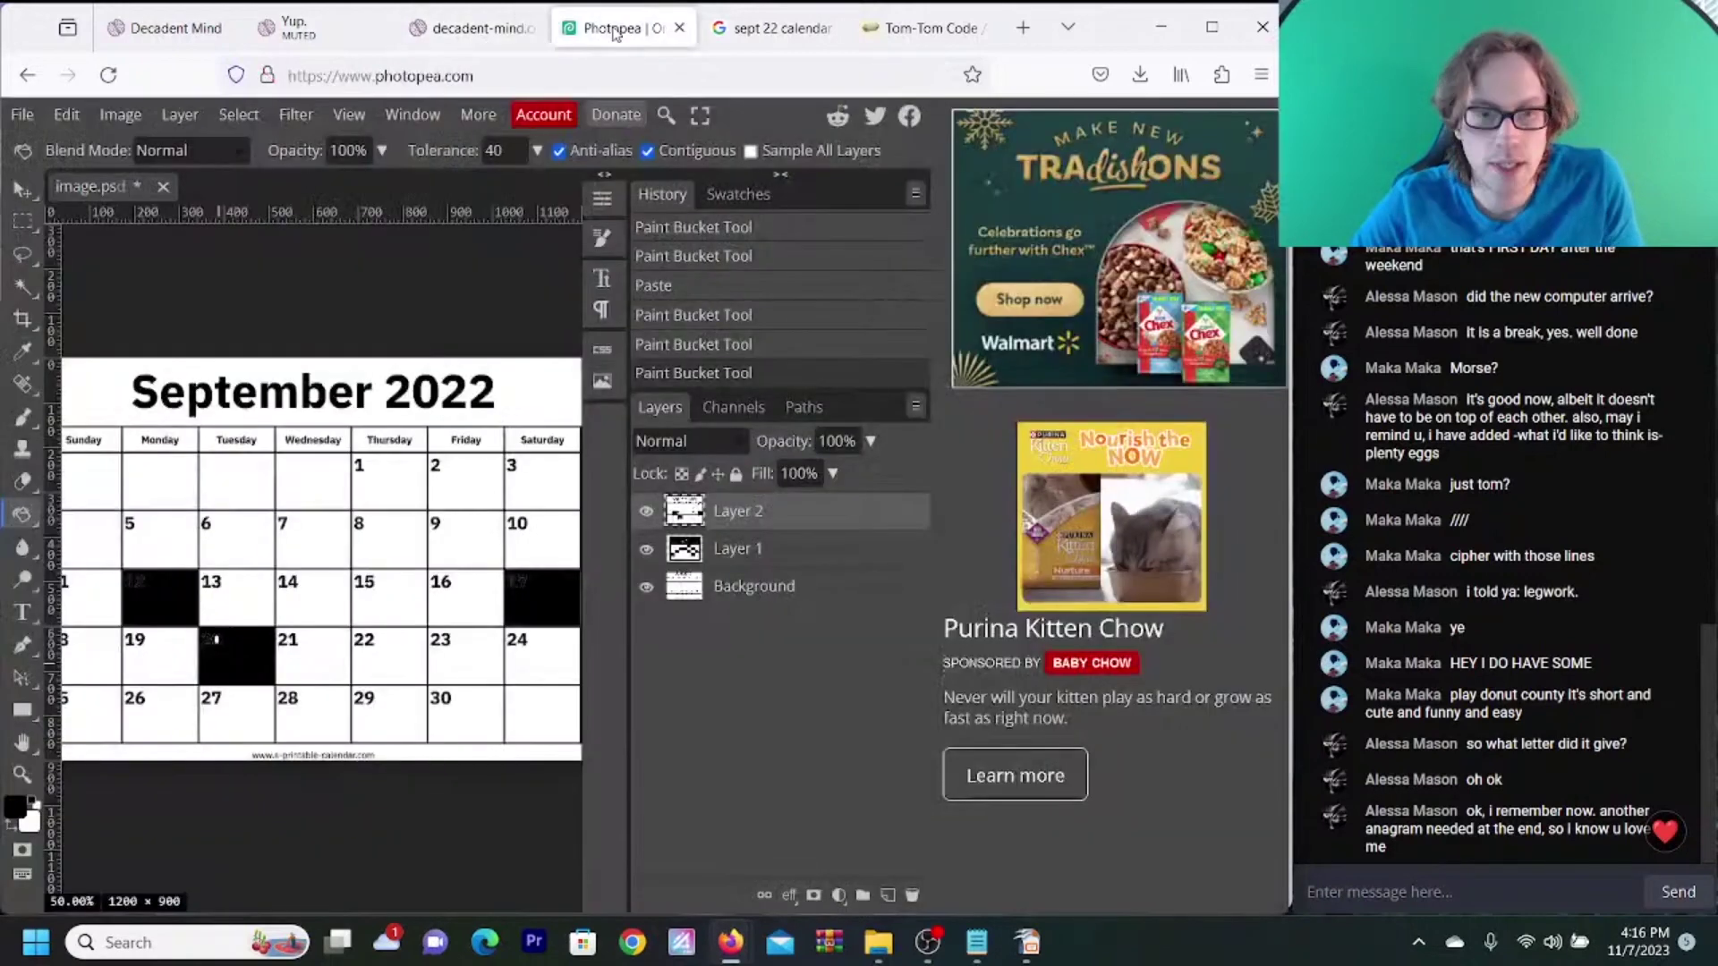
click(328, 711)
click(453, 666)
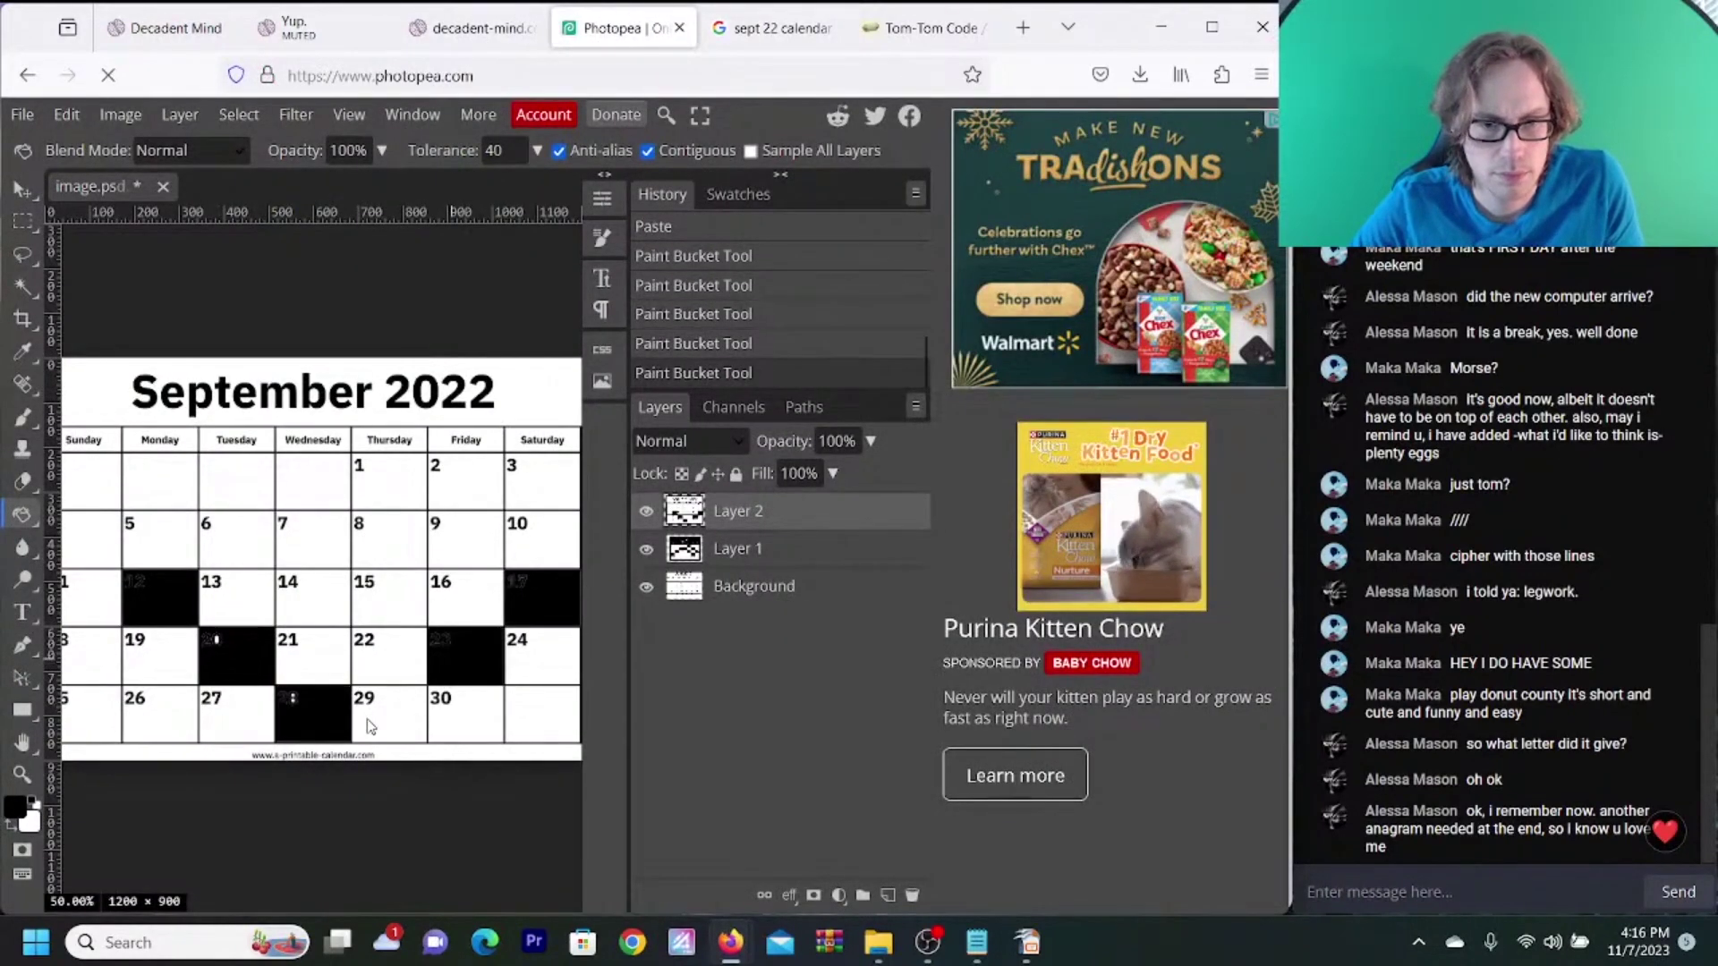
click(367, 716)
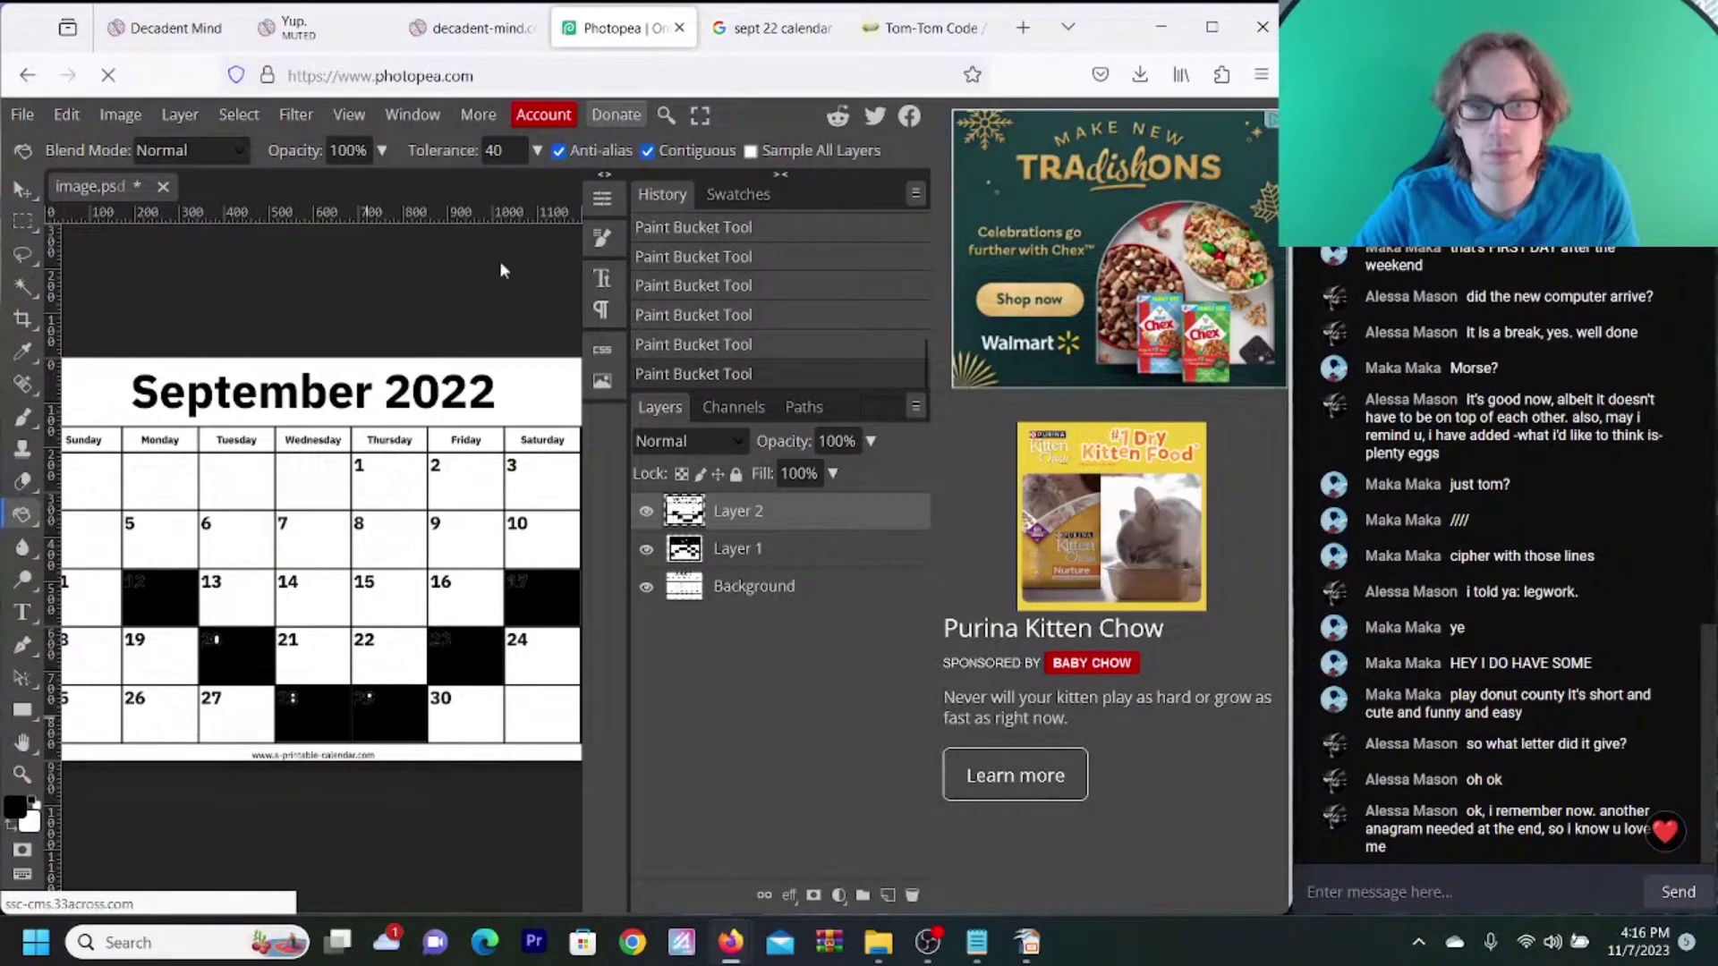
- Replace the ciphertext in the Tom Tom Code decoder on dCode with the September slash pattern \/
click(886, 28)
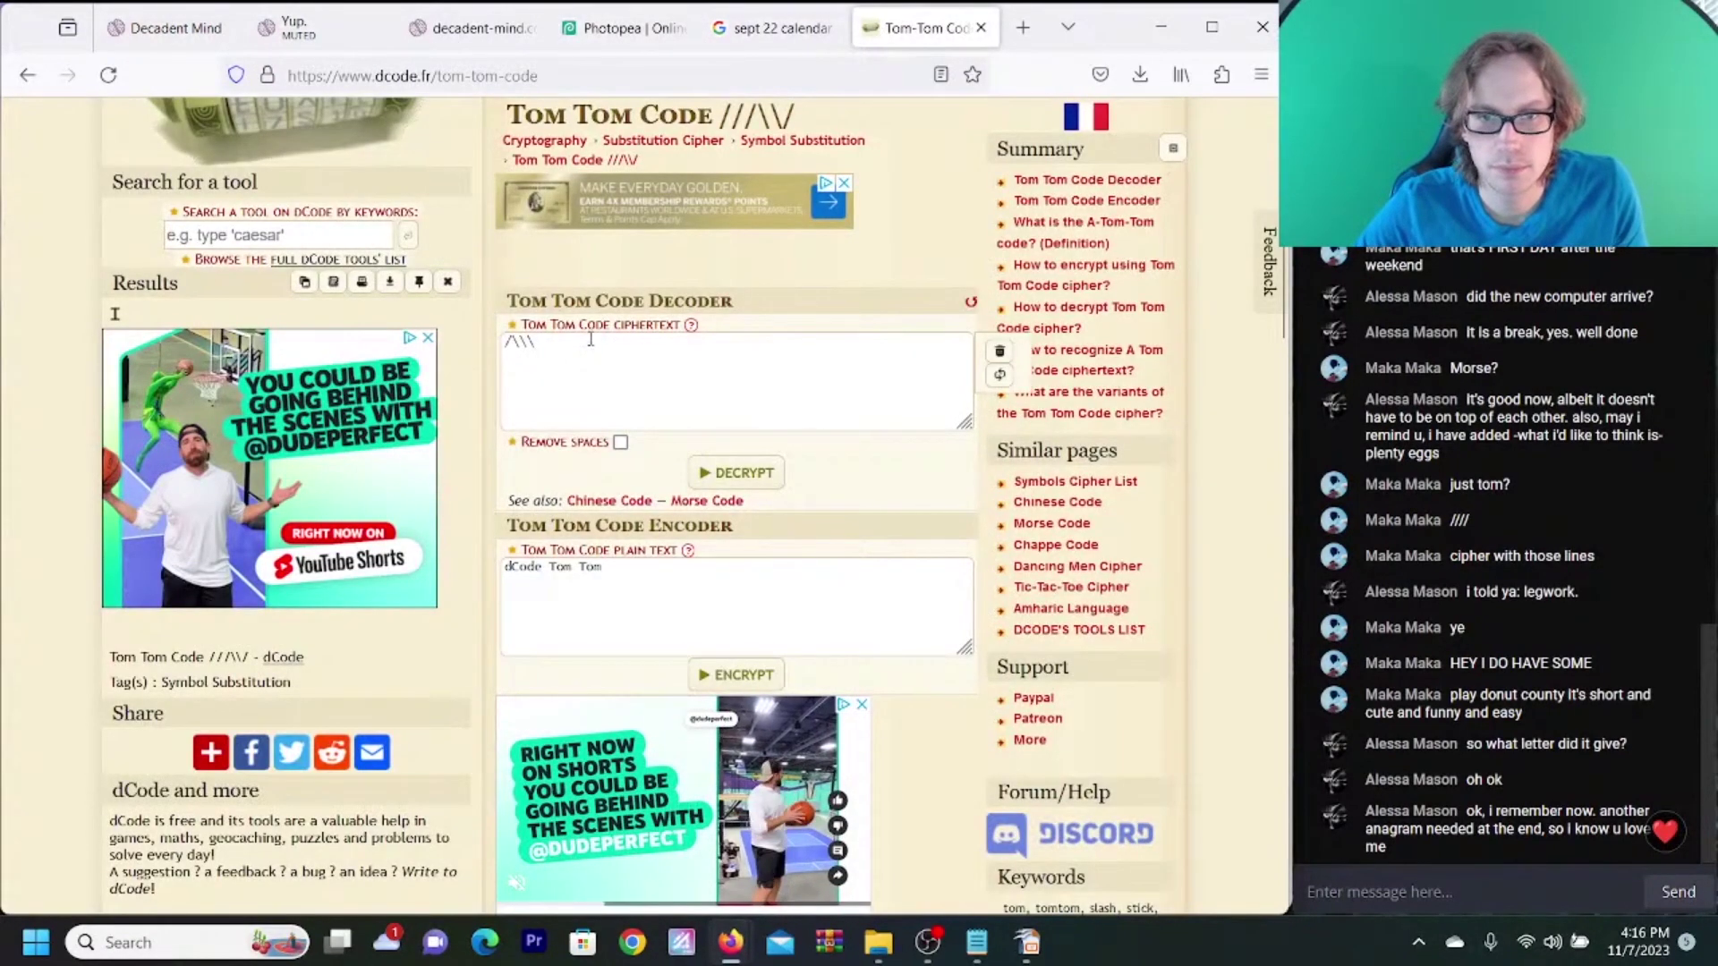
drag(590, 354, 476, 355)
key(BackSpace)
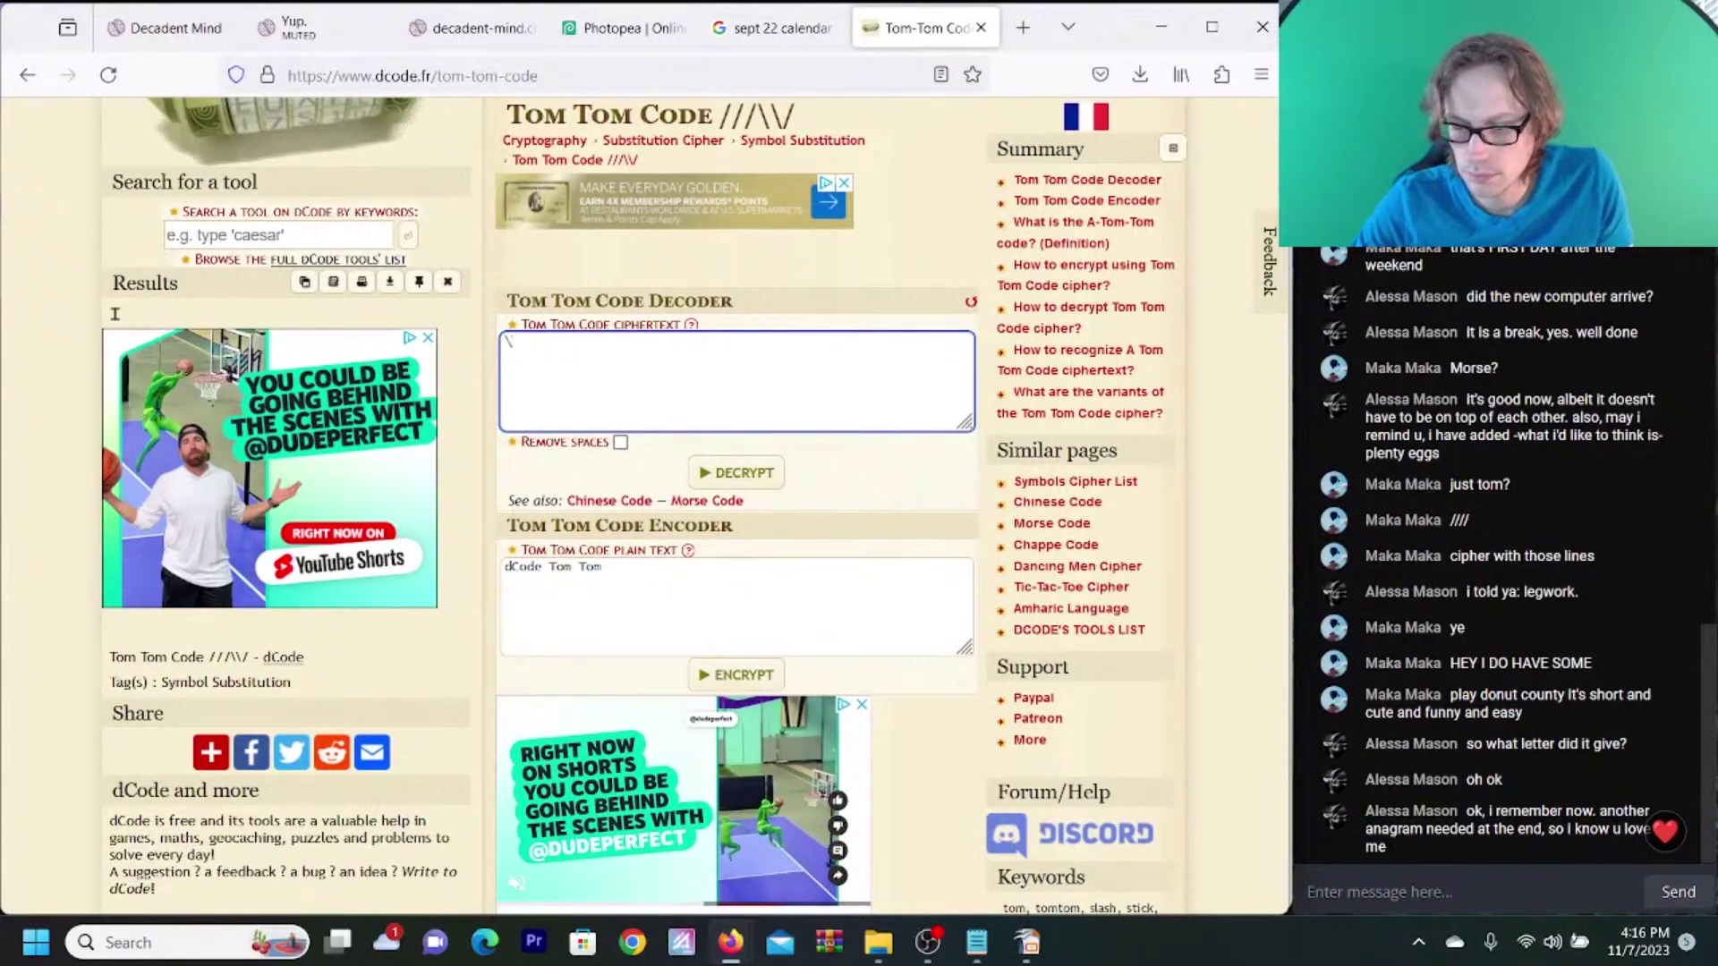
text(\/)
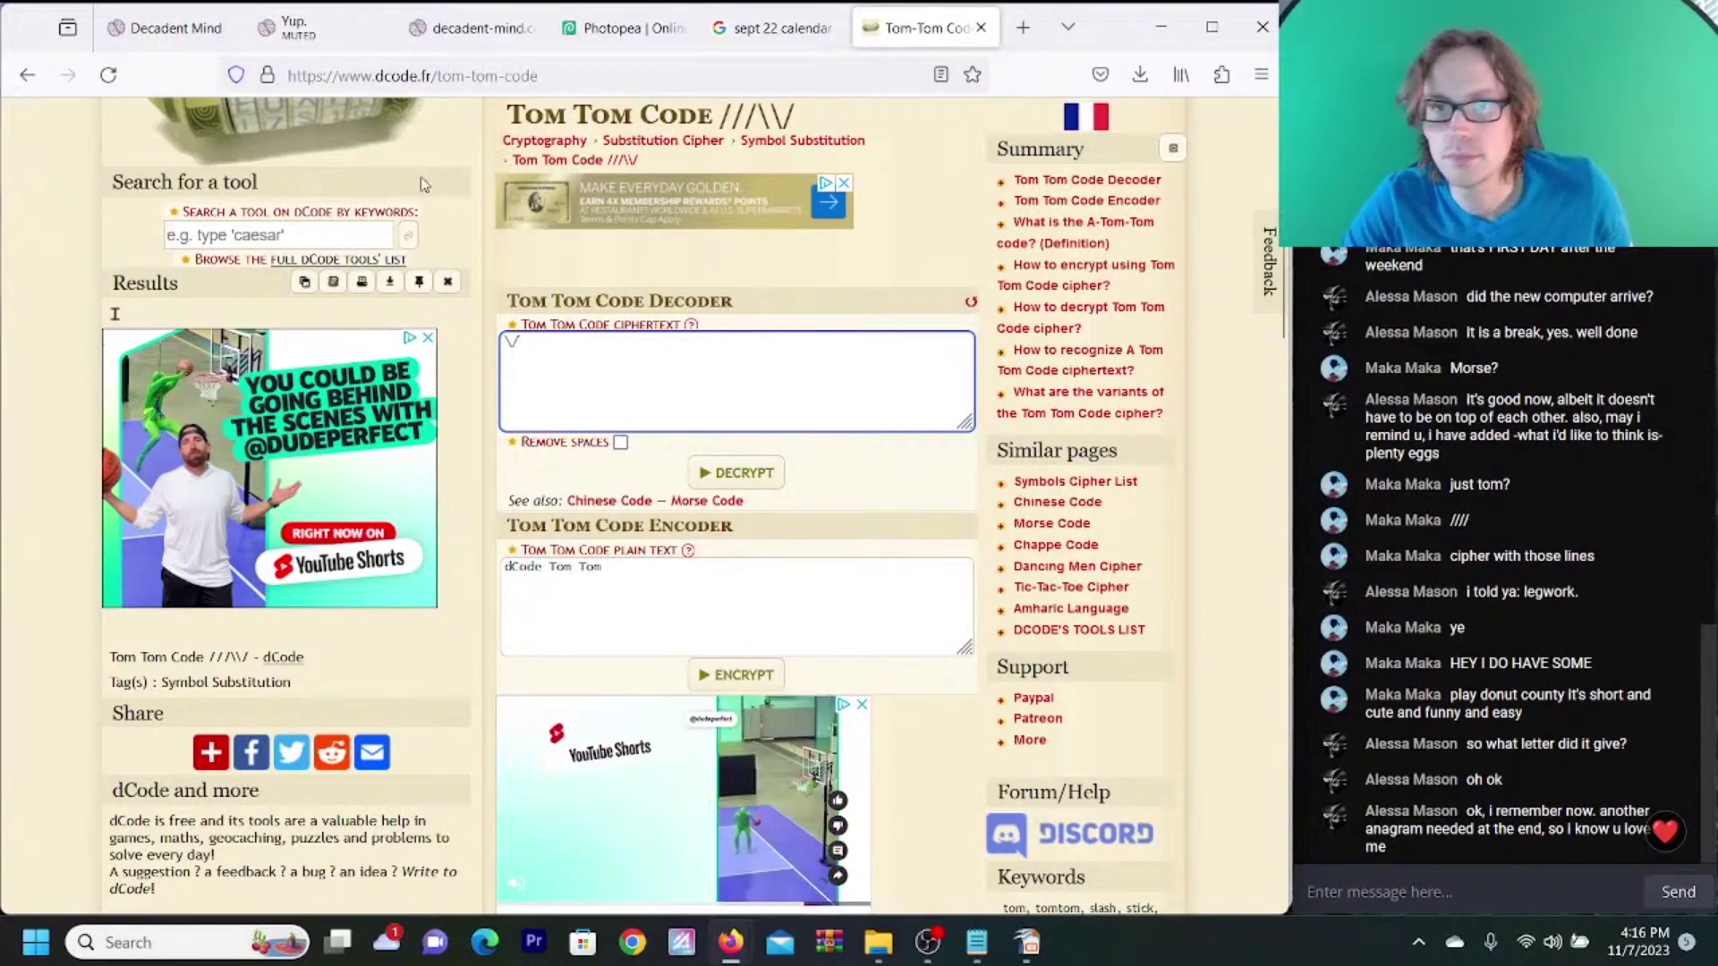
click(768, 33)
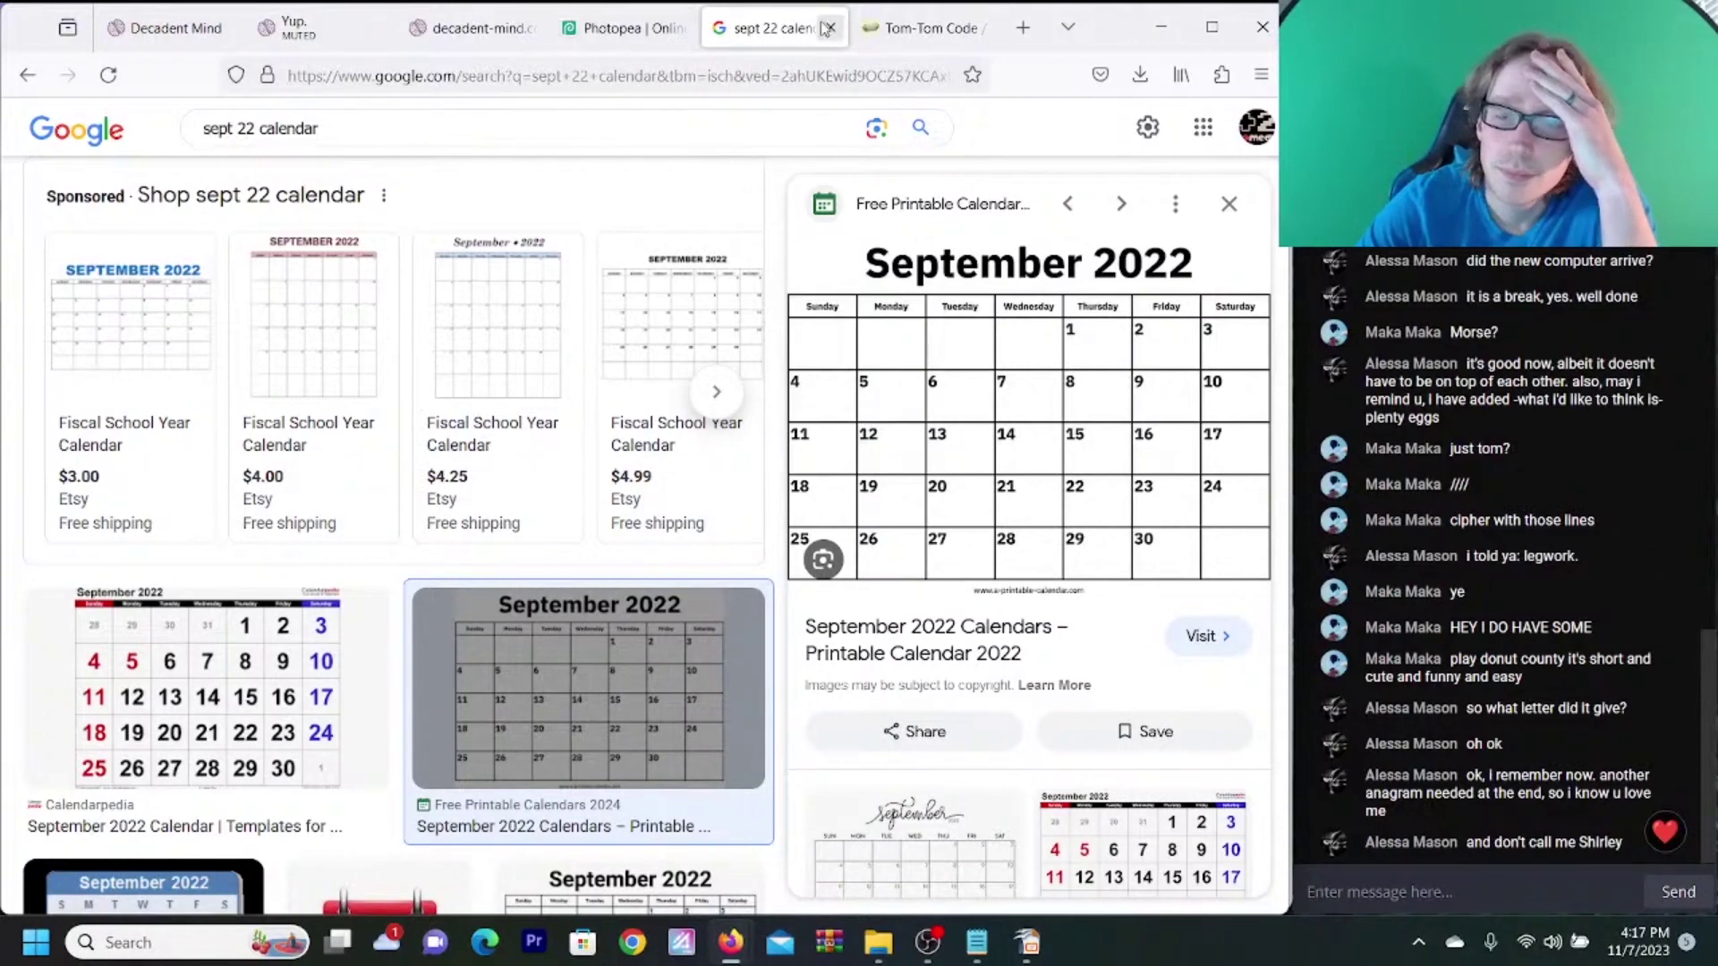
click(165, 34)
click(295, 29)
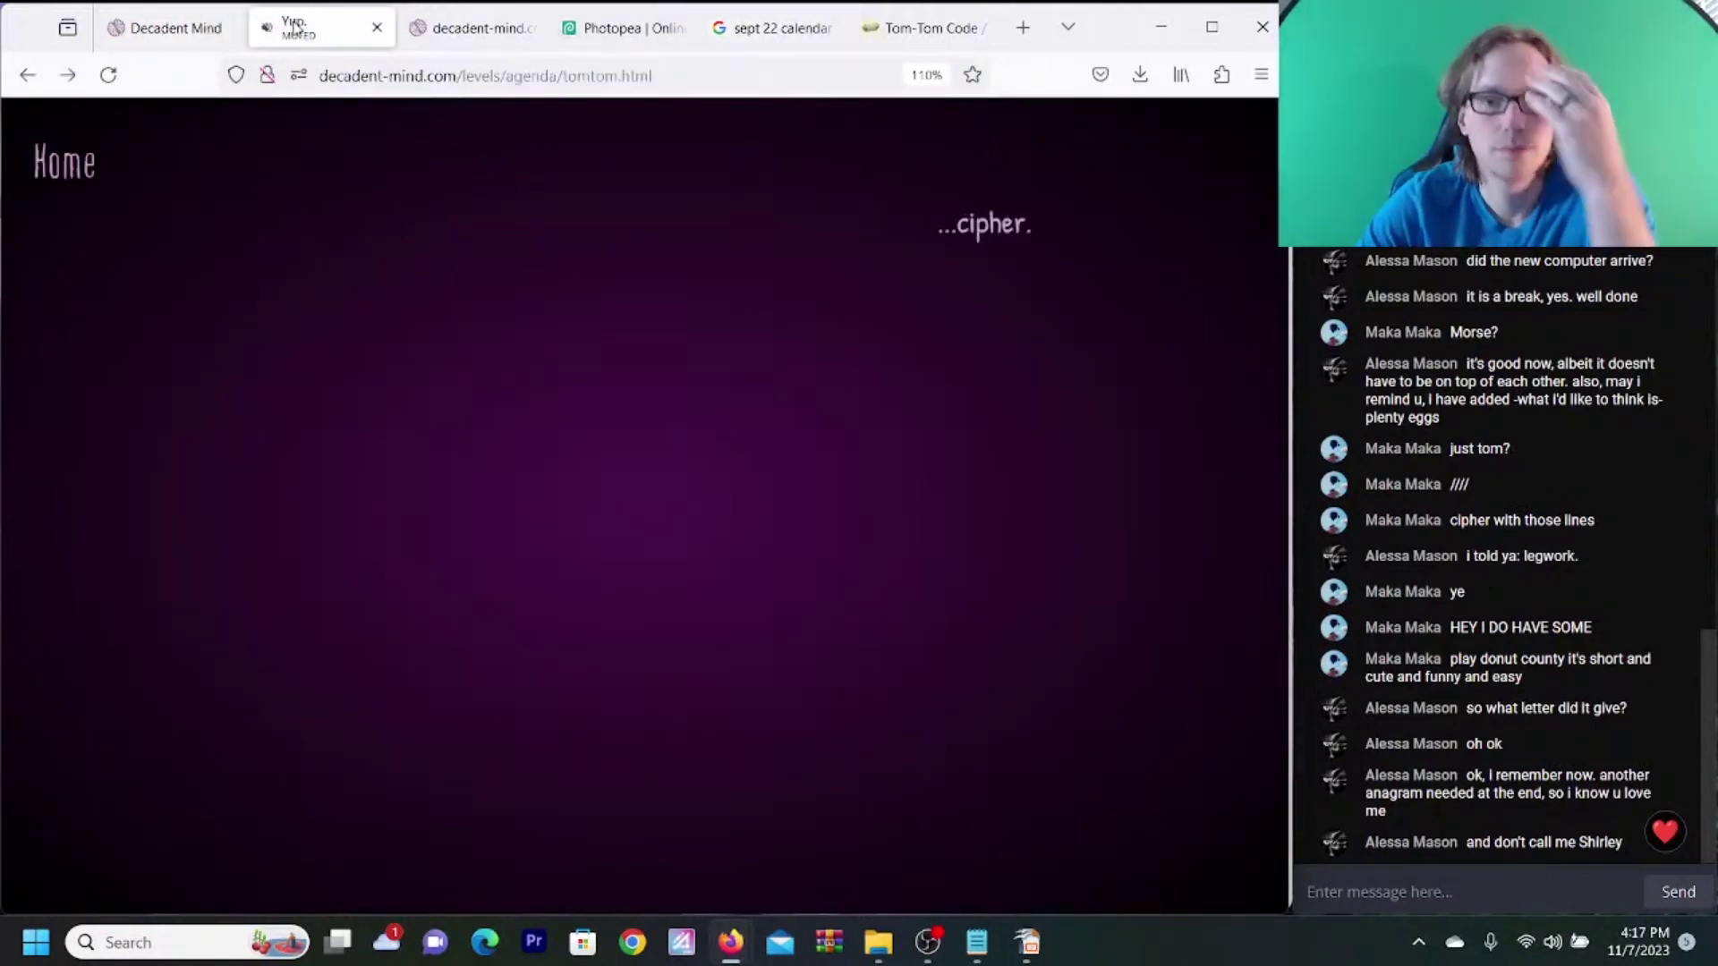
click(440, 26)
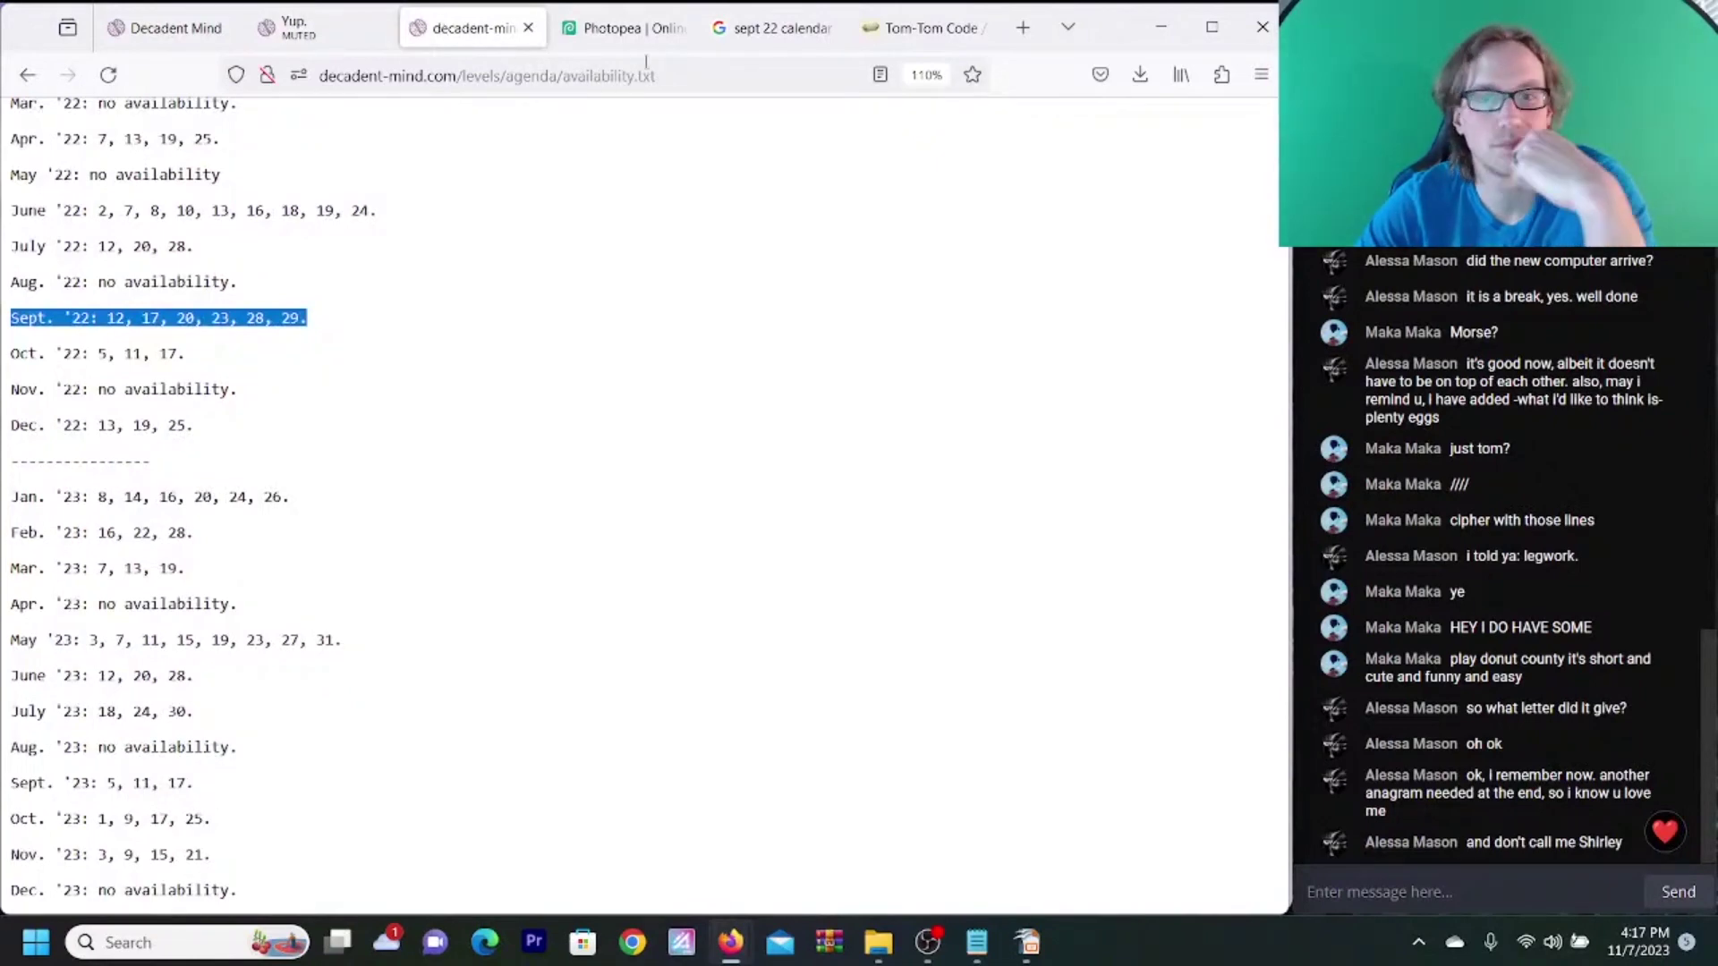
click(917, 27)
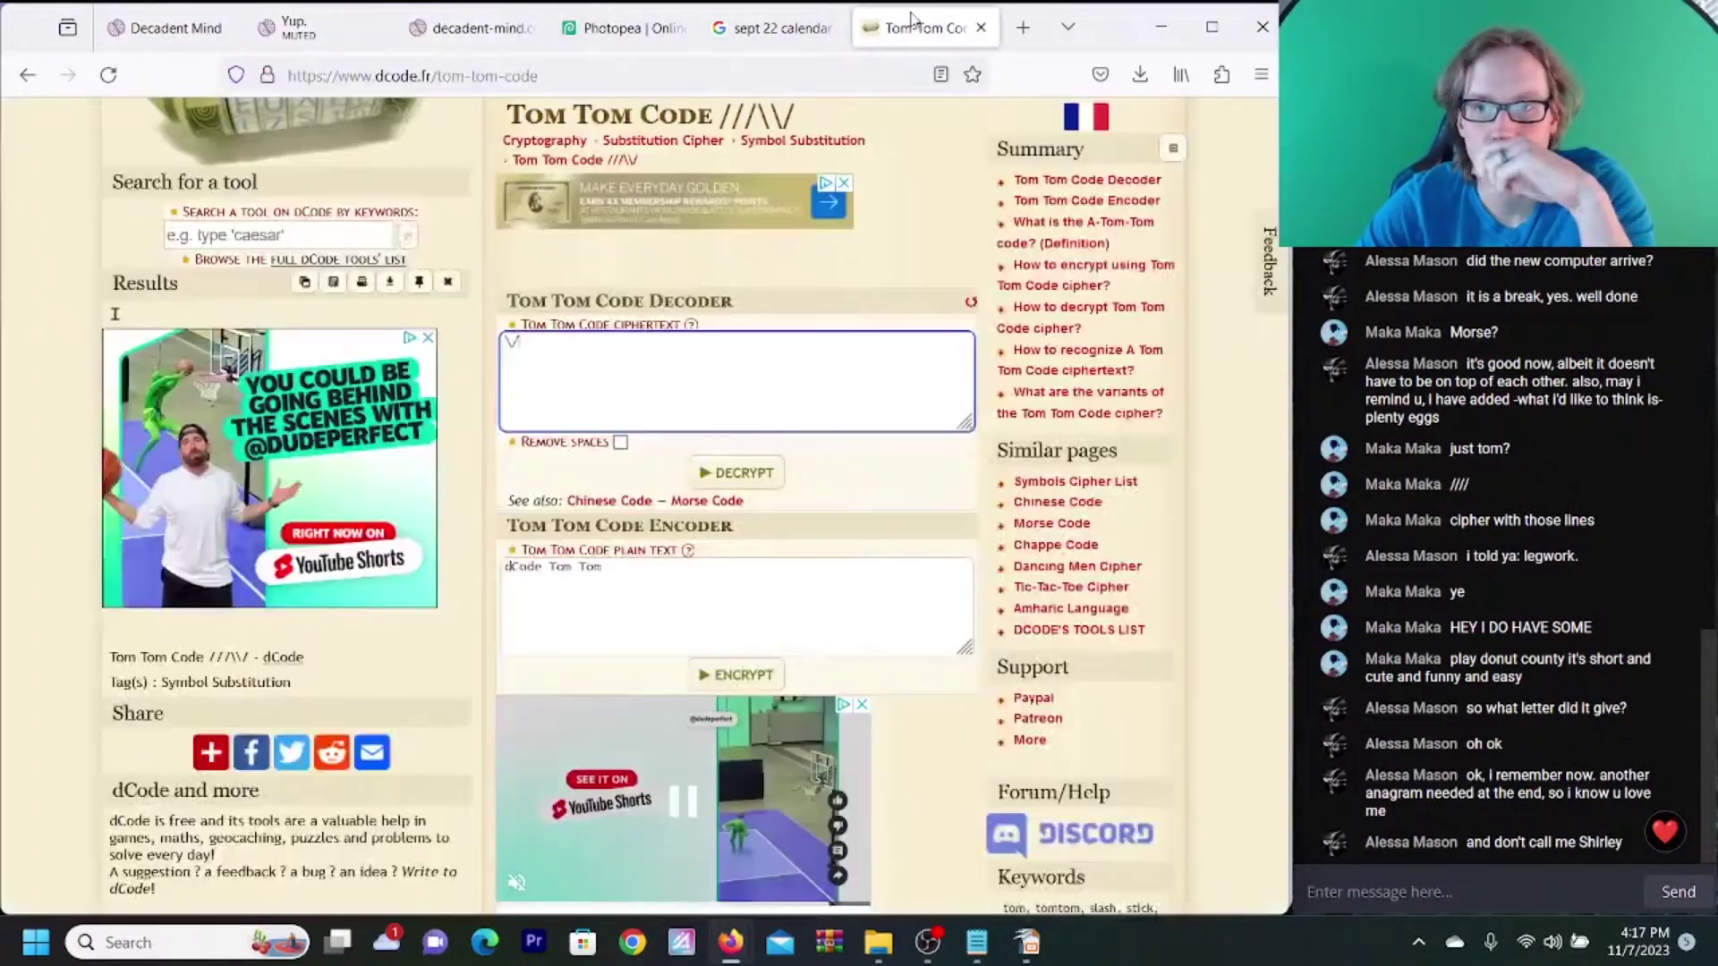
- Search Google Images for "october 22 calendar", preview the Wyze Forum October 2022 calendar and compare it with the Oct. '22 availability dates
click(775, 27)
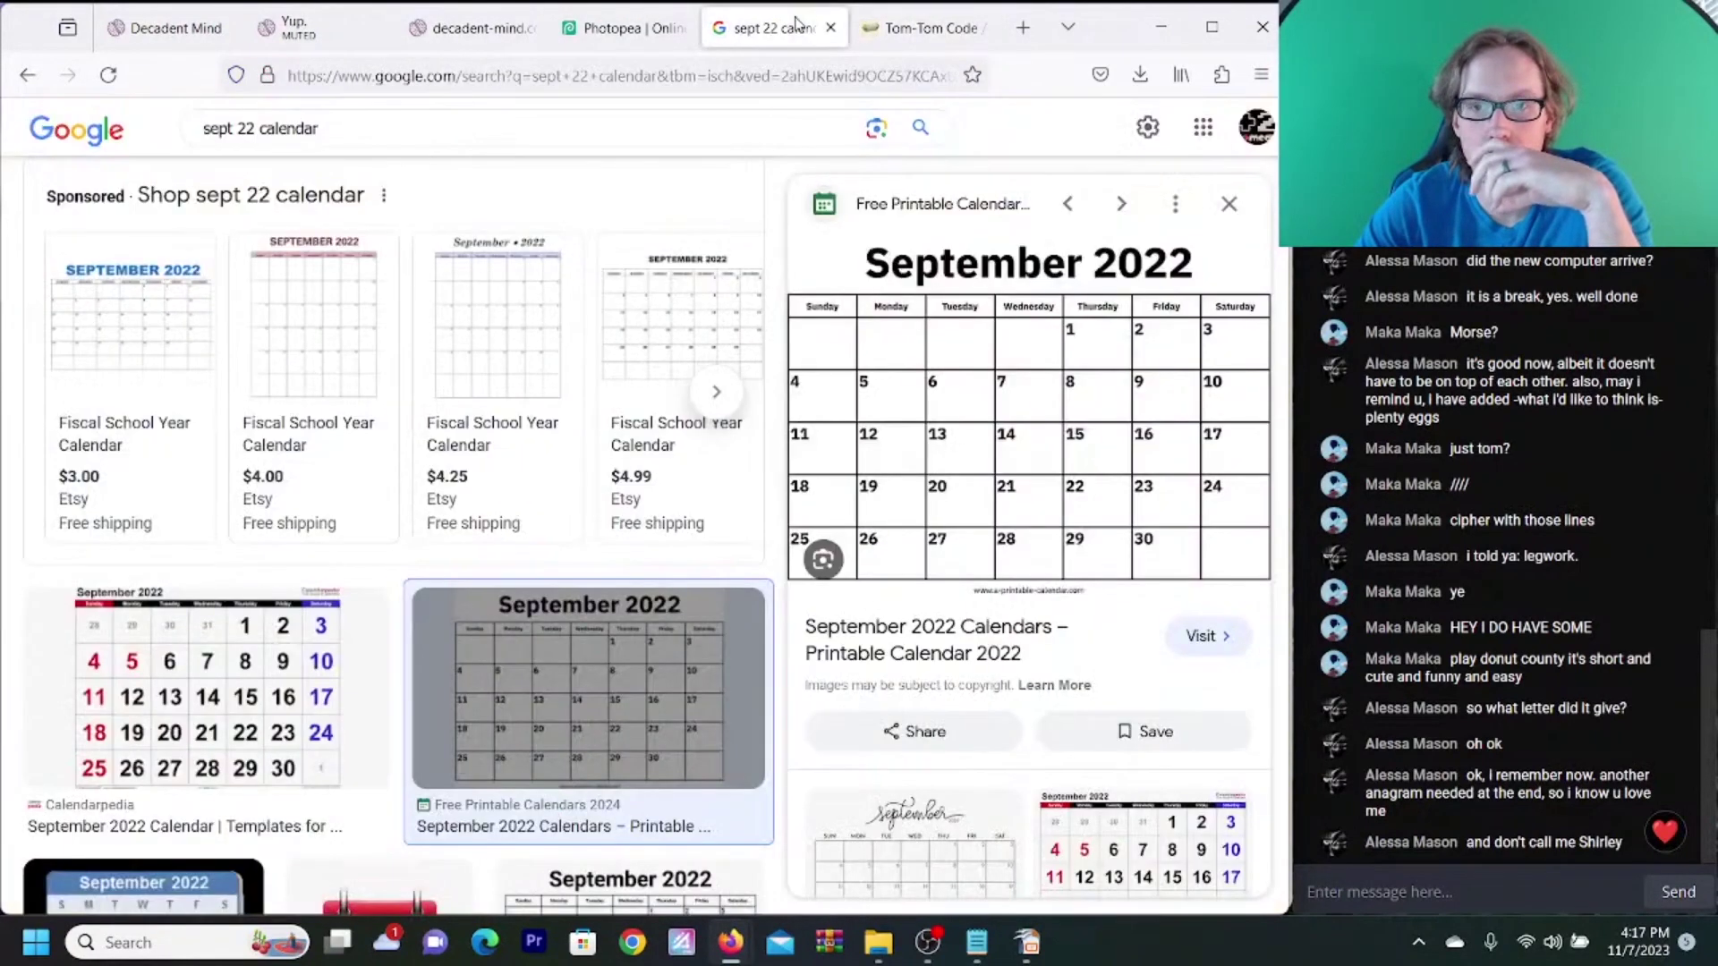
click(230, 130)
double_click(230, 130)
text(oc)
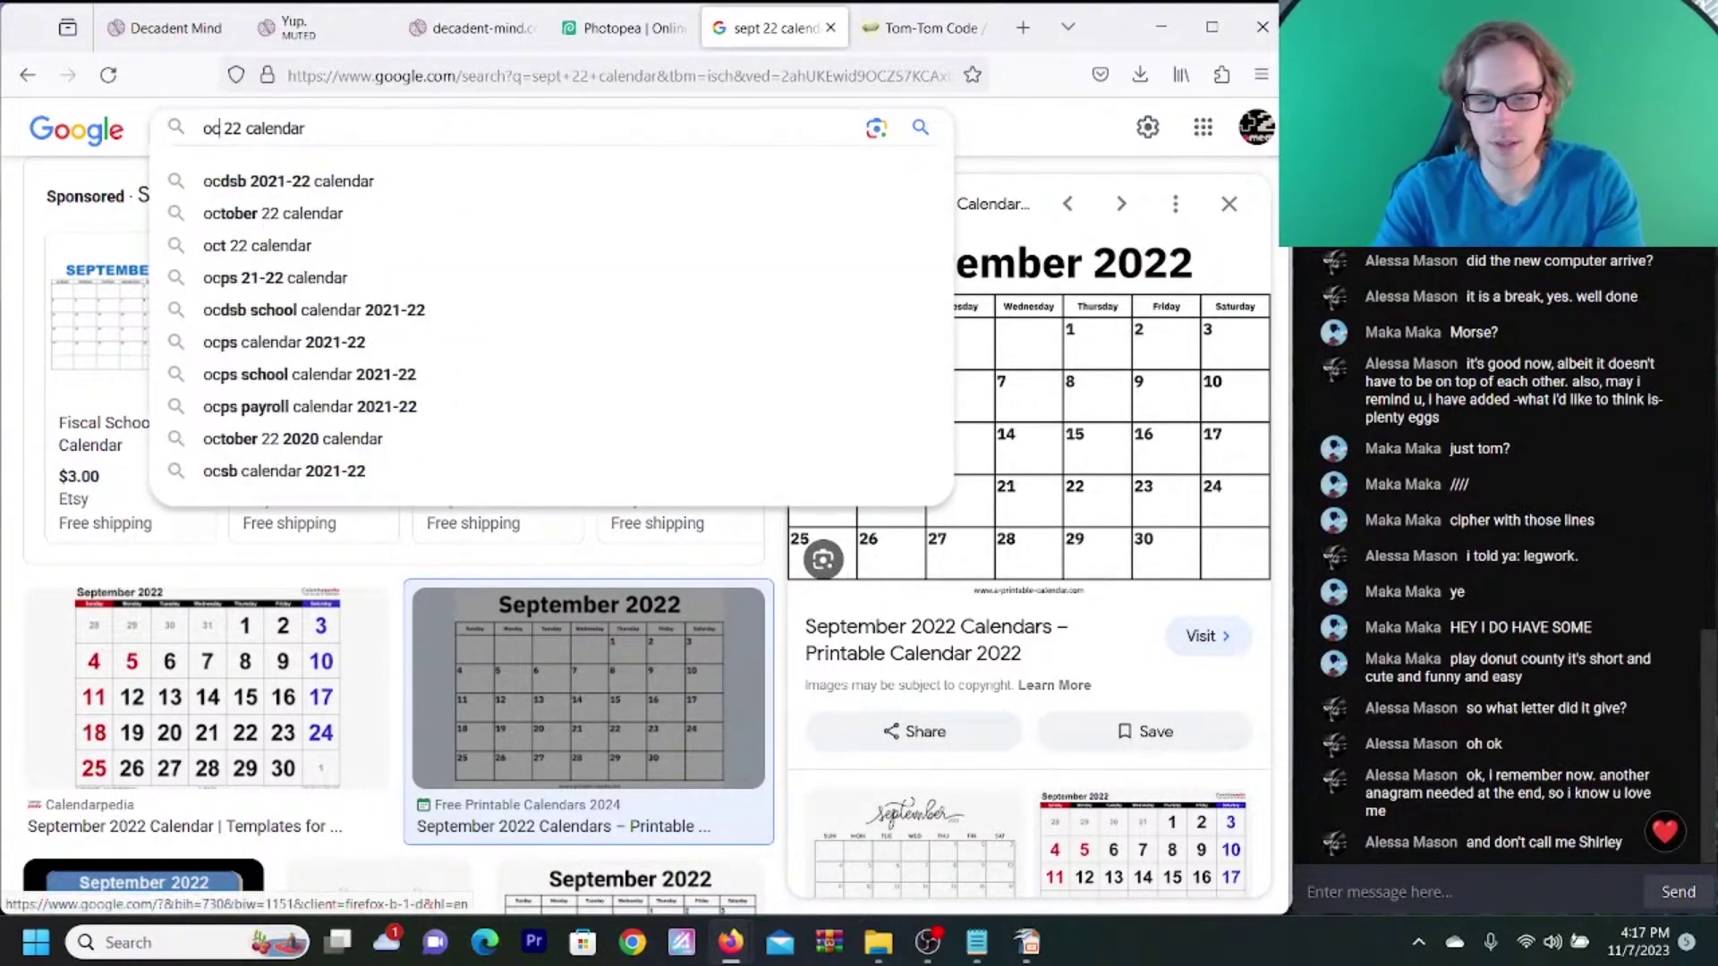
text(tober)
key(Return)
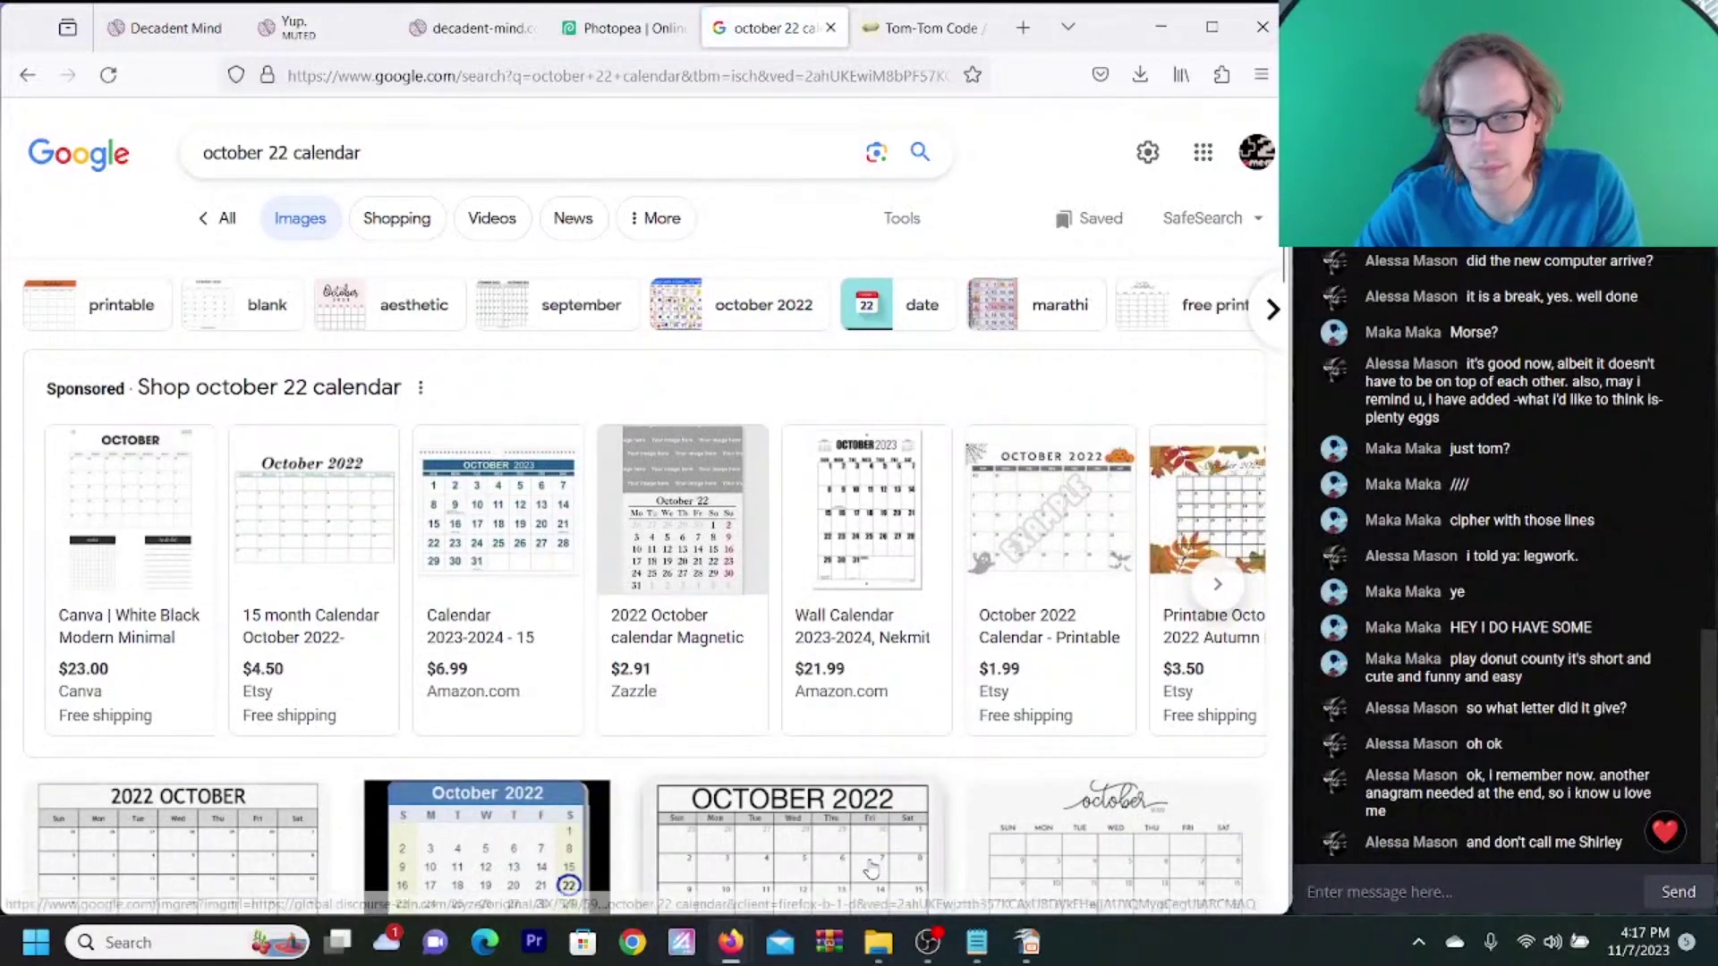
click(871, 868)
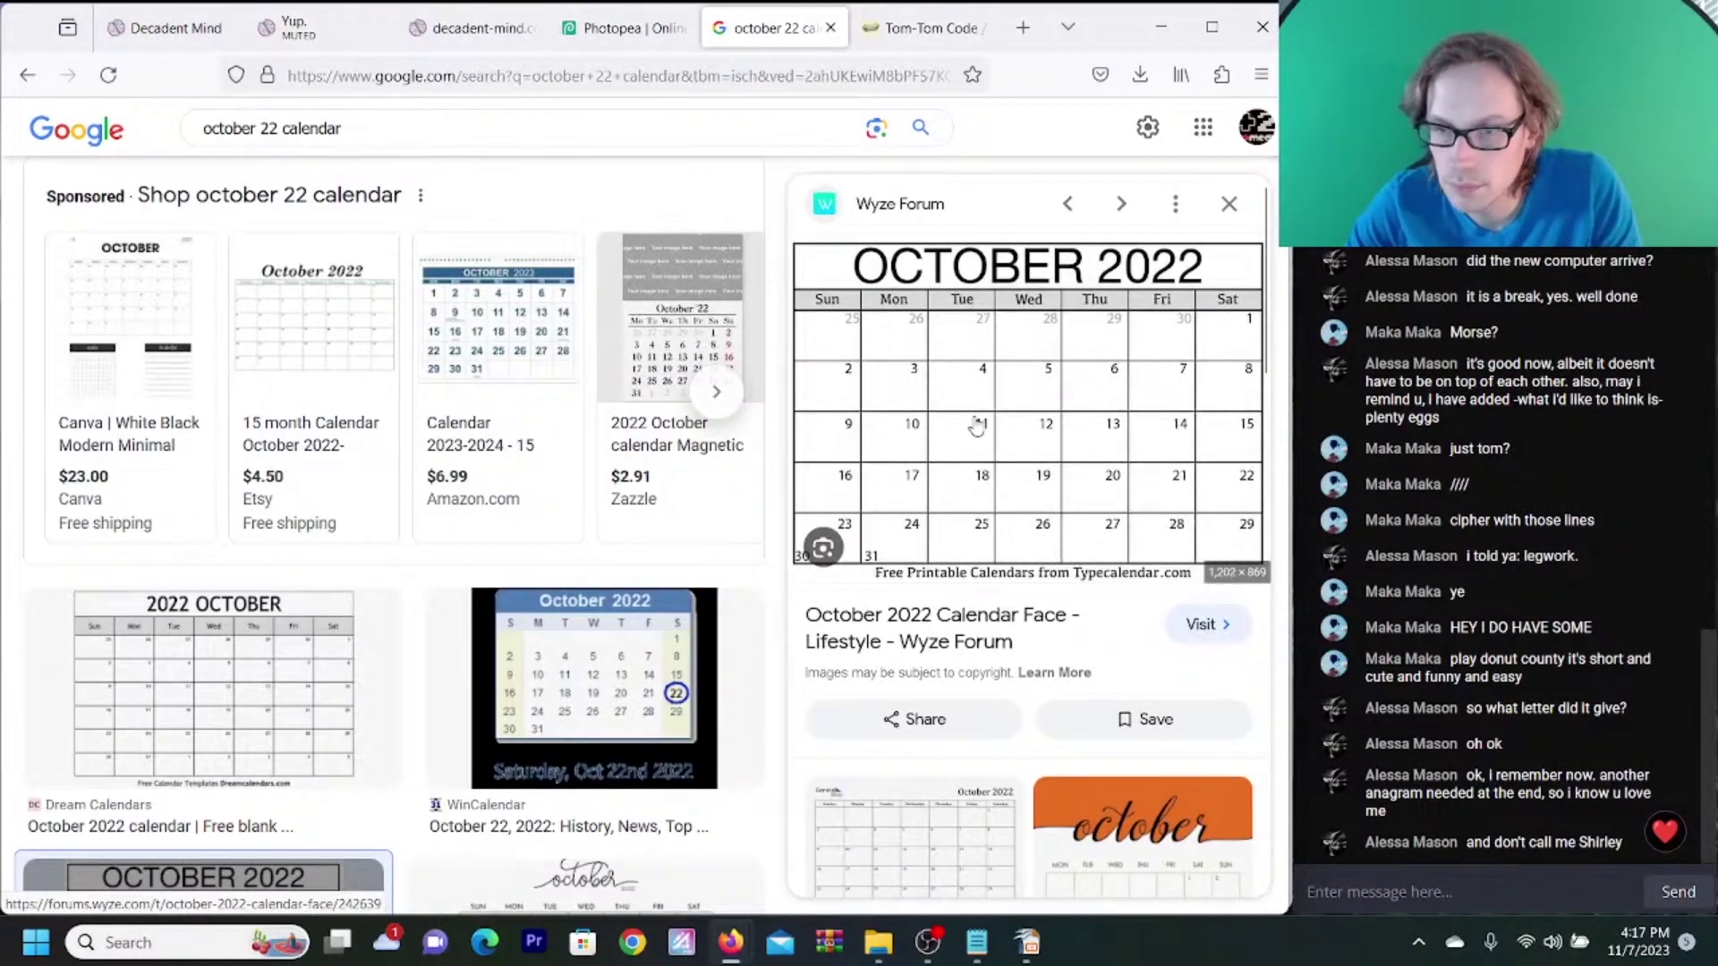
click(479, 34)
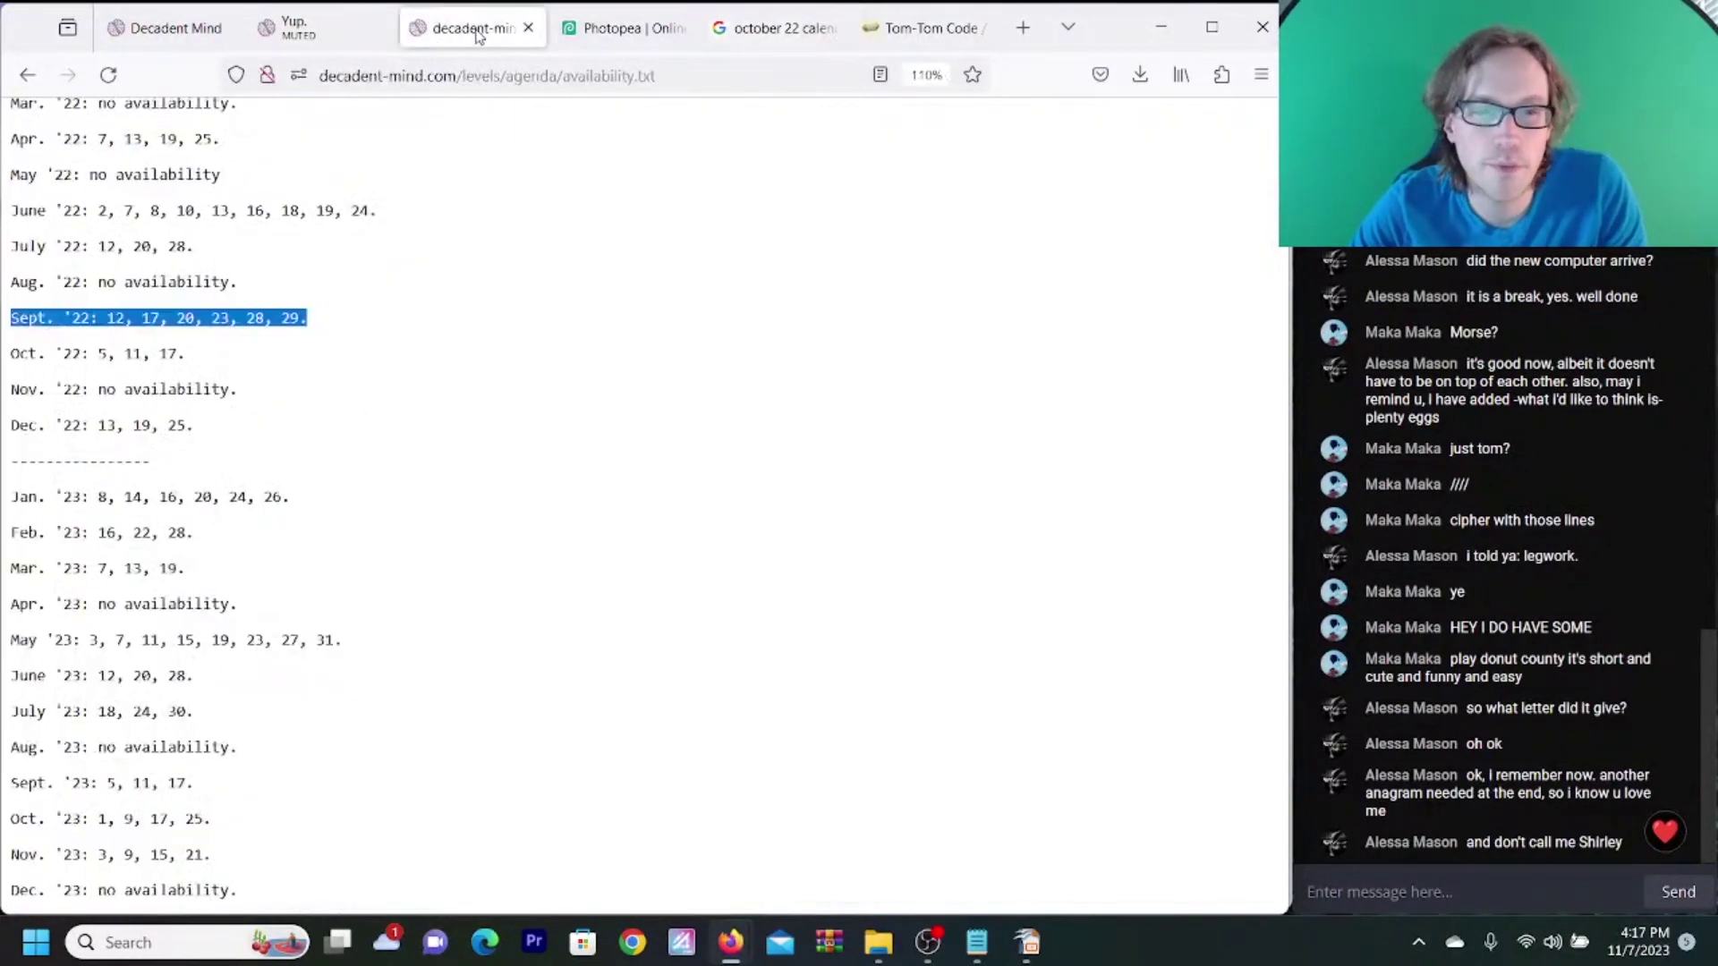
click(773, 30)
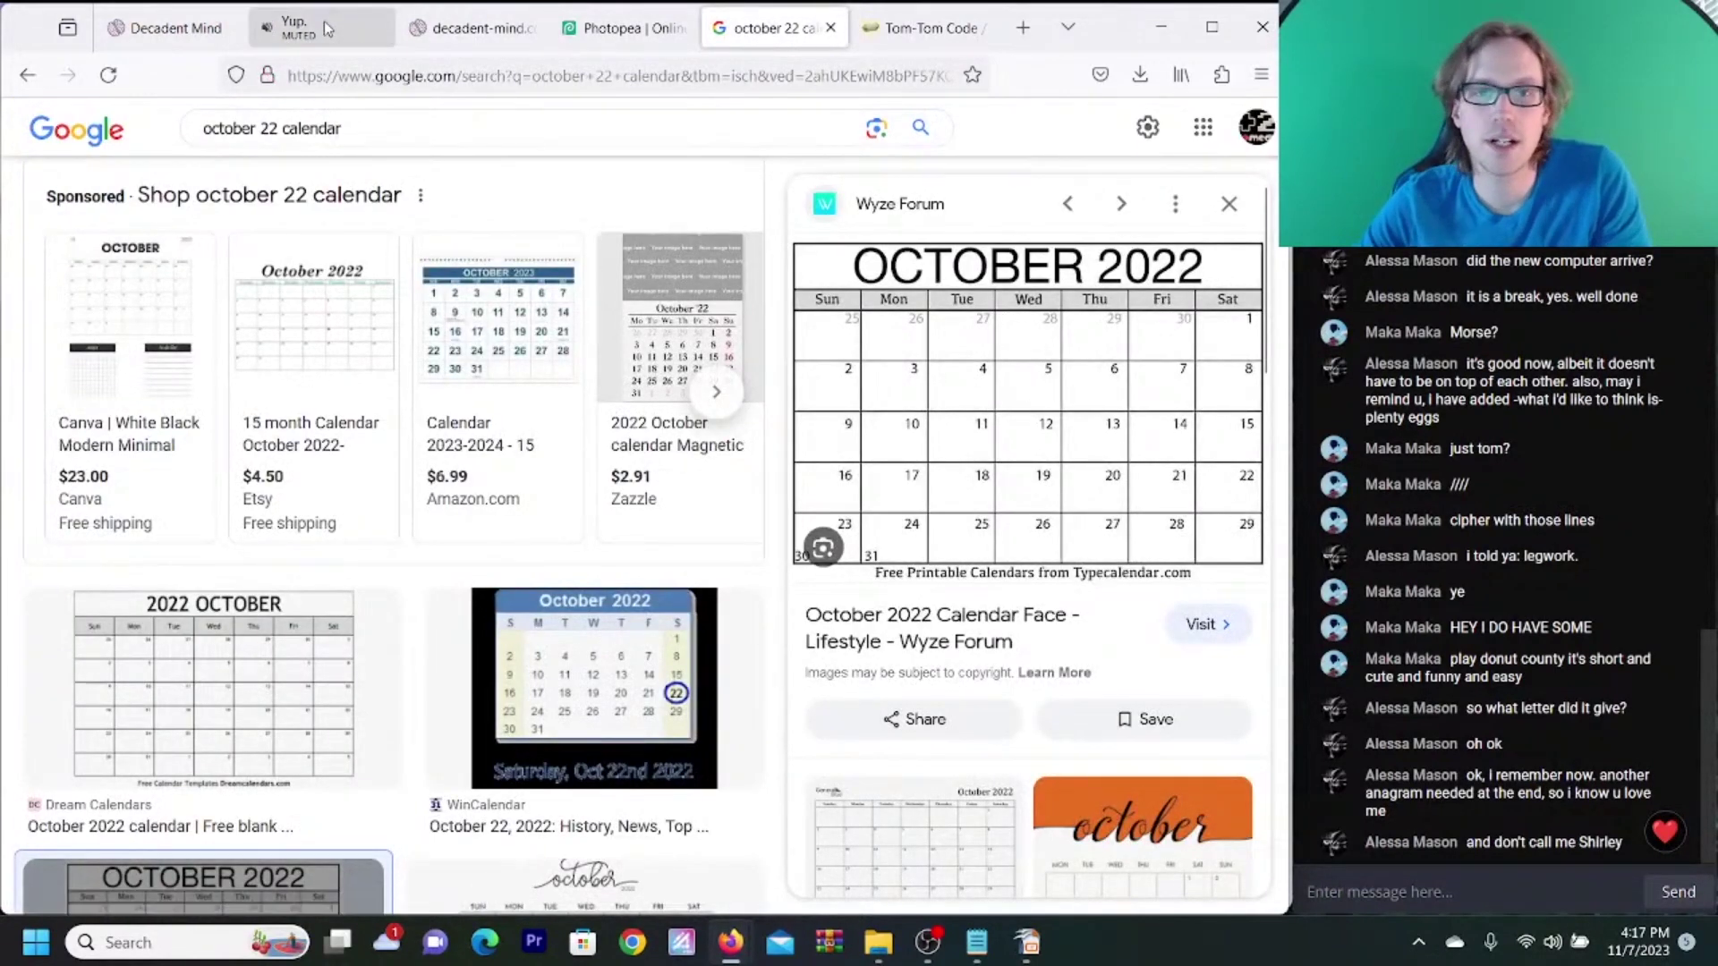
- Extend the Tom Tom ciphertext to \//, decrypt it and append the letter M to the decoded letters in Notepad
click(922, 28)
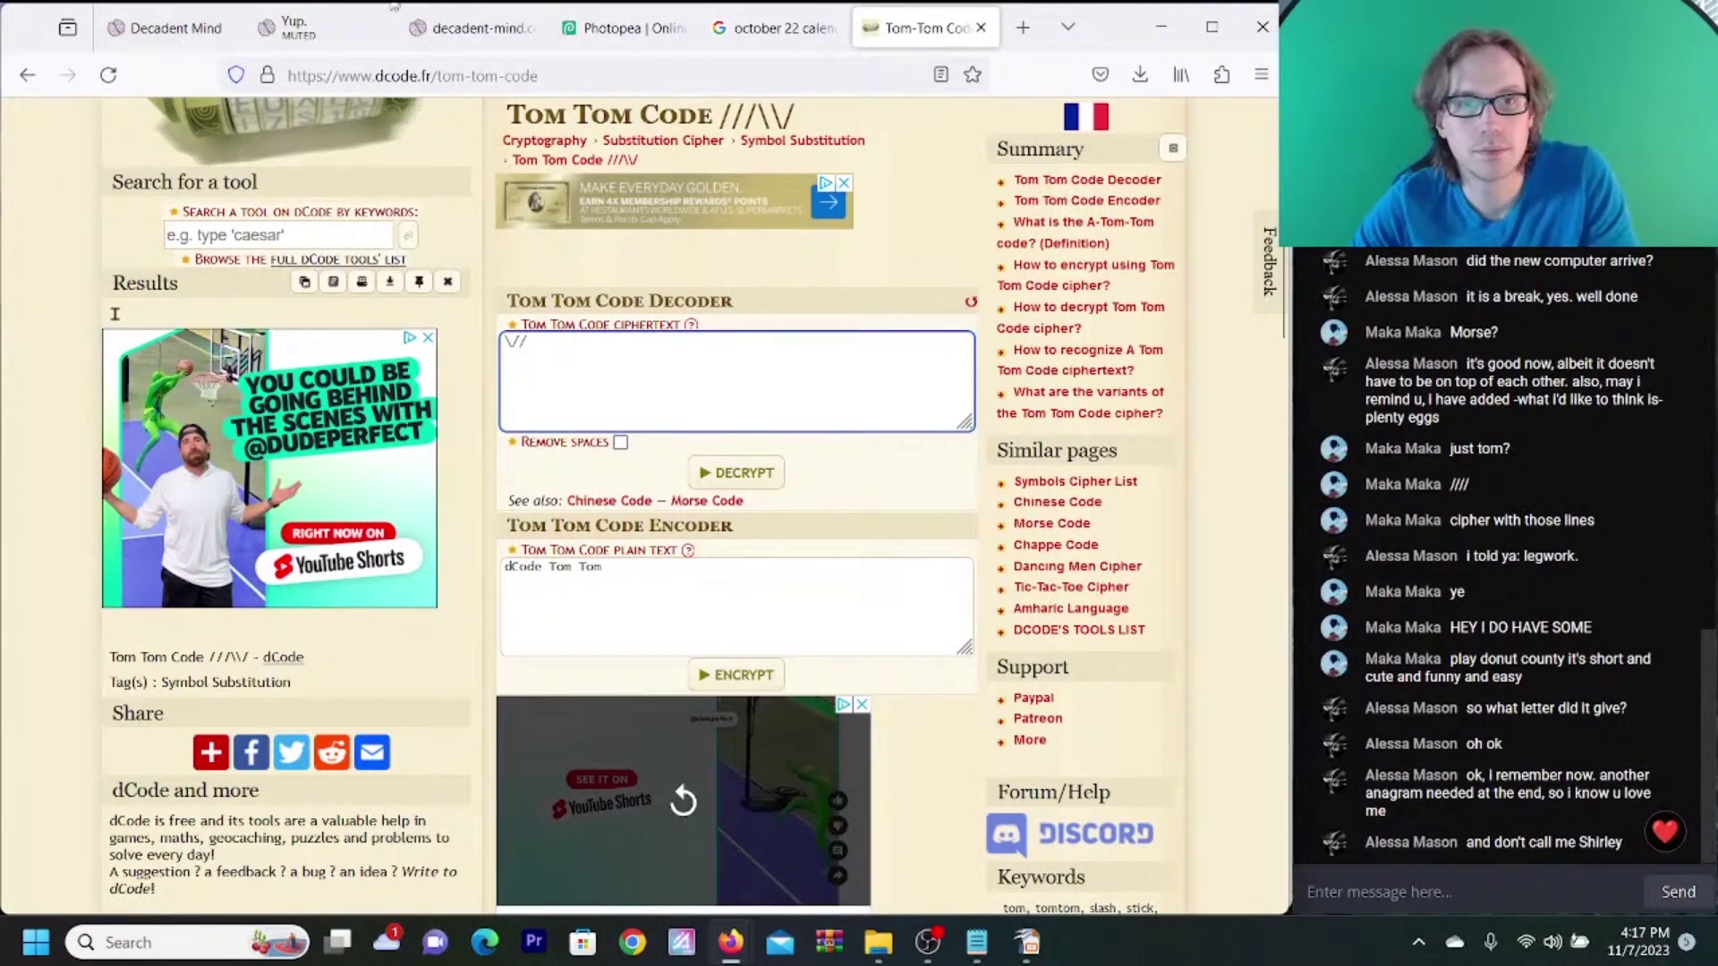
click(475, 27)
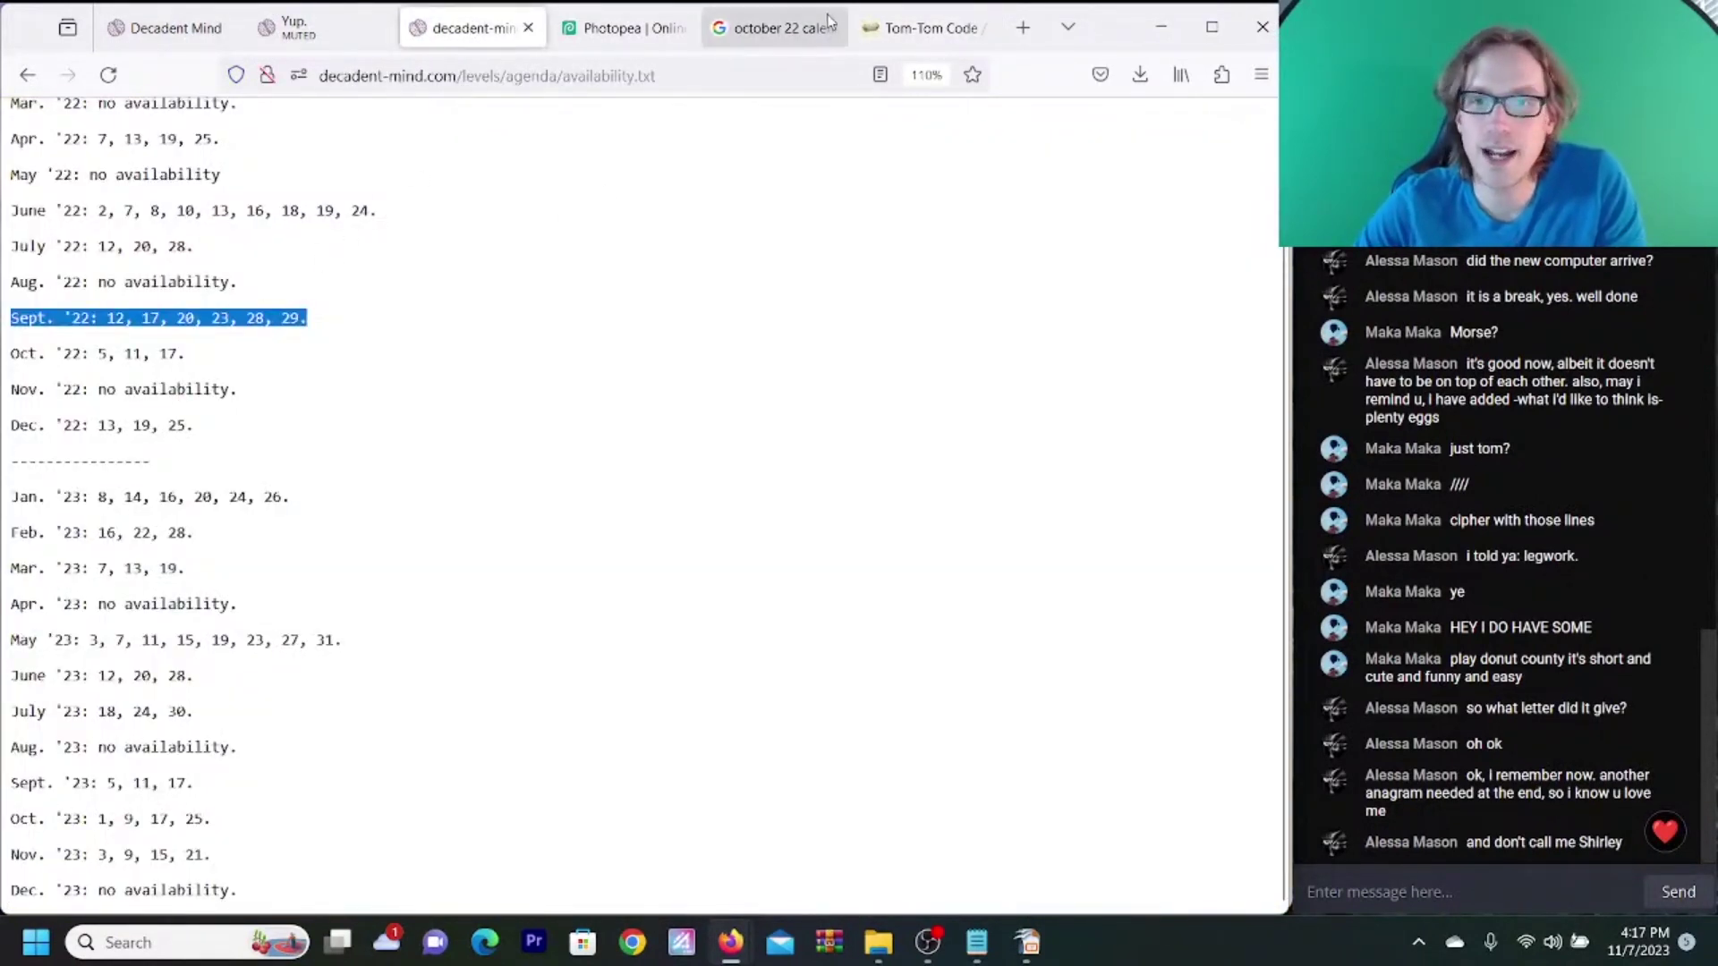
click(791, 30)
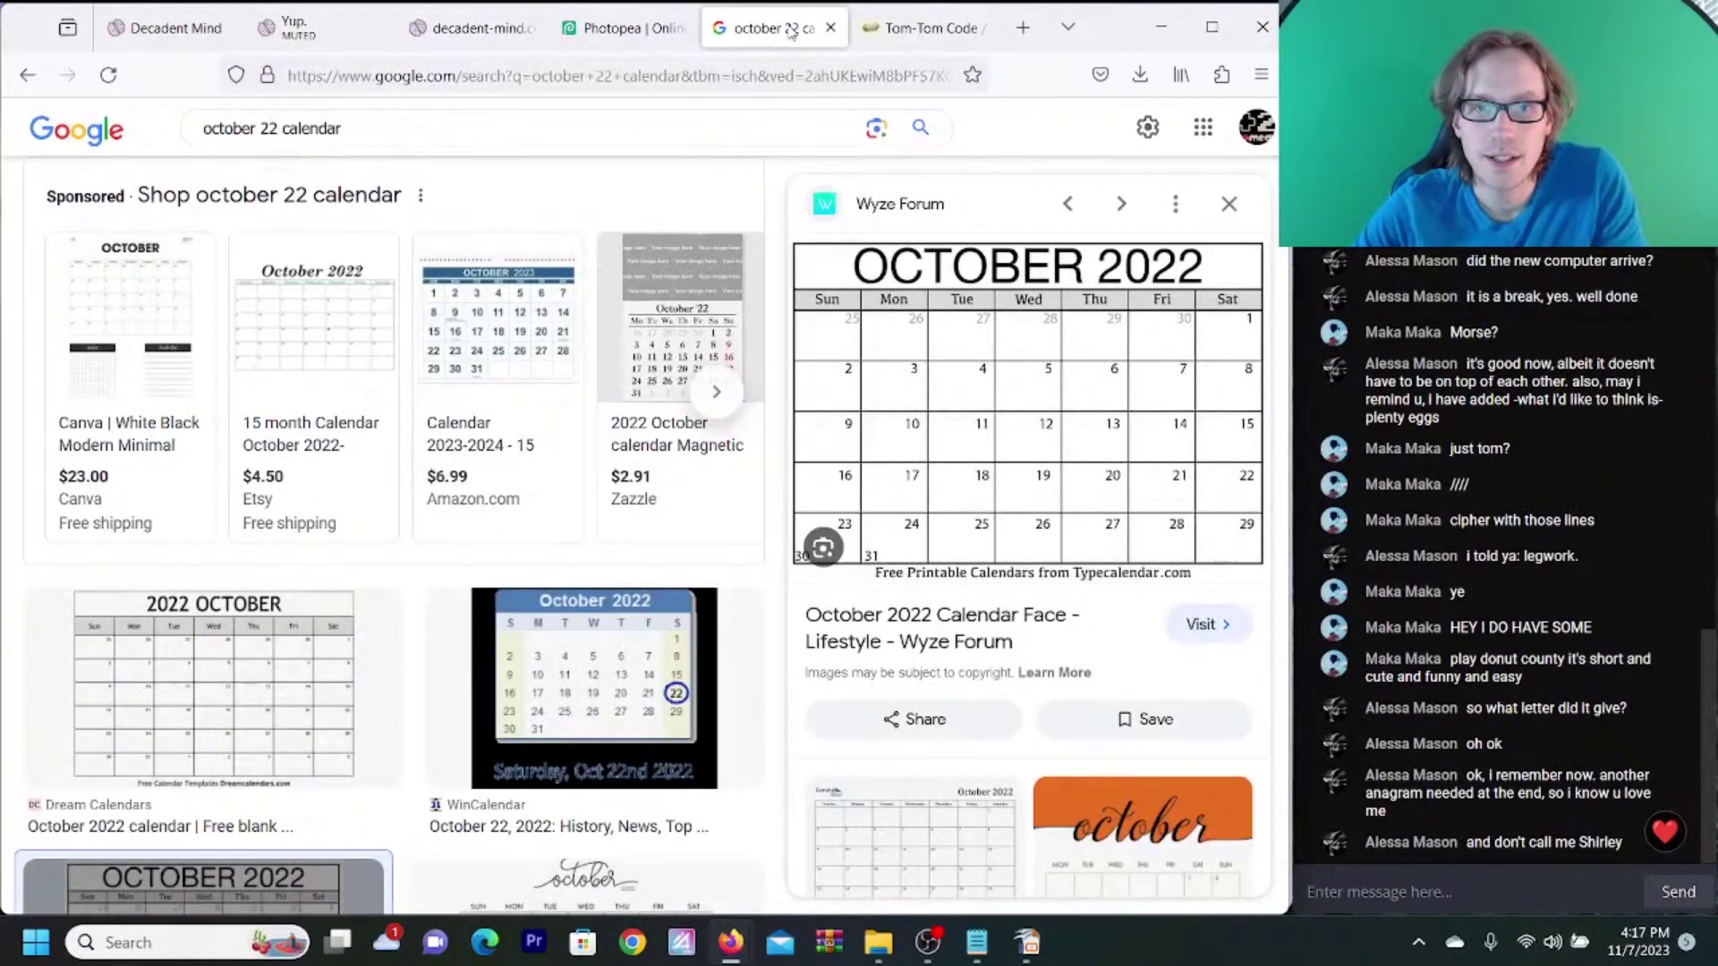
click(940, 31)
click(730, 478)
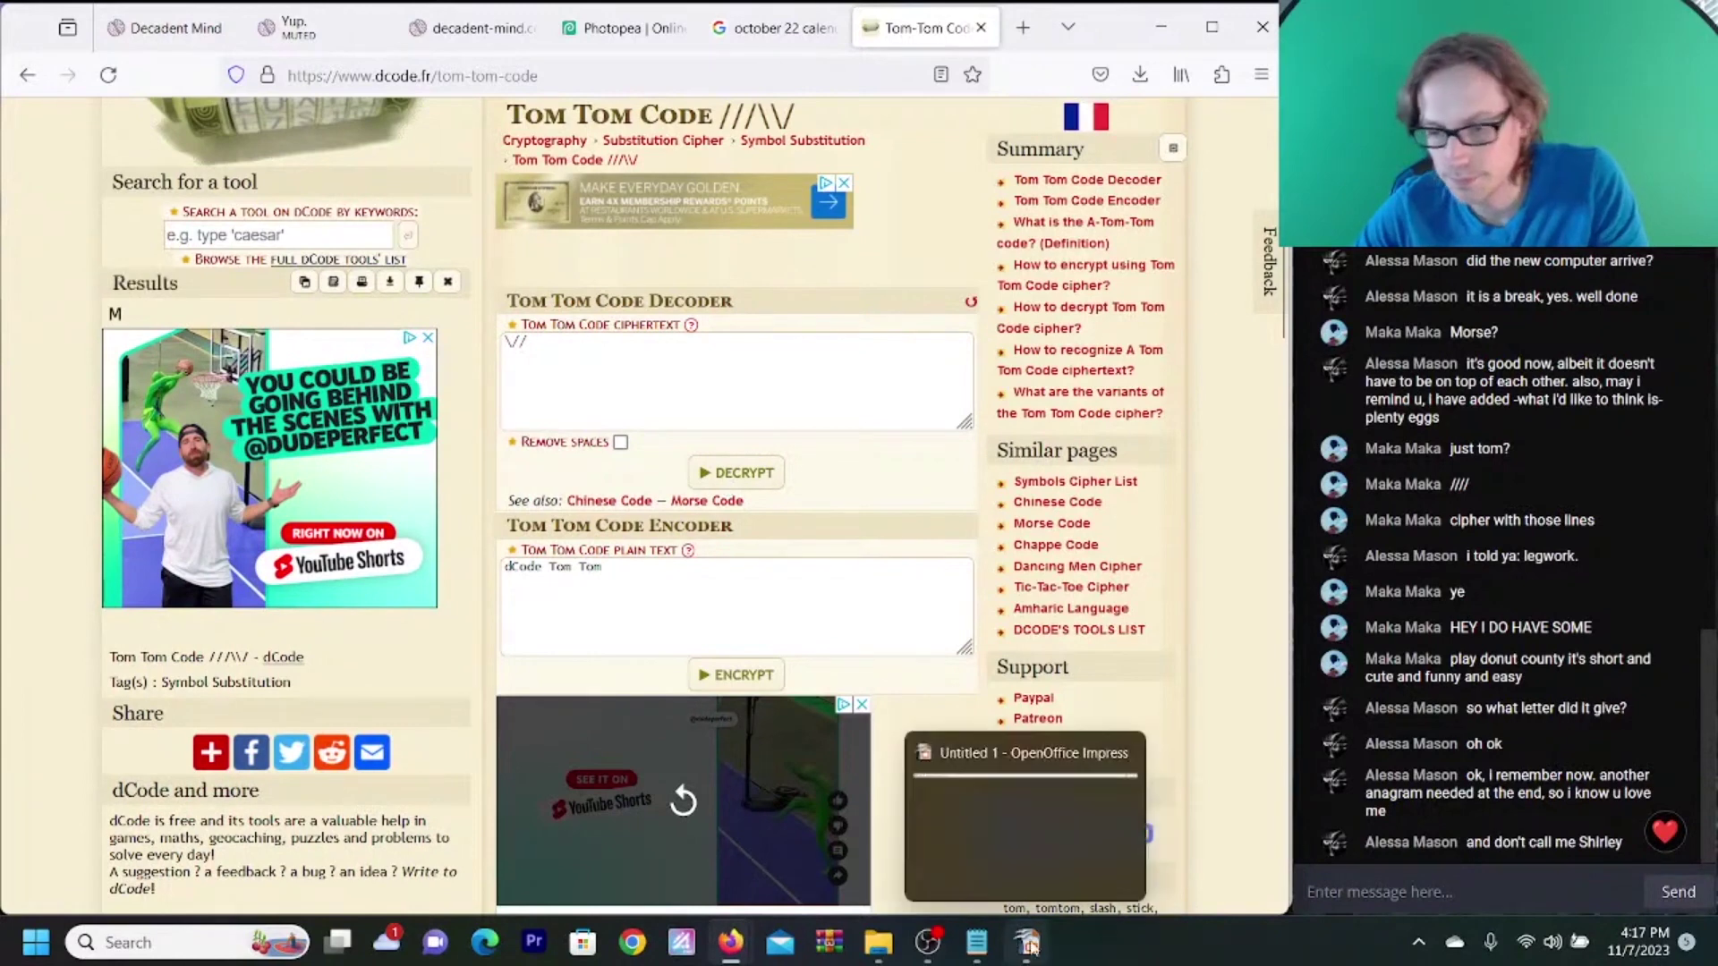
click(977, 956)
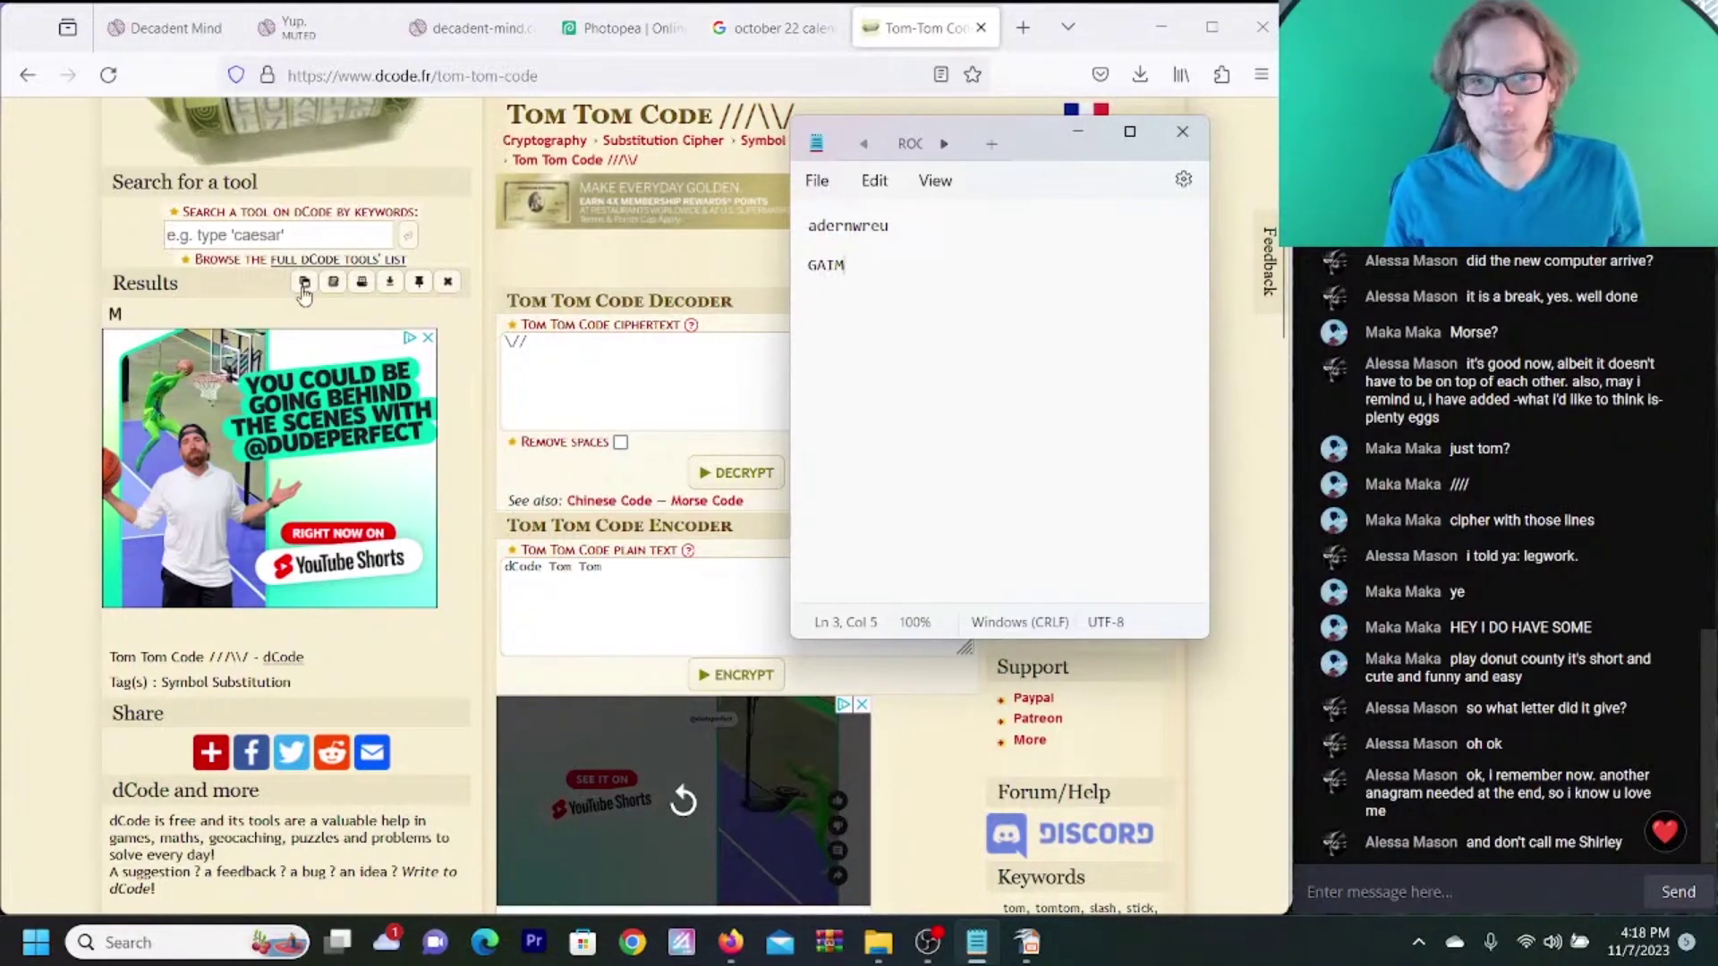
- Try the answer "making" as the page name in the agenda level's address in place of tomtom
click(470, 28)
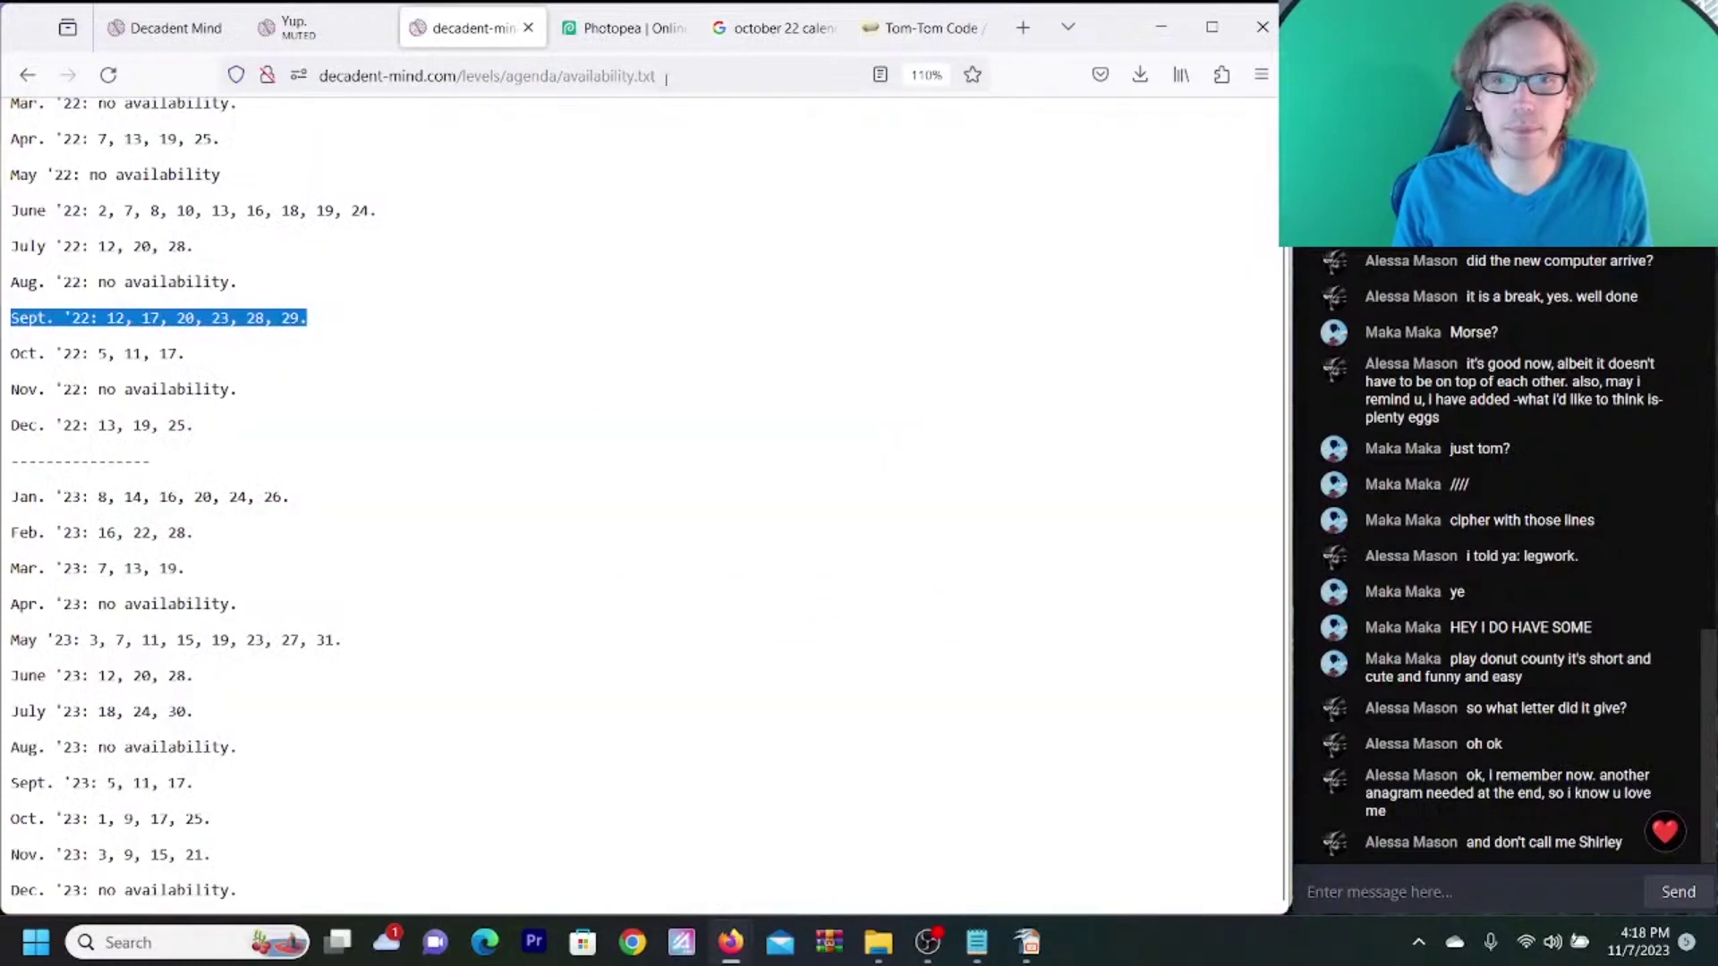
click(308, 31)
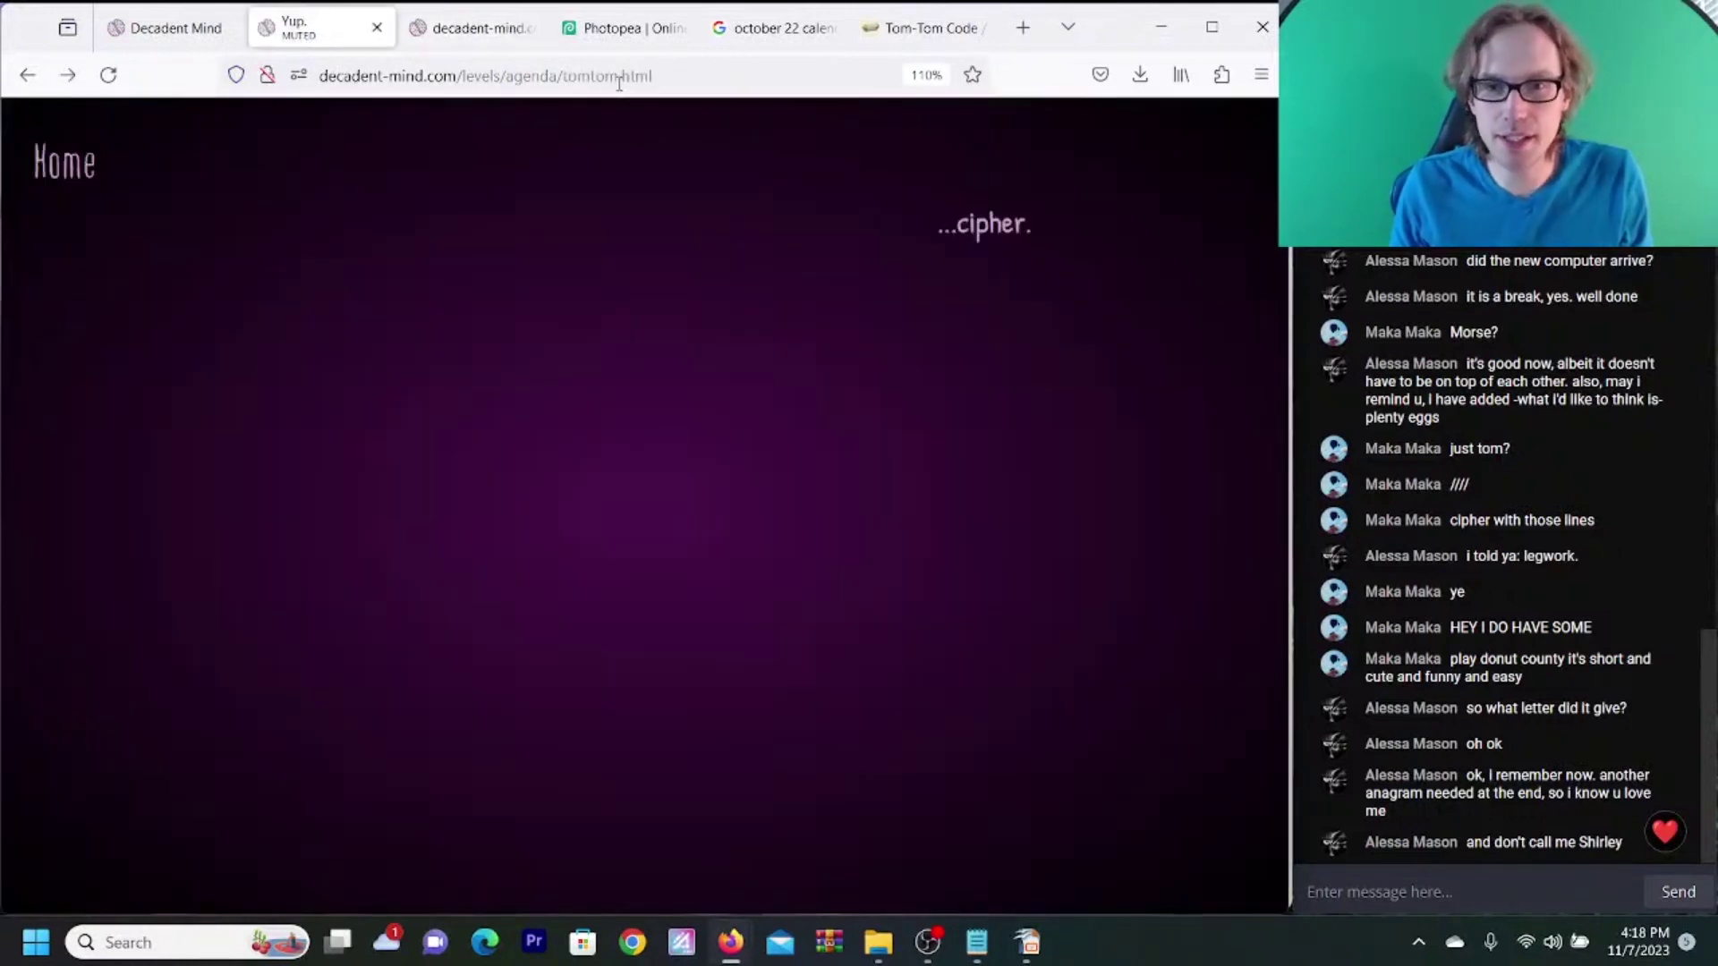
drag(618, 83, 569, 85)
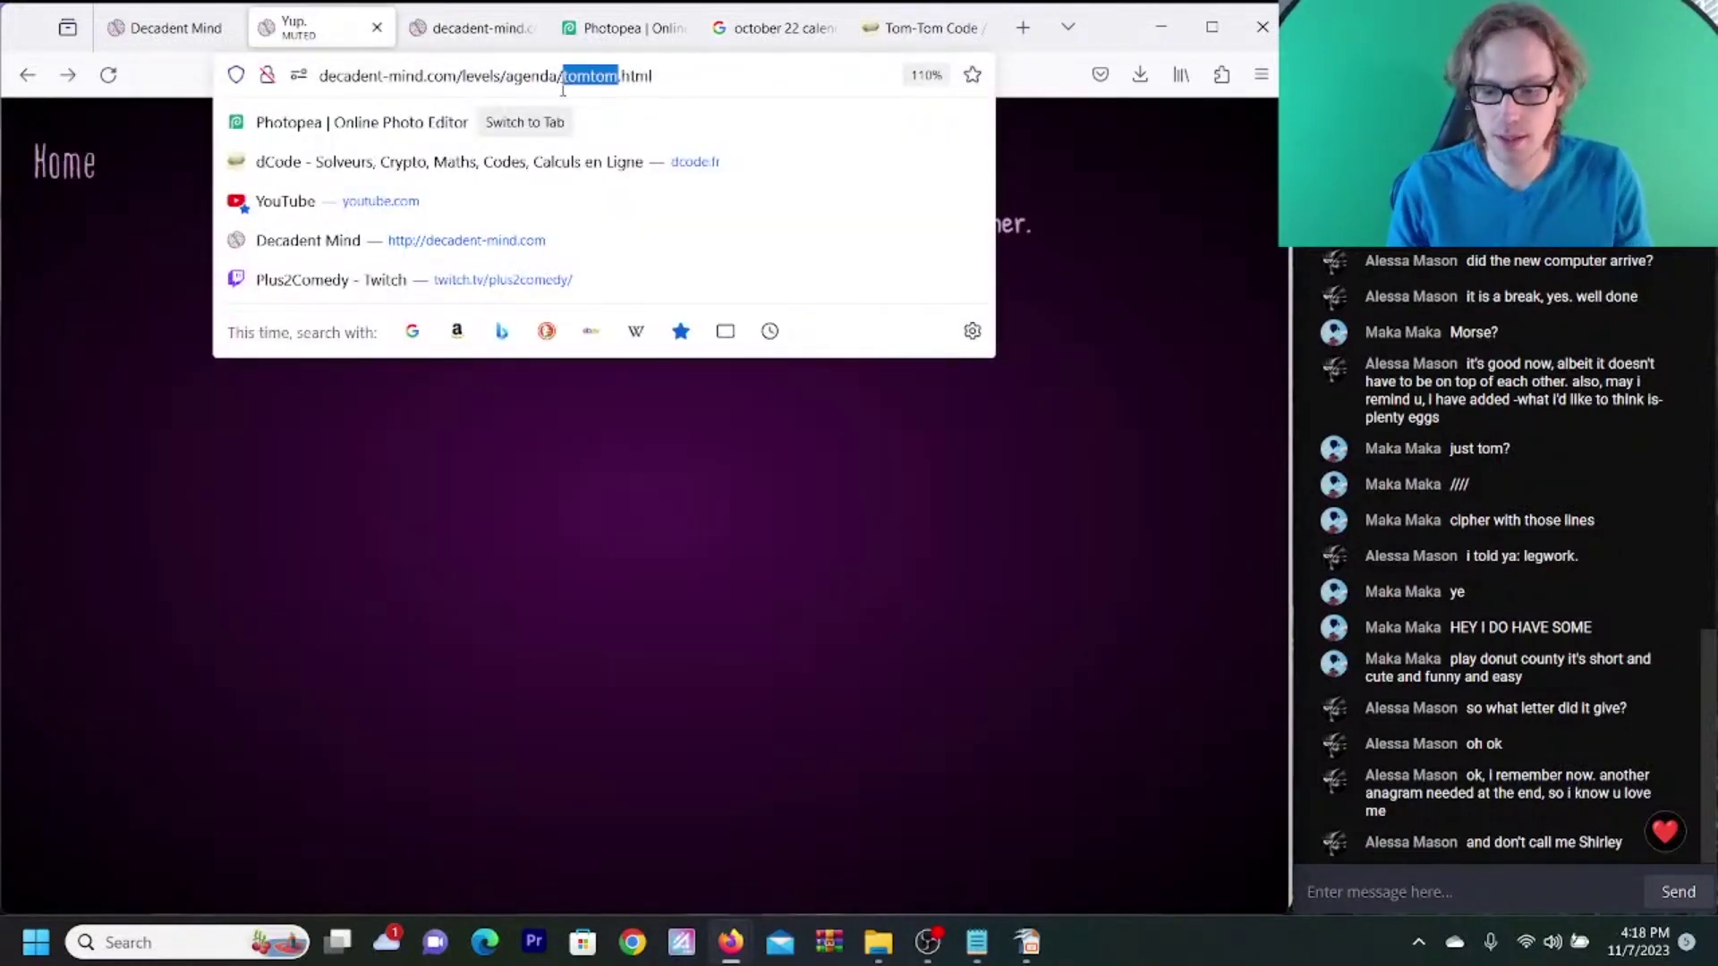
text(MA)
key(BackSpace)
key(BackSpace)
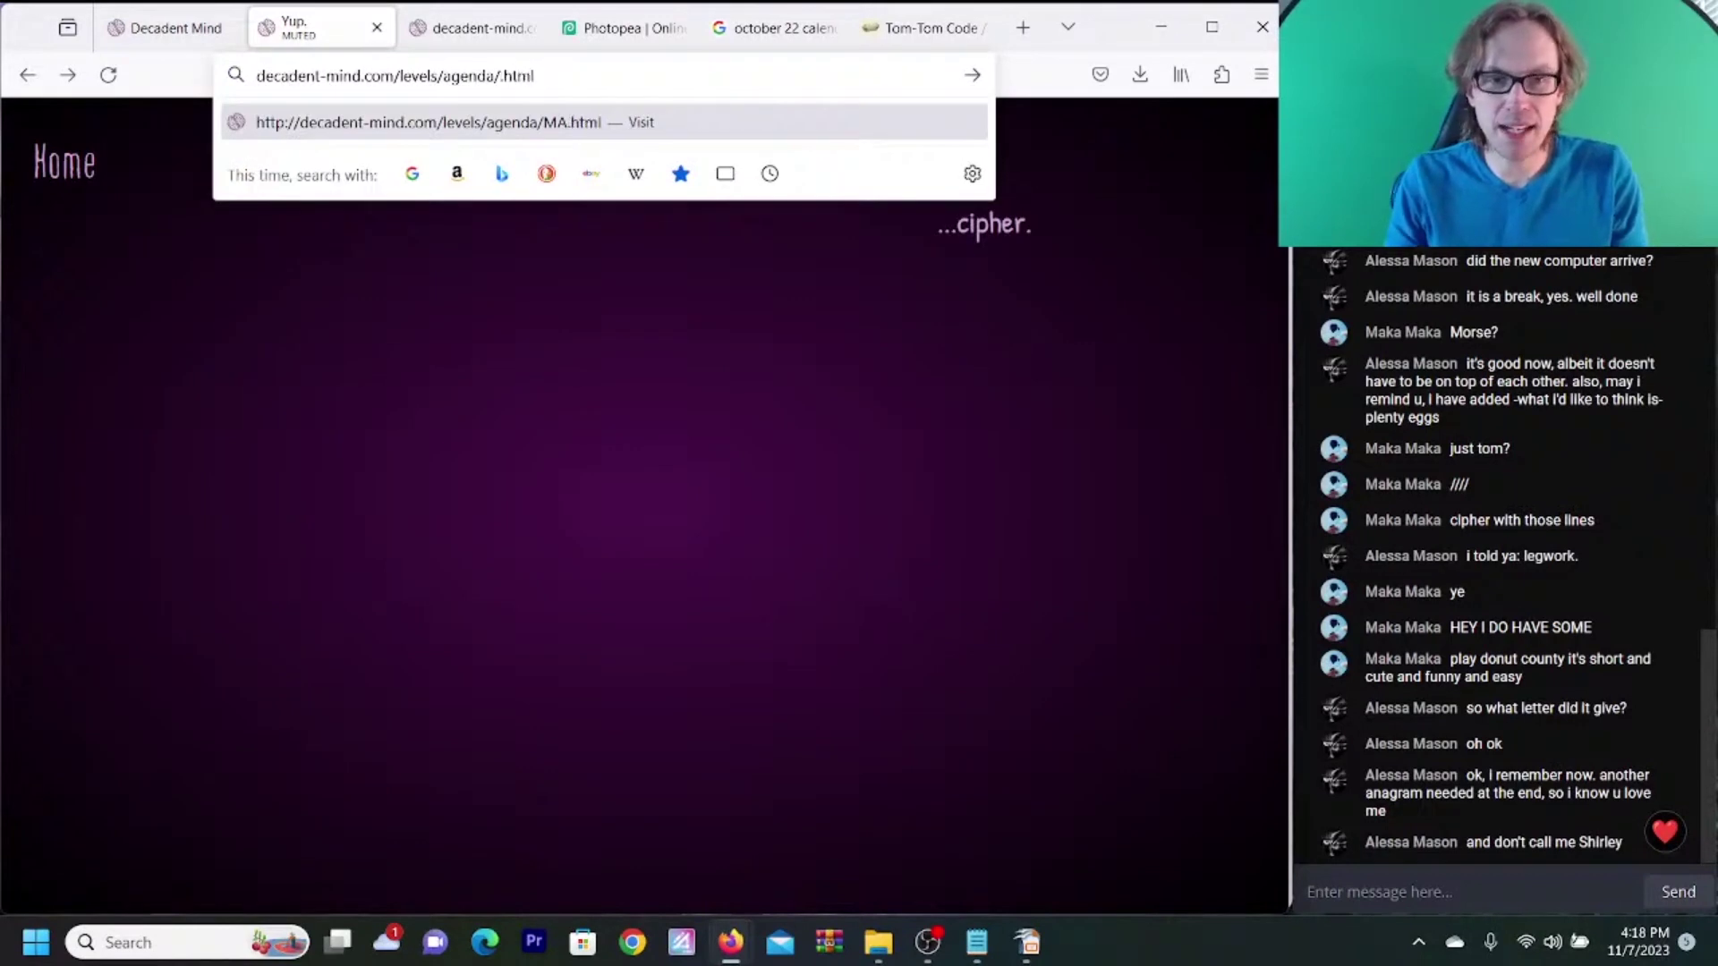
text(making)
key(Return)
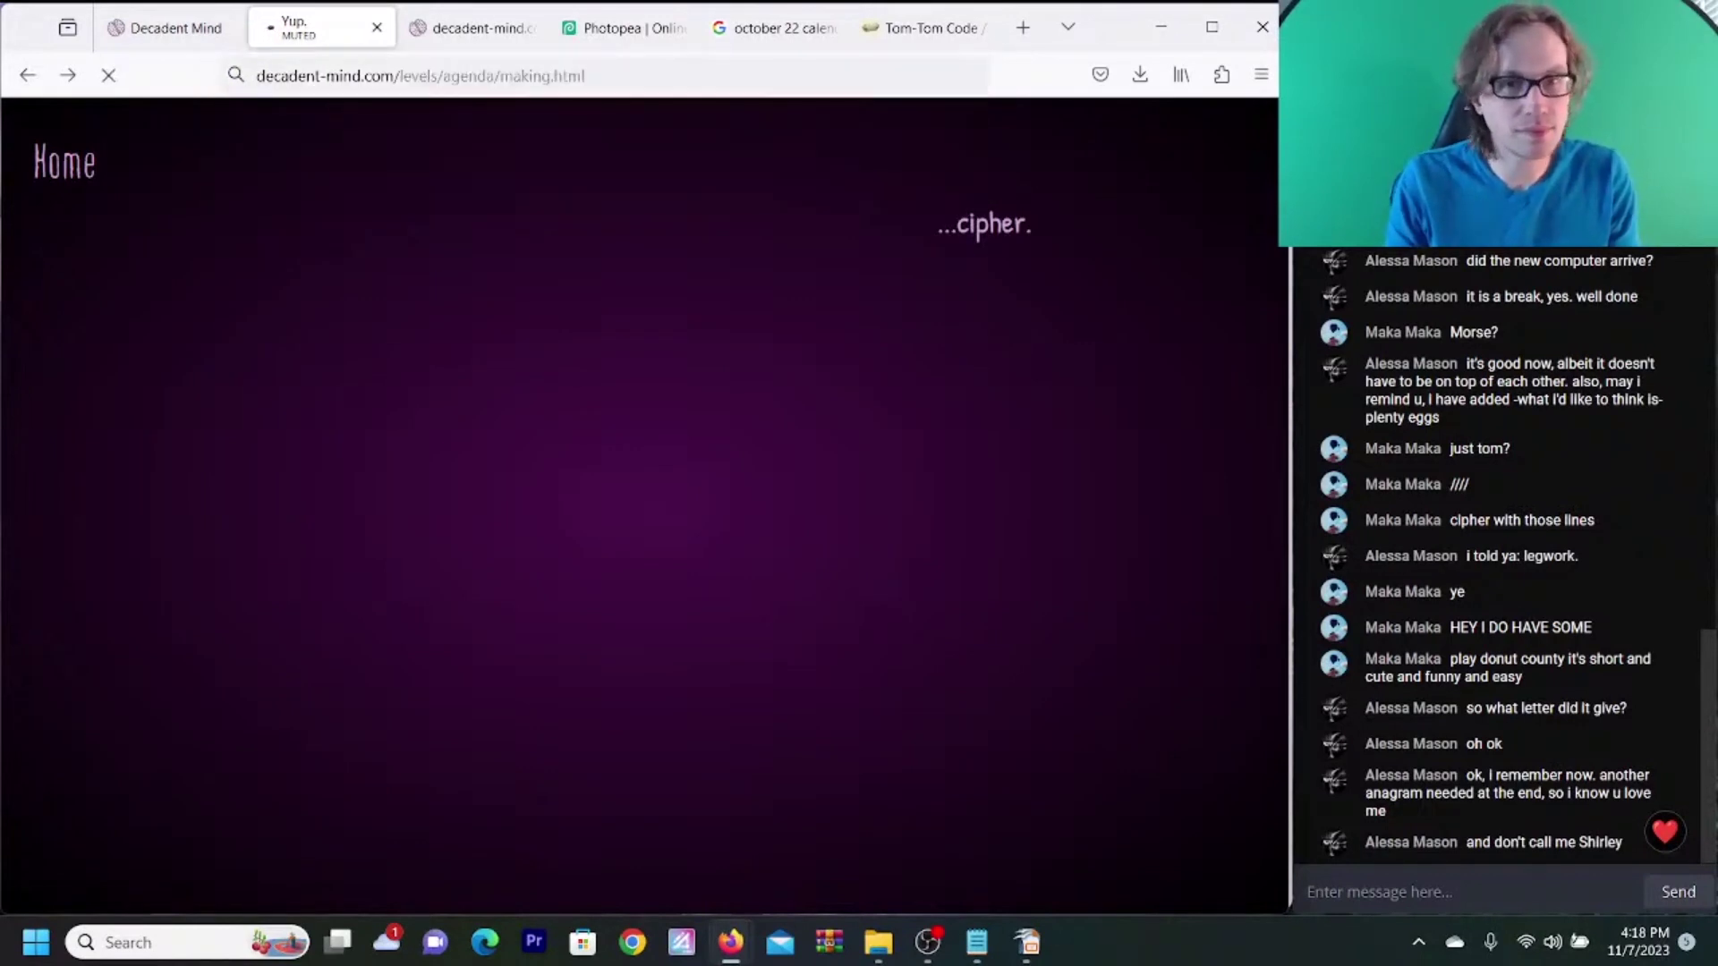
- Return to the tomtom page and highlight the Dec. '22 to Mar. '23 entries in the availability list
click(28, 77)
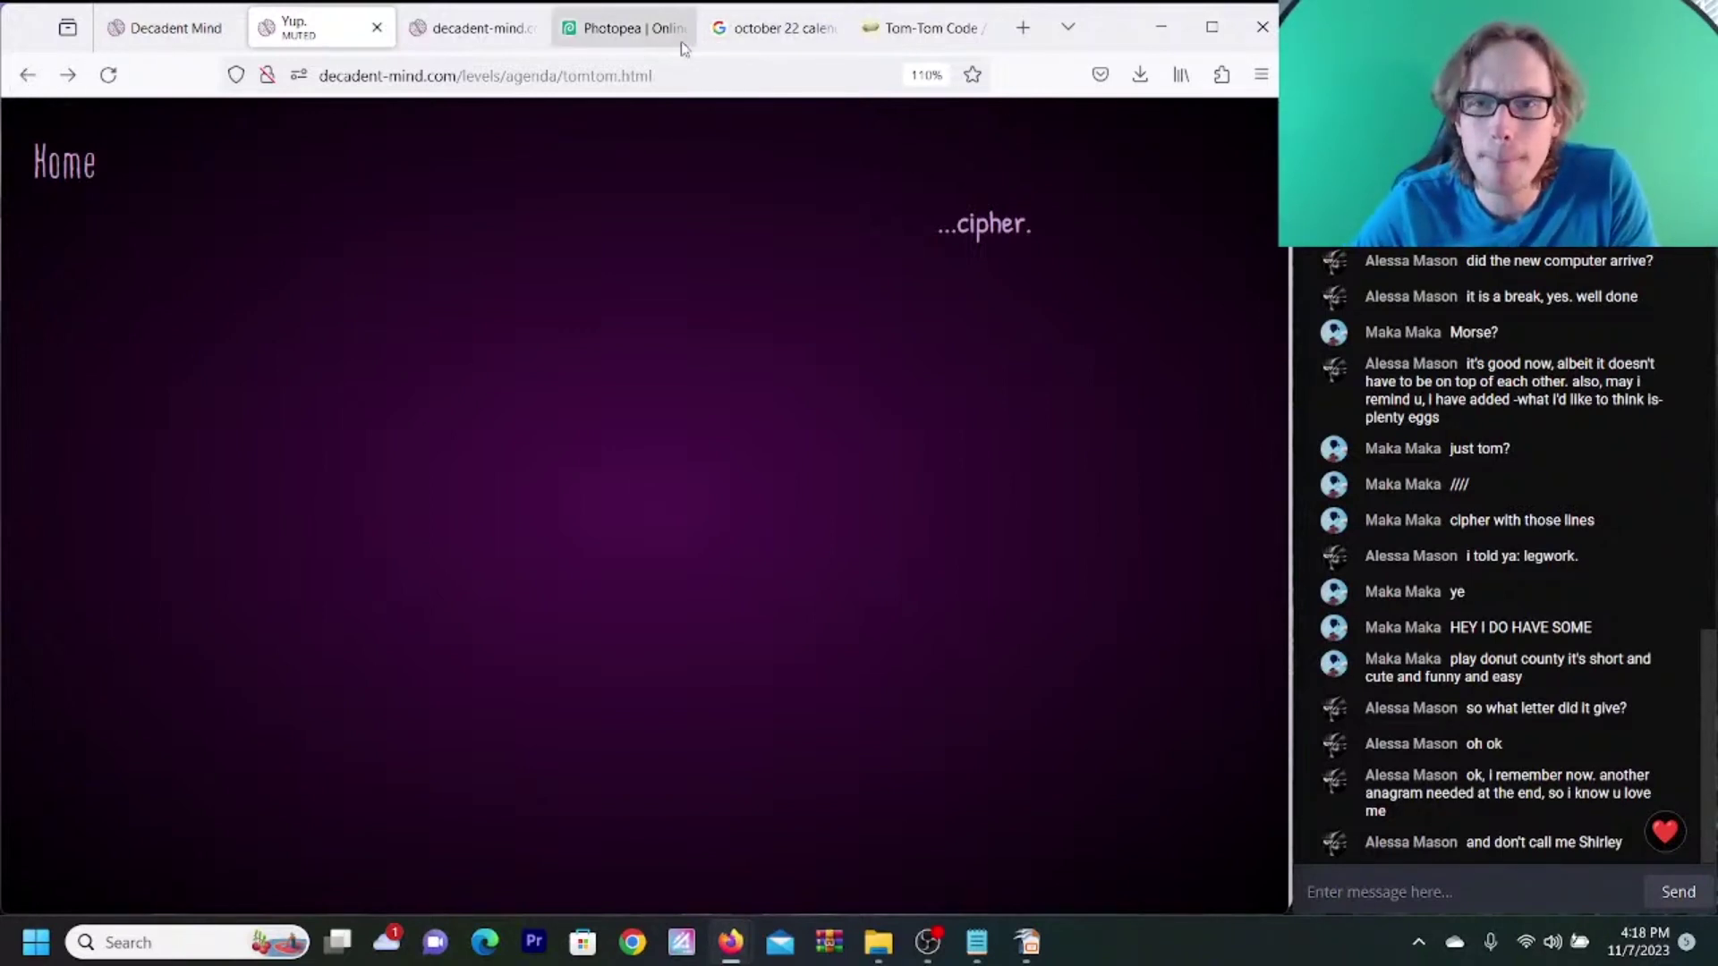
click(495, 31)
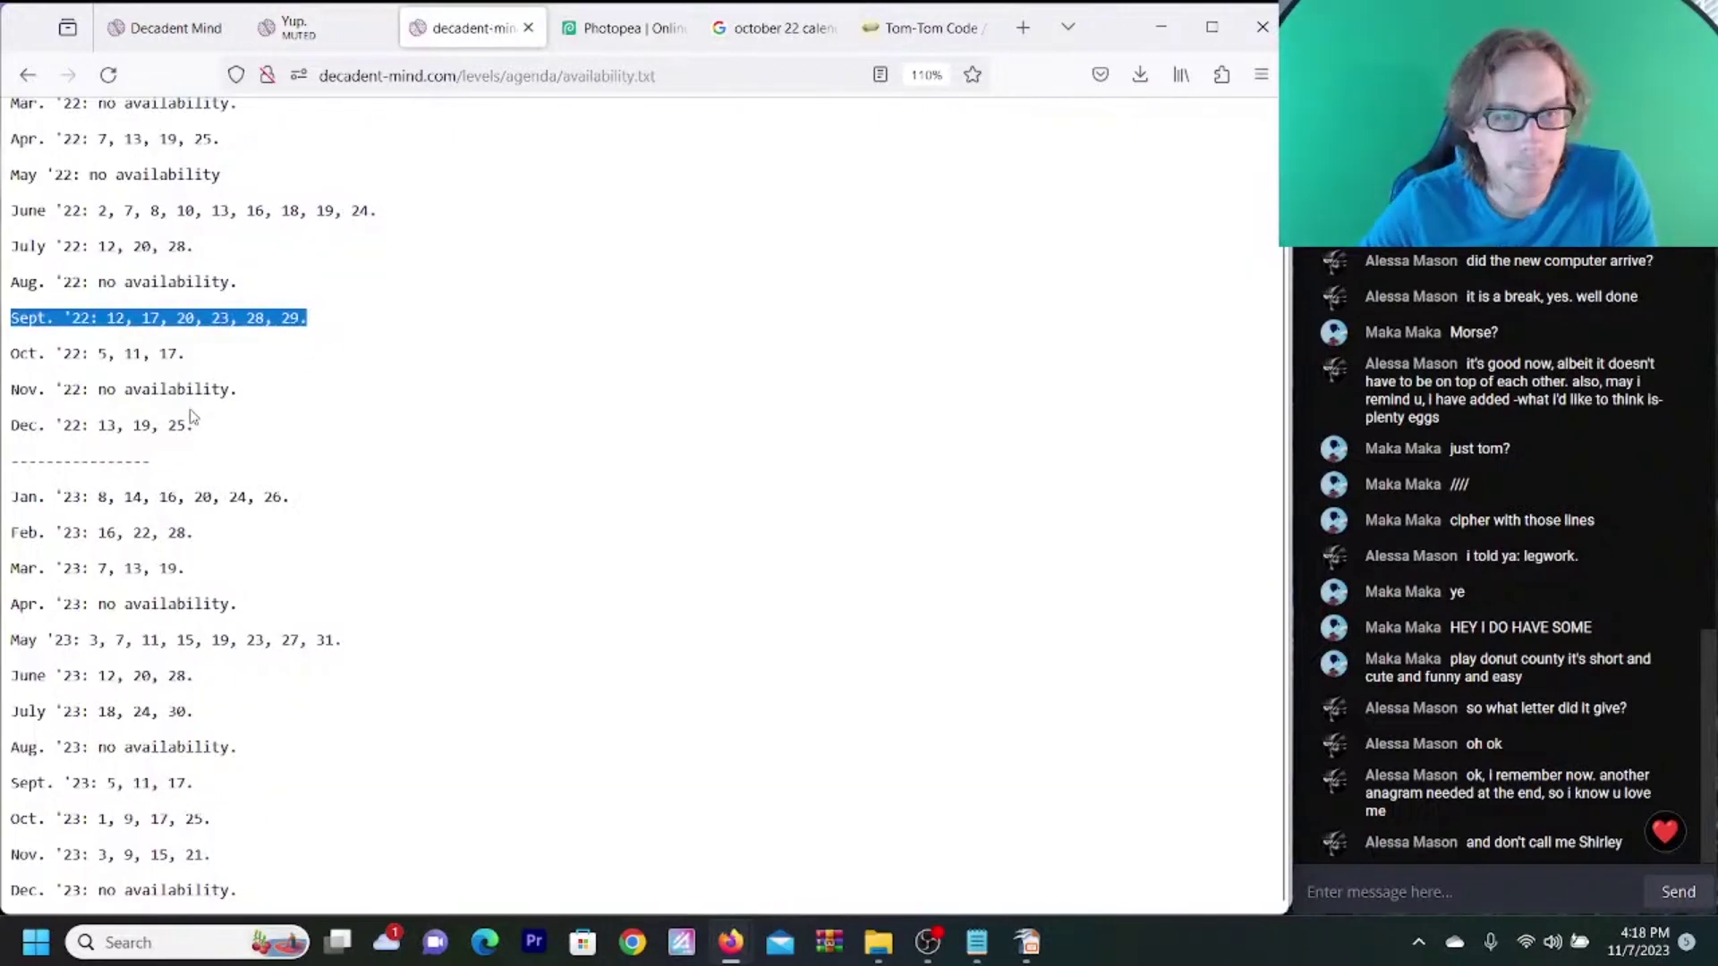
click(135, 456)
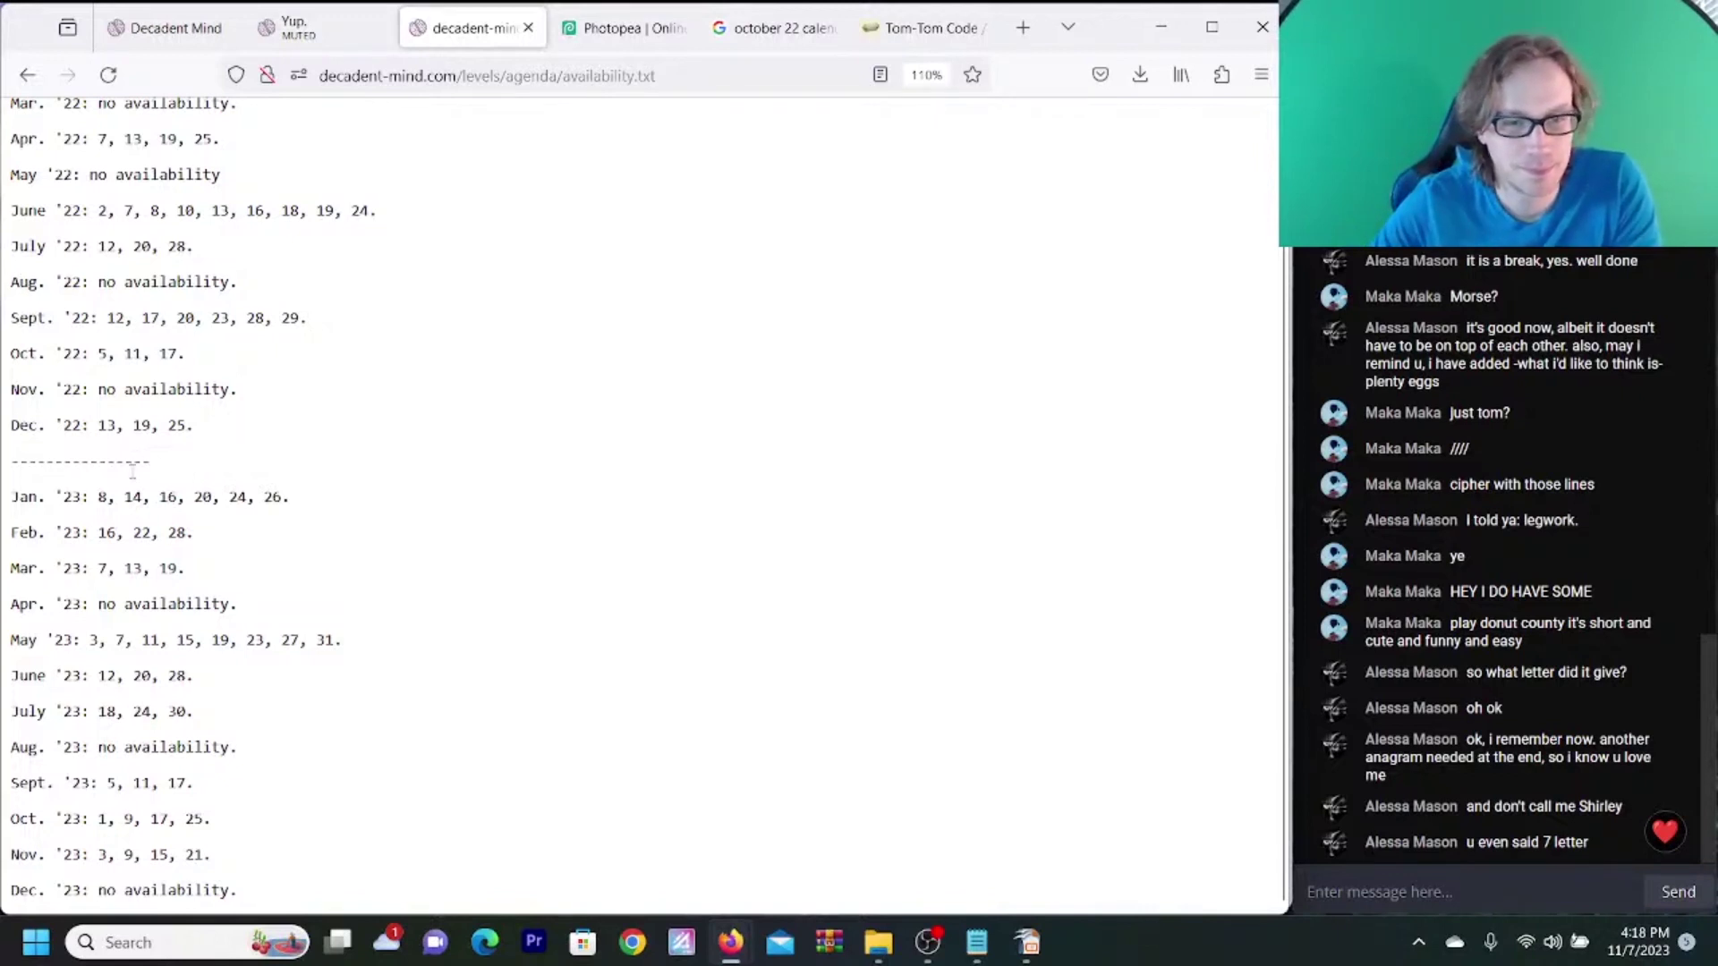
drag(210, 577, 8, 434)
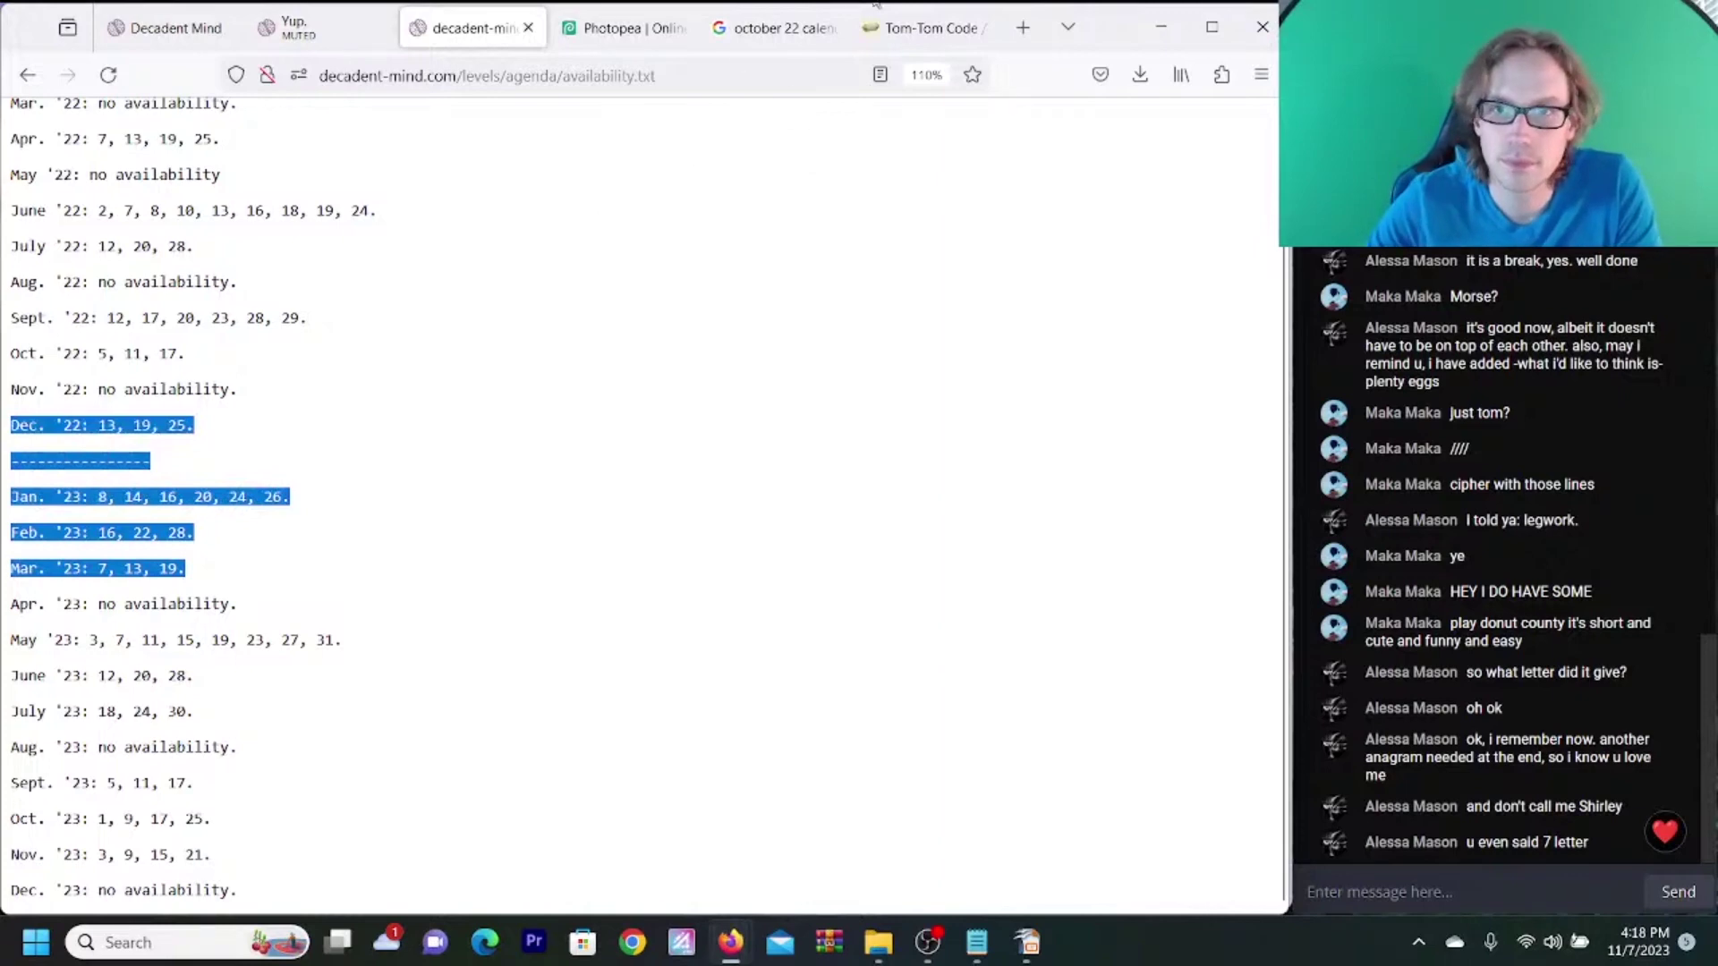
- Search Google Images for "dec 22 calendar" and preview the Calendar Options December 2022 calendar
click(784, 39)
click(253, 132)
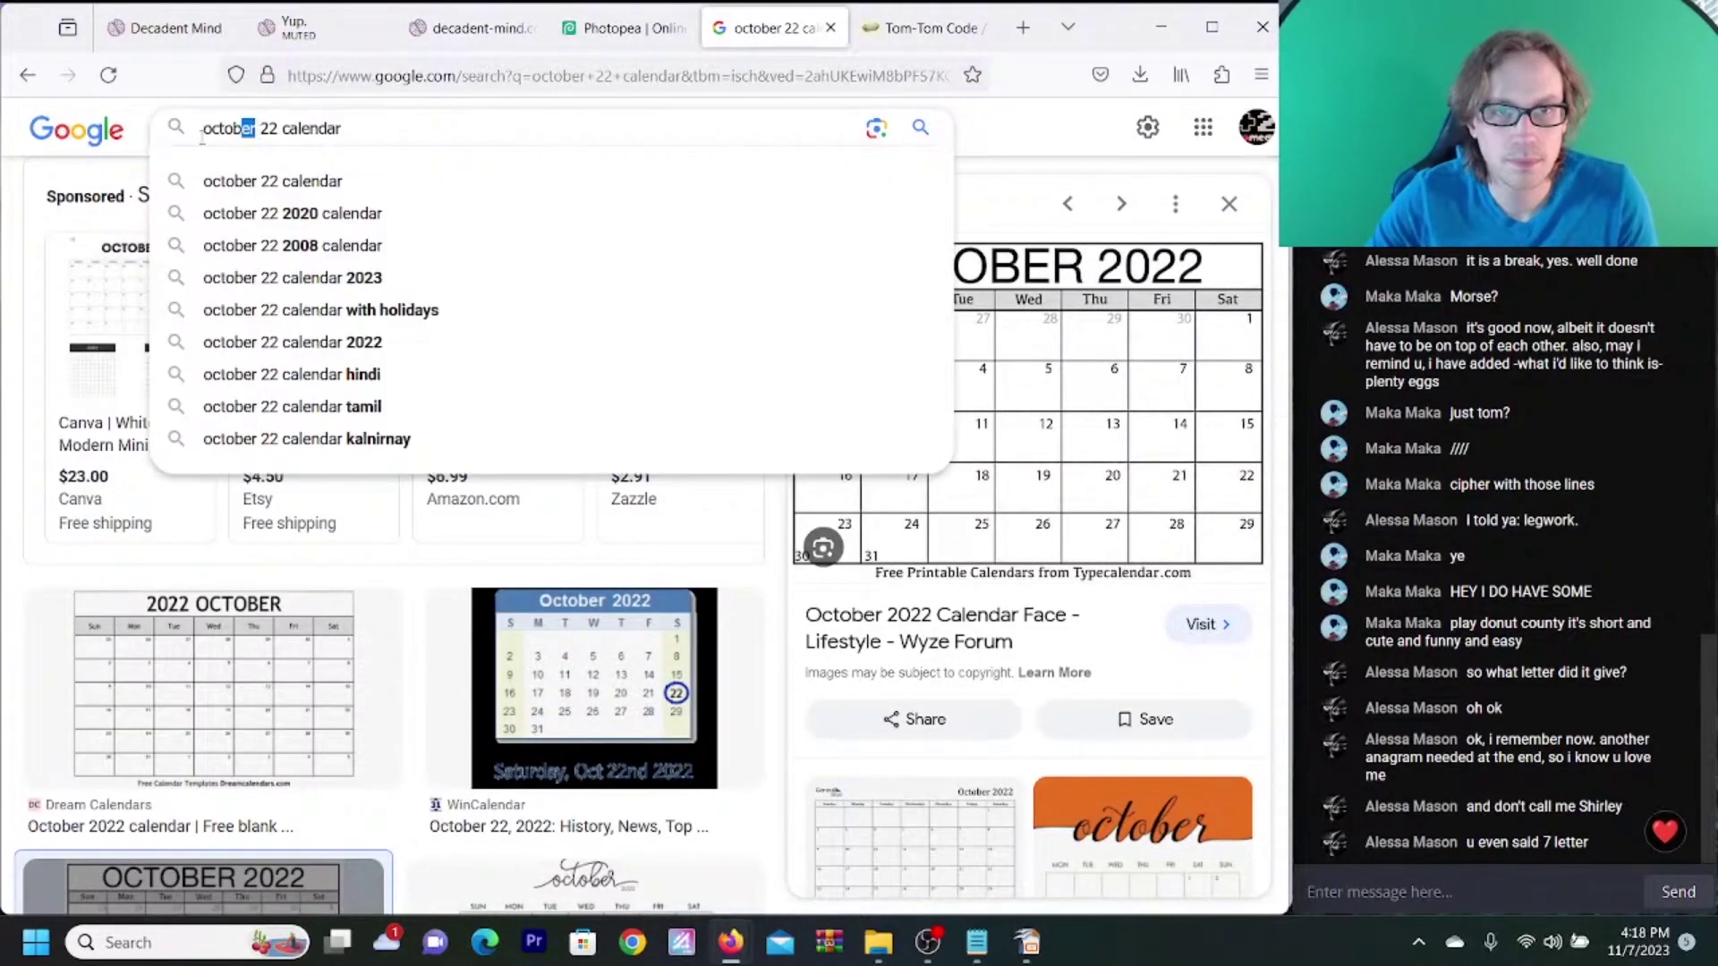
double_click(253, 131)
text(dec)
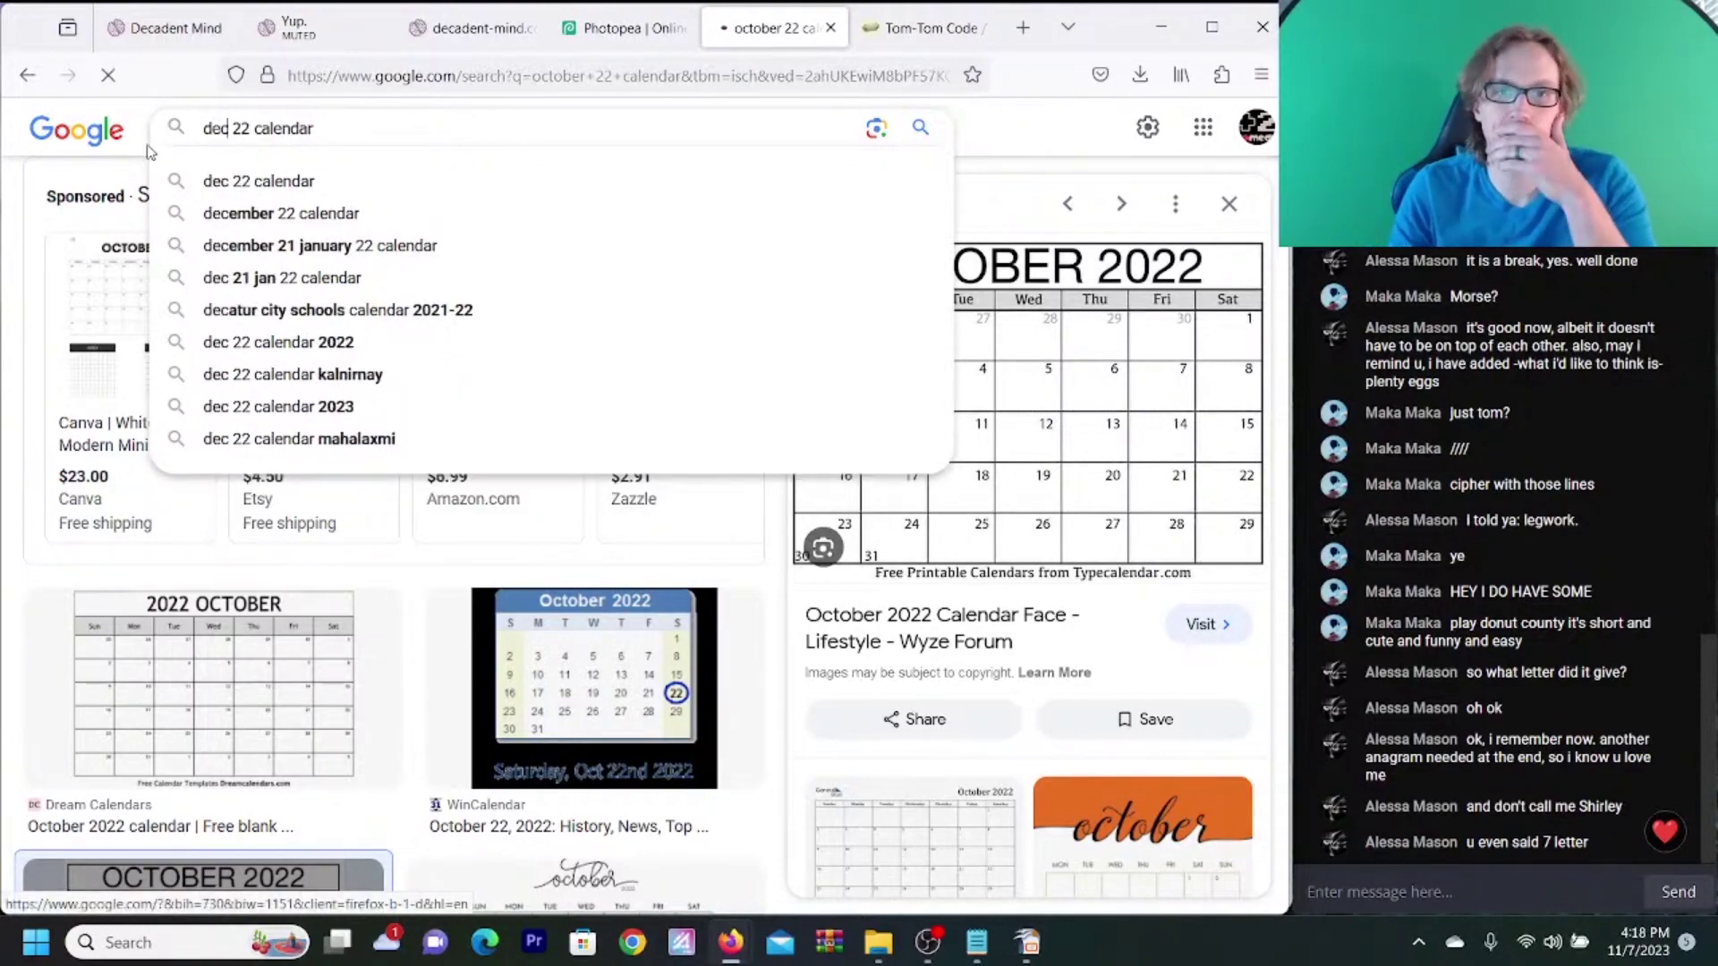
key(Return)
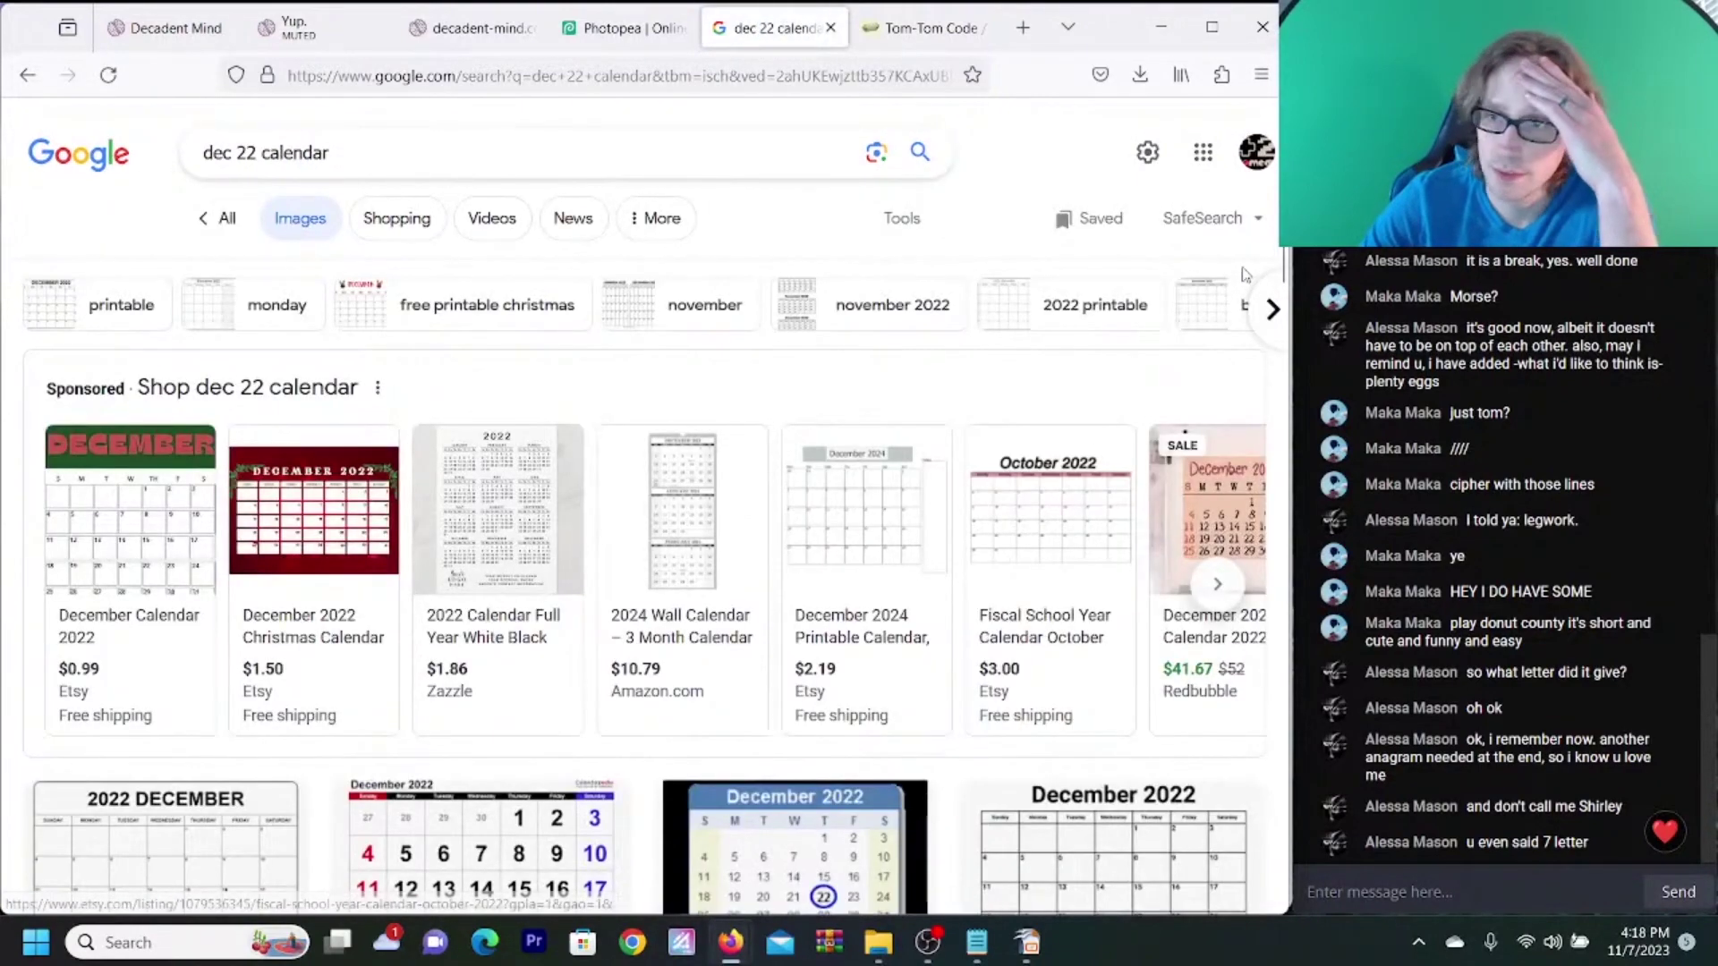
scroll(1118, 474, down, 5)
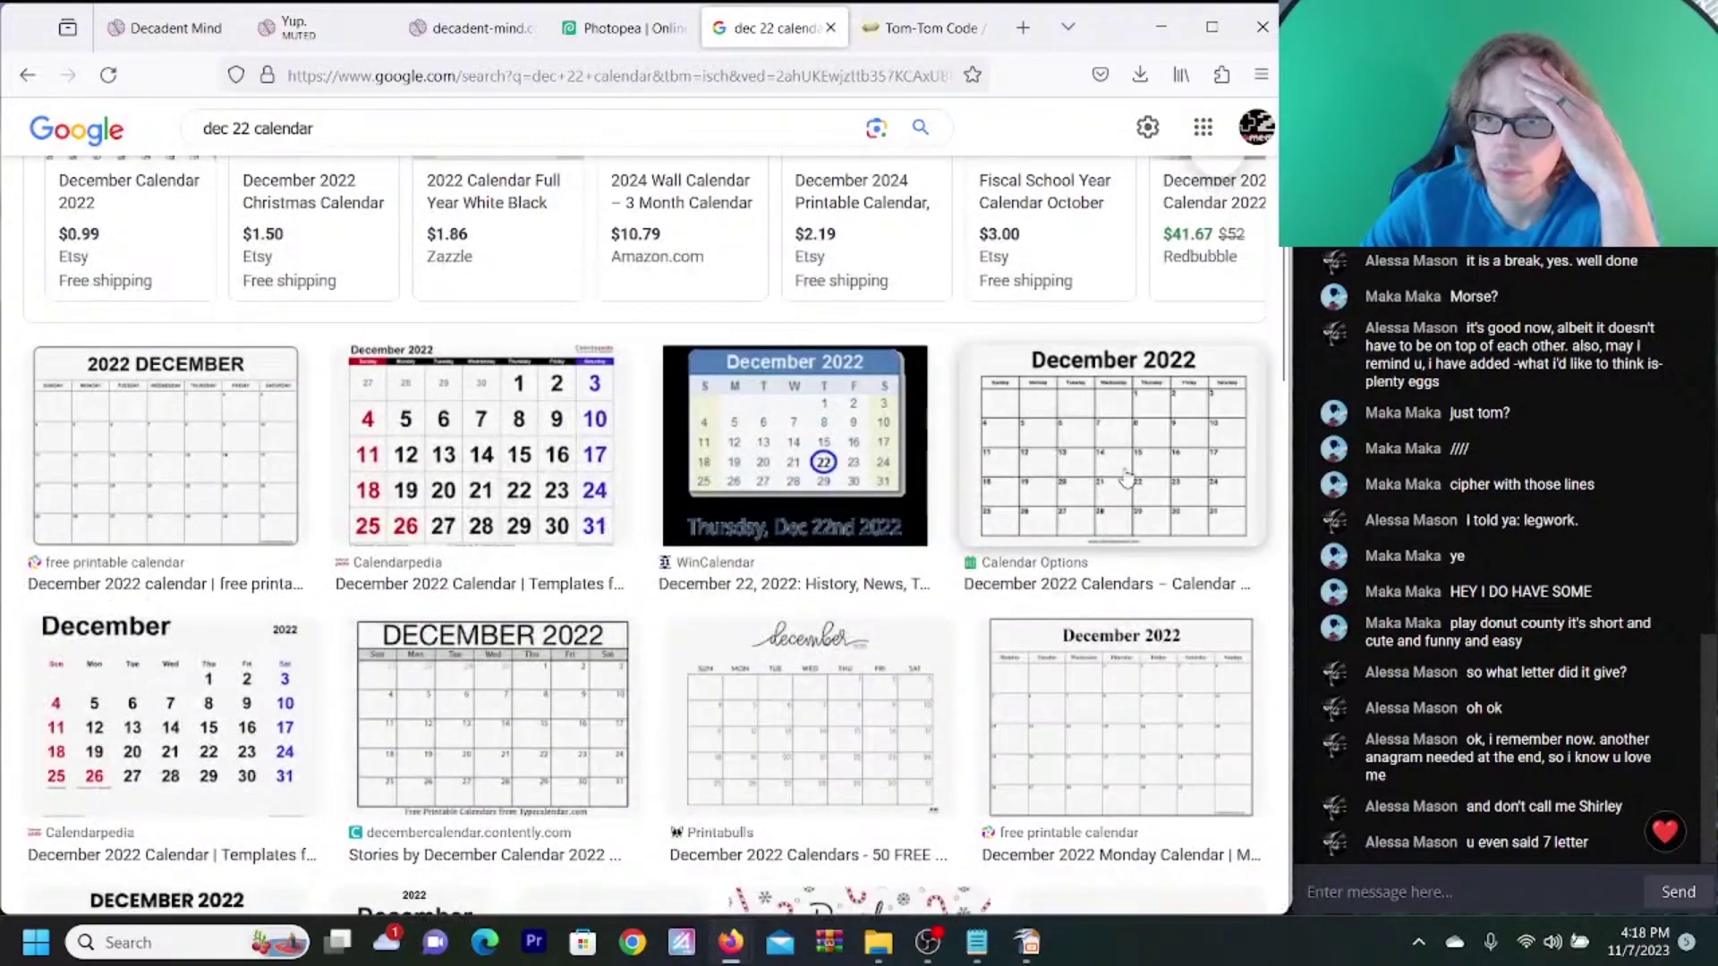
click(1121, 475)
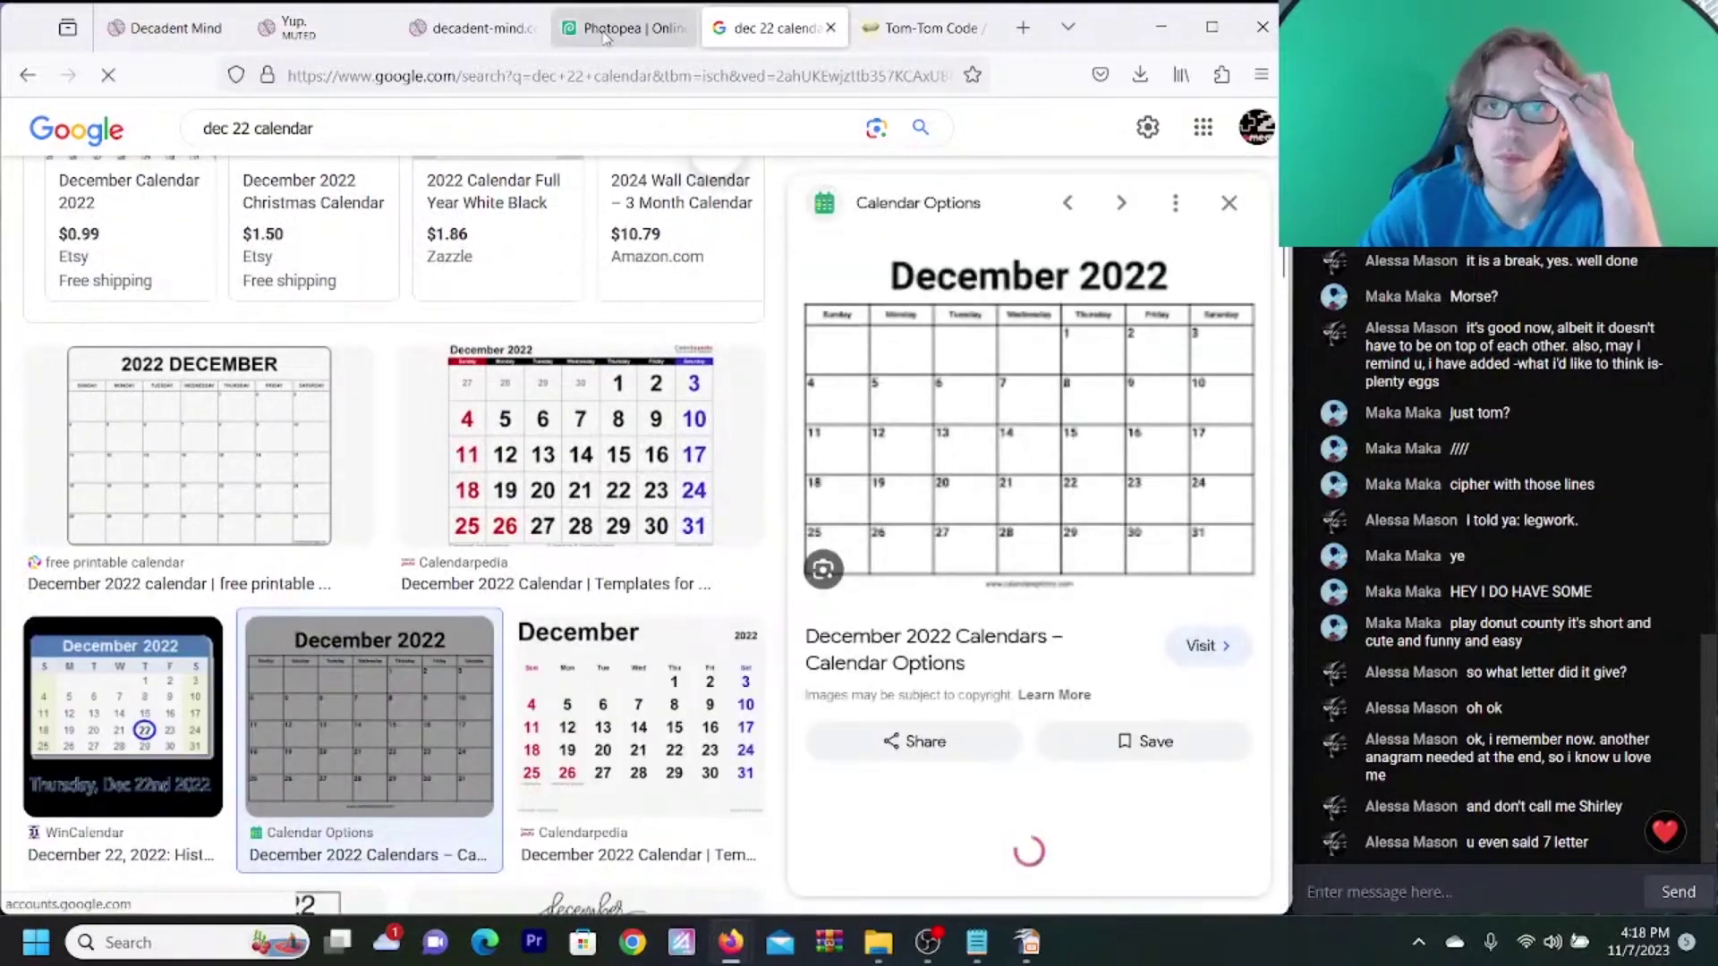
- Compare the Dec. '22 availability dates with the December 2022 calendar and check the Tom Tom Code decoder
click(609, 29)
click(474, 30)
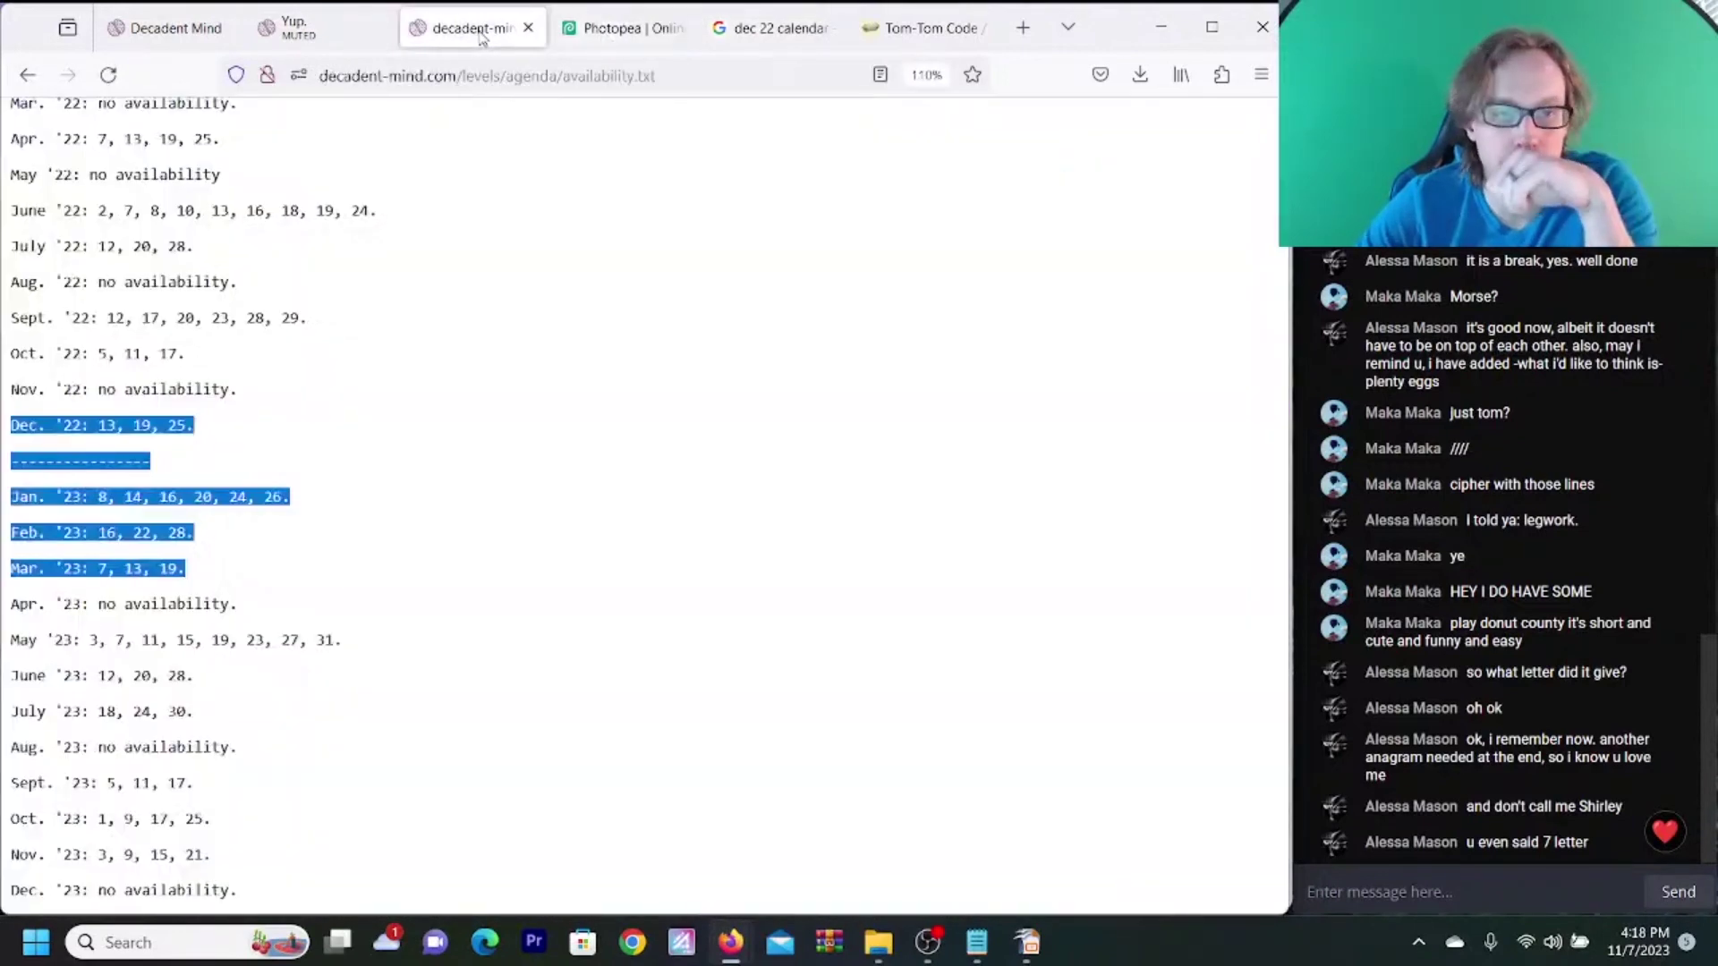
click(780, 36)
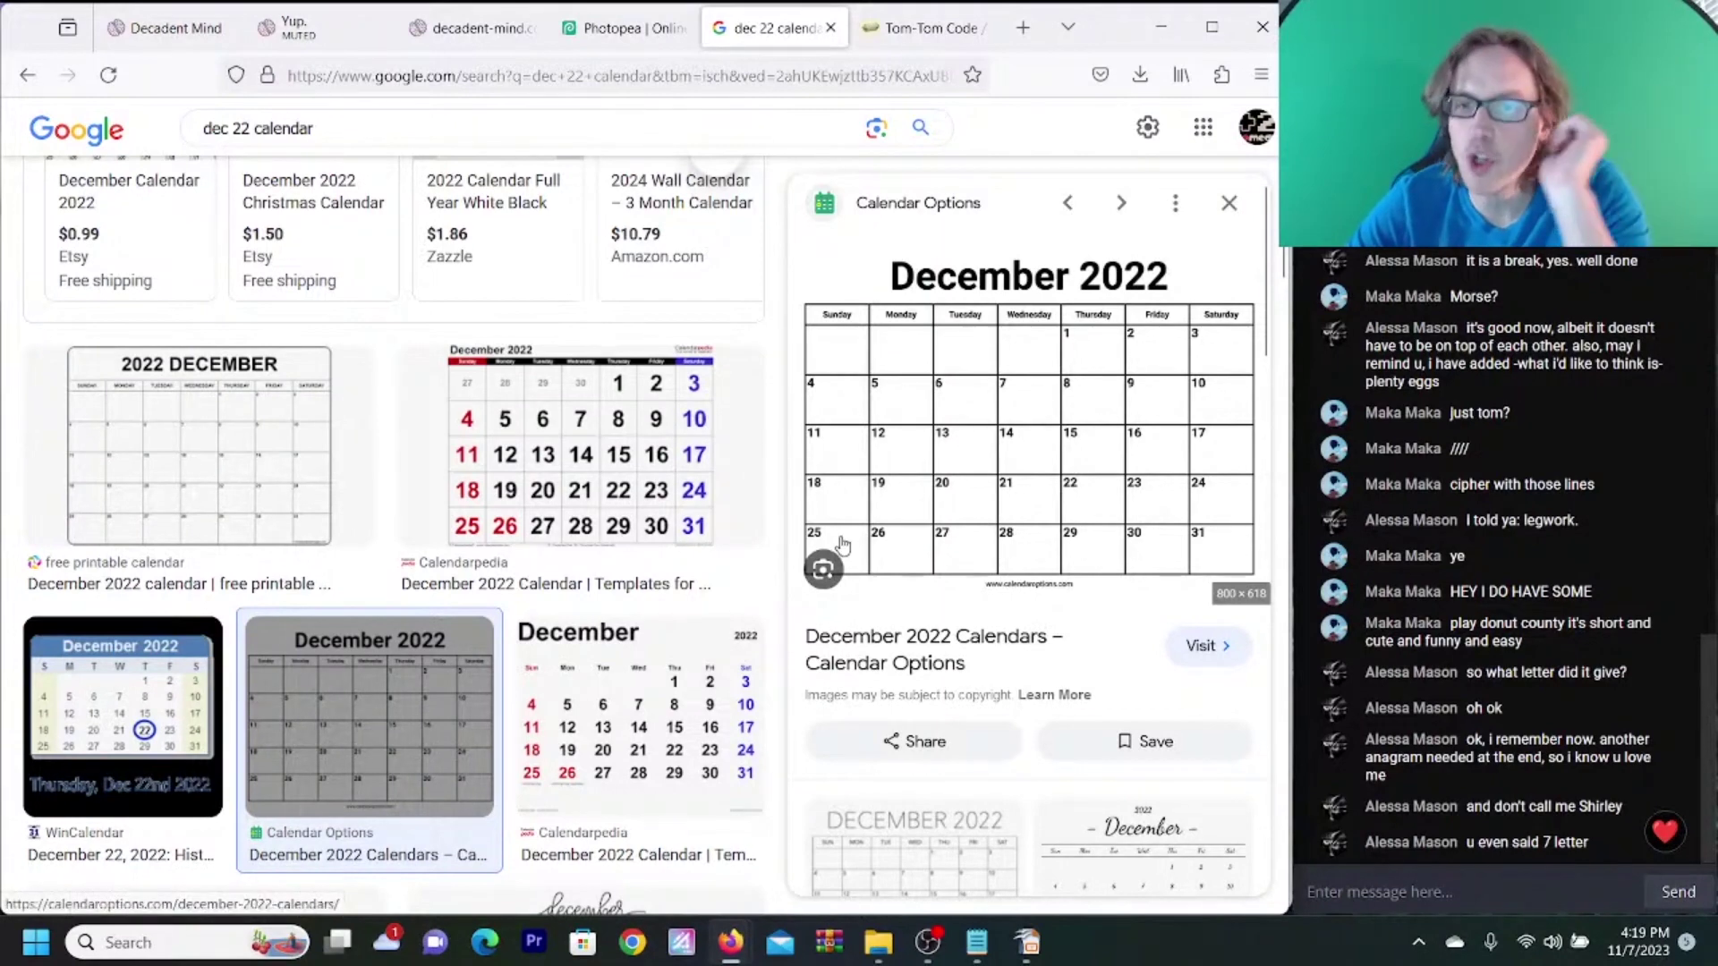
click(170, 28)
click(496, 29)
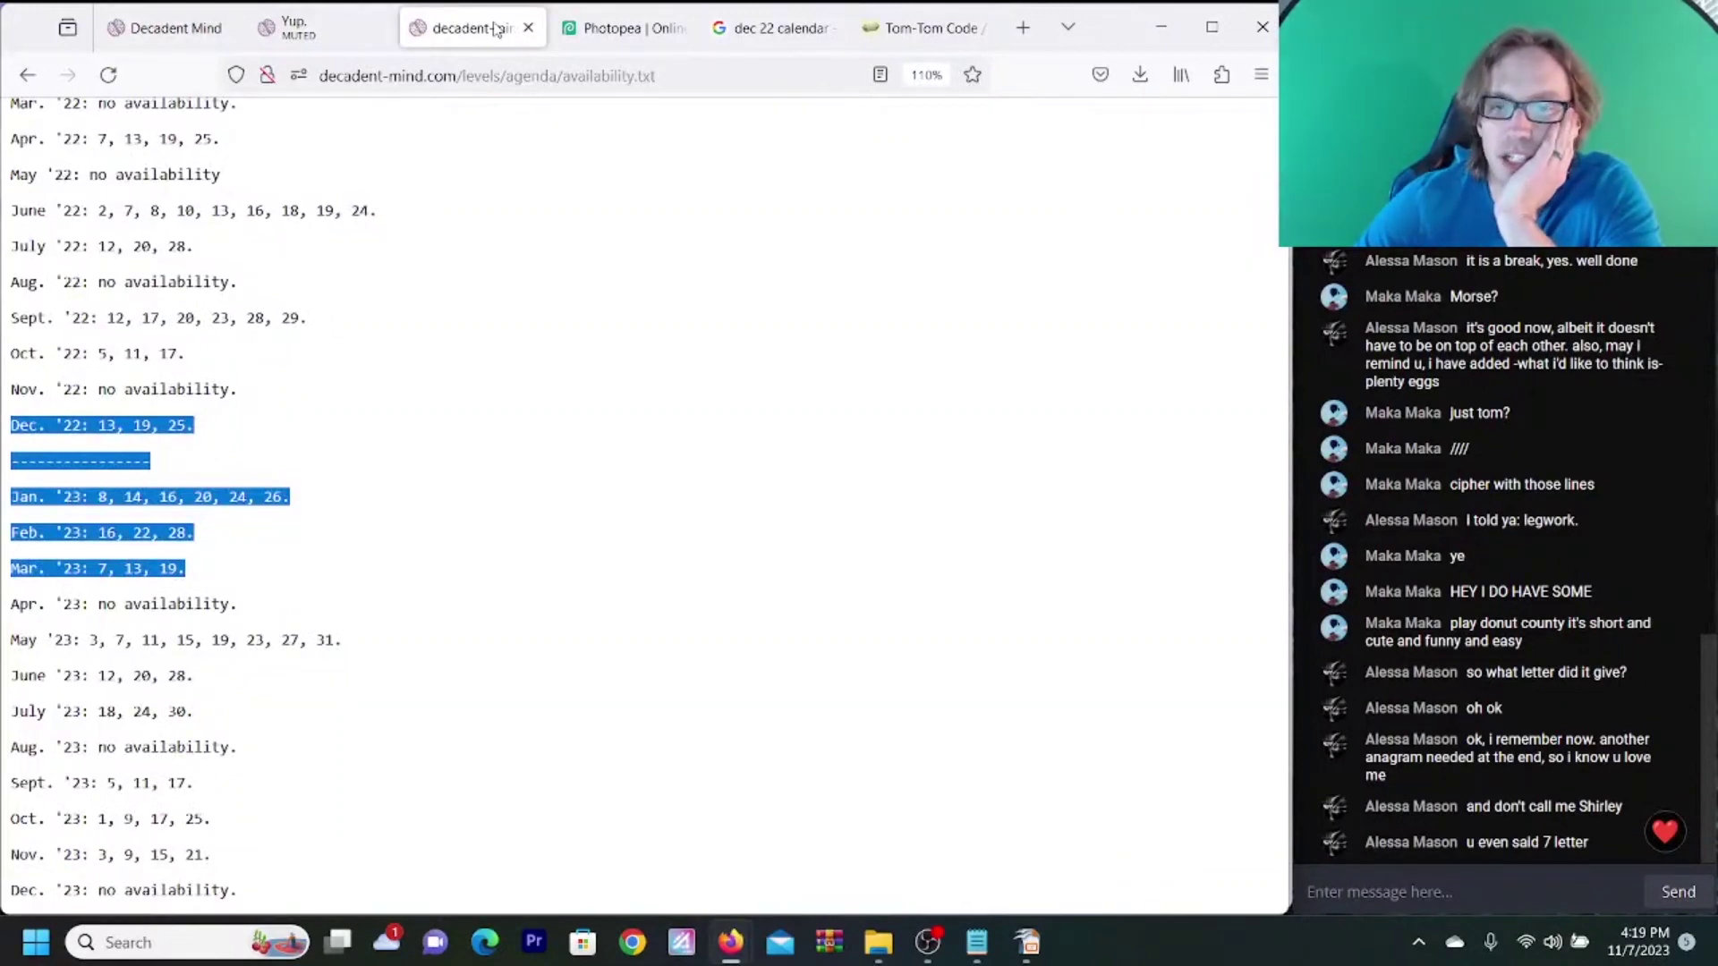
click(898, 37)
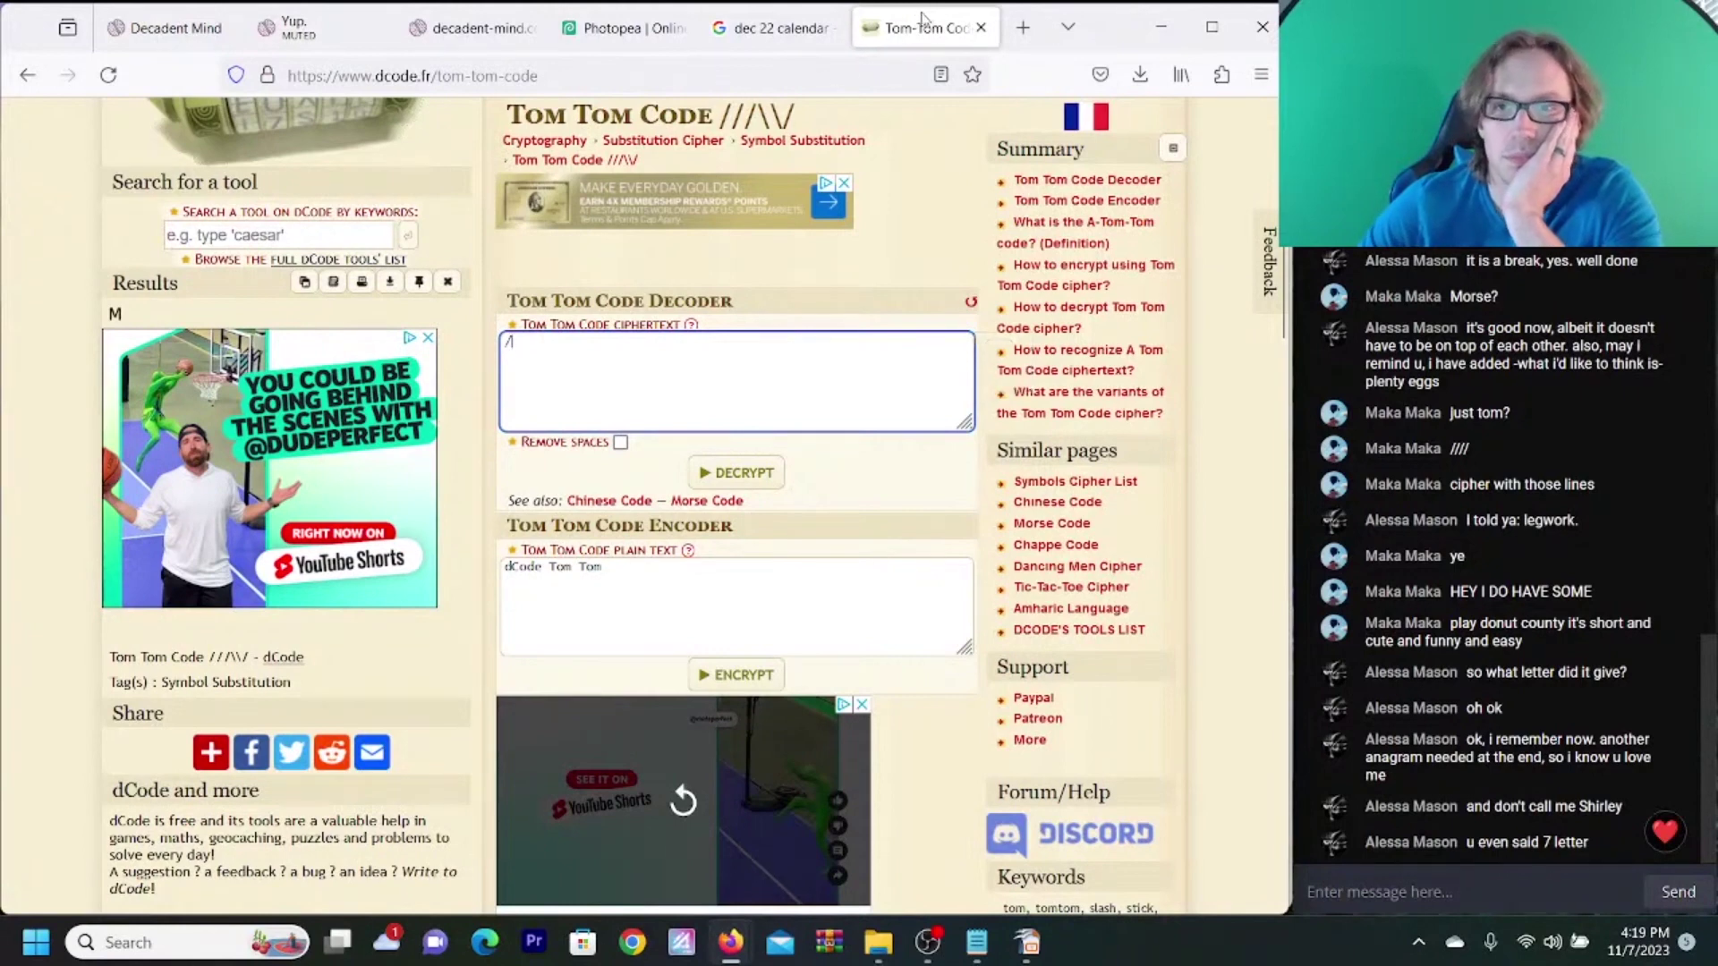
- Search Google Images for "jan 23 calendar" and preview the Dream Calendars January 2023 calendar
click(765, 37)
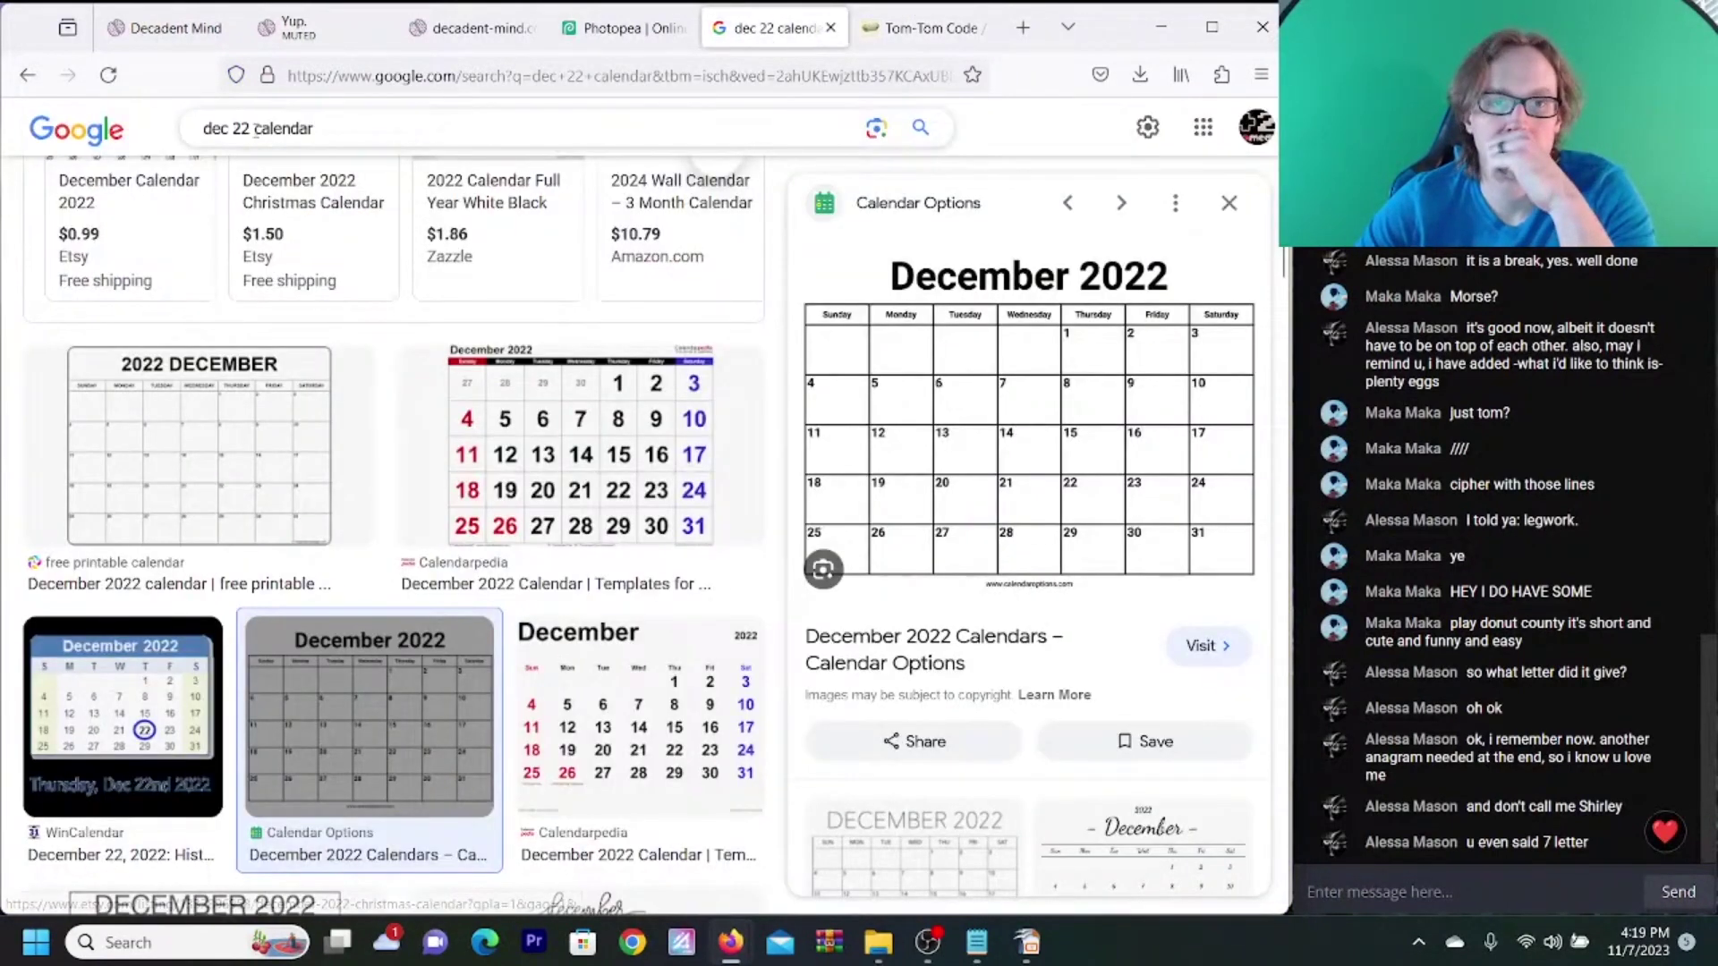
drag(253, 130, 182, 134)
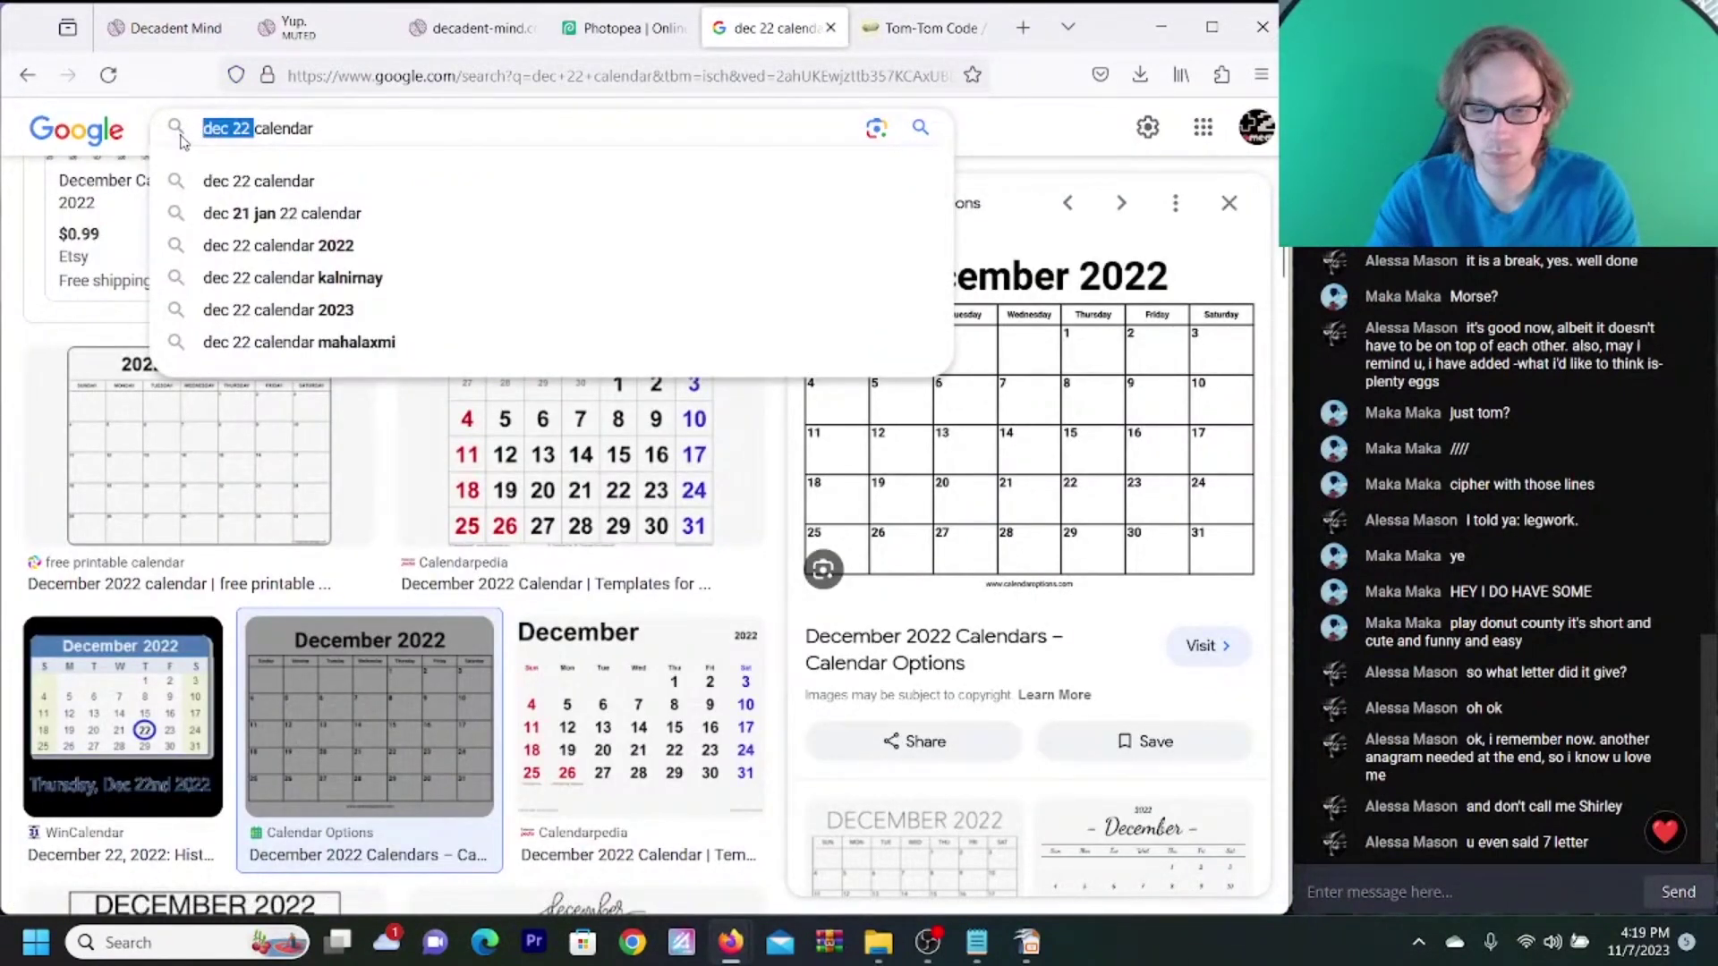
text(jan 23)
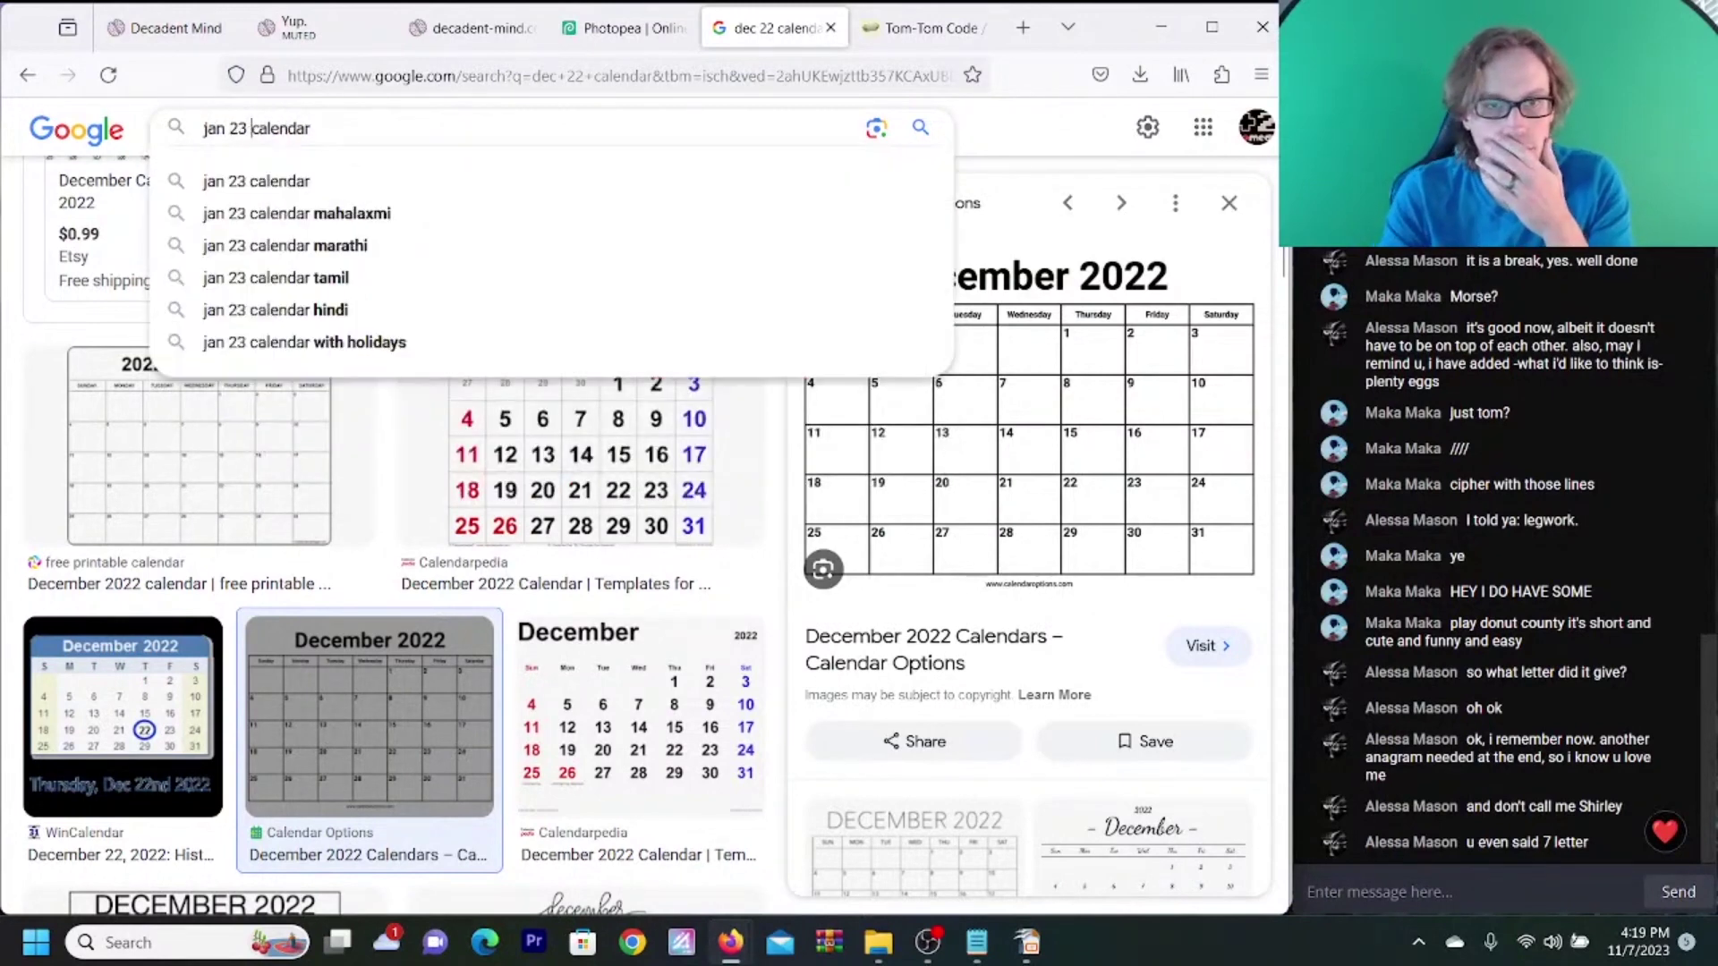
key(Return)
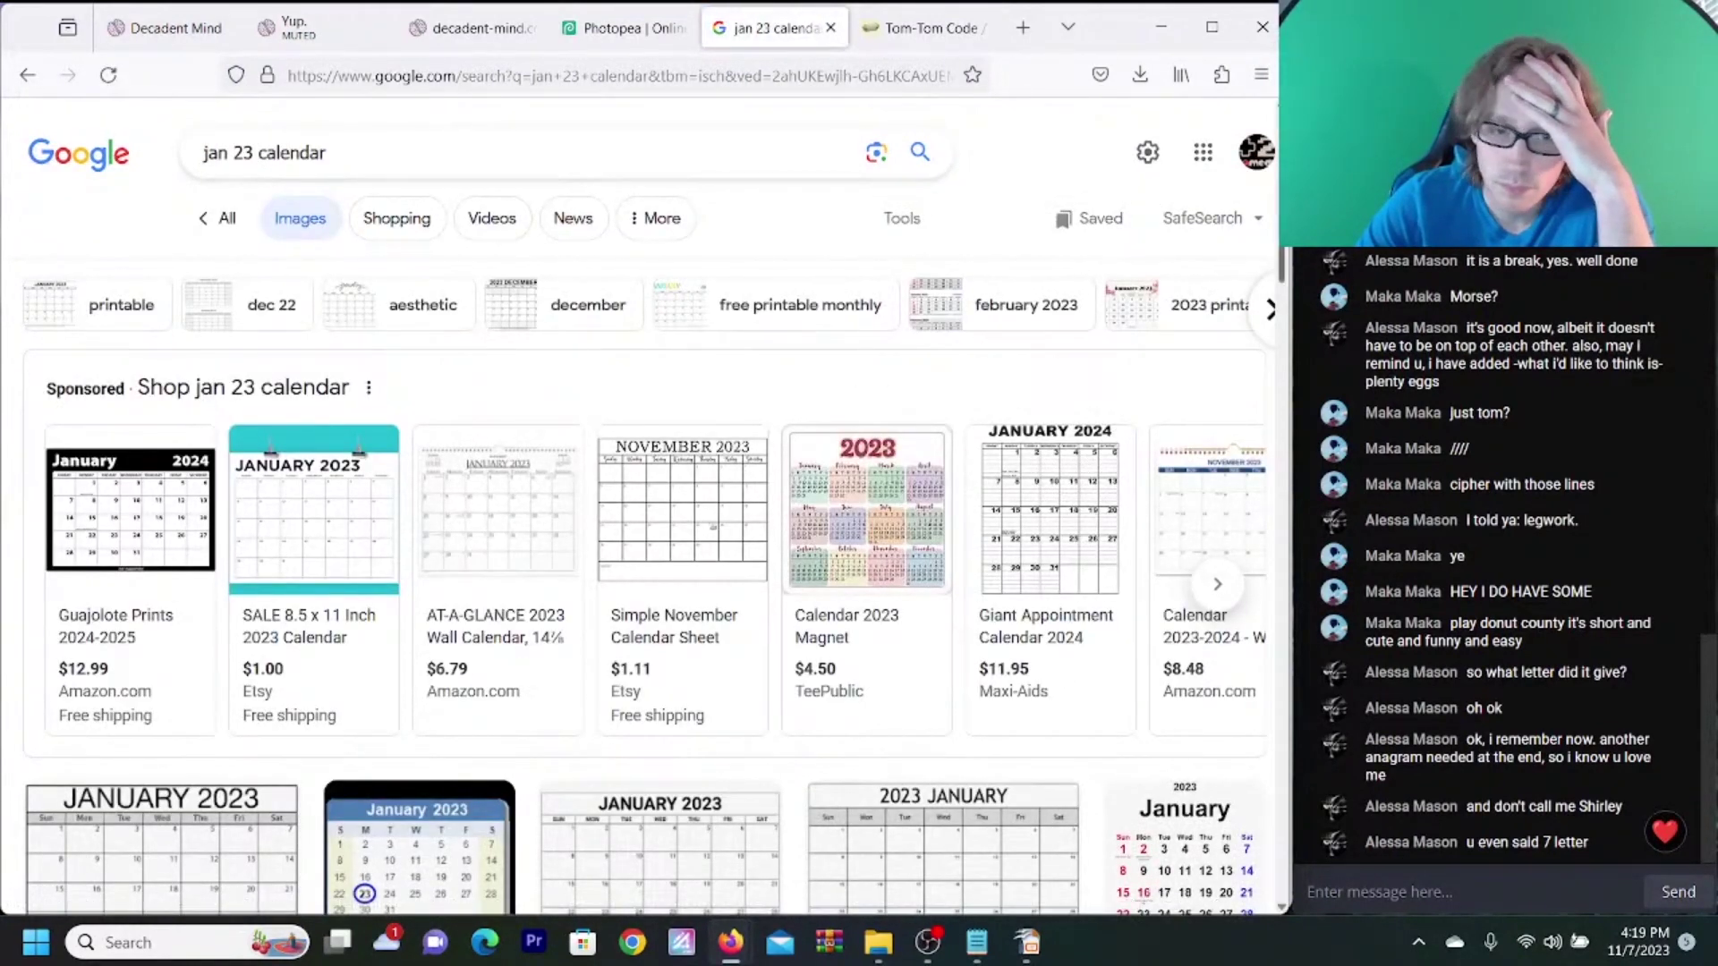
scroll(892, 649, down, 3)
click(890, 646)
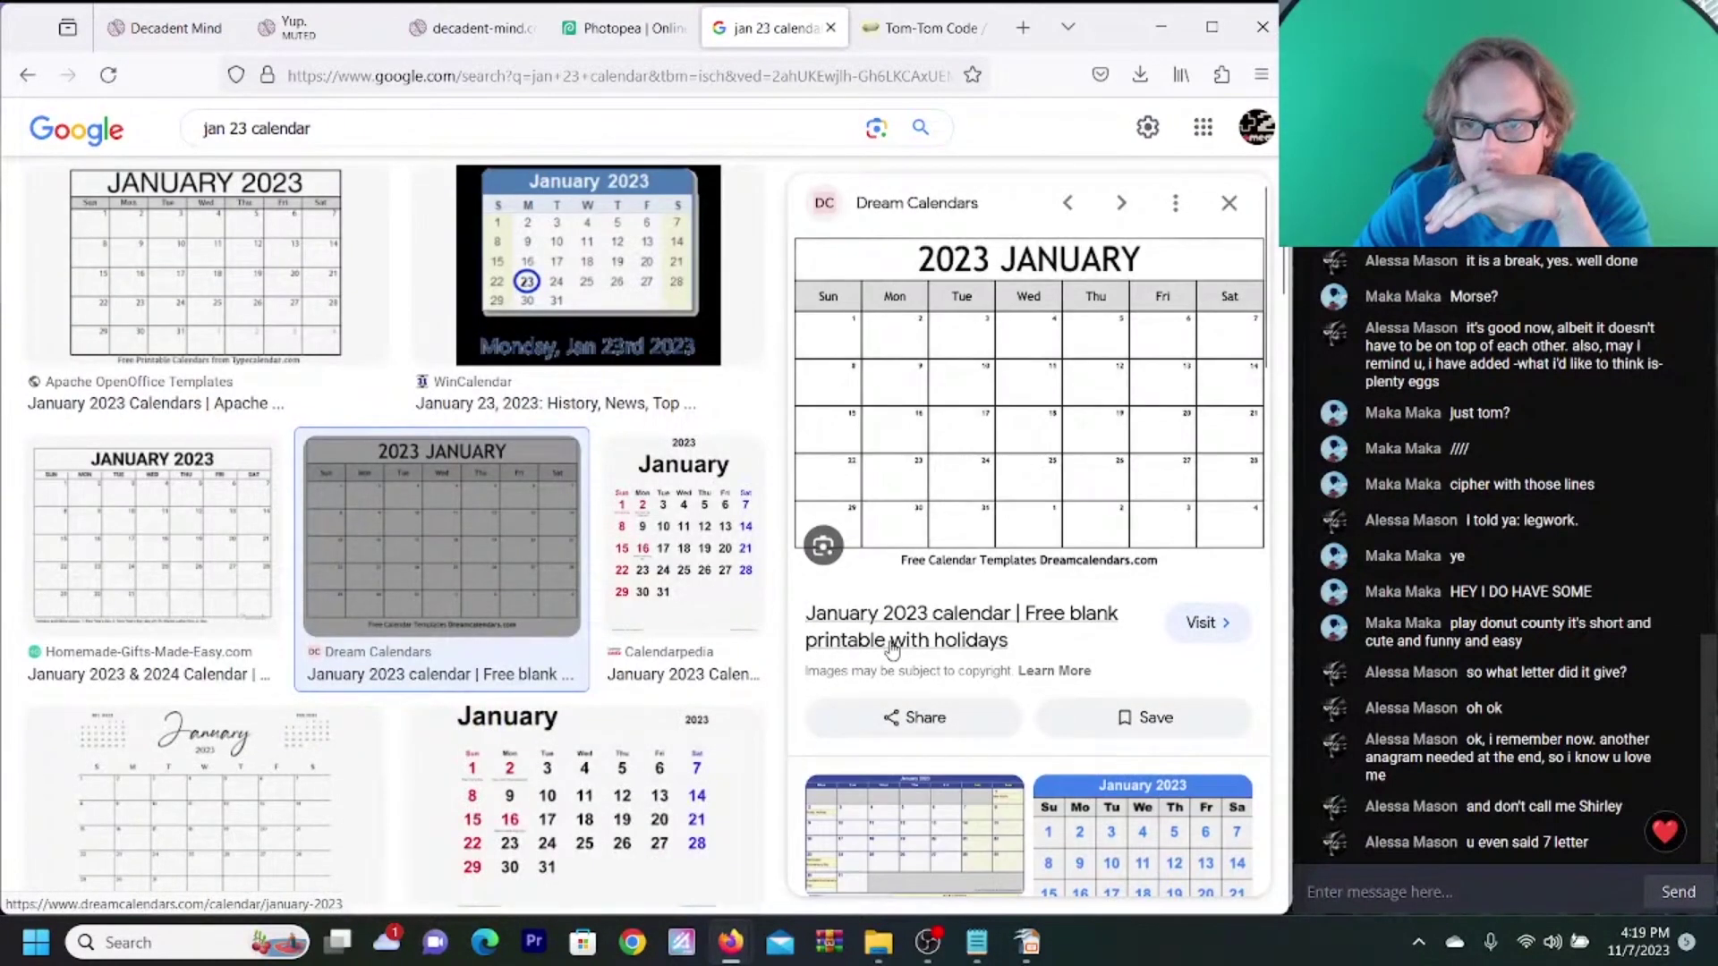
- Compare the Jan. '23 availability dates with the January 2023 calendar and consult the Tom Tom Code decoder
click(651, 34)
click(462, 35)
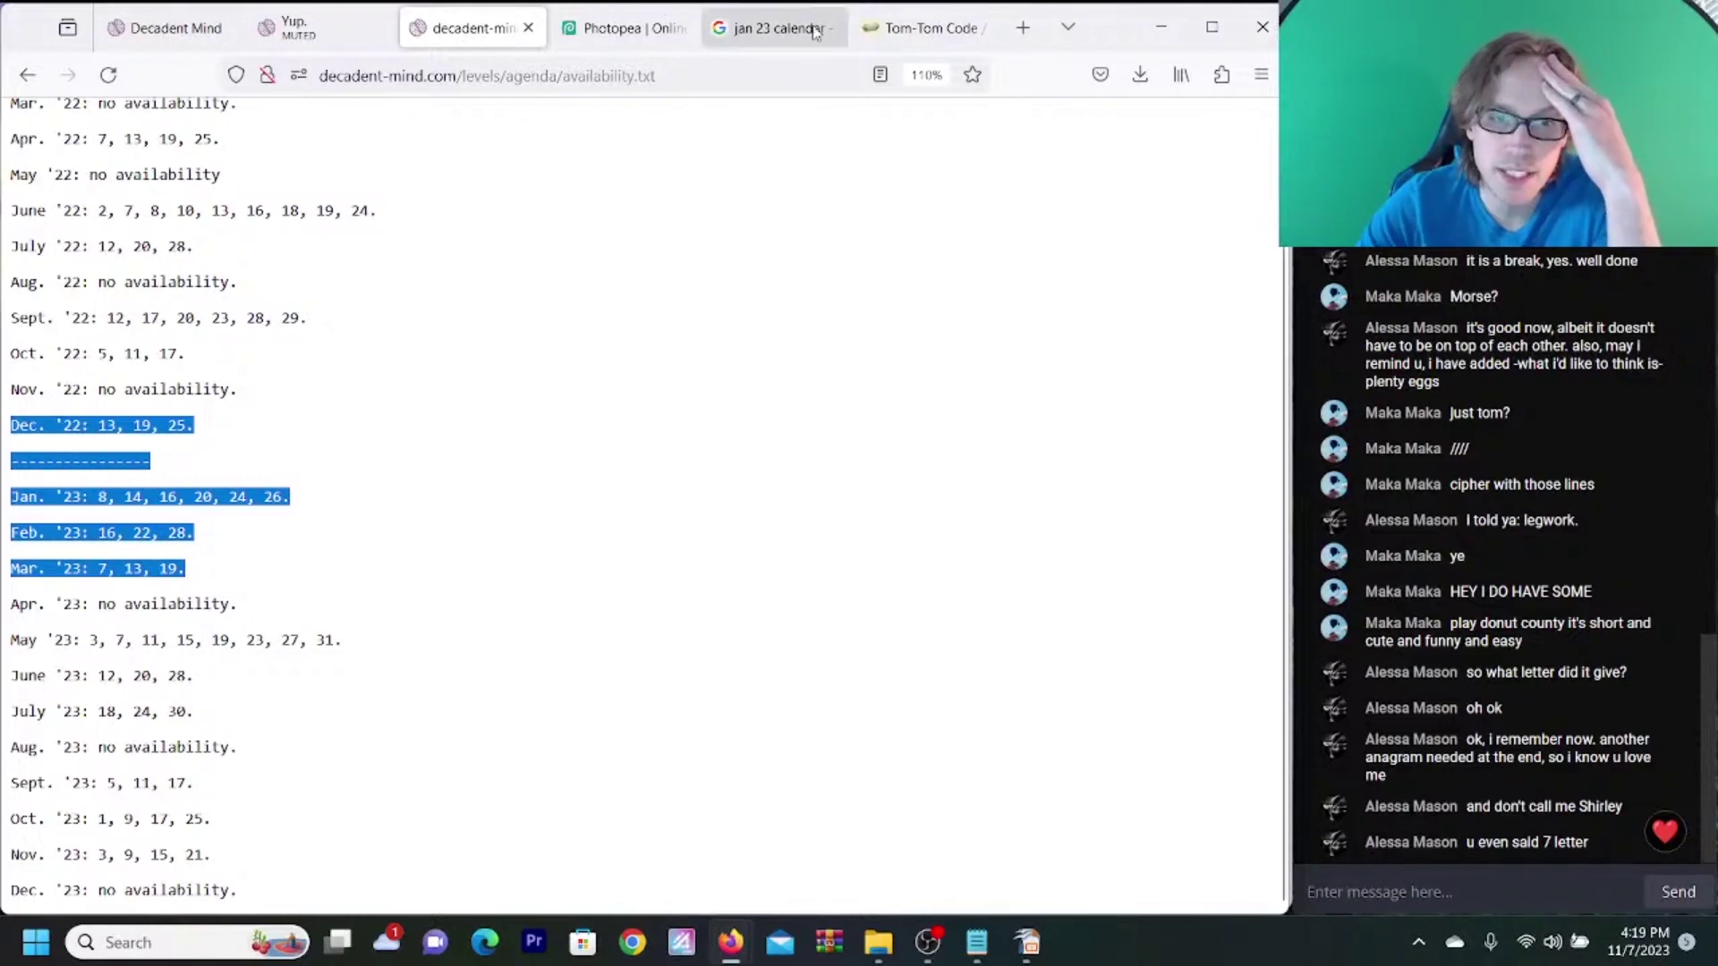
click(928, 36)
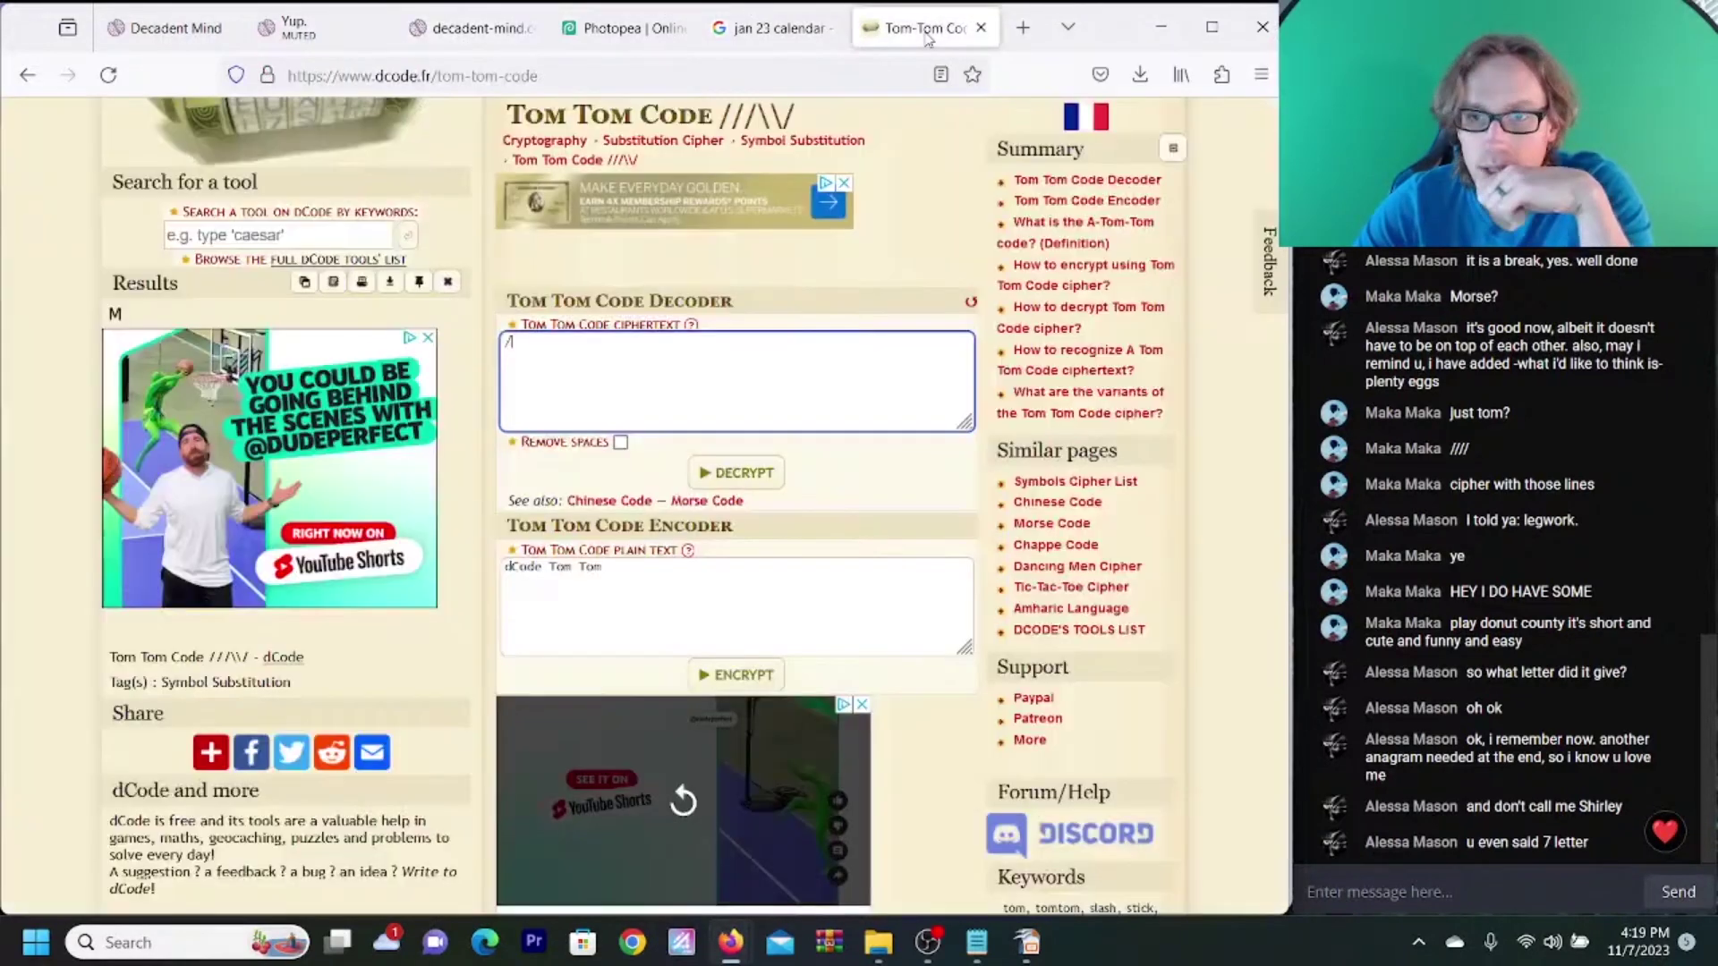
click(775, 28)
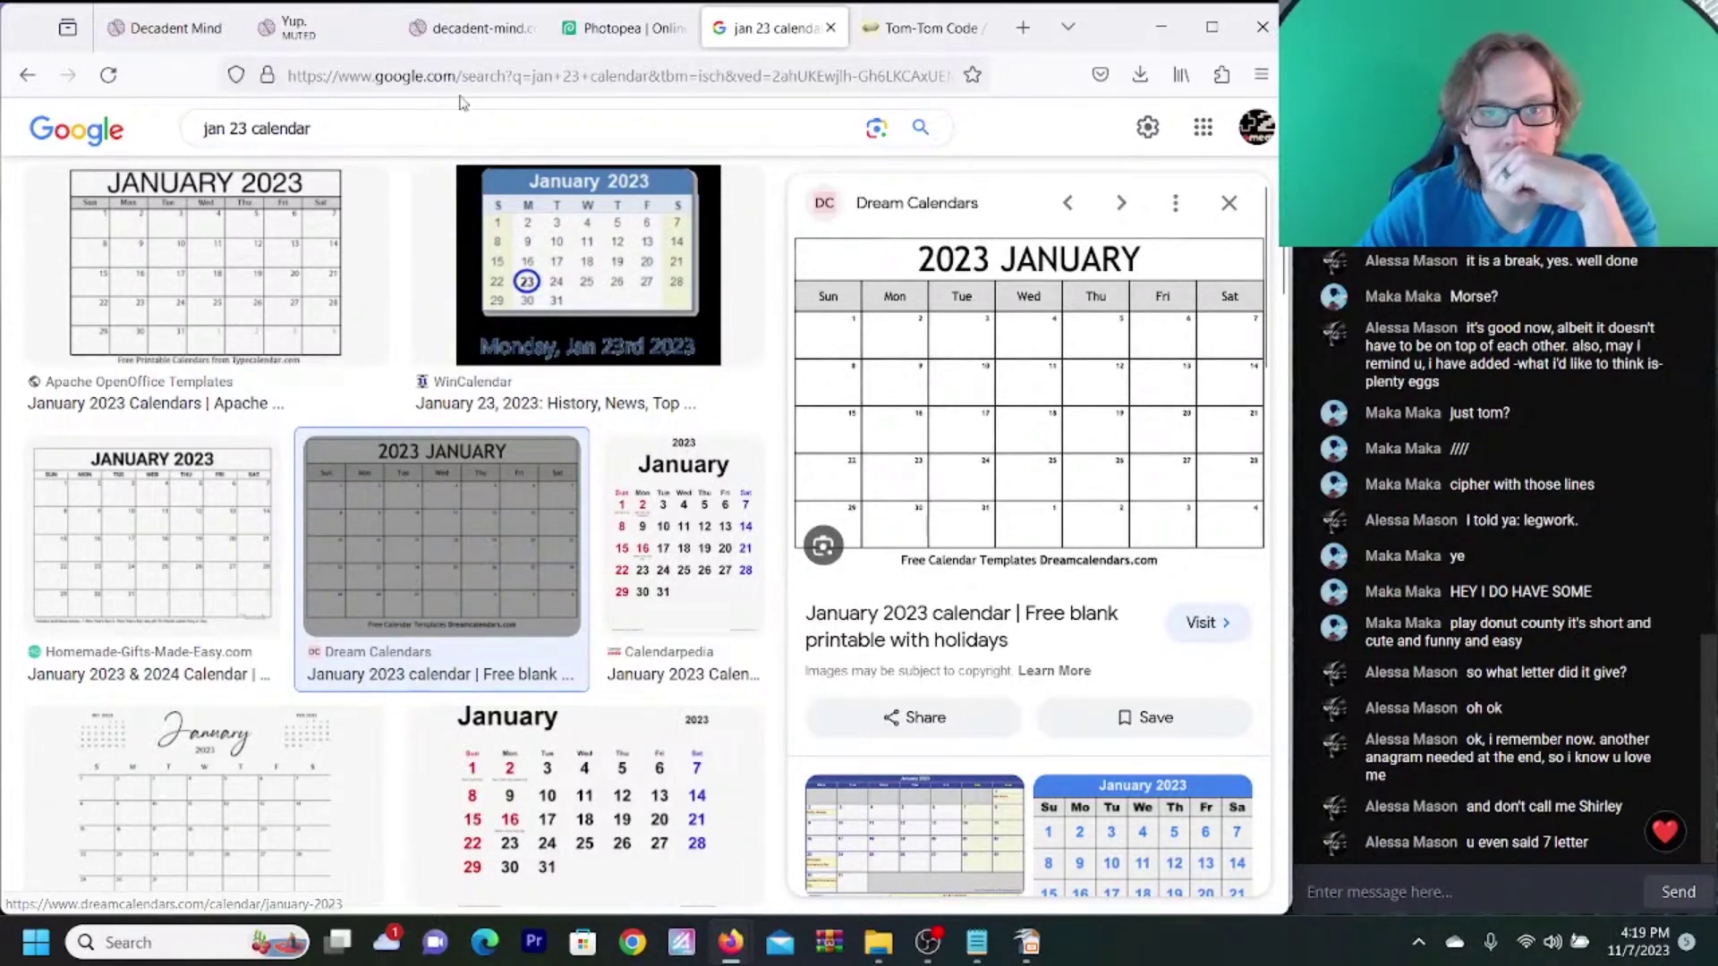
click(492, 38)
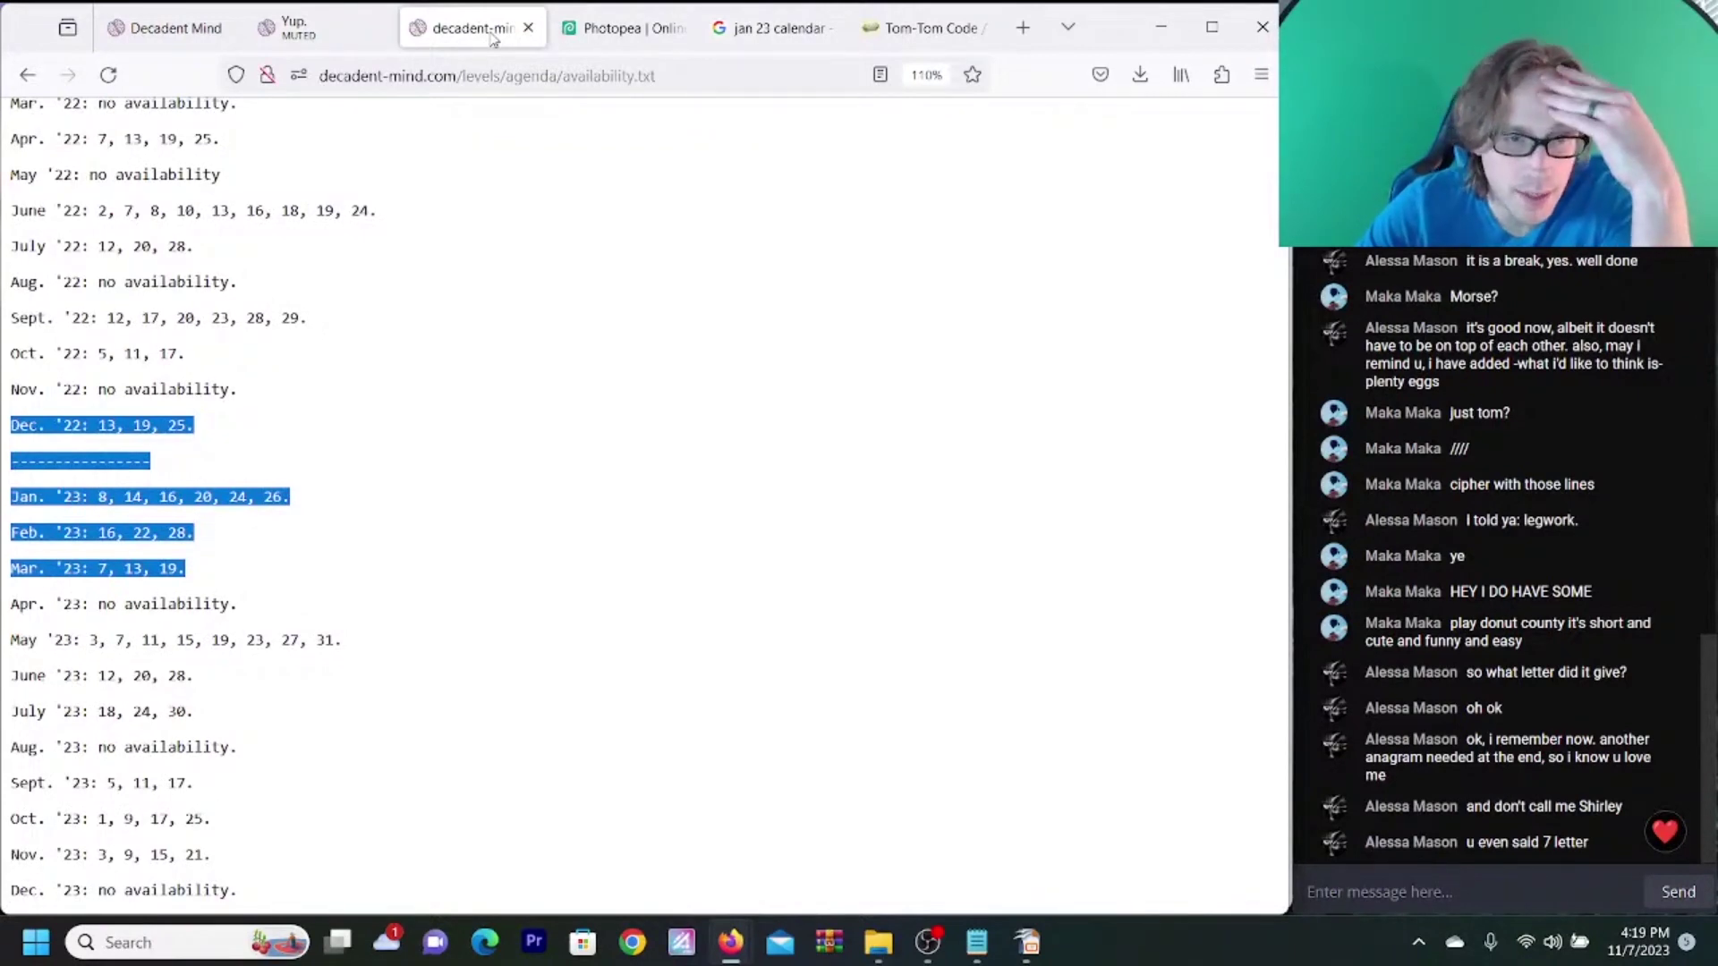
- Copy the Dream Calendars January 2023 image and paste it into the Photopea document over the September calendar
click(771, 38)
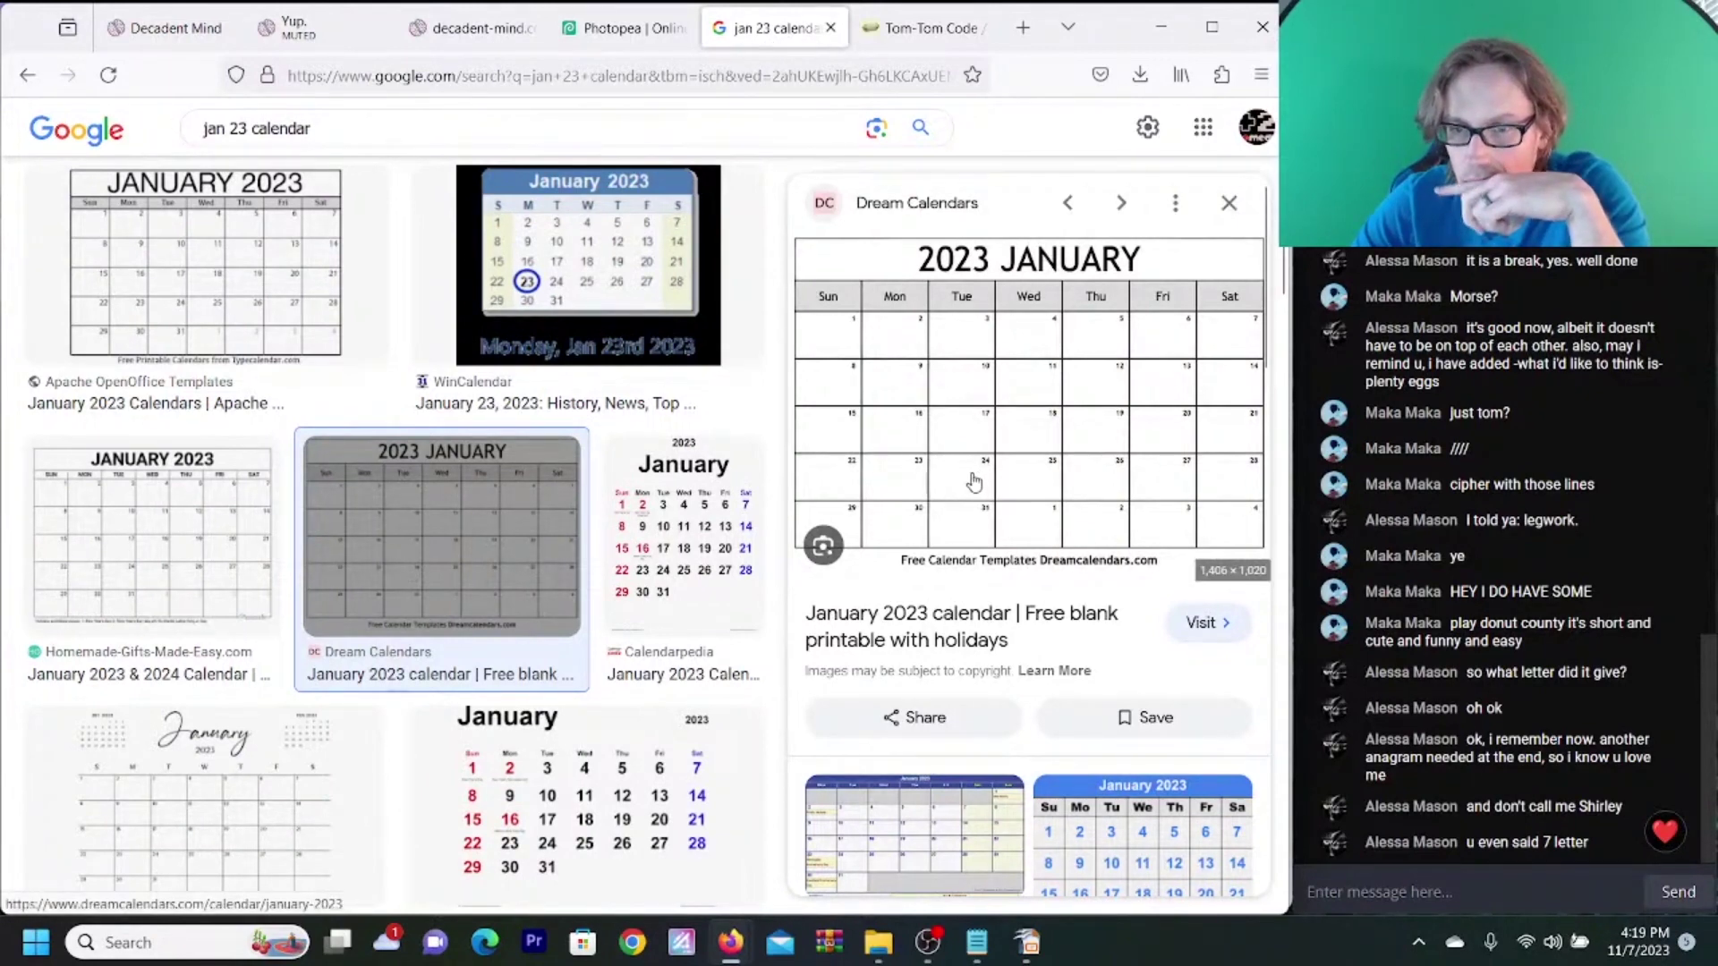
right_click(1032, 444)
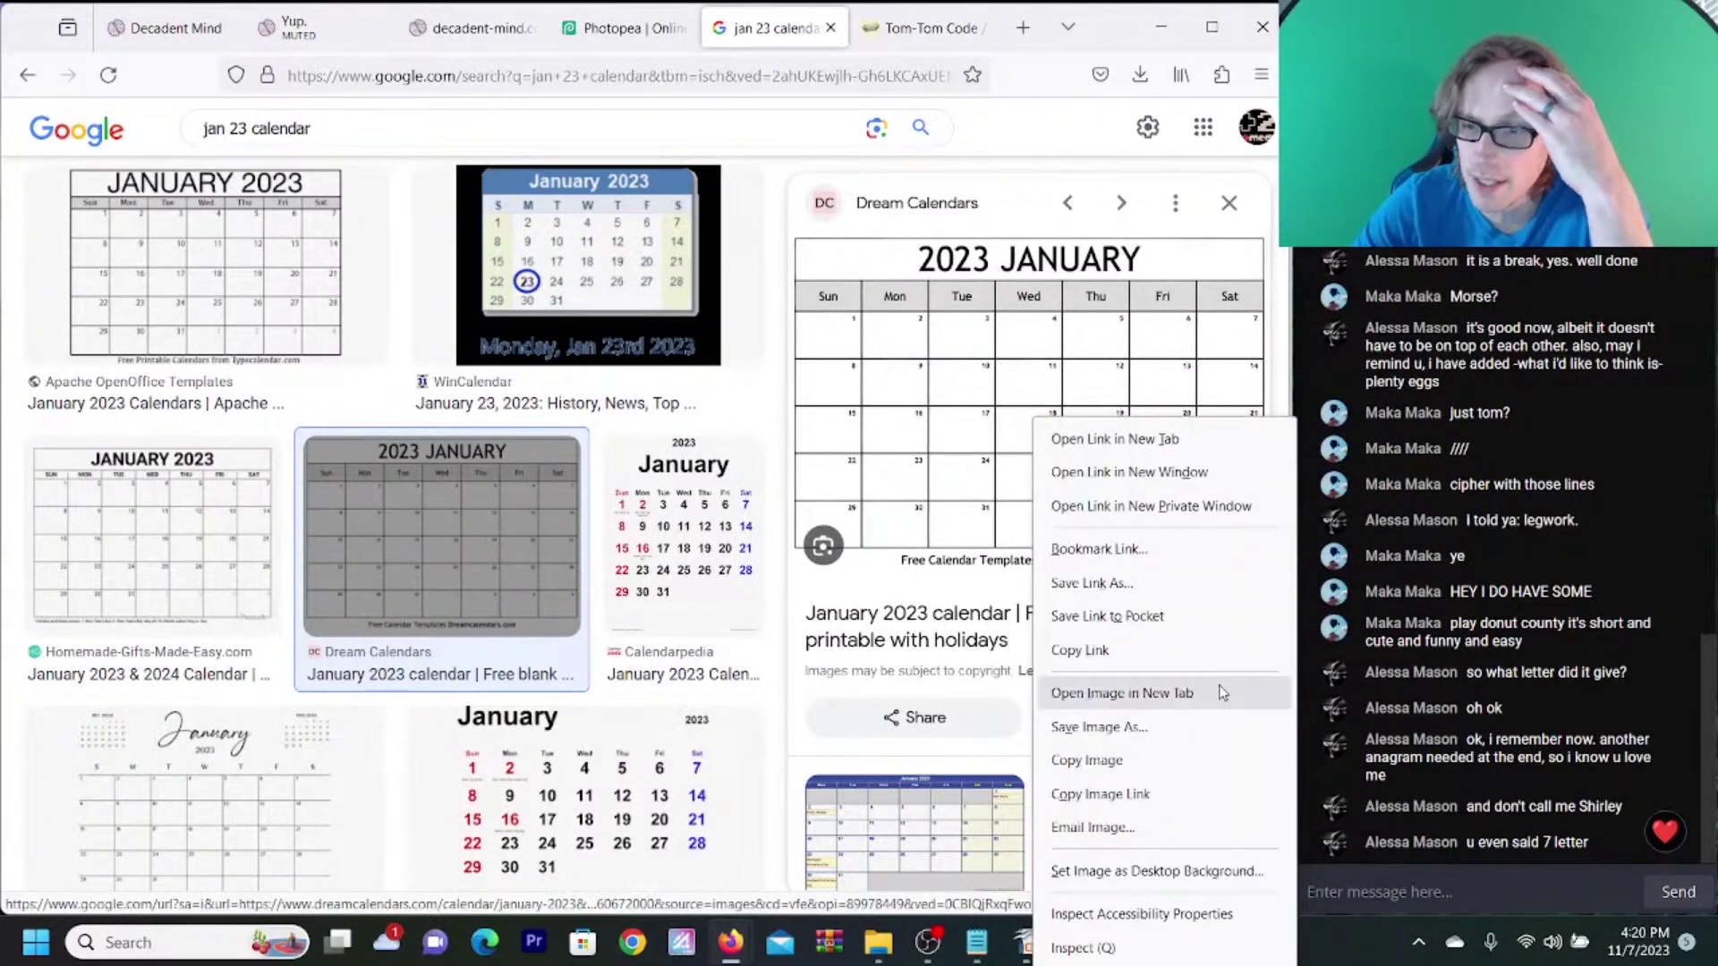
click(1158, 761)
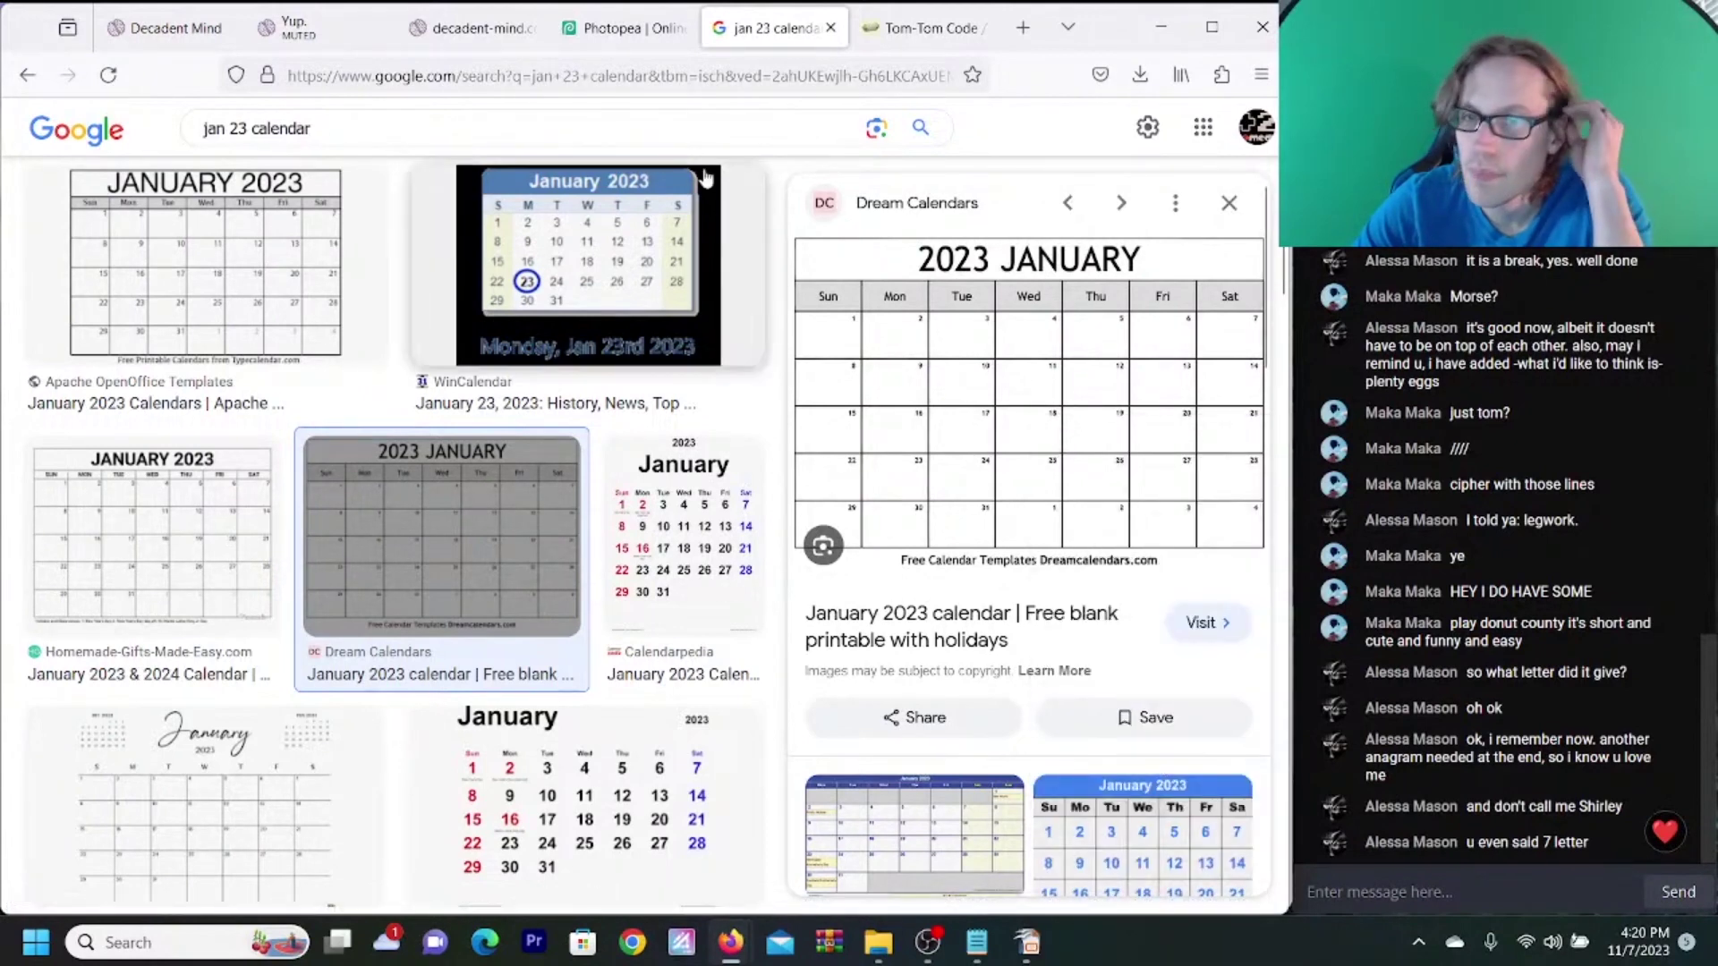
click(624, 36)
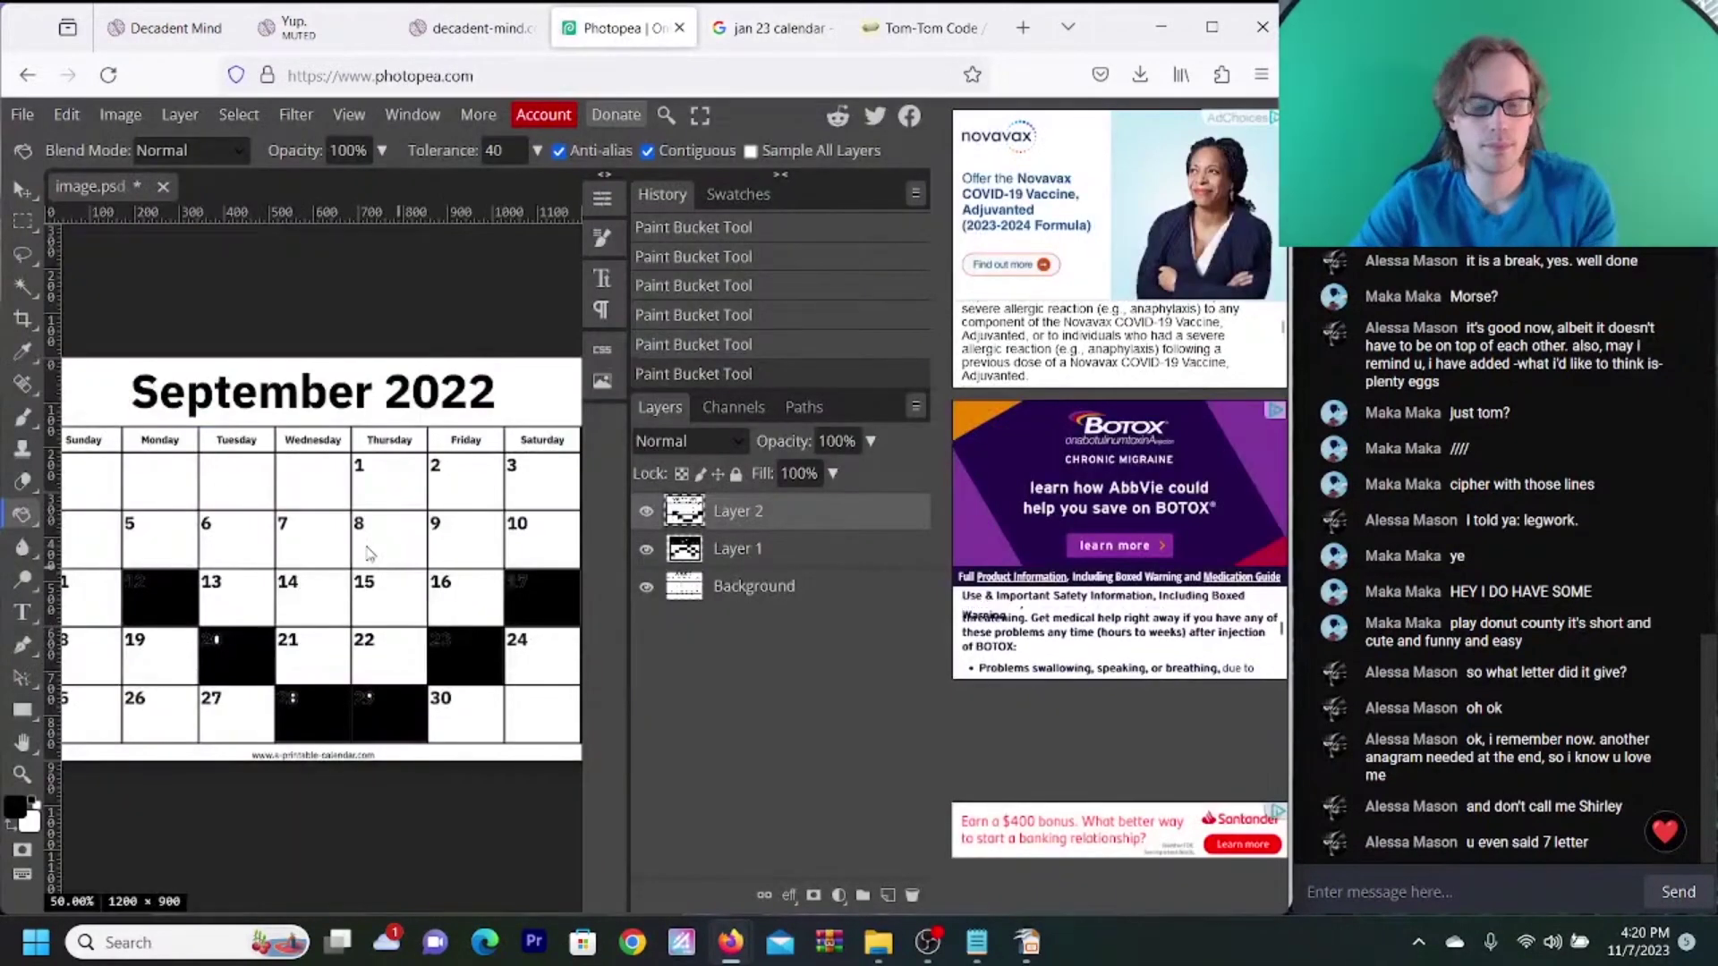
key(ctrl+v)
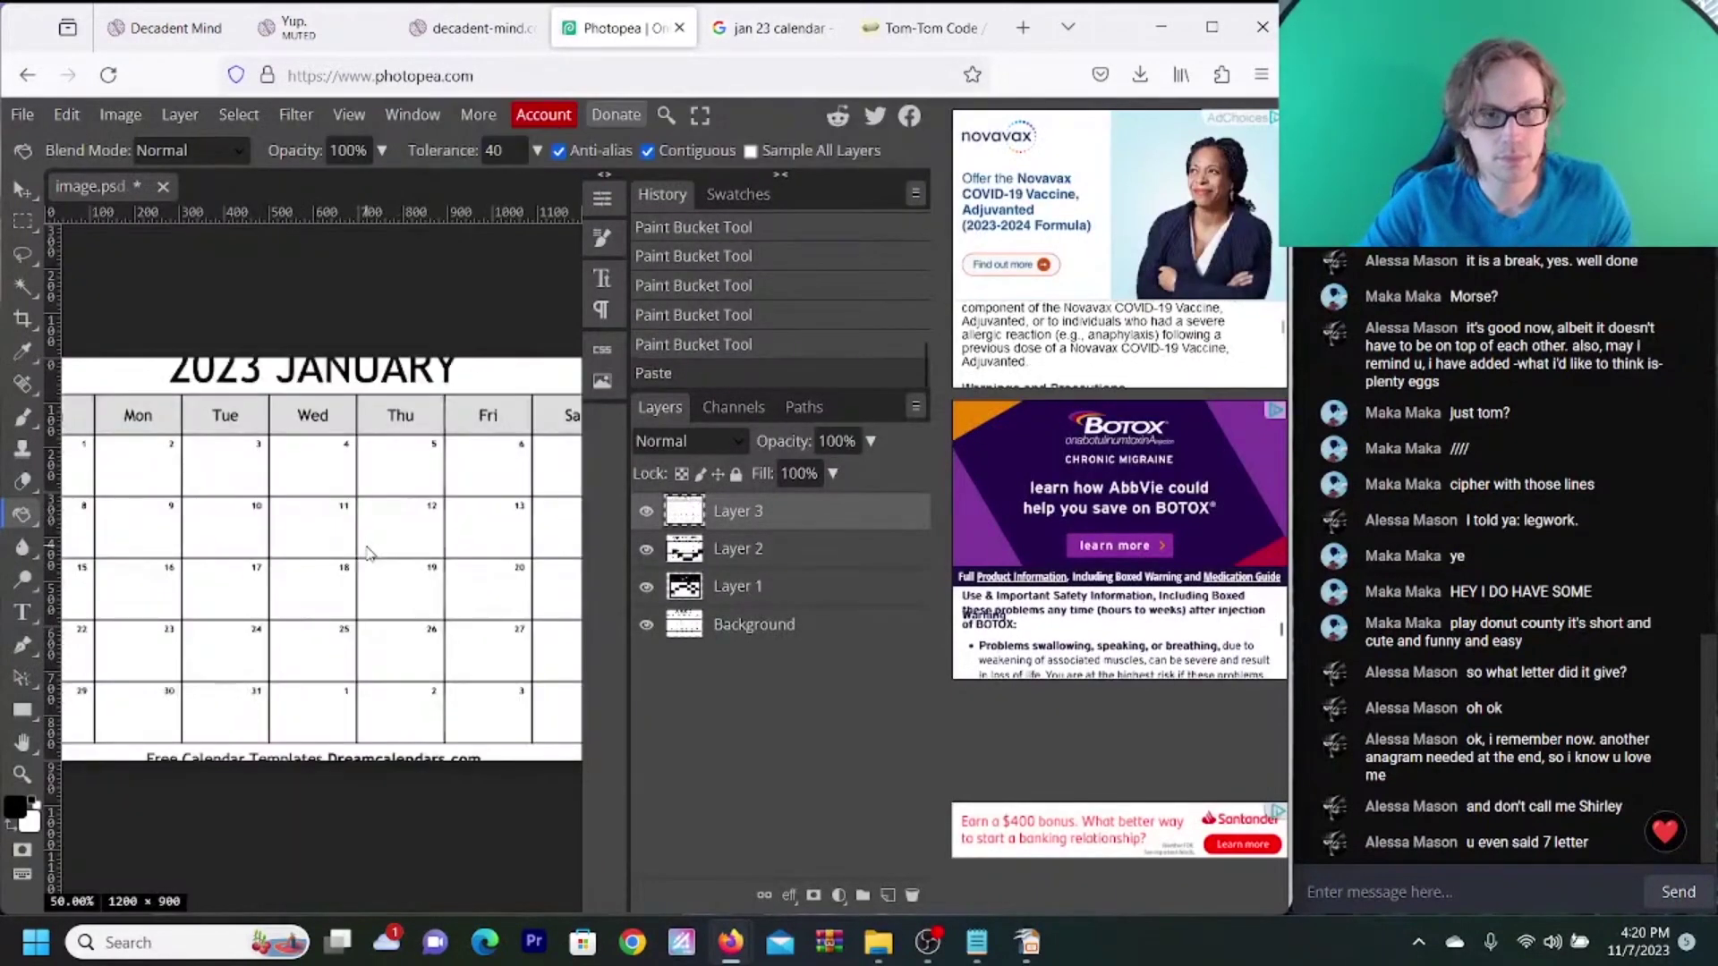
- Fill the January 2023 calendar cells for the Jan. '23 availability dates 8, 14, 16, 20, 24 and 26 with black
click(493, 34)
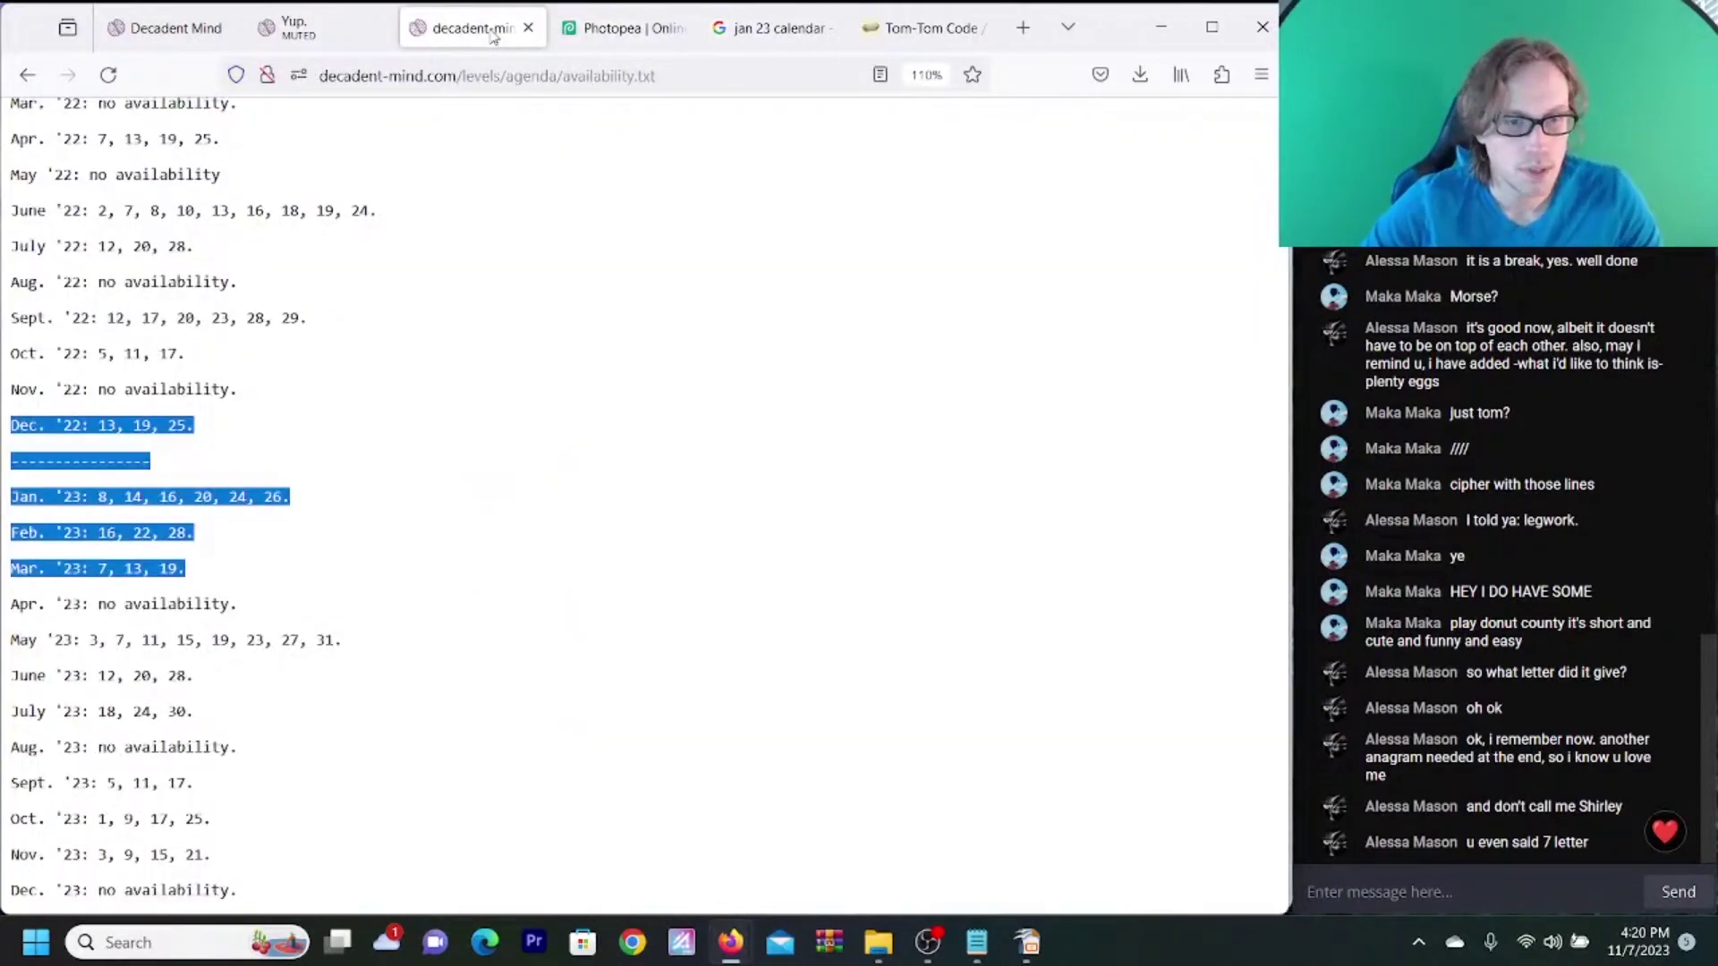
click(591, 34)
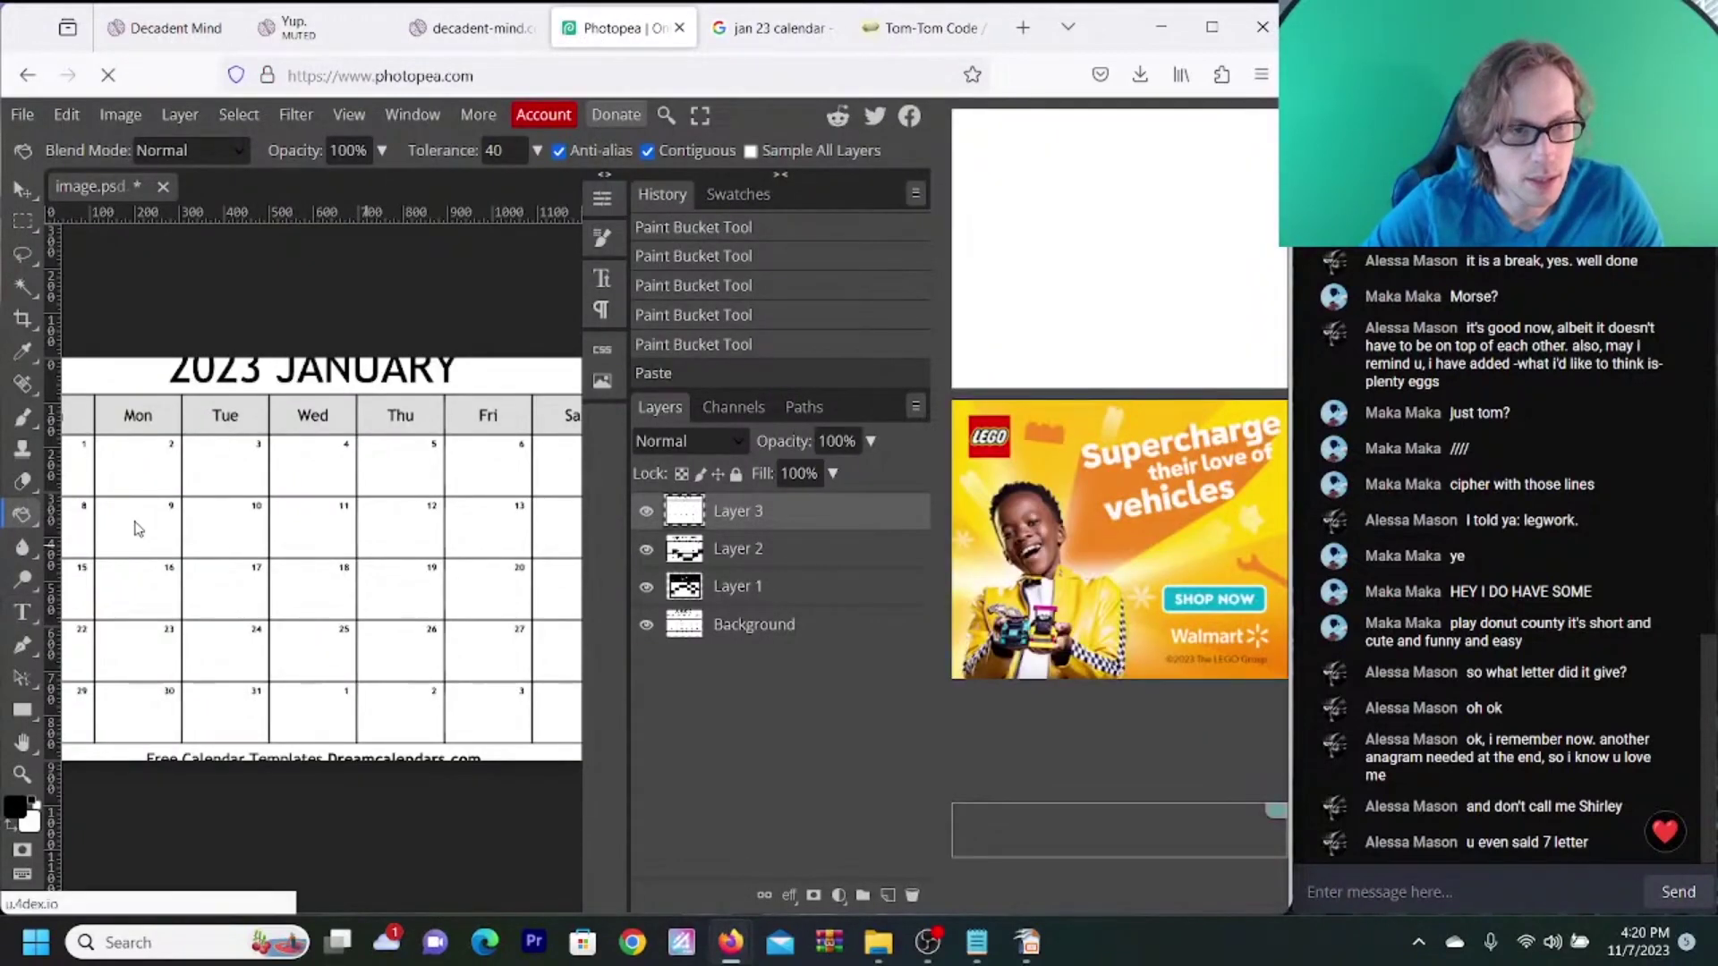
click(82, 543)
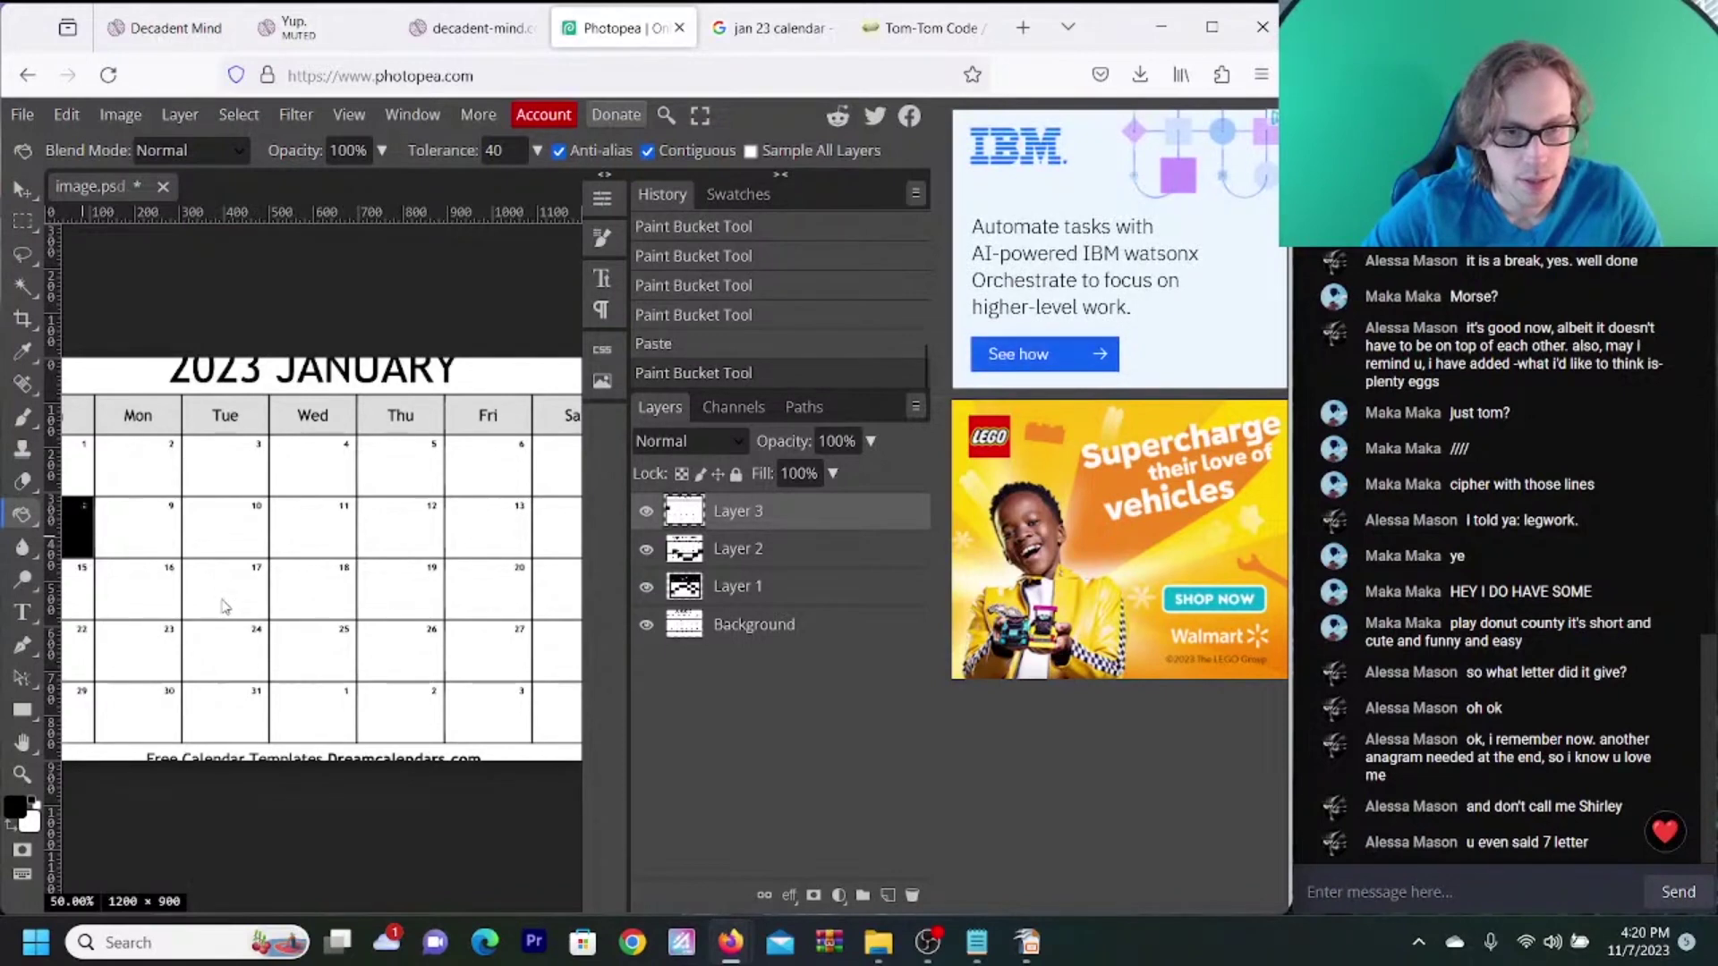
click(554, 547)
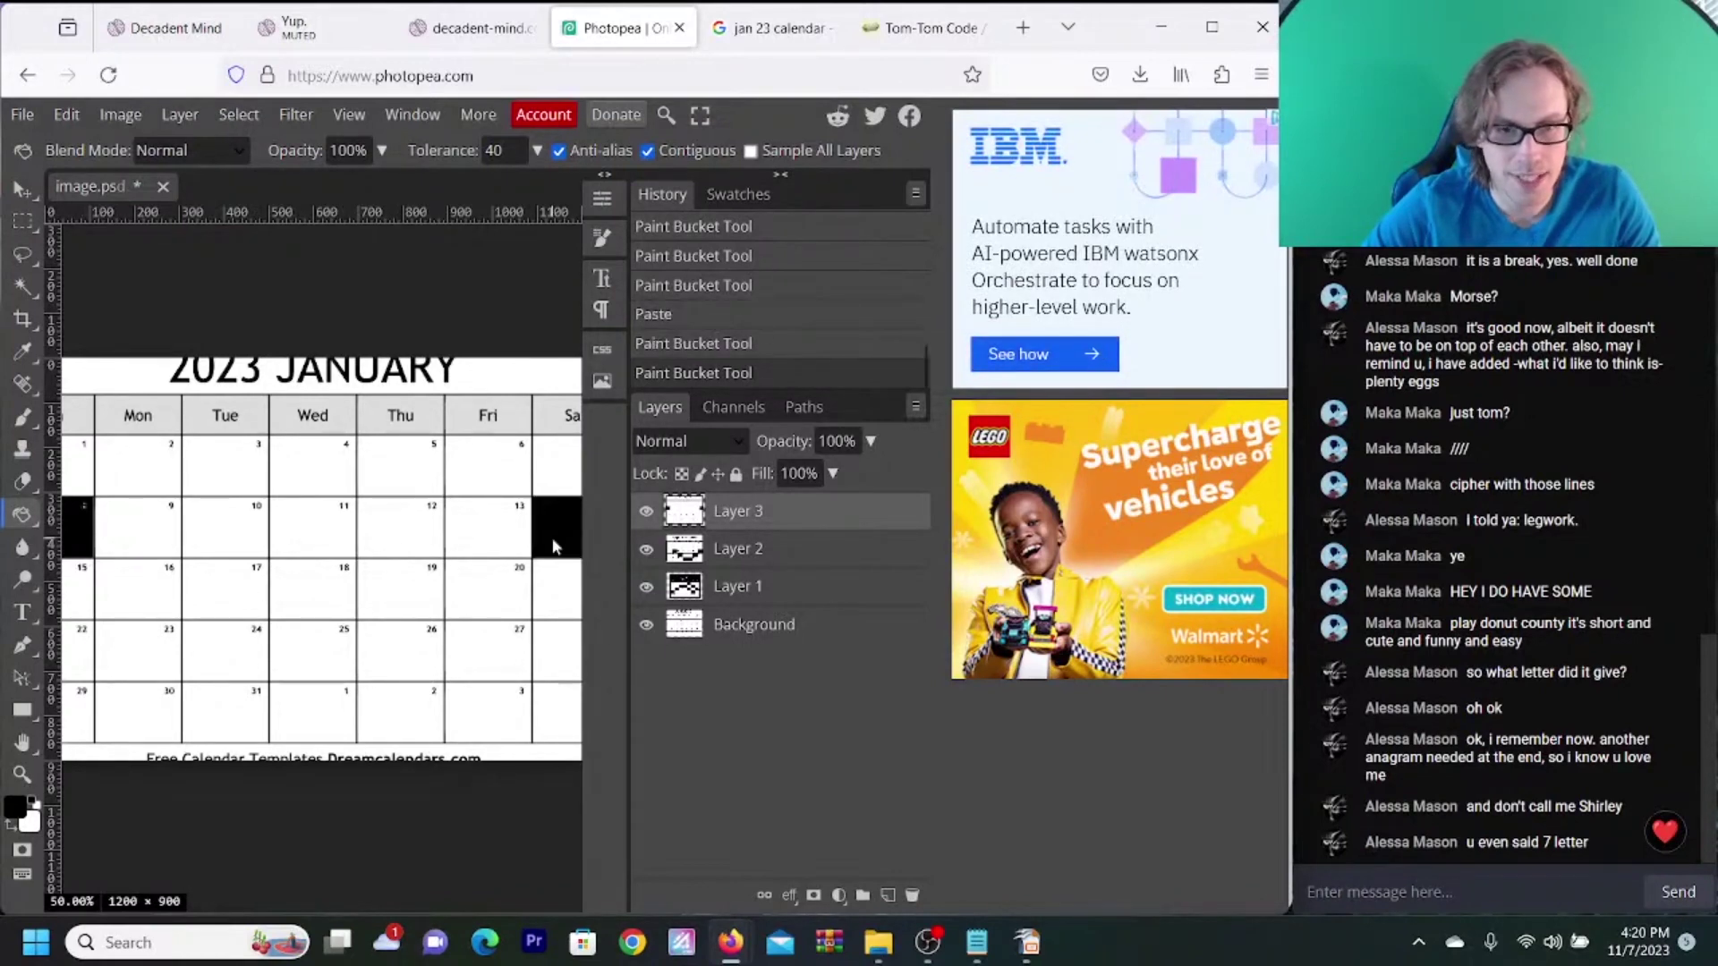
click(165, 596)
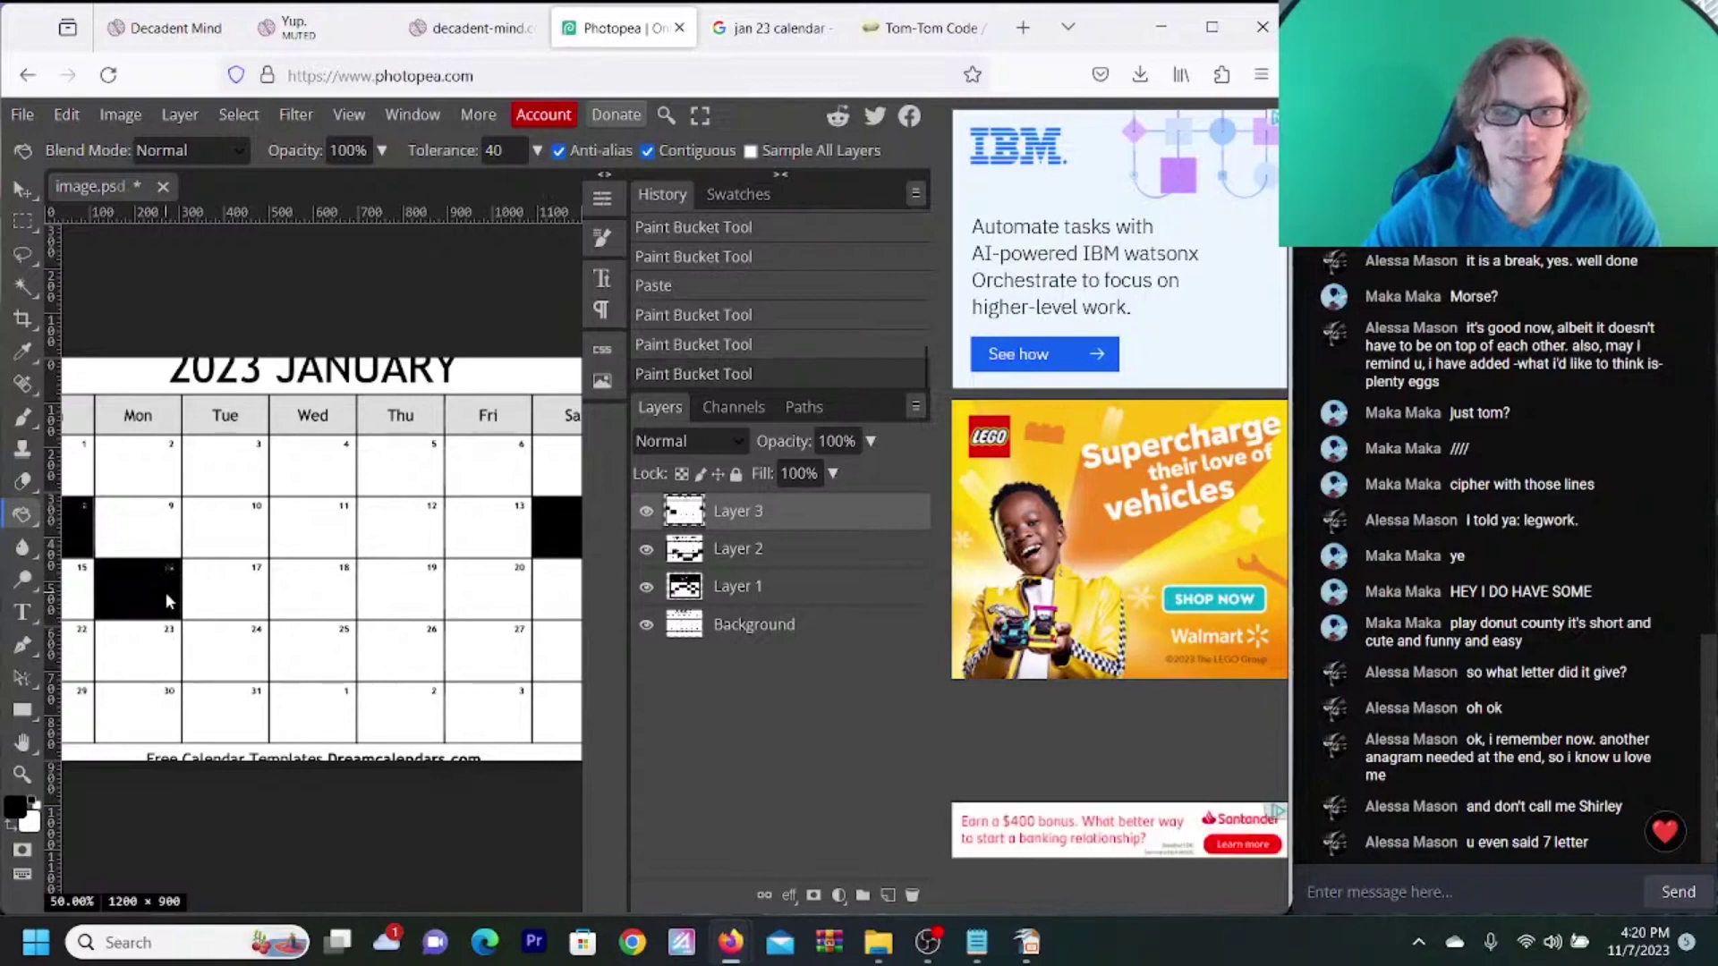
click(506, 40)
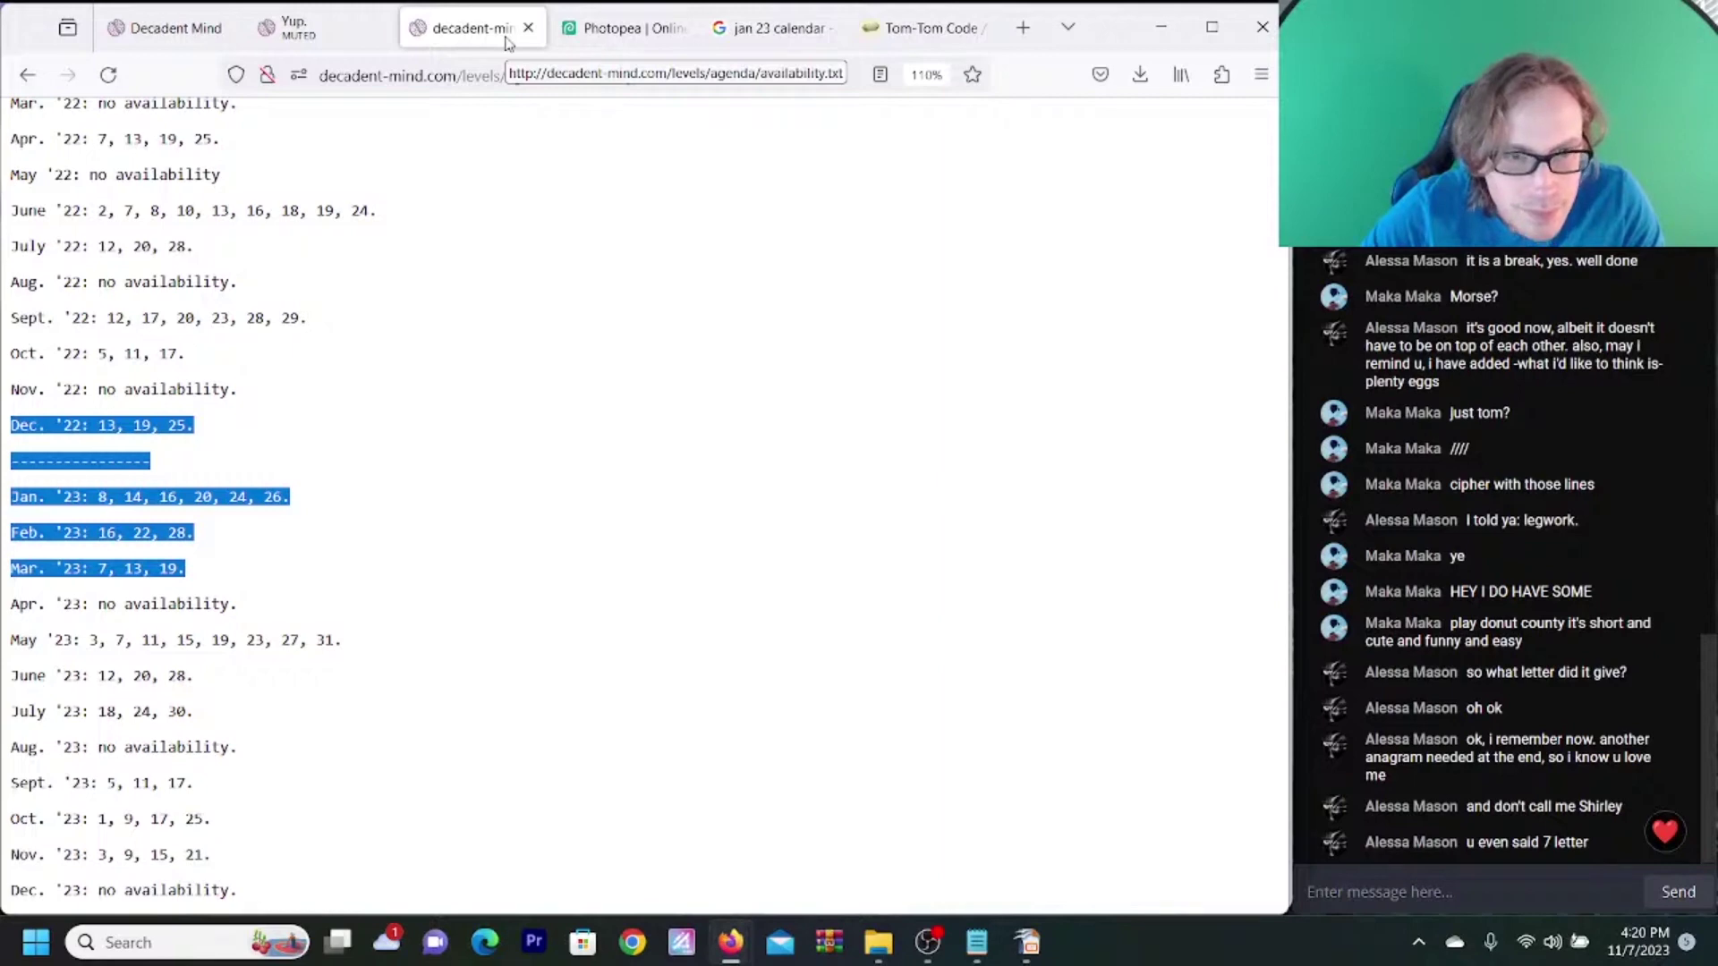
click(597, 40)
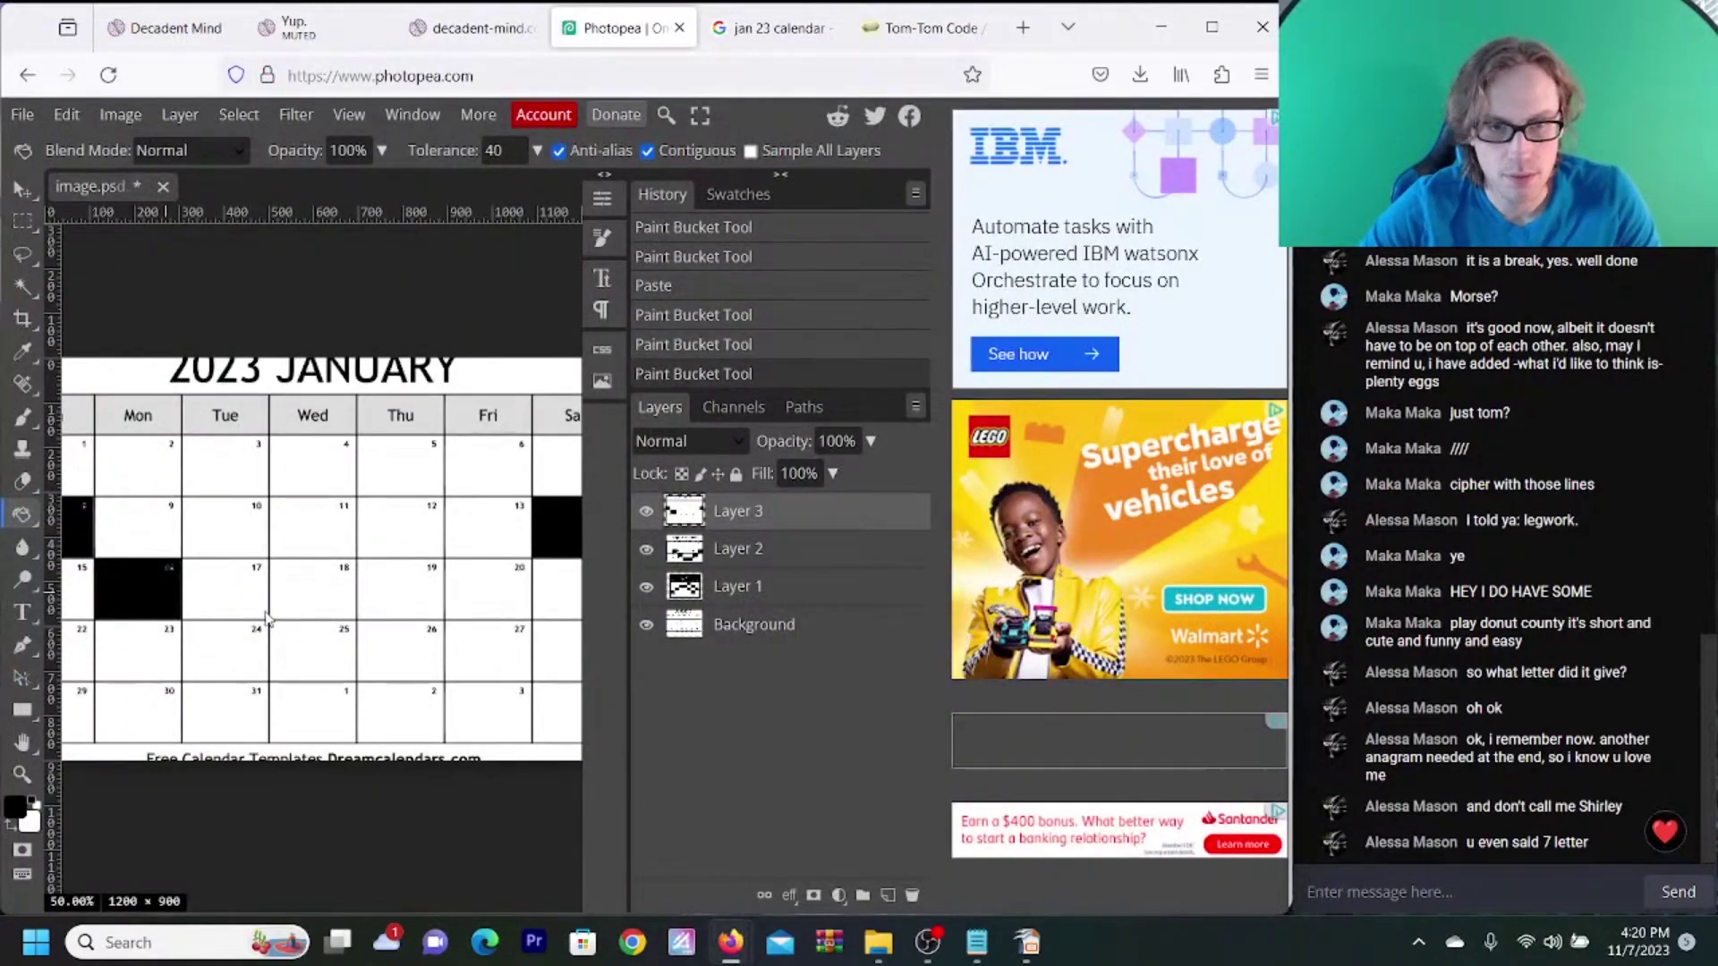
click(481, 597)
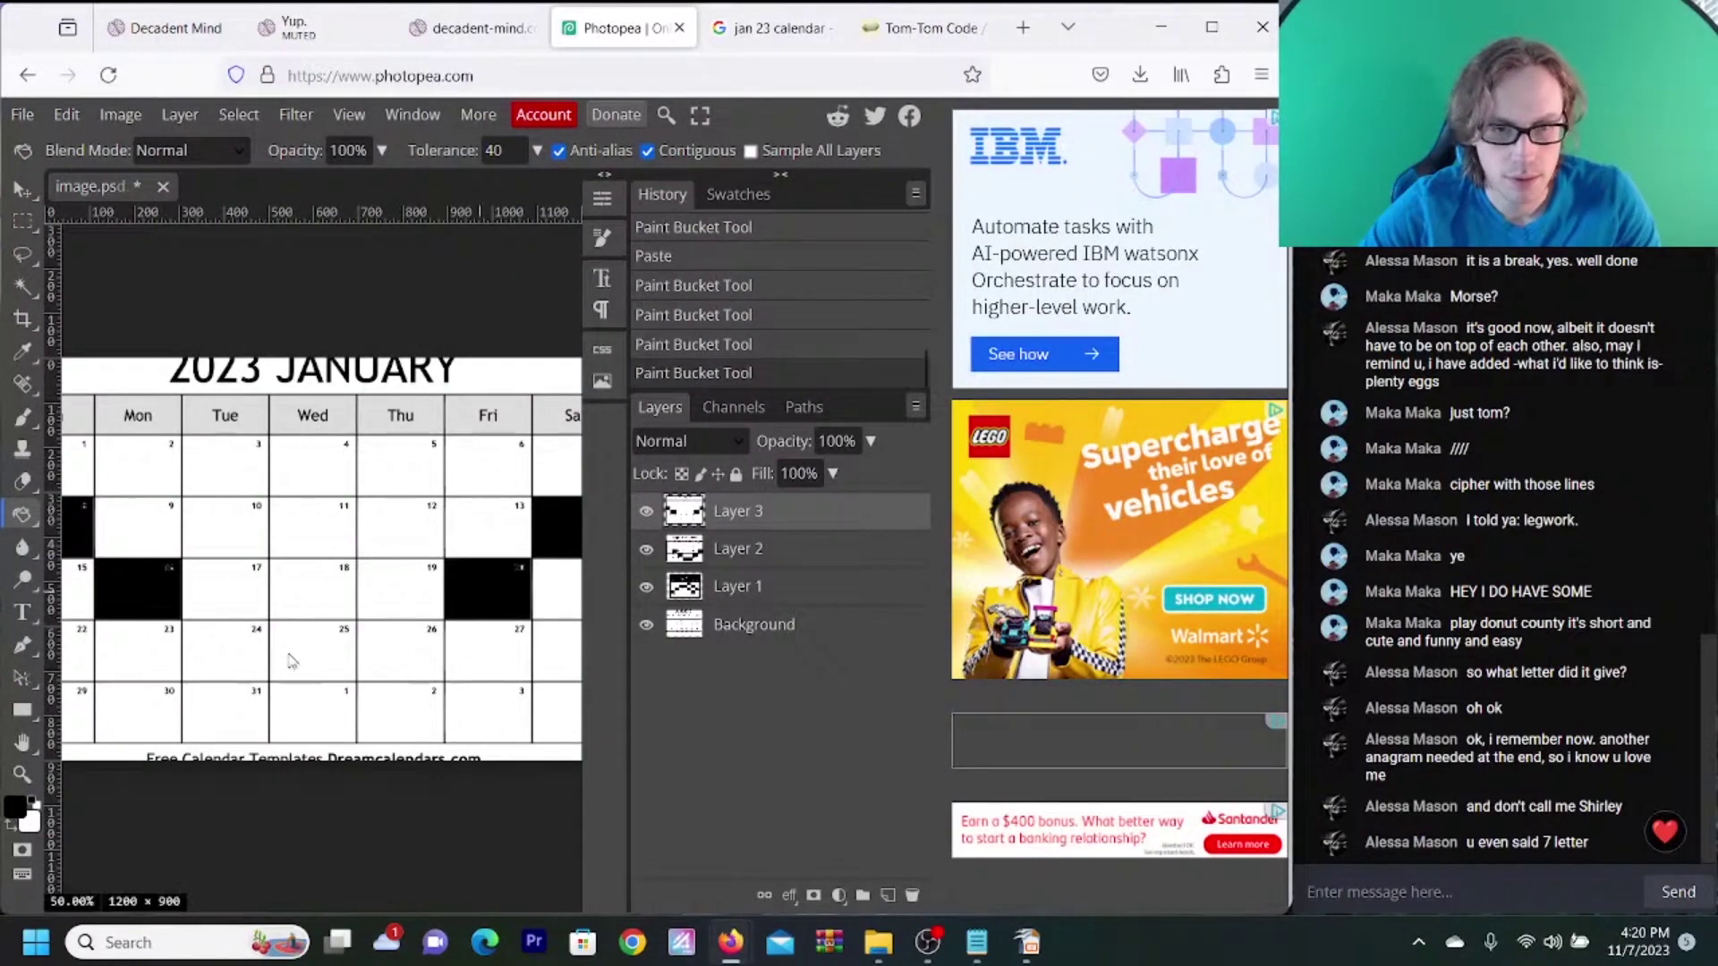
click(259, 655)
click(409, 662)
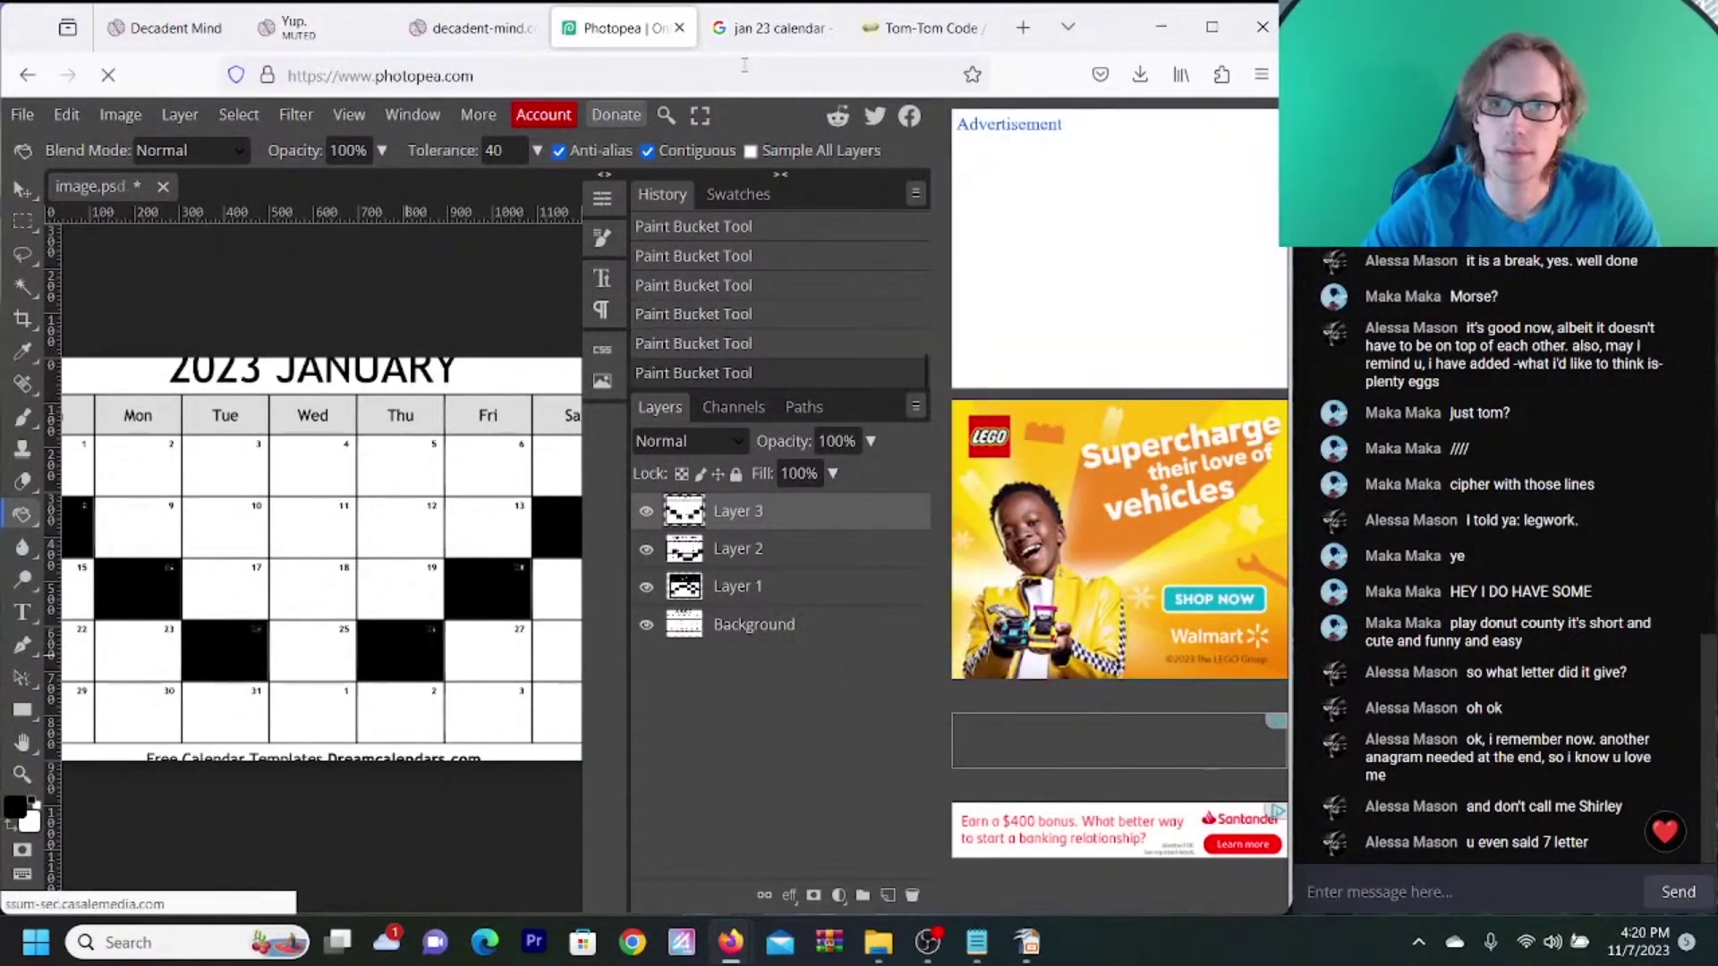
- Add the January pattern \/ to the Tom Tom Code ciphertext, making it /\/, and check the Feb. '23 availability dates
click(899, 36)
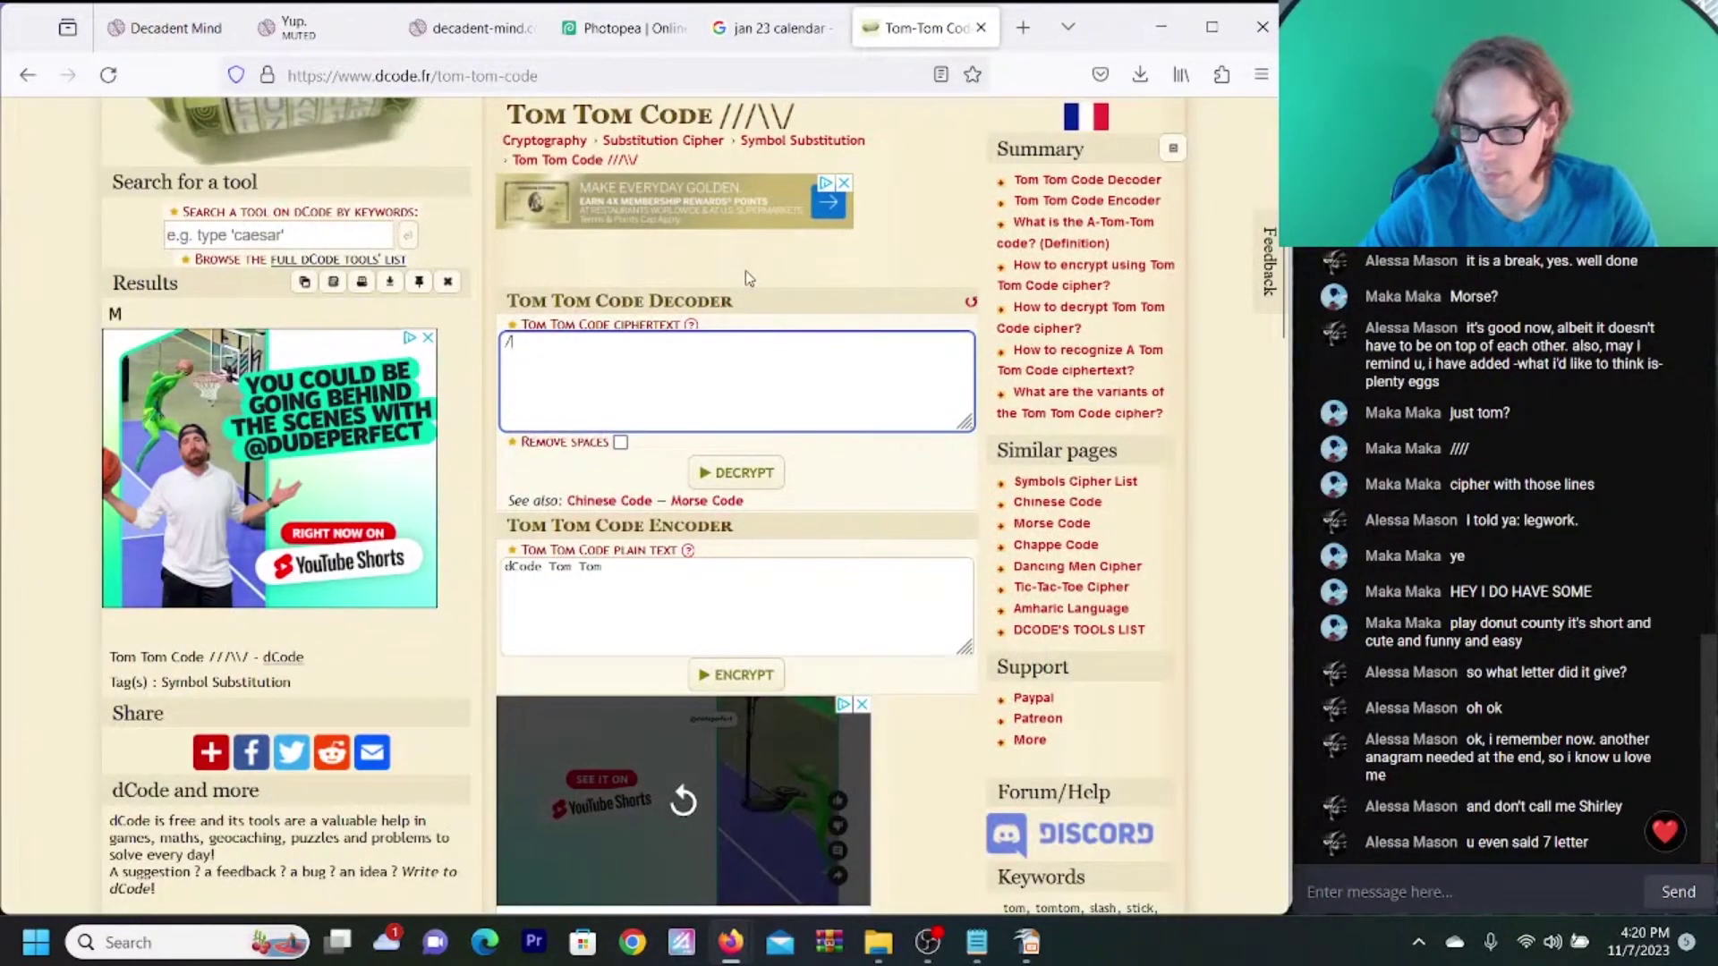
text(/)
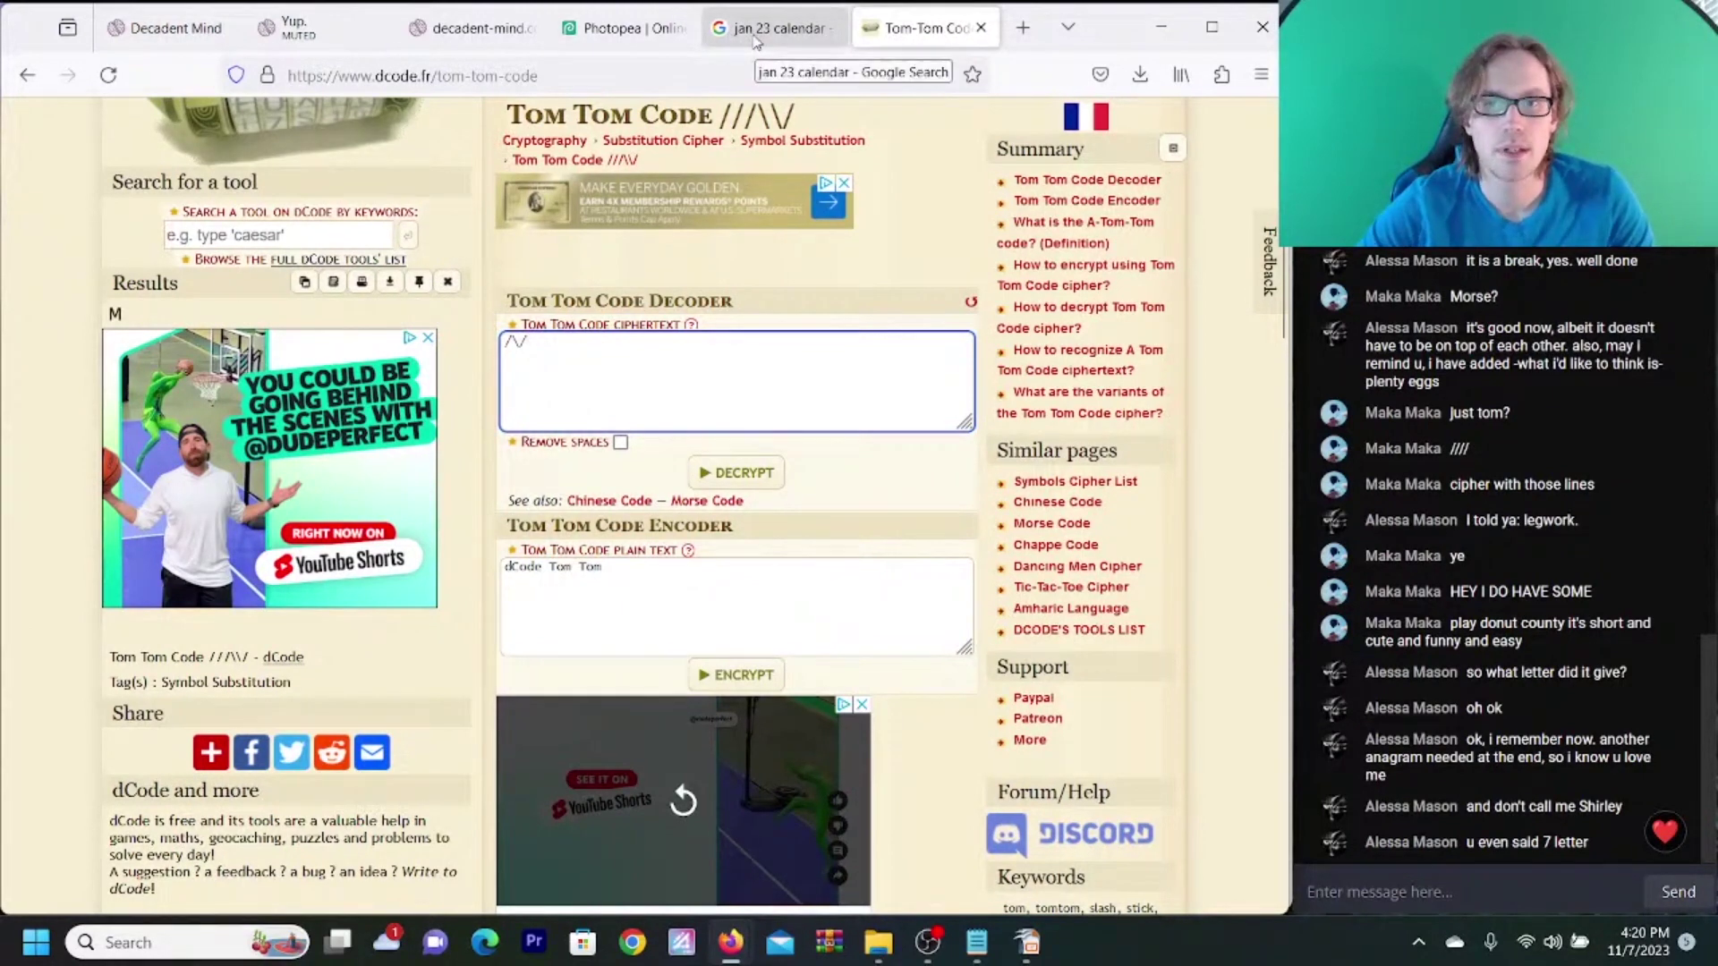
click(463, 26)
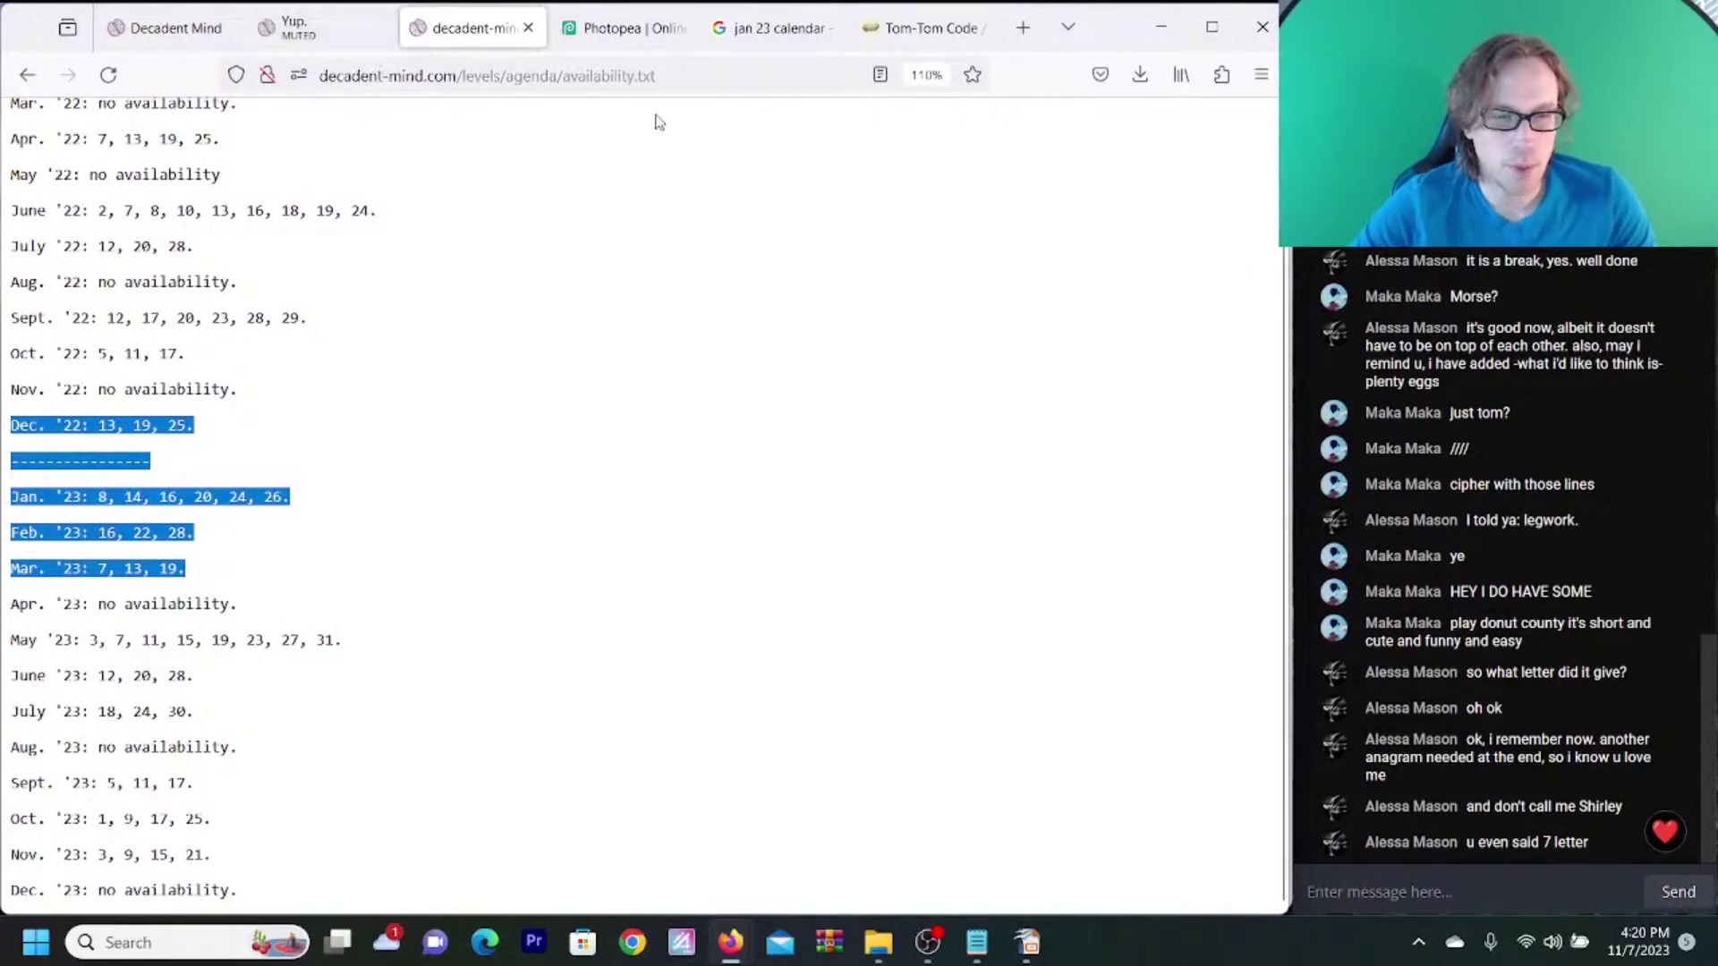
- Search Google Images for "feb 23 calendar" and preview the 123Calendars.com February 2023 calendar
click(754, 32)
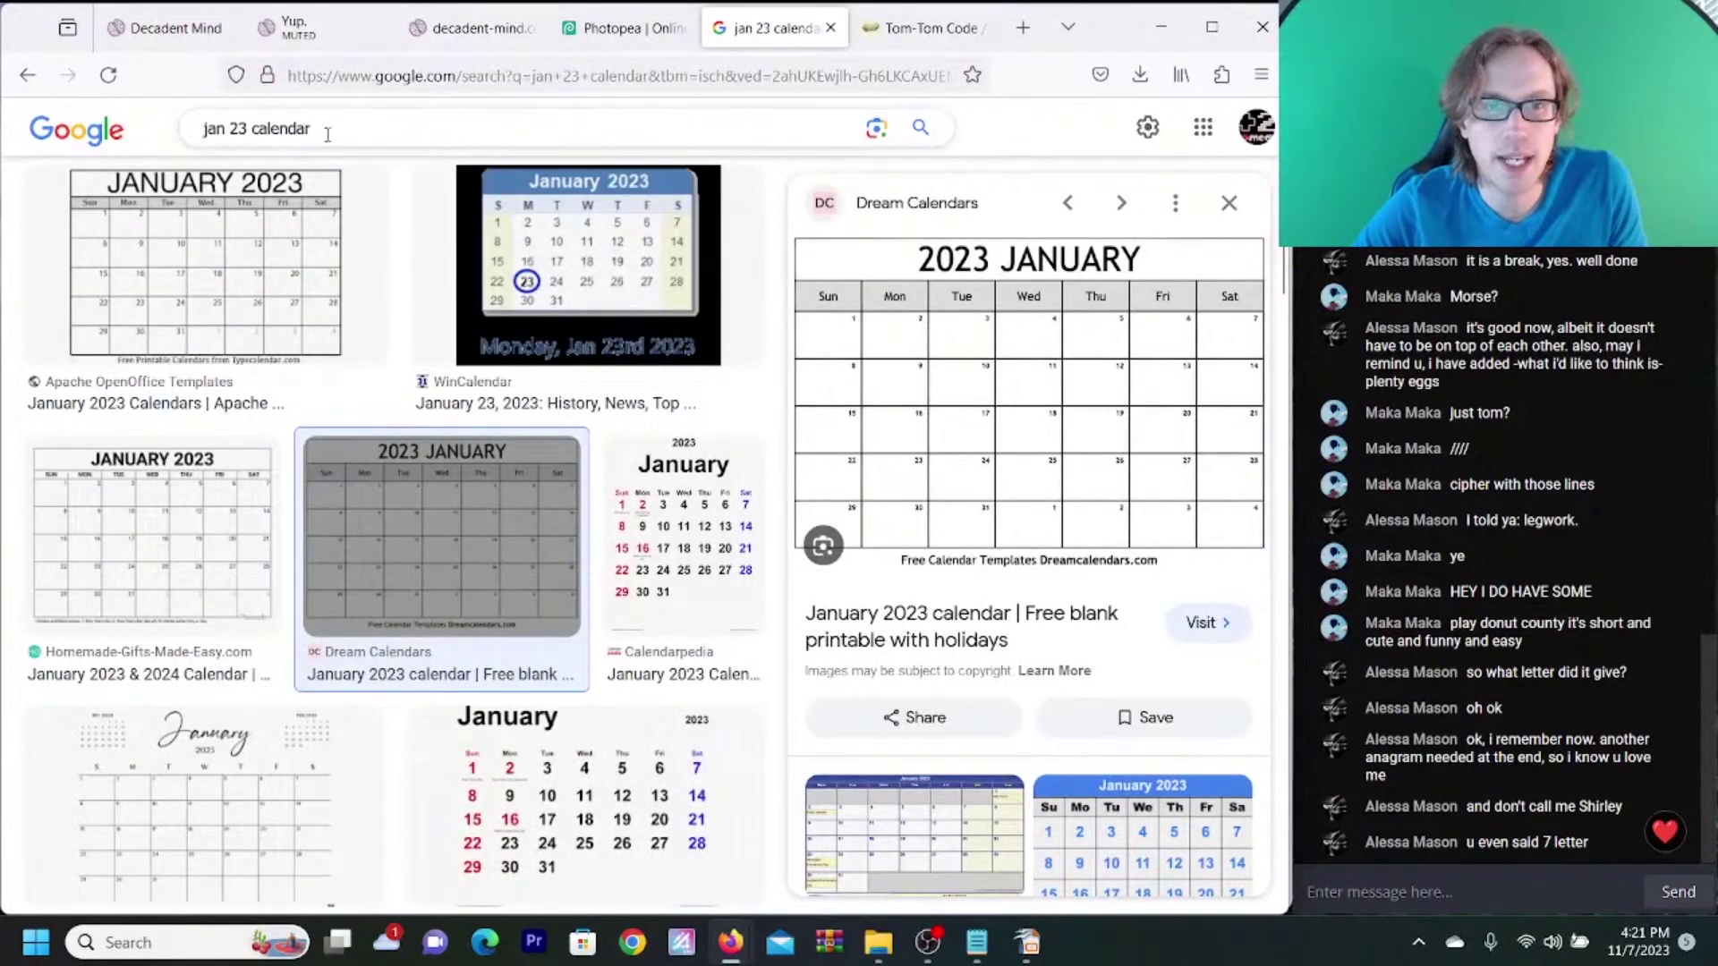
double_click(225, 128)
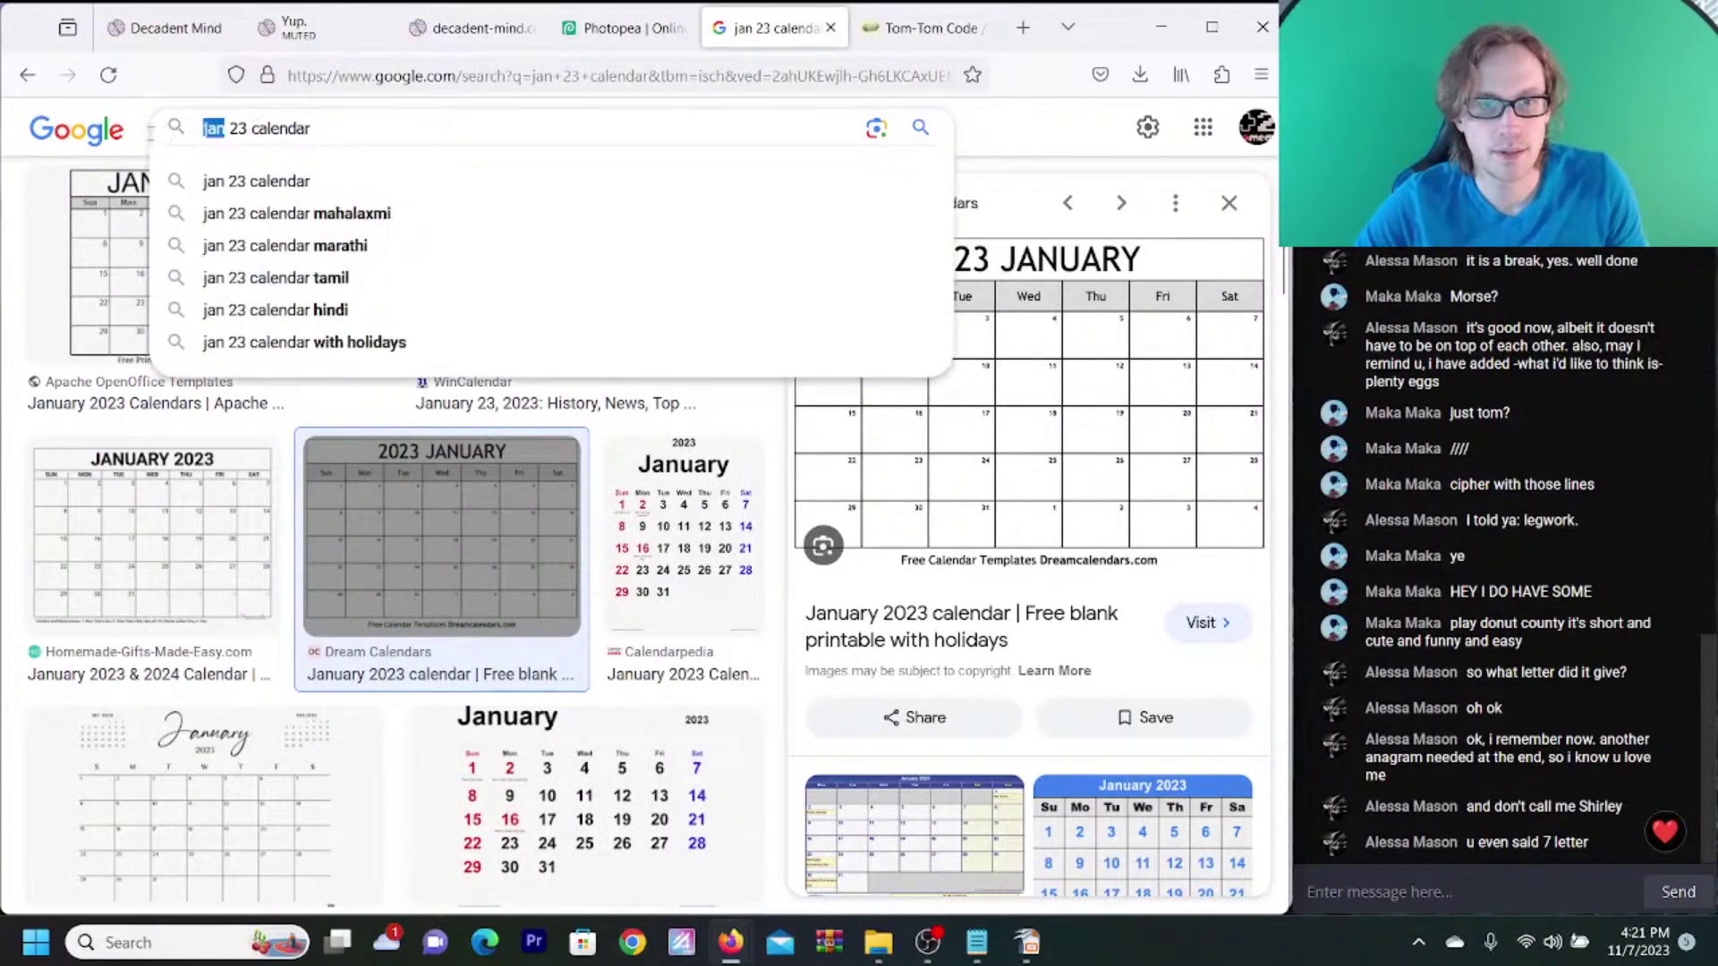
text(feb)
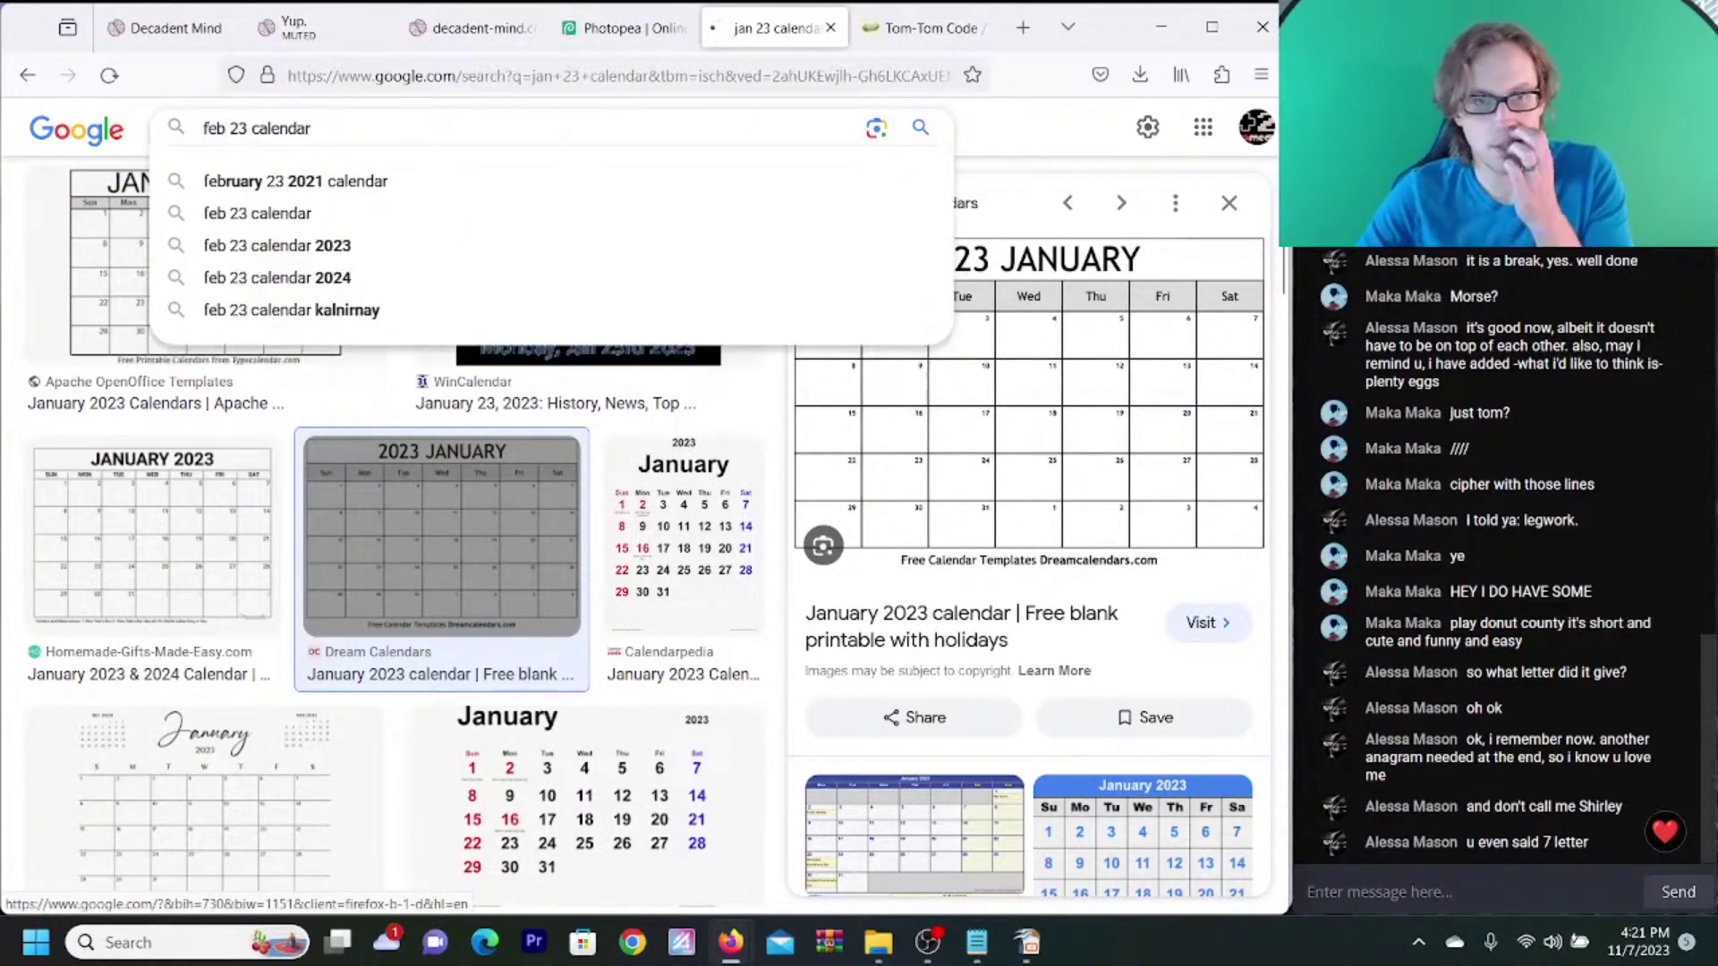
key(Return)
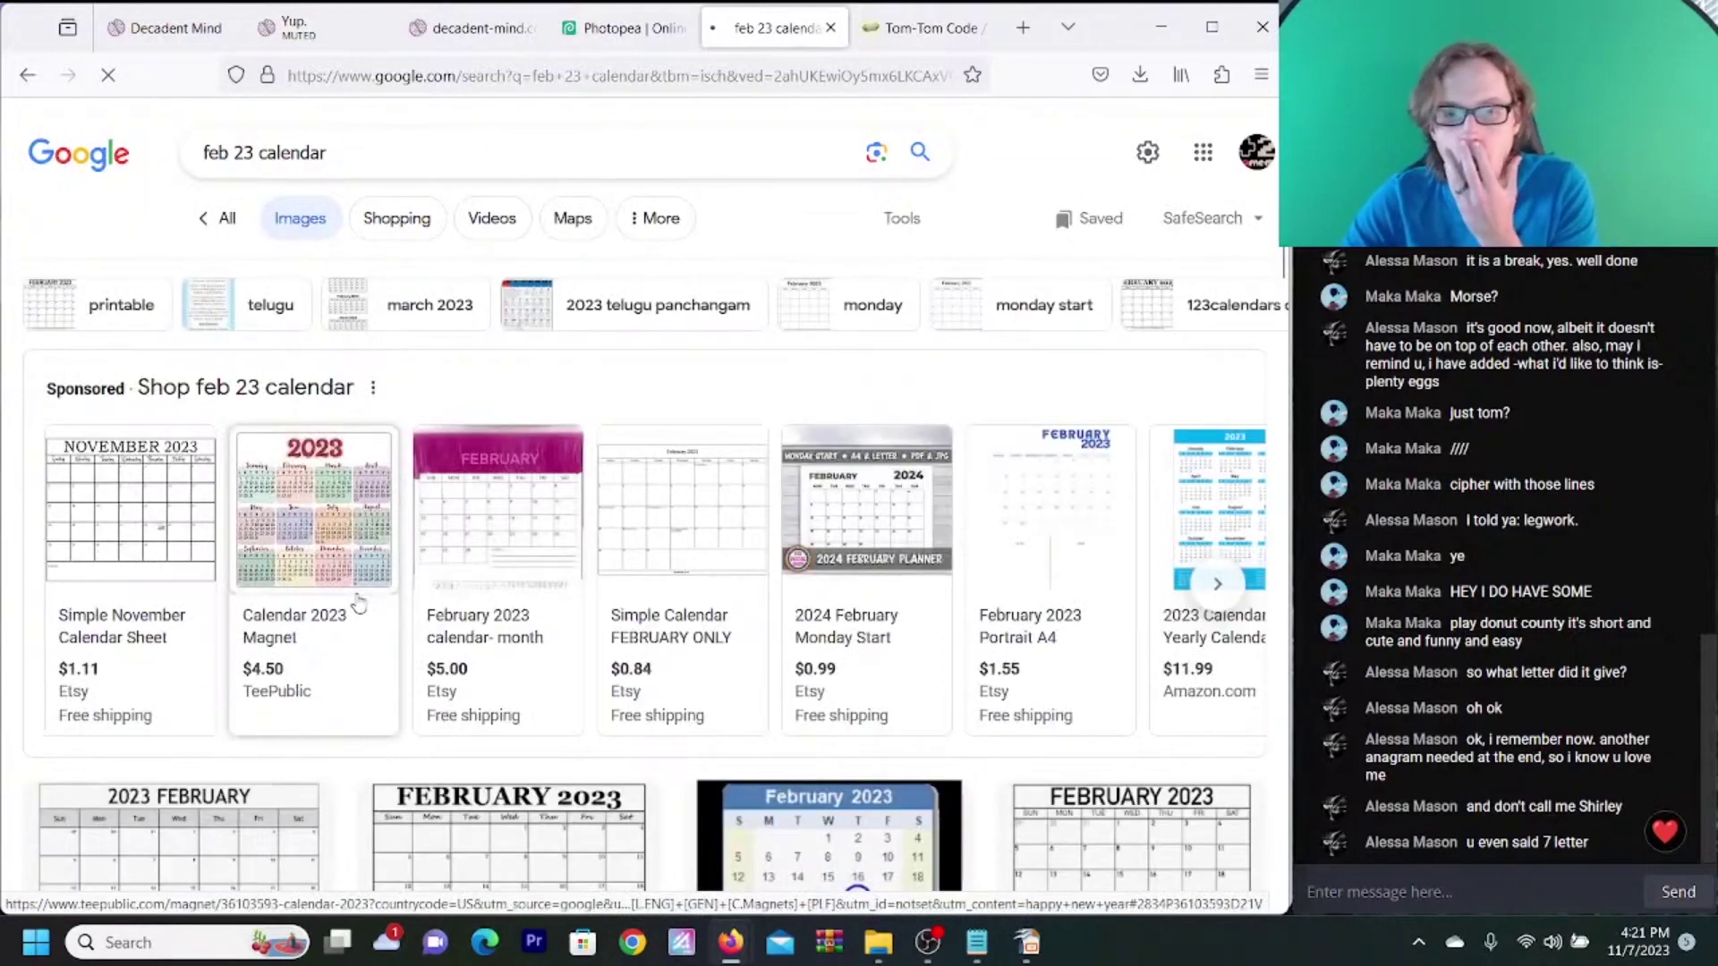
scroll(540, 848, down, 3)
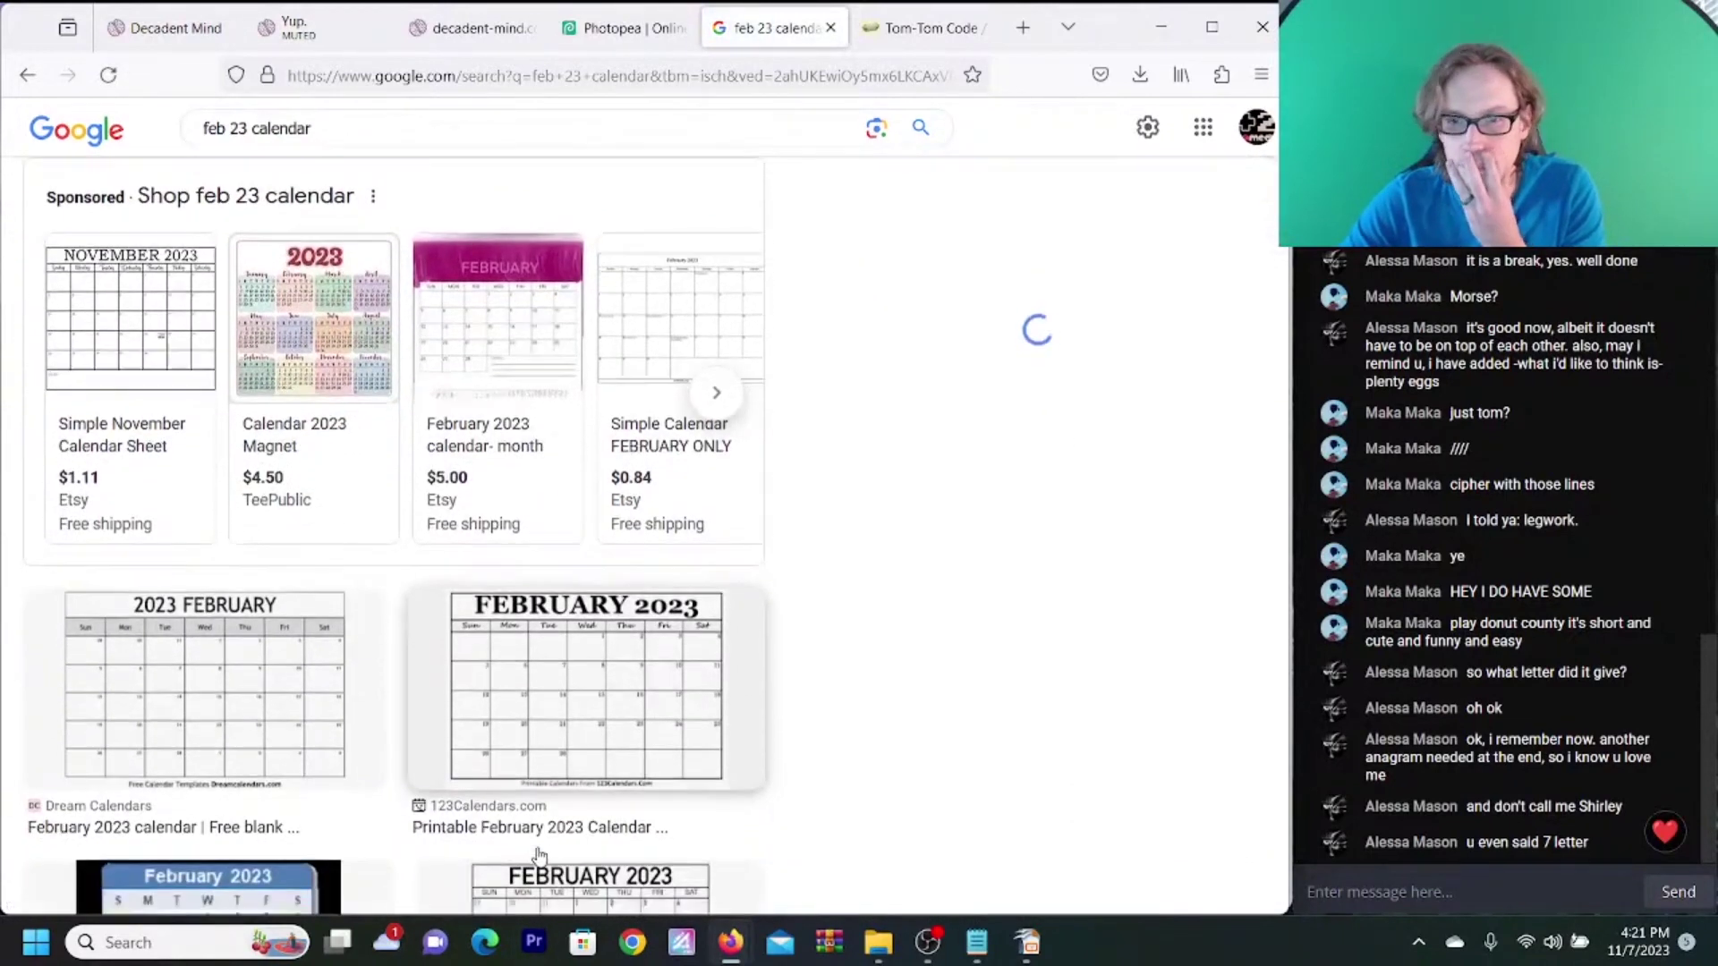
click(540, 806)
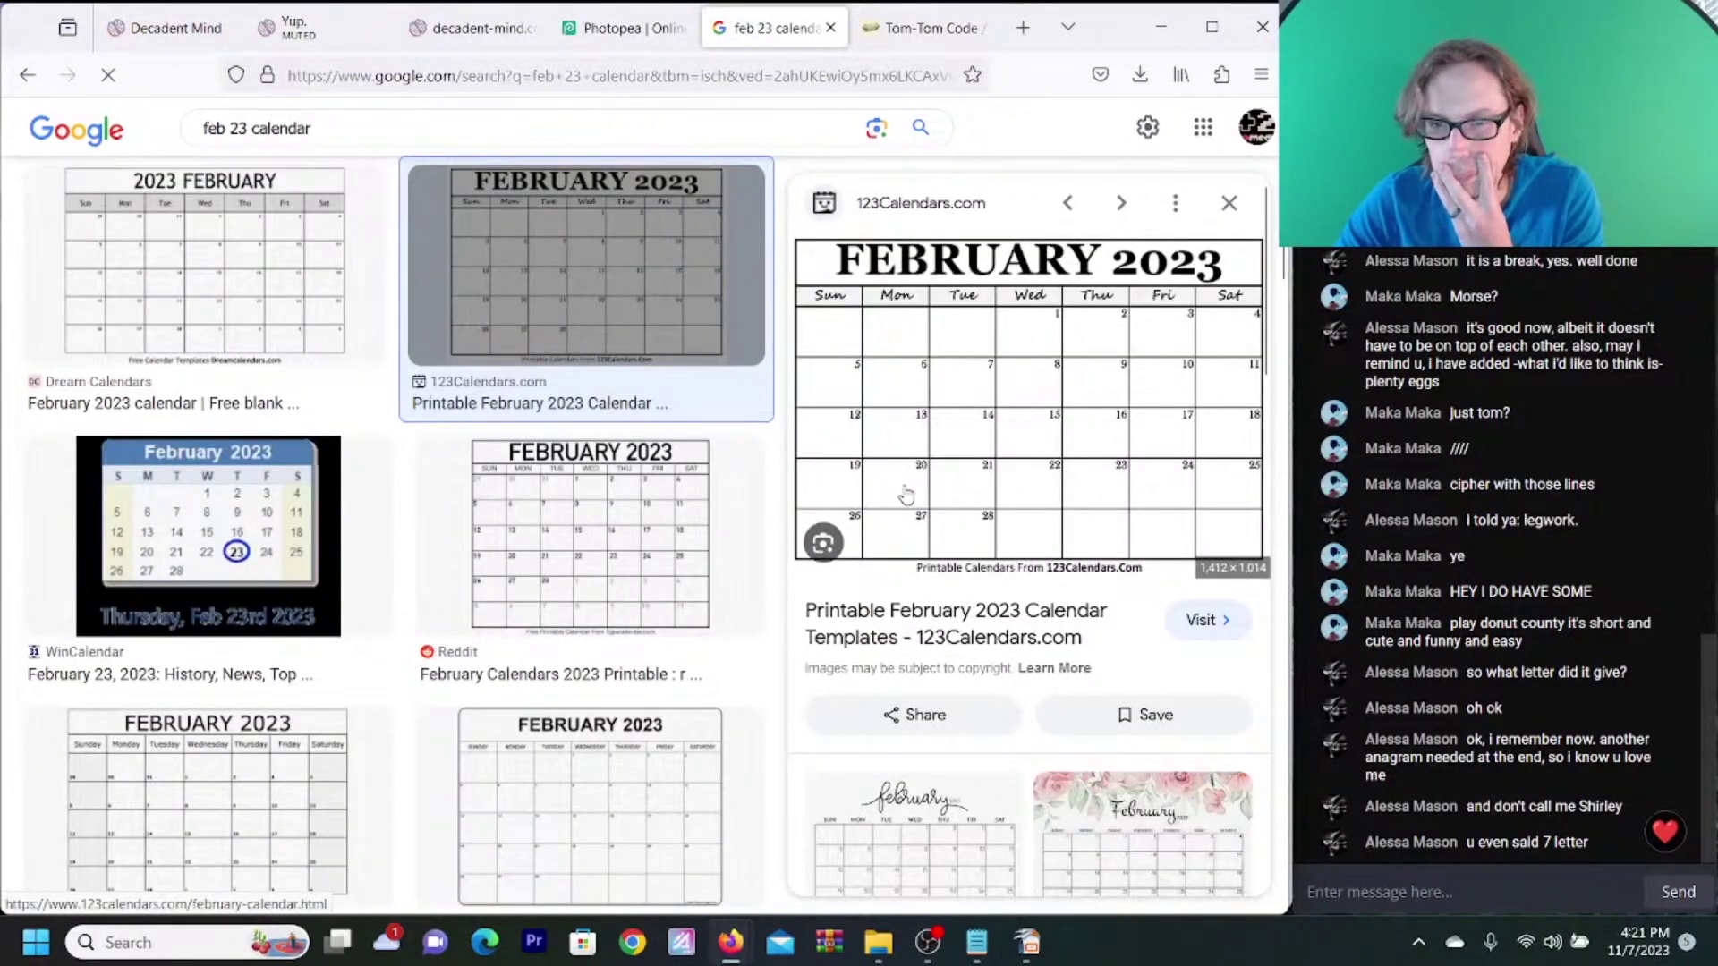
scroll(930, 501, up, 5)
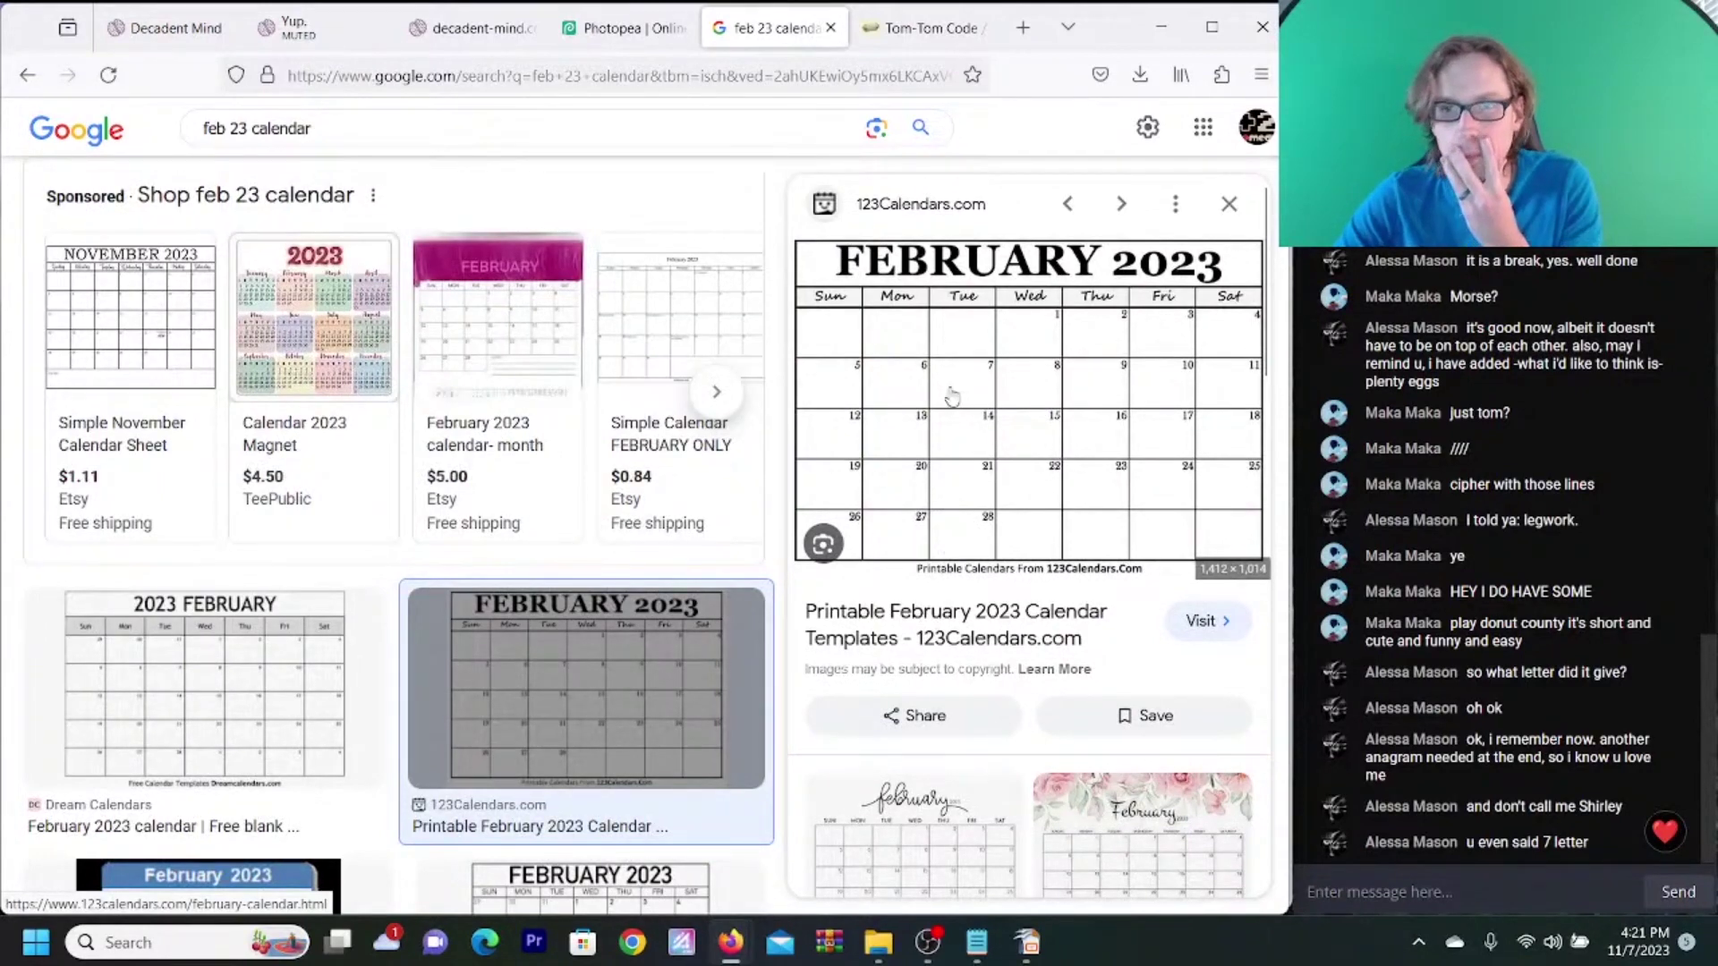
- Add the February slash to the Tom Tom Code ciphertext, making it /\//, and check the Mar. '23 availability dates
click(929, 20)
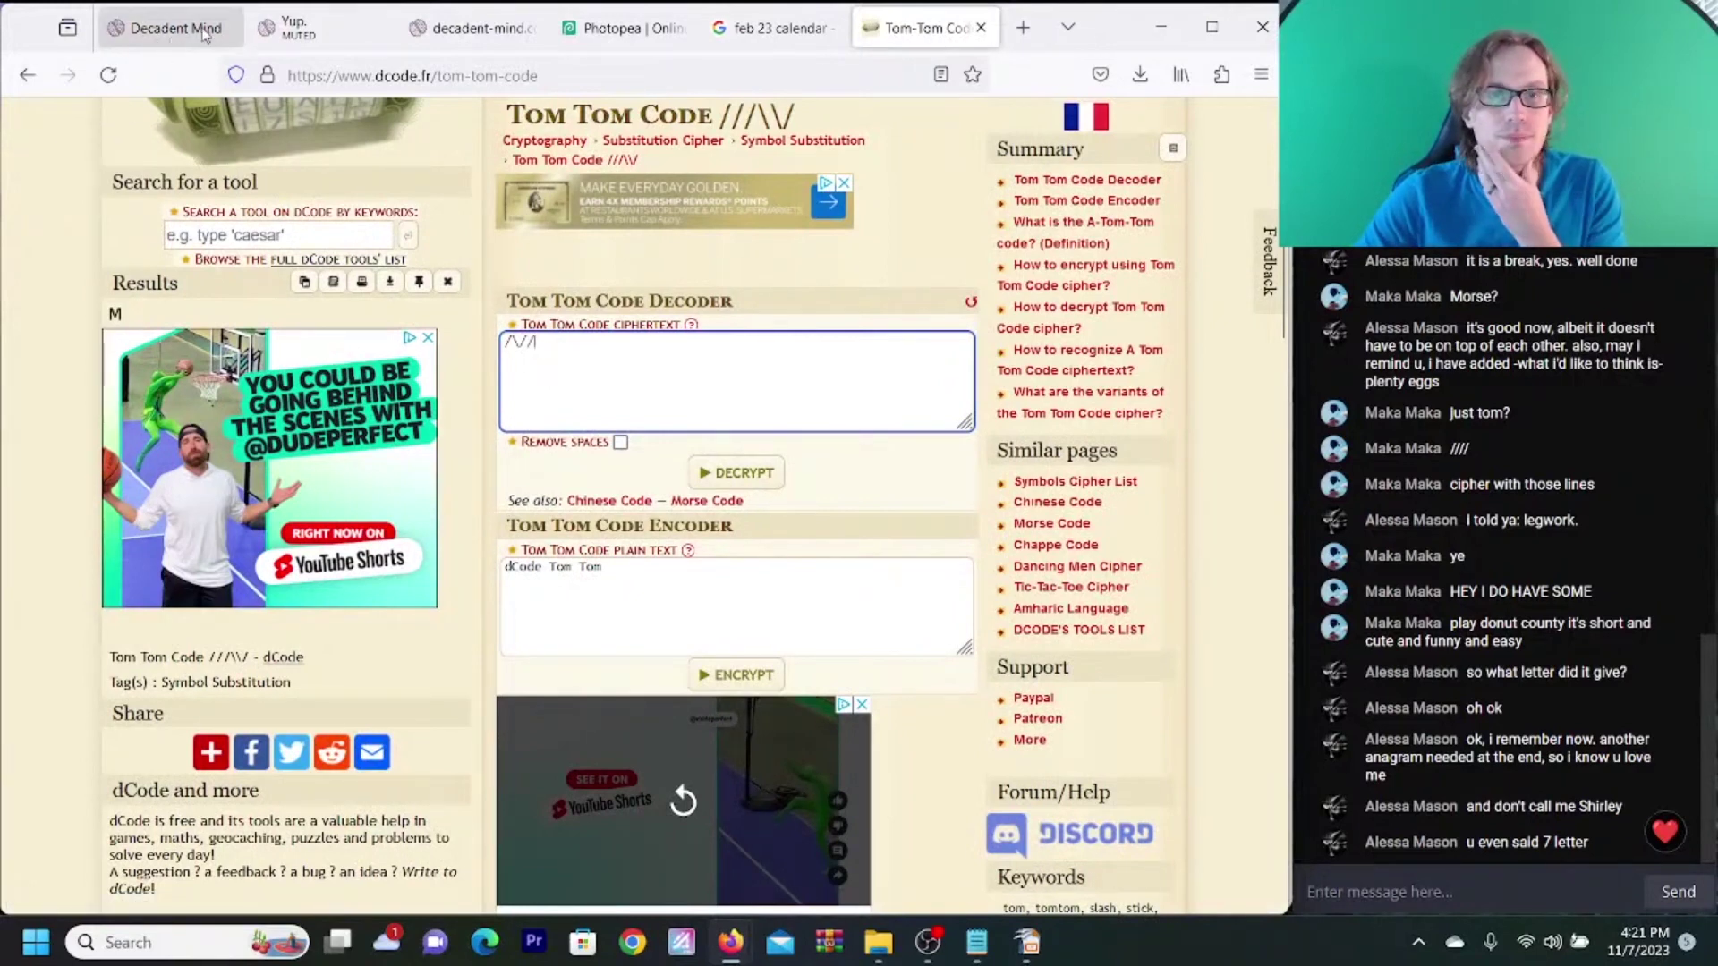
click(460, 32)
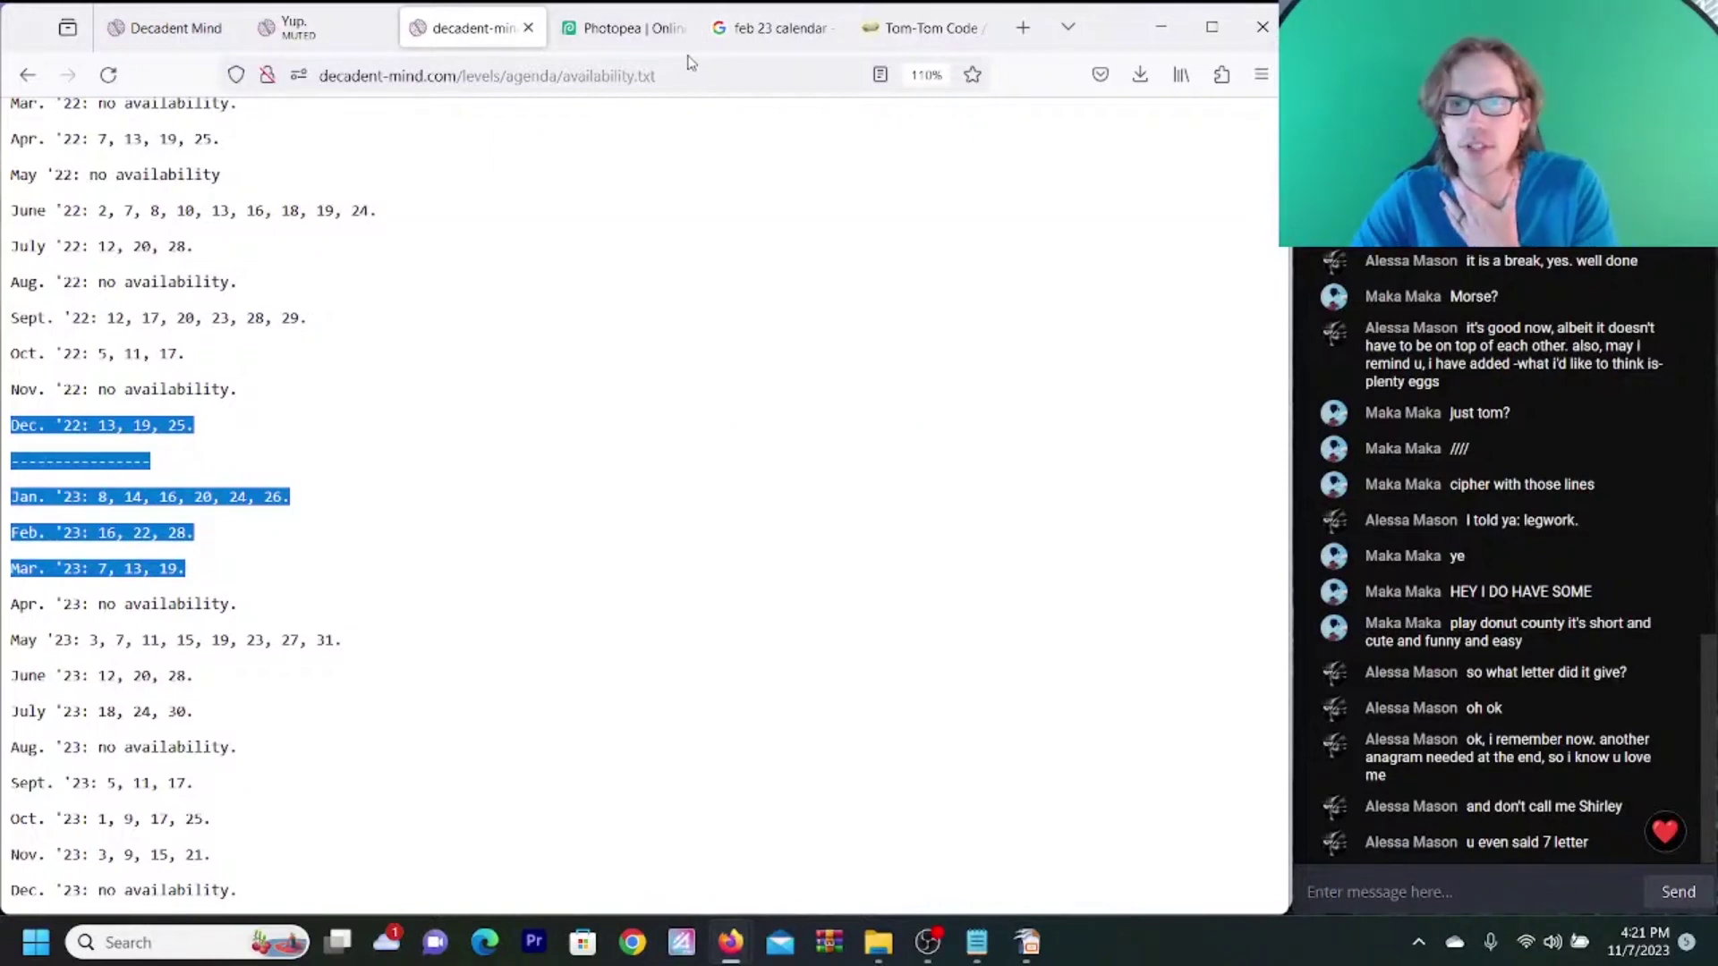
click(922, 27)
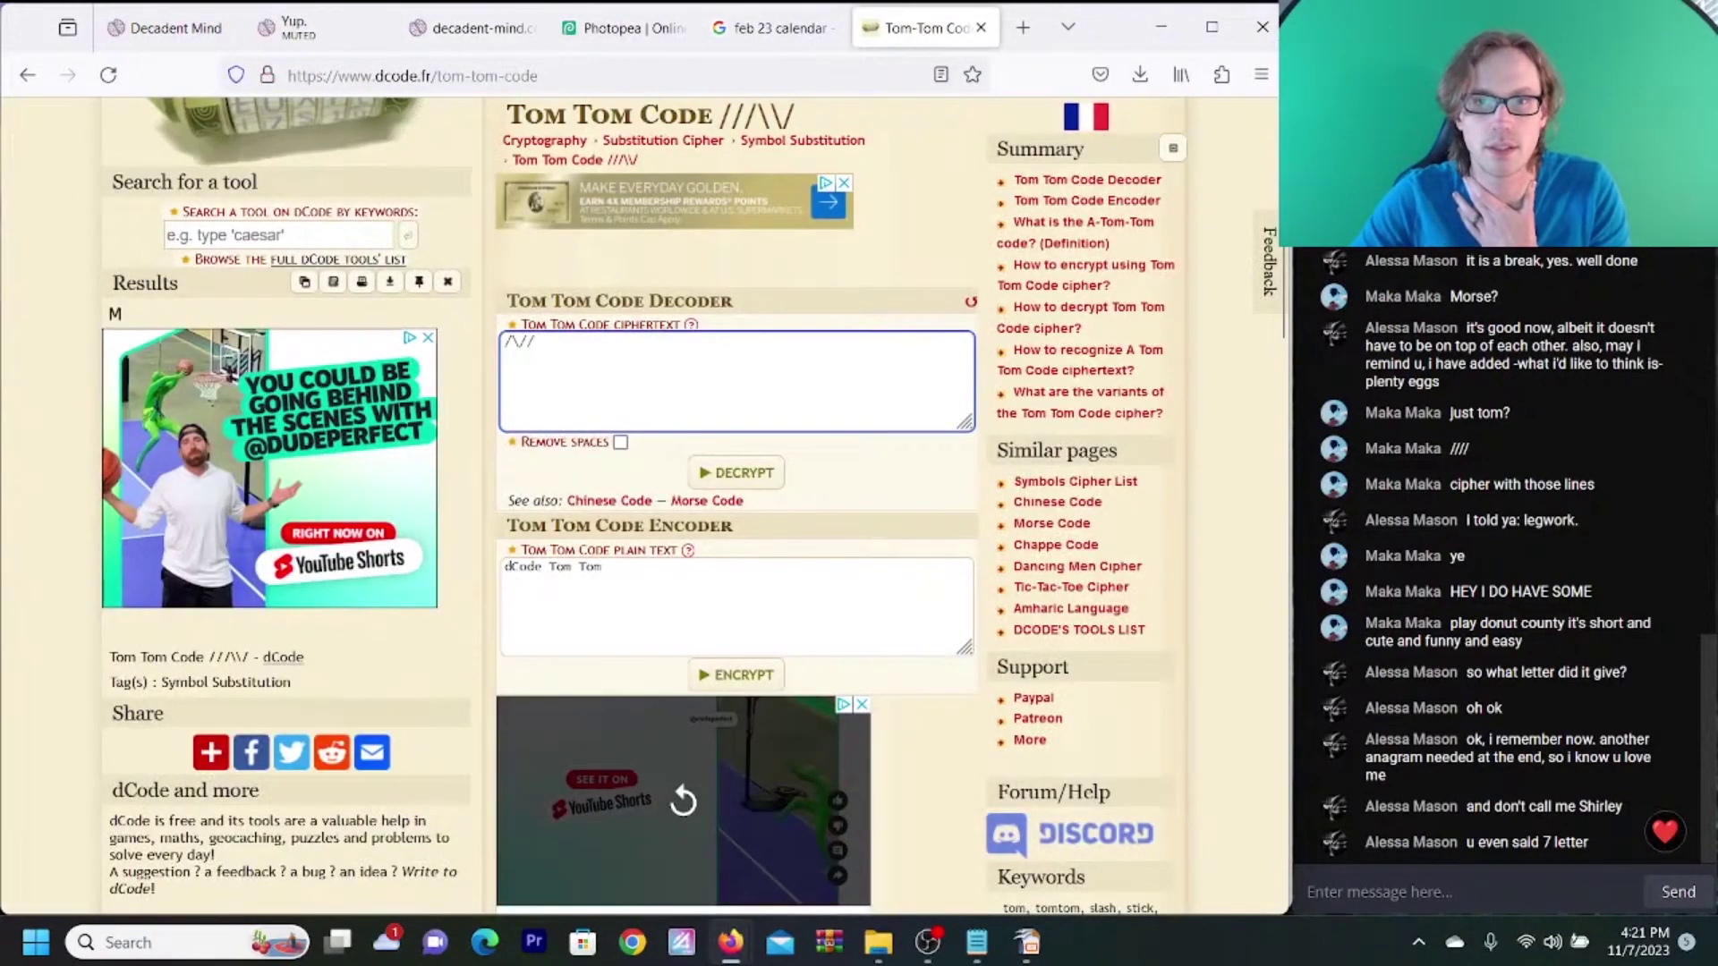
- Search Google Images for "march 23 calendar" and preview the Free Printable Calendar image of March 2023
click(775, 28)
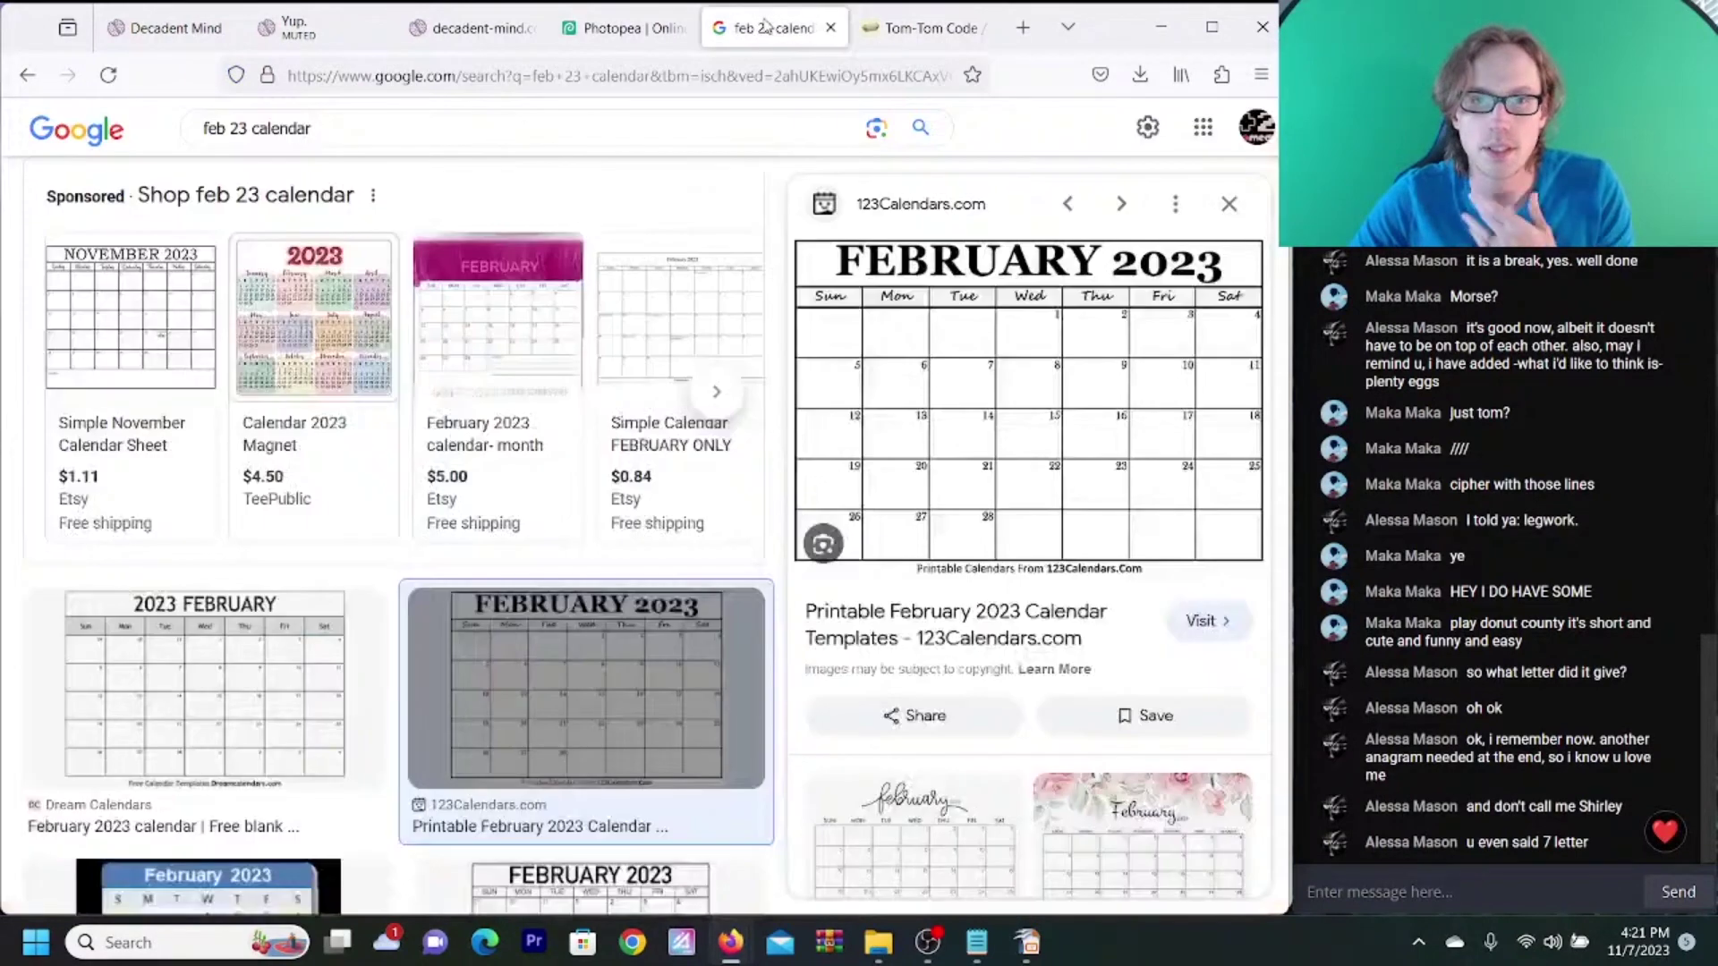
double_click(220, 130)
text(marx)
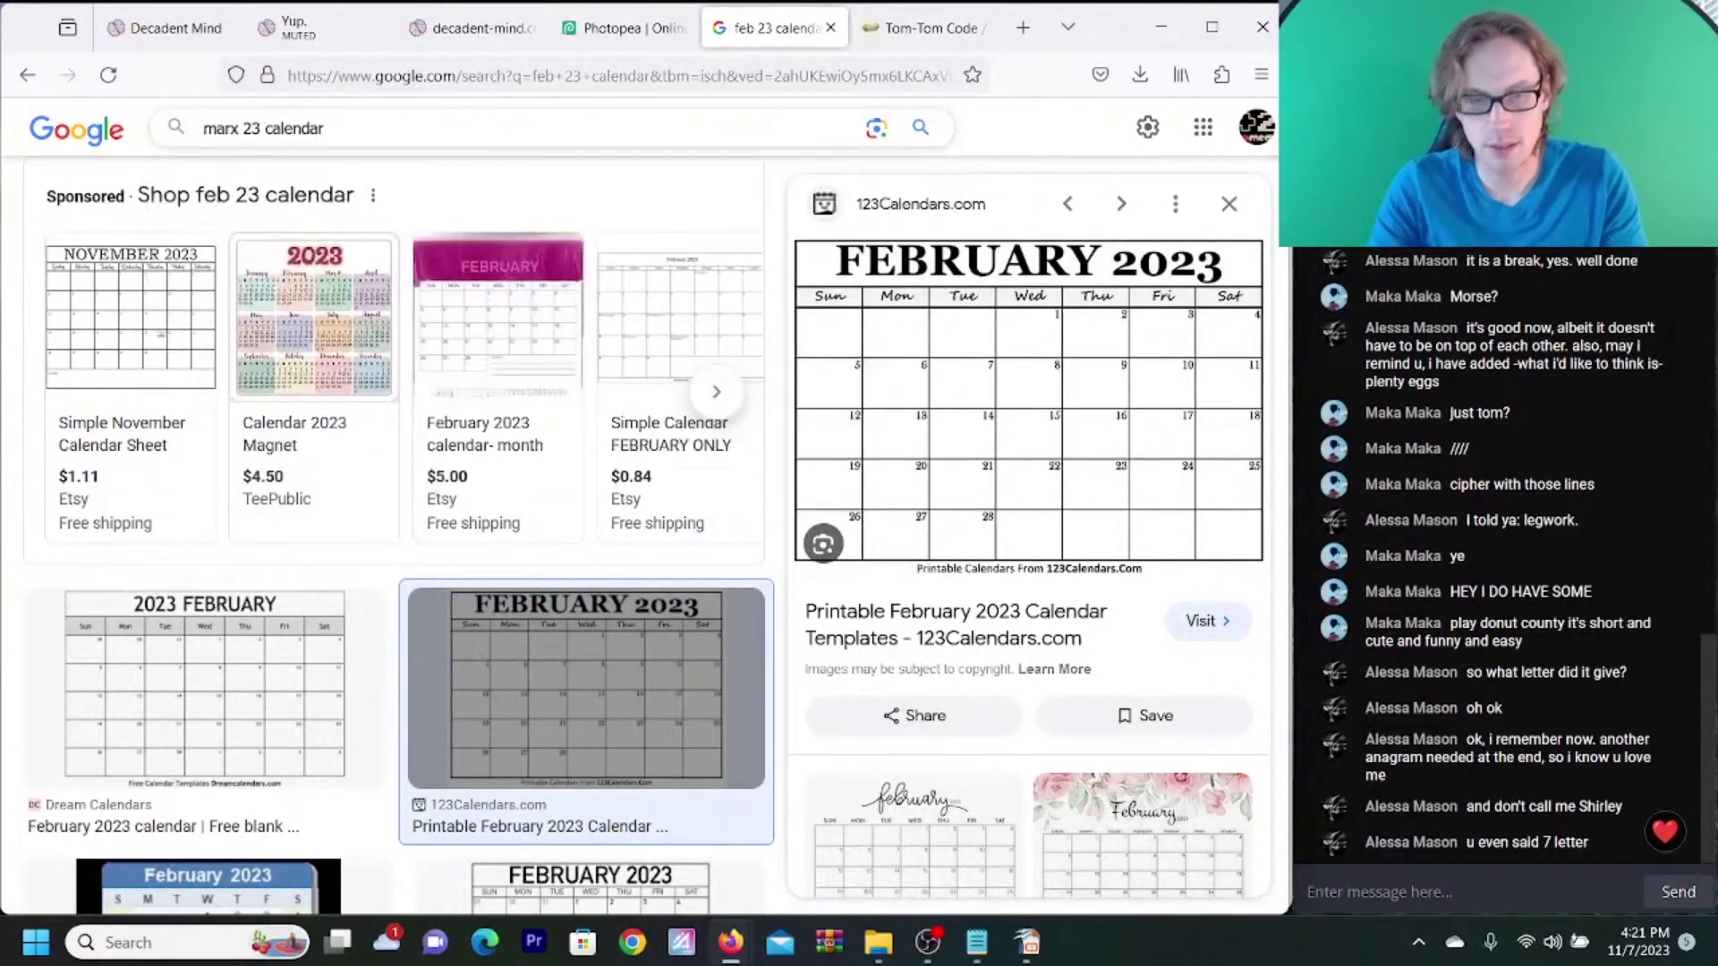
key(BackSpace)
text(ch)
key(Return)
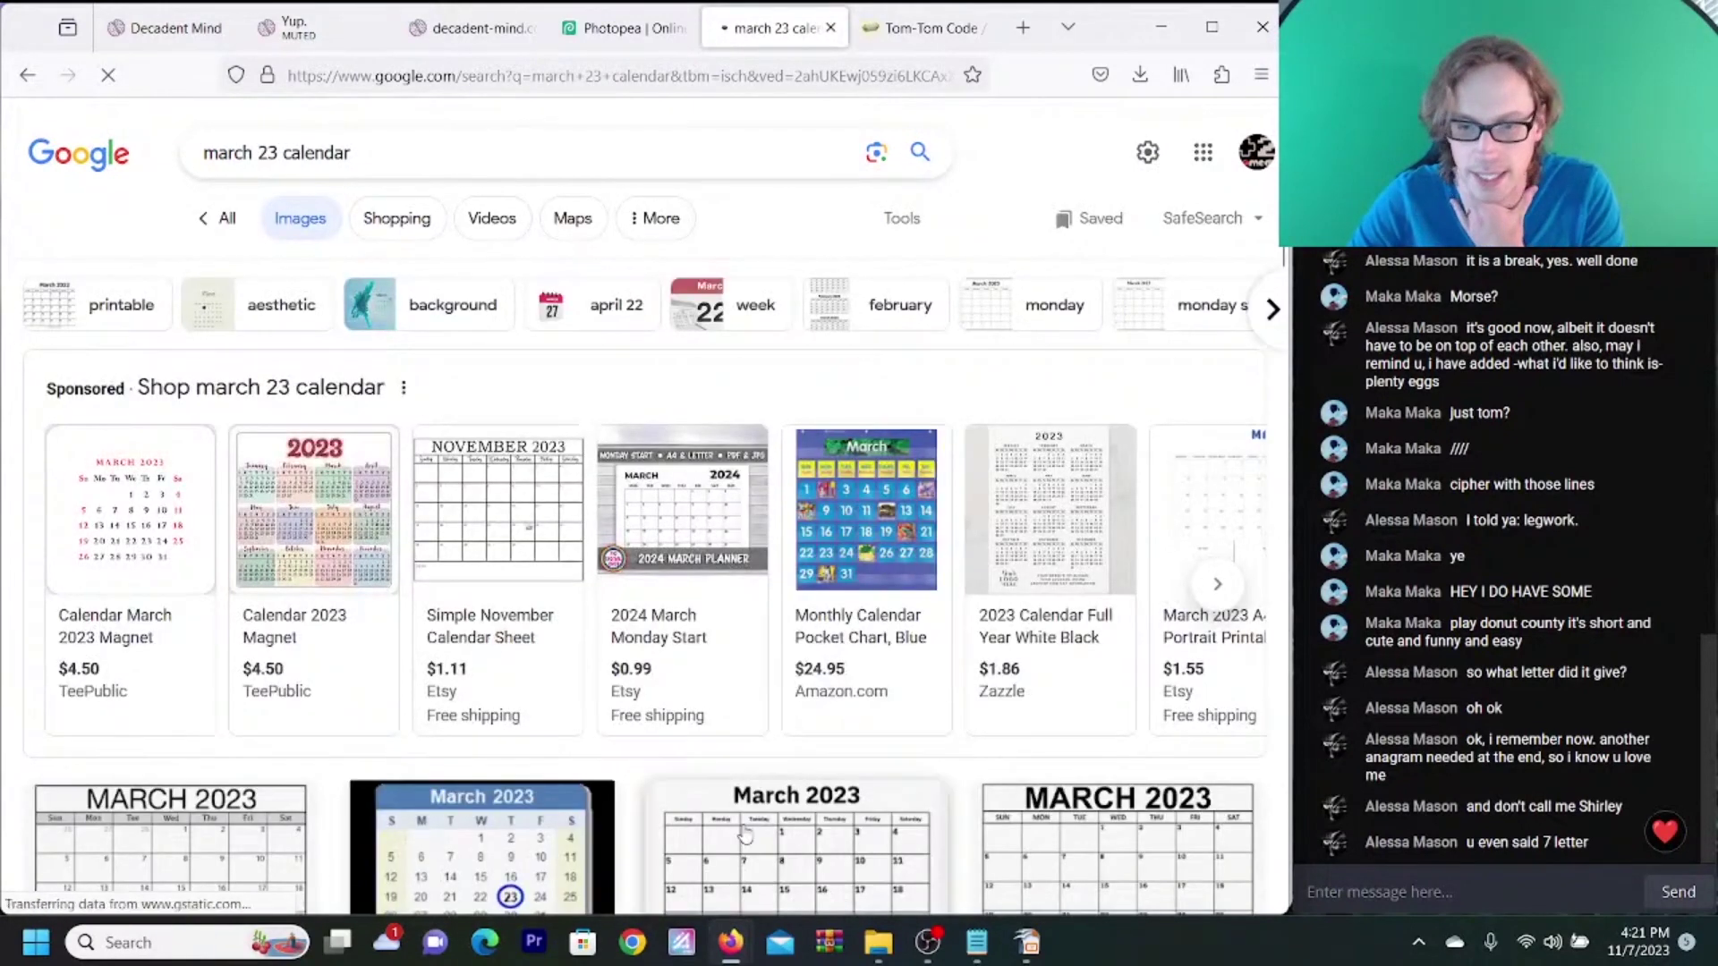
scroll(745, 836, down, 3)
click(206, 881)
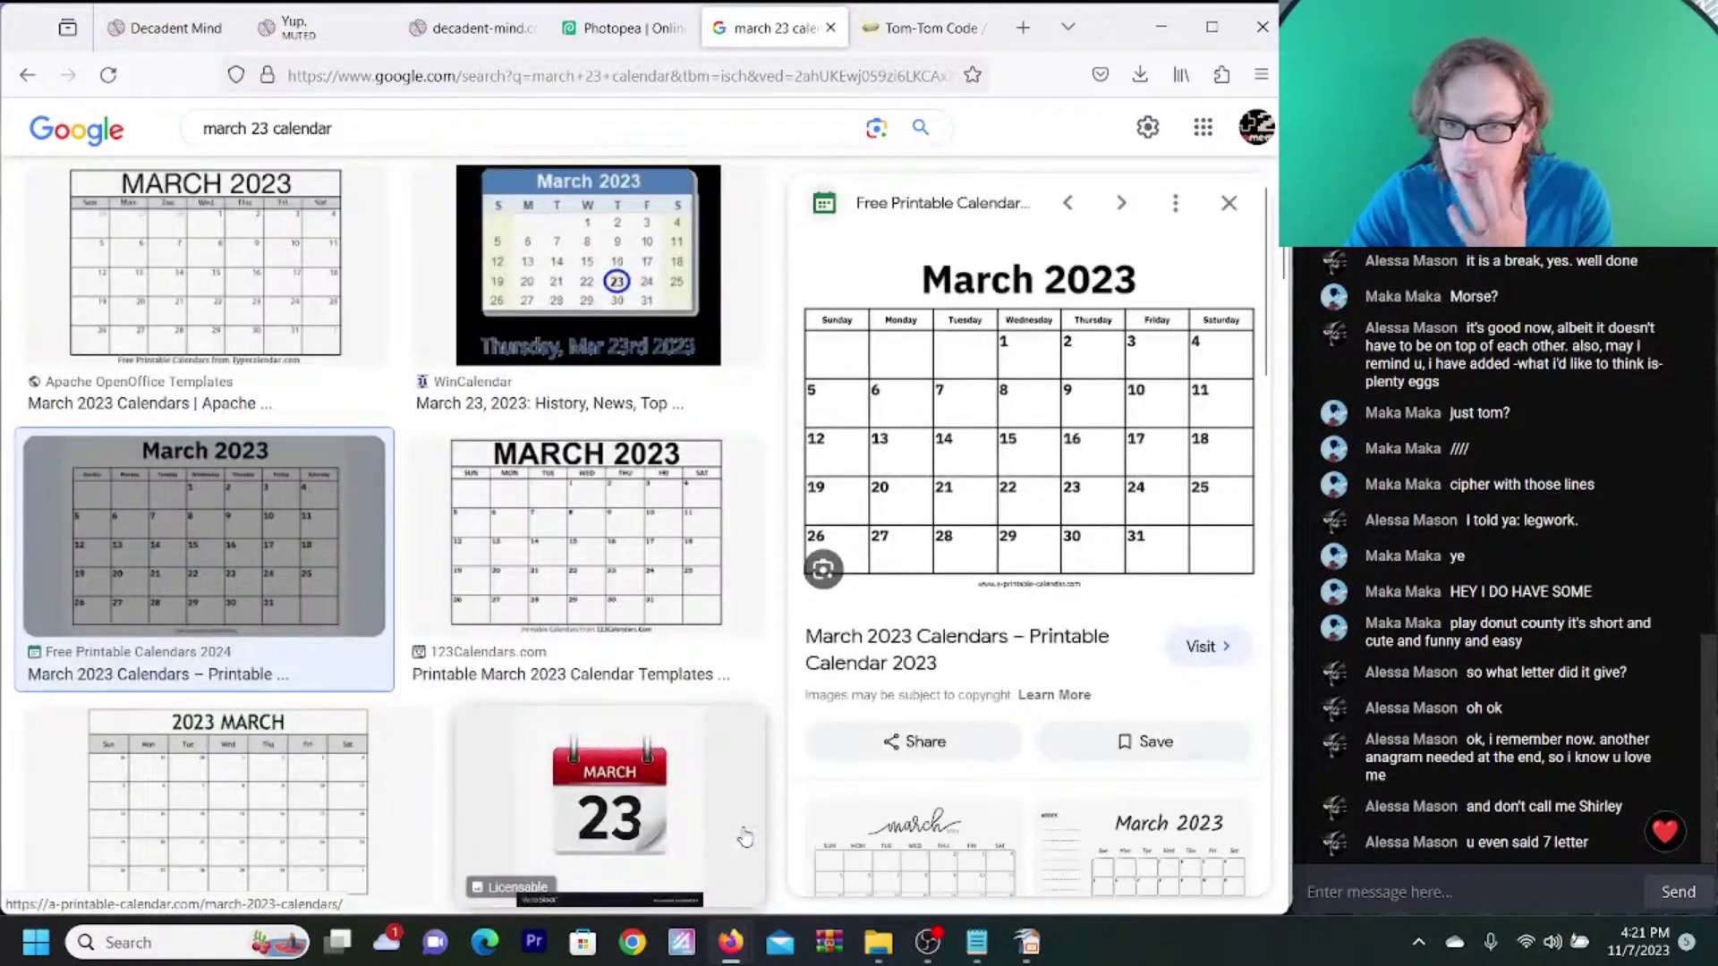
scroll(940, 622, up, 4)
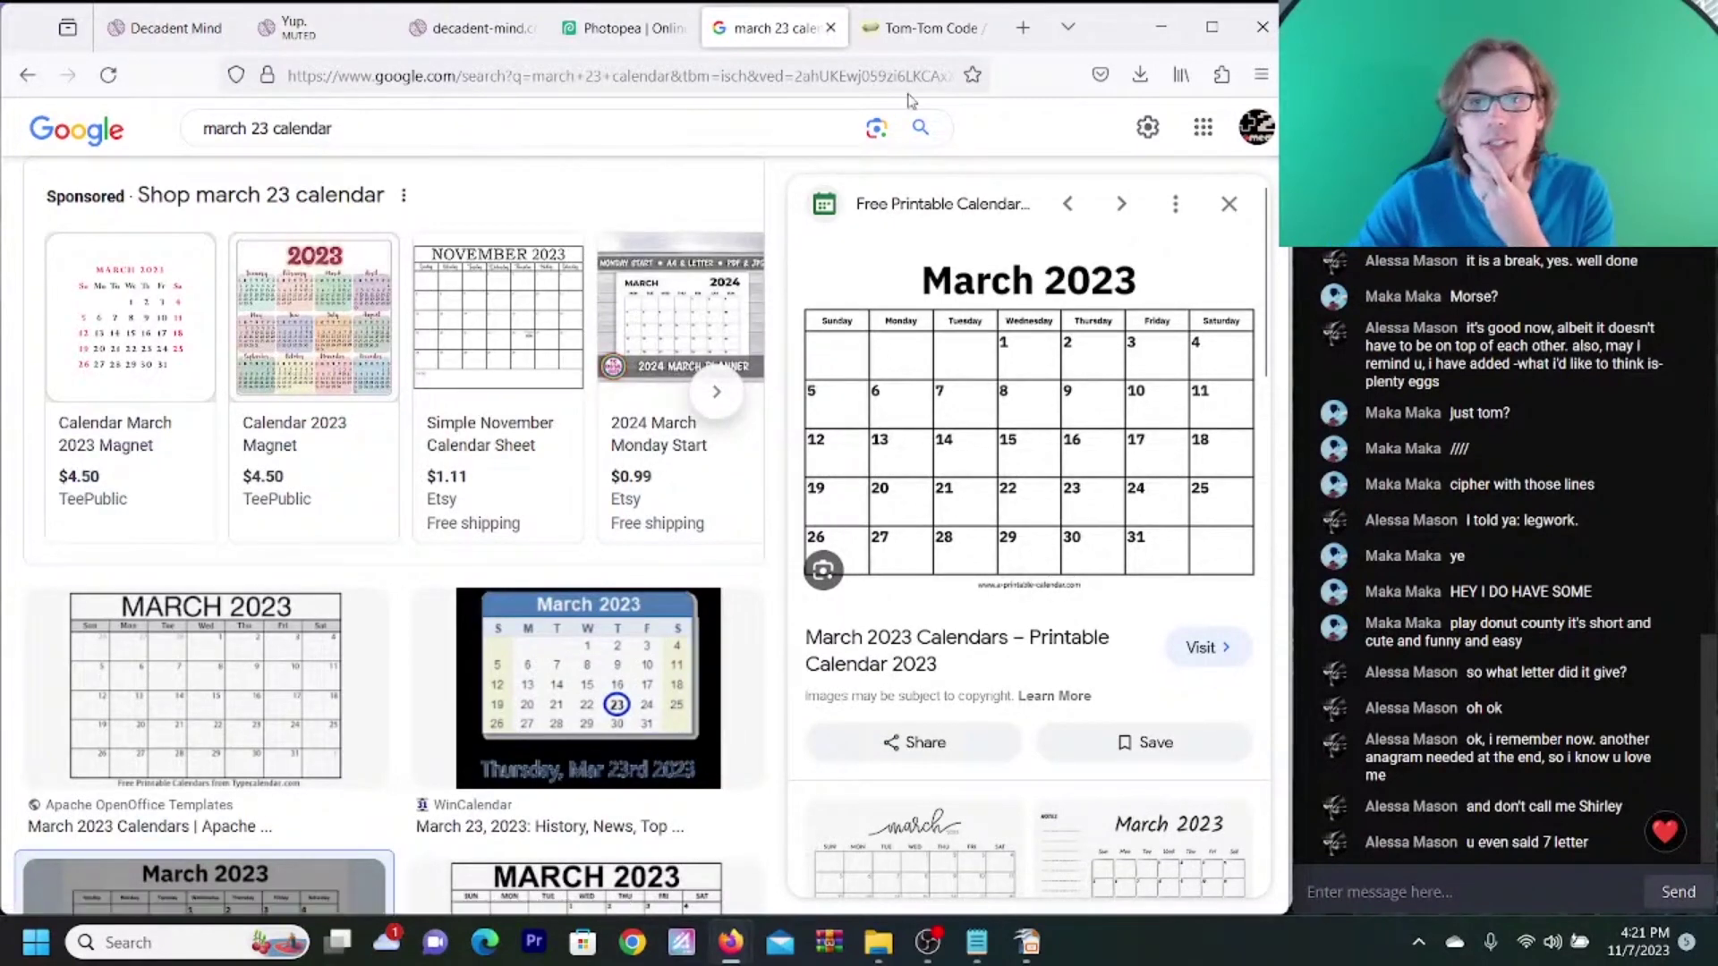
- Add the March slash to the Tom Tom Code ciphertext, making it /\///, and decrypt it
click(917, 32)
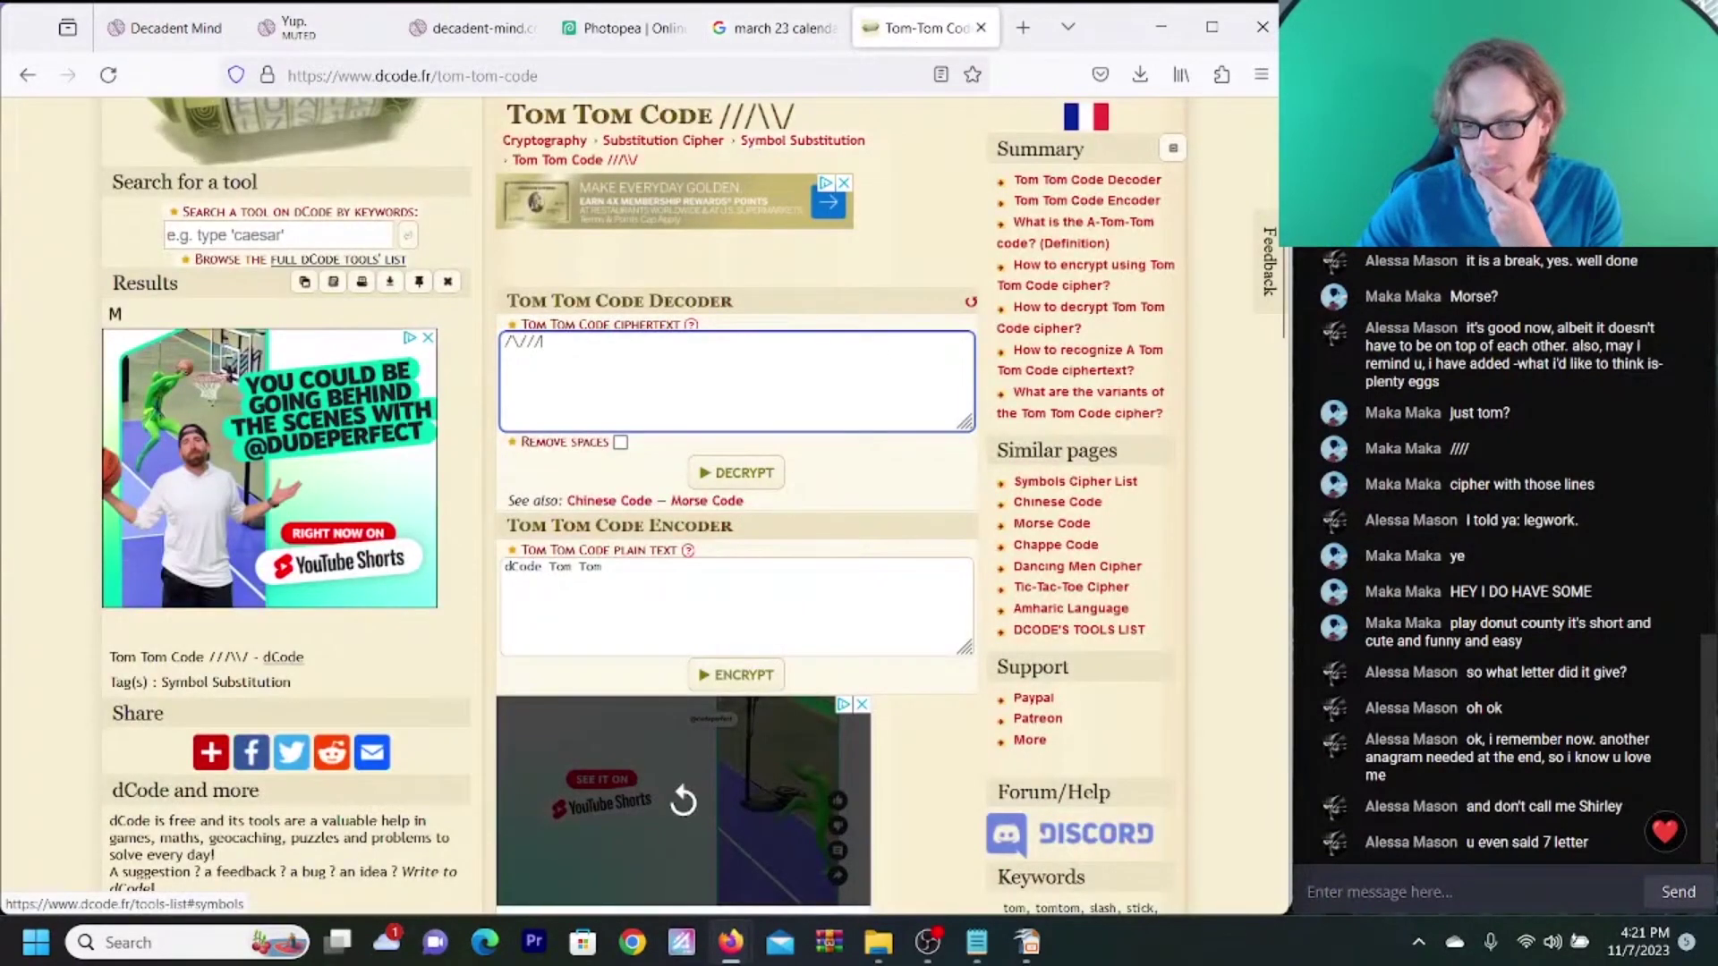
click(752, 475)
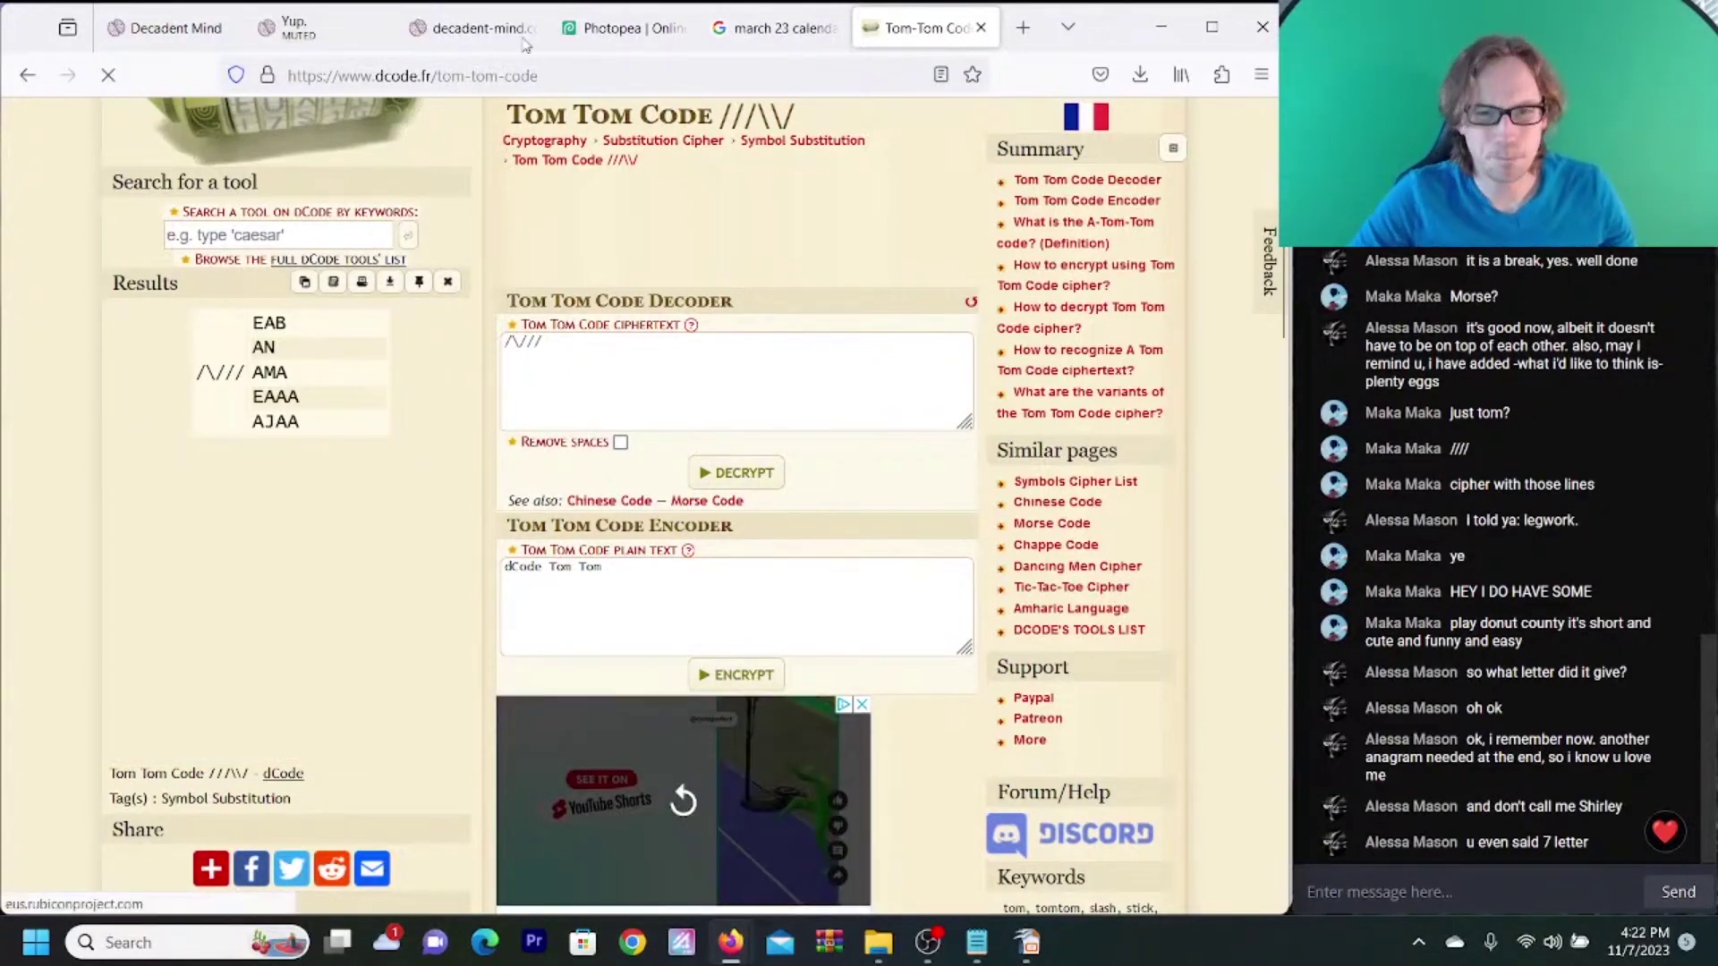
- Insert a space after the first slash of the ciphertext, recheck the availability dates, and decrypt / \///
click(518, 345)
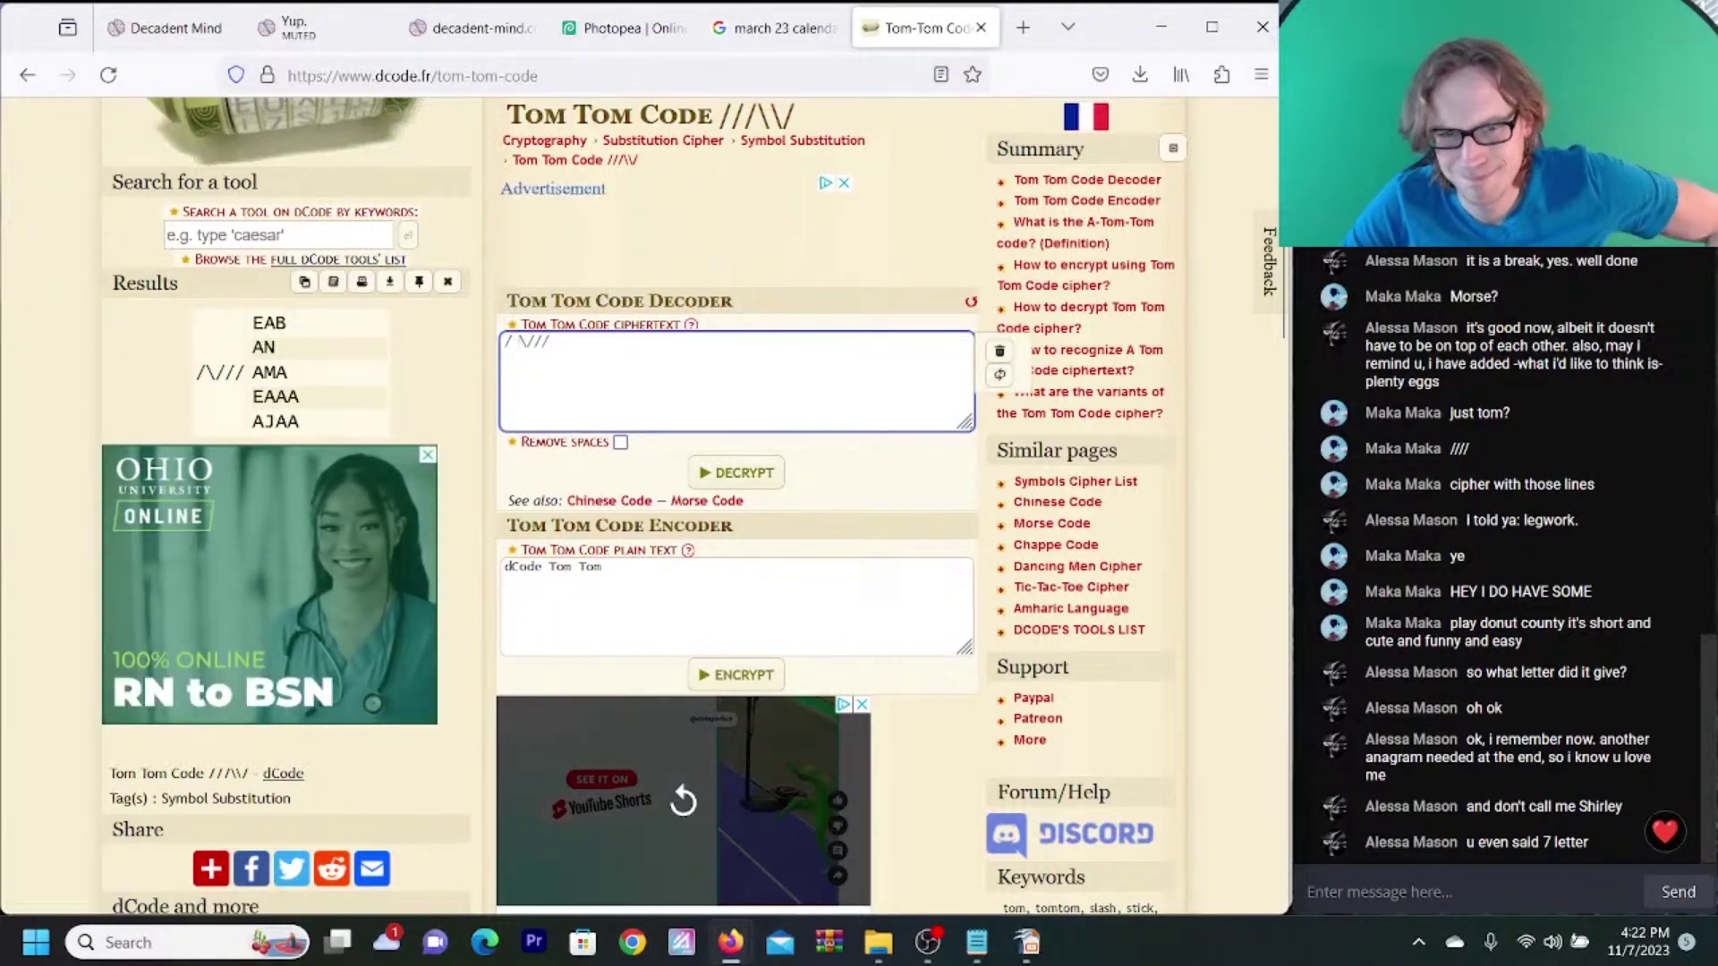
click(754, 41)
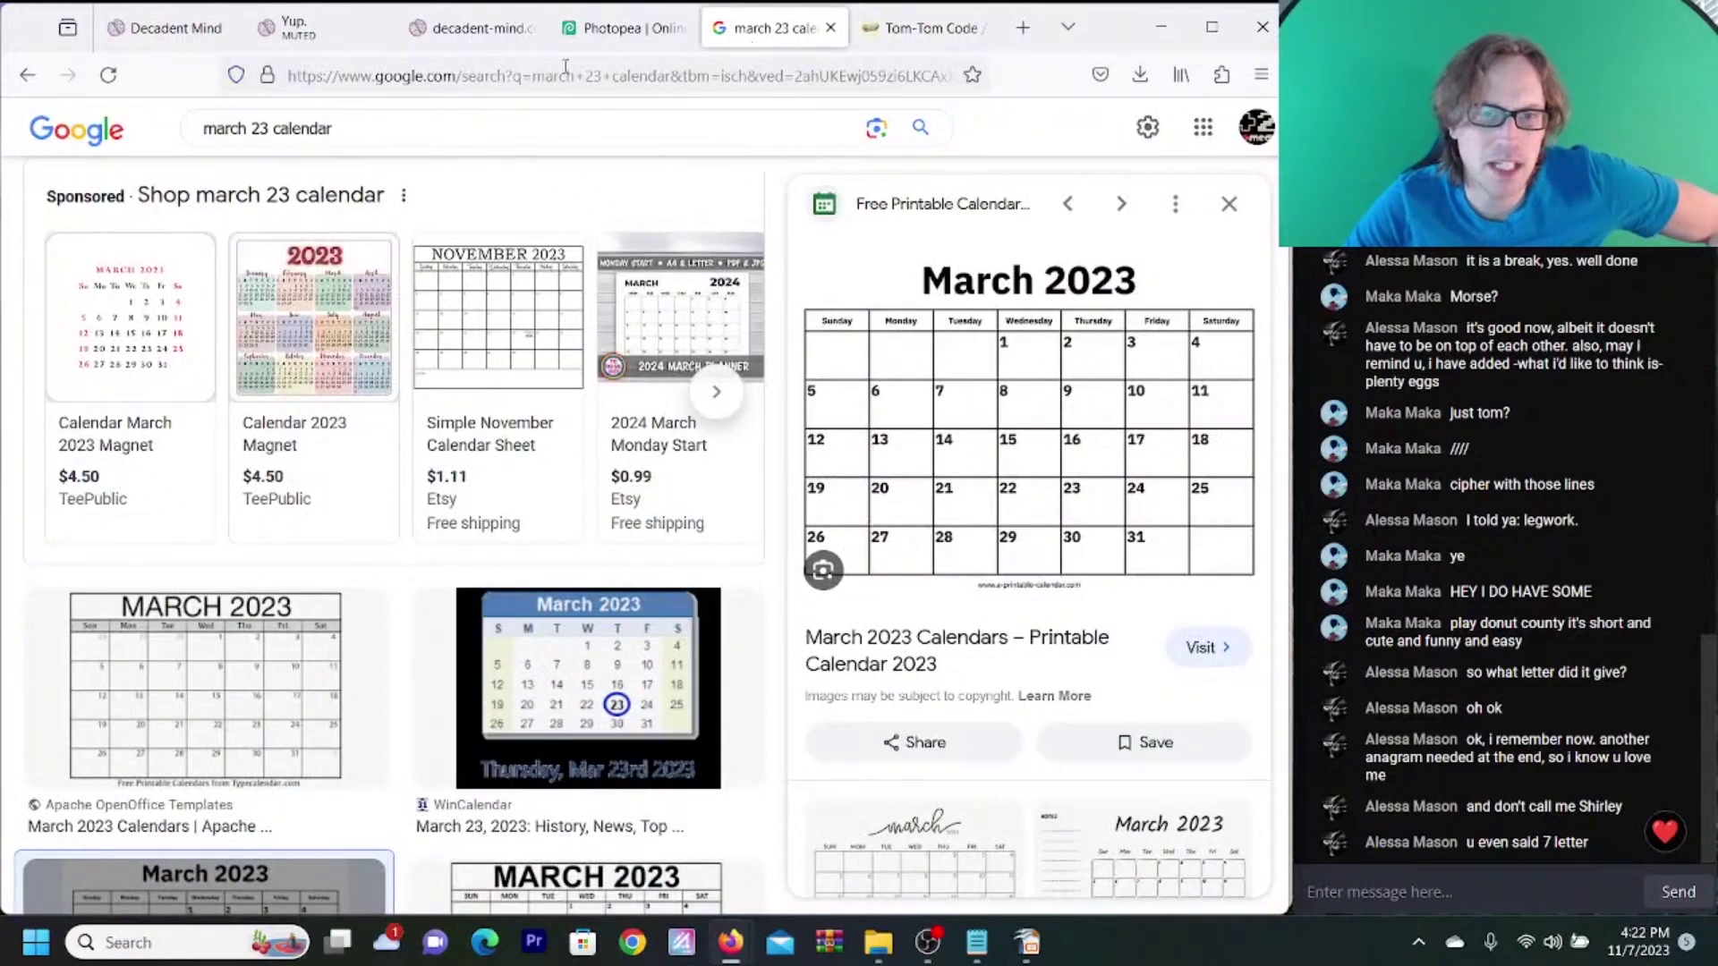
click(328, 32)
click(423, 32)
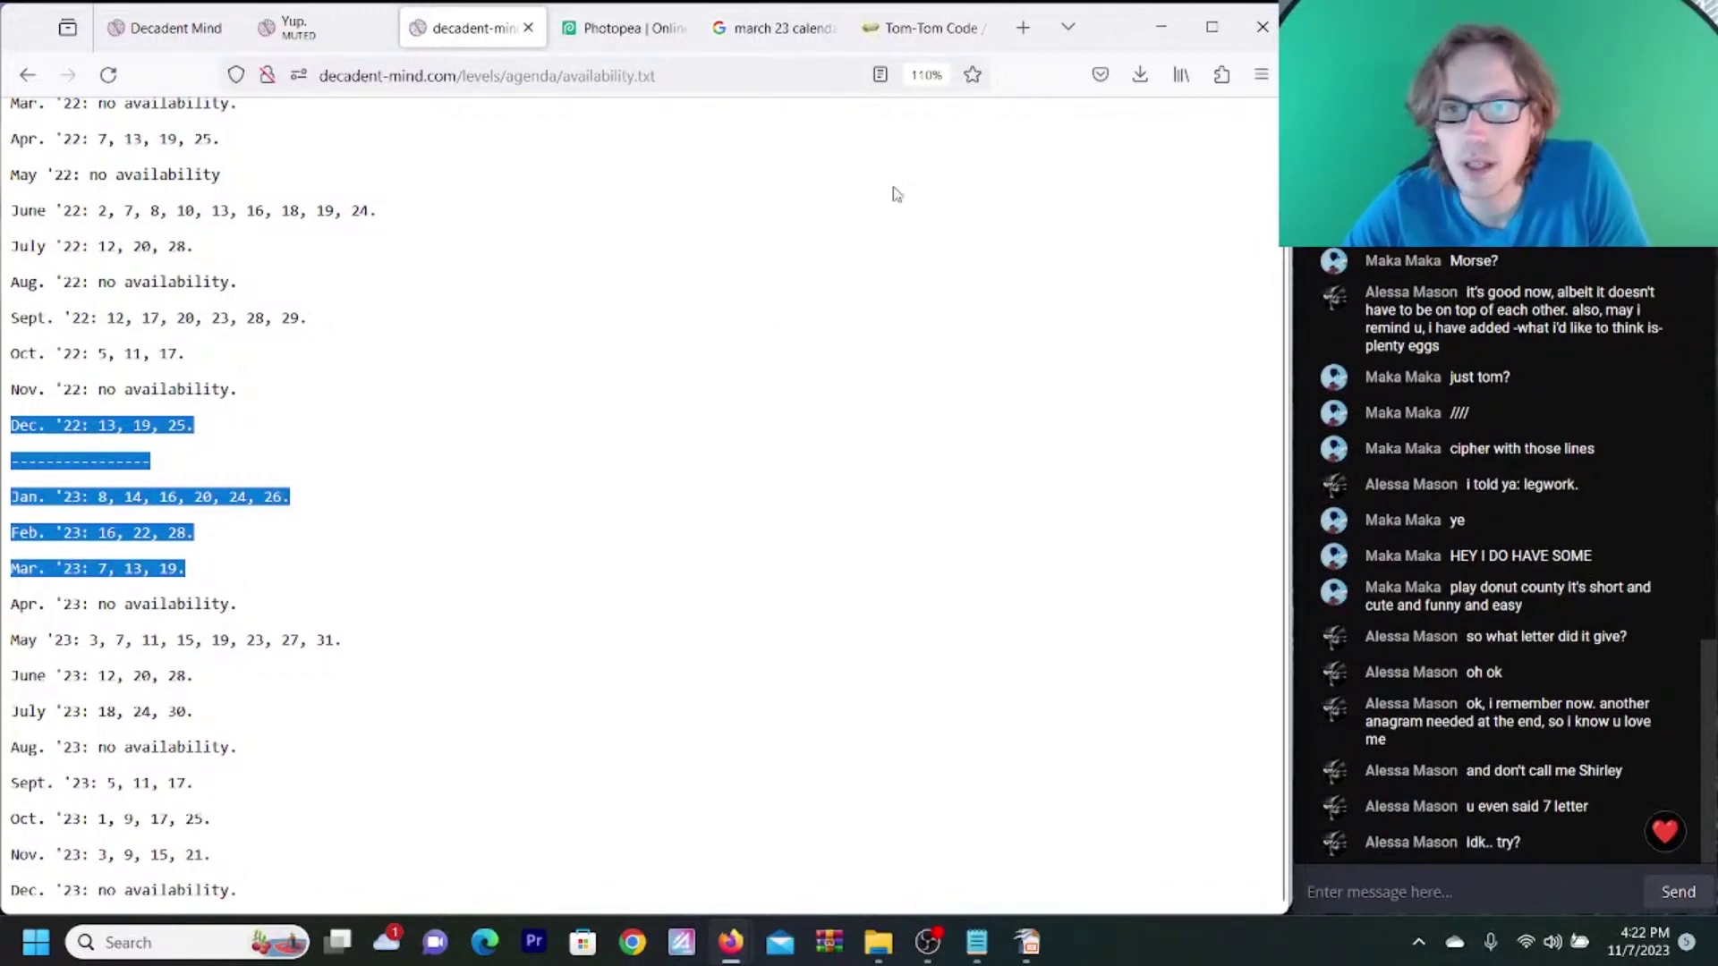
click(915, 29)
click(723, 480)
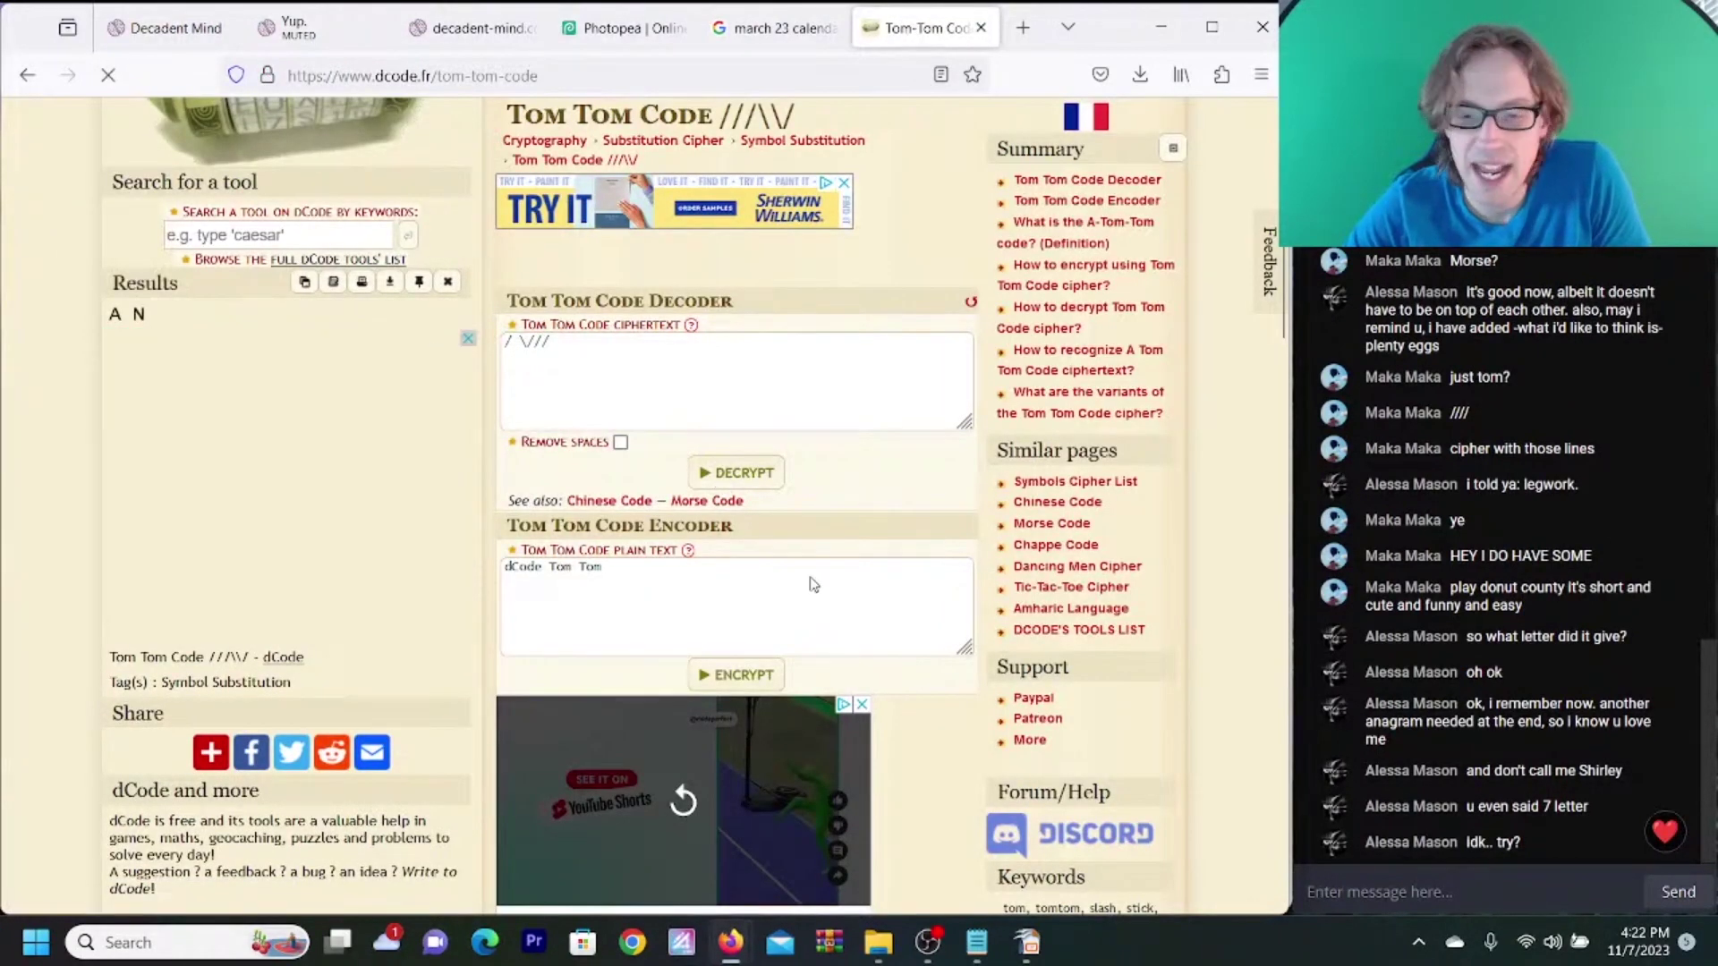
- Append the decoded letters AN to the collected letters in the Notepad notes, making GAIMAN
click(977, 943)
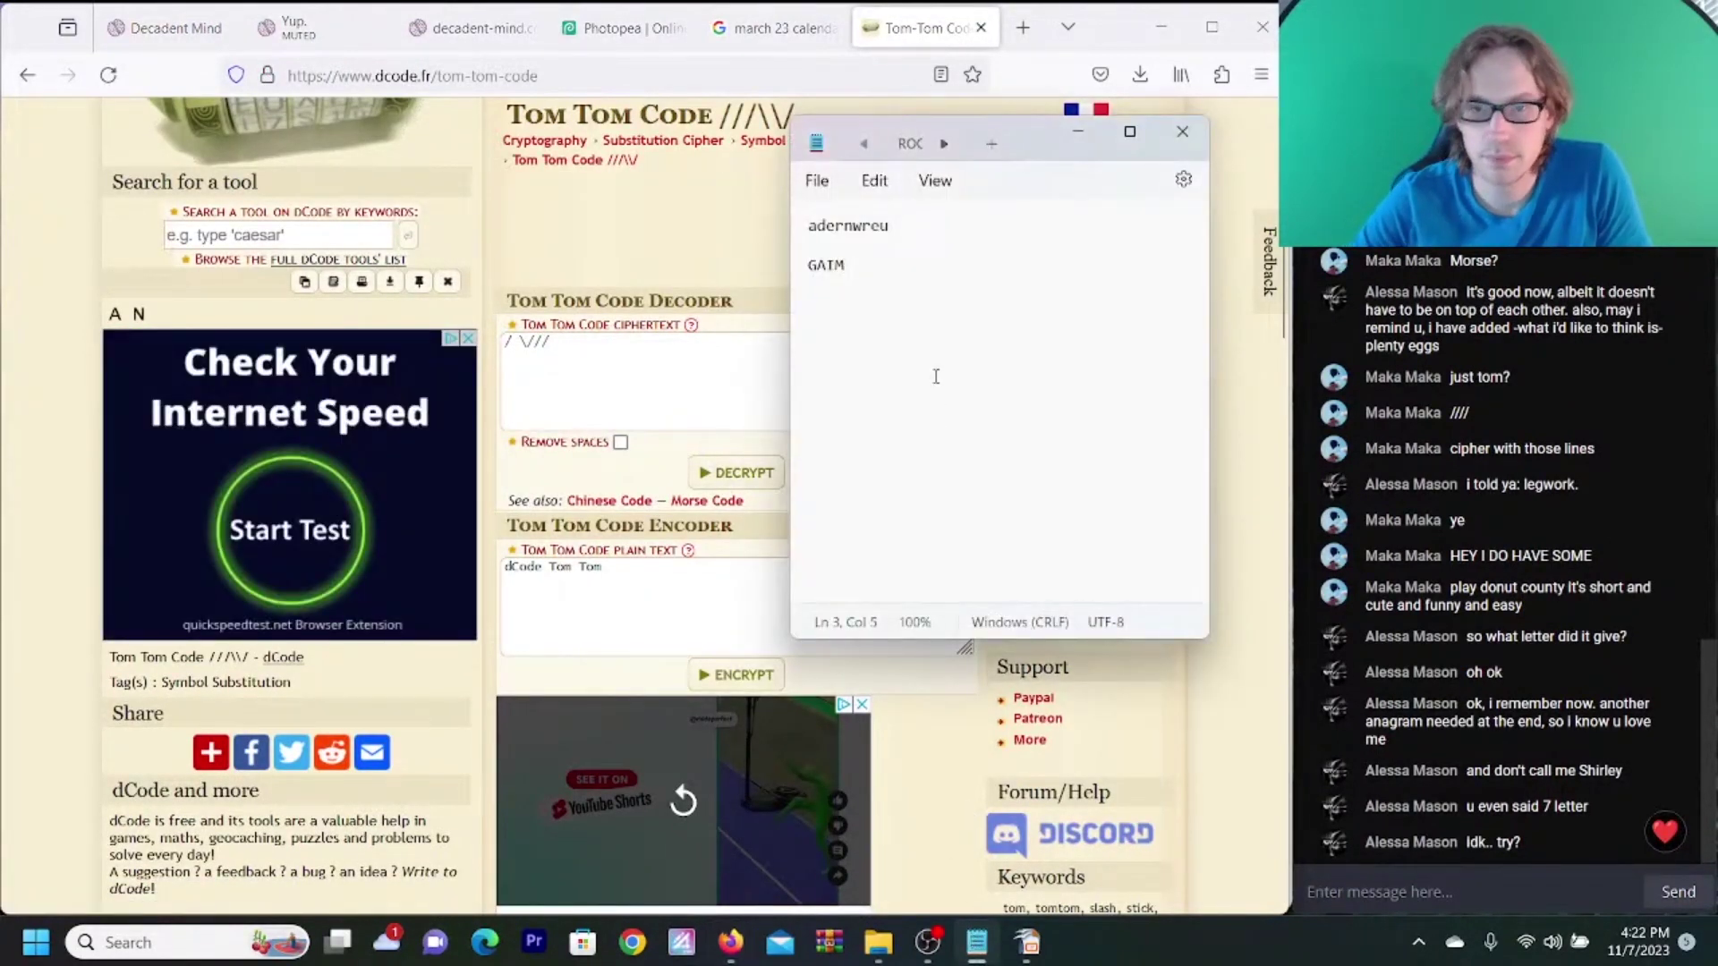
text(a)
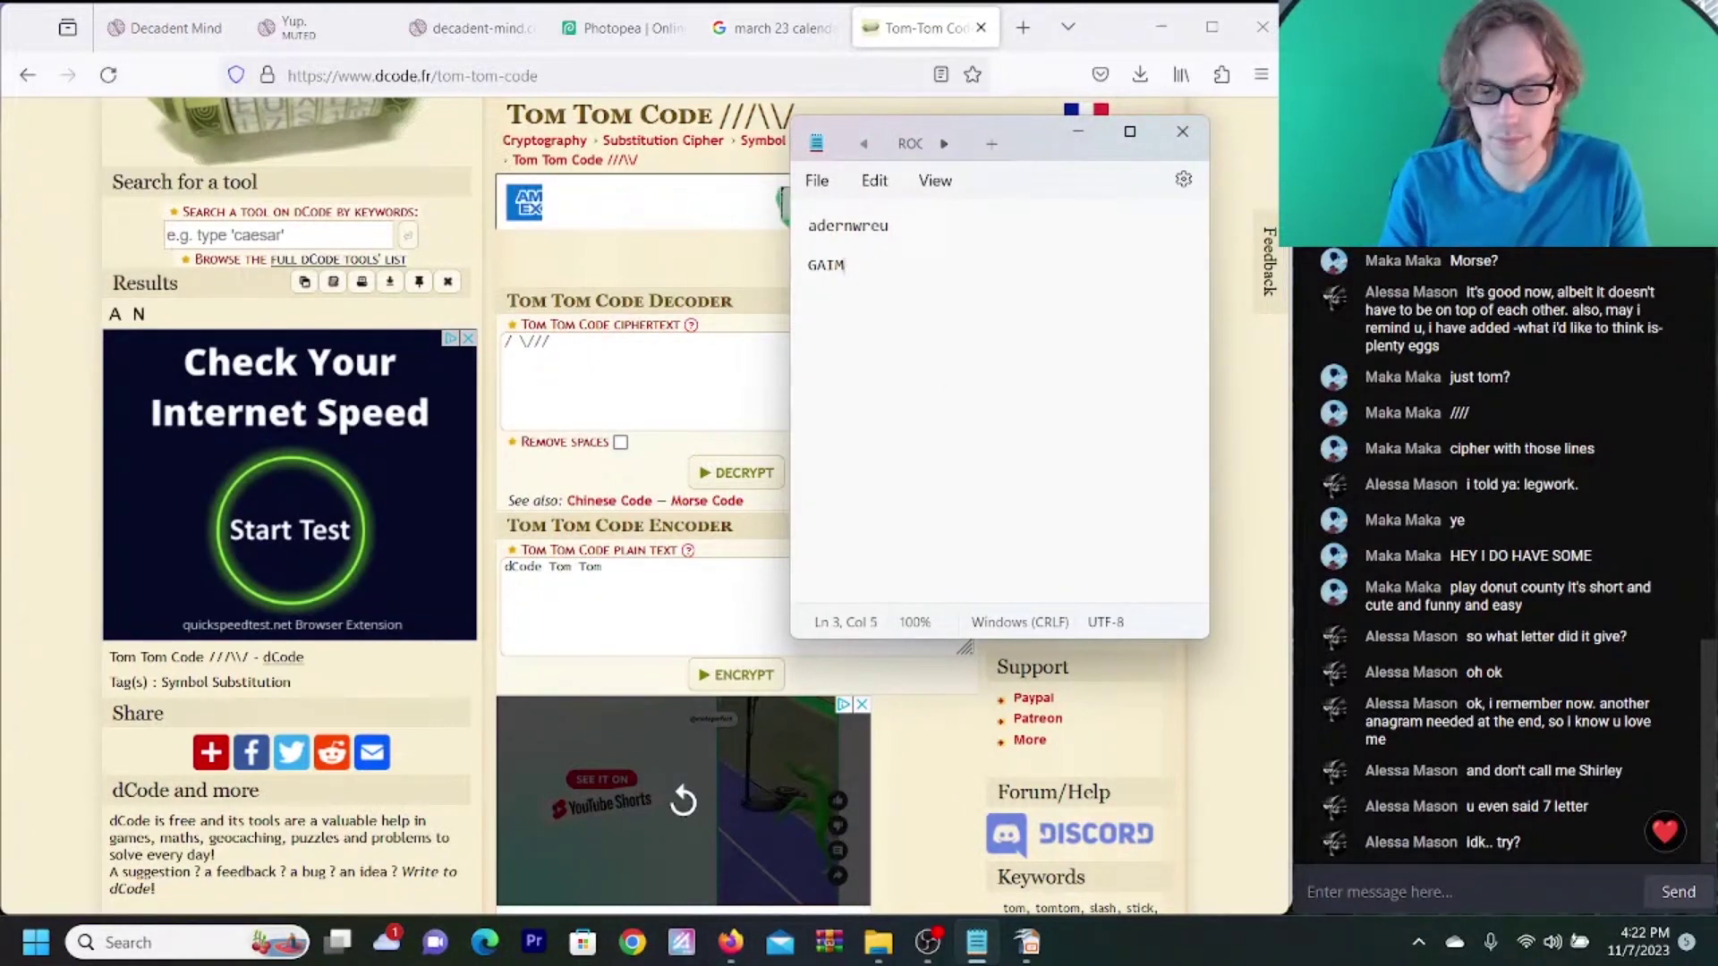
text(AN)
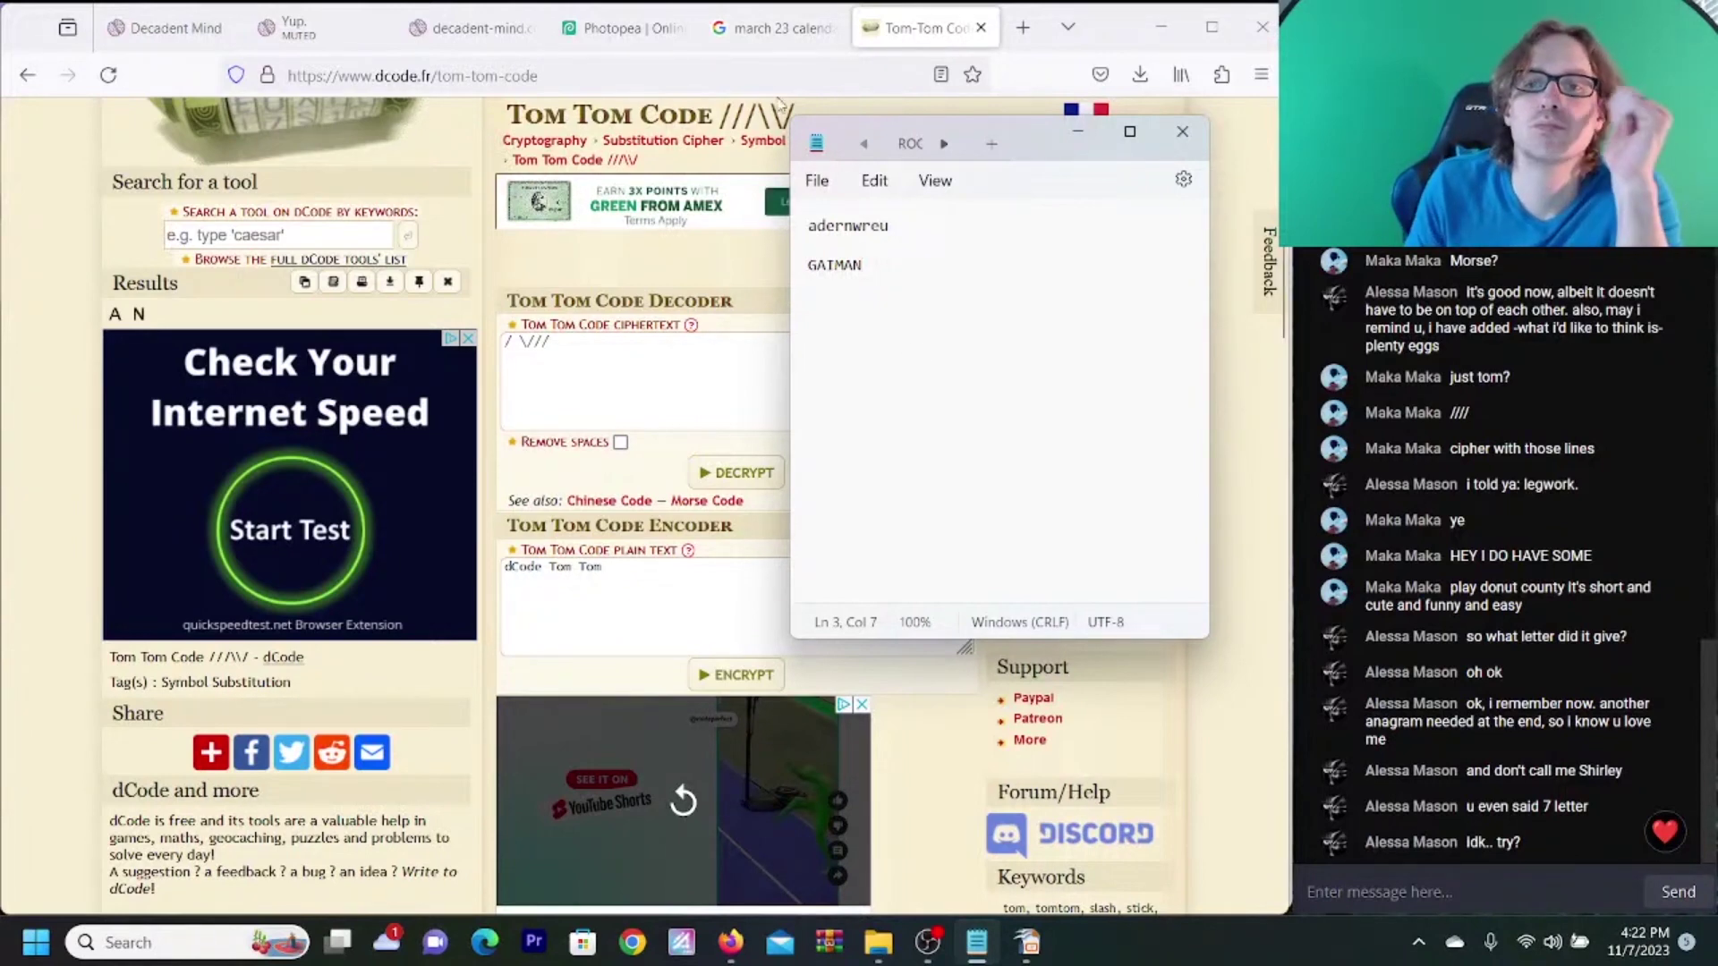
- Recheck the availability dates and open anagram-solver.net in a new browser tab
click(782, 26)
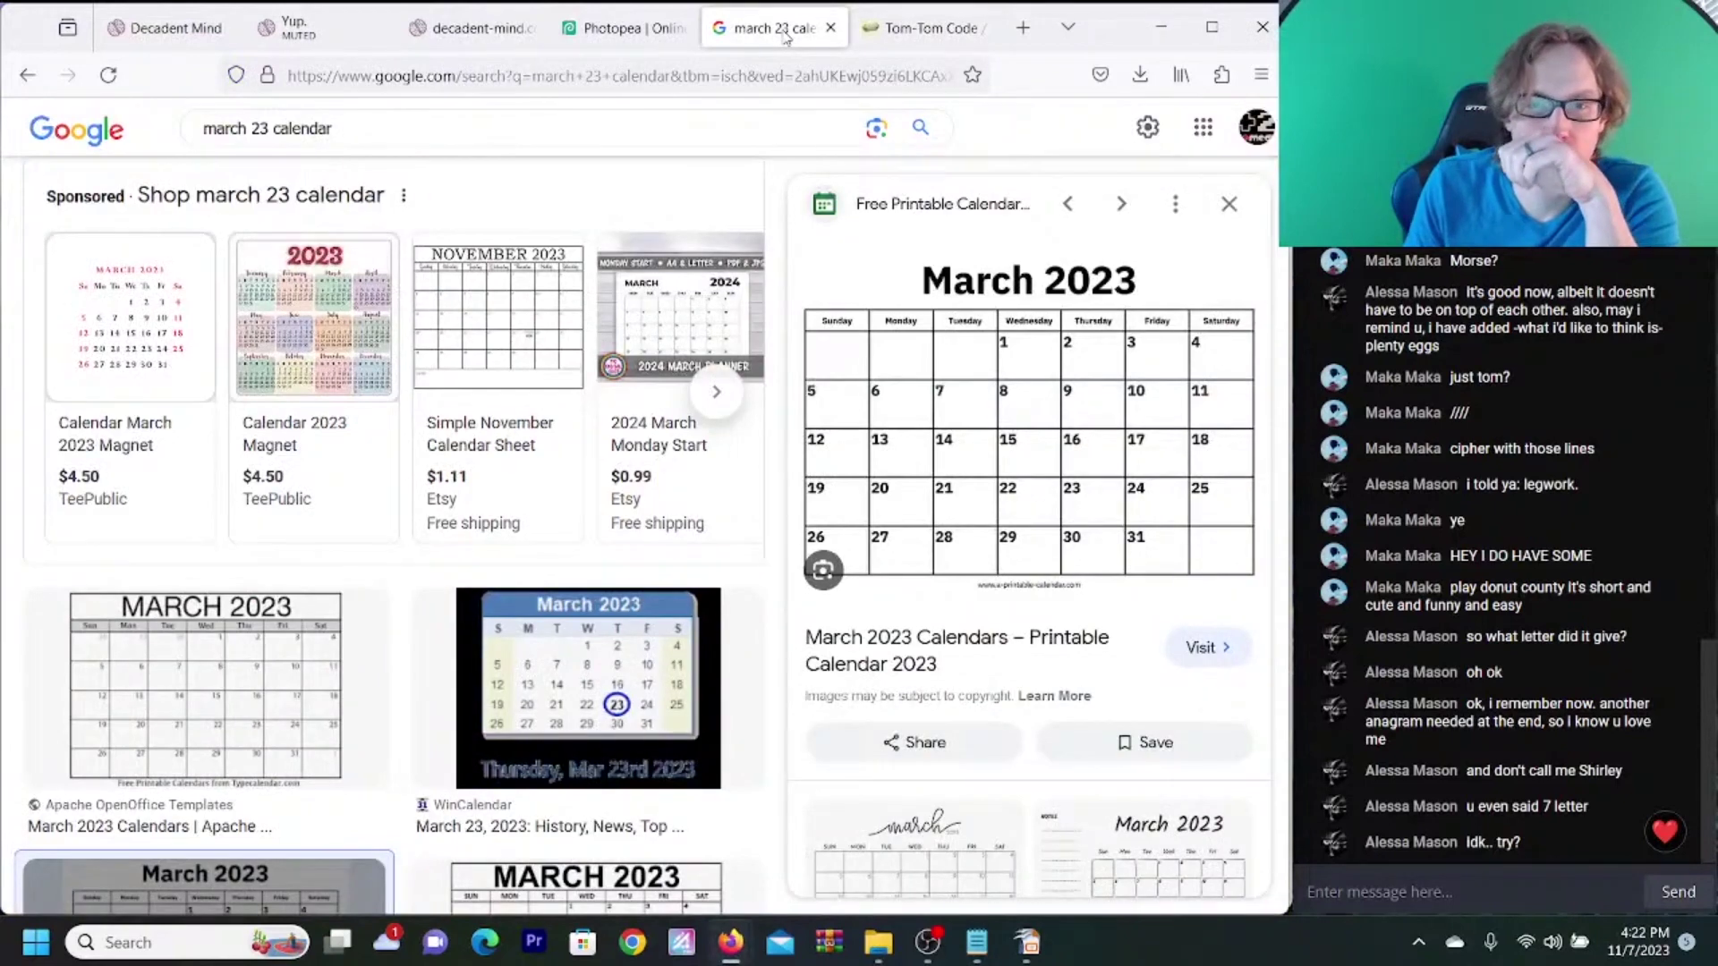
click(481, 31)
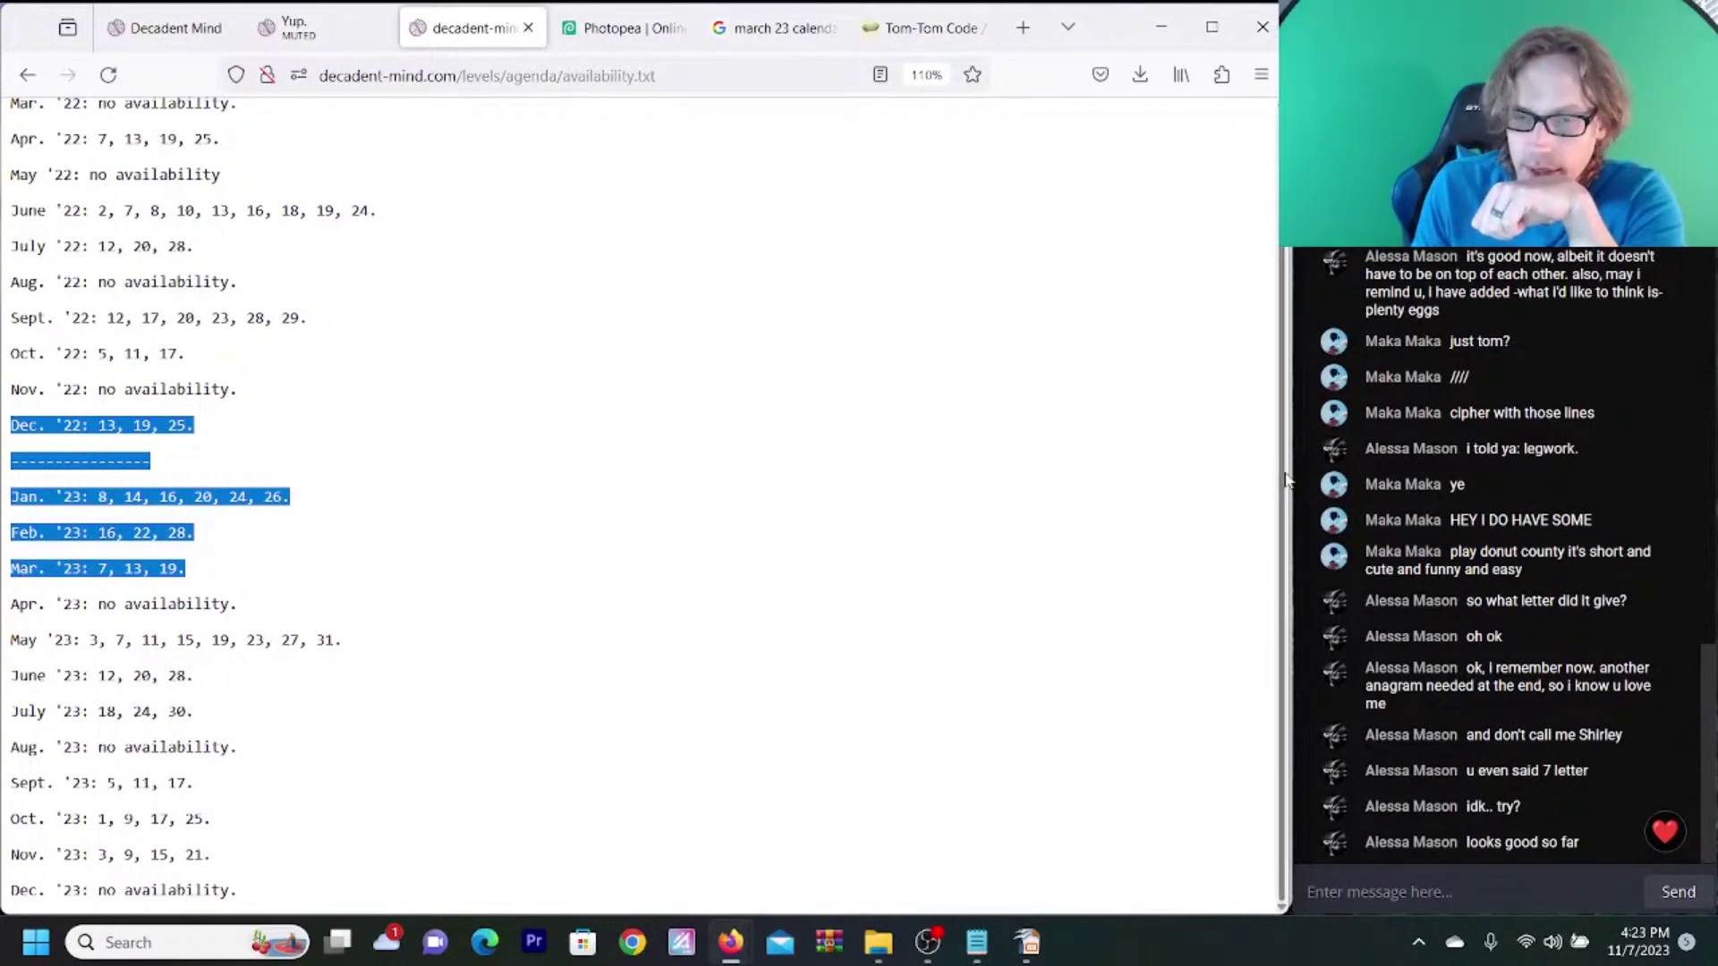
click(1023, 27)
click(812, 77)
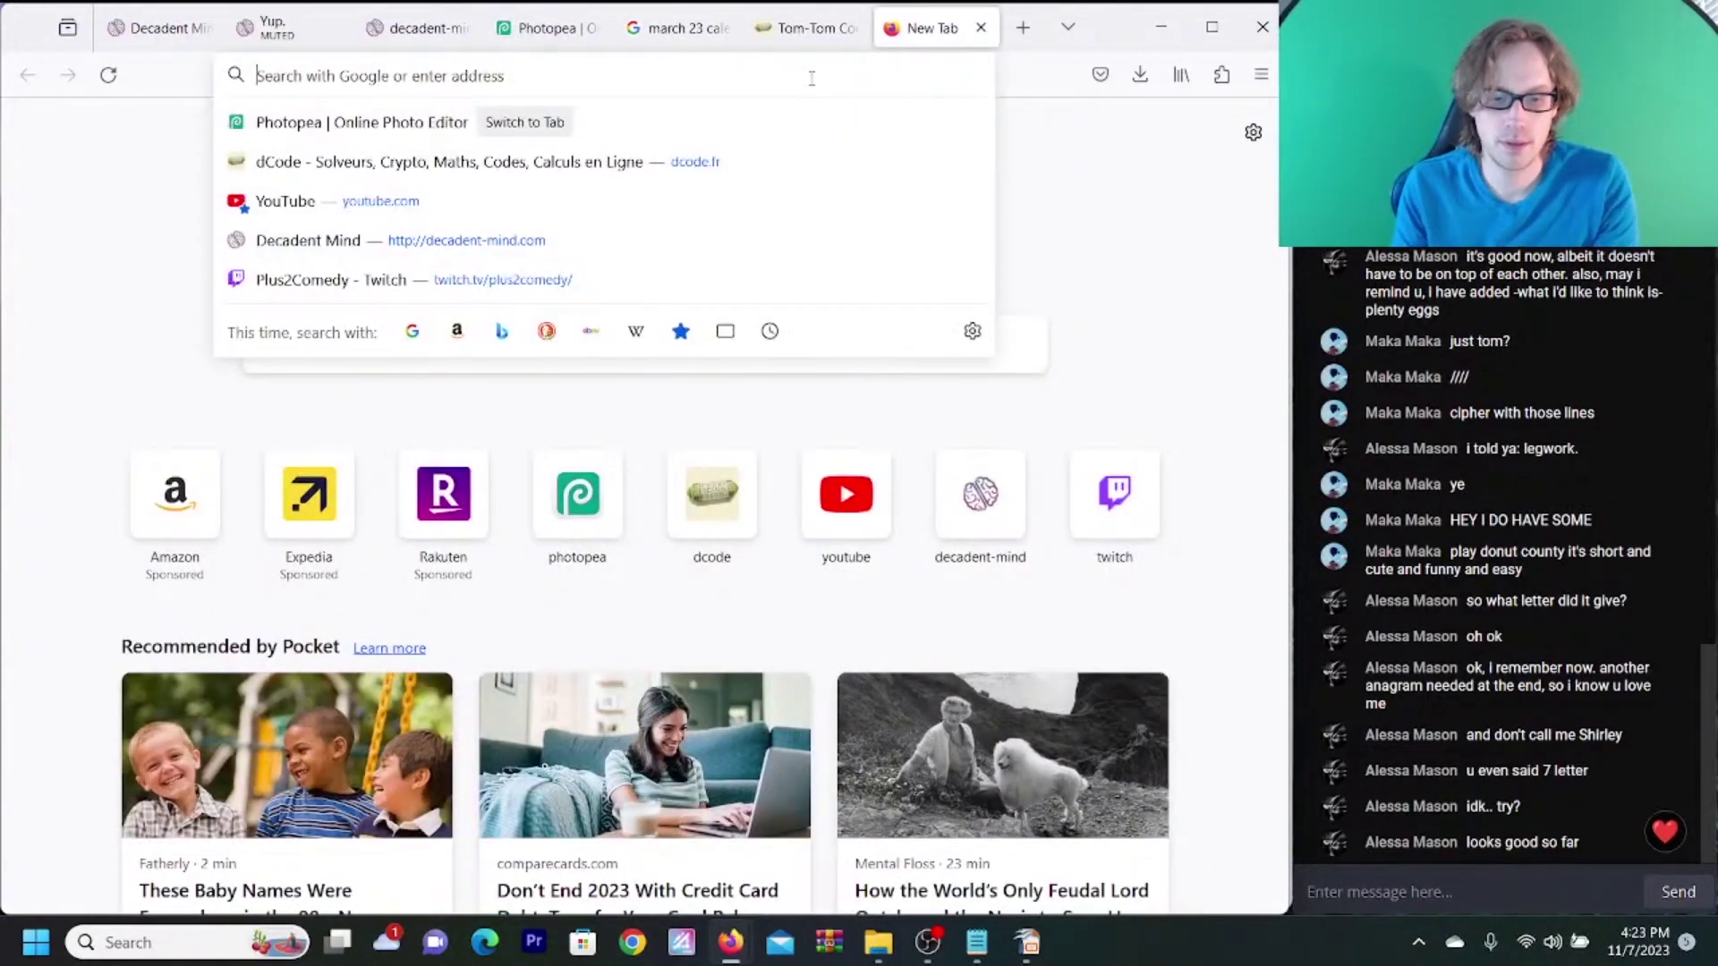
text(A)
key(BackSpace)
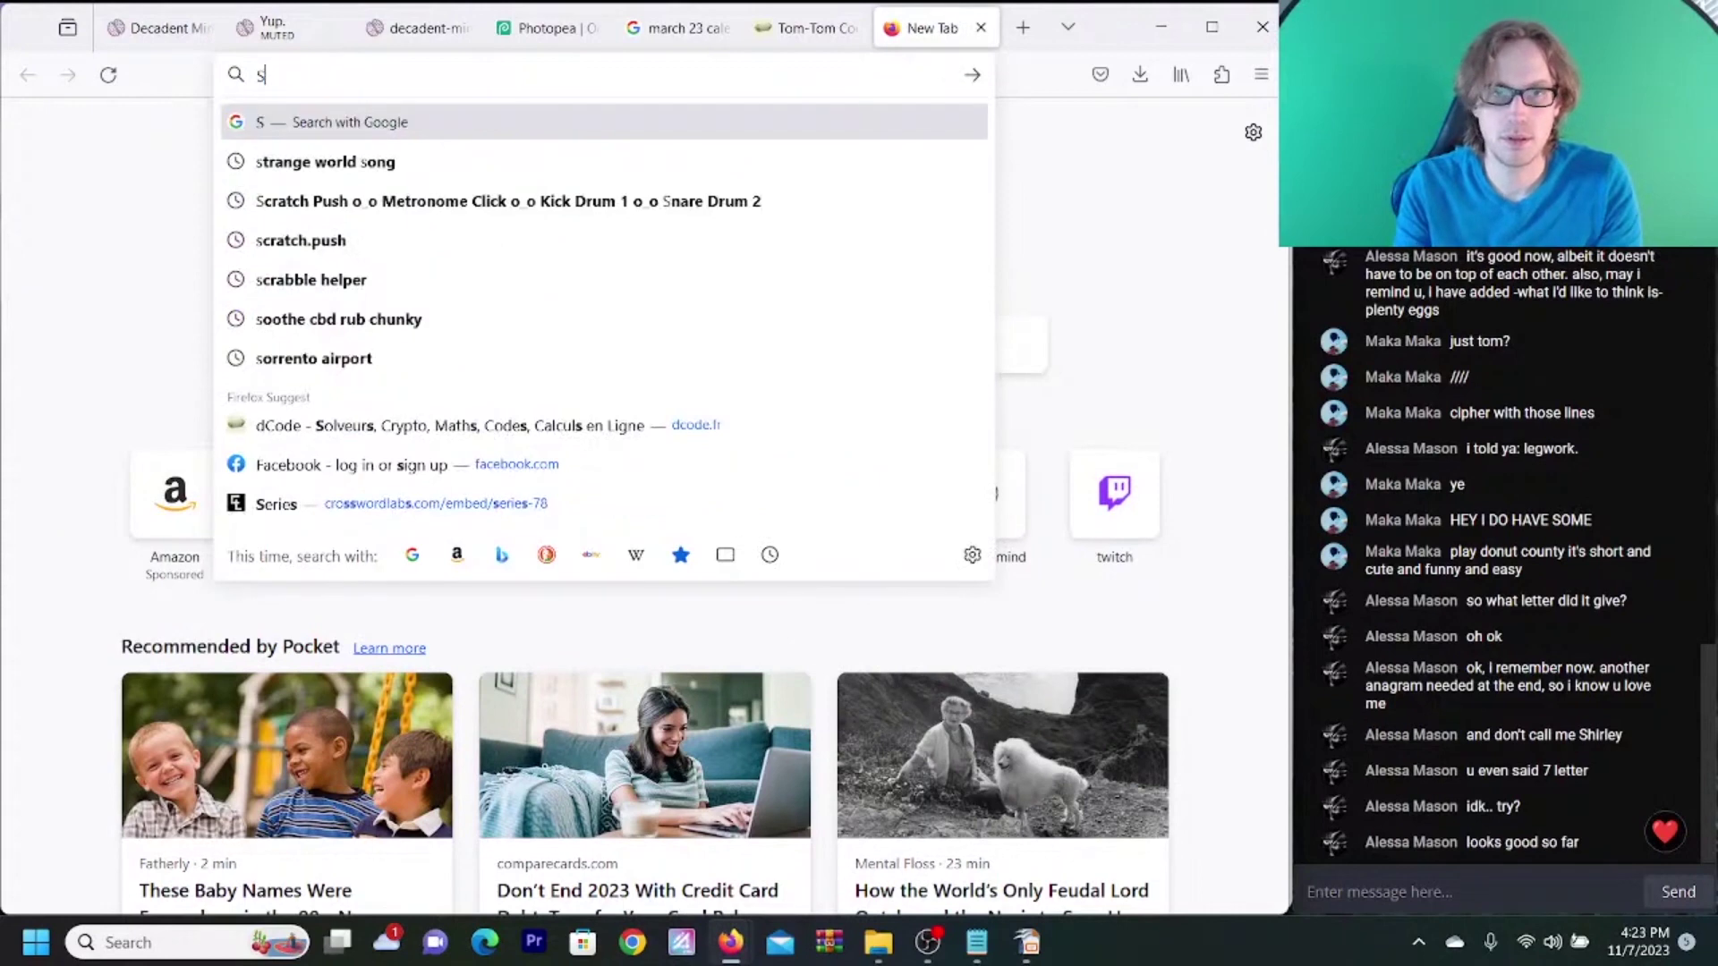
text(ND)
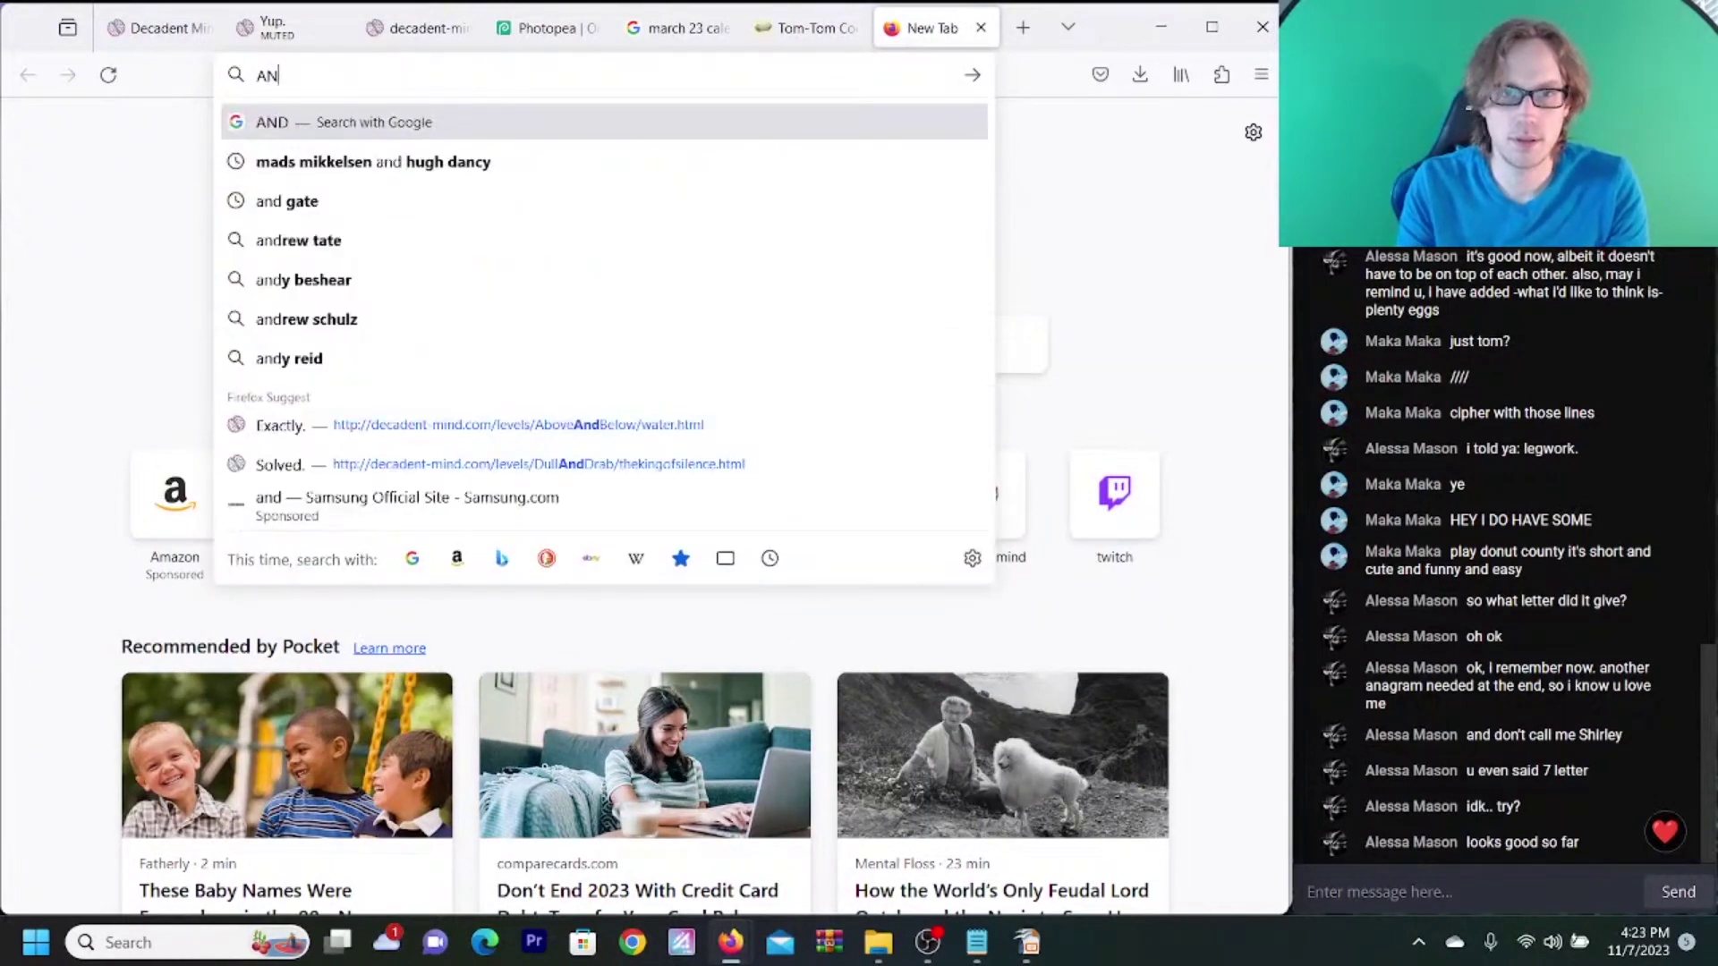
key(BackSpace)
key(BackSpace)
text(anagram-solver.net/)
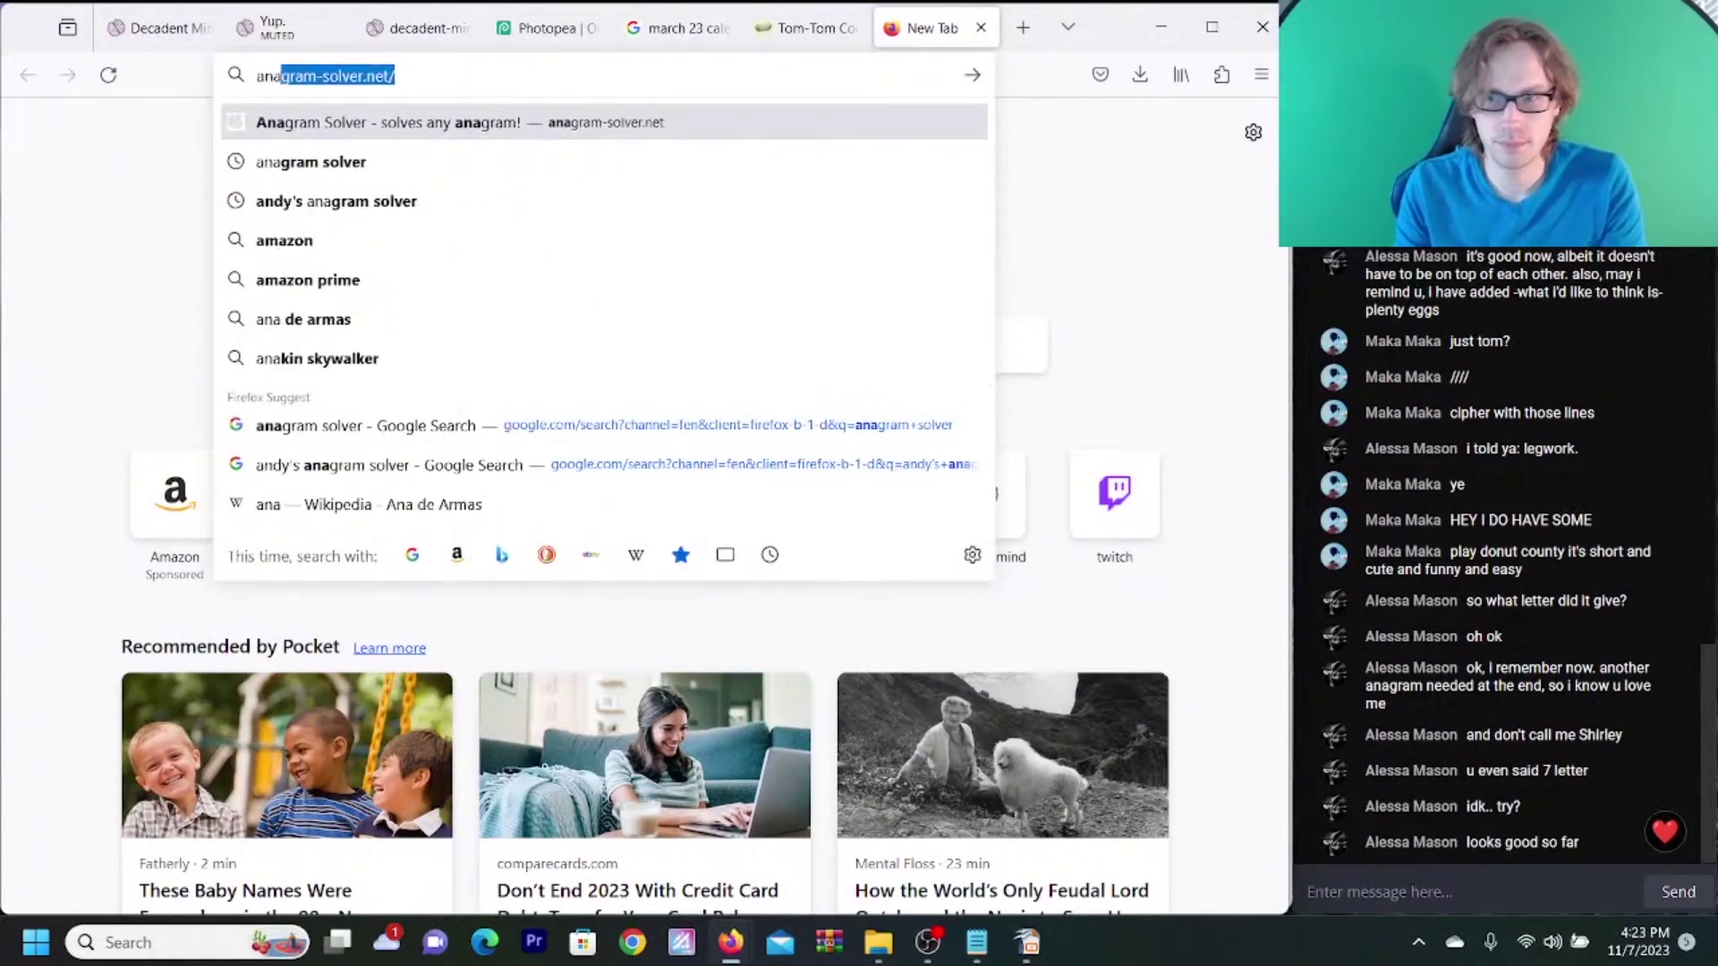
key(Return)
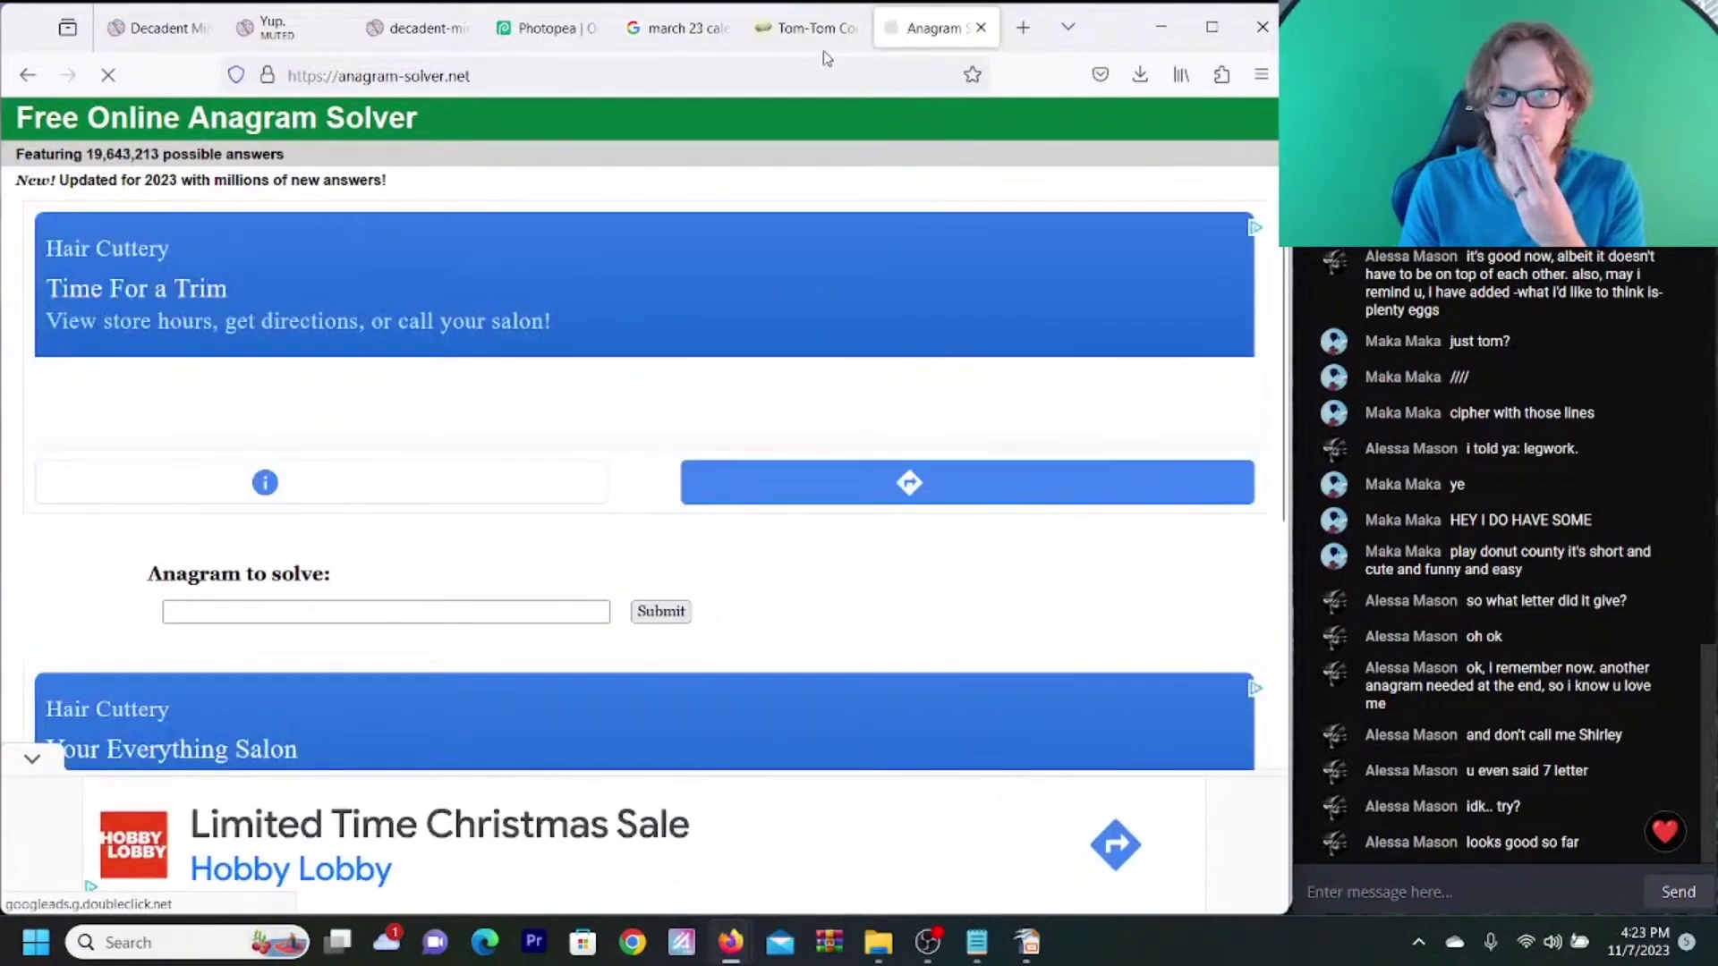
- Take the collected letters GAIMAN from the notes and submit GAIMAN?? to the anagram solver
click(814, 41)
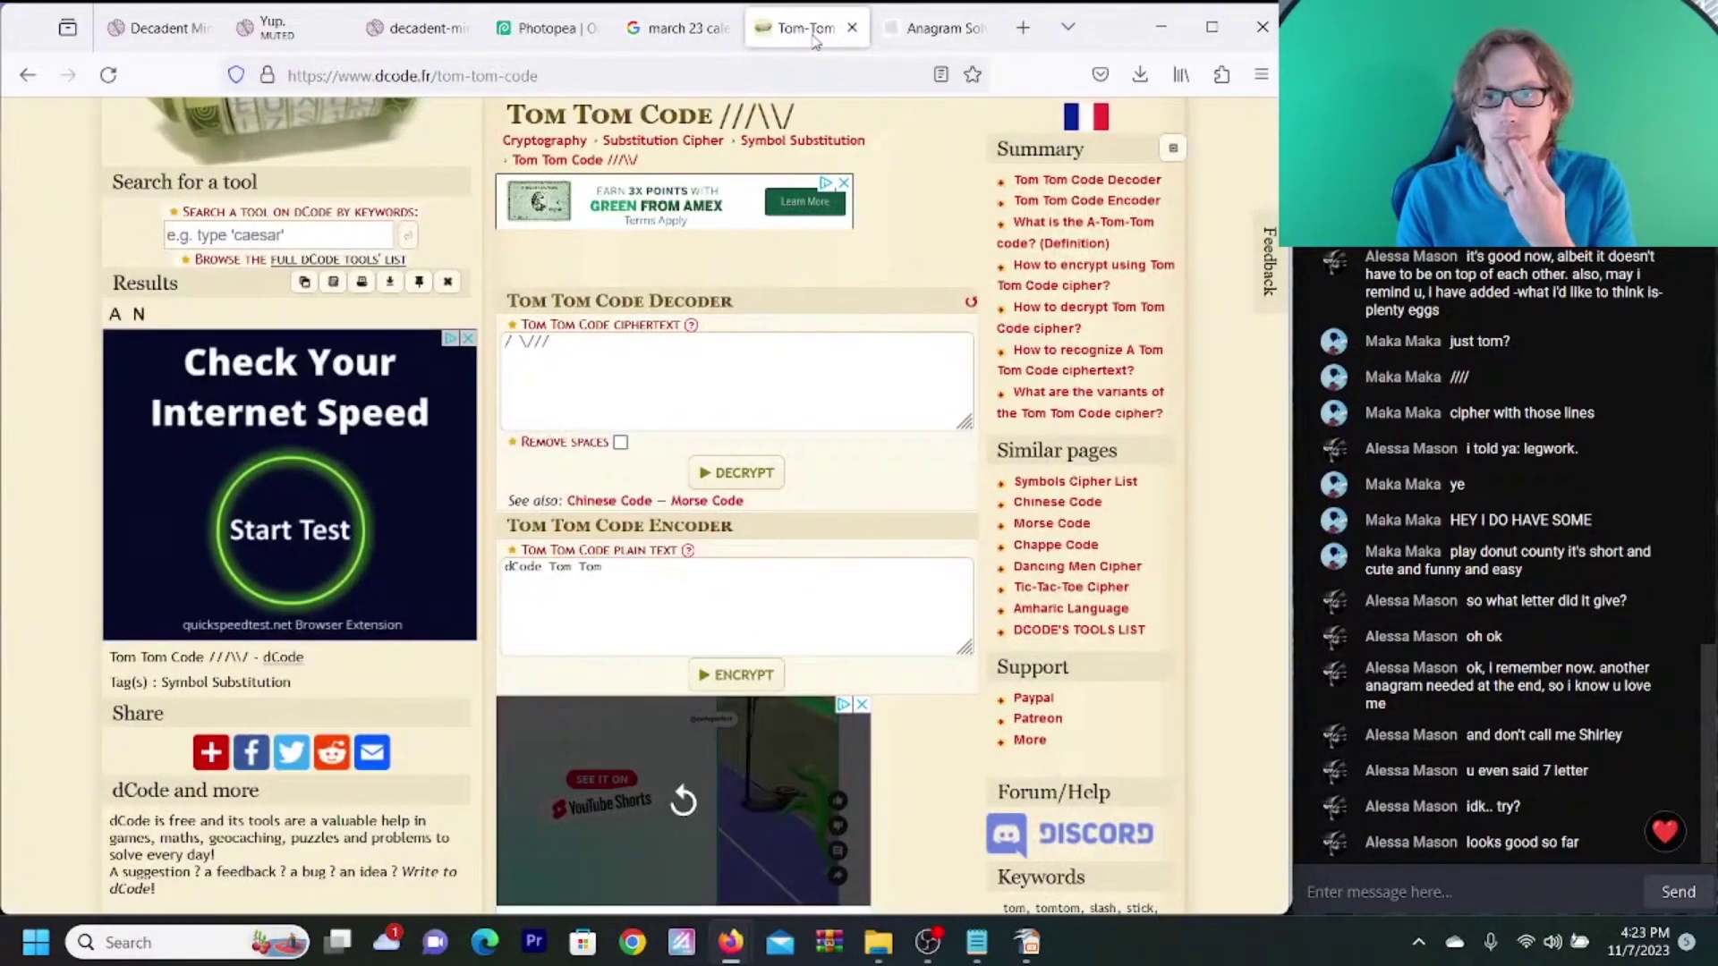
click(979, 947)
double_click(861, 267)
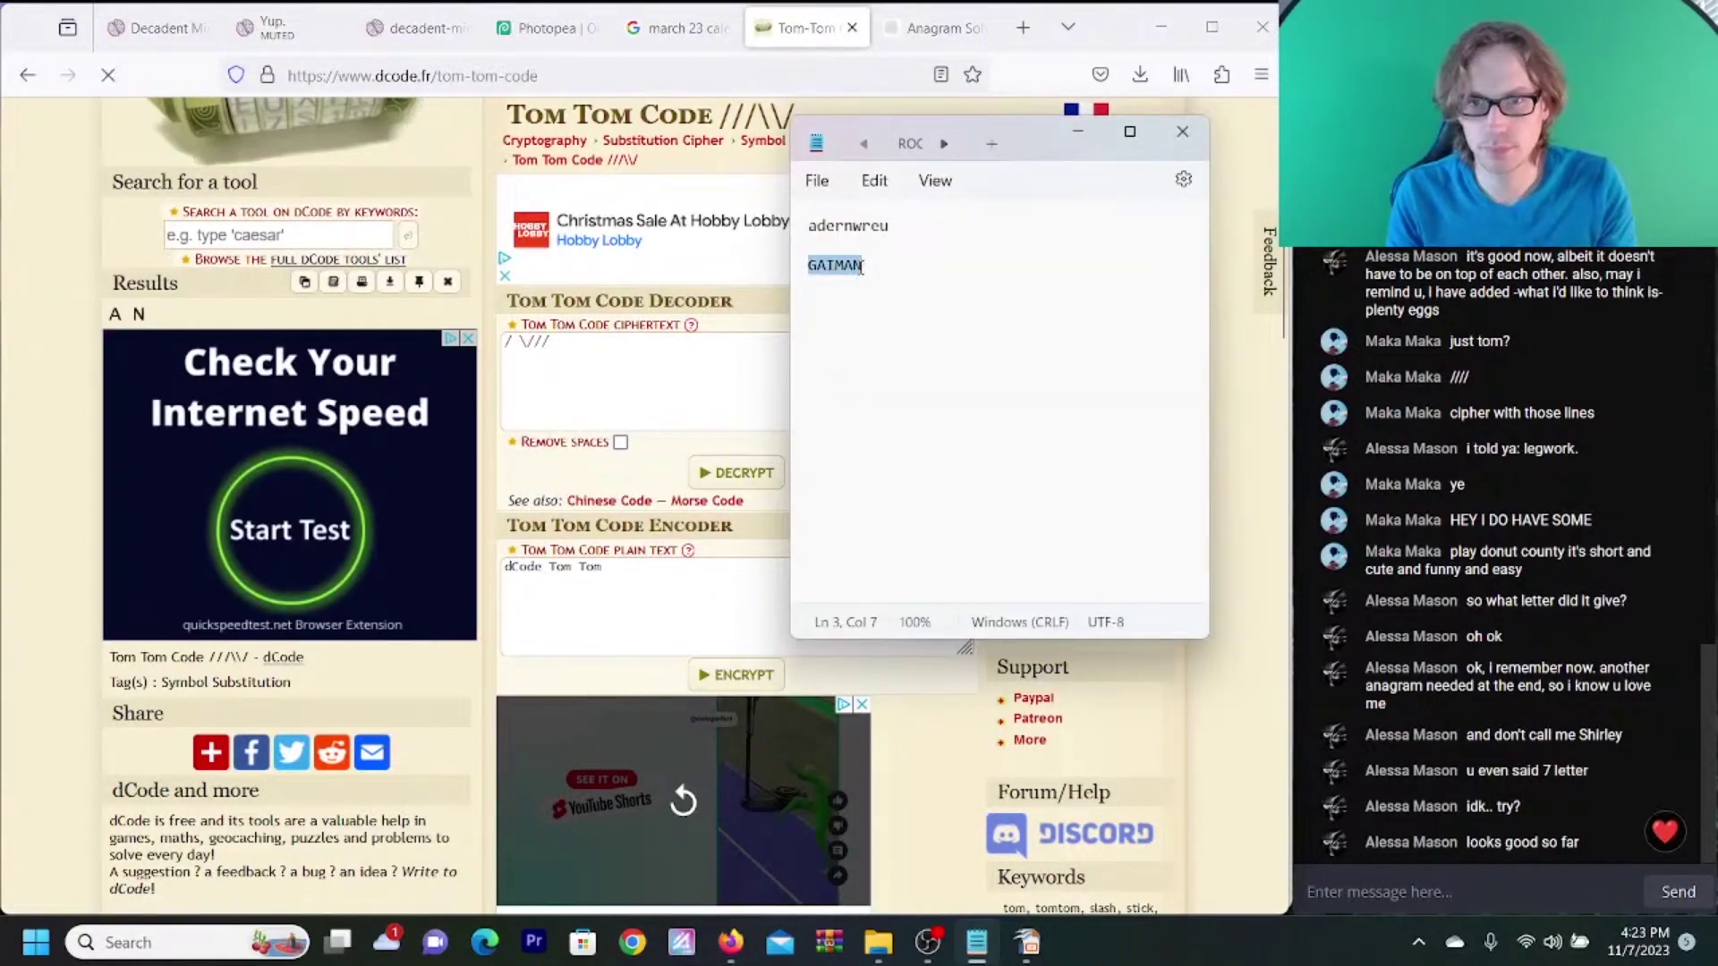
click(933, 30)
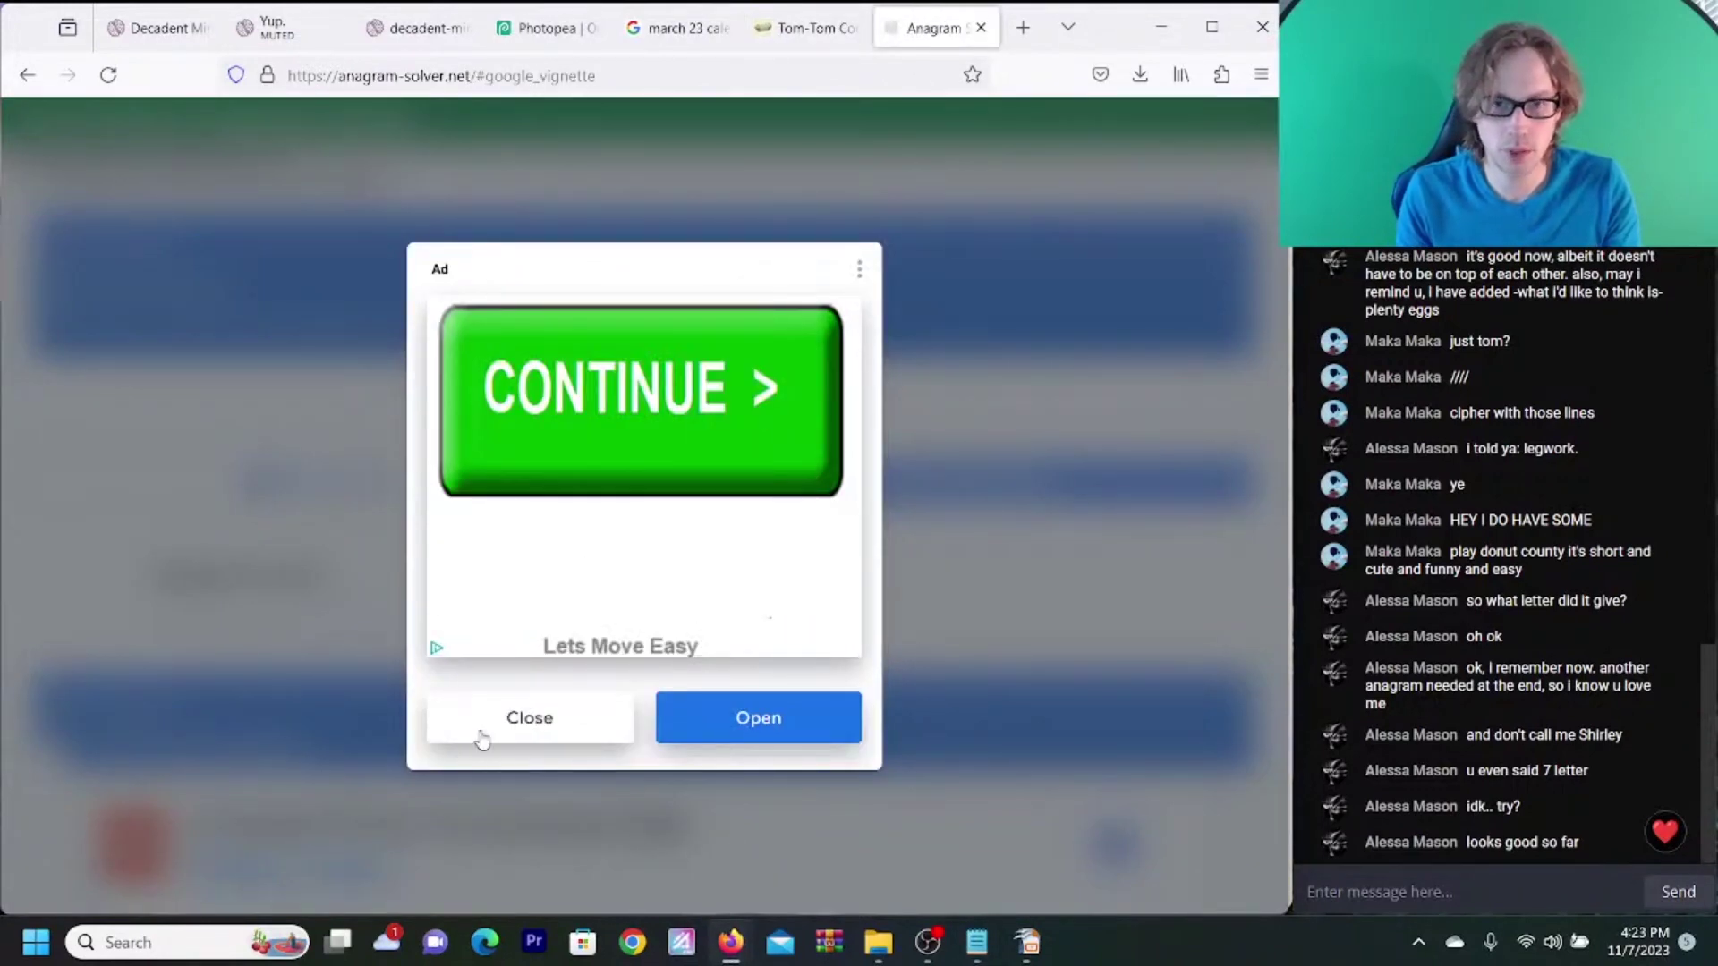
click(482, 718)
click(341, 609)
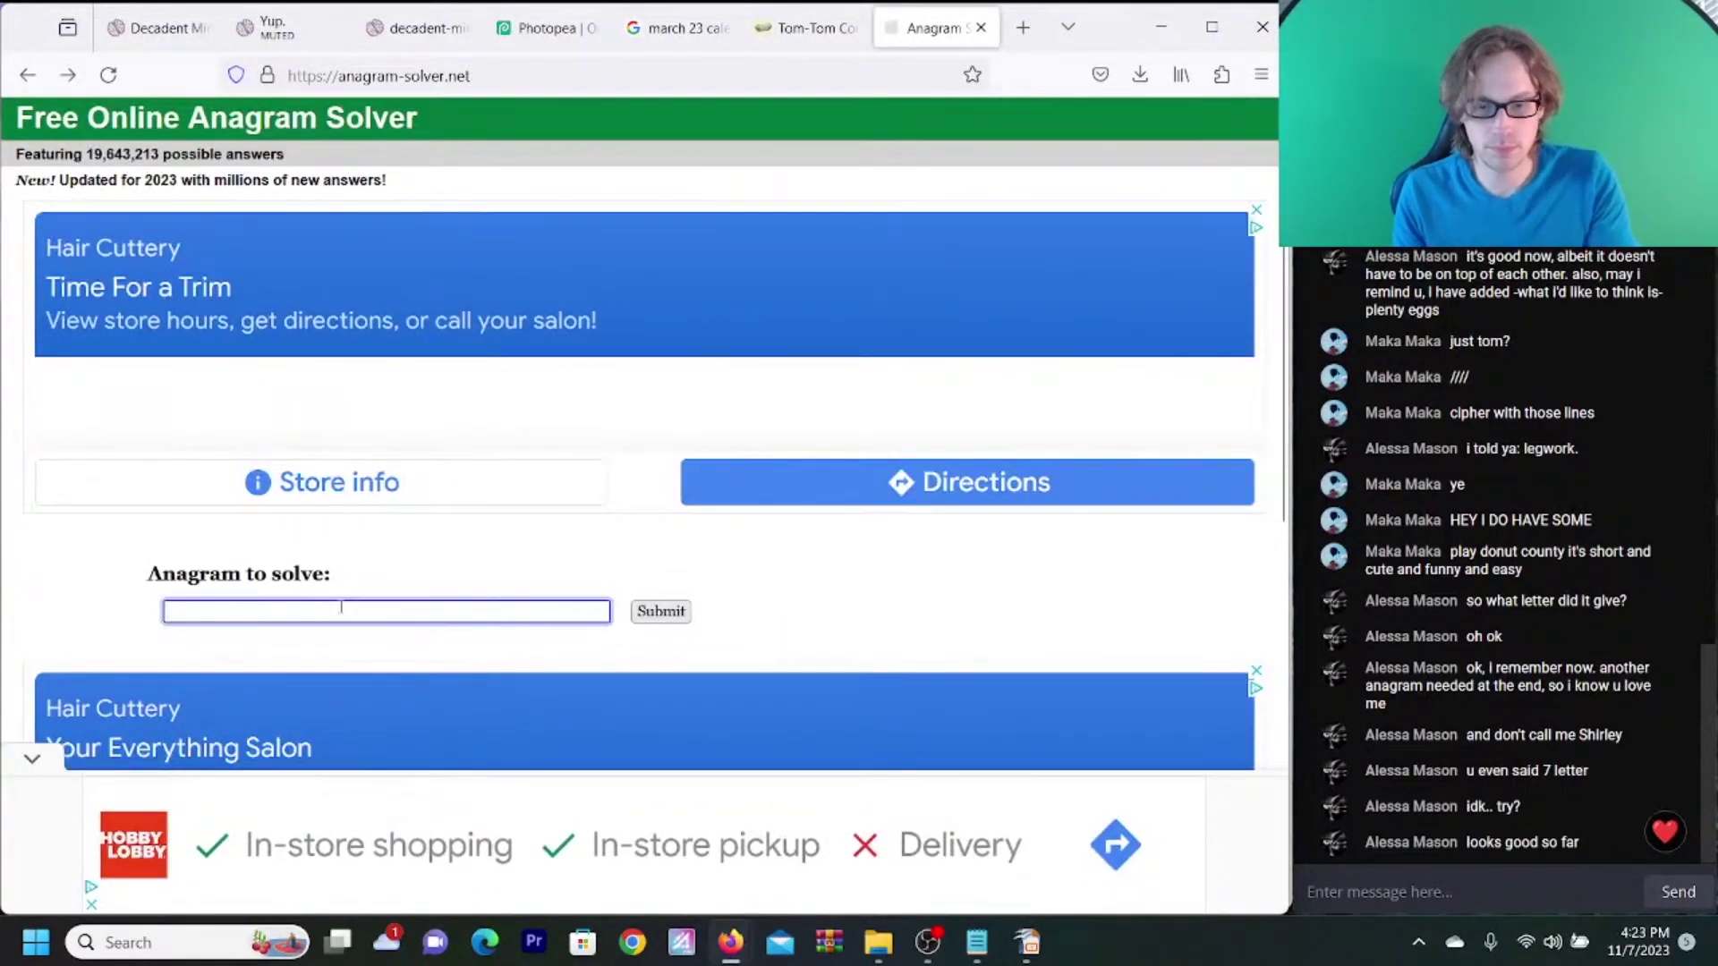
text(GAIMAN)
text(??)
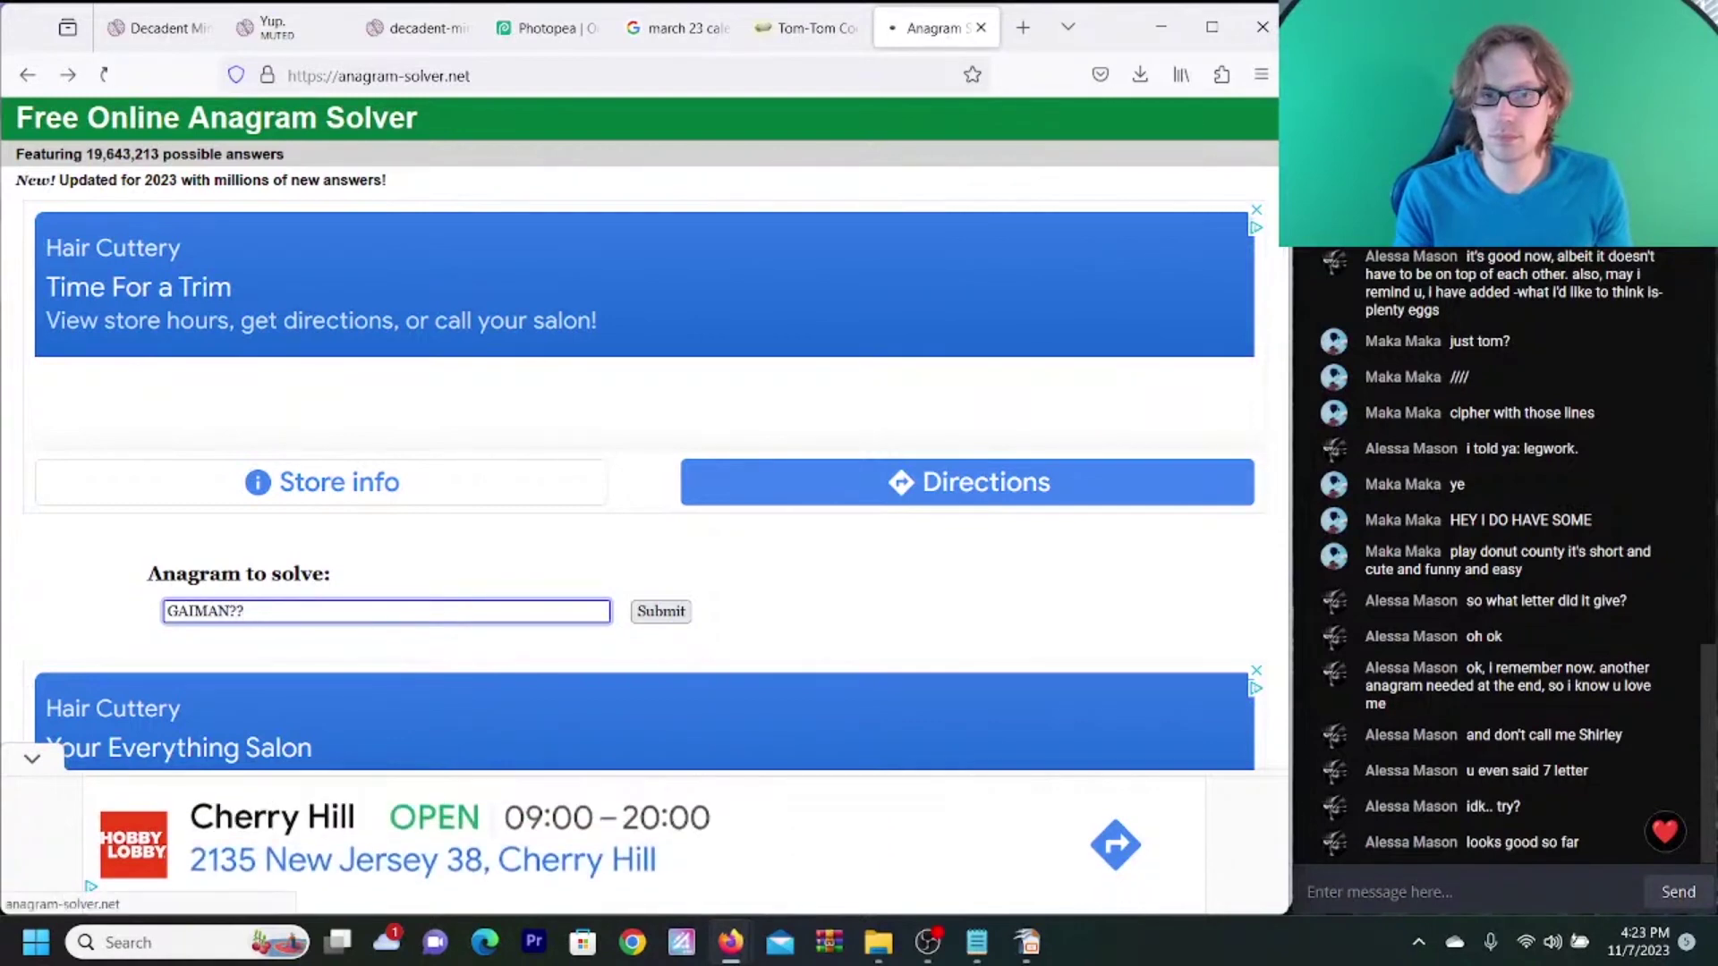
key(Return)
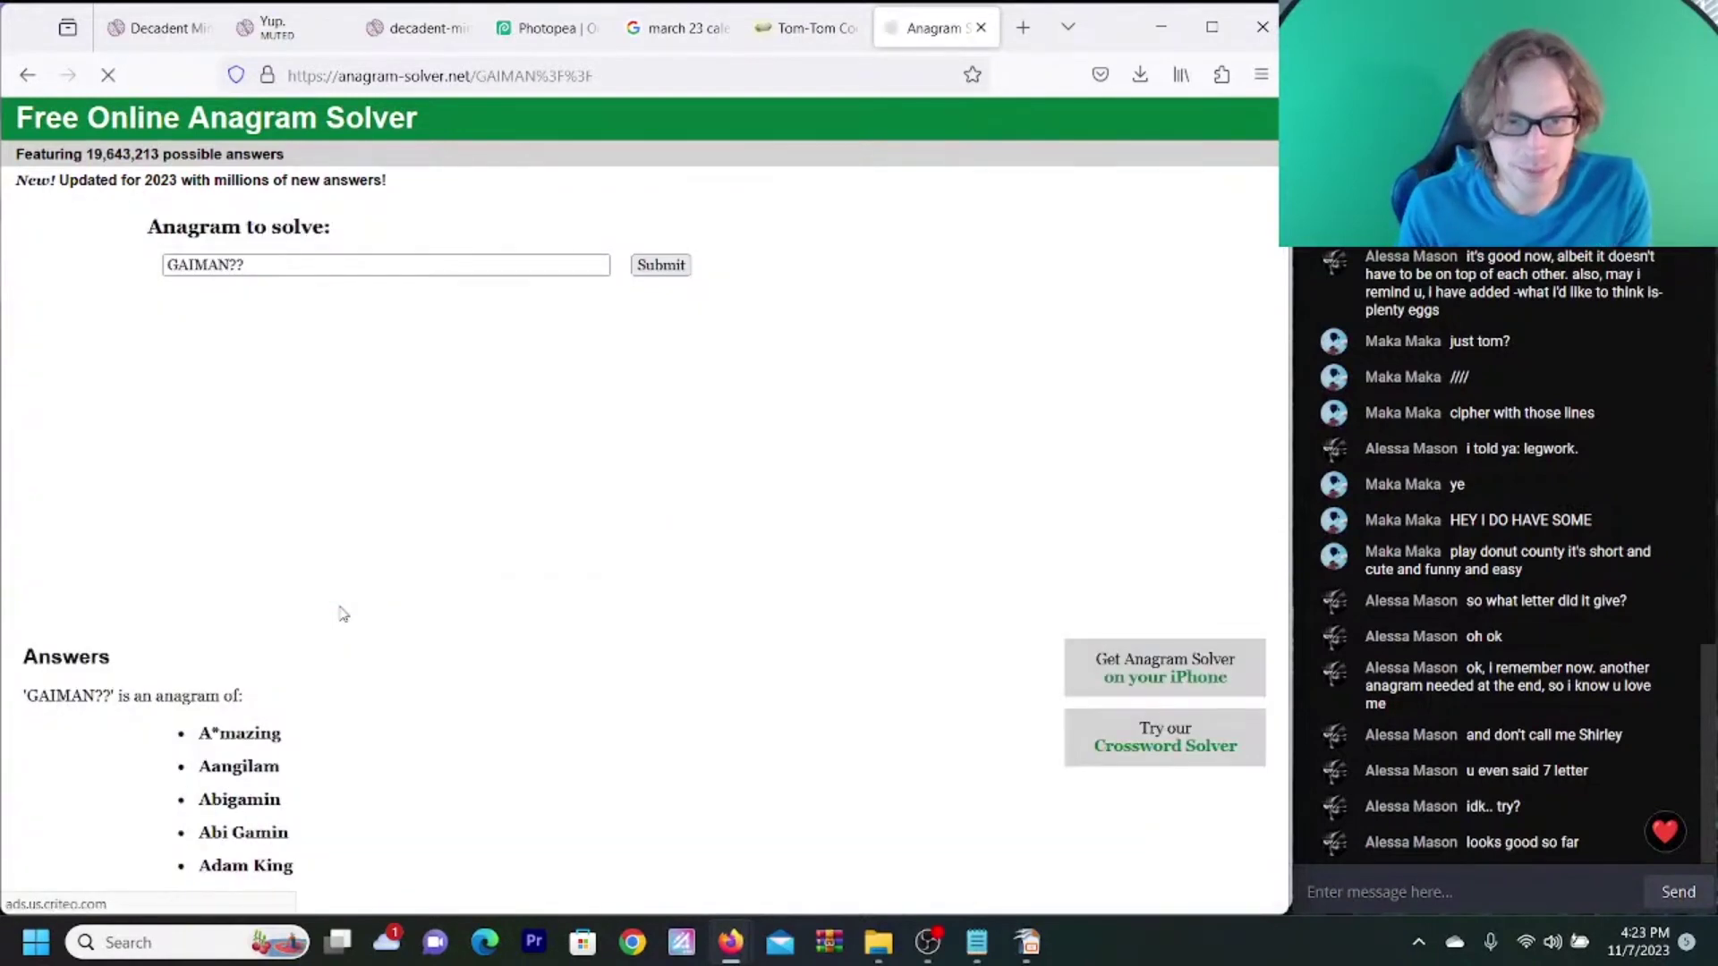
- Examine the list of anagram answers for a word that fits the puzzle
scroll(340, 613, down, 4)
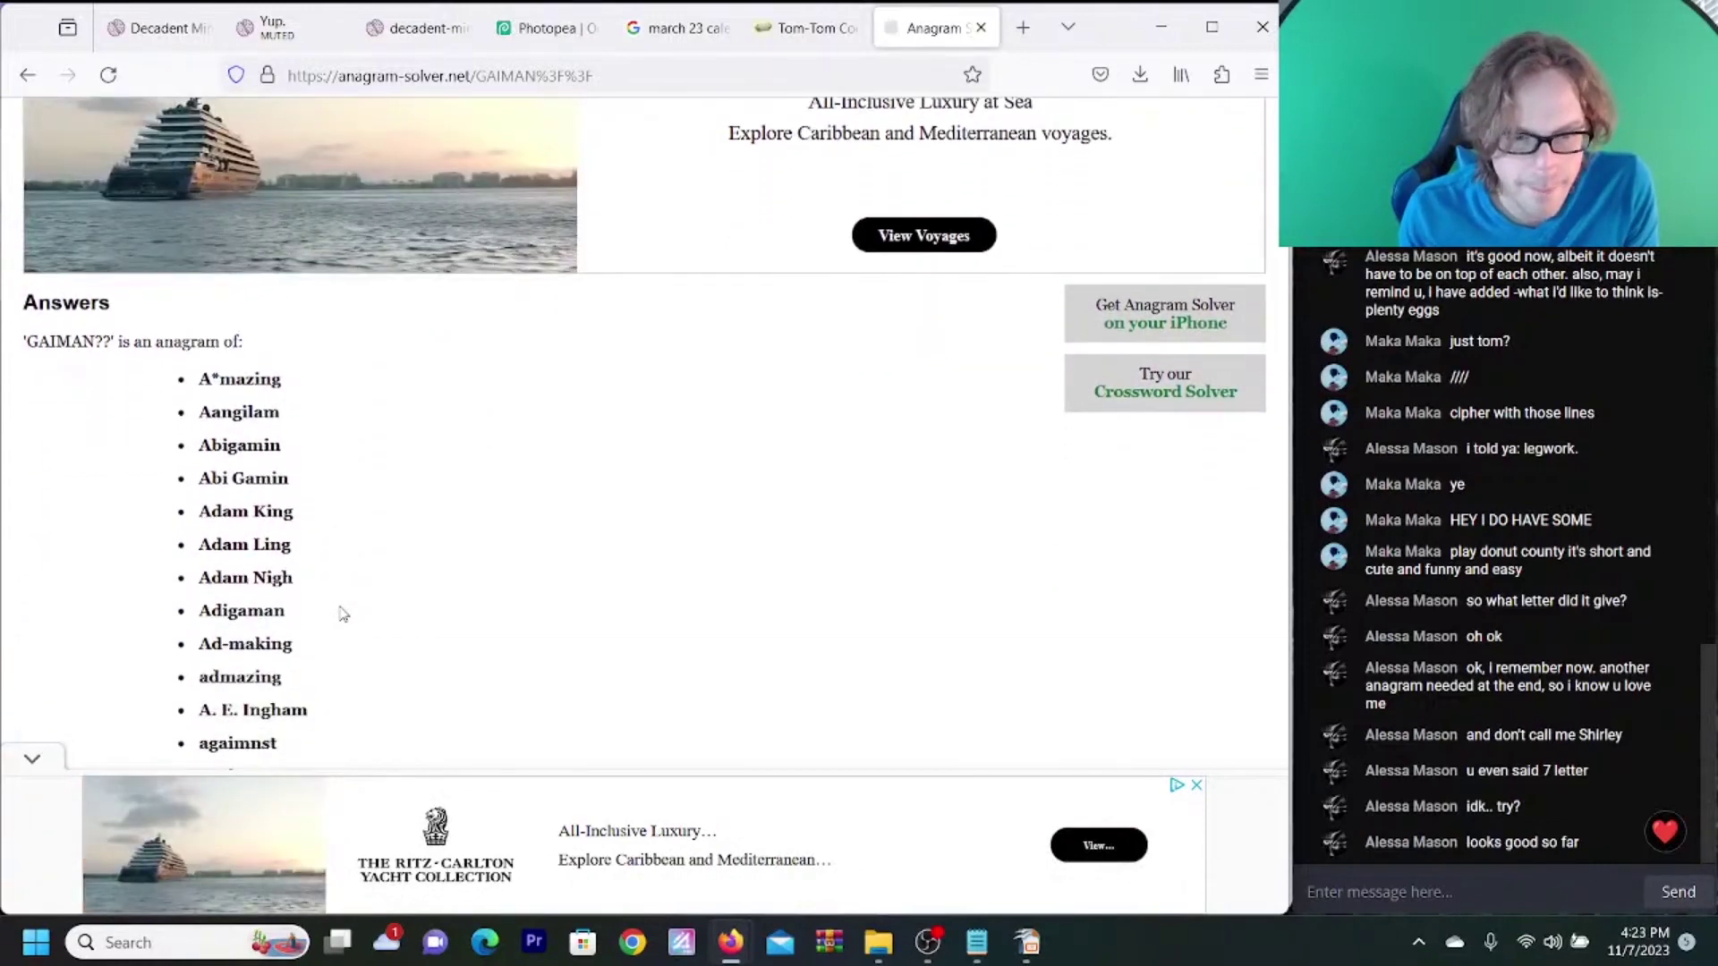
scroll(340, 613, down, 2)
scroll(340, 613, down, 3)
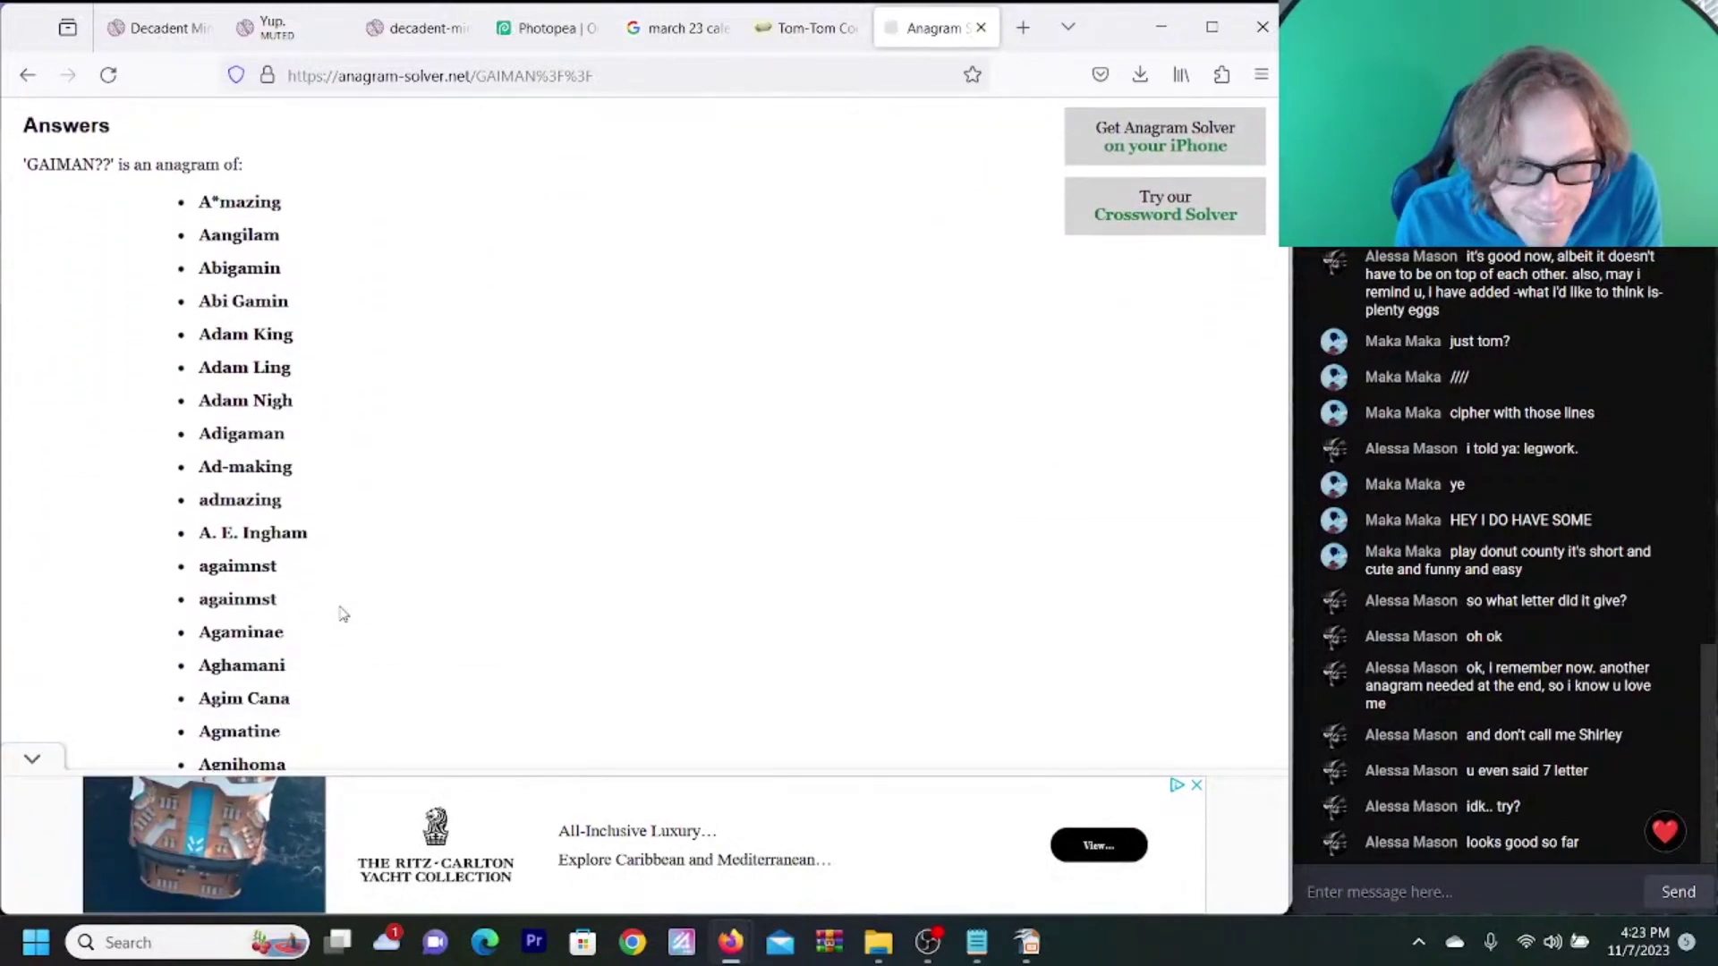
scroll(343, 614, down, 6)
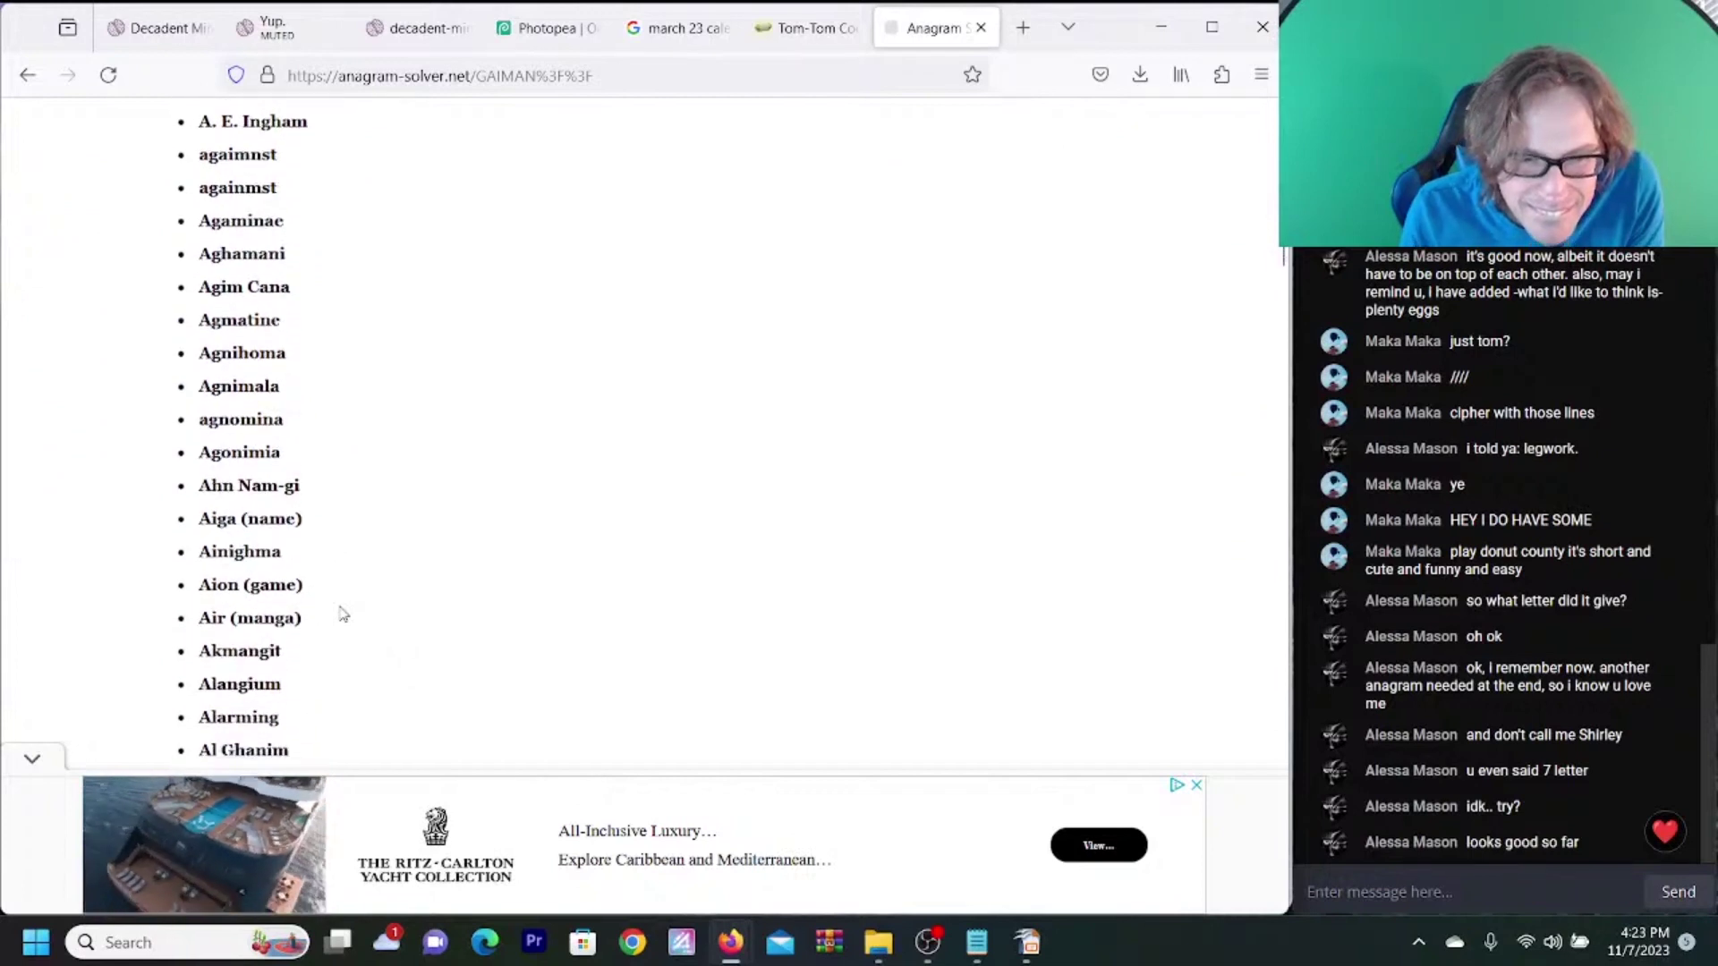
scroll(343, 614, down, 6)
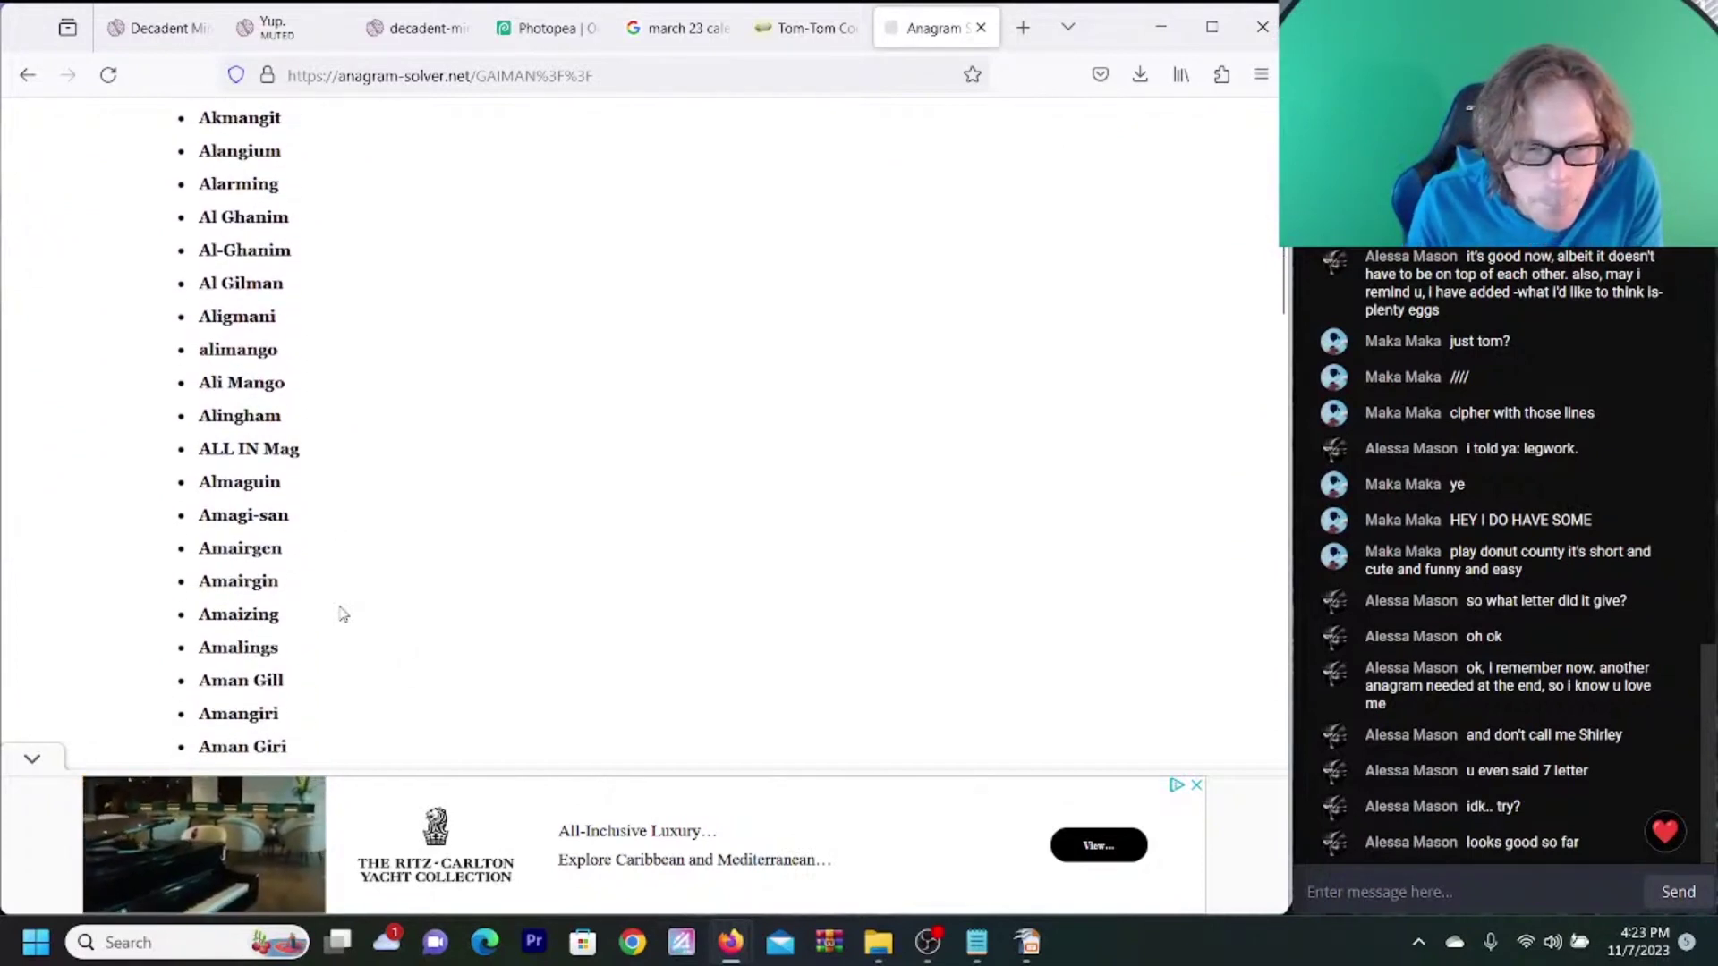
scroll(343, 614, down, 4)
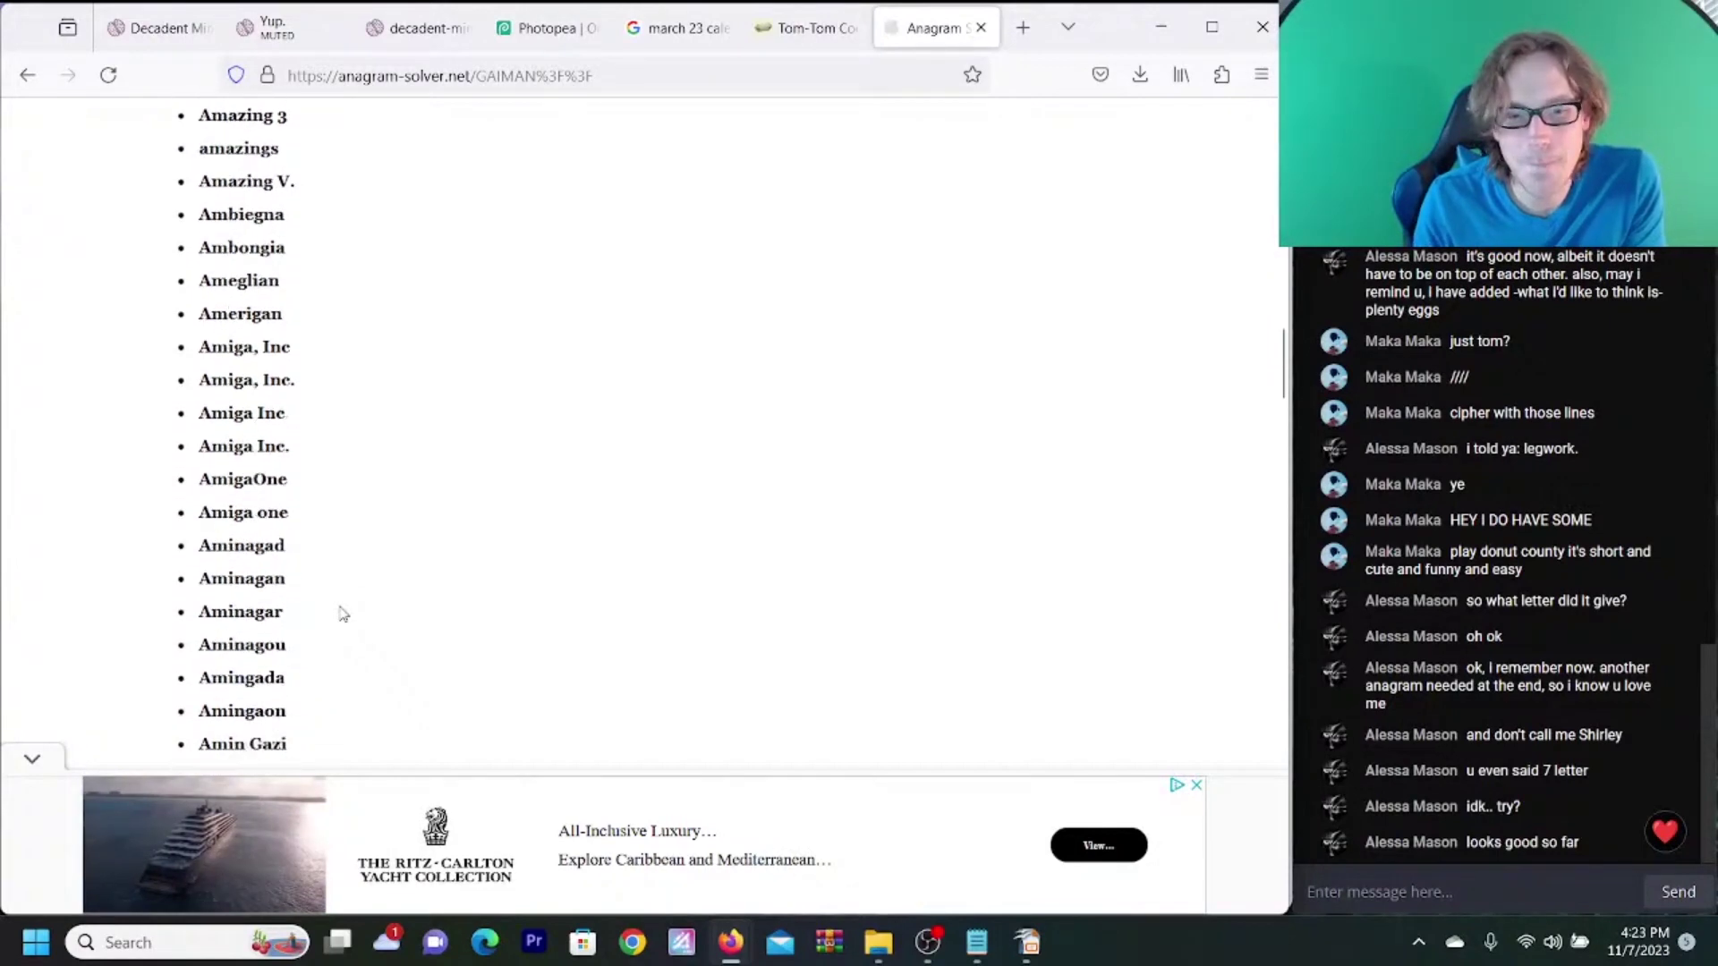
scroll(343, 614, down, 15)
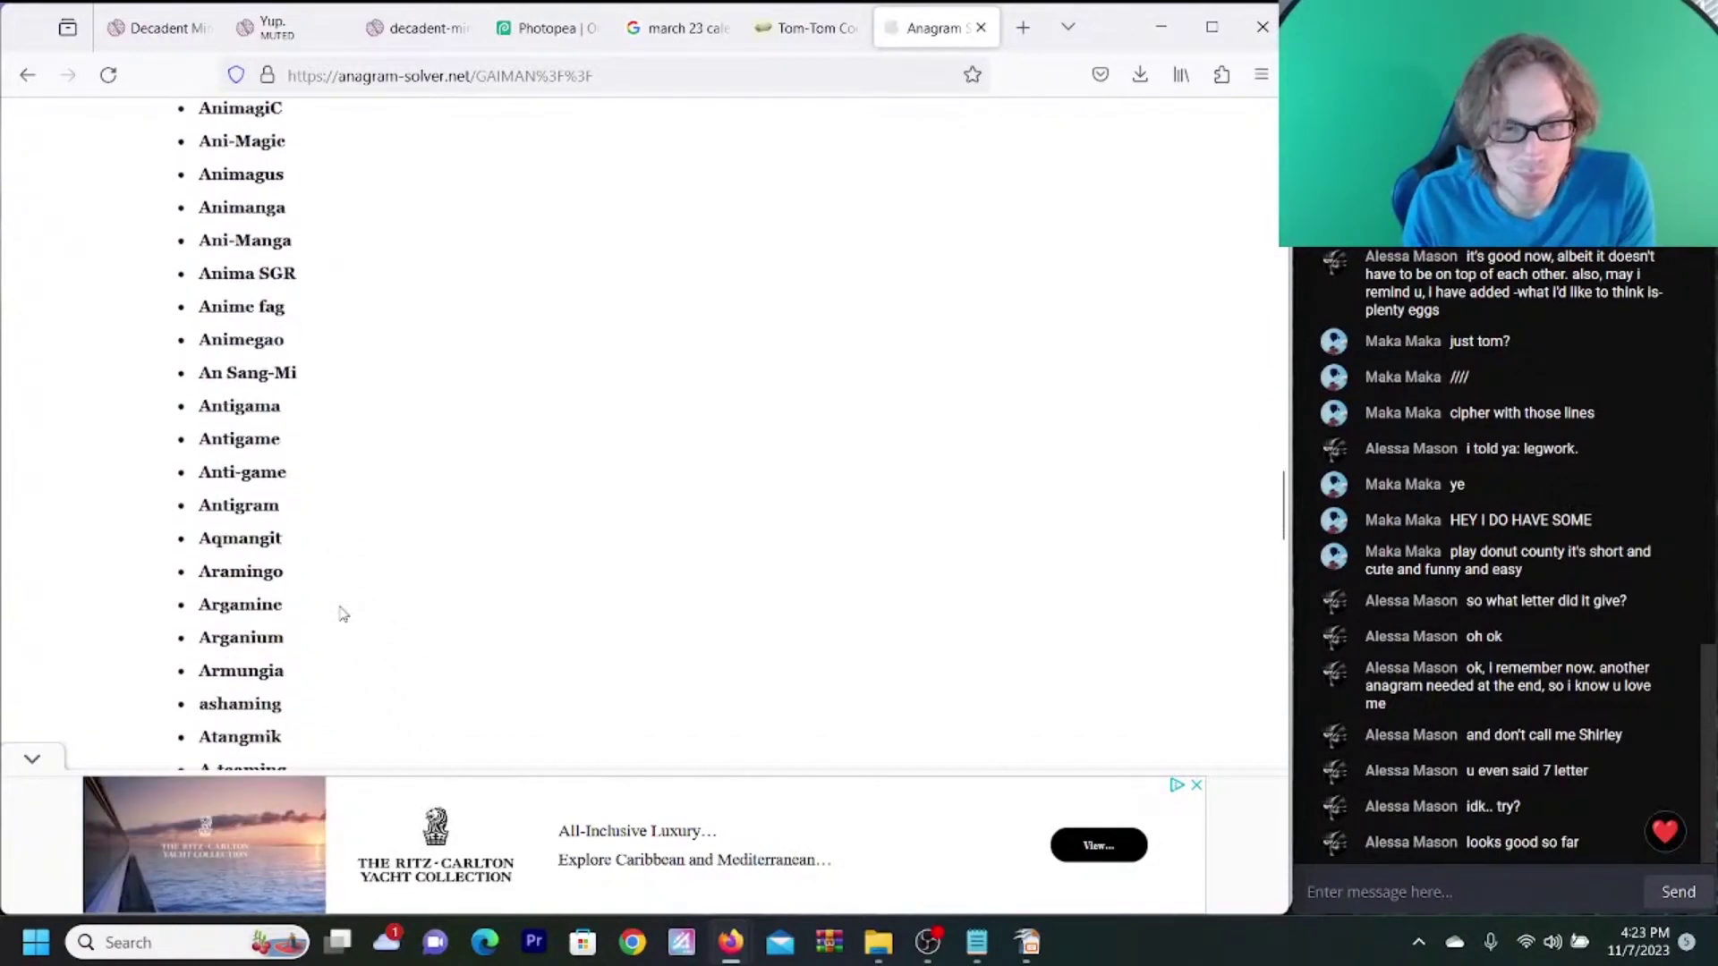
scroll(342, 613, down, 10)
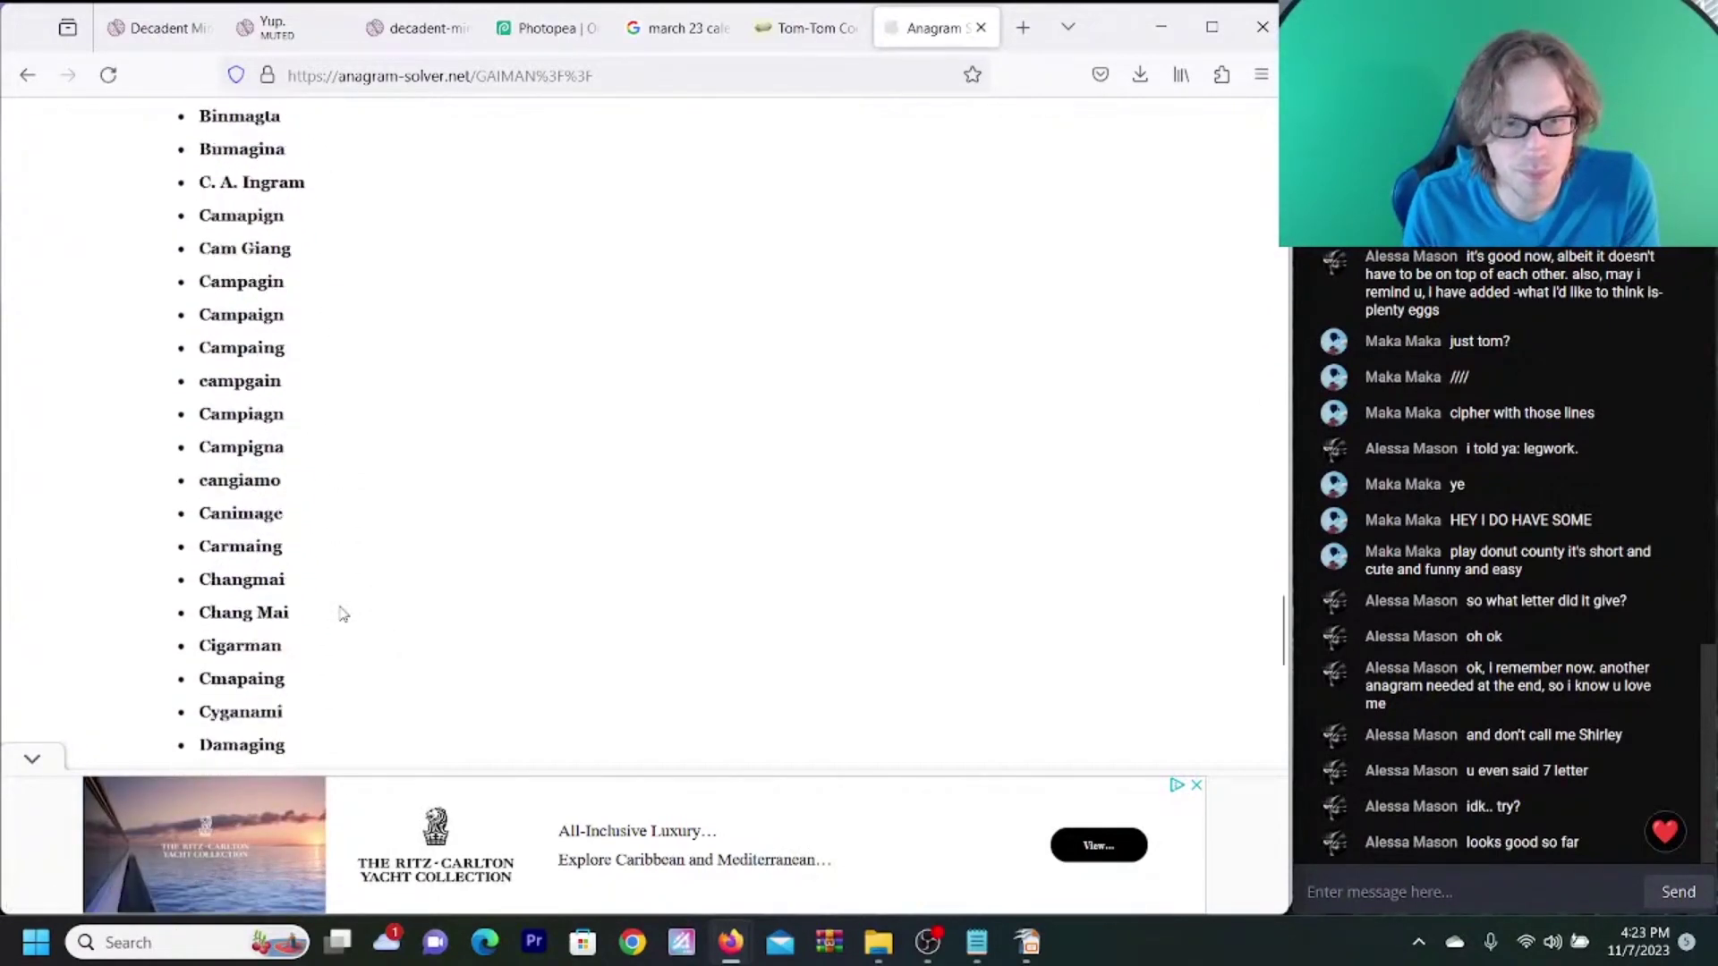
scroll(342, 614, down, 13)
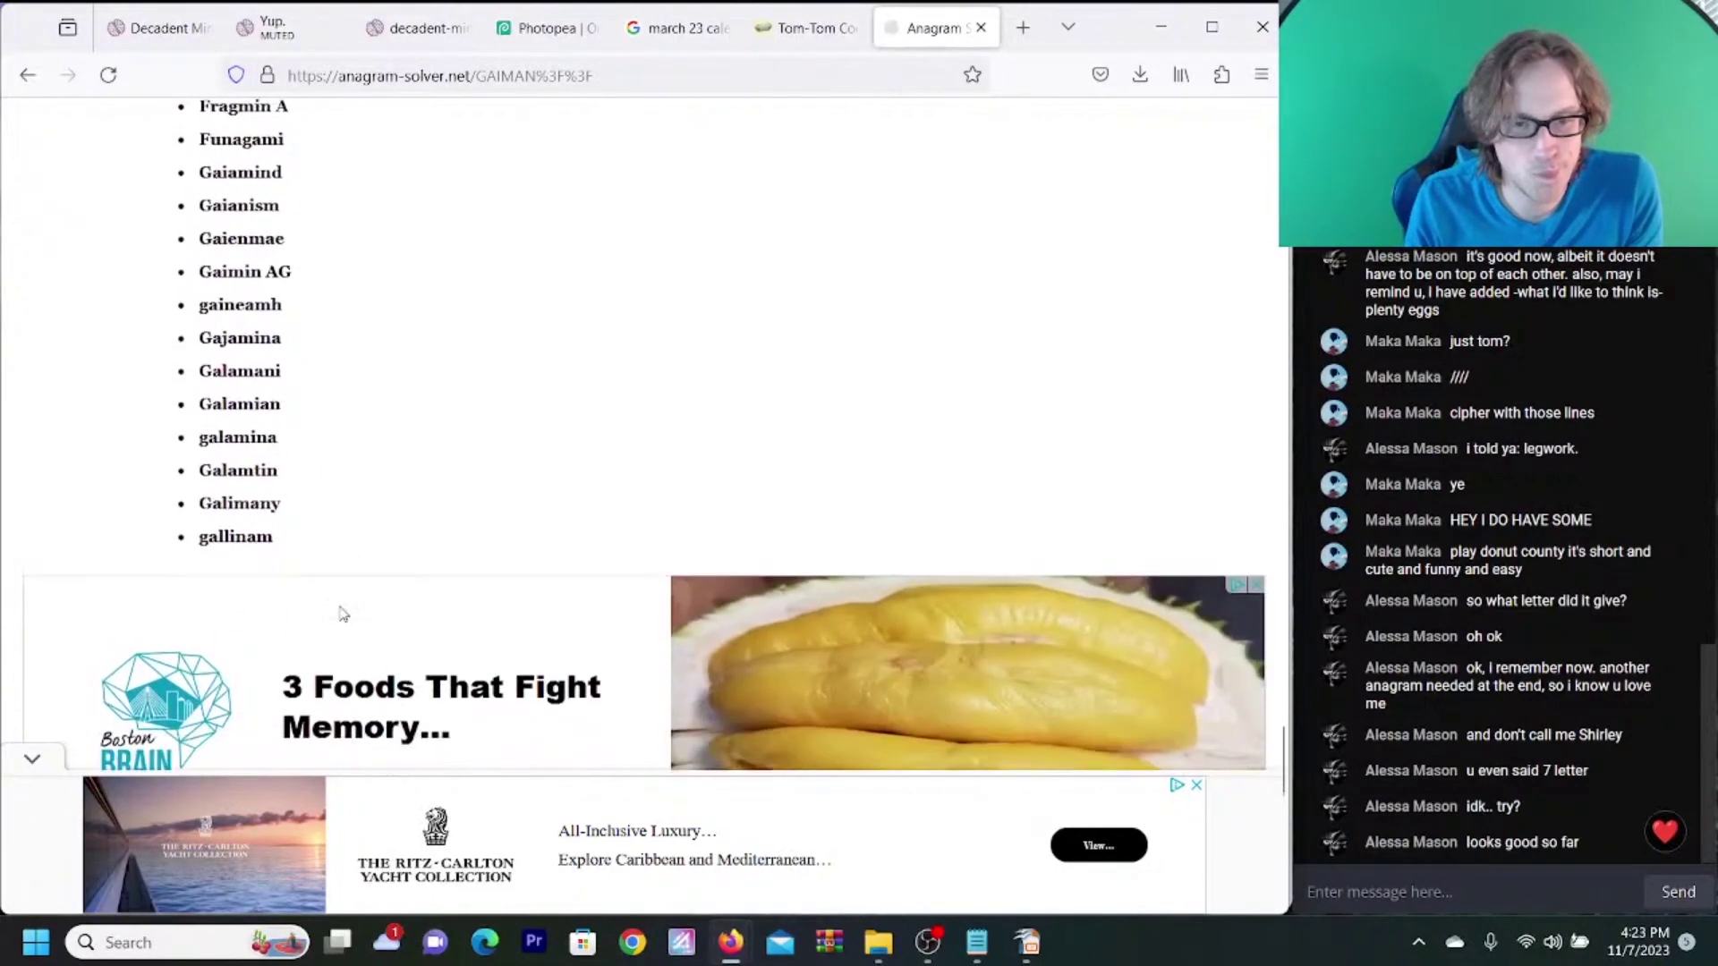
scroll(343, 614, up, 3)
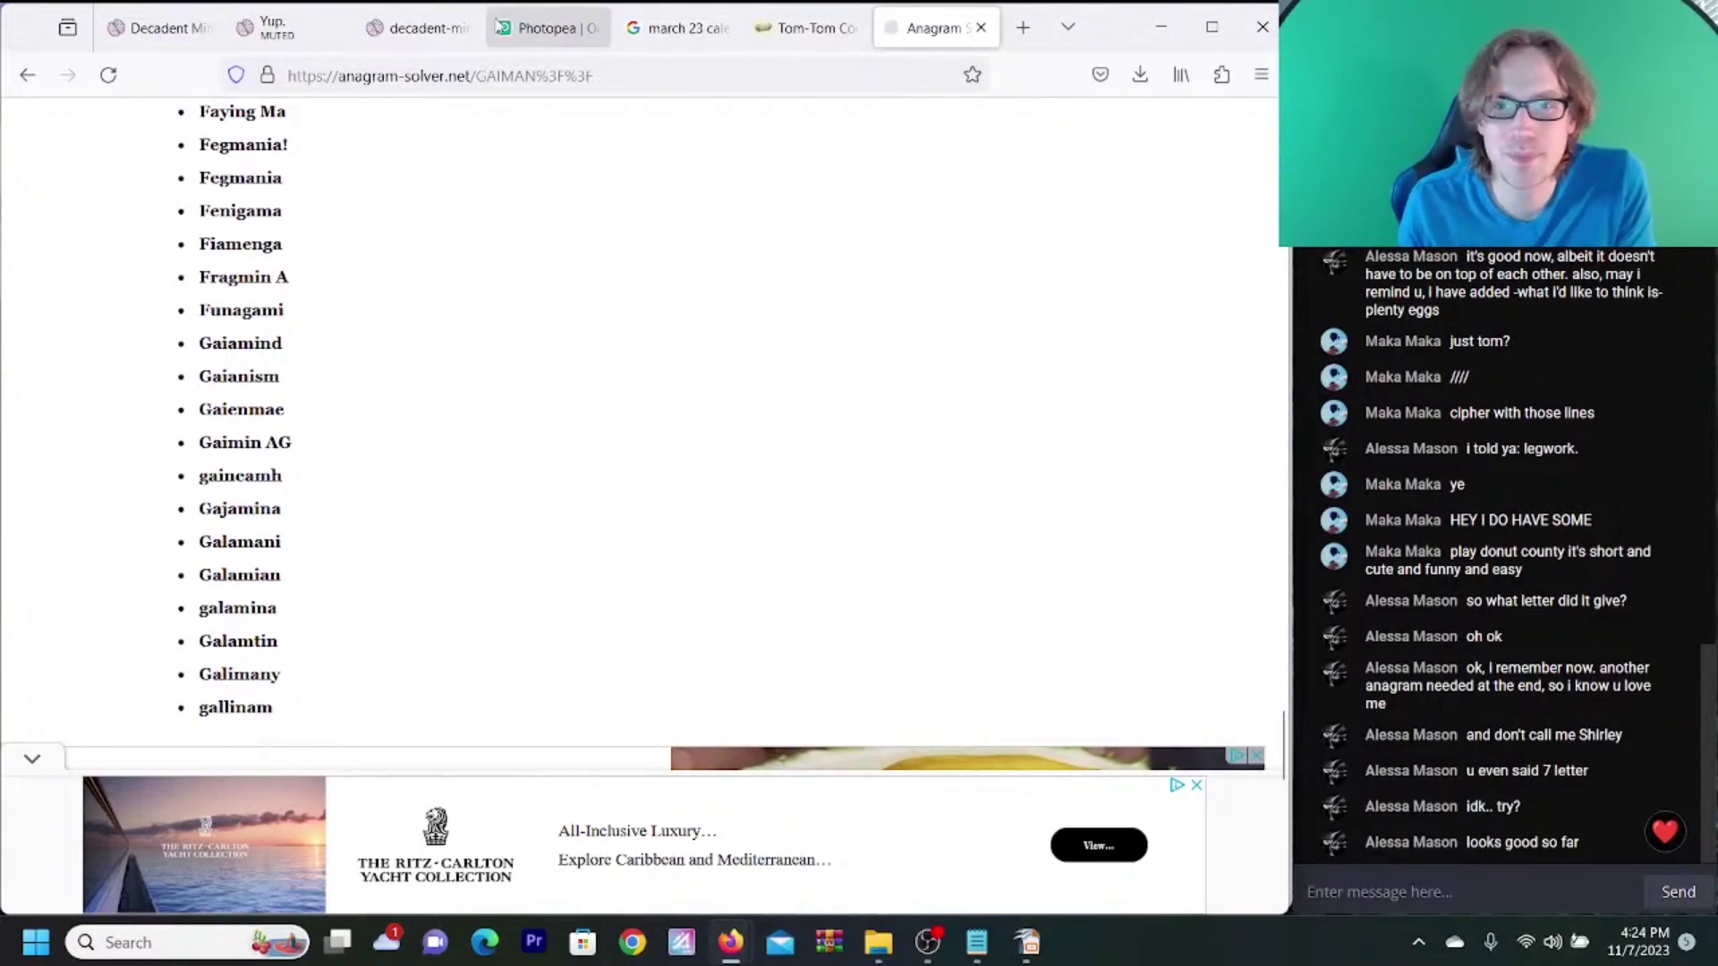
- Try amazing in place of tomtom in the agenda level's page address, and return to the tomtom page
click(452, 43)
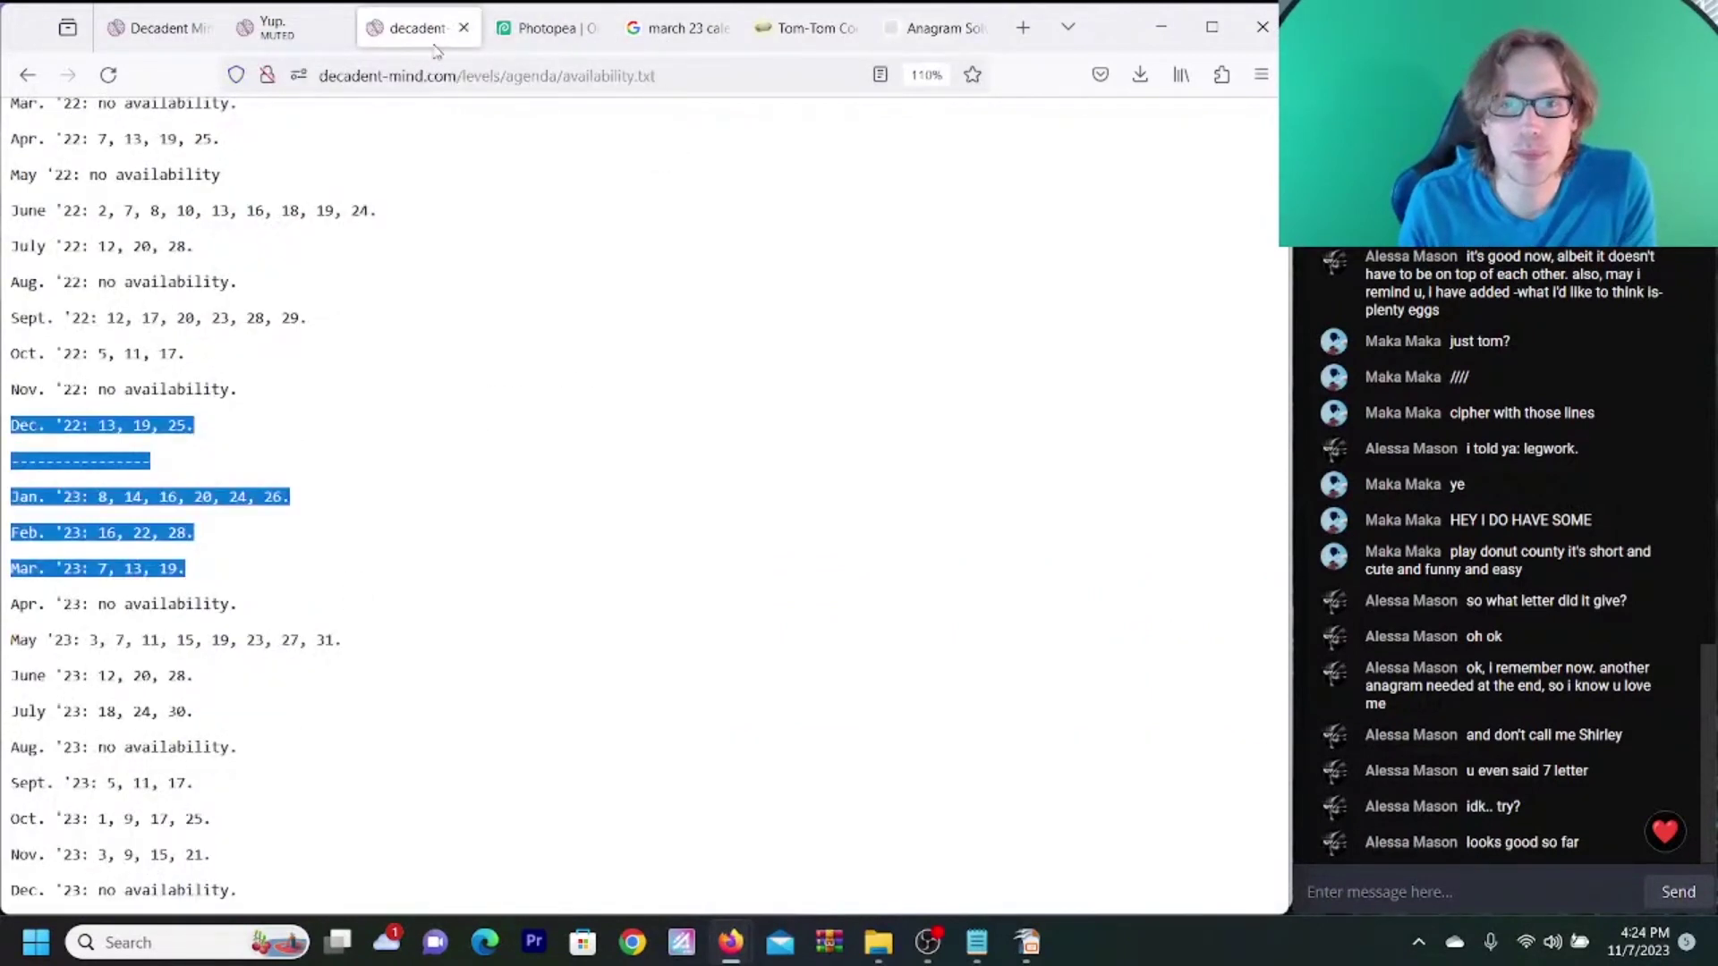
click(268, 35)
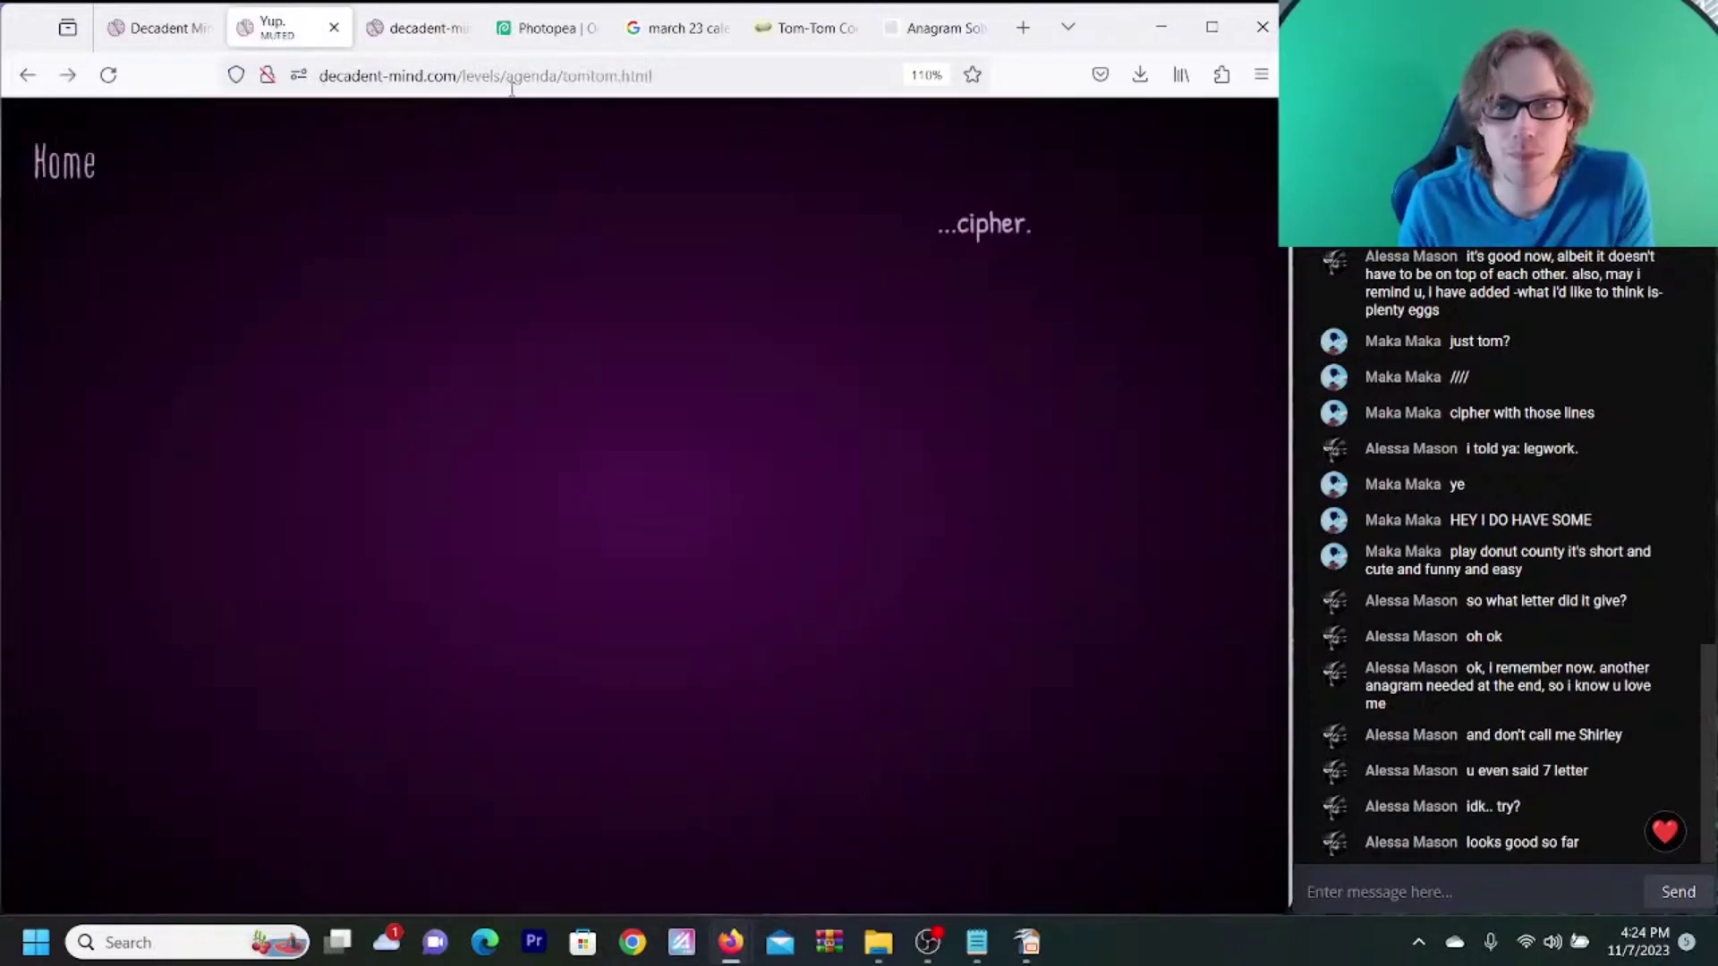
click(619, 80)
drag(618, 81, 563, 86)
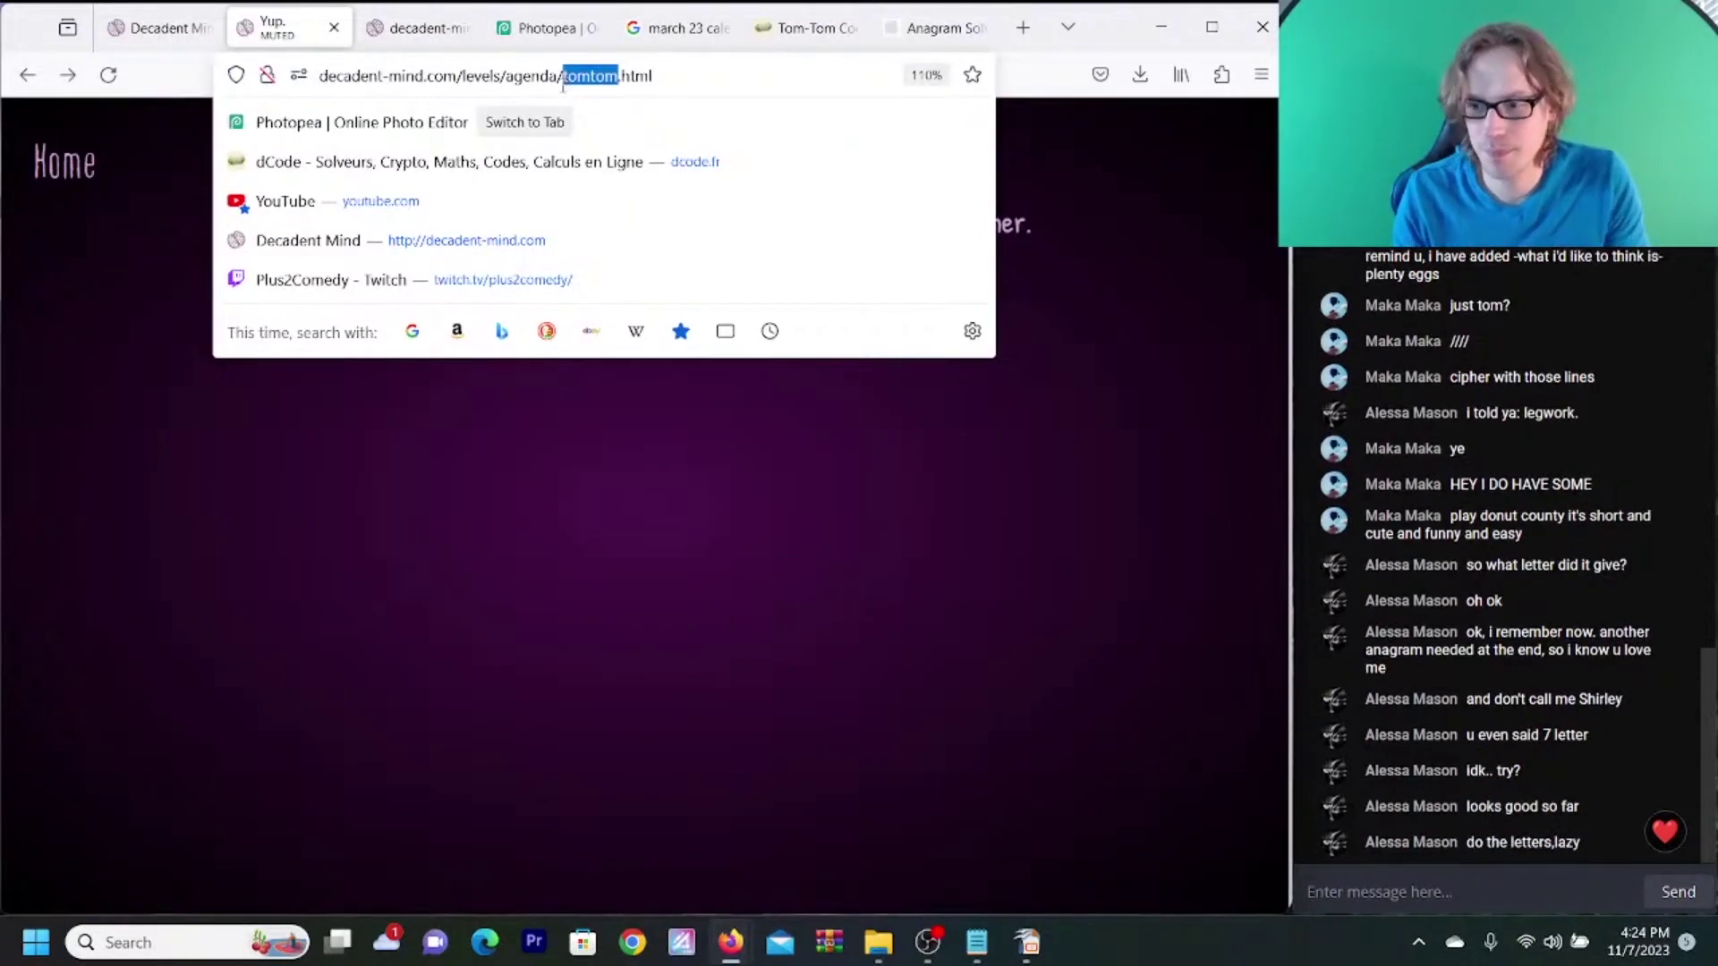
text(amazing)
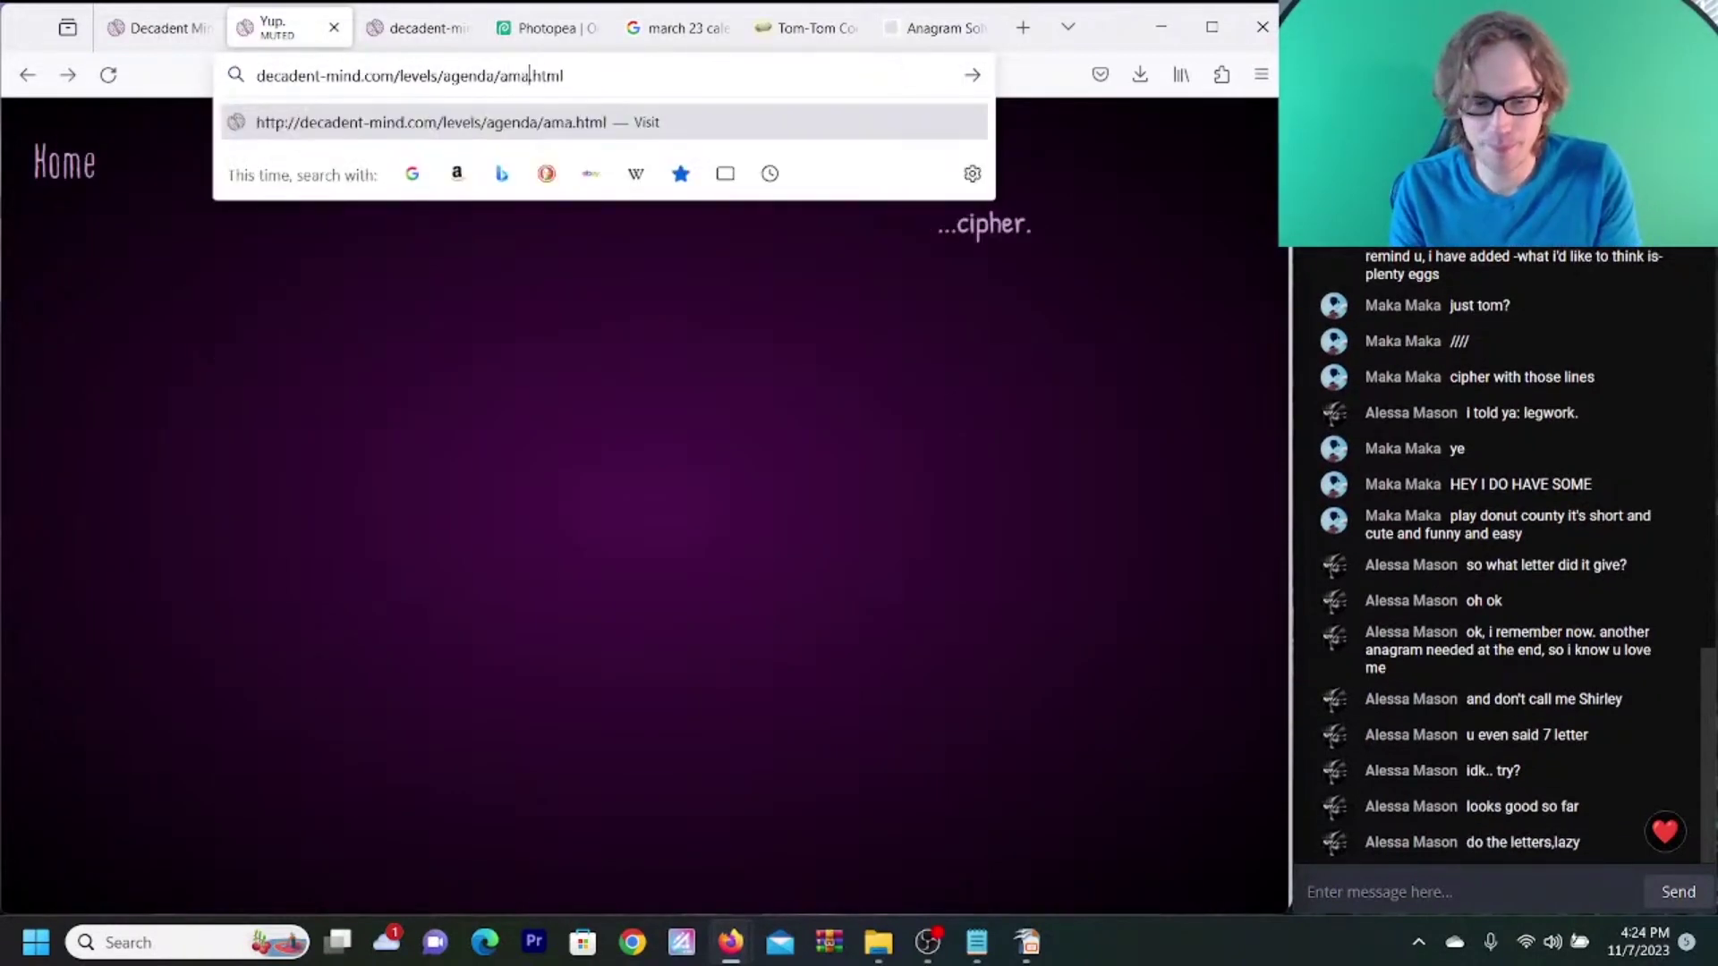
key(Return)
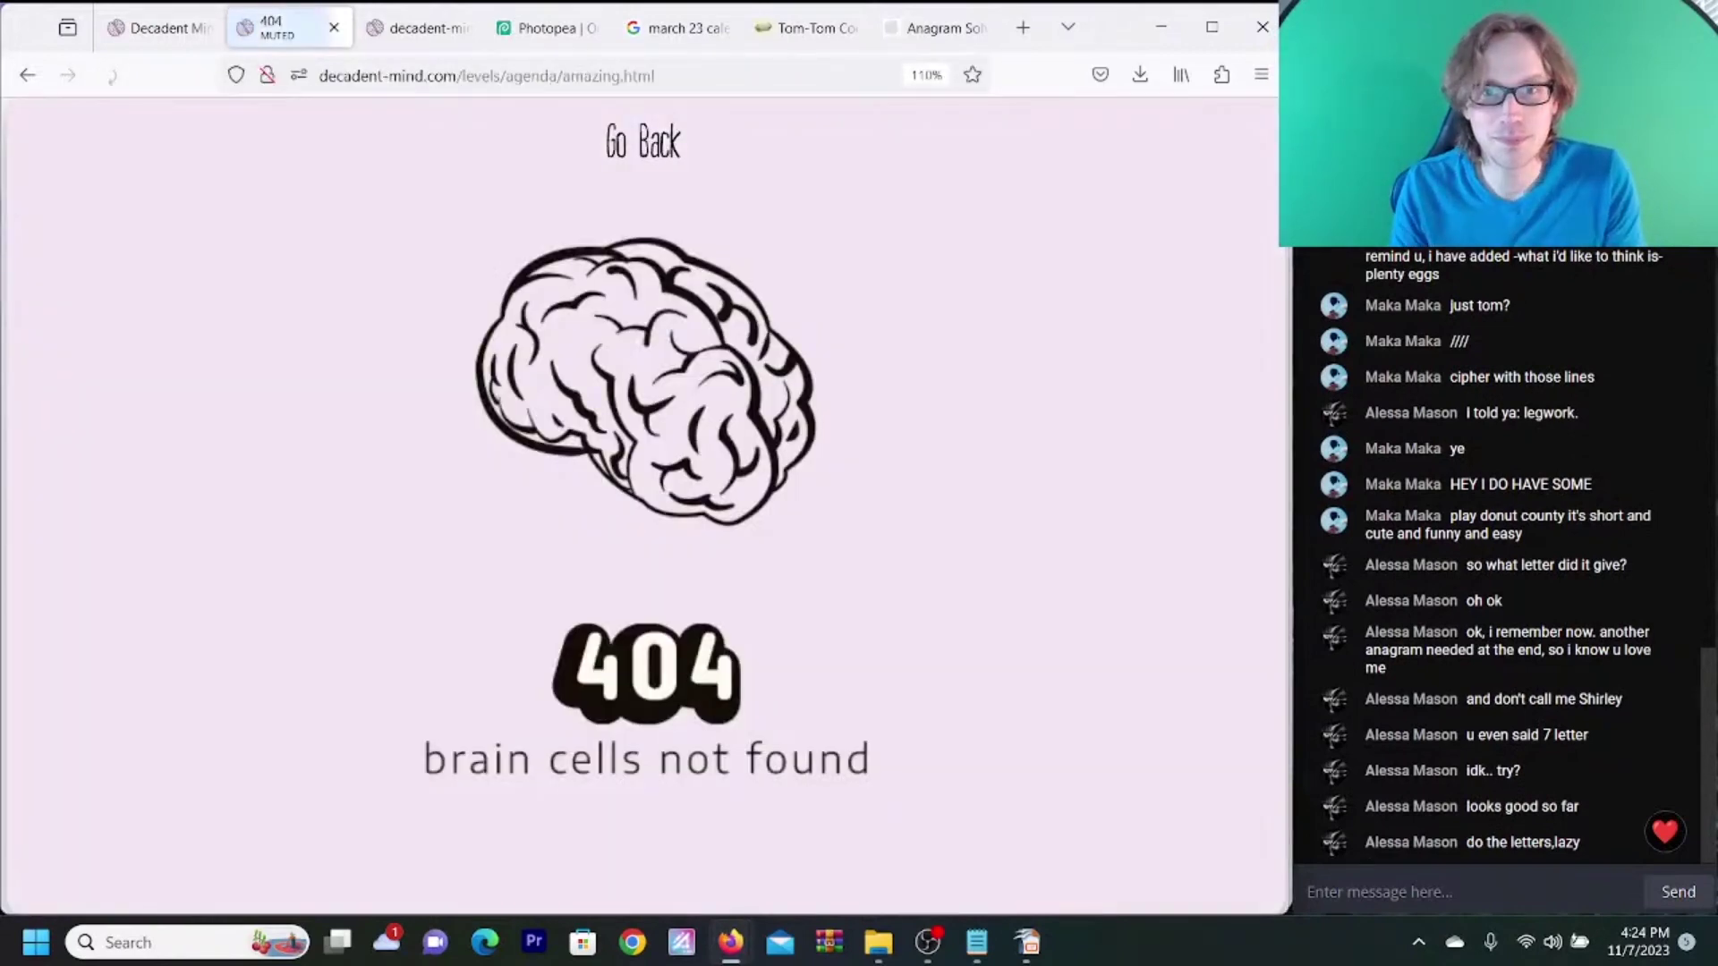
click(22, 75)
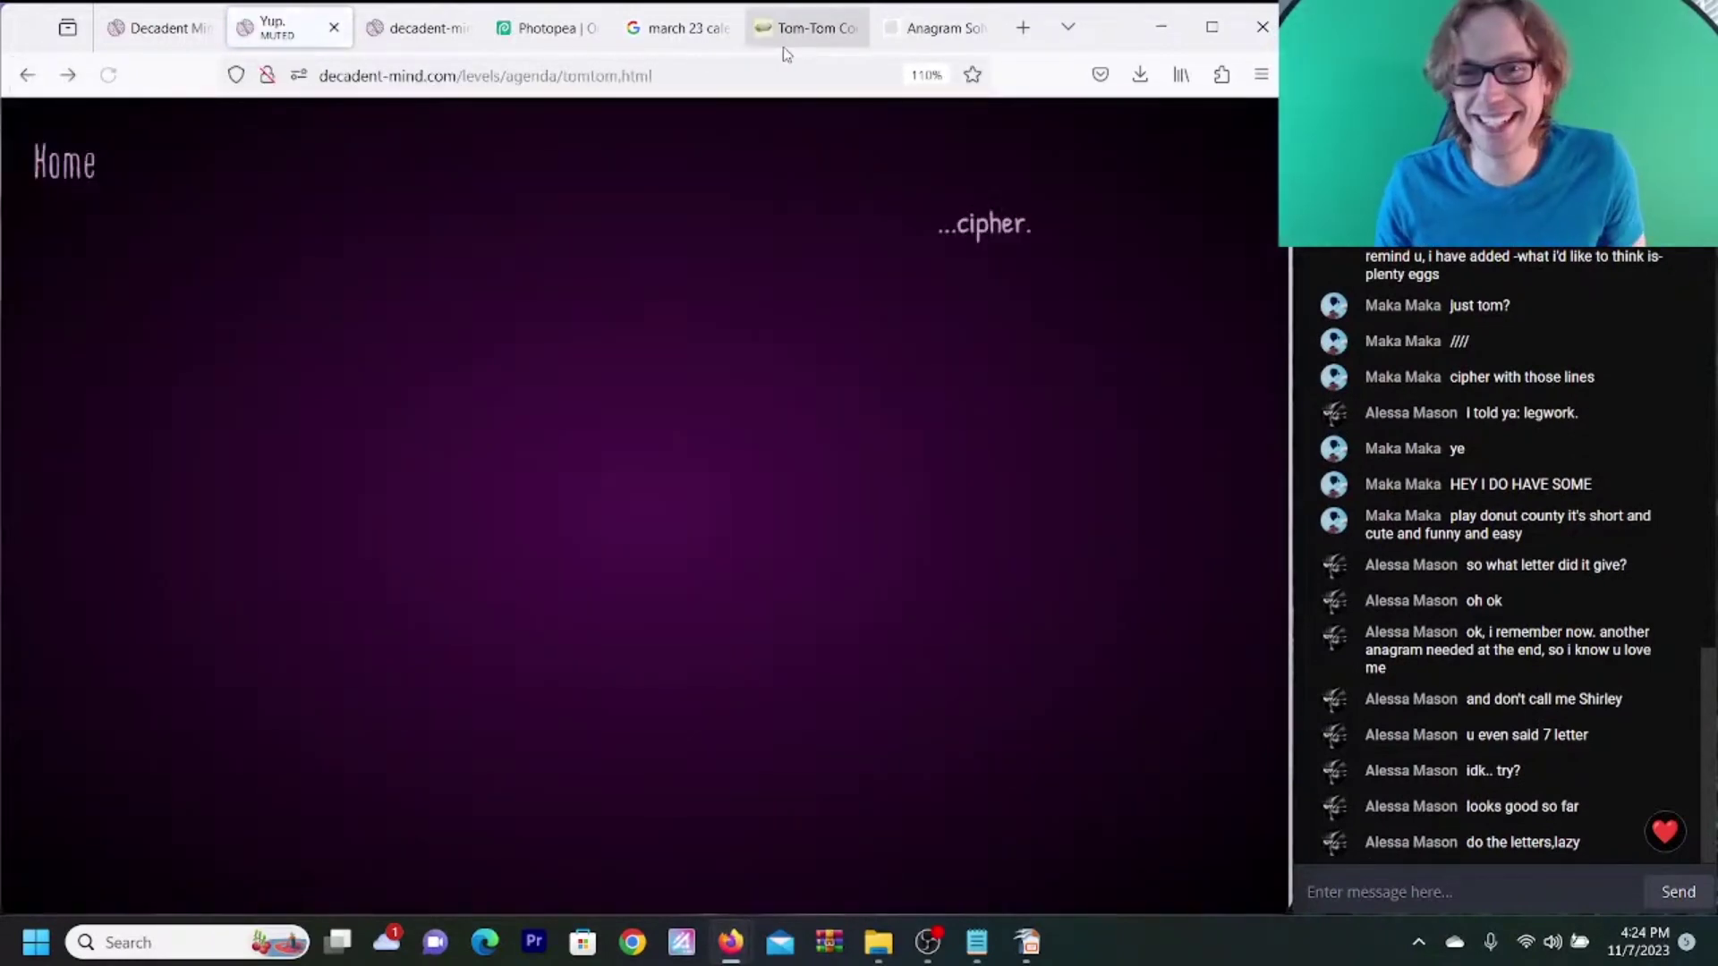
- Highlight the May, June and July '23 lines in the availability list and return to the calendar image search
click(802, 40)
click(687, 43)
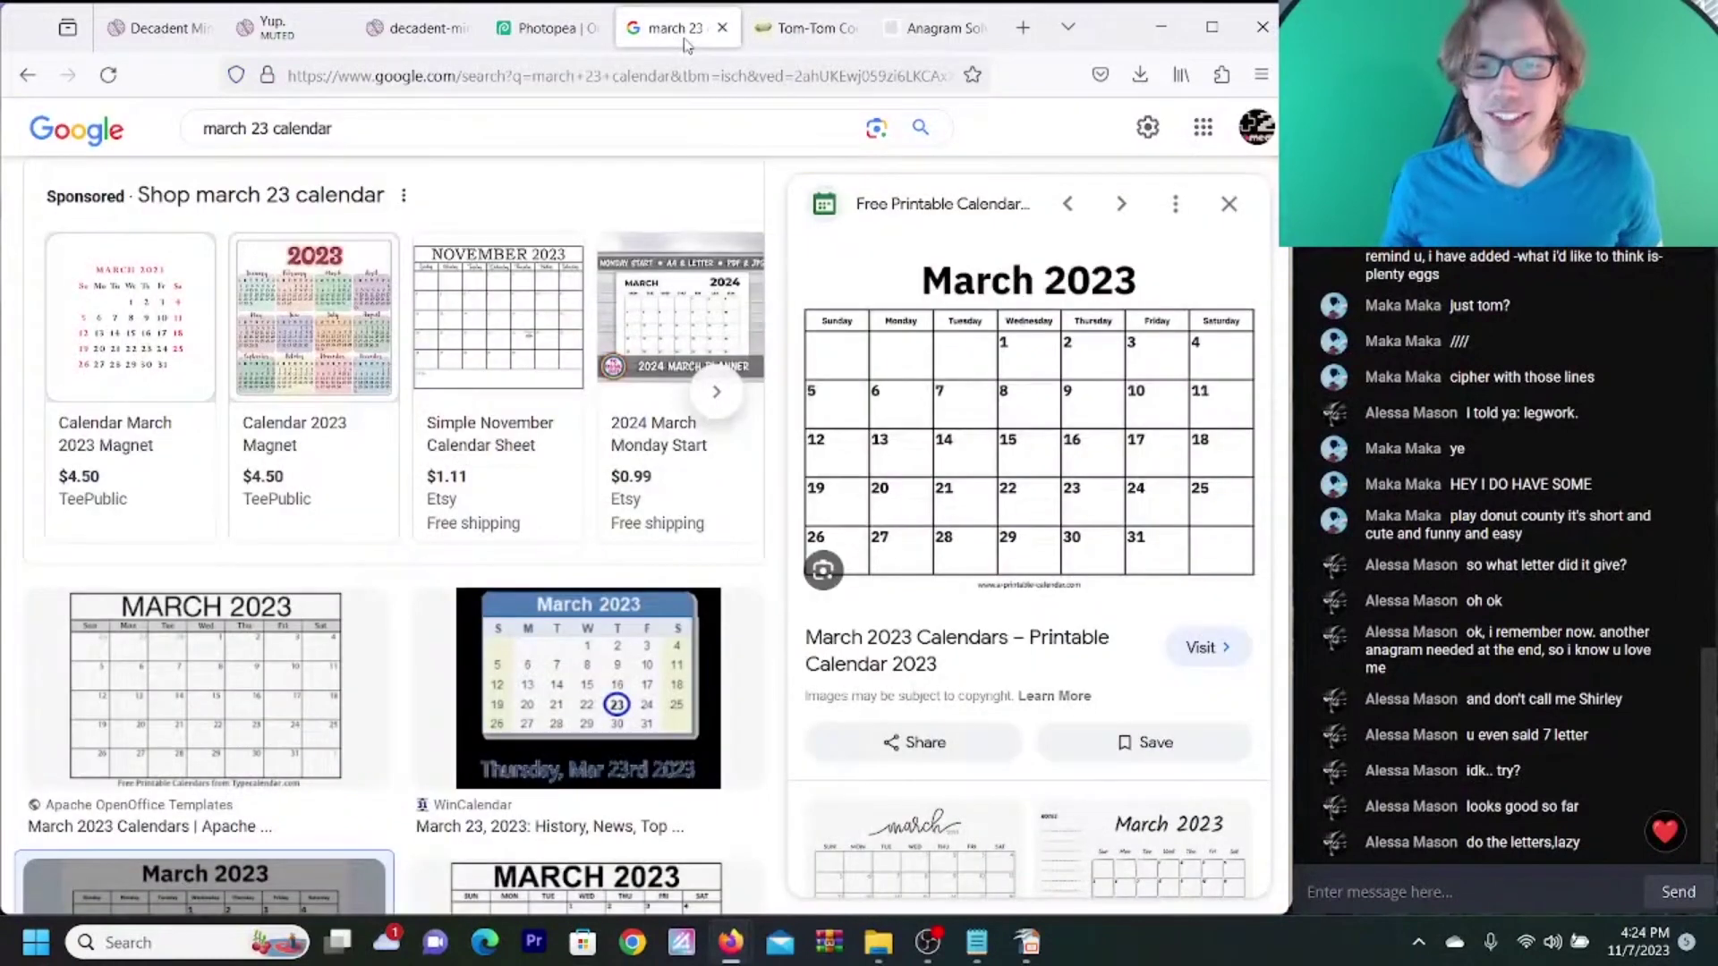
click(420, 28)
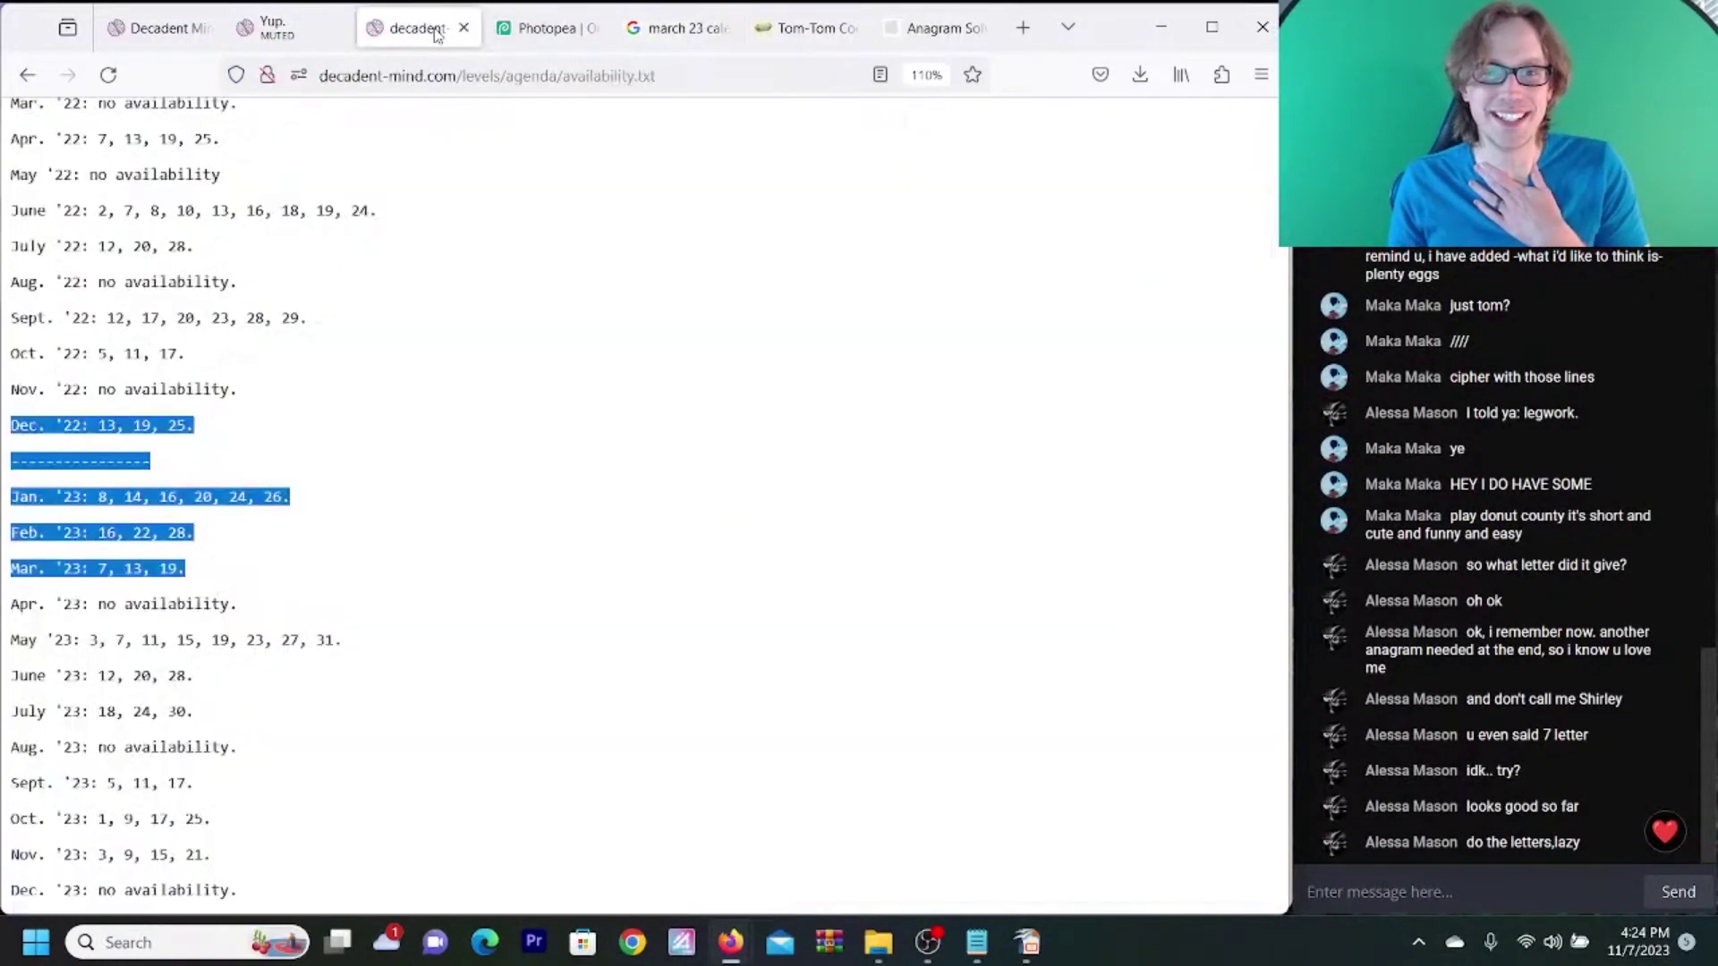
click(330, 648)
drag(357, 648, 217, 719)
click(7, 657)
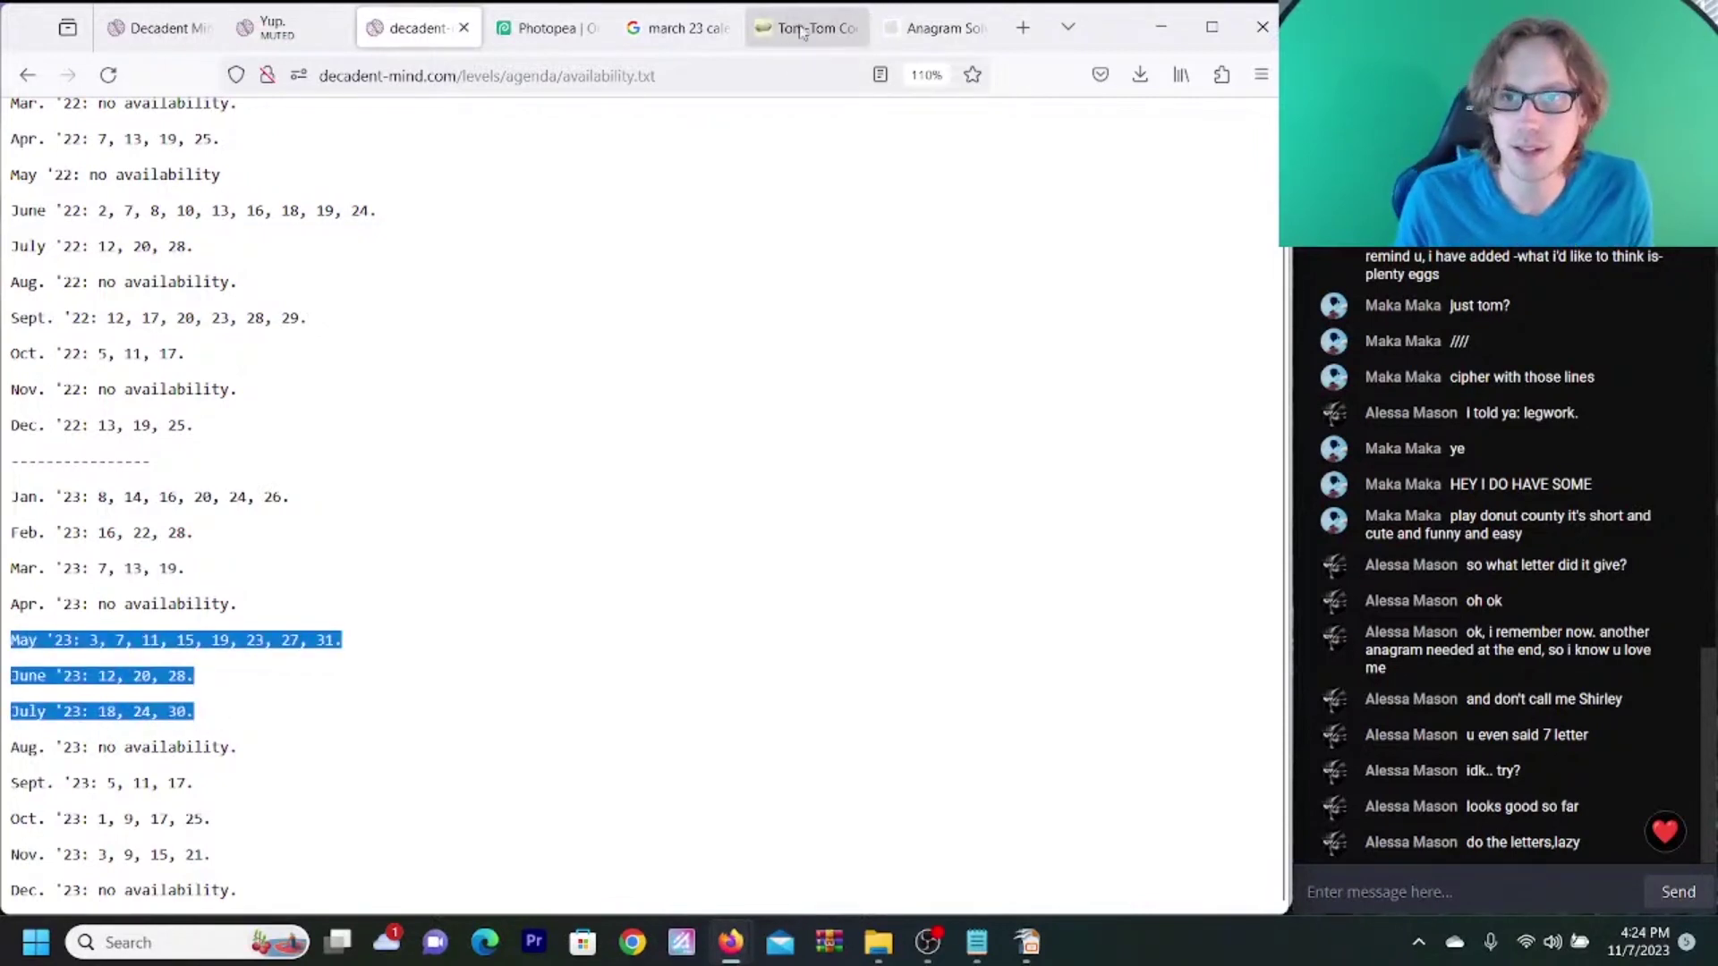
click(680, 28)
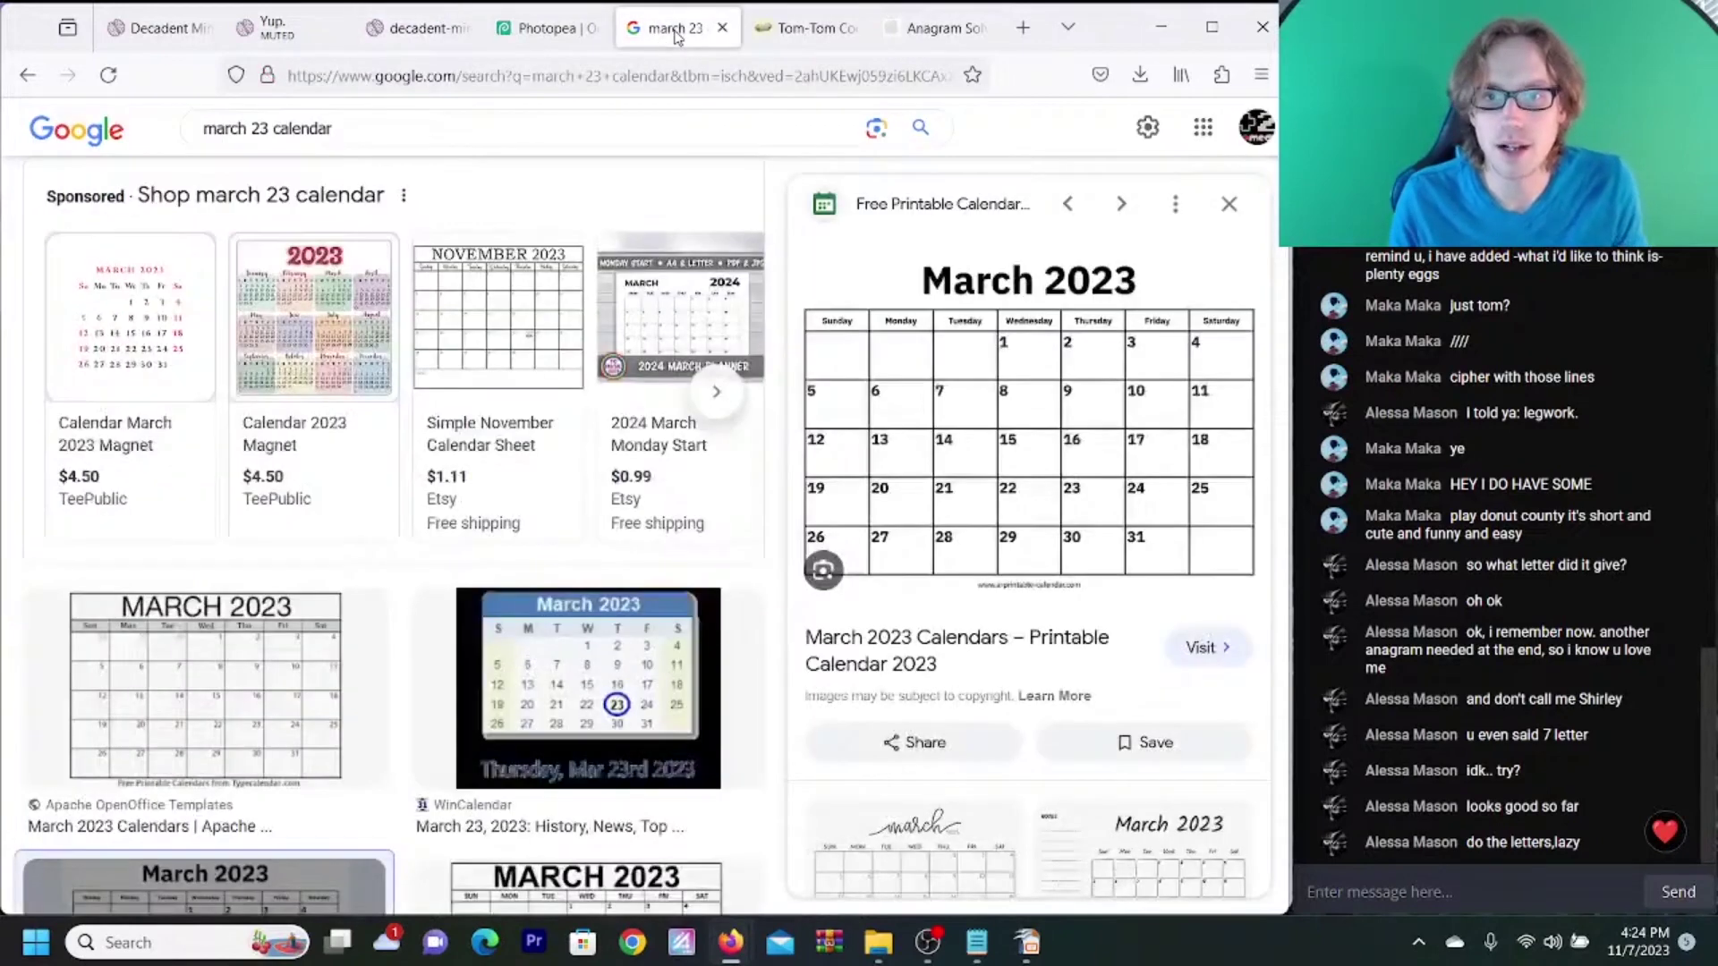
- Search images for may 23 calendar and open the 123Calendars May 2023 printable calendar
click(238, 132)
double_click(238, 132)
text(may)
key(Return)
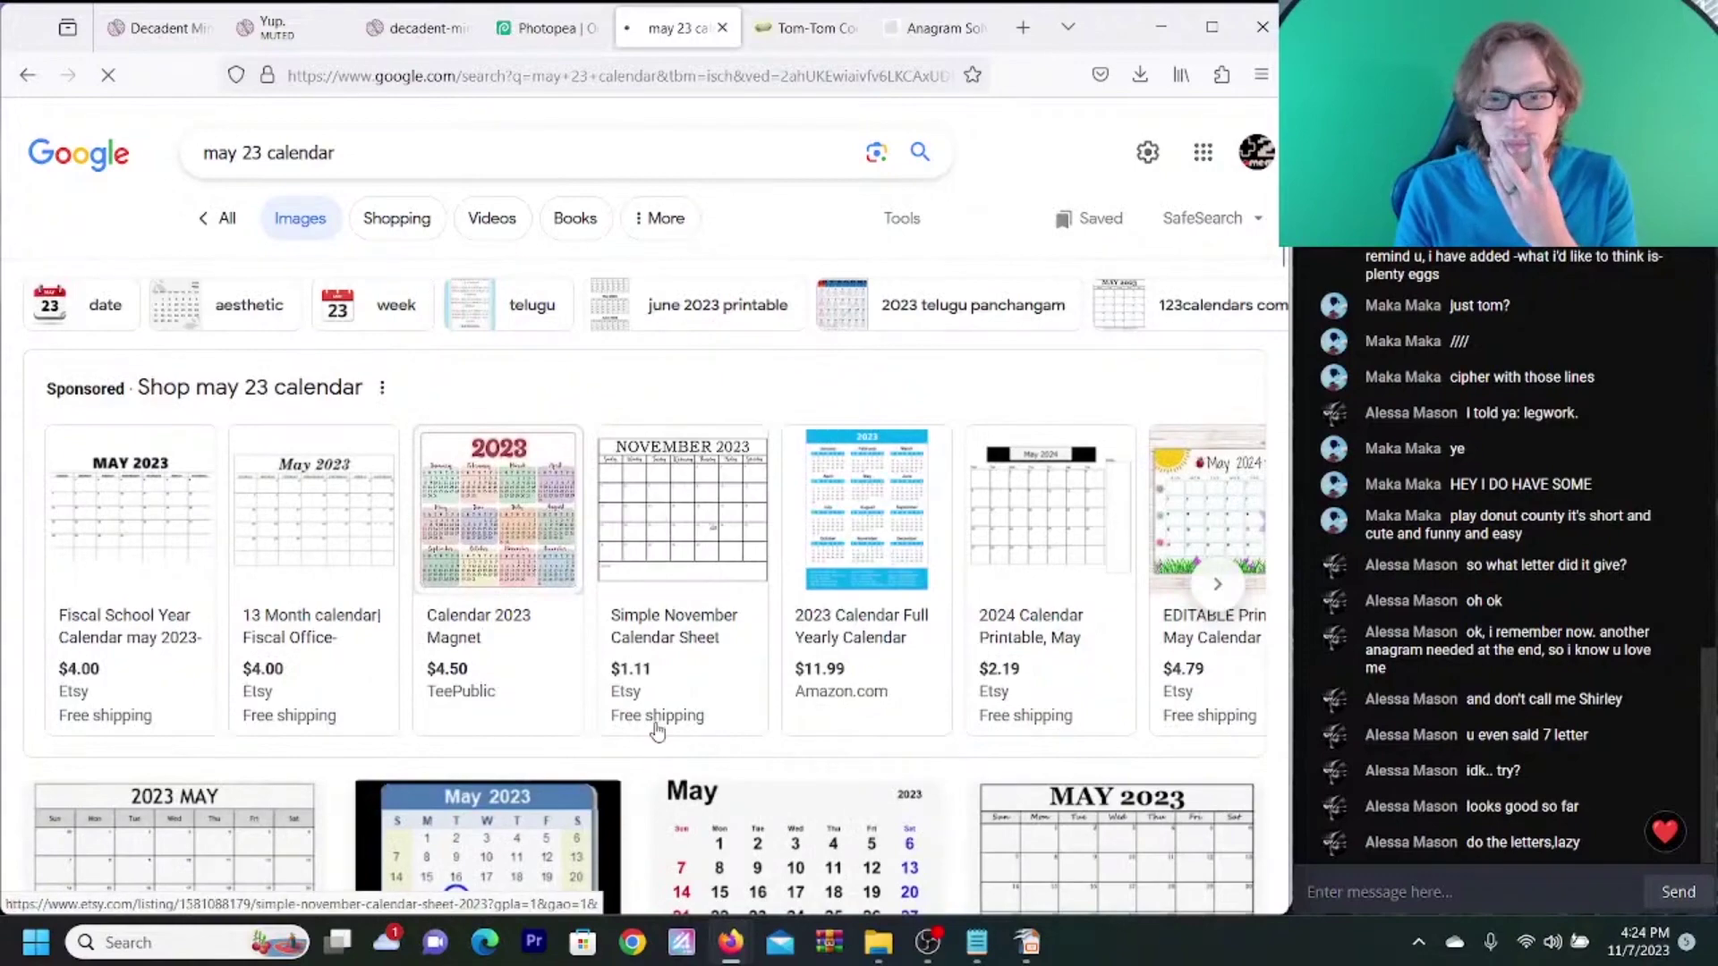
scroll(1199, 322, down, 5)
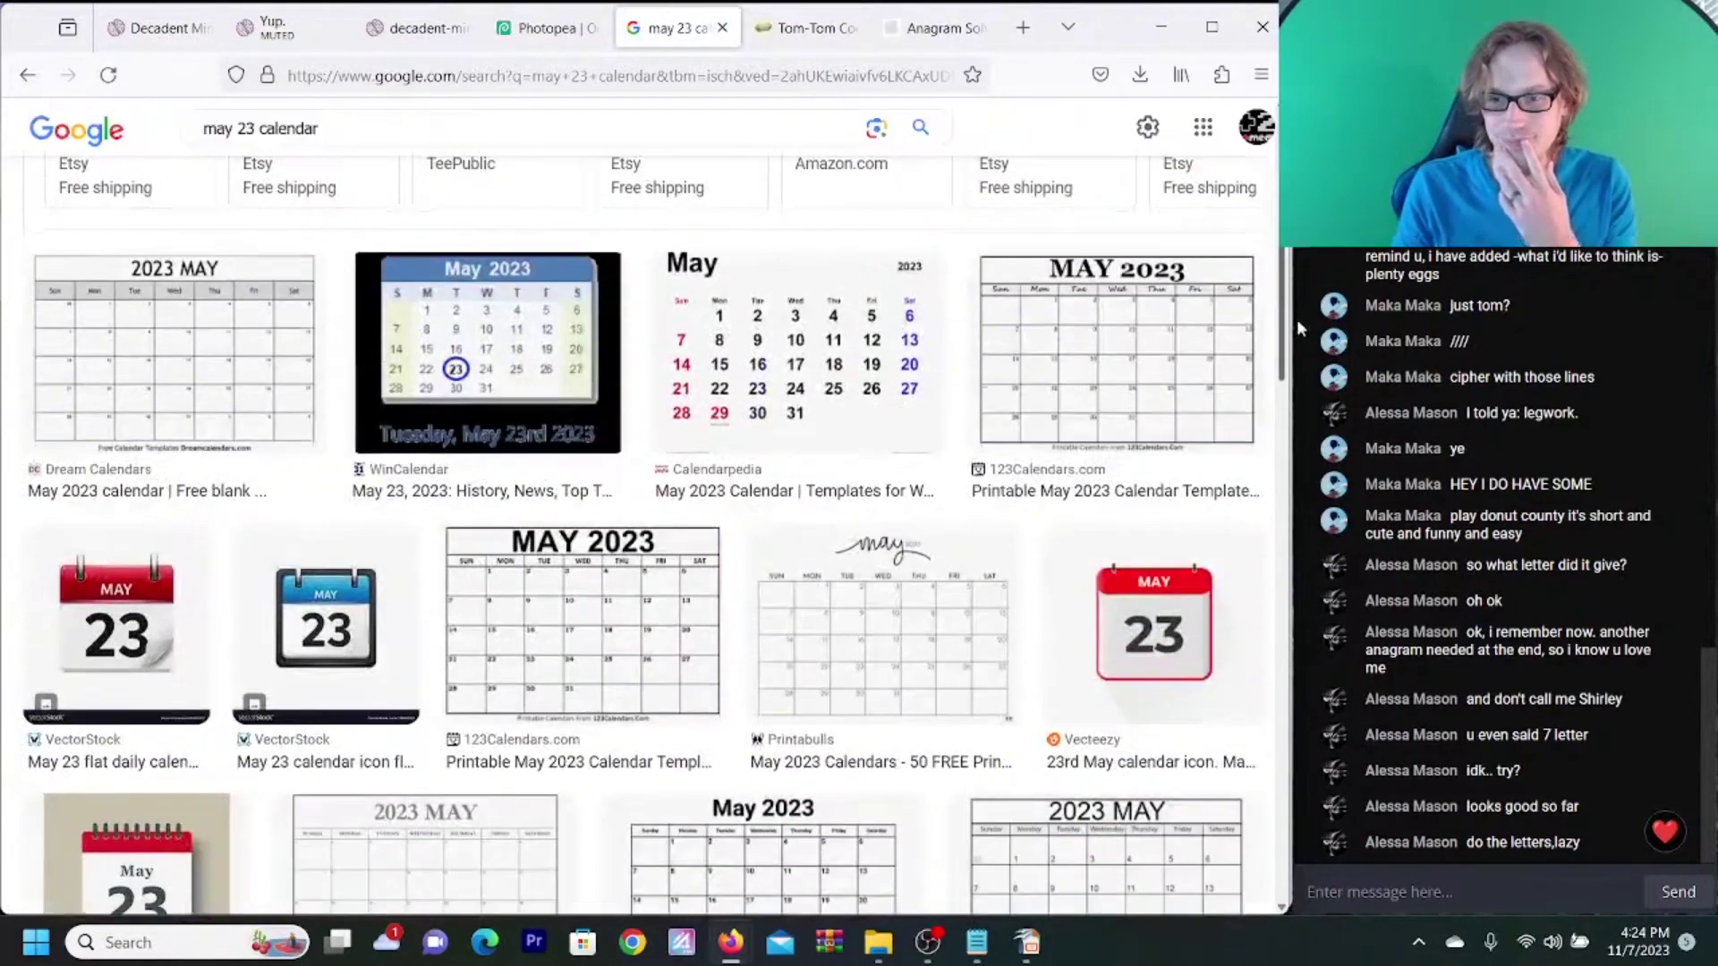
click(1199, 322)
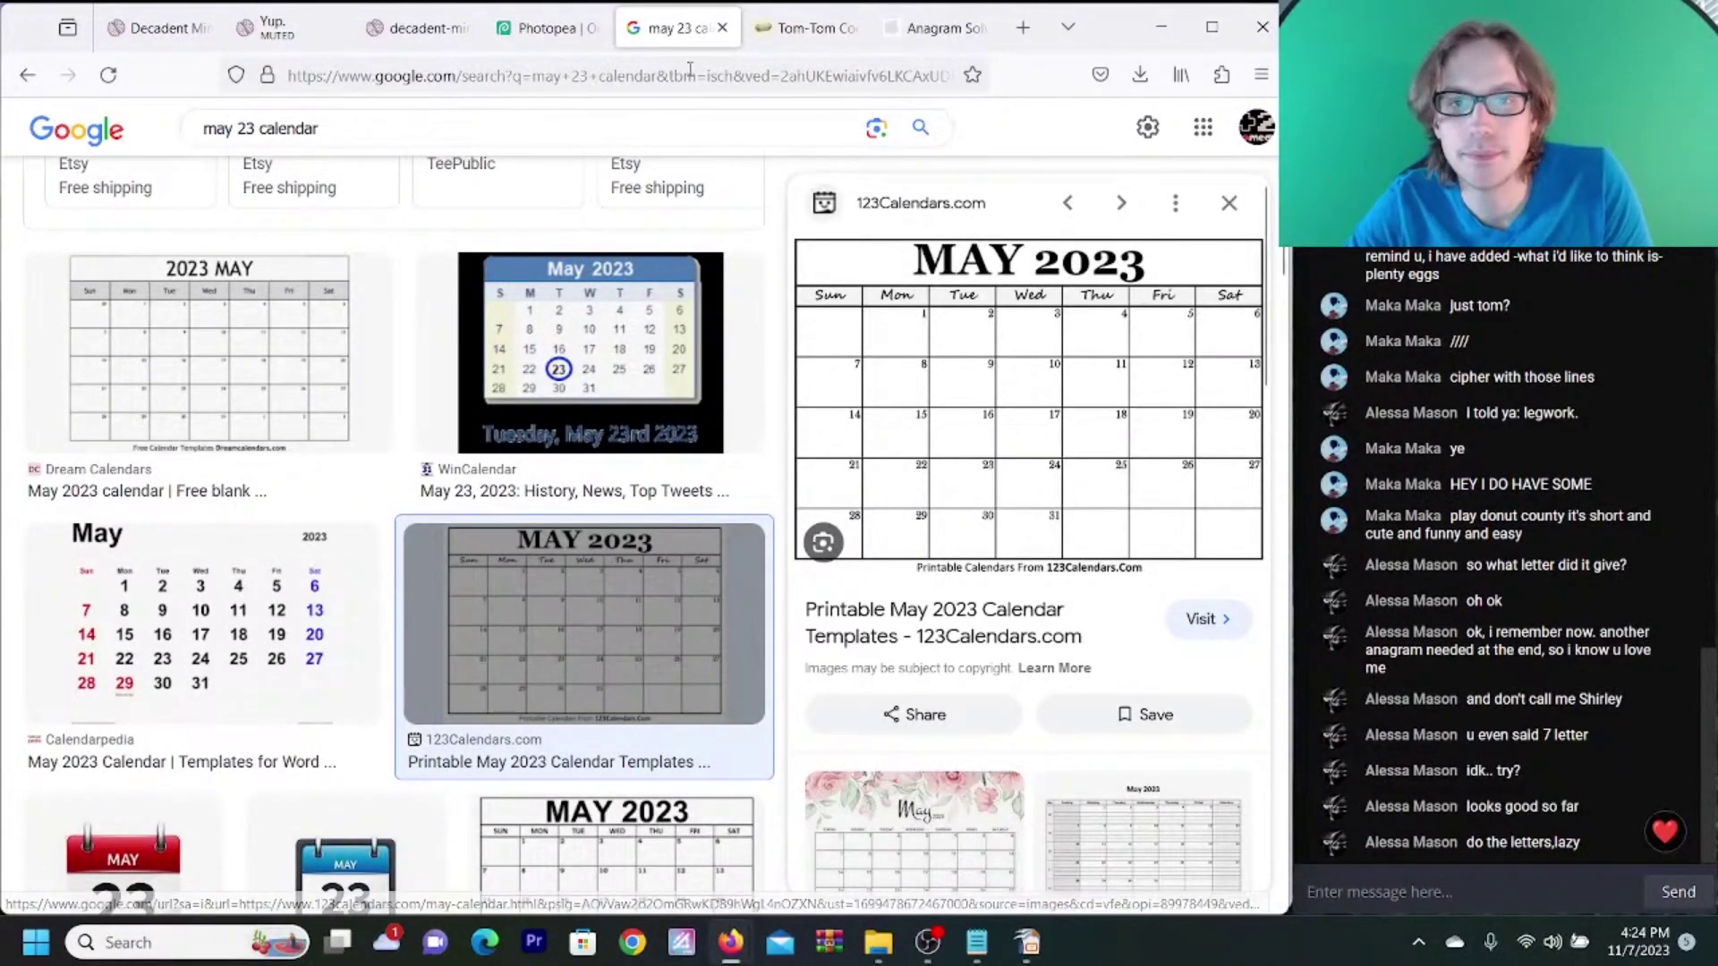
- Compare the May '23 availability dates with the May 2023 calendar and the filled January calendar in Photopea
click(434, 34)
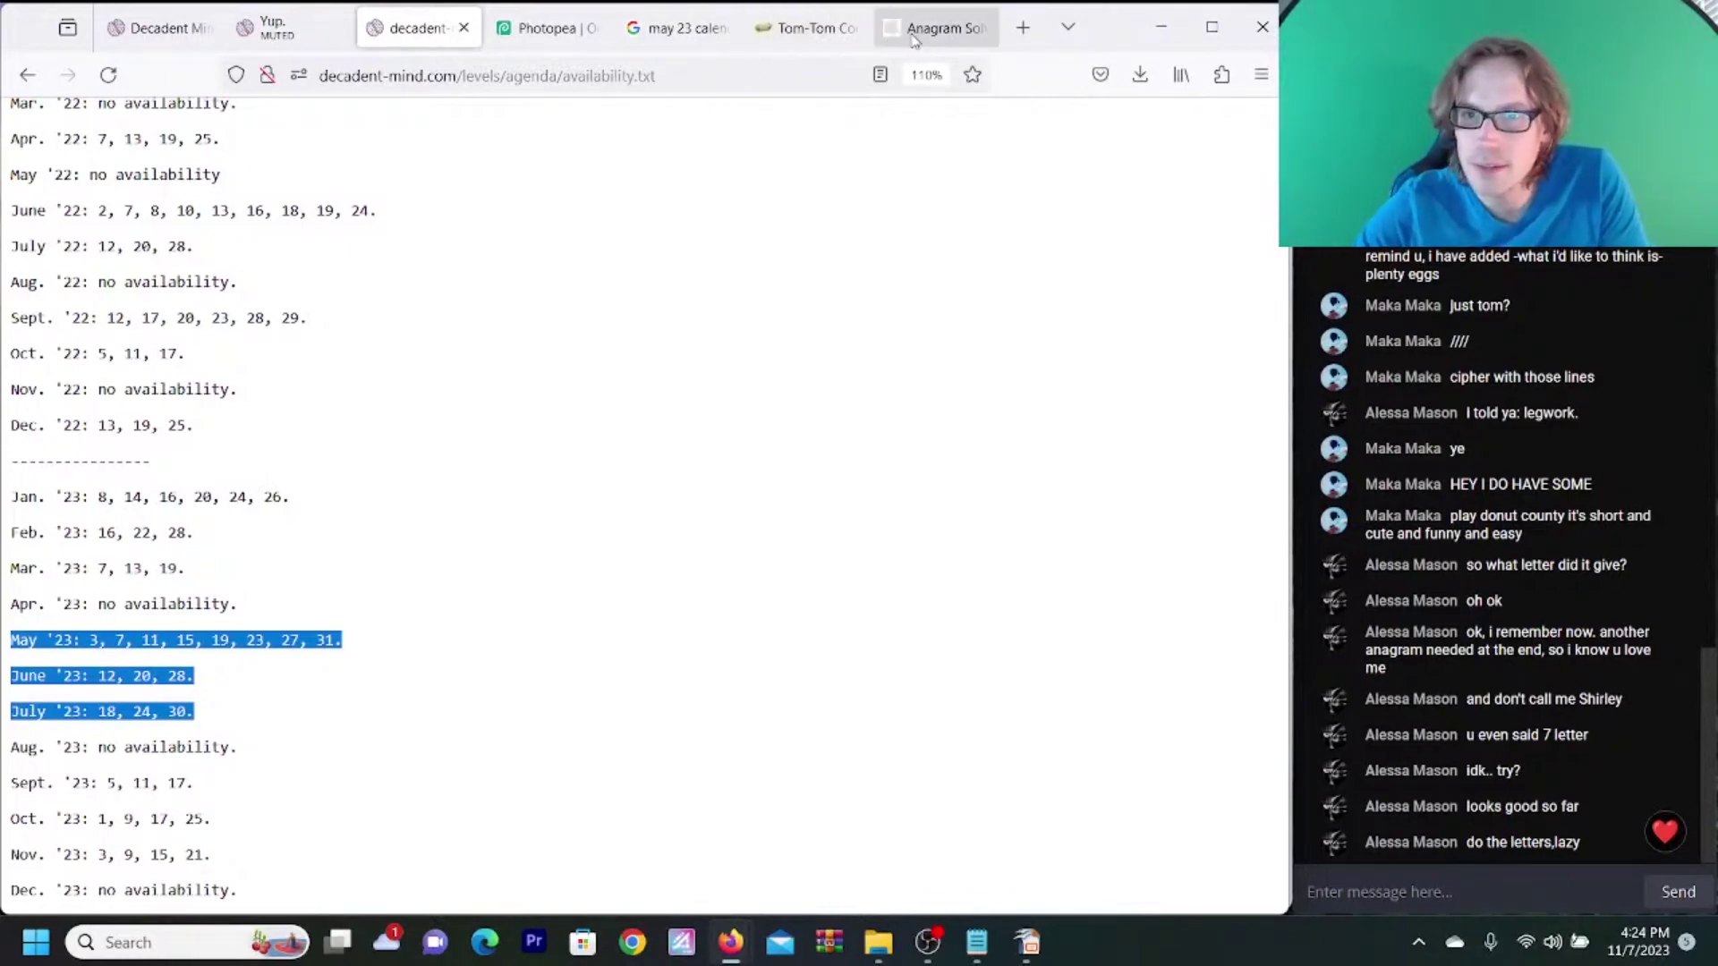
click(659, 42)
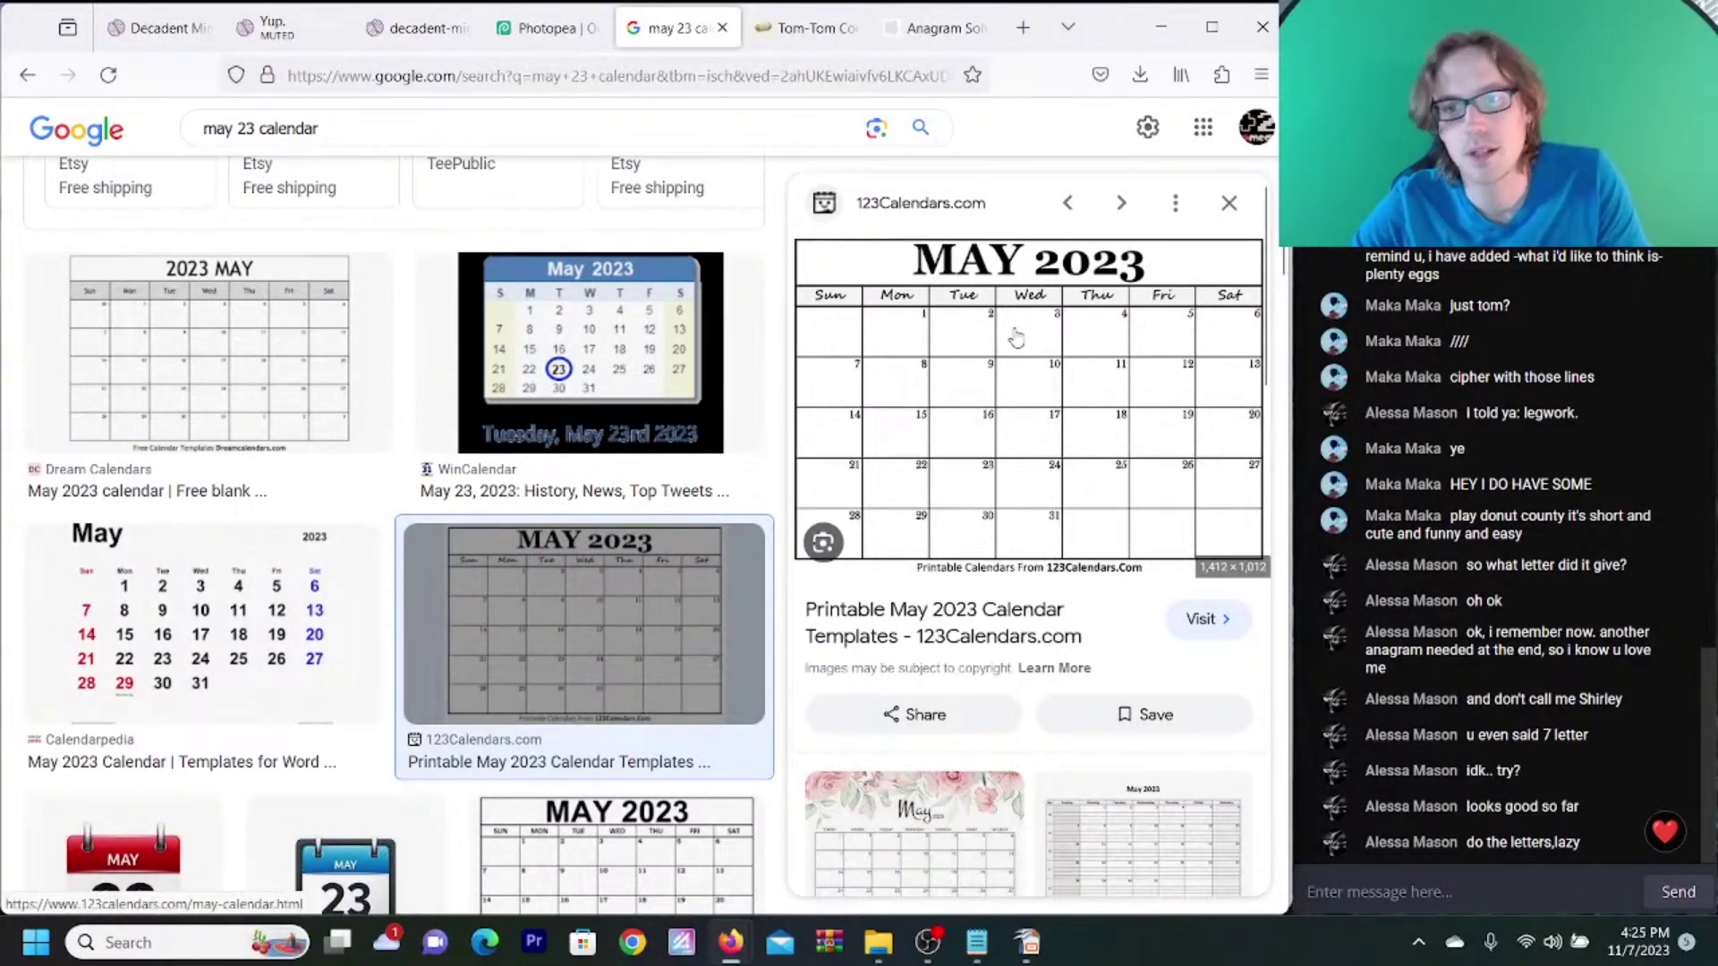
click(553, 34)
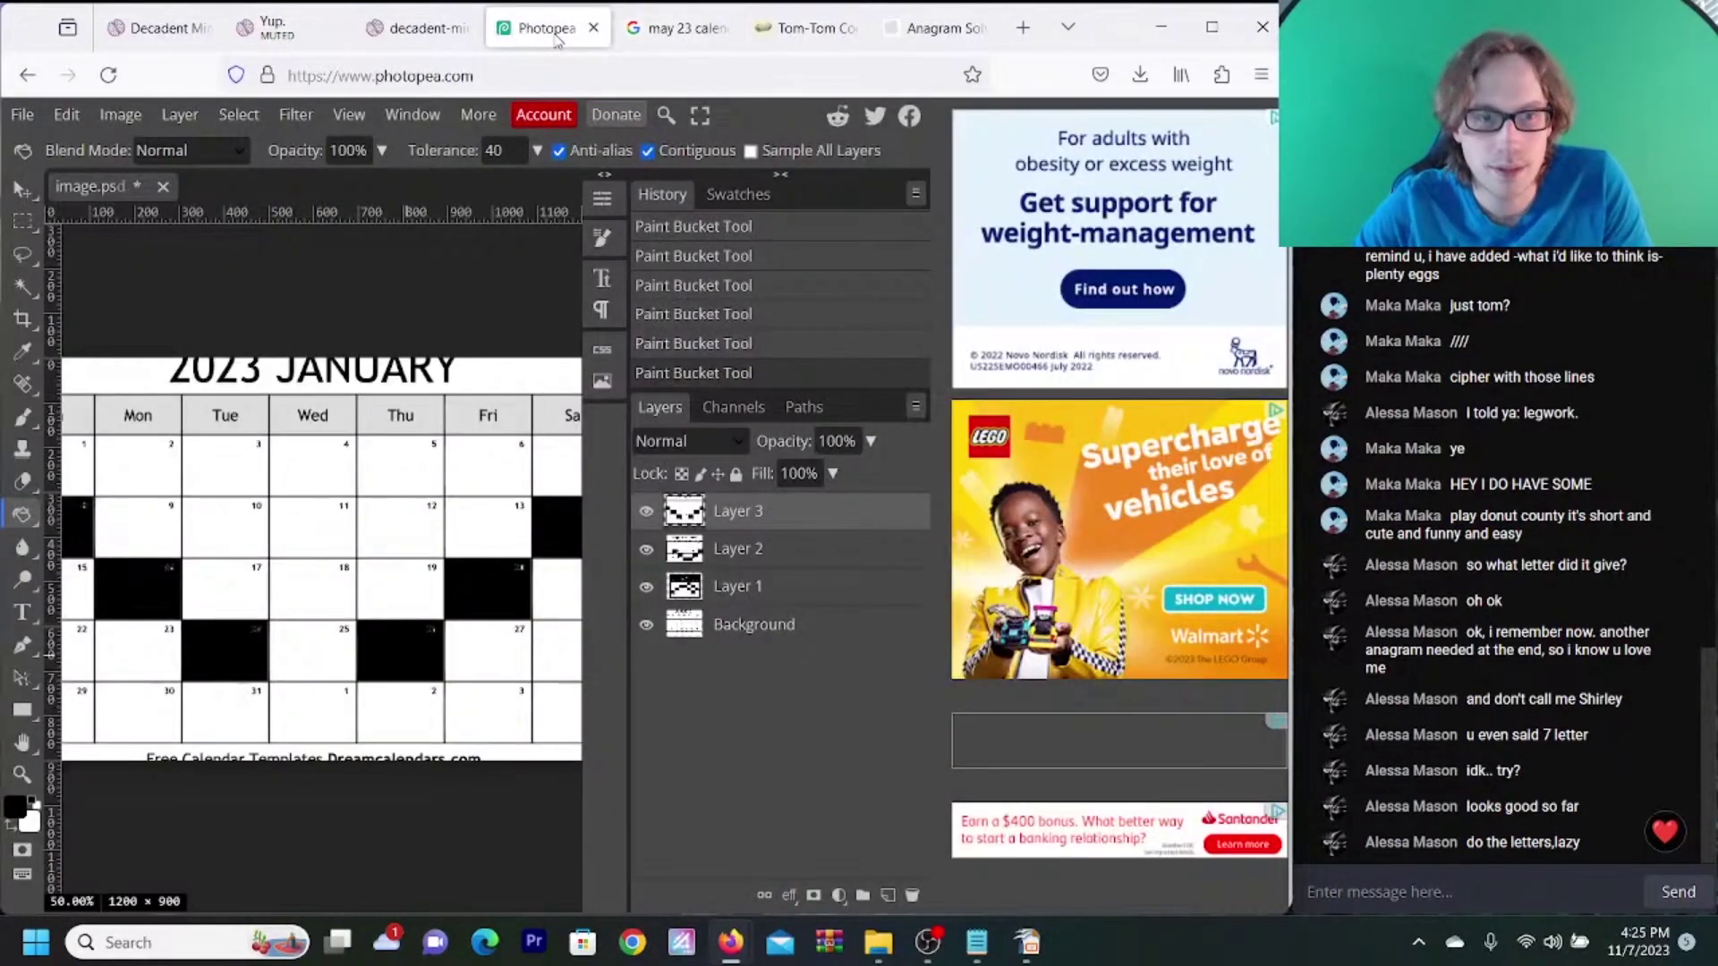
click(417, 36)
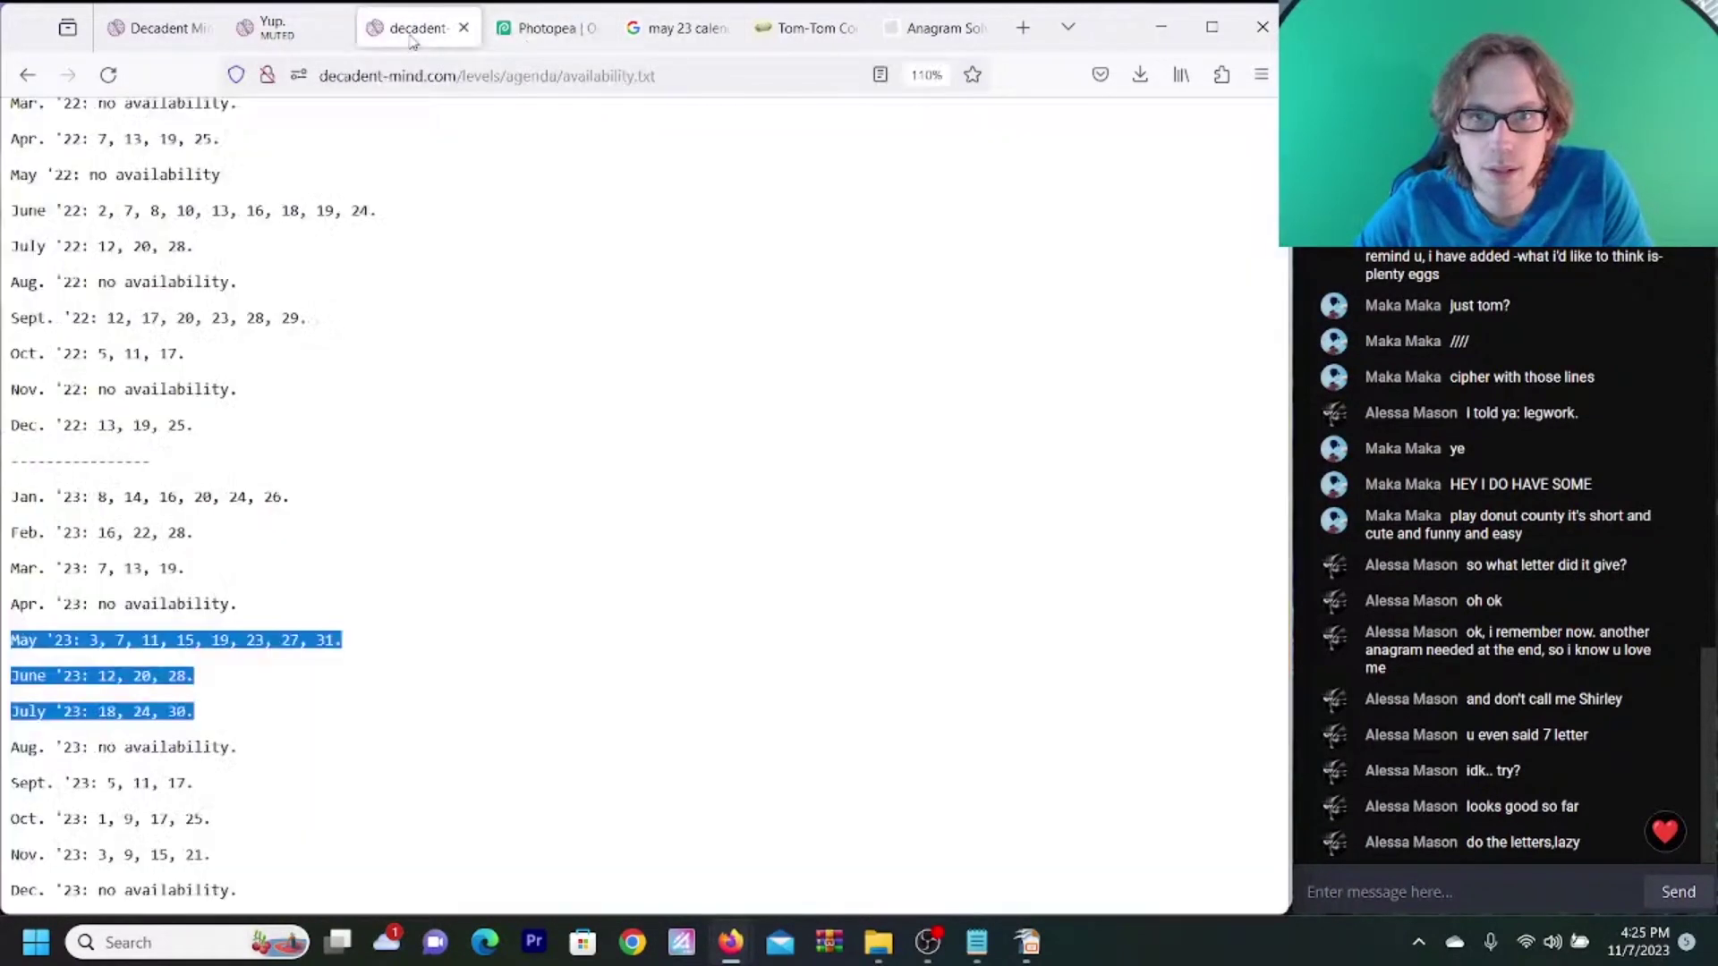
click(684, 34)
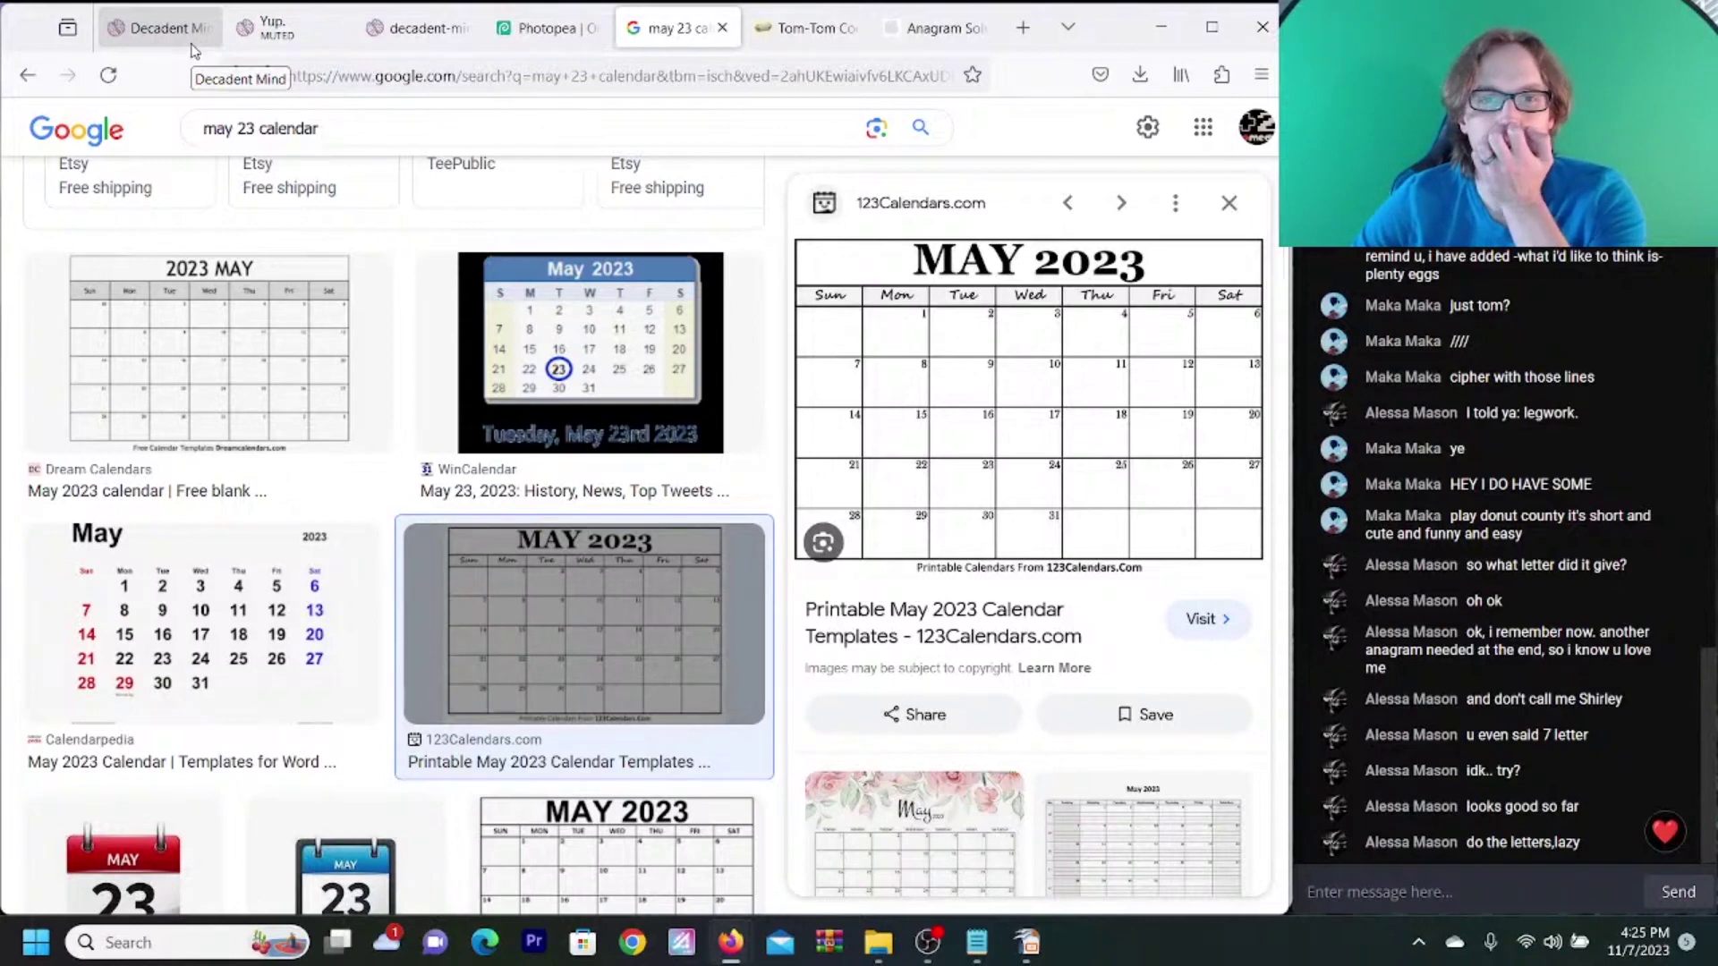
click(513, 31)
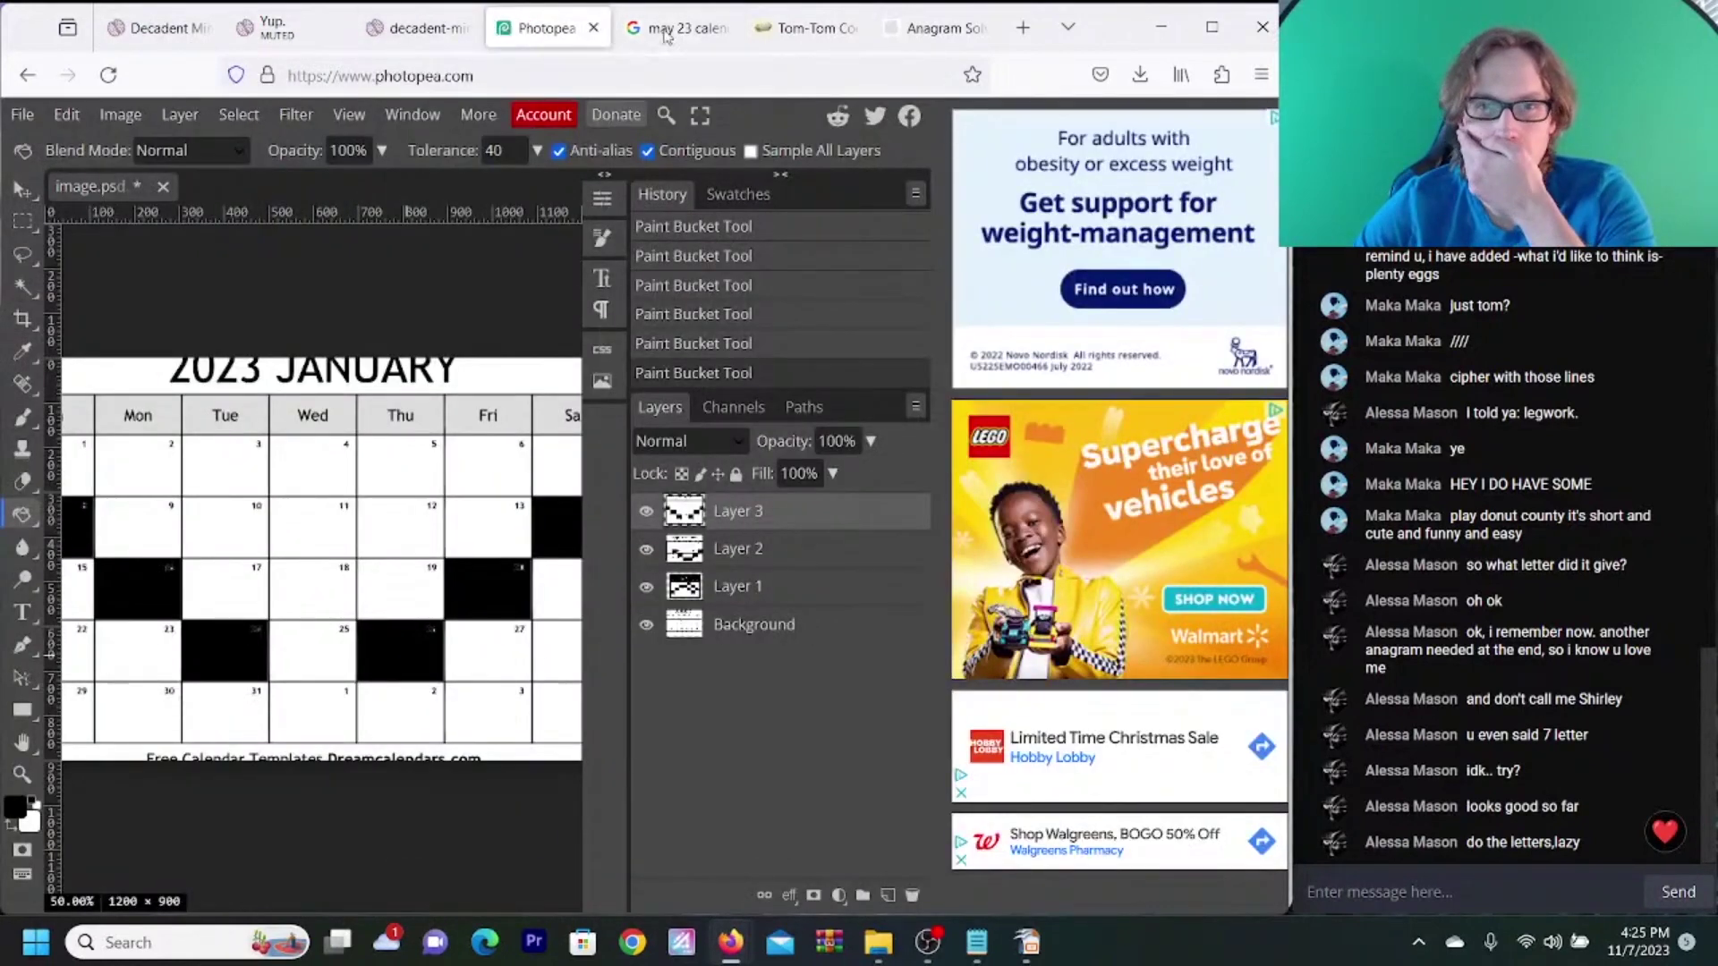
click(428, 27)
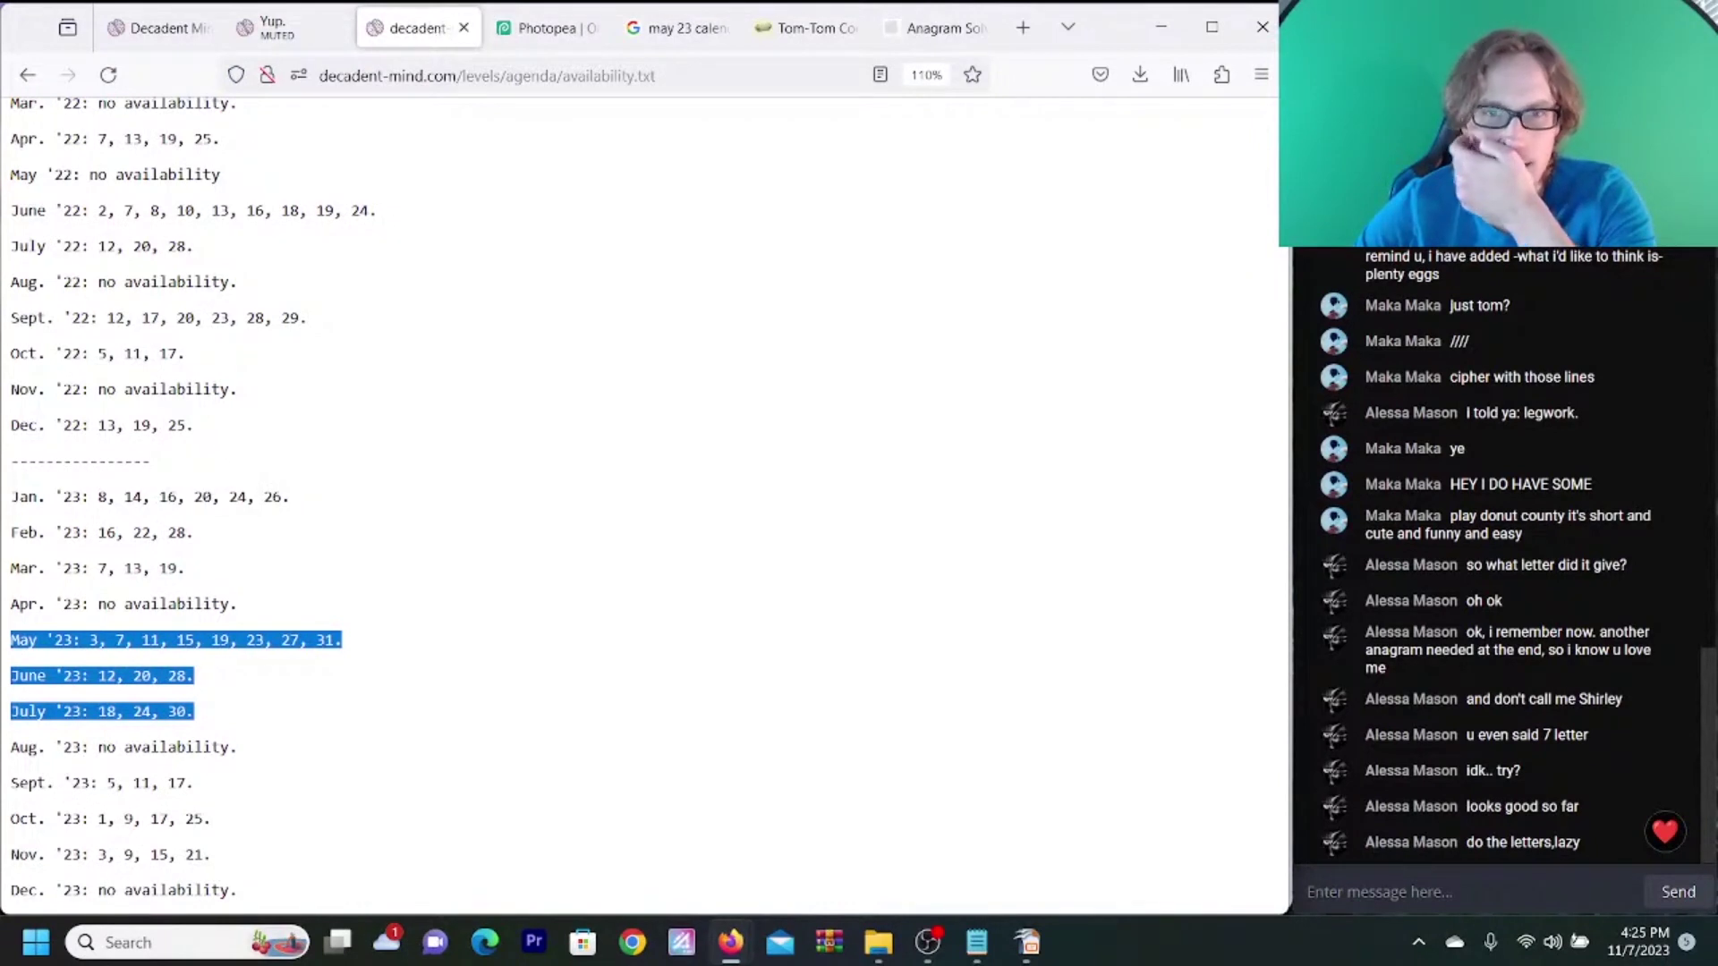
click(933, 28)
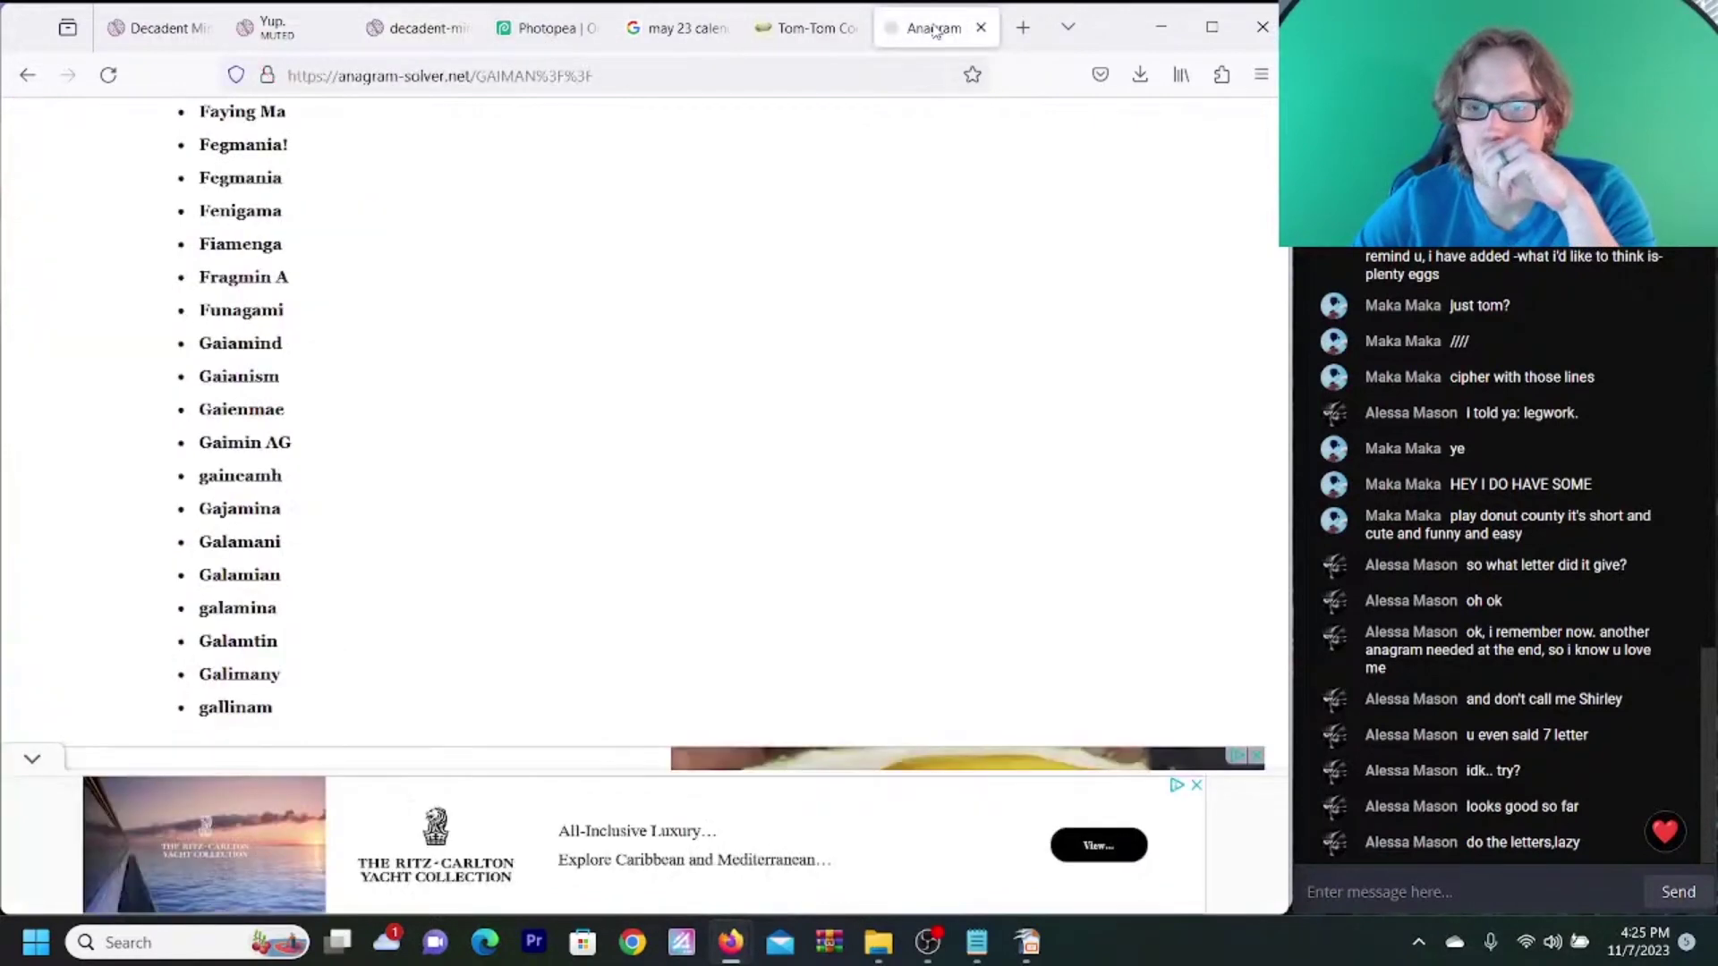
- Copy the May 2023 calendar image and paste it as a new layer into the Photopea document
click(657, 28)
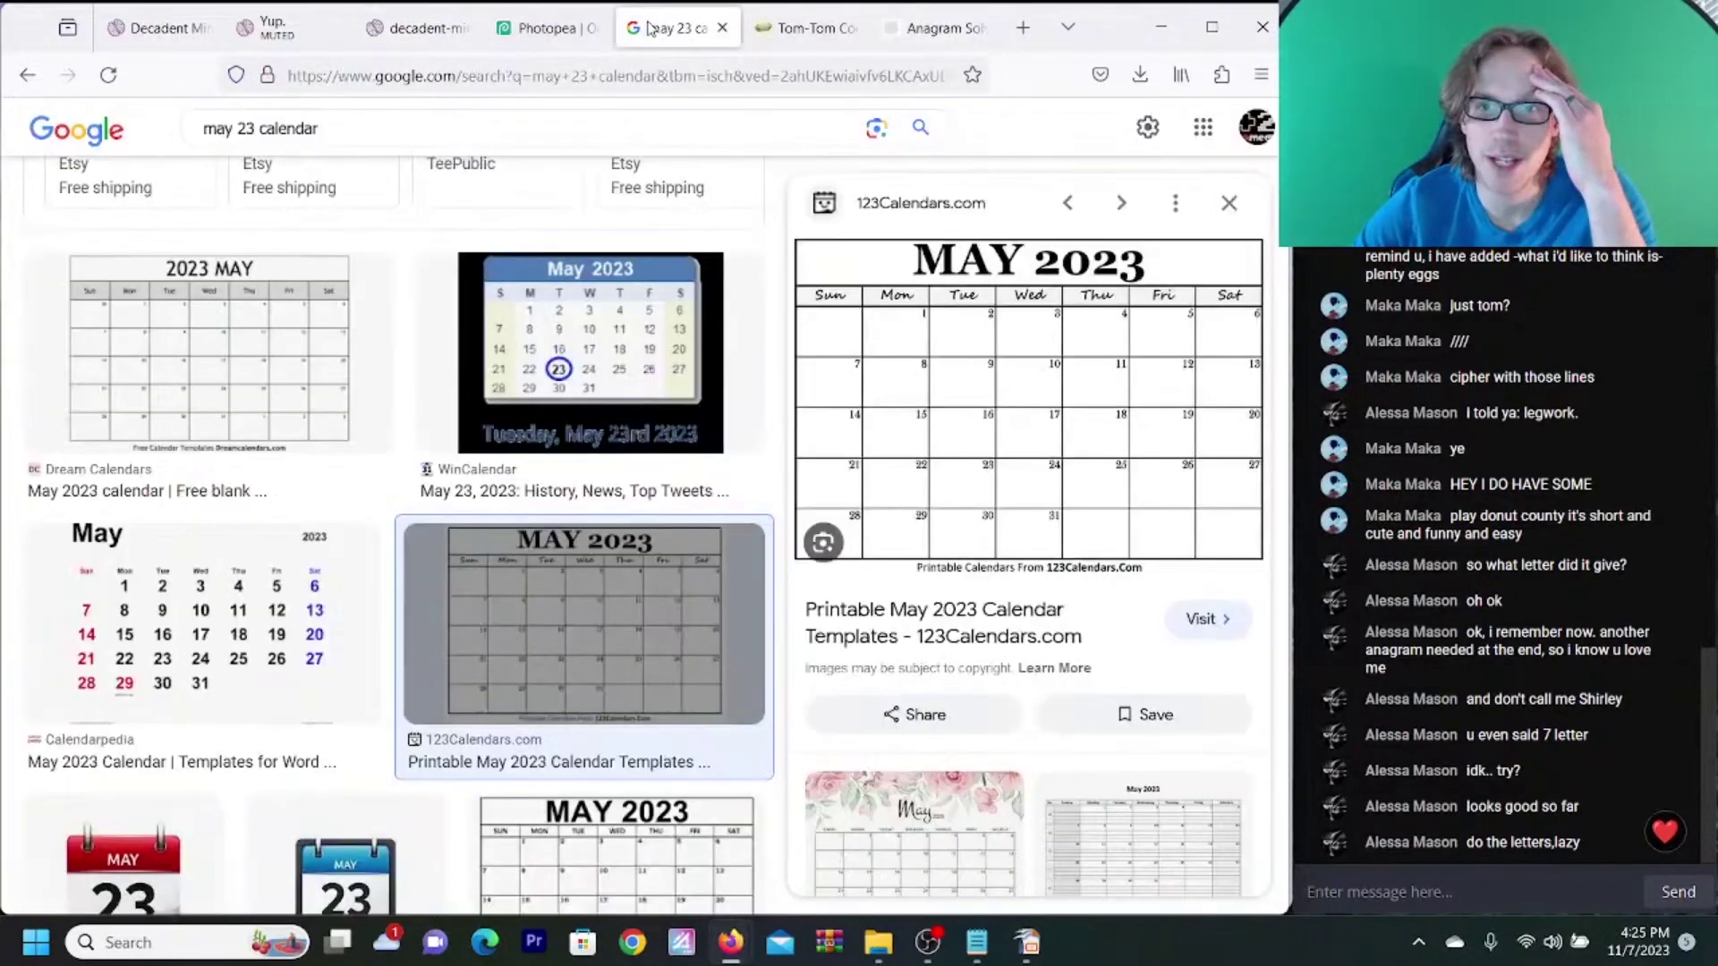
right_click(1078, 381)
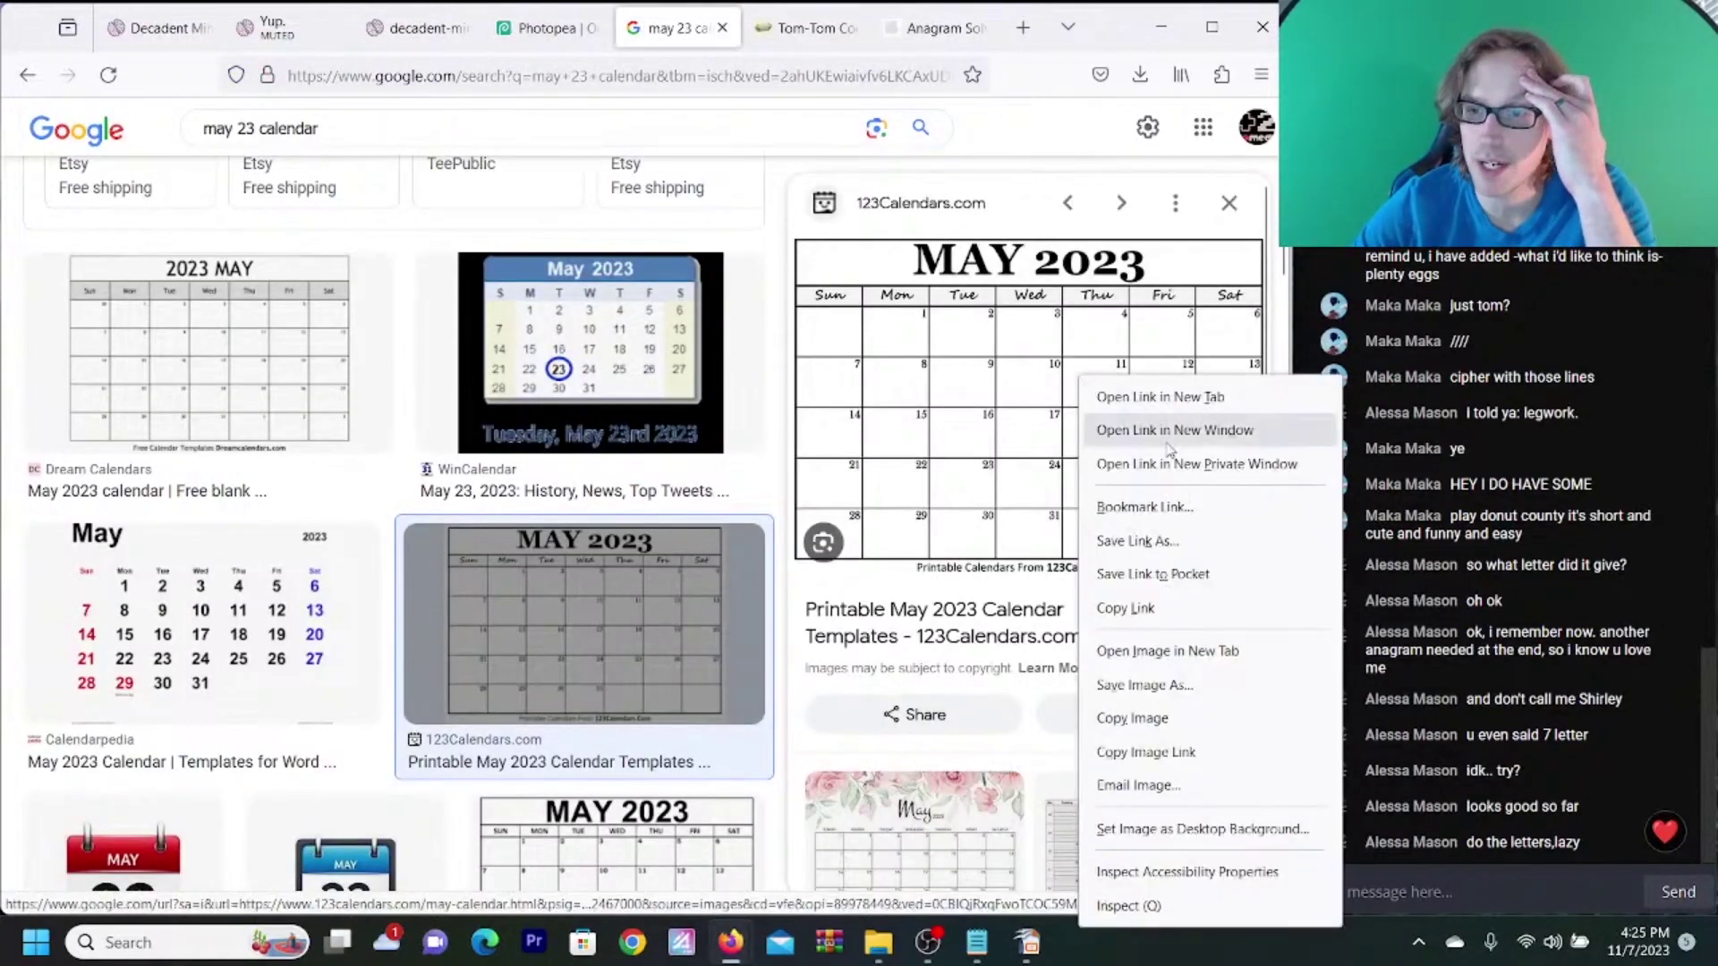
click(1159, 719)
click(548, 41)
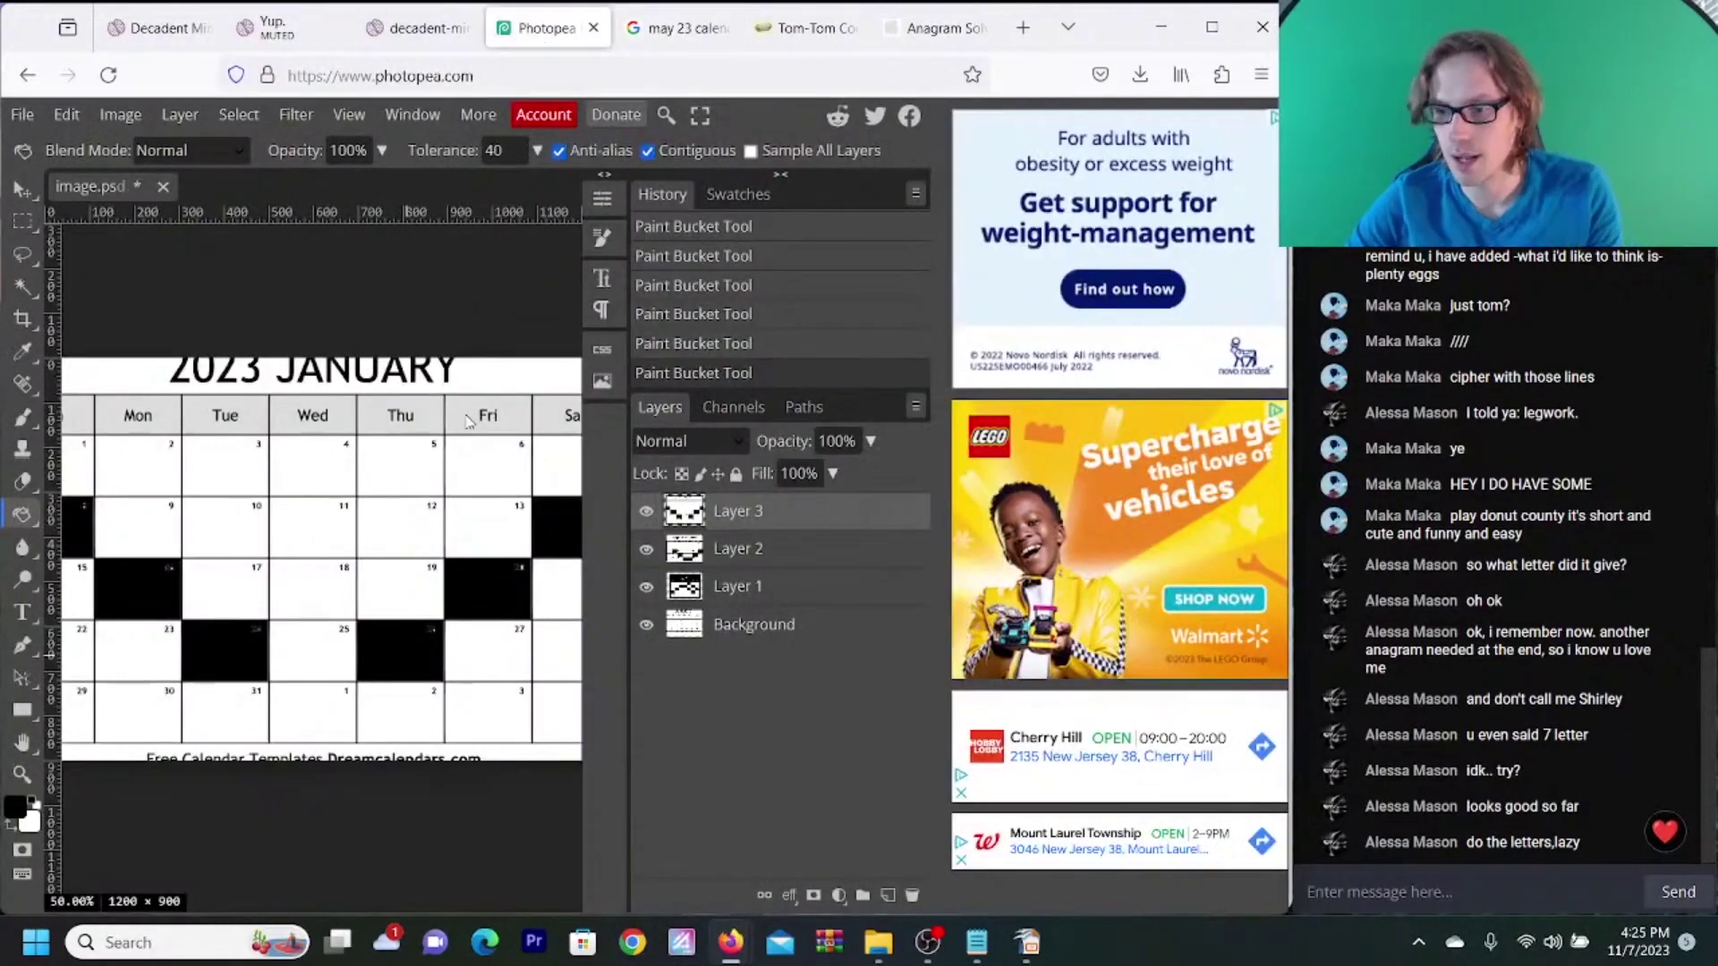
key(ctrl+v)
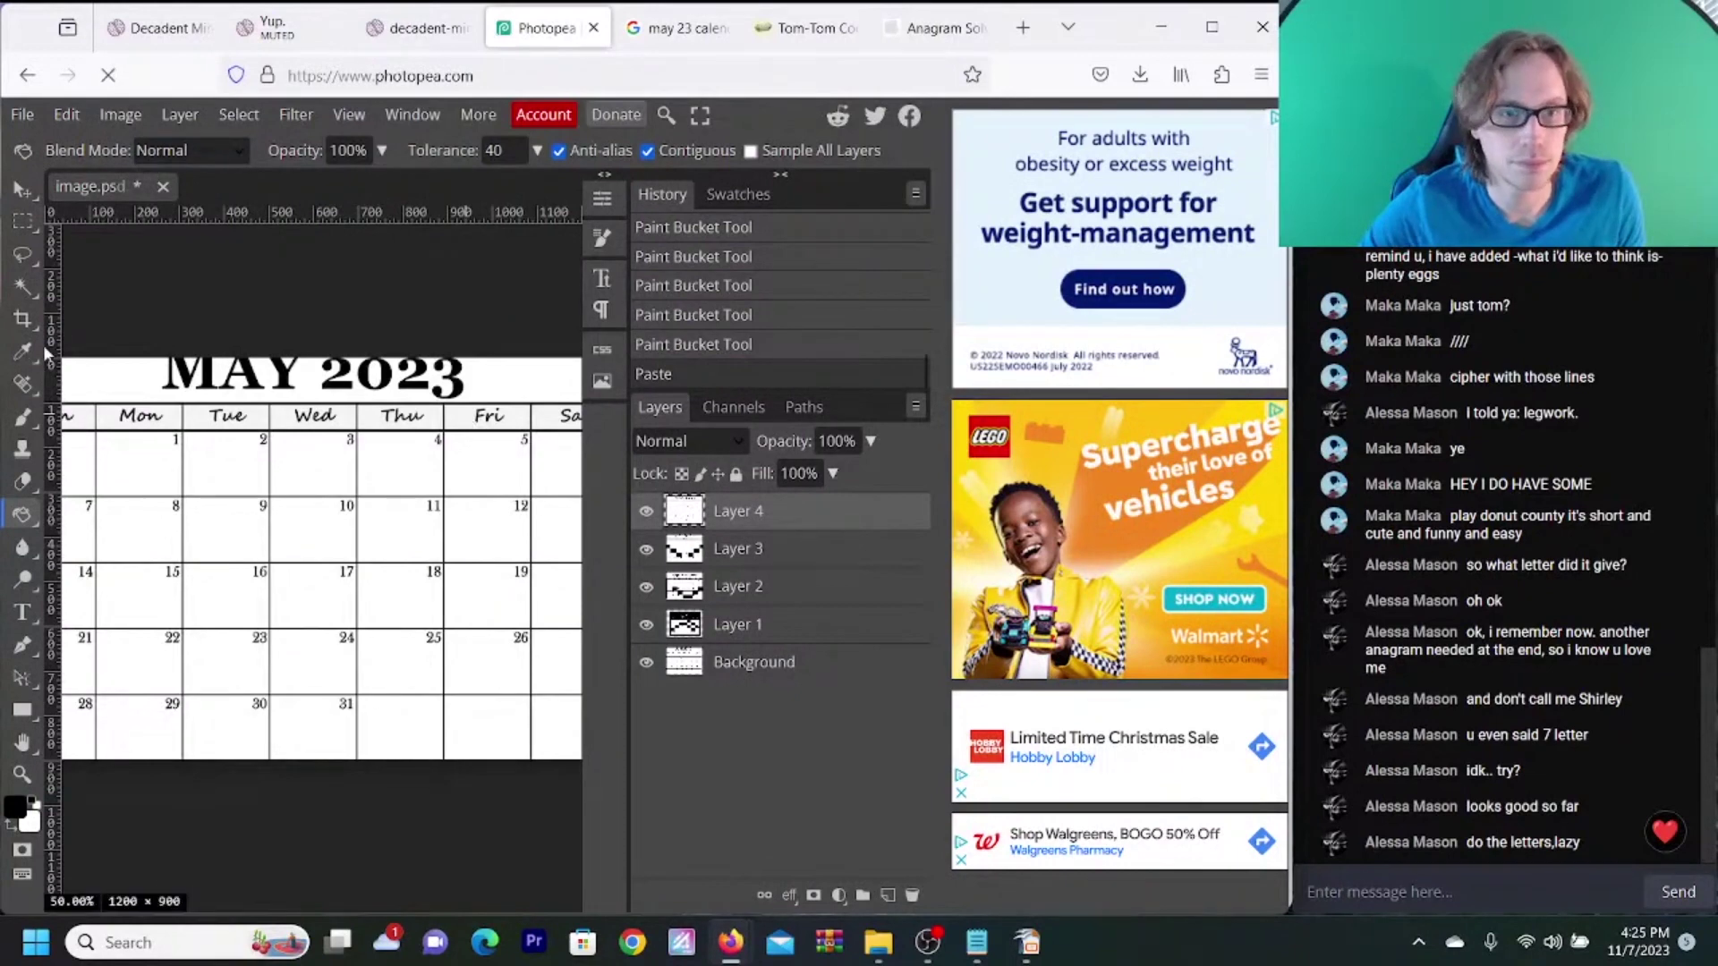
- Fill the 3, 7, 11, 15, 19 and 23 cells of the May 2023 calendar black, following the availability list
click(418, 28)
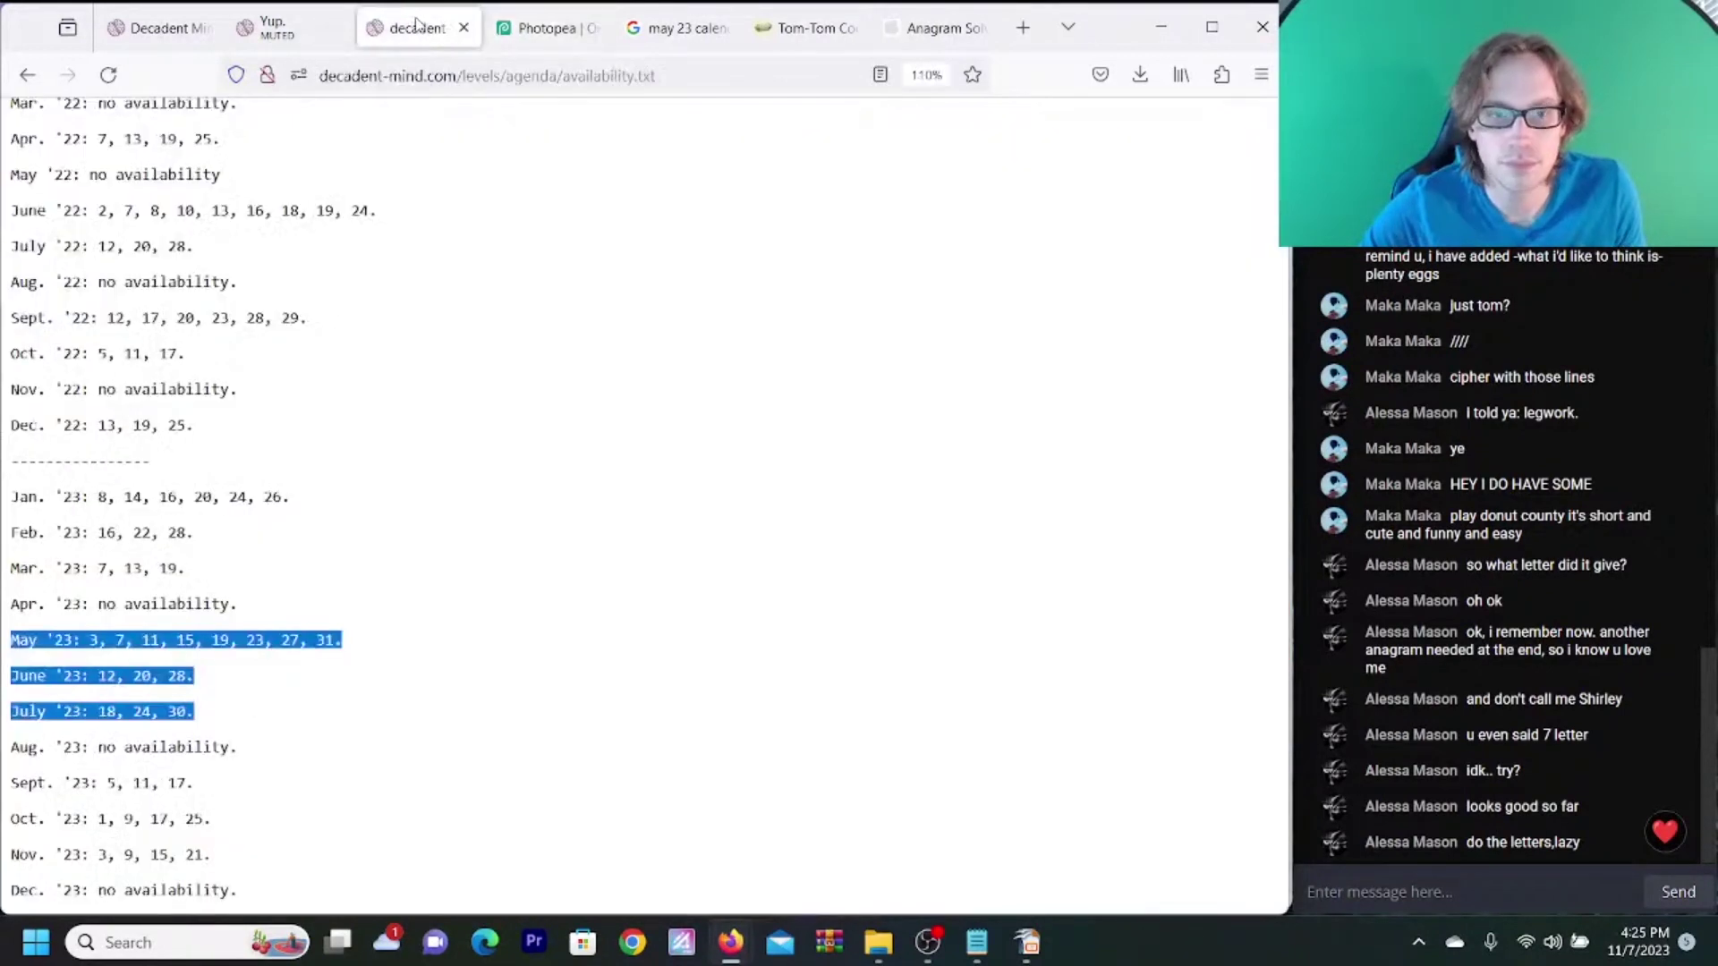
click(561, 32)
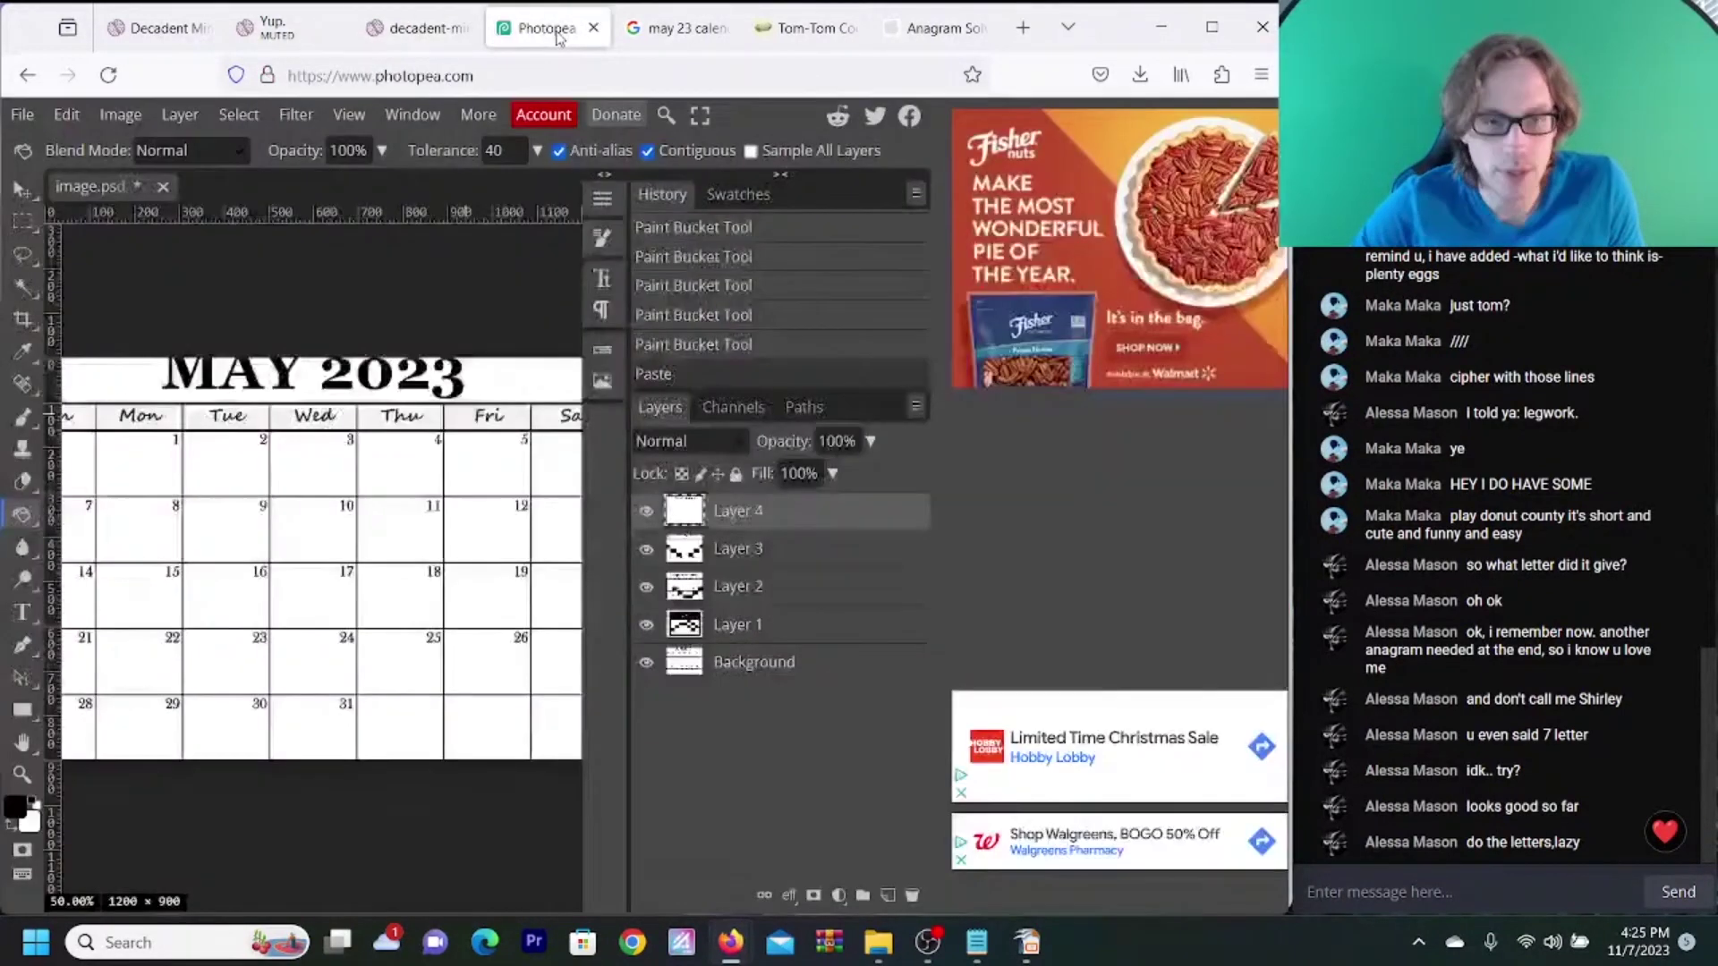
click(326, 474)
click(400, 532)
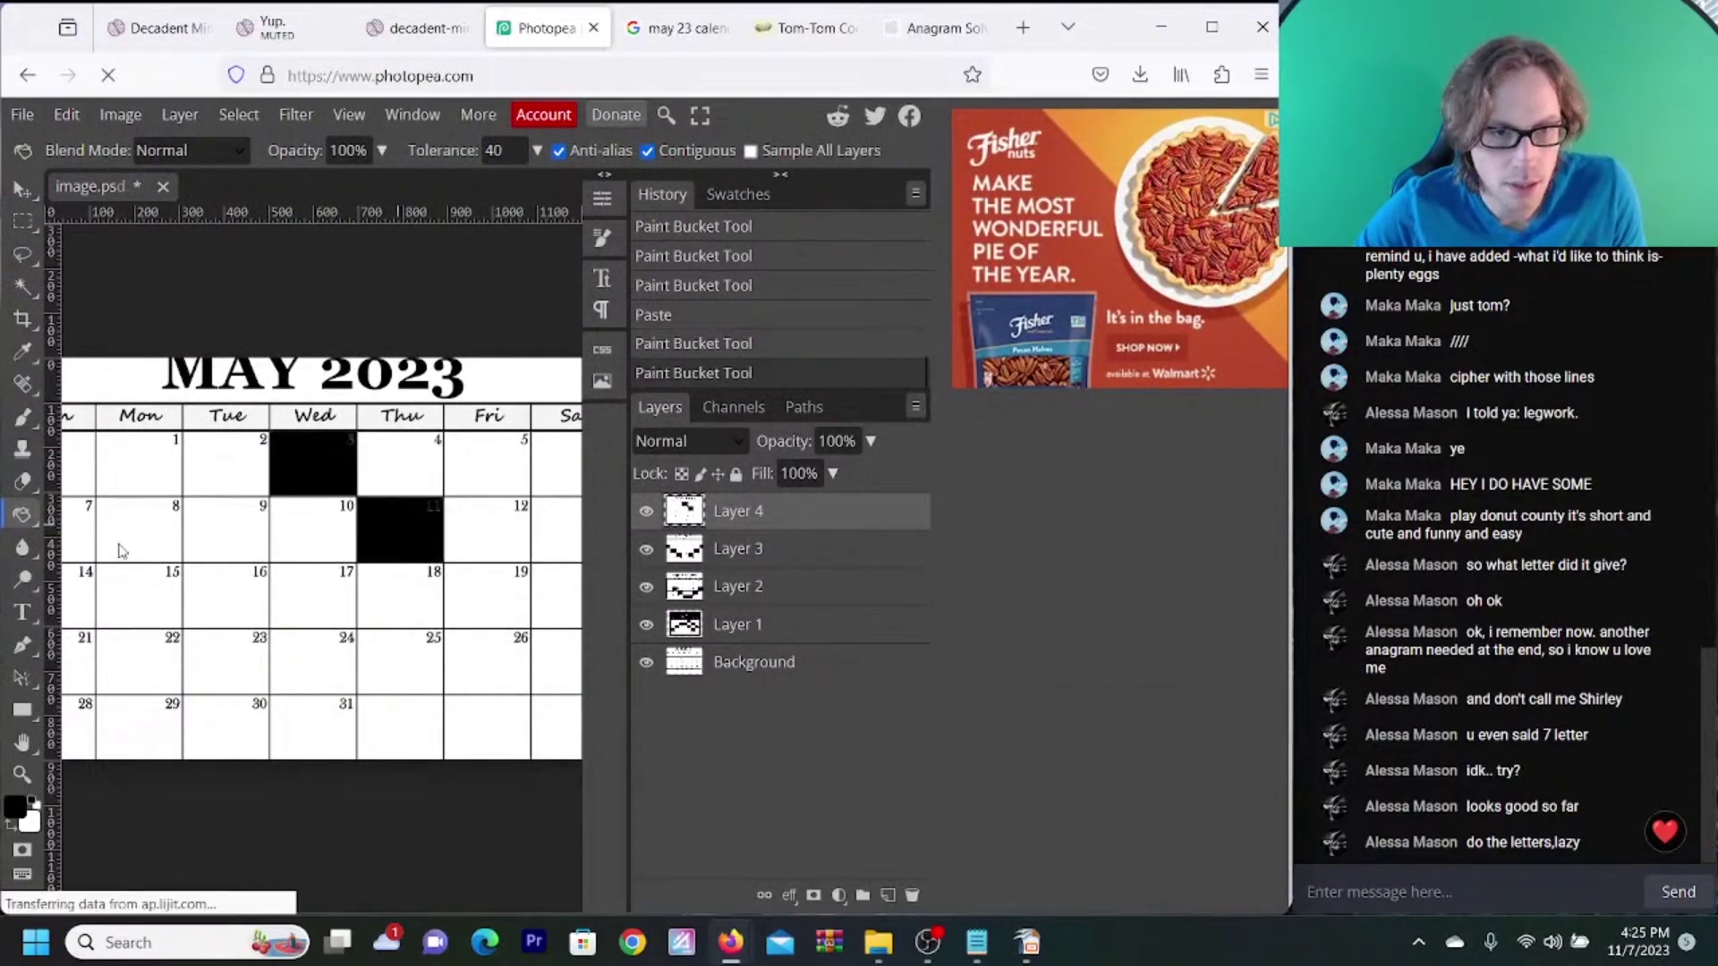
click(81, 545)
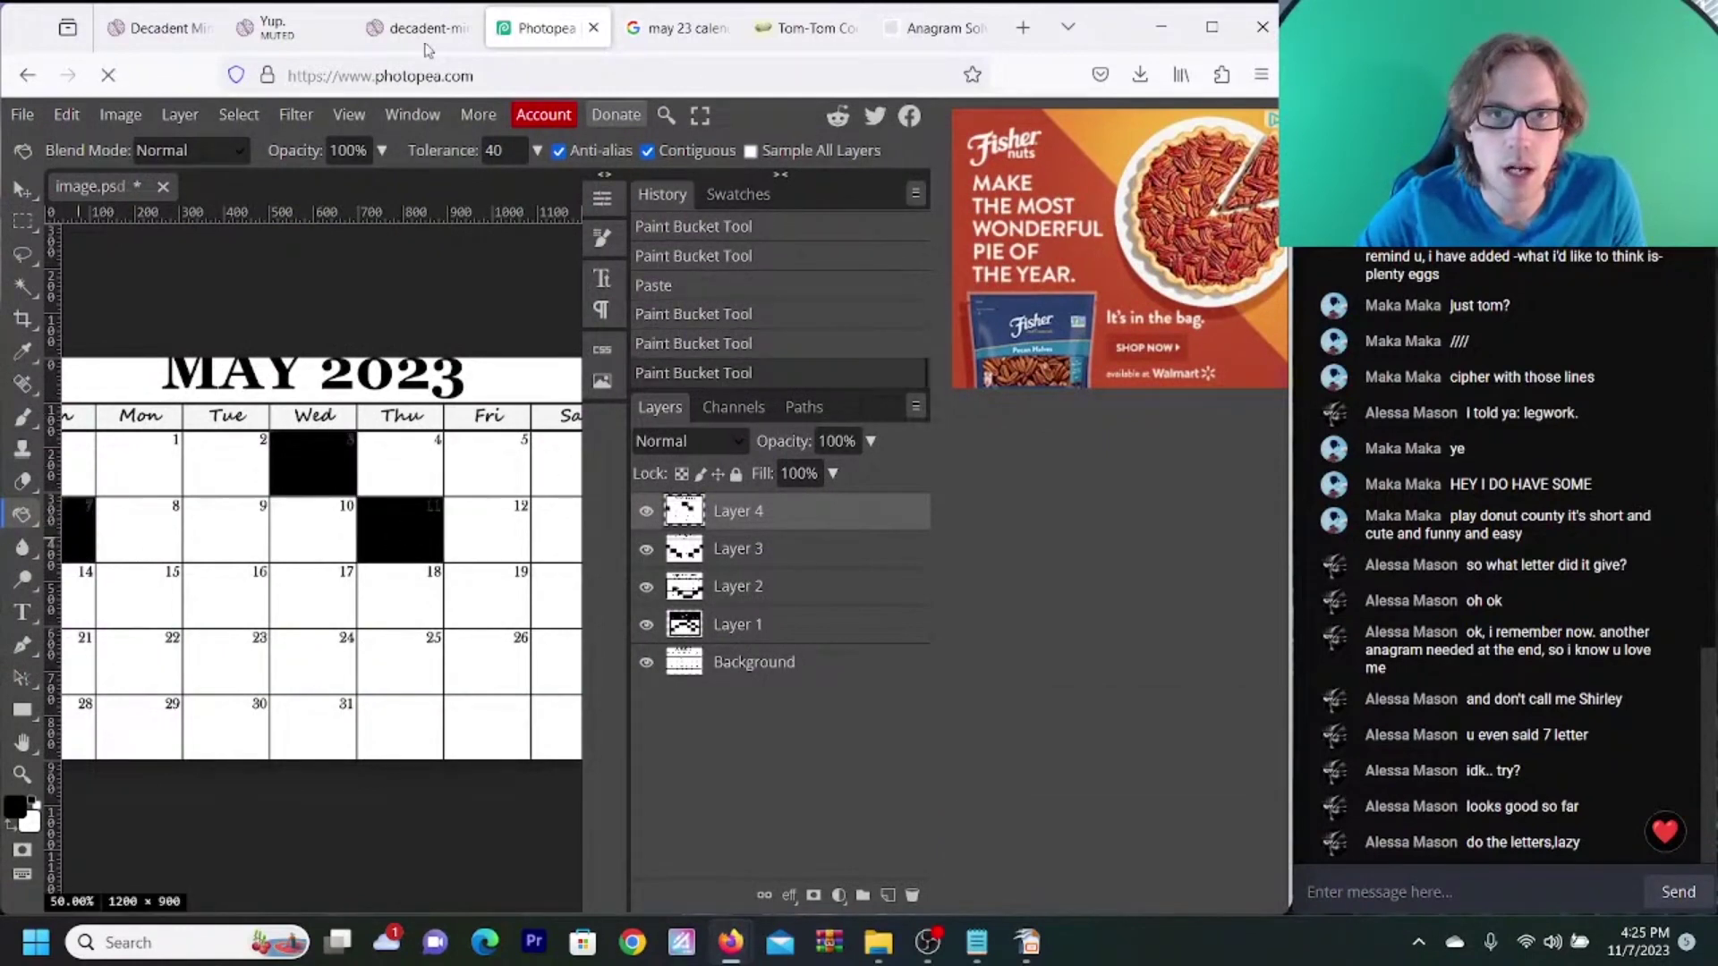
click(420, 29)
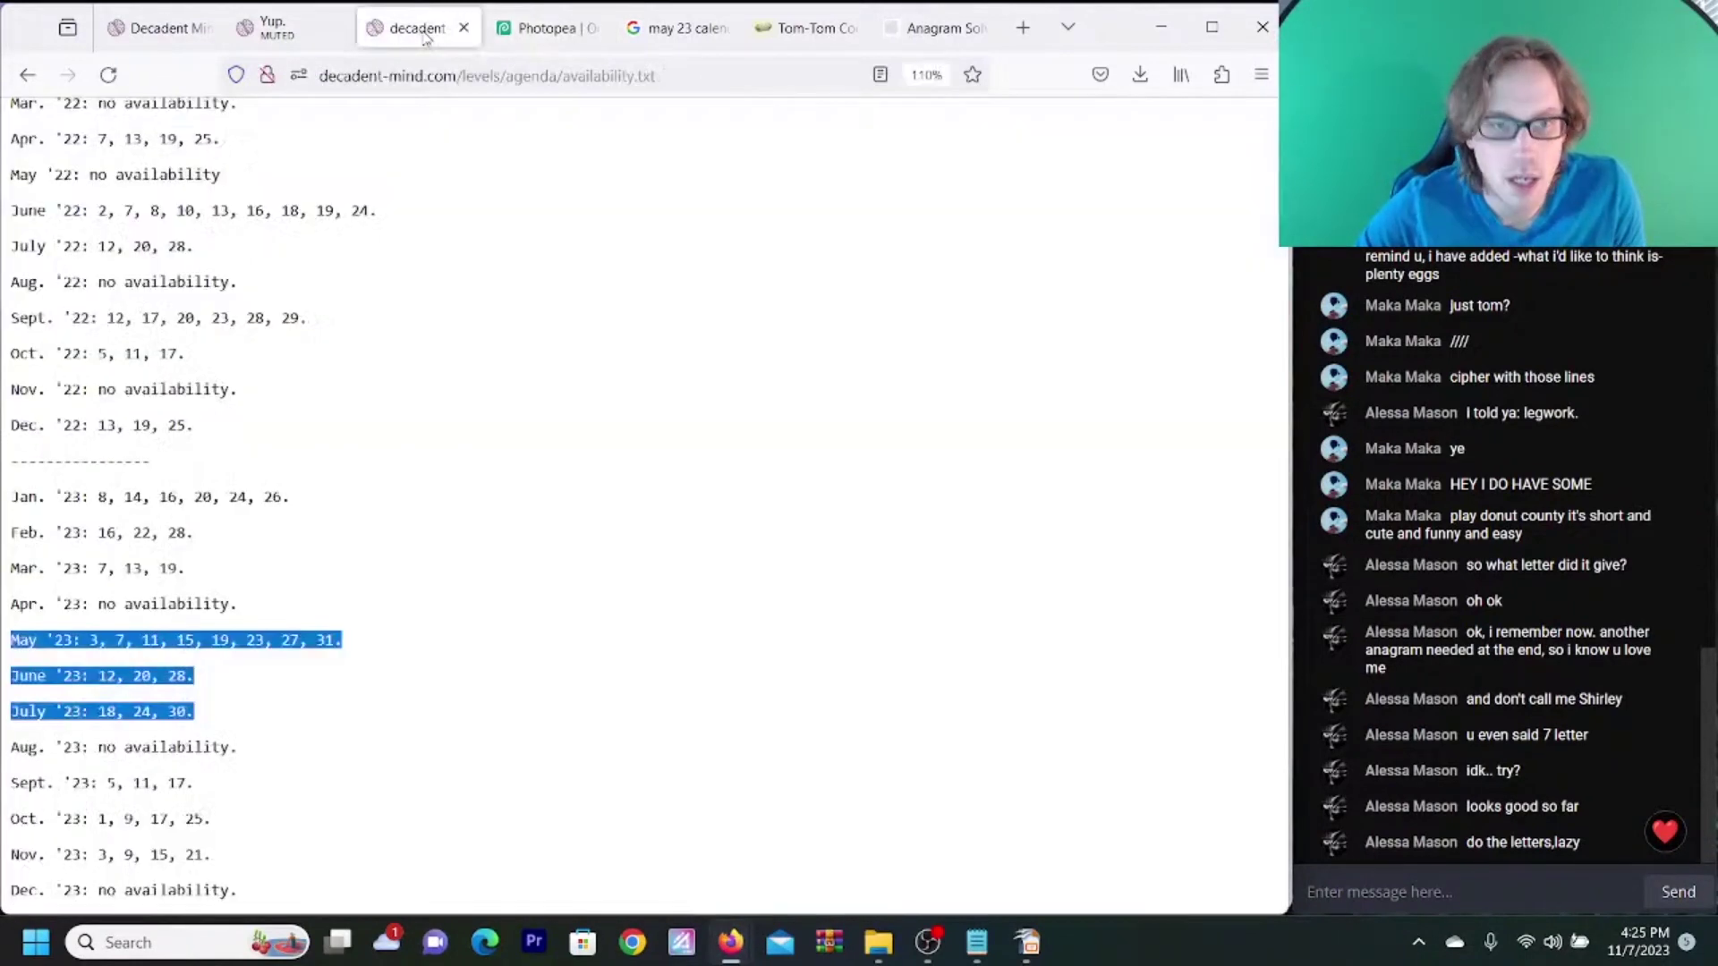
click(555, 29)
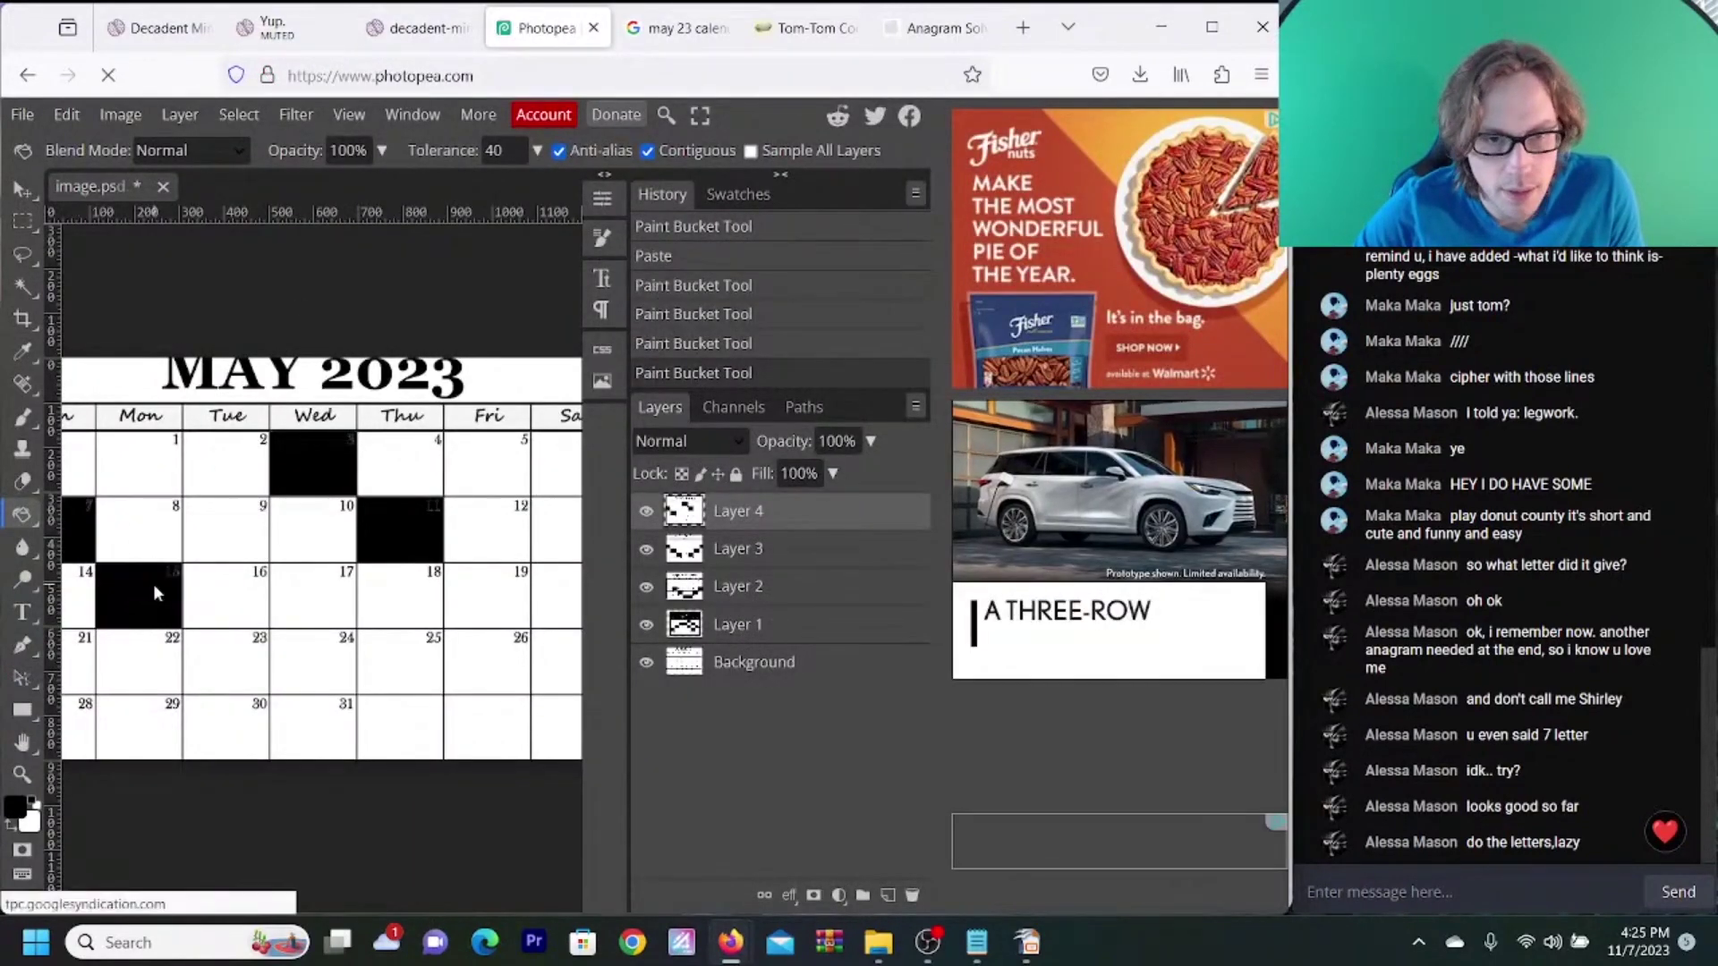
click(506, 594)
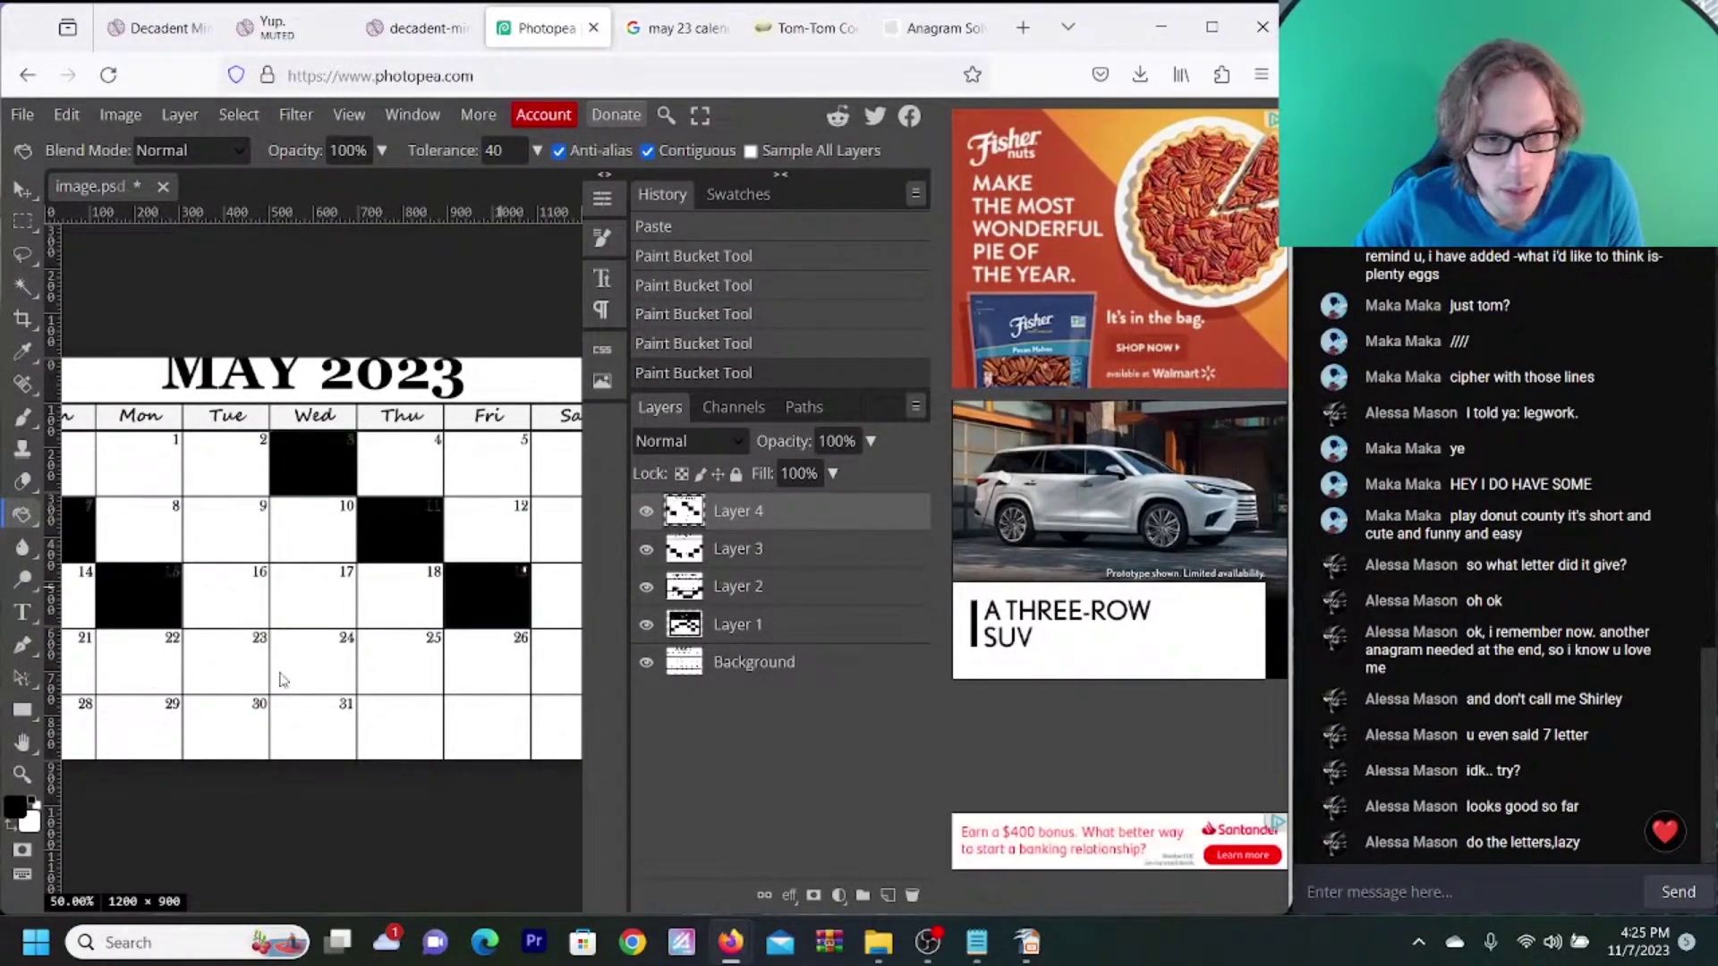
click(234, 673)
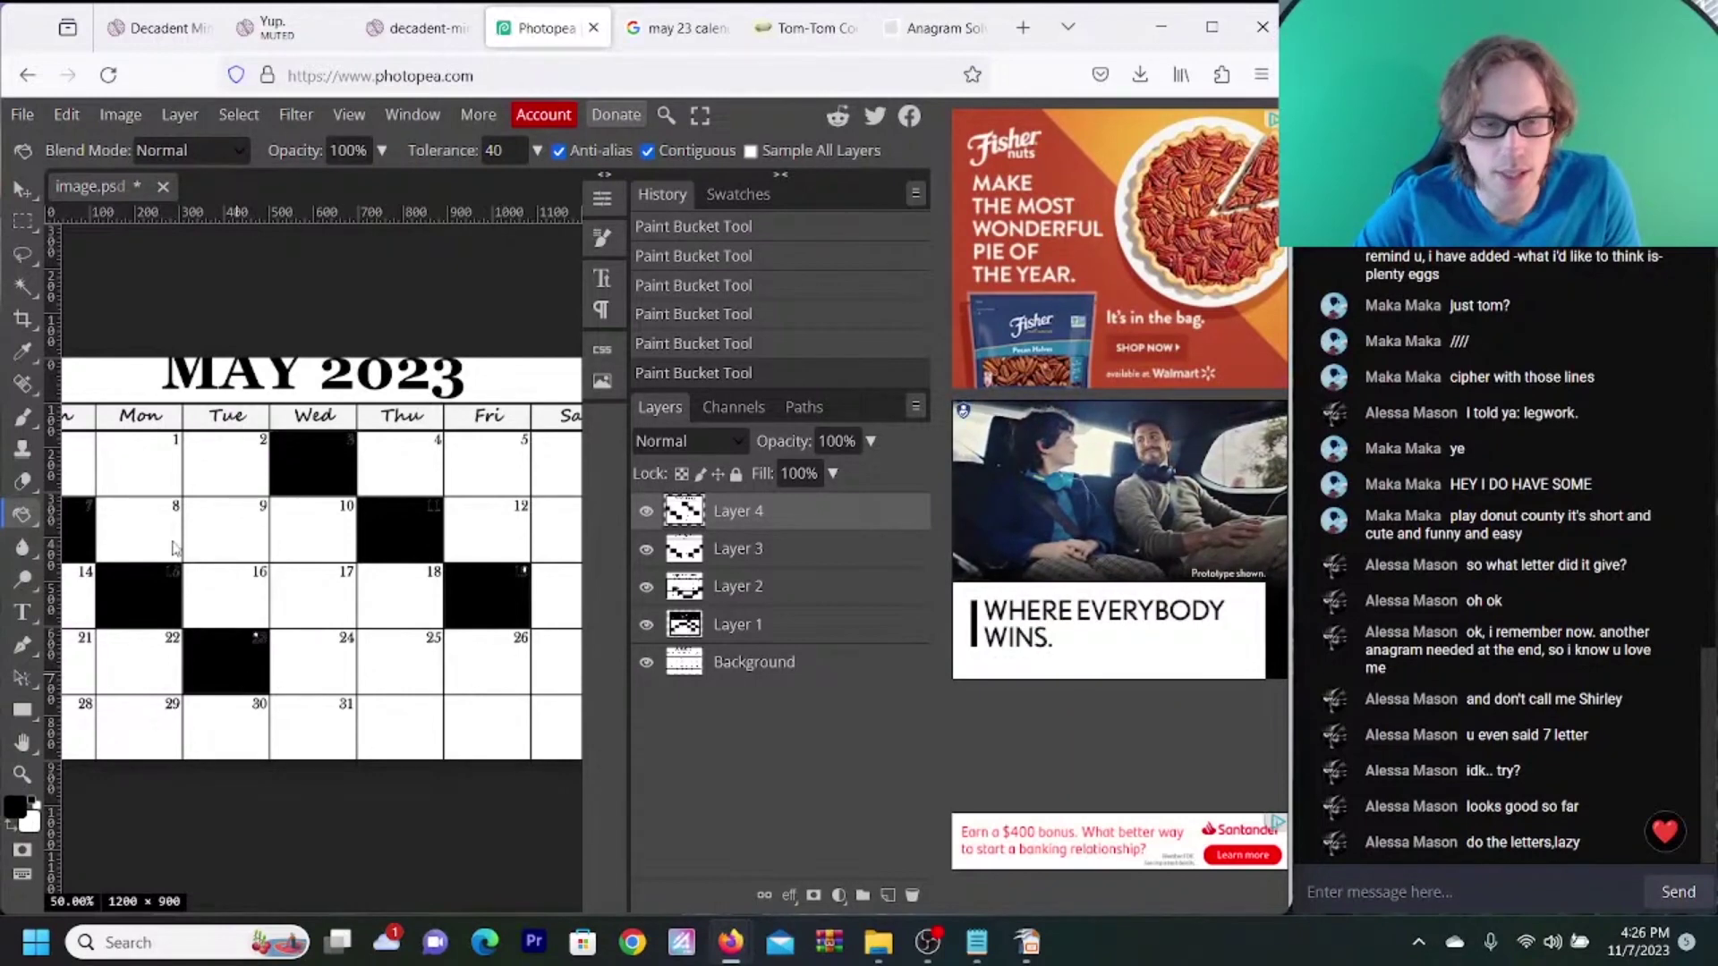
- Replace the ciphertext in dCode's Tom Tom Code decoder with \\
click(763, 27)
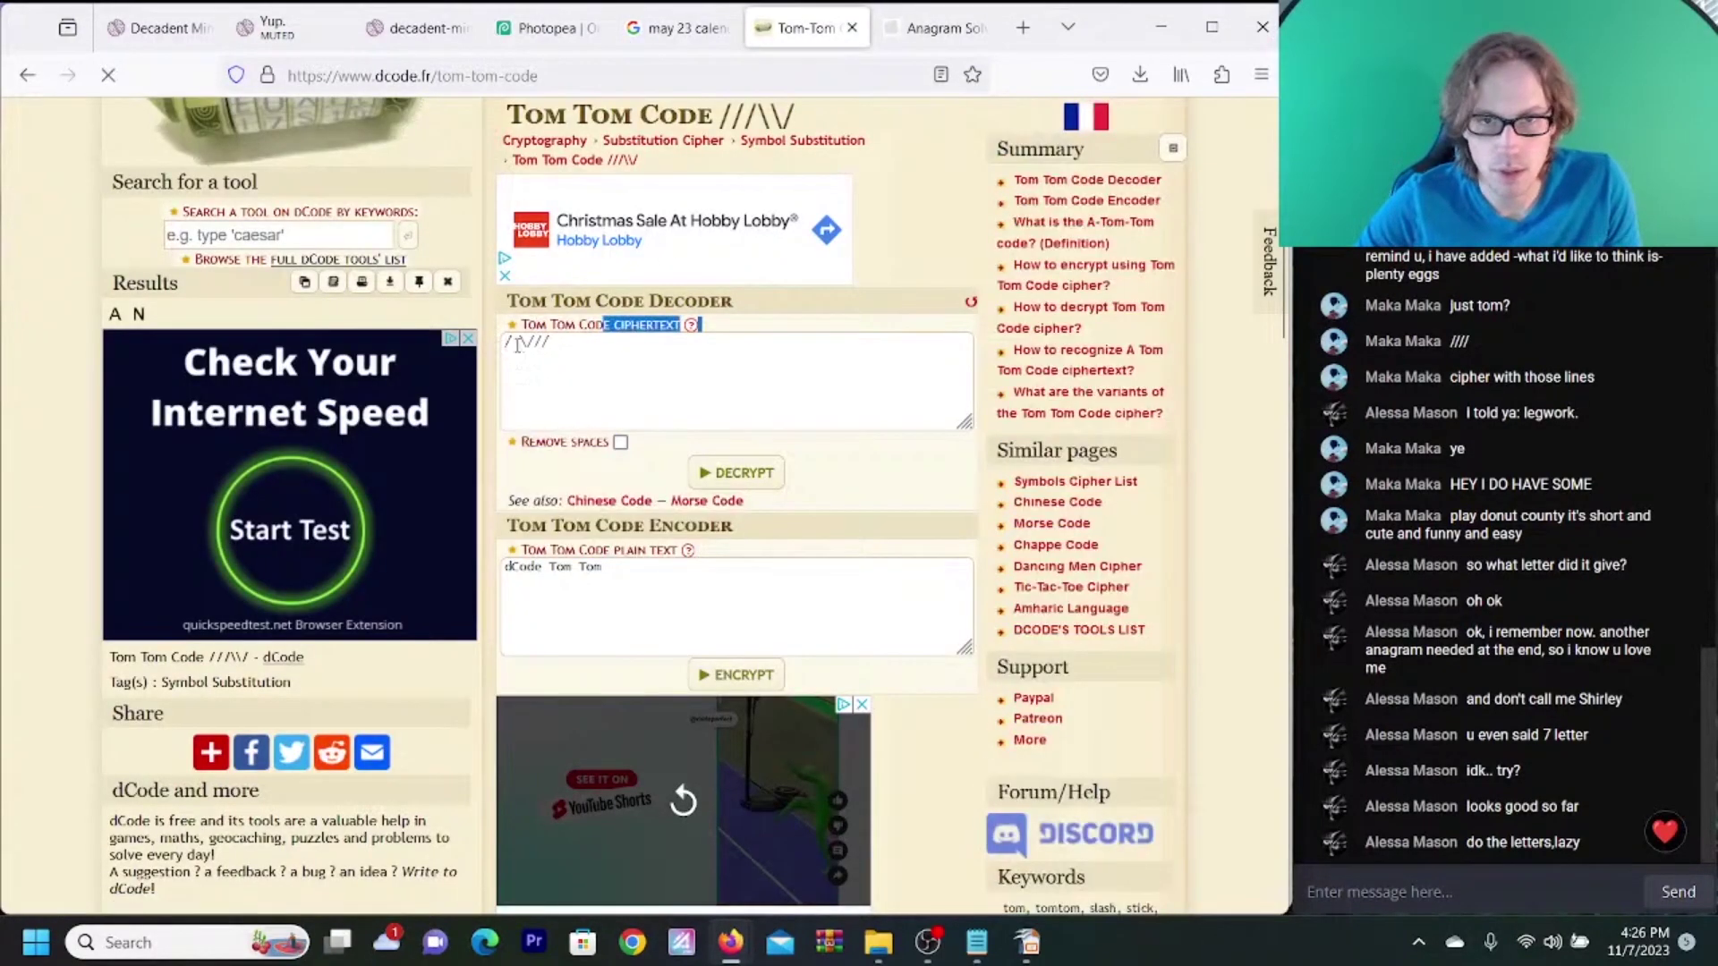
drag(551, 344, 476, 344)
key(BackSpace)
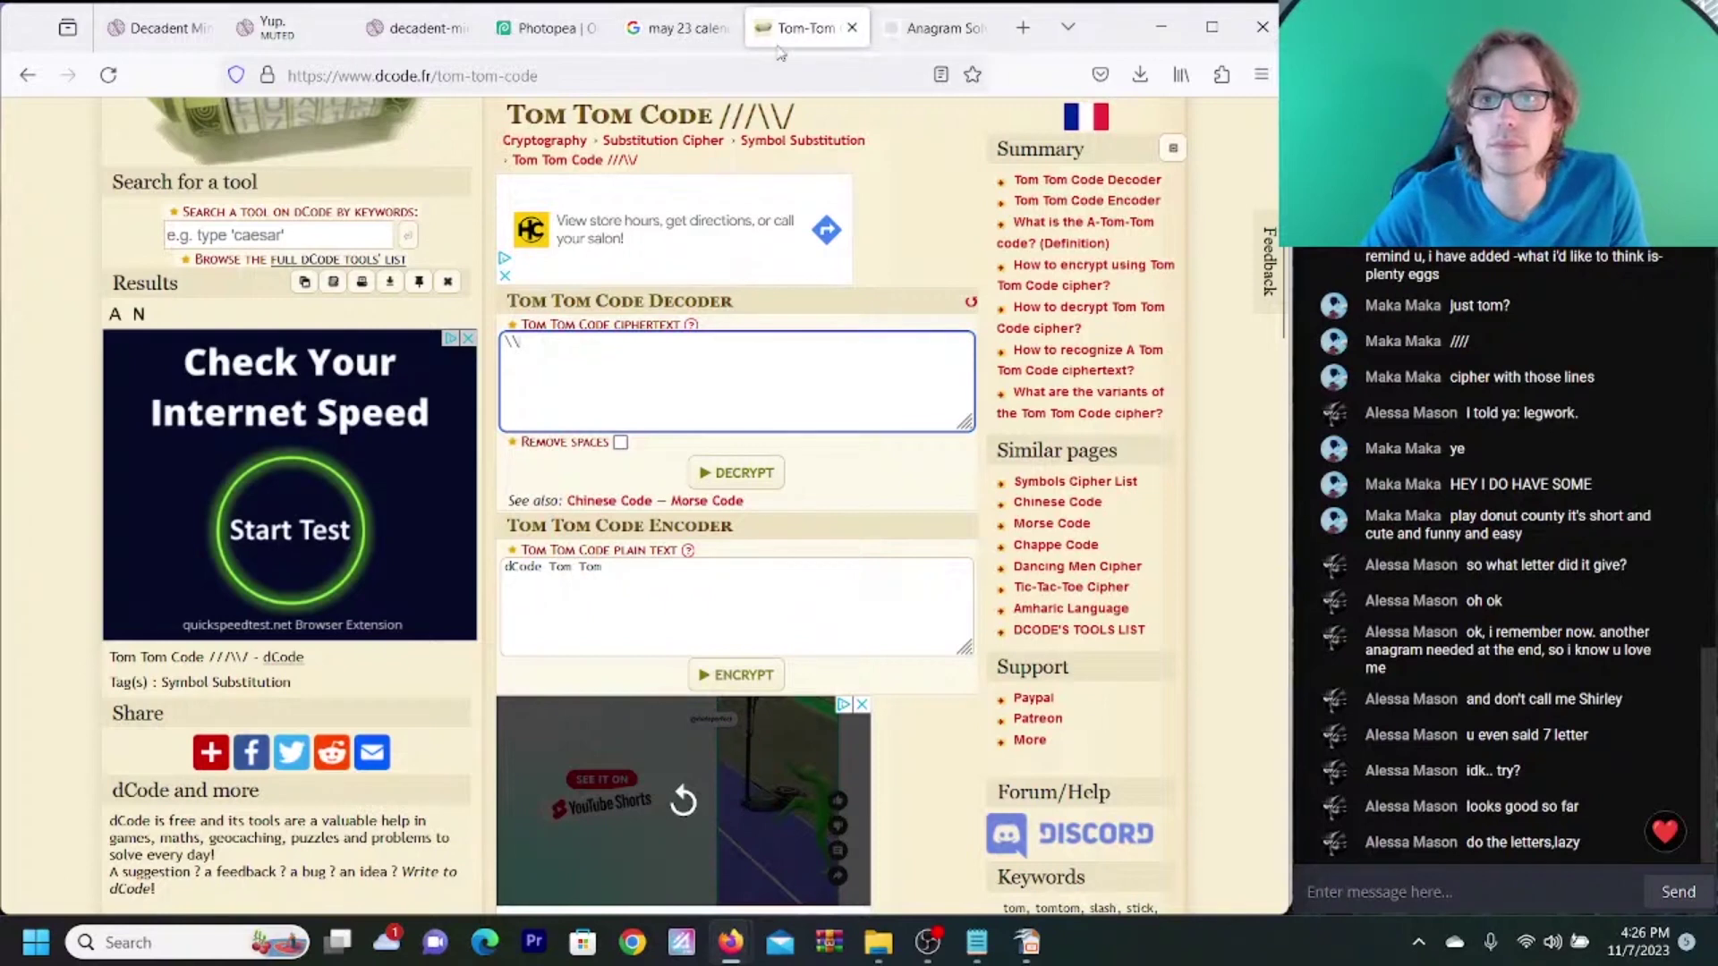
- Search images for june 23 calendar, check the availability list, and open the June 2023 calendar from Reddit
click(651, 35)
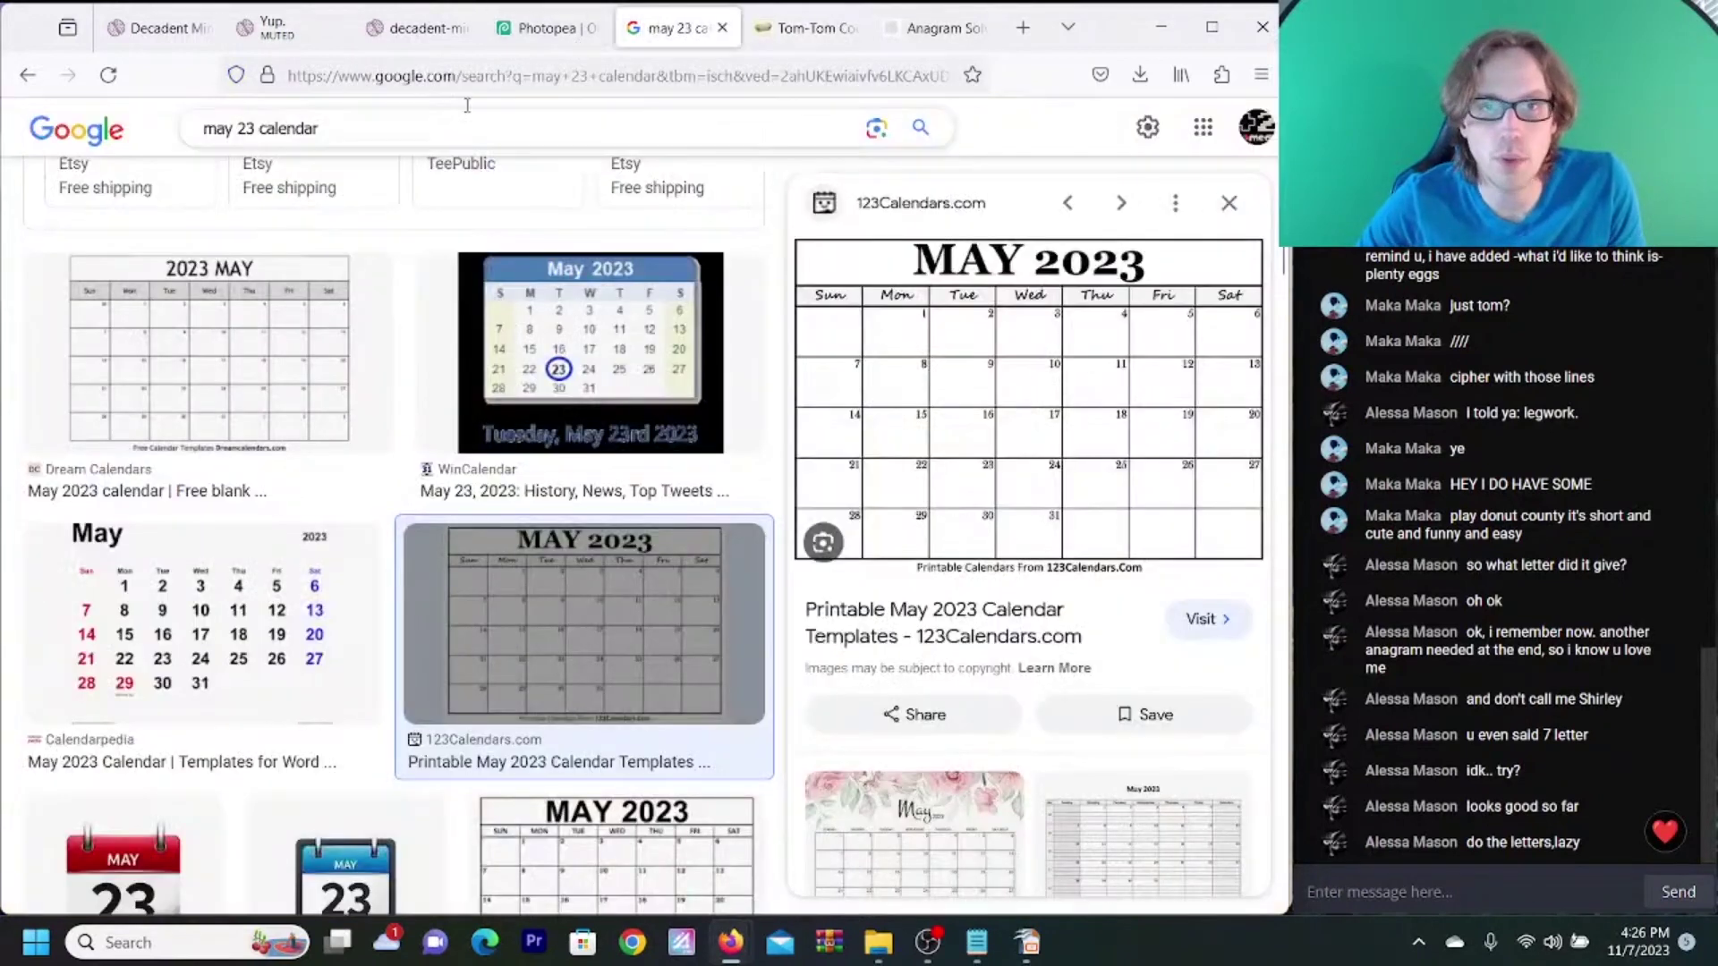
double_click(217, 128)
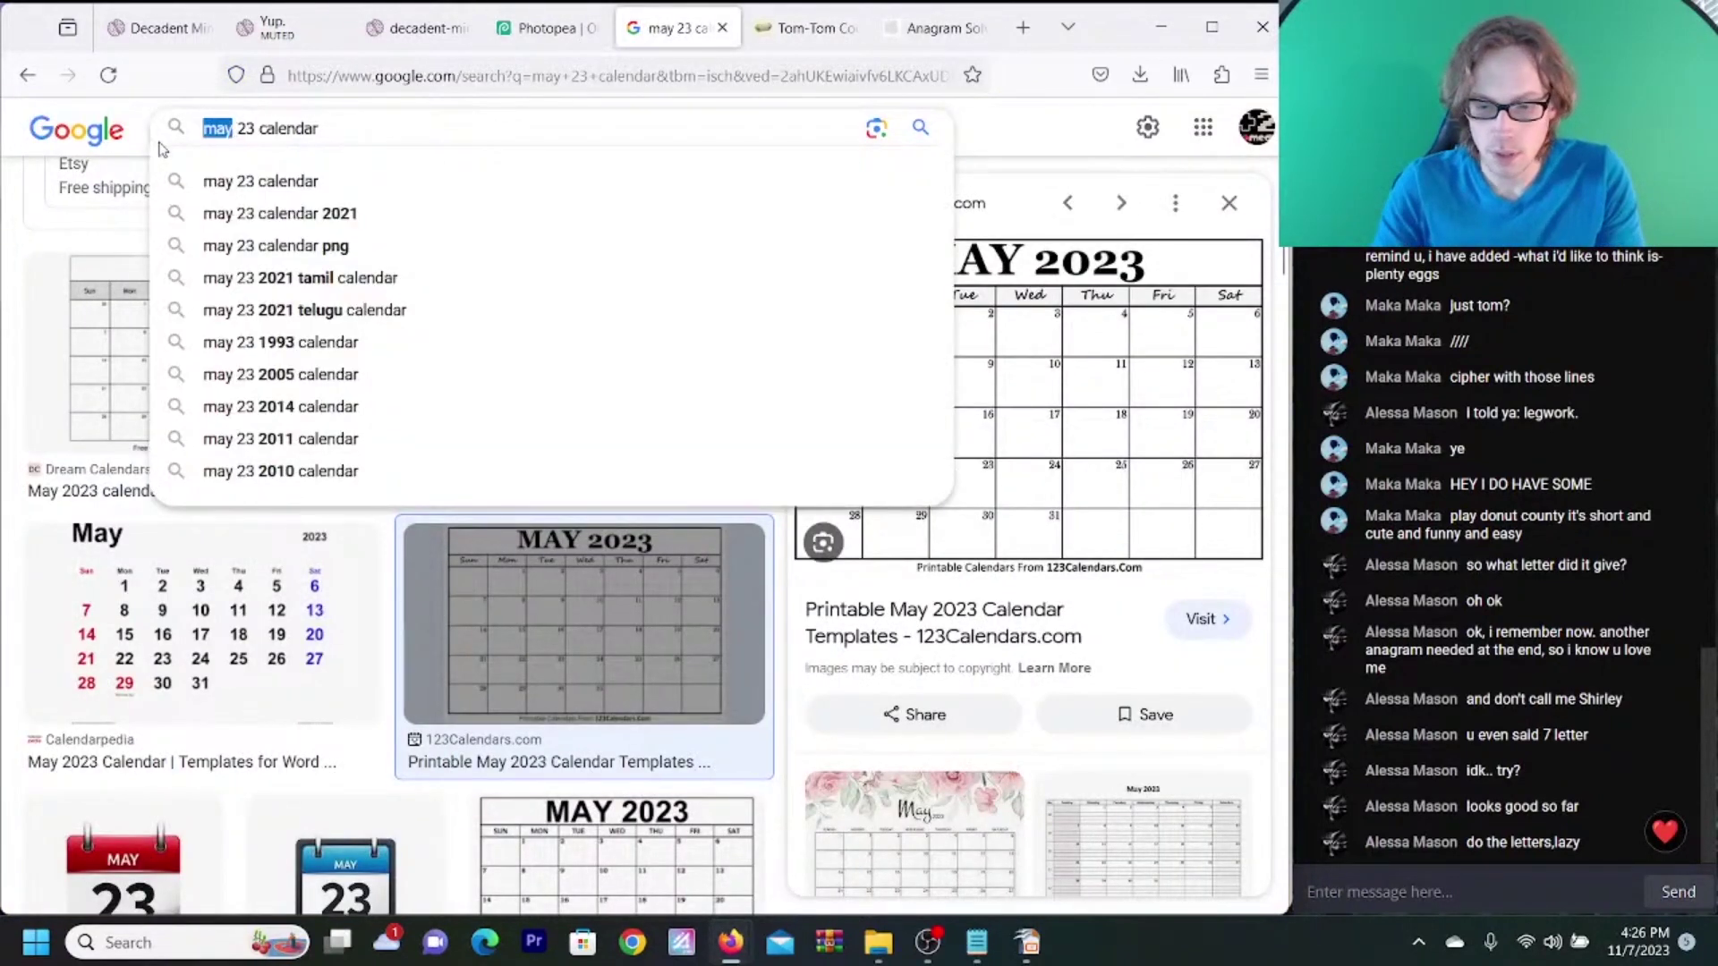
text(june)
key(Return)
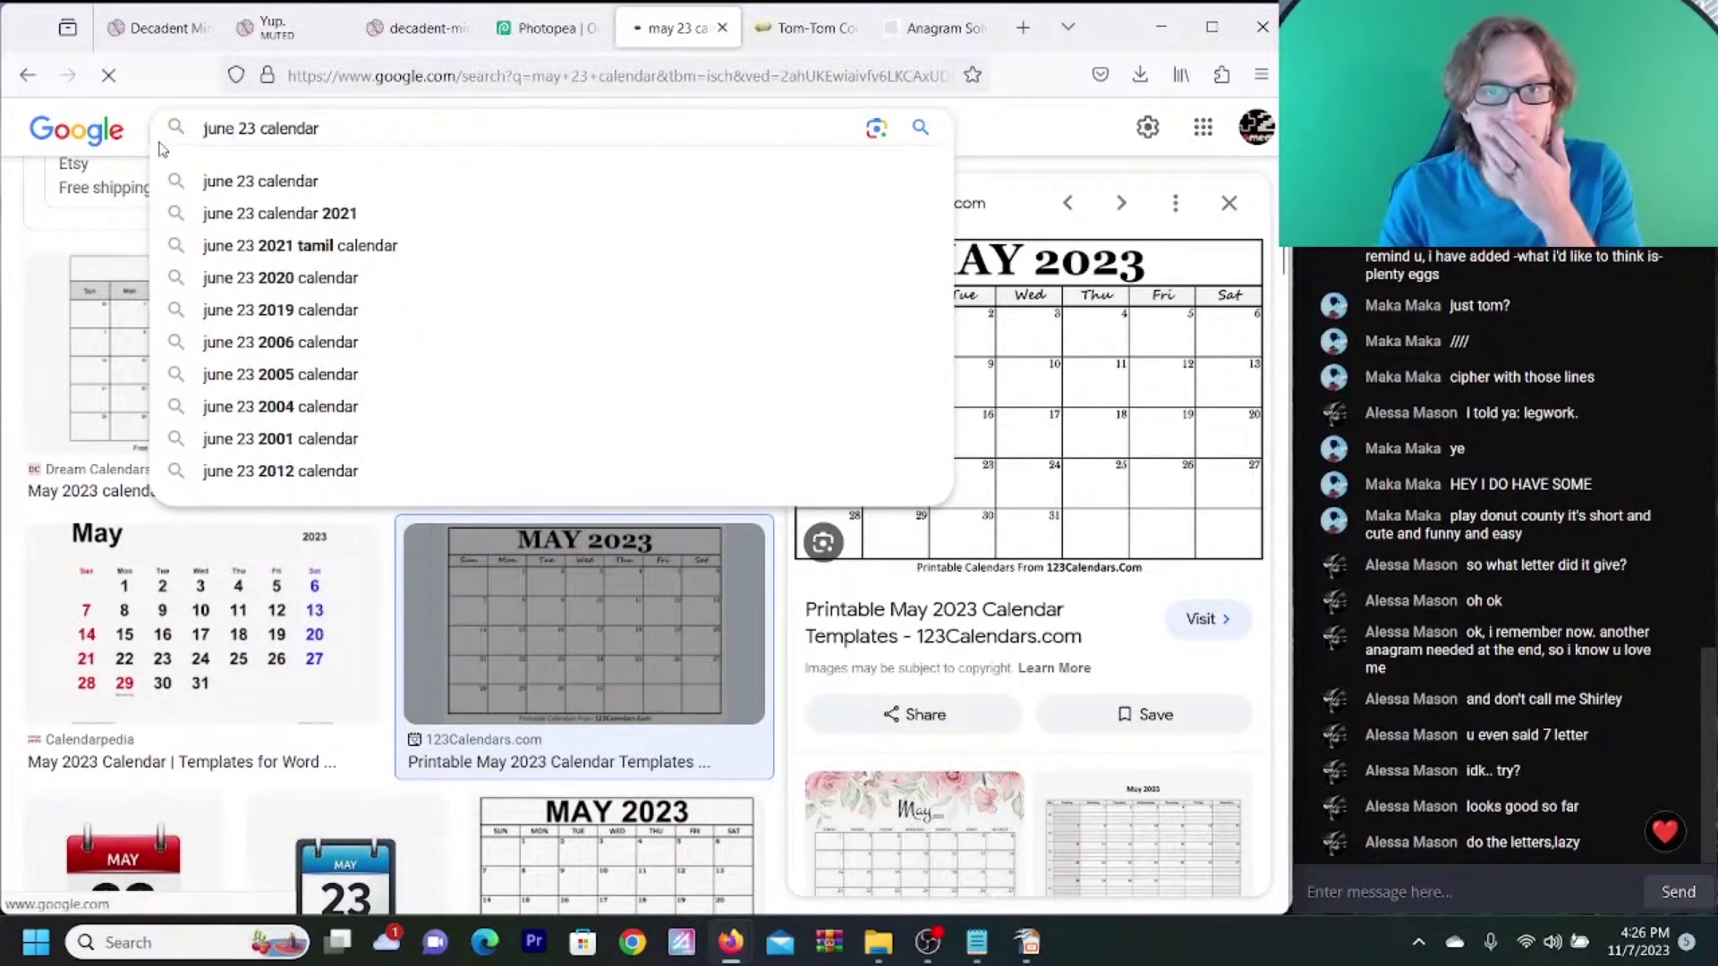
click(433, 43)
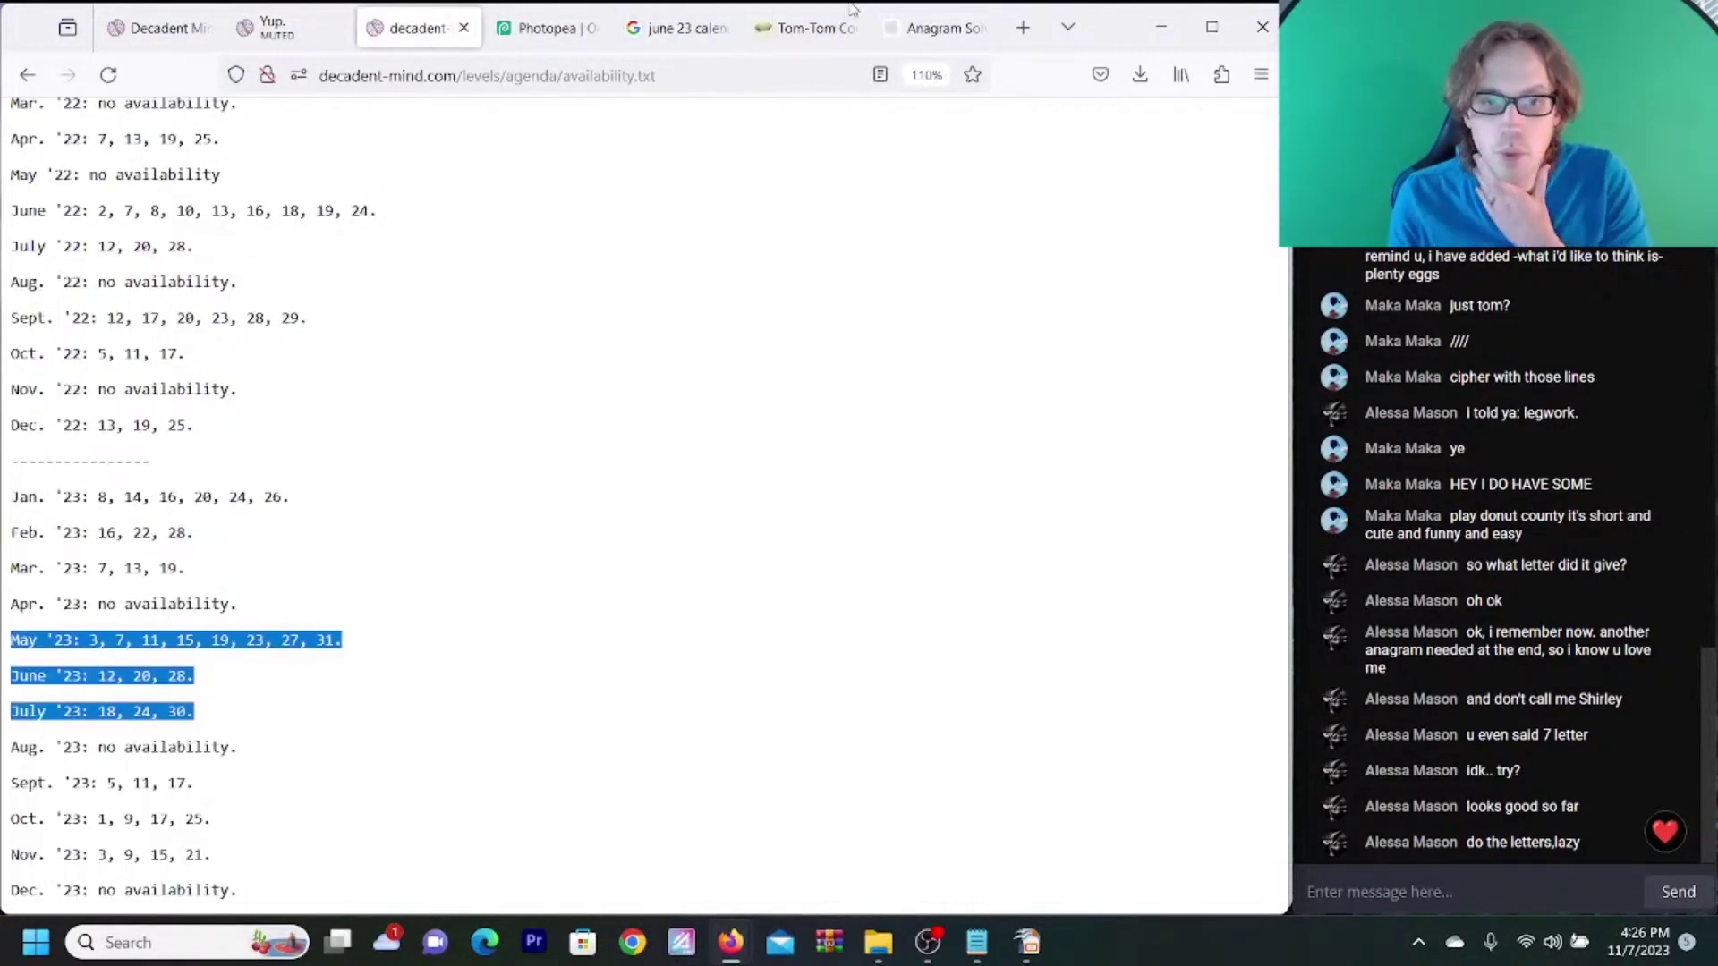
click(816, 27)
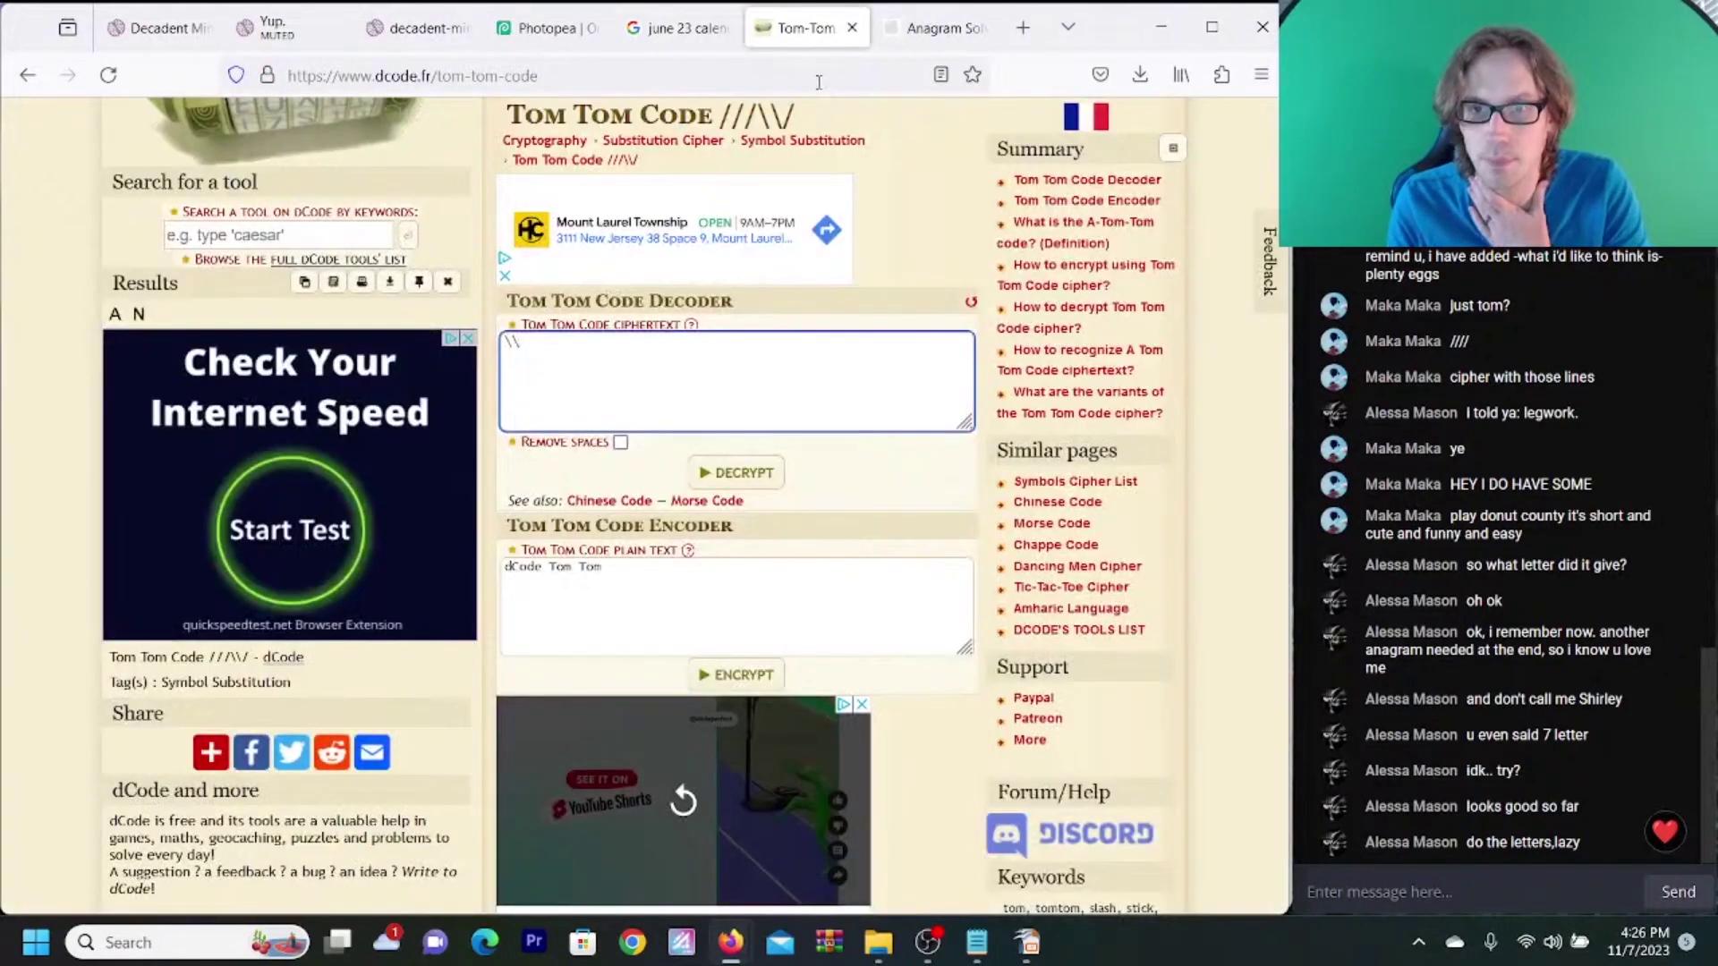
click(939, 29)
click(658, 36)
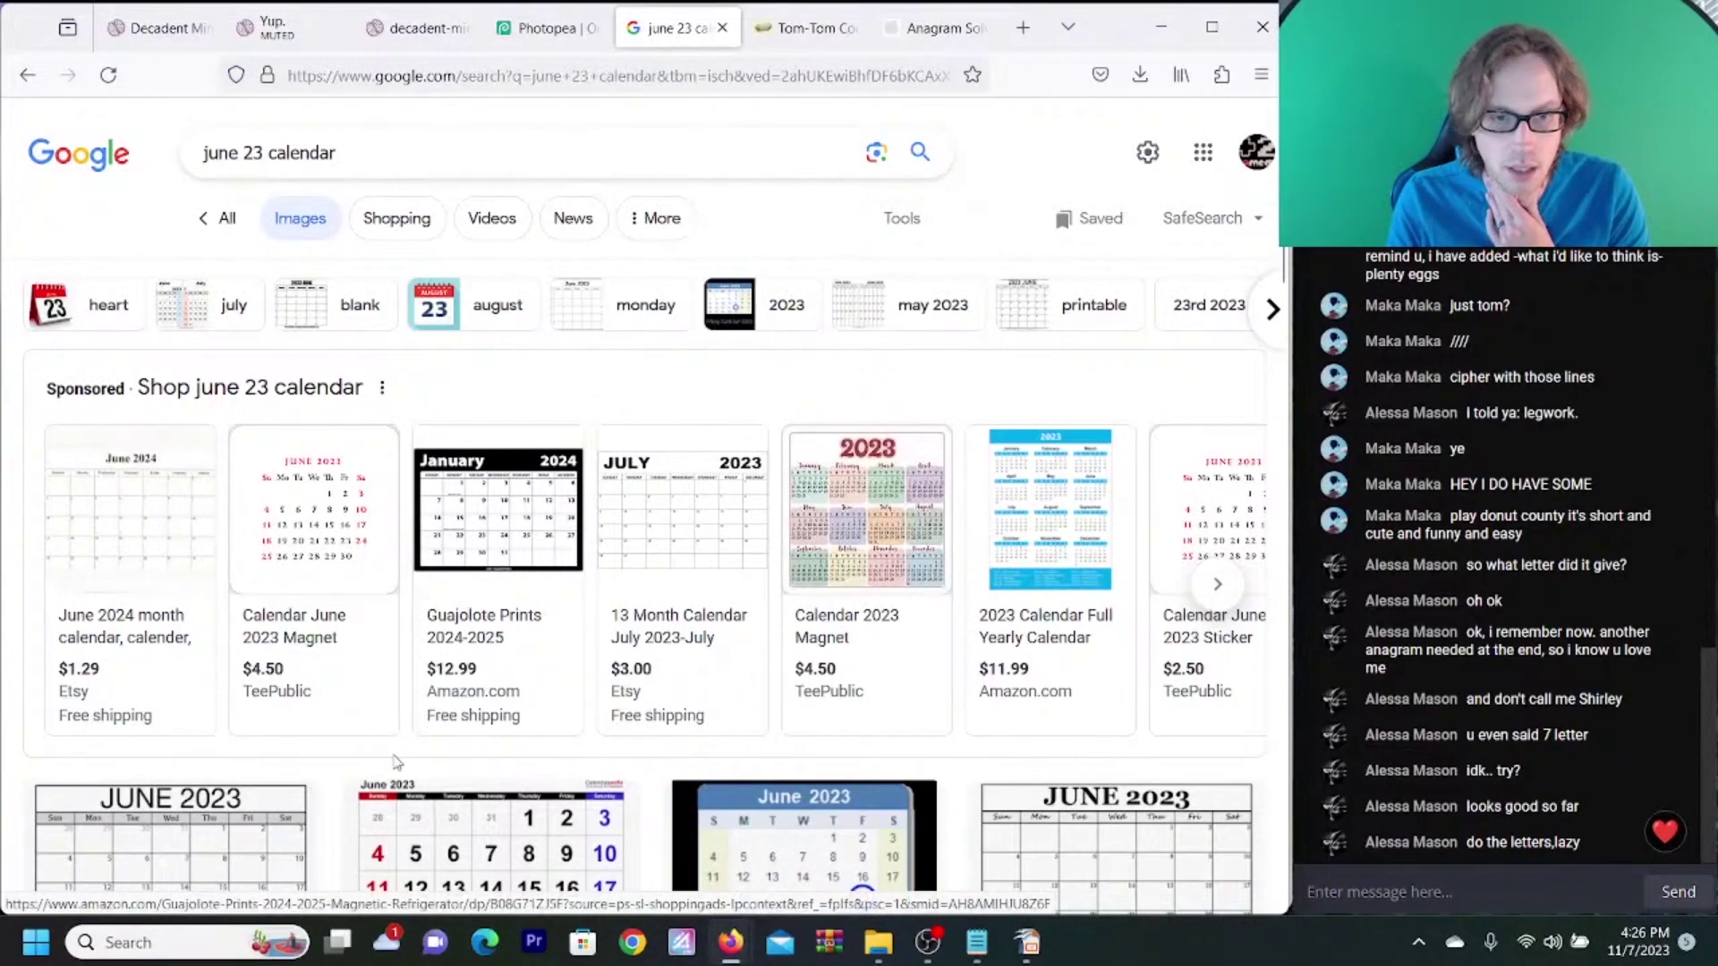
click(291, 837)
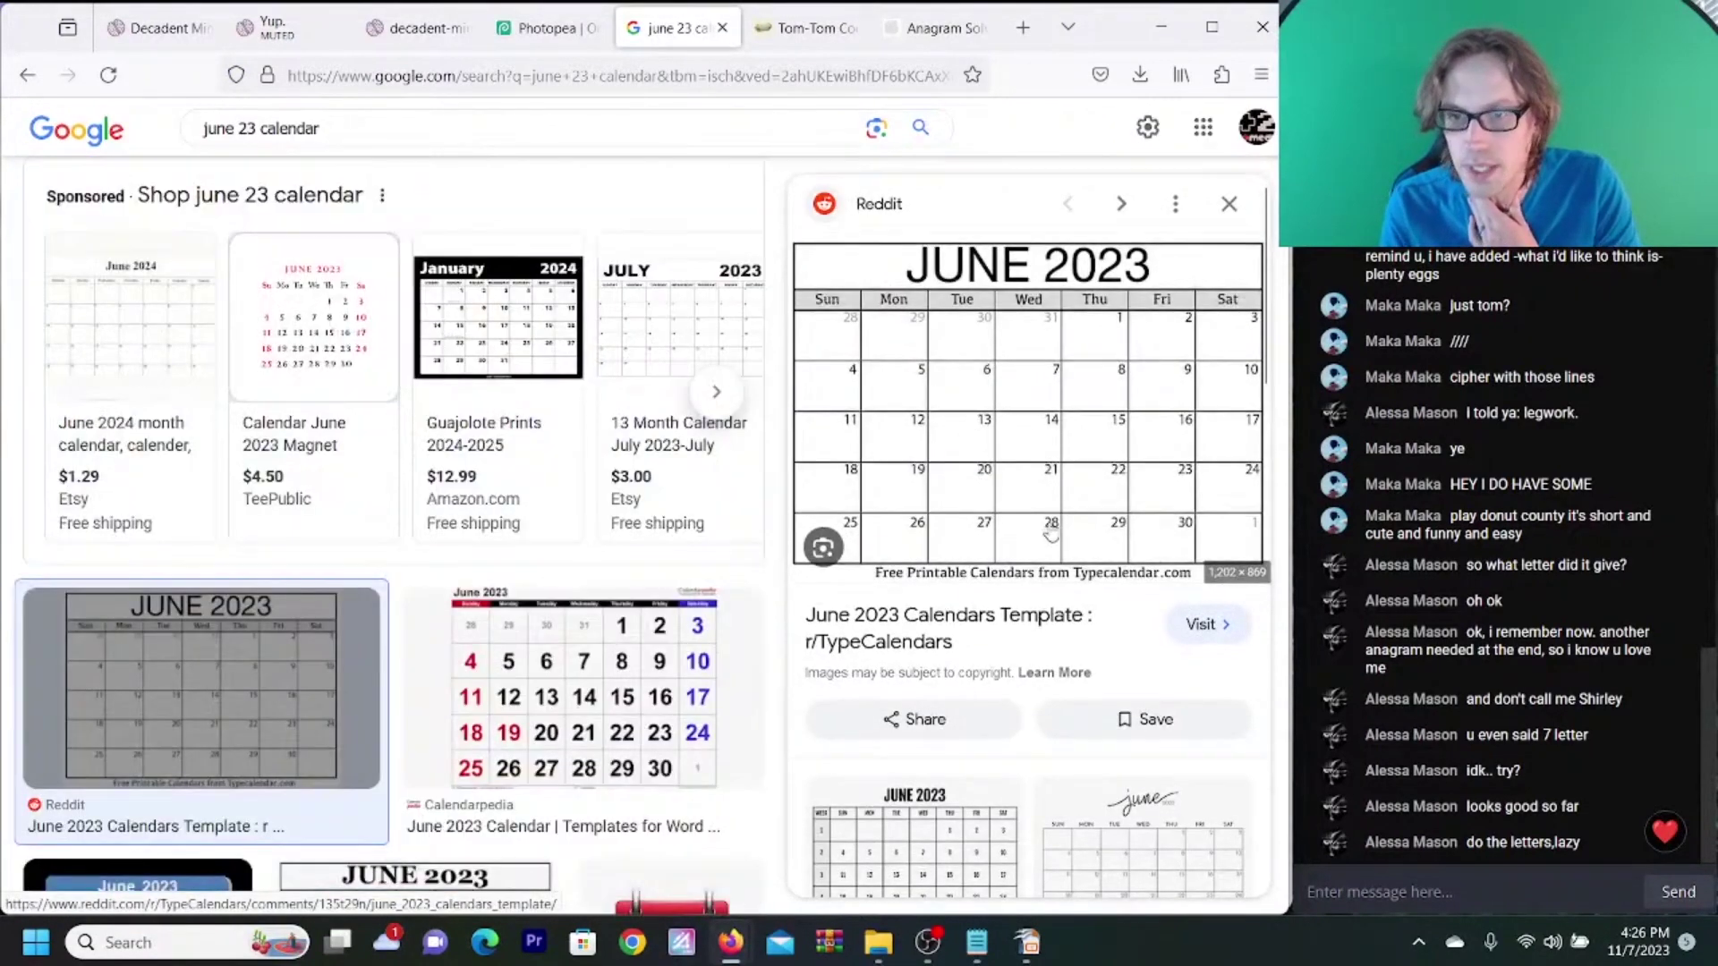
- Extend the Tom Tom Code ciphertext to \\\ and return to the availability list for the '23 dates
click(803, 40)
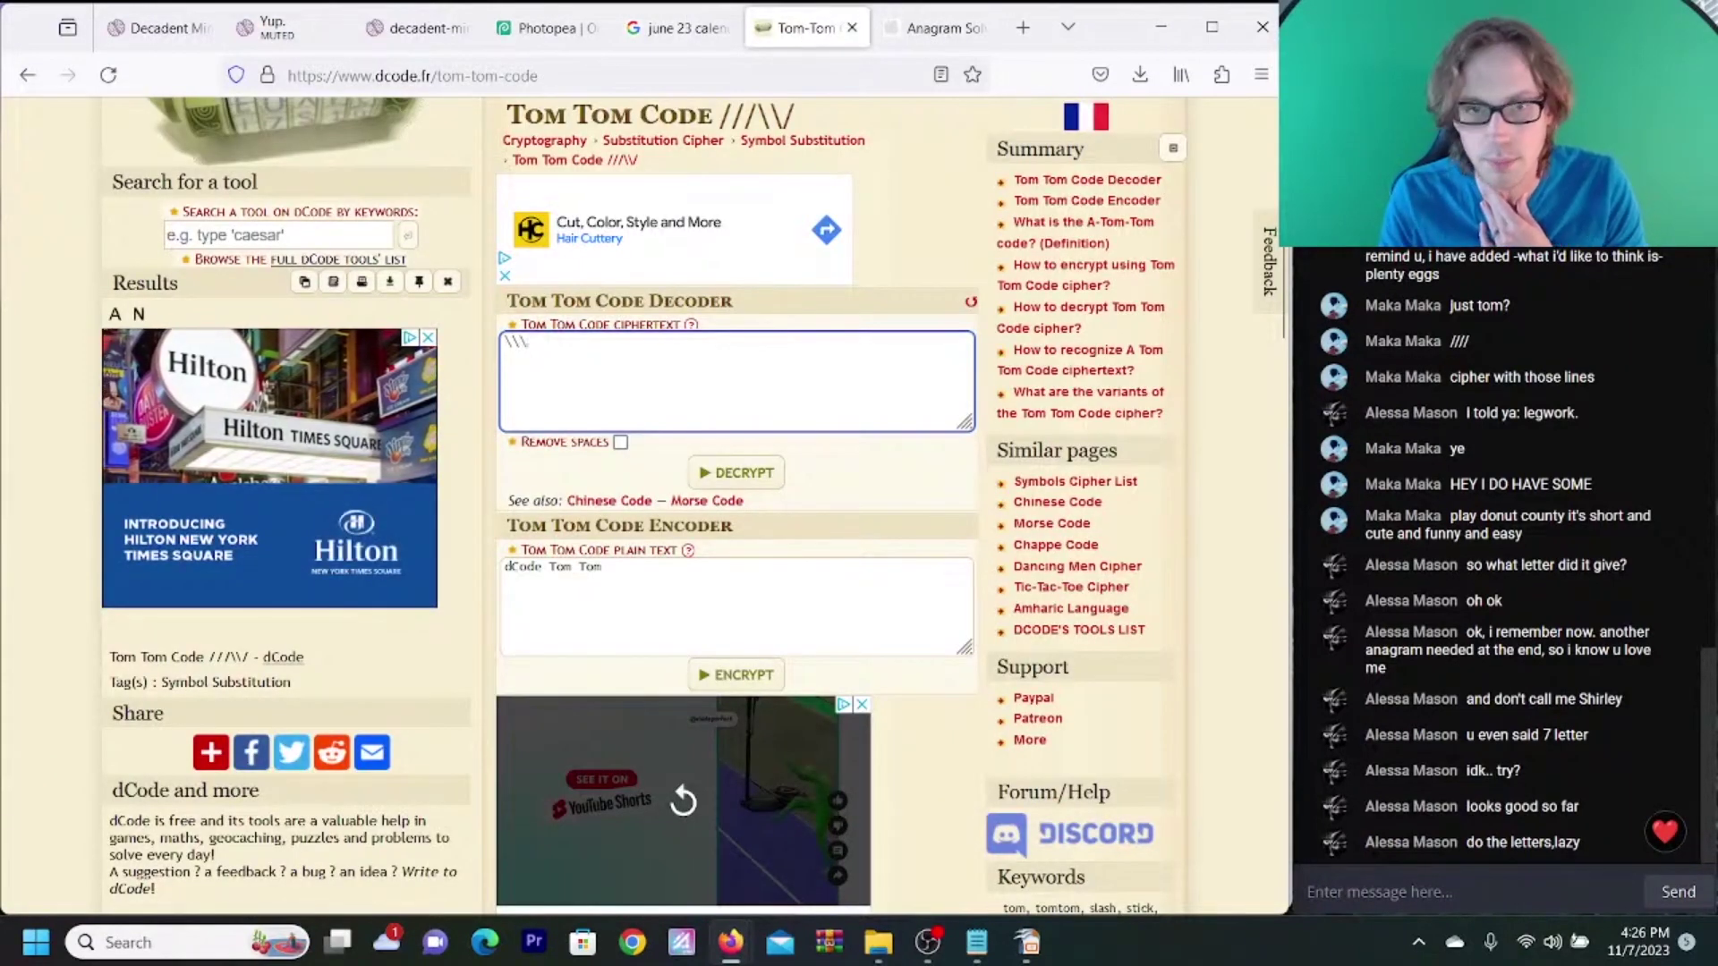
text(\)
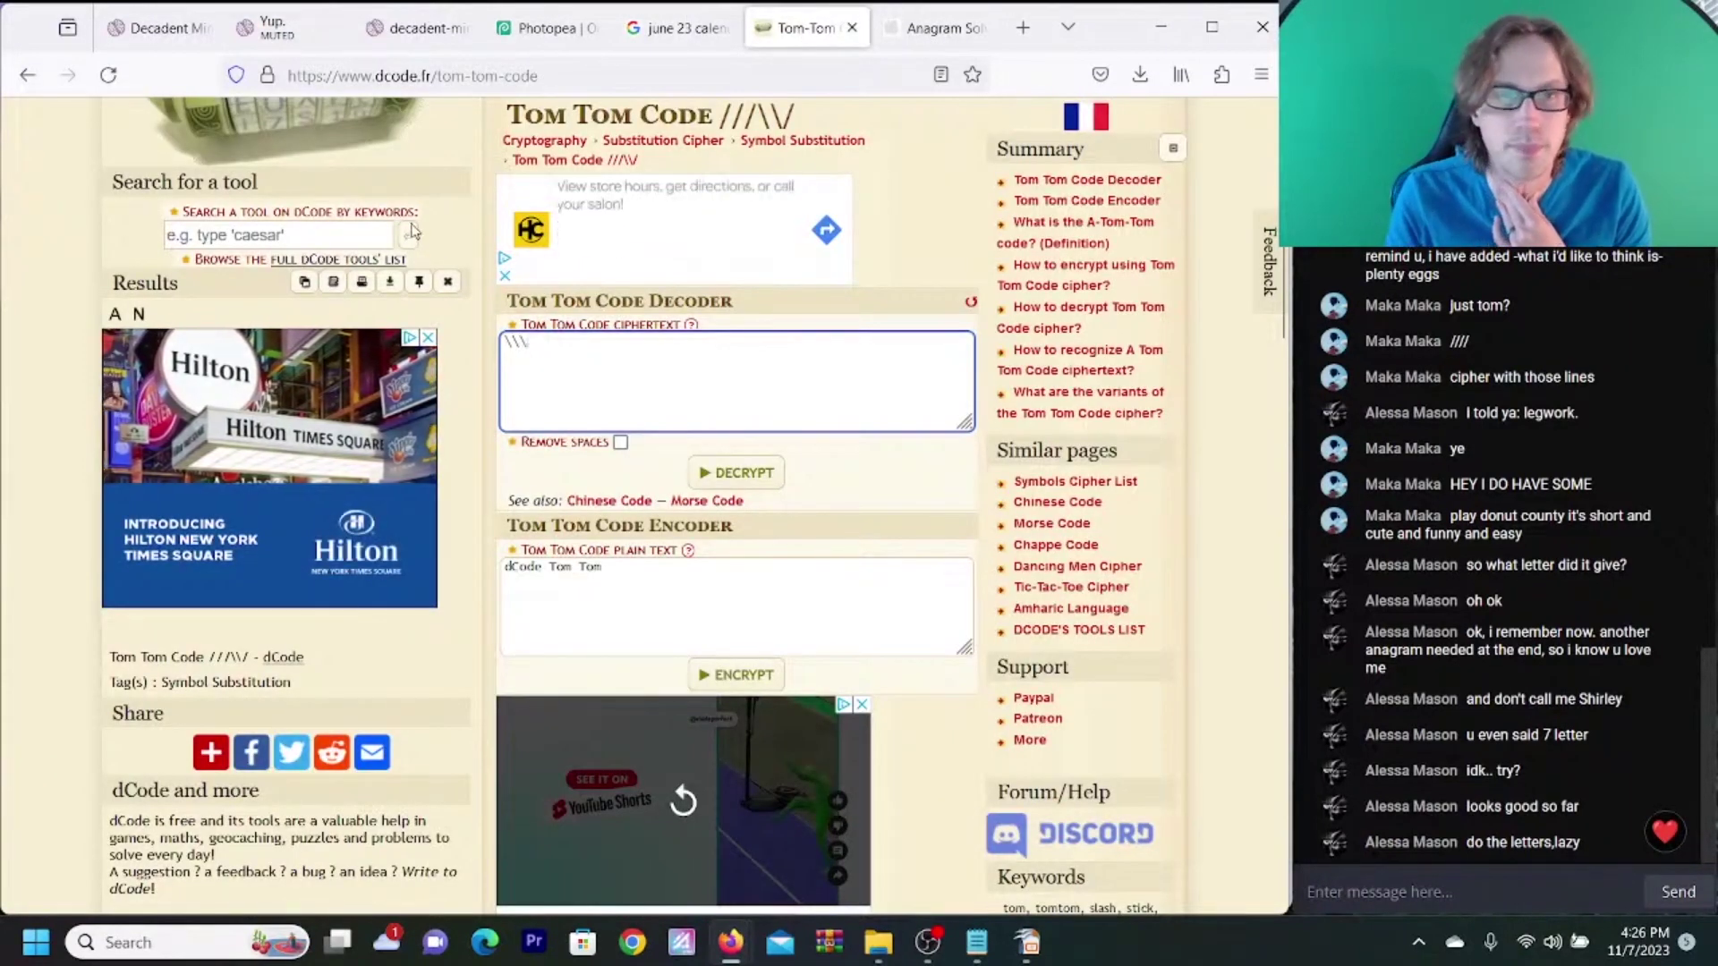
click(410, 32)
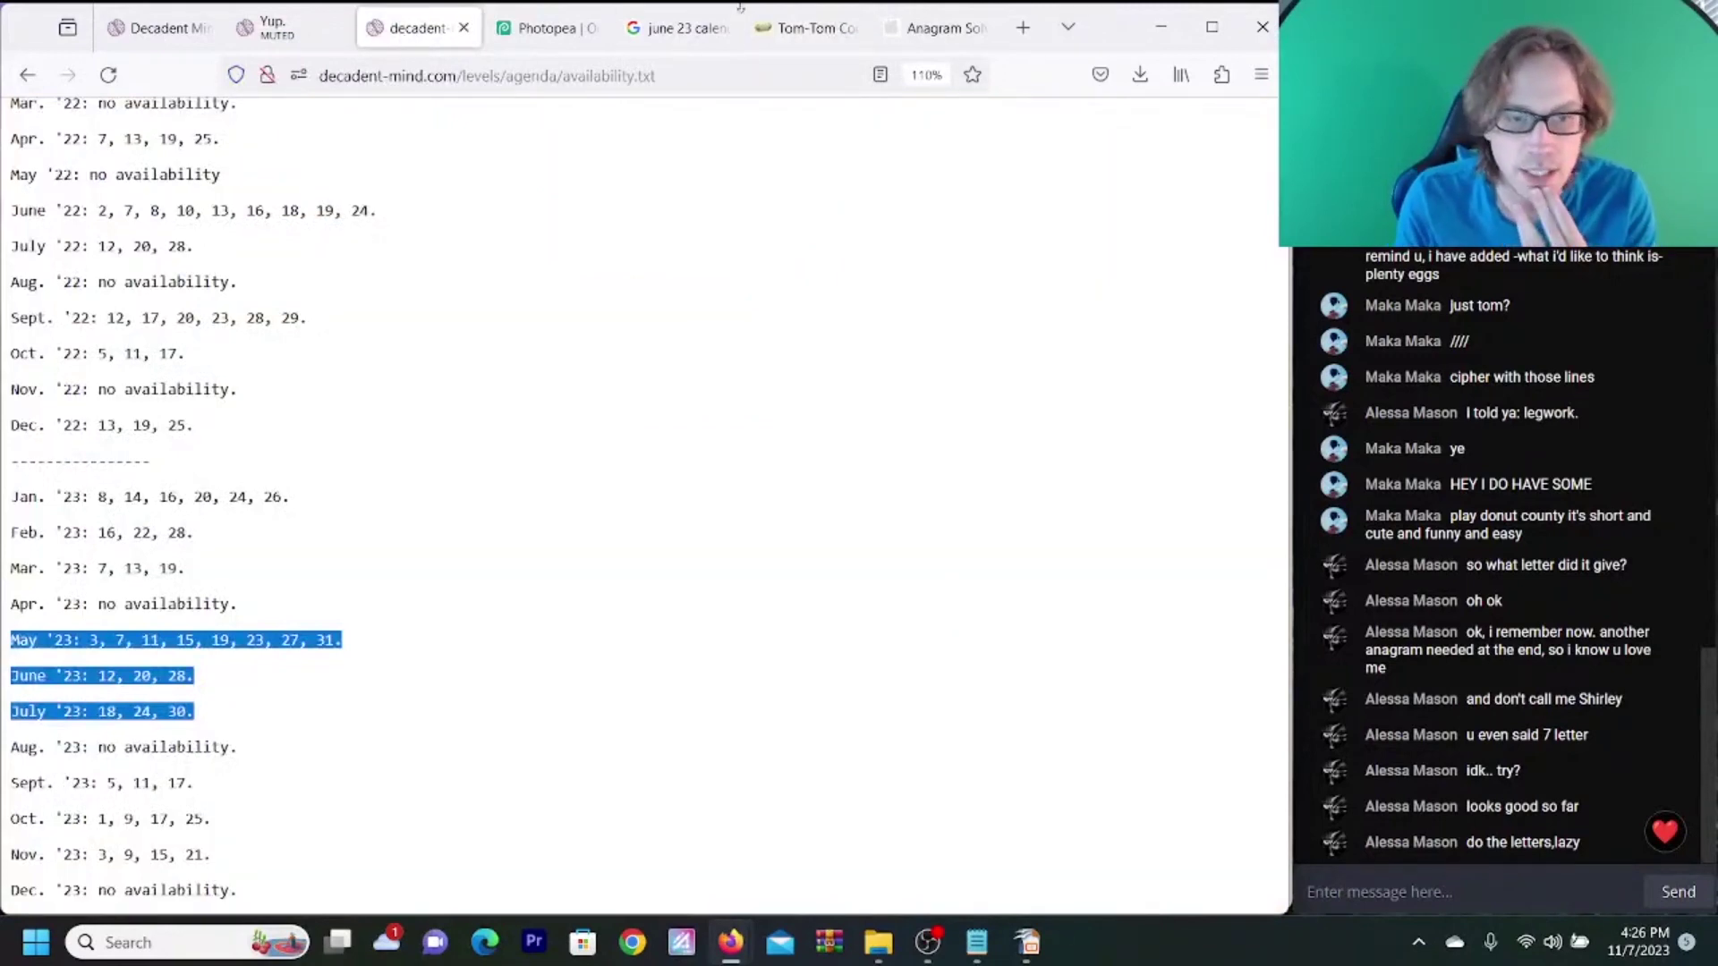
- Search images for july 23 calendar and open the printable July 2023 calendar from 123Calendars.com
click(832, 29)
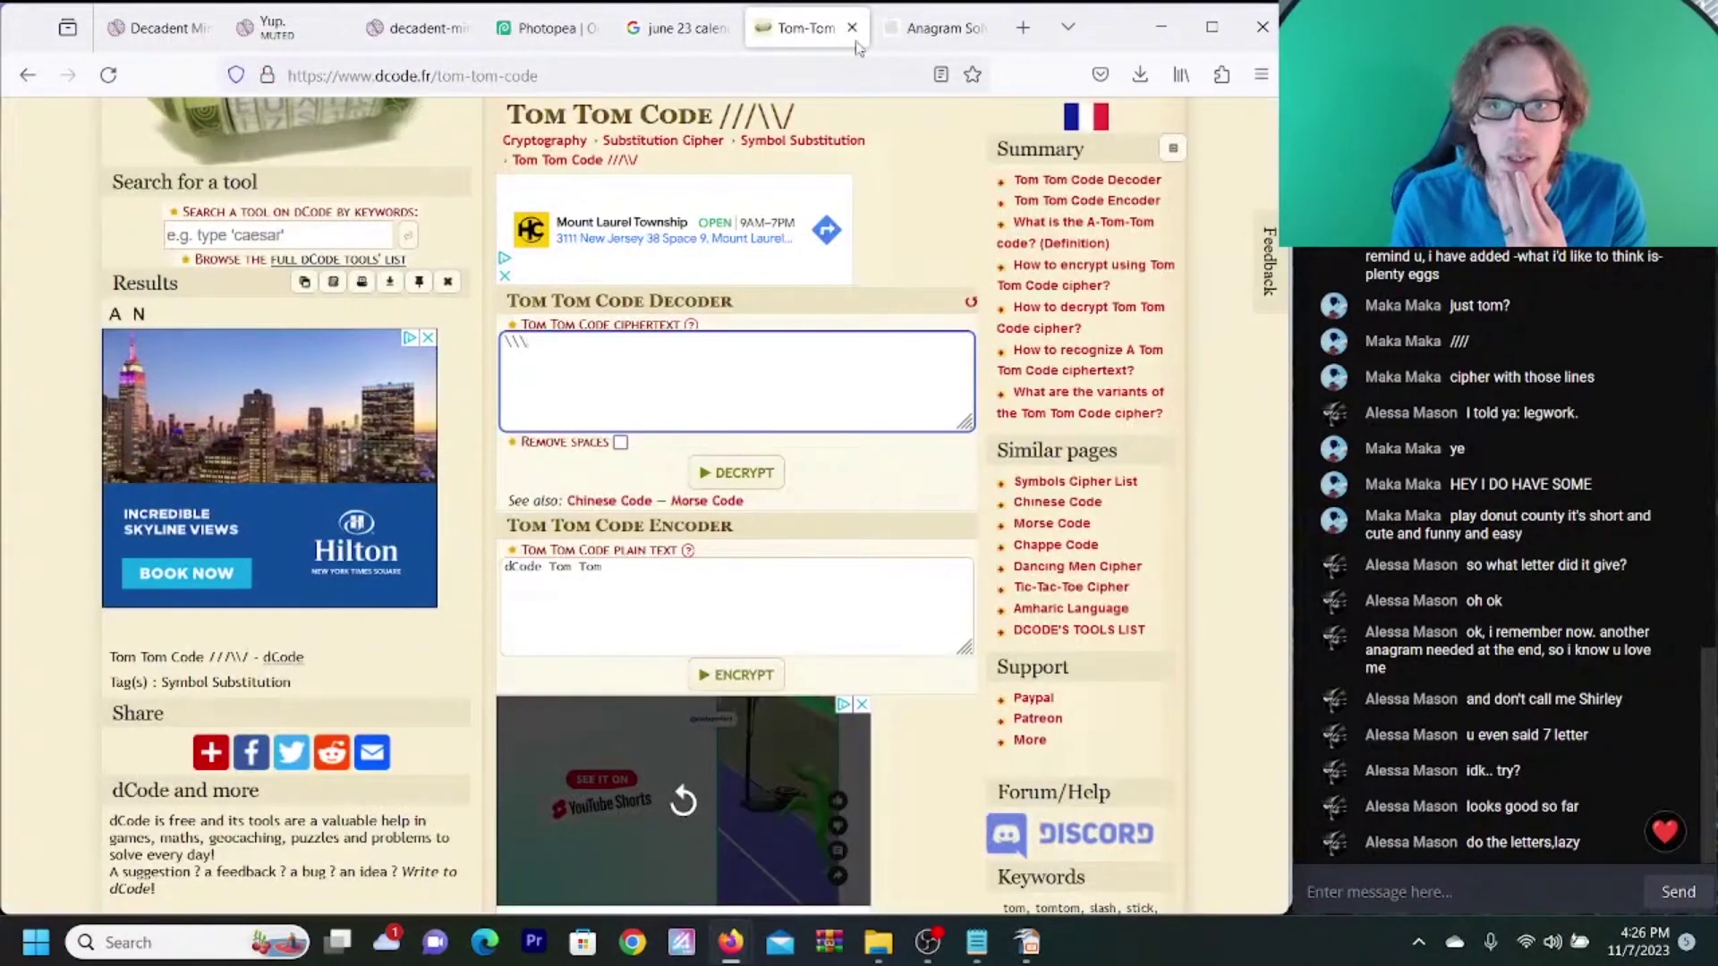
click(680, 27)
drag(237, 128, 174, 133)
text(july 23 calendar)
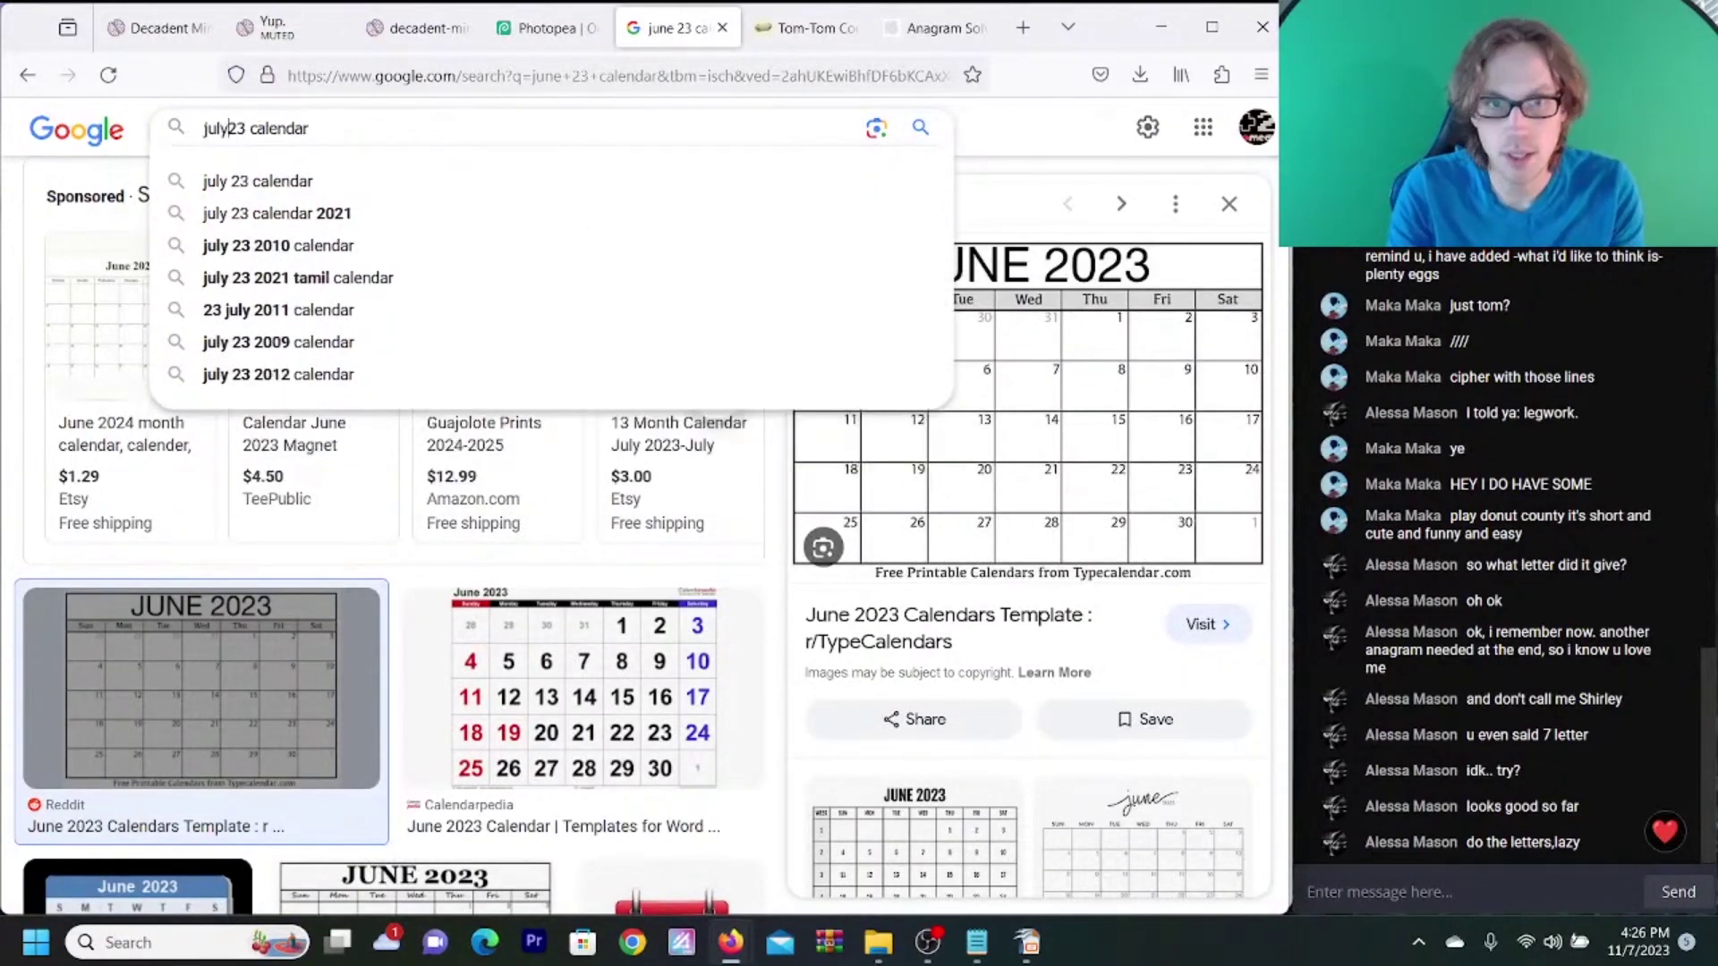
key(Return)
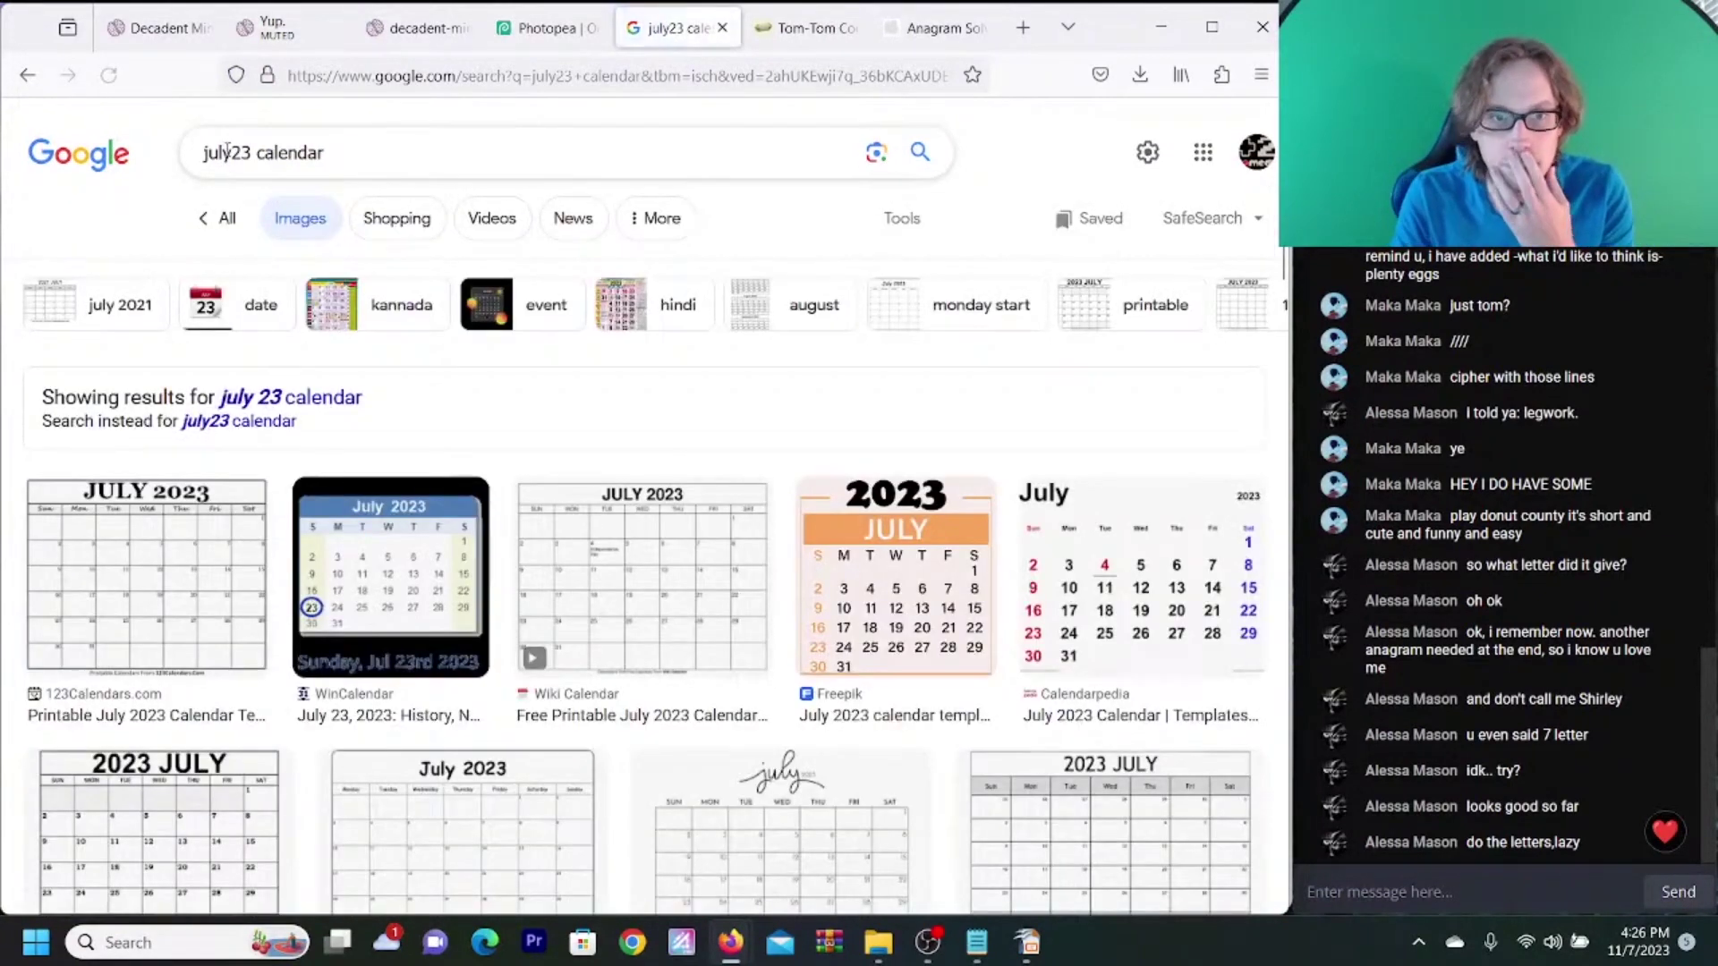
click(208, 498)
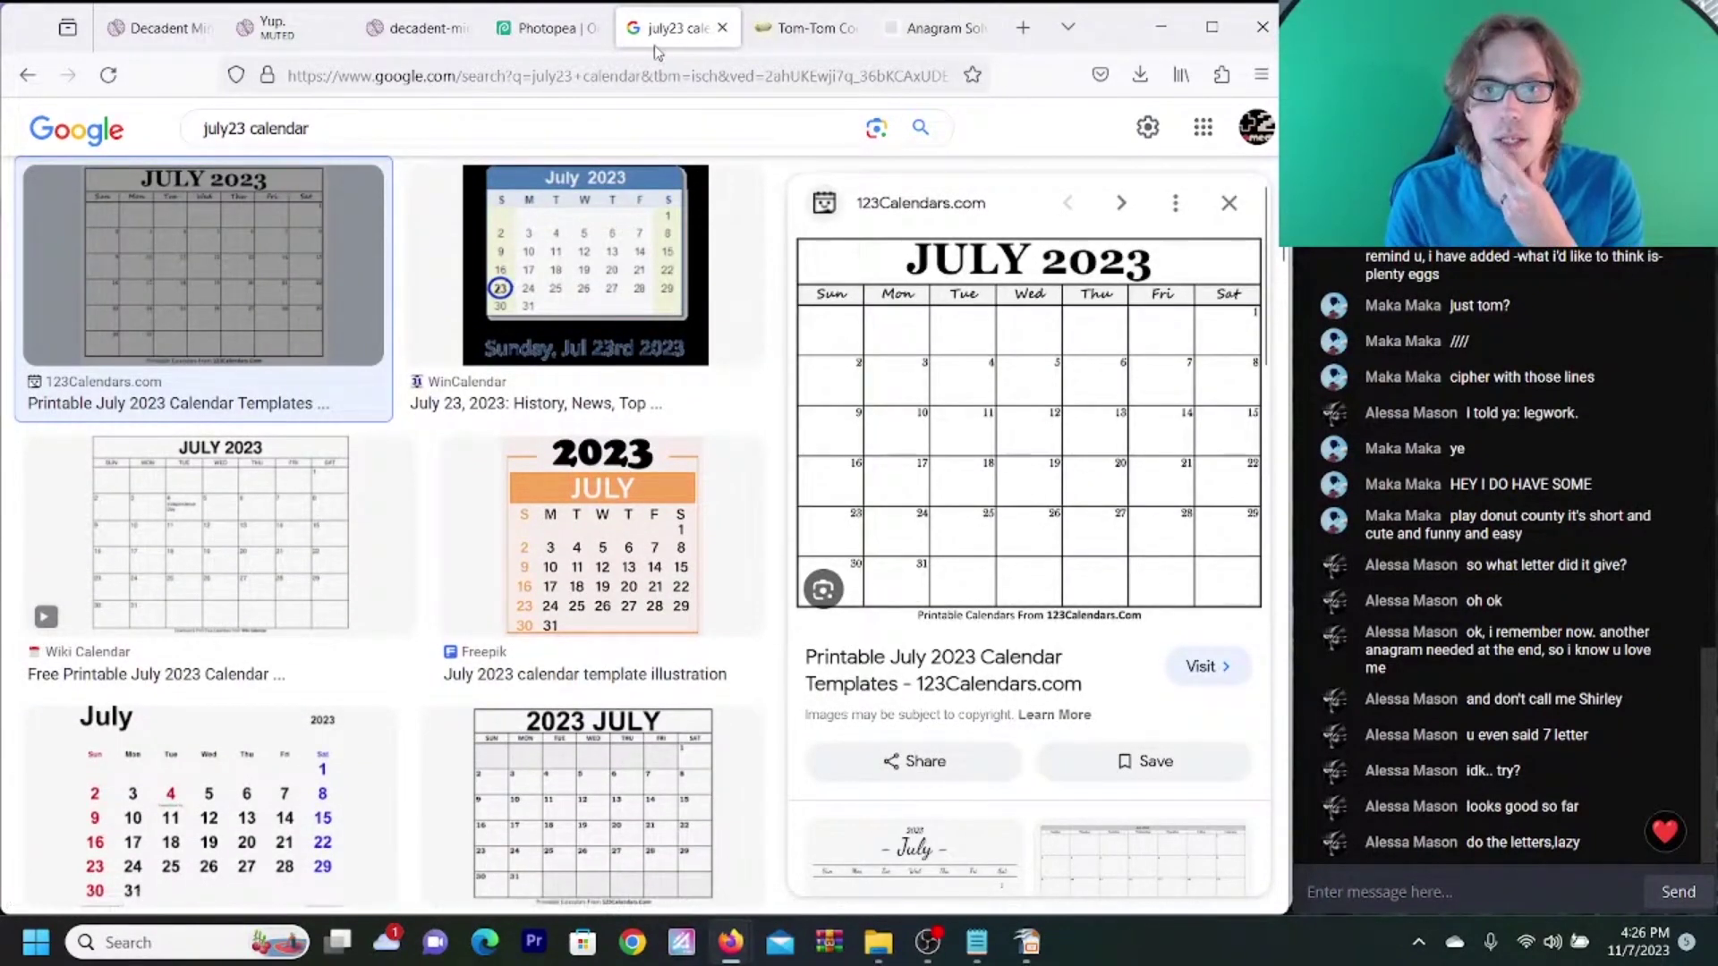
- Decrypt the ciphertext \\\/ in the Tom Tom Code decoder and append the letter L to GAIMAN in the Notepad notes
click(779, 40)
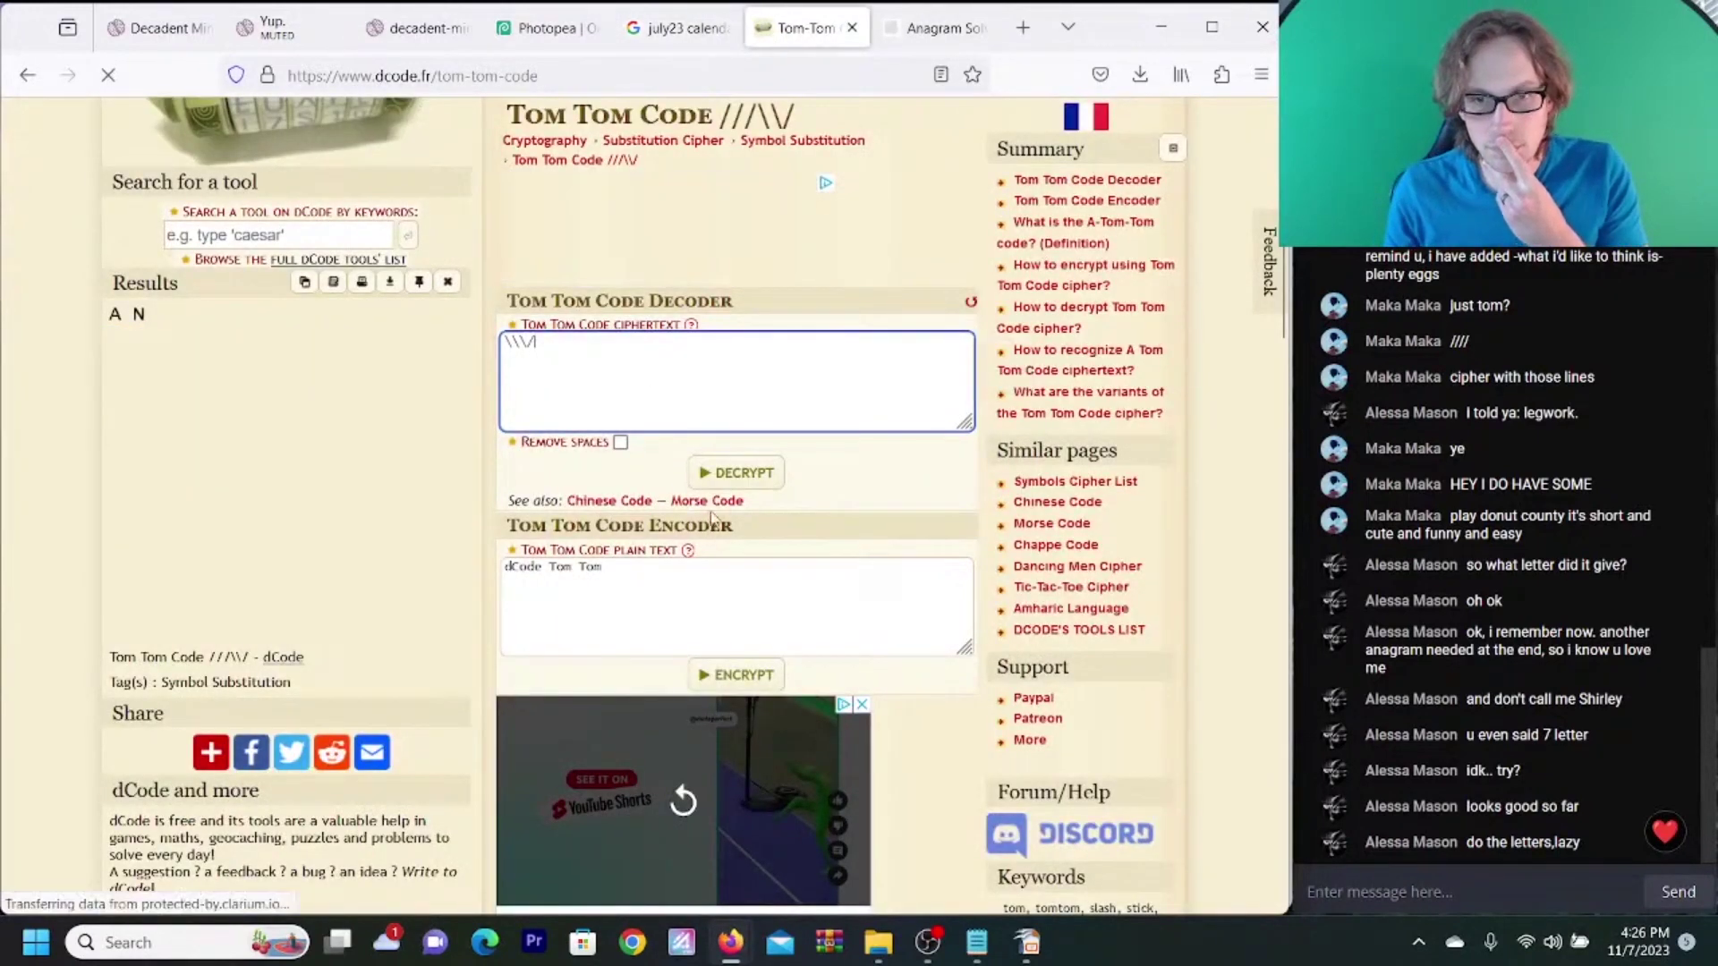
click(732, 482)
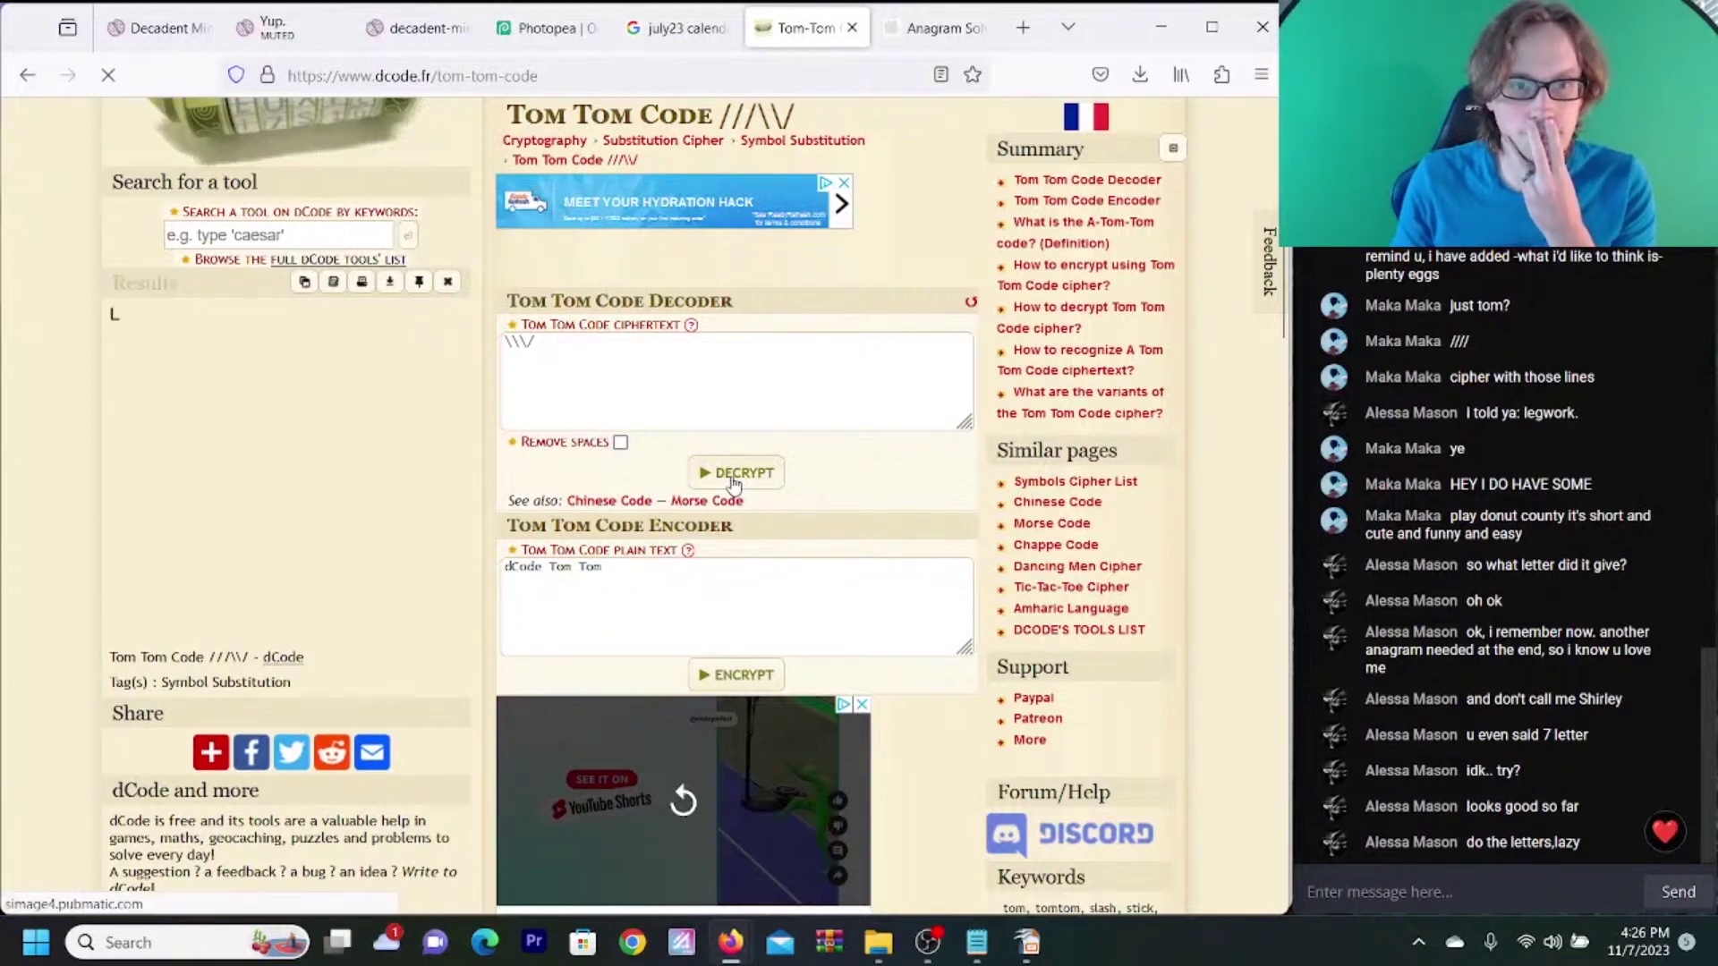
click(977, 943)
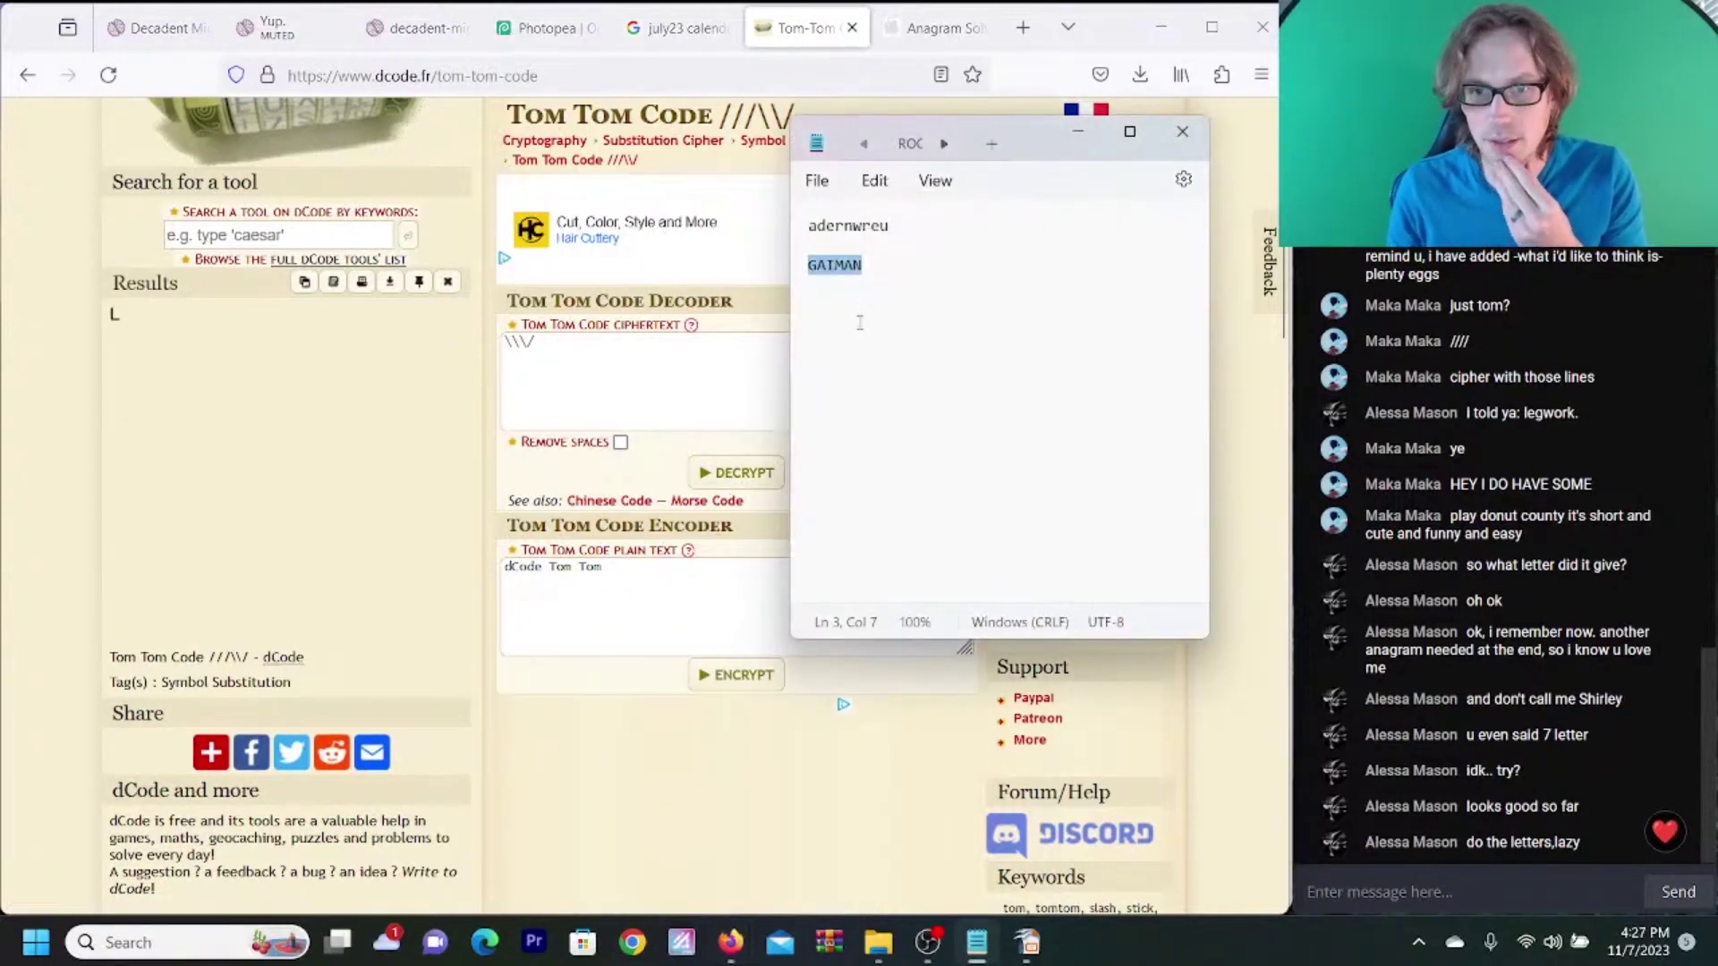
click(872, 273)
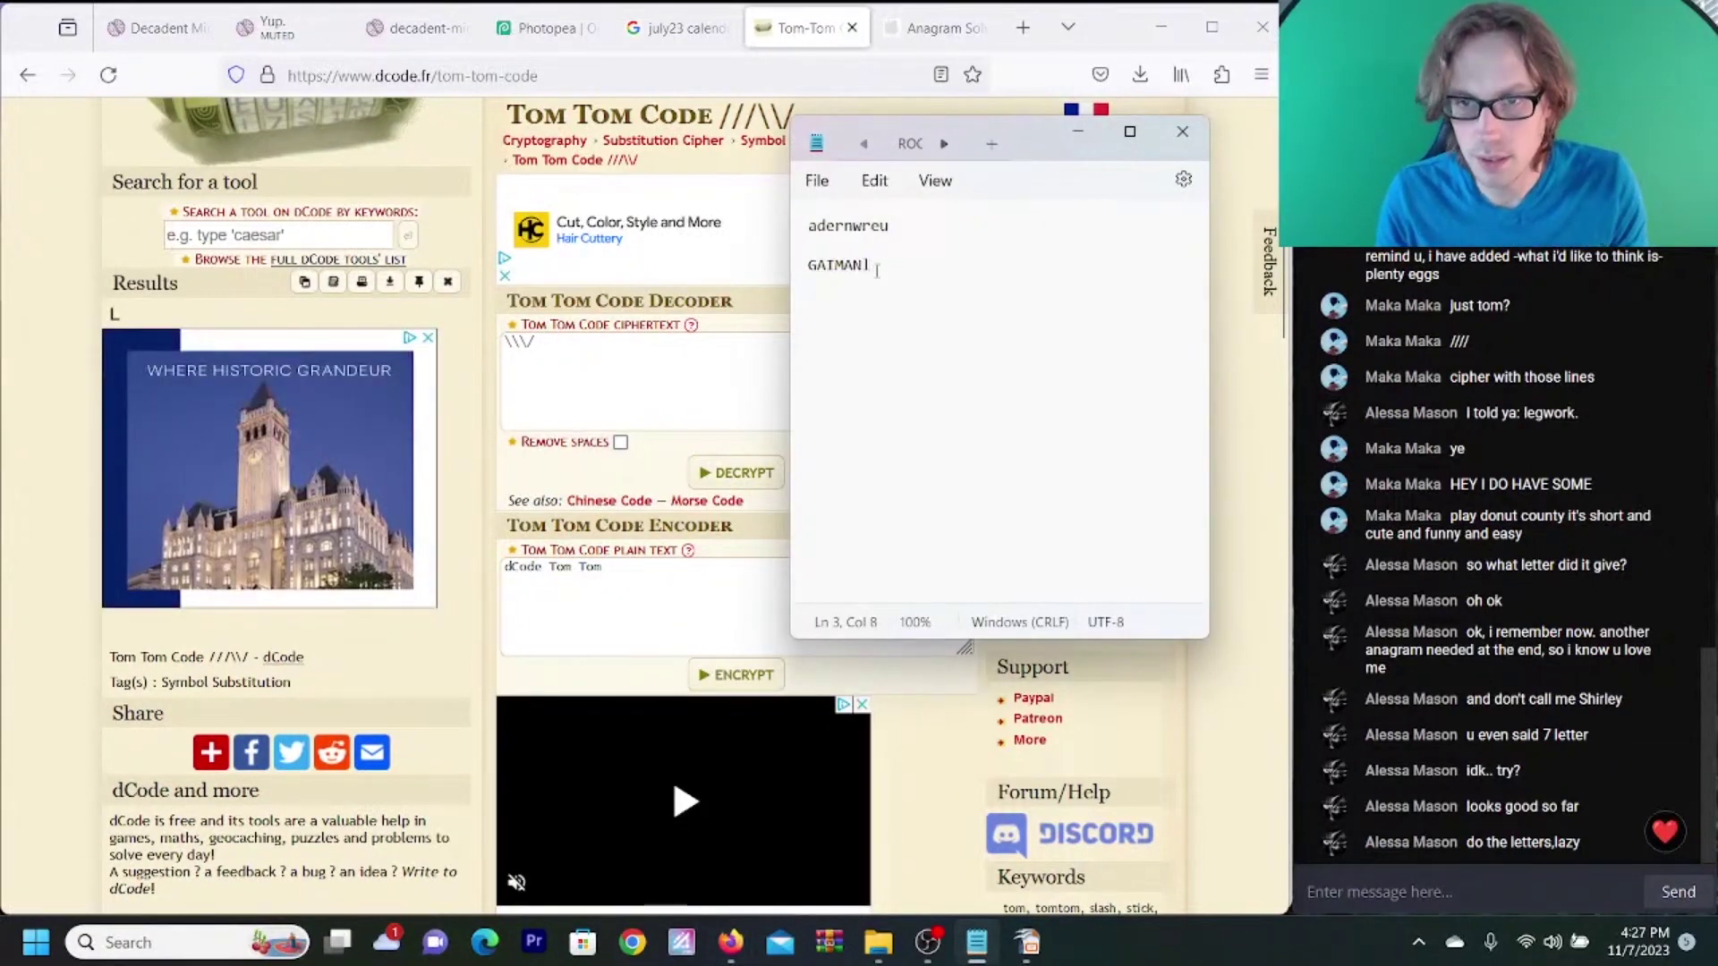
text(L)
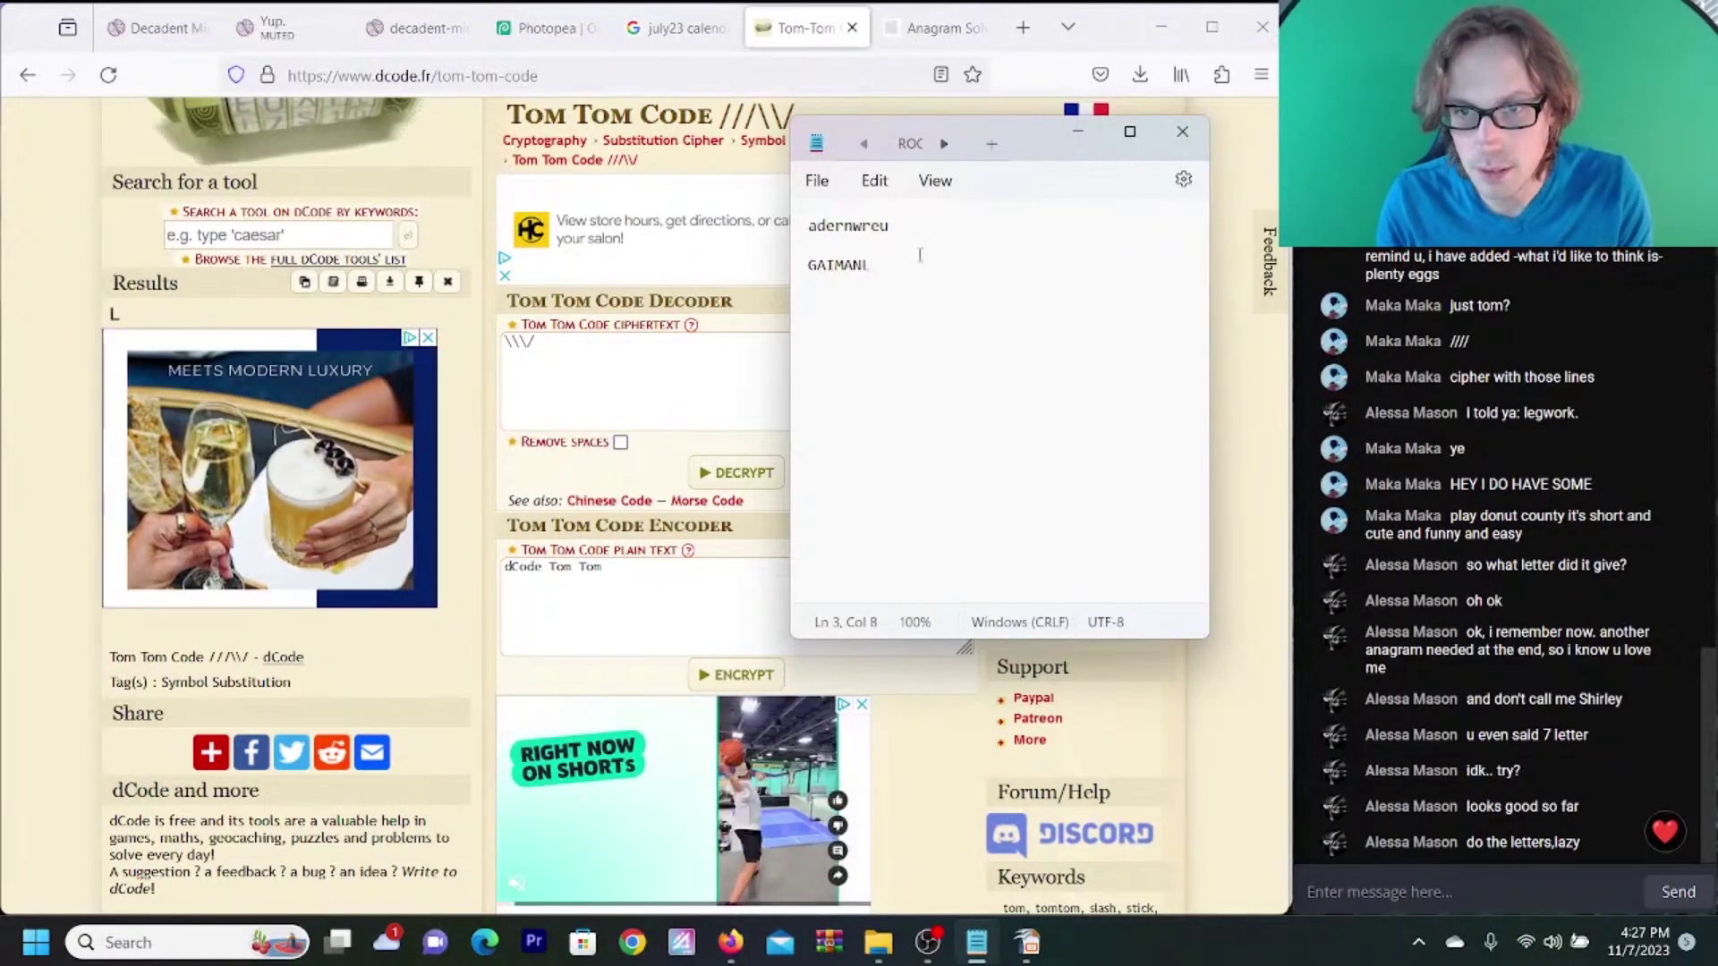
drag(886, 266, 810, 268)
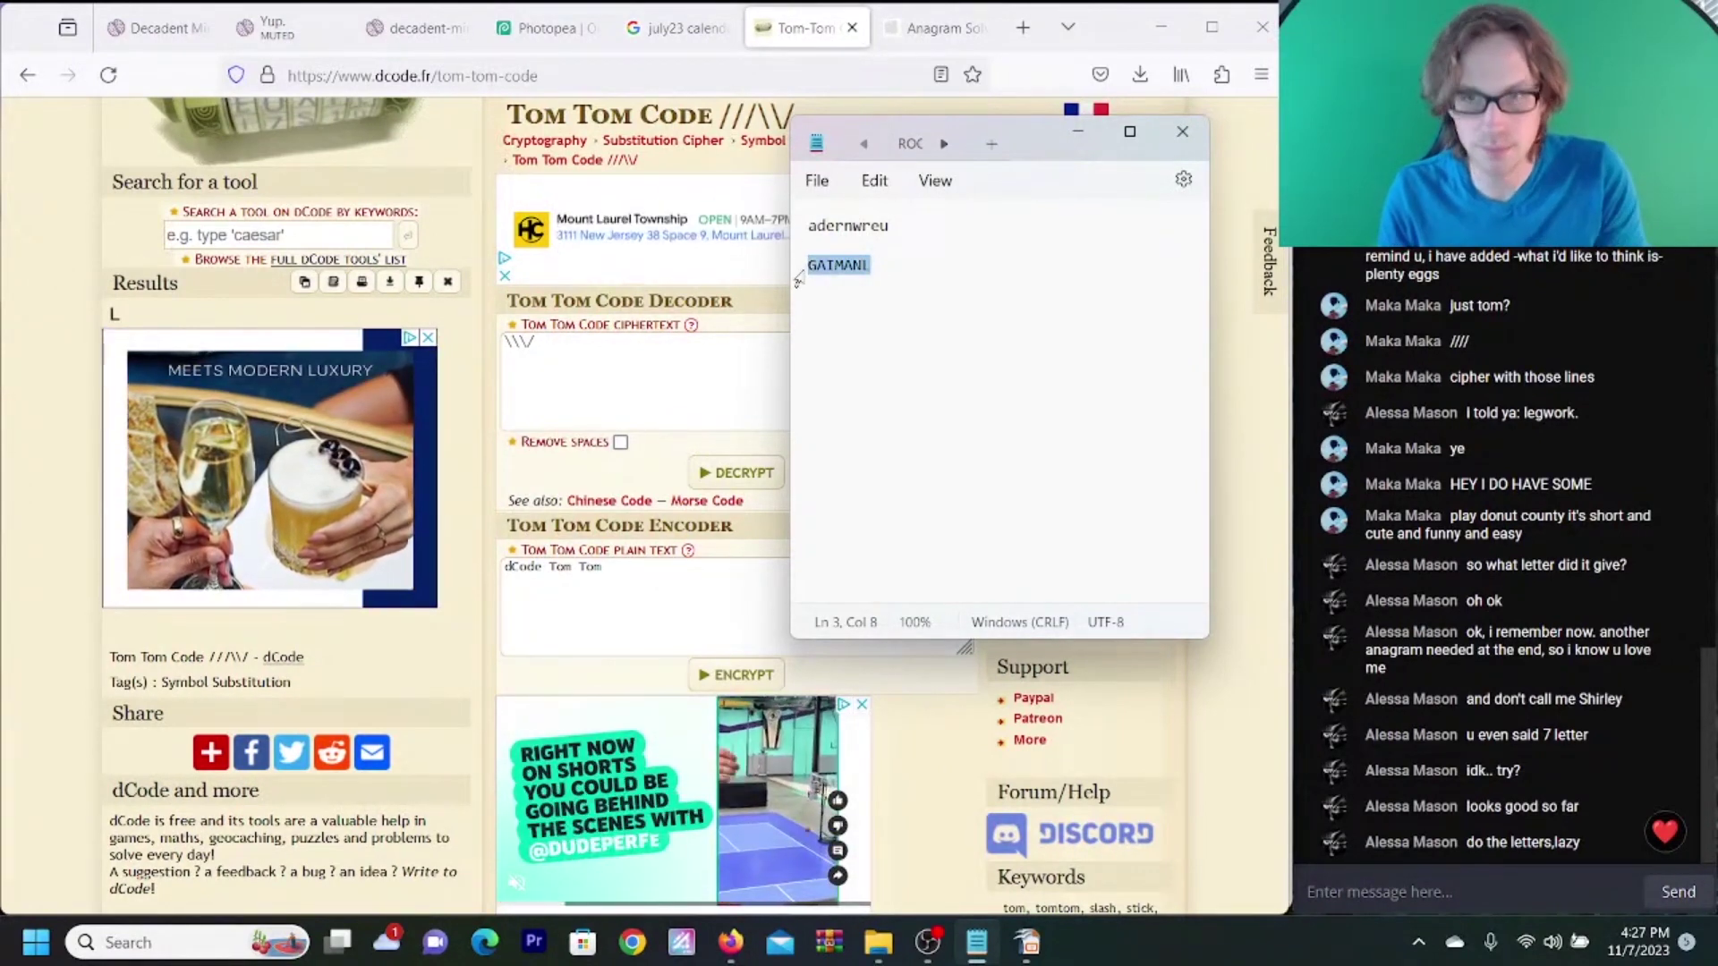
- Run the anagram solver on GAIMANL? and look through the listed answers
click(932, 25)
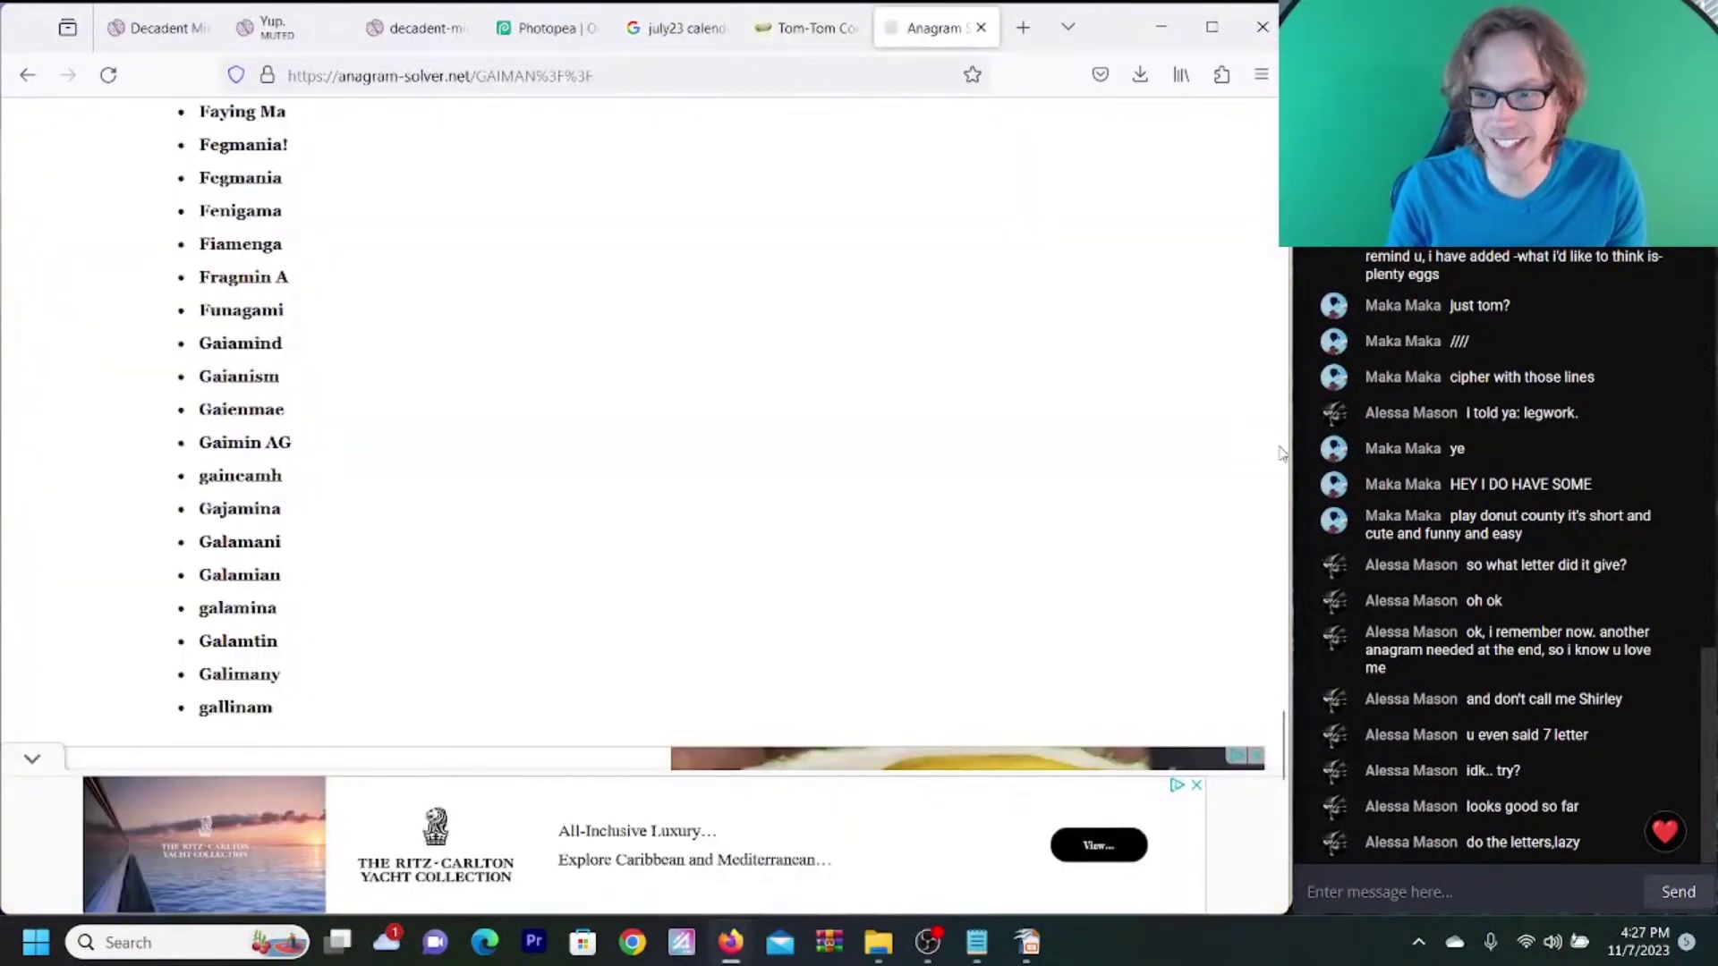
drag(1282, 743, 1275, 134)
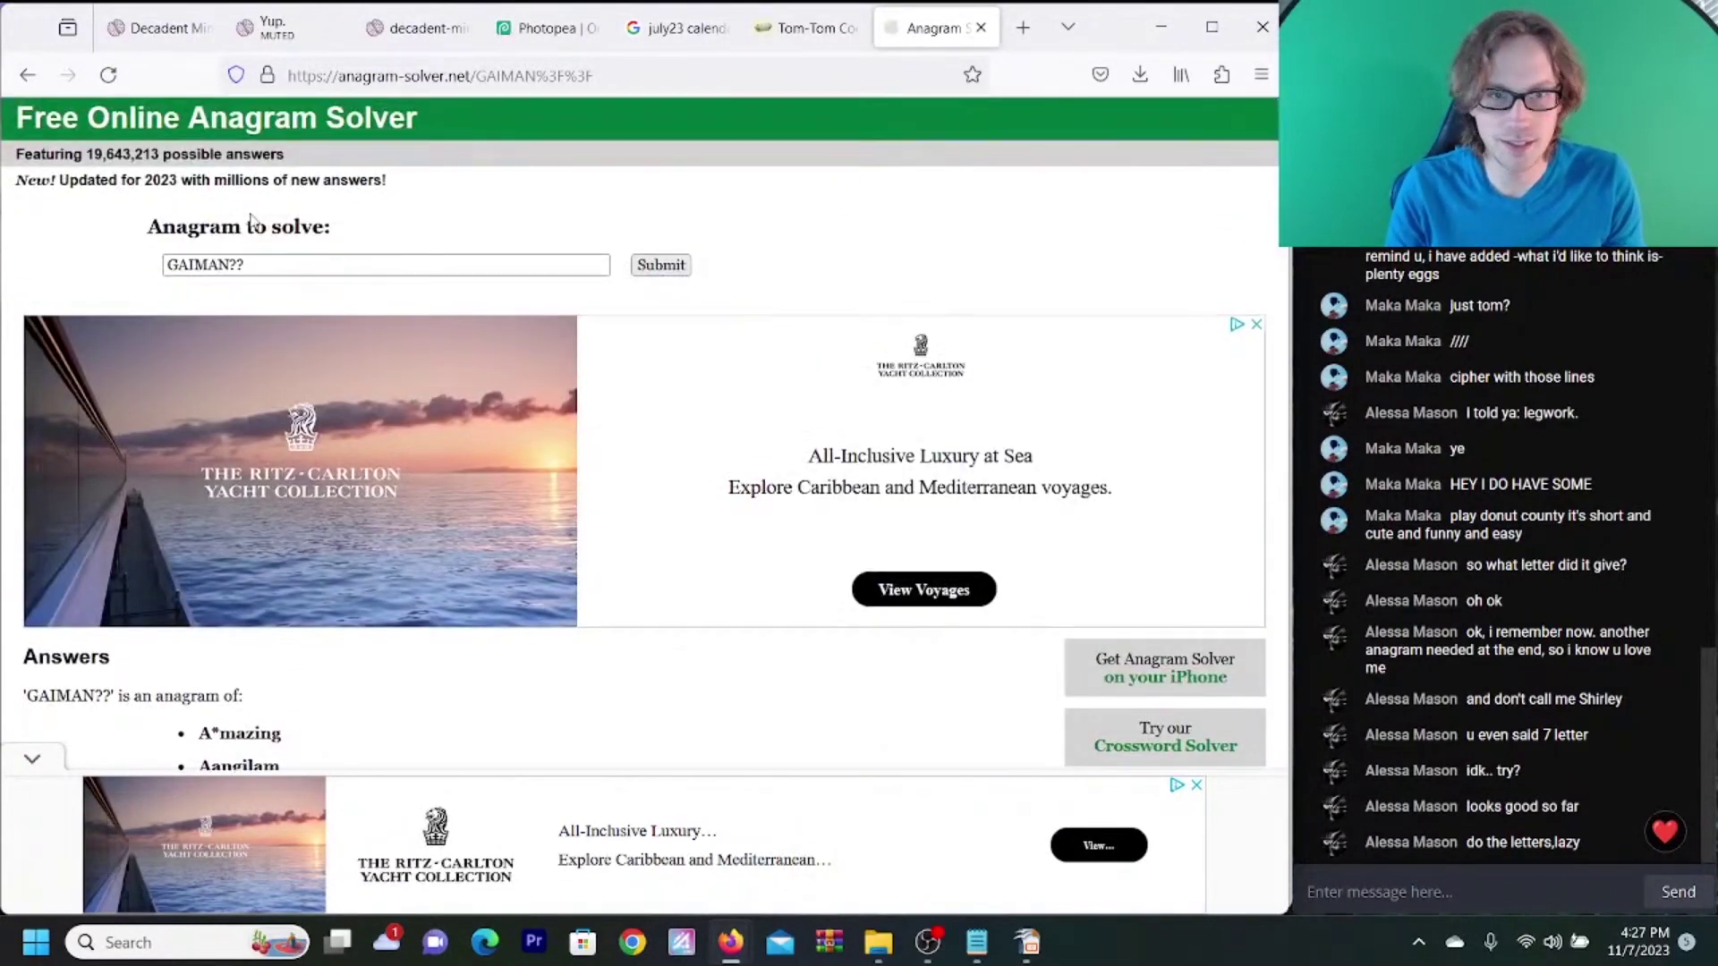
drag(231, 262, 208, 263)
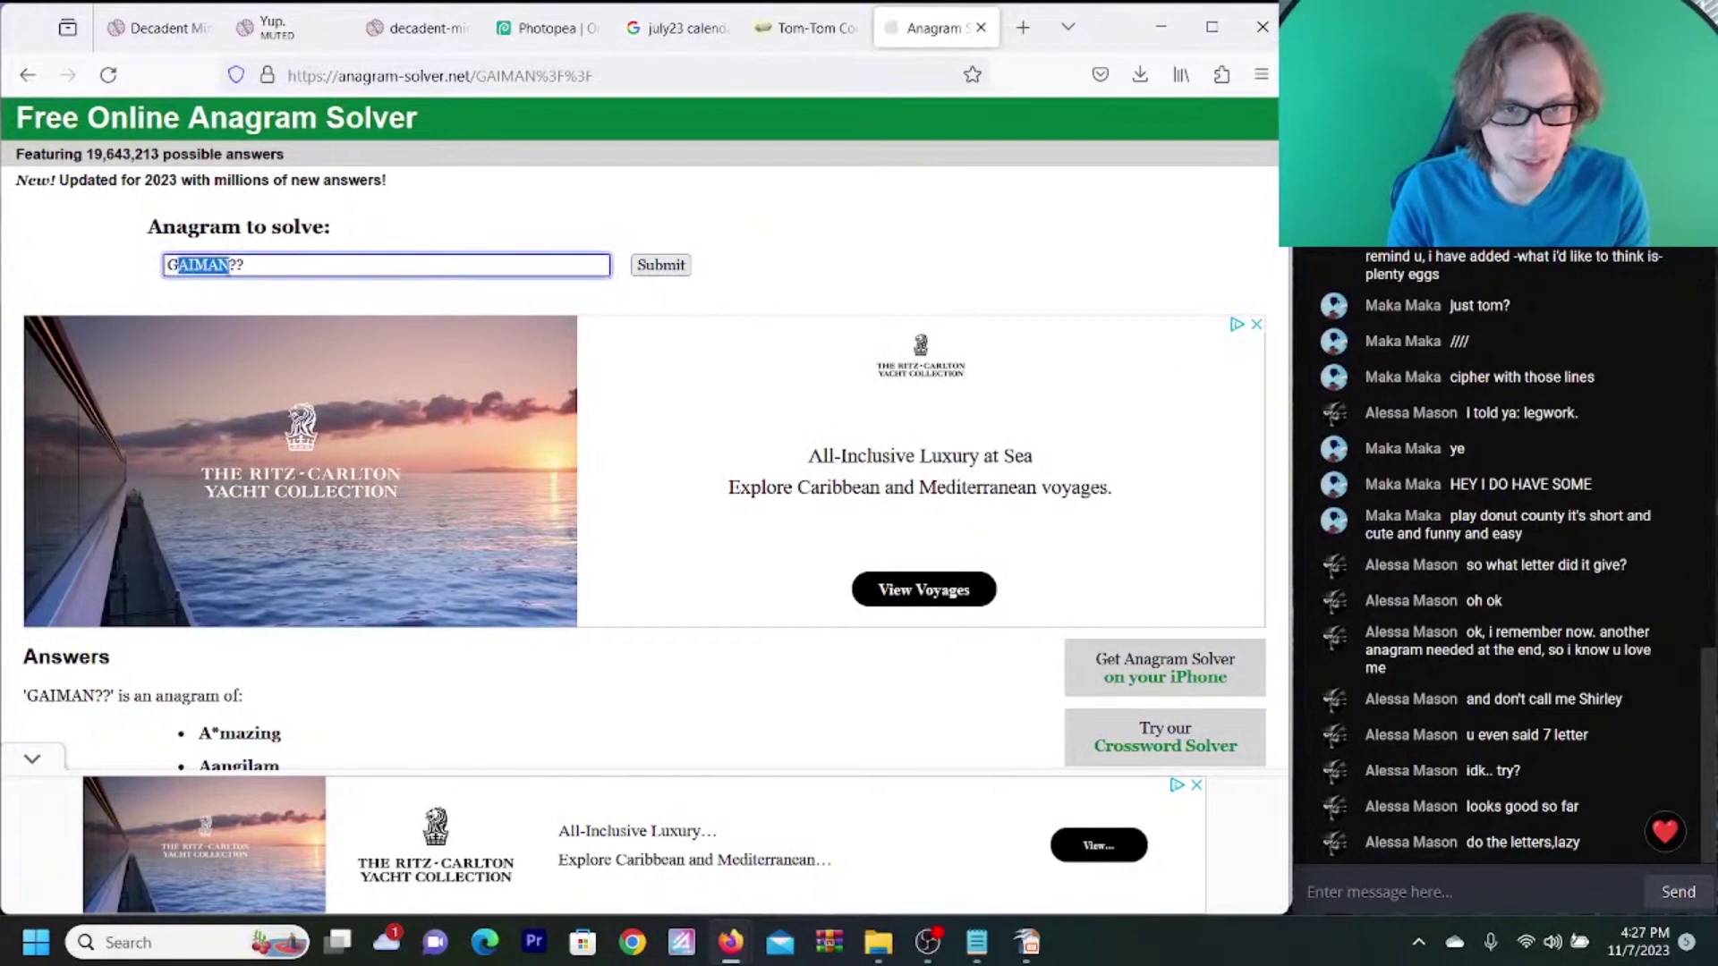
click(276, 265)
click(238, 265)
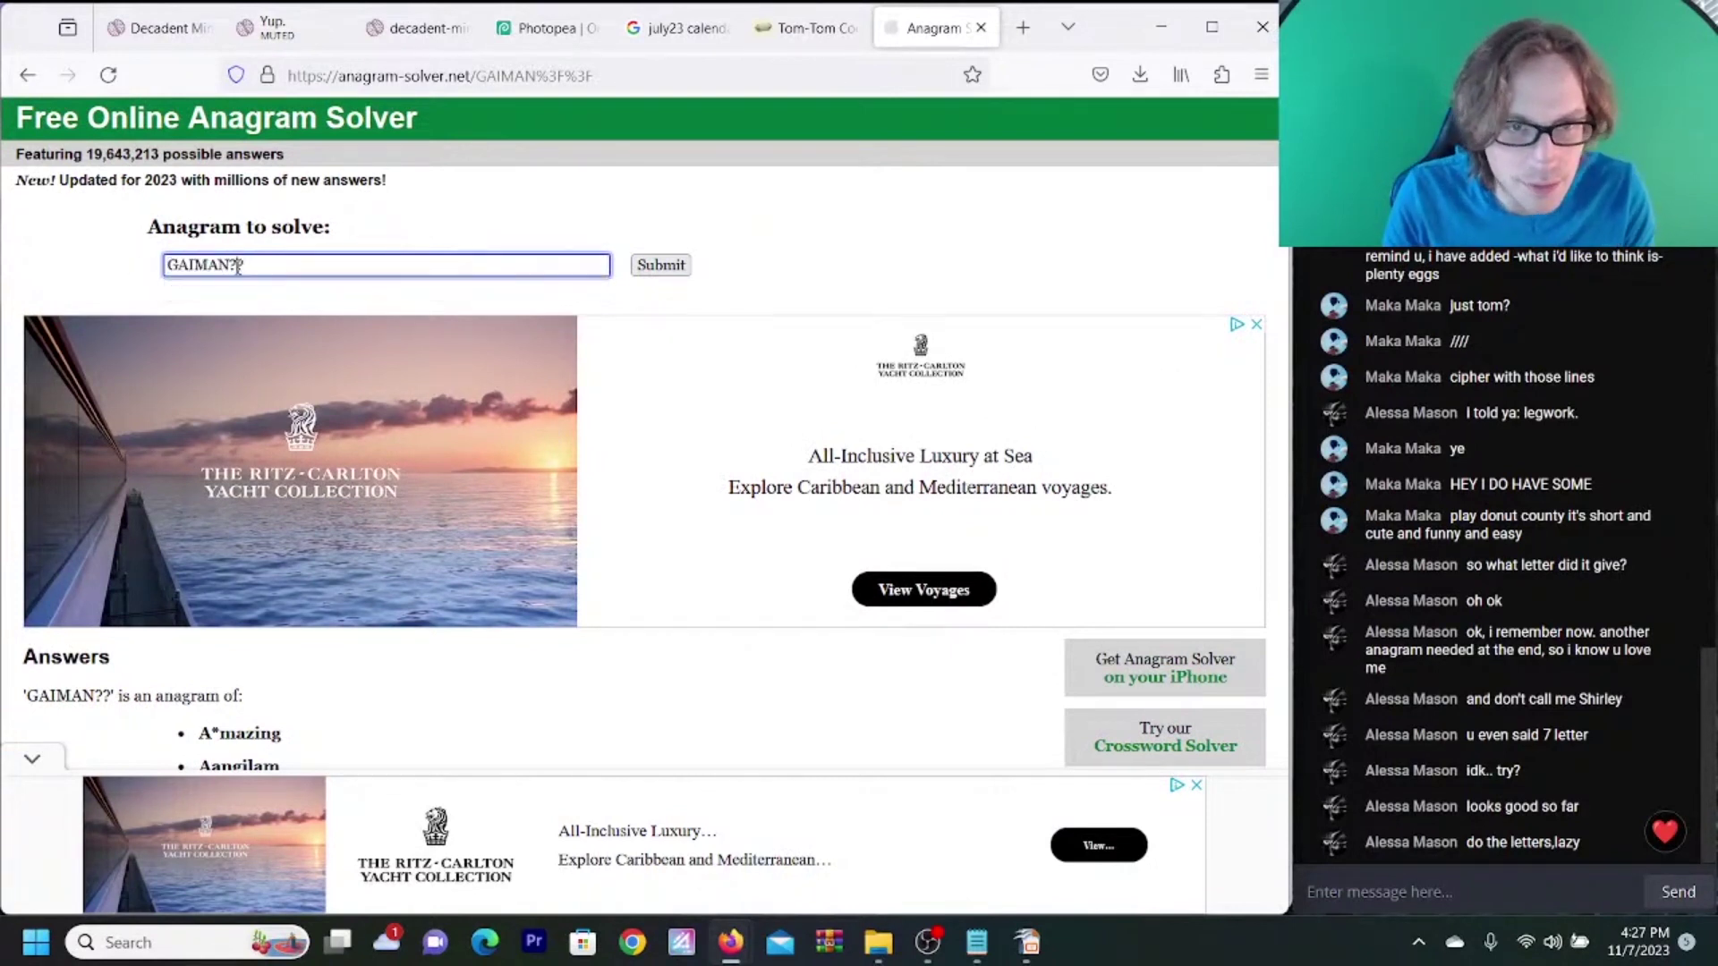
key(BackSpace)
text(L)
key(Return)
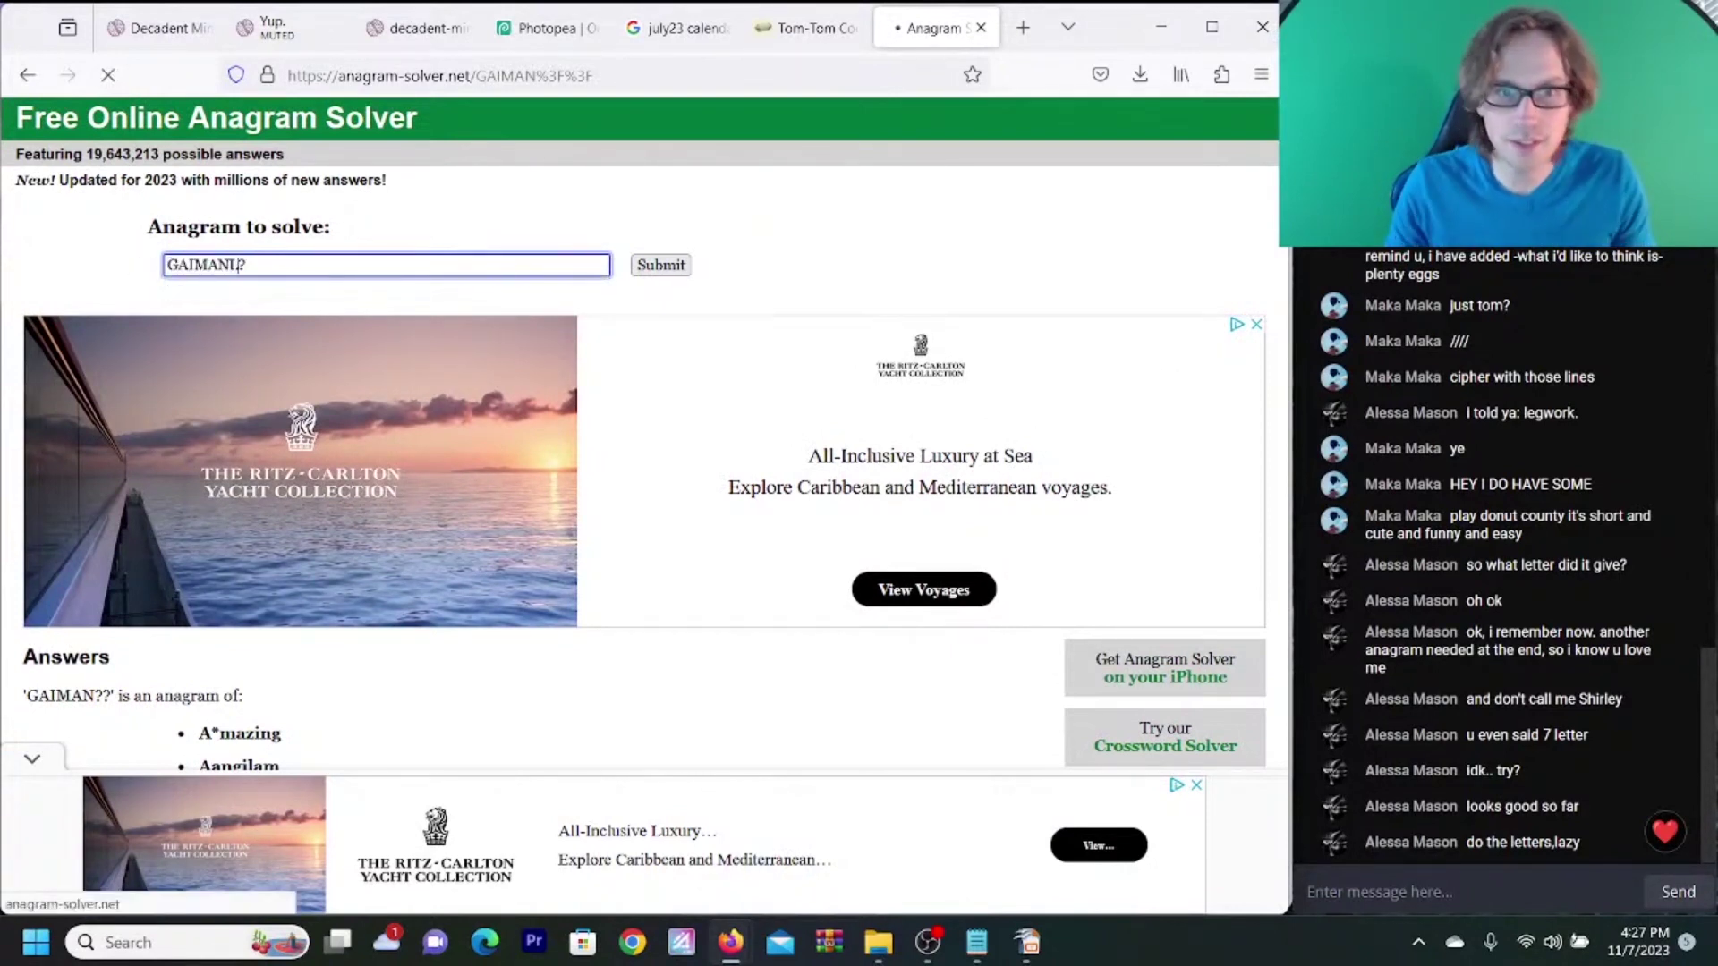
click(659, 266)
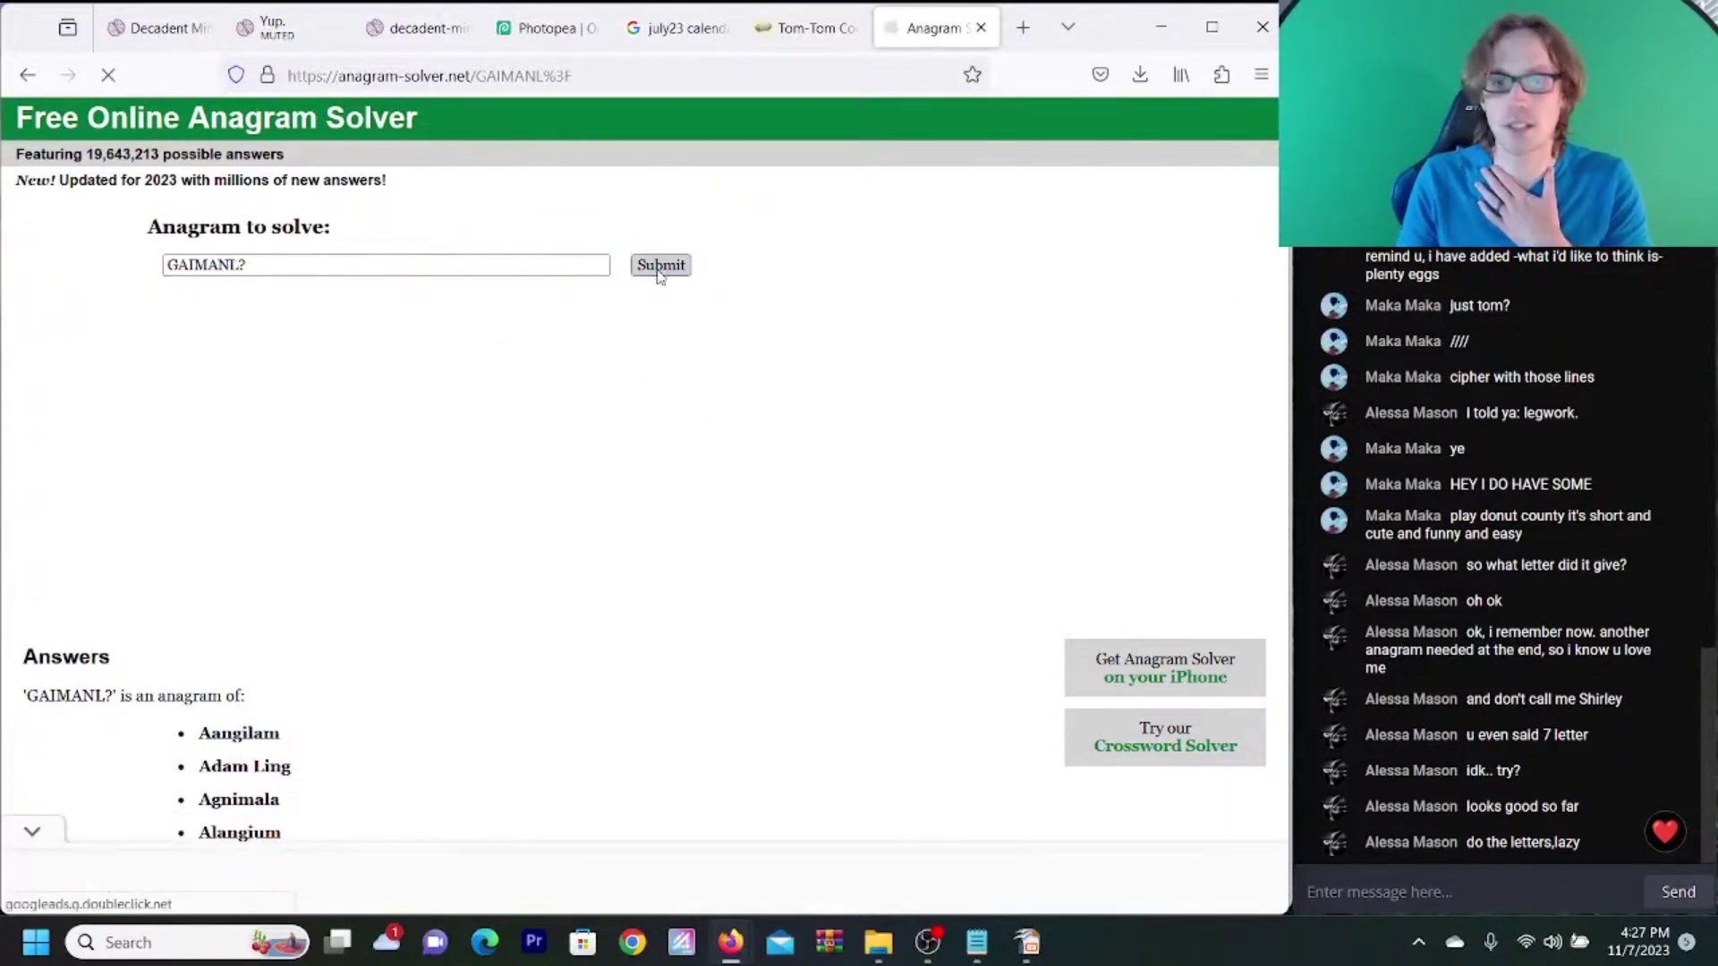
scroll(610, 436, down, 5)
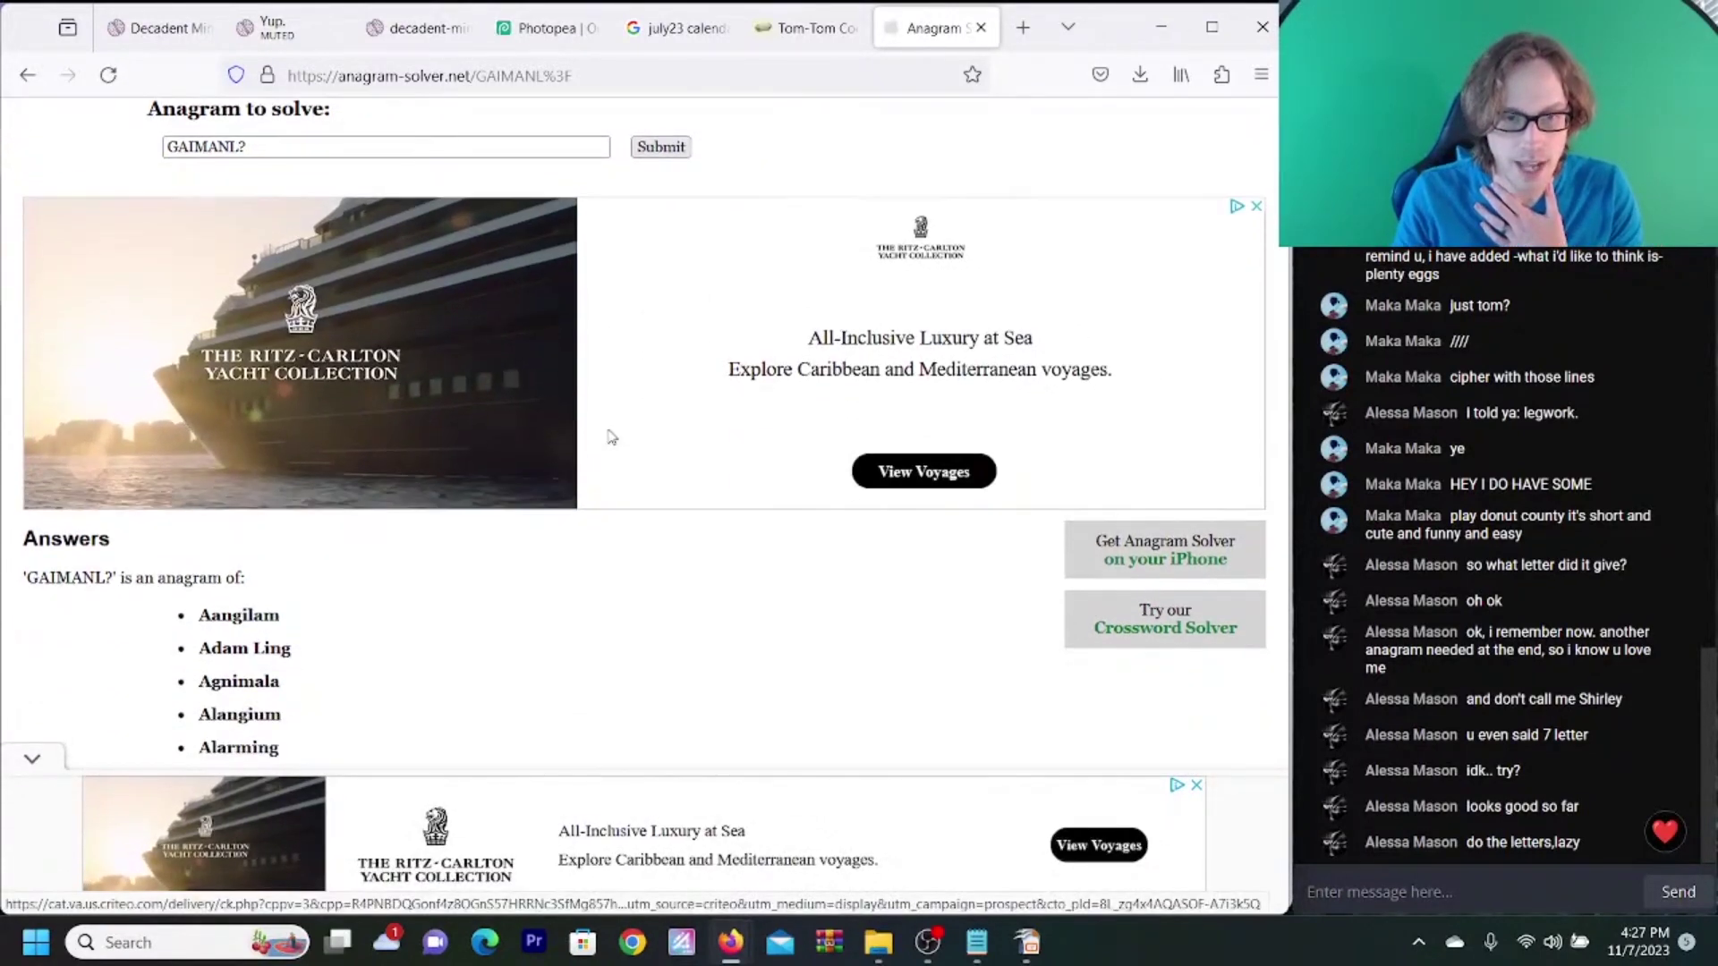
scroll(609, 436, down, 9)
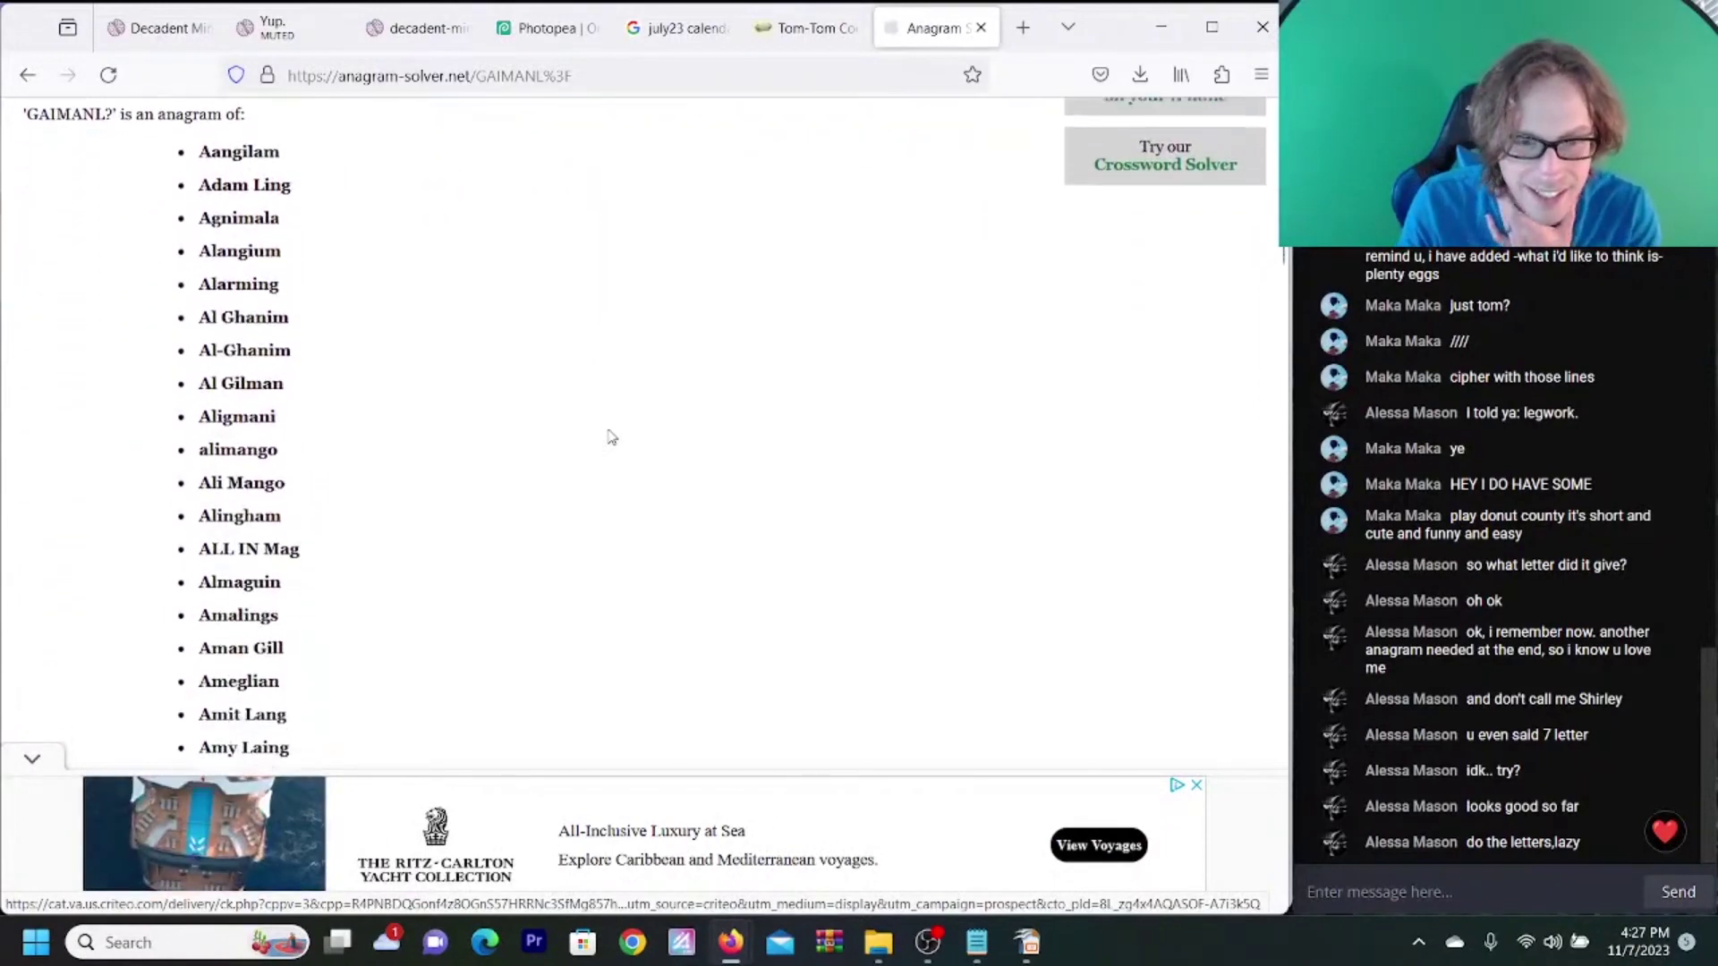
scroll(609, 435, down, 8)
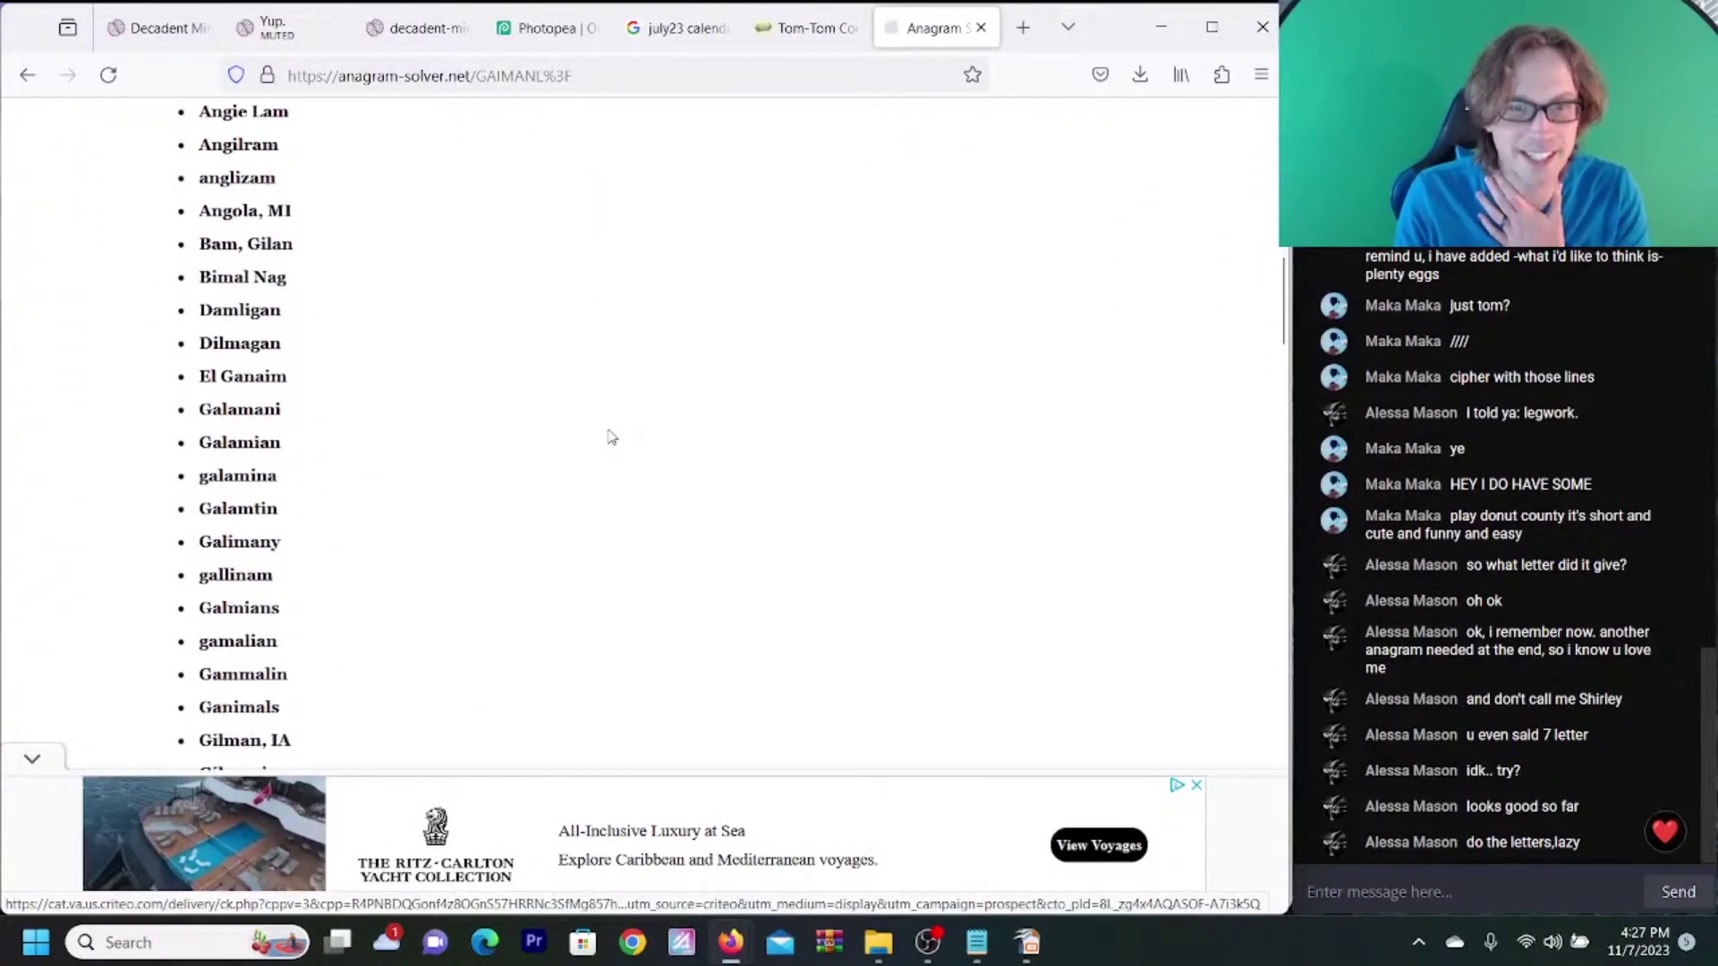
scroll(609, 436, down, 12)
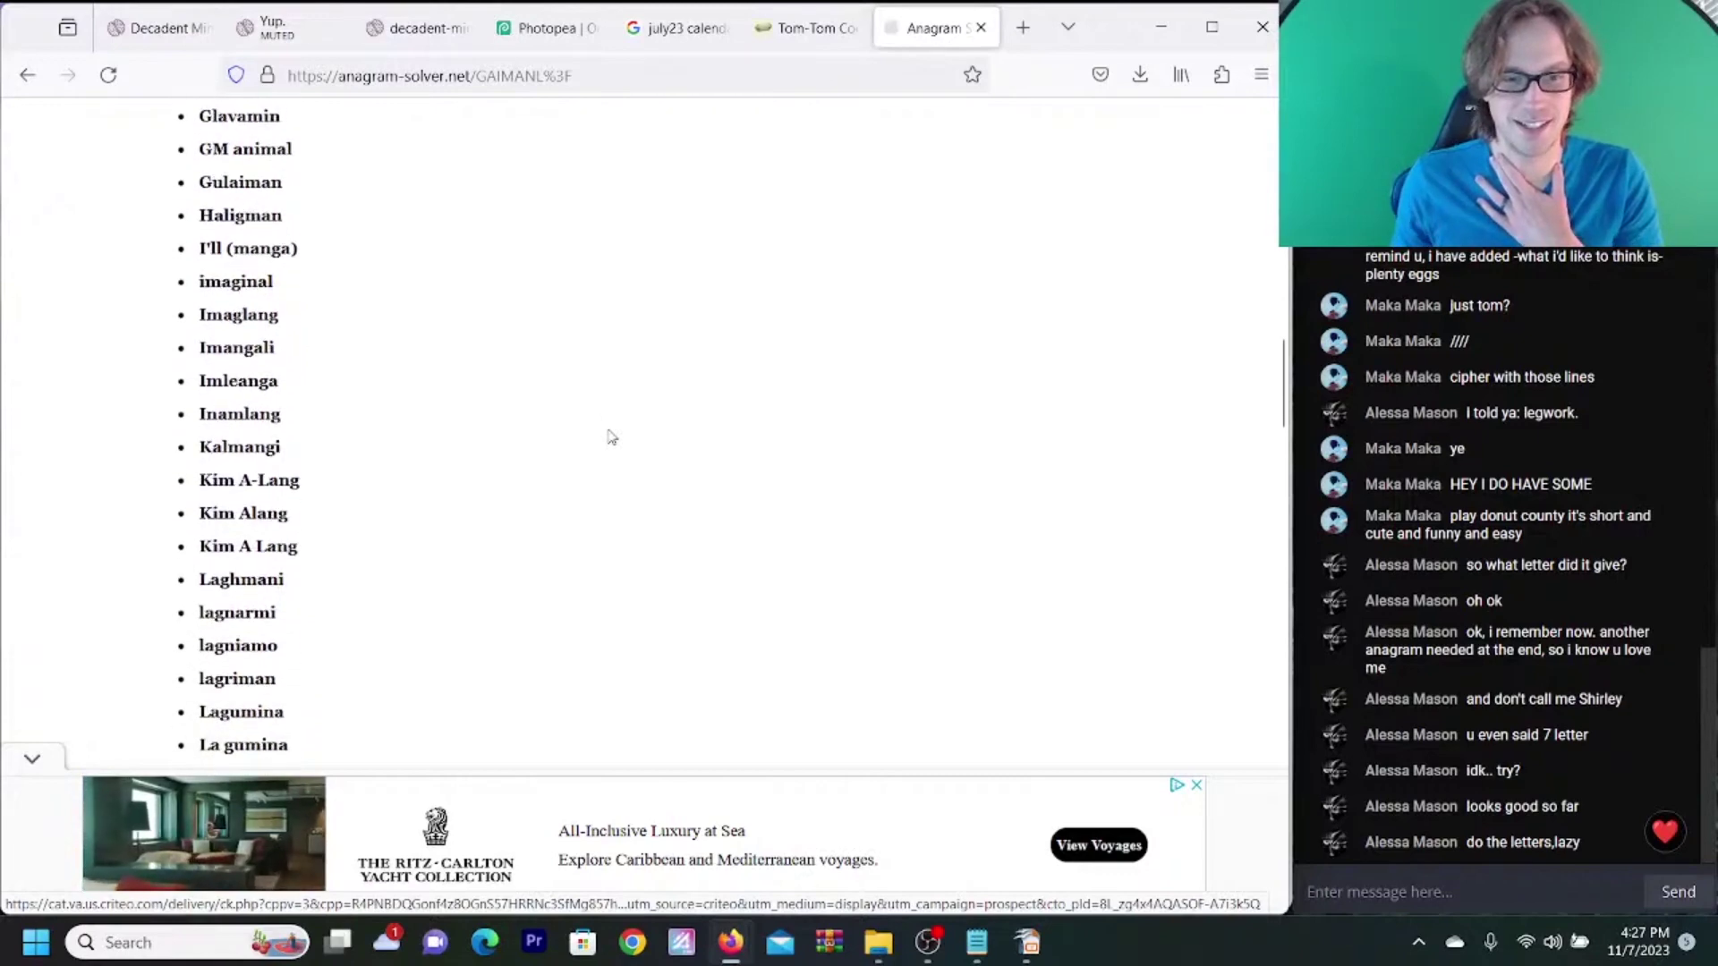
scroll(610, 436, down, 12)
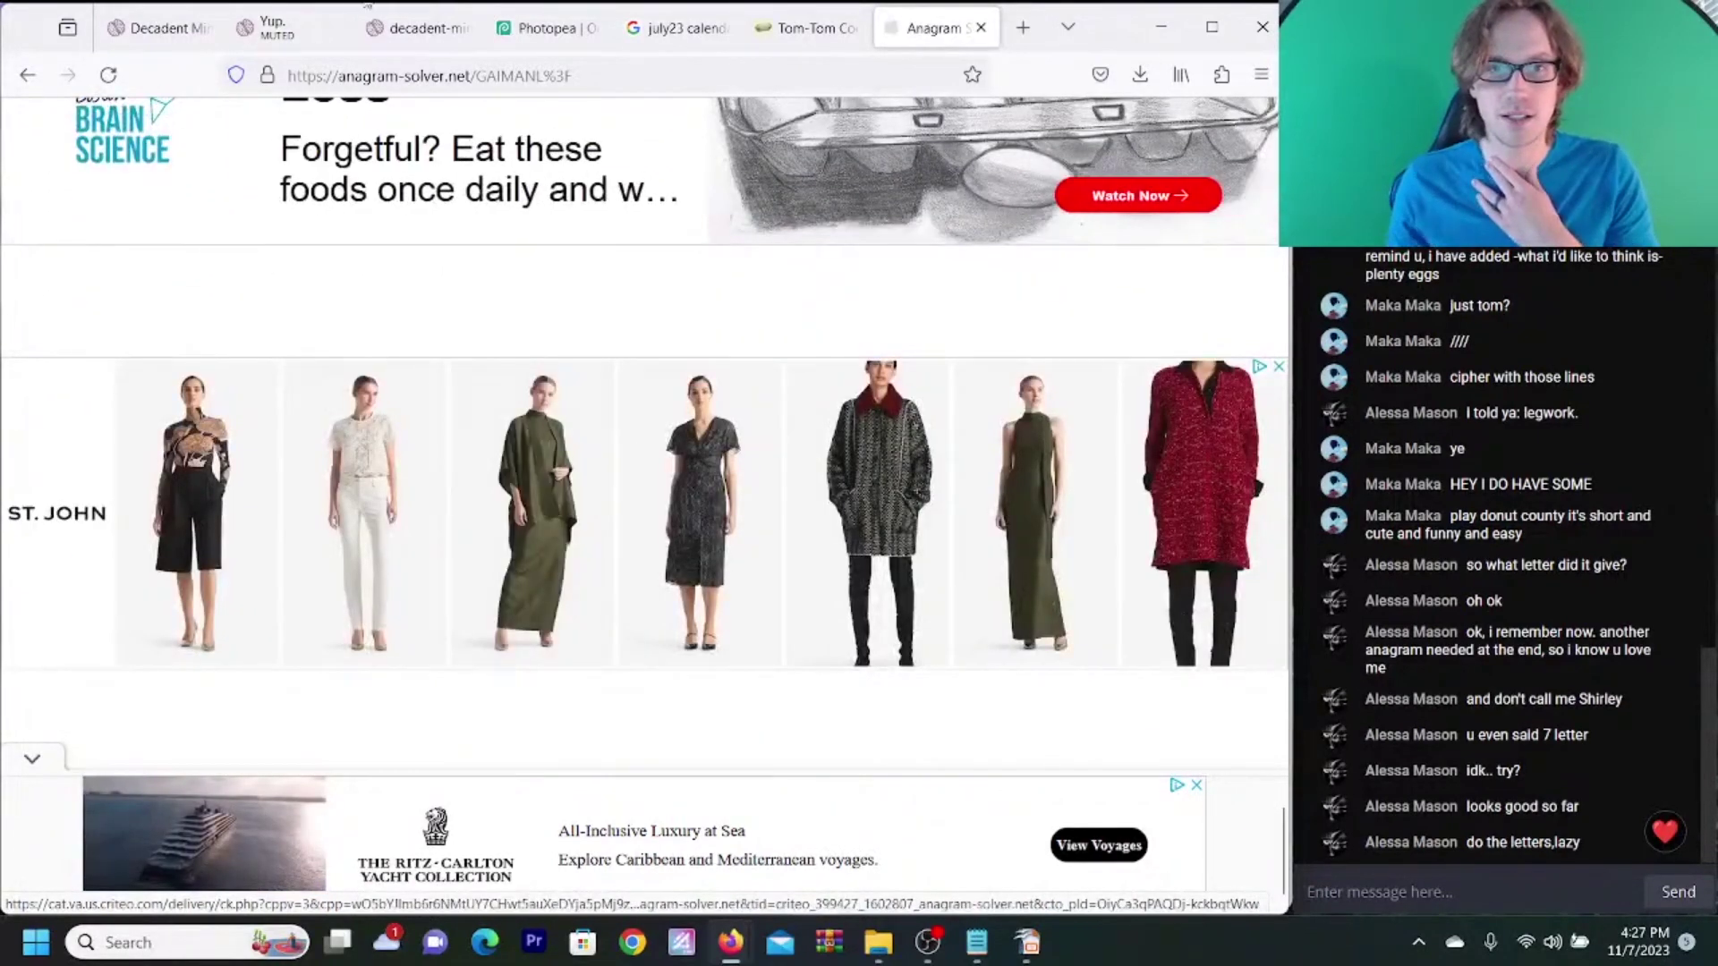
- Check the availability list, search images for SEPT 23 calendar, and open the September 2023 calendar from Grab Calendar
click(433, 43)
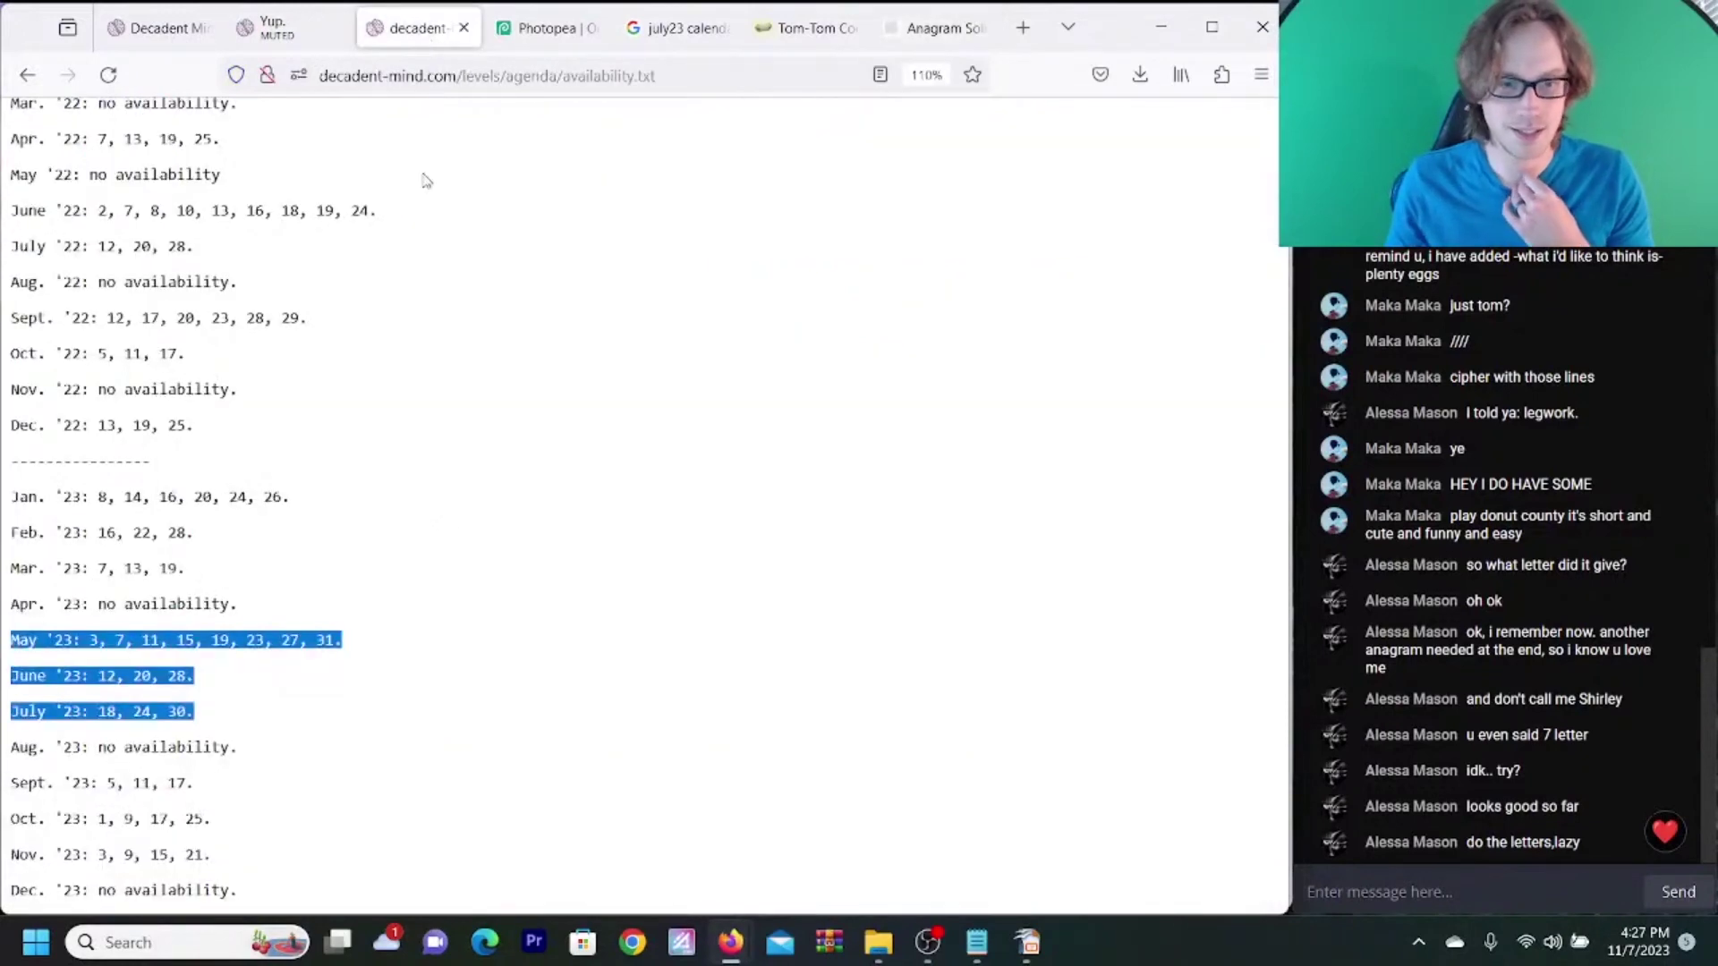
click(537, 611)
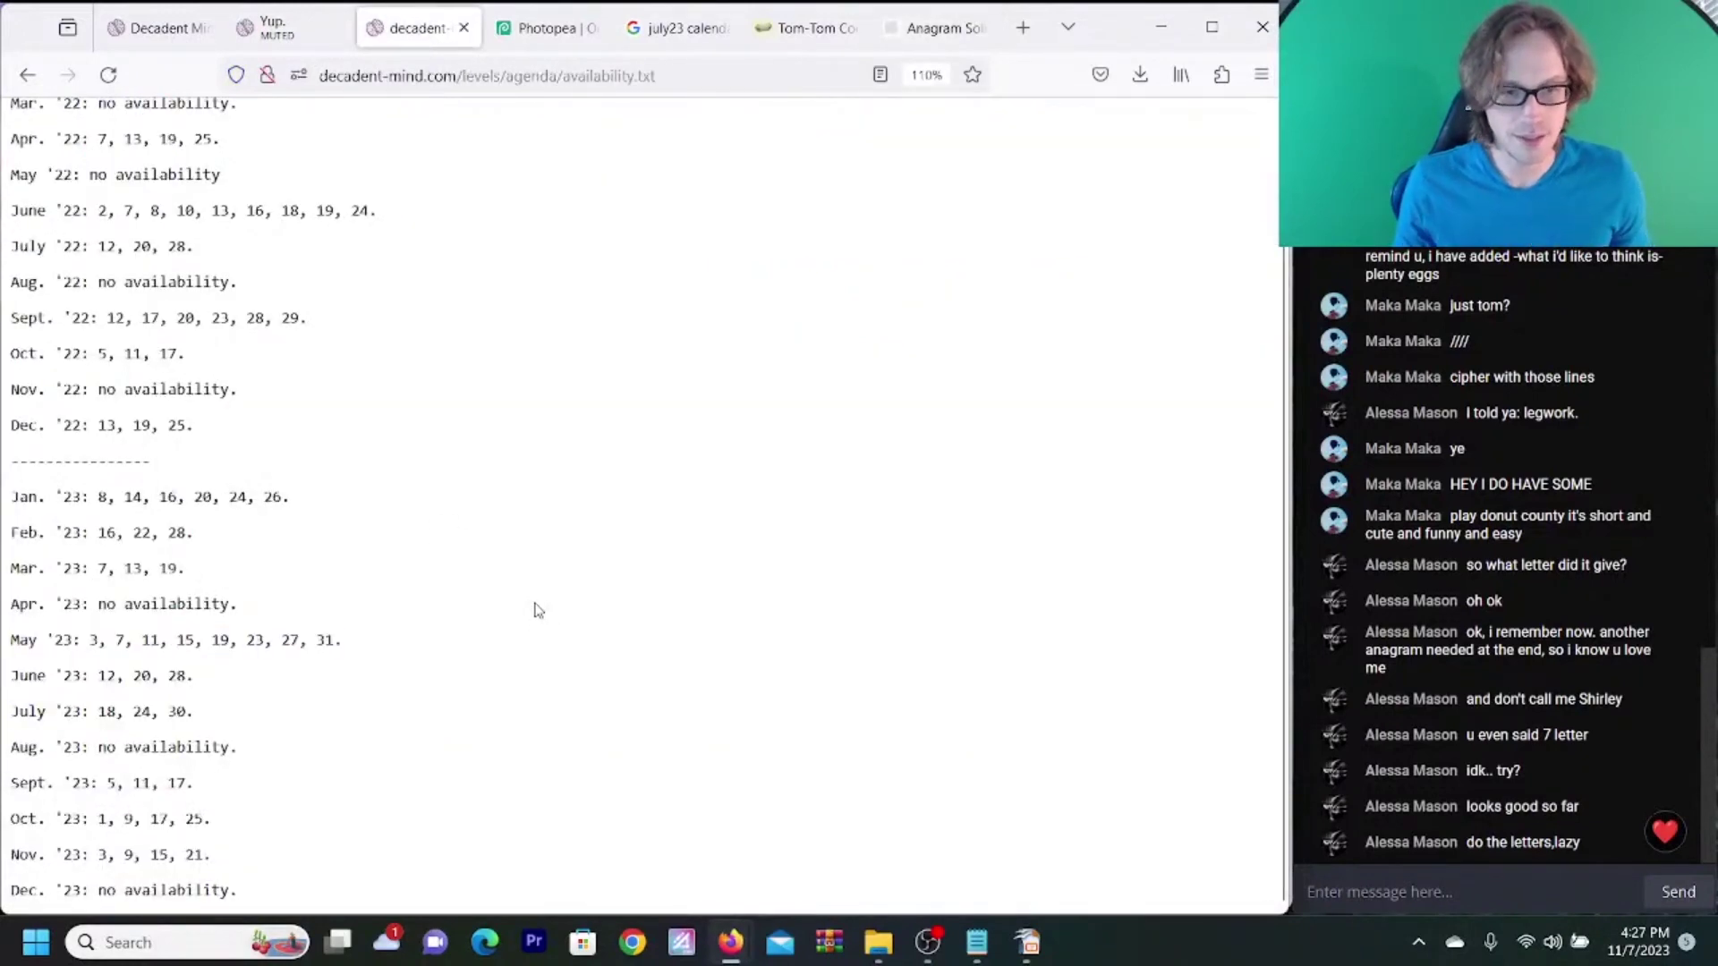
click(706, 40)
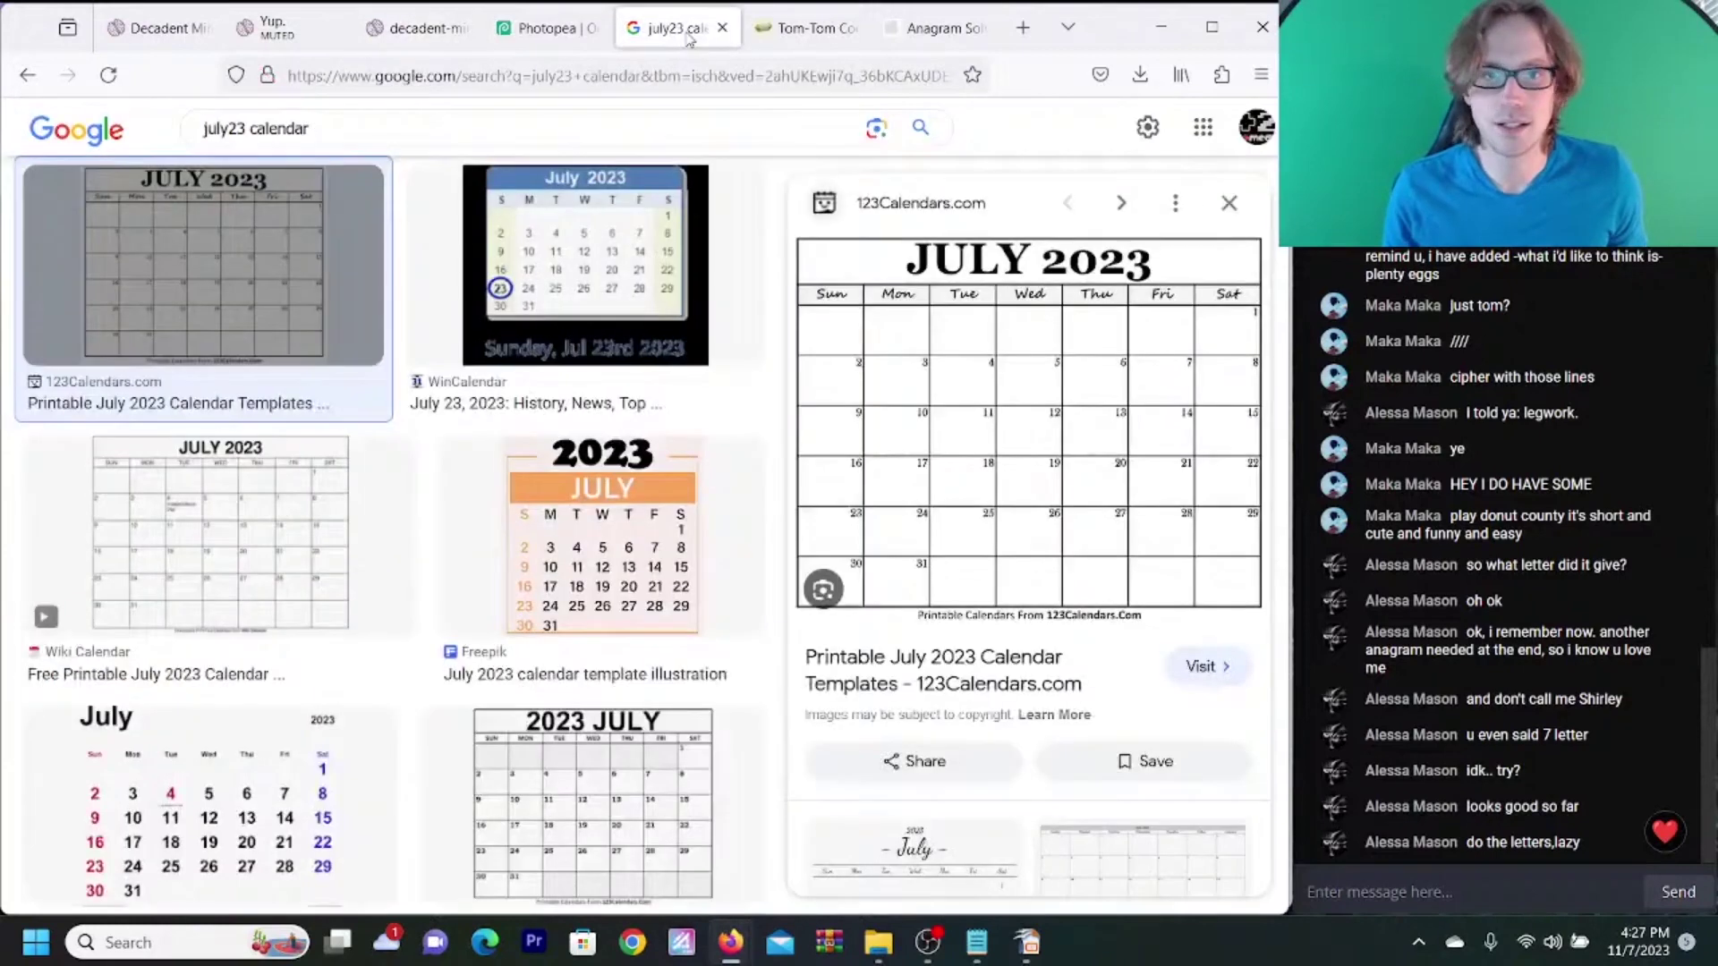
click(231, 131)
text(SEPT)
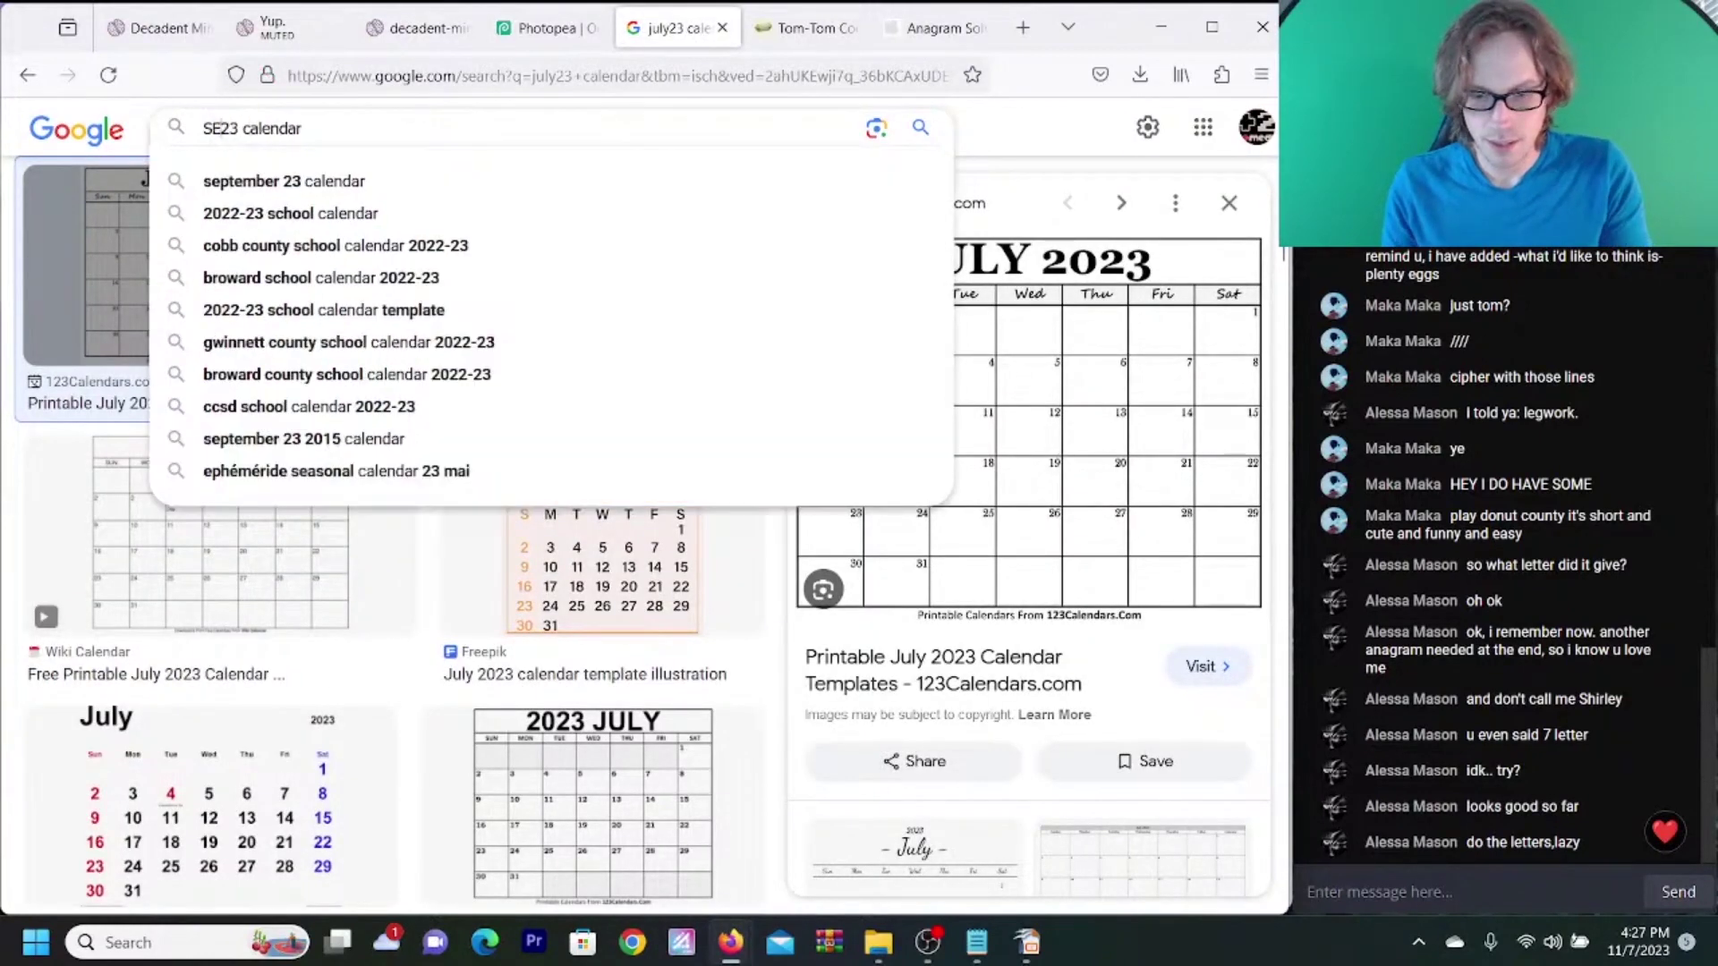
key(Return)
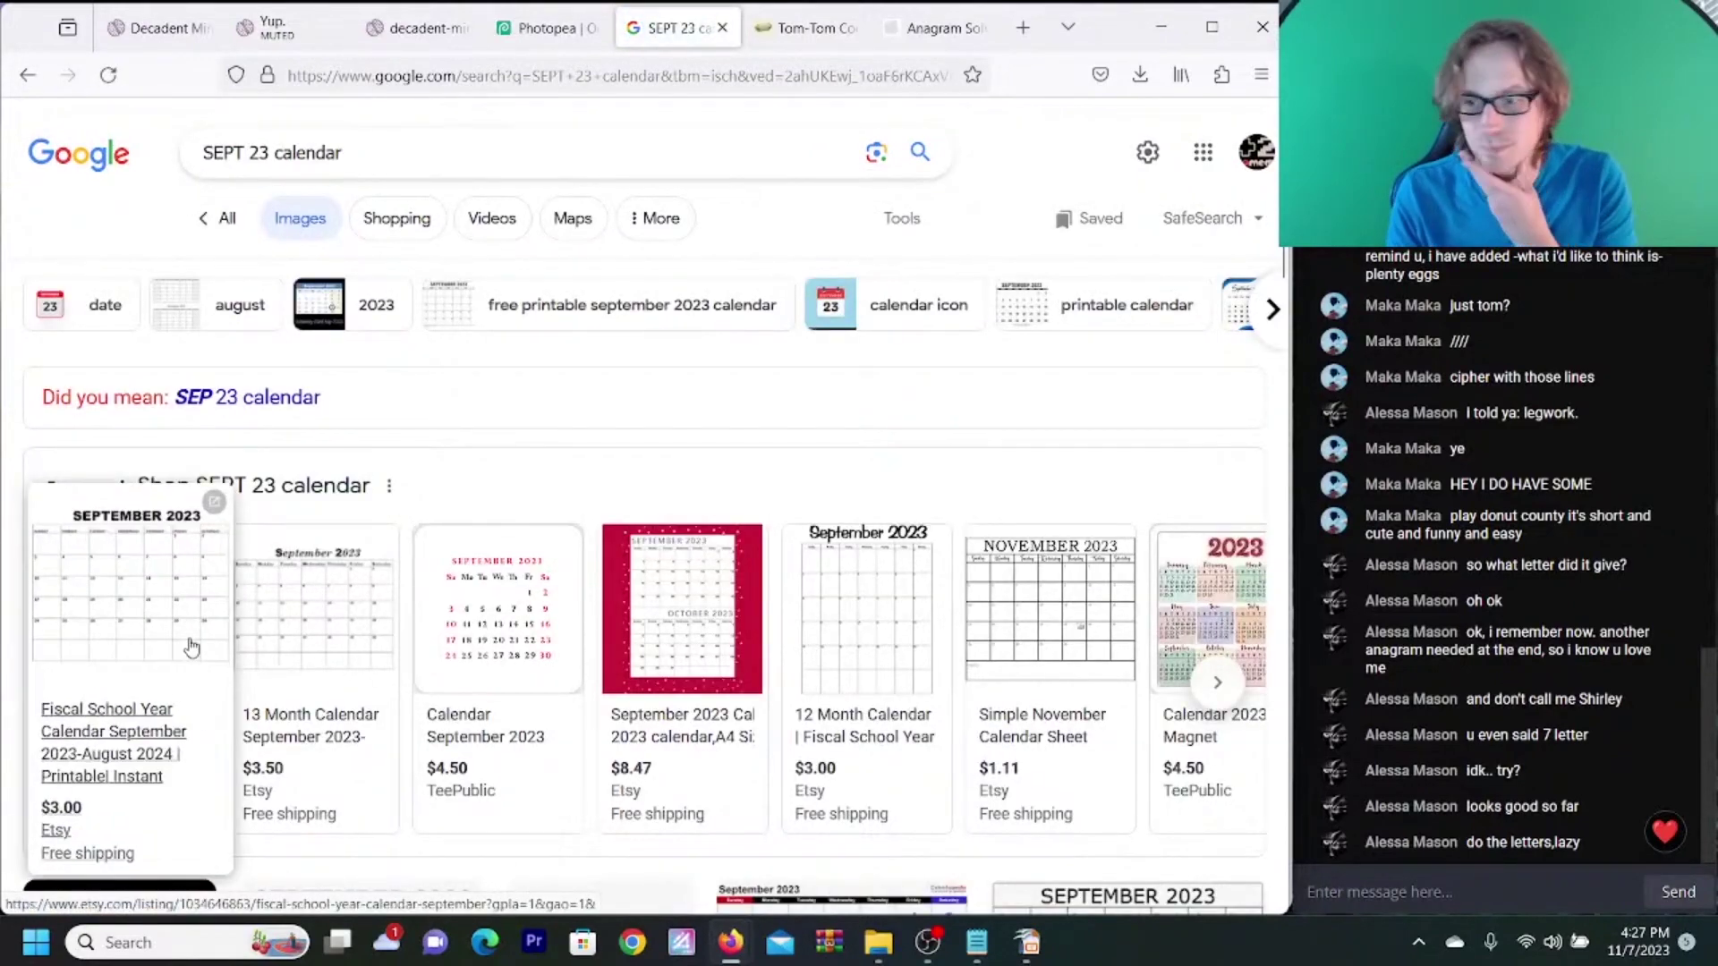
scroll(214, 707, down, 4)
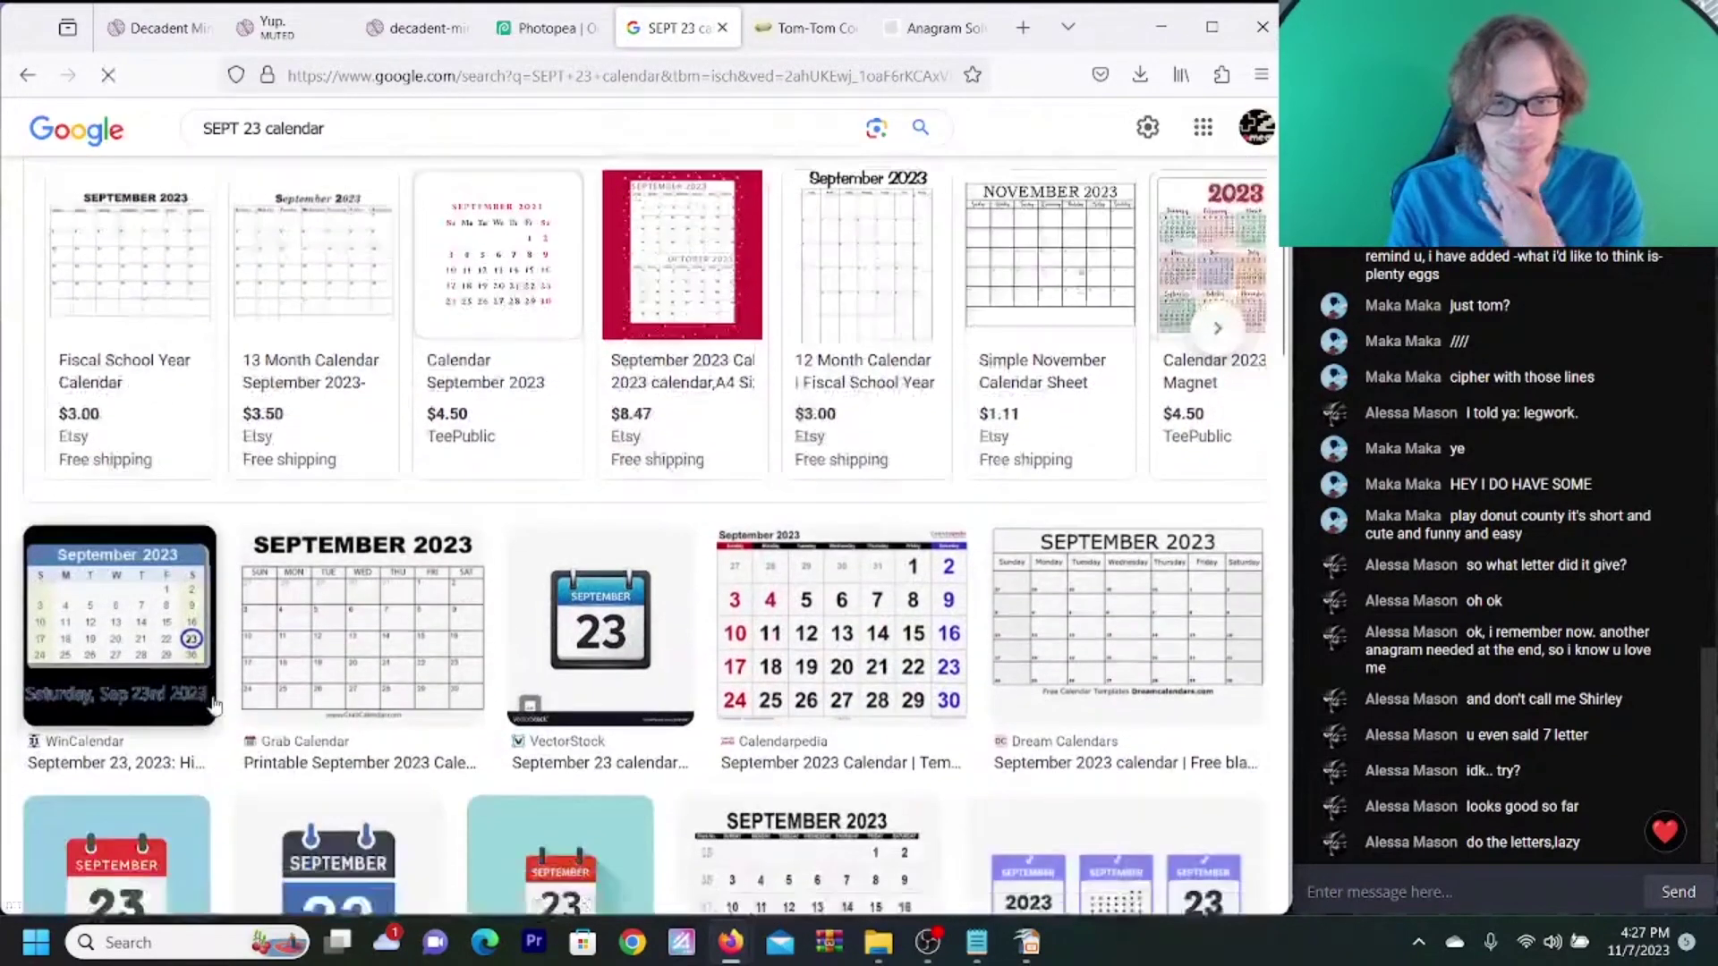
click(428, 620)
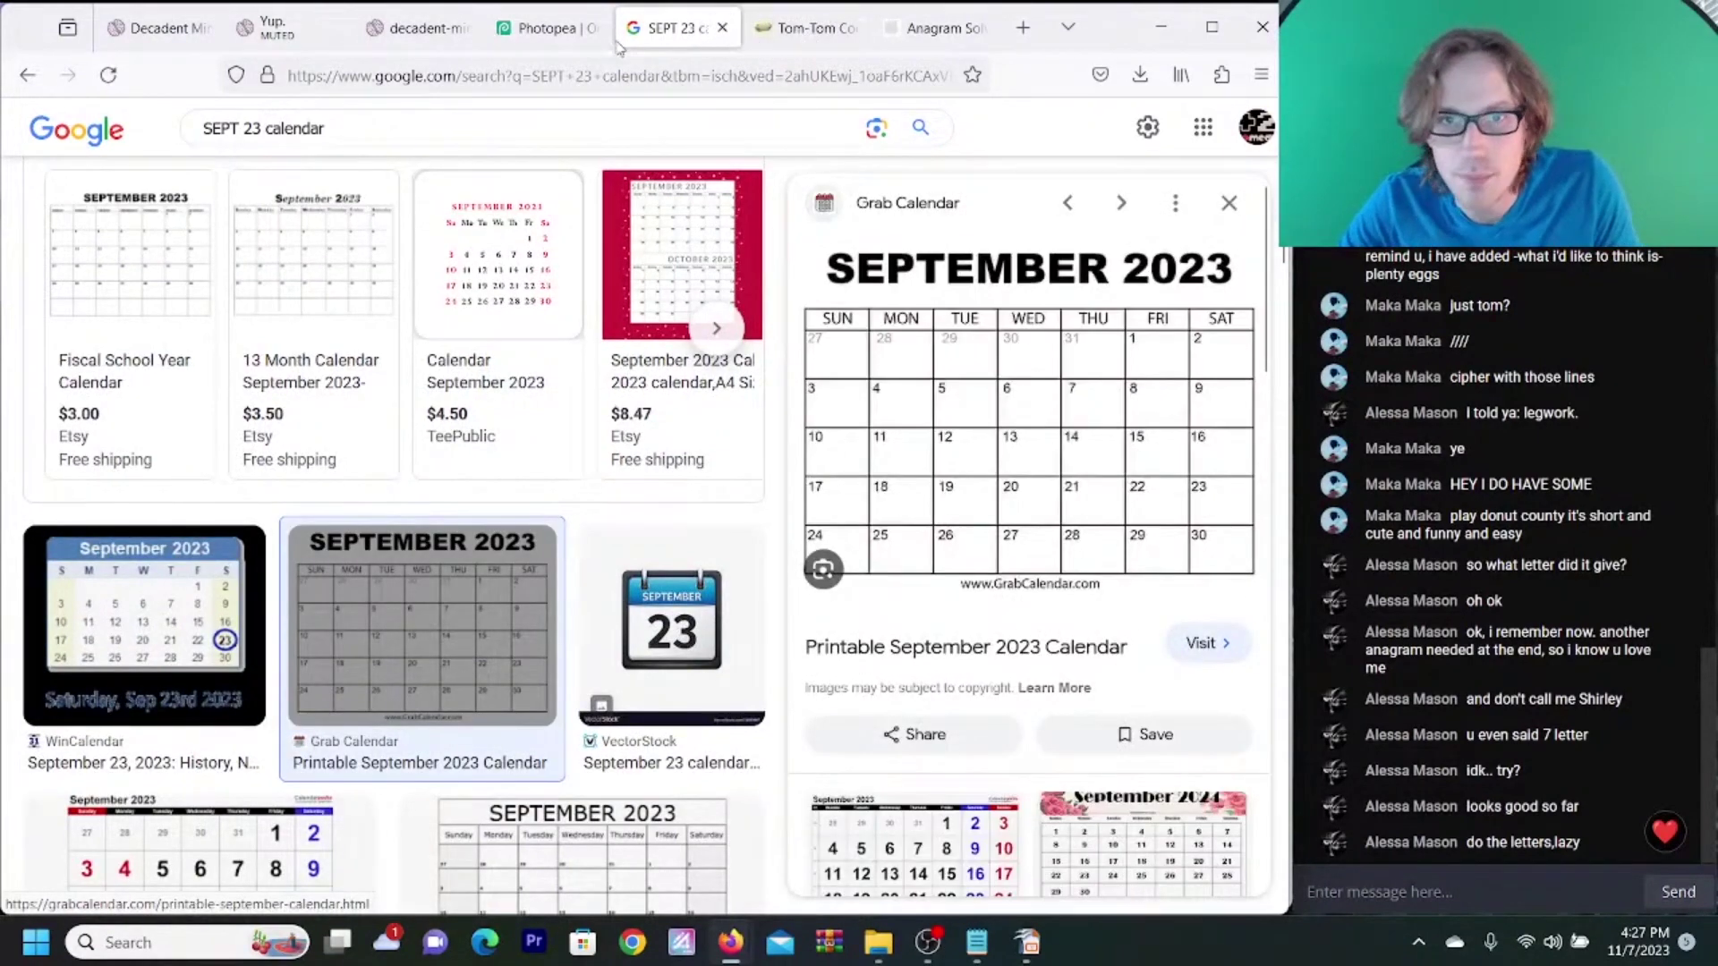
- Compare the Sept. '23 dates with the calendar, replace the Tom Tom Code ciphertext with /, and return to the availability list
click(441, 31)
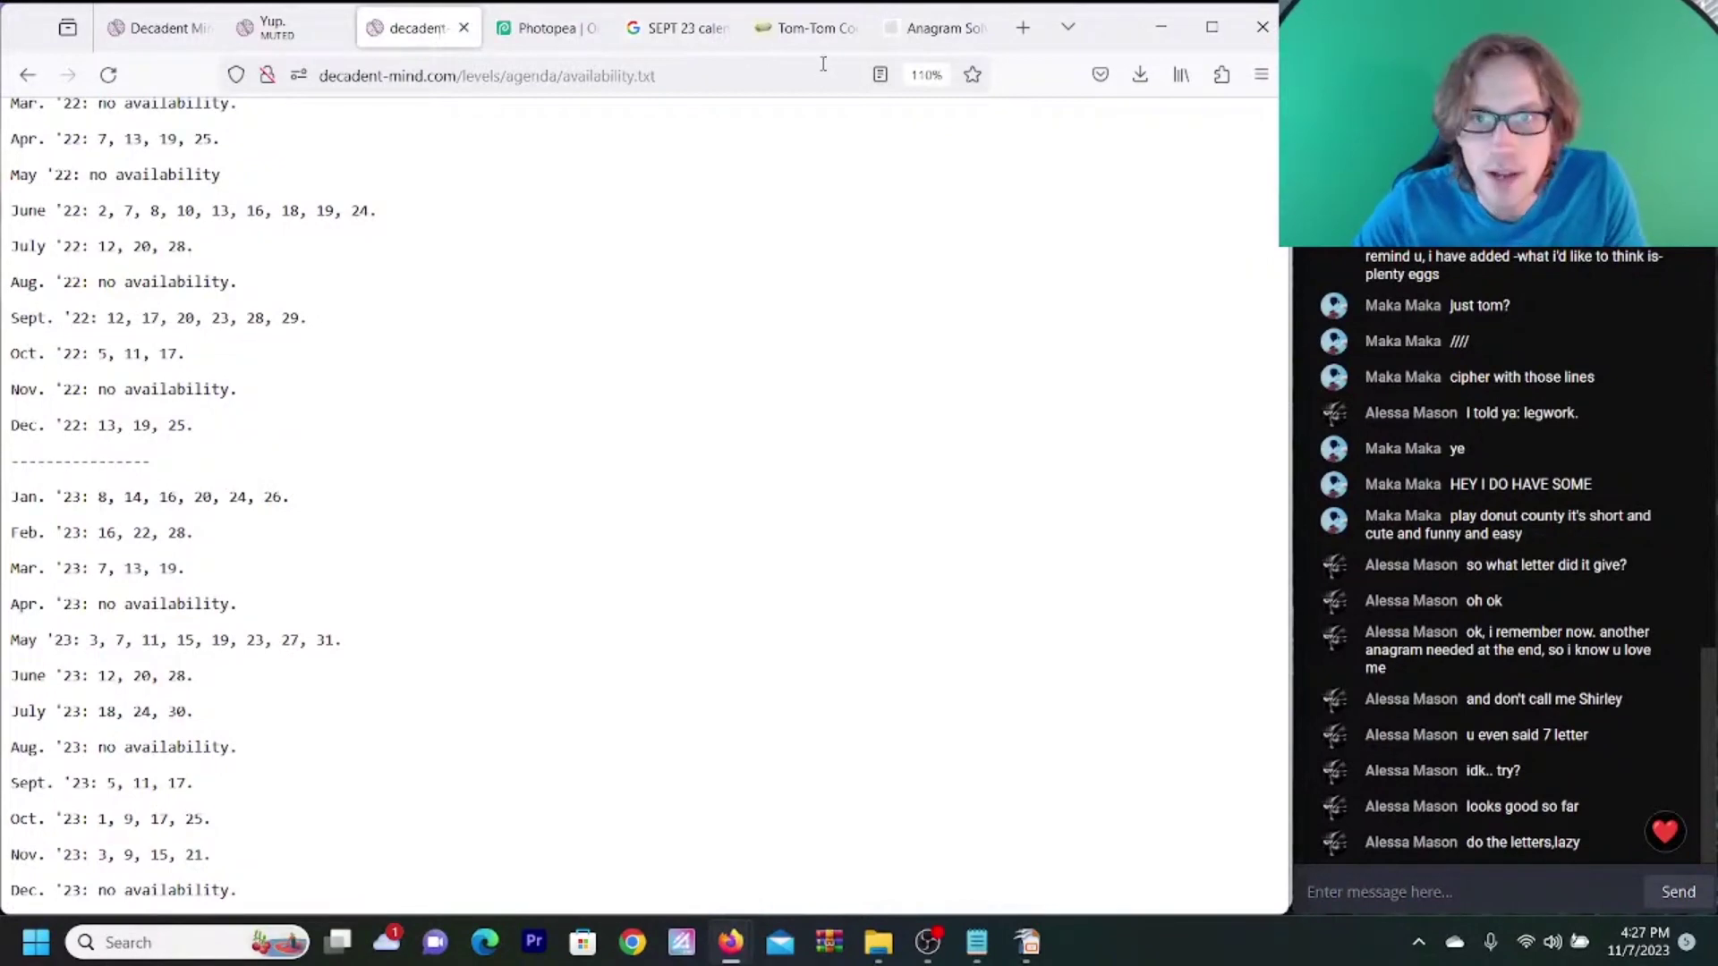
click(832, 25)
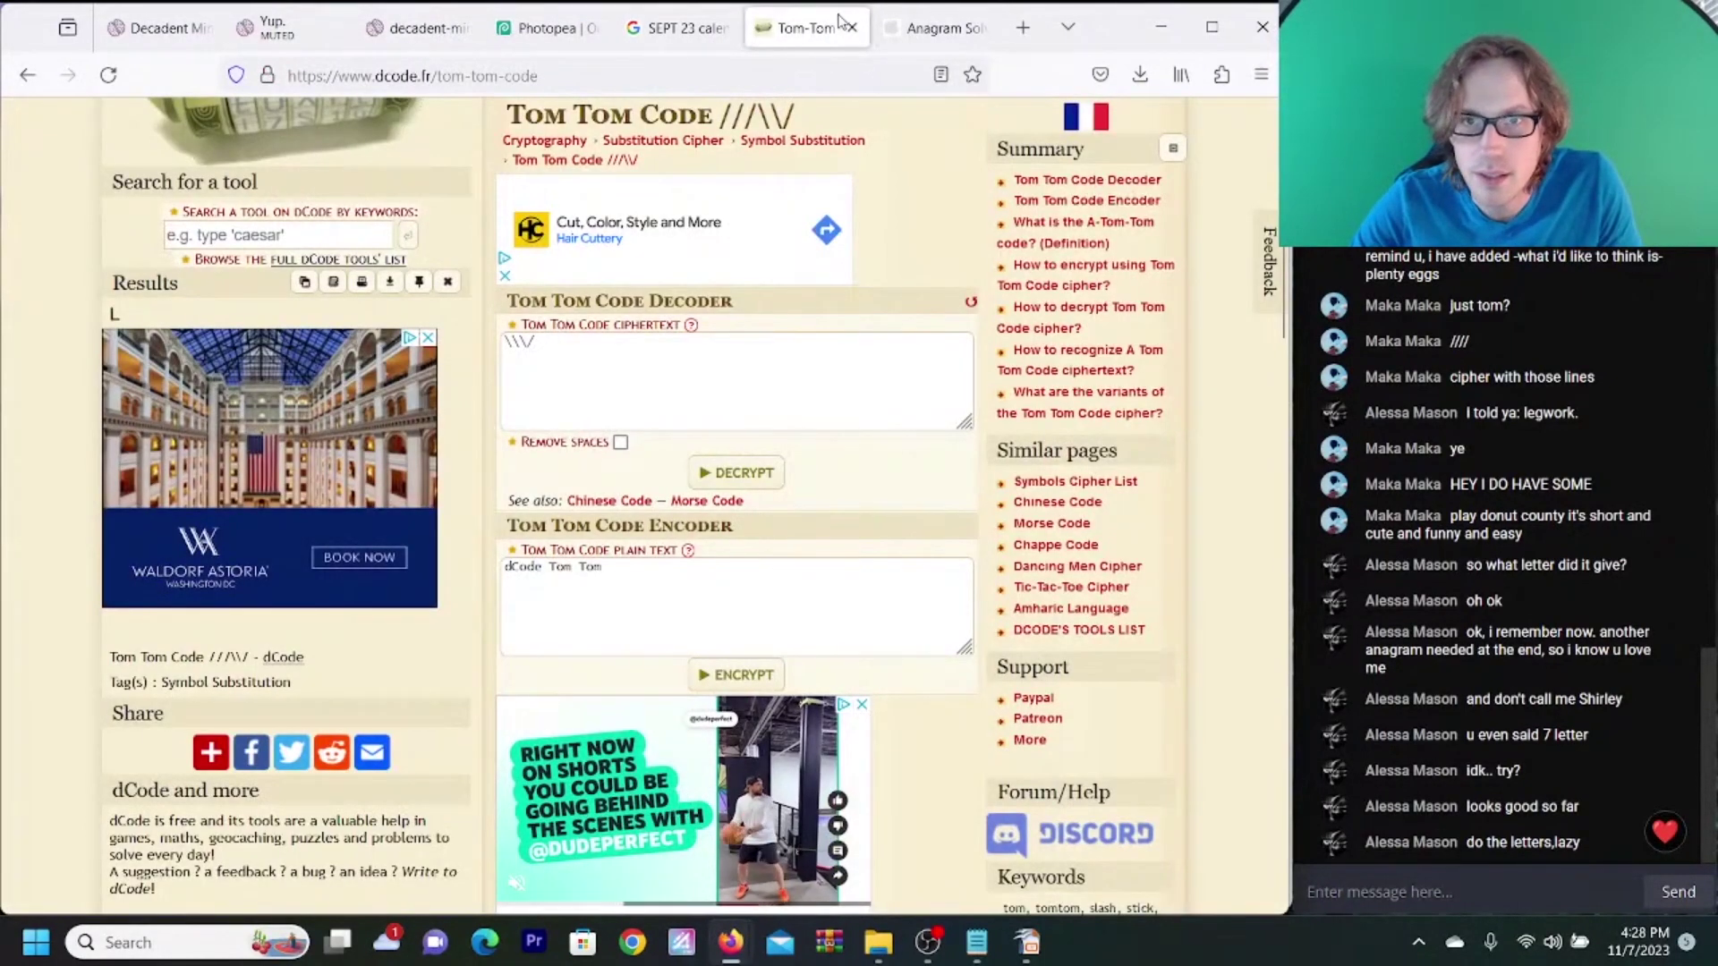
click(678, 34)
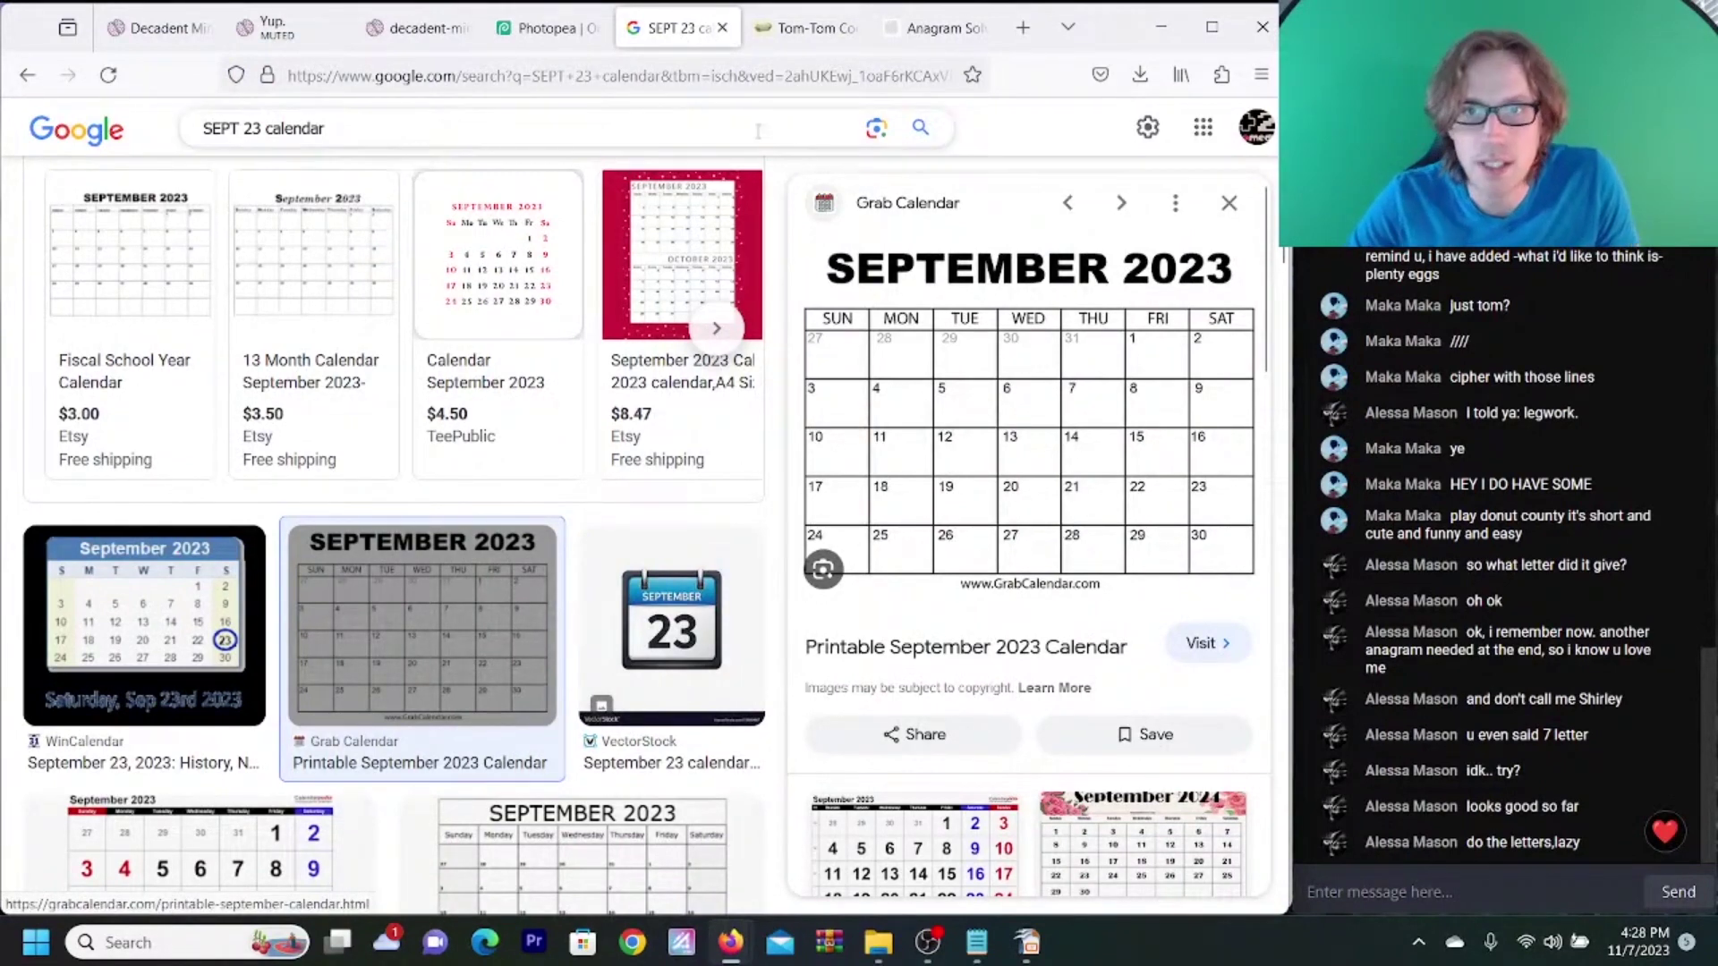
click(806, 28)
click(651, 335)
key(ctrl+a)
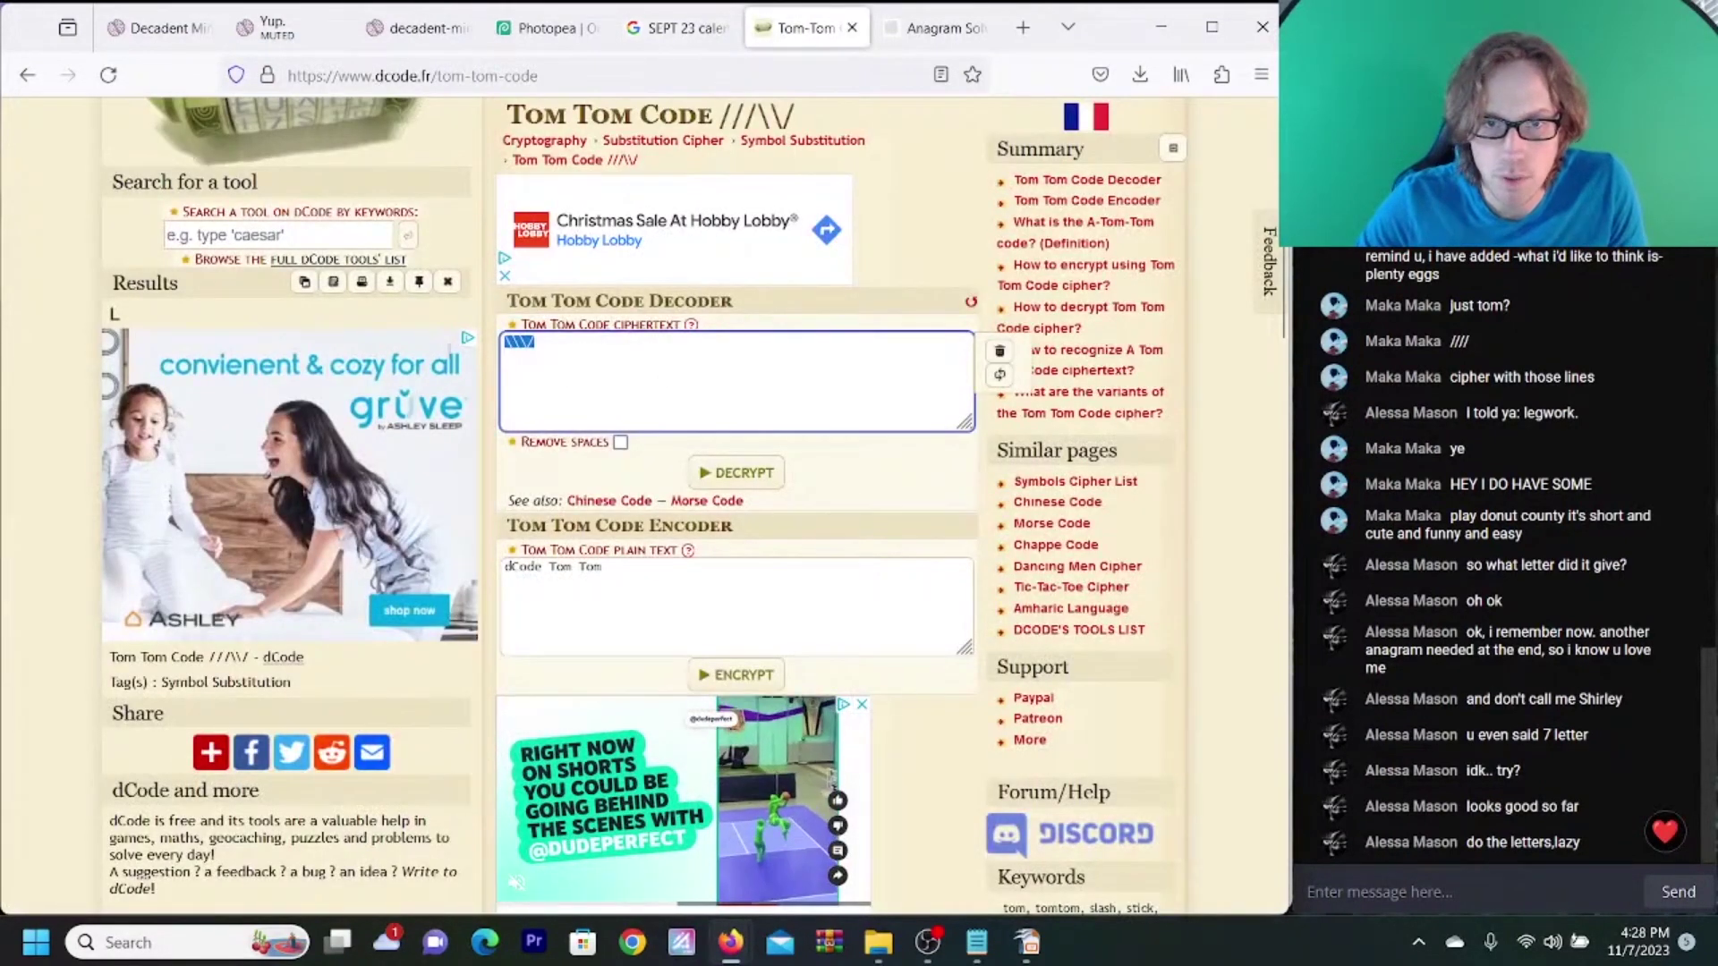
text(/)
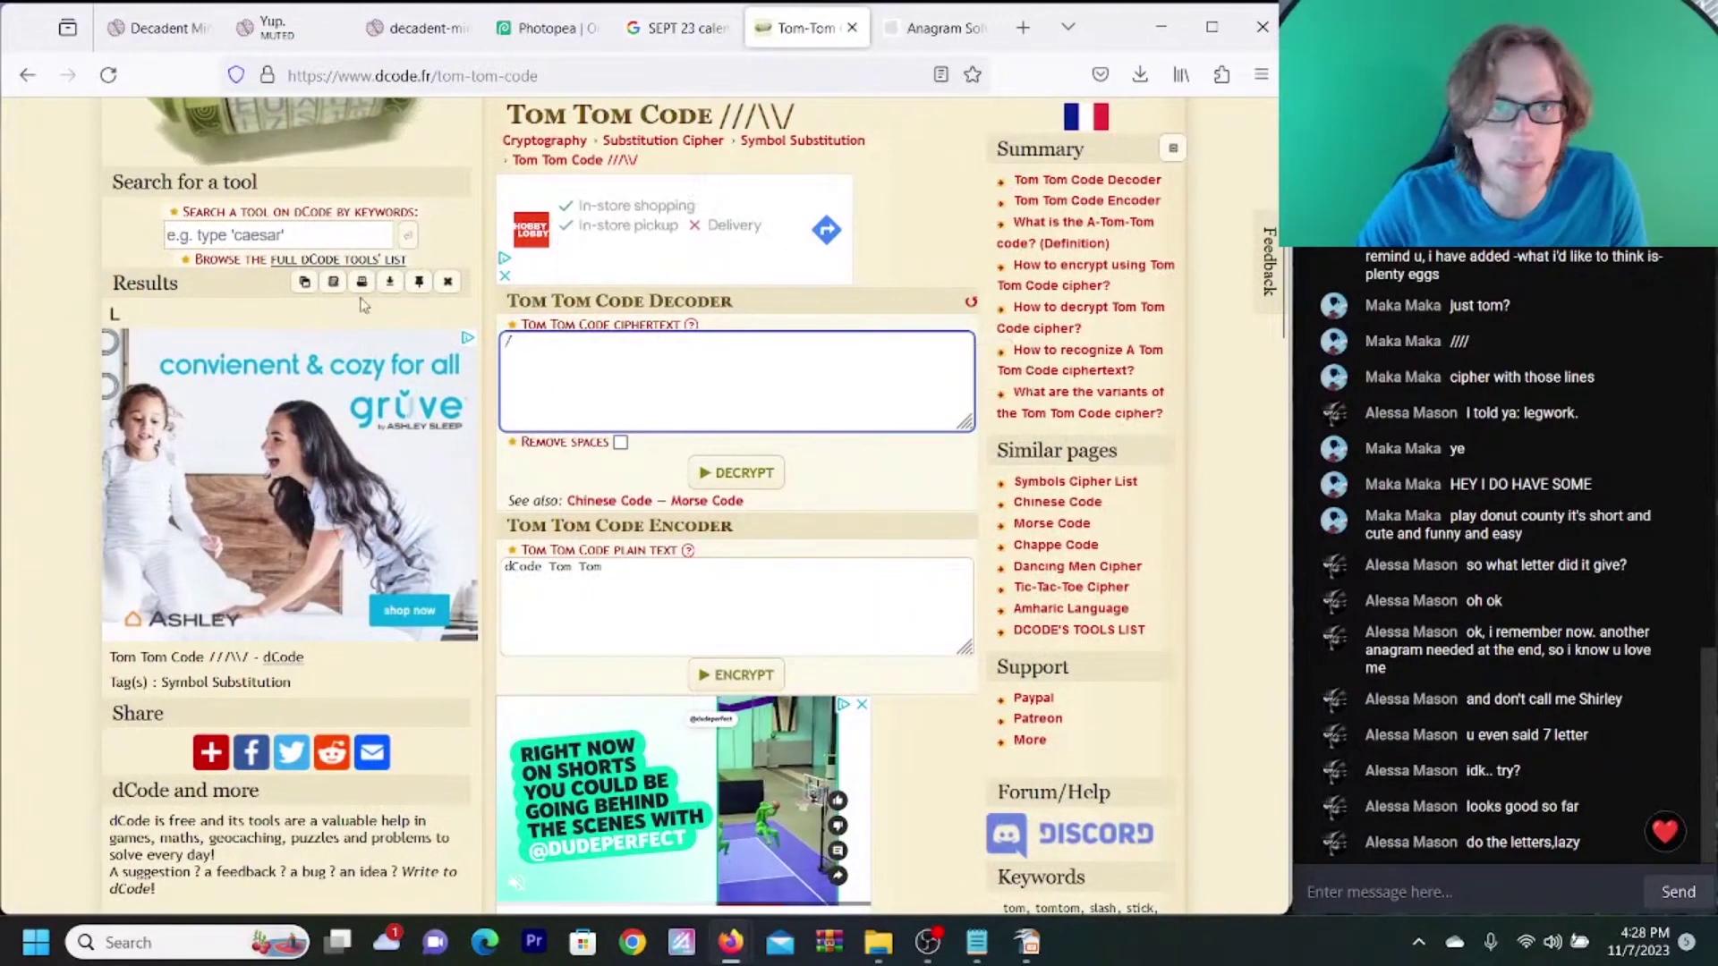
click(163, 43)
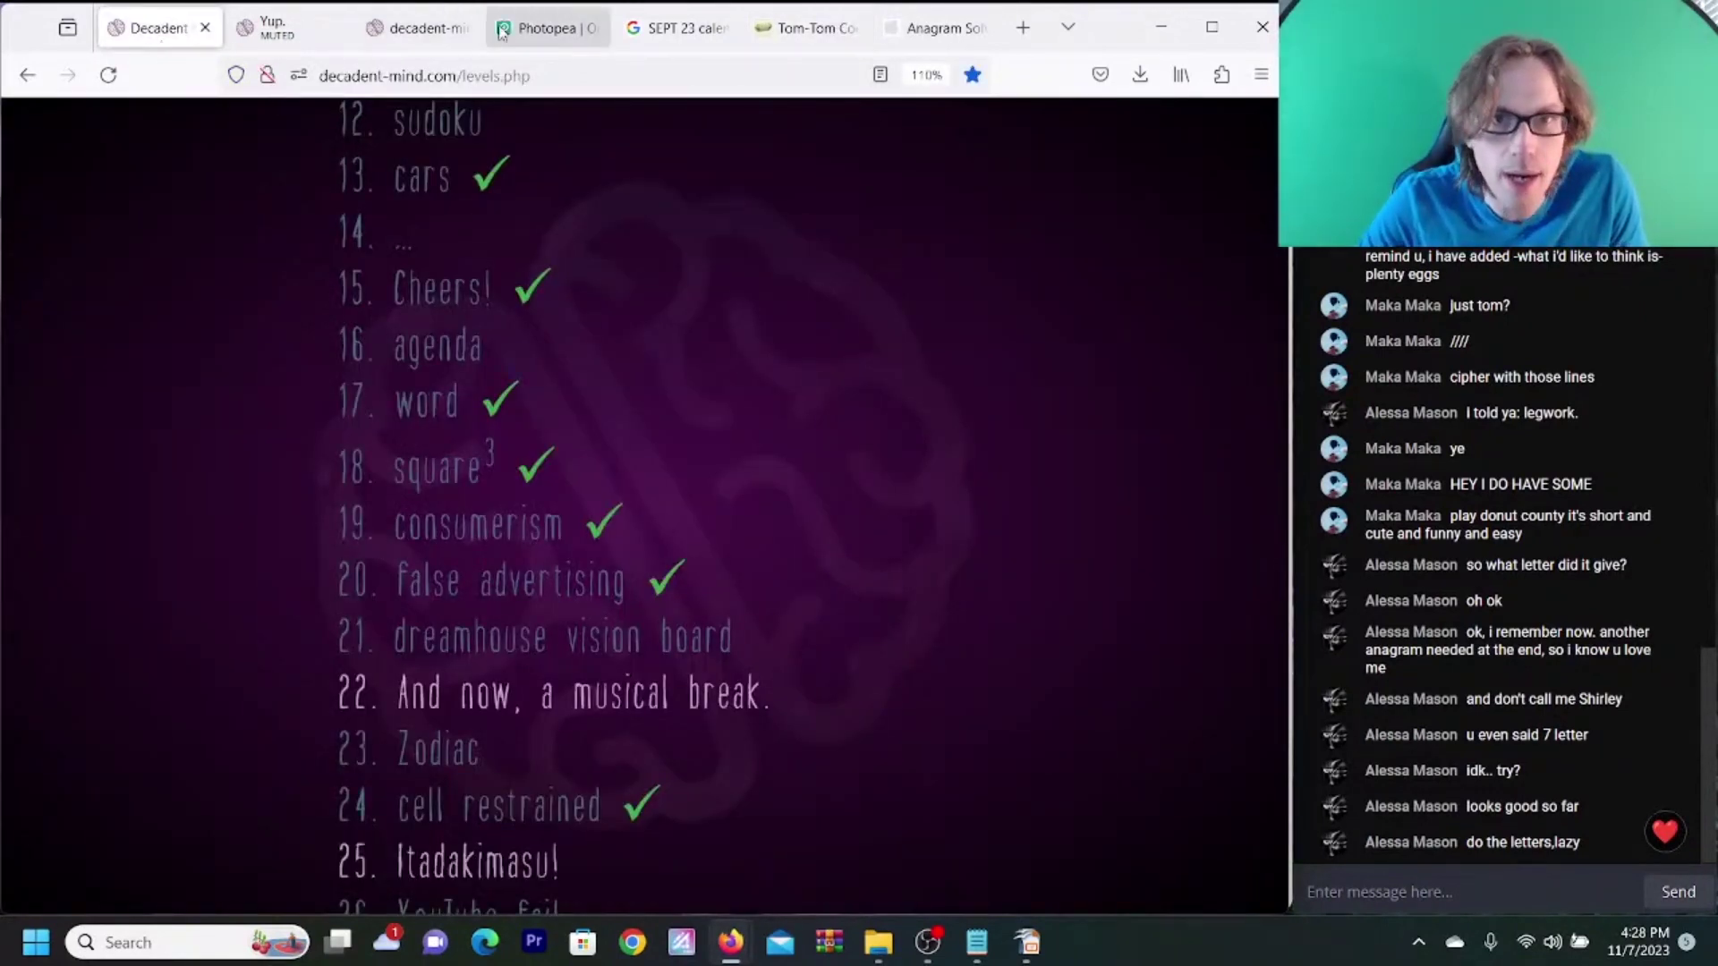
click(420, 28)
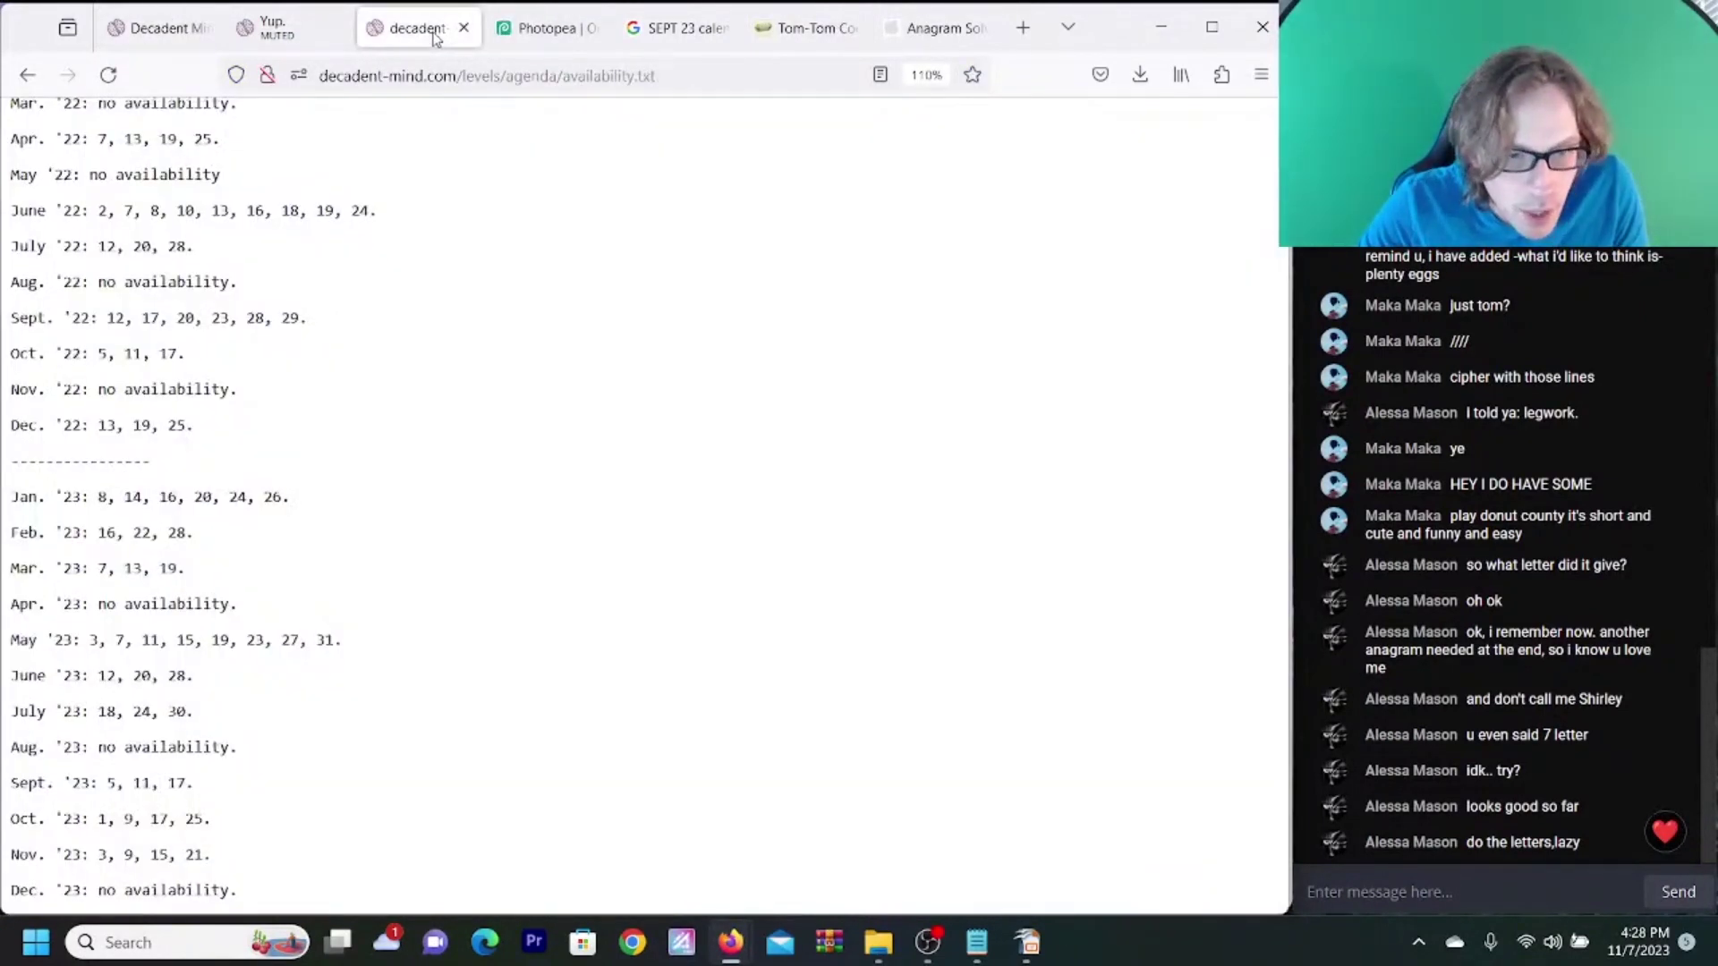
- Search images for OCT 23 calendar and open the October 2023 calendar from Type Calendar
click(801, 29)
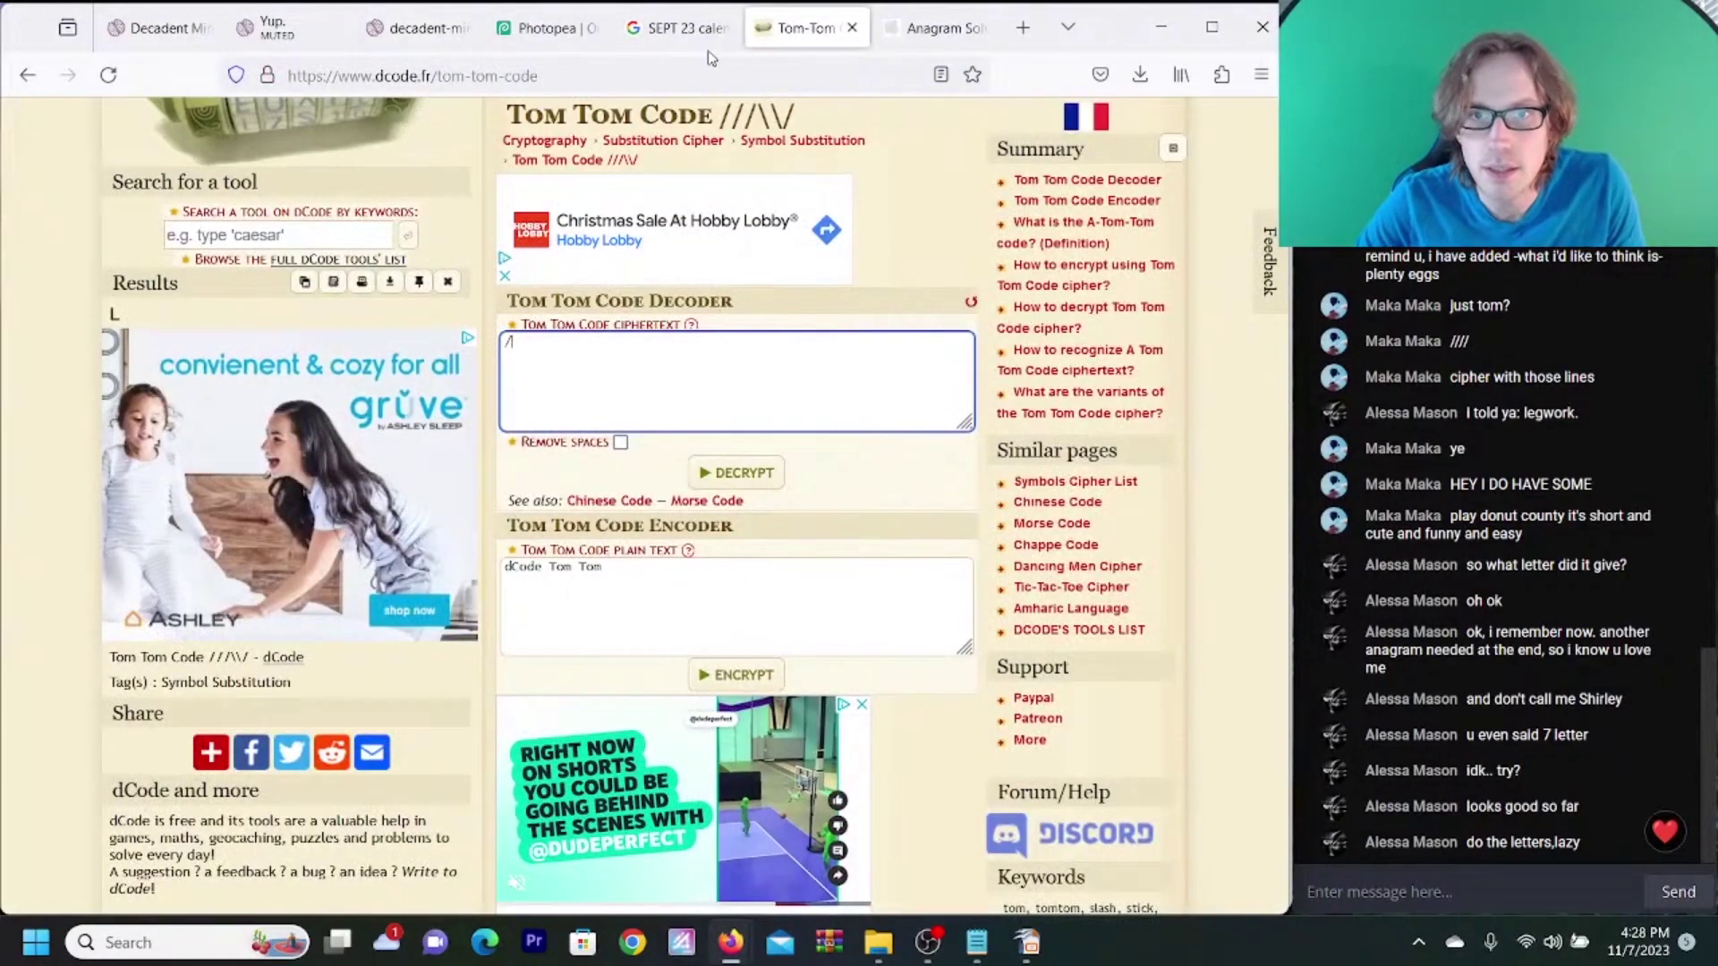
click(680, 29)
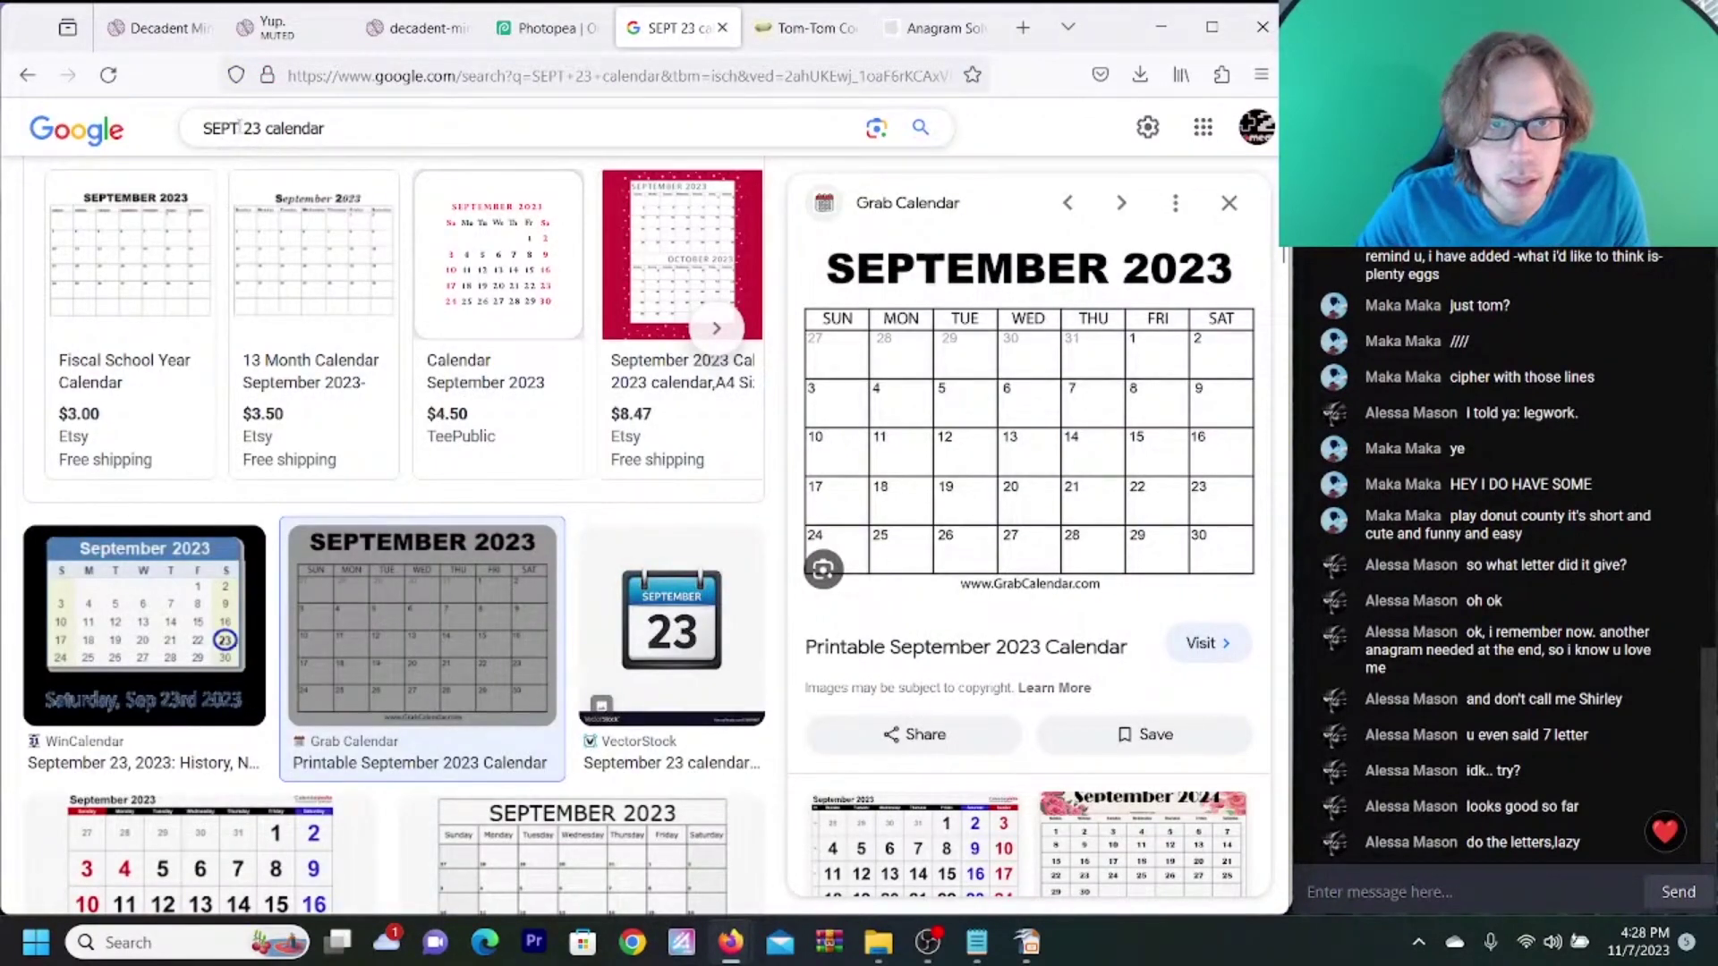
drag(227, 128, 239, 128)
text(OCT)
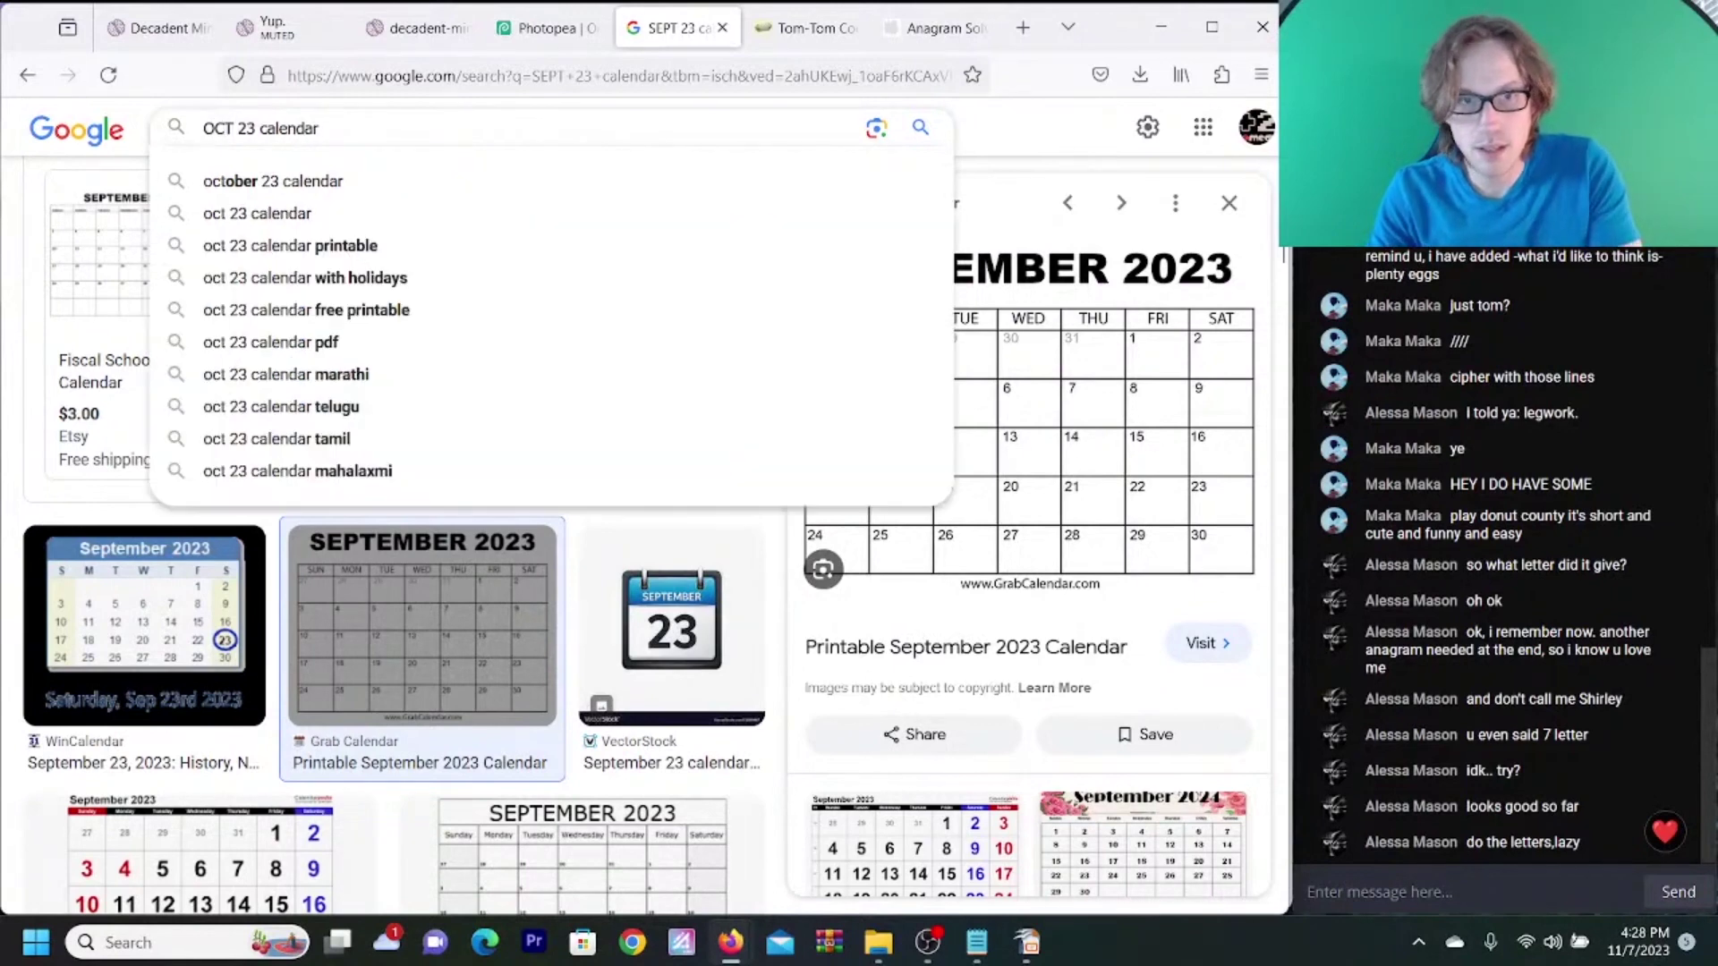
key(Return)
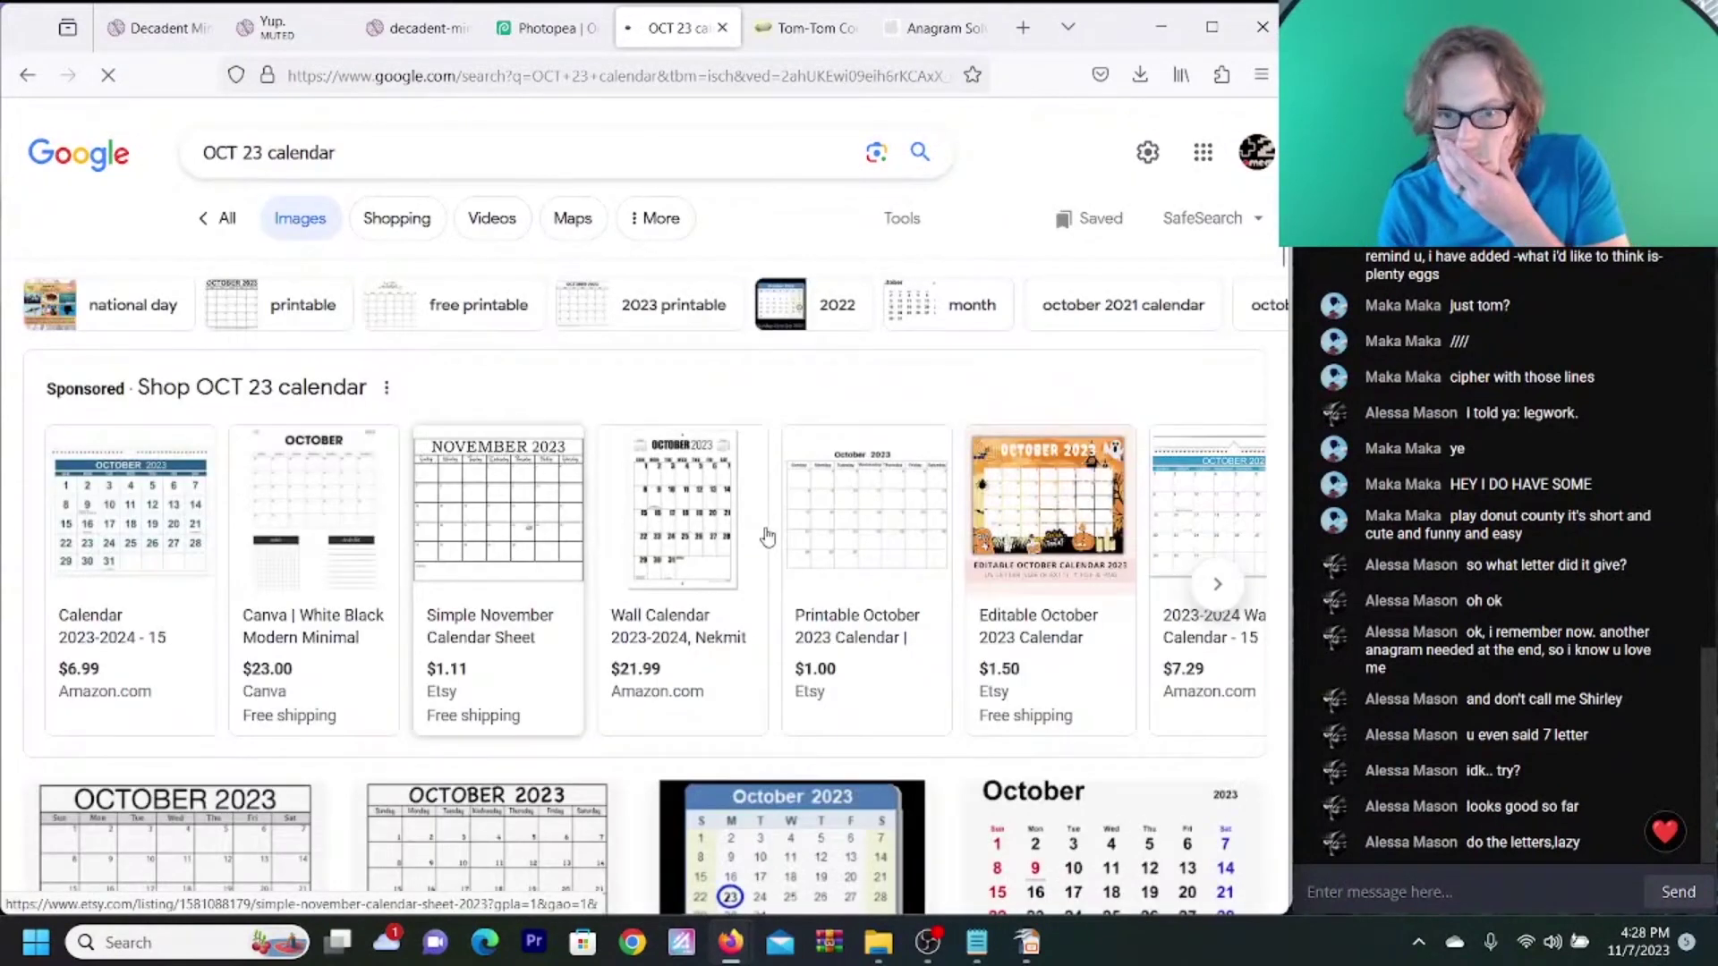
click(240, 868)
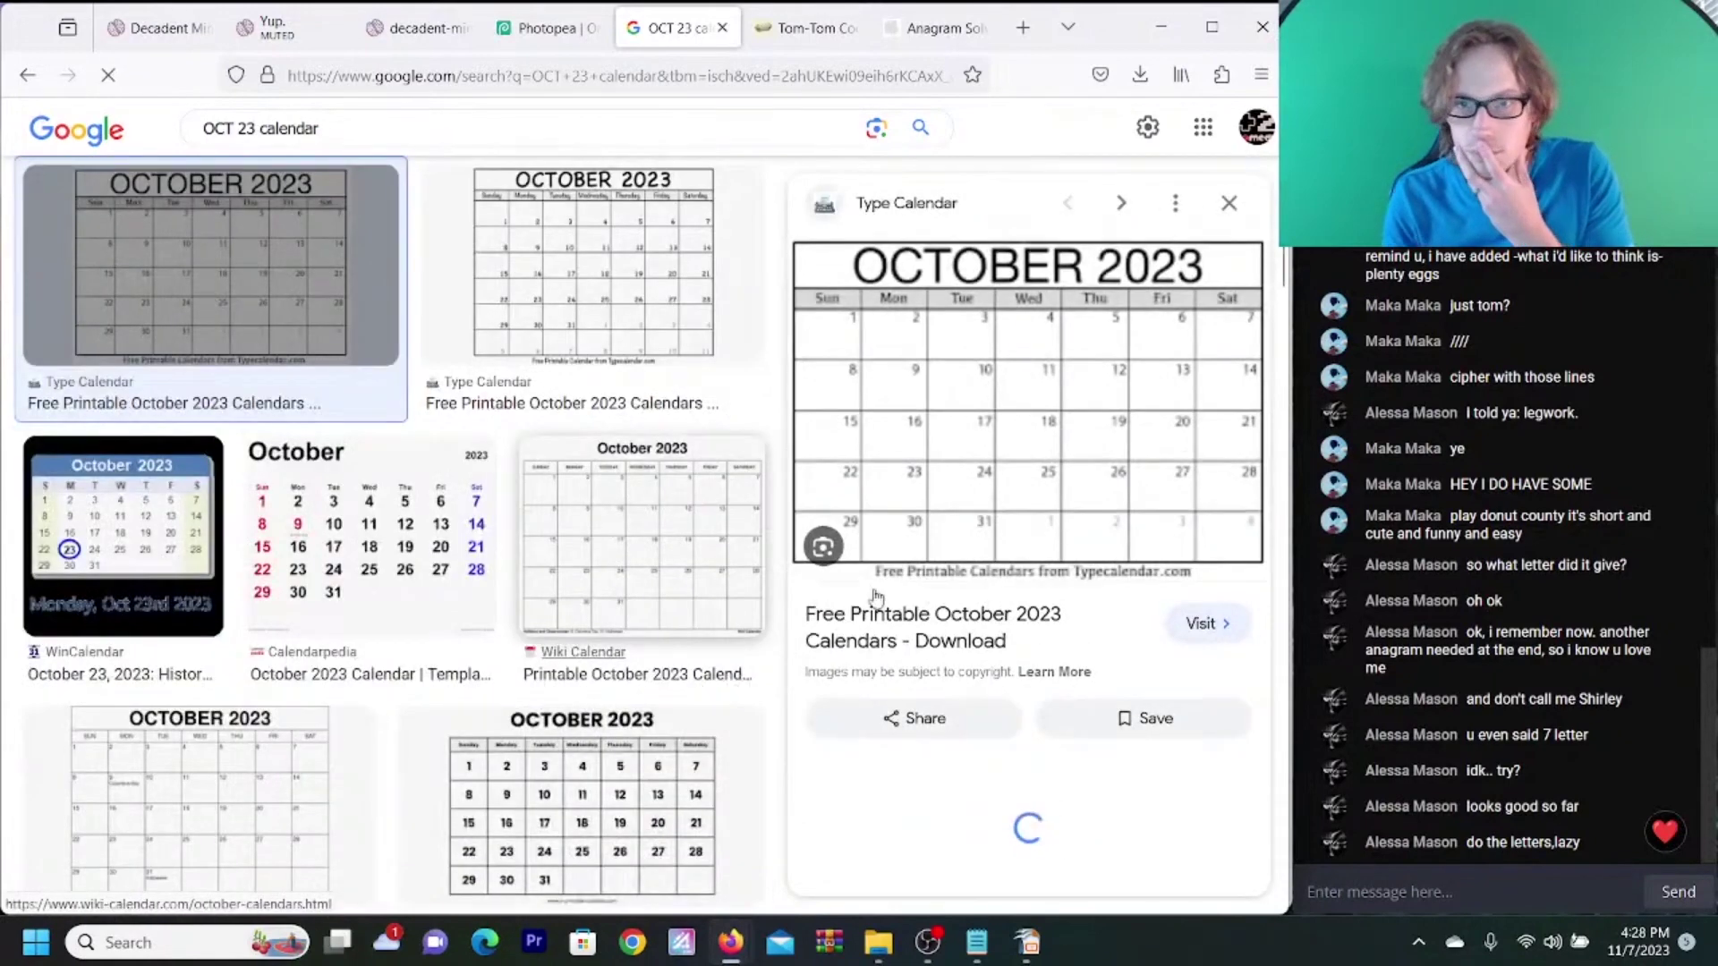
scroll(929, 378, up, 4)
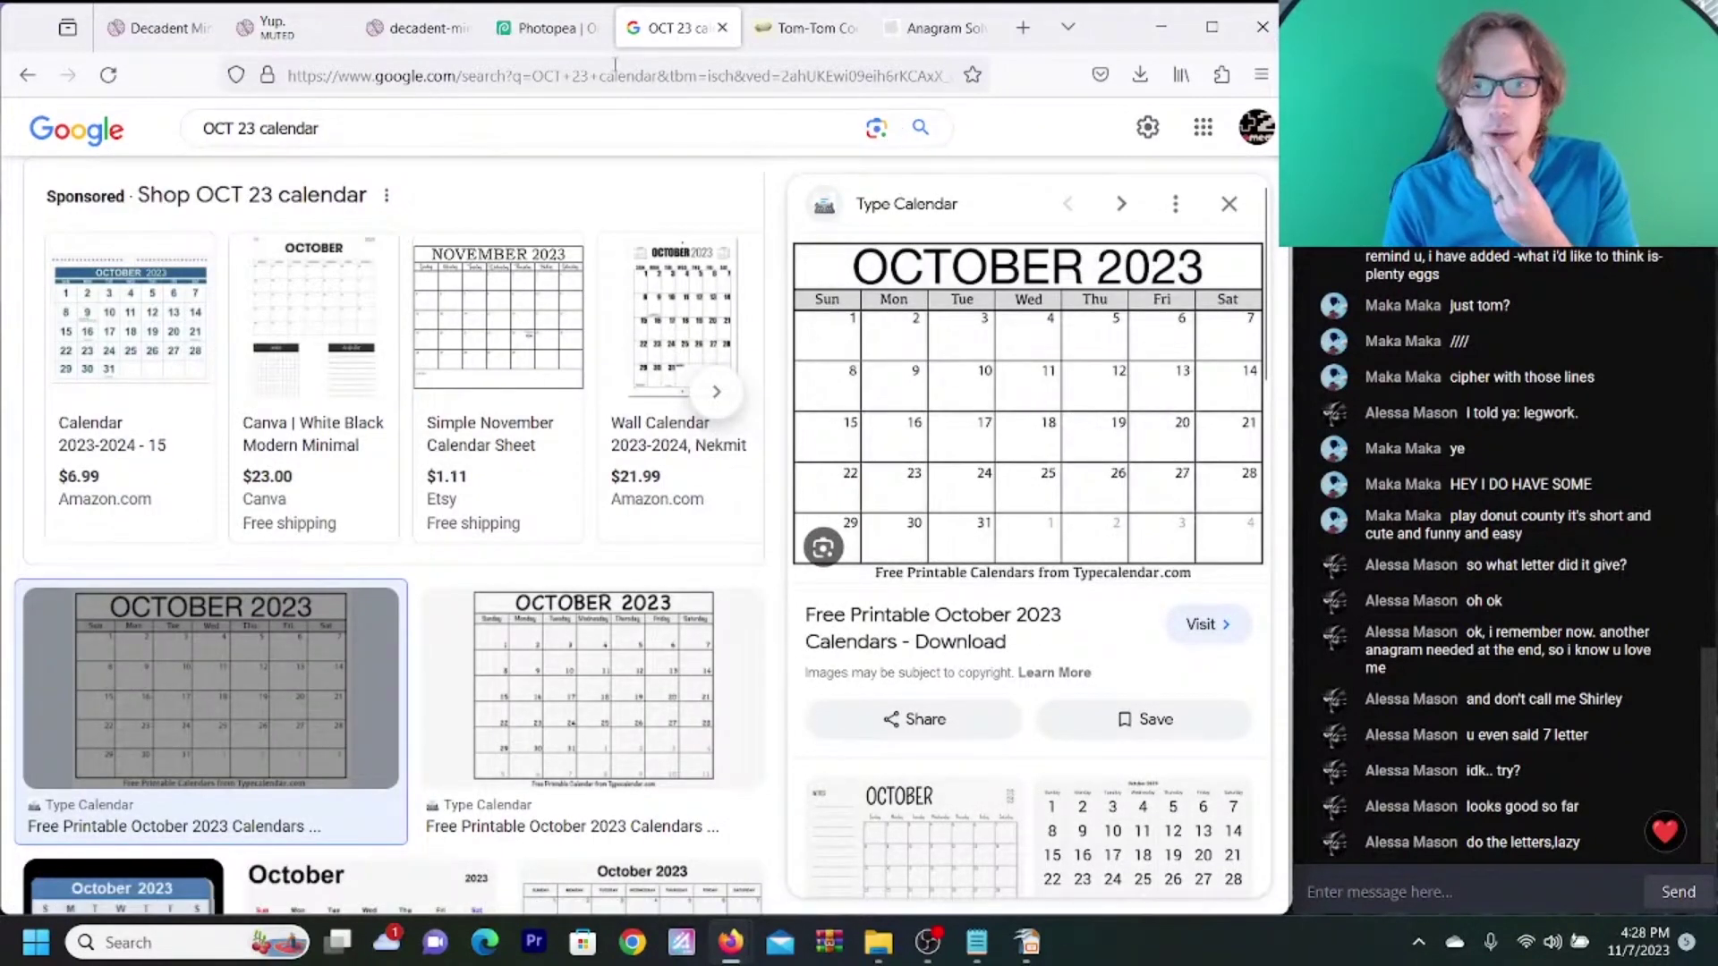
- Check the Oct. '23 dates in the availability list and extend the Tom Tom Code ciphertext to //
click(475, 43)
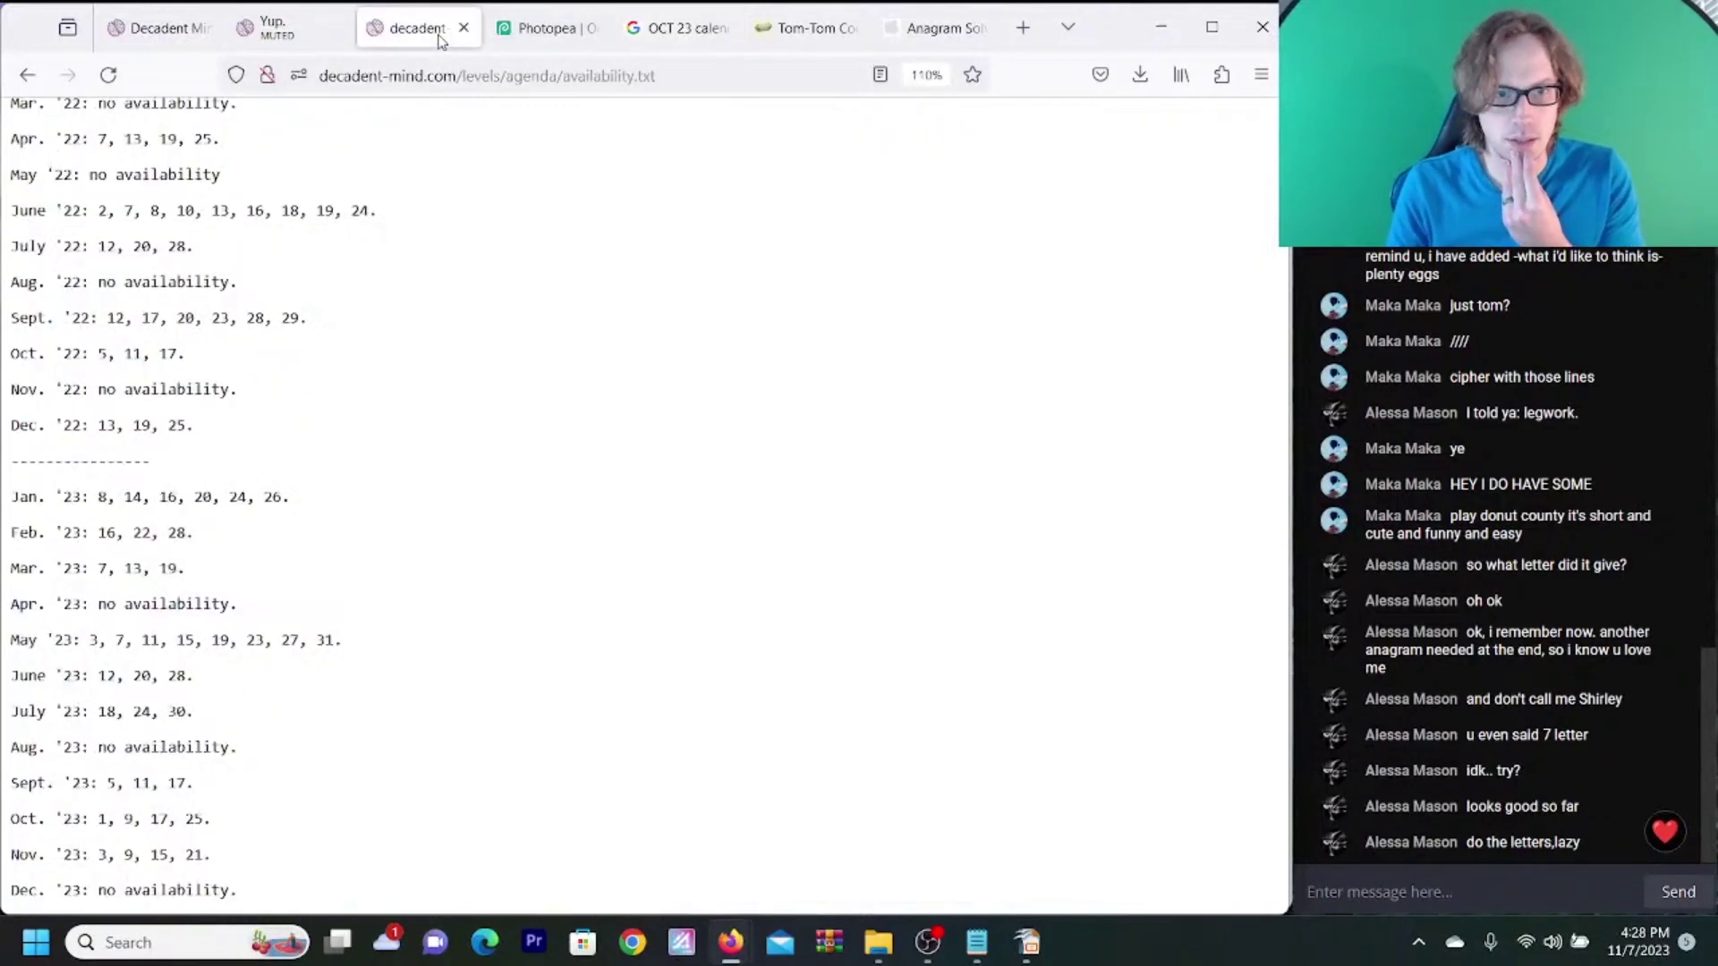
click(805, 28)
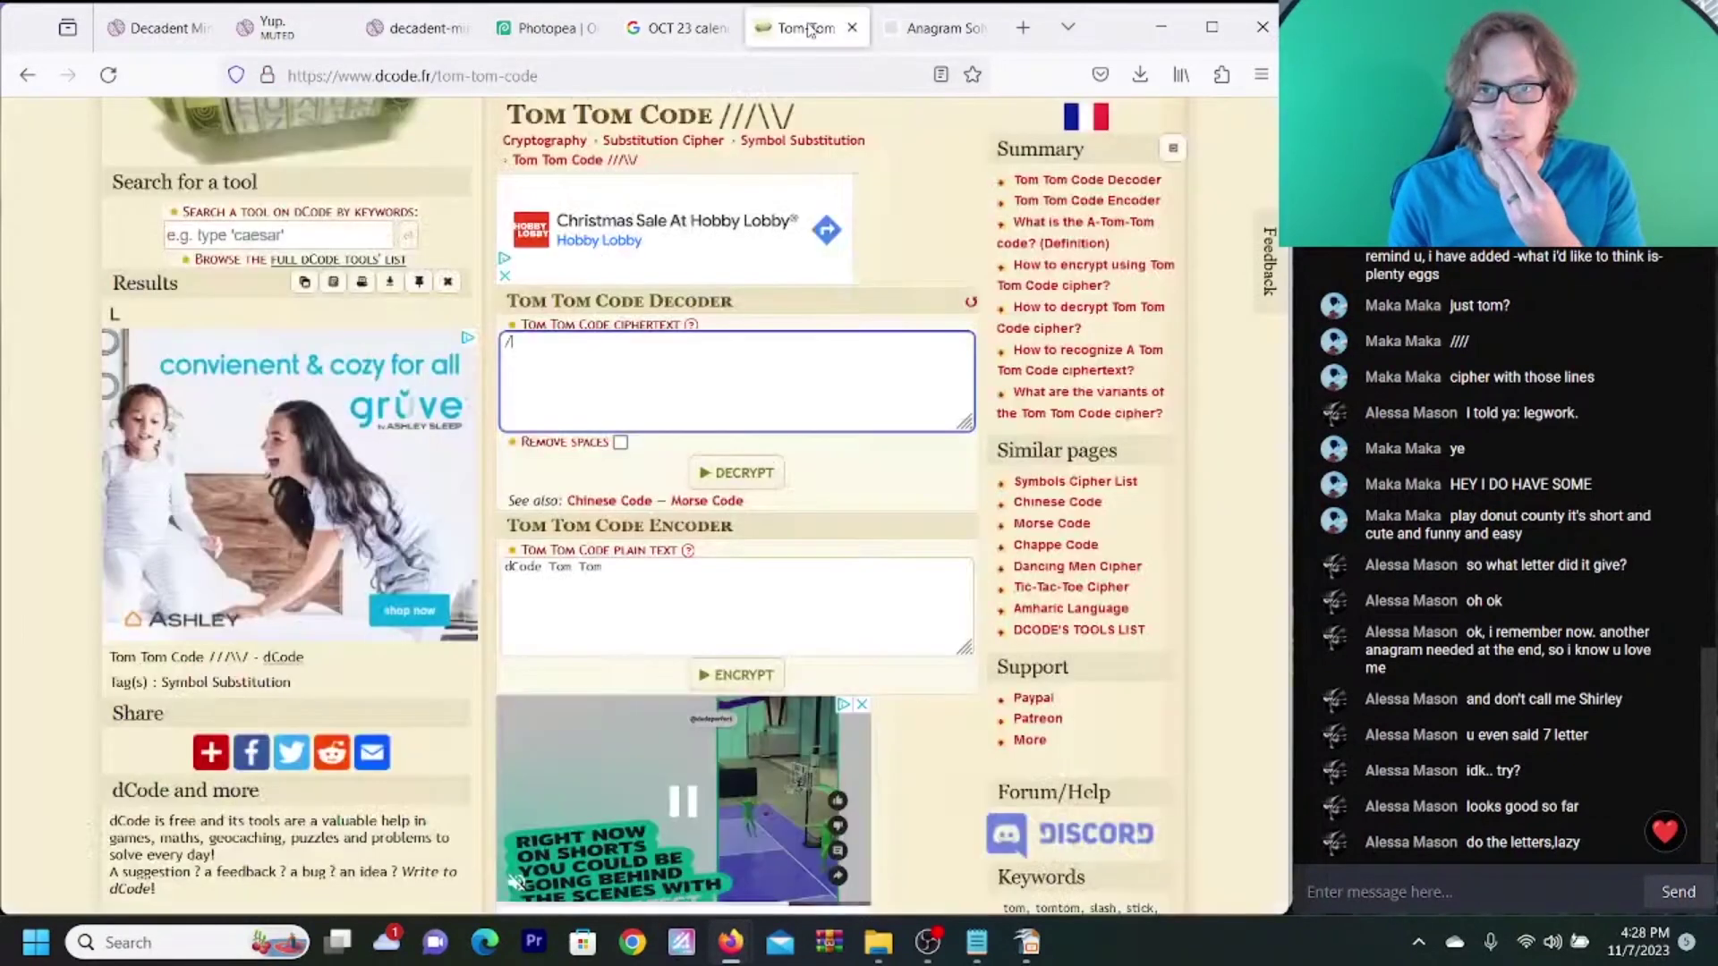
text(/)
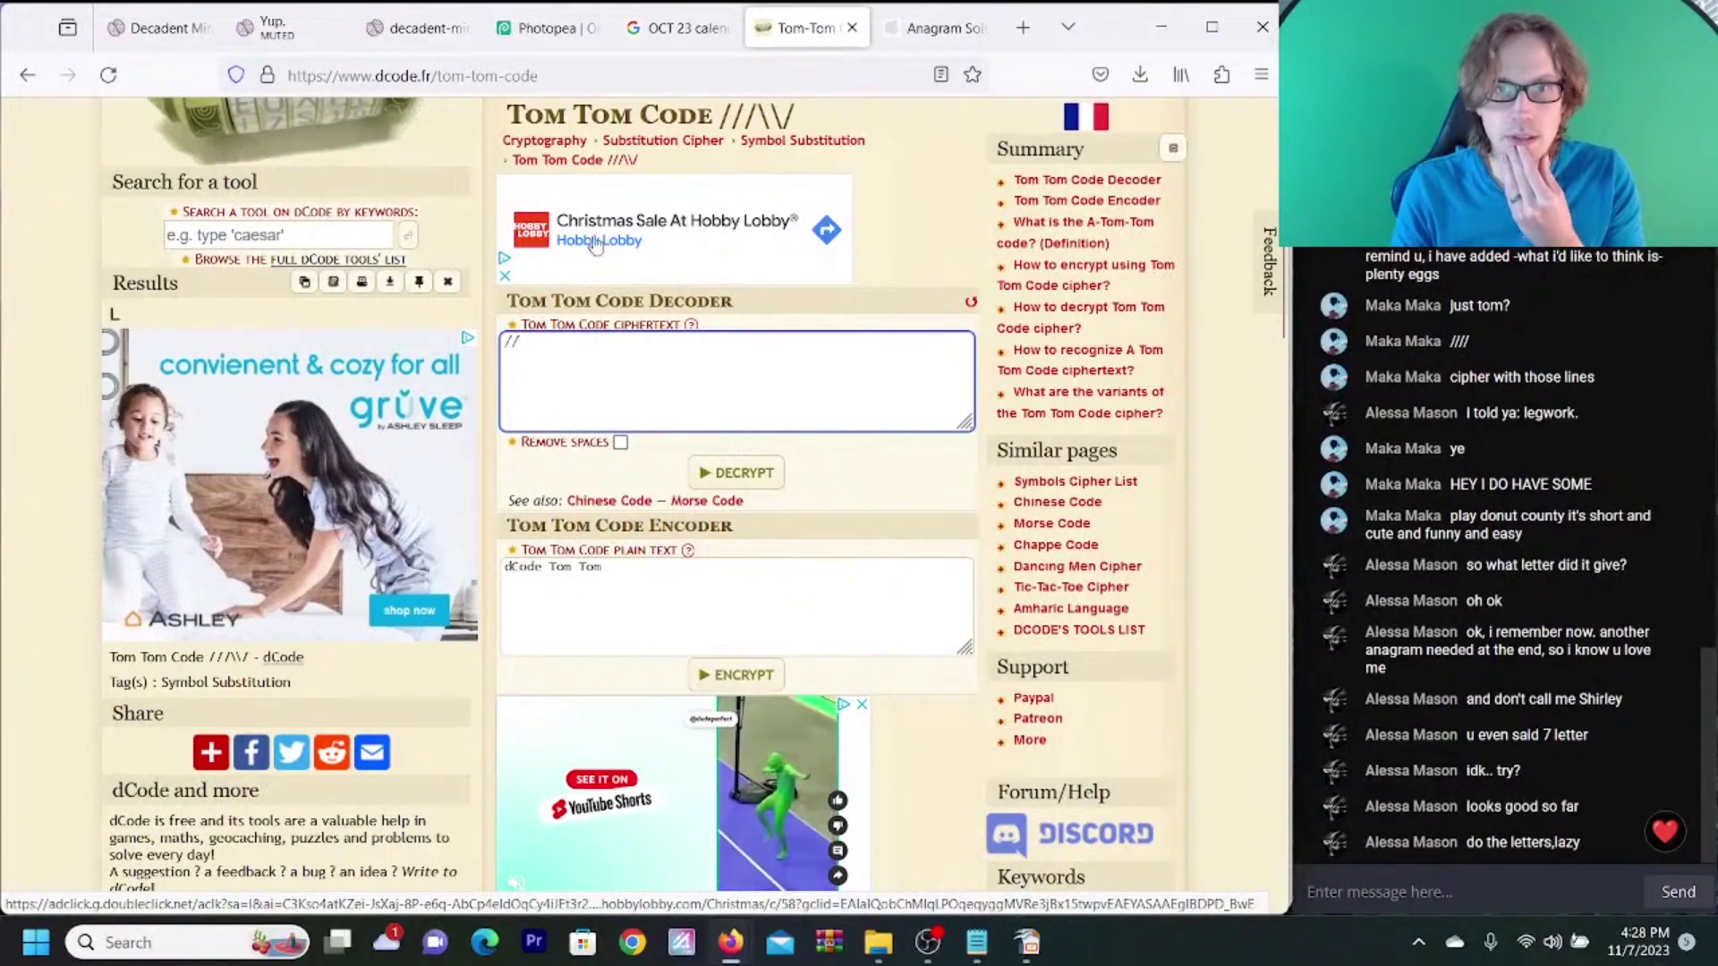
- Recheck the cipher hint page and the availability dates, and compare them with the October 2023 calendar
click(309, 38)
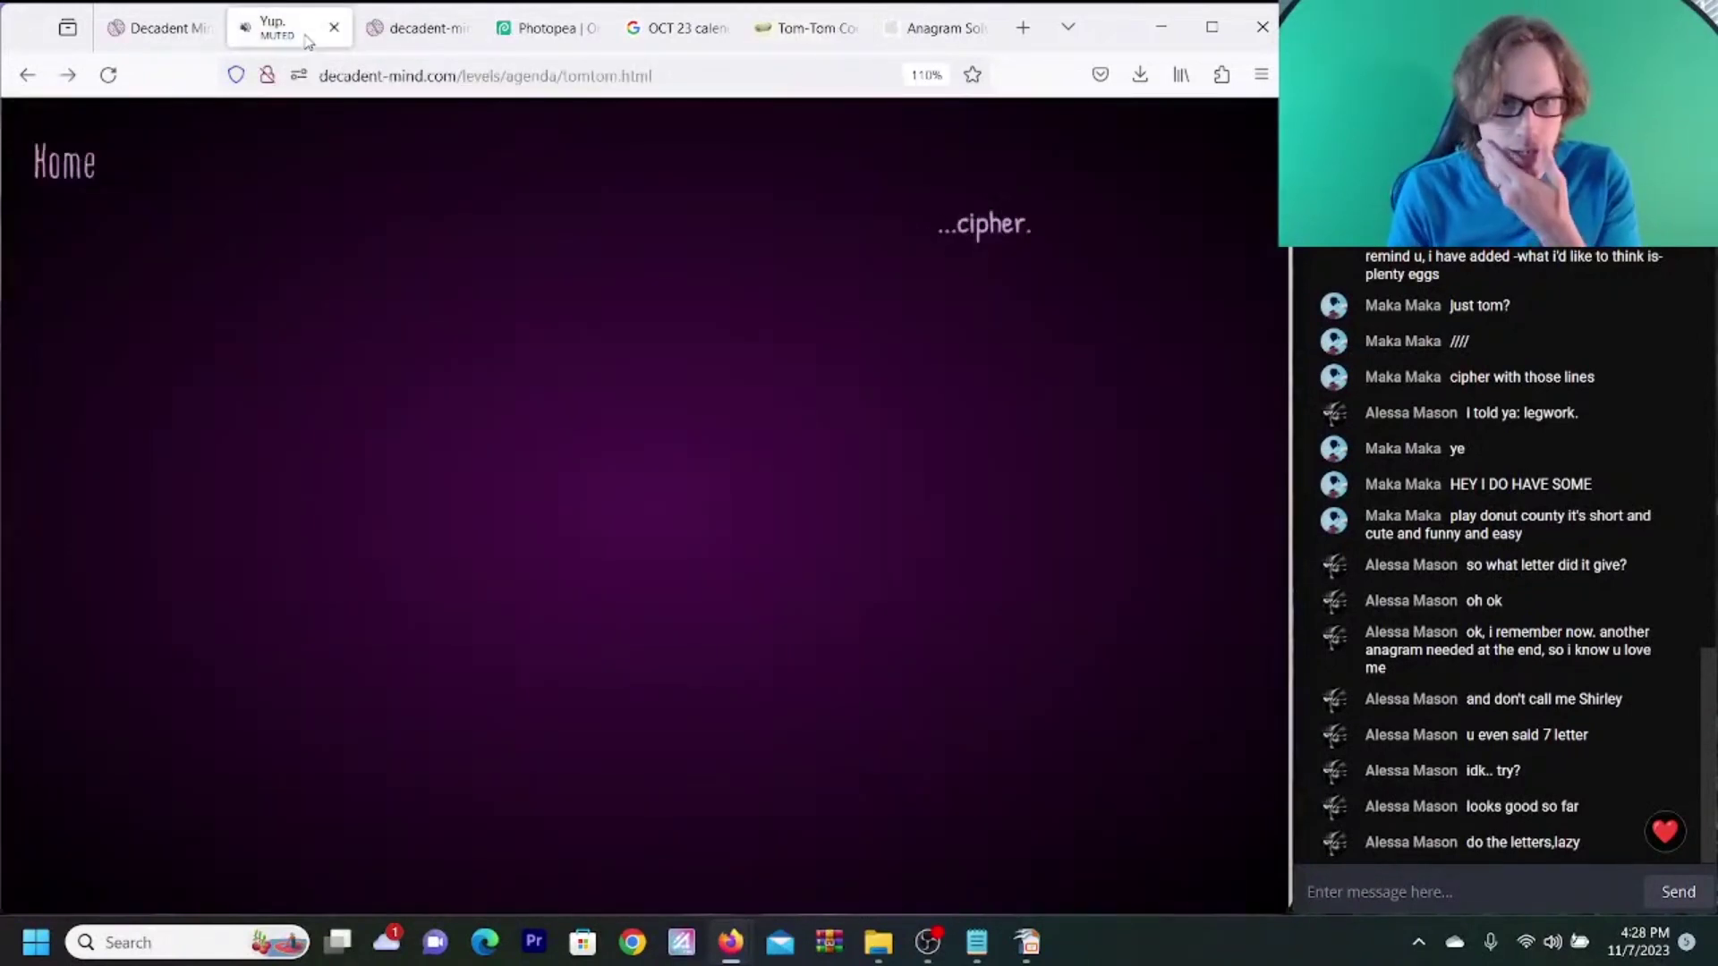
click(399, 34)
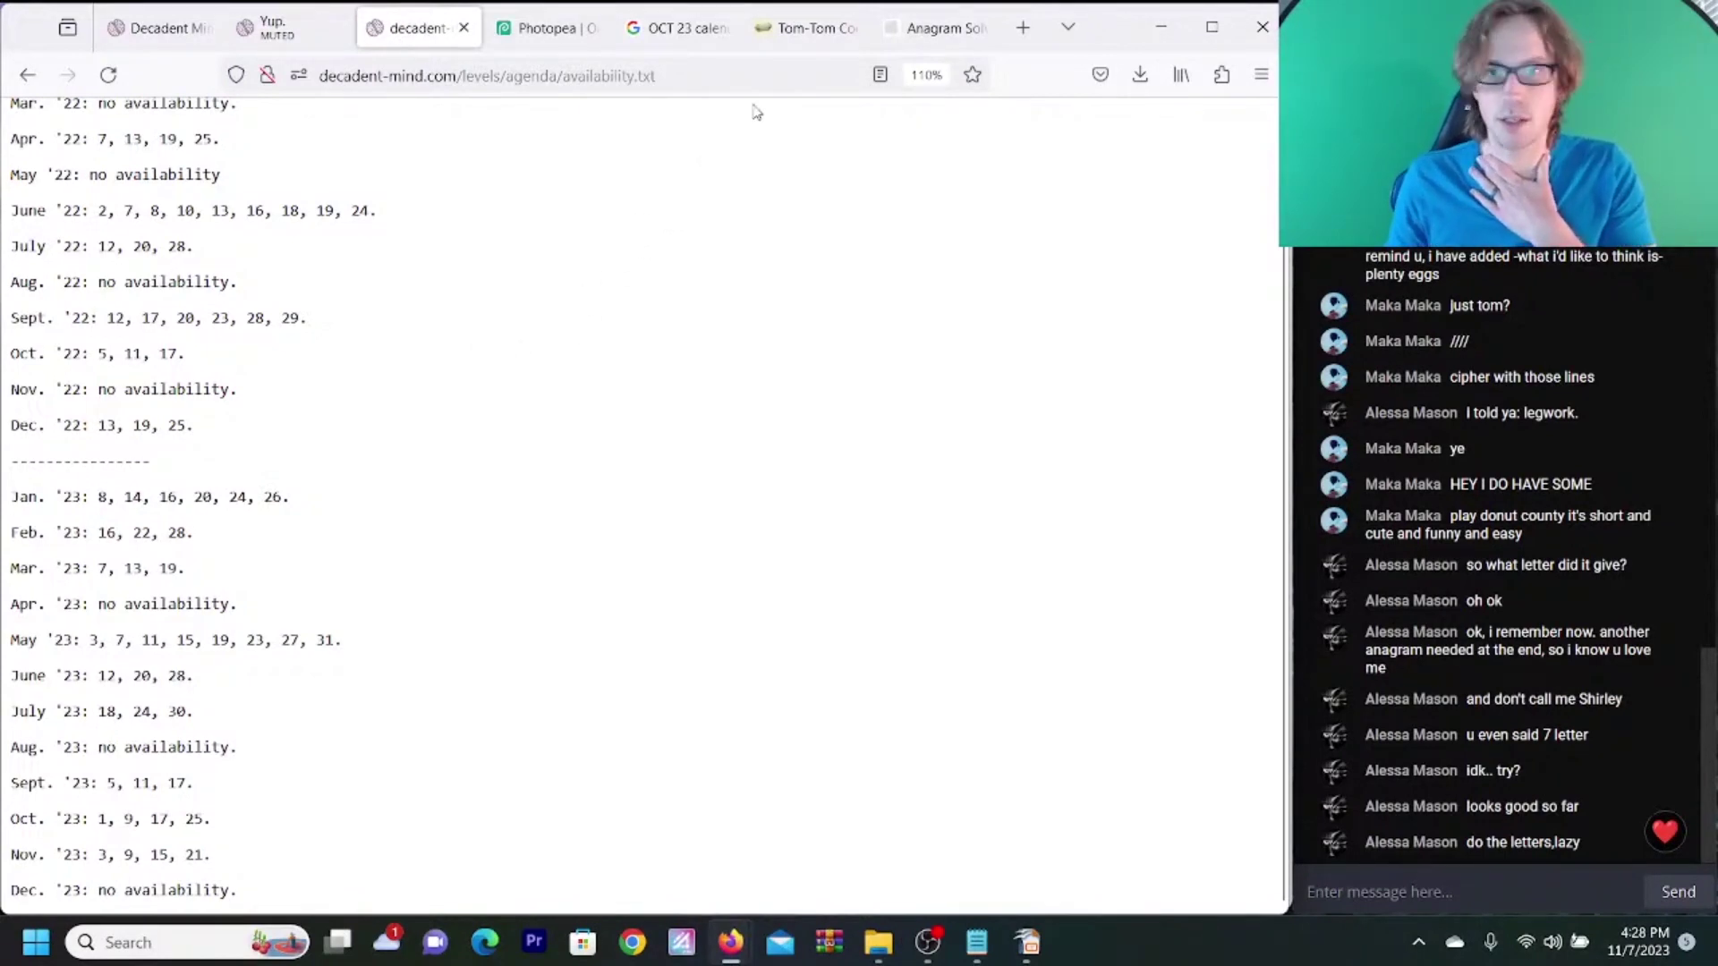
click(931, 28)
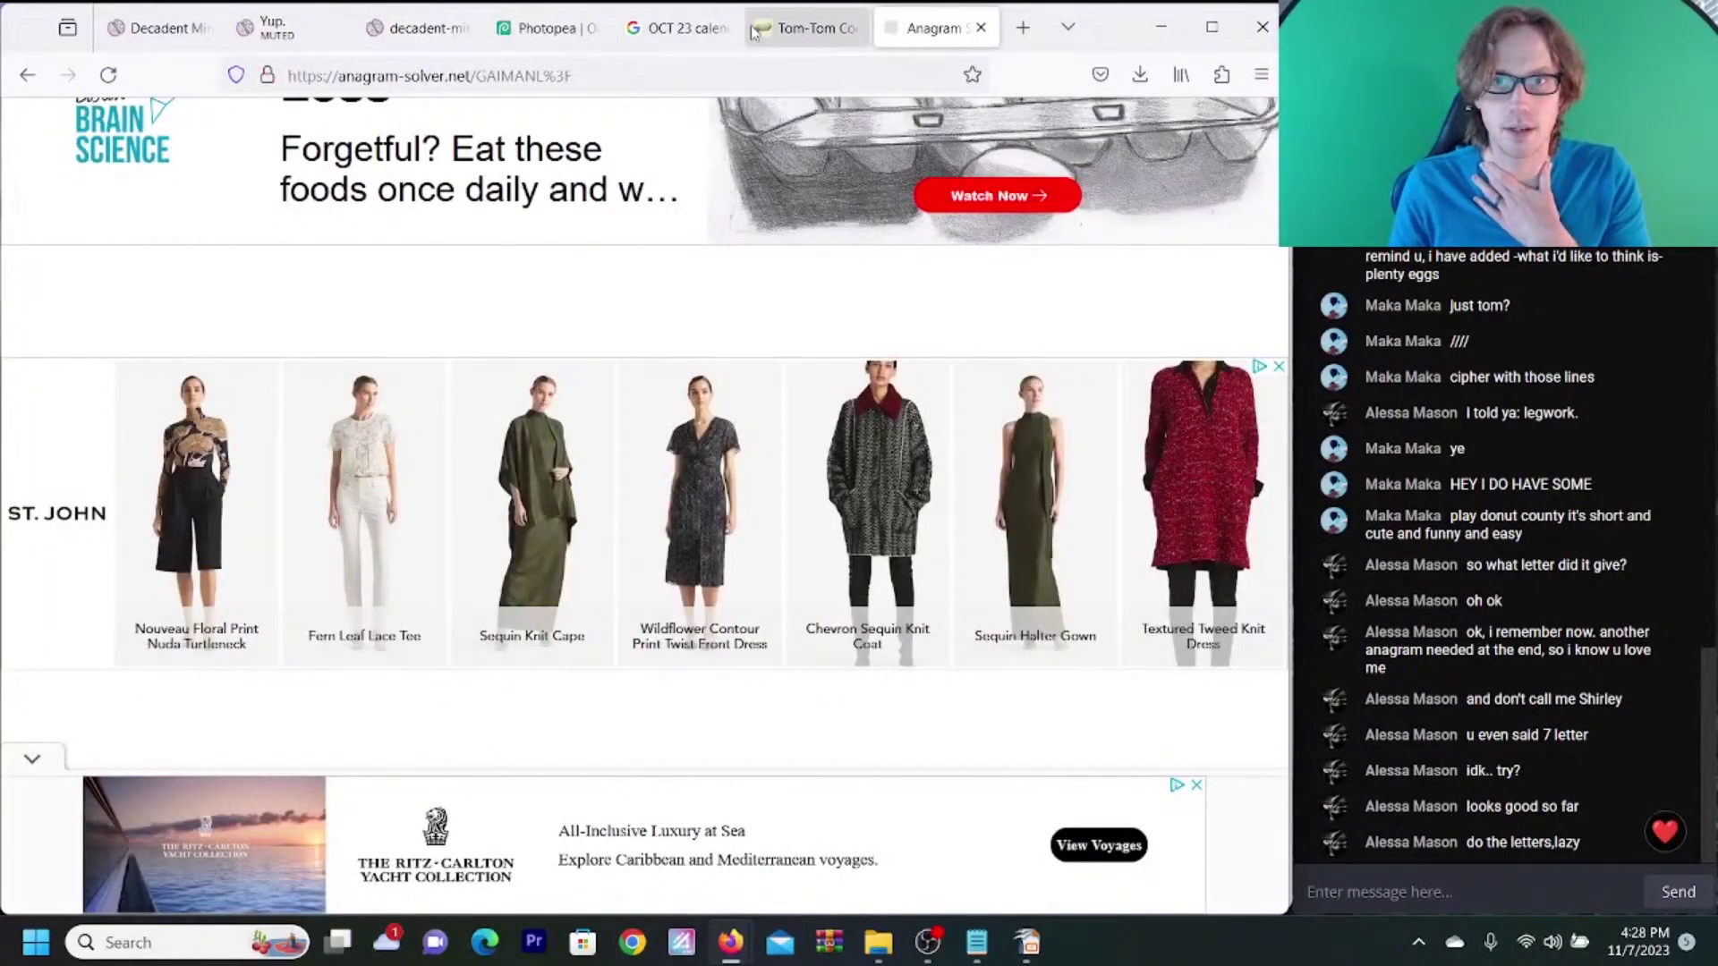
click(754, 34)
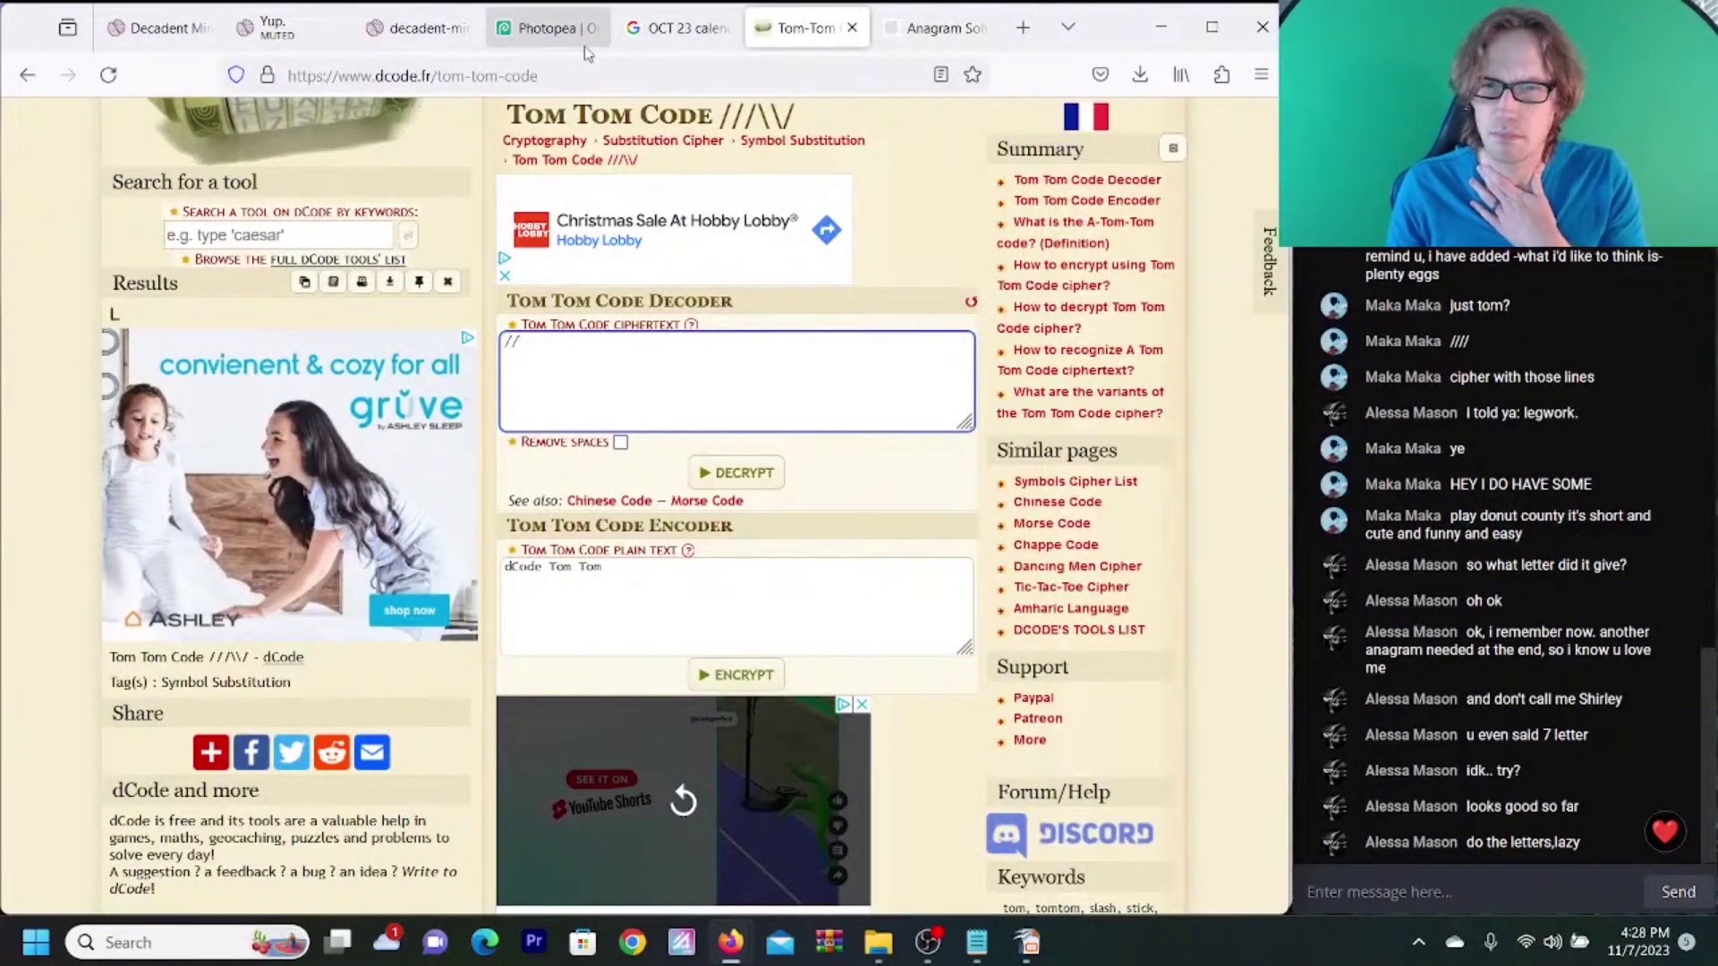
click(631, 34)
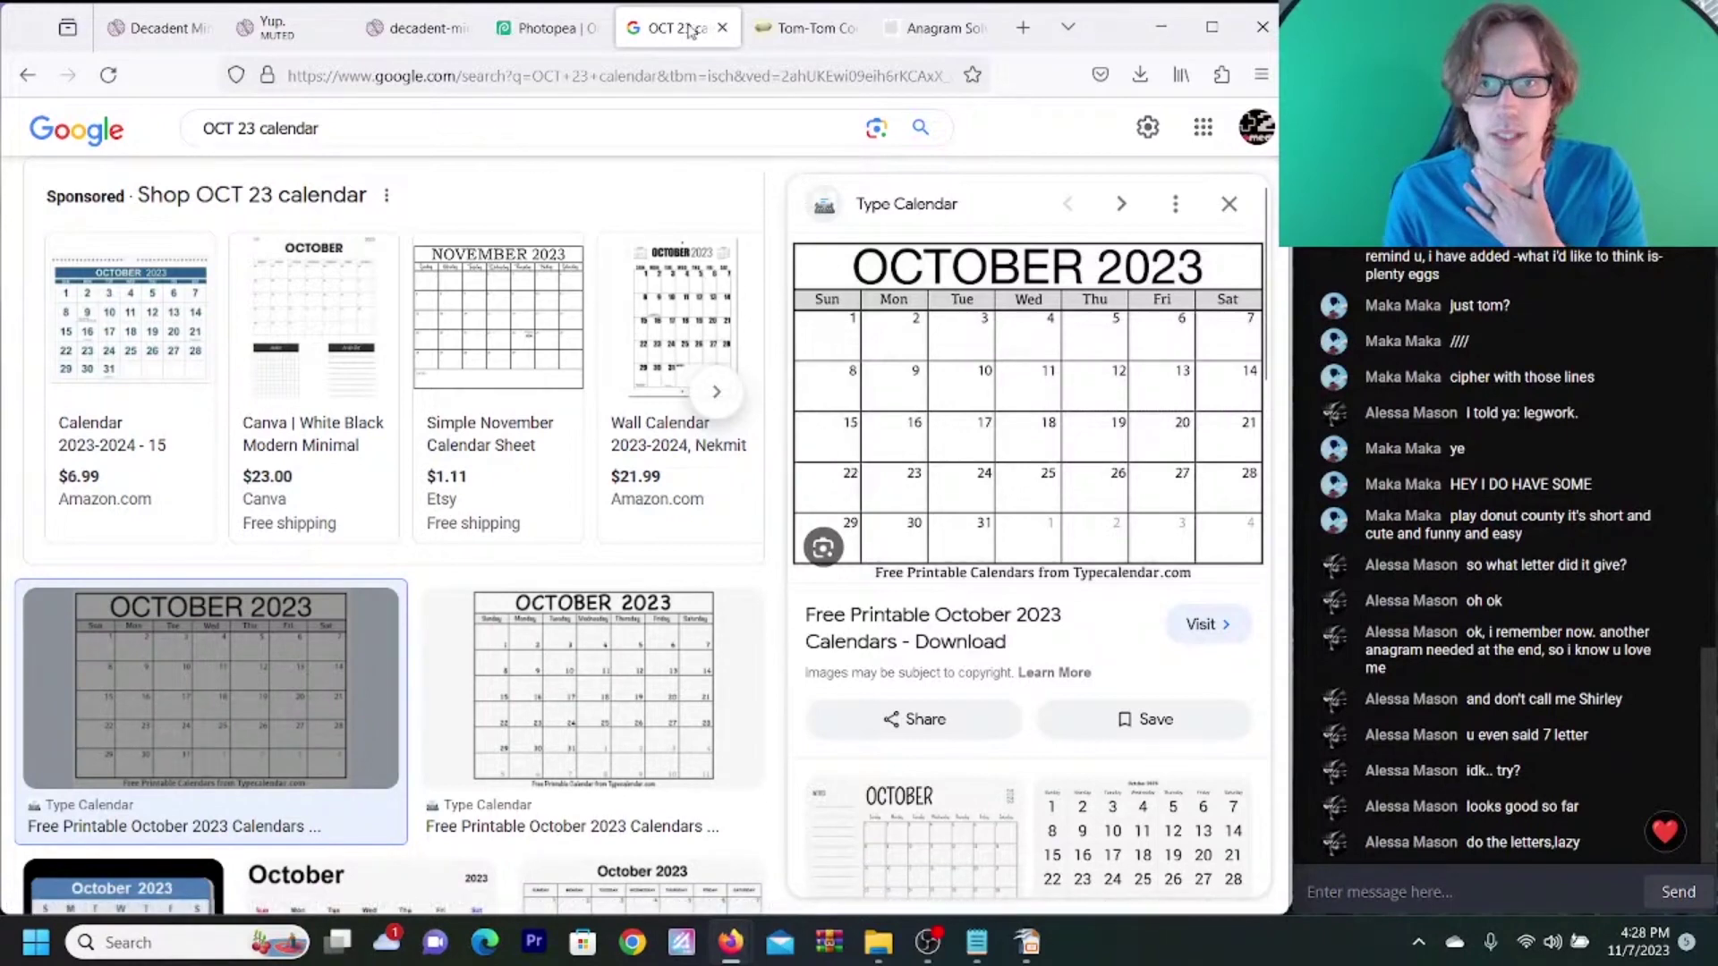
- Decrypt the ciphertext /// in the Tom Tom Code decoder and append the letter C to GAIMANL in the Notepad notes
click(805, 28)
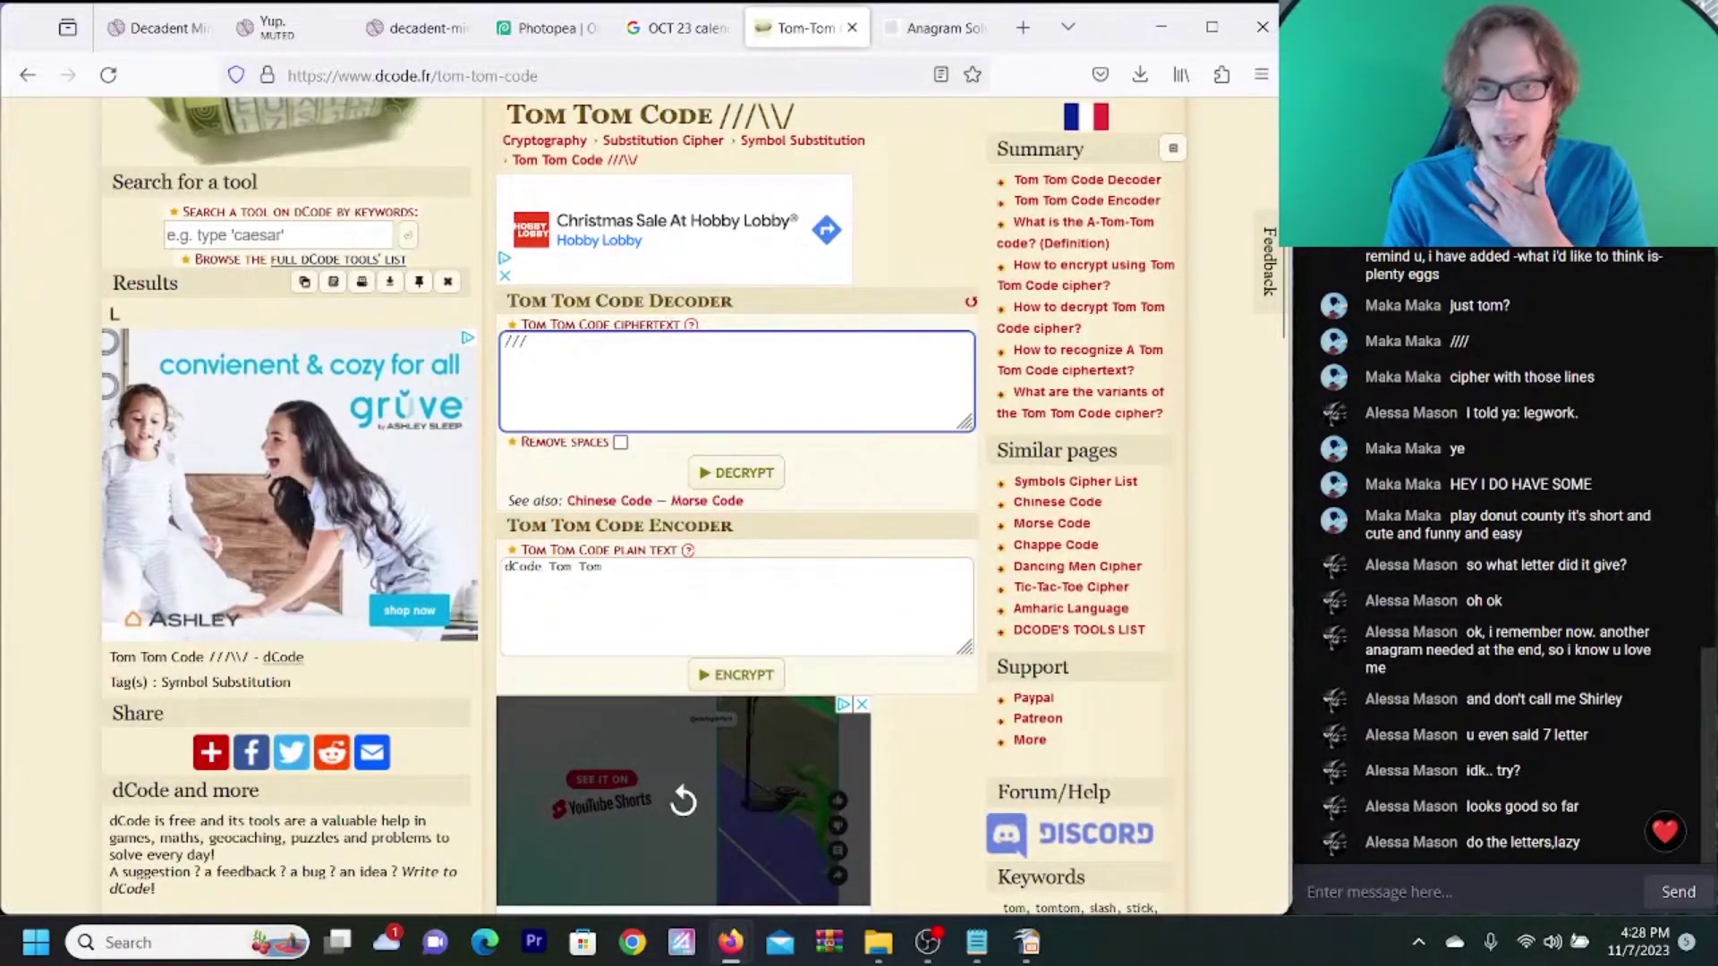
click(727, 480)
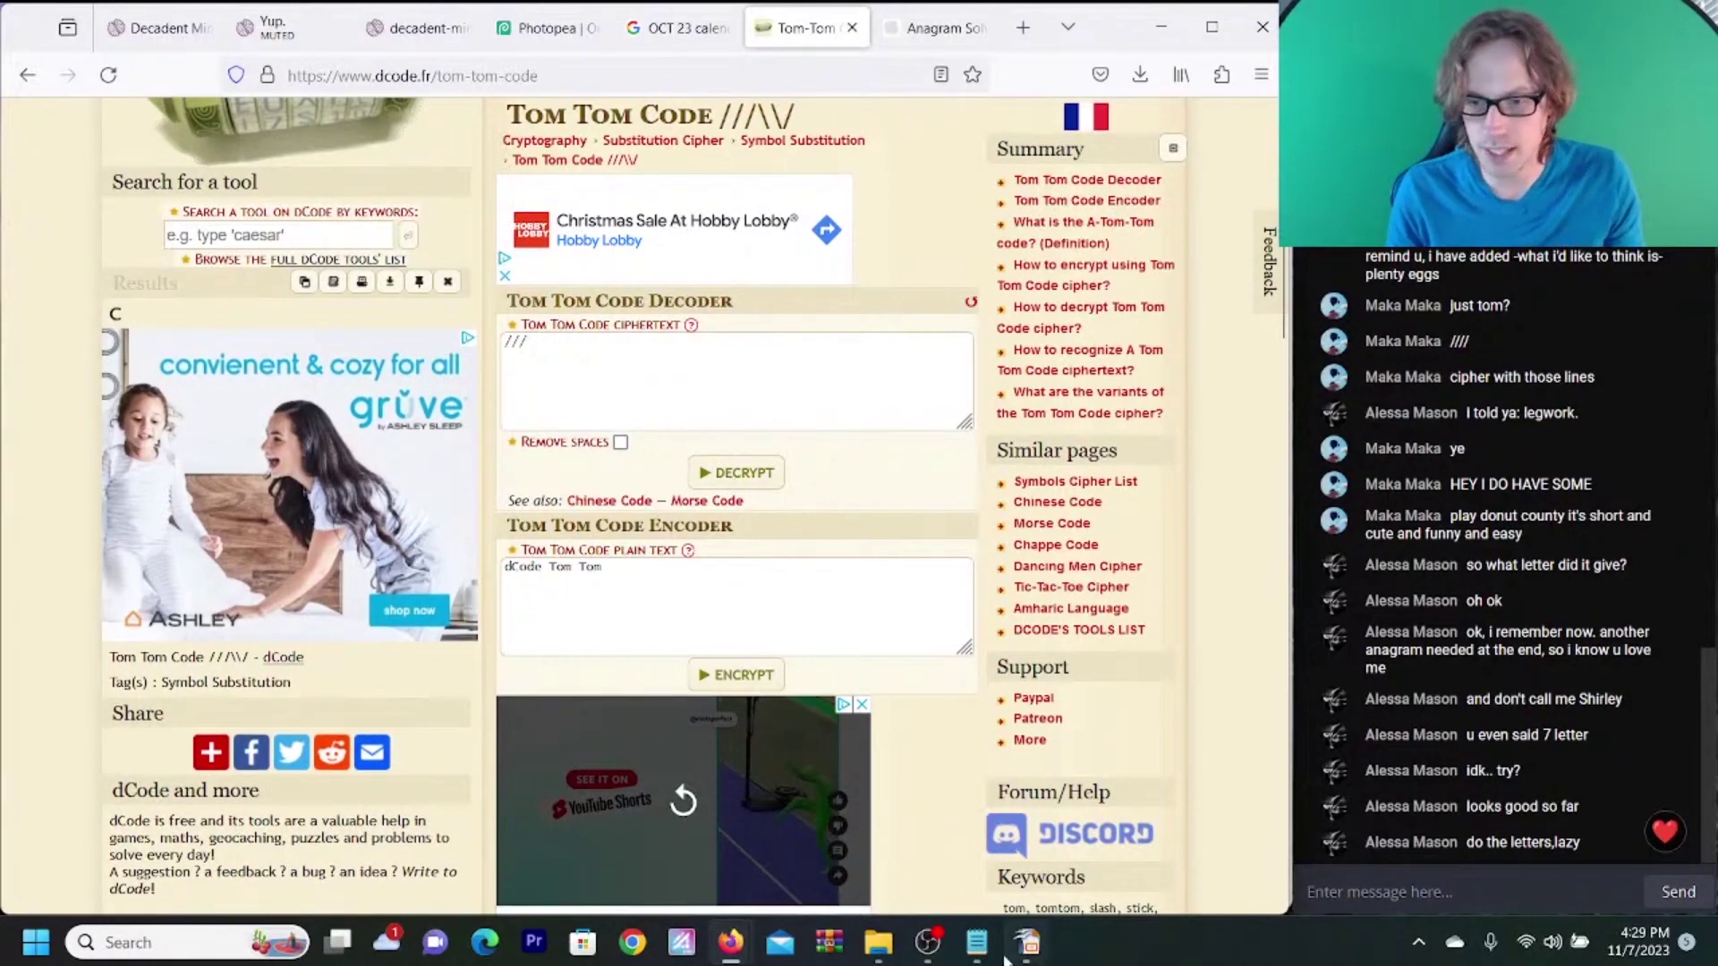
click(978, 945)
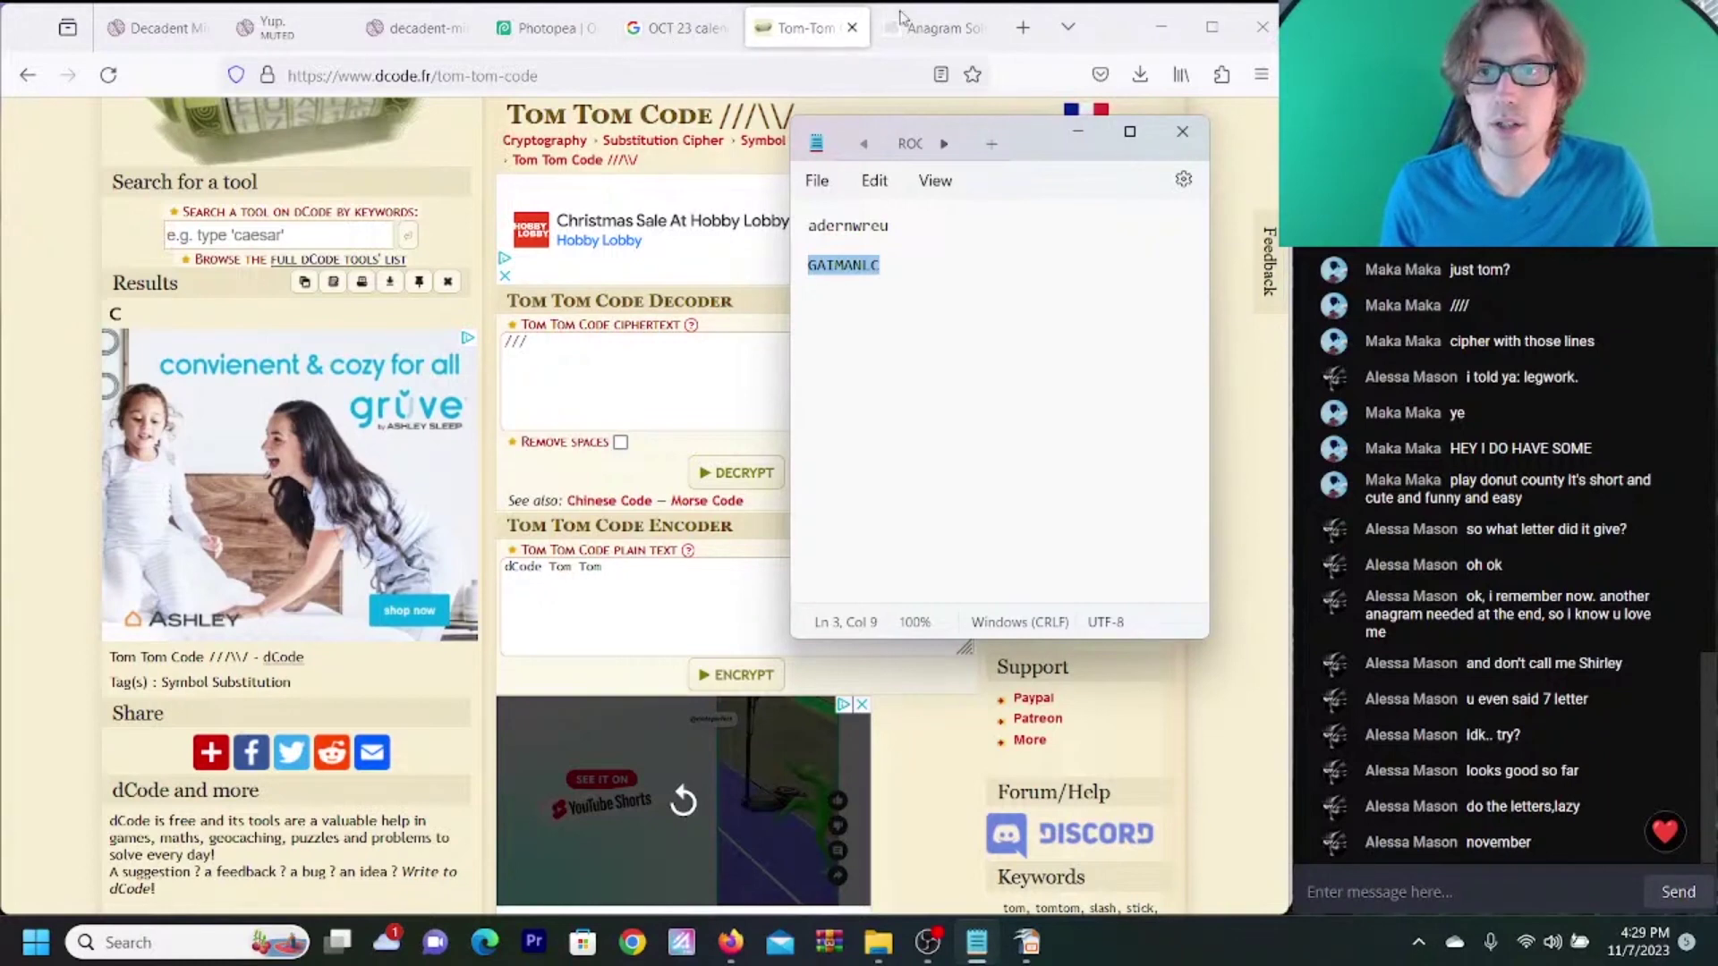
- Reload the anagram solver page and solve the anagram GAIMANLC
click(920, 34)
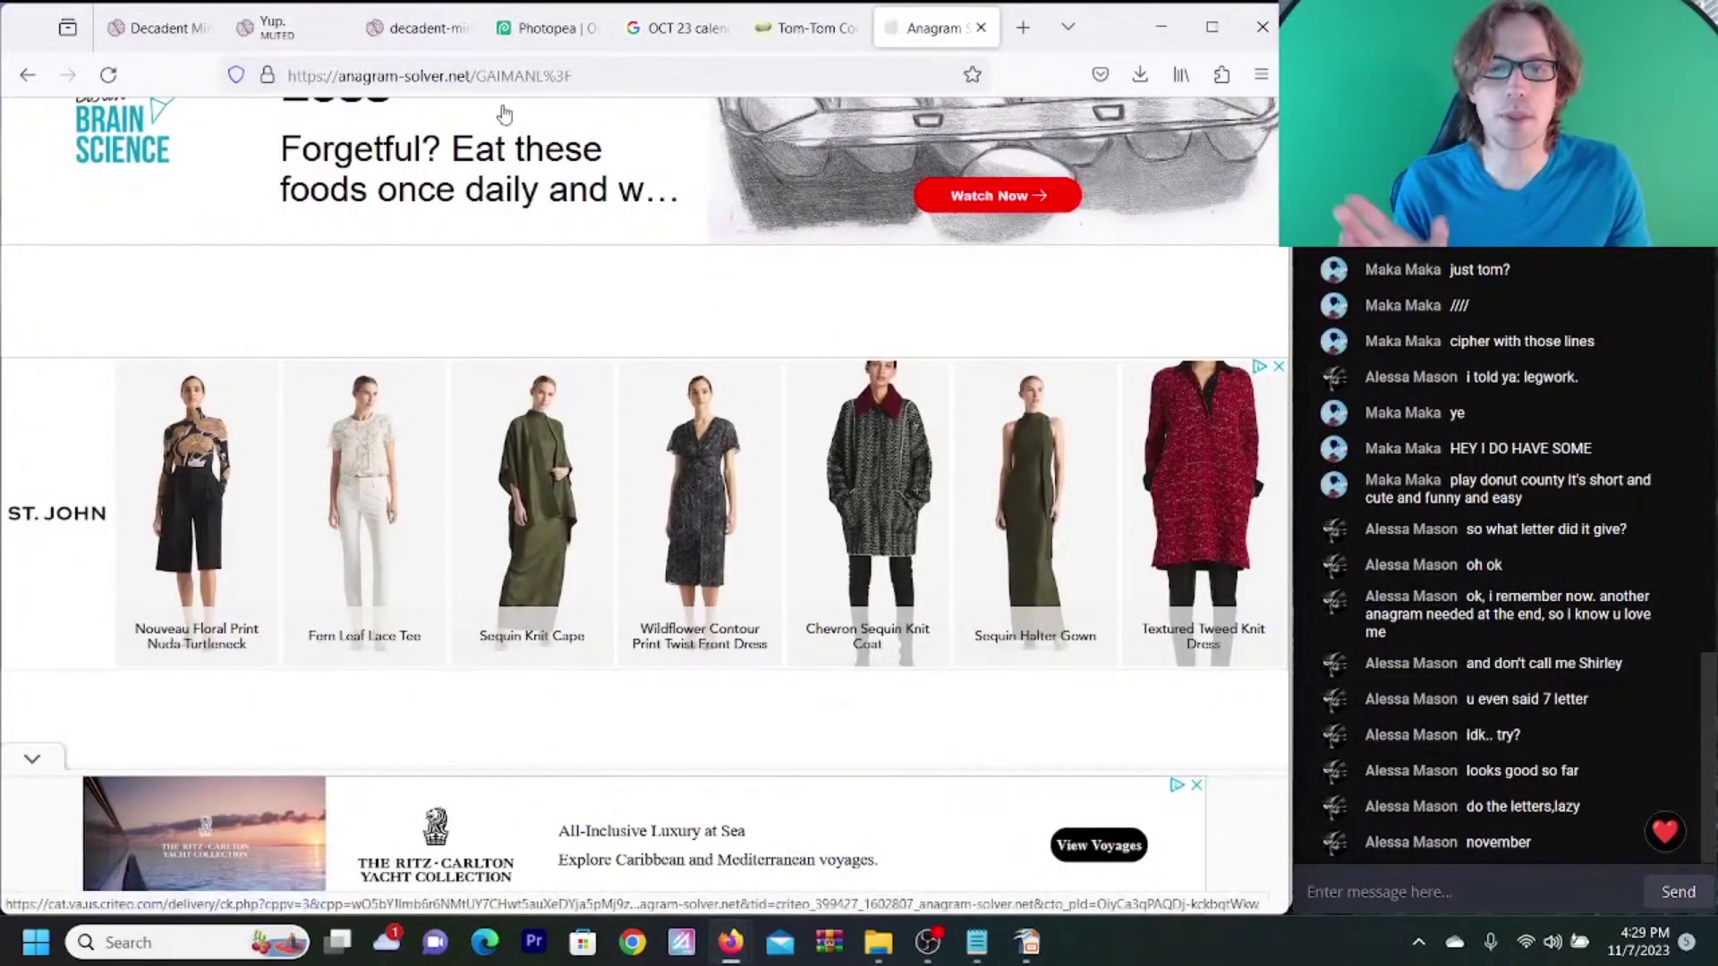
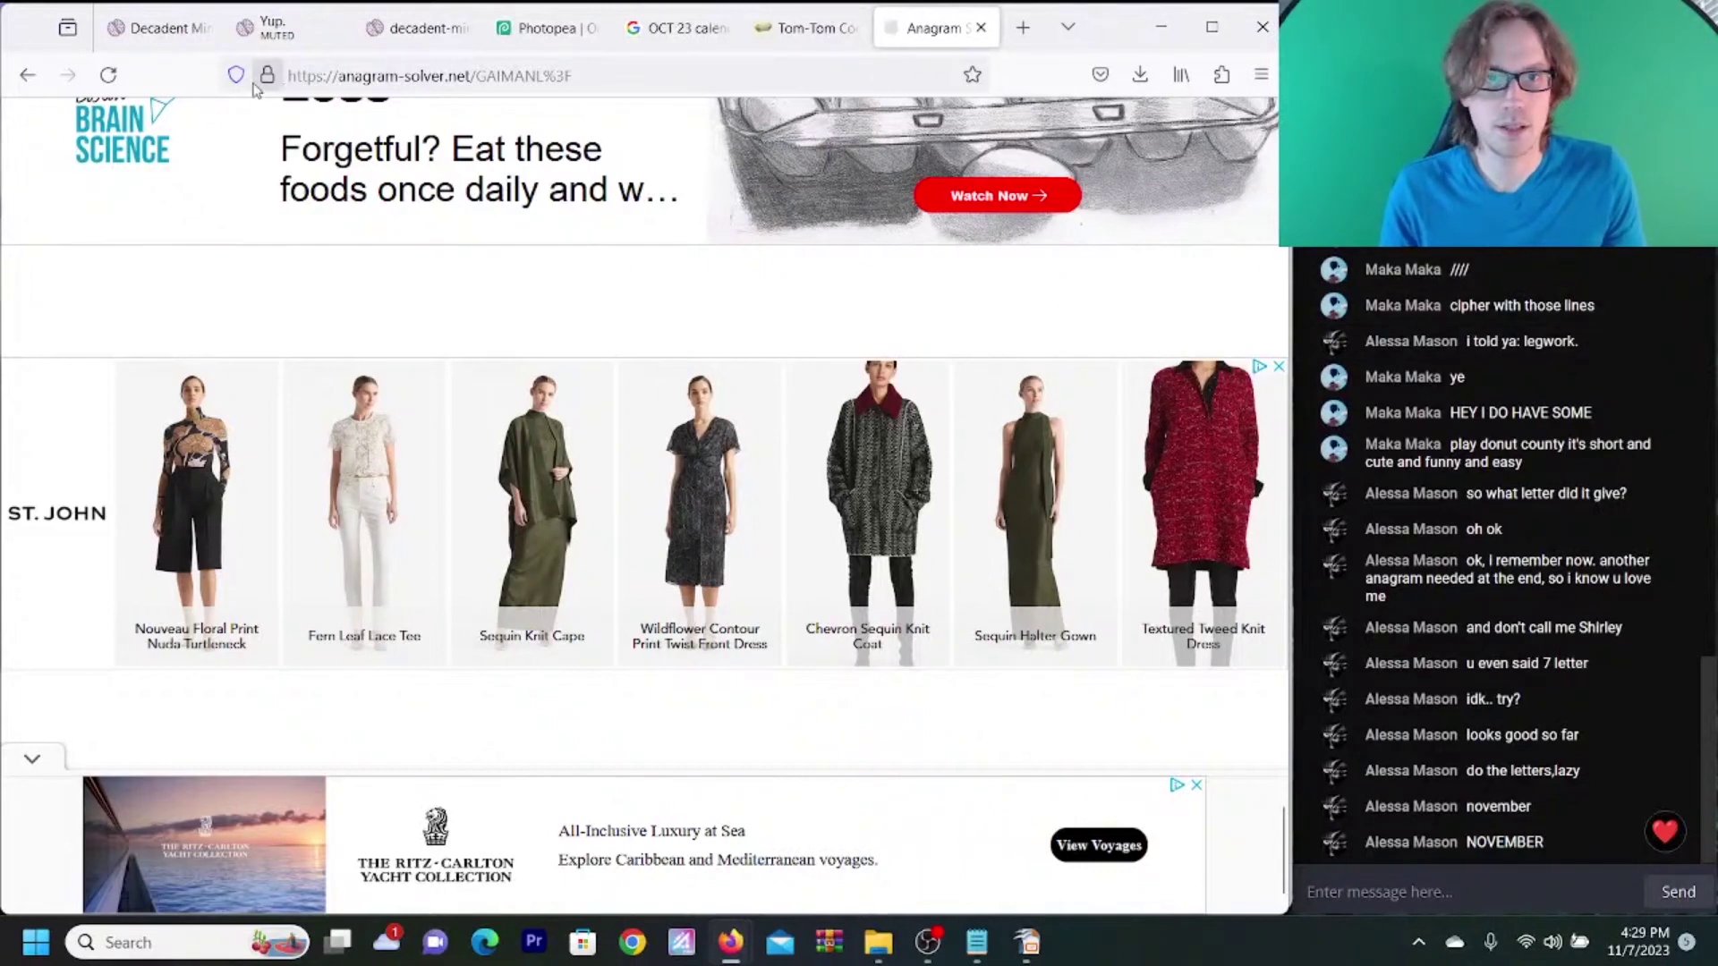
click(108, 75)
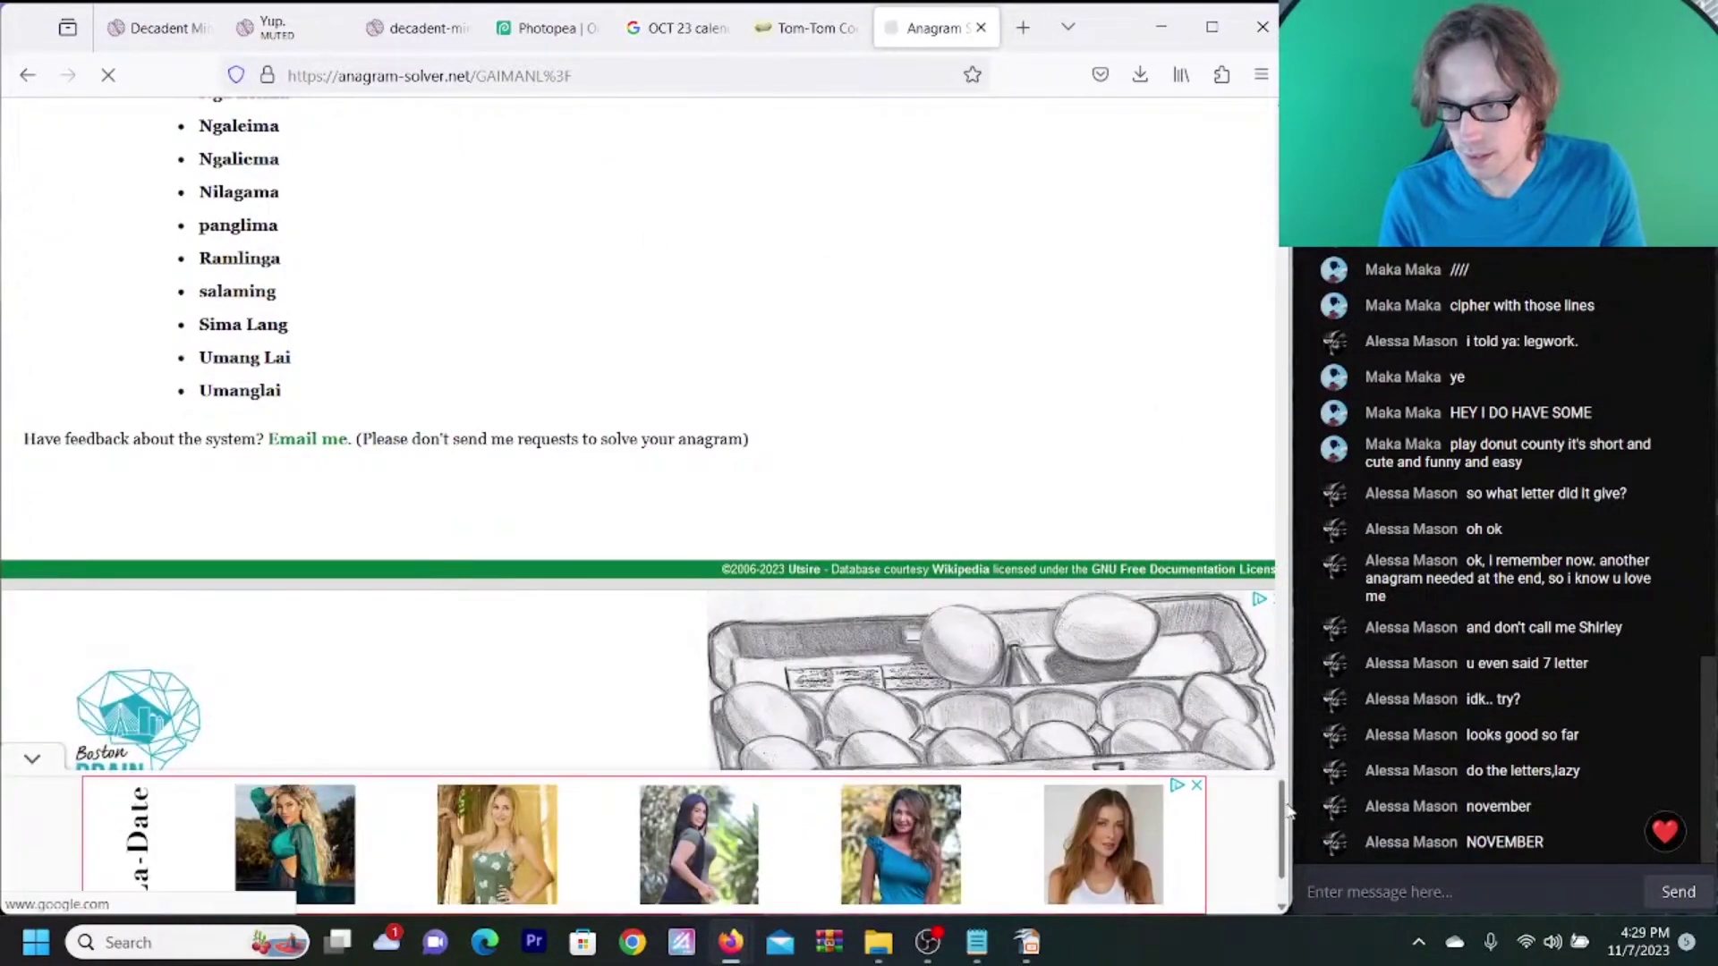
drag(1282, 803, 1282, 117)
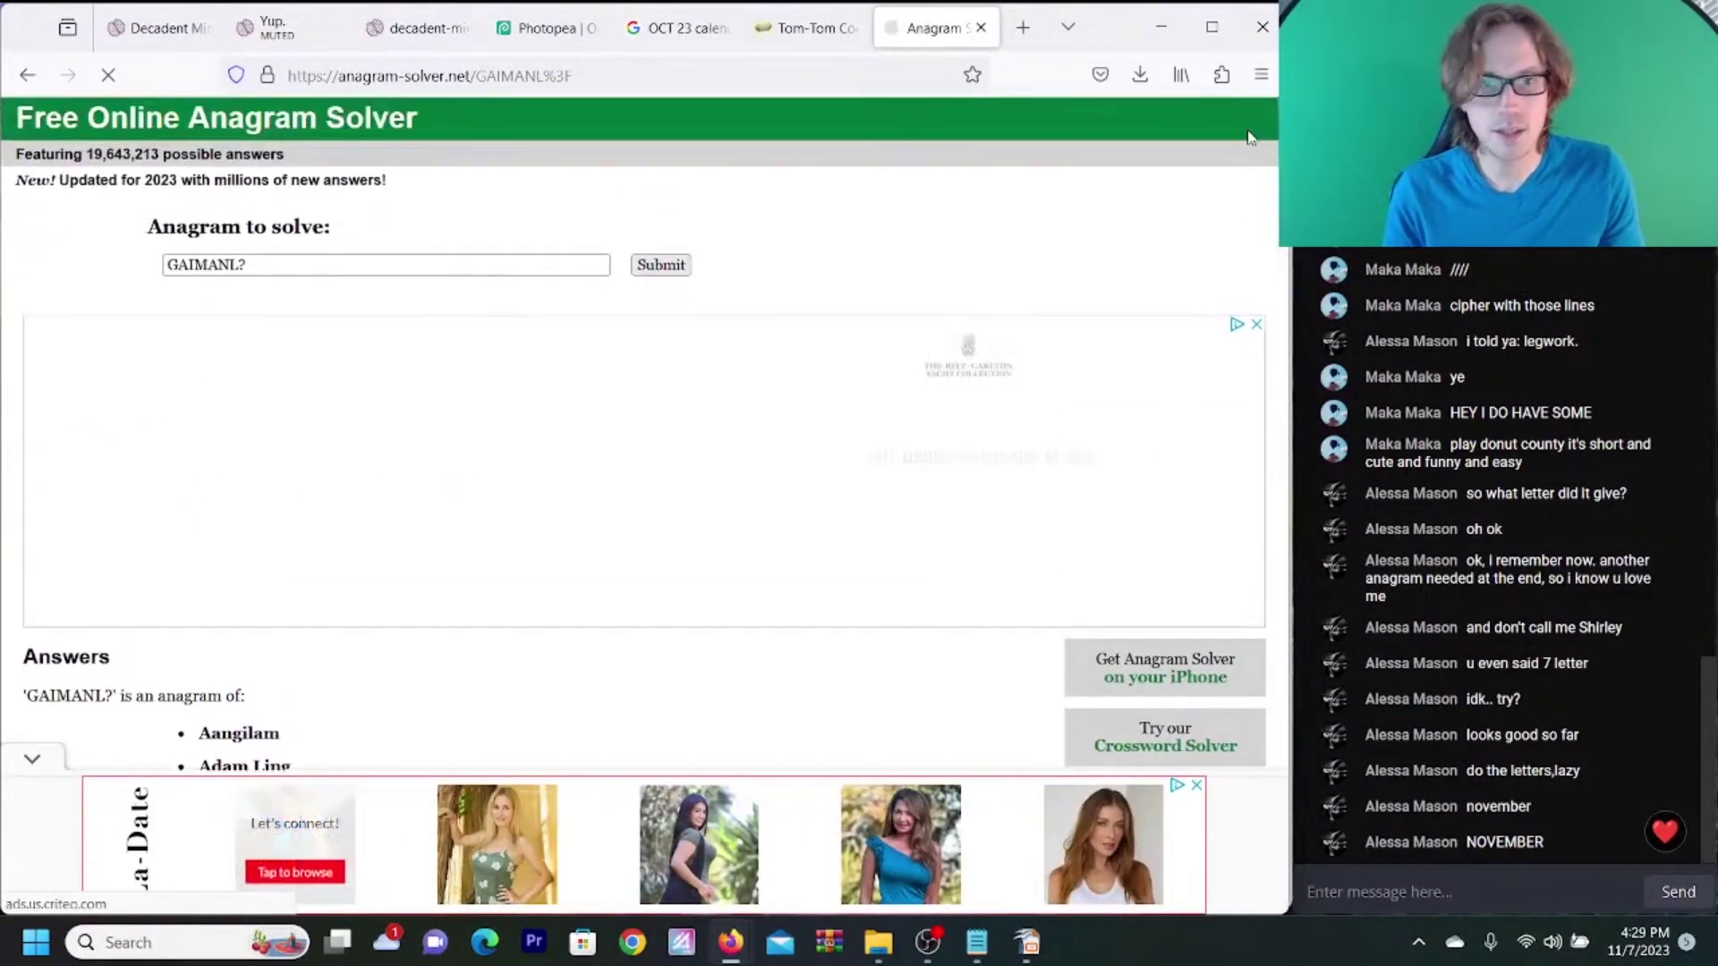
triple_click(216, 265)
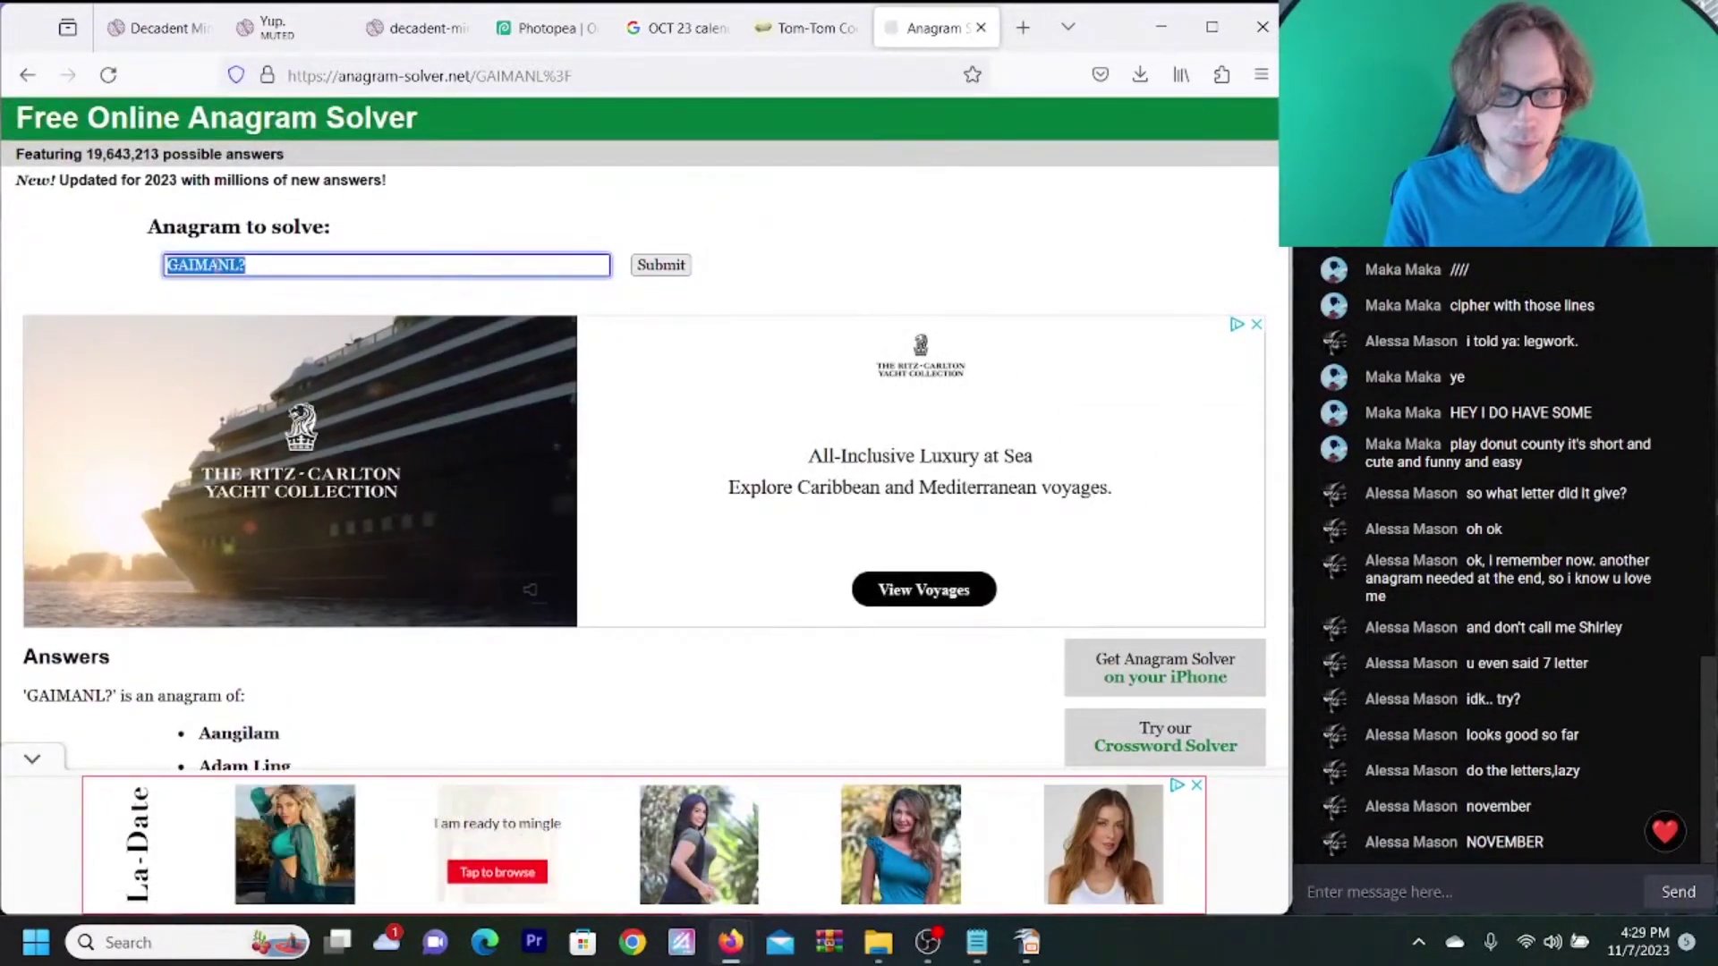
click(257, 276)
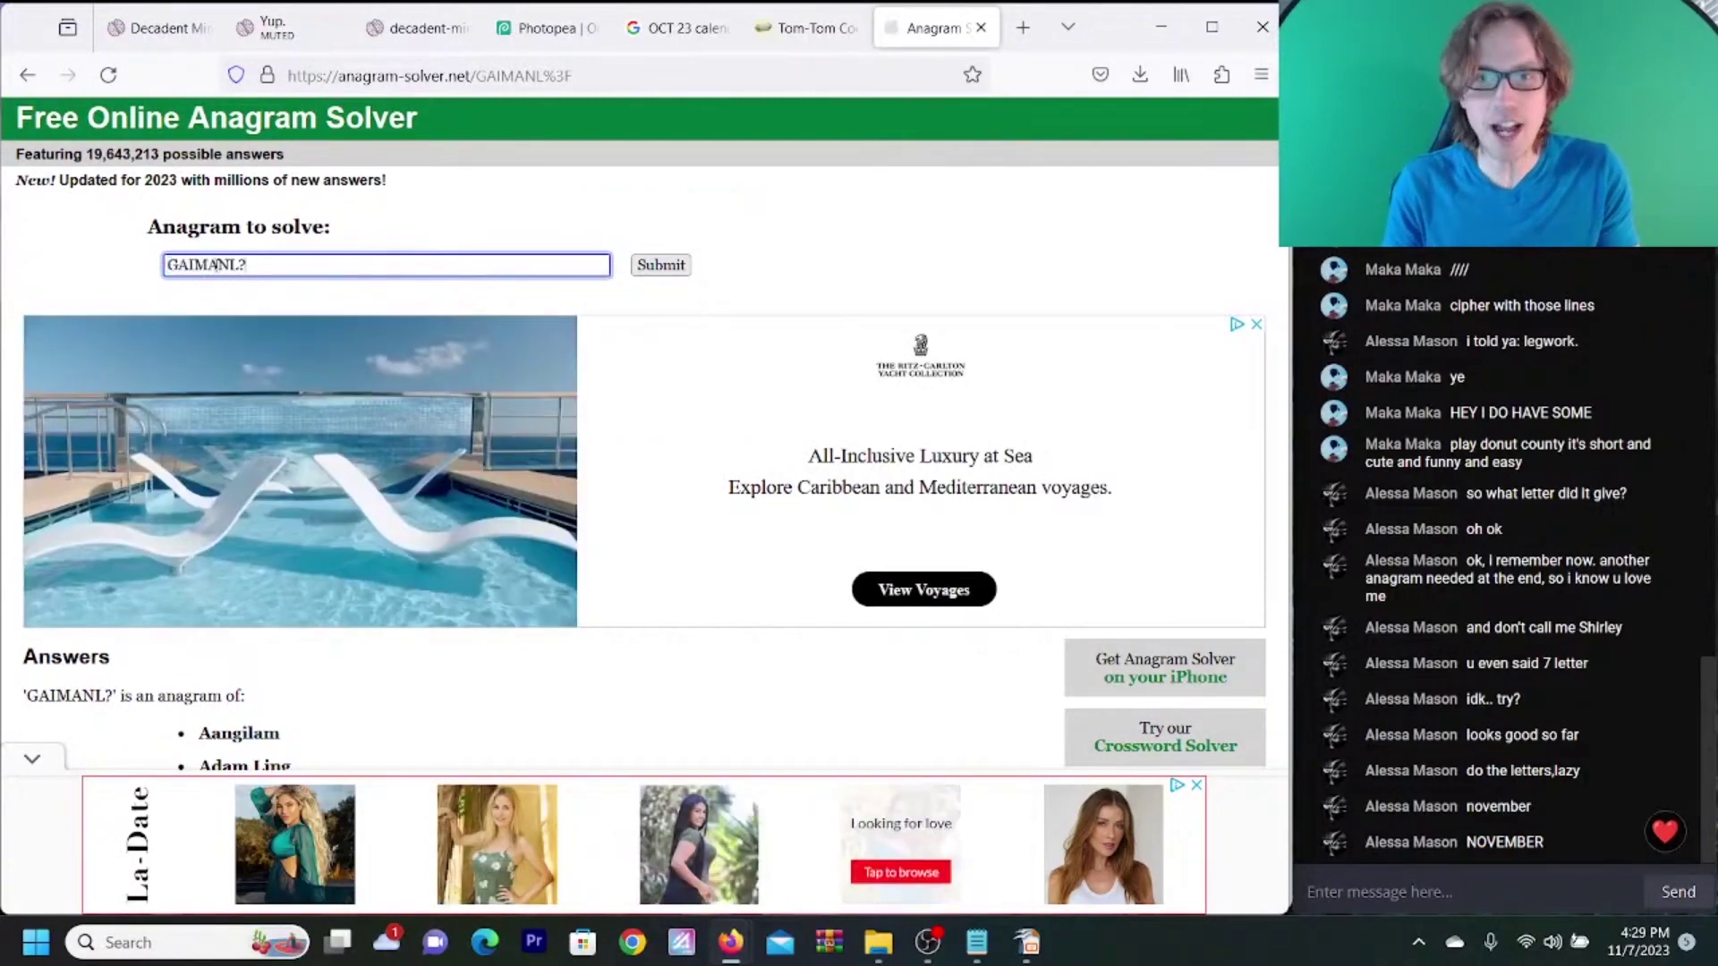
key(BackSpace)
text(C)
key(Return)
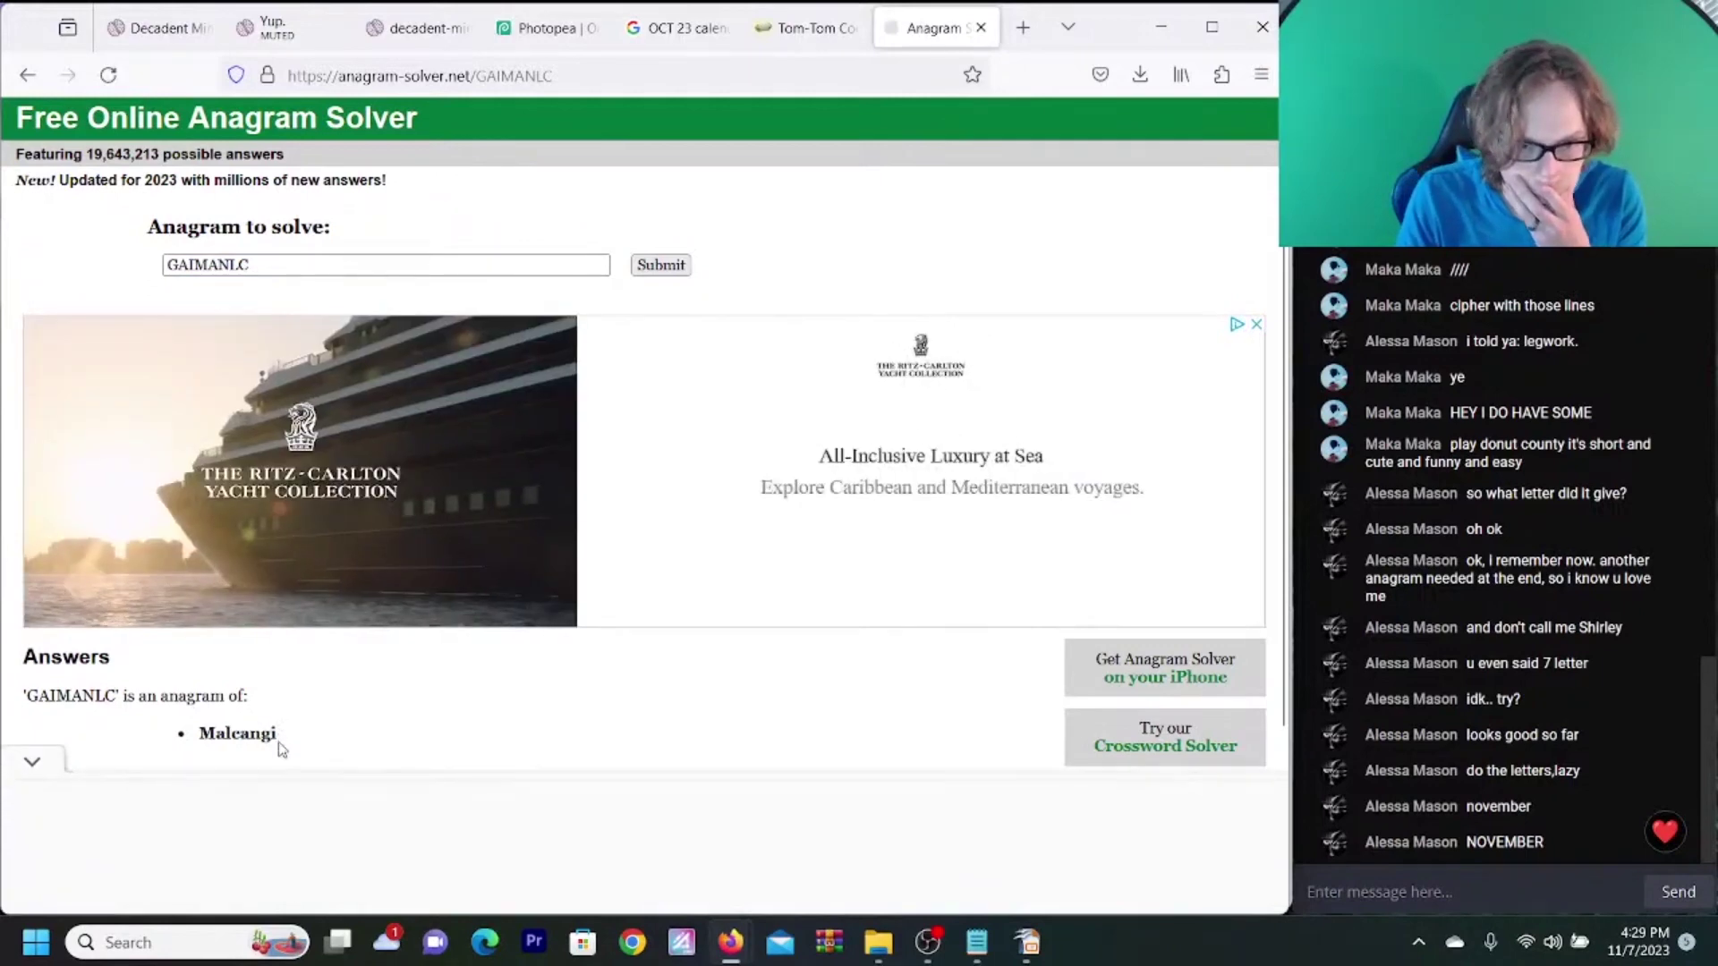
- Try the anagram answer Malcangi as the page name in the agenda level address, decadent-mind.com/levels/agenda/Malcangi.html
drag(275, 735, 201, 739)
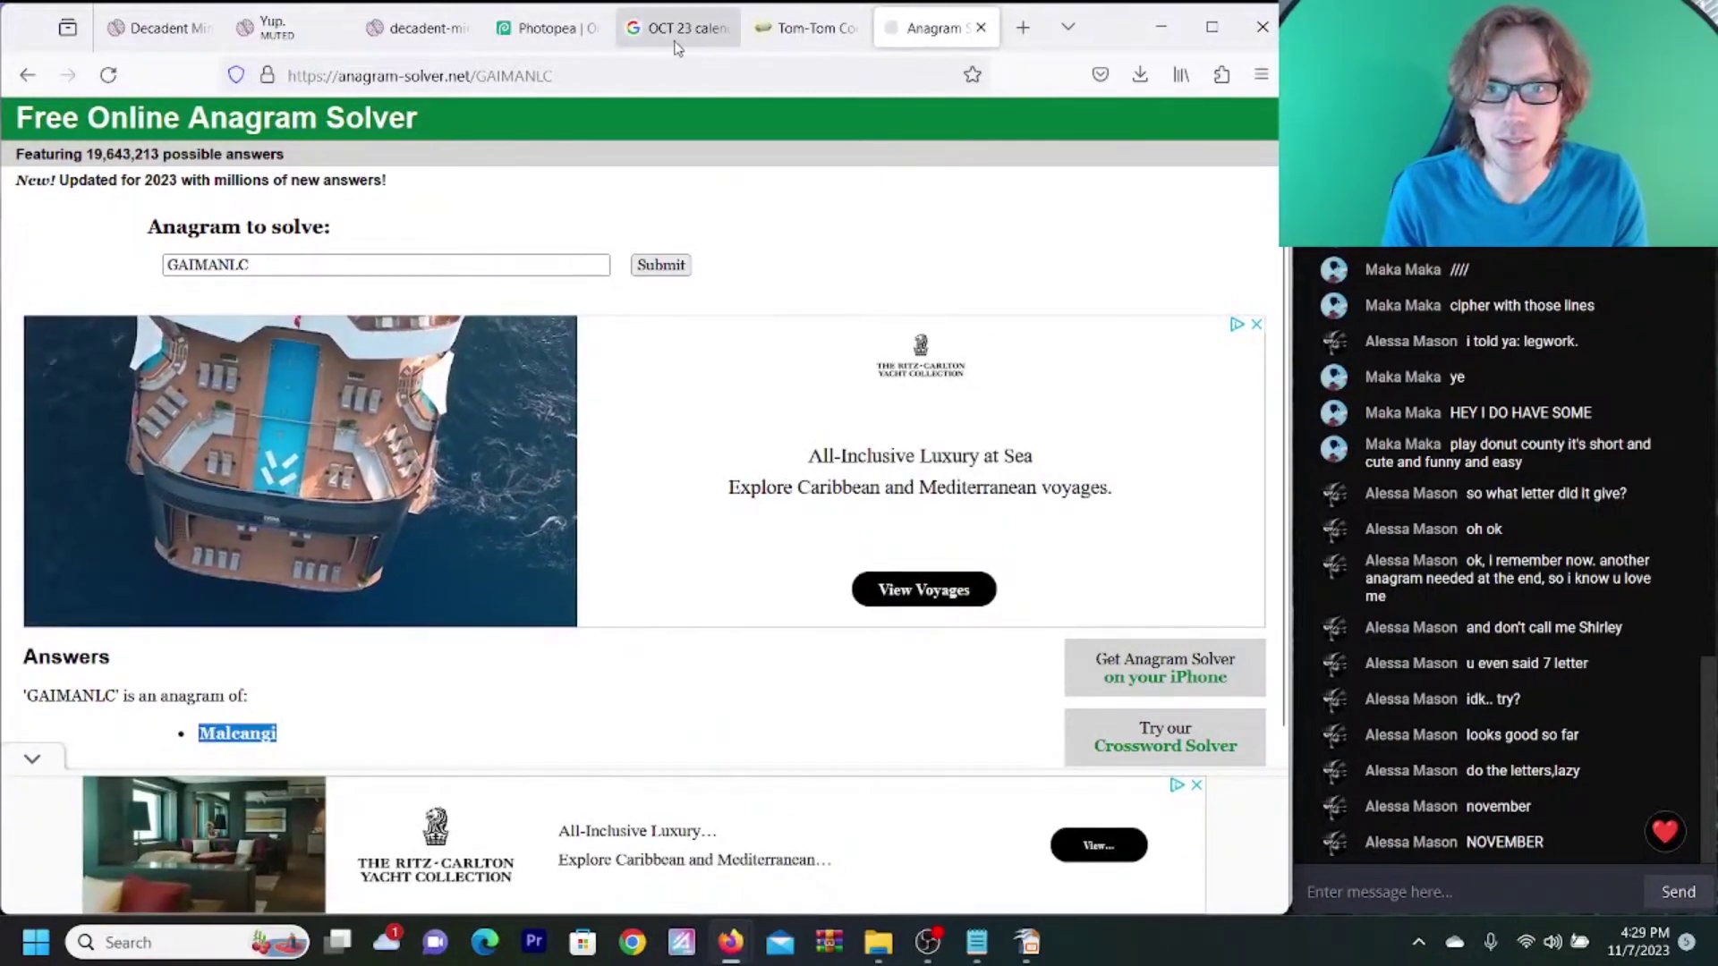
click(445, 32)
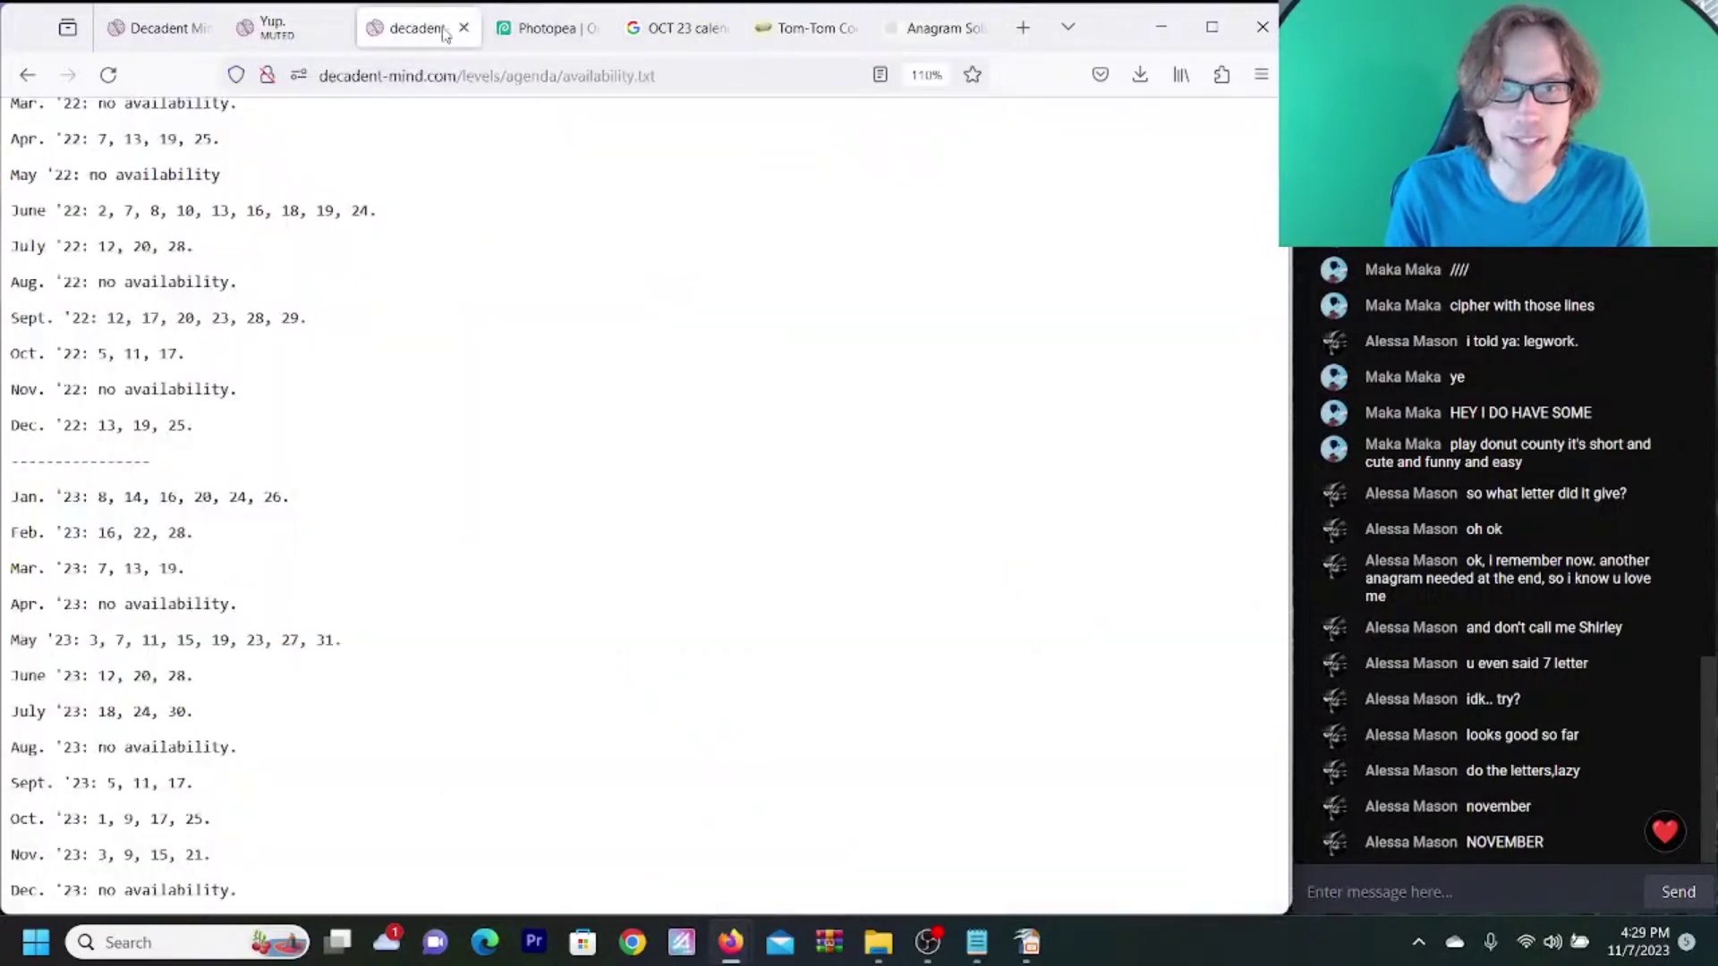
click(279, 39)
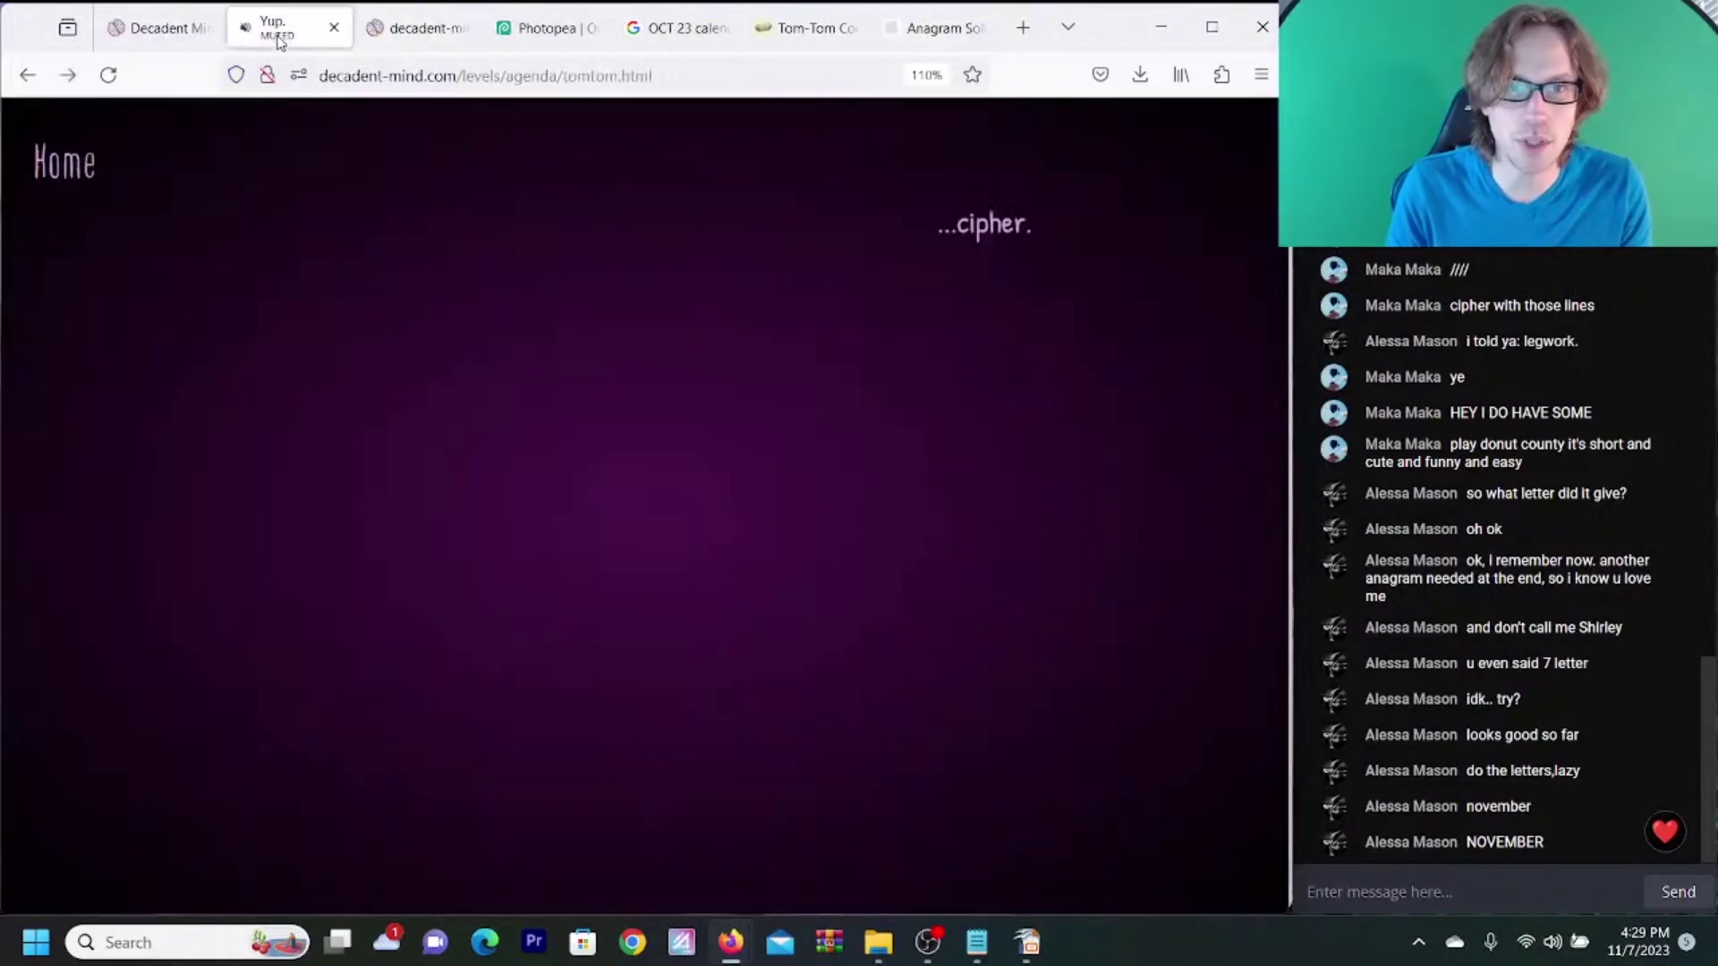
click(616, 78)
click(616, 77)
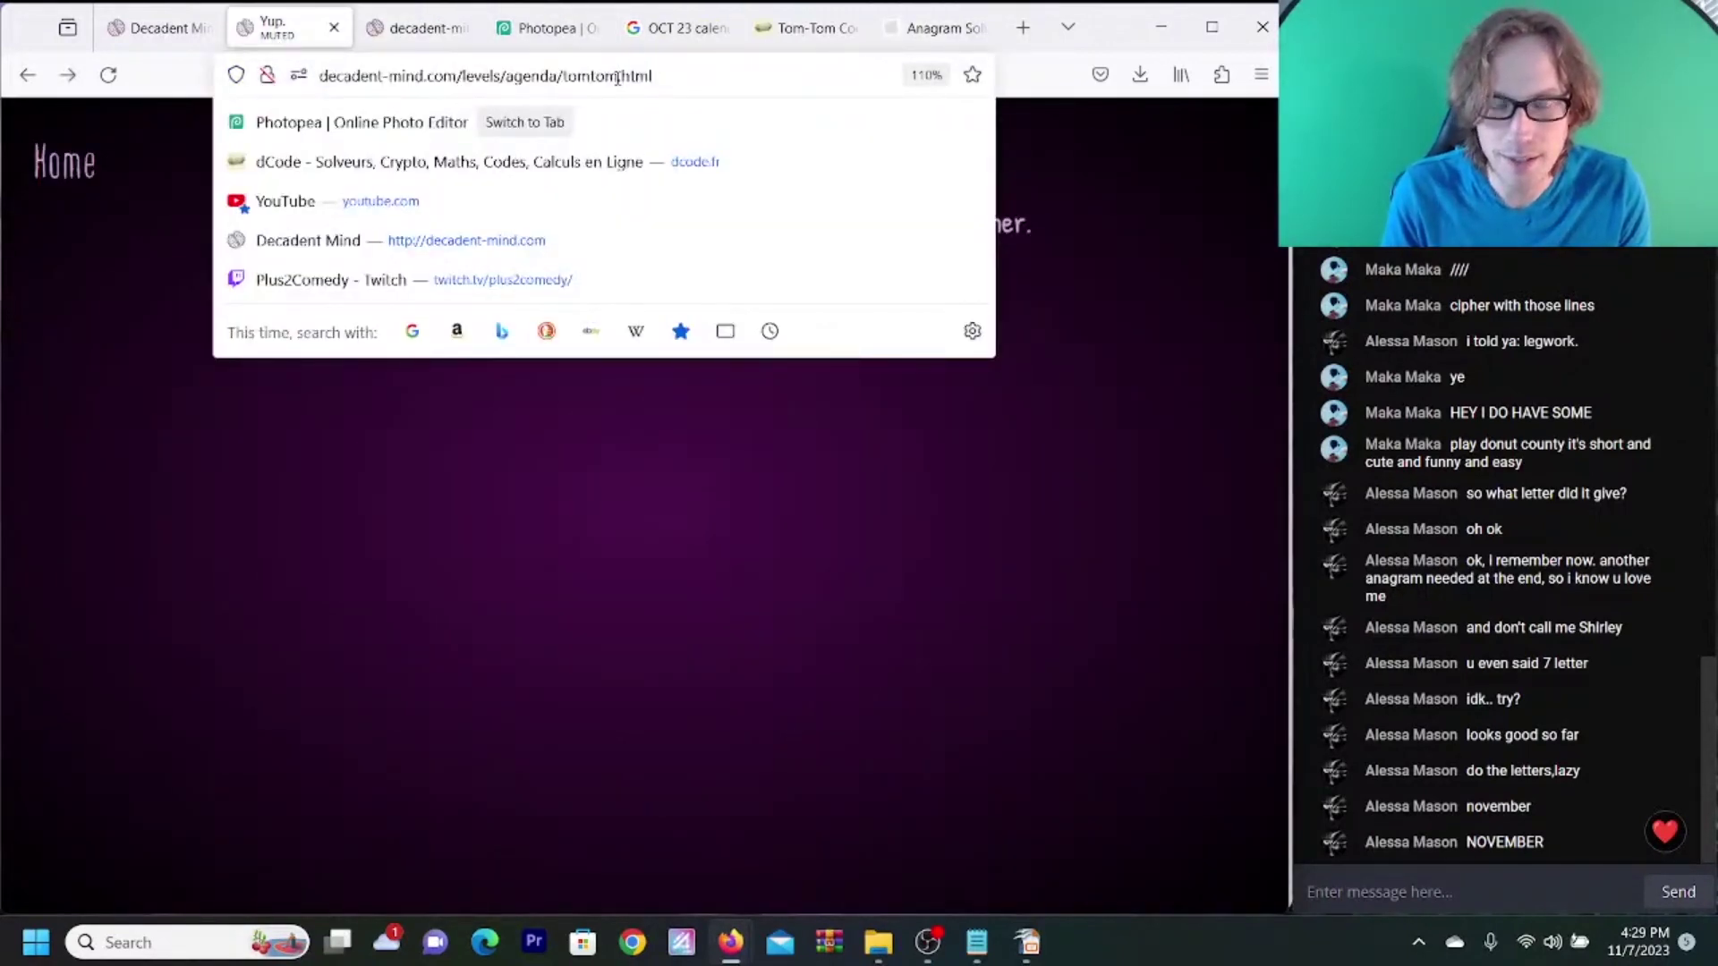
text(Malcangi)
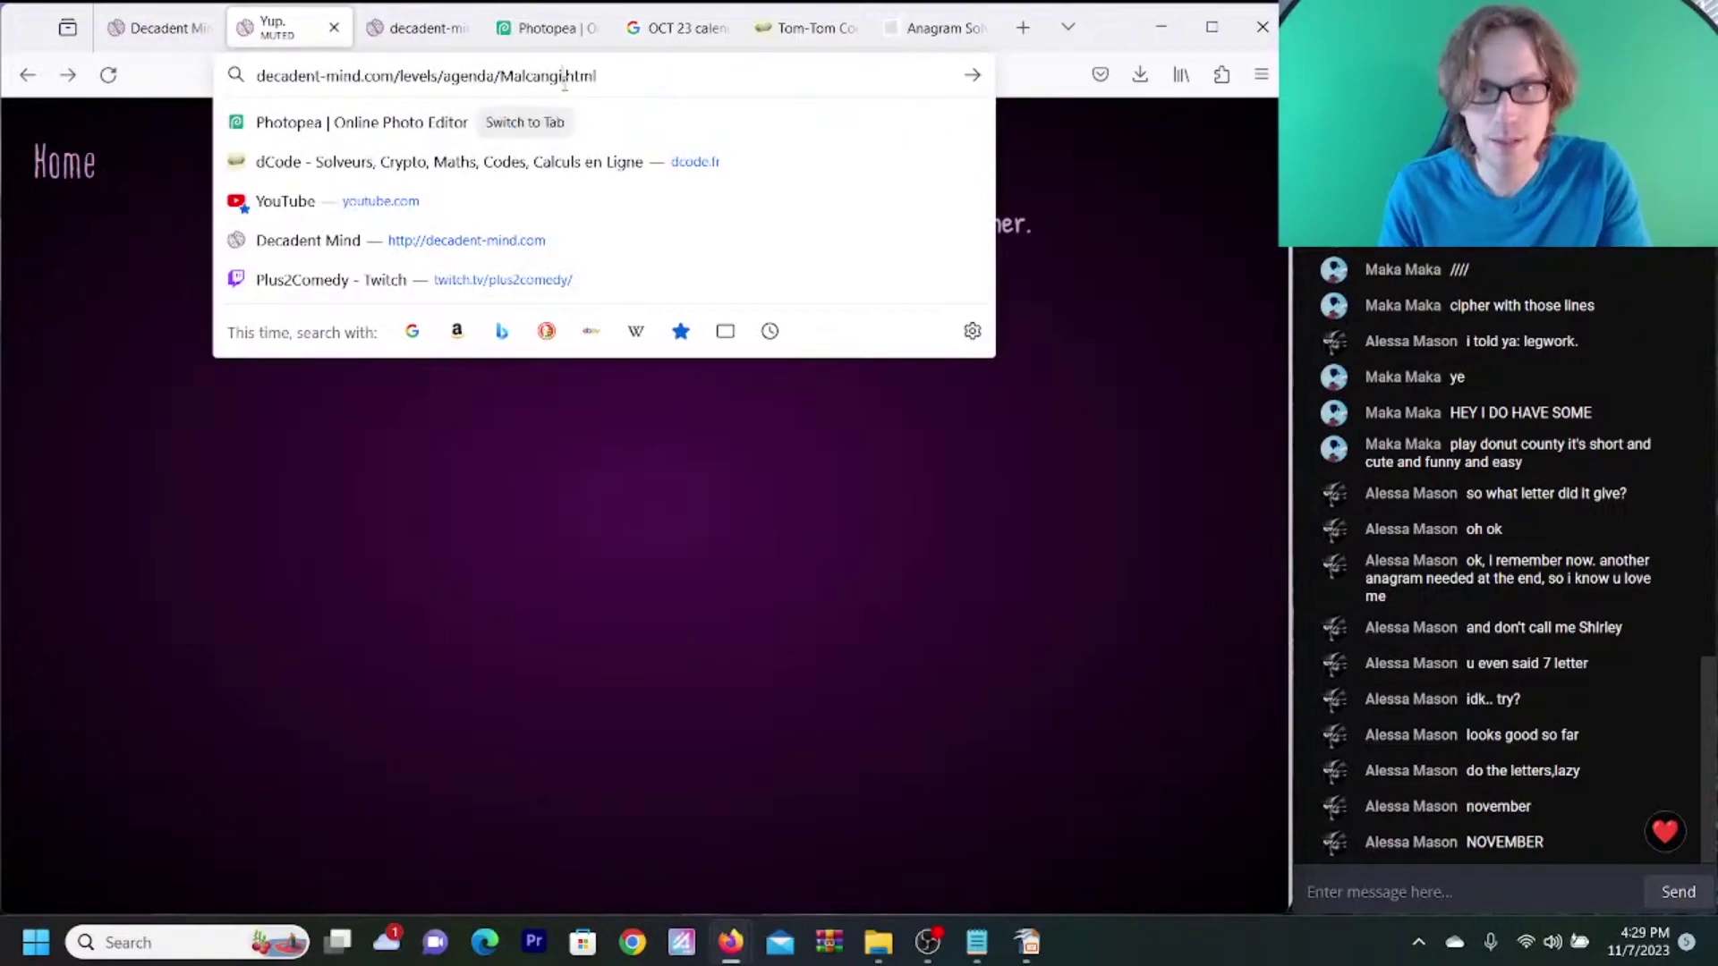
key(Return)
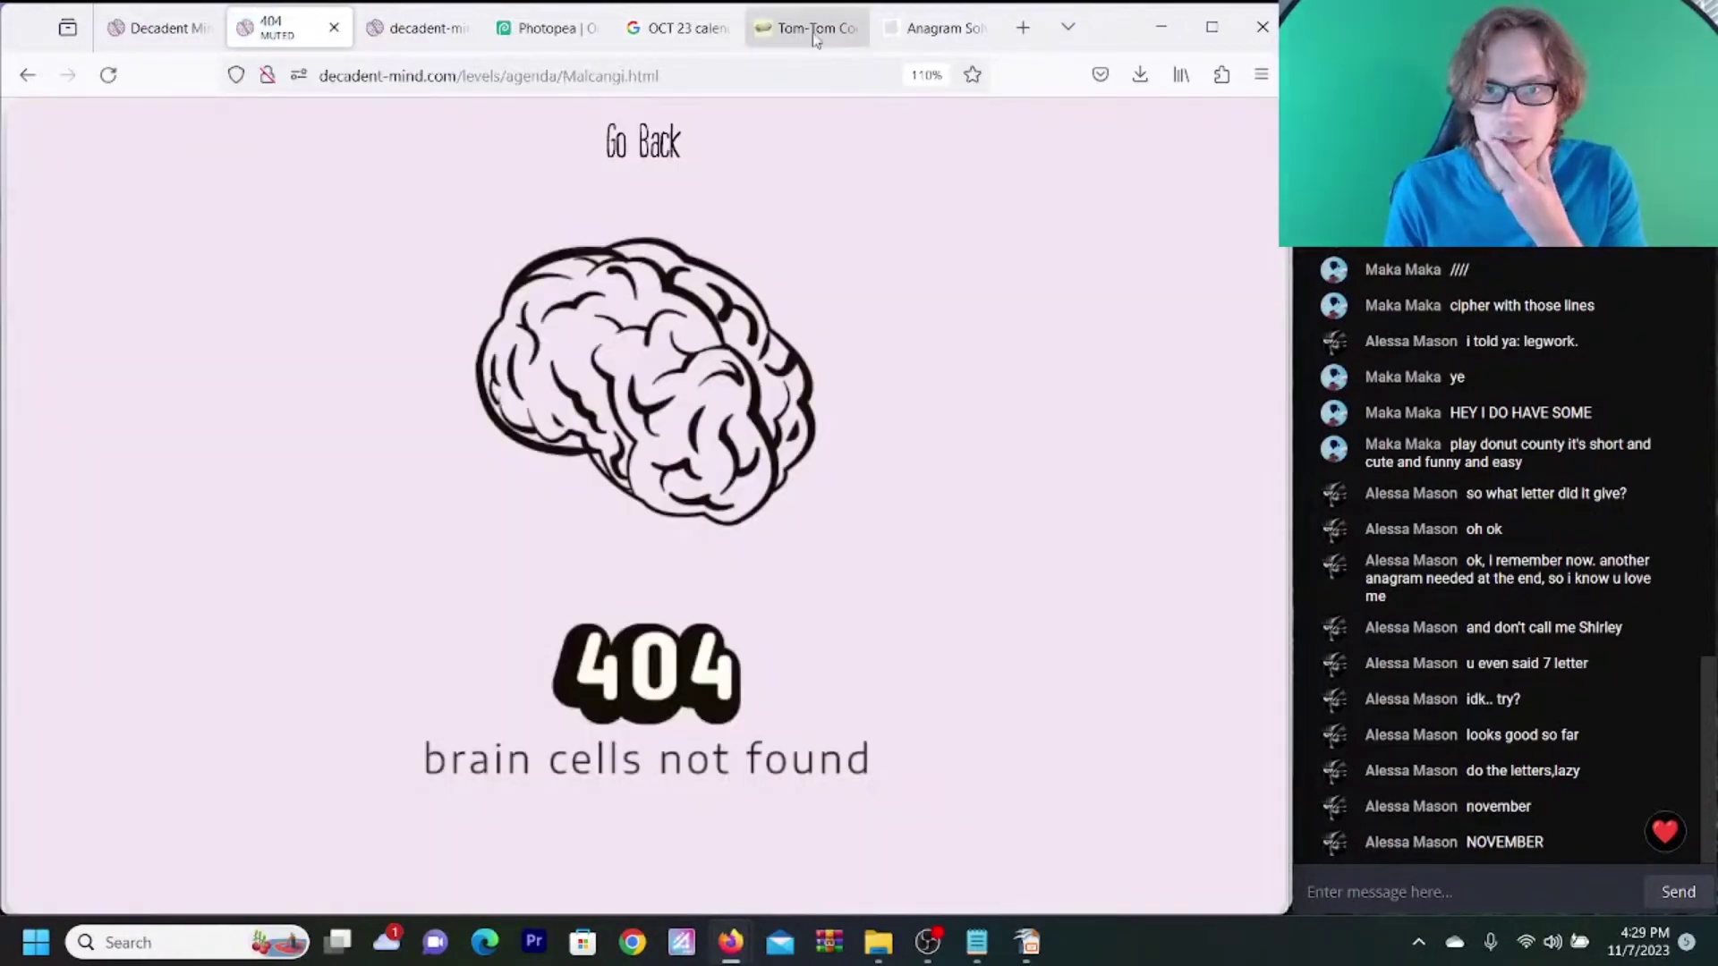
- Replace the Tom Tom Code ciphertext with //\ and decrypt it
click(806, 28)
click(535, 346)
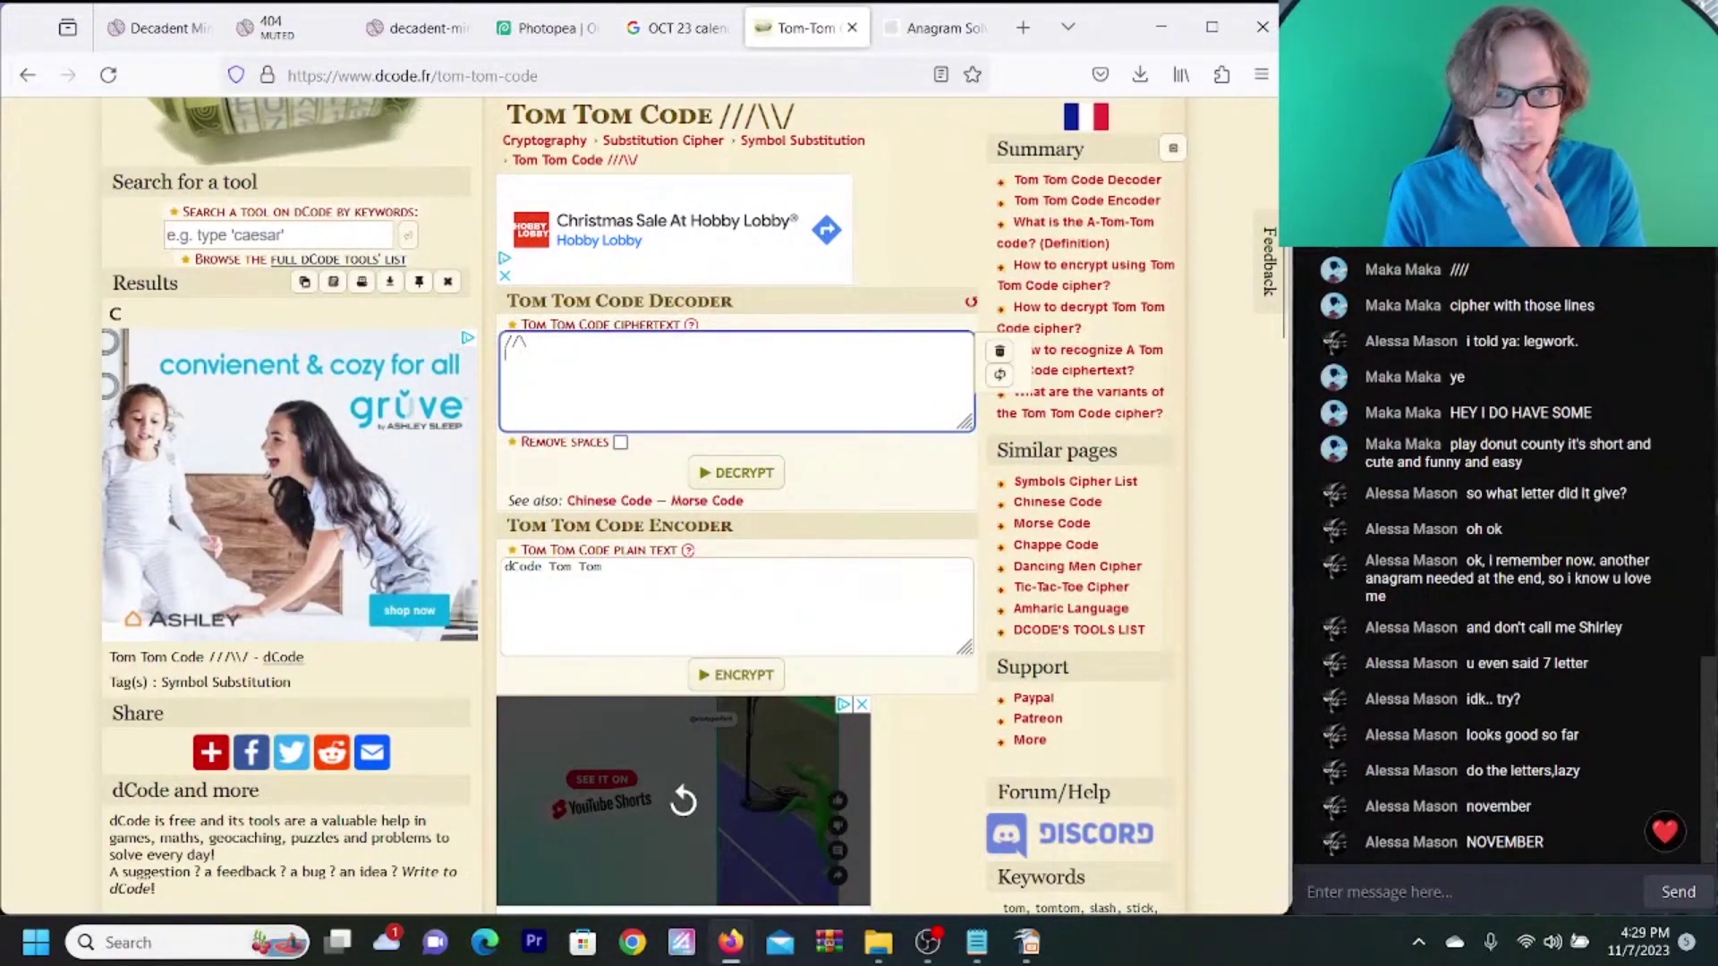
click(721, 478)
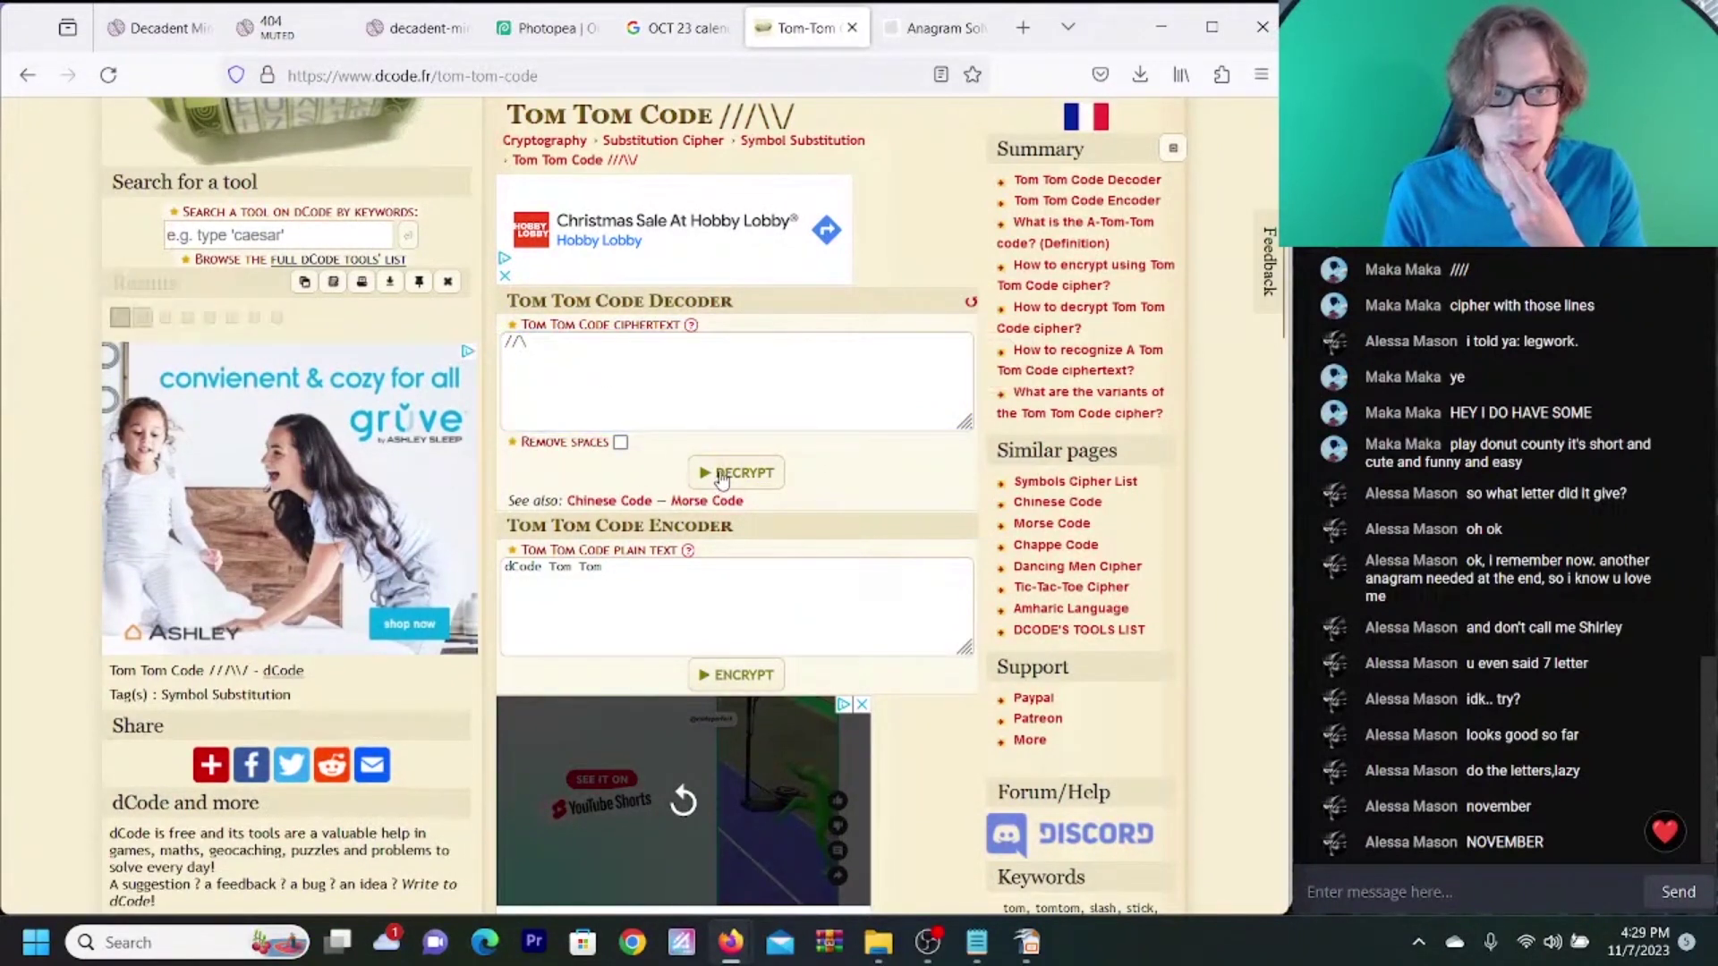
- Replace the final C with F in the anagram solver and run it on GAIMANLF
click(942, 35)
click(263, 266)
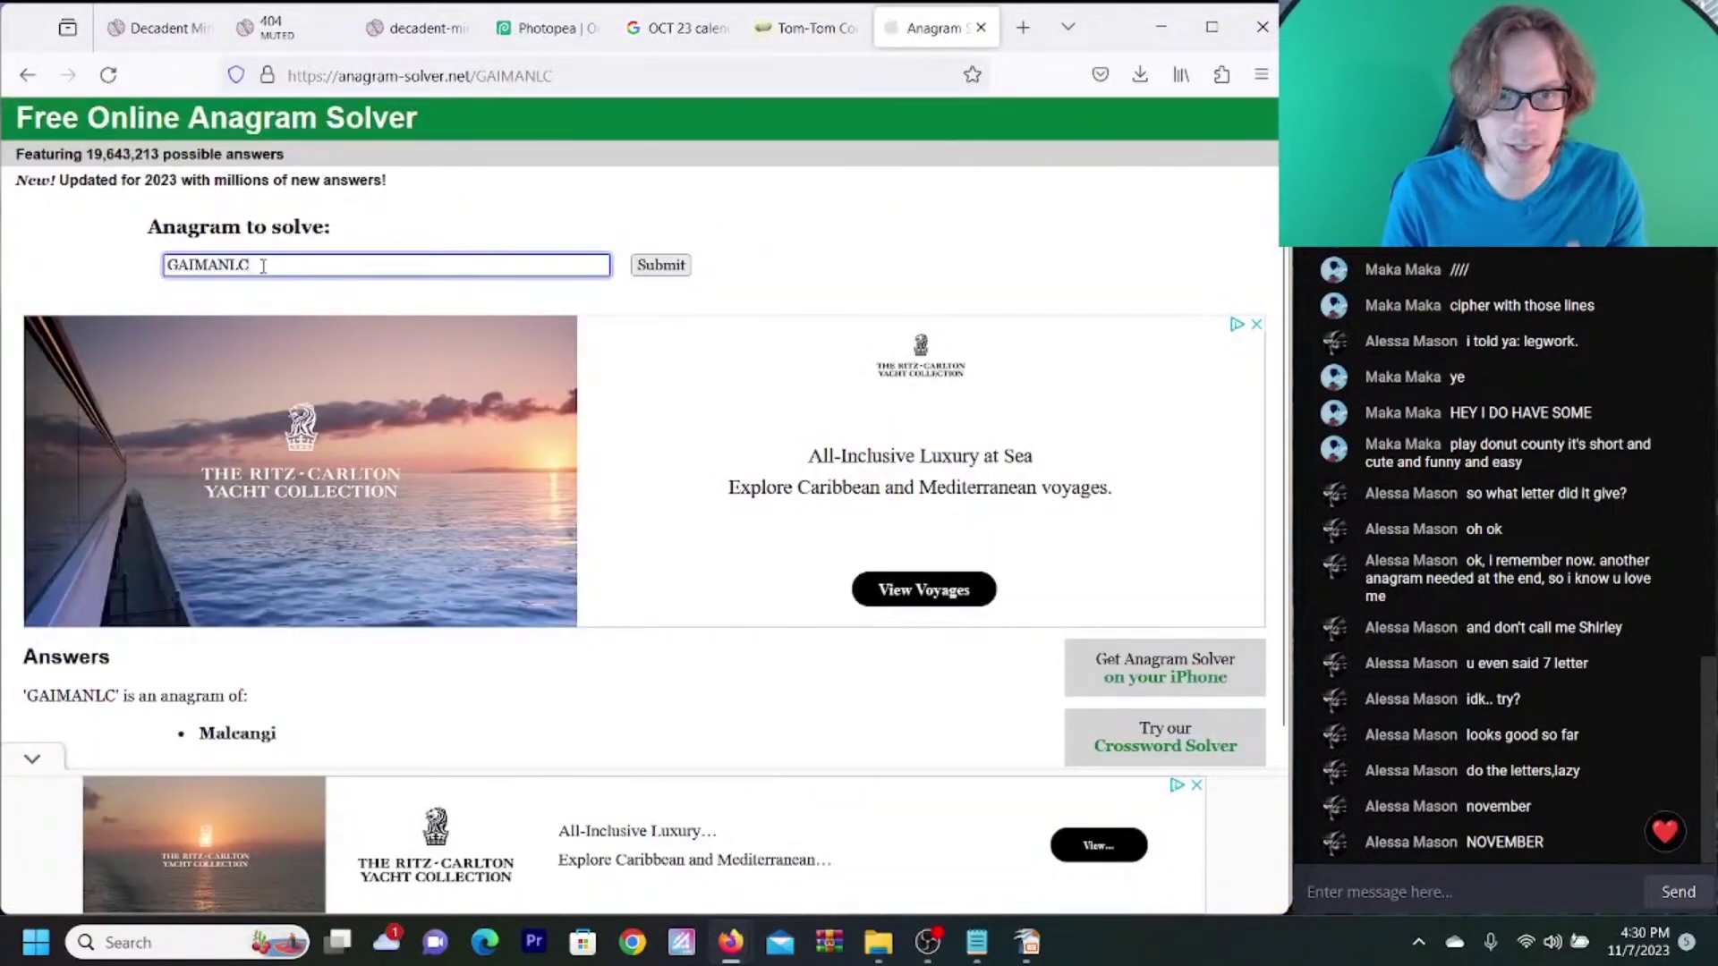
key(BackSpace)
text(F)
key(Return)
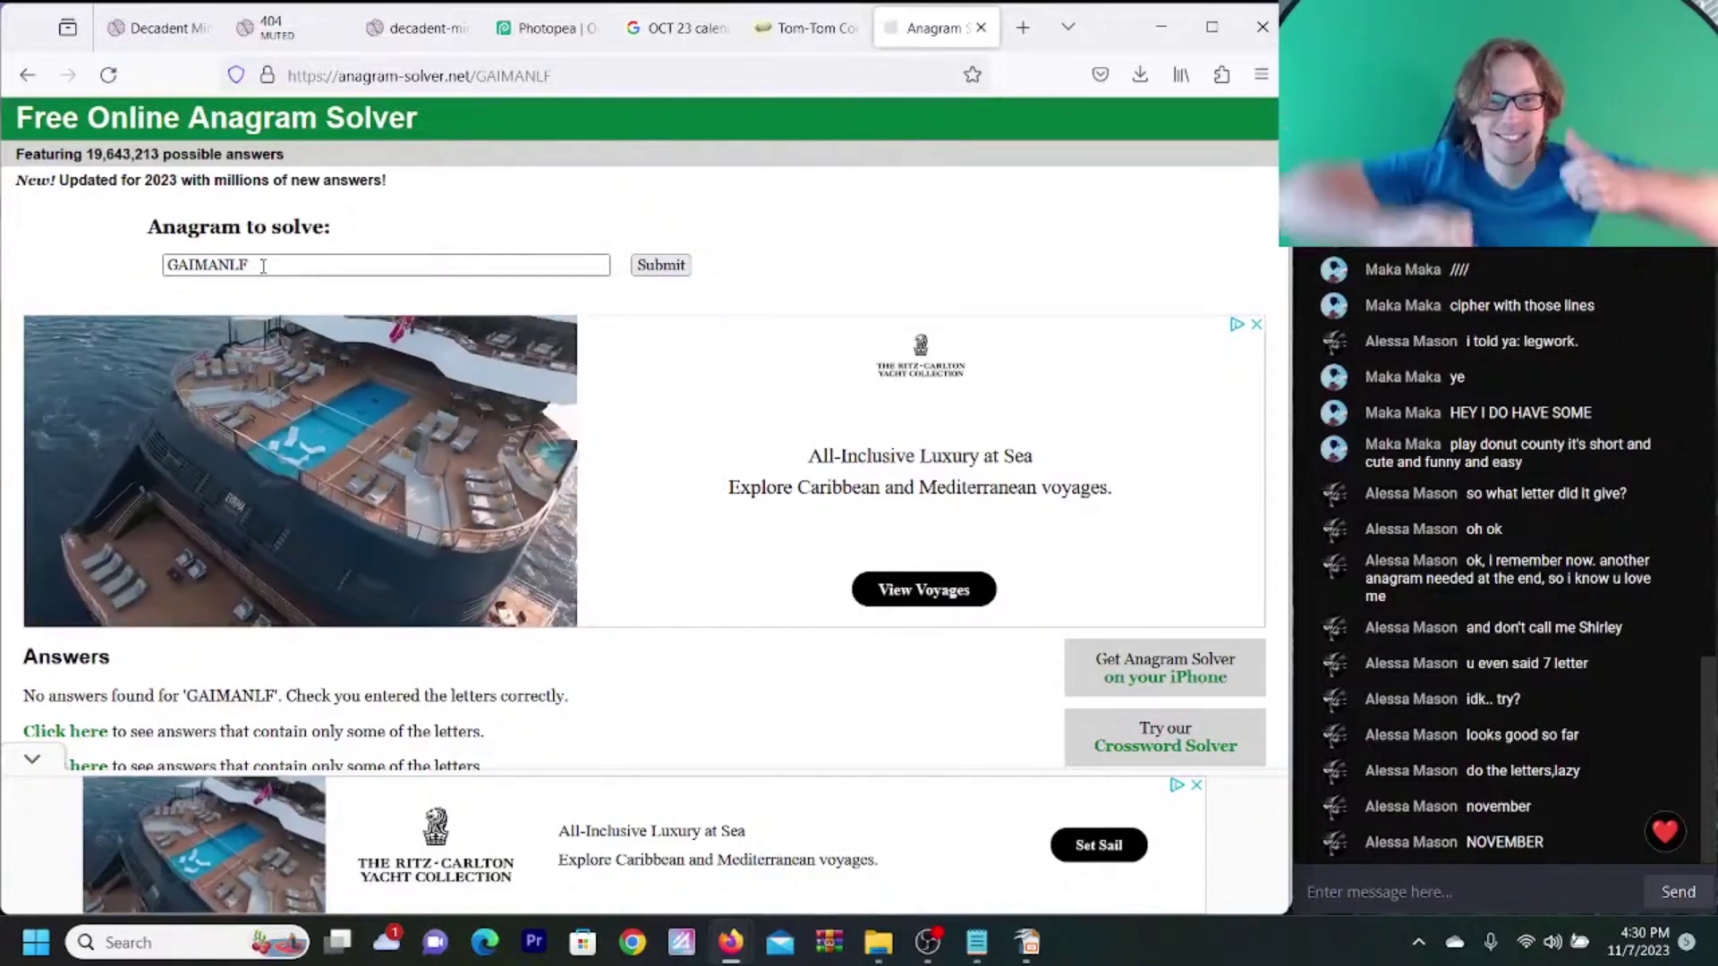
click(263, 266)
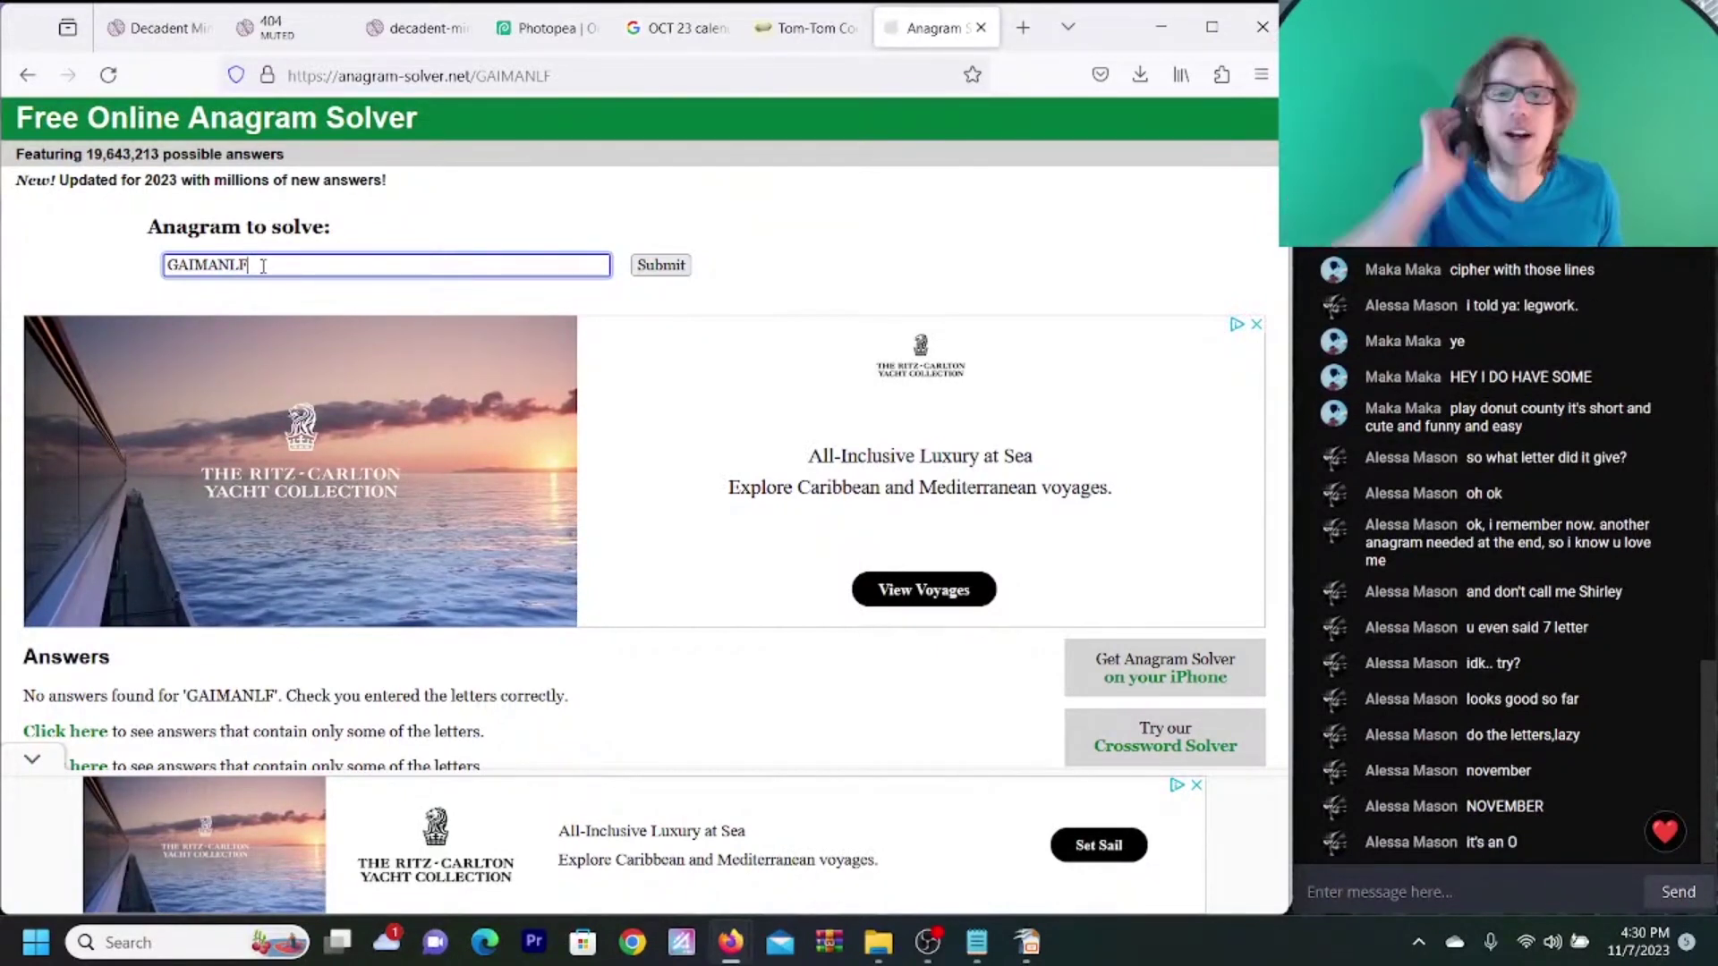
- Replace the final F with O in the anagram solver, run it on GAIMANLO and review the answers
key(BackSpace)
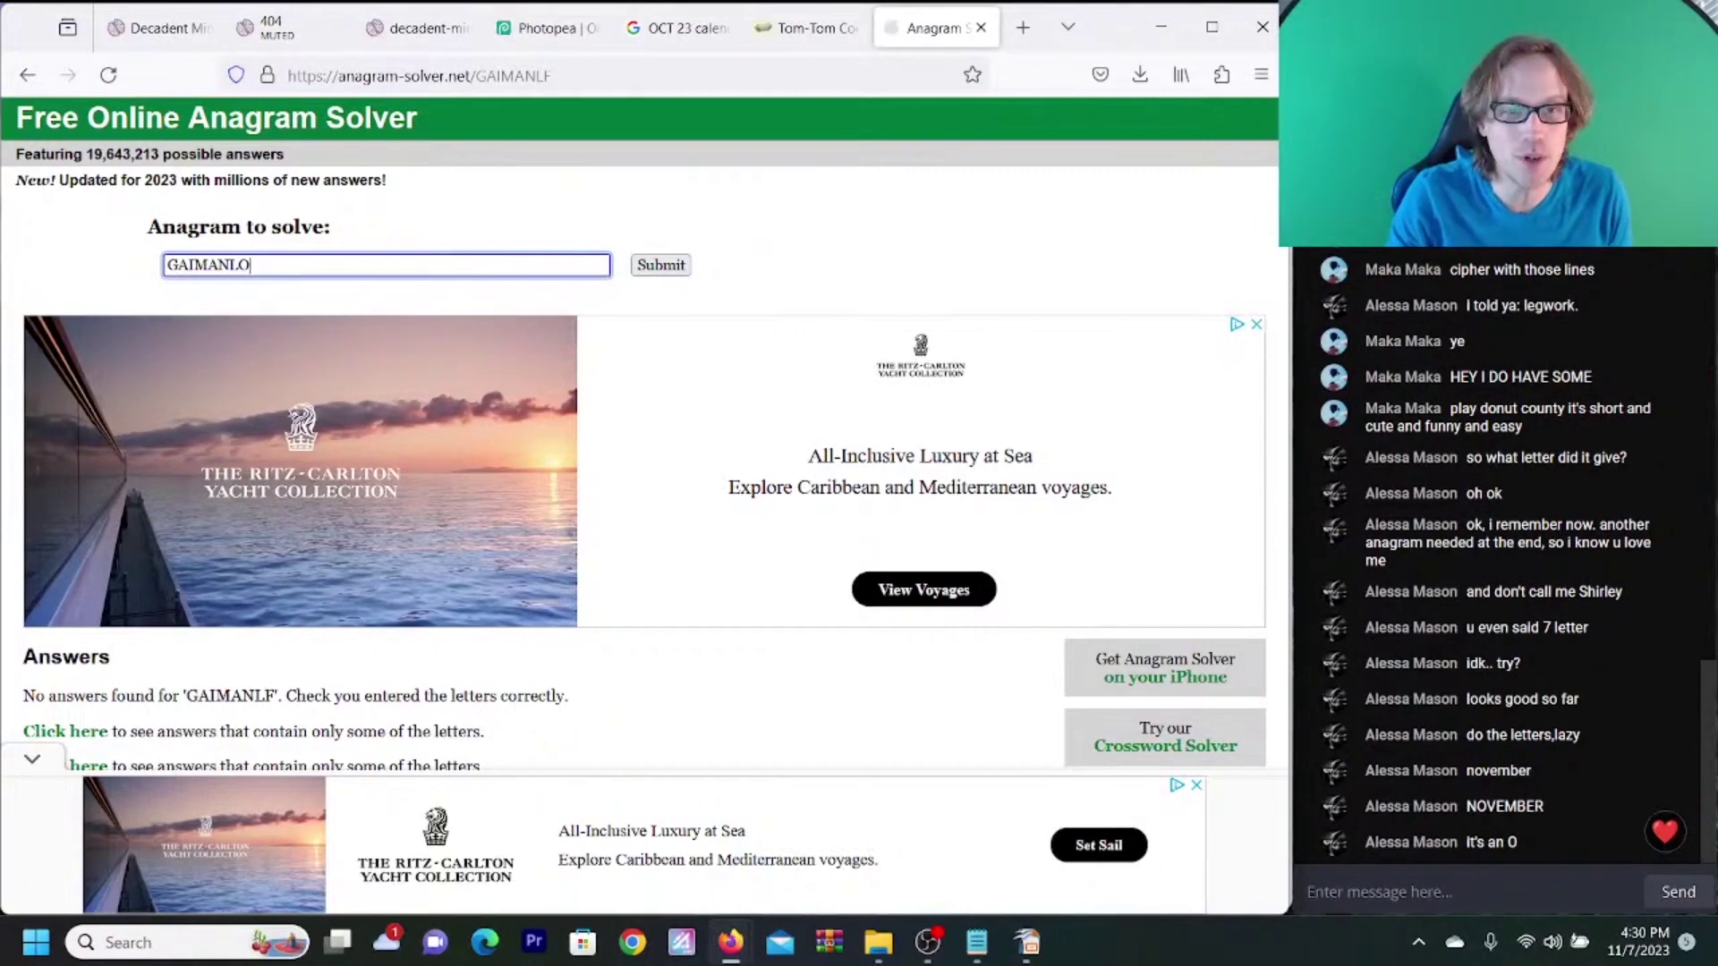
key(Return)
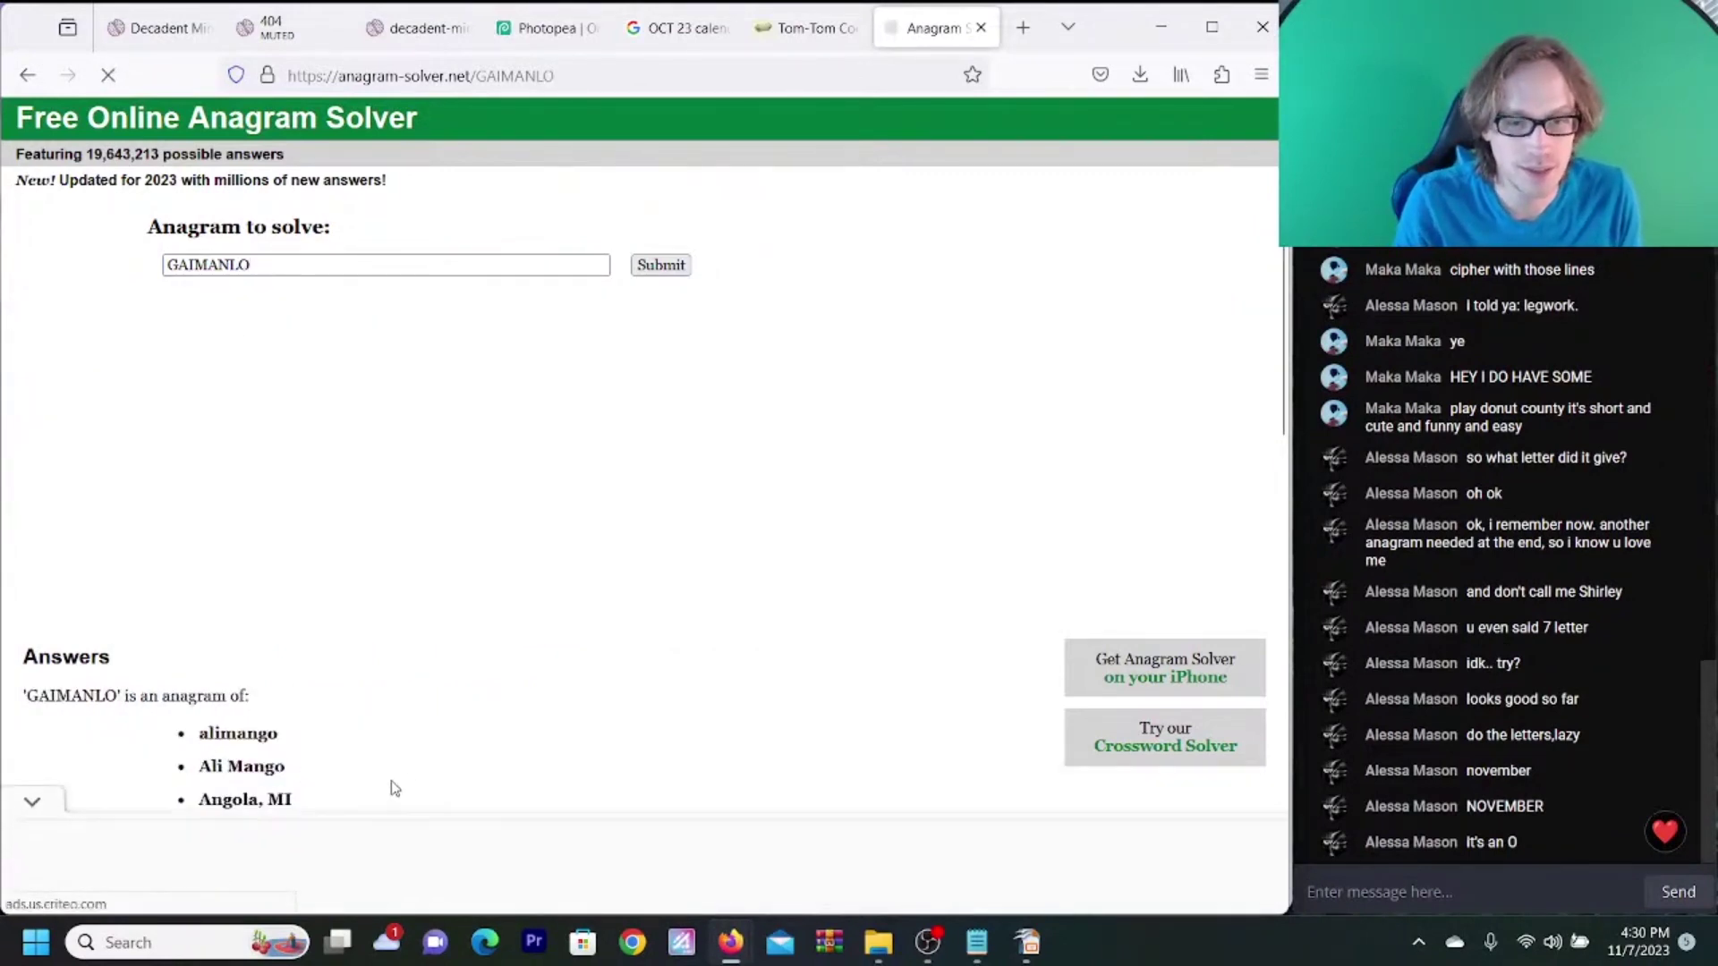
scroll(398, 779, down, 3)
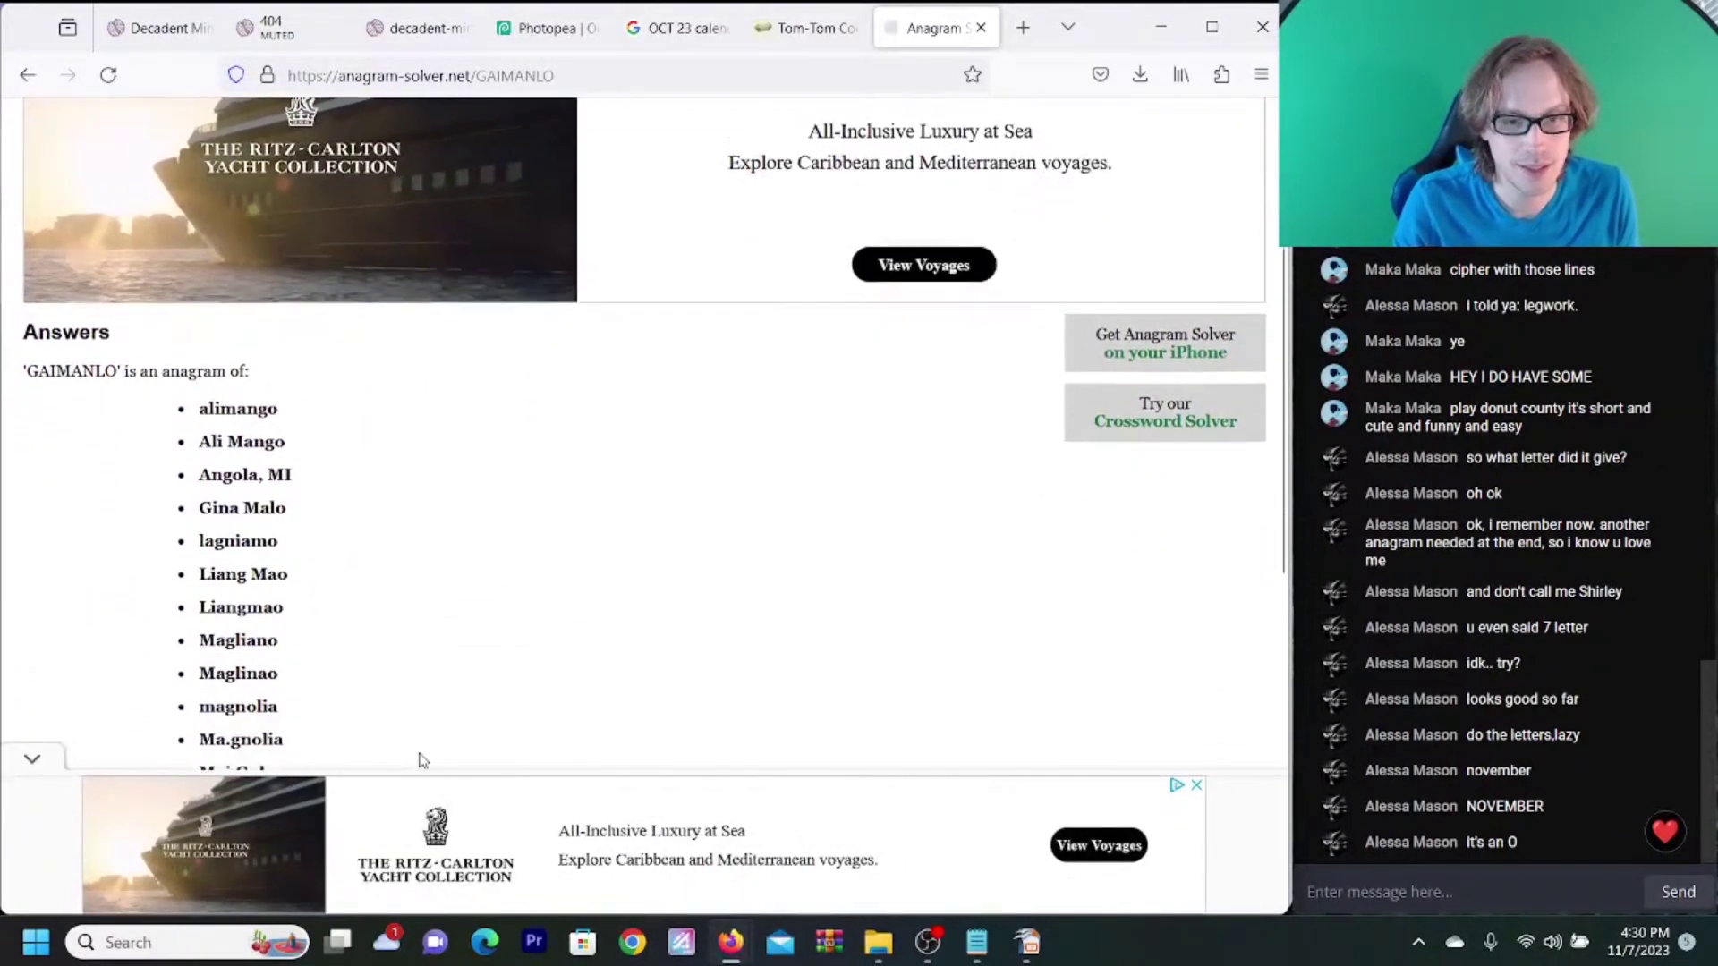
scroll(423, 761, down, 3)
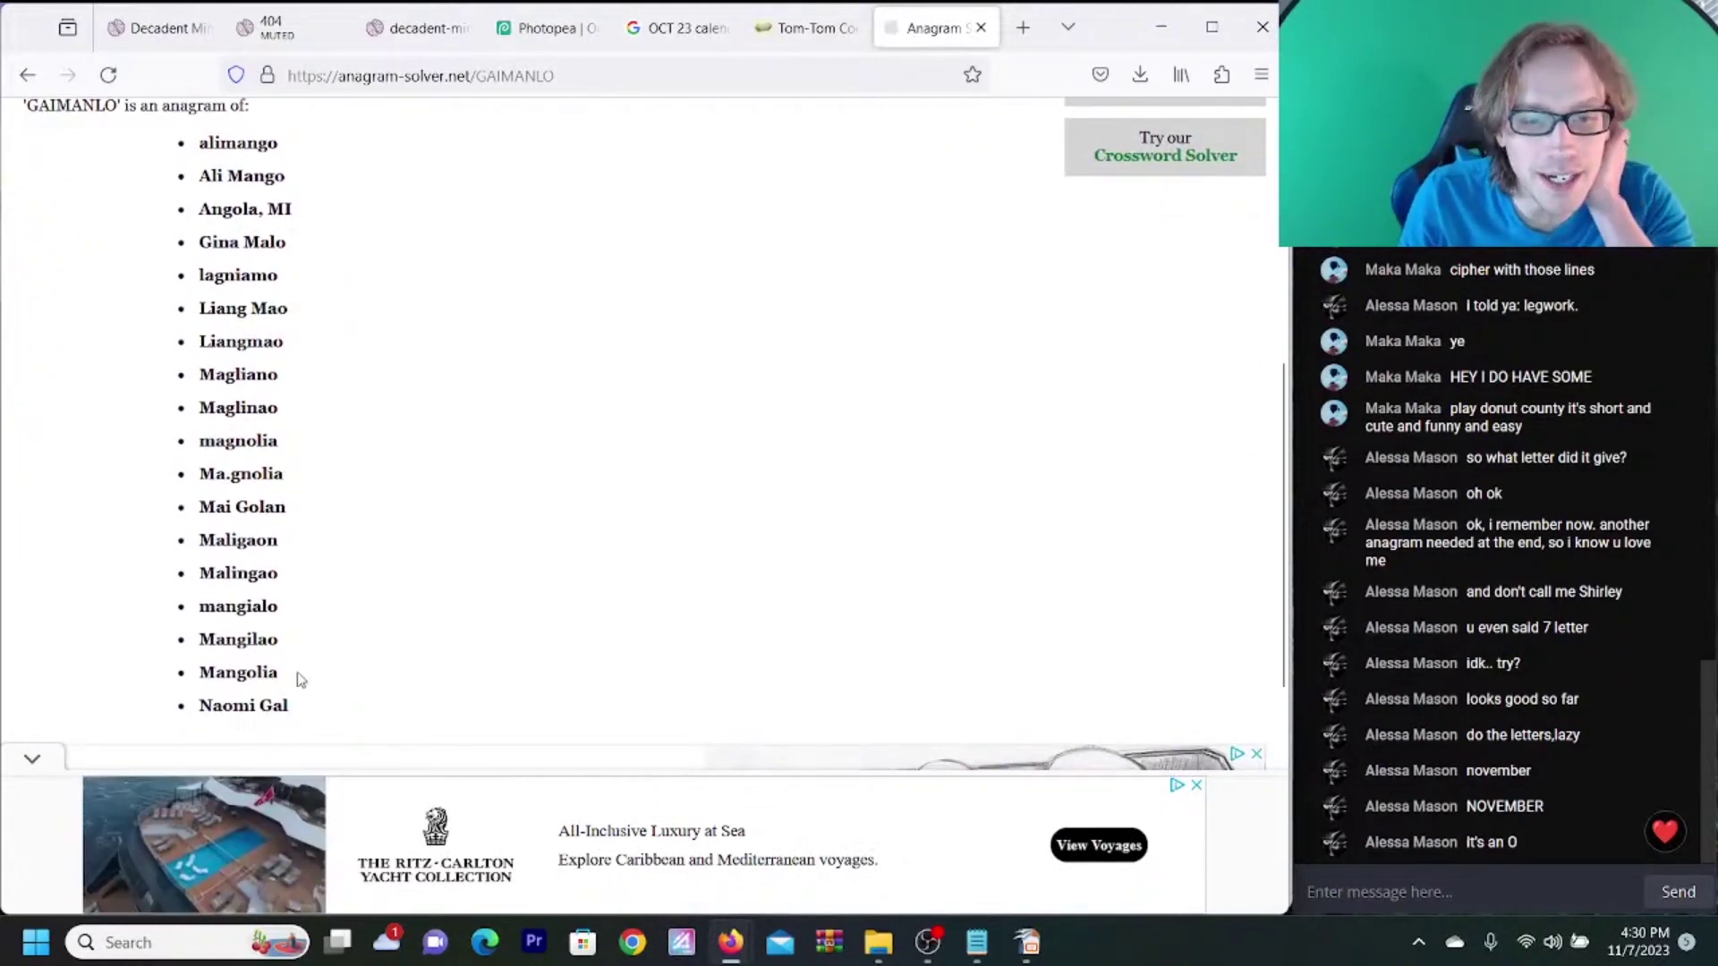
- Try the anagram answer Mangolia as the page name in the agenda level address, decadent-mind.com/levels/agenda/Mangolia.html
drag(282, 678, 198, 674)
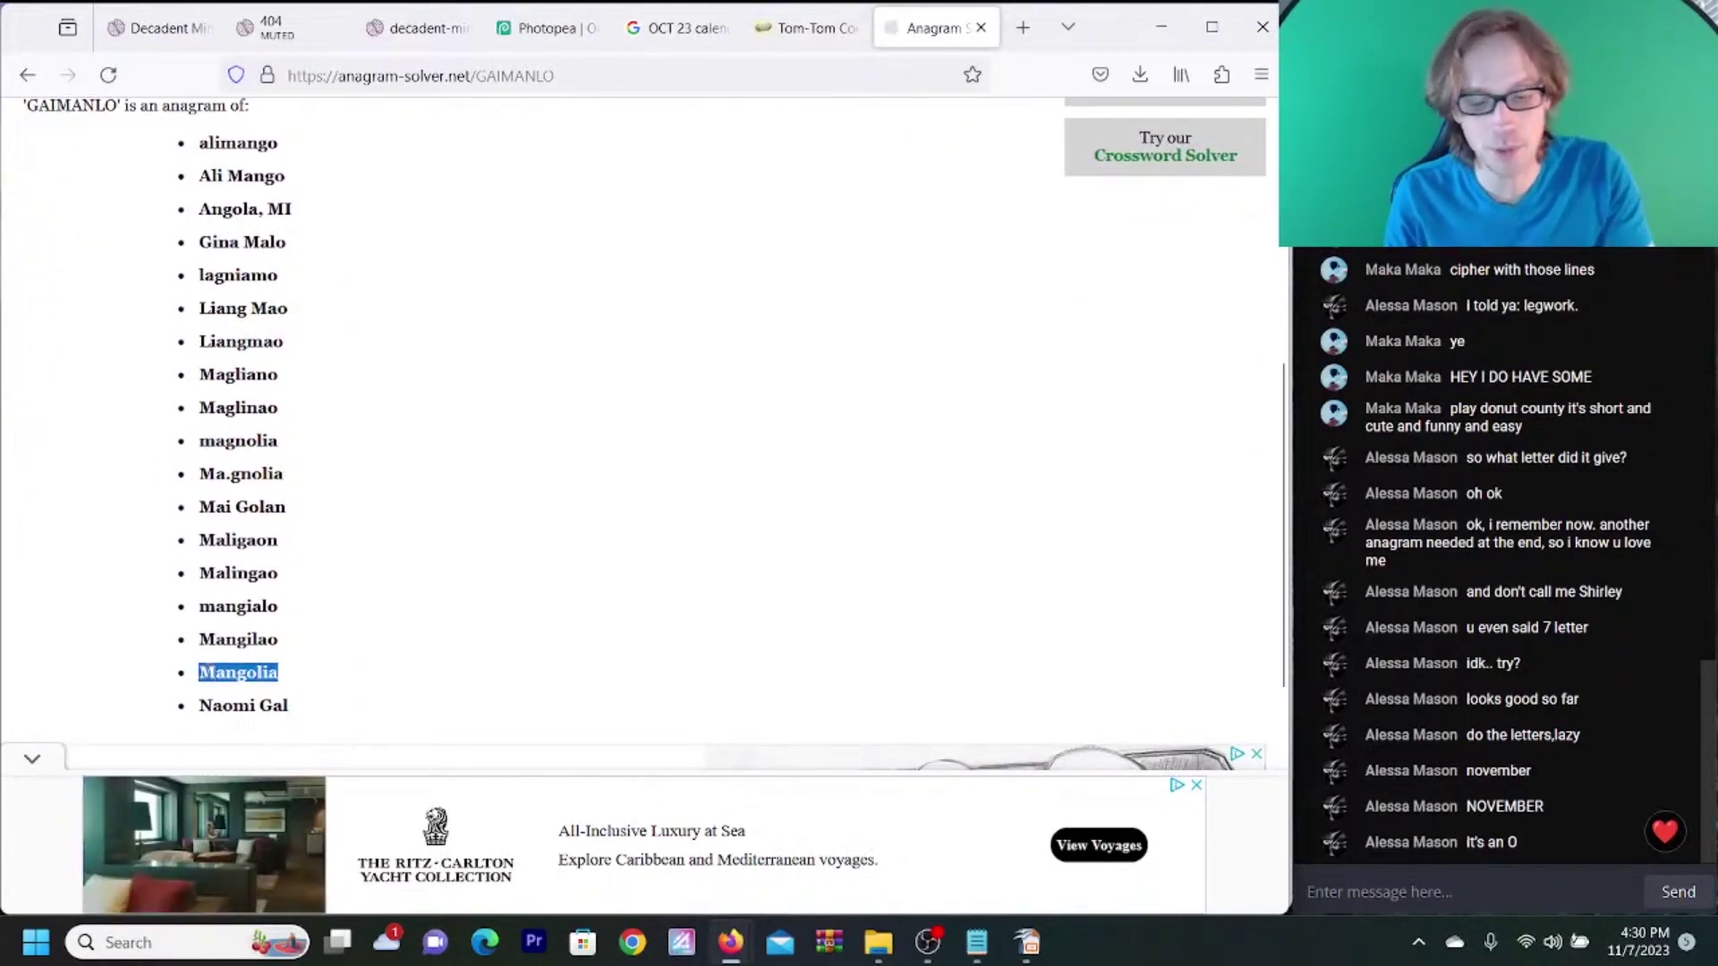
click(436, 36)
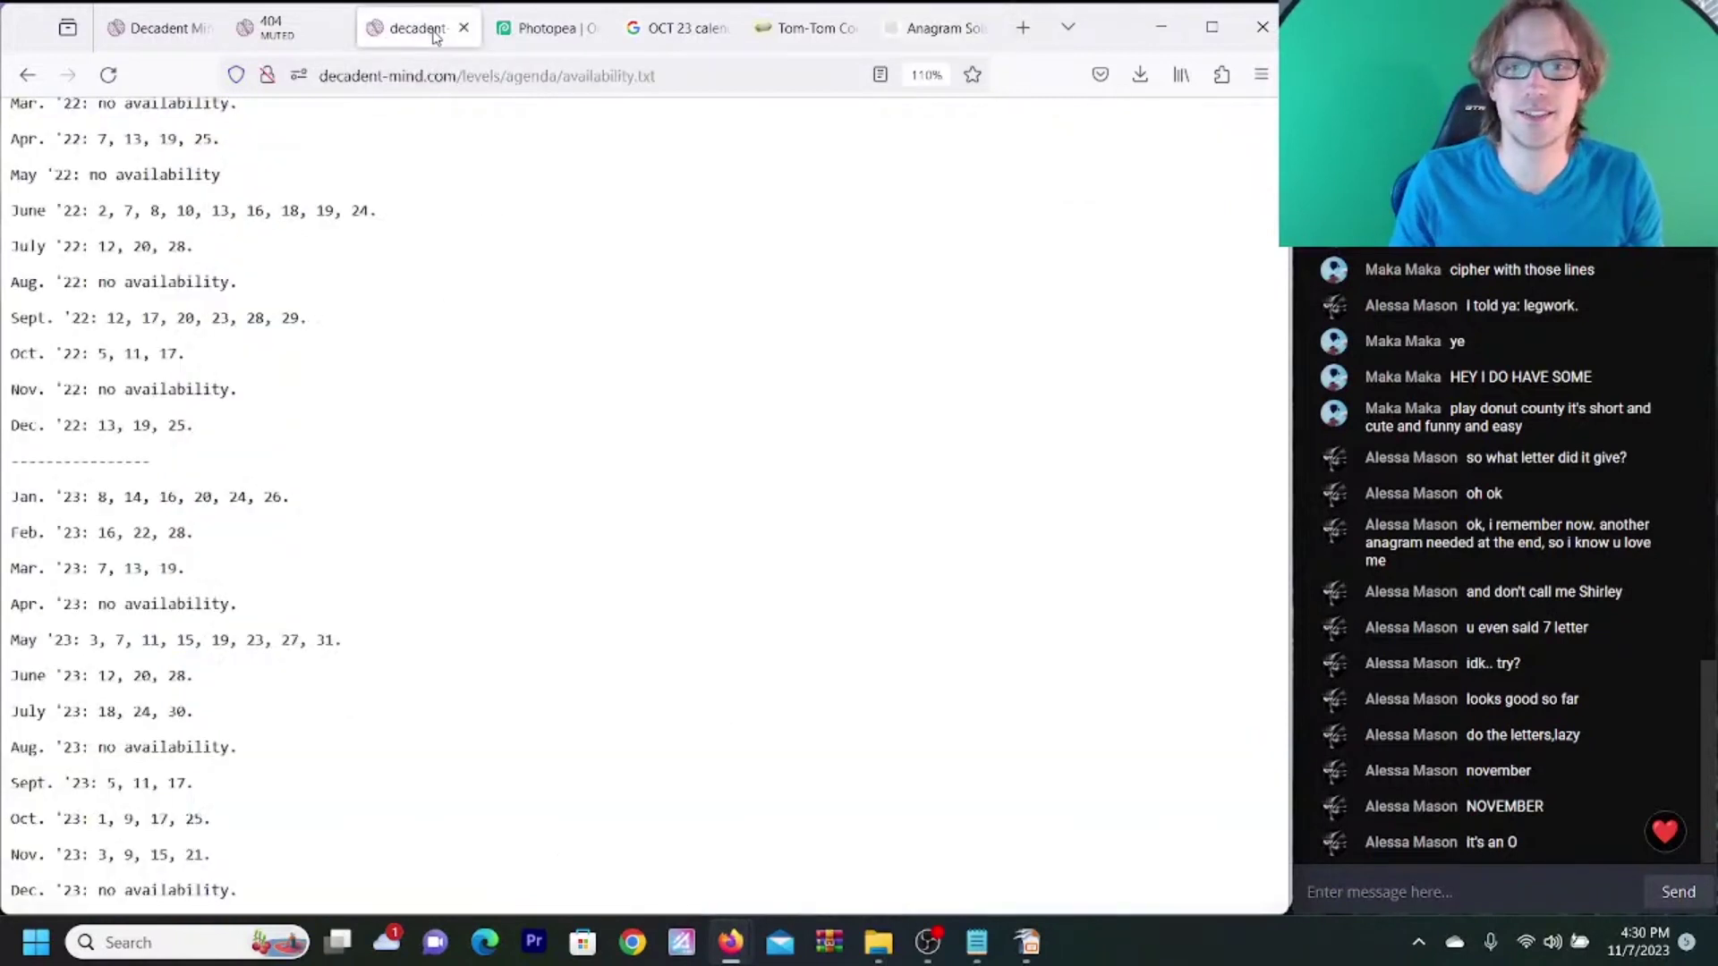
click(282, 34)
click(626, 76)
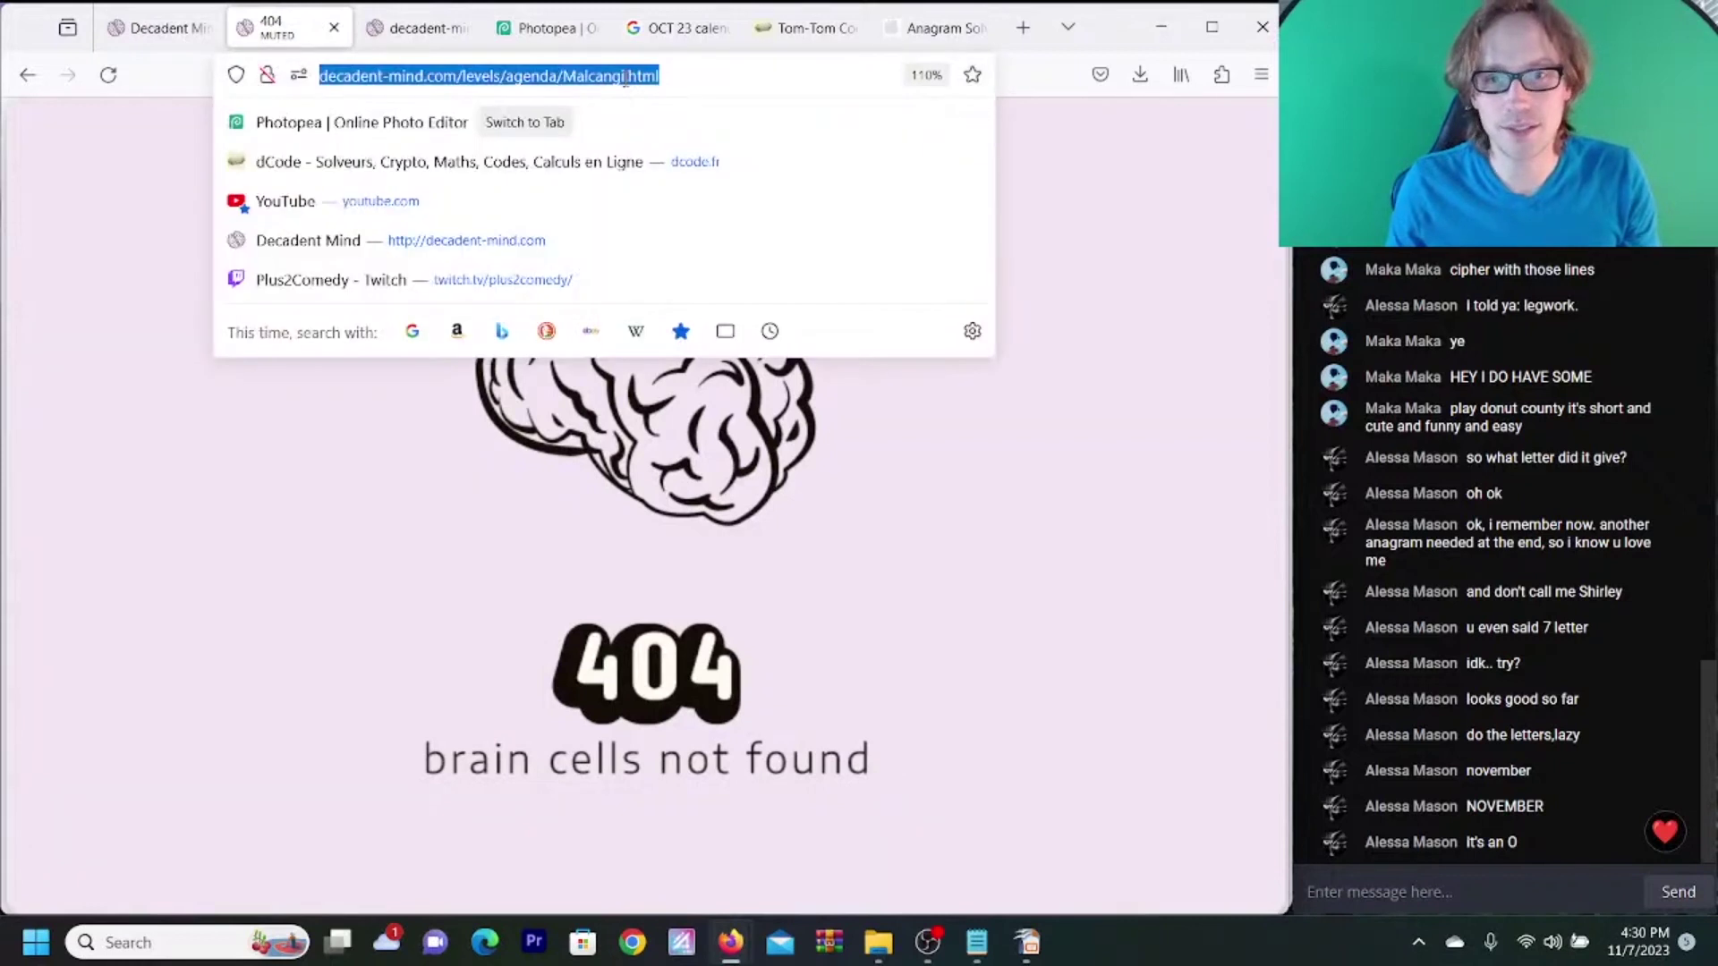
click(626, 76)
mouse_move(626, 76)
mouse_down()
mouse_move(562, 79)
mouse_move(629, 79)
mouse_up()
text(Mangolia)
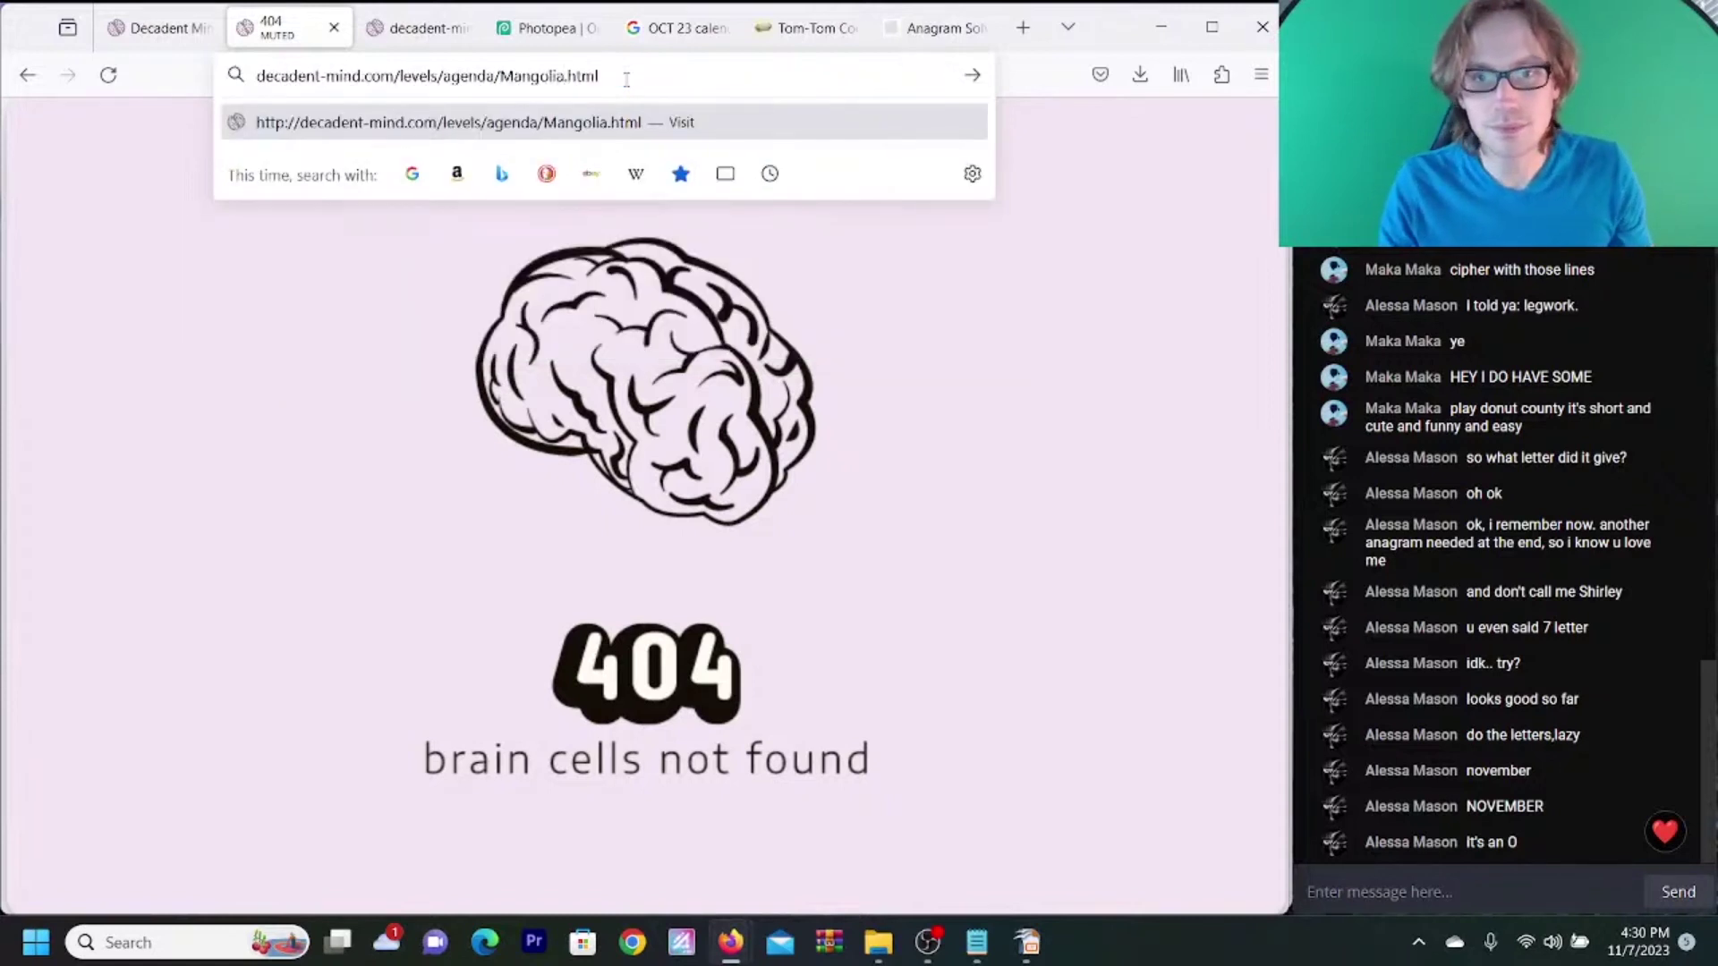
key(Return)
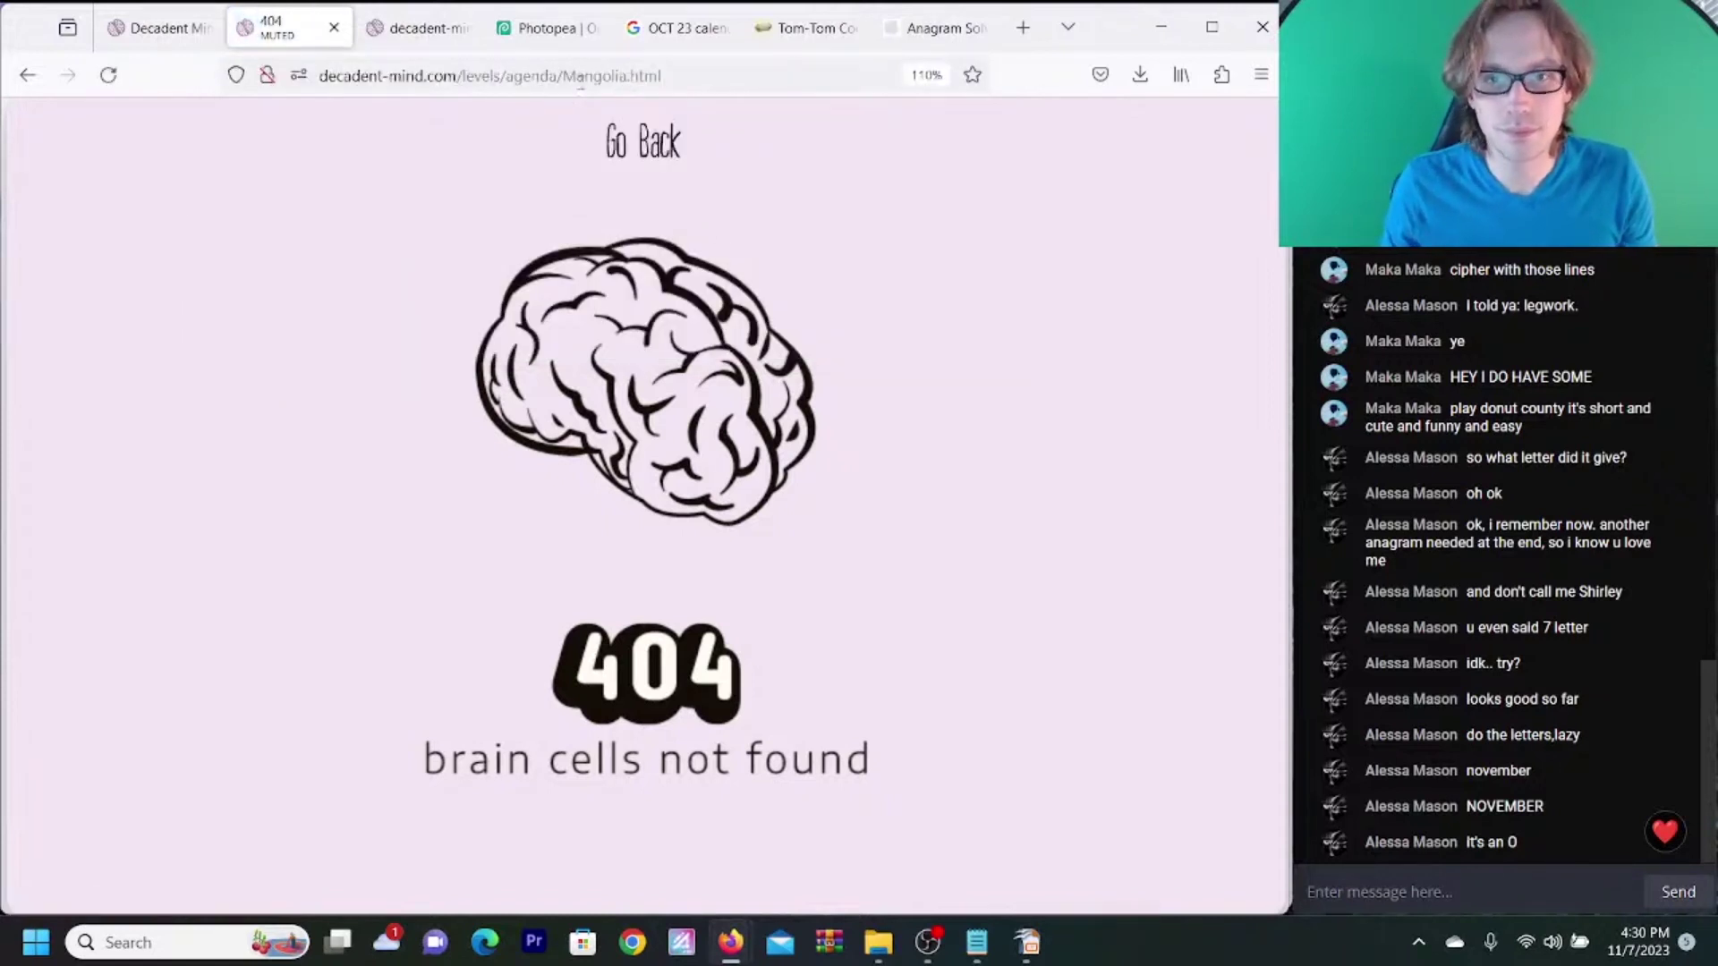
- Try the page name with a lowercase first letter, decadent-mind.com/levels/agenda/mangolia.html
click(579, 80)
click(577, 80)
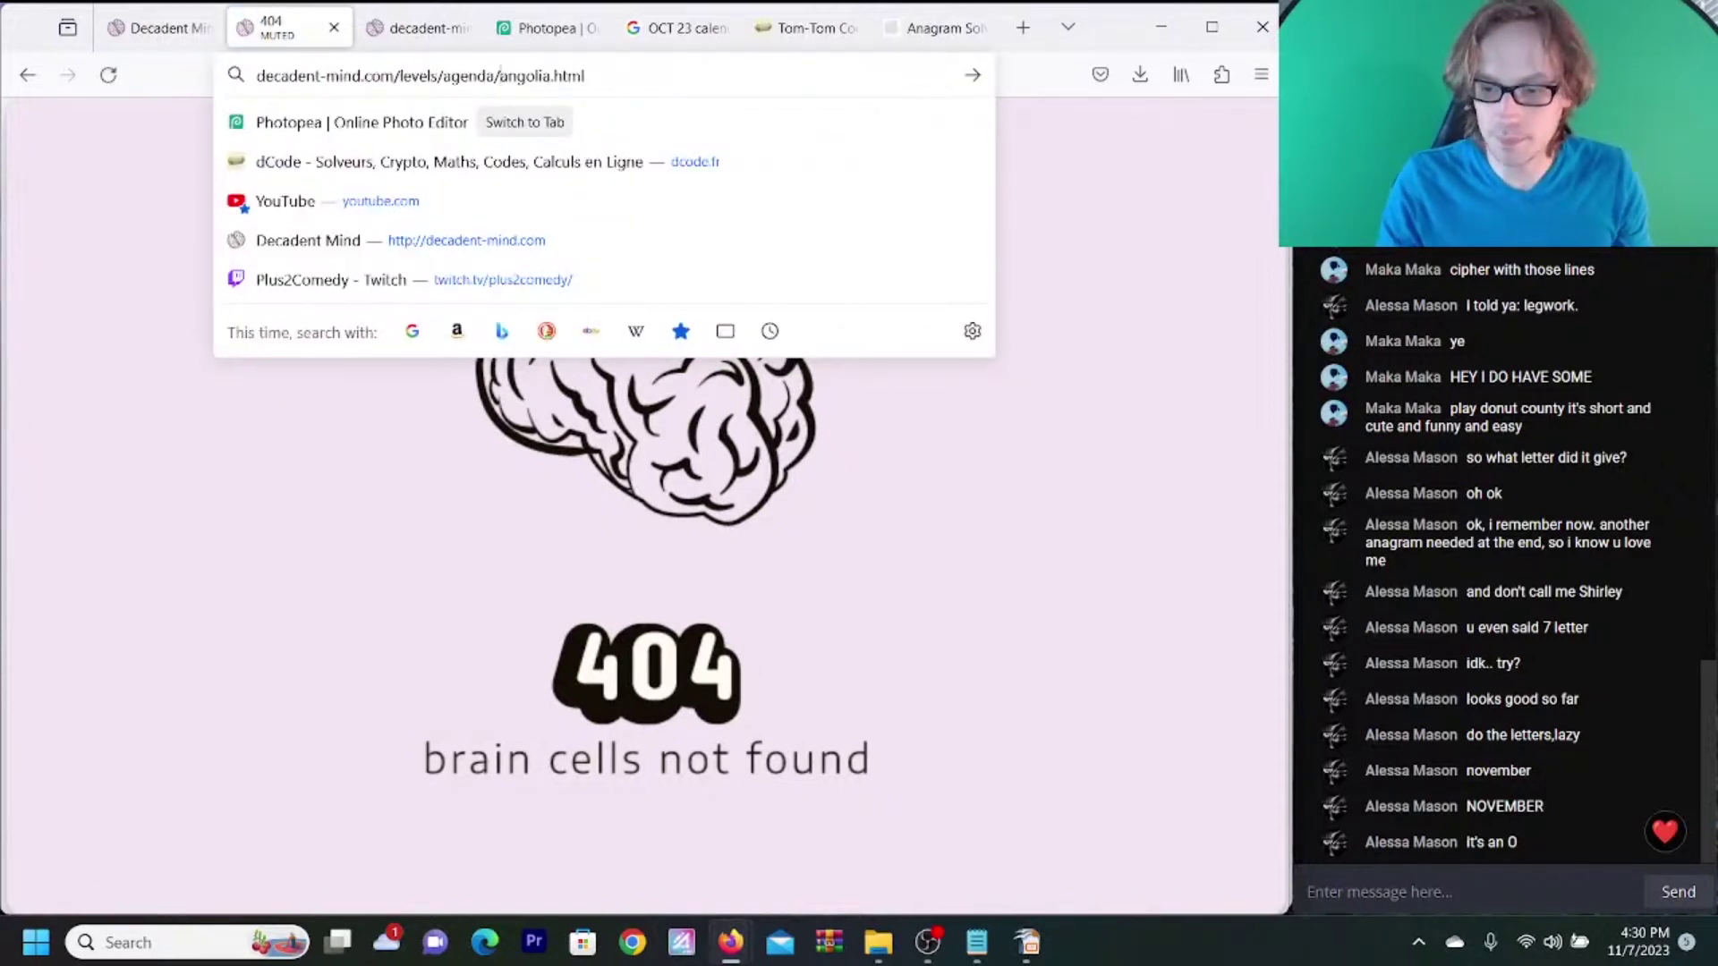
key(BackSpace)
text(m)
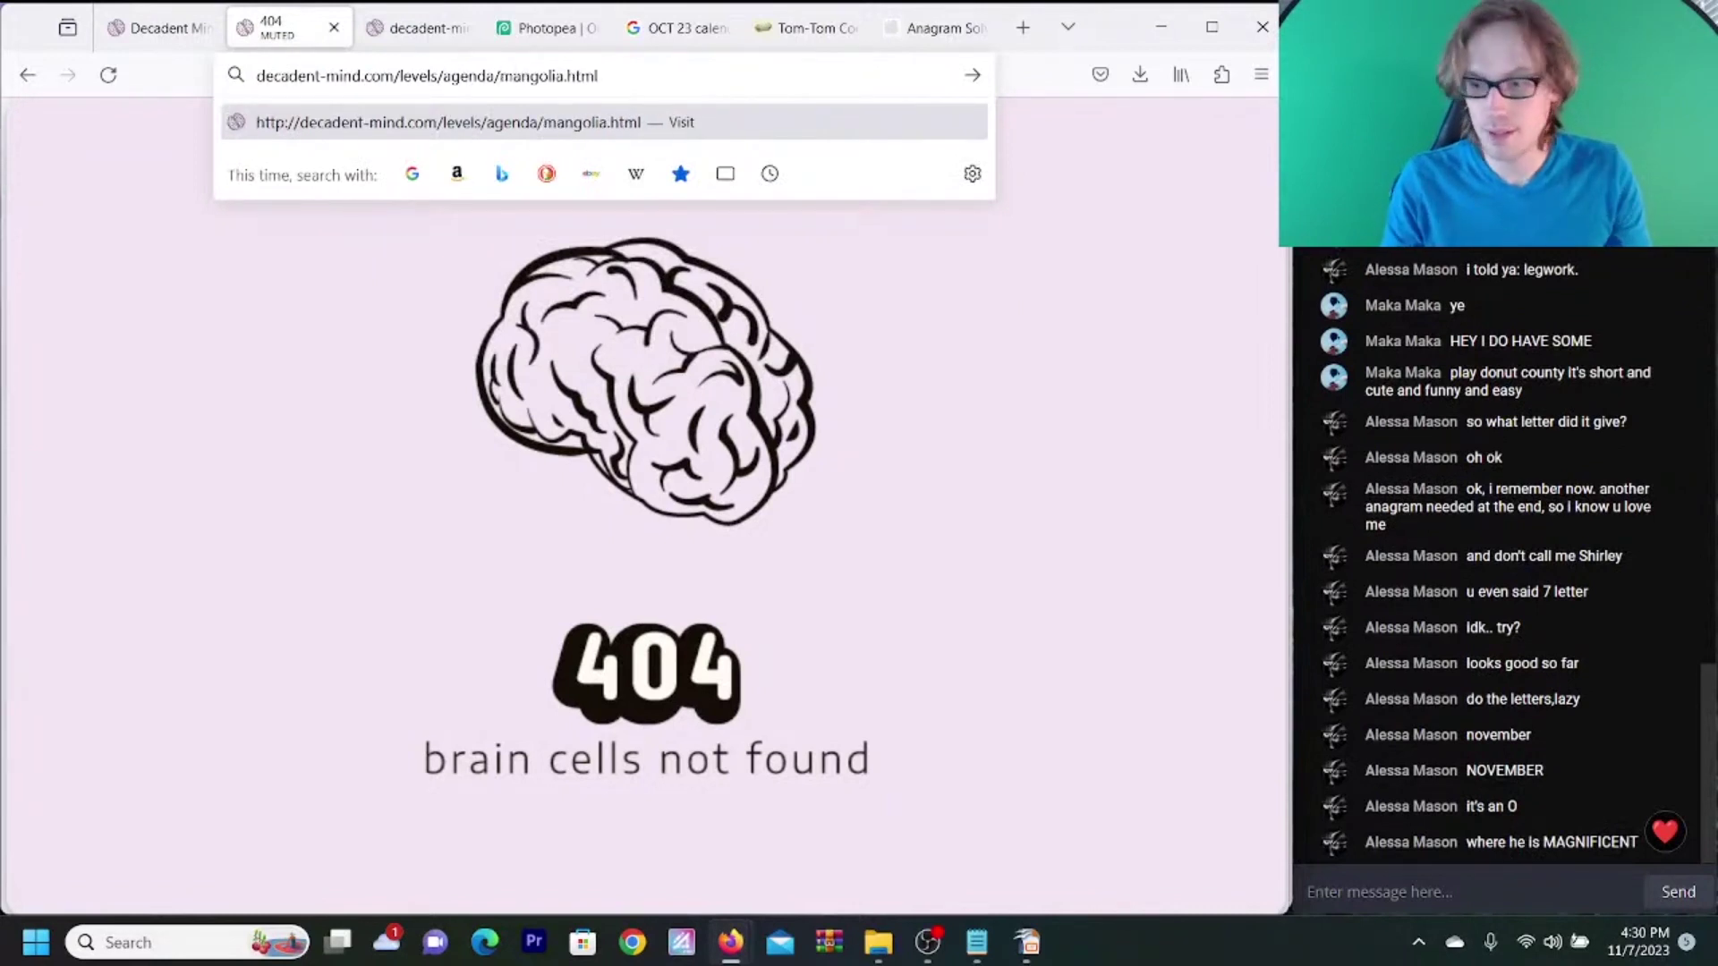
key(Return)
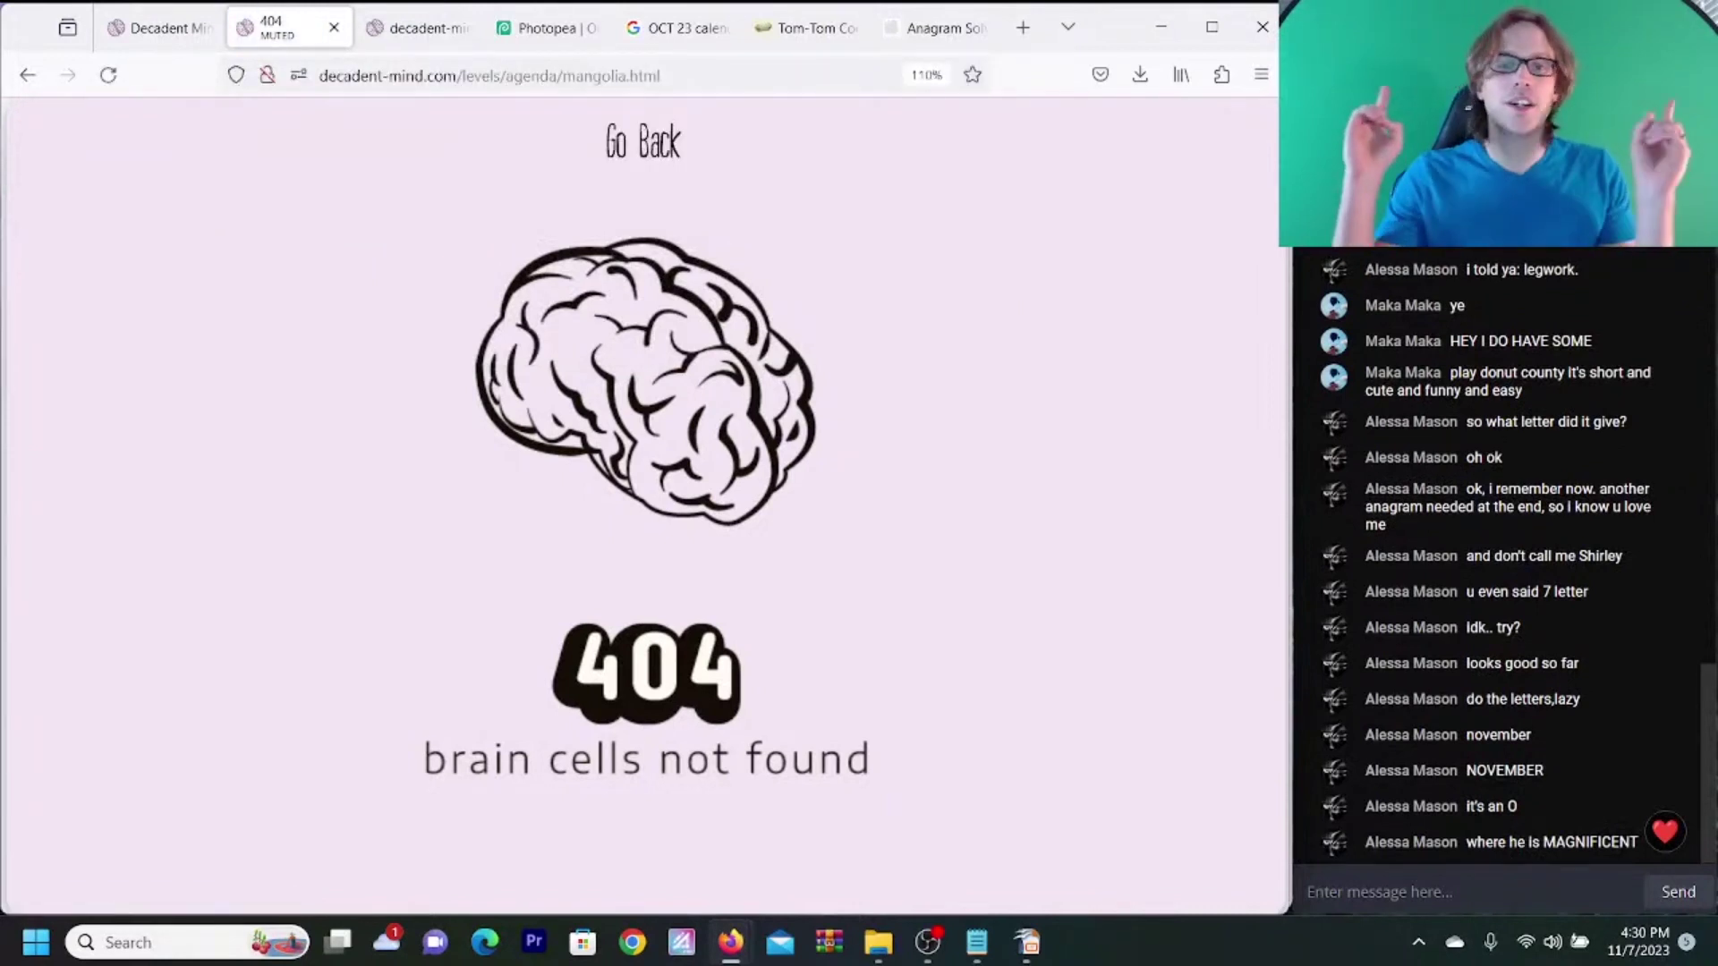
- Correct the page name's spelling to magnolia and load decadent-mind.com/levels/agenda/magnolia.html
click(596, 78)
click(596, 78)
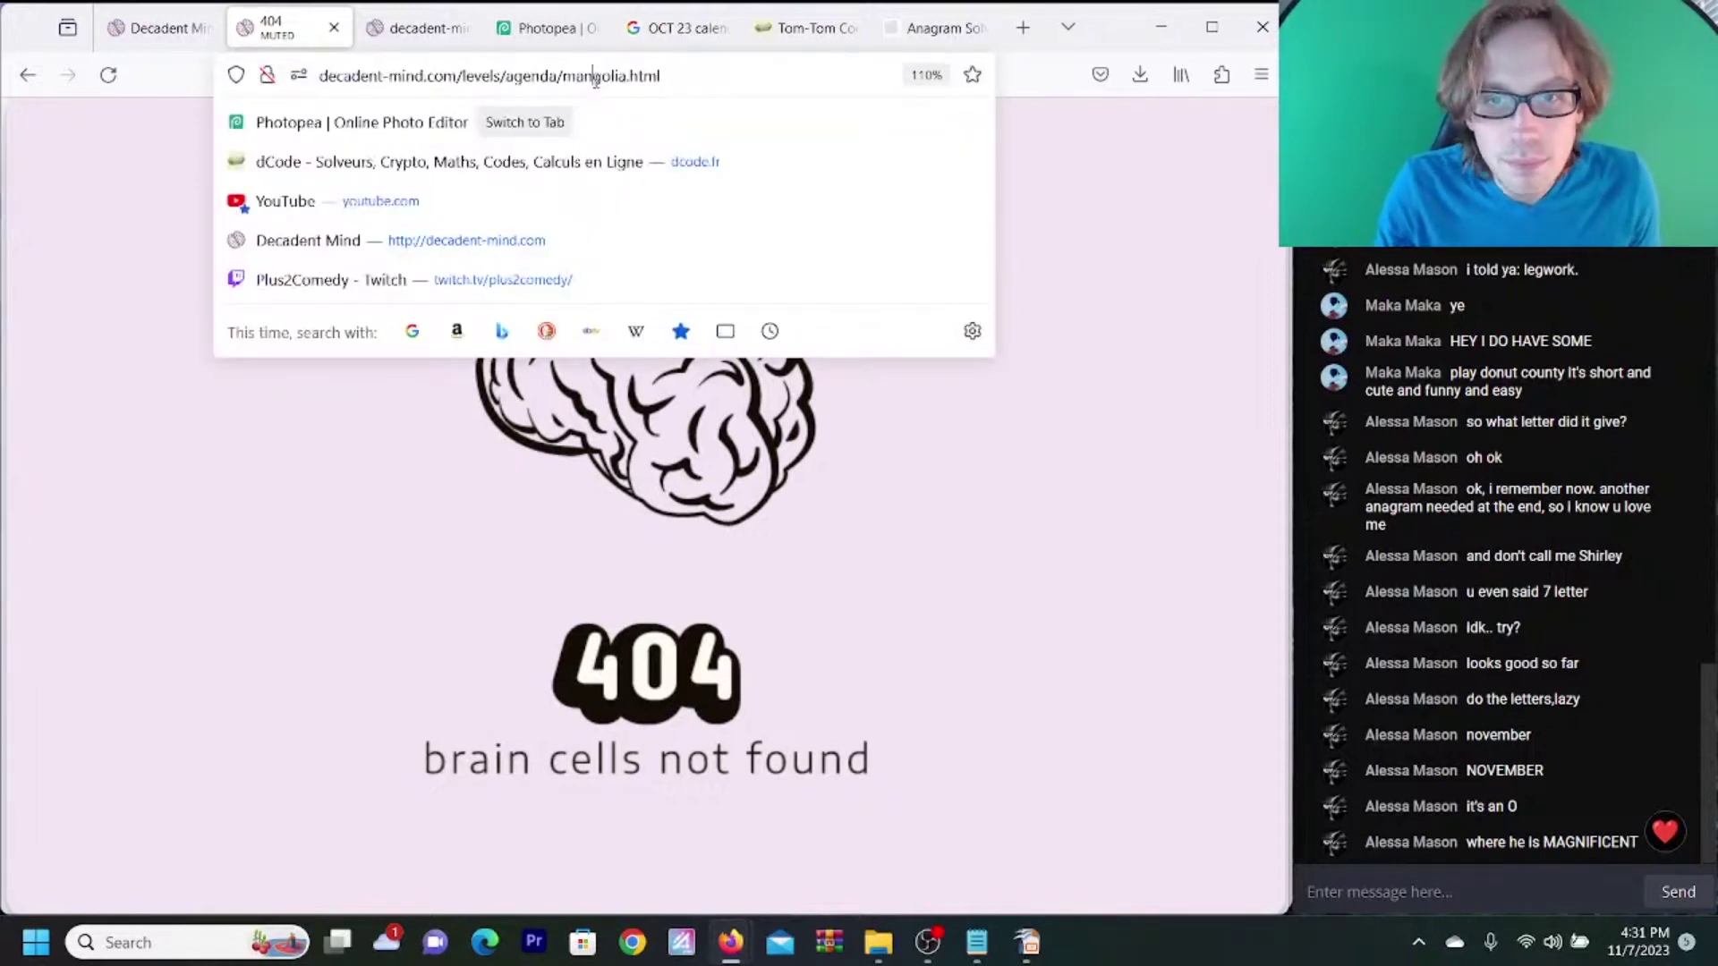
key(BackSpace)
text(n)
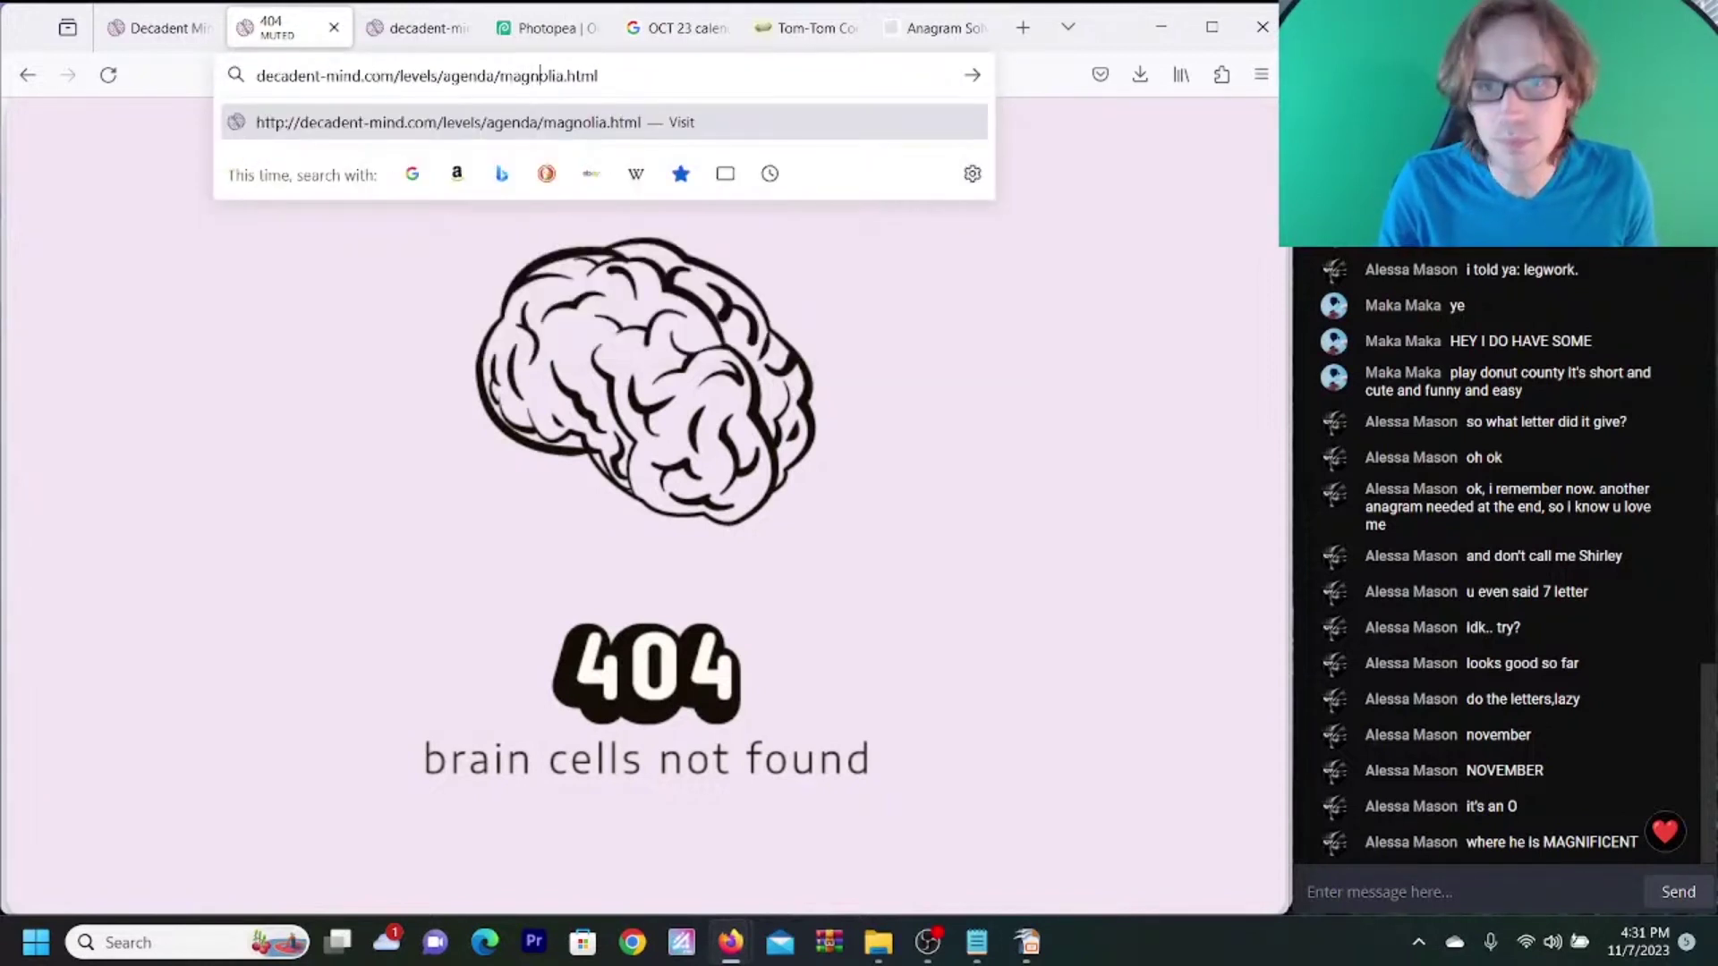
key(Return)
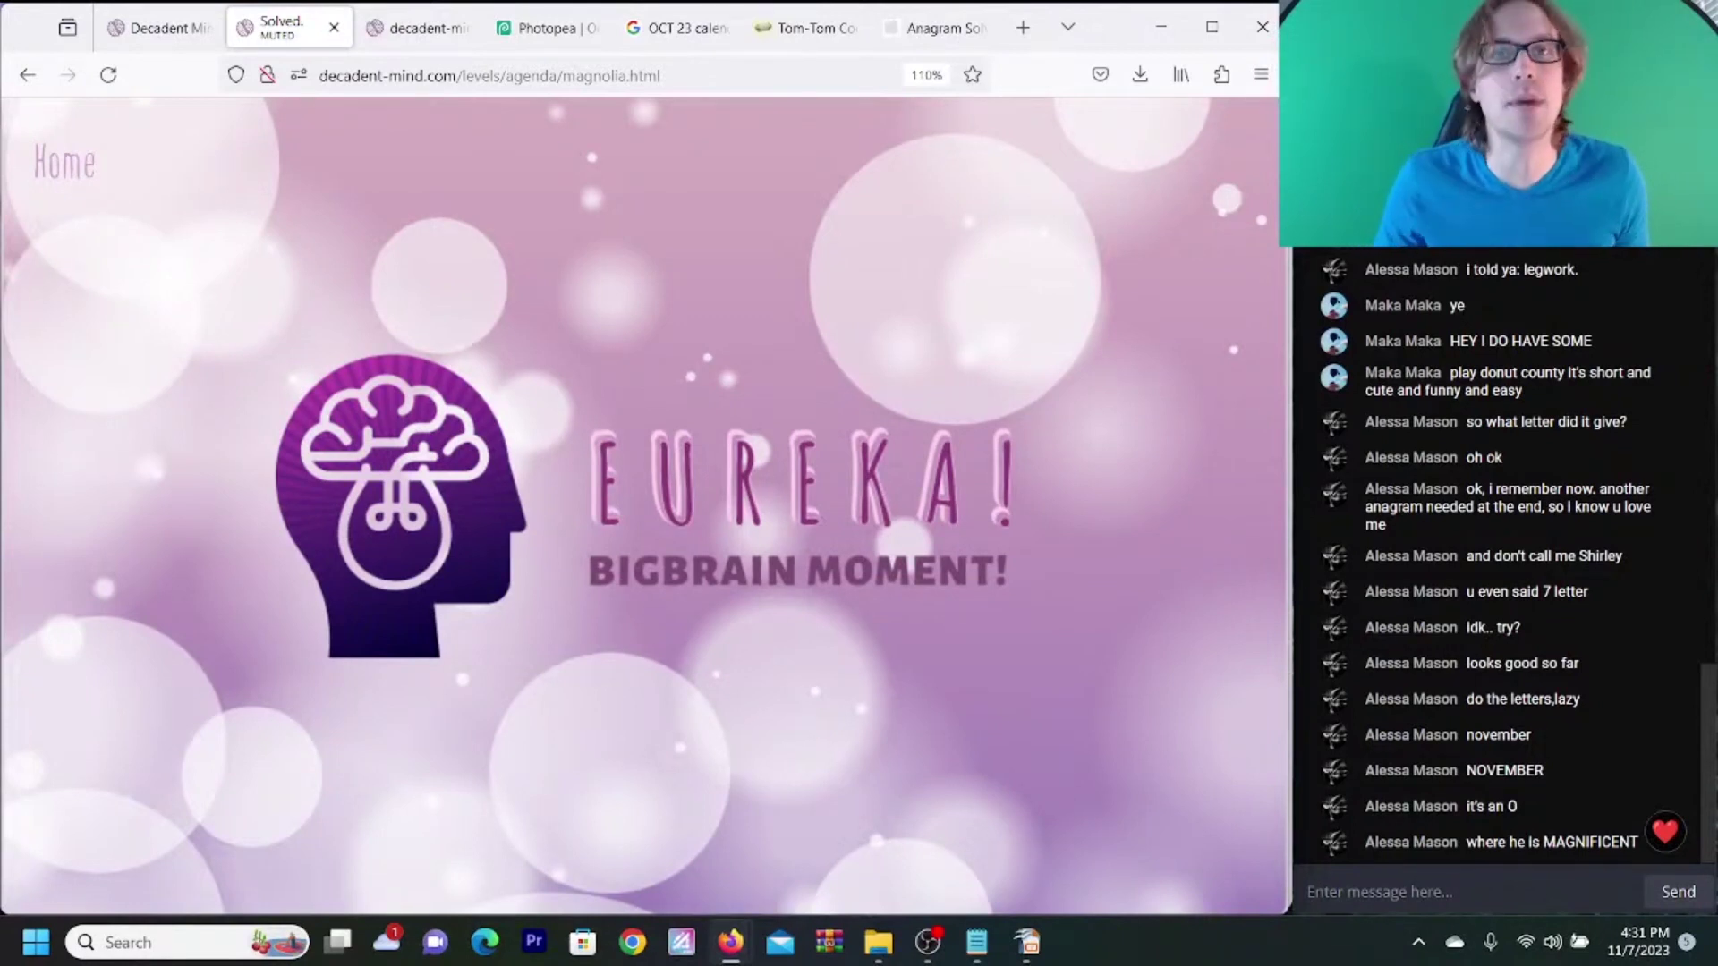
- Return to the Decadent Mind level list and look over the levels around agenda
click(165, 28)
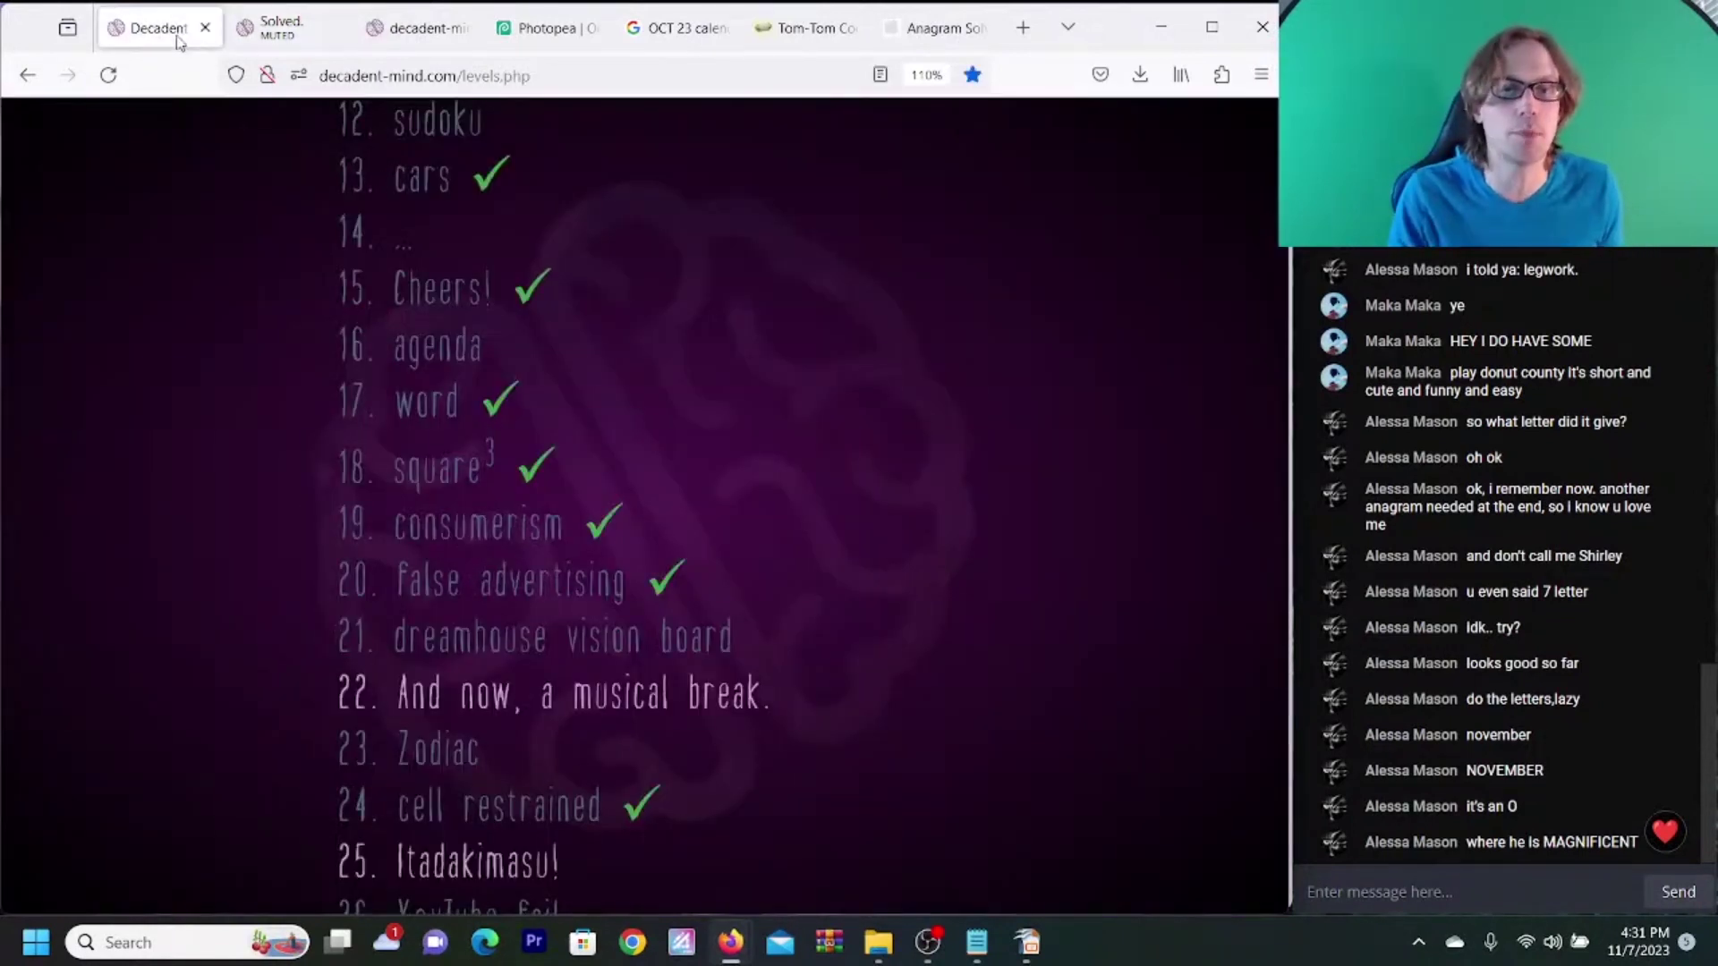
scroll(220, 282, up, 8)
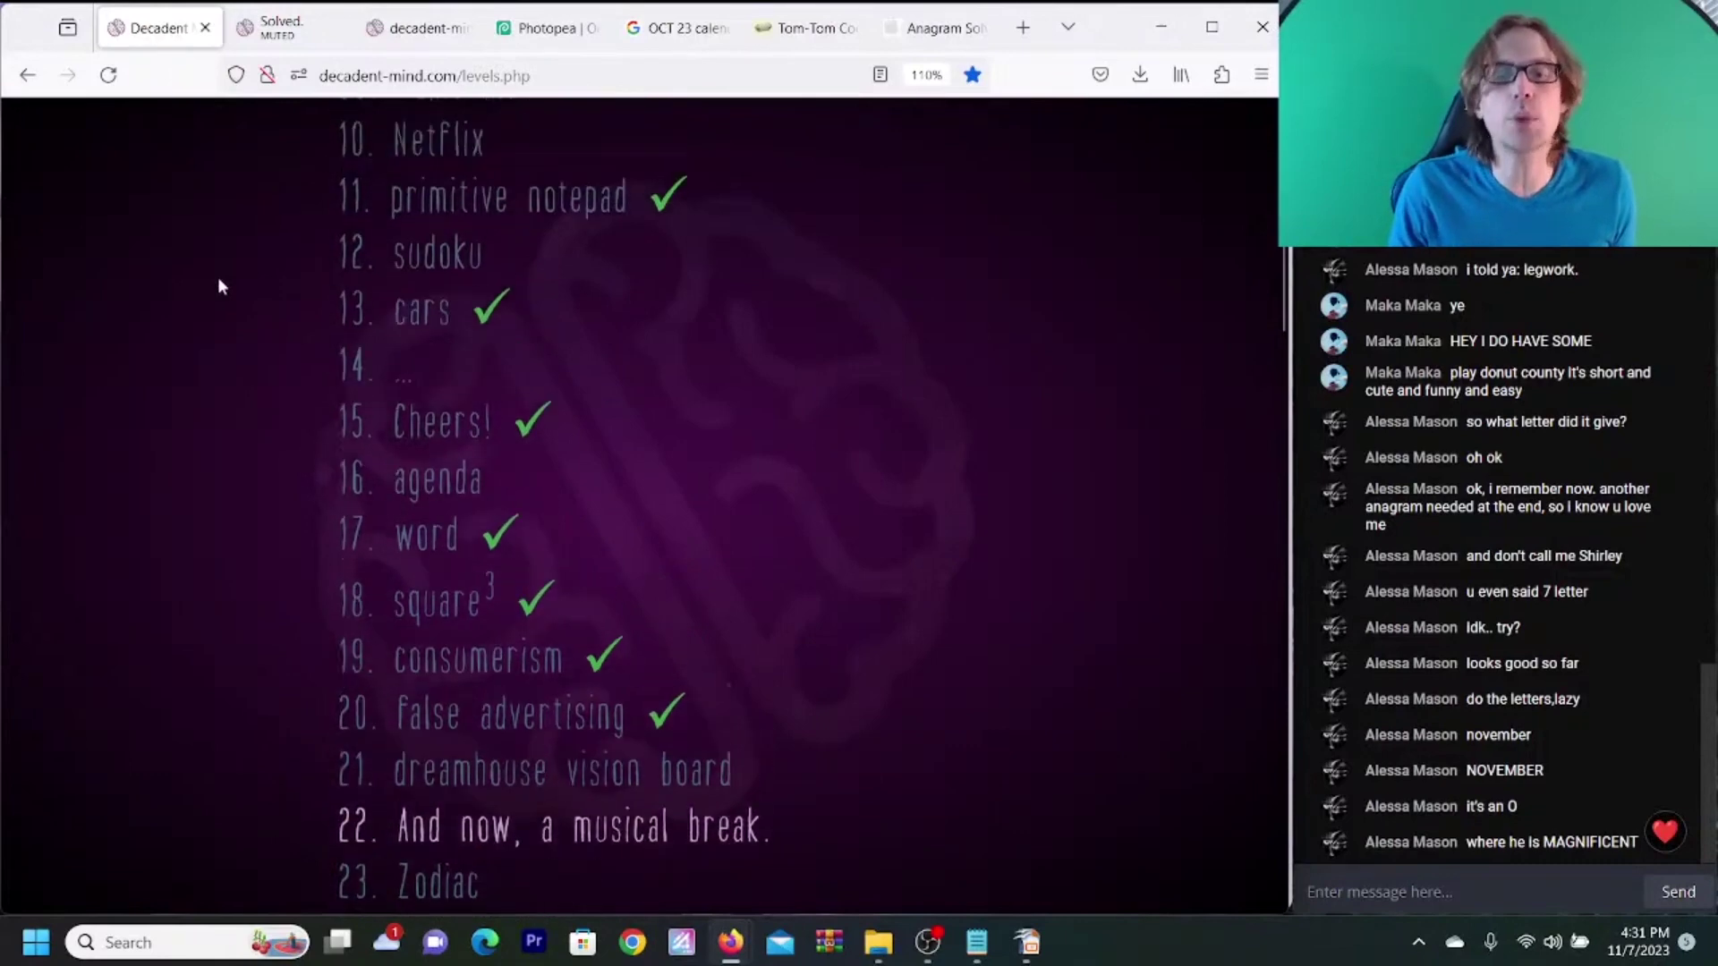